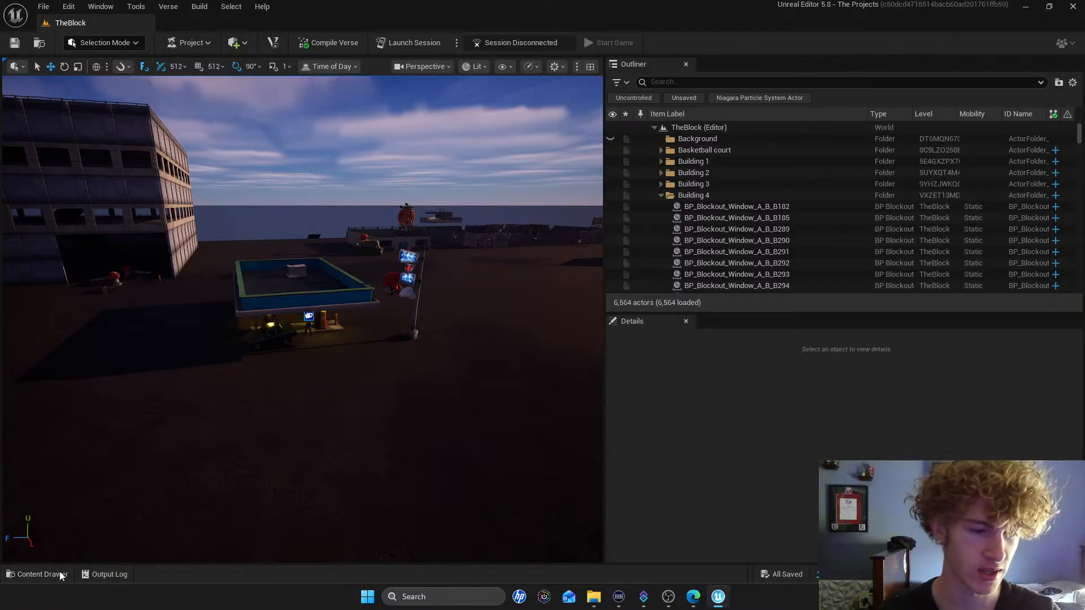
Open the TommyT conversation database and survey its full dialogue graph
{"action": "left_click", "coordinate": [36, 574]}
{"action": "double_click", "coordinate": [479, 447]}
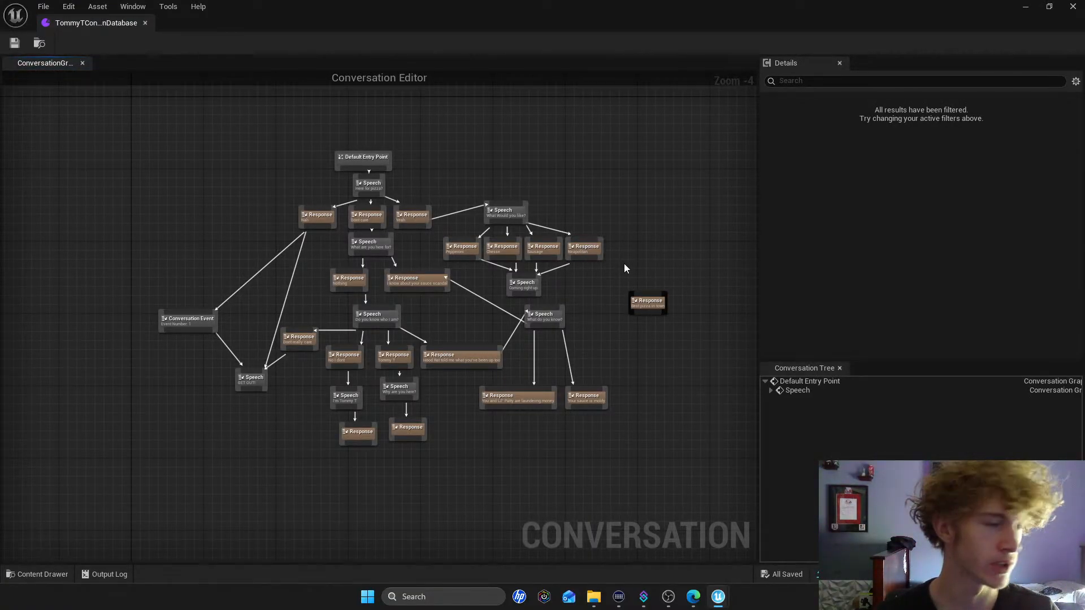
{"action": "scroll", "coordinate": [624, 263], "scroll_direction": "up", "scroll_amount": 1}
{"action": "scroll", "coordinate": [624, 263], "scroll_direction": "down", "scroll_amount": 1}
{"action": "scroll", "coordinate": [624, 264], "scroll_direction": "up", "scroll_amount": 1}
{"action": "right_click_drag", "start_coordinate": [625, 260], "coordinate": [680, 258]}
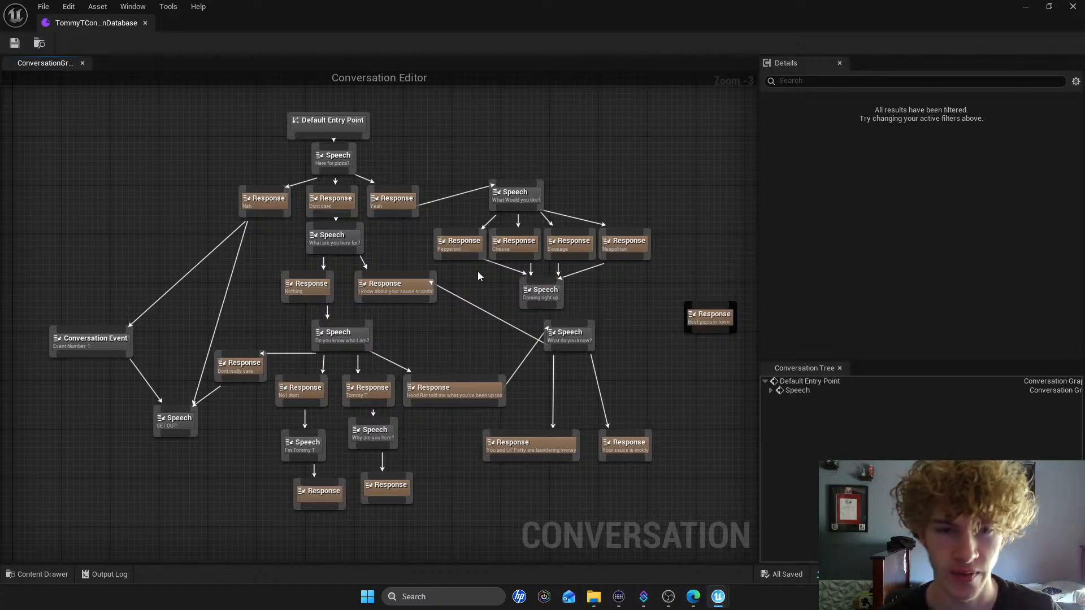
Inspect the Pepperoni response and the Conversation Event node in the dialogue graph
{"action": "left_click", "coordinate": [456, 249]}
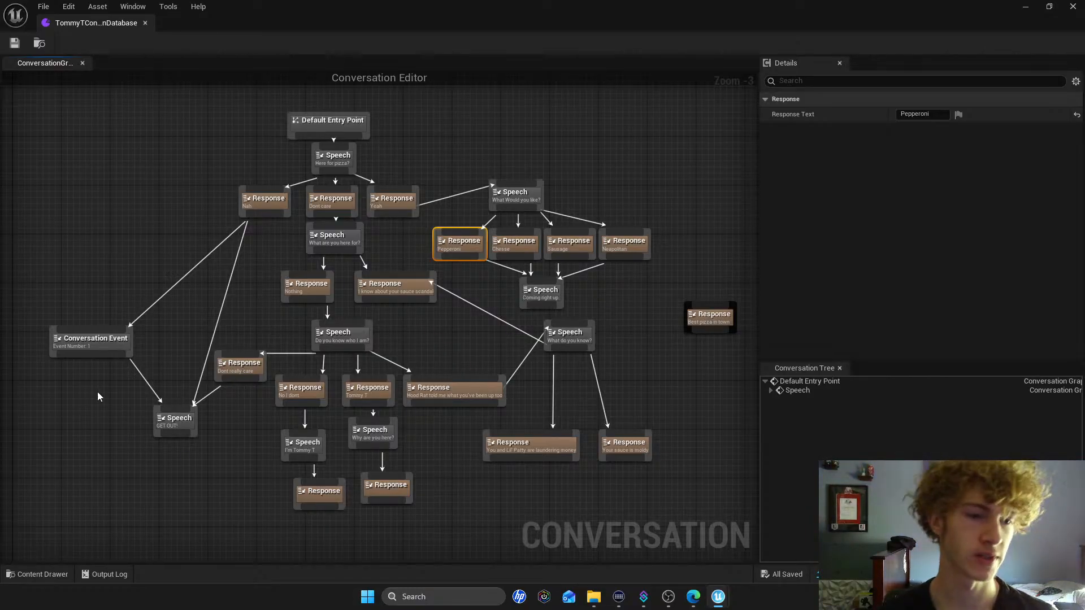
{"action": "left_click", "coordinate": [95, 337]}
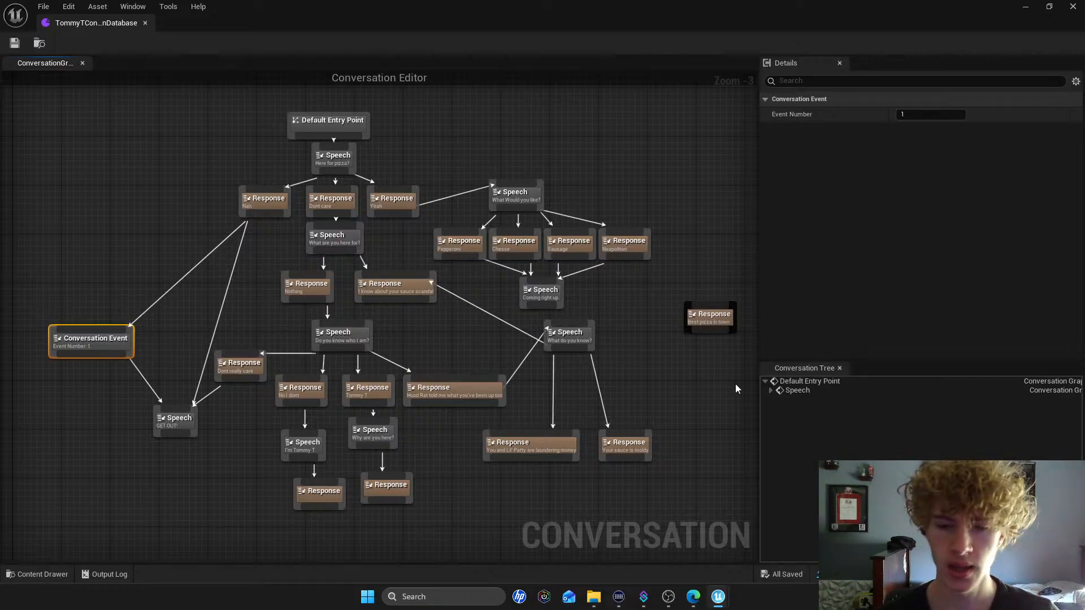
{"action": "scroll", "coordinate": [670, 416], "scroll_direction": "down", "scroll_amount": 1}
{"action": "scroll", "coordinate": [653, 401], "scroll_direction": "up", "scroll_amount": 1}
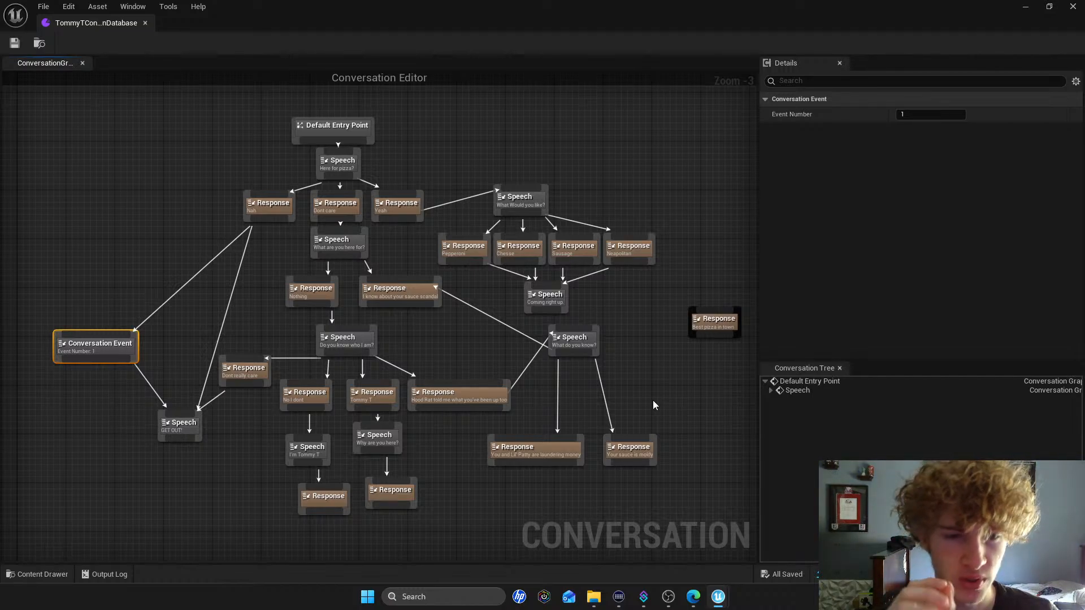
Close the TommyT conversation database and examine the conversation character standing in the sewer tunnel
{"action": "left_click", "coordinate": [145, 23]}
{"action": "key", "text": "s"}
{"action": "right_click_drag", "start_coordinate": [302, 319], "coordinate": [153, 322]}
{"action": "key", "text": "w"}
{"action": "right_click_drag", "start_coordinate": [302, 283], "coordinate": [389, 373]}
{"action": "right_click_drag", "start_coordinate": [302, 339], "coordinate": [457, 258]}
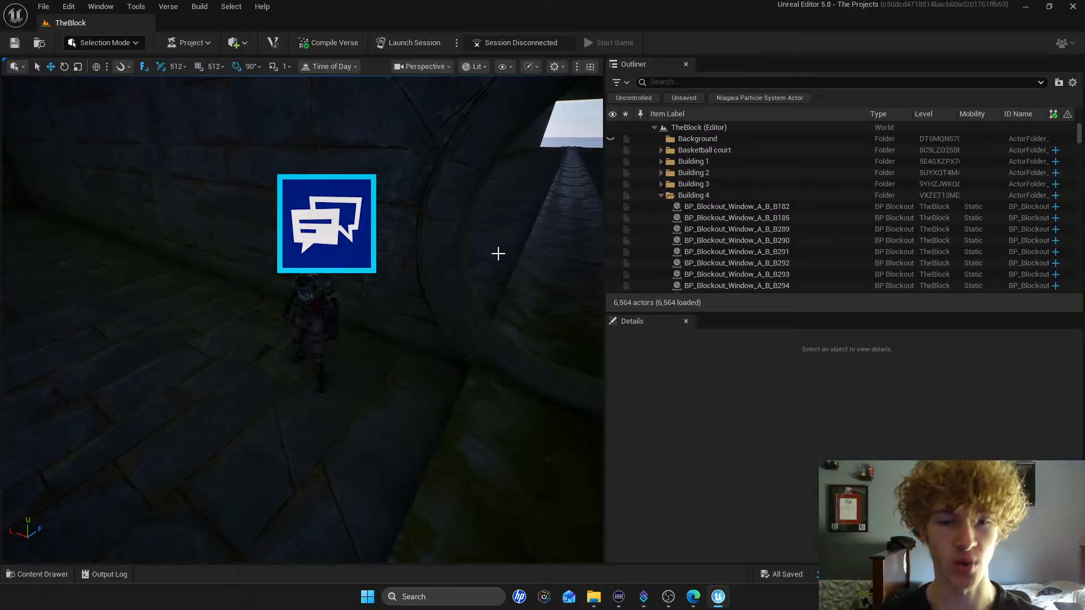
Review the characters' conversation databases in the ConversationDatabase folder
{"action": "scroll", "coordinate": [496, 252], "scroll_direction": "down", "scroll_amount": 15}
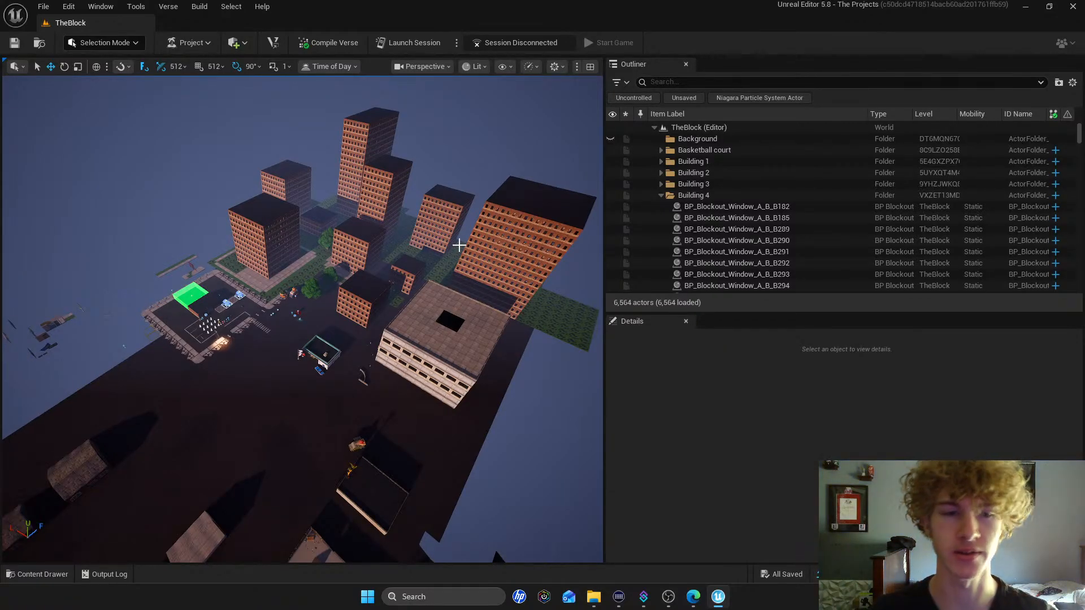
{"action": "right_click_drag", "start_coordinate": [468, 243], "coordinate": [431, 251]}
{"action": "key", "text": "w"}
{"action": "left_click", "coordinate": [51, 575]}
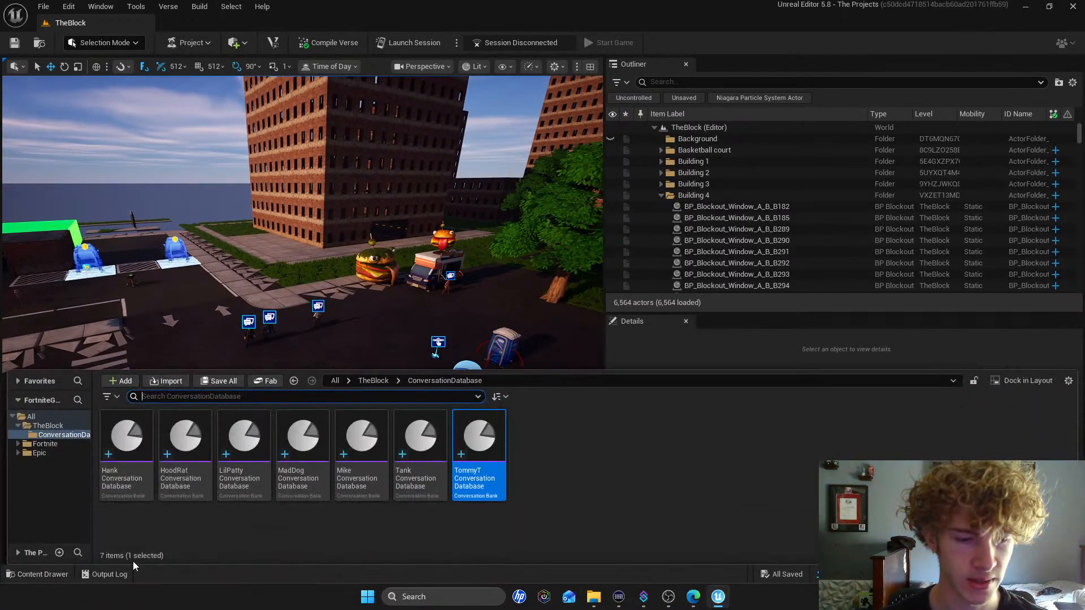
{"action": "left_click", "coordinate": [438, 512]}
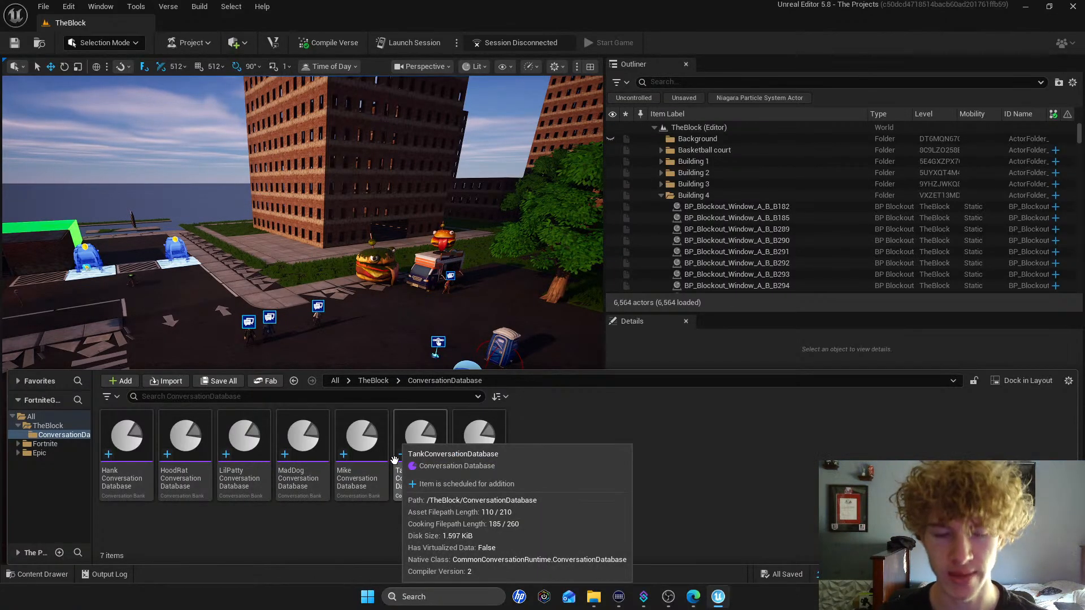
{"action": "left_click", "coordinate": [402, 312]}
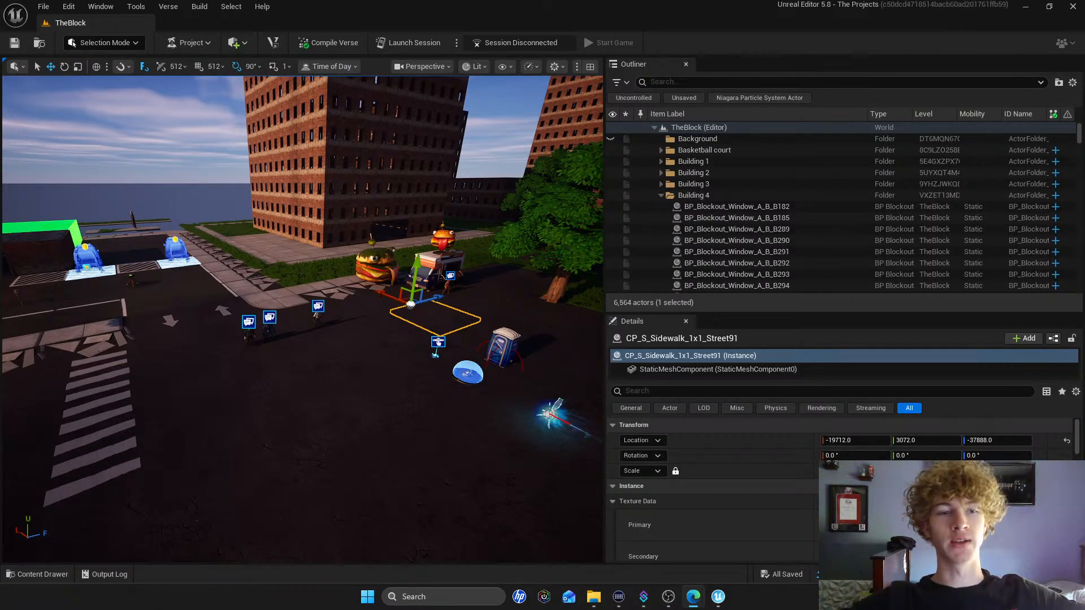
Examine the street corner with the food trucks and the basketball court area from above
{"action": "key", "text": "s"}
{"action": "right_click_drag", "start_coordinate": [412, 194], "coordinate": [430, 226]}
{"action": "key", "text": "w"}
{"action": "right_click_drag", "start_coordinate": [454, 271], "coordinate": [260, 302]}
{"action": "key", "text": "s"}
{"action": "key", "text": "w"}
{"action": "right_click_drag", "start_coordinate": [430, 257], "coordinate": [431, 175]}
{"action": "key", "text": "s"}
{"action": "scroll", "coordinate": [286, 326], "scroll_direction": "down", "scroll_amount": 10}
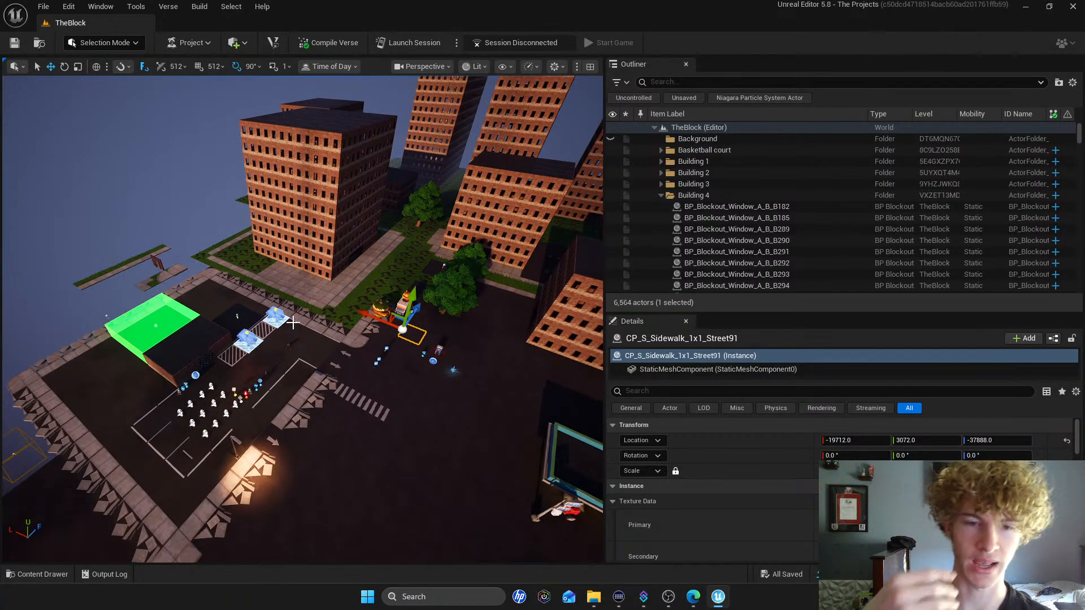
{"action": "right_click_drag", "start_coordinate": [412, 346], "coordinate": [406, 292]}
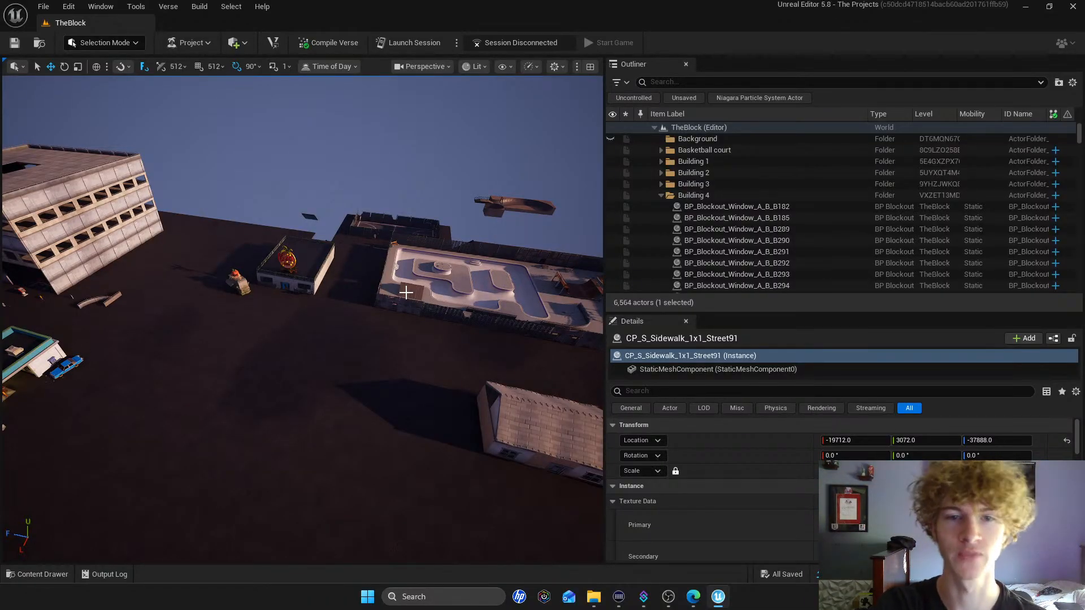
Examine the small restaurant building beside the skate park and how it sits within the whole map
{"action": "right_click_drag", "start_coordinate": [405, 292], "coordinate": [373, 295]}
{"action": "key", "text": "w"}
{"action": "key", "text": "s"}
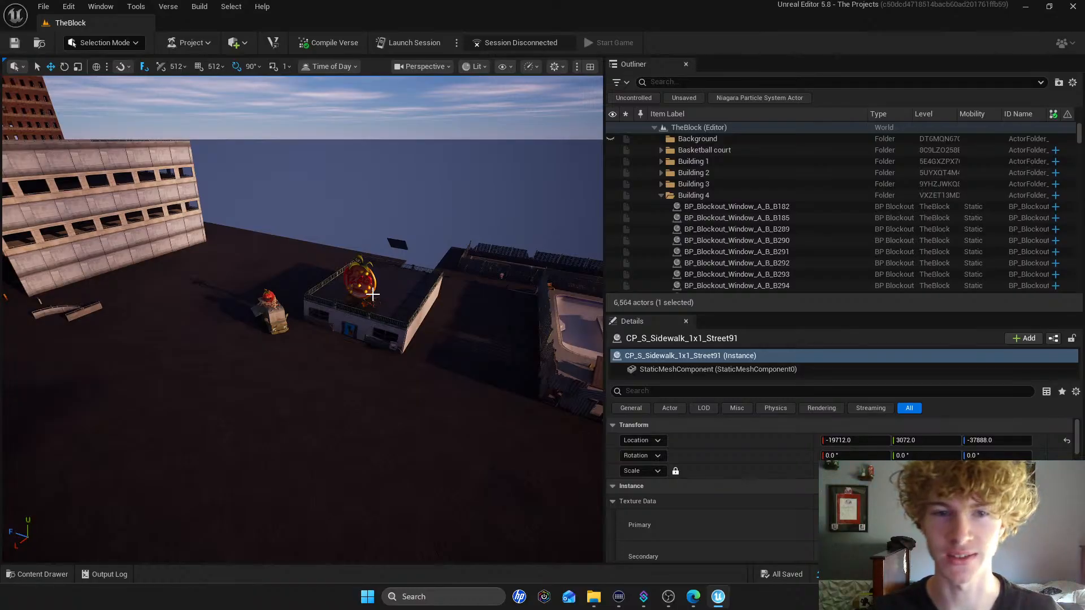
{"action": "key", "text": "w"}
{"action": "right_click_drag", "start_coordinate": [382, 268], "coordinate": [369, 305]}
{"action": "key", "text": "s"}
{"action": "key", "text": "w"}
{"action": "key", "text": "s"}
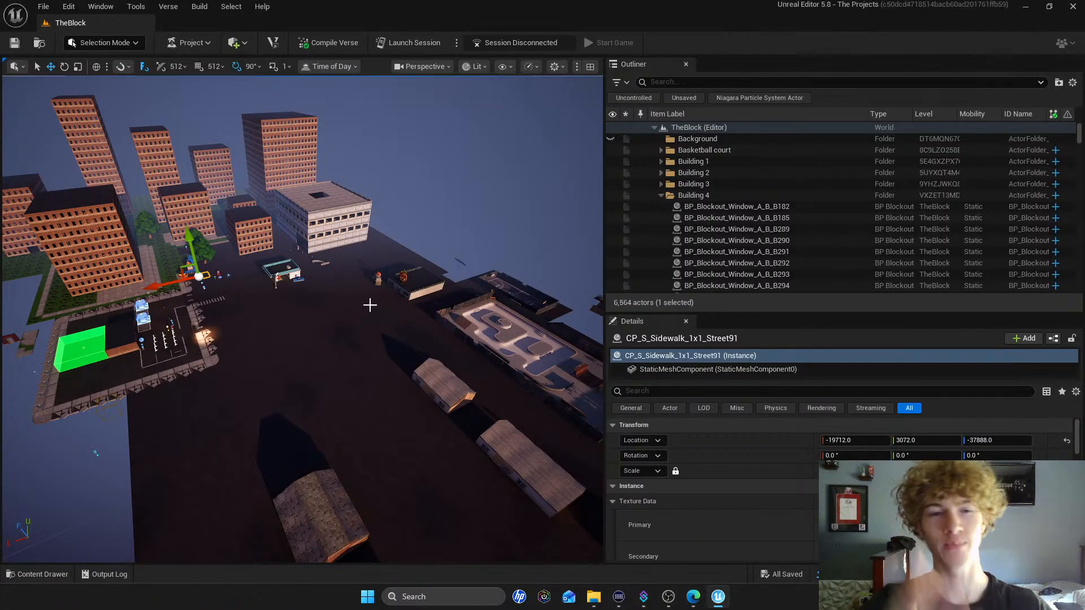
{"action": "scroll", "coordinate": [377, 307], "scroll_direction": "down", "scroll_amount": 5}
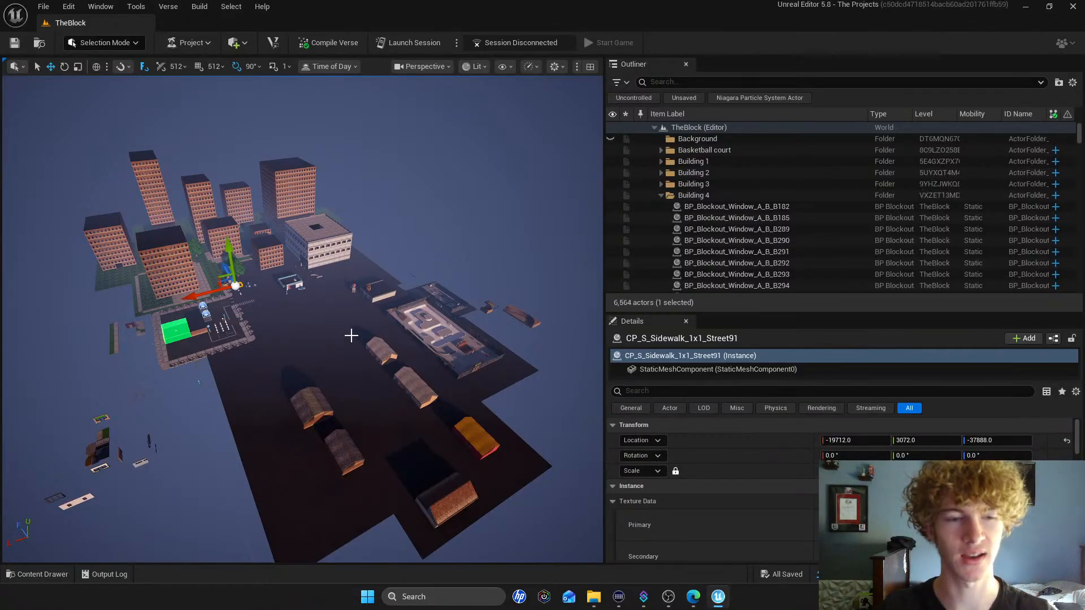
{"action": "scroll", "coordinate": [351, 331], "scroll_direction": "up", "scroll_amount": 3}
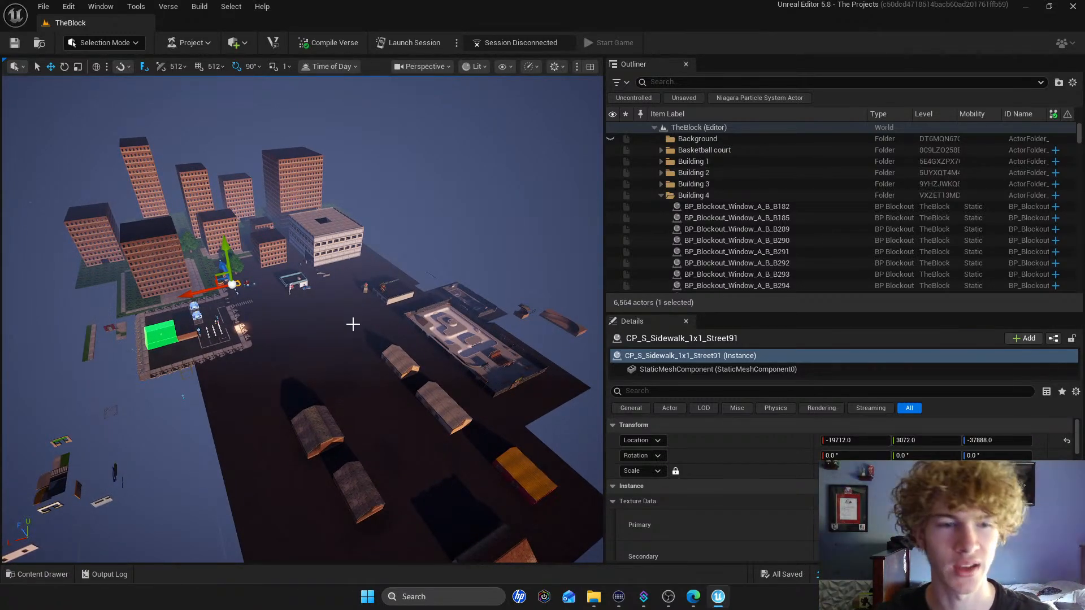
{"action": "scroll", "coordinate": [352, 323], "scroll_direction": "up", "scroll_amount": 3}
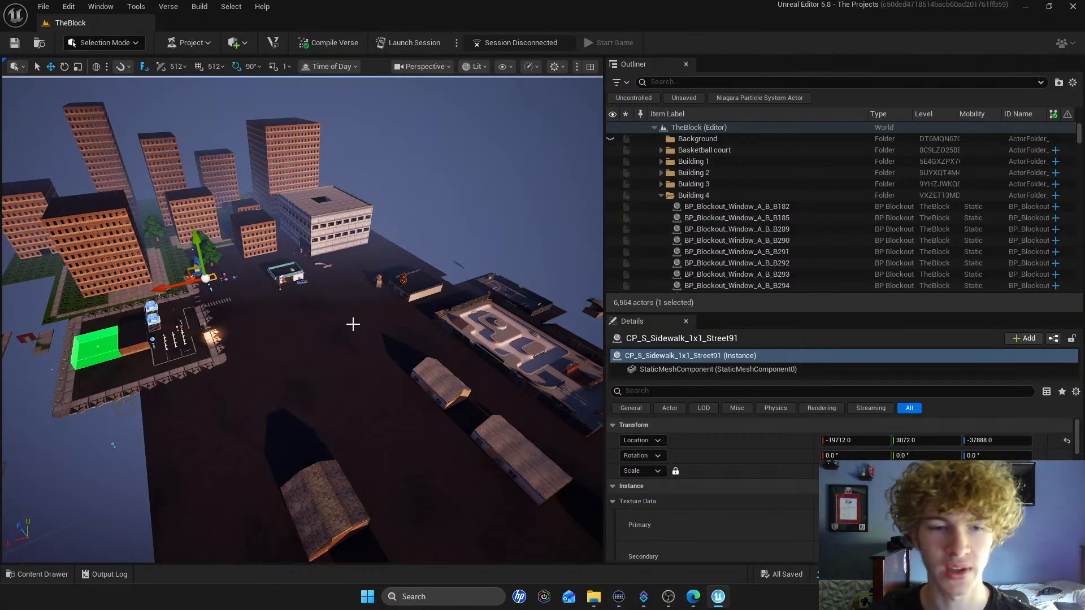
Select the Day Sequence Device at the edge of the basketball court block to view its details
{"action": "key", "text": "w"}
{"action": "right_click_drag", "start_coordinate": [316, 327], "coordinate": [310, 323]}
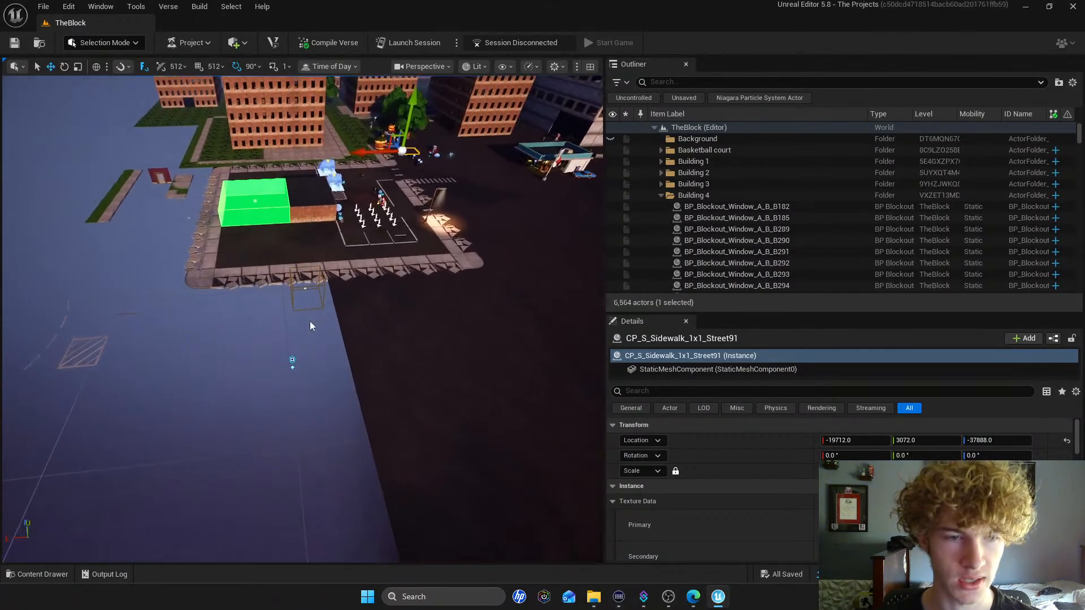
{"action": "left_click", "coordinate": [305, 288]}
{"action": "key", "text": "s"}
{"action": "right_click_drag", "start_coordinate": [436, 316], "coordinate": [458, 323]}
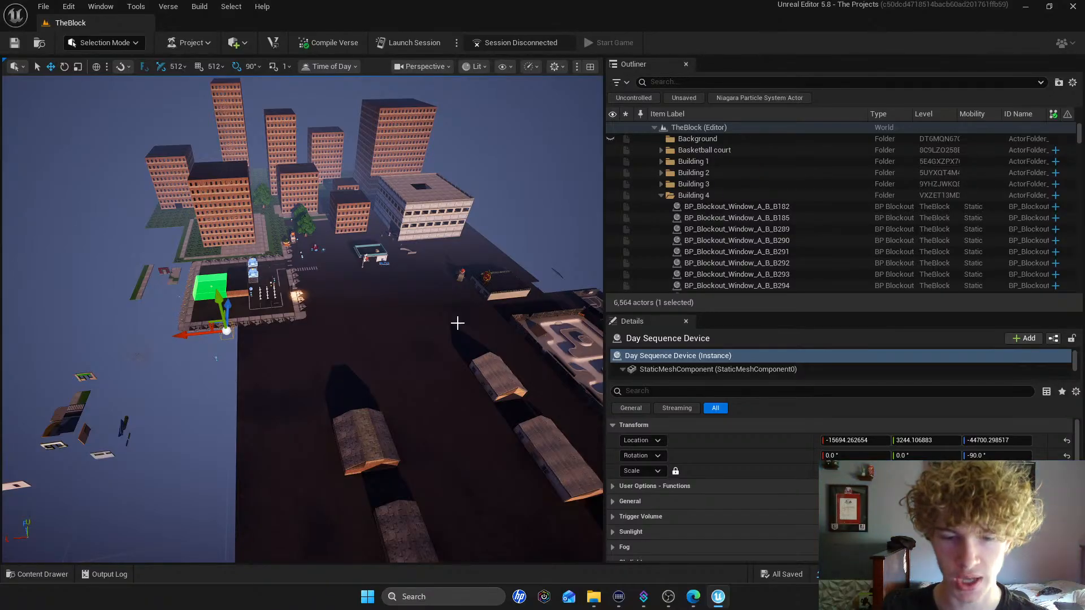
Examine the layout of the apartment towers, basketball court and gas station across the city block
{"action": "right_click_drag", "start_coordinate": [421, 263], "coordinate": [422, 263]}
{"action": "key", "text": "w"}
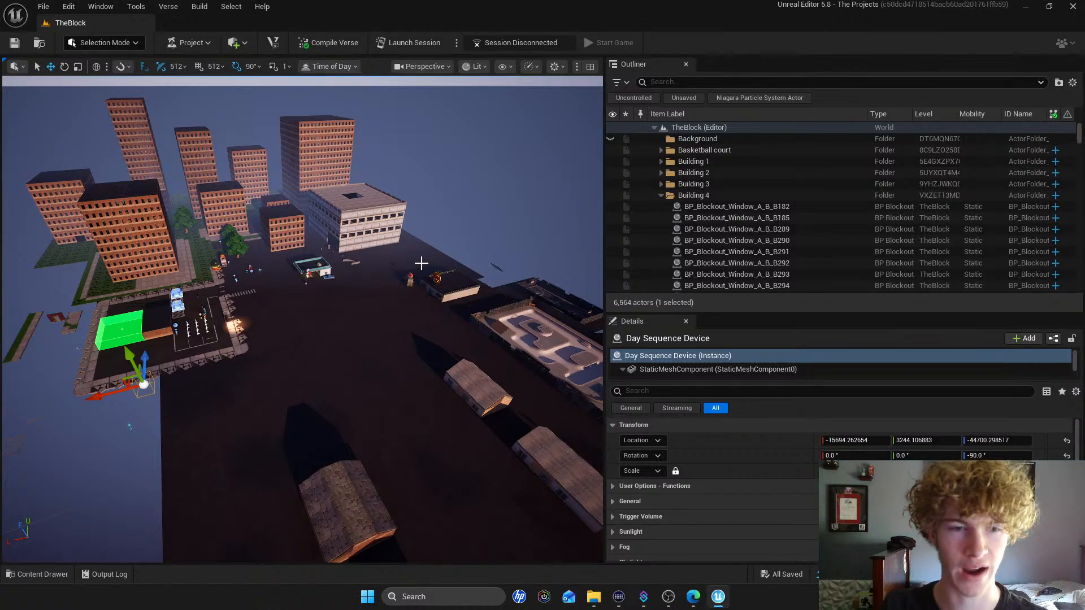
{"action": "key", "text": "w"}
{"action": "right_click_drag", "start_coordinate": [425, 263], "coordinate": [424, 262]}
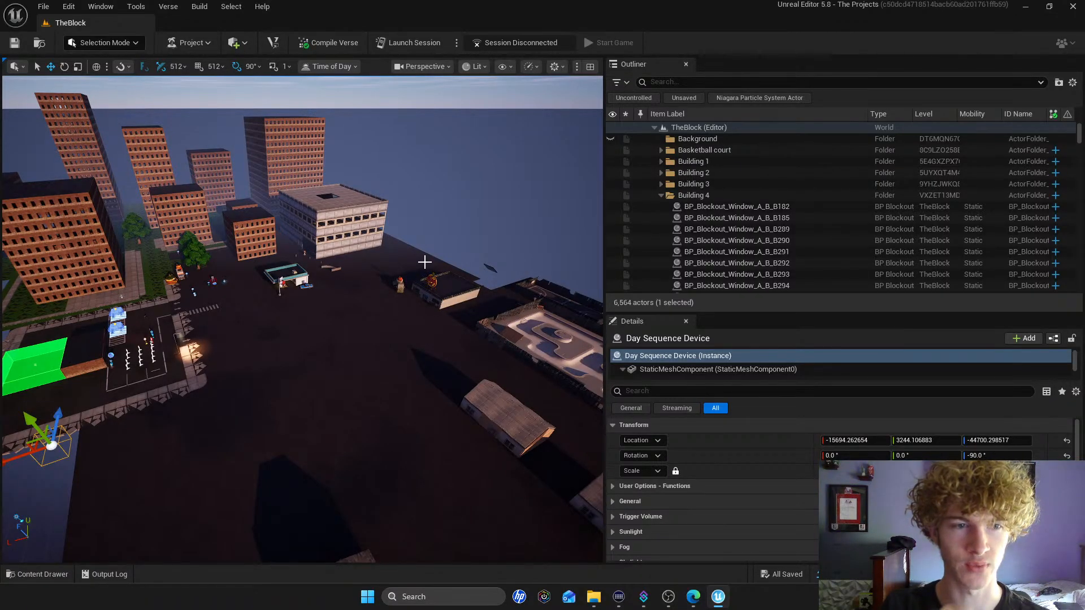
{"action": "right_click_drag", "start_coordinate": [425, 262], "coordinate": [423, 262]}
{"action": "key", "text": "w"}
{"action": "key", "text": "s"}
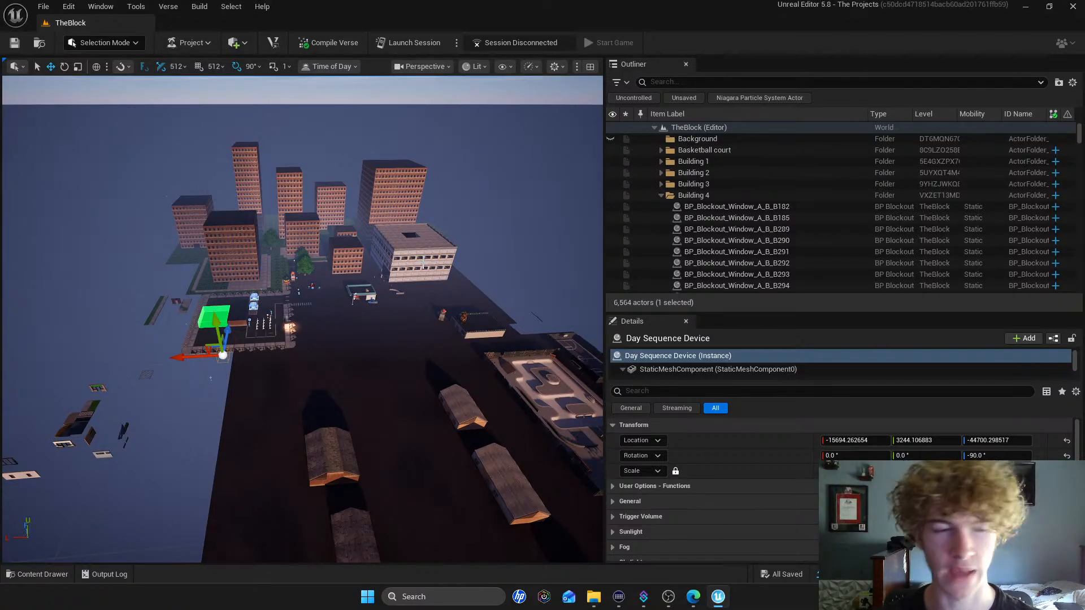
{"action": "scroll", "coordinate": [423, 262], "scroll_direction": "up", "scroll_amount": 3}
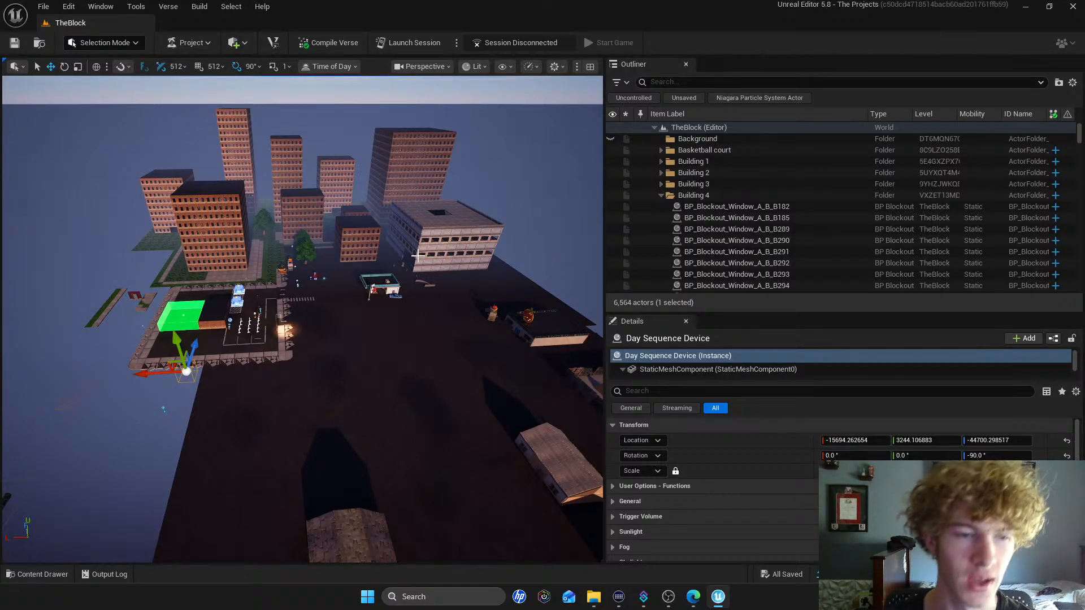
{"action": "scroll", "coordinate": [423, 261], "scroll_direction": "up", "scroll_amount": 4}
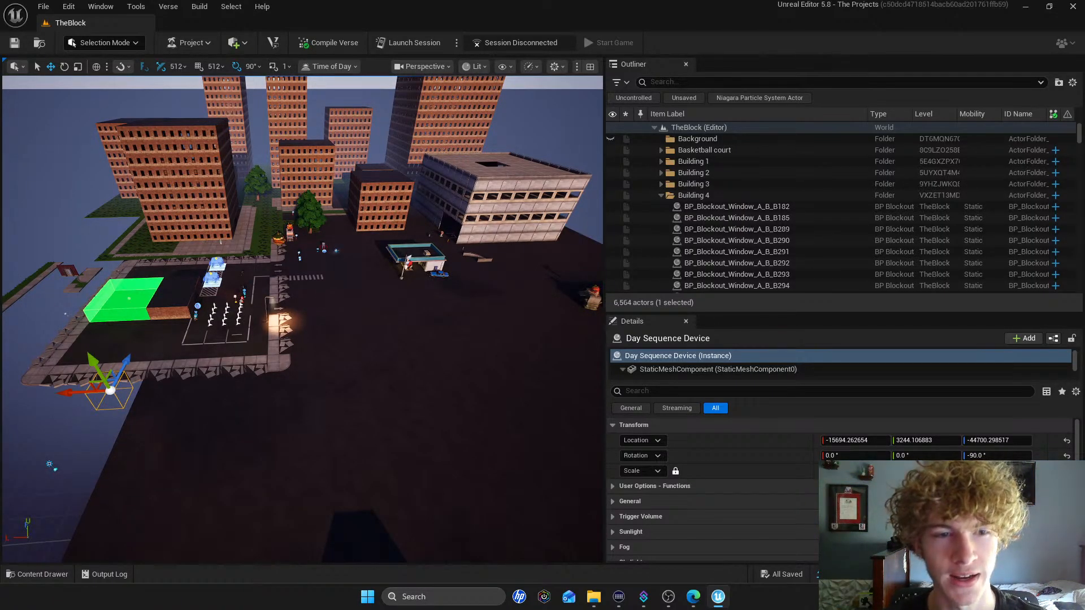
Examine the houses, skate park and empty ground between the map's buildings from several viewpoints
{"action": "key", "text": "s"}
{"action": "right_click_drag", "start_coordinate": [482, 343], "coordinate": [524, 329]}
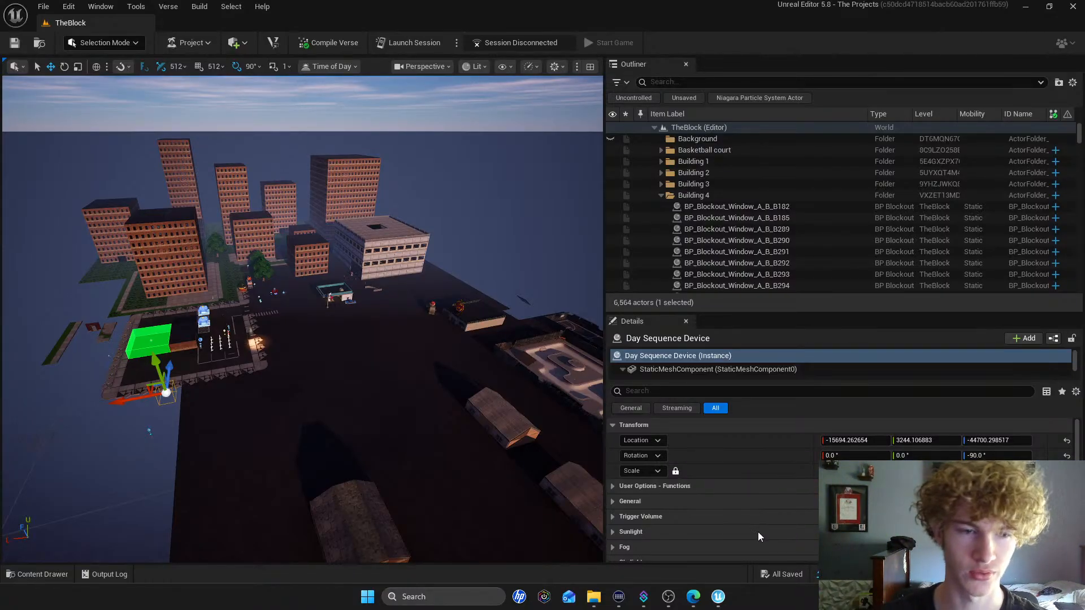
{"action": "right_click_drag", "start_coordinate": [436, 366], "coordinate": [435, 311]}
{"action": "key", "text": "s"}
{"action": "key", "text": "w"}
{"action": "key", "text": "w"}
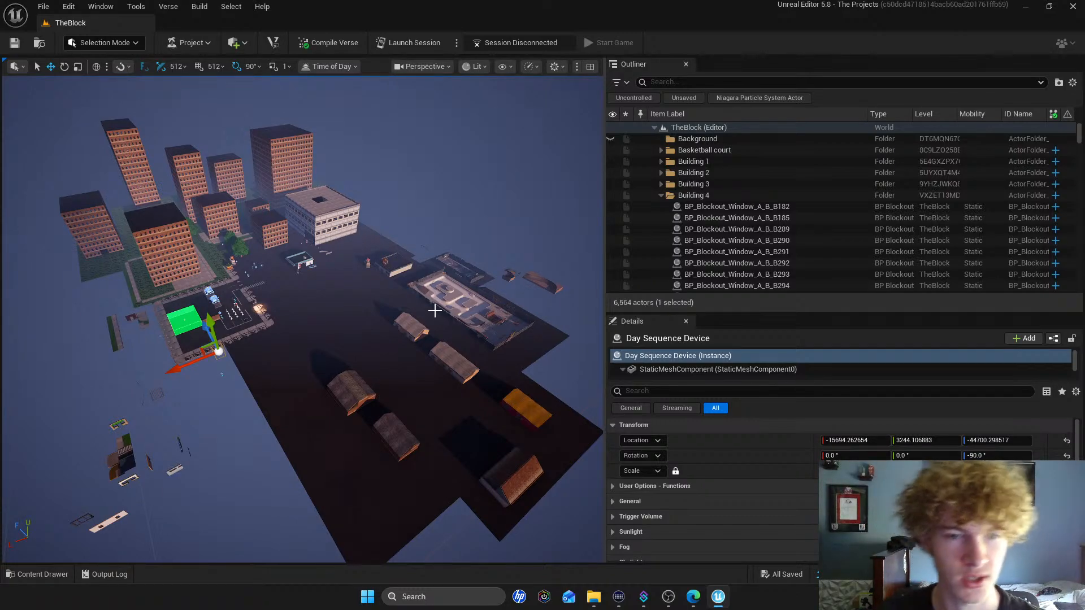
{"action": "mouse_move", "coordinate": [451, 291]}
{"action": "right_mouse_down"}
{"action": "mouse_move", "coordinate": [373, 291]}
{"action": "mouse_move", "coordinate": [576, 289]}
{"action": "mouse_move", "coordinate": [438, 281]}
{"action": "right_mouse_up"}
{"action": "key", "text": "w"}
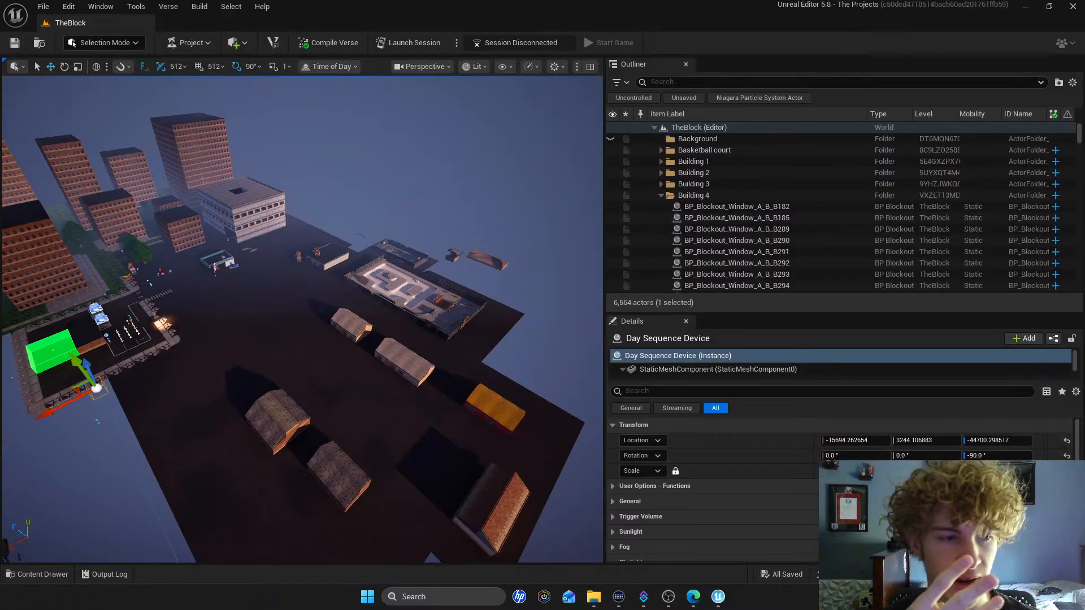
{"action": "right_click_drag", "start_coordinate": [258, 387], "coordinate": [170, 337]}
{"action": "key", "text": "w"}
{"action": "key", "text": "d"}
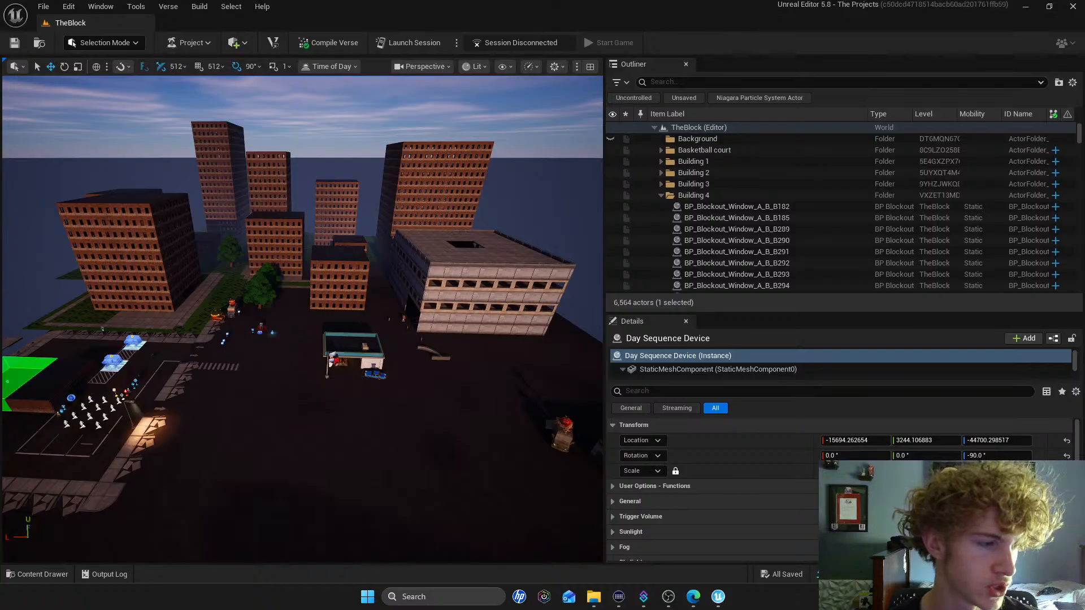
Switch to the Fortnite Characters document in Google Docs and read through the character dialogues and descriptions
{"action": "left_click_drag", "start_coordinate": [0, 116], "coordinate": [677, 76]}
{"action": "left_click", "coordinate": [733, 82]}
{"action": "left_click_drag", "start_coordinate": [497, 17], "coordinate": [486, 126]}
{"action": "left_click", "coordinate": [727, 129]}
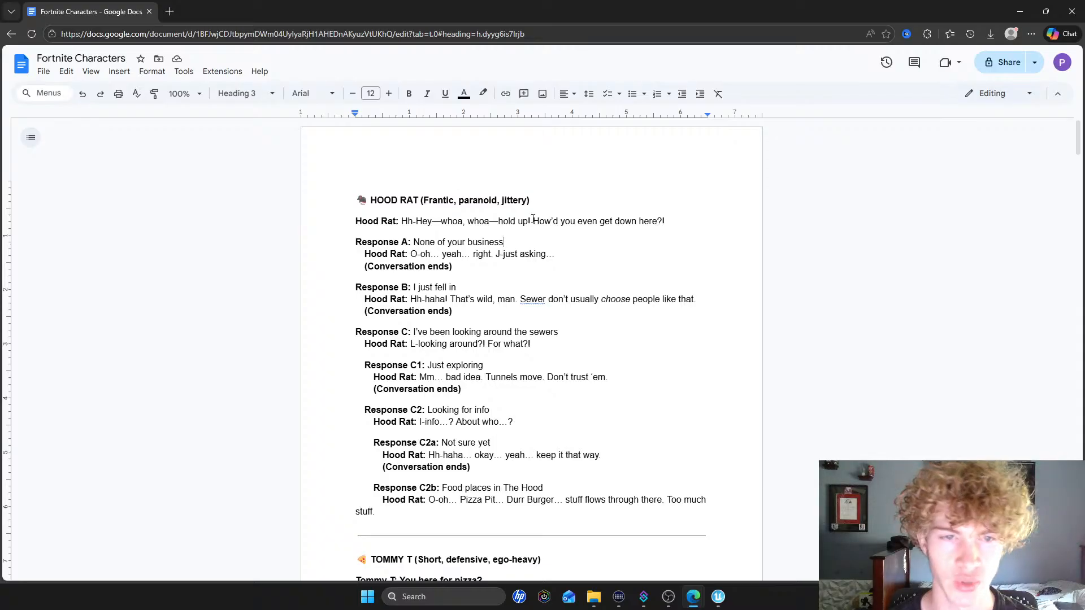
{"action": "scroll", "coordinate": [537, 223], "scroll_direction": "down", "scroll_amount": 3}
{"action": "scroll", "coordinate": [537, 223], "scroll_direction": "down", "scroll_amount": 20}
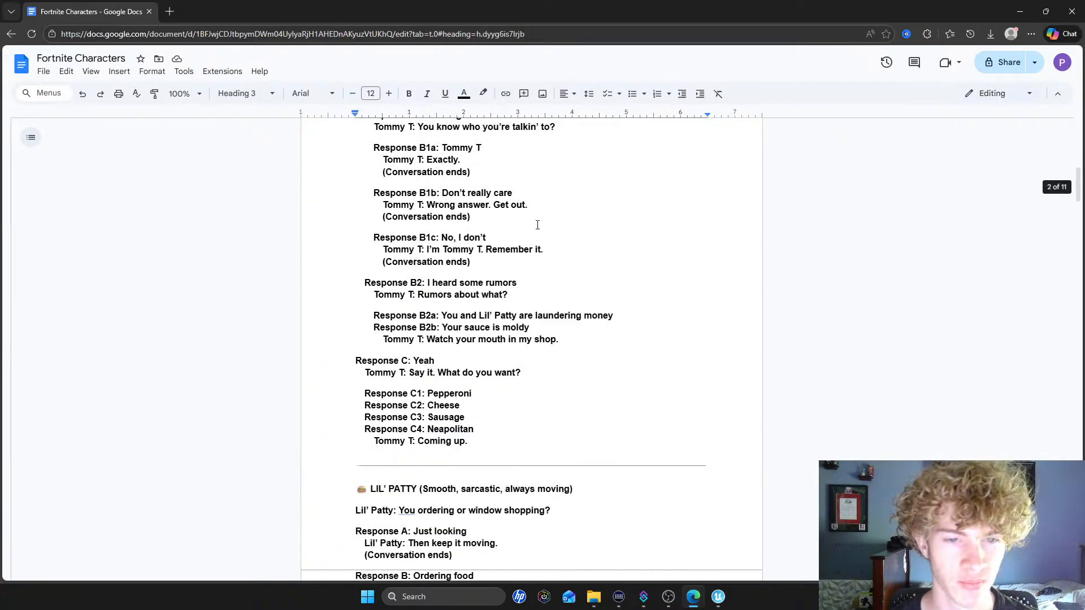
{"action": "scroll", "coordinate": [541, 230], "scroll_direction": "down", "scroll_amount": 9}
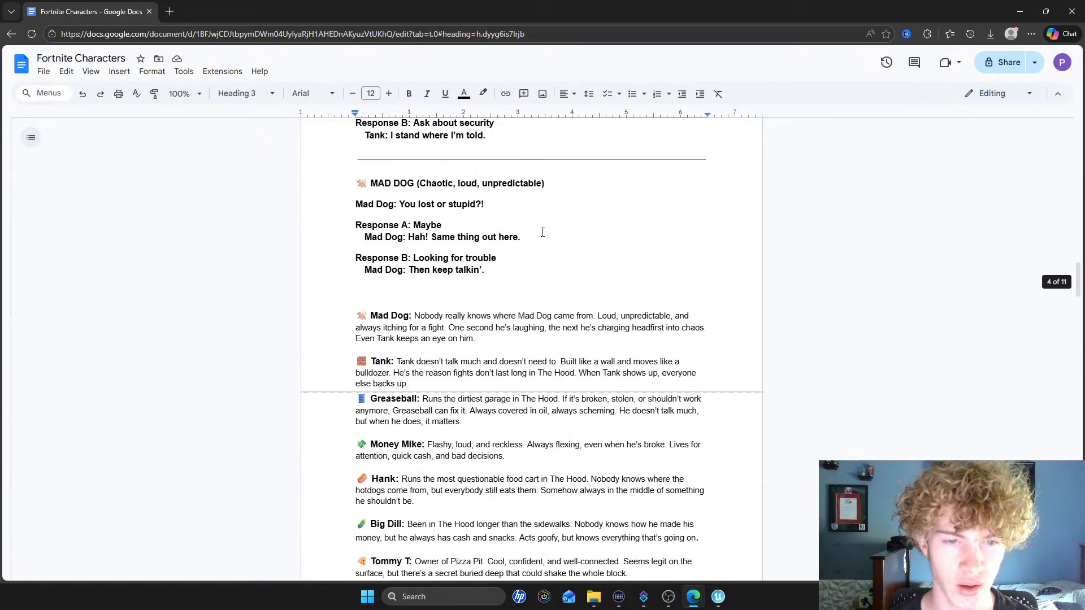
{"action": "scroll", "coordinate": [544, 234], "scroll_direction": "up", "scroll_amount": 10}
{"action": "scroll", "coordinate": [543, 233], "scroll_direction": "up", "scroll_amount": 20}
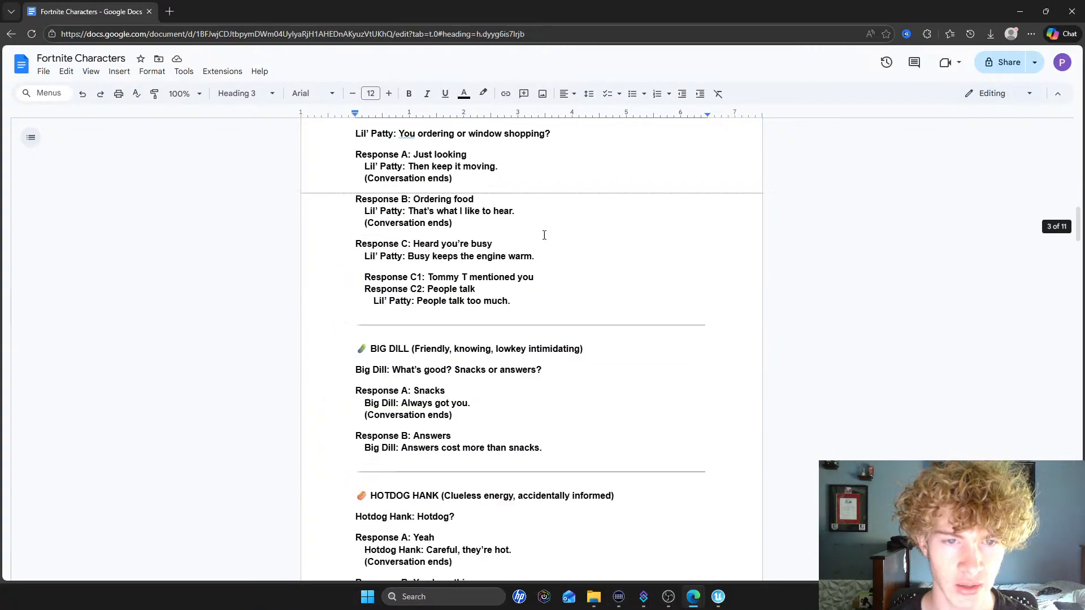
Return to the Unreal Editor and examine the houses along the edge of the map near the skate park
{"action": "left_click", "coordinate": [1019, 12]}
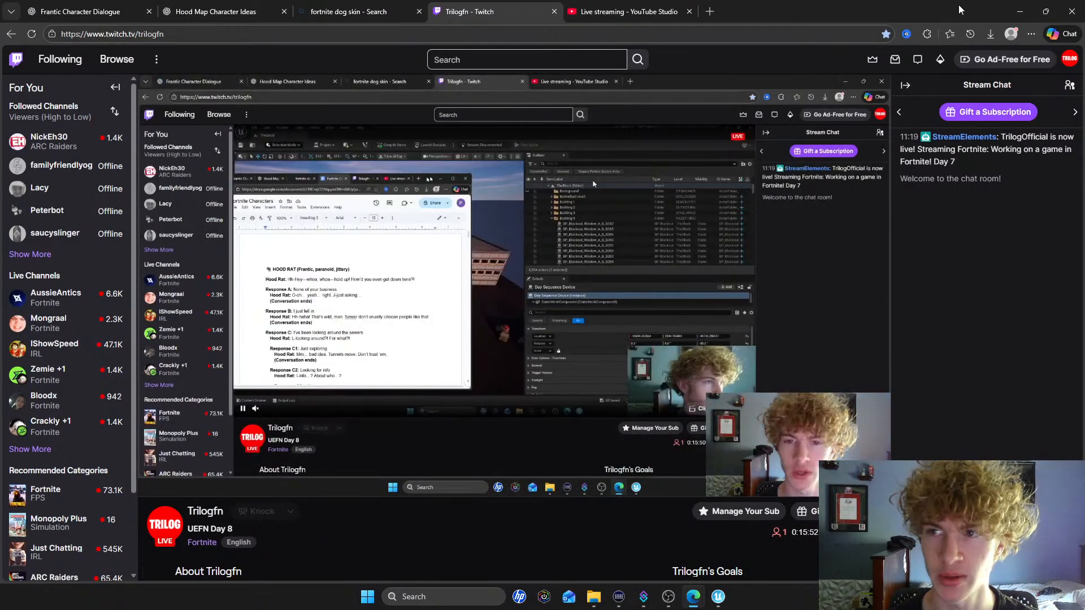
{"action": "left_click", "coordinate": [1019, 11]}
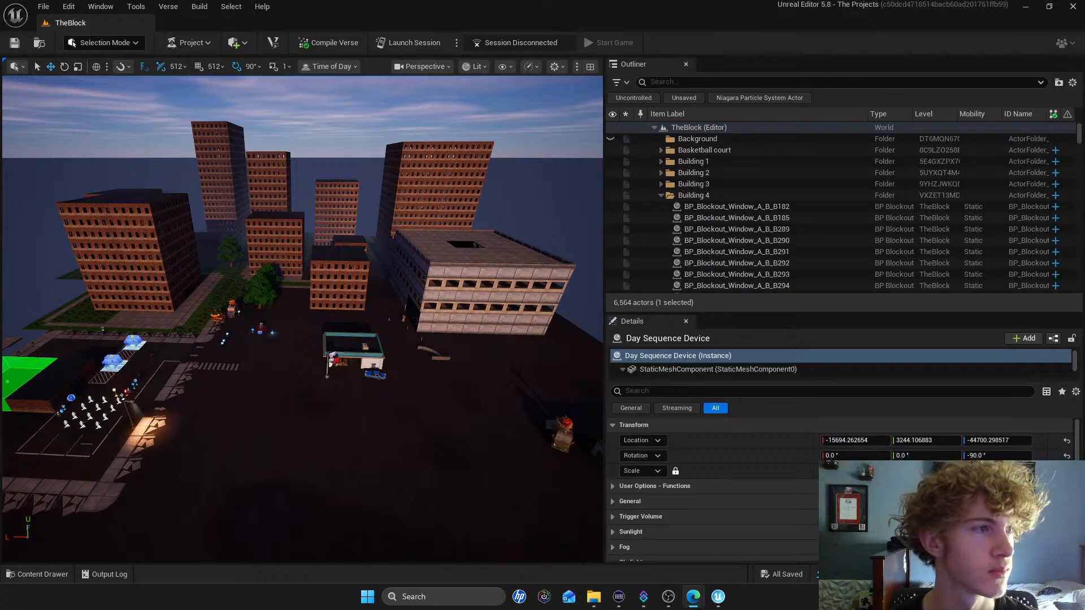
{"action": "key", "text": "s"}
{"action": "right_click_drag", "start_coordinate": [303, 319], "coordinate": [404, 313]}
{"action": "key", "text": "w"}
{"action": "key", "text": "s"}
{"action": "key", "text": "w"}
{"action": "key", "text": "s"}
{"action": "right_click_drag", "start_coordinate": [327, 261], "coordinate": [327, 262]}
{"action": "right_click_drag", "start_coordinate": [367, 326], "coordinate": [369, 318]}
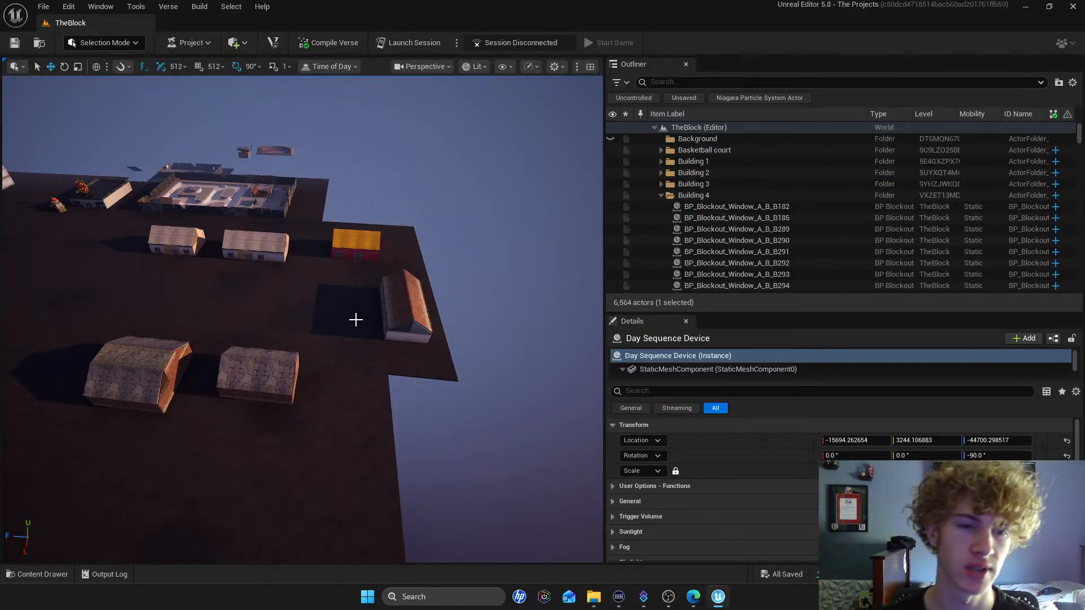
Open the Fortnite asset folder and start a search for garage props
{"action": "right_click_drag", "start_coordinate": [133, 240], "coordinate": [85, 257]}
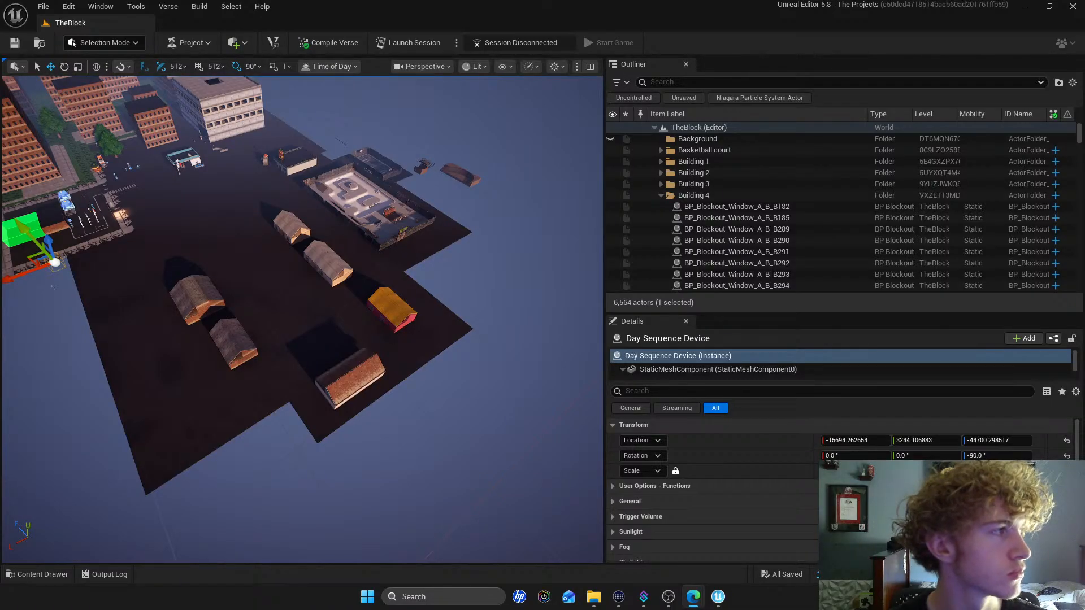
{"action": "key", "text": "alt+Tab"}
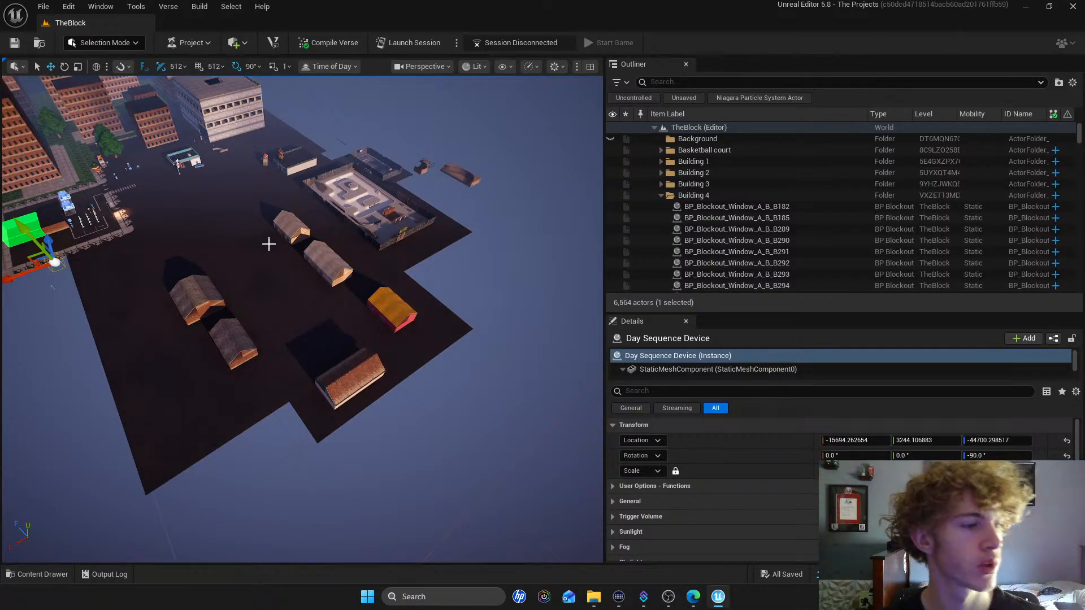
{"action": "key", "text": "w"}
{"action": "right_click_drag", "start_coordinate": [445, 260], "coordinate": [416, 243]}
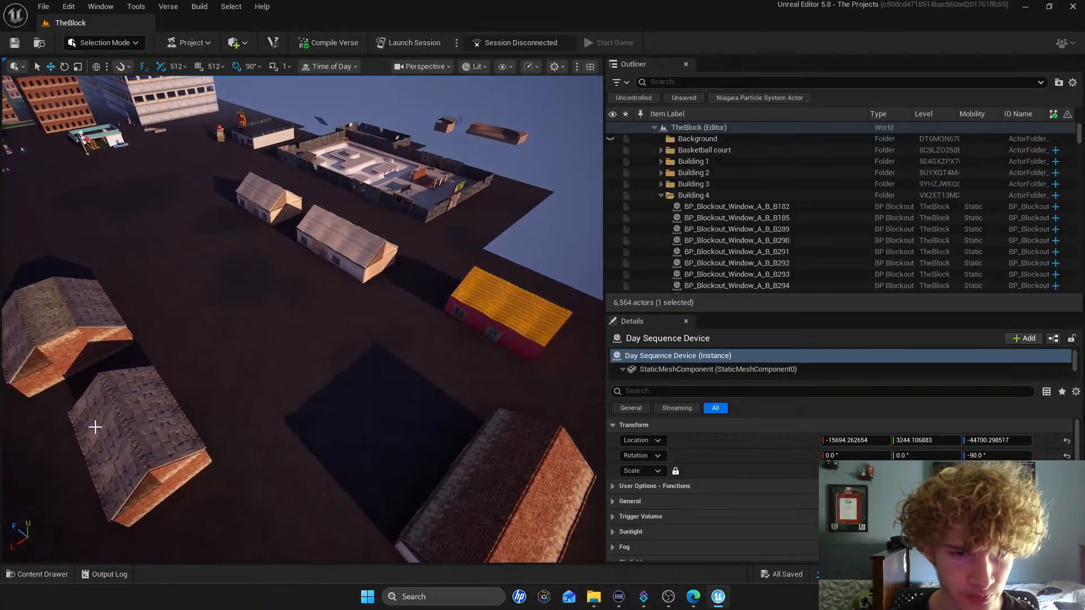
{"action": "left_click", "coordinate": [32, 574]}
{"action": "left_click", "coordinate": [45, 444]}
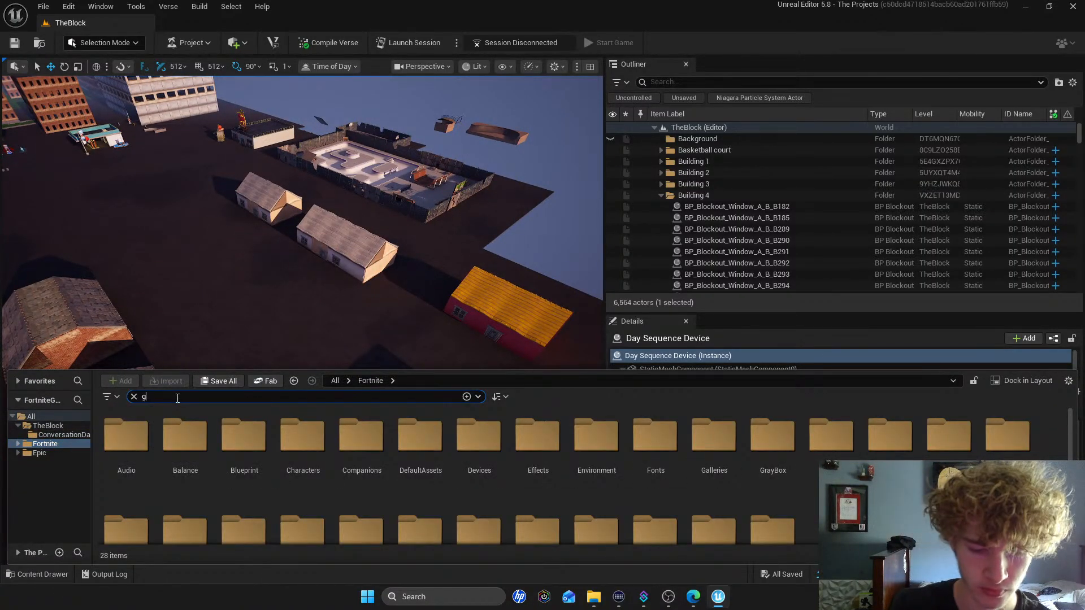
{"action": "left_click", "coordinate": [207, 392]}
{"action": "type", "text": "grage"}
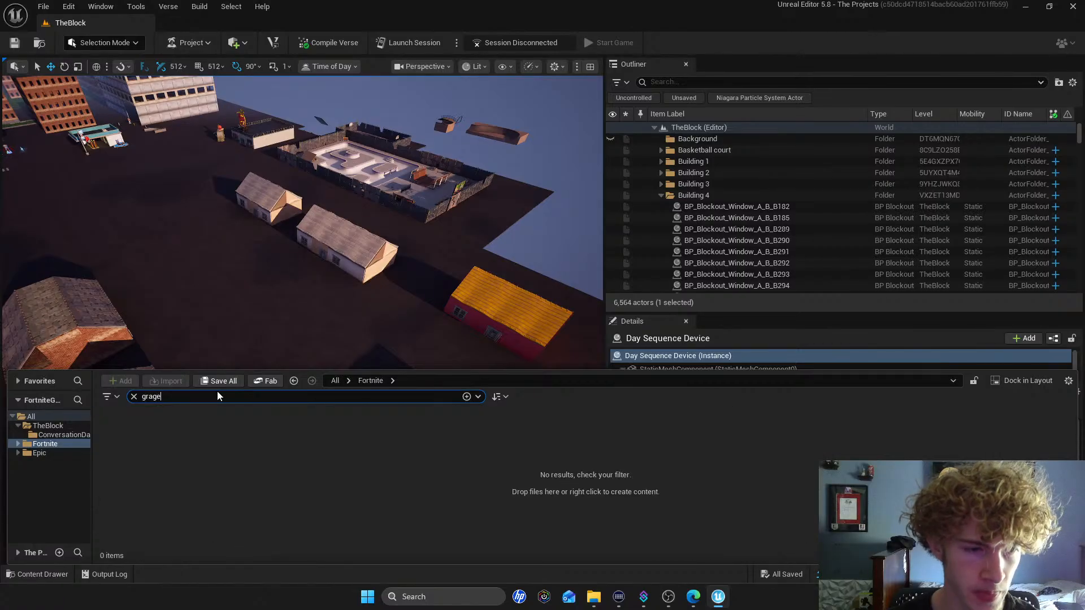
{"action": "key", "text": "BackSpace"}
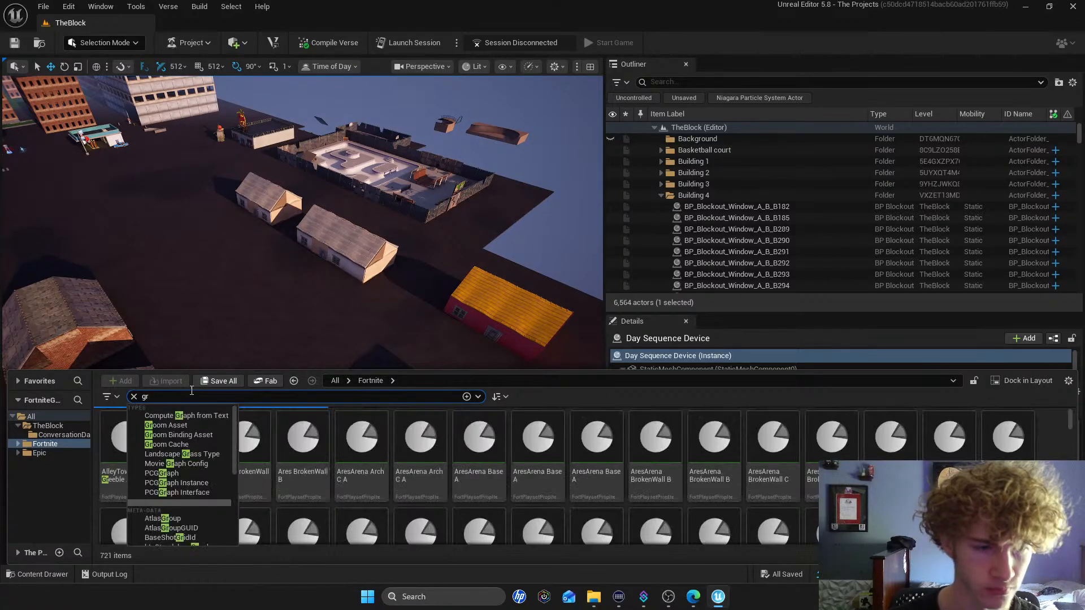
Collapse the Building 4 folder in the Outliner and look through the other building and house folders
{"action": "left_click", "coordinate": [661, 195]}
{"action": "left_click", "coordinate": [660, 275]}
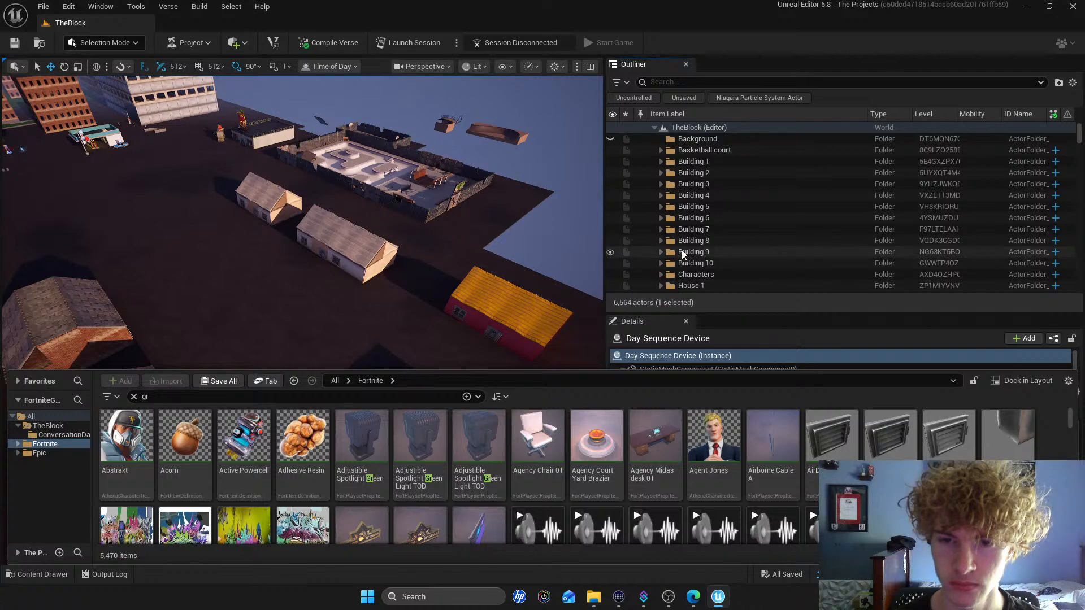
{"action": "scroll", "coordinate": [685, 251], "scroll_direction": "down", "scroll_amount": 5}
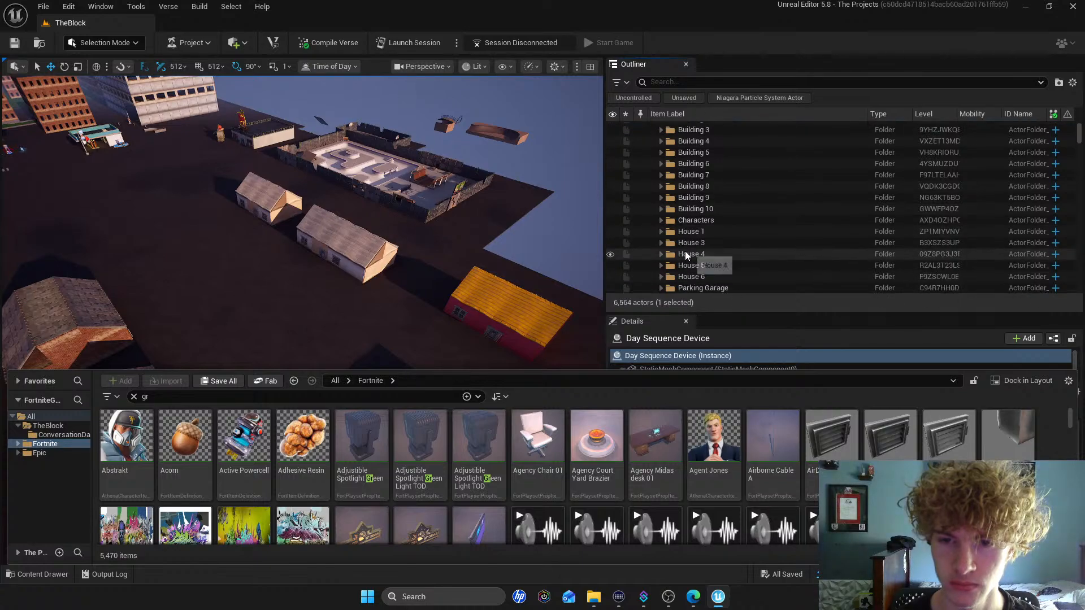
Search the Fortnite assets for "garage" and place an Asteria Factory Wall Garage on the empty ground between the houses
{"action": "left_click", "coordinate": [162, 398]}
{"action": "type", "text": "g"}
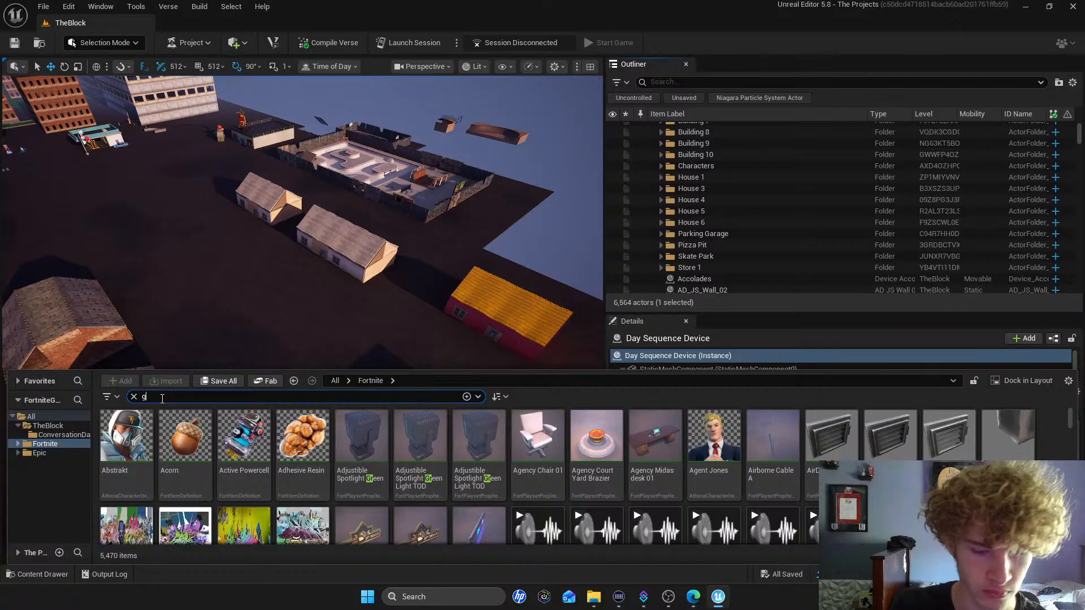
{"action": "type", "text": "arag"}
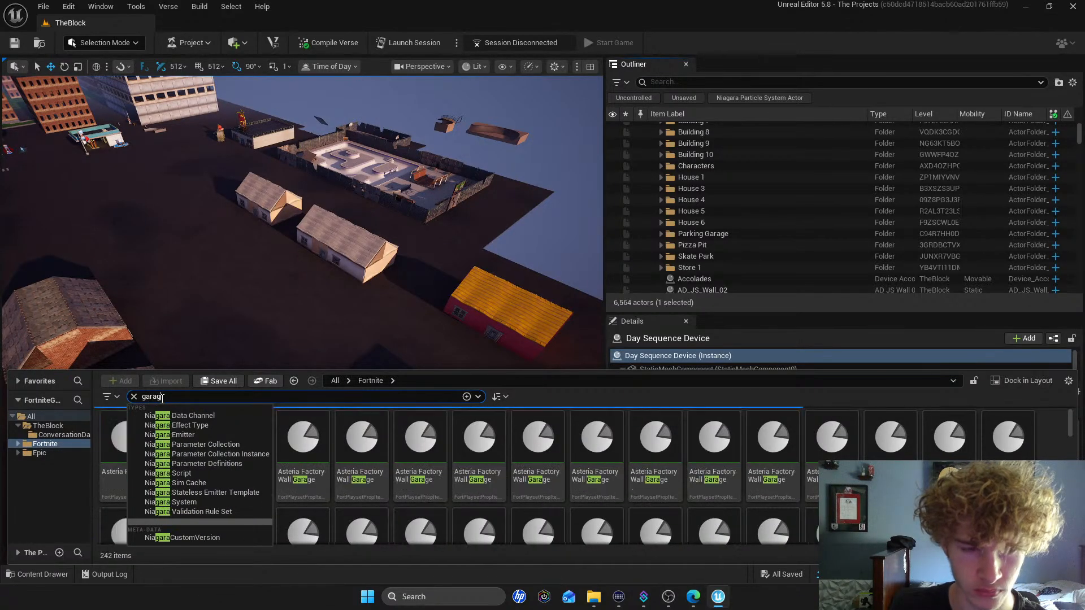
{"action": "type", "text": "e"}
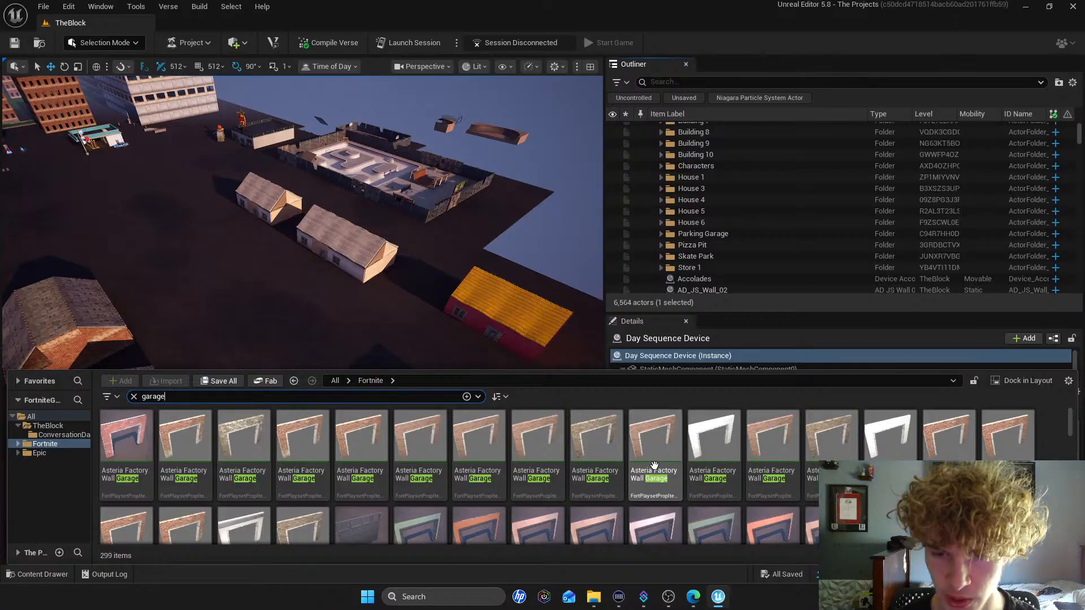
{"action": "left_click_drag", "start_coordinate": [185, 435], "coordinate": [359, 325]}
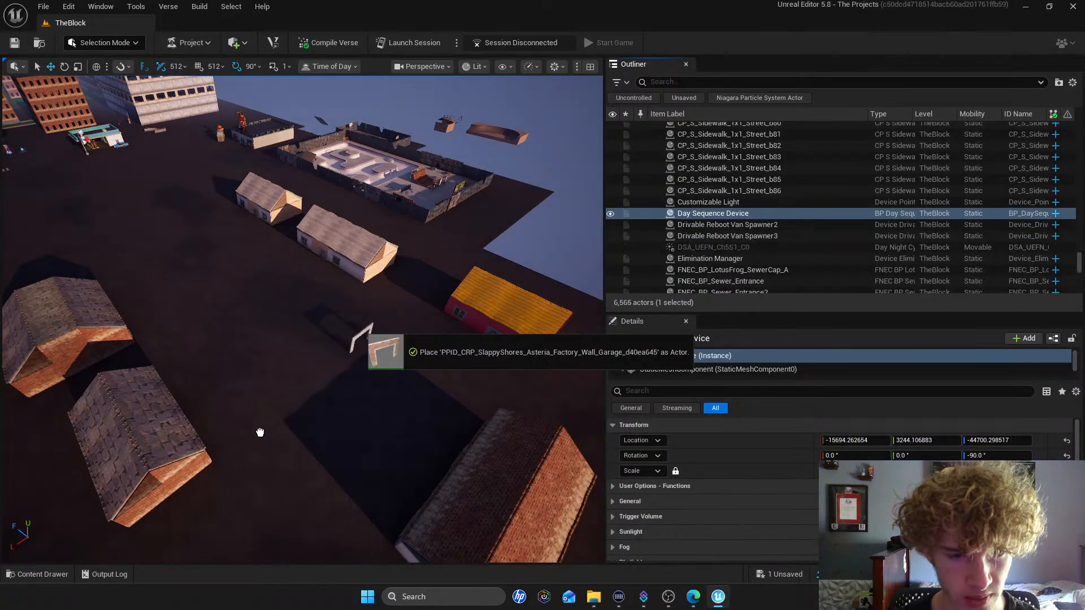
Browse the garage search results for a garage door or doorway prop that suits the houses
{"action": "left_click", "coordinate": [55, 576]}
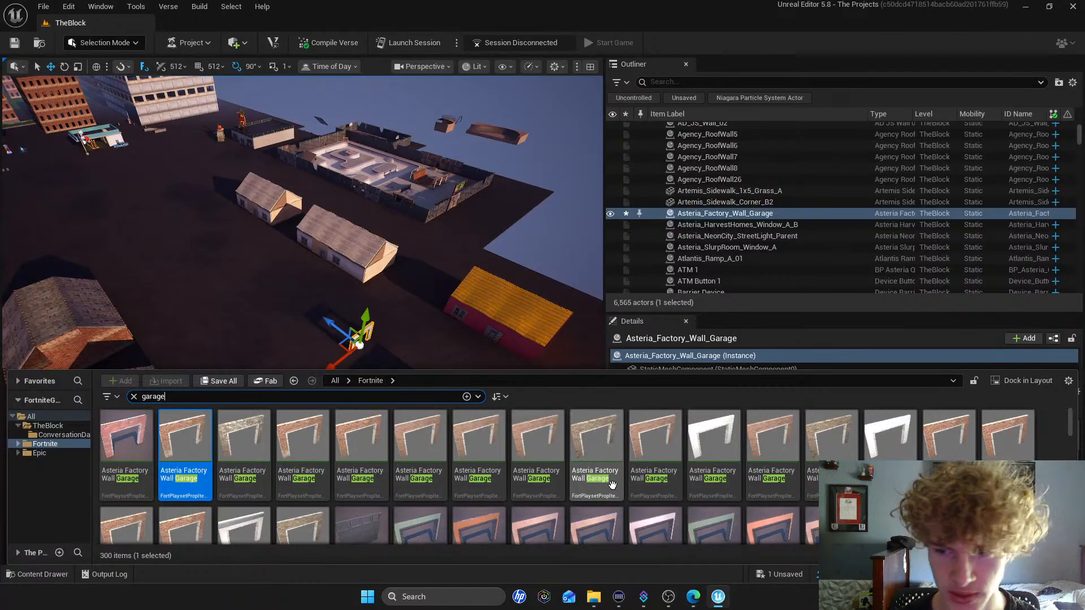
{"action": "scroll", "coordinate": [692, 487], "scroll_direction": "down", "scroll_amount": 2}
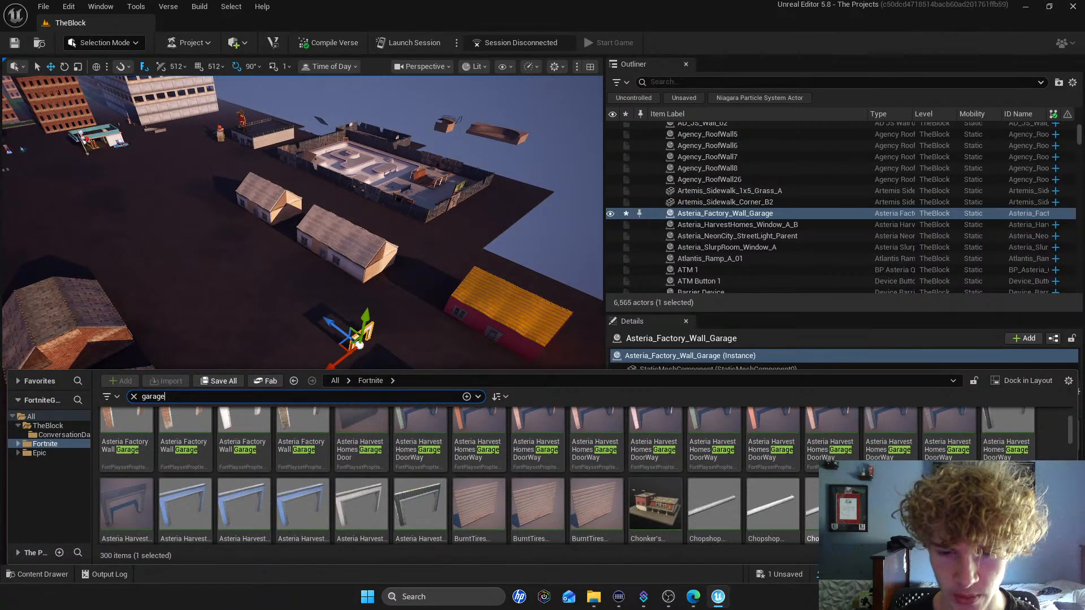
{"action": "scroll", "coordinate": [678, 491], "scroll_direction": "down", "scroll_amount": 1}
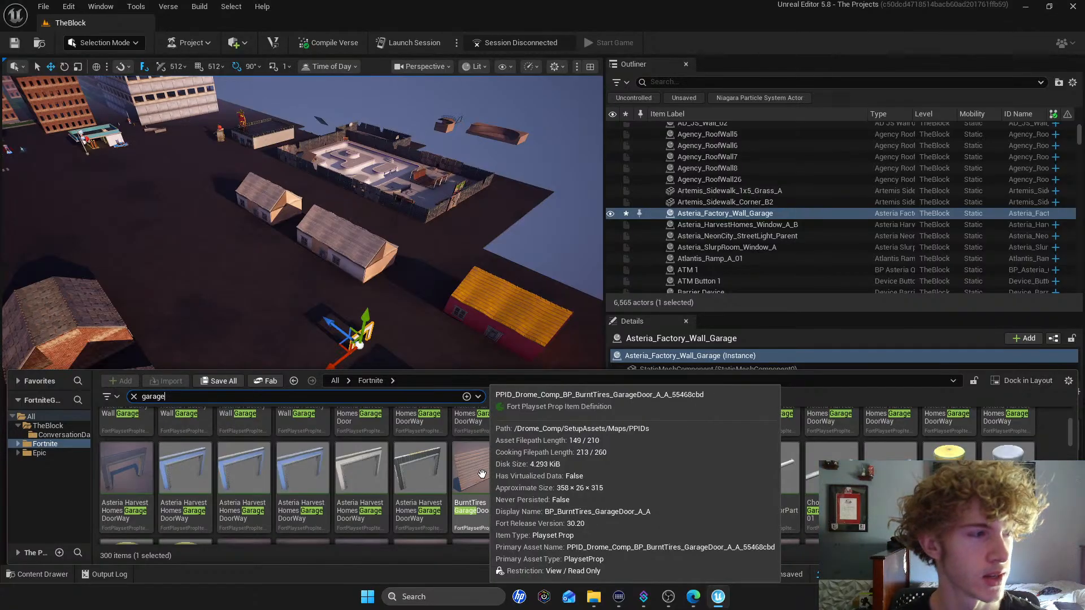
{"action": "scroll", "coordinate": [511, 475], "scroll_direction": "down", "scroll_amount": 1}
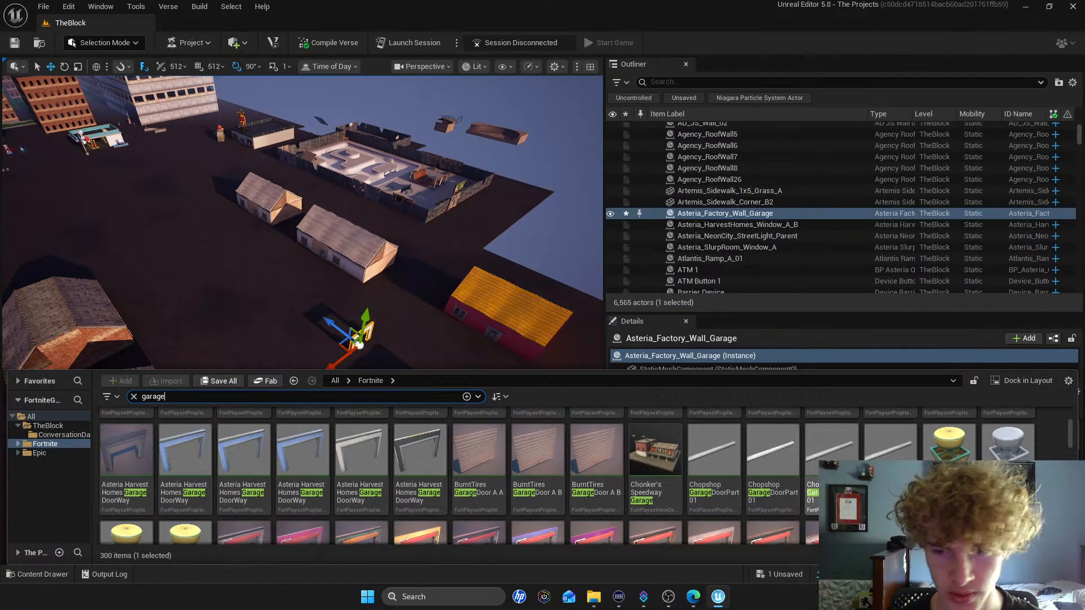
{"action": "scroll", "coordinate": [511, 475], "scroll_direction": "down", "scroll_amount": 4}
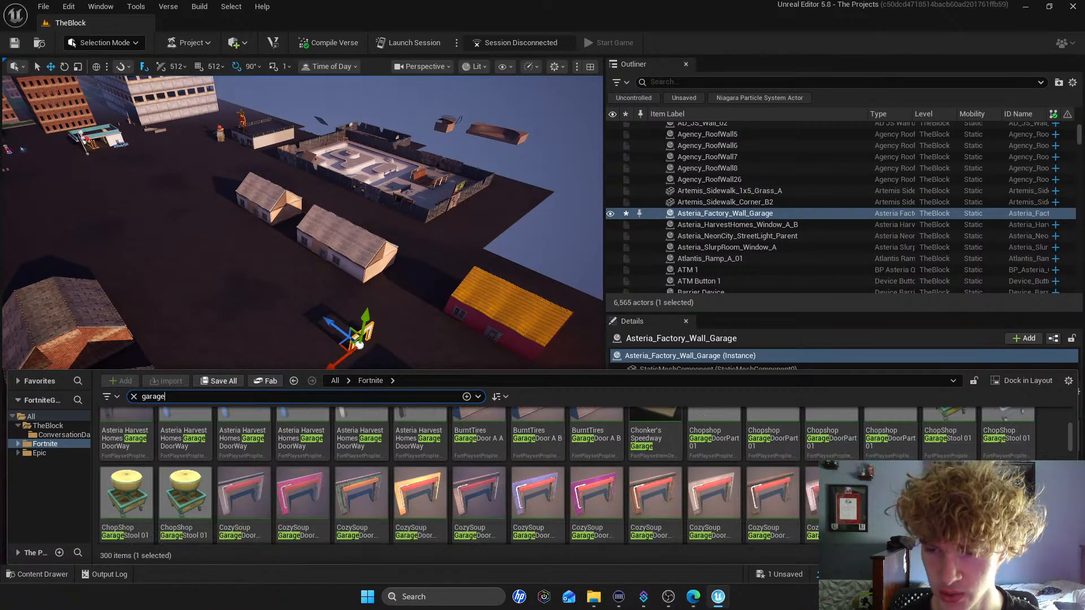
{"action": "scroll", "coordinate": [699, 484], "scroll_direction": "down", "scroll_amount": 4}
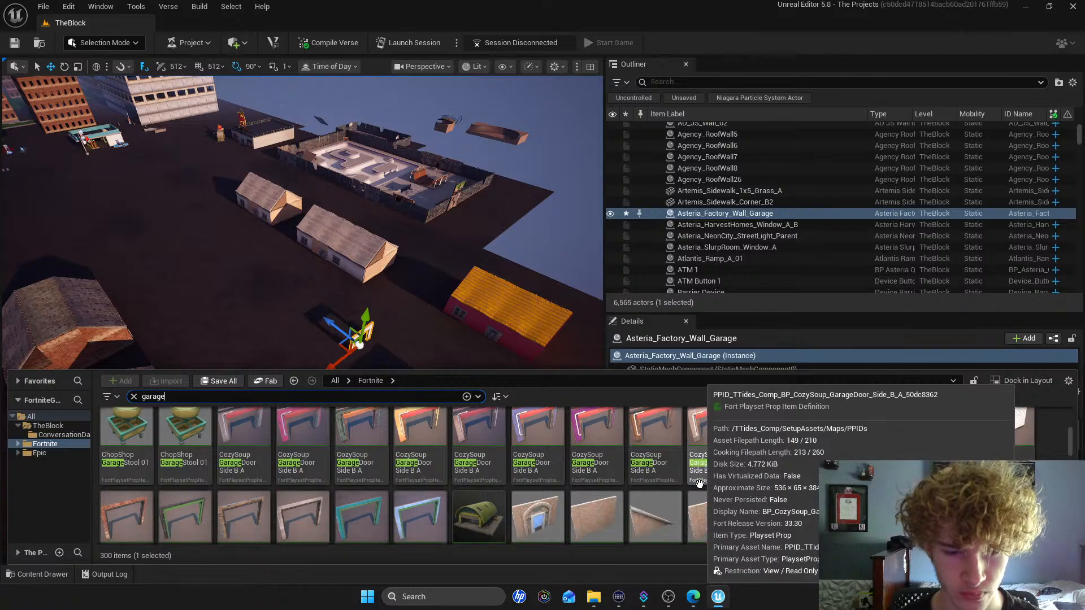
{"action": "scroll", "coordinate": [699, 484], "scroll_direction": "down", "scroll_amount": 3}
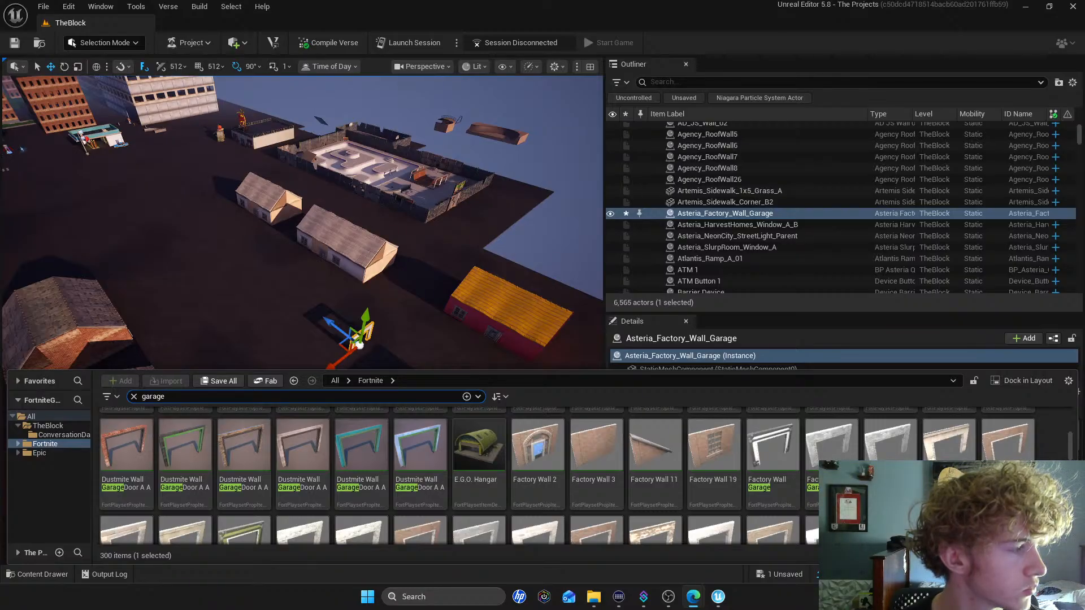
{"action": "key", "text": "ctrl+b"}
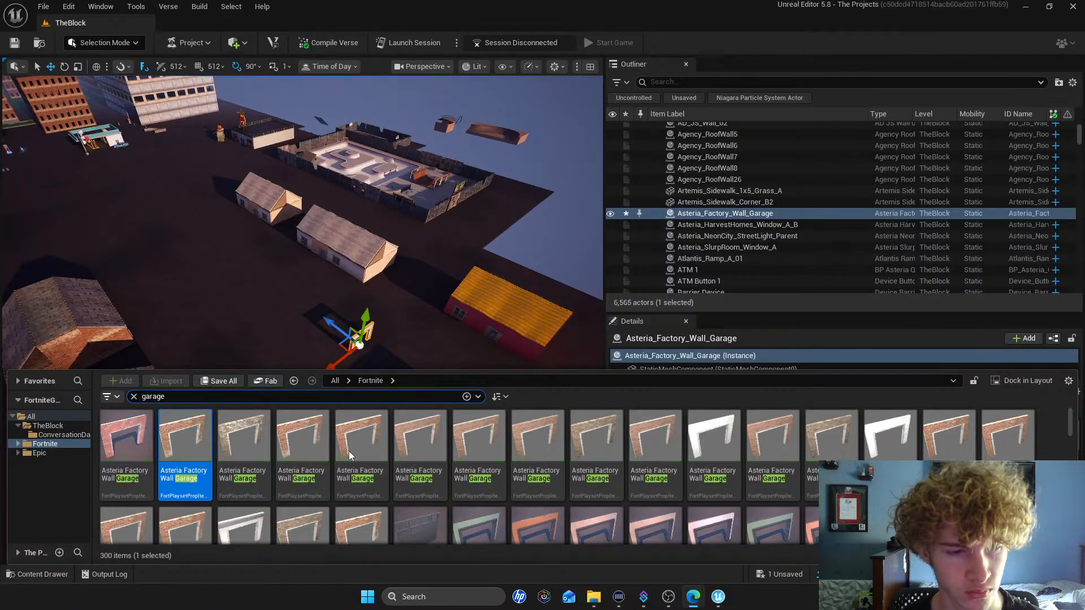
{"action": "scroll", "coordinate": [401, 488], "scroll_direction": "down", "scroll_amount": 1}
{"action": "scroll", "coordinate": [404, 489], "scroll_direction": "down", "scroll_amount": 1}
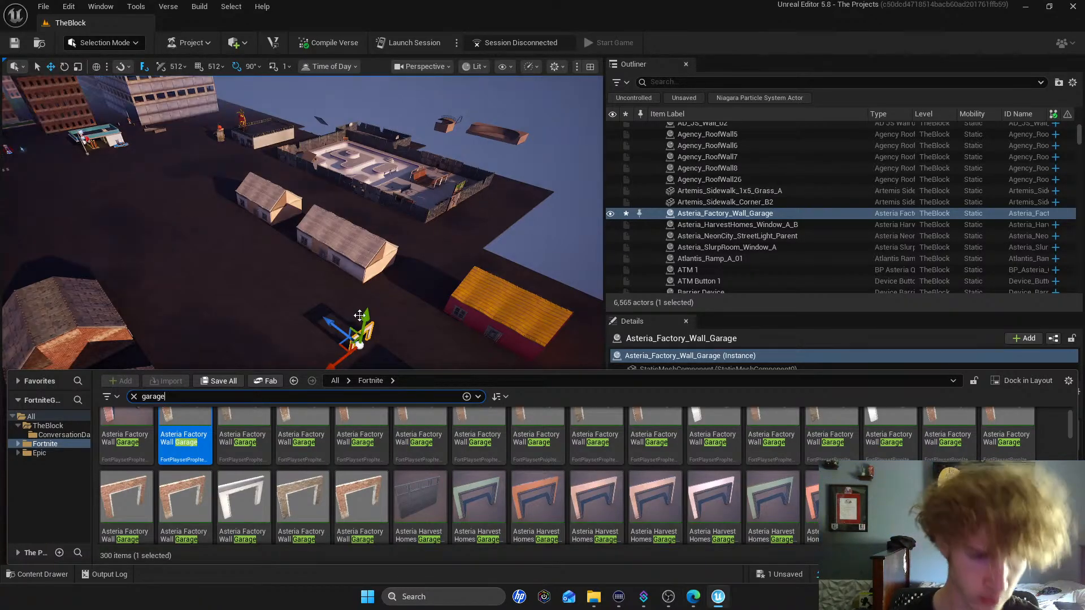
{"action": "scroll", "coordinate": [460, 478], "scroll_direction": "down", "scroll_amount": 3}
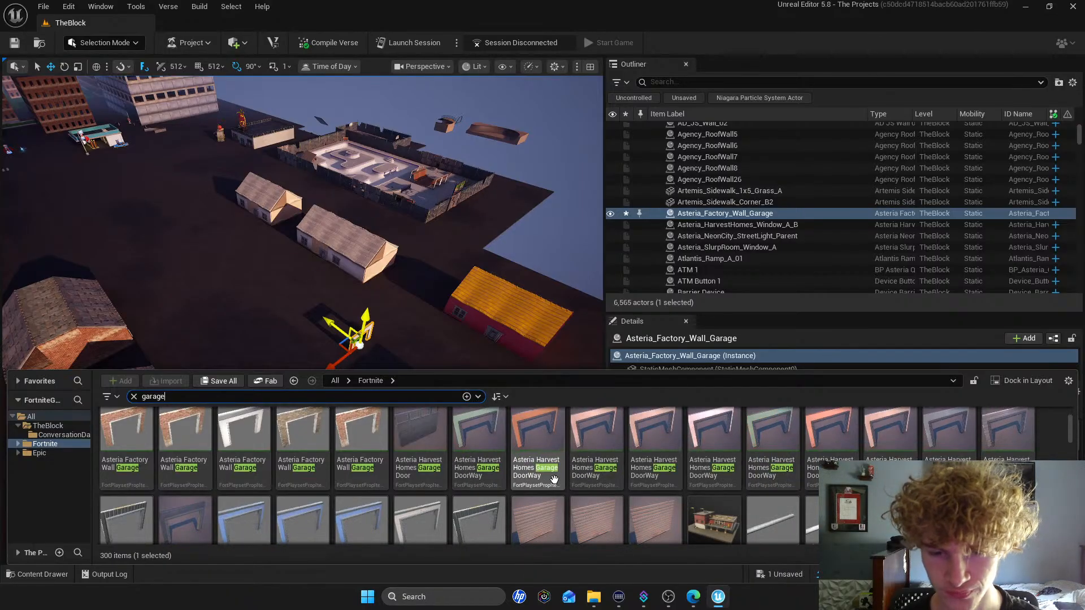
{"action": "scroll", "coordinate": [598, 489], "scroll_direction": "down", "scroll_amount": 4}
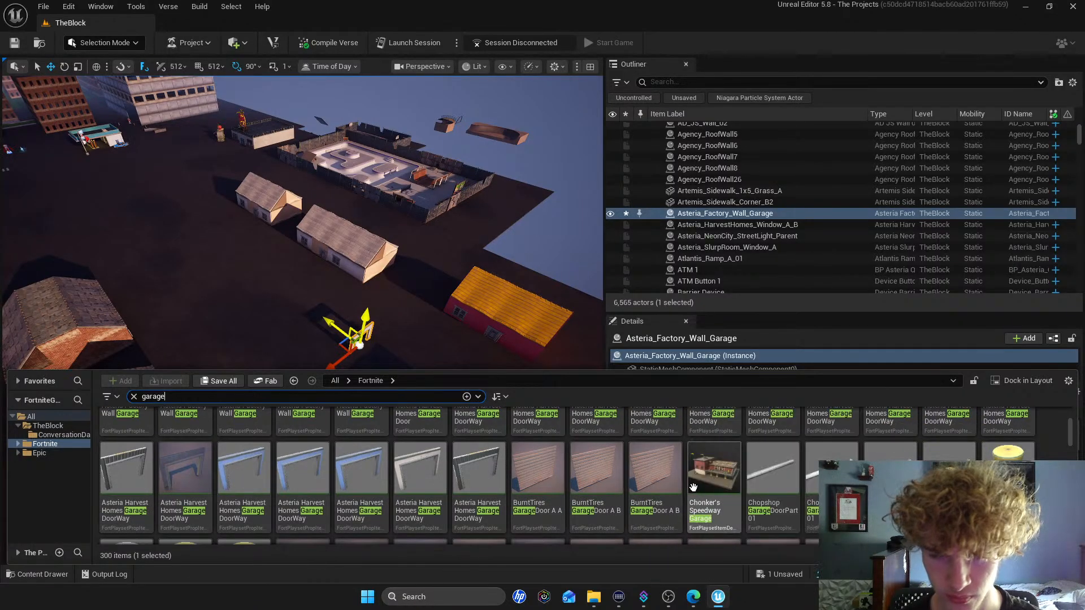
Search for "garagedoor" and place the DustMite GarageDoor A B on the ground beside the factory garage wall
{"action": "left_click", "coordinate": [190, 398]}
{"action": "type", "text": "d"}
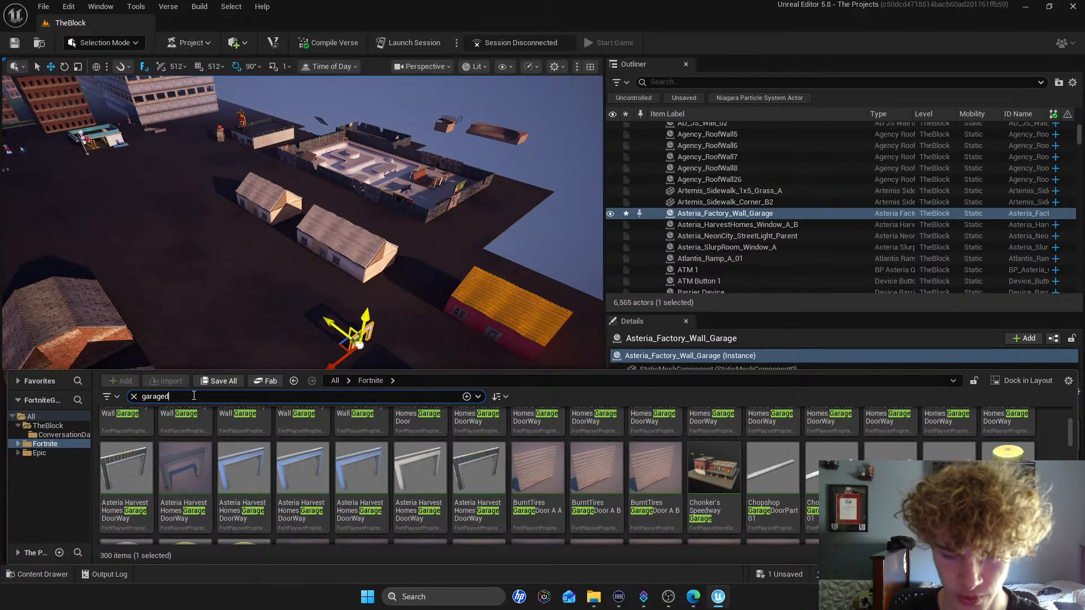
{"action": "type", "text": "oor"}
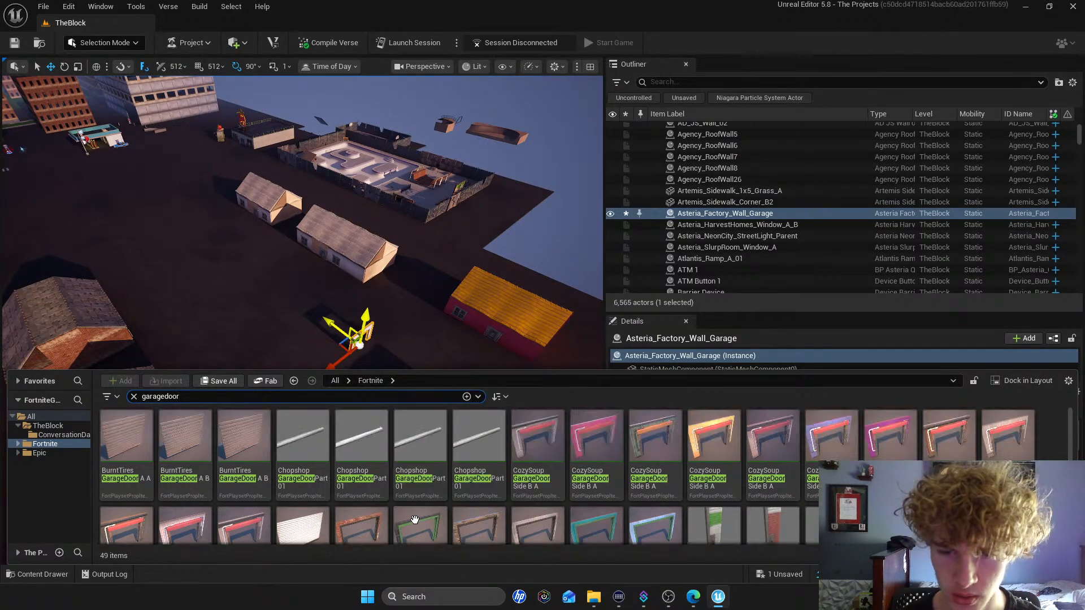
{"action": "scroll", "coordinate": [415, 509], "scroll_direction": "down", "scroll_amount": 2}
{"action": "left_click_drag", "start_coordinate": [305, 446], "coordinate": [398, 328]}
Look through the remaining garage door results and examine the placed door and garage wall up close
{"action": "left_click", "coordinate": [39, 578]}
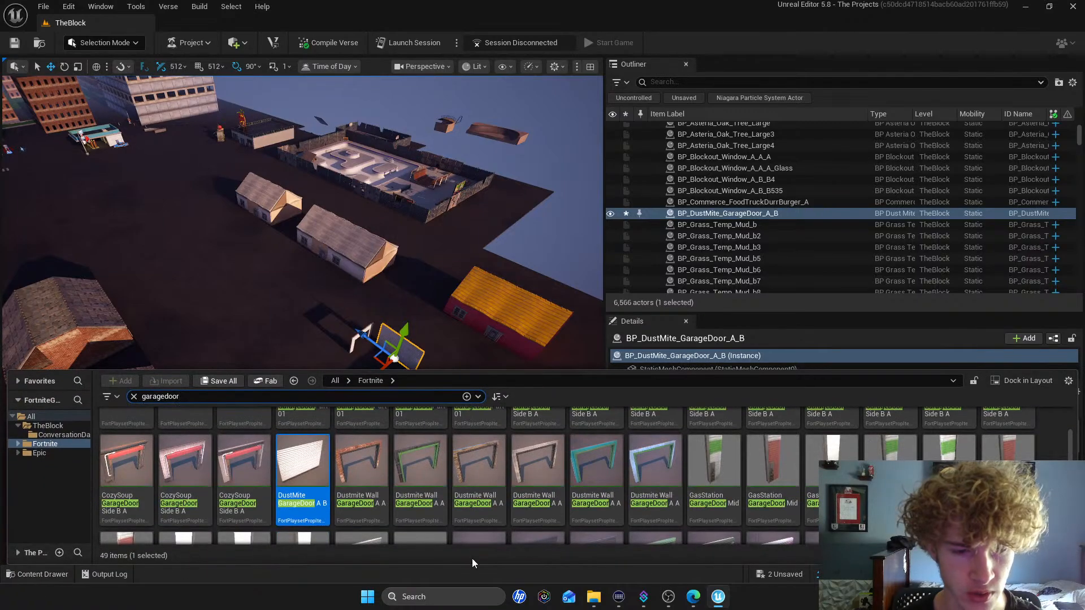
{"action": "scroll", "coordinate": [545, 509], "scroll_direction": "down", "scroll_amount": 2}
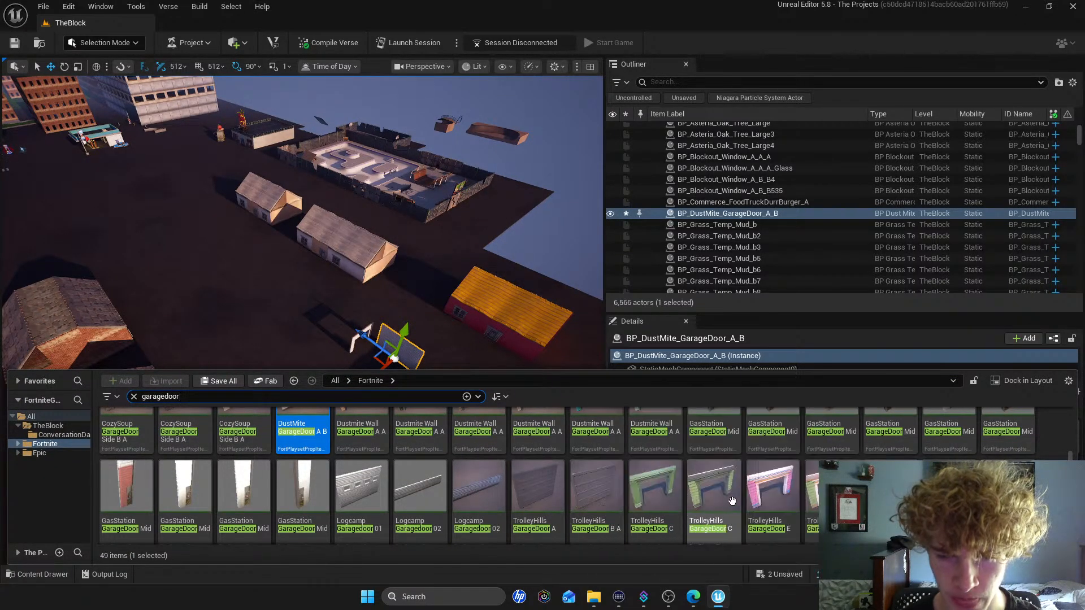
{"action": "scroll", "coordinate": [649, 492], "scroll_direction": "down", "scroll_amount": 1}
{"action": "scroll", "coordinate": [658, 487], "scroll_direction": "down", "scroll_amount": 2}
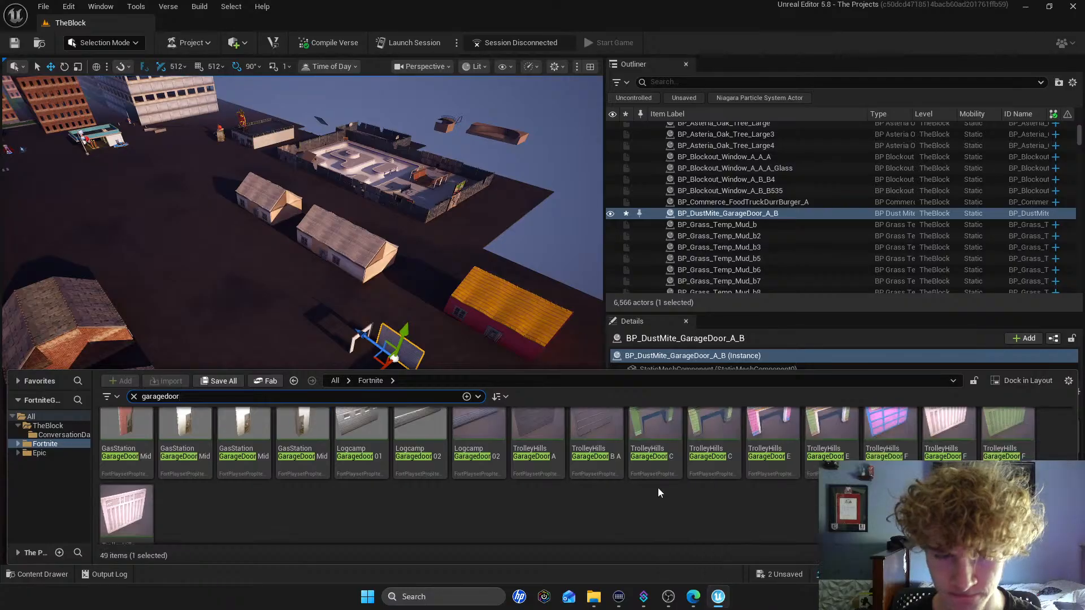
{"action": "scroll", "coordinate": [654, 487], "scroll_direction": "up", "scroll_amount": 2}
{"action": "left_click", "coordinate": [442, 318]}
{"action": "right_click_drag", "start_coordinate": [452, 330], "coordinate": [412, 370]}
{"action": "key", "text": "w"}
{"action": "key", "text": "s"}
{"action": "right_click_drag", "start_coordinate": [290, 312], "coordinate": [290, 285]}
{"action": "key", "text": "w"}
Scale down the DustMite garage door beside the factory garage wall and deselect it
{"action": "left_click", "coordinate": [357, 302]}
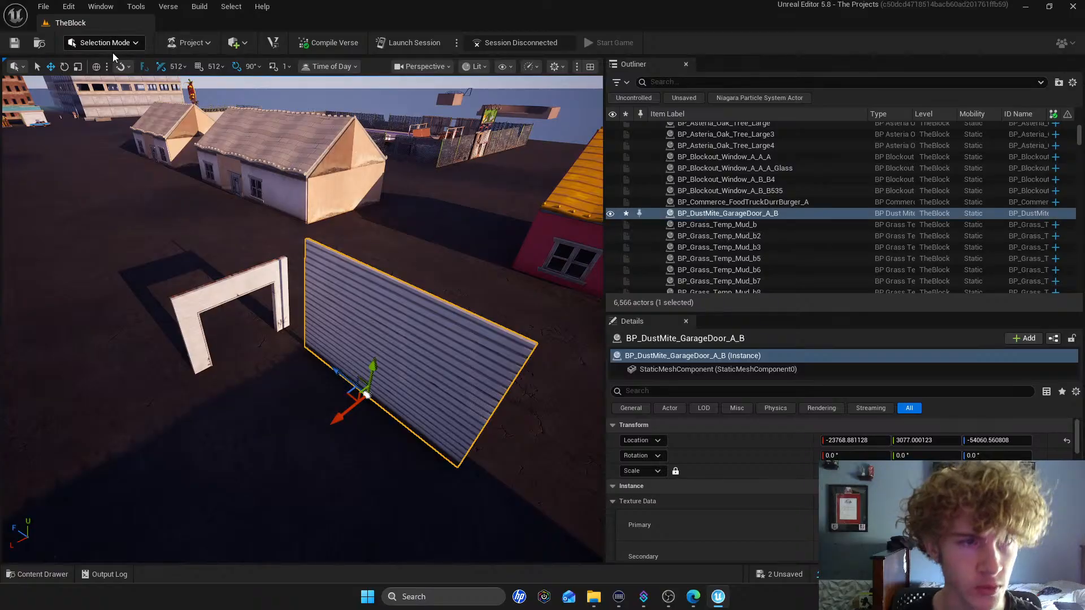
{"action": "left_click", "coordinate": [81, 68]}
{"action": "right_click_drag", "start_coordinate": [367, 385], "coordinate": [494, 279]}
{"action": "key", "text": "d"}
{"action": "right_click_drag", "start_coordinate": [472, 347], "coordinate": [327, 360]}
{"action": "key", "text": "d"}
{"action": "key", "text": "w"}
{"action": "key", "text": "s"}
{"action": "key", "text": "w"}
{"action": "mouse_move", "coordinate": [345, 380]}
{"action": "left_mouse_down"}
{"action": "mouse_move", "coordinate": [368, 367]}
{"action": "mouse_move", "coordinate": [326, 395]}
{"action": "mouse_move", "coordinate": [335, 388]}
{"action": "left_mouse_up"}
{"action": "left_click", "coordinate": [341, 196]}
{"action": "left_click", "coordinate": [395, 142]}
Duplicate the CP_S_Sidewalk_1x1_A_NoCurb27 tile at the foot of the brick apartment tower and move the copy to the empty ground near the houses
{"action": "right_click_drag", "start_coordinate": [396, 142], "coordinate": [428, 153]}
{"action": "key", "text": "s"}
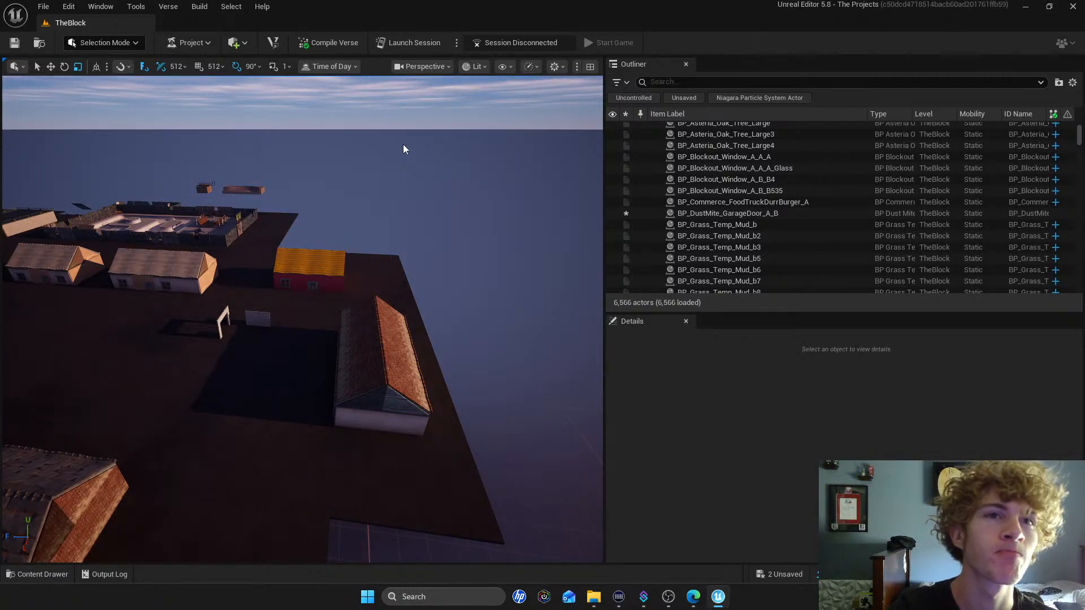
{"action": "right_click_drag", "start_coordinate": [423, 126], "coordinate": [224, 190]}
{"action": "key", "text": "w"}
{"action": "right_click_drag", "start_coordinate": [483, 192], "coordinate": [483, 197]}
{"action": "left_click", "coordinate": [323, 322]}
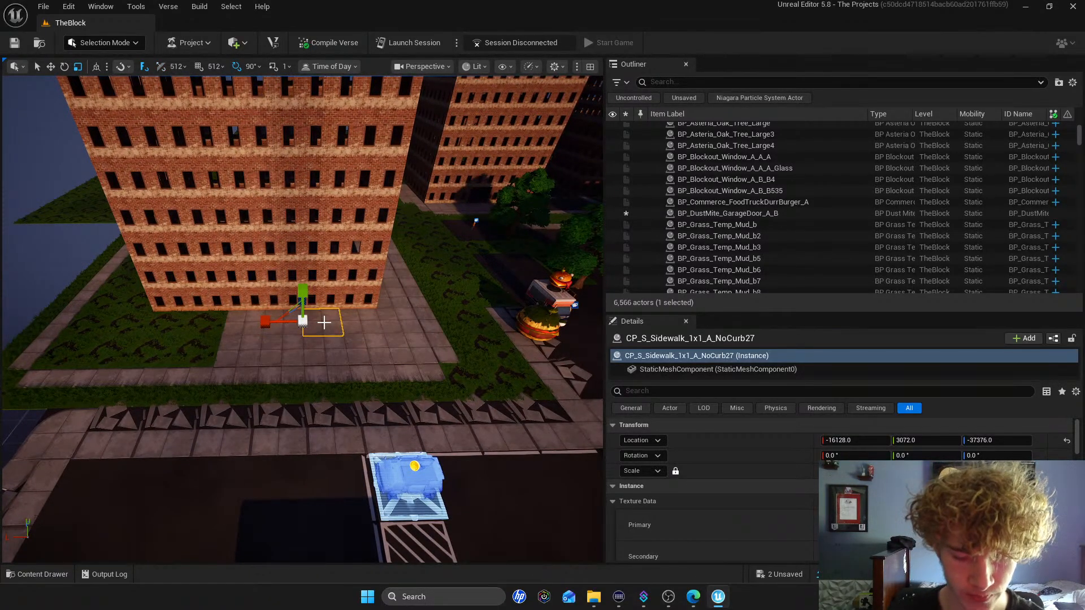
{"action": "key", "text": "w"}
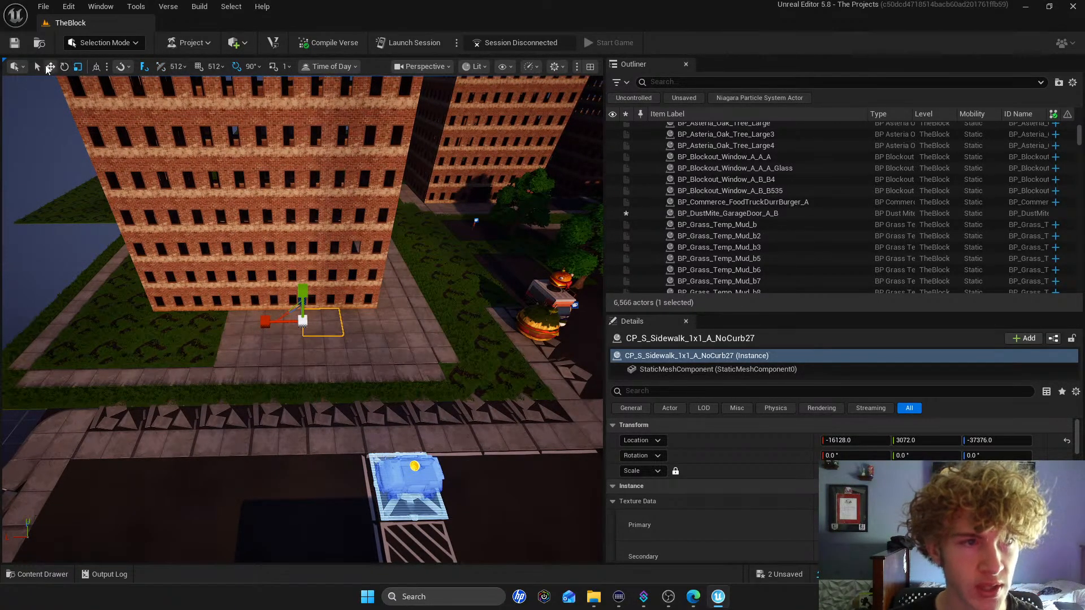
{"action": "mouse_move", "coordinate": [304, 295]}
{"action": "left_mouse_down"}
{"action": "mouse_move", "coordinate": [306, 320]}
{"action": "mouse_move", "coordinate": [308, 303]}
{"action": "left_mouse_up"}
{"action": "right_click_drag", "start_coordinate": [304, 291], "coordinate": [333, 291]}
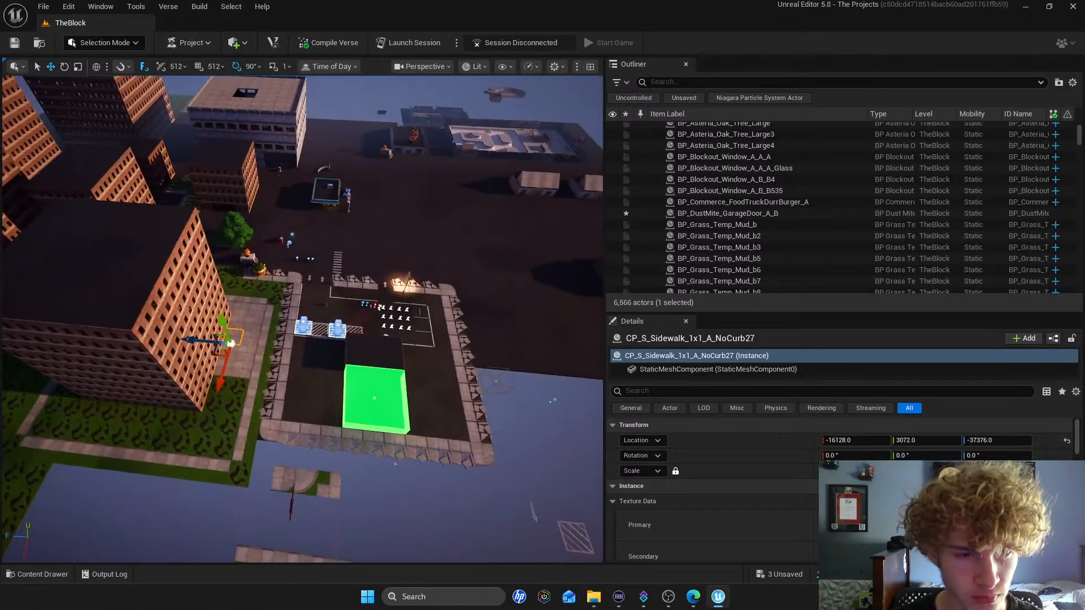
{"action": "left_click_drag", "start_coordinate": [198, 341], "coordinate": [537, 361], "text": "alt"}
{"action": "right_click_drag", "start_coordinate": [475, 327], "coordinate": [452, 418]}
{"action": "left_click_drag", "start_coordinate": [362, 389], "coordinate": [190, 319]}
Move the copied sidewalk tile along its blue axis to -49152.0, in front of the brick house
{"action": "key", "text": "f"}
{"action": "key", "text": "w"}
{"action": "right_click_drag", "start_coordinate": [390, 279], "coordinate": [480, 240]}
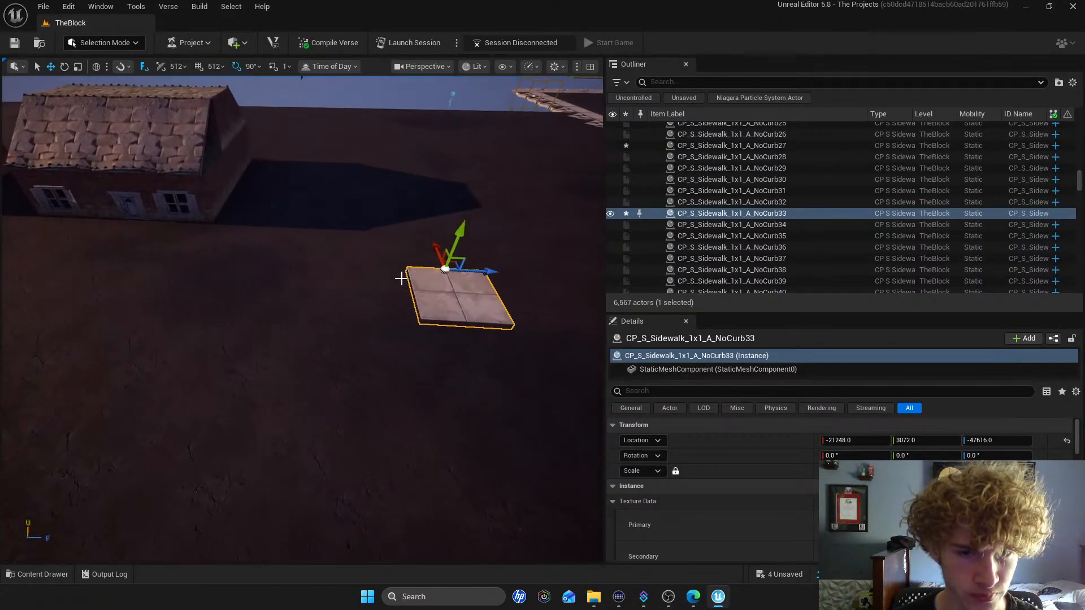
{"action": "left_click_drag", "start_coordinate": [487, 269], "coordinate": [267, 258]}
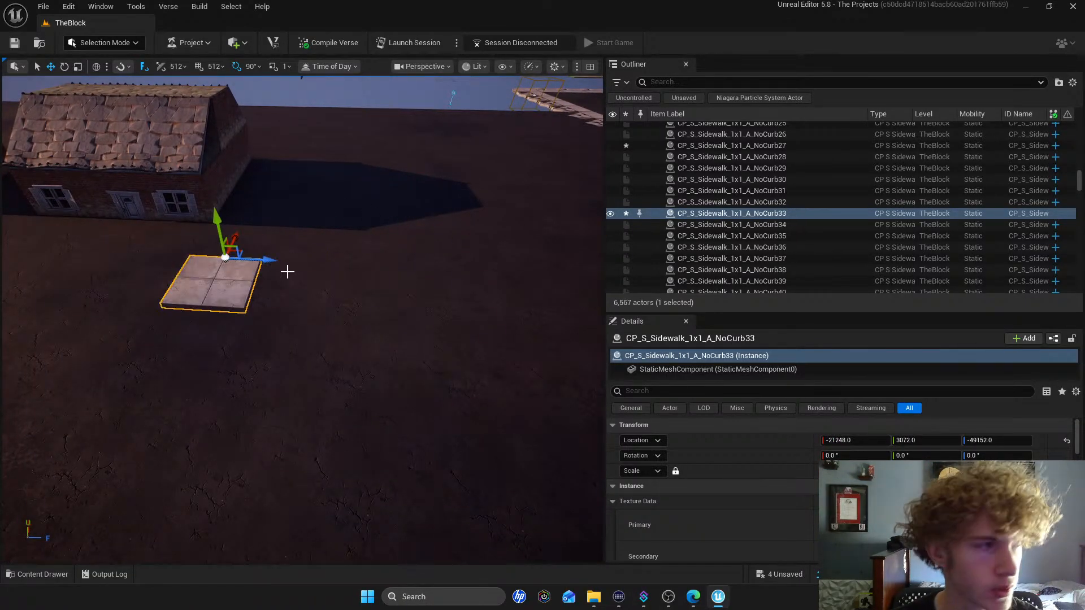
Delete the street tile next to the copied sidewalk tile, move the sidewalk tile along its blue axis to -48640.0, and deselect it
{"action": "left_click", "coordinate": [267, 289]}
{"action": "key", "text": "Delete"}
{"action": "left_click", "coordinate": [240, 281]}
{"action": "left_click_drag", "start_coordinate": [265, 260], "coordinate": [328, 257]}
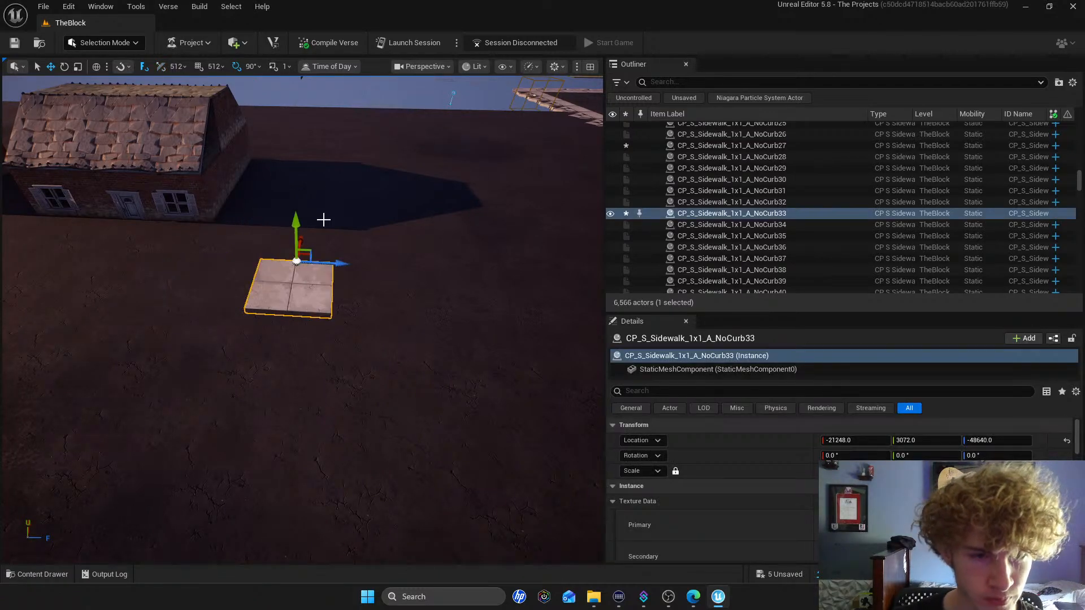
{"action": "left_click", "coordinate": [355, 100]}
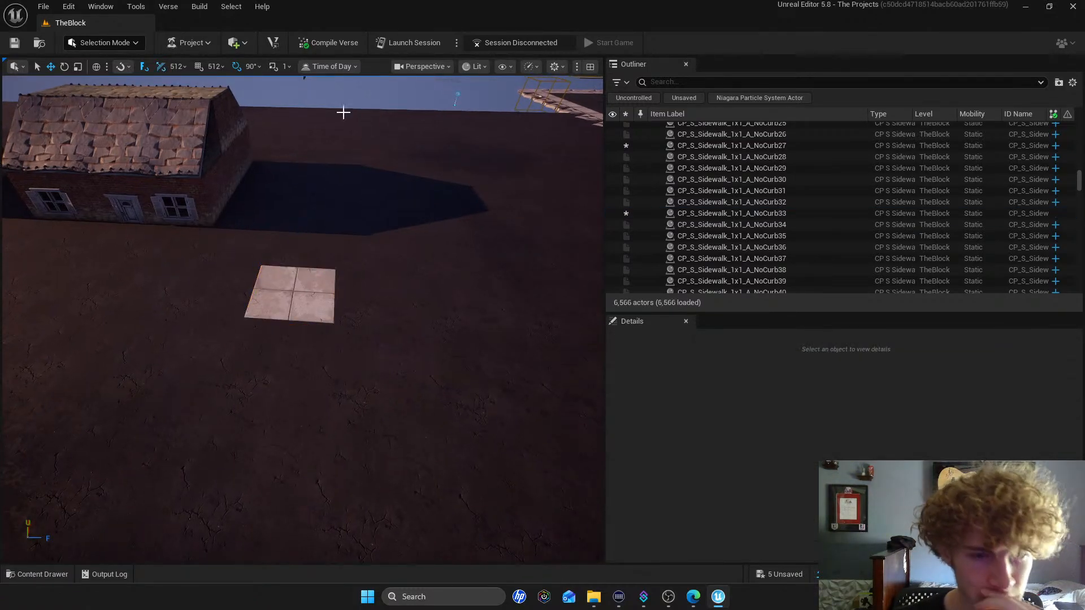
Search the Fortnite content for grass and place a ColorGrass Dirt Solid tile on the ground beside the sidewalk tile
{"action": "left_click", "coordinate": [40, 575]}
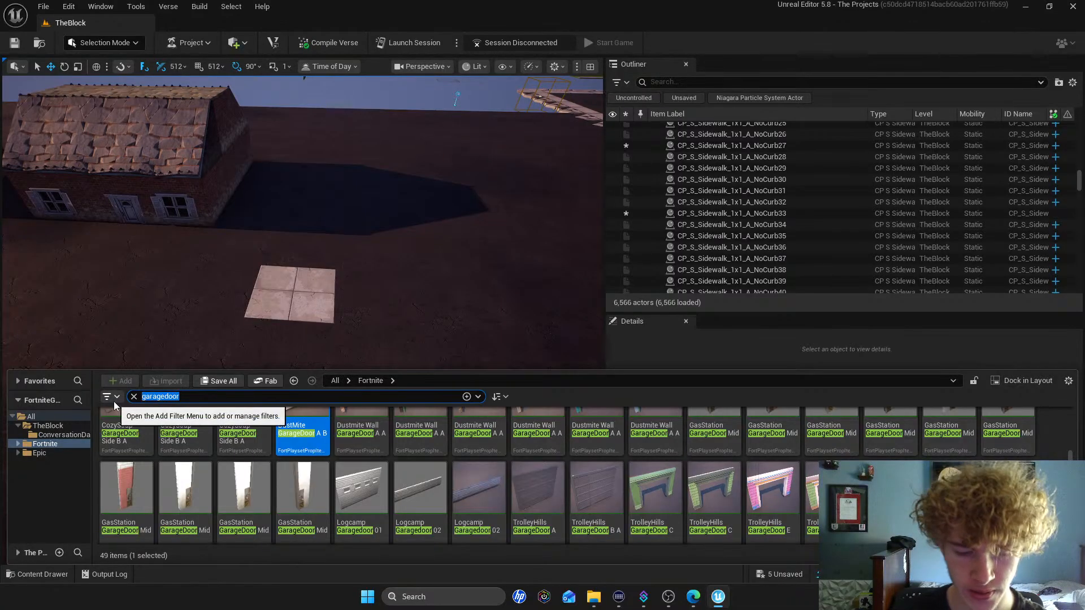
{"action": "type", "text": "grass"}
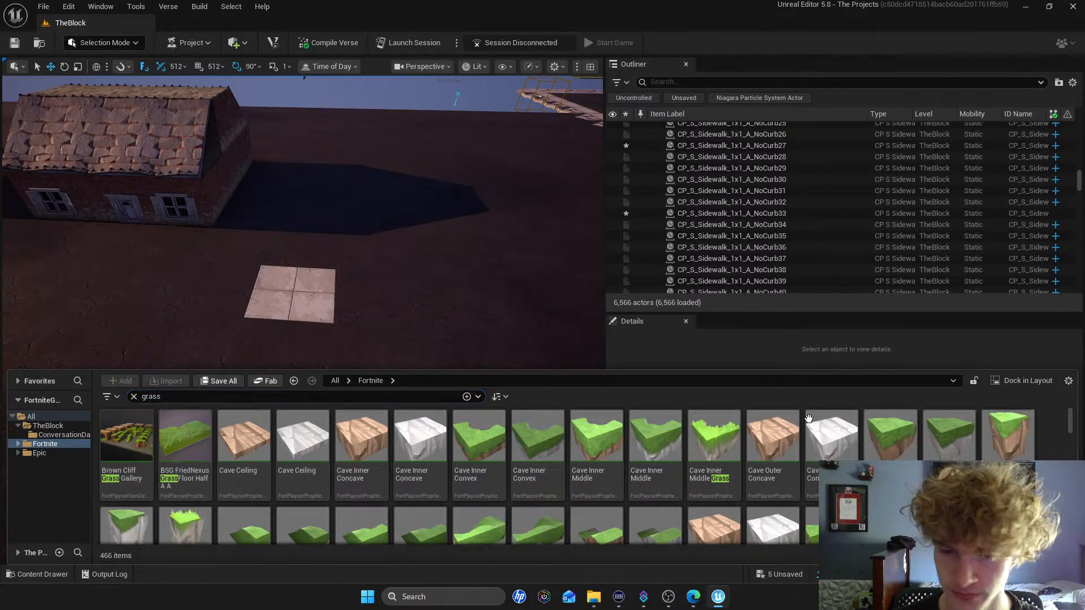
{"action": "scroll", "coordinate": [536, 463], "scroll_direction": "down", "scroll_amount": 5}
{"action": "scroll", "coordinate": [535, 463], "scroll_direction": "down", "scroll_amount": 5}
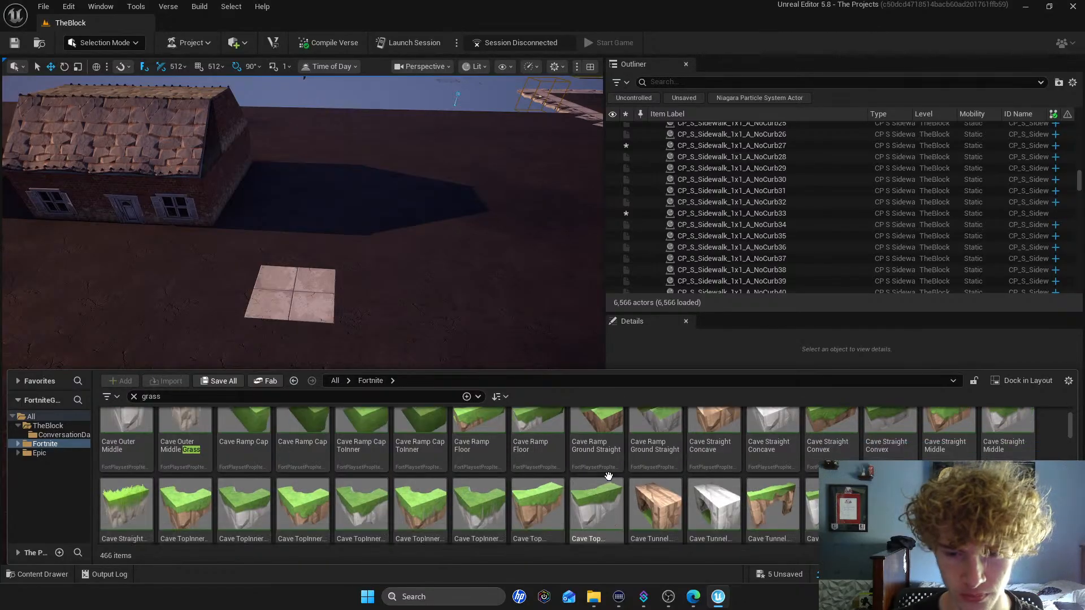
{"action": "scroll", "coordinate": [774, 486], "scroll_direction": "down", "scroll_amount": 2}
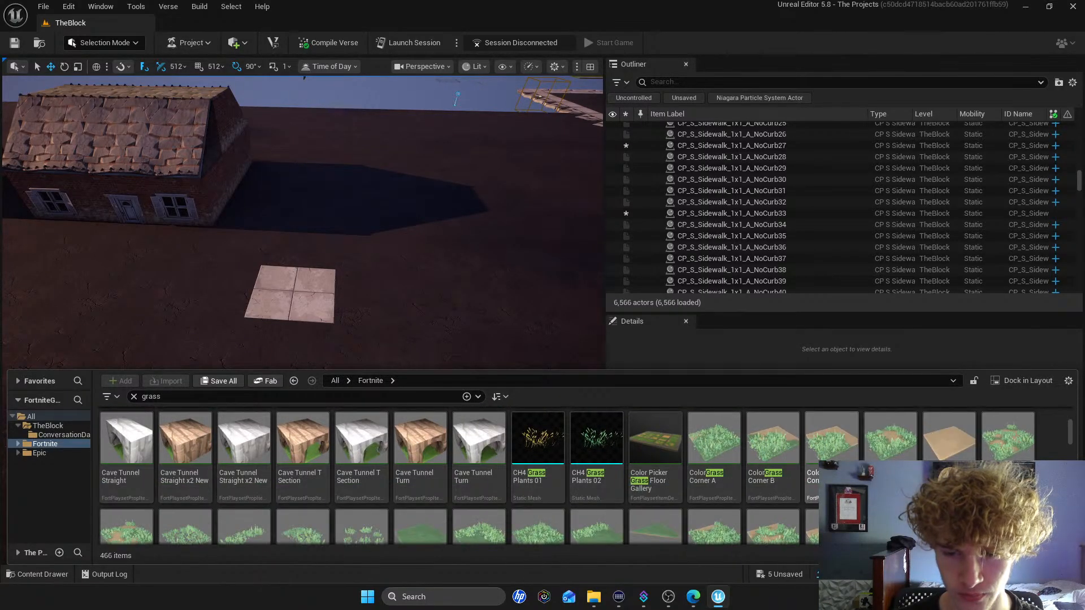
{"action": "left_click_drag", "start_coordinate": [952, 445], "coordinate": [373, 246]}
Delete a street tile in front of the brick house and move the street tile covering the dirt tile along its blue axis to -49152.0
{"action": "left_click", "coordinate": [215, 249]}
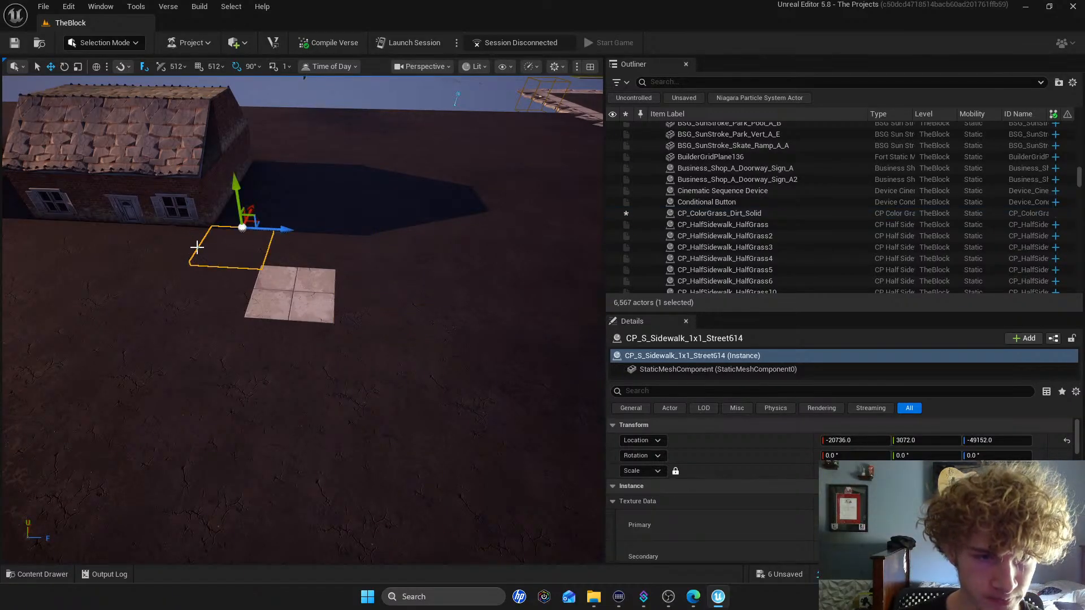
{"action": "key", "text": "Delete"}
{"action": "left_click", "coordinate": [366, 310]}
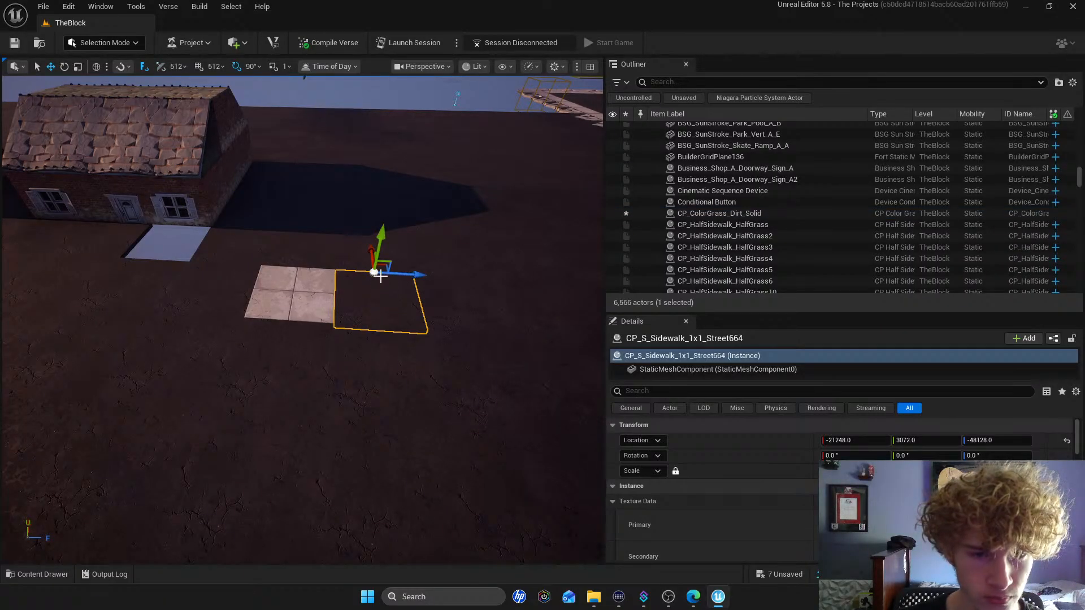
{"action": "left_click_drag", "start_coordinate": [375, 258], "coordinate": [377, 226]}
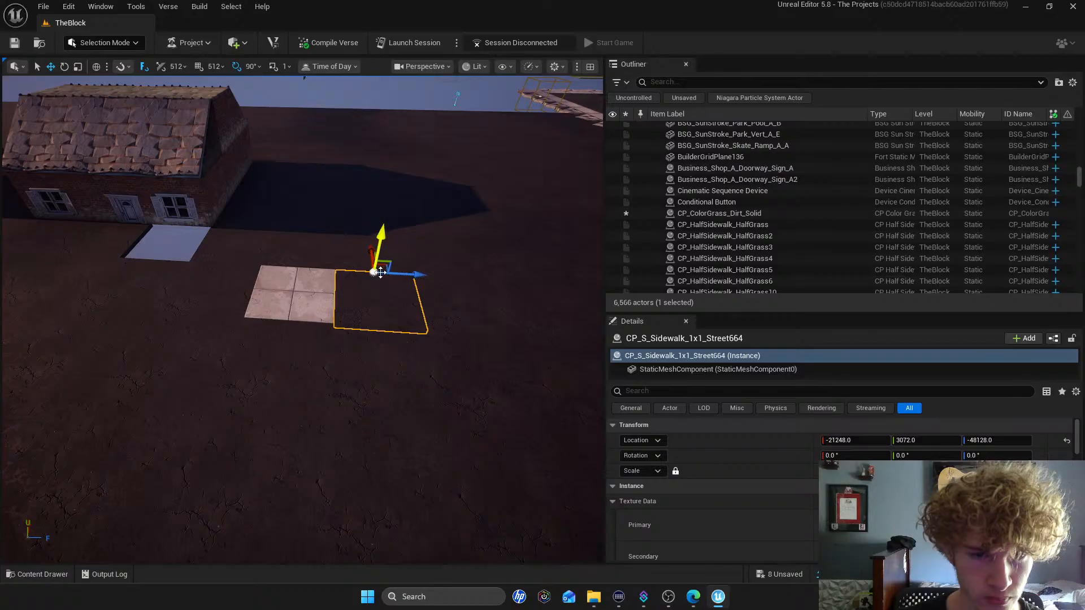
{"action": "left_click_drag", "start_coordinate": [399, 275], "coordinate": [242, 257]}
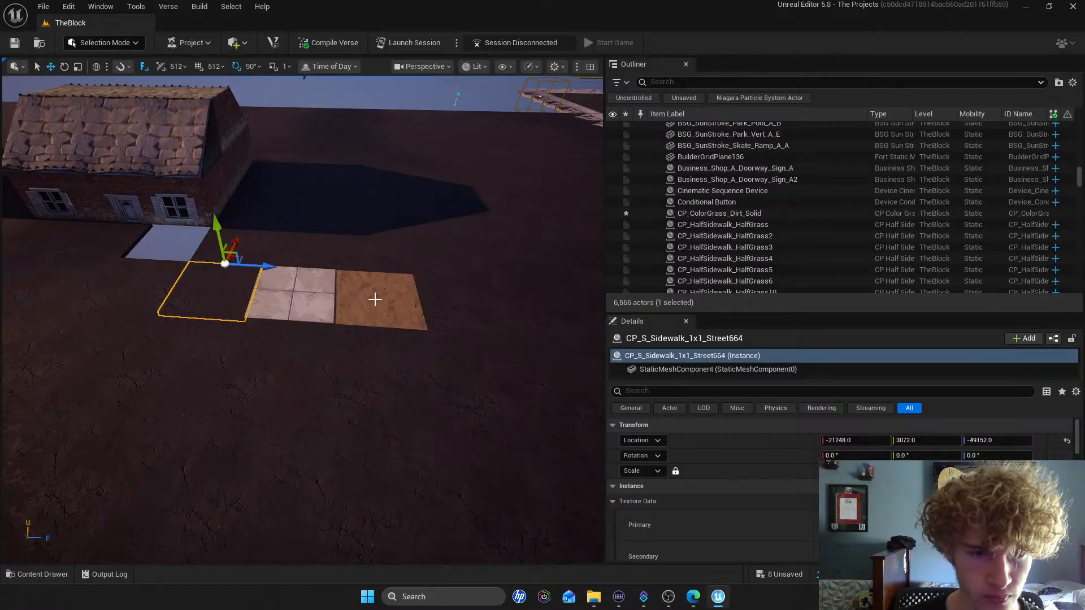
Move the dirt tile to -20736.0, 3072.0, -49664.0 in front of the brick house and shift the street tiles beside it
{"action": "left_click", "coordinate": [388, 287]}
{"action": "mouse_move", "coordinate": [388, 287]}
{"action": "left_mouse_down"}
{"action": "mouse_move", "coordinate": [187, 293]}
{"action": "mouse_move", "coordinate": [216, 281]}
{"action": "mouse_move", "coordinate": [393, 290]}
{"action": "left_mouse_up"}
{"action": "left_click", "coordinate": [230, 294]}
{"action": "left_click", "coordinate": [229, 287]}
{"action": "mouse_move", "coordinate": [232, 256]}
{"action": "left_mouse_down"}
{"action": "mouse_move", "coordinate": [218, 315]}
{"action": "mouse_move", "coordinate": [242, 259]}
{"action": "left_mouse_up"}
{"action": "left_click", "coordinate": [147, 284]}
{"action": "left_click_drag", "start_coordinate": [161, 254], "coordinate": [198, 259]}
Delete the two remaining street tiles in front of the brick house and fill the gap with copies of the dirt tile
{"action": "right_click_drag", "start_coordinate": [211, 258], "coordinate": [300, 288]}
{"action": "key", "text": "s"}
{"action": "key", "text": "w"}
{"action": "left_click", "coordinate": [321, 299]}
{"action": "left_click", "coordinate": [316, 304], "text": "ctrl"}
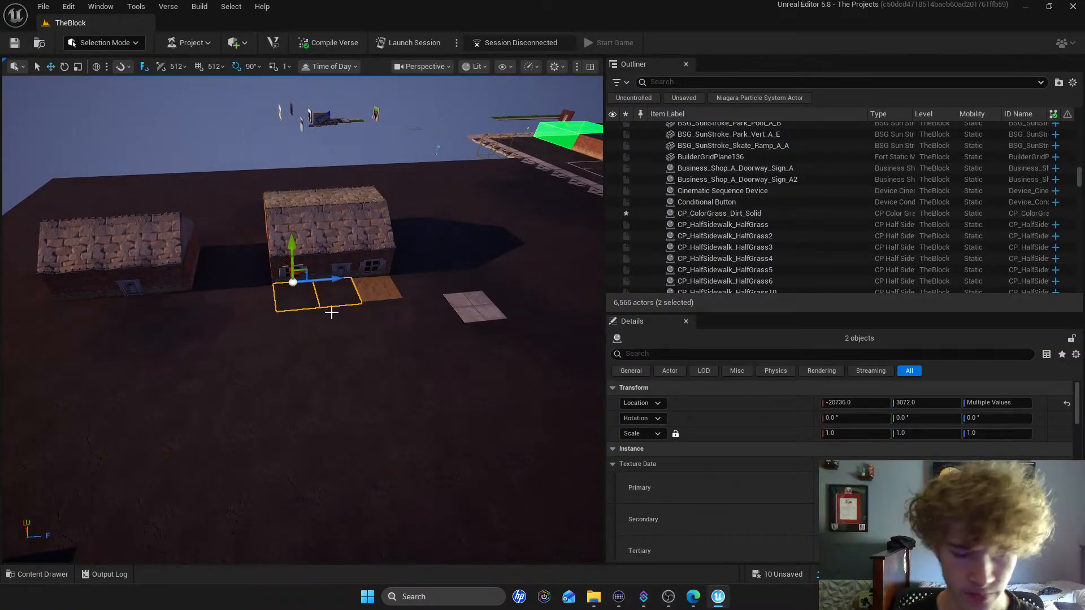
{"action": "key", "text": "Delete"}
{"action": "left_click", "coordinate": [376, 290]}
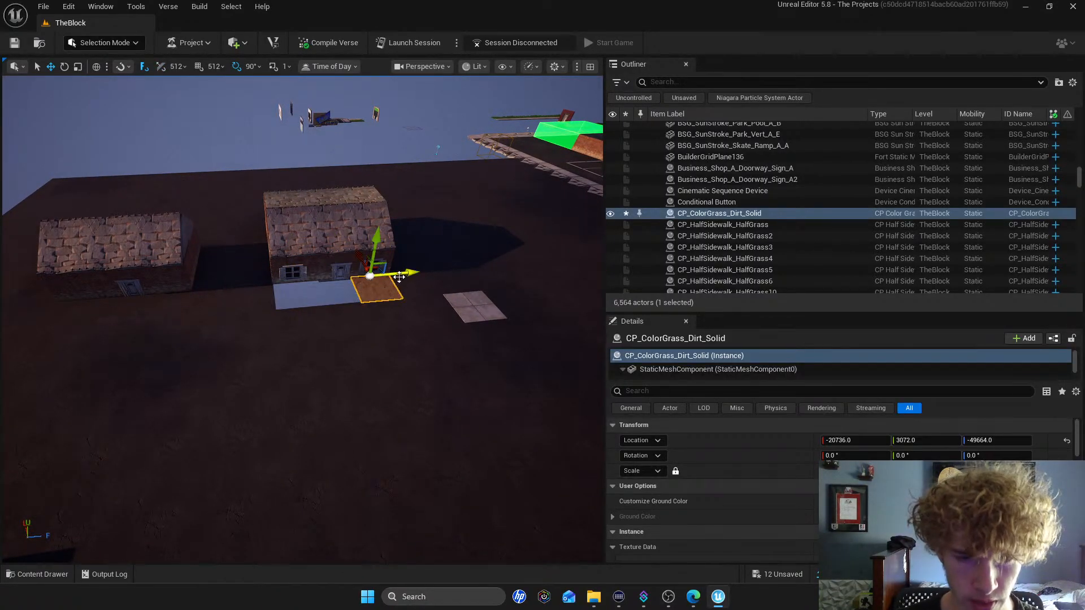
{"action": "left_click_drag", "start_coordinate": [399, 276], "coordinate": [325, 279], "text": "alt"}
Delete the three street tiles in front of the neighbouring brick house
{"action": "right_click_drag", "start_coordinate": [349, 297], "coordinate": [314, 289]}
{"action": "key", "text": "w"}
{"action": "left_click", "coordinate": [220, 361]}
{"action": "left_click", "coordinate": [136, 365], "text": "ctrl"}
{"action": "left_click", "coordinate": [79, 353], "text": "ctrl"}
{"action": "key", "text": "Delete"}
Duplicate the row of three dirt tiles and move the copies into the gap in front of the neighbouring brick house
{"action": "right_click_drag", "start_coordinate": [254, 344], "coordinate": [368, 340]}
{"action": "left_click", "coordinate": [470, 343]}
{"action": "left_click", "coordinate": [425, 355], "text": "ctrl"}
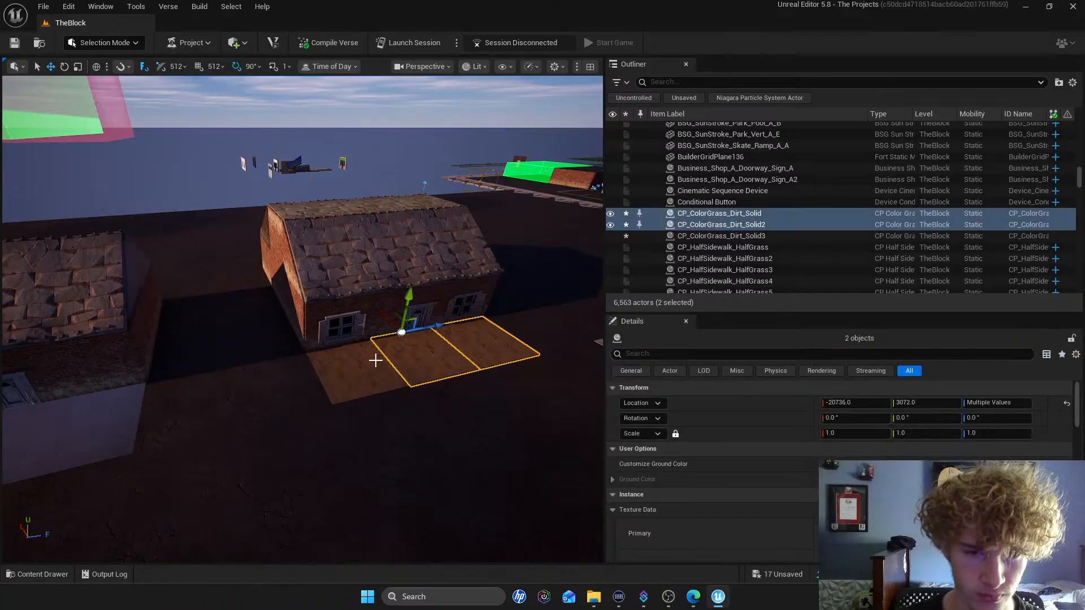
{"action": "left_click", "coordinate": [377, 359], "text": "ctrl"}
{"action": "left_click_drag", "start_coordinate": [384, 343], "coordinate": [56, 344], "text": "alt"}
{"action": "right_click_drag", "start_coordinate": [56, 343], "coordinate": [270, 346]}
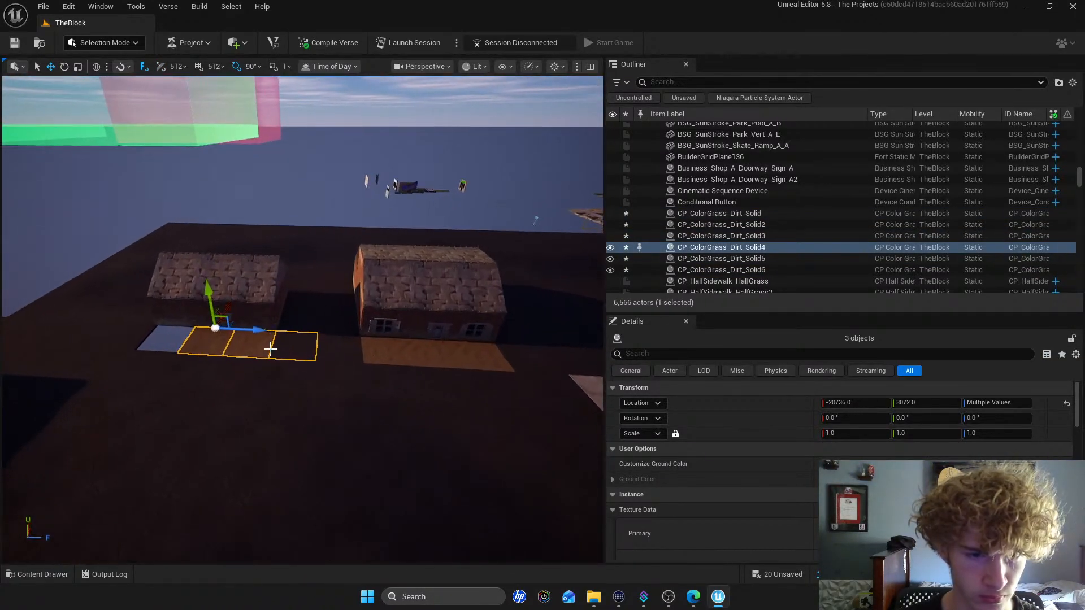
{"action": "left_click_drag", "start_coordinate": [259, 332], "coordinate": [218, 331]}
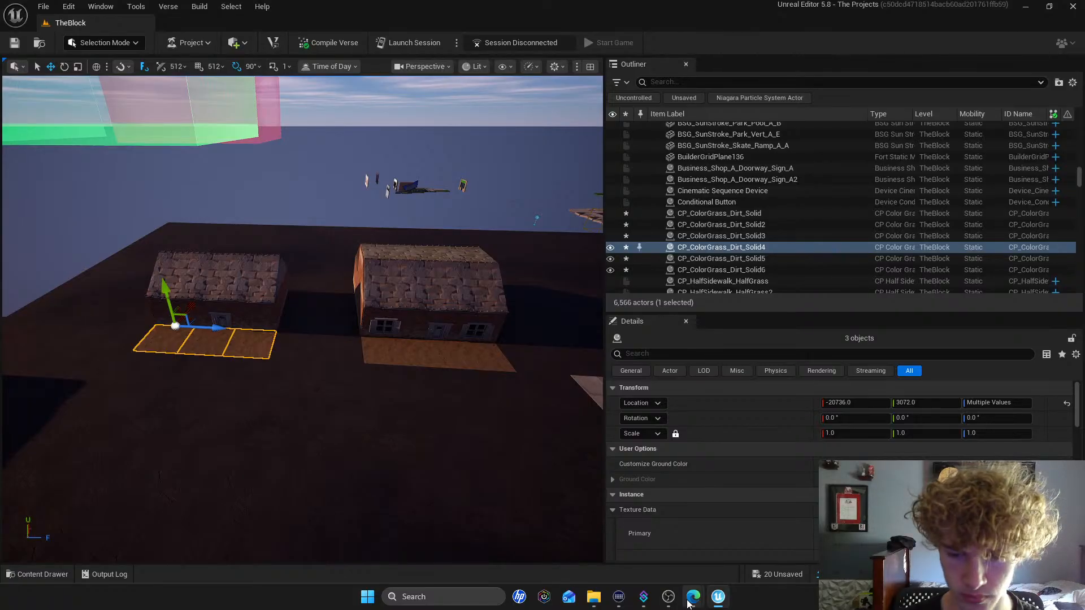
{"action": "mouse_move", "coordinate": [694, 596]}
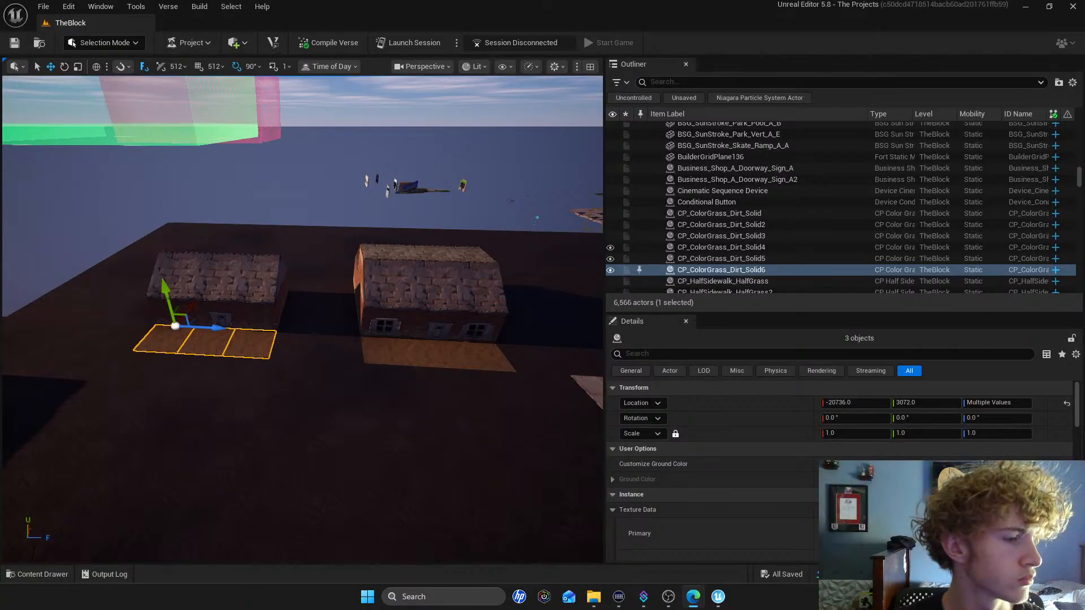
{"action": "key", "text": "alt+Tab"}
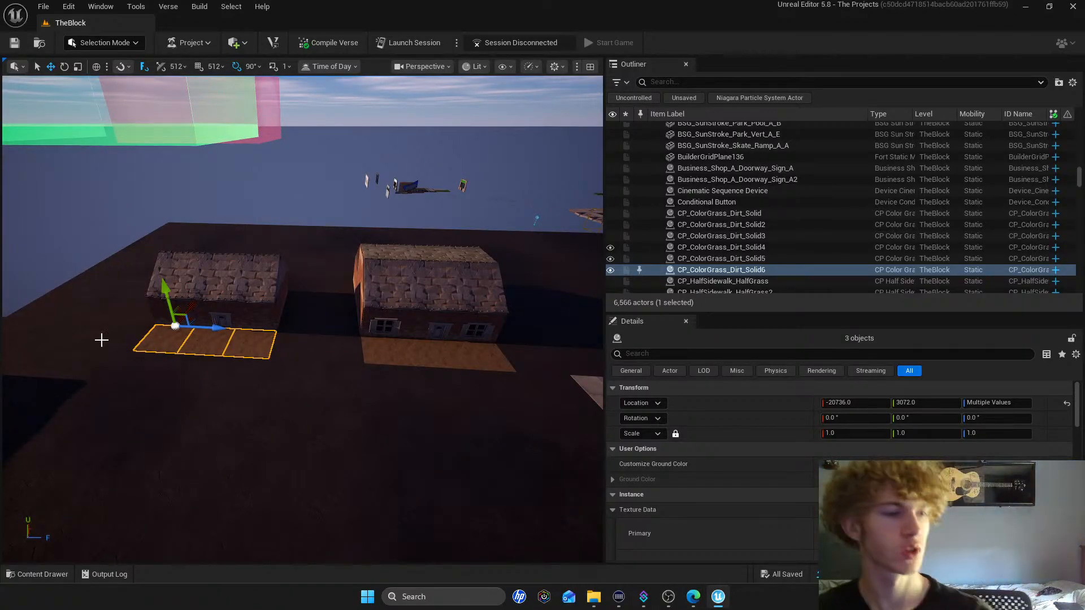
Delete the four street tiles along the front of the blue-walled house
{"action": "scroll", "coordinate": [80, 322], "scroll_direction": "down", "scroll_amount": 5}
{"action": "key", "text": "w"}
{"action": "right_click_drag", "start_coordinate": [339, 316], "coordinate": [283, 247]}
{"action": "key", "text": "w"}
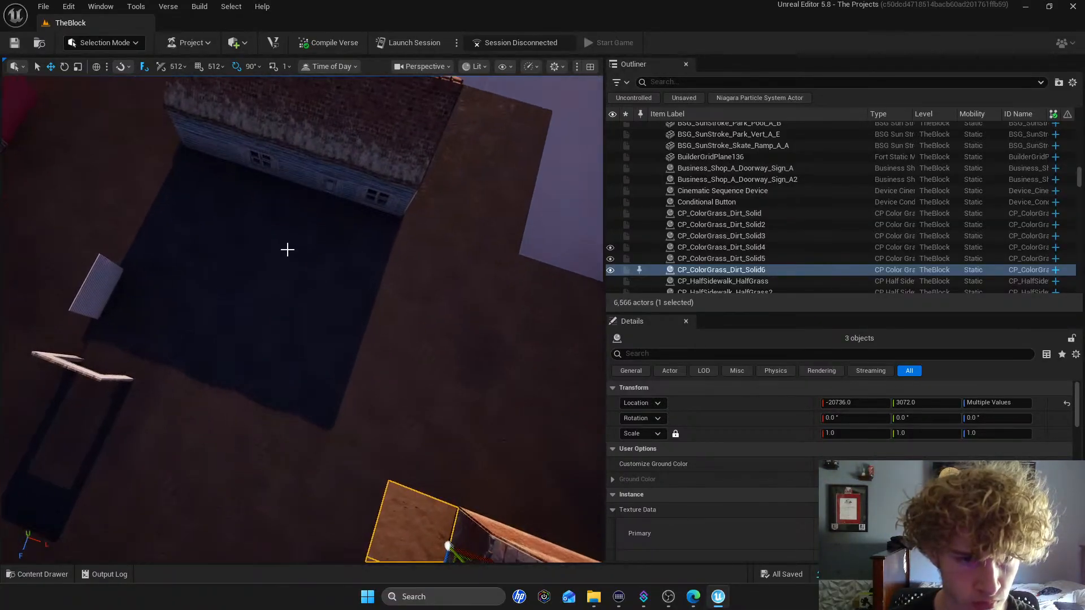
{"action": "left_click", "coordinate": [283, 215]}
{"action": "left_click", "coordinate": [355, 220], "text": "ctrl"}
{"action": "left_click", "coordinate": [244, 203], "text": "ctrl"}
{"action": "left_click", "coordinate": [198, 191], "text": "ctrl"}
{"action": "right_click_drag", "start_coordinate": [198, 191], "coordinate": [108, 96]}
{"action": "key", "text": "Delete"}
Delete the three street tiles in front of the pink house with the yellow roof
{"action": "left_click", "coordinate": [421, 369]}
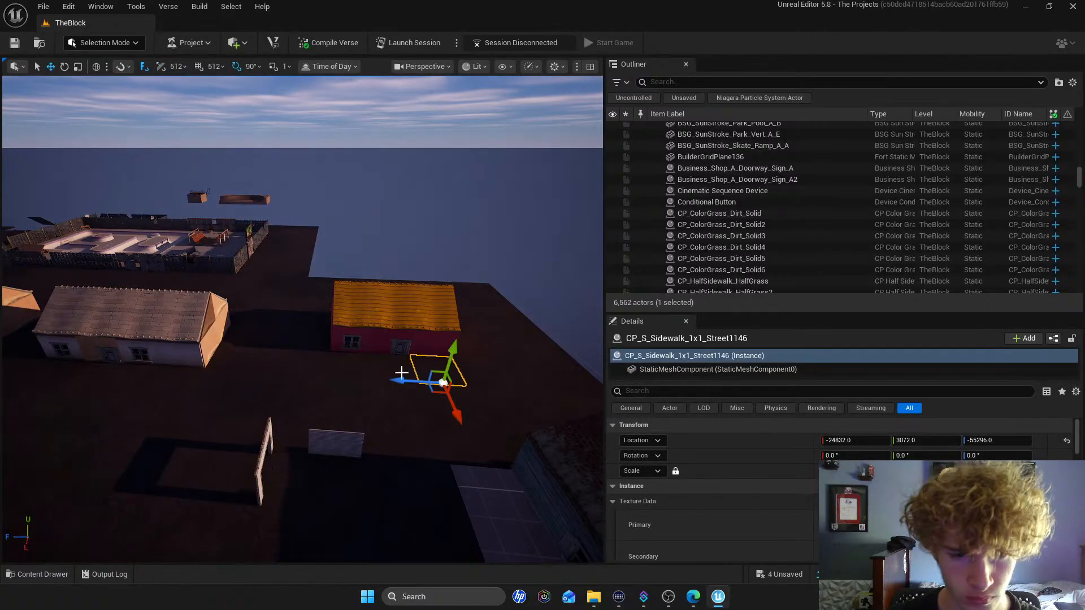
{"action": "left_click", "coordinate": [395, 370], "text": "ctrl"}
{"action": "left_click", "coordinate": [350, 367], "text": "ctrl"}
{"action": "key", "text": "Delete"}
Delete the four street tiles in front of the pale house beside the pink one
{"action": "right_click_drag", "start_coordinate": [390, 362], "coordinate": [199, 339]}
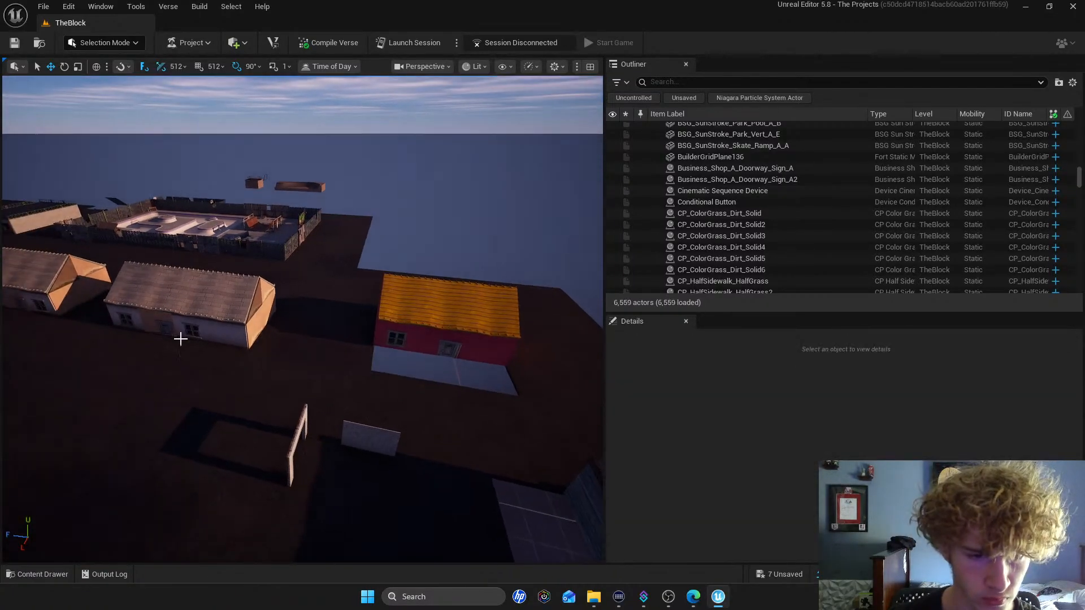
{"action": "left_click", "coordinate": [126, 339]}
{"action": "left_click", "coordinate": [164, 347], "text": "ctrl"}
{"action": "left_click", "coordinate": [187, 351], "text": "ctrl"}
{"action": "left_click", "coordinate": [212, 356], "text": "ctrl"}
{"action": "key", "text": "Delete"}
{"action": "right_click_drag", "start_coordinate": [254, 366], "coordinate": [85, 401]}
{"action": "right_click_drag", "start_coordinate": [254, 345], "coordinate": [118, 350]}
{"action": "right_click_drag", "start_coordinate": [362, 376], "coordinate": [332, 391]}
{"action": "mouse_move", "coordinate": [693, 596]}
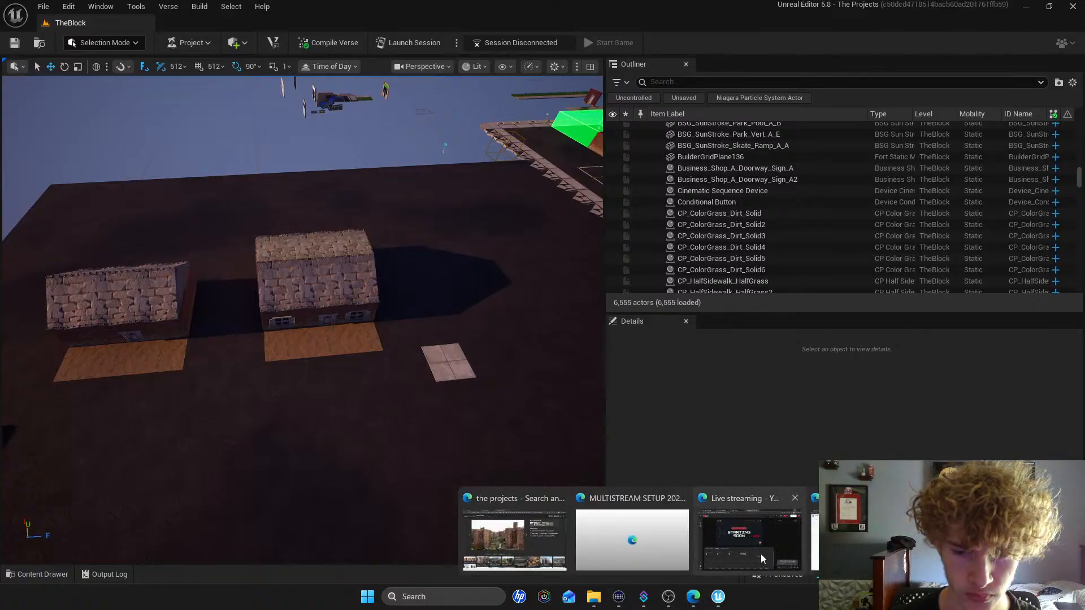
{"action": "left_click", "coordinate": [865, 540]}
{"action": "left_click_drag", "start_coordinate": [422, 9], "coordinate": [0, 88]}
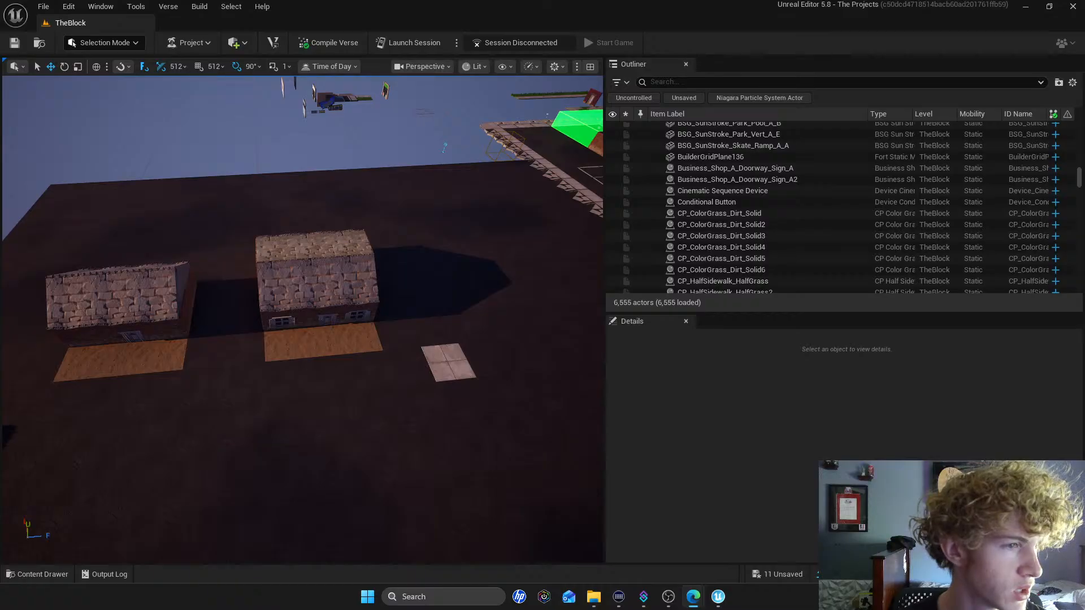
{"action": "key", "text": "alt+Tab"}
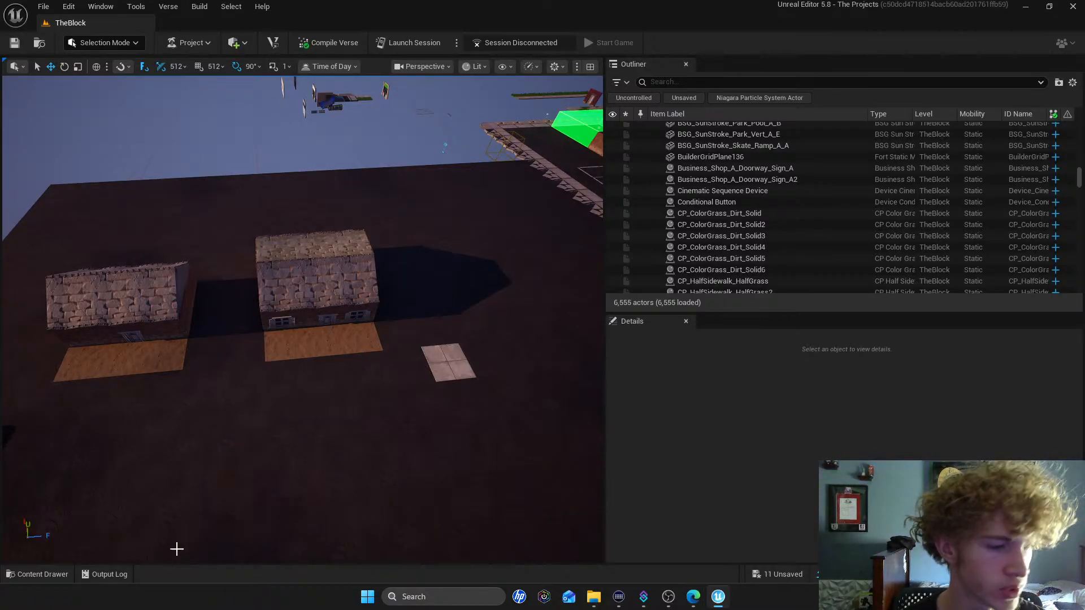
Search the Fortnite content for gate and place the Coliseum Ext Wall Main Gate 01 NoDestroy prop on the ground near the sidewalk tile
{"action": "left_click", "coordinate": [41, 574]}
{"action": "double_click", "coordinate": [159, 395]}
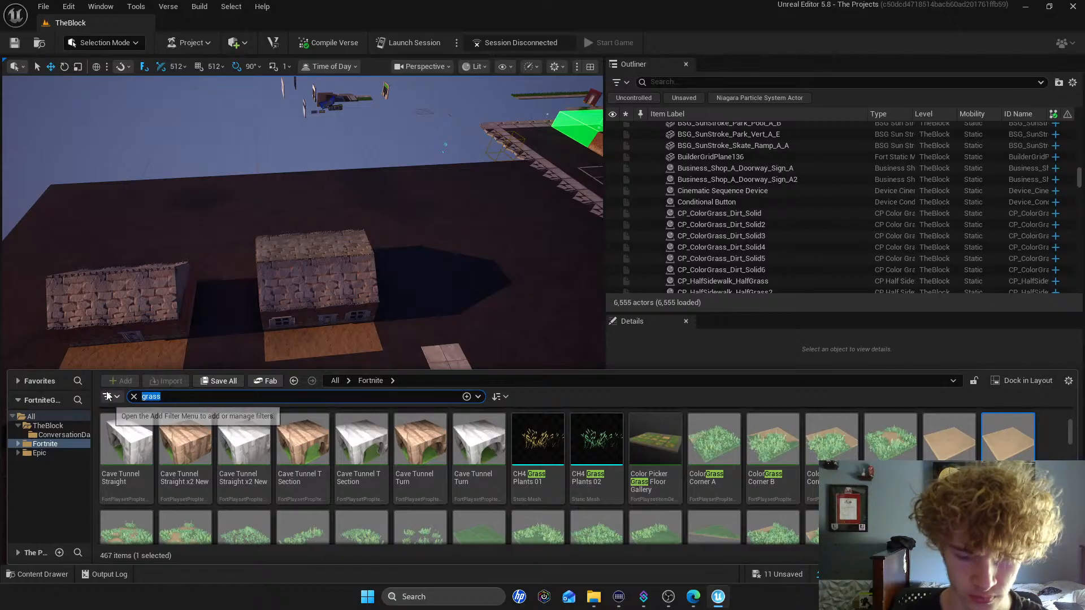
{"action": "type", "text": "gate"}
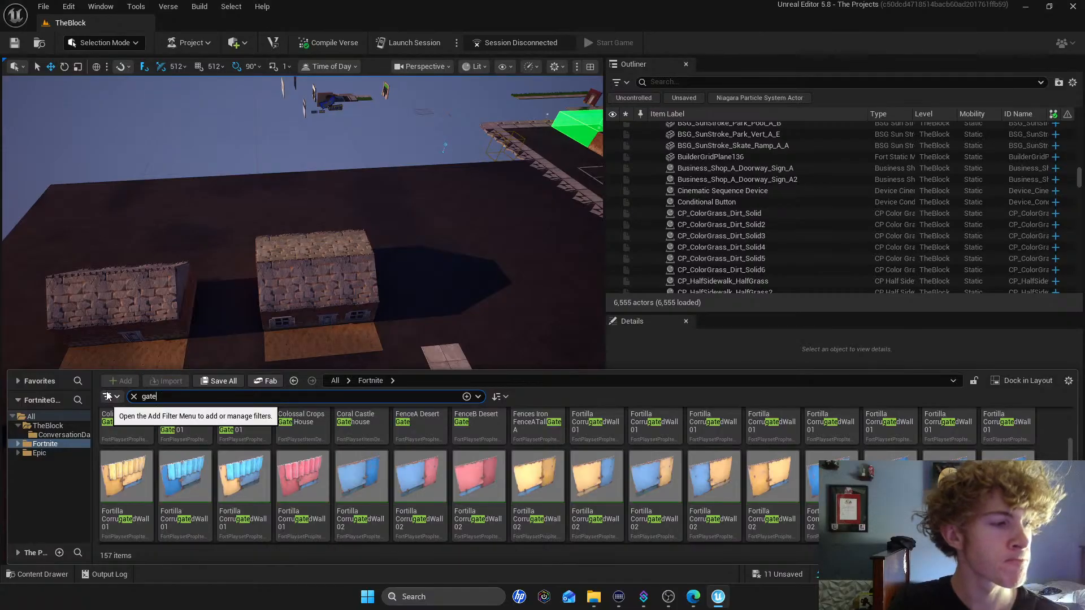
{"action": "scroll", "coordinate": [705, 474], "scroll_direction": "down", "scroll_amount": 1}
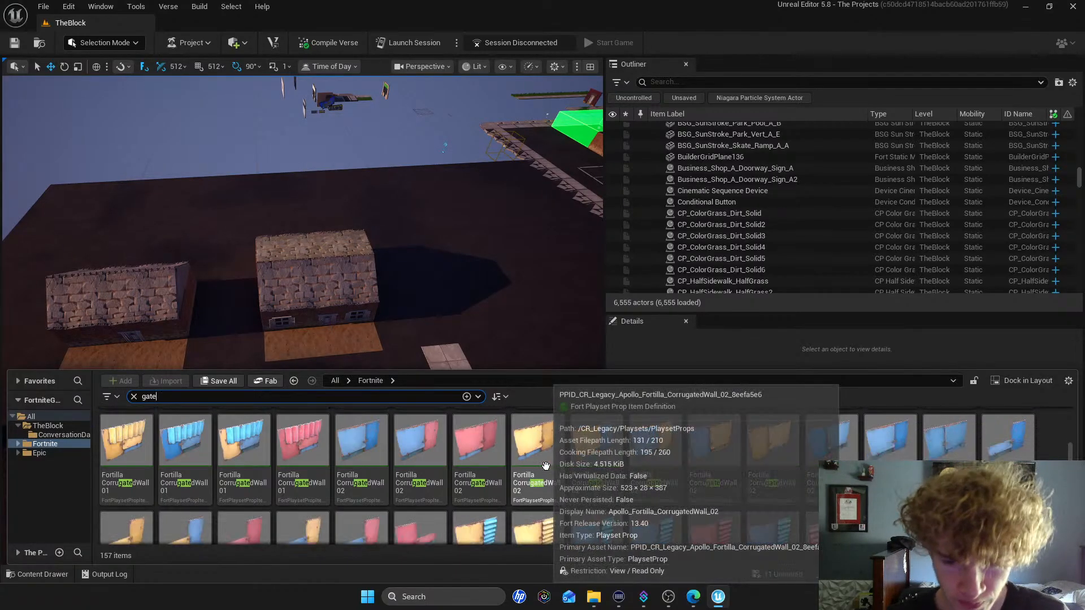
{"action": "scroll", "coordinate": [705, 474], "scroll_direction": "down", "scroll_amount": 3}
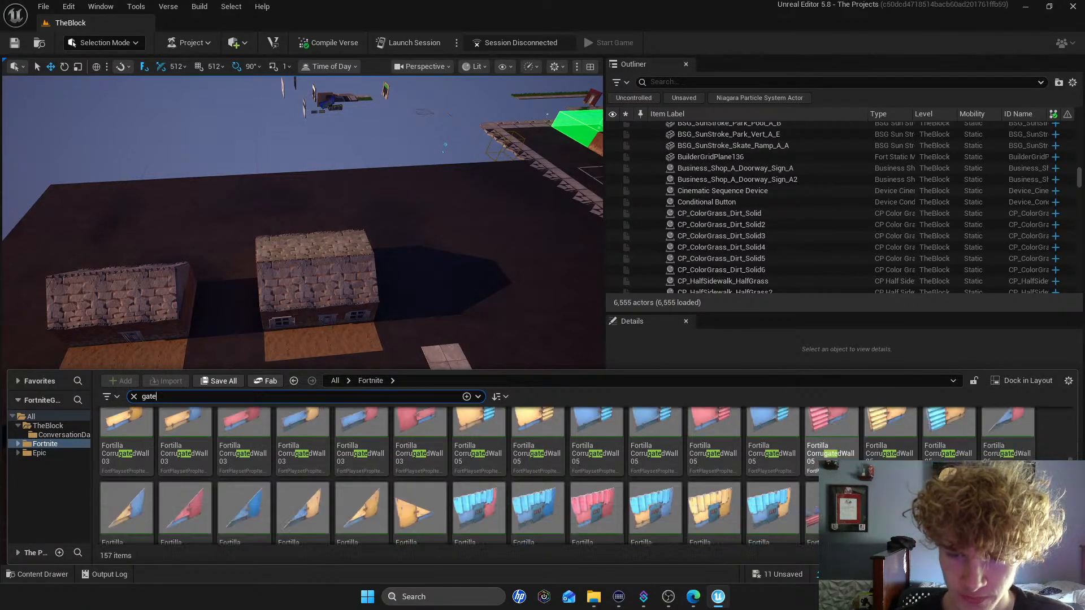
{"action": "scroll", "coordinate": [704, 473], "scroll_direction": "up", "scroll_amount": 5}
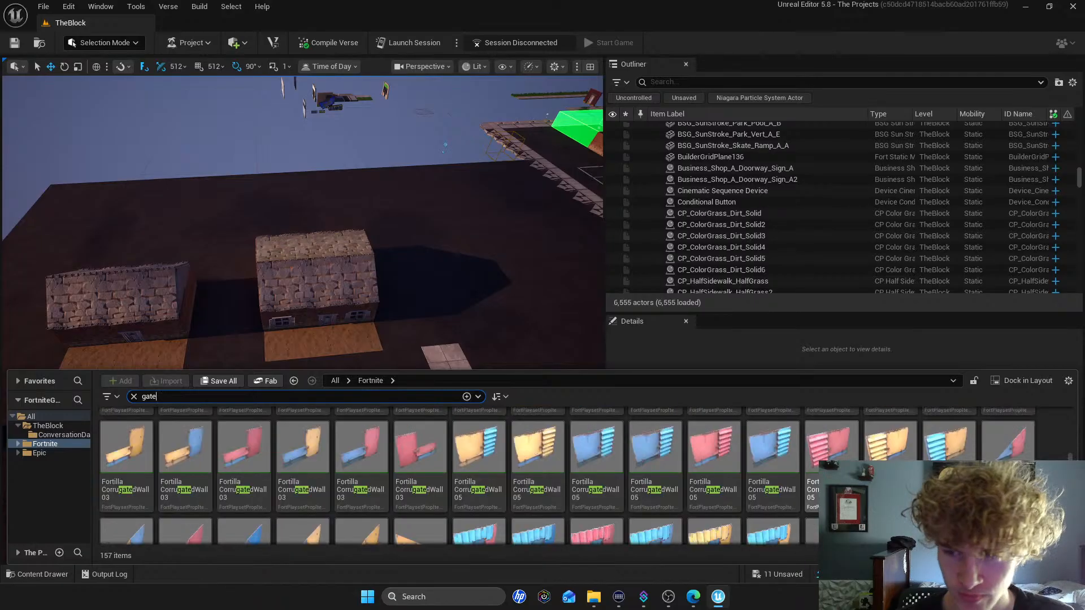
{"action": "scroll", "coordinate": [833, 492], "scroll_direction": "up", "scroll_amount": 4}
{"action": "scroll", "coordinate": [834, 492], "scroll_direction": "down", "scroll_amount": 2}
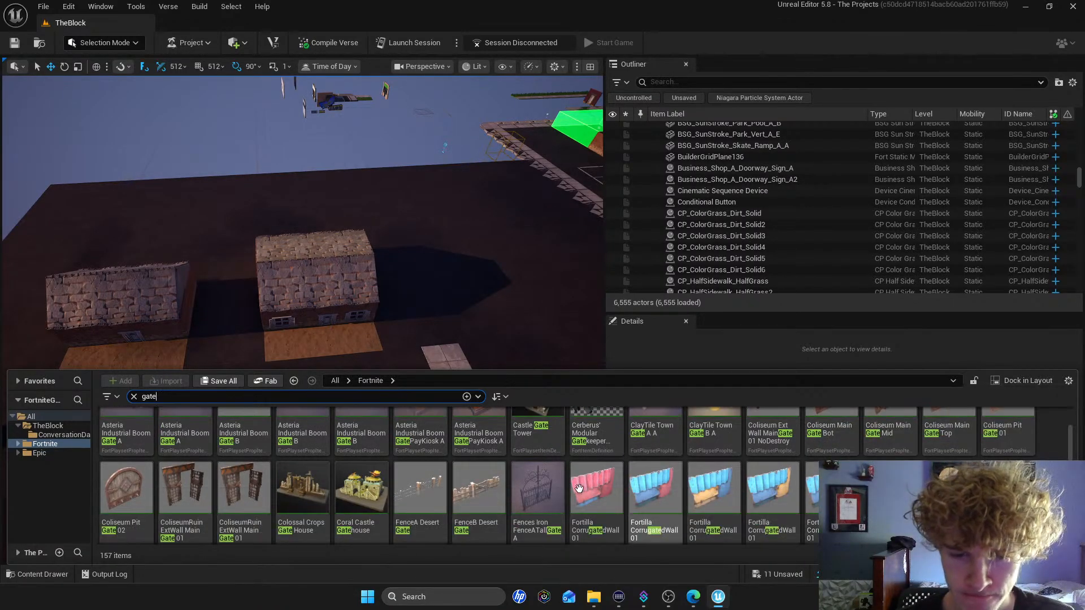
{"action": "scroll", "coordinate": [551, 490], "scroll_direction": "up", "scroll_amount": 2}
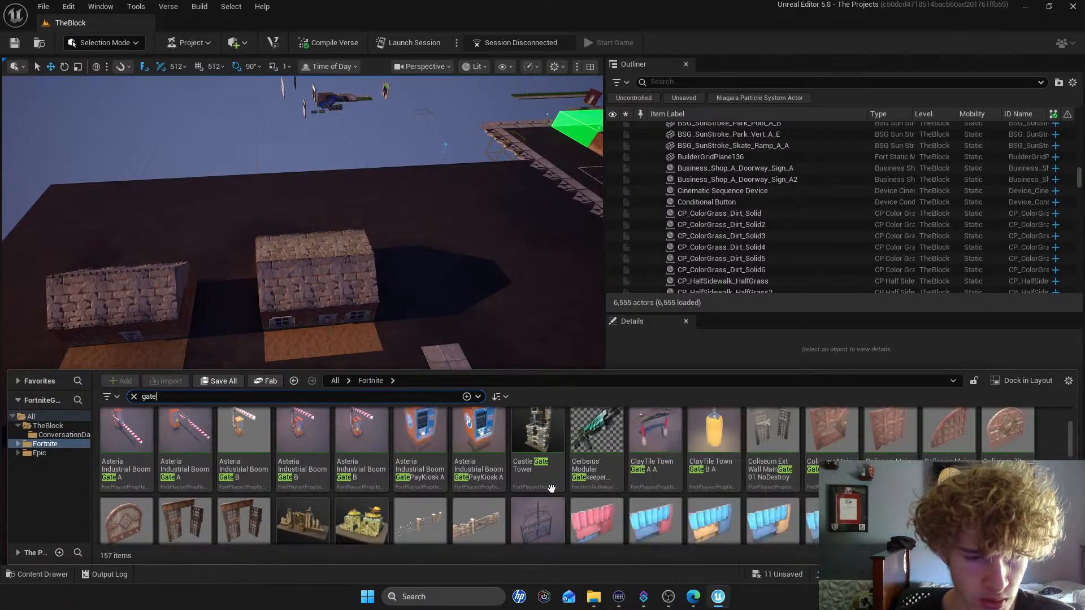
{"action": "scroll", "coordinate": [558, 487], "scroll_direction": "down", "scroll_amount": 1}
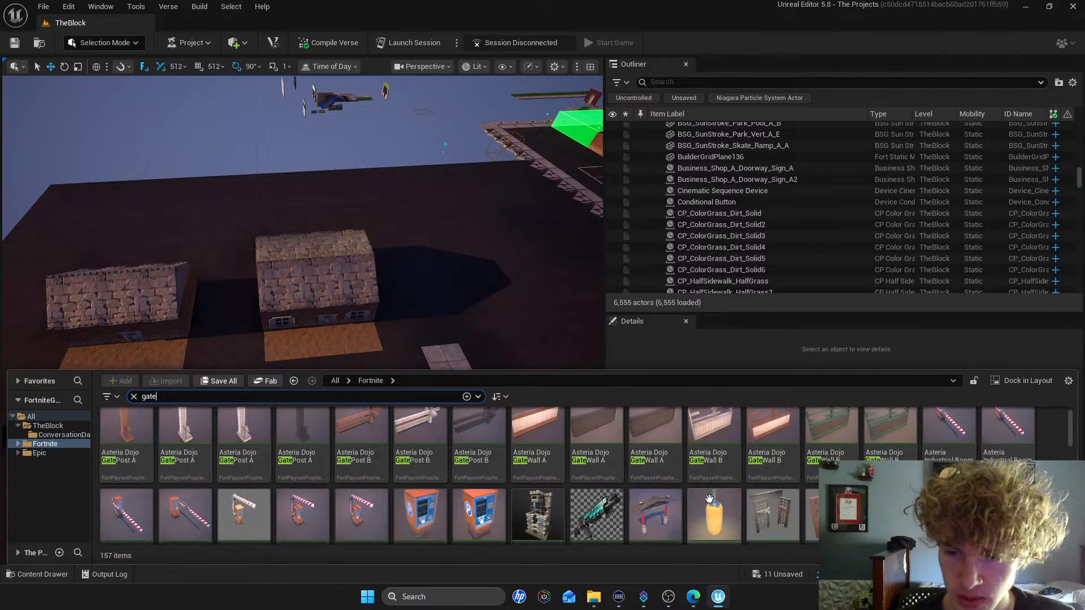
{"action": "scroll", "coordinate": [816, 510], "scroll_direction": "down", "scroll_amount": 1}
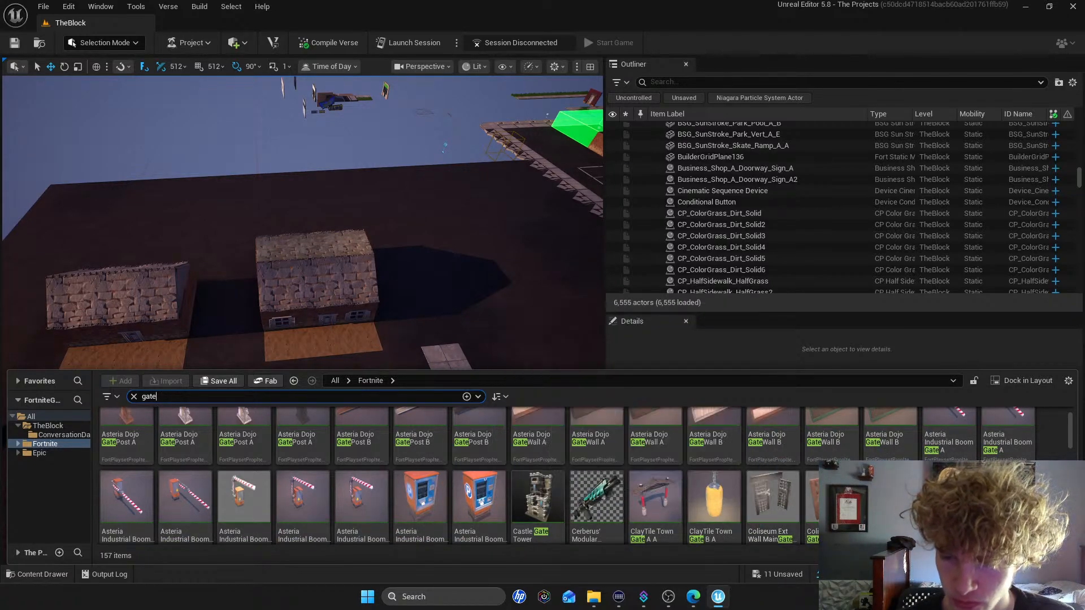
{"action": "left_click_drag", "start_coordinate": [771, 486], "coordinate": [483, 305]}
Place an Asteria Industrial Boom Gate B prop on the ground at the entrance of the grey multi-storey building
{"action": "left_click", "coordinate": [62, 575]}
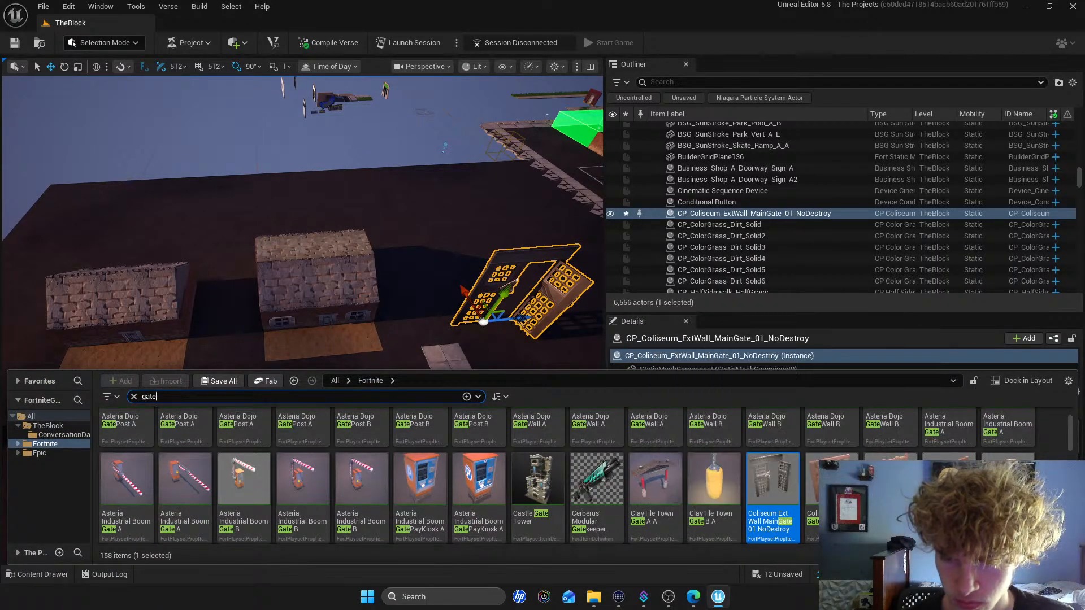
{"action": "scroll", "coordinate": [440, 459], "scroll_direction": "up", "scroll_amount": 2}
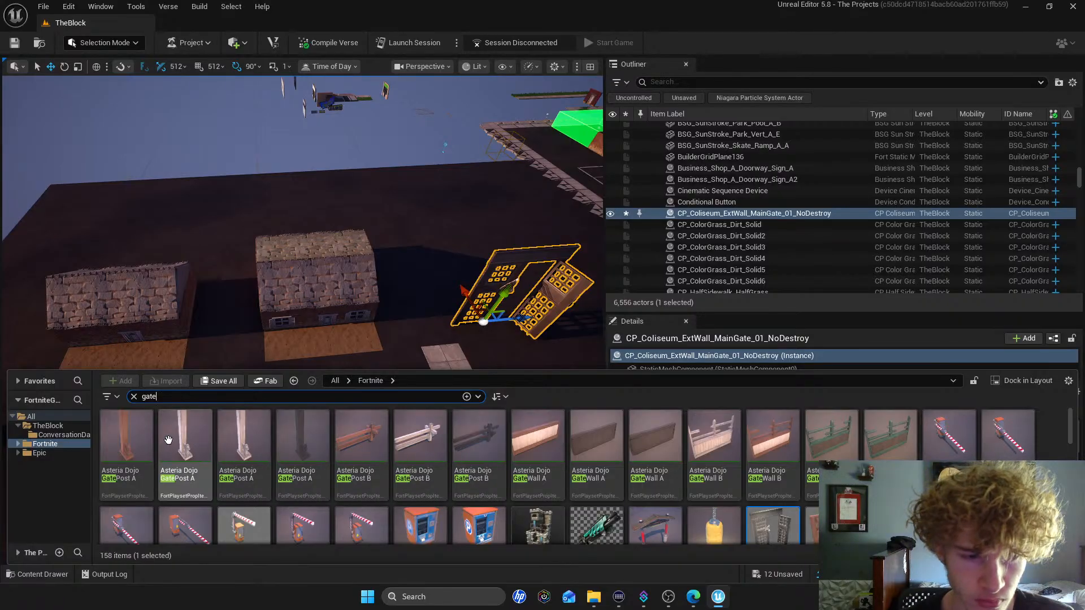
{"action": "scroll", "coordinate": [335, 449], "scroll_direction": "down", "scroll_amount": 2}
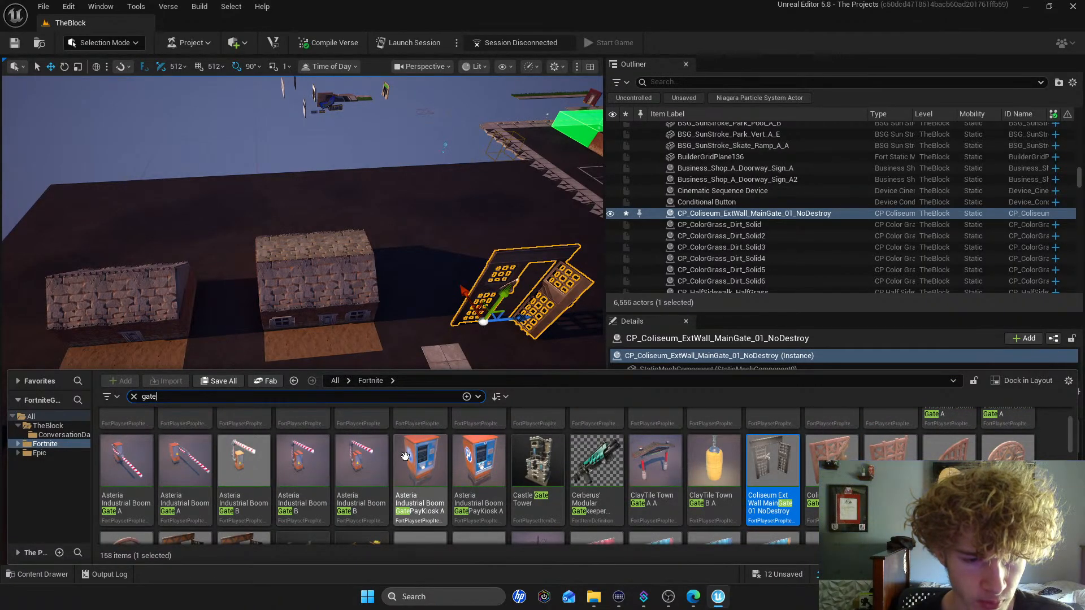
{"action": "mouse_move", "coordinate": [579, 474]}
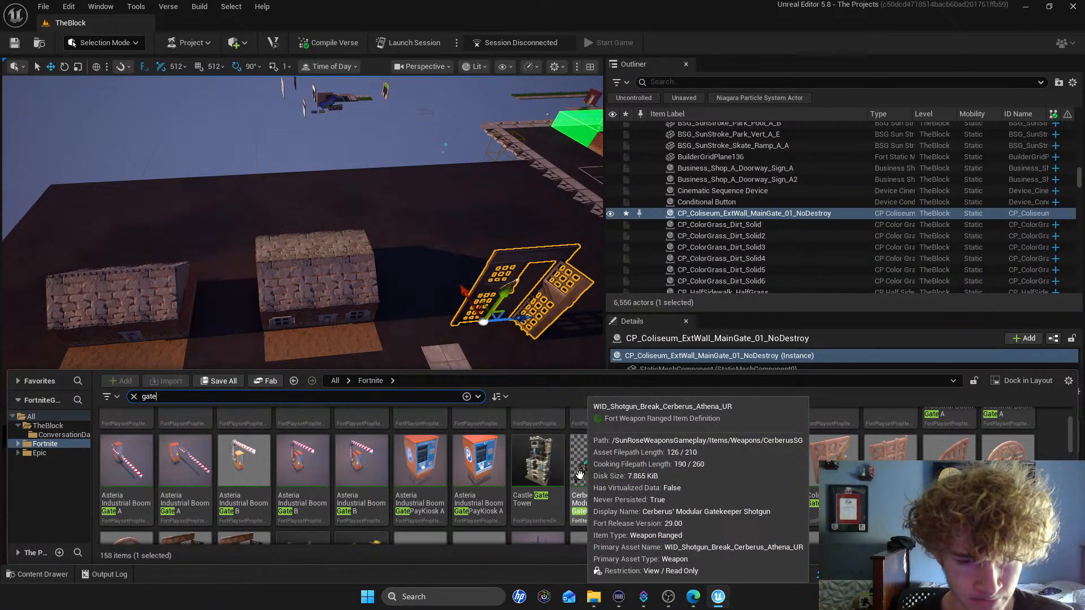
{"action": "scroll", "coordinate": [796, 505], "scroll_direction": "down", "scroll_amount": 2}
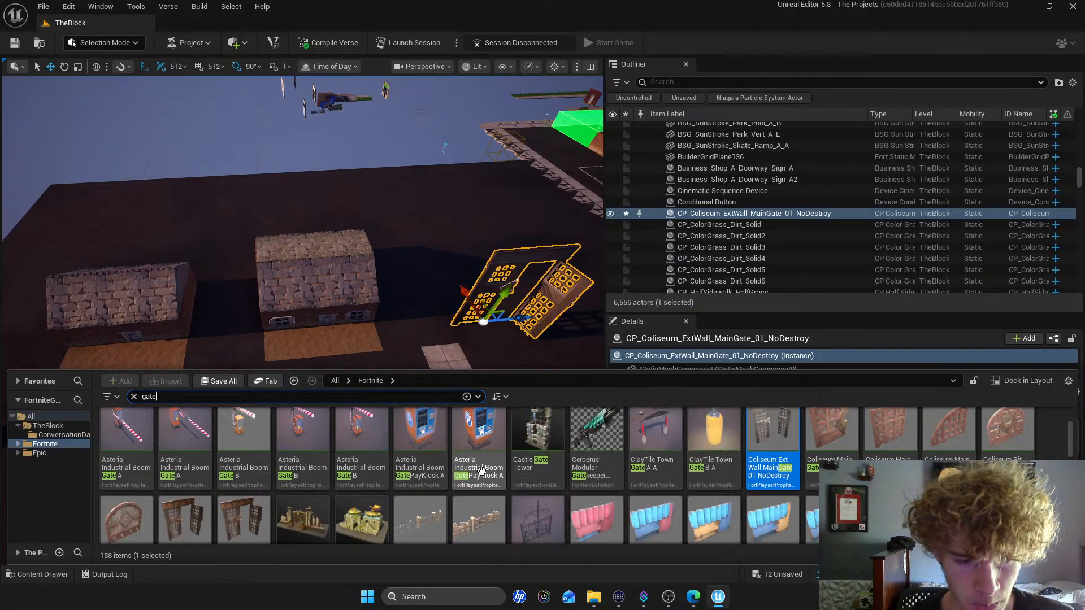
{"action": "scroll", "coordinate": [283, 457], "scroll_direction": "up", "scroll_amount": 1}
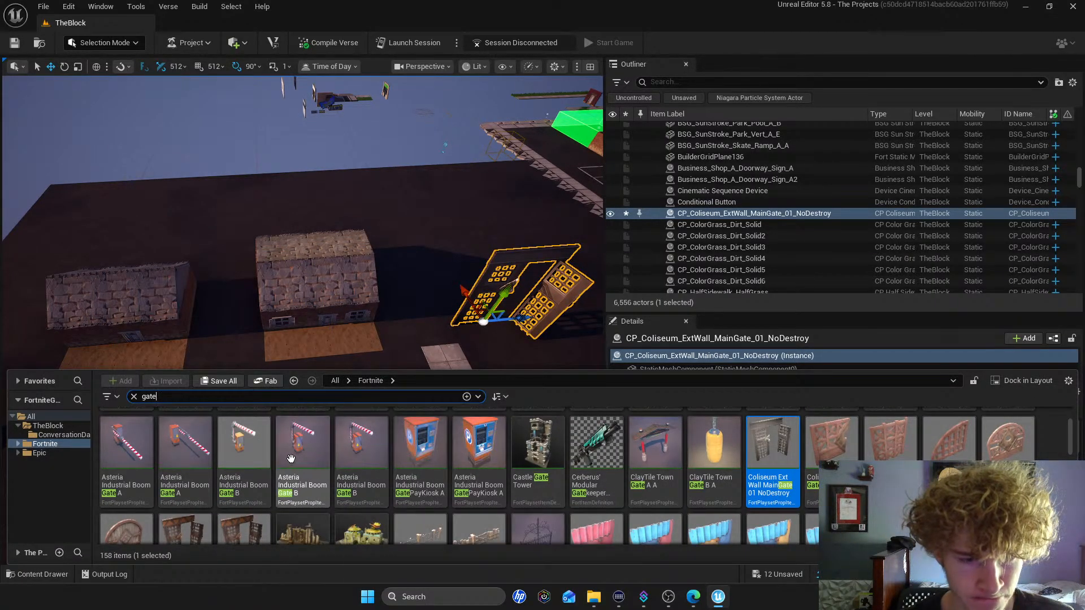
{"action": "right_click_drag", "start_coordinate": [296, 356], "coordinate": [49, 608]}
{"action": "key", "text": "w"}
{"action": "left_click", "coordinate": [38, 574]}
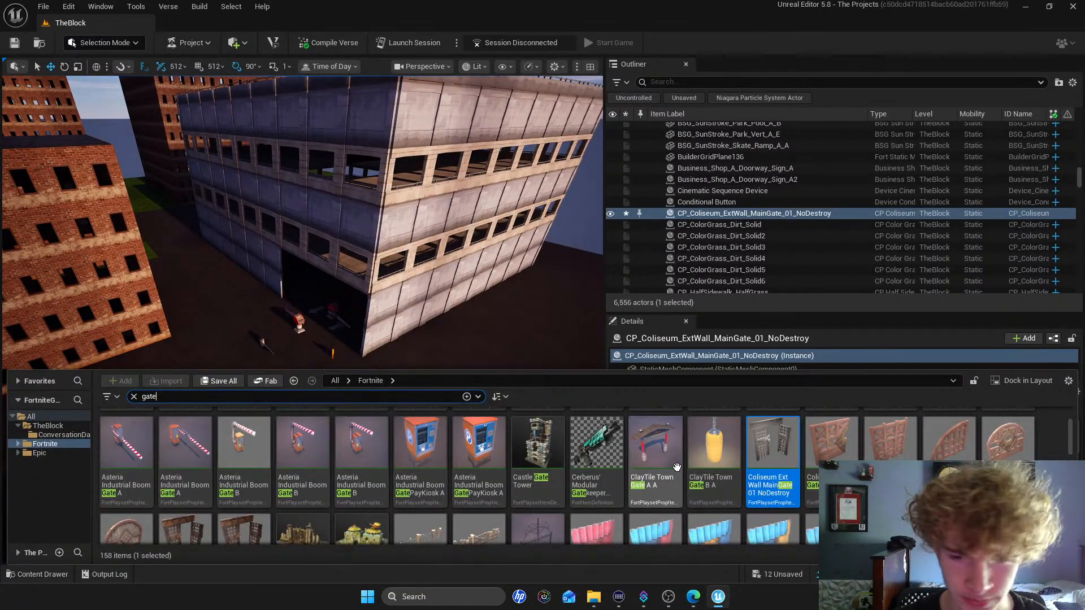
{"action": "left_click_drag", "start_coordinate": [365, 456], "coordinate": [310, 343]}
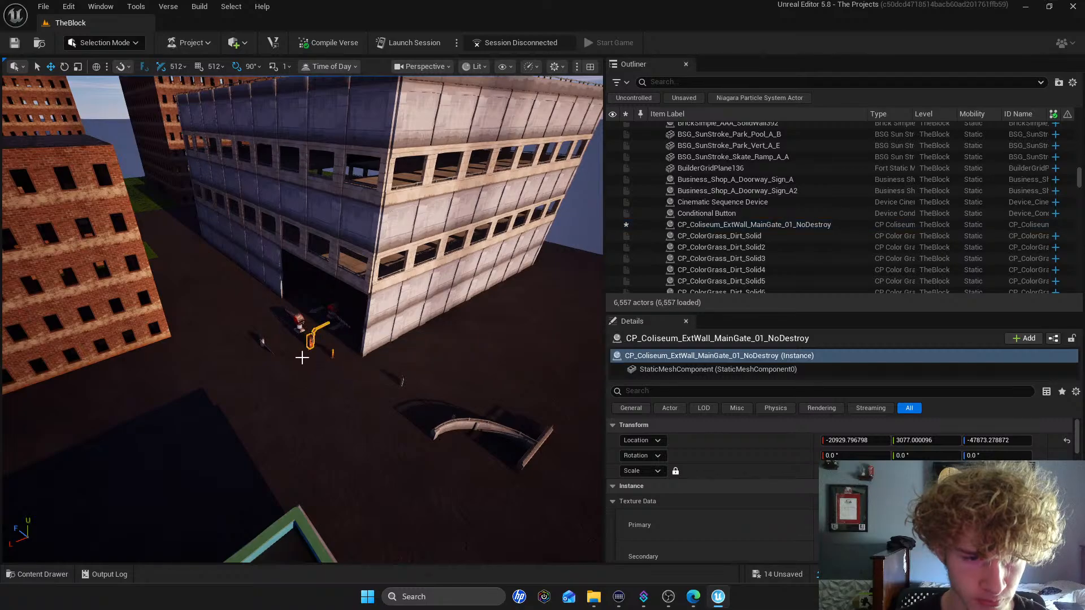
Place an Asteria Industrial Boom Gate A prop on the ground beside the existing boom gate, towards the brick building
{"action": "left_click", "coordinate": [38, 574]}
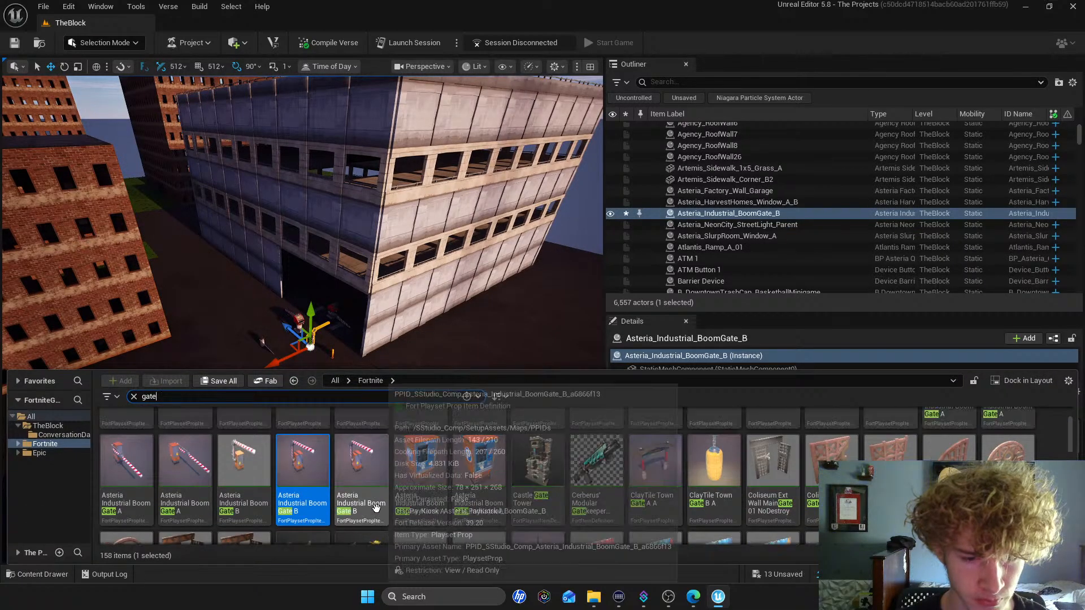
{"action": "scroll", "coordinate": [474, 500], "scroll_direction": "up", "scroll_amount": 1}
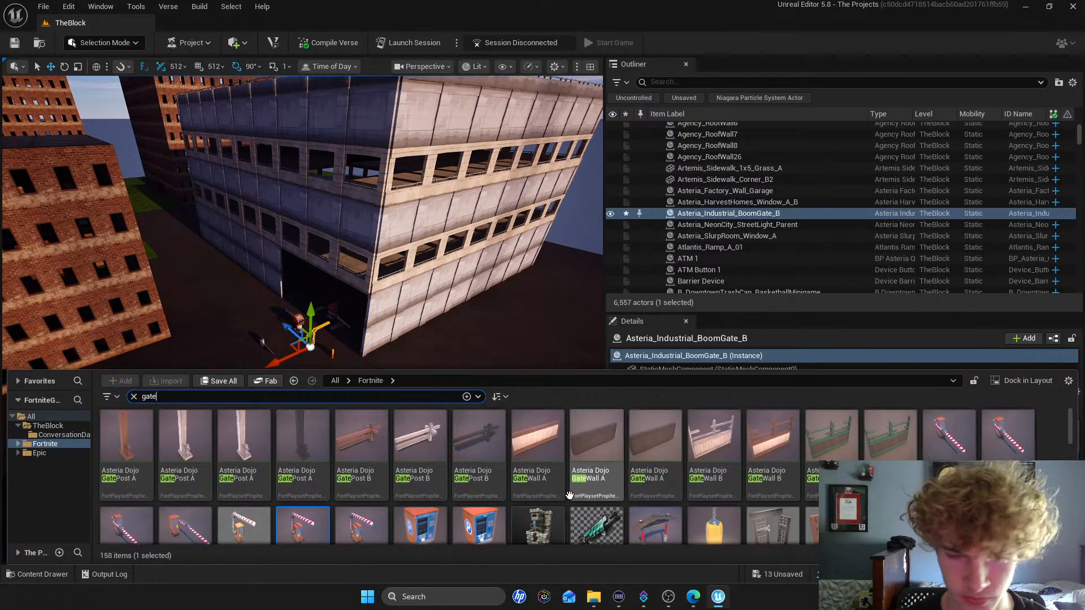
{"action": "scroll", "coordinate": [504, 494], "scroll_direction": "down", "scroll_amount": 1}
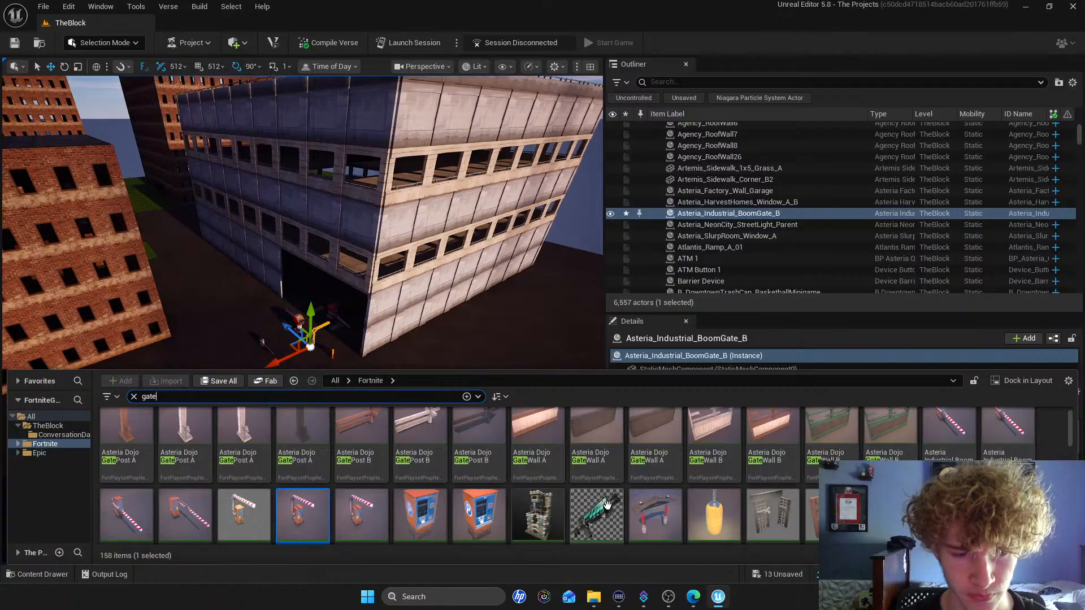
{"action": "scroll", "coordinate": [608, 504], "scroll_direction": "down", "scroll_amount": 1}
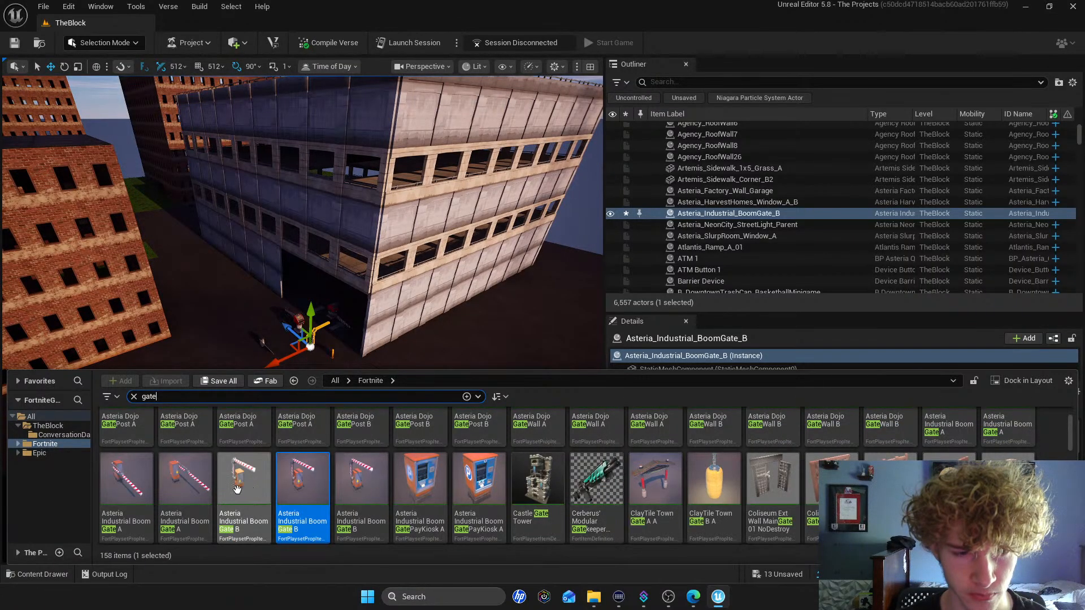
{"action": "left_click_drag", "start_coordinate": [187, 486], "coordinate": [240, 331]}
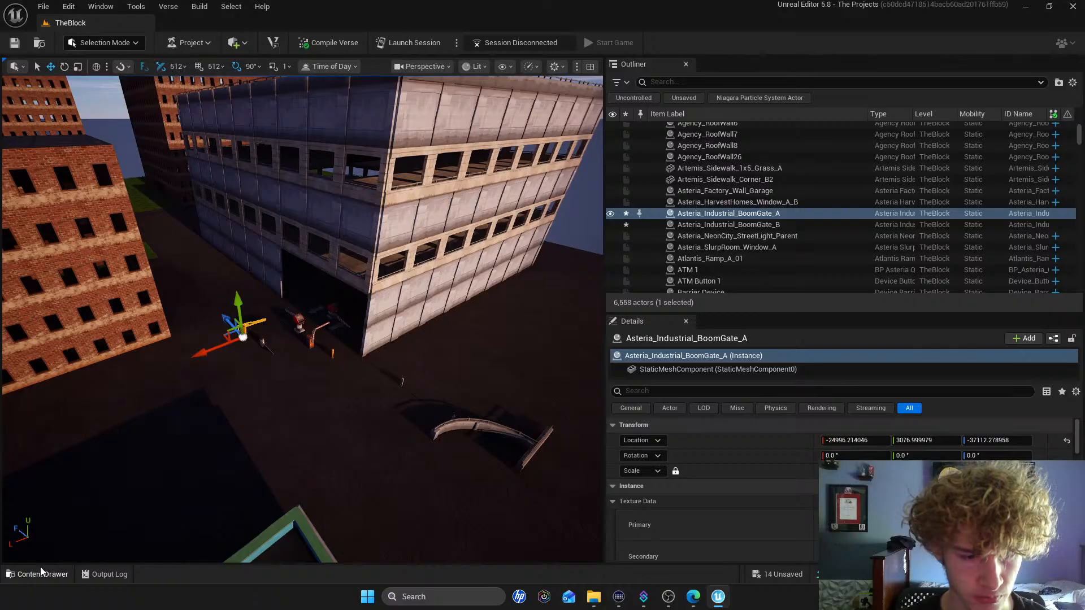
Find the Oak Corrugated Slats 01 prop among the gate results and place it on the open ground between the houses
{"action": "left_click", "coordinate": [39, 572]}
{"action": "scroll", "coordinate": [503, 508], "scroll_direction": "down", "scroll_amount": 3}
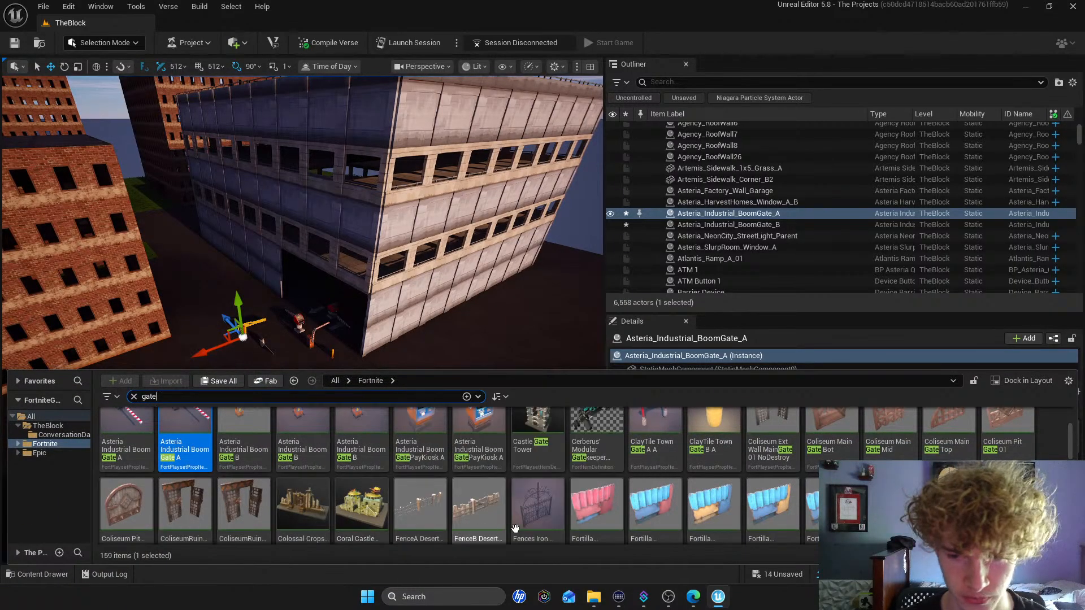
{"action": "scroll", "coordinate": [505, 529], "scroll_direction": "down", "scroll_amount": 1}
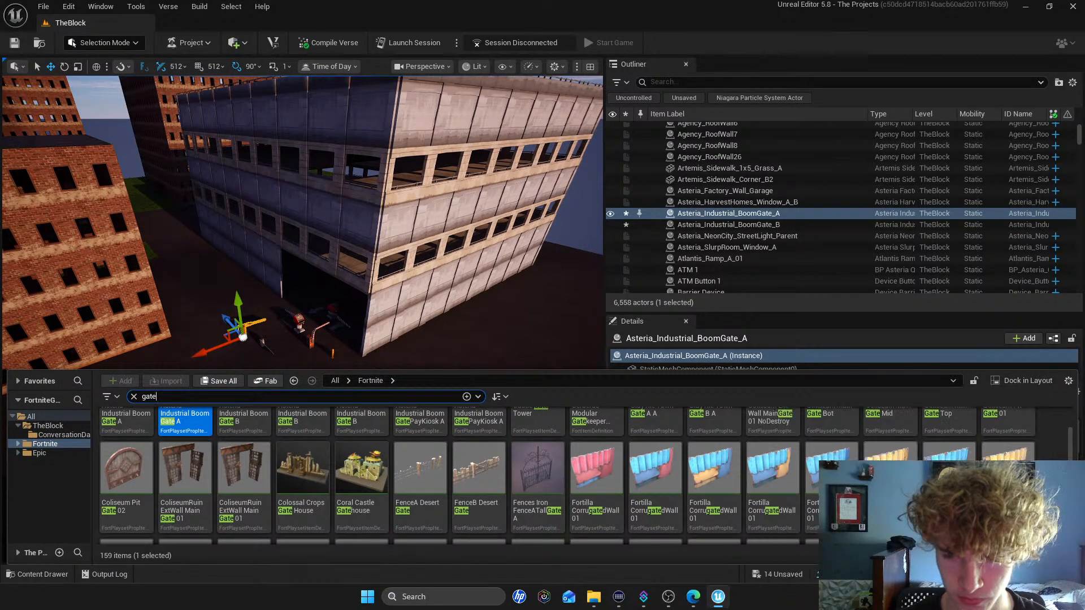
{"action": "scroll", "coordinate": [565, 474], "scroll_direction": "down", "scroll_amount": 5}
{"action": "scroll", "coordinate": [565, 474], "scroll_direction": "down", "scroll_amount": 5}
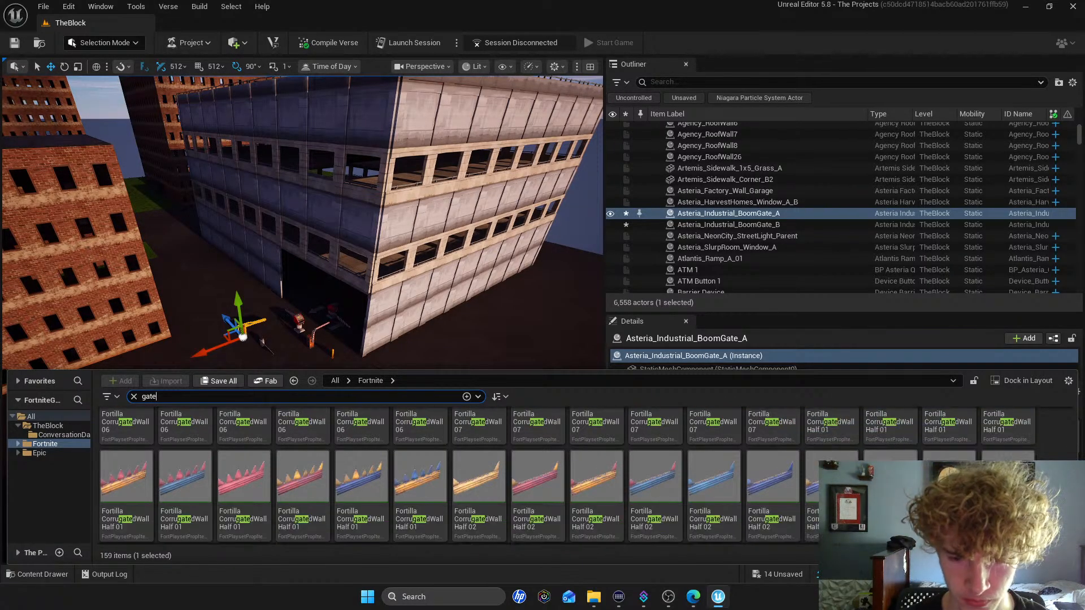
{"action": "scroll", "coordinate": [565, 475], "scroll_direction": "down", "scroll_amount": 3}
{"action": "scroll", "coordinate": [387, 459], "scroll_direction": "down", "scroll_amount": 5}
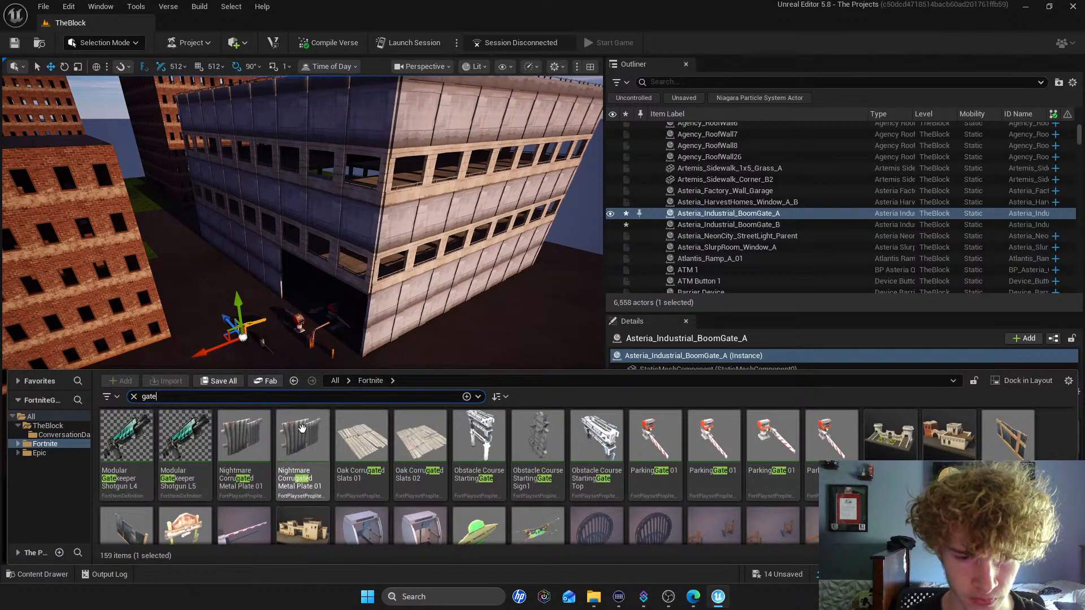
{"action": "right_click_drag", "start_coordinate": [400, 310], "coordinate": [590, 259]}
{"action": "key", "text": "w"}
{"action": "left_click", "coordinate": [37, 574]}
{"action": "left_click_drag", "start_coordinate": [367, 443], "coordinate": [284, 434]}
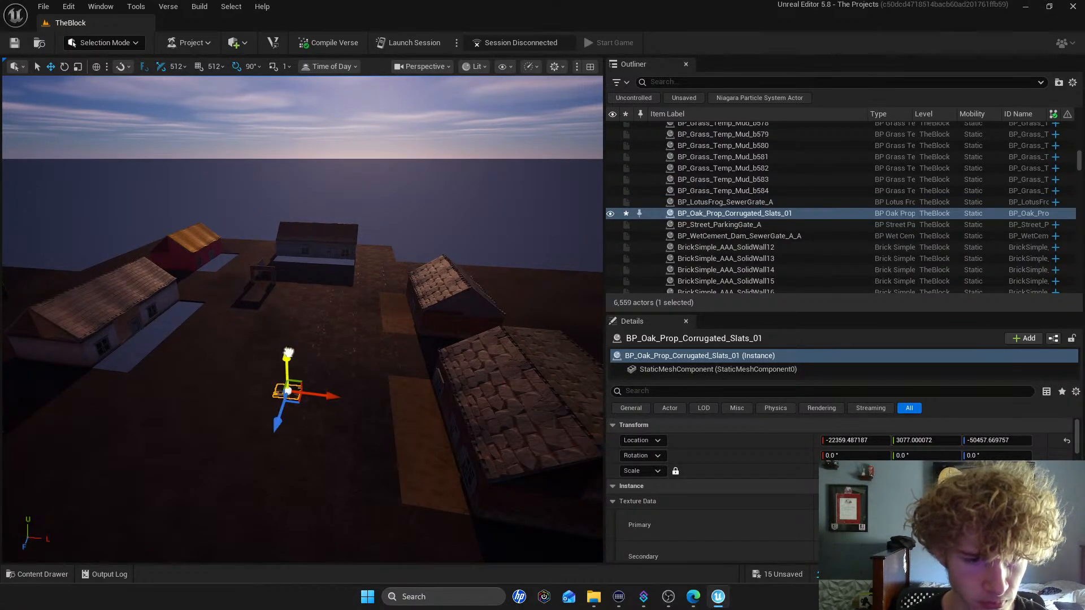
Place the Nightmare Corrugated Metal Plate 01 and Shelters Corrugated Panel01 props on the ground near the corrugated slats
{"action": "left_click", "coordinate": [50, 575]}
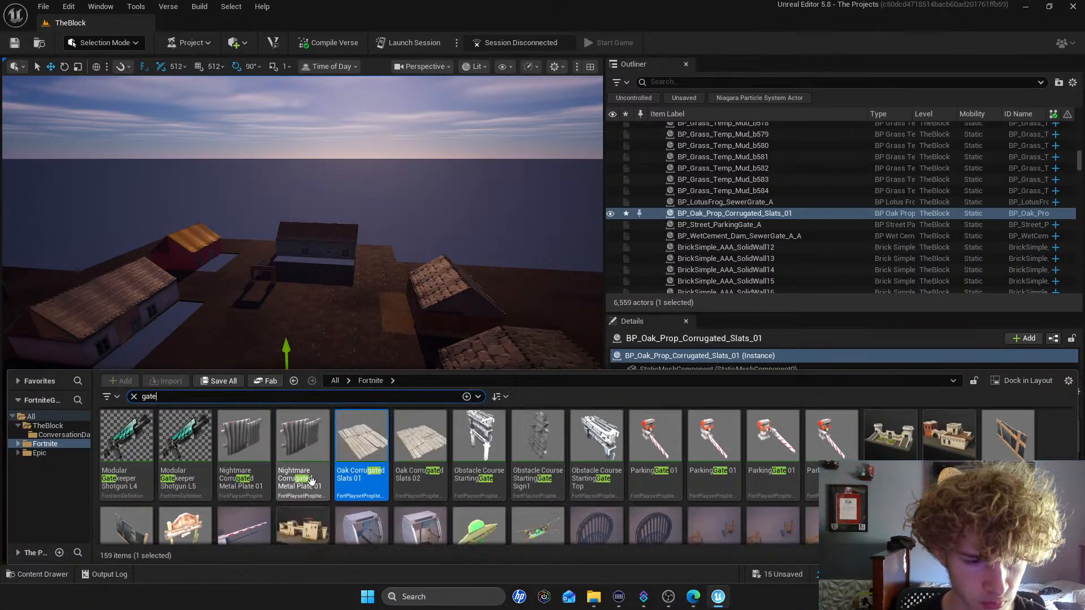
{"action": "left_click_drag", "start_coordinate": [240, 451], "coordinate": [251, 400]}
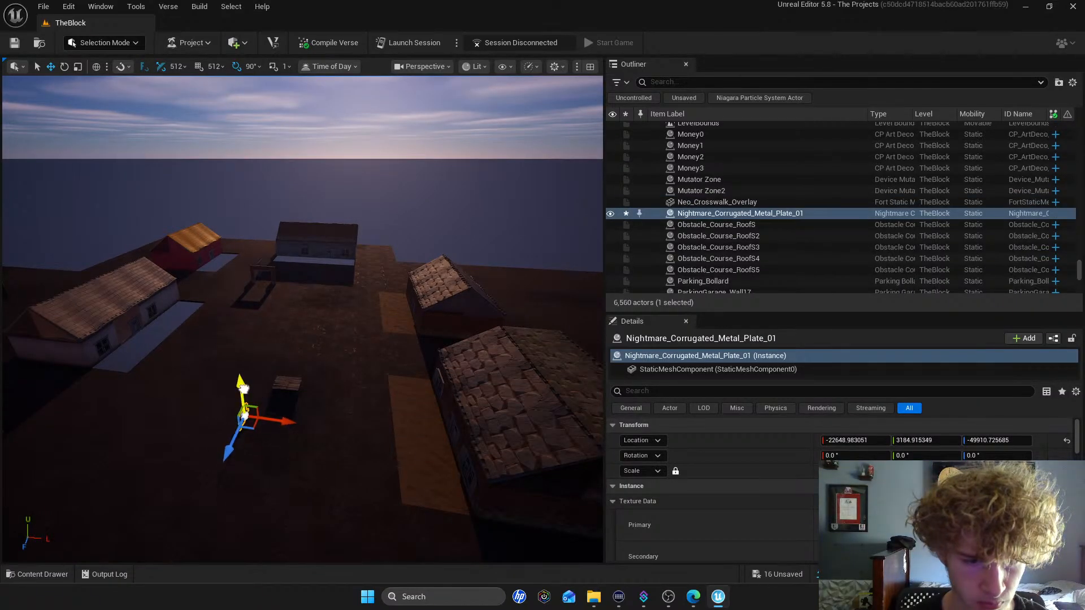
{"action": "left_click", "coordinate": [50, 574]}
{"action": "left_click_drag", "start_coordinate": [995, 435], "coordinate": [322, 402]}
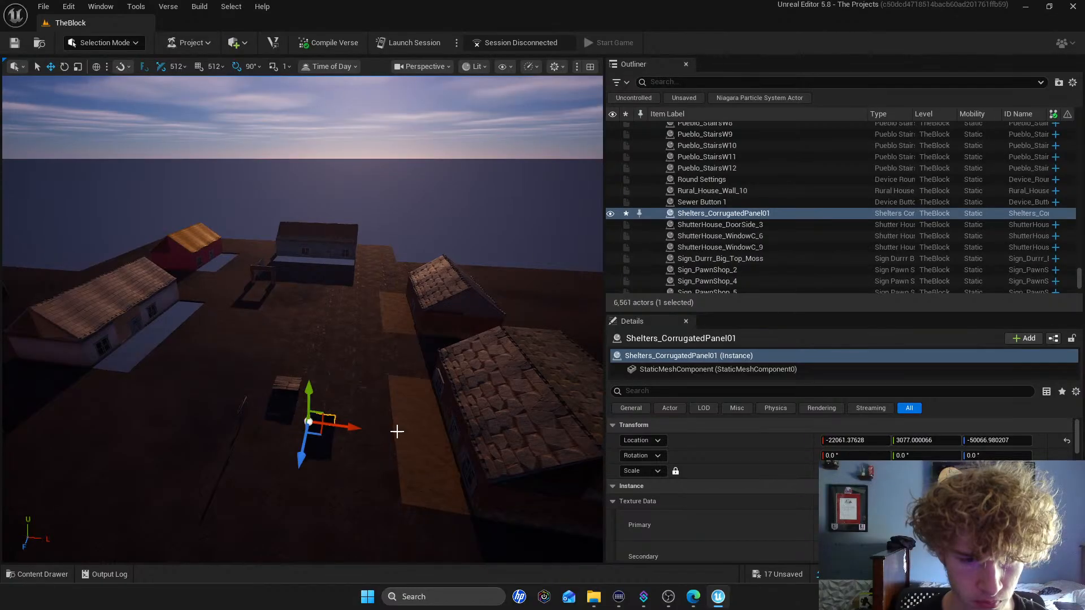
Look through the remaining gate props in the Fortnite content for a suitable gate
{"action": "left_click", "coordinate": [53, 574]}
{"action": "scroll", "coordinate": [480, 514], "scroll_direction": "down", "scroll_amount": 3}
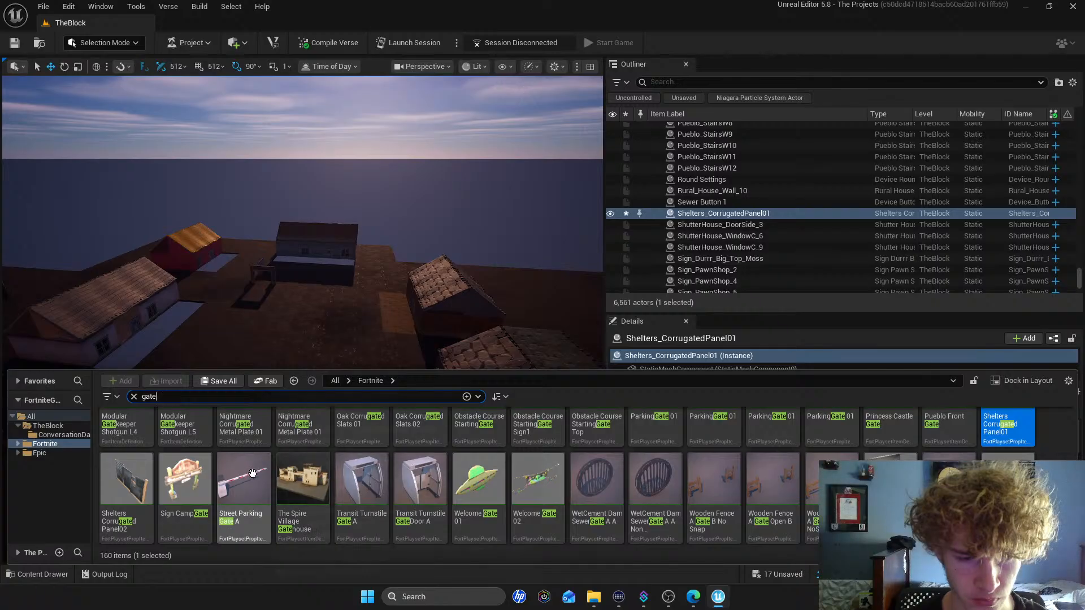
{"action": "scroll", "coordinate": [568, 476], "scroll_direction": "down", "scroll_amount": 1}
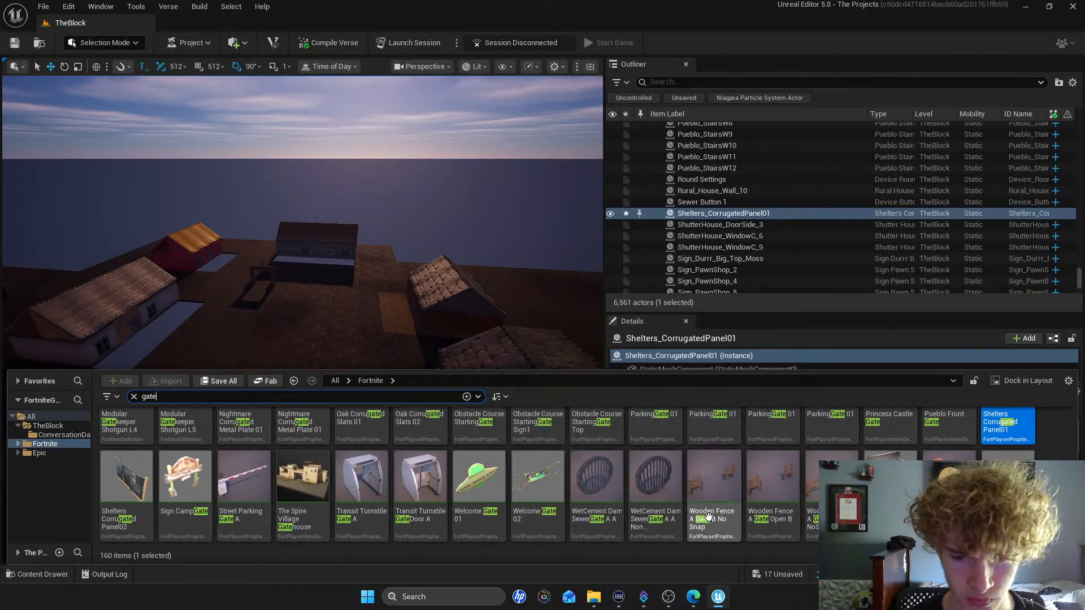
{"action": "scroll", "coordinate": [712, 508], "scroll_direction": "up", "scroll_amount": 3}
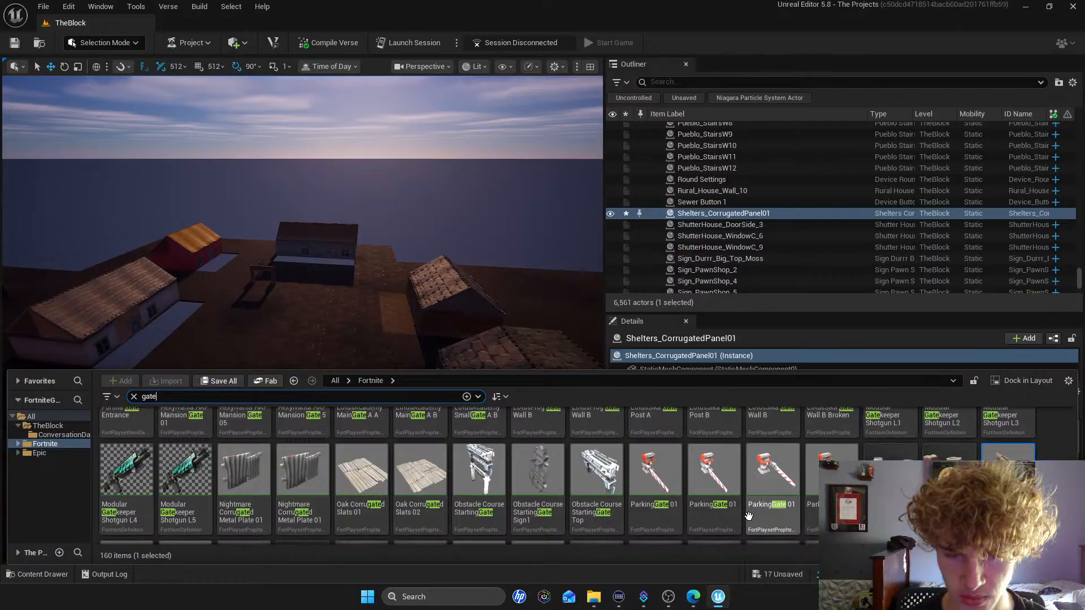
{"action": "scroll", "coordinate": [748, 515], "scroll_direction": "up", "scroll_amount": 5}
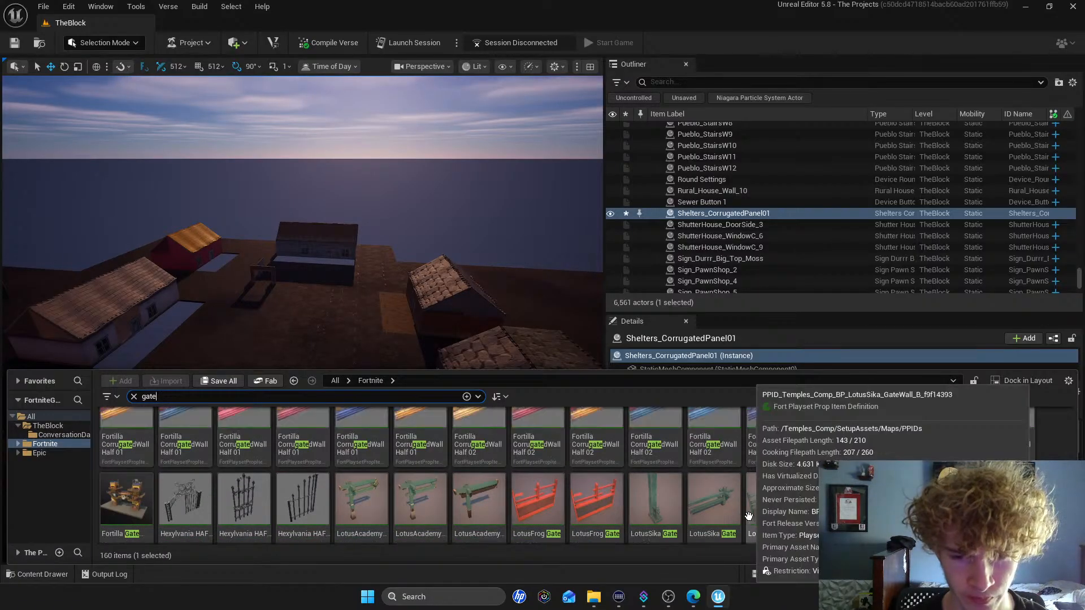
{"action": "scroll", "coordinate": [748, 515], "scroll_direction": "up", "scroll_amount": 2}
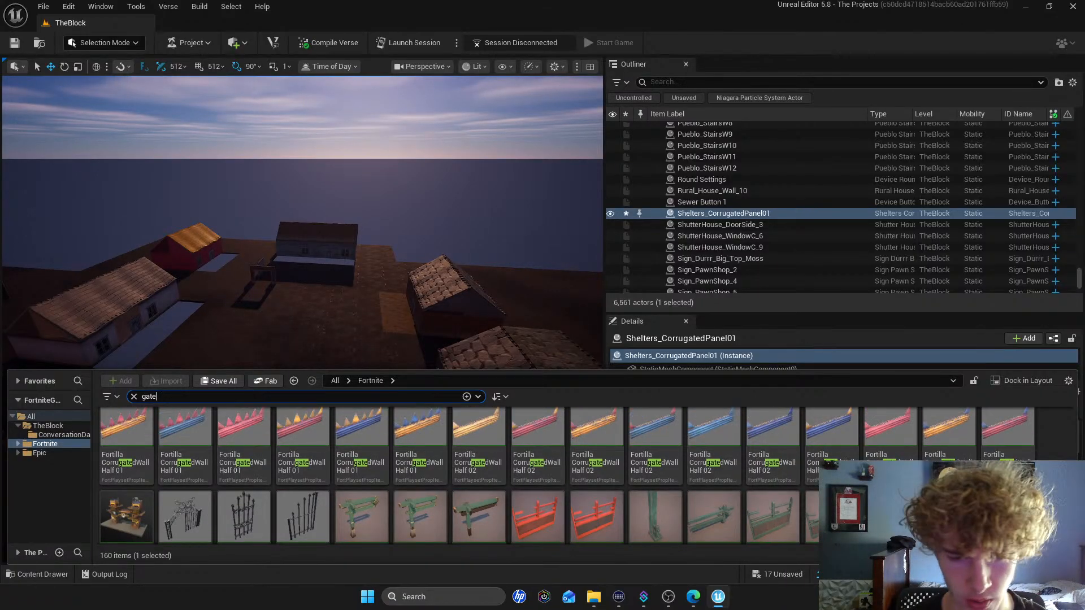
{"action": "scroll", "coordinate": [748, 516], "scroll_direction": "down", "scroll_amount": 2}
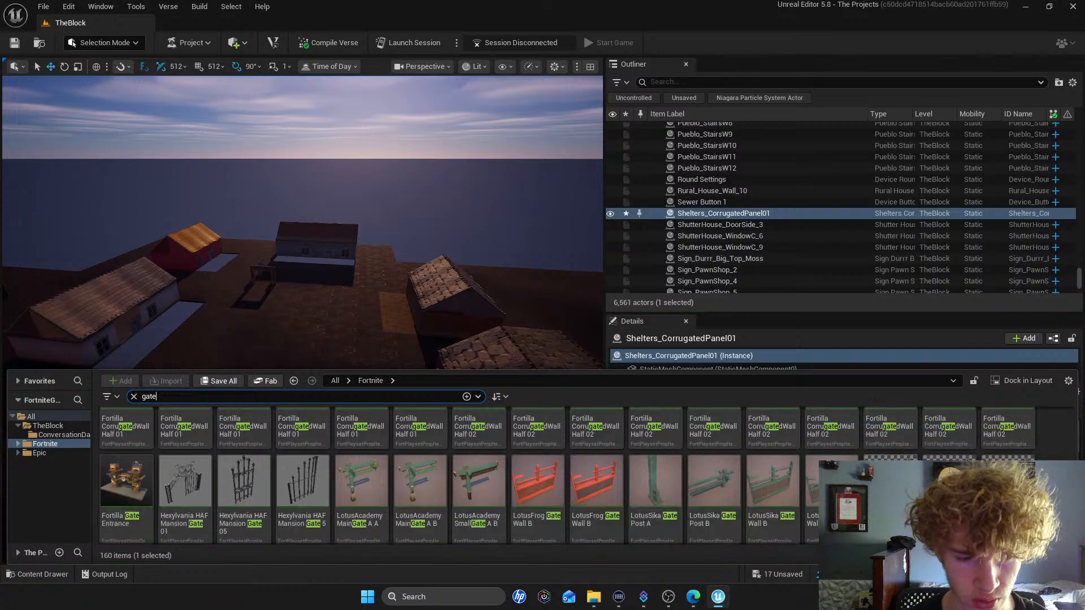
{"action": "scroll", "coordinate": [565, 474], "scroll_direction": "down", "scroll_amount": 10}
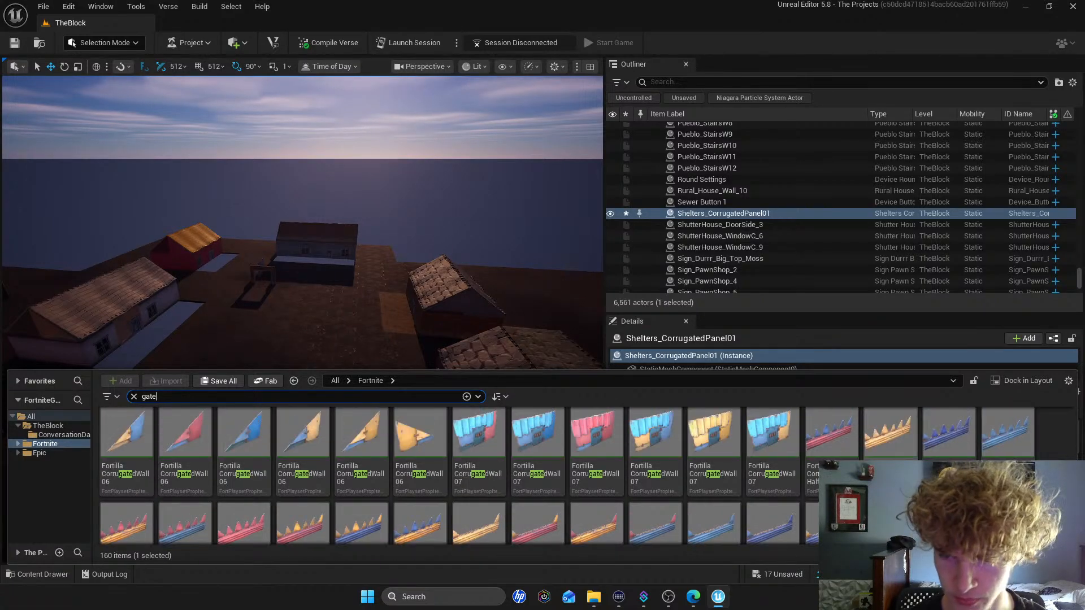
{"action": "scroll", "coordinate": [565, 475], "scroll_direction": "up", "scroll_amount": 10}
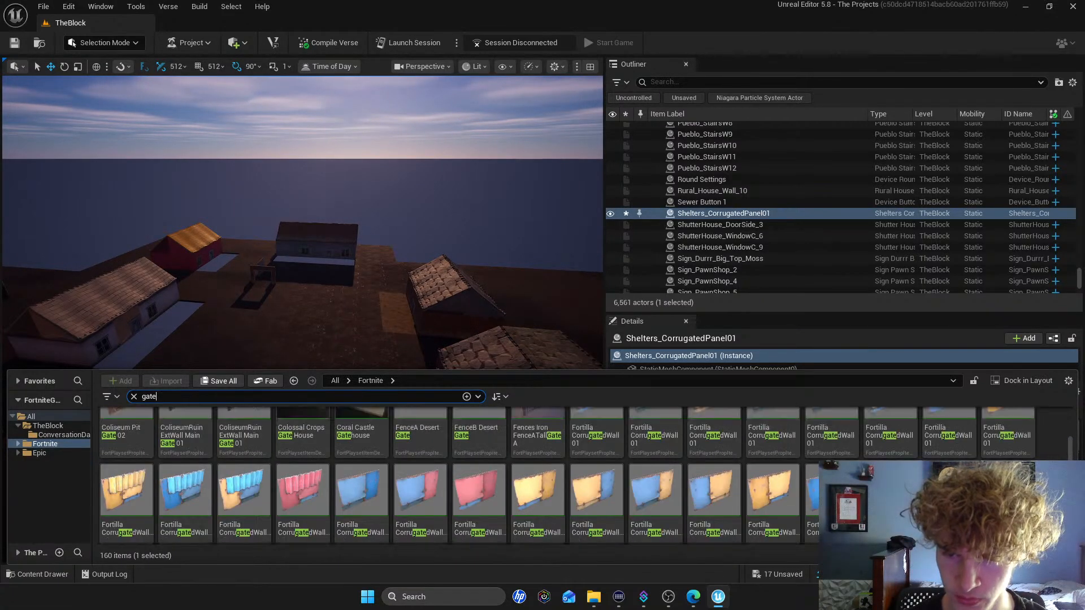
{"action": "scroll", "coordinate": [565, 474], "scroll_direction": "up", "scroll_amount": 5}
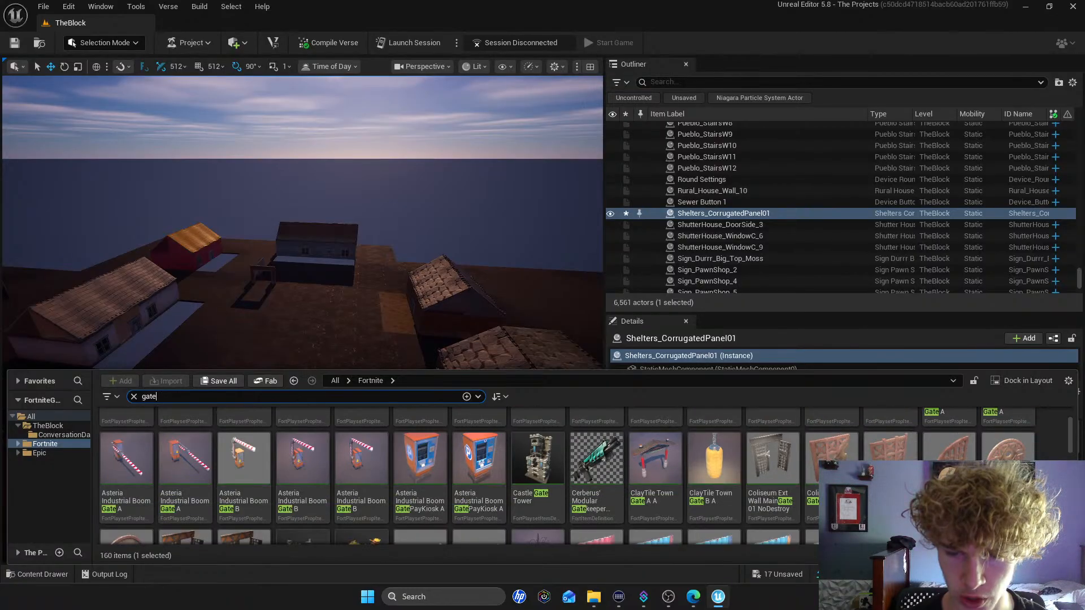
{"action": "scroll", "coordinate": [565, 474], "scroll_direction": "up", "scroll_amount": 3}
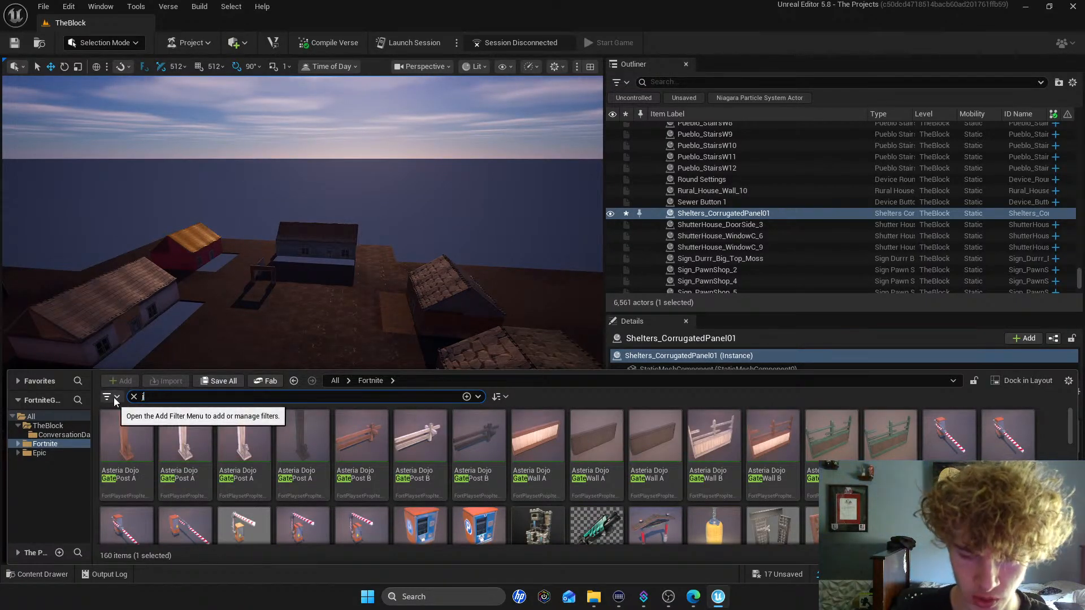
Search the Fortnite content for "junk" and place the Fence Chainlink C02 and Fence Chainlink A07 props on the ground between the houses
{"action": "type", "text": "unk"}
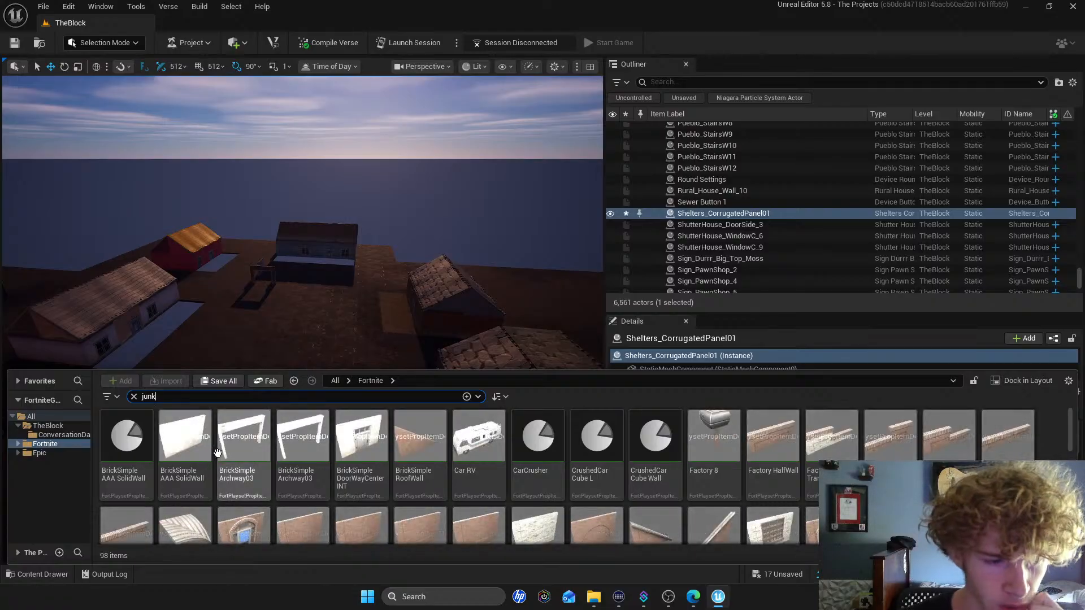
{"action": "scroll", "coordinate": [367, 440], "scroll_direction": "down", "scroll_amount": 2}
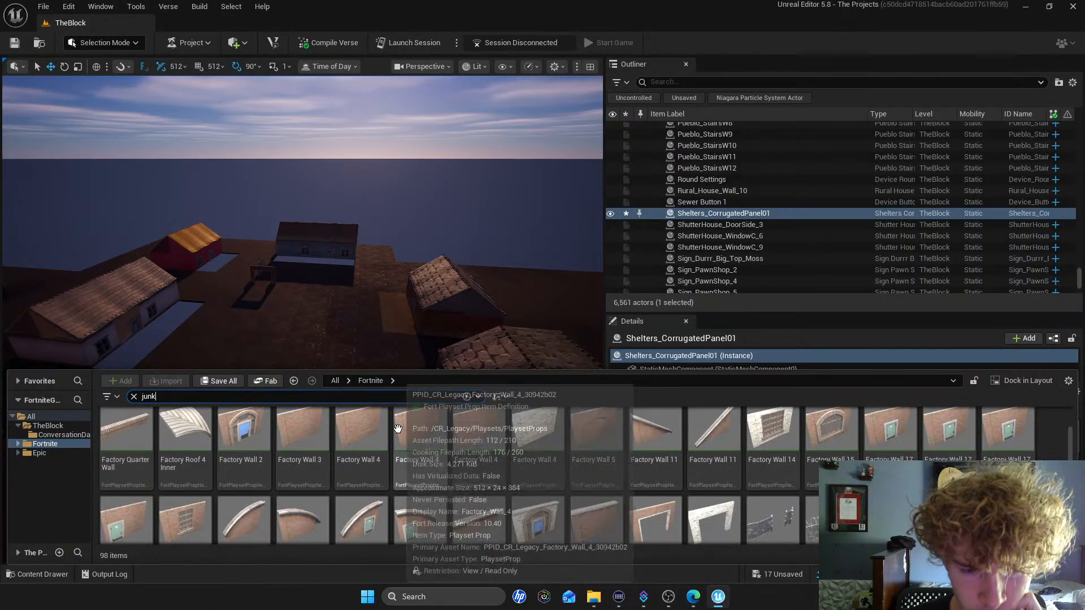
{"action": "scroll", "coordinate": [602, 453], "scroll_direction": "down", "scroll_amount": 1}
{"action": "scroll", "coordinate": [766, 482], "scroll_direction": "down", "scroll_amount": 1}
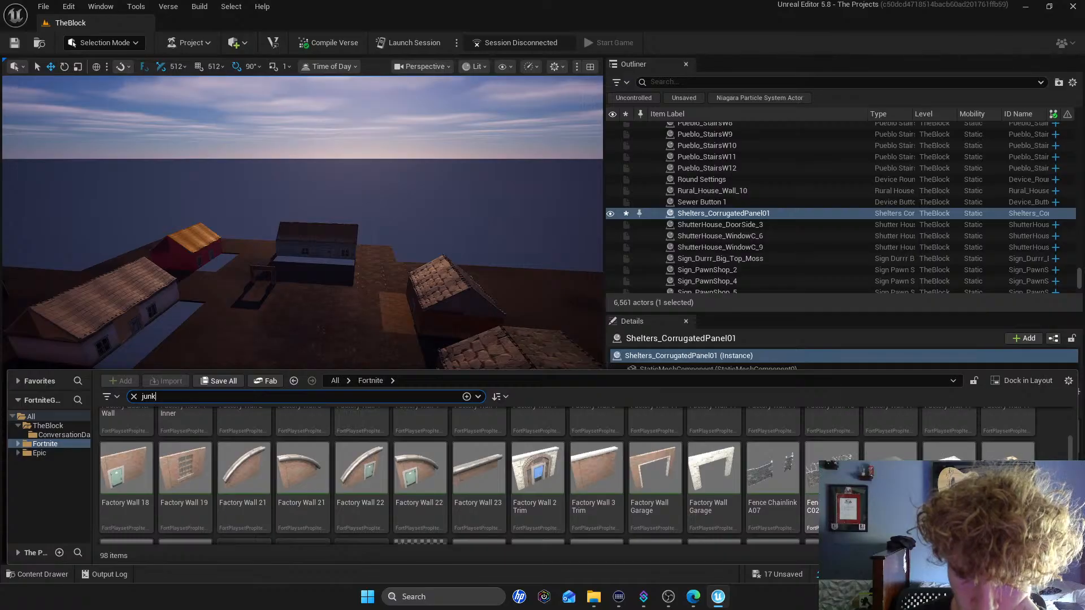
{"action": "scroll", "coordinate": [768, 480], "scroll_direction": "down", "scroll_amount": 2}
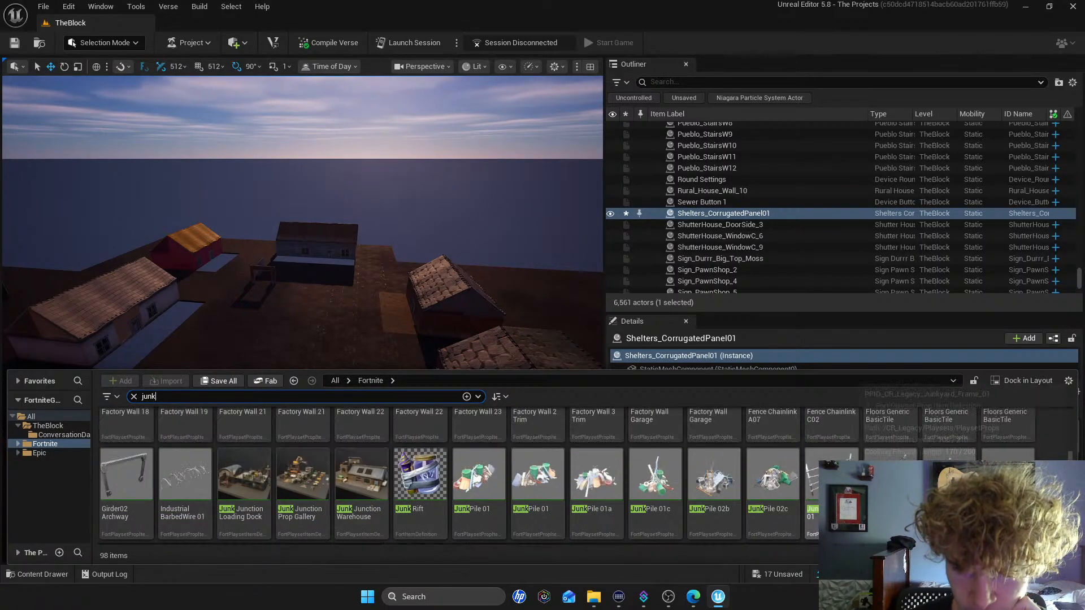
{"action": "scroll", "coordinate": [567, 476], "scroll_direction": "up", "scroll_amount": 2}
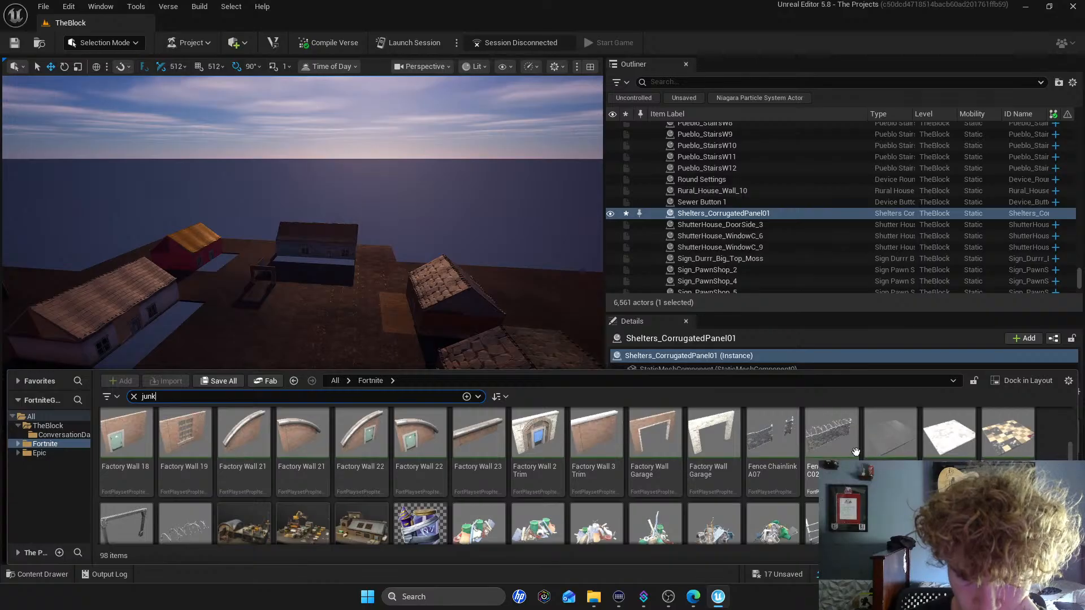
{"action": "mouse_move", "coordinate": [840, 450]}
{"action": "left_click_drag", "start_coordinate": [840, 451], "coordinate": [300, 376]}
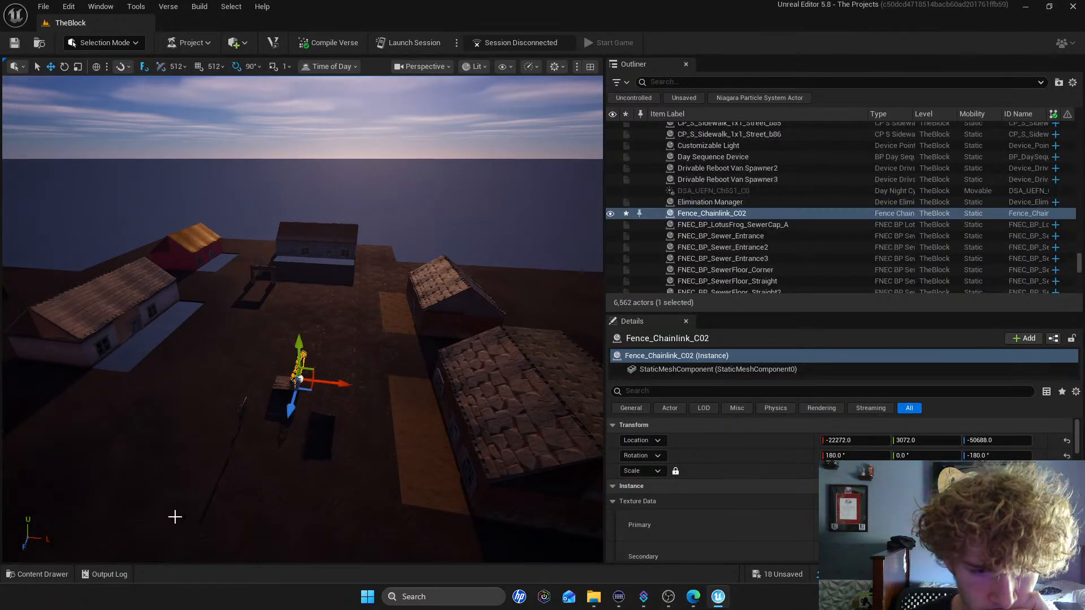
{"action": "left_click", "coordinate": [42, 577]}
{"action": "left_click_drag", "start_coordinate": [773, 438], "coordinate": [327, 362]}
Look through the full list of junk props for pieces that suit the houses' dirt yards
{"action": "left_click", "coordinate": [37, 574]}
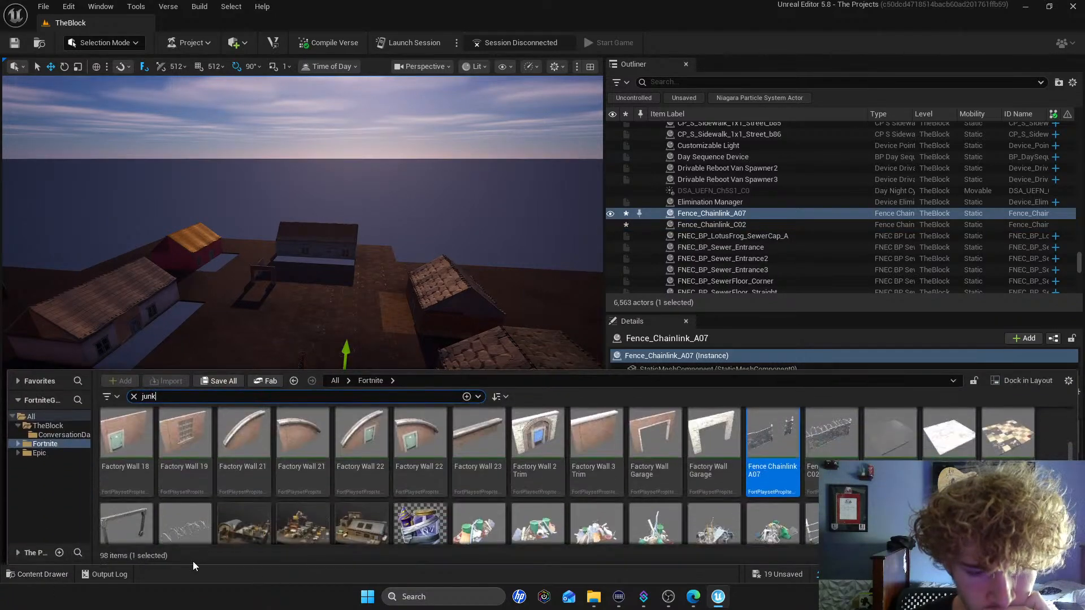
{"action": "scroll", "coordinate": [772, 522], "scroll_direction": "down", "scroll_amount": 2}
{"action": "scroll", "coordinate": [772, 523], "scroll_direction": "down", "scroll_amount": 1}
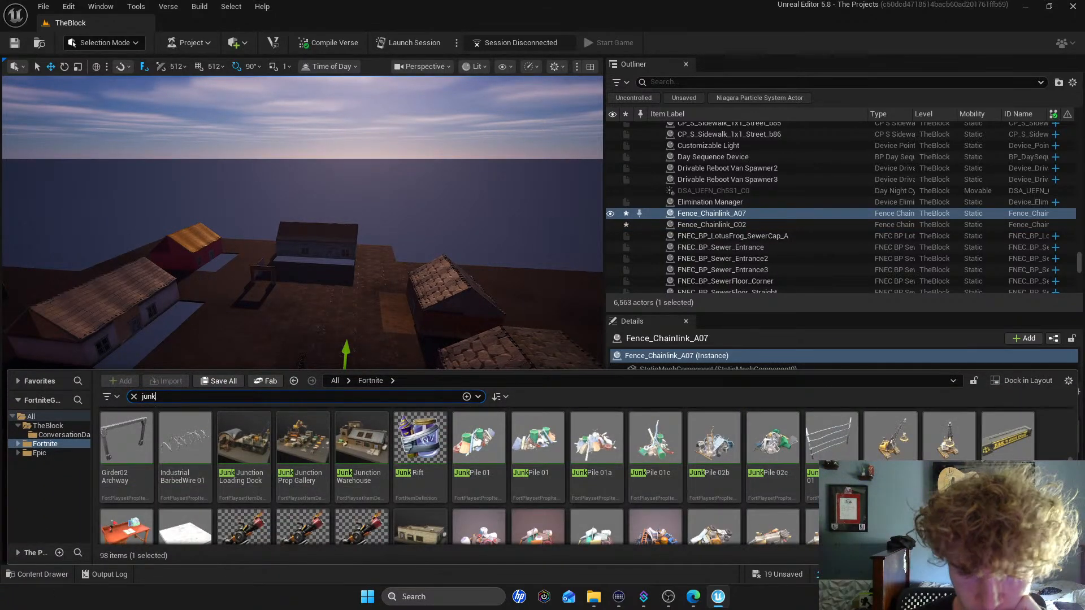
{"action": "scroll", "coordinate": [568, 476], "scroll_direction": "down", "scroll_amount": 1}
{"action": "scroll", "coordinate": [772, 523], "scroll_direction": "down", "scroll_amount": 4}
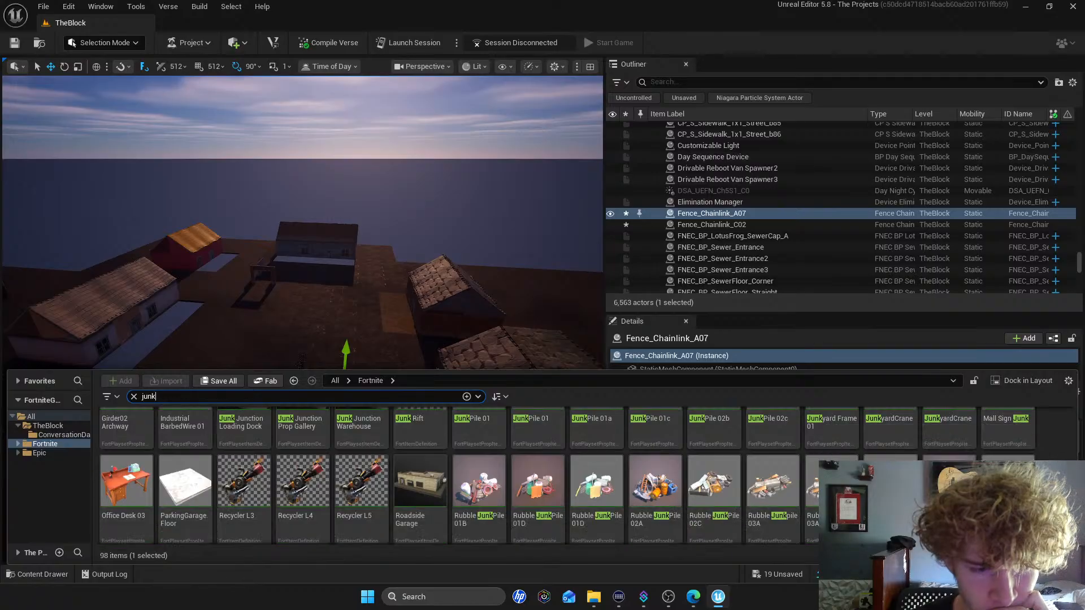
{"action": "scroll", "coordinate": [566, 475], "scroll_direction": "down", "scroll_amount": 2}
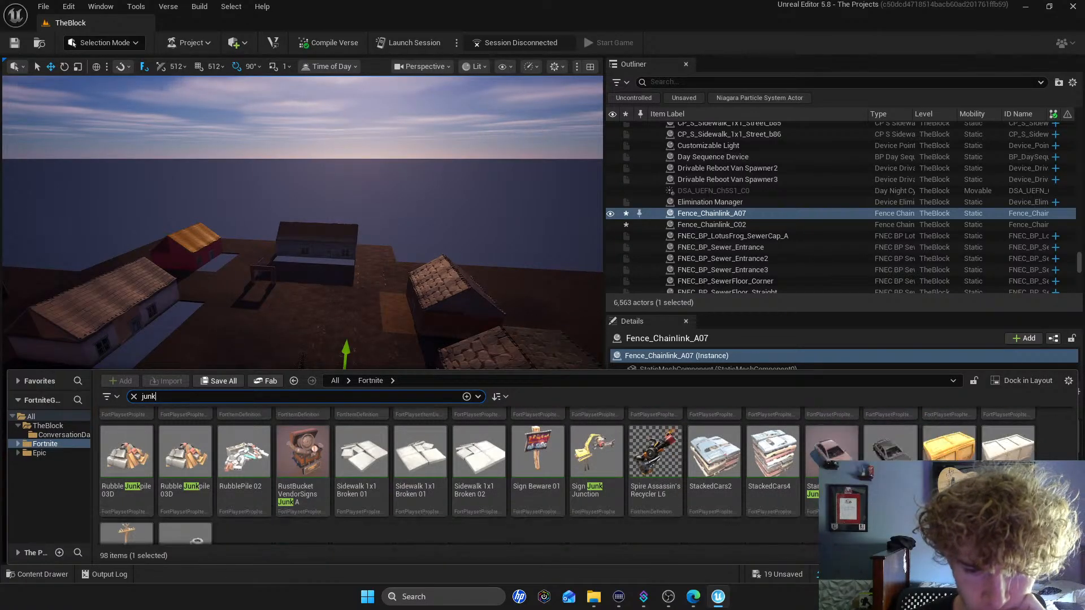
{"action": "scroll", "coordinate": [567, 476], "scroll_direction": "up", "scroll_amount": 2}
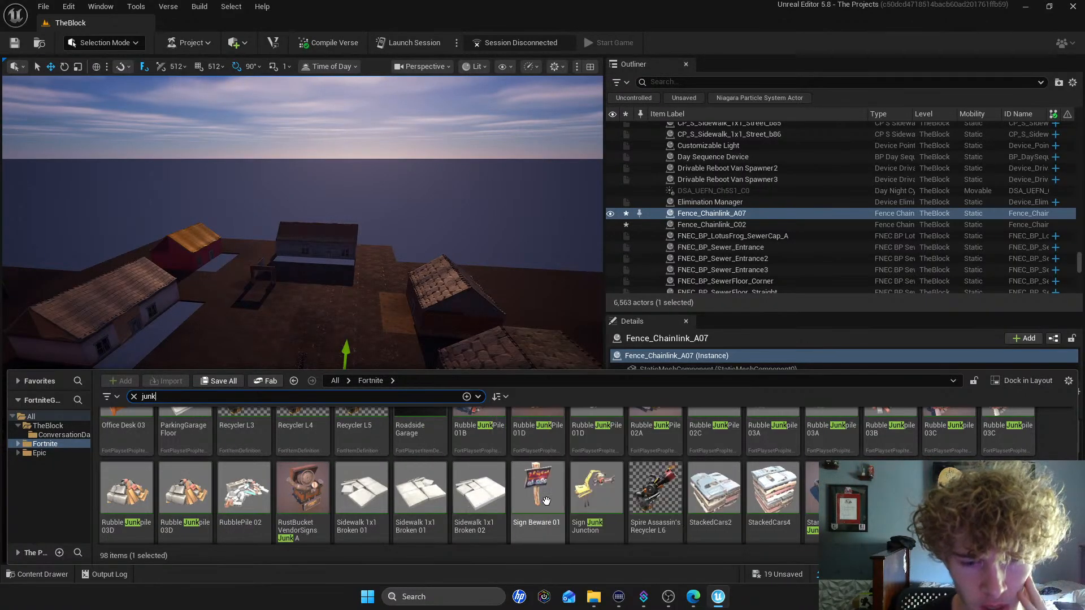
{"action": "scroll", "coordinate": [548, 503], "scroll_direction": "up", "scroll_amount": 6}
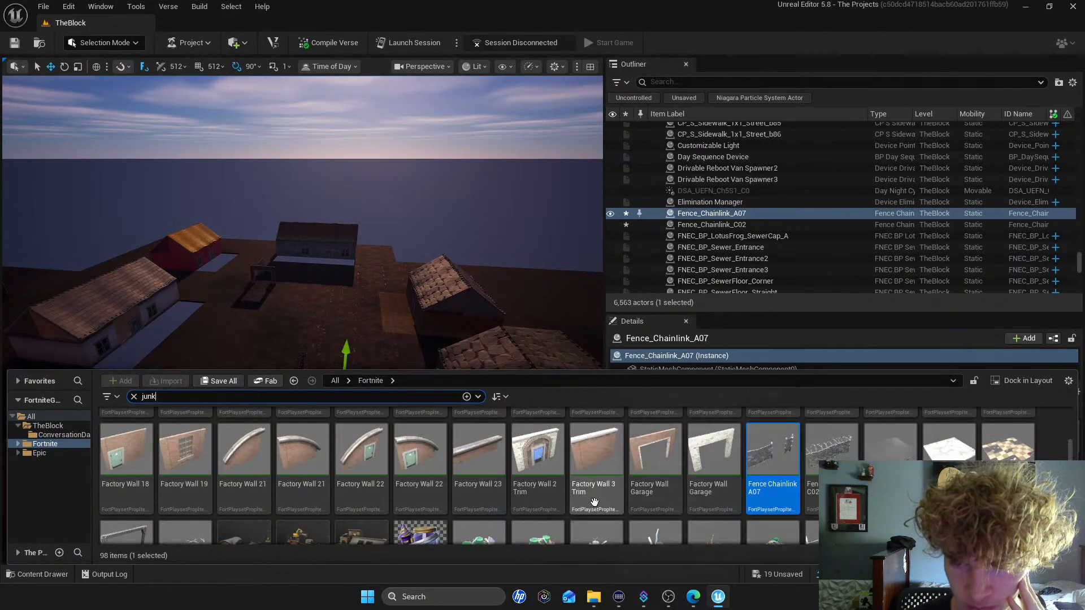
{"action": "scroll", "coordinate": [601, 501], "scroll_direction": "up", "scroll_amount": 8}
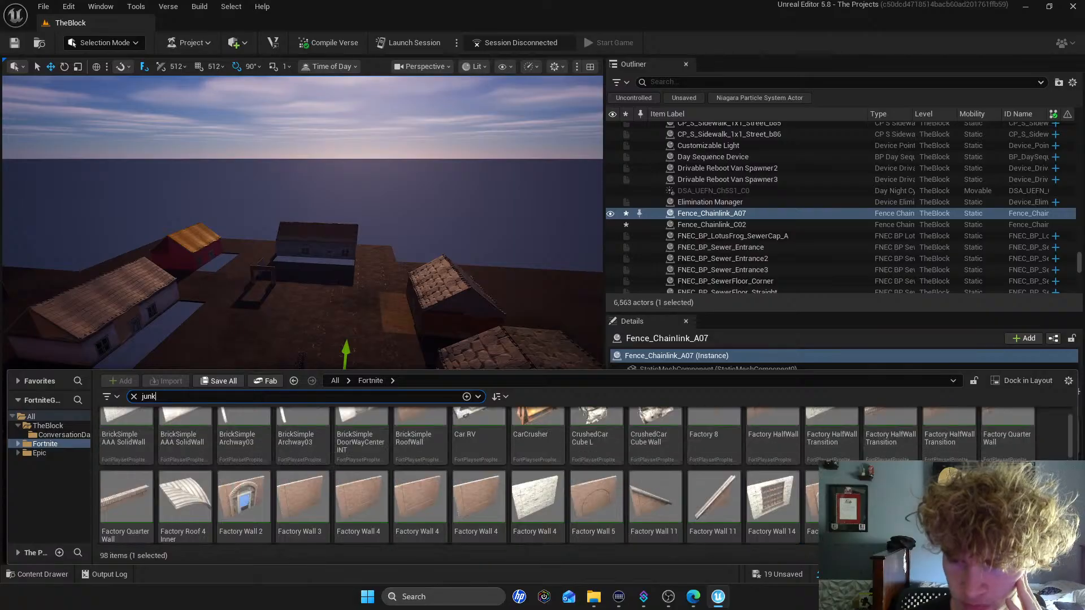
{"action": "scroll", "coordinate": [600, 501], "scroll_direction": "down", "scroll_amount": 5}
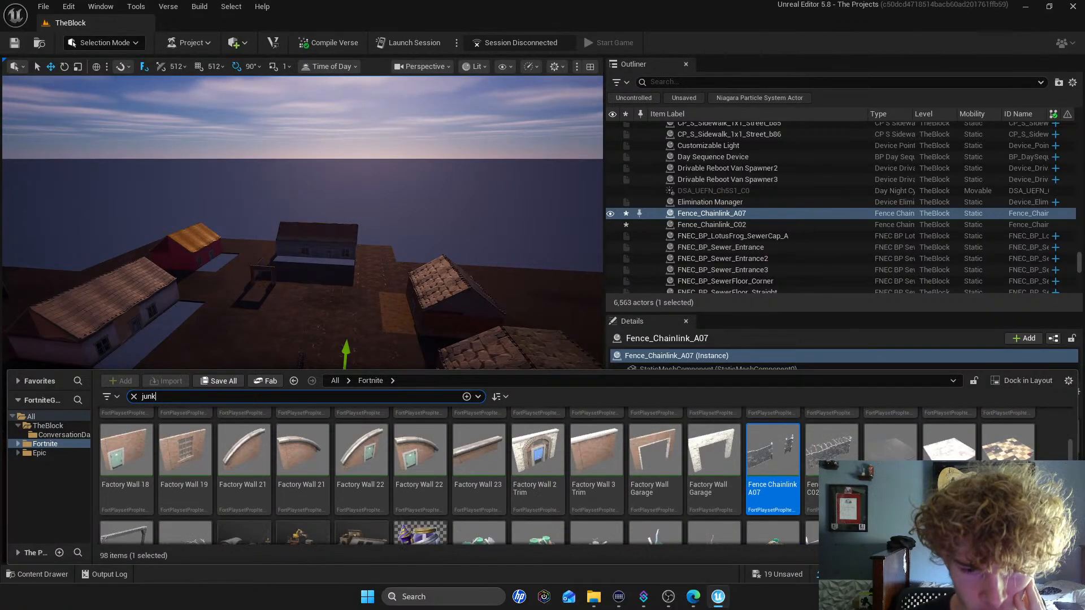
{"action": "scroll", "coordinate": [534, 487], "scroll_direction": "down", "scroll_amount": 8}
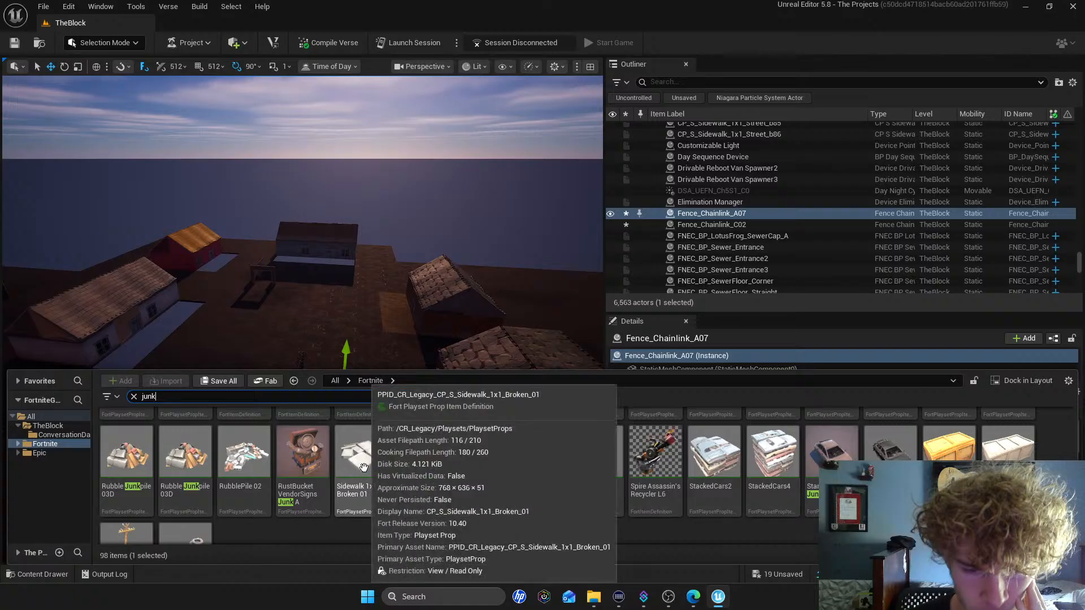
{"action": "scroll", "coordinate": [434, 472], "scroll_direction": "down", "scroll_amount": 1}
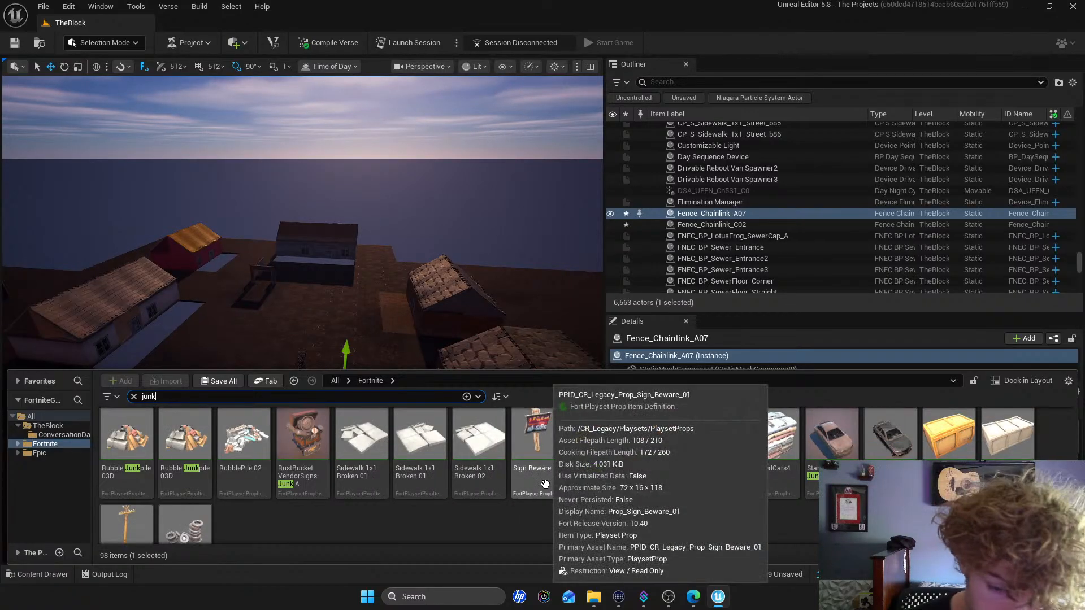
Place a Sidewalk 1x1 Broken 02 prop in the level and move it over to the white house
{"action": "left_click", "coordinate": [491, 472]}
{"action": "left_click_drag", "start_coordinate": [491, 472], "coordinate": [103, 351]}
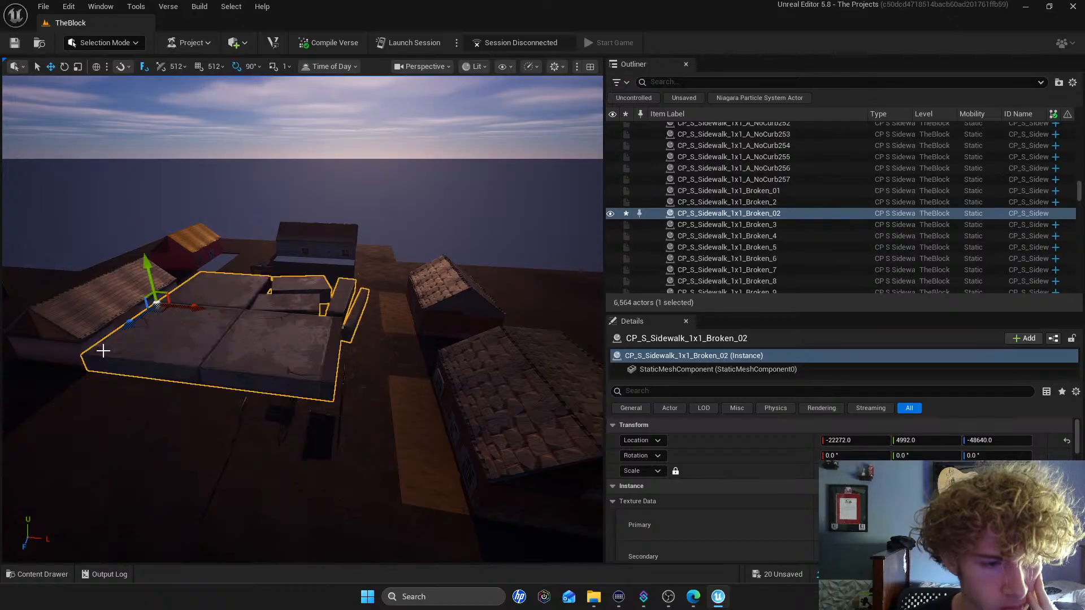
{"action": "left_click_drag", "start_coordinate": [151, 294], "coordinate": [156, 418]}
{"action": "left_click_drag", "start_coordinate": [221, 412], "coordinate": [92, 532]}
{"action": "left_click_drag", "start_coordinate": [120, 485], "coordinate": [304, 334]}
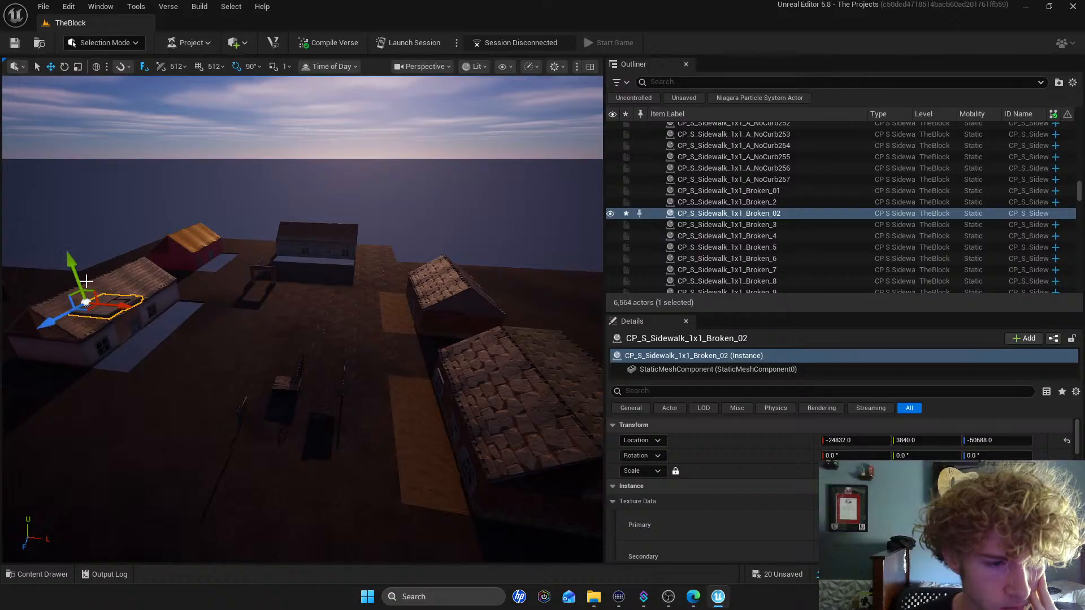
Position the broken sidewalk slab on the ground against the white house's front, at the near end of its concrete yard
{"action": "right_click_drag", "start_coordinate": [86, 281], "coordinate": [96, 280]}
{"action": "key", "text": "s"}
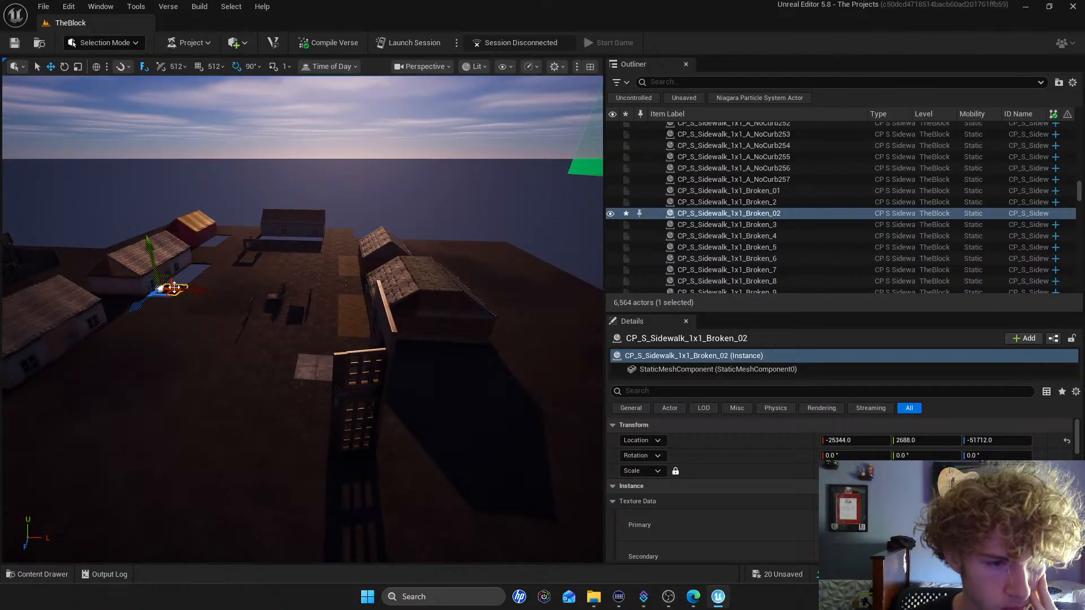
{"action": "left_click", "coordinate": [220, 248]}
{"action": "left_click", "coordinate": [172, 286]}
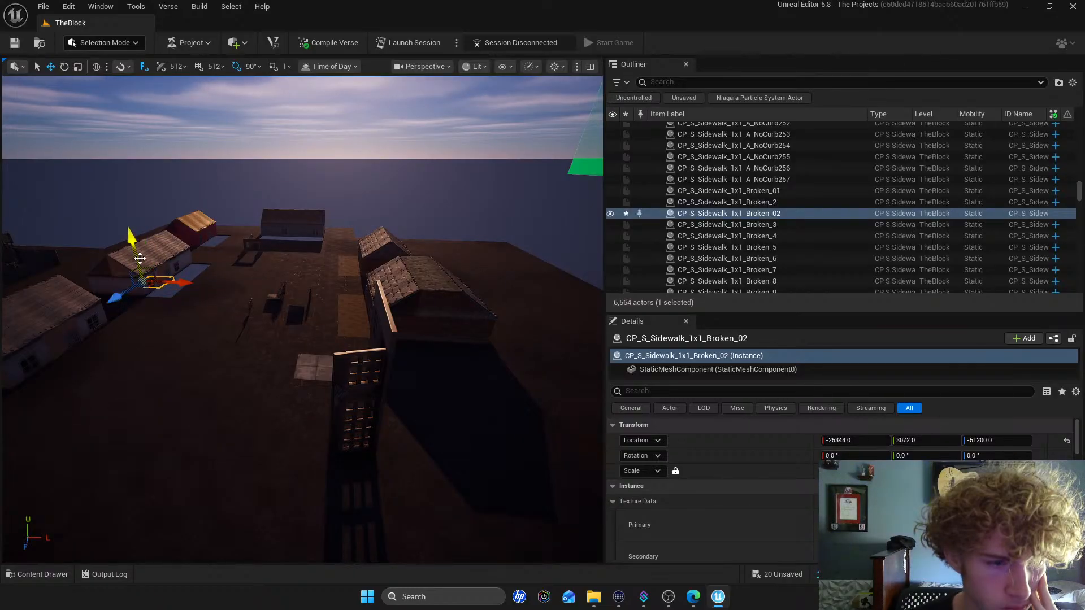
{"action": "key", "text": "Escape"}
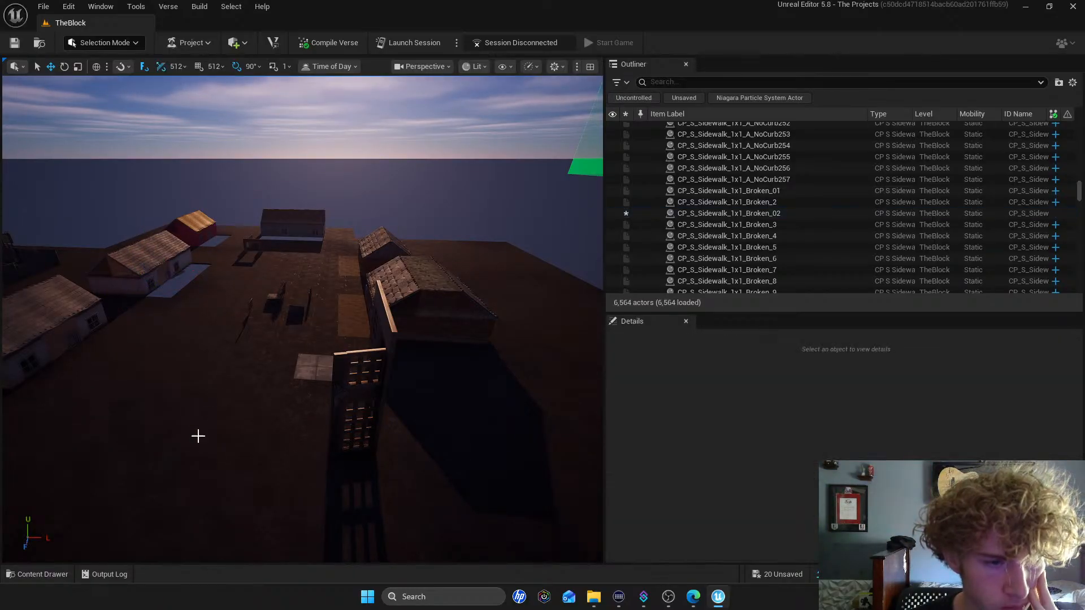
{"action": "left_click", "coordinate": [68, 6]}
{"action": "left_click", "coordinate": [116, 38]}
{"action": "key", "text": "f"}
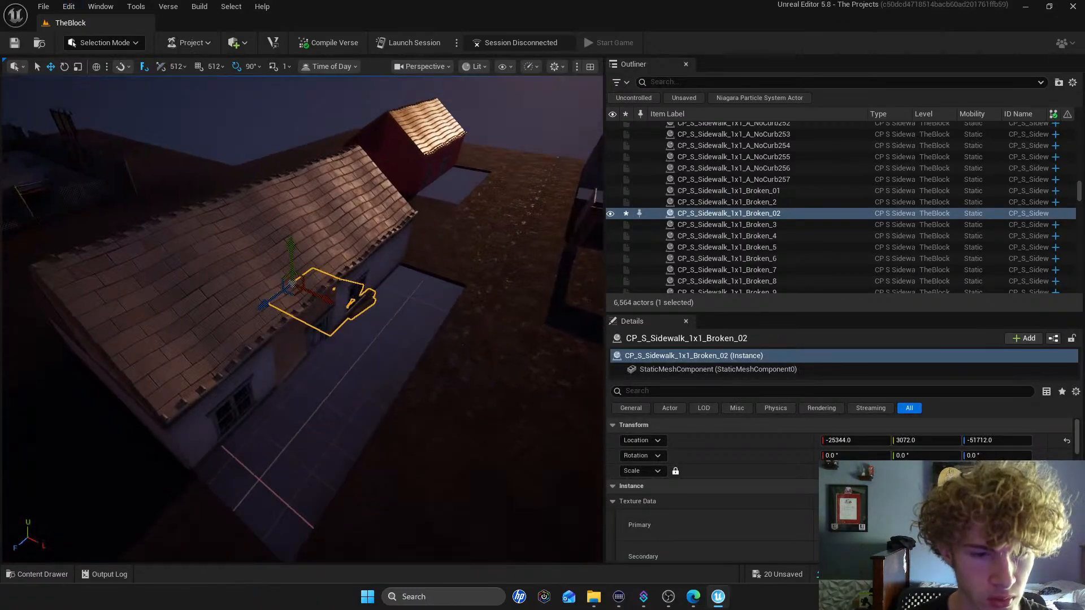
{"action": "left_click_drag", "start_coordinate": [300, 283], "coordinate": [220, 409]}
{"action": "left_click", "coordinate": [226, 102]}
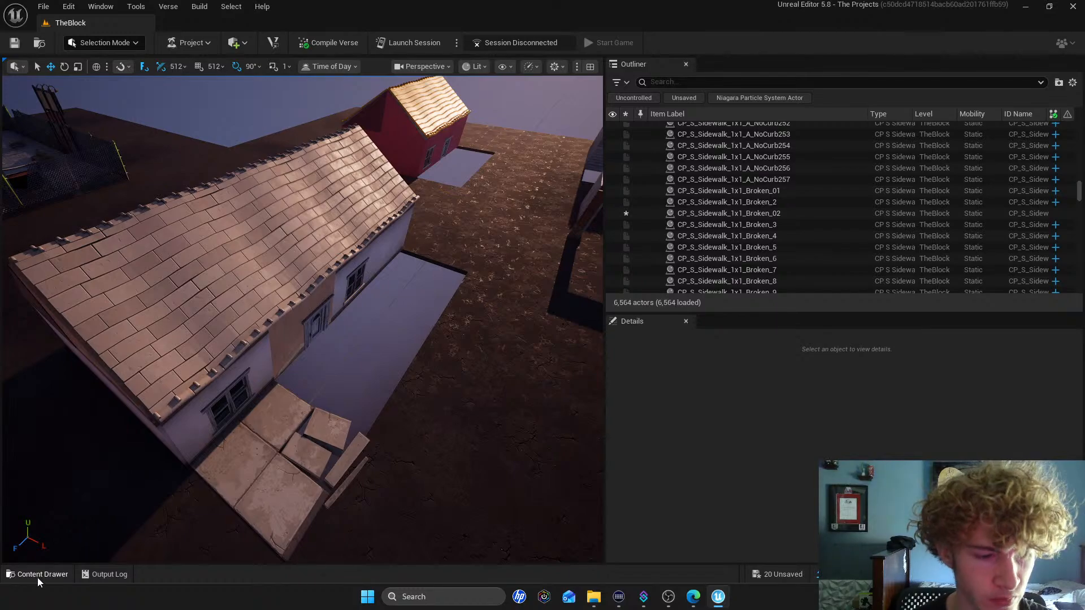
Place a Sidewalk 1x1 Broken 01 prop beside the white house's concrete yard and rotate it to lie flat
{"action": "left_click", "coordinate": [37, 575]}
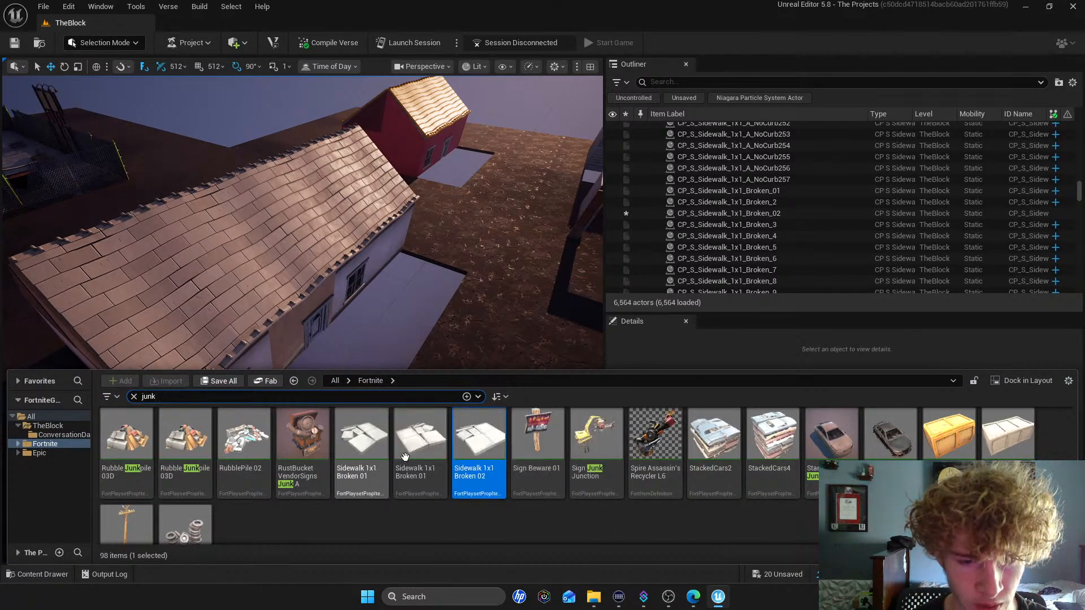
{"action": "left_click_drag", "start_coordinate": [380, 454], "coordinate": [395, 302]}
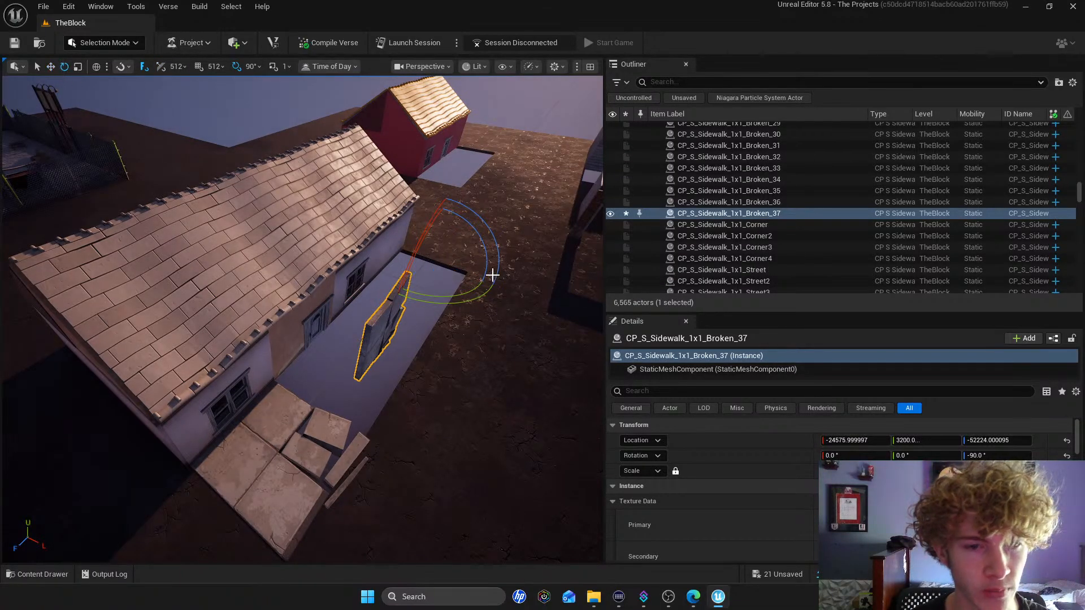
{"action": "left_click_drag", "start_coordinate": [487, 230], "coordinate": [481, 271]}
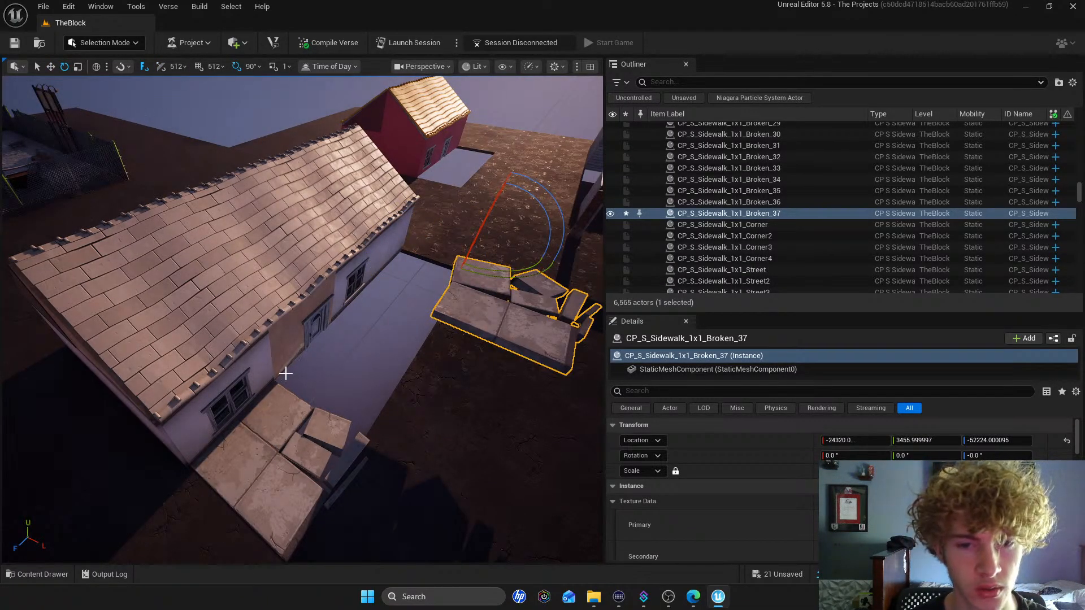
Place a TelephonePole 01 prop on the open ground near the Coliseum main gate and the square floor tile
{"action": "left_click", "coordinate": [36, 572]}
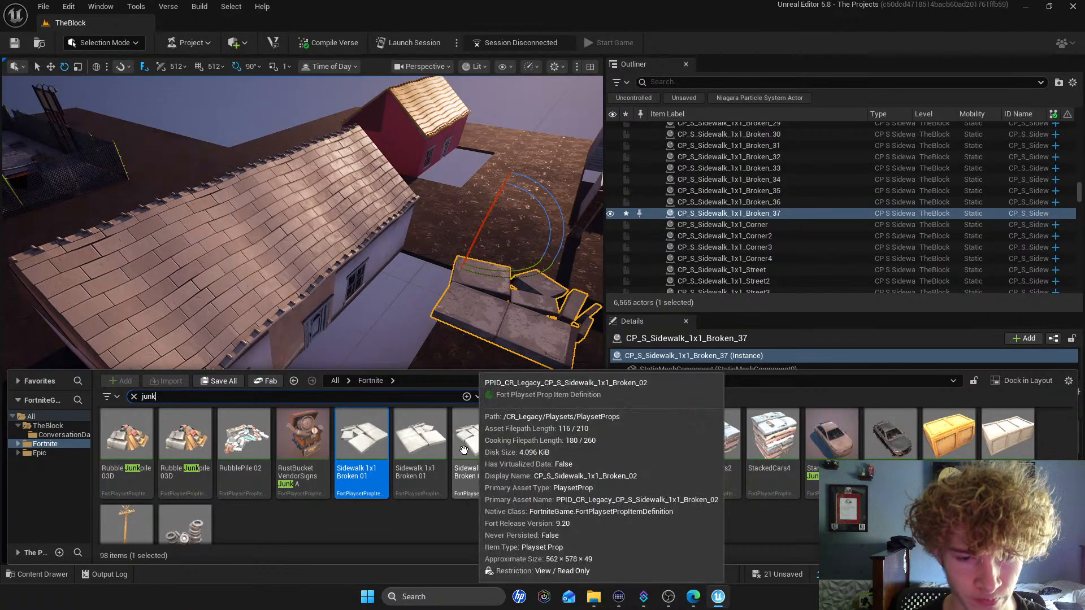
{"action": "right_click_drag", "start_coordinate": [388, 306], "coordinate": [574, 325]}
{"action": "key", "text": "w"}
{"action": "left_click", "coordinate": [62, 571]}
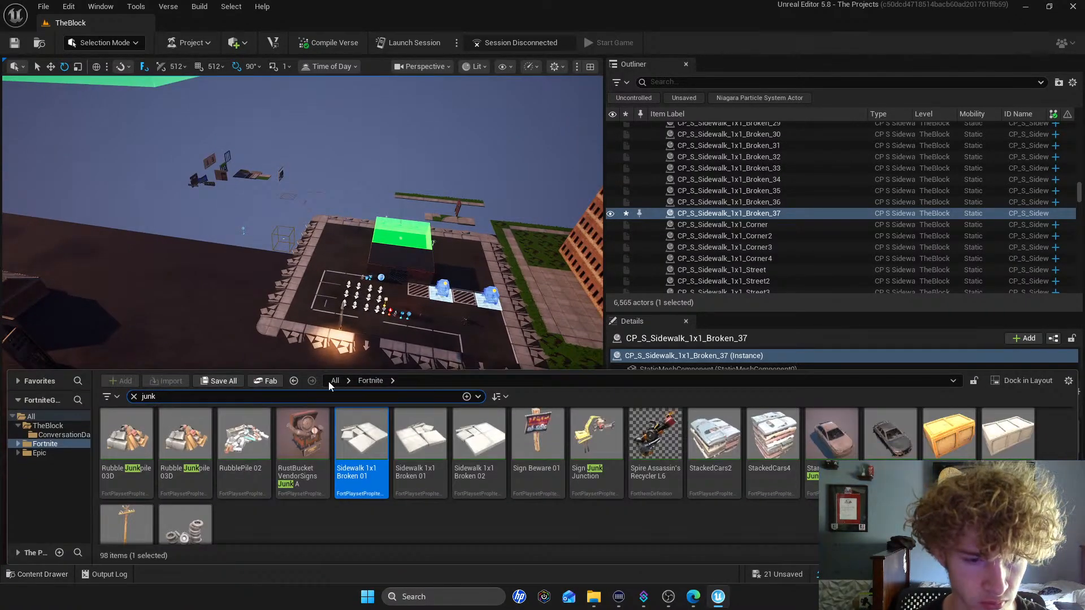
{"action": "scroll", "coordinate": [240, 469], "scroll_direction": "down", "scroll_amount": 2}
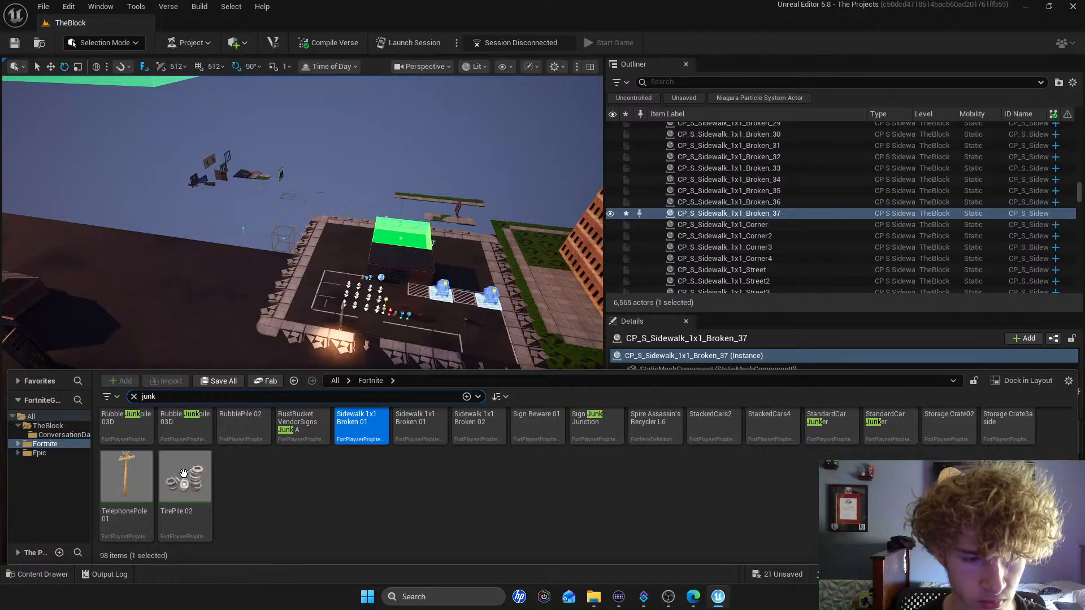
{"action": "left_click_drag", "start_coordinate": [142, 487], "coordinate": [34, 373]}
{"action": "mouse_move", "coordinate": [90, 356]}
{"action": "right_mouse_down"}
{"action": "mouse_move", "coordinate": [40, 353]}
{"action": "mouse_move", "coordinate": [90, 357]}
{"action": "right_mouse_up"}
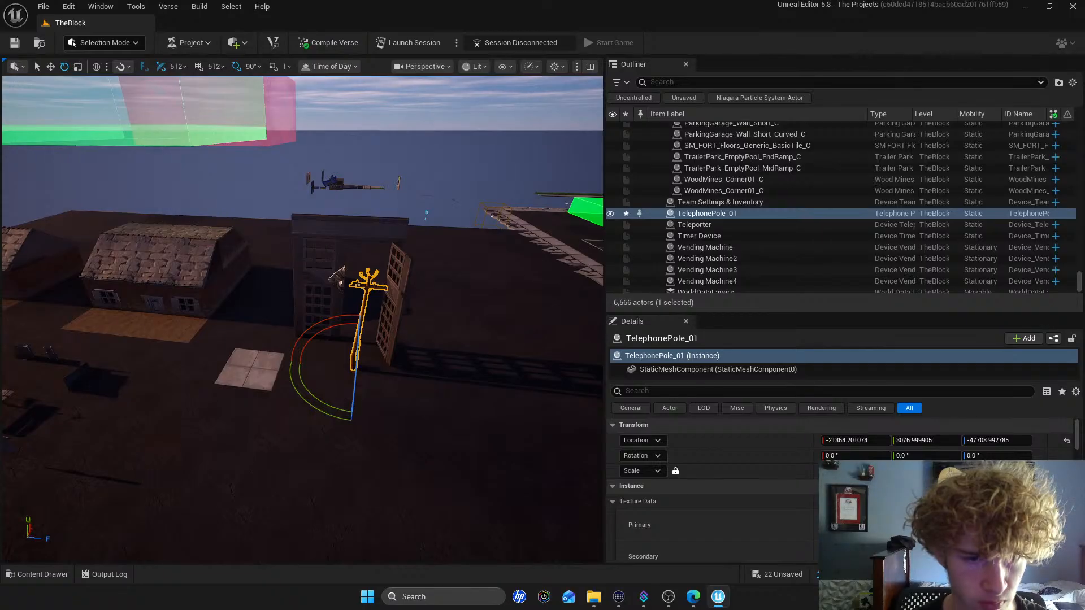
Move the Coliseum main gate prop away from the houses to the area beside the brick towers
{"action": "left_click", "coordinate": [362, 294]}
{"action": "right_click_drag", "start_coordinate": [378, 291], "coordinate": [417, 303]}
{"action": "key", "text": "s"}
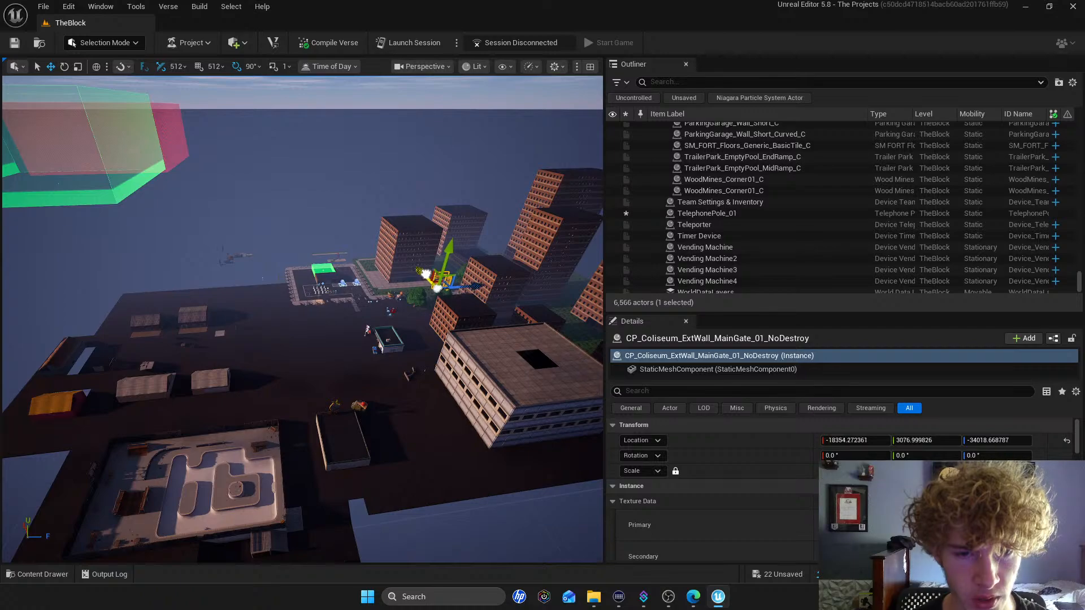
{"action": "left_click", "coordinate": [287, 187]}
Place a TirePile 02 prop on the ground beside the telephone pole
{"action": "right_click_drag", "start_coordinate": [286, 187], "coordinate": [190, 490]}
{"action": "key", "text": "w"}
{"action": "left_click", "coordinate": [48, 574]}
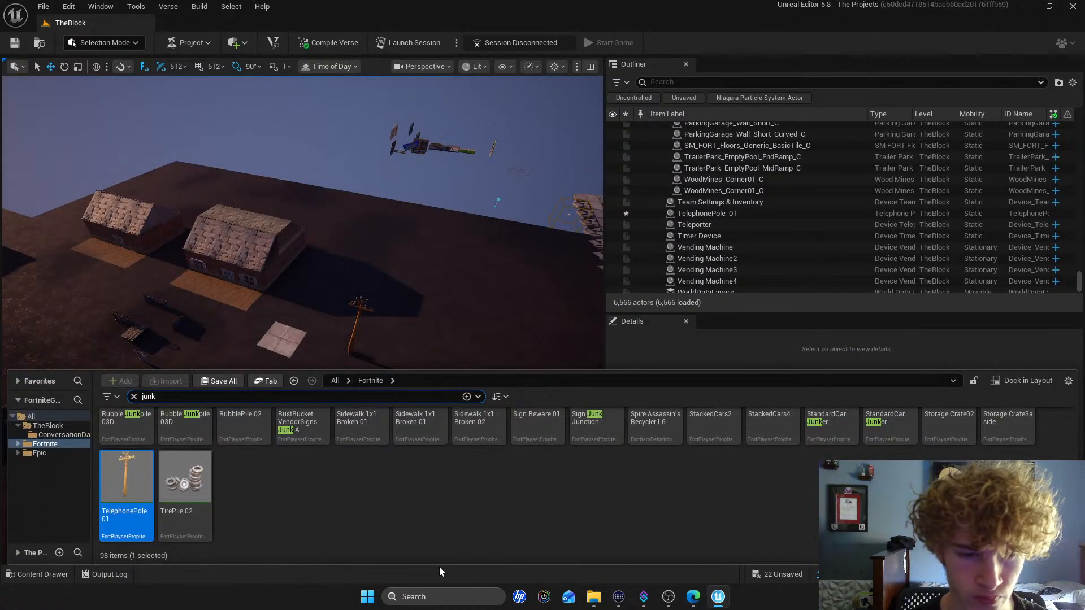
{"action": "scroll", "coordinate": [283, 521], "scroll_direction": "up", "scroll_amount": 1}
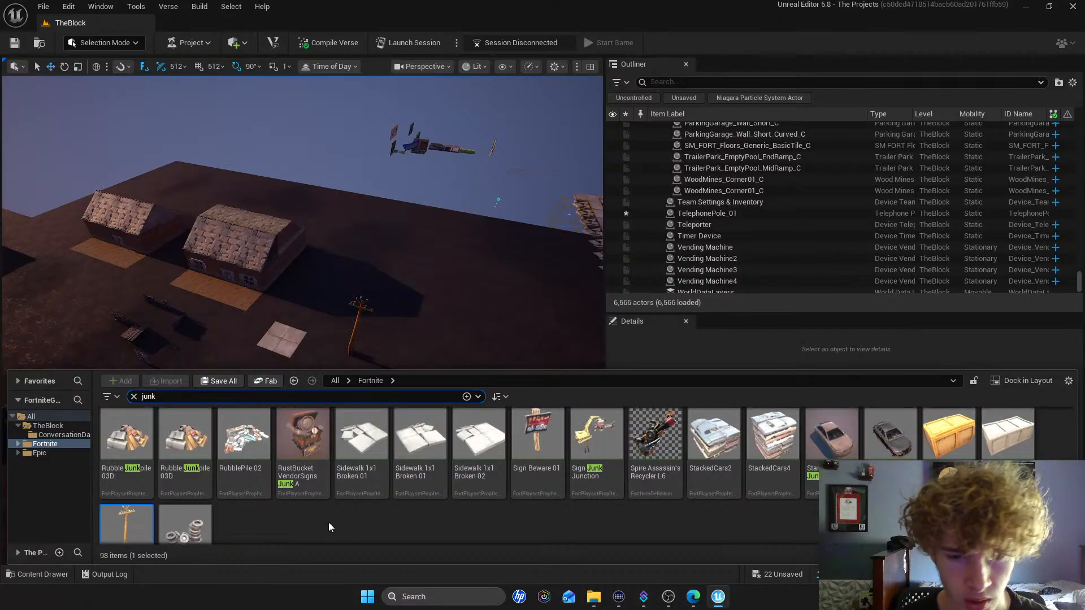
{"action": "left_click_drag", "start_coordinate": [185, 513], "coordinate": [324, 368]}
{"action": "left_click", "coordinate": [53, 577]}
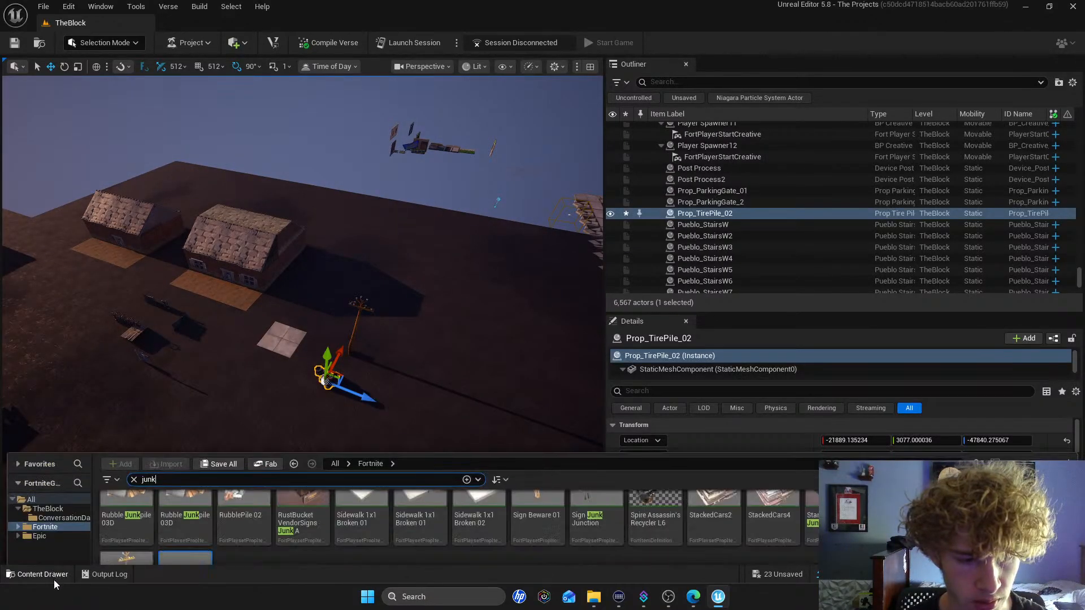
{"action": "scroll", "coordinate": [649, 515], "scroll_direction": "up", "scroll_amount": 1}
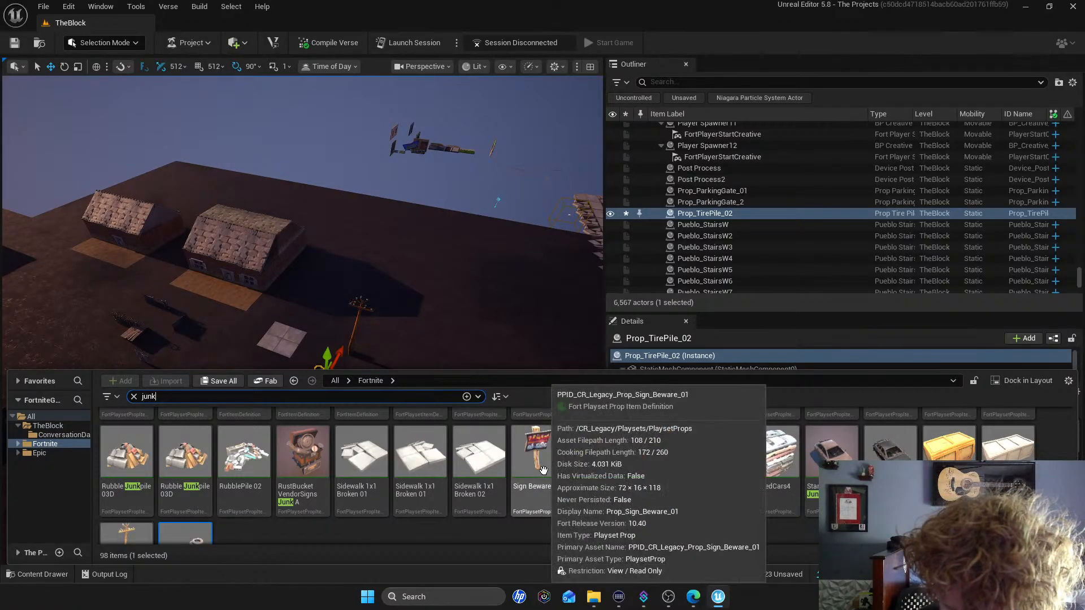
Place a Sign Beware 01 prop near the square floor tile and a RustBucket VendorSigns Junk A prop beside the tire pile
{"action": "left_click_drag", "start_coordinate": [537, 452], "coordinate": [230, 324]}
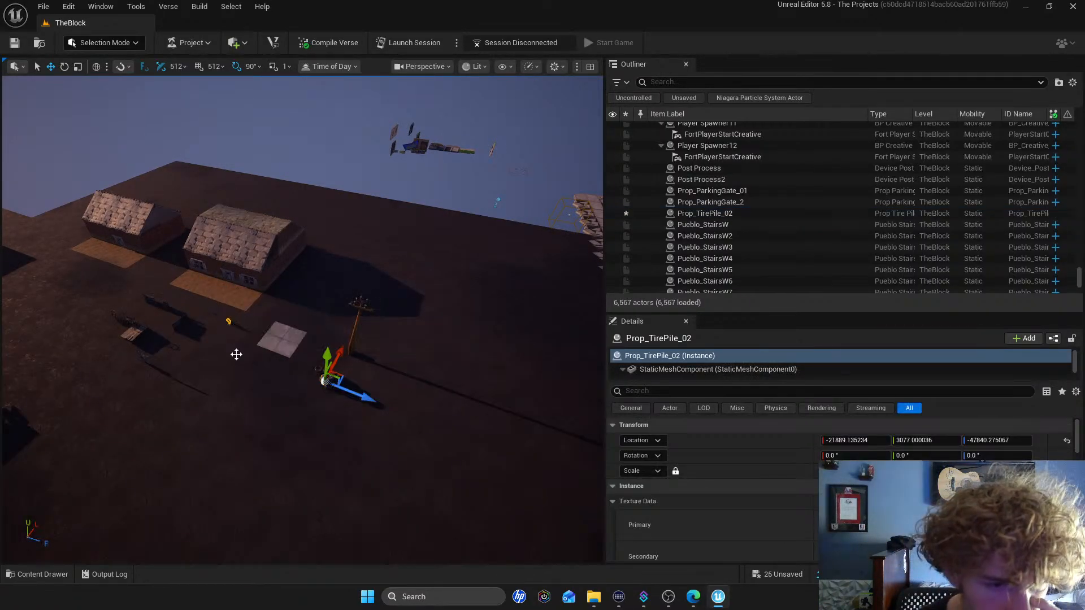
{"action": "left_click", "coordinate": [60, 574]}
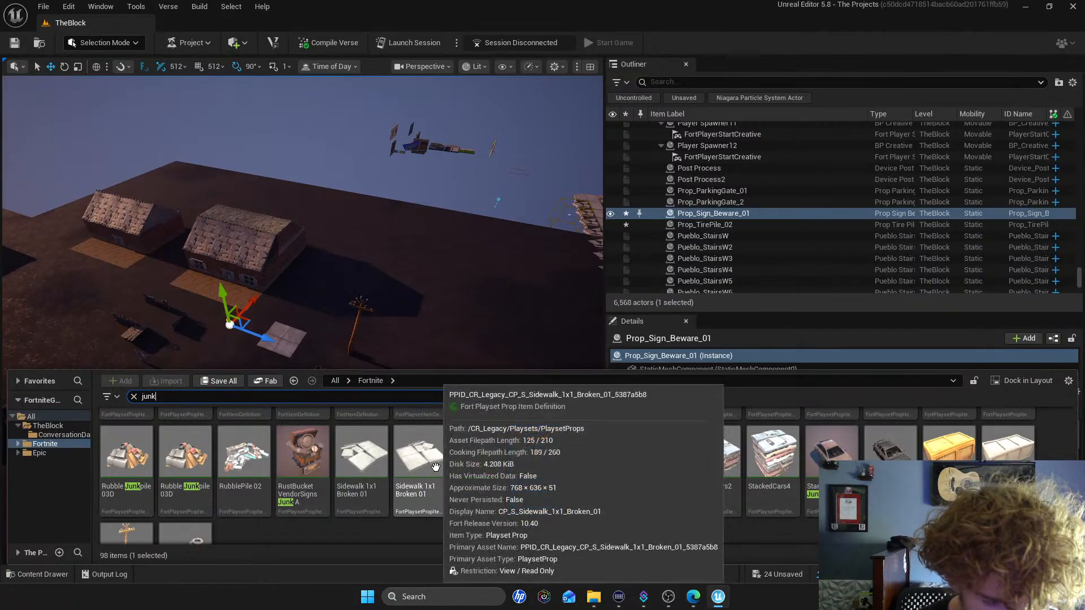
{"action": "left_click_drag", "start_coordinate": [302, 452], "coordinate": [304, 388]}
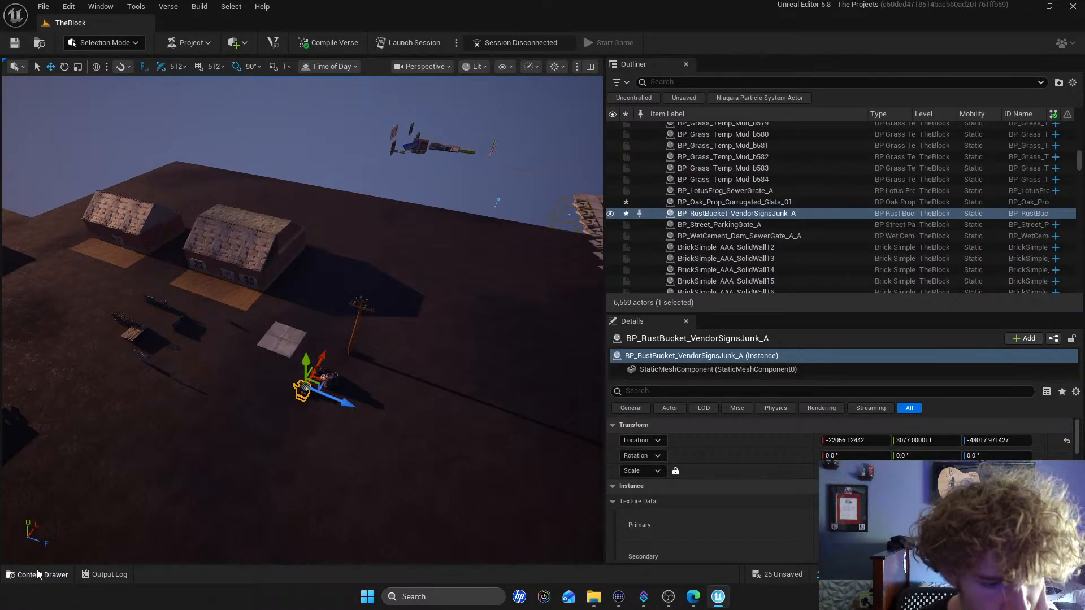
Find the Factory Wall Garage prop in the junk results and place it on the open ground beyond the tire pile
{"action": "left_click", "coordinate": [38, 574]}
{"action": "scroll", "coordinate": [774, 480], "scroll_direction": "up", "scroll_amount": 2}
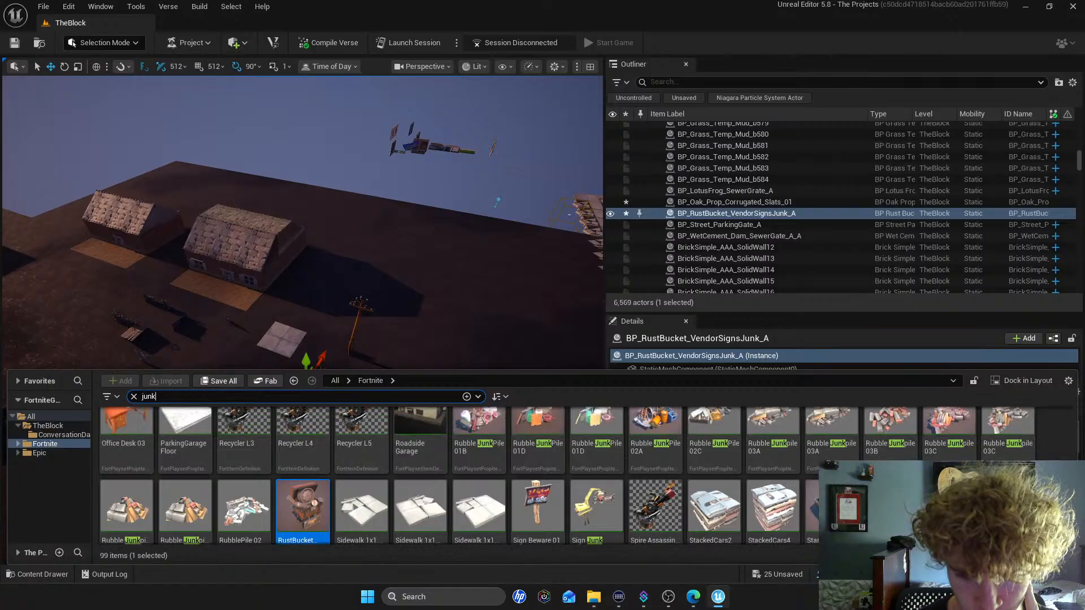
{"action": "scroll", "coordinate": [565, 480], "scroll_direction": "up", "scroll_amount": 1}
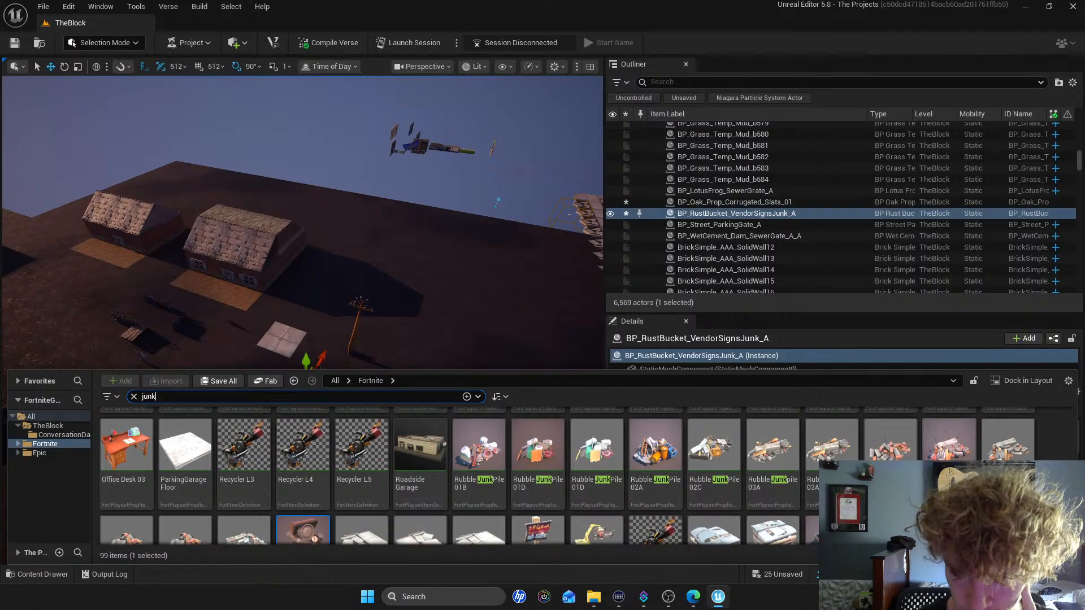
{"action": "scroll", "coordinate": [565, 478], "scroll_direction": "up", "scroll_amount": 1}
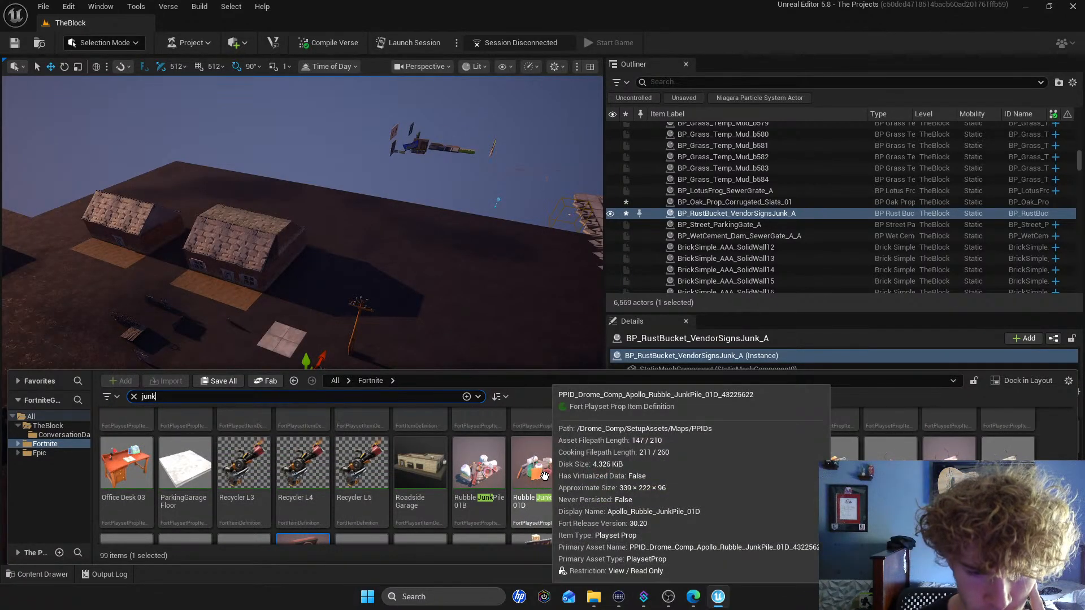
{"action": "scroll", "coordinate": [544, 477], "scroll_direction": "up", "scroll_amount": 1}
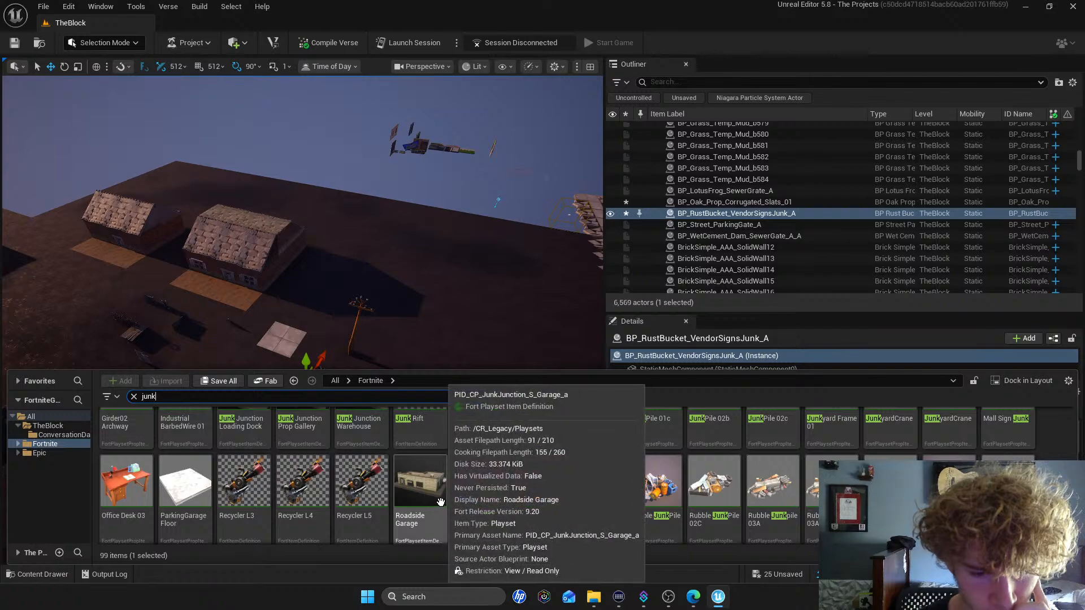
{"action": "scroll", "coordinate": [452, 501], "scroll_direction": "up", "scroll_amount": 3}
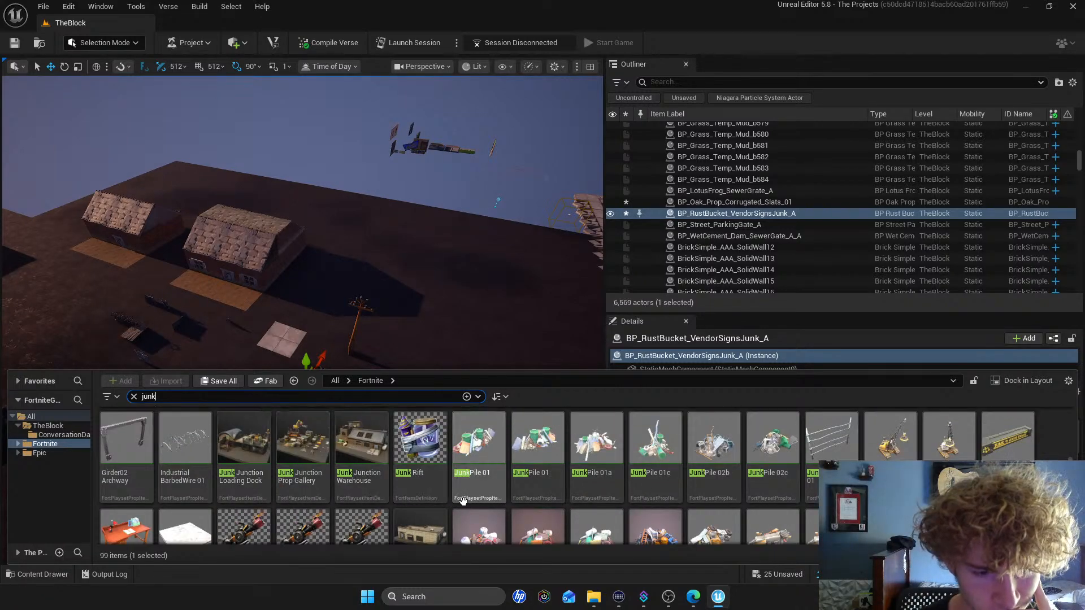
{"action": "scroll", "coordinate": [537, 498], "scroll_direction": "up", "scroll_amount": 2}
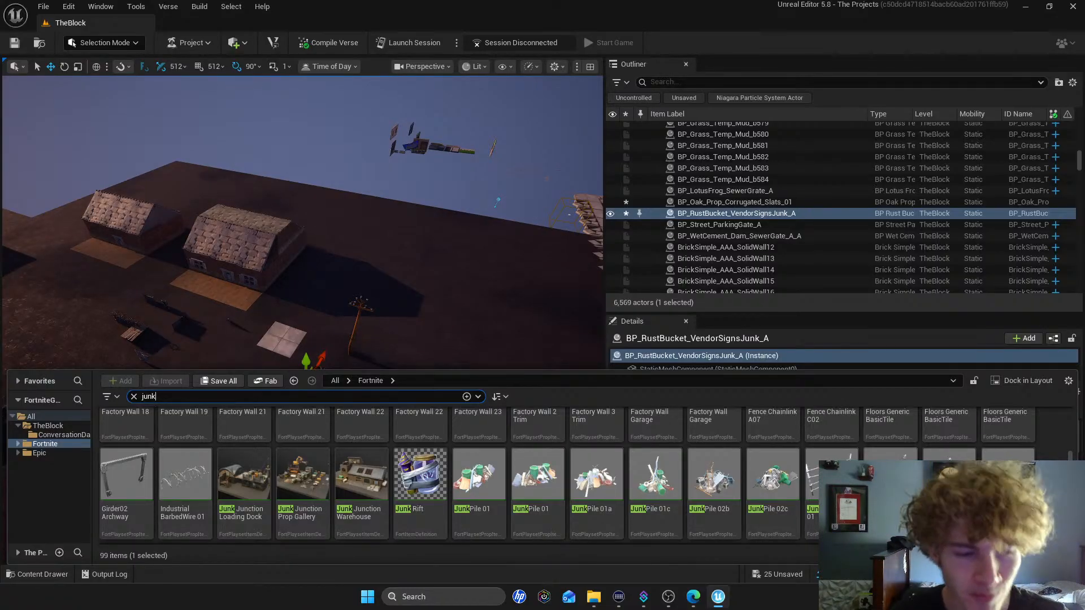
{"action": "scroll", "coordinate": [649, 525], "scroll_direction": "up", "scroll_amount": 2}
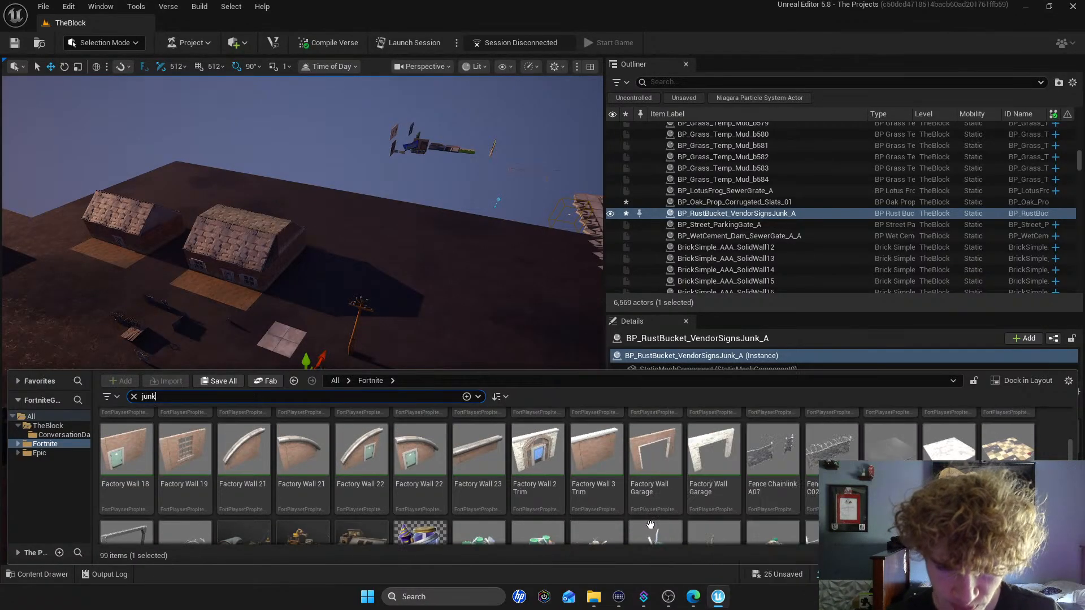
{"action": "scroll", "coordinate": [650, 524], "scroll_direction": "up", "scroll_amount": 1}
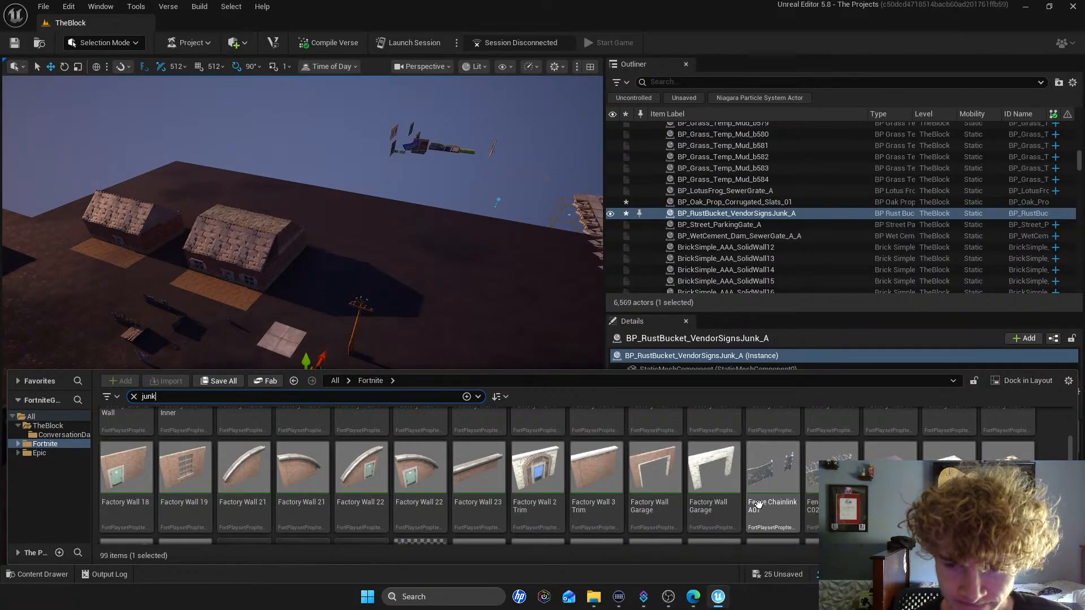
{"action": "left_click_drag", "start_coordinate": [713, 470], "coordinate": [440, 376]}
Place a Factory Wall 4 prop beside the factory garage wall on the open ground
{"action": "left_click", "coordinate": [54, 579]}
{"action": "scroll", "coordinate": [459, 475], "scroll_direction": "up", "scroll_amount": 6}
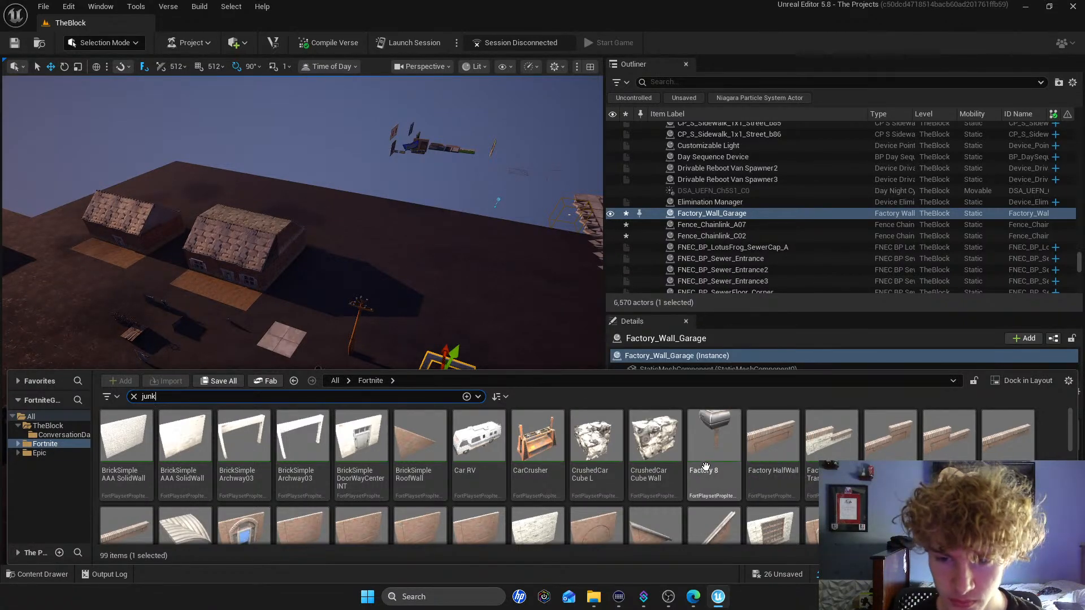
{"action": "left_click_drag", "start_coordinate": [830, 444], "coordinate": [495, 380]}
Duplicate the existing DustMite garage door and set the copy on the open ground near the factory garage wall
{"action": "right_click_drag", "start_coordinate": [510, 327], "coordinate": [140, 311]}
{"action": "left_click", "coordinate": [339, 331]}
{"action": "right_click_drag", "start_coordinate": [339, 331], "coordinate": [249, 347]}
{"action": "left_click_drag", "start_coordinate": [367, 333], "coordinate": [211, 189], "text": "alt"}
{"action": "right_click_drag", "start_coordinate": [248, 200], "coordinate": [175, 200]}
{"action": "left_click_drag", "start_coordinate": [295, 196], "coordinate": [272, 197]}
{"action": "right_click_drag", "start_coordinate": [402, 232], "coordinate": [334, 189]}
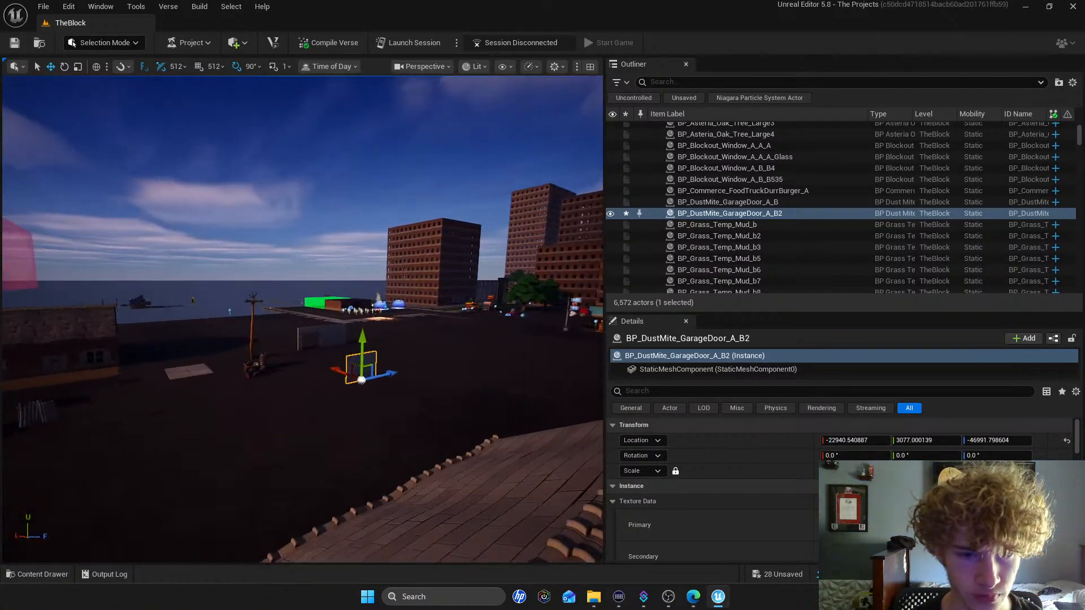
Try to copy the factory wall's BrickWall_001 primary texture into the duplicated garage door's Primary texture slot
{"action": "key", "text": "f"}
{"action": "scroll", "coordinate": [842, 491], "scroll_direction": "down", "scroll_amount": 1}
{"action": "scroll", "coordinate": [712, 492], "scroll_direction": "down", "scroll_amount": 2}
{"action": "mouse_move", "coordinate": [427, 349]}
{"action": "right_mouse_down"}
{"action": "mouse_move", "coordinate": [390, 339]}
{"action": "mouse_move", "coordinate": [423, 344]}
{"action": "right_mouse_up"}
{"action": "key", "text": "s"}
{"action": "left_click", "coordinate": [409, 274]}
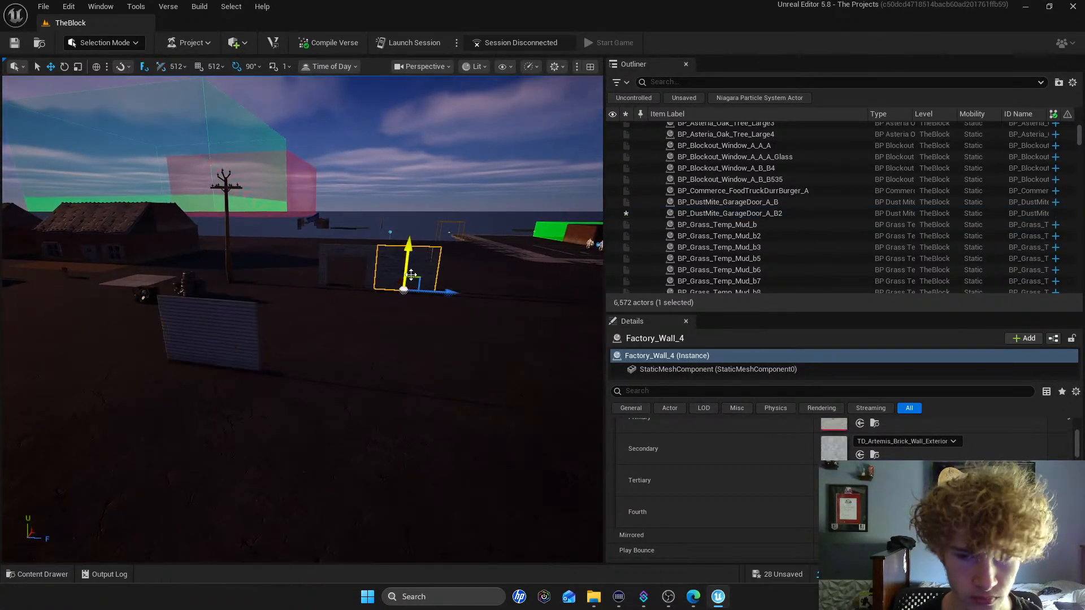
{"action": "scroll", "coordinate": [877, 459], "scroll_direction": "up", "scroll_amount": 1}
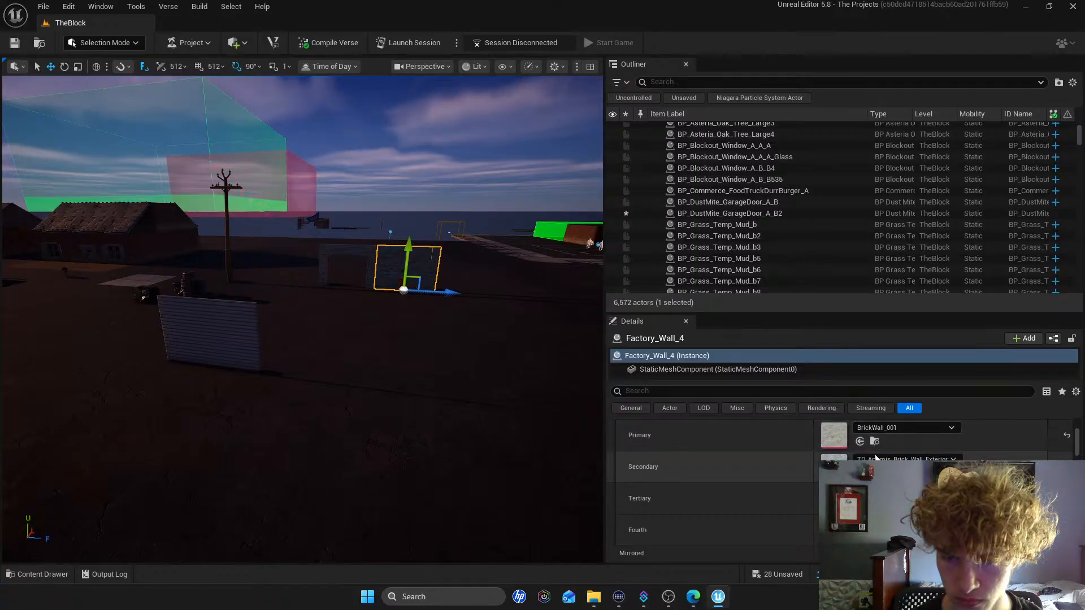
{"action": "left_click", "coordinate": [885, 428]}
{"action": "left_click", "coordinate": [721, 262]}
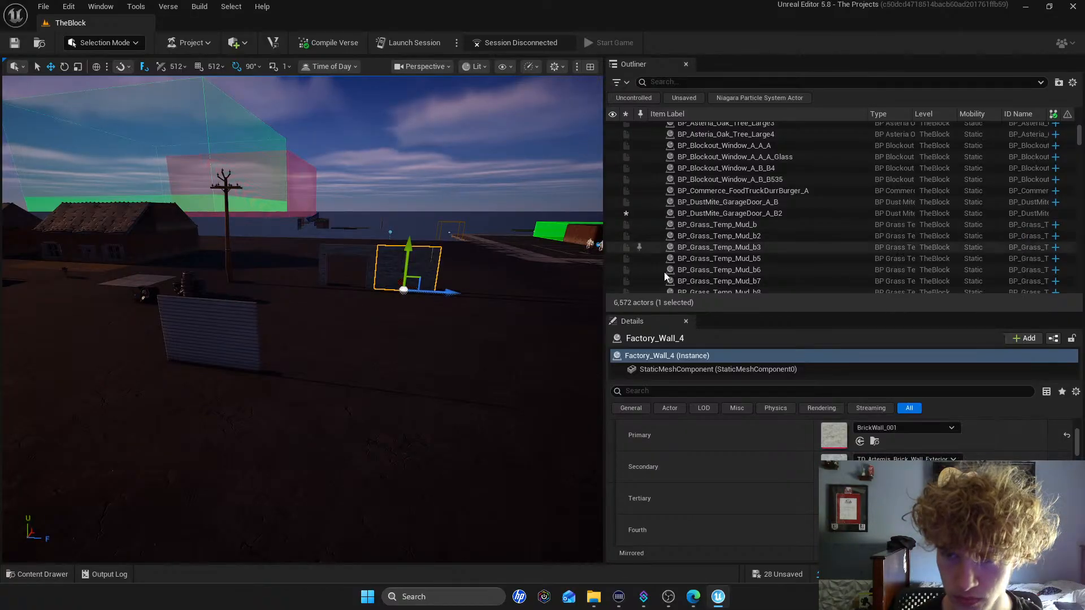
{"action": "left_click", "coordinate": [729, 213]}
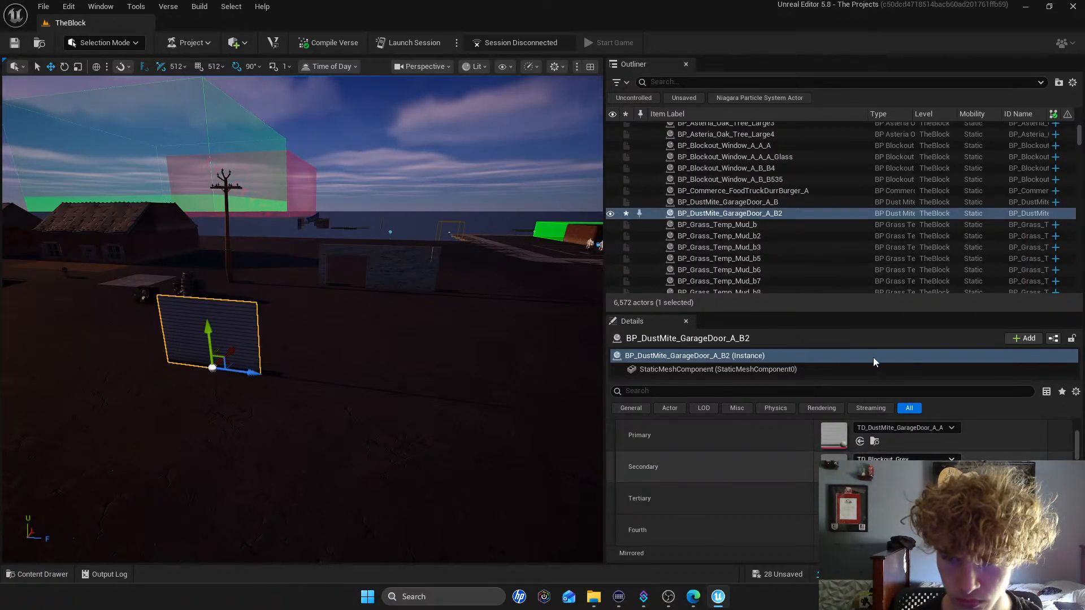
{"action": "left_click", "coordinate": [893, 427]}
{"action": "left_click", "coordinate": [899, 250]}
Inspect the garage door up close and undo its primary texture change
{"action": "right_click_drag", "start_coordinate": [428, 318], "coordinate": [197, 305]}
{"action": "key", "text": "w"}
{"action": "right_click_drag", "start_coordinate": [382, 324], "coordinate": [369, 348]}
{"action": "left_click", "coordinate": [74, 8]}
{"action": "left_click", "coordinate": [103, 39]}
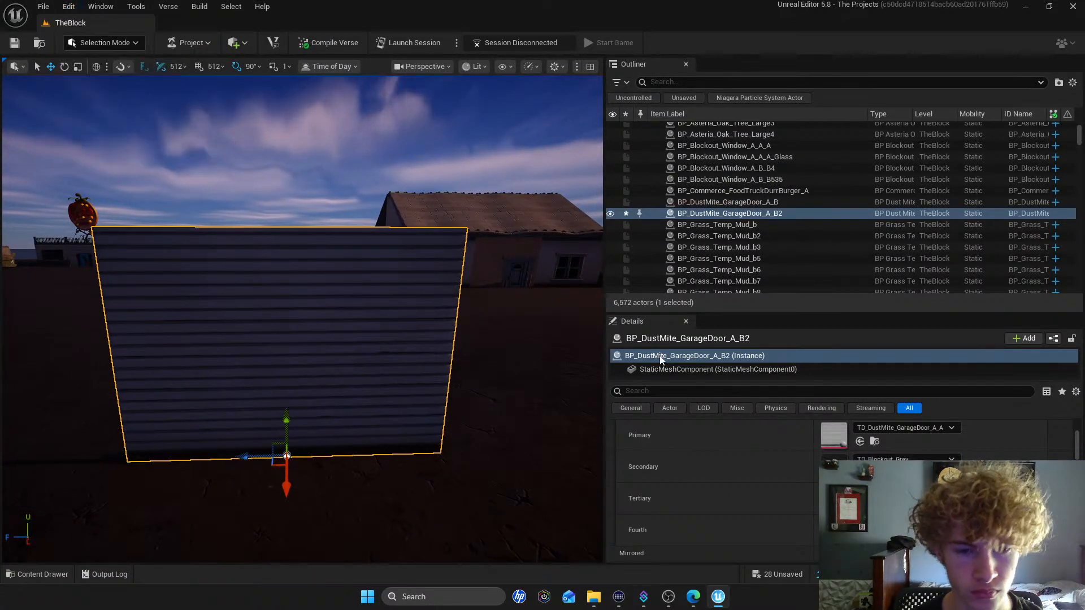
Try to paste the copied brick texture into the garage door's Tertiary and Fourth texture slots
{"action": "left_click", "coordinate": [898, 491]}
{"action": "left_click", "coordinate": [890, 279]}
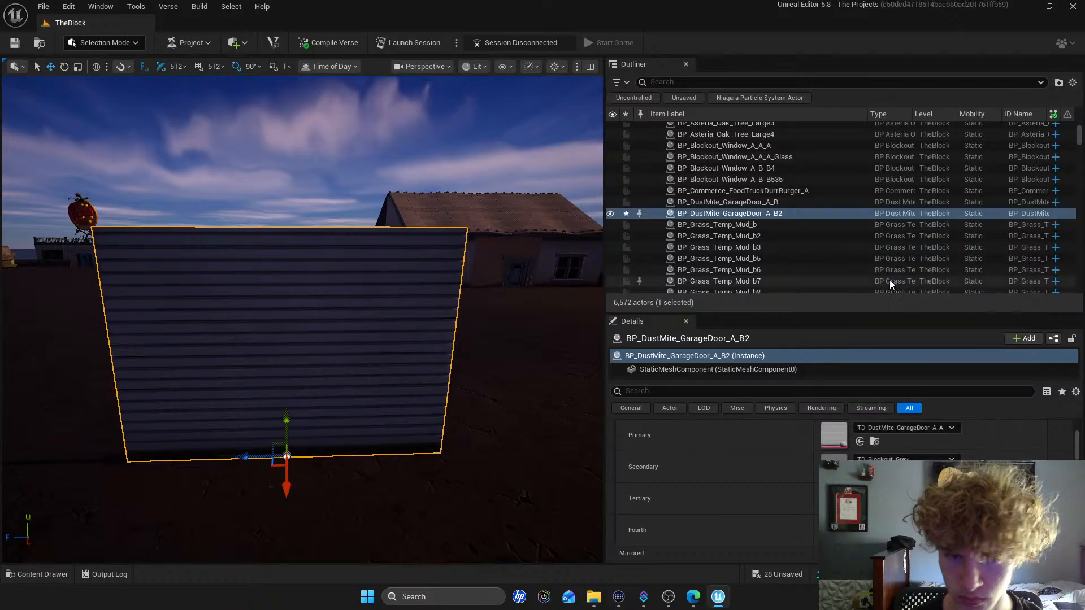
{"action": "right_click_drag", "start_coordinate": [431, 368], "coordinate": [376, 358]}
{"action": "key", "text": "s"}
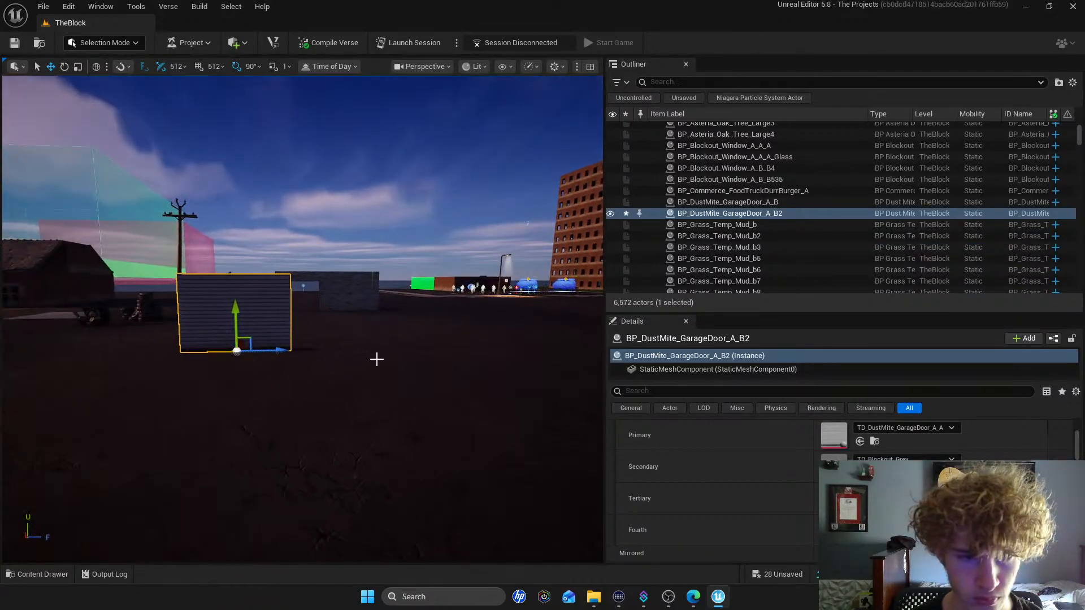
{"action": "left_click", "coordinate": [904, 523]}
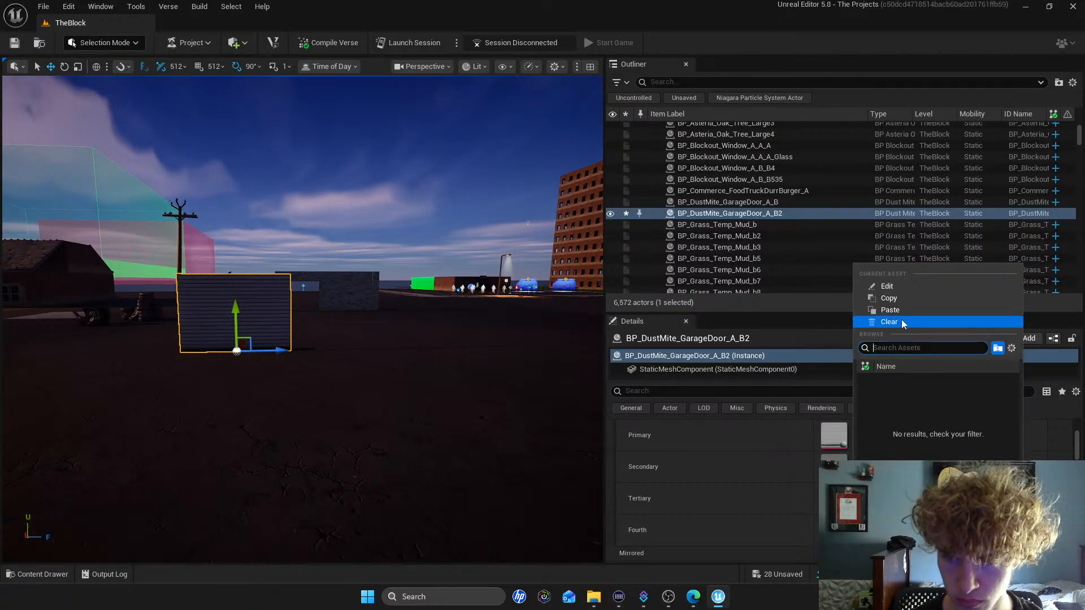
{"action": "left_click", "coordinate": [897, 311]}
{"action": "key", "text": "f"}
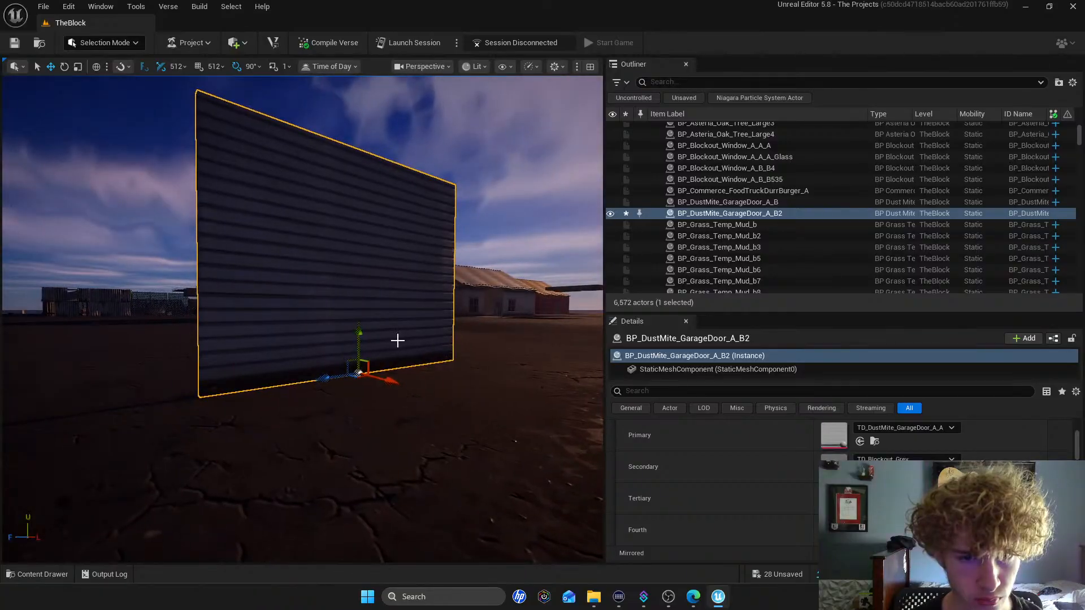
Undo the last two texture changes on the garage door
{"action": "left_click", "coordinate": [70, 8]}
{"action": "left_click", "coordinate": [82, 37]}
{"action": "left_click", "coordinate": [71, 8]}
{"action": "left_click", "coordinate": [86, 39]}
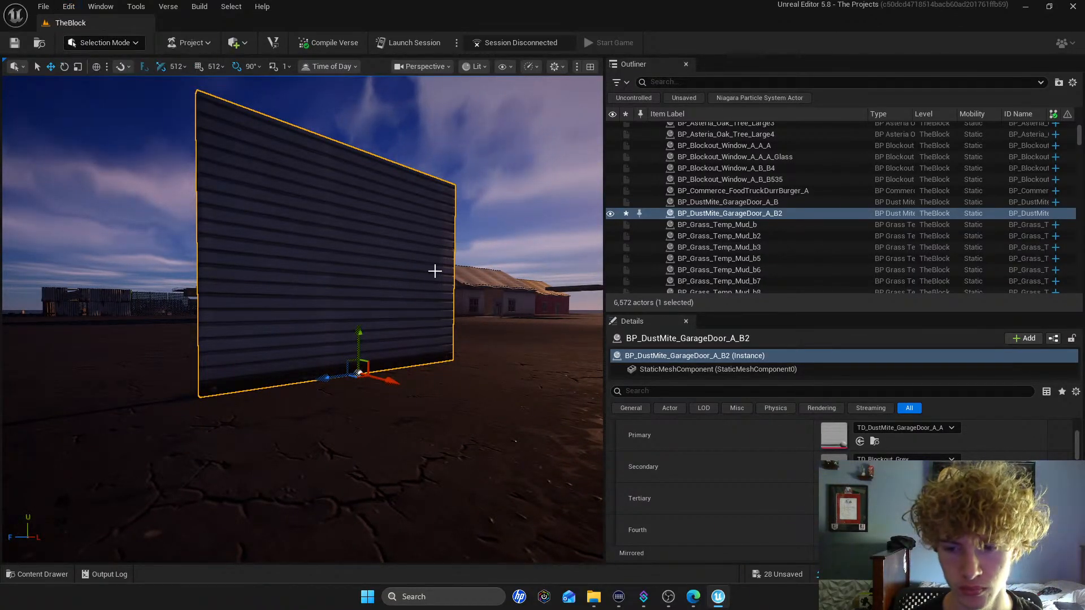
Move the Sidewalk 1x1 Broken 02 piece off the white house's concrete yard, raise it to 3456, and align it beside the other broken piece
{"action": "key", "text": "s"}
{"action": "right_click_drag", "start_coordinate": [456, 176], "coordinate": [456, 240]}
{"action": "left_click", "coordinate": [470, 116]}
{"action": "right_click_drag", "start_coordinate": [470, 116], "coordinate": [550, 103]}
{"action": "key", "text": "w"}
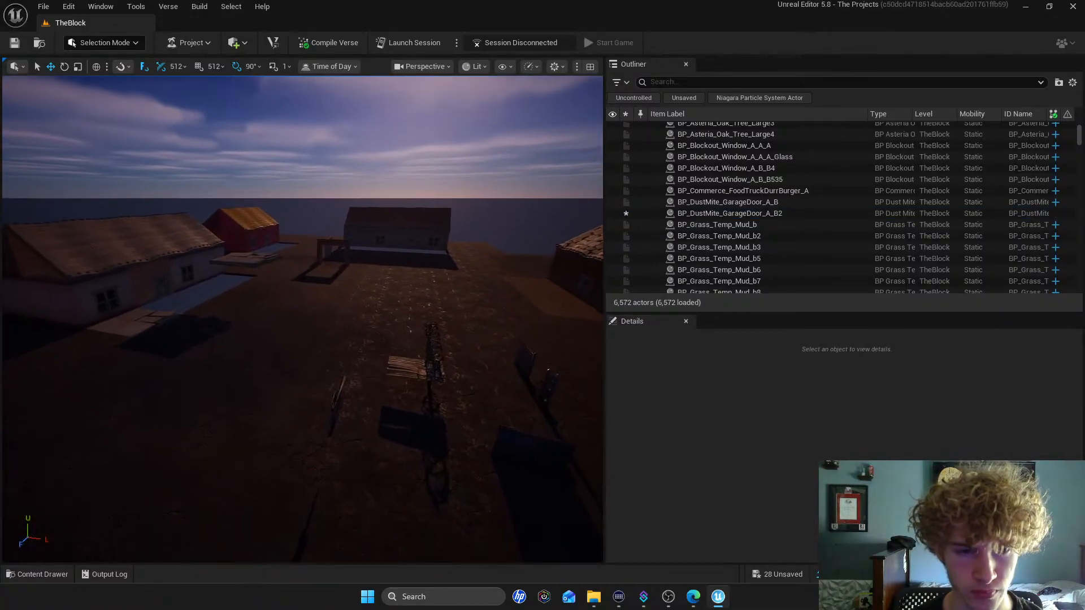
{"action": "key", "text": "s"}
{"action": "right_click_drag", "start_coordinate": [262, 238], "coordinate": [252, 294]}
{"action": "key", "text": "w"}
{"action": "left_click", "coordinate": [250, 296]}
{"action": "left_click_drag", "start_coordinate": [261, 292], "coordinate": [345, 307]}
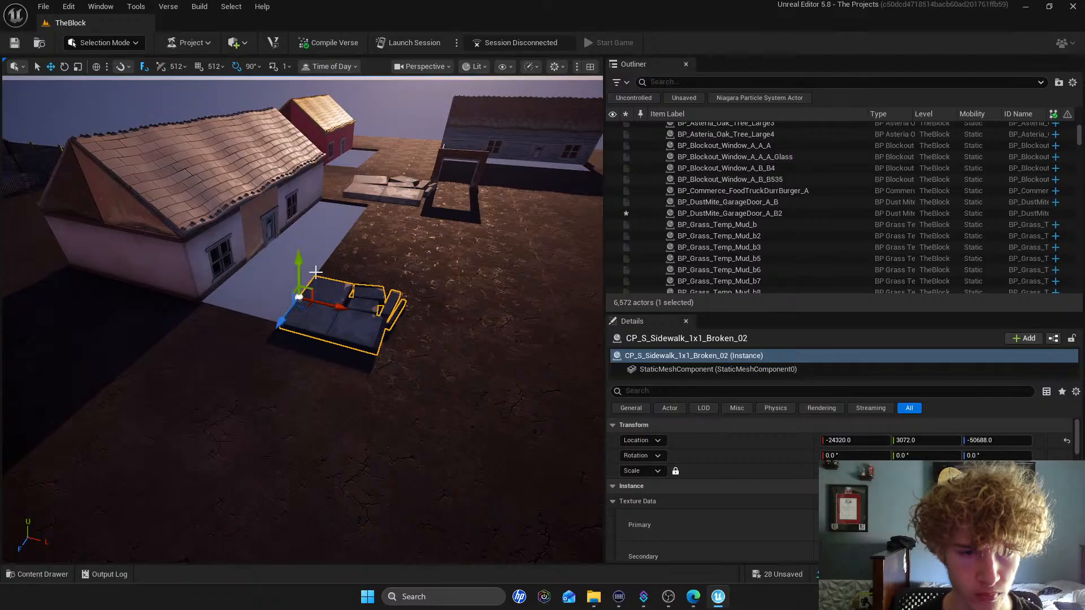
{"action": "left_click_drag", "start_coordinate": [298, 262], "coordinate": [300, 199]}
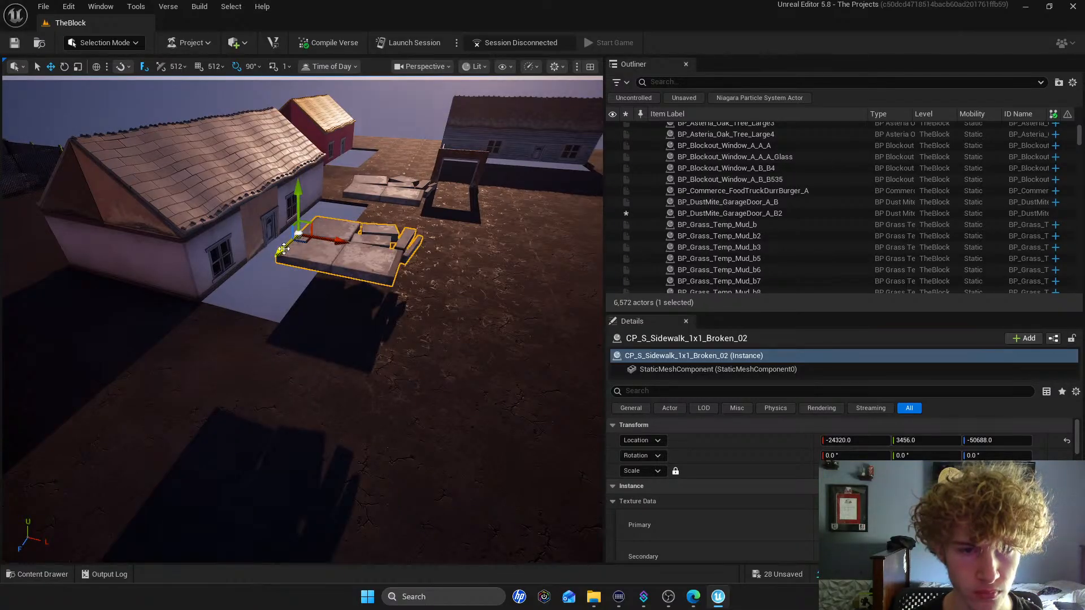
{"action": "left_click_drag", "start_coordinate": [284, 249], "coordinate": [316, 222]}
Rotate the other broken sidewalk piece to -90° and move it away from its neighbour at the white house's yard
{"action": "left_click", "coordinate": [399, 185], "text": "shift"}
{"action": "right_click_drag", "start_coordinate": [399, 184], "coordinate": [432, 144]}
{"action": "left_click", "coordinate": [462, 255]}
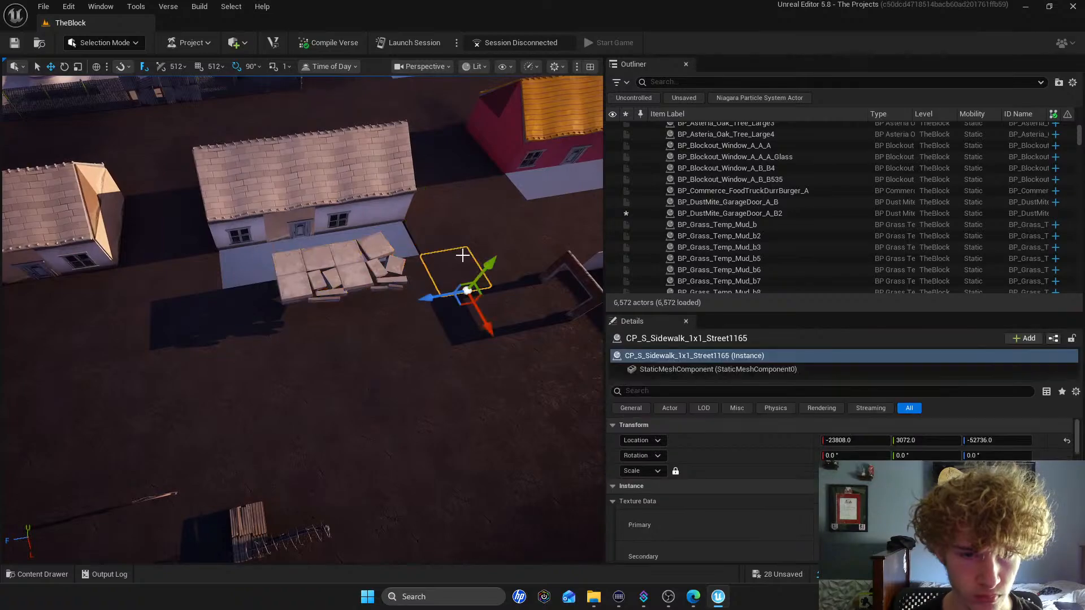
{"action": "scroll", "coordinate": [462, 256], "scroll_direction": "up", "scroll_amount": 5}
{"action": "left_click", "coordinate": [396, 148]}
{"action": "scroll", "coordinate": [383, 135], "scroll_direction": "down", "scroll_amount": 6}
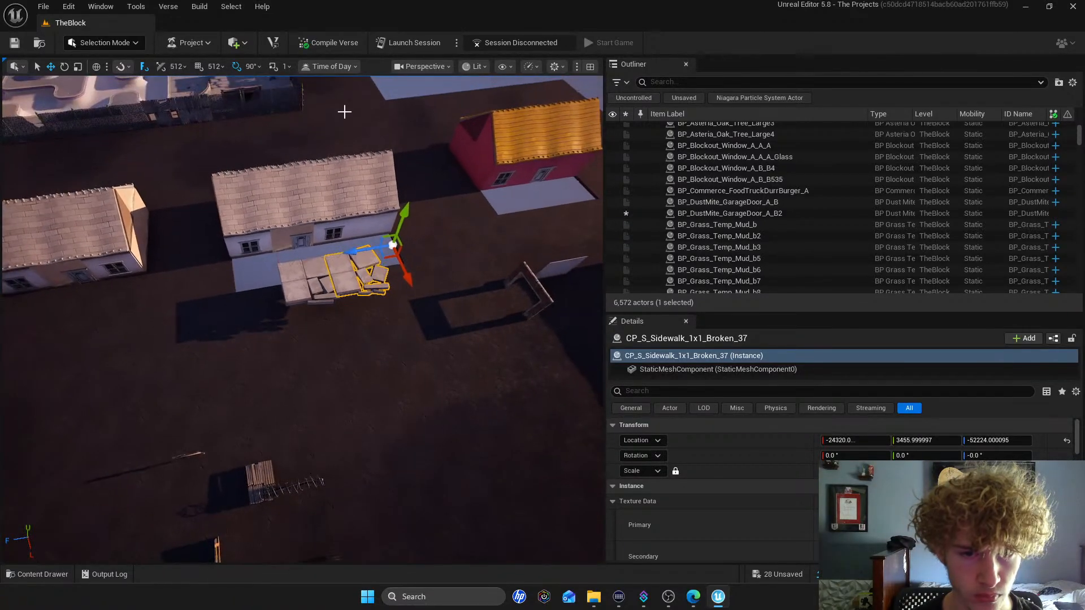
{"action": "key", "text": "e"}
{"action": "left_click_drag", "start_coordinate": [384, 294], "coordinate": [305, 178]}
{"action": "left_click_drag", "start_coordinate": [369, 260], "coordinate": [438, 299]}
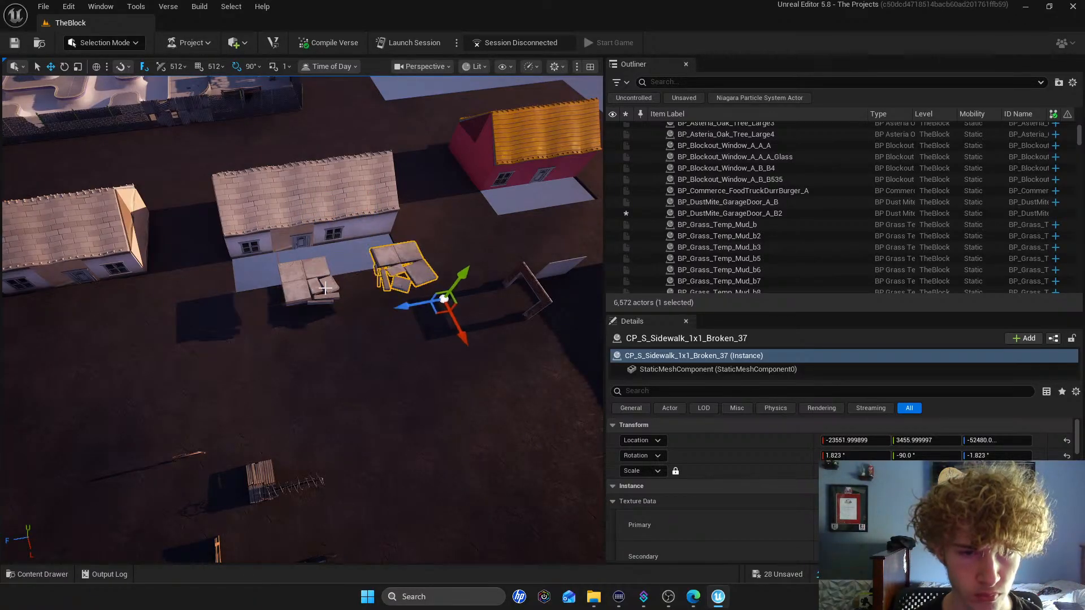
Move both broken sidewalk pieces together away from the white house to the open ground beside the wooden slats
{"action": "left_click", "coordinate": [312, 280], "text": "ctrl"}
{"action": "left_click_drag", "start_coordinate": [303, 279], "coordinate": [372, 432]}
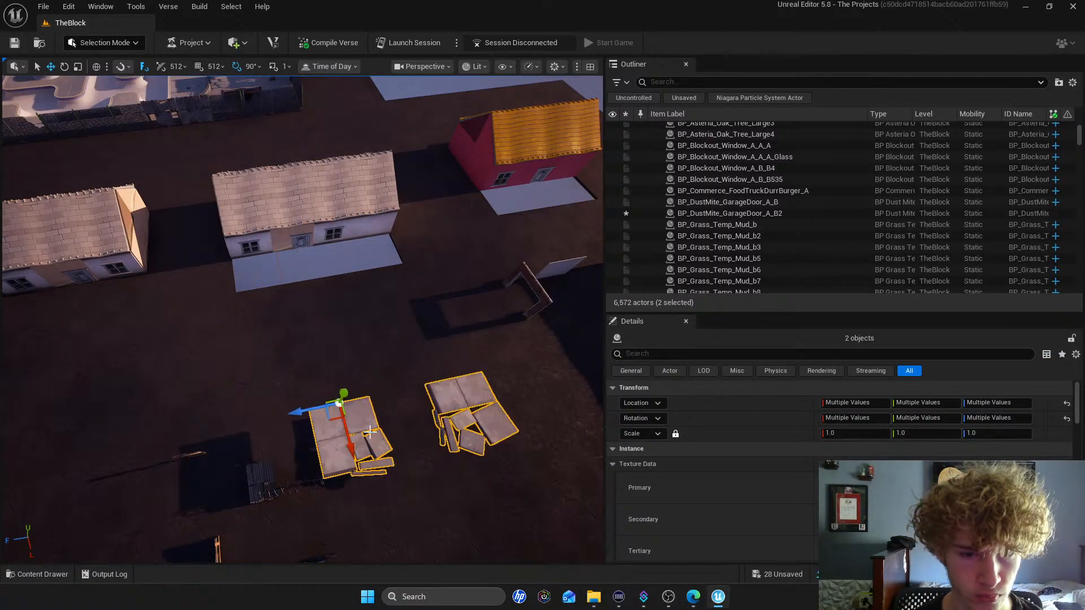
{"action": "left_click_drag", "start_coordinate": [299, 410], "coordinate": [363, 396]}
Duplicate the opposite house's three dirt tiles over the white house's front yard and add a fourth copy to complete the strip
{"action": "right_click_drag", "start_coordinate": [363, 397], "coordinate": [554, 372]}
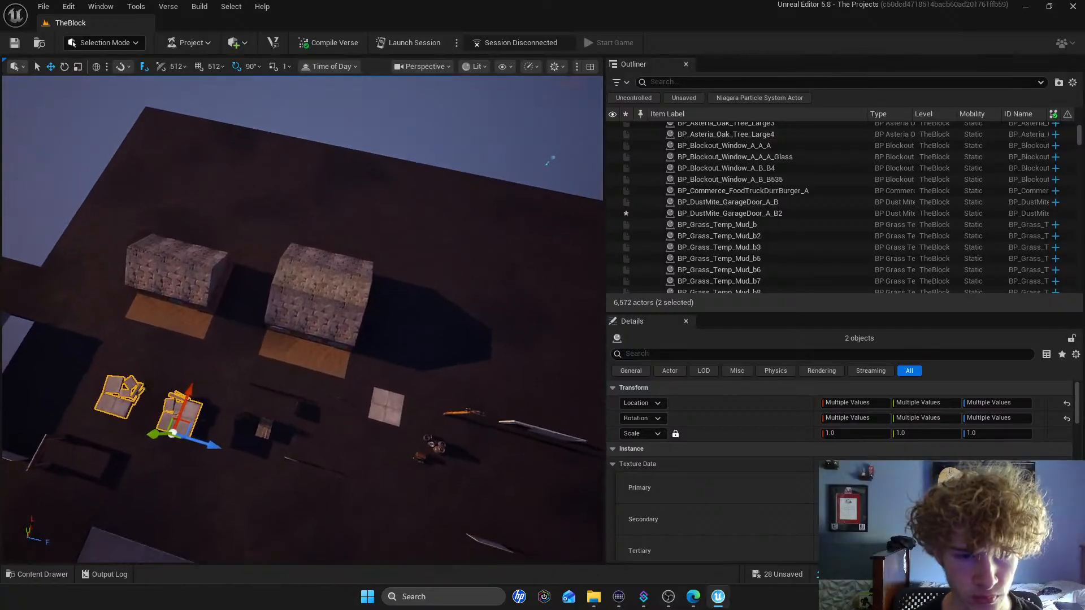
{"action": "left_click", "coordinate": [325, 356]}
{"action": "left_click", "coordinate": [307, 351], "text": "ctrl"}
{"action": "left_click", "coordinate": [276, 344], "text": "ctrl"}
{"action": "right_click_drag", "start_coordinate": [277, 344], "coordinate": [184, 379]}
{"action": "left_click_drag", "start_coordinate": [438, 314], "coordinate": [206, 286], "text": "alt"}
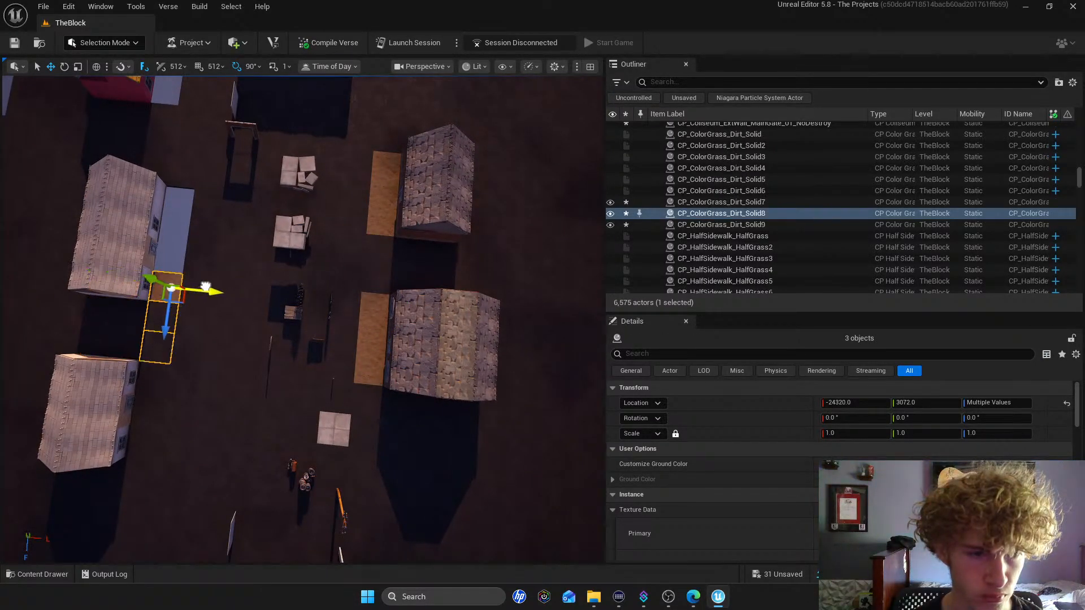
{"action": "left_click_drag", "start_coordinate": [176, 327], "coordinate": [185, 244]}
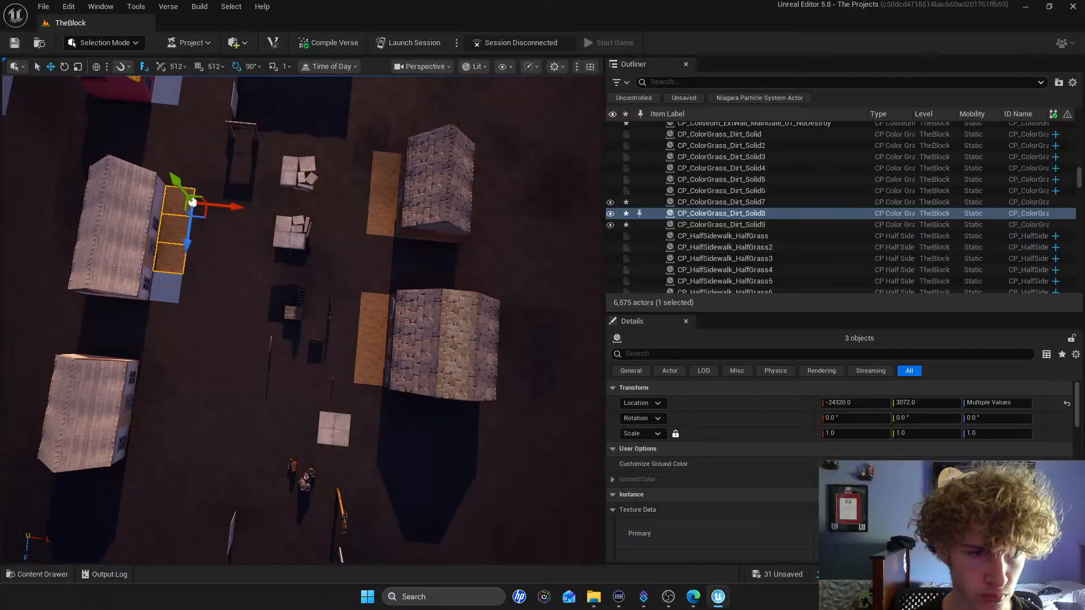
{"action": "left_click", "coordinate": [166, 259]}
{"action": "left_click_drag", "start_coordinate": [180, 286], "coordinate": [178, 314], "text": "alt"}
Duplicate three dirt tiles from the white house's yard onto the yellow-roofed house's yard, and copy them again across to the blue house
{"action": "right_click_drag", "start_coordinate": [206, 266], "coordinate": [207, 261]}
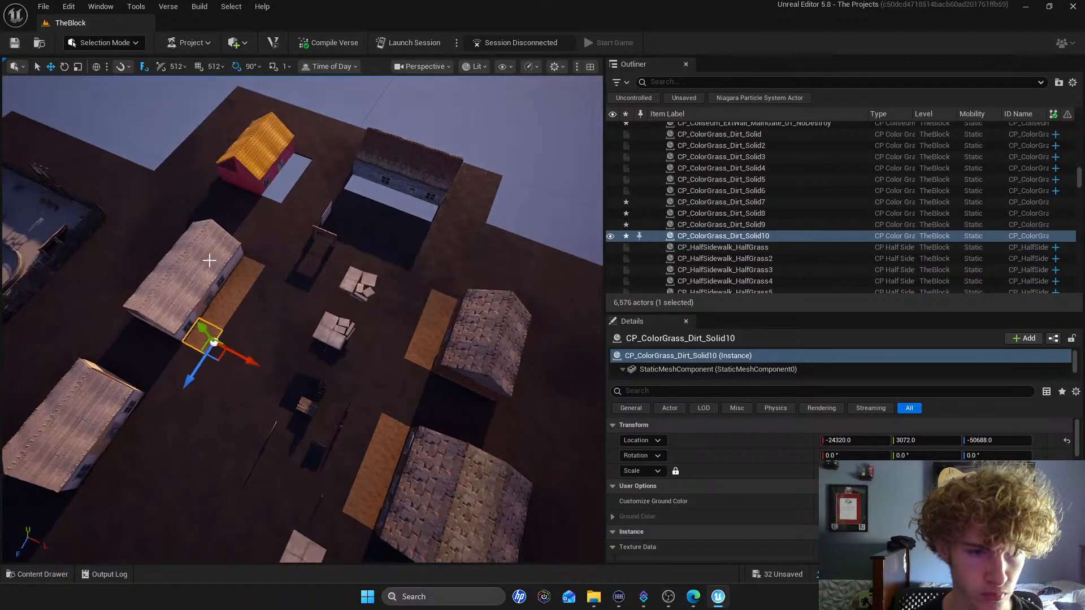
{"action": "left_click", "coordinate": [246, 281], "text": "ctrl"}
{"action": "left_click", "coordinate": [234, 295], "text": "ctrl"}
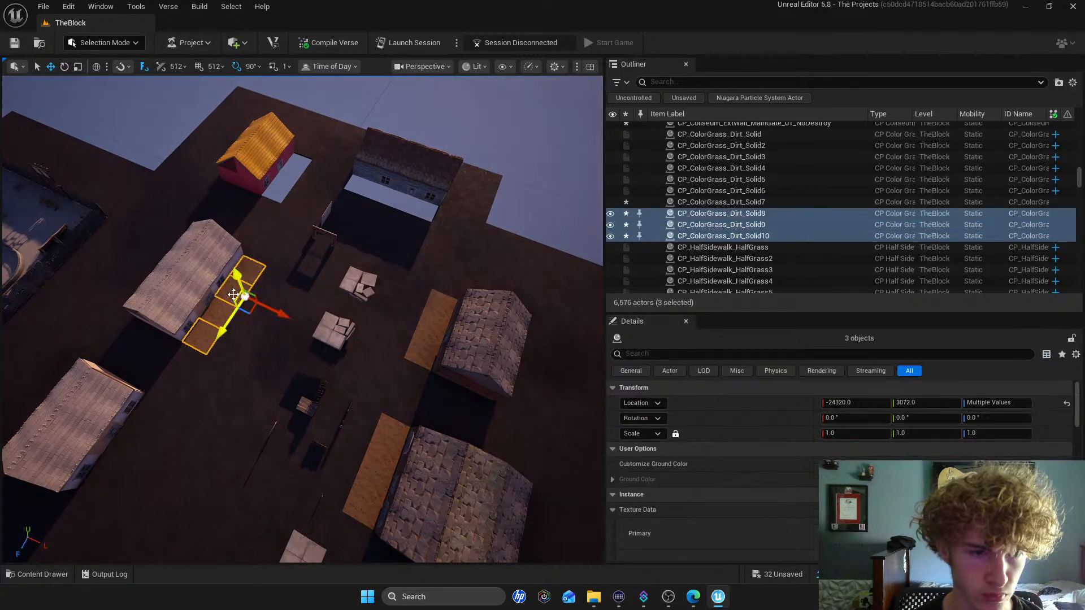
{"action": "left_click", "coordinate": [209, 322]}
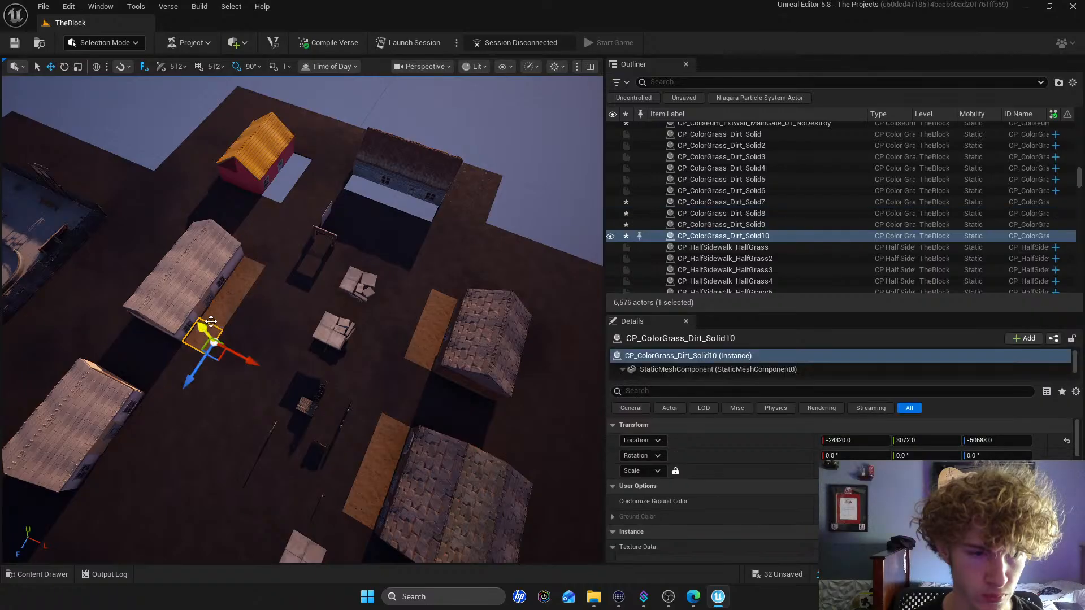
{"action": "left_click", "coordinate": [243, 282]}
{"action": "left_click", "coordinate": [231, 296], "text": "ctrl"}
{"action": "left_click", "coordinate": [223, 308], "text": "ctrl"}
{"action": "left_click_drag", "start_coordinate": [214, 341], "coordinate": [271, 217], "text": "alt"}
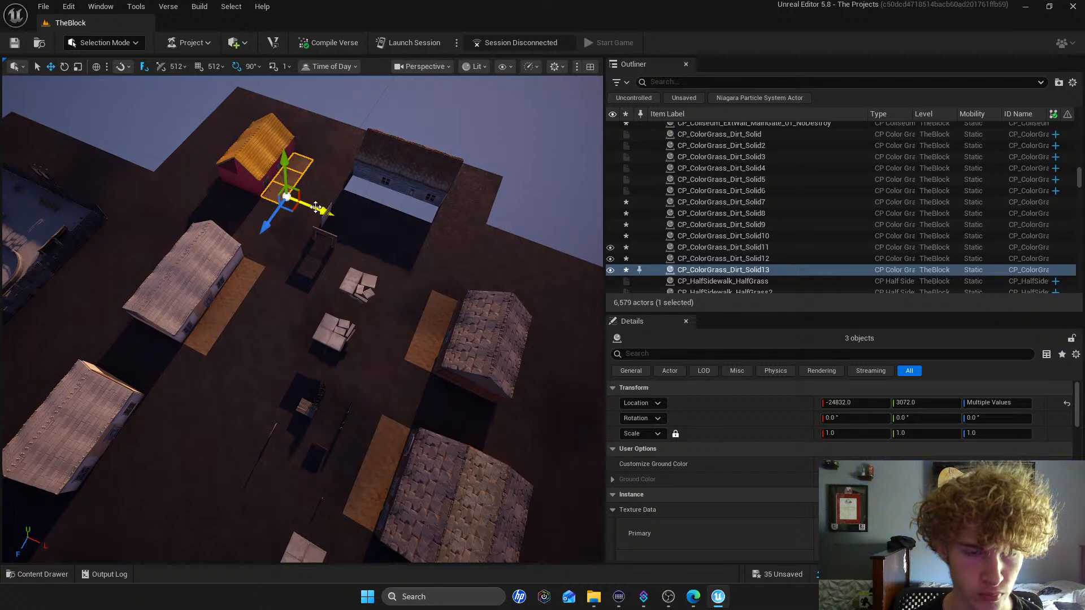
{"action": "left_click_drag", "start_coordinate": [316, 207], "coordinate": [455, 244], "text": "alt"}
Clear two sidewalk tiles overlapping the new dirt and shift two dirt tiles against the blue house at X -22272 and -23296, Z -55296
{"action": "left_click", "coordinate": [411, 225]}
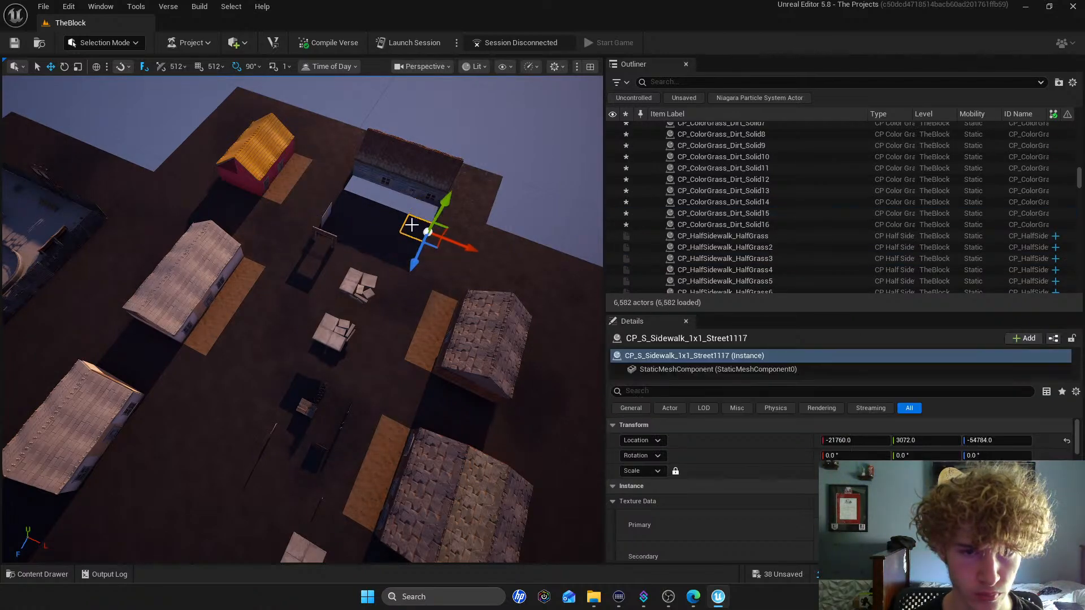
{"action": "left_click", "coordinate": [408, 244]}
{"action": "right_click_drag", "start_coordinate": [442, 262], "coordinate": [537, 226]}
{"action": "key", "text": "w"}
{"action": "left_click", "coordinate": [298, 327], "text": "ctrl"}
{"action": "left_click_drag", "start_coordinate": [347, 308], "coordinate": [359, 226]}
{"action": "left_click", "coordinate": [294, 330]}
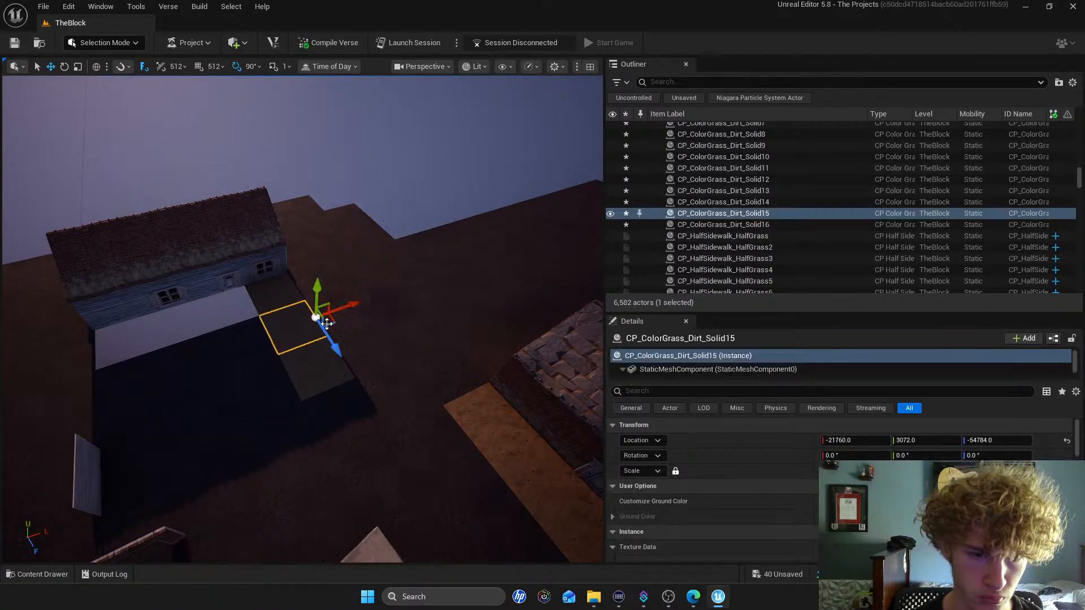
{"action": "left_click_drag", "start_coordinate": [317, 339], "coordinate": [271, 339]}
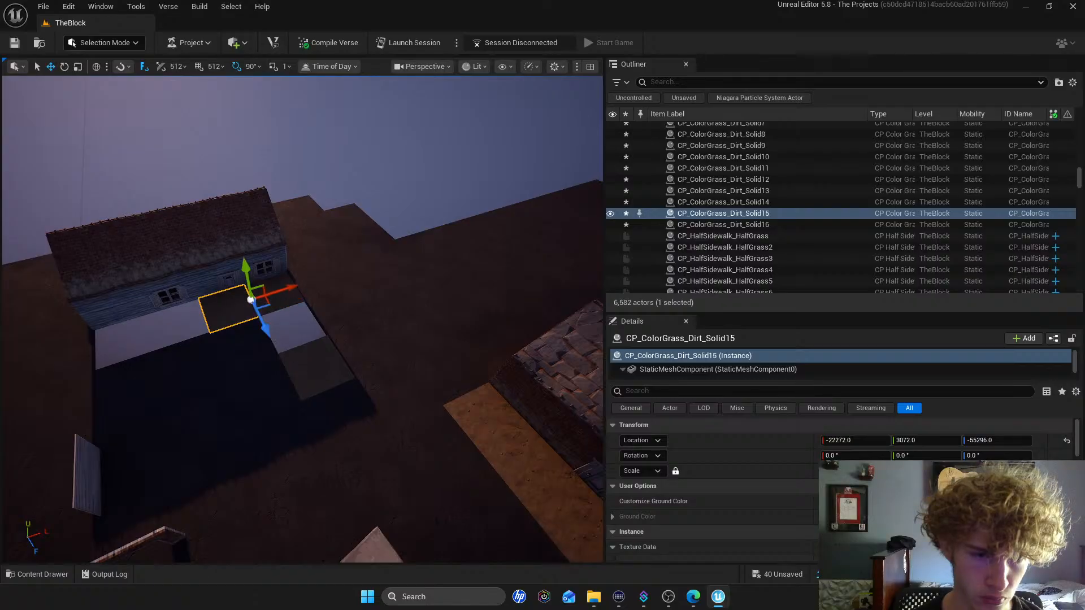
{"action": "left_click", "coordinate": [340, 370]}
{"action": "left_click_drag", "start_coordinate": [371, 347], "coordinate": [163, 349]}
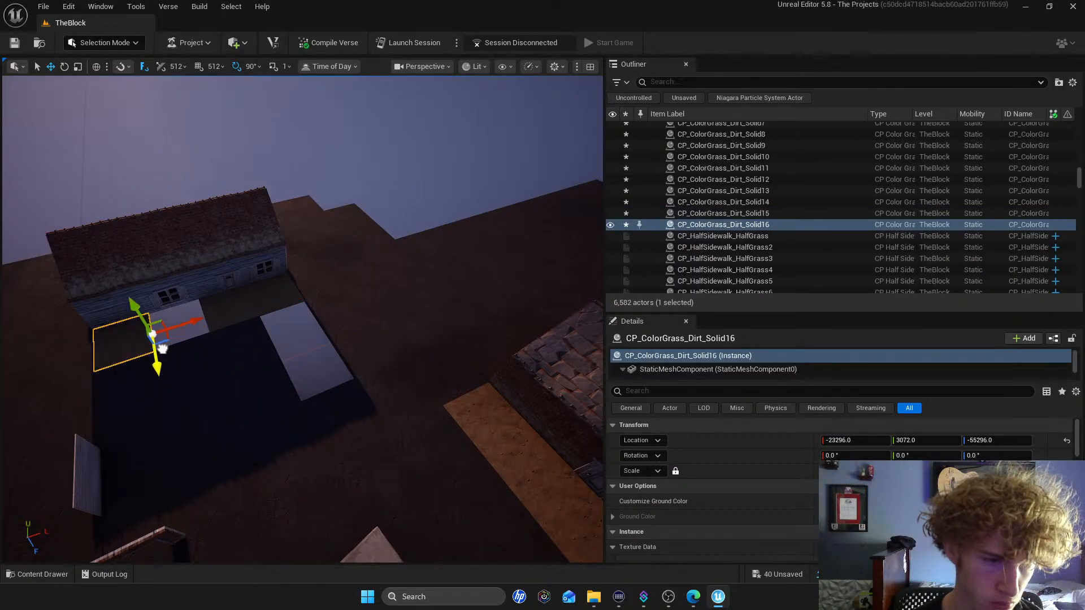
Fill the two-tile ground gap with duplicated sidewalk tiles, and copy one dirt tile to X -22784, Z -55296 to complete the blue house's strip
{"action": "left_click", "coordinate": [261, 356]}
{"action": "left_click", "coordinate": [268, 388], "text": "ctrl"}
{"action": "left_click_drag", "start_coordinate": [323, 365], "coordinate": [372, 347], "text": "alt"}
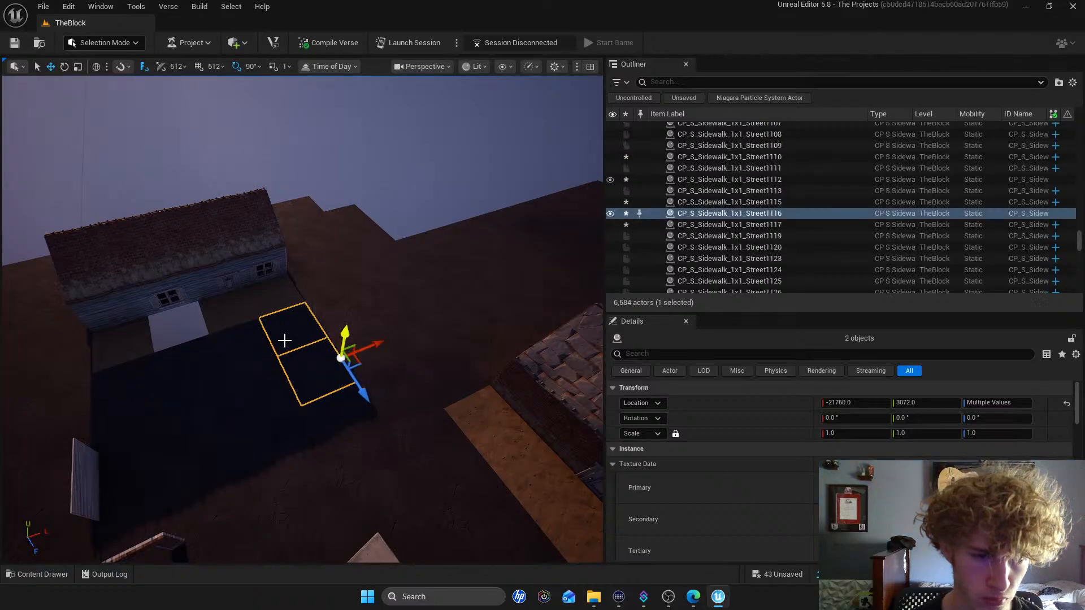
{"action": "left_click", "coordinate": [238, 316]}
{"action": "left_click_drag", "start_coordinate": [280, 294], "coordinate": [235, 309], "text": "alt"}
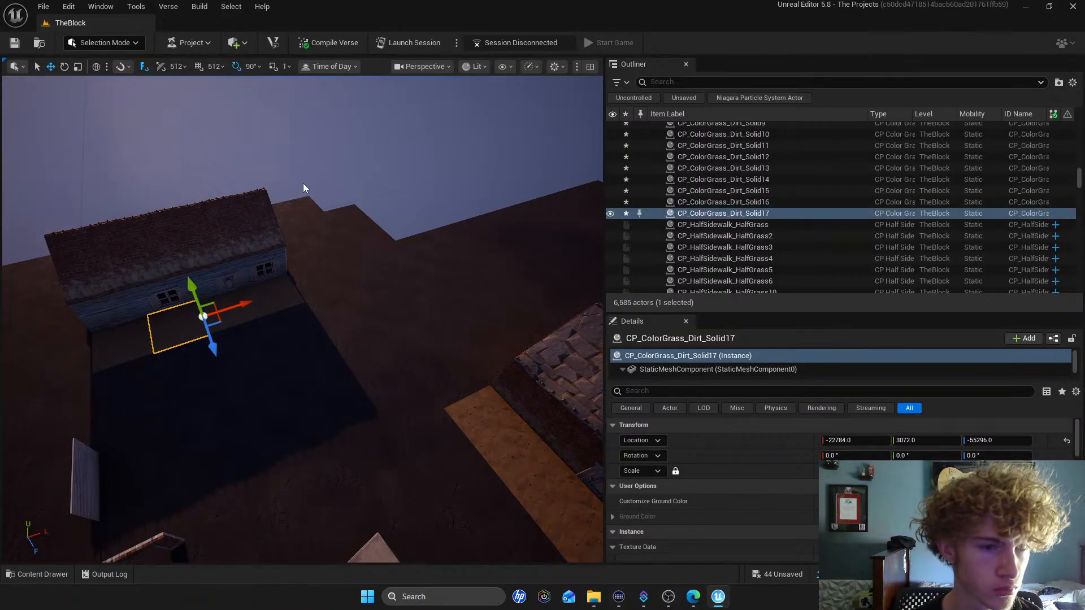
Select the Day Sequence Device beside the sports court
{"action": "left_click", "coordinate": [351, 162]}
{"action": "right_click_drag", "start_coordinate": [350, 162], "coordinate": [327, 126]}
{"action": "key", "text": "a"}
{"action": "key", "text": "s"}
{"action": "mouse_move", "coordinate": [341, 214]}
{"action": "right_mouse_down"}
{"action": "mouse_move", "coordinate": [365, 195]}
{"action": "mouse_move", "coordinate": [362, 215]}
{"action": "right_mouse_up"}
{"action": "key", "text": "w"}
{"action": "left_click", "coordinate": [347, 302]}
{"action": "right_click_drag", "start_coordinate": [347, 301], "coordinate": [580, 363]}
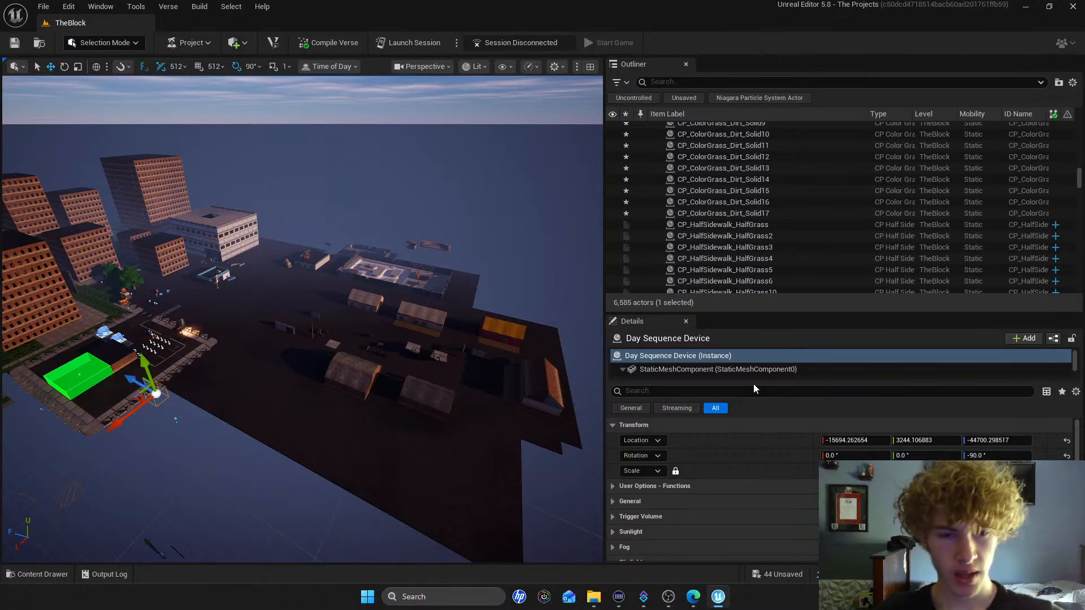
Switch the viewport's Game Settings exposure option off and back on
{"action": "left_click", "coordinate": [446, 66]}
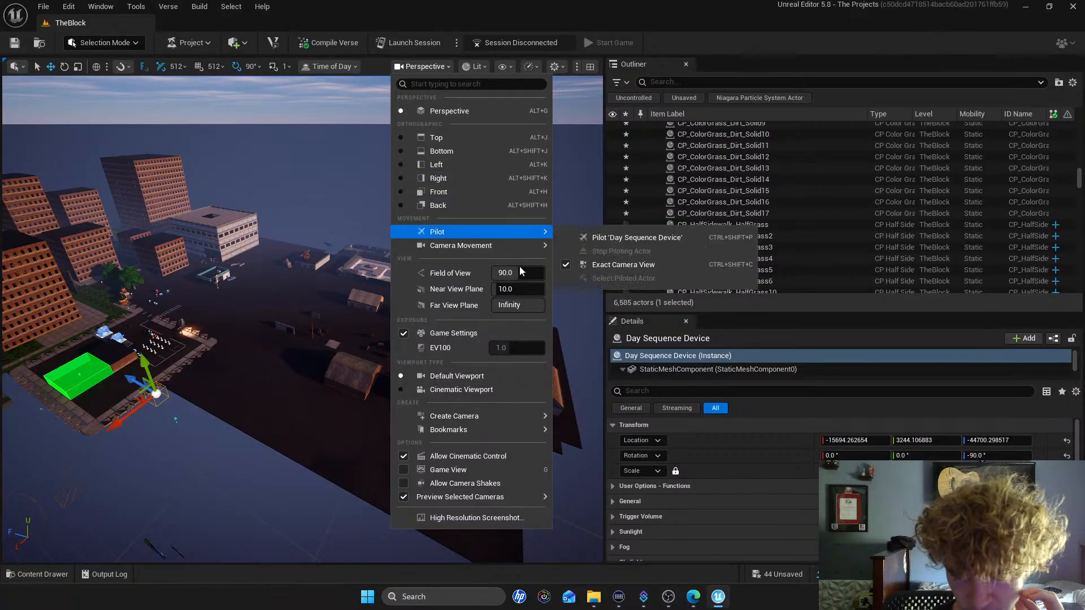
{"action": "left_click", "coordinate": [405, 333]}
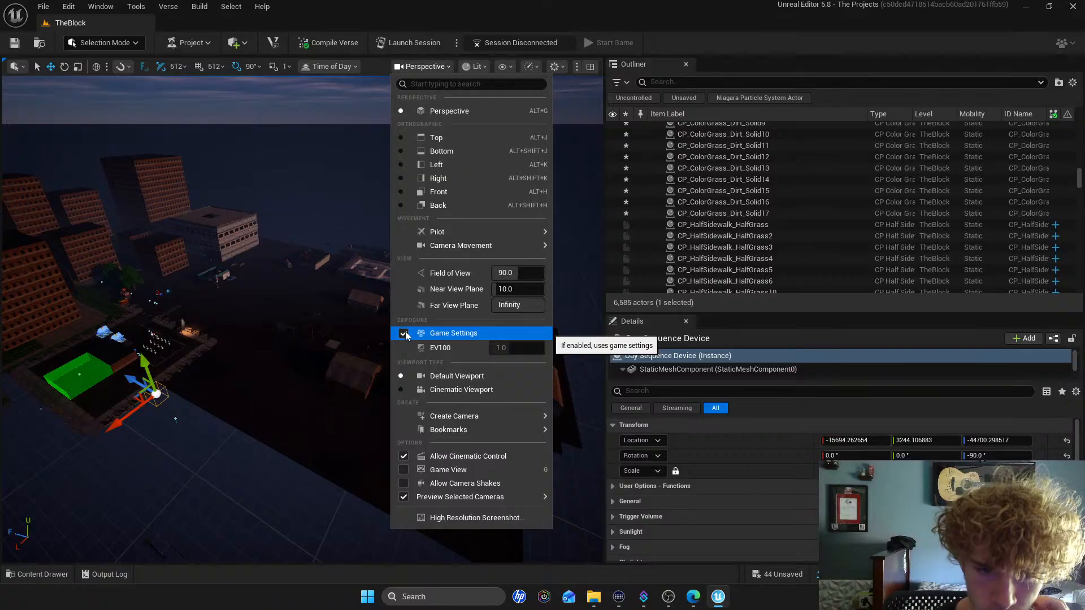
{"action": "left_click", "coordinate": [404, 333]}
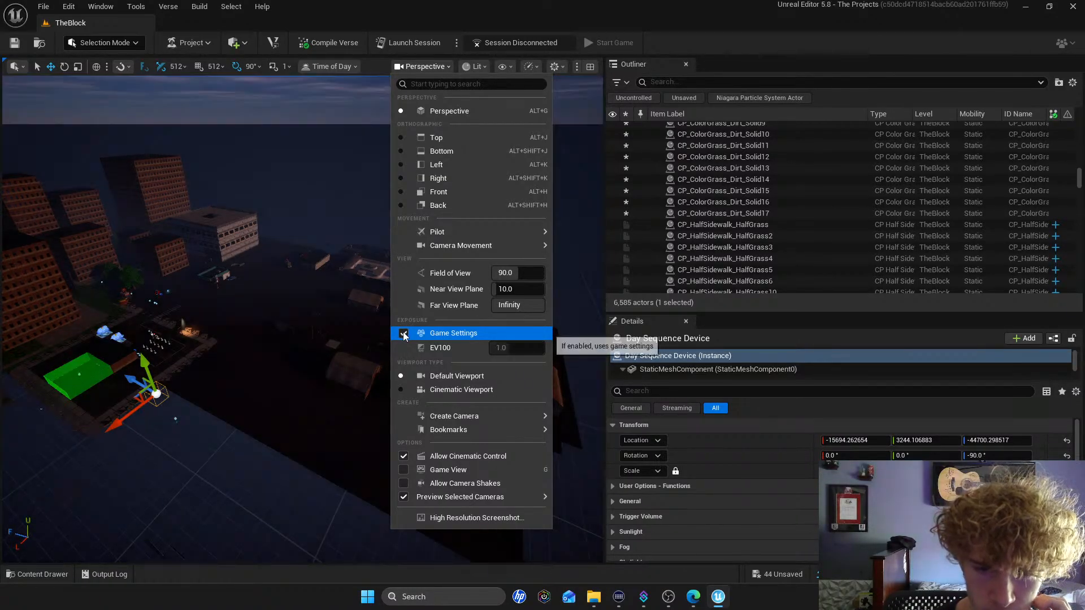
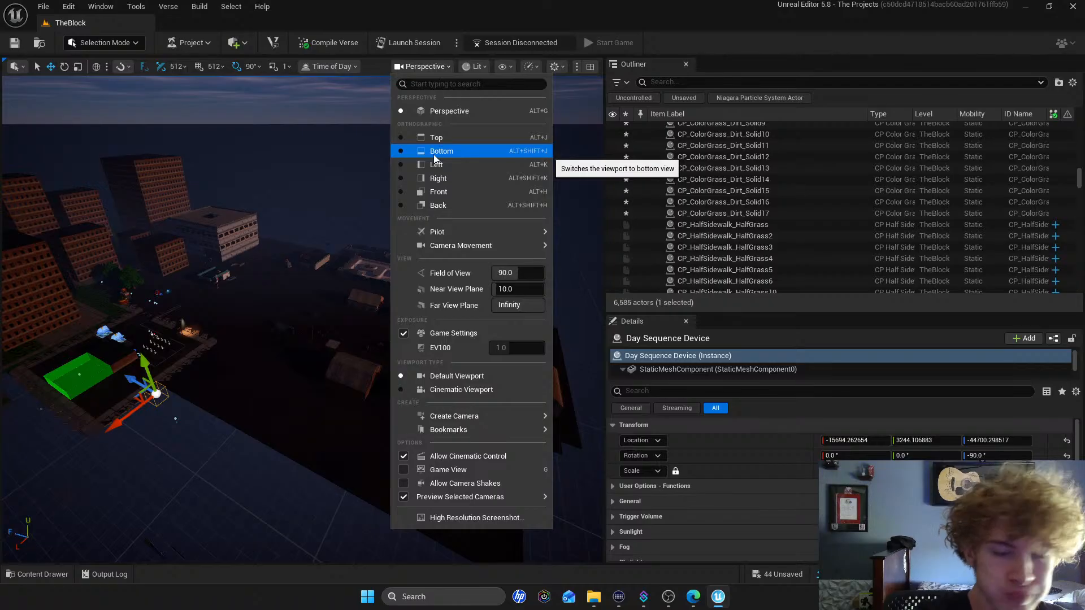
Change the Day Sequence Device's Enable During Phase override to switch the scene from night to daylight
{"action": "left_click", "coordinate": [615, 488]}
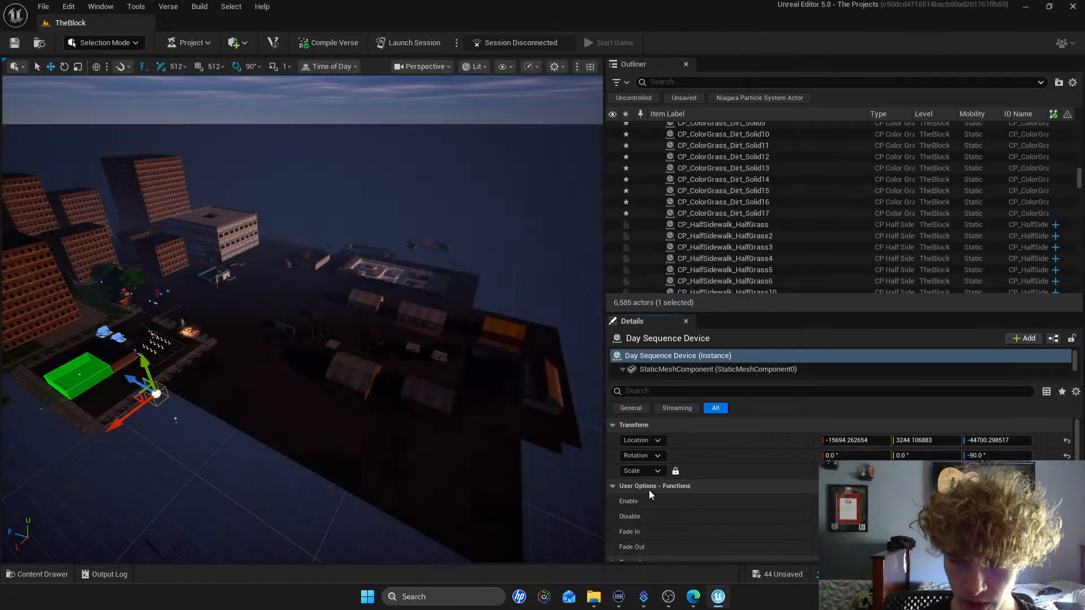
{"action": "scroll", "coordinate": [726, 495], "scroll_direction": "down", "scroll_amount": 1}
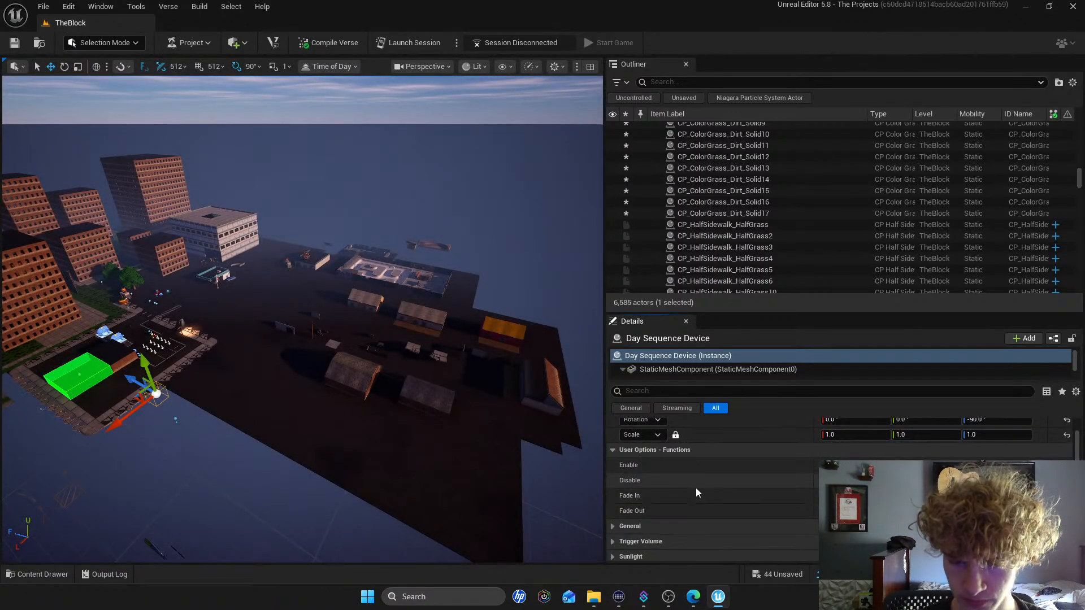
{"action": "left_click", "coordinate": [613, 450]}
{"action": "scroll", "coordinate": [666, 467], "scroll_direction": "down", "scroll_amount": 1}
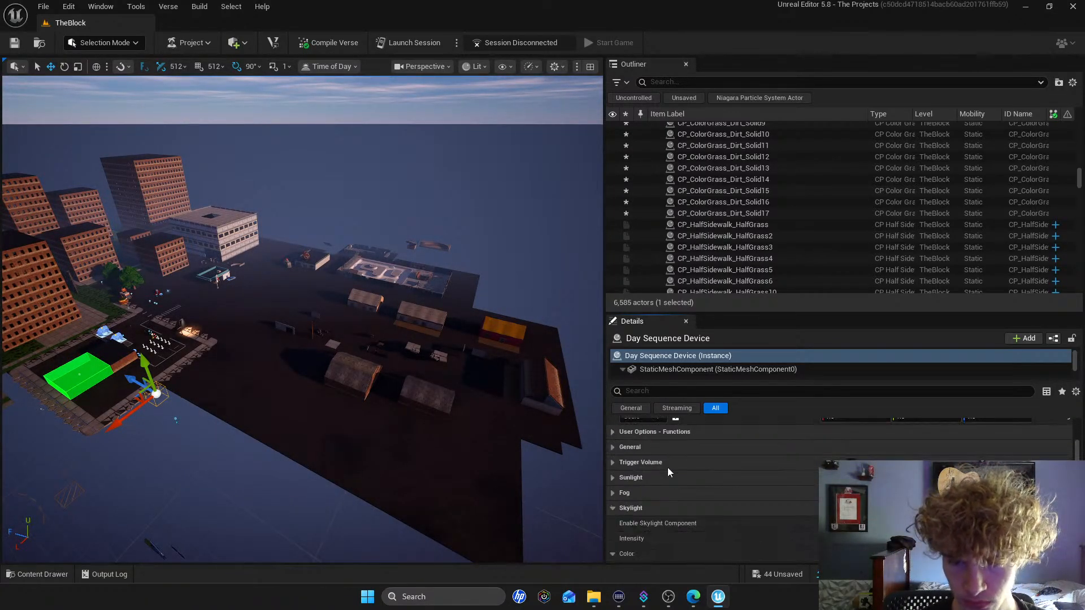
{"action": "left_click", "coordinate": [612, 448]}
{"action": "scroll", "coordinate": [700, 477], "scroll_direction": "down", "scroll_amount": 5}
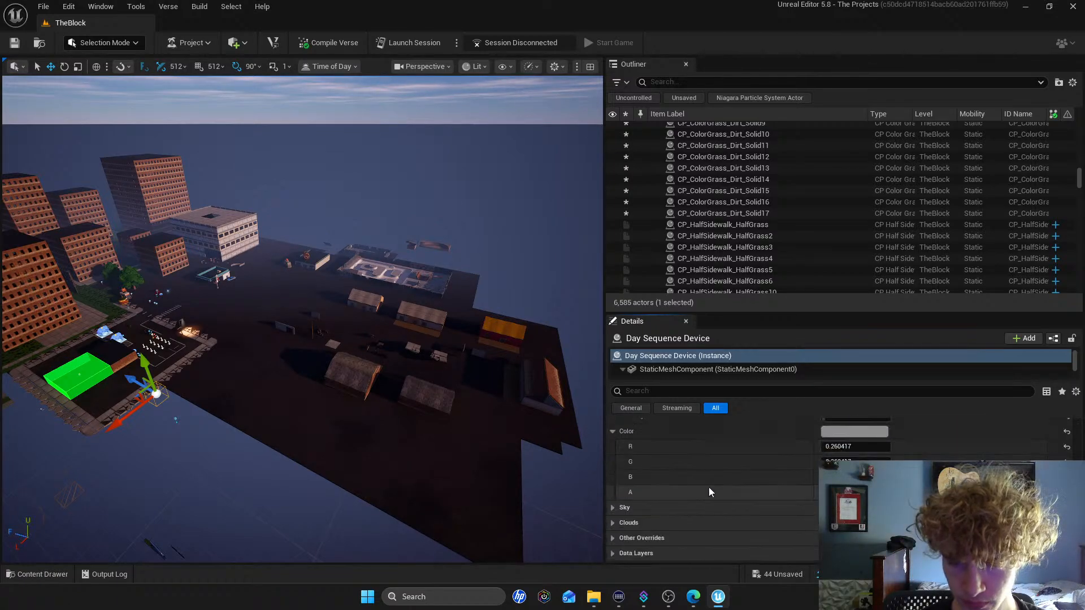
{"action": "left_click", "coordinate": [613, 538]}
{"action": "scroll", "coordinate": [657, 523], "scroll_direction": "down", "scroll_amount": 2}
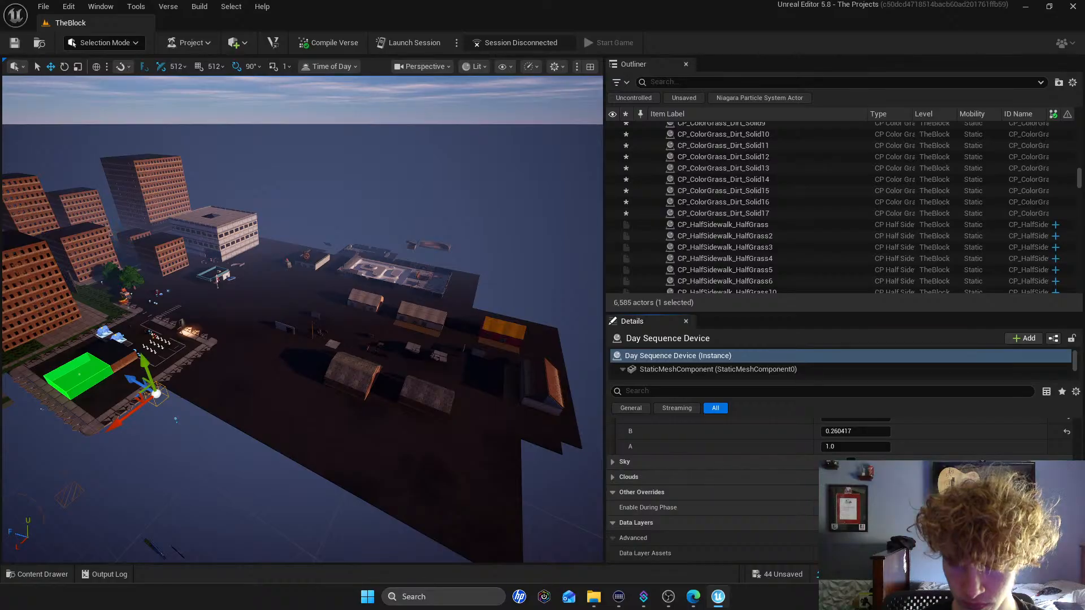
{"action": "left_click", "coordinate": [847, 553]}
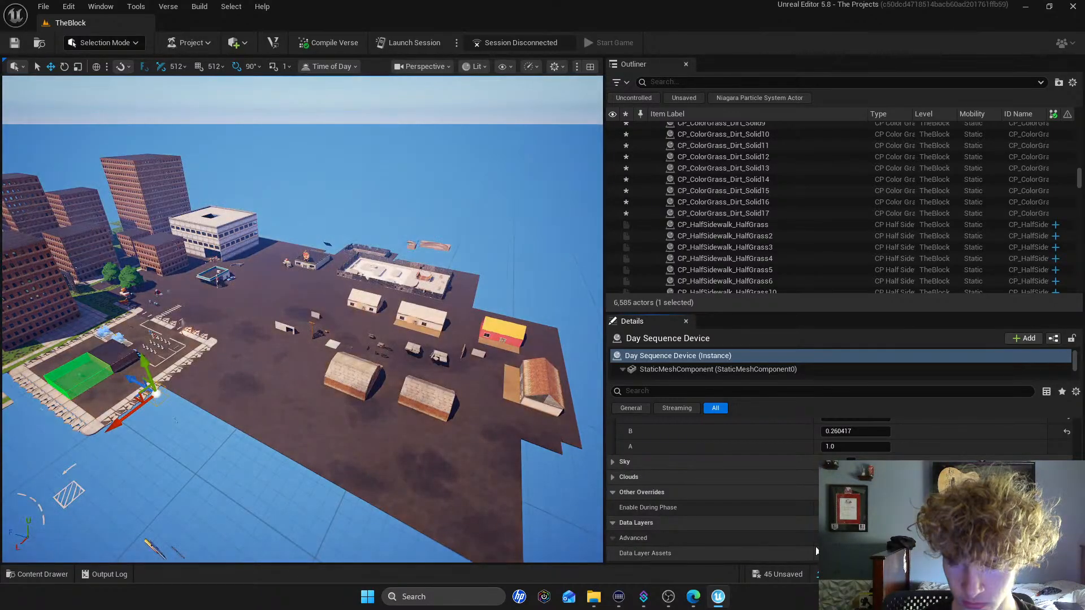
Save all unsaved changes and adjust the Day Sequence Device's Enable During Phase override again
{"action": "left_click", "coordinate": [776, 578]}
{"action": "left_click", "coordinate": [633, 426]}
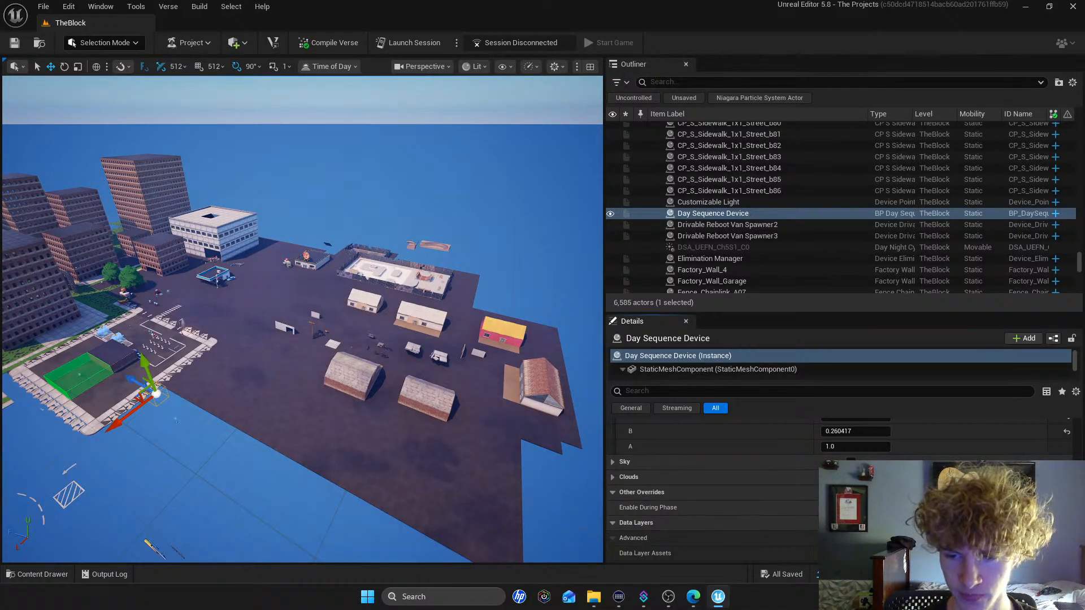
{"action": "left_click", "coordinate": [854, 531]}
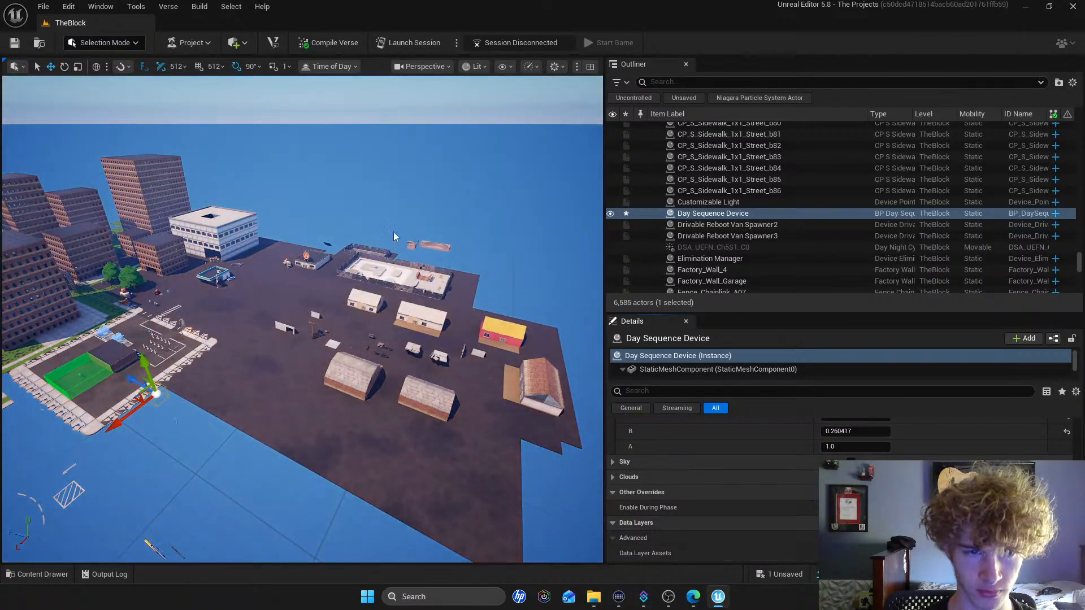
Move the plain factory wall and the garage wall together onto the open ground beyond the utility pole, at X -18688
{"action": "left_click", "coordinate": [439, 174]}
{"action": "right_click_drag", "start_coordinate": [439, 174], "coordinate": [678, 170]}
{"action": "key", "text": "w"}
{"action": "key", "text": "w"}
{"action": "key", "text": "s"}
{"action": "key", "text": "a"}
{"action": "key", "text": "w"}
{"action": "key", "text": "s"}
{"action": "key", "text": "s"}
{"action": "right_click_drag", "start_coordinate": [303, 283], "coordinate": [361, 339]}
{"action": "key", "text": "w"}
{"action": "right_click_drag", "start_coordinate": [543, 158], "coordinate": [497, 371]}
{"action": "left_click", "coordinate": [470, 367]}
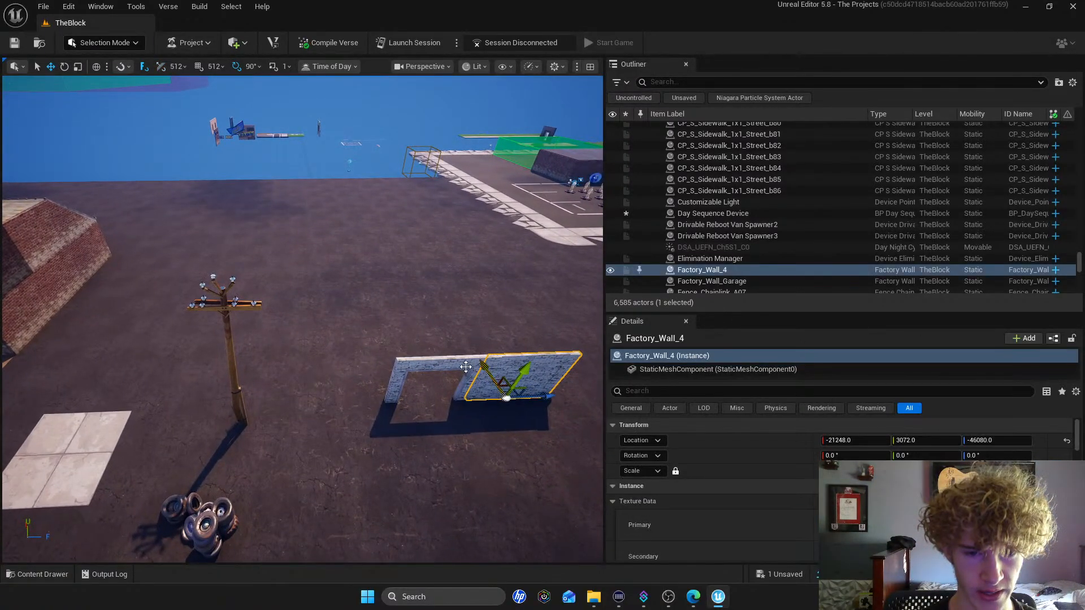
{"action": "left_click", "coordinate": [455, 366], "text": "ctrl"}
{"action": "left_click_drag", "start_coordinate": [430, 375], "coordinate": [322, 223]}
{"action": "scroll", "coordinate": [322, 223], "scroll_direction": "down", "scroll_amount": 10}
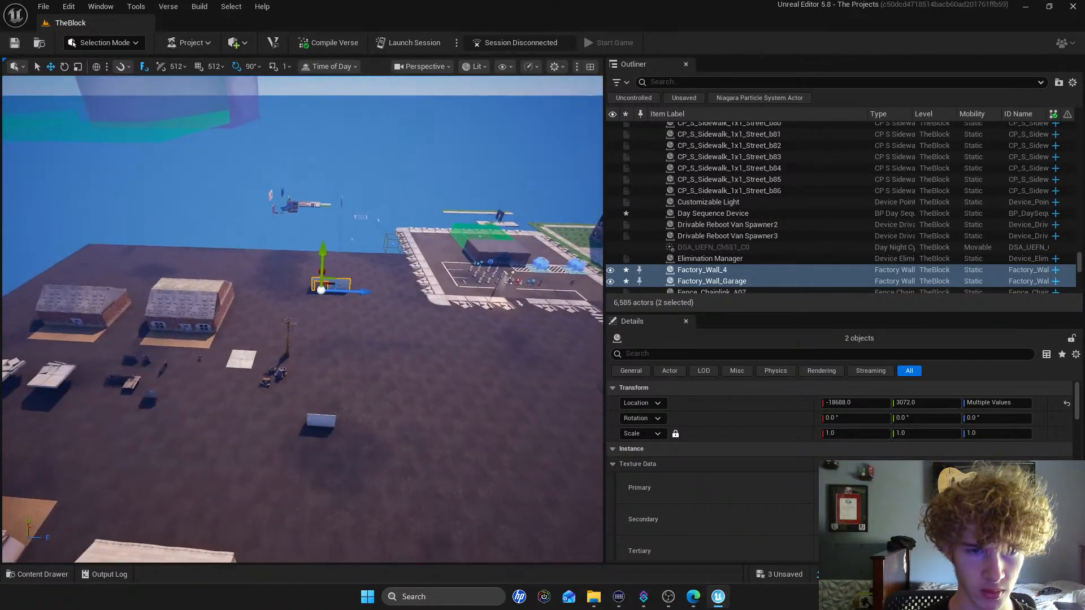
{"action": "scroll", "coordinate": [362, 265], "scroll_direction": "up", "scroll_amount": 10}
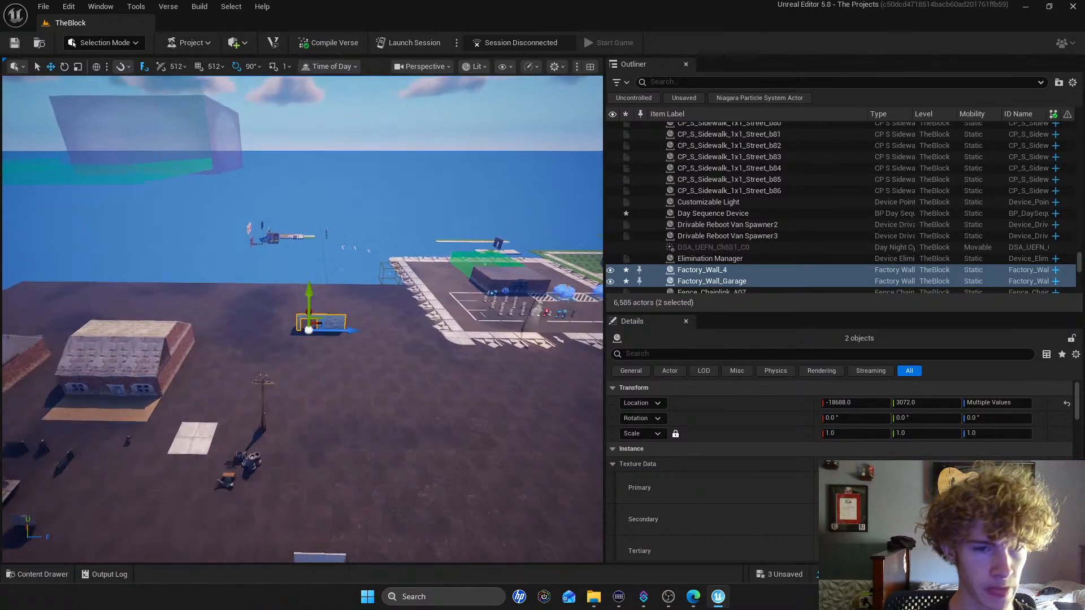
Duplicate the plain factory wall to the other side of the garage wall and move that side wall outward to leave a wide gap
{"action": "left_click", "coordinate": [368, 328]}
{"action": "left_click_drag", "start_coordinate": [398, 347], "coordinate": [267, 339], "text": "alt"}
{"action": "left_click", "coordinate": [302, 323]}
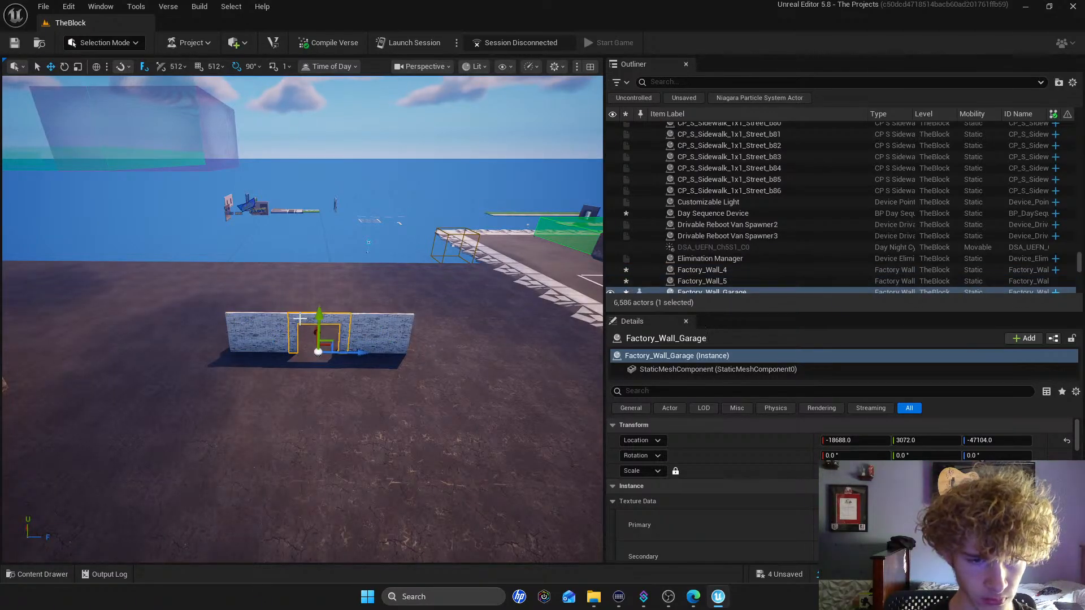
{"action": "scroll", "coordinate": [301, 323], "scroll_direction": "down", "scroll_amount": 8}
{"action": "right_click_drag", "start_coordinate": [301, 324], "coordinate": [278, 328]}
{"action": "scroll", "coordinate": [278, 329], "scroll_direction": "up", "scroll_amount": 10}
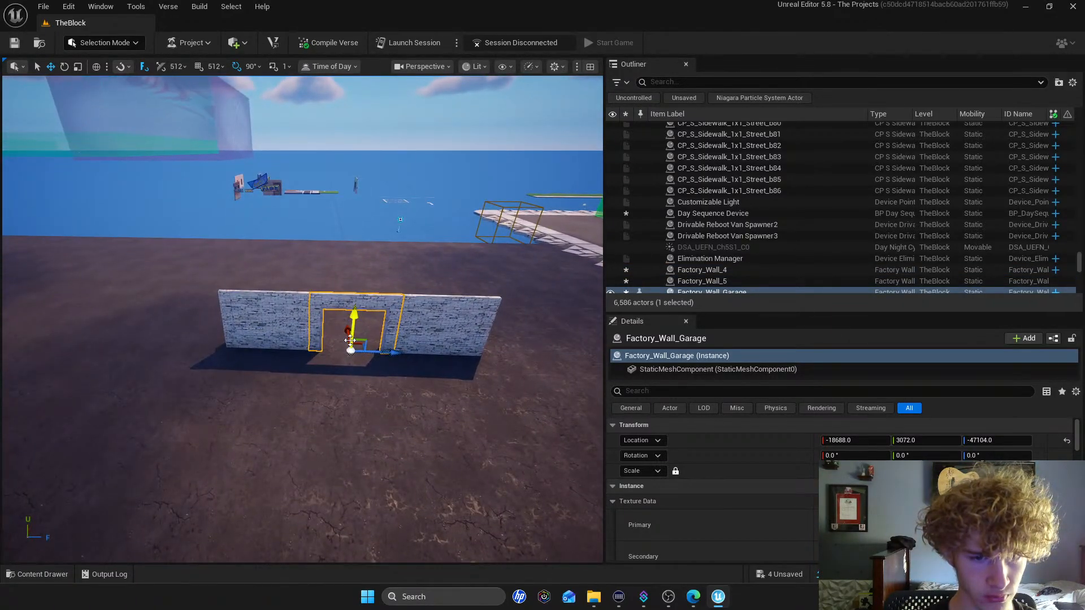
{"action": "left_click", "coordinate": [295, 324]}
{"action": "left_click_drag", "start_coordinate": [310, 347], "coordinate": [154, 343]}
Scale up the garage wall and centre it in the gap between the two plain factory walls
{"action": "left_click", "coordinate": [316, 311]}
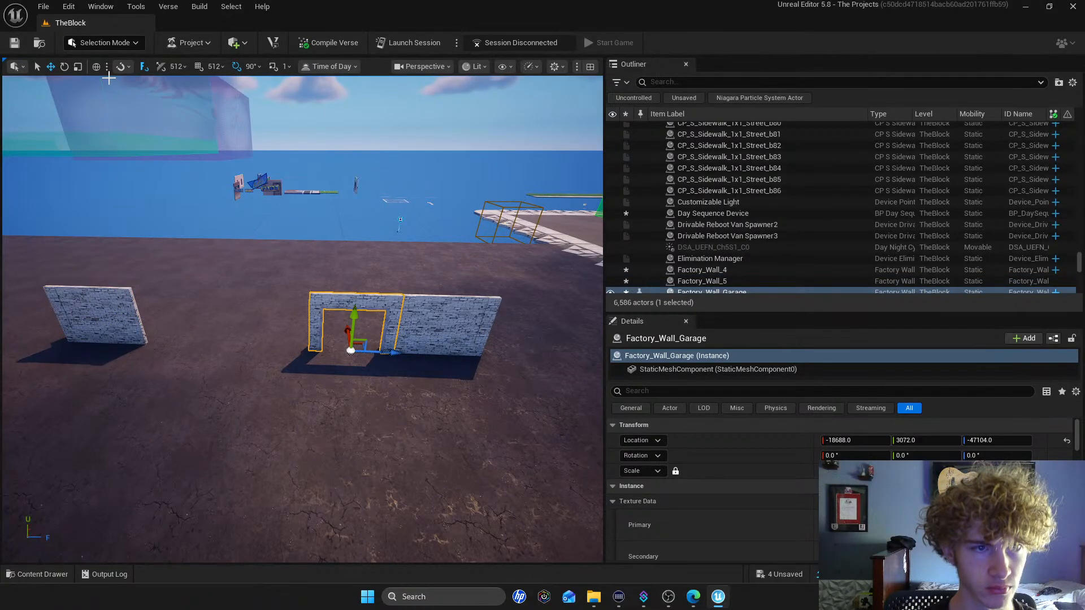
{"action": "left_click", "coordinate": [77, 69]}
{"action": "right_click_drag", "start_coordinate": [372, 259], "coordinate": [405, 253]}
{"action": "left_click_drag", "start_coordinate": [296, 356], "coordinate": [309, 299]}
{"action": "left_click", "coordinate": [51, 67]}
{"action": "left_click_drag", "start_coordinate": [328, 346], "coordinate": [244, 355]}
Search the Fortnite content for "mec" and "mecha", look through the resulting assets and clear the search
{"action": "left_click", "coordinate": [42, 574]}
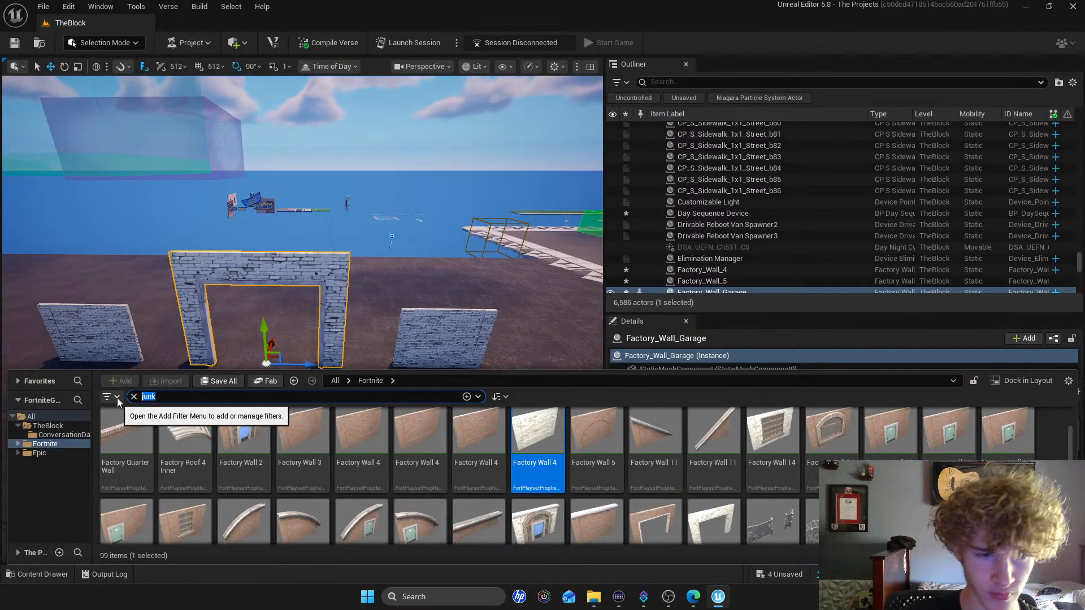
{"action": "type", "text": "me"}
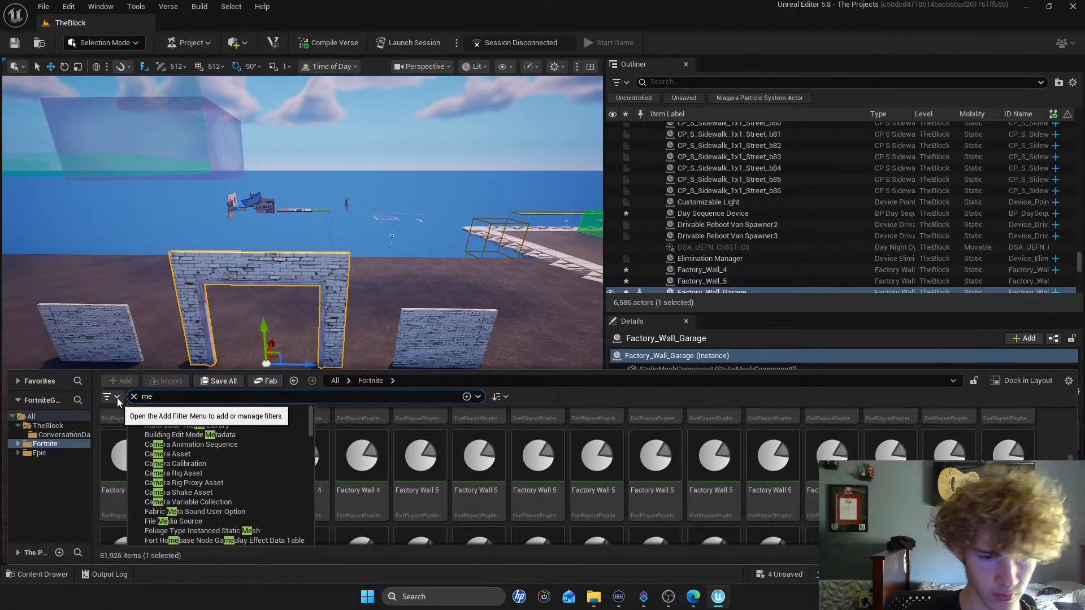
{"action": "type", "text": "c"}
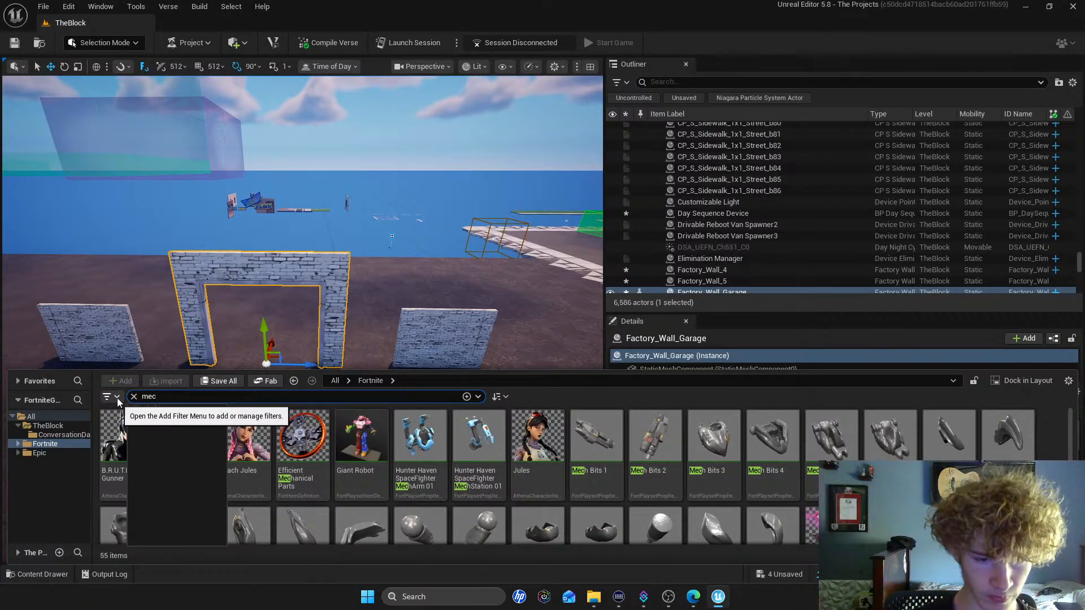
{"action": "scroll", "coordinate": [593, 452], "scroll_direction": "down", "scroll_amount": 1}
{"action": "mouse_move", "coordinate": [669, 462]}
{"action": "scroll", "coordinate": [673, 463], "scroll_direction": "down", "scroll_amount": 5}
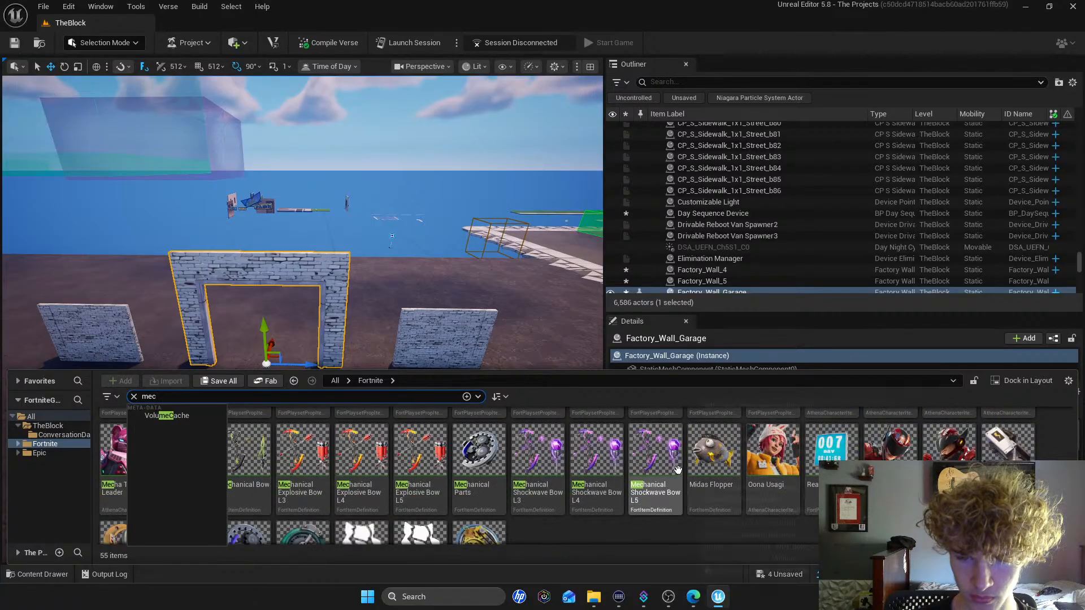
{"action": "mouse_move", "coordinate": [489, 434]}
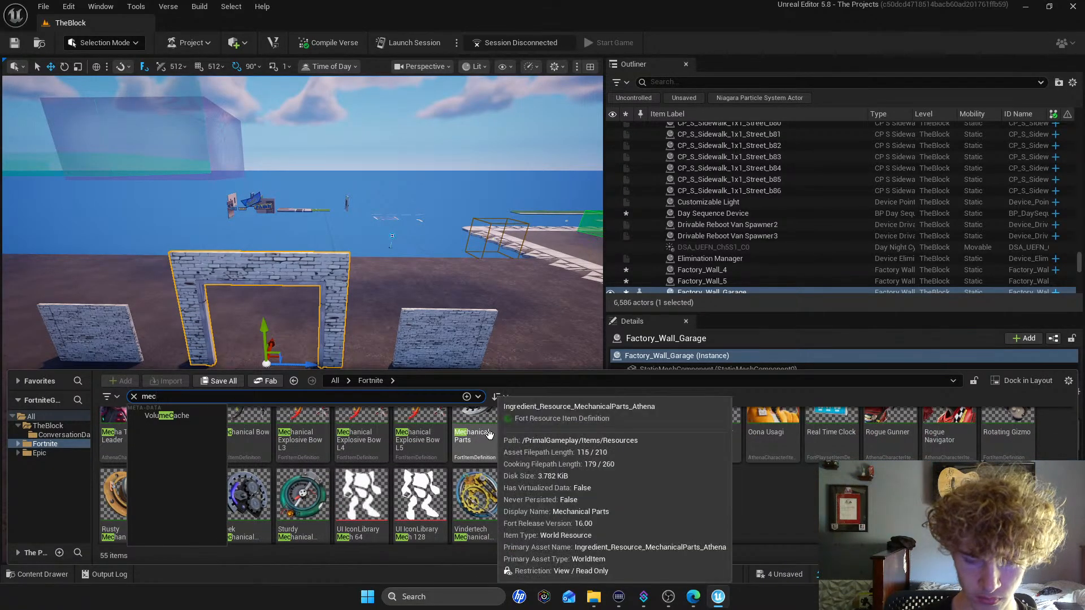
{"action": "type", "text": "a"}
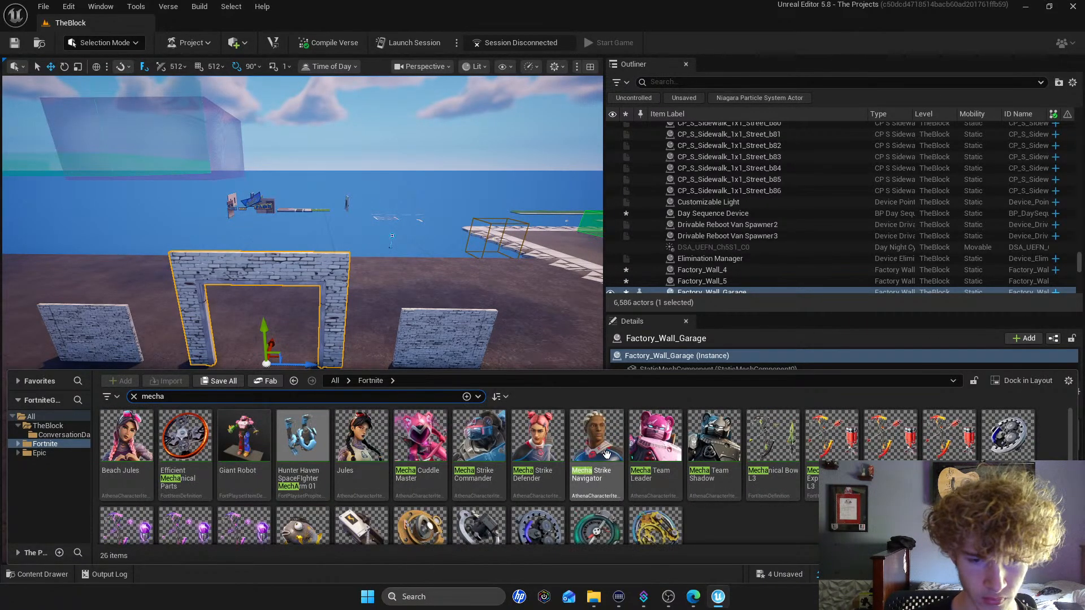
{"action": "scroll", "coordinate": [626, 459], "scroll_direction": "down", "scroll_amount": 1}
{"action": "scroll", "coordinate": [718, 492], "scroll_direction": "up", "scroll_amount": 1}
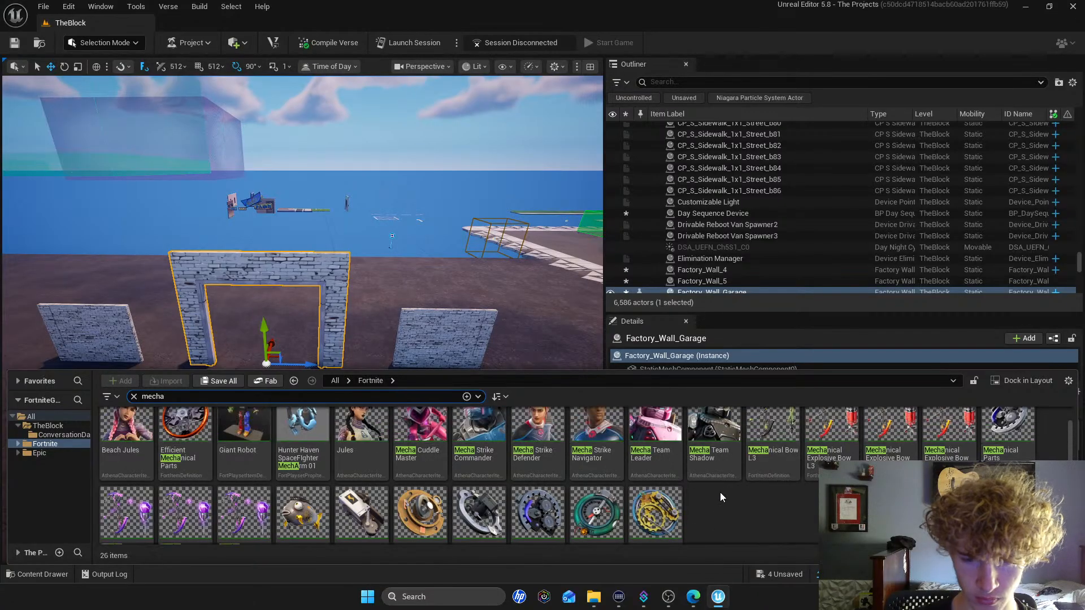
{"action": "left_click", "coordinate": [18, 445]}
{"action": "left_click", "coordinate": [18, 445]}
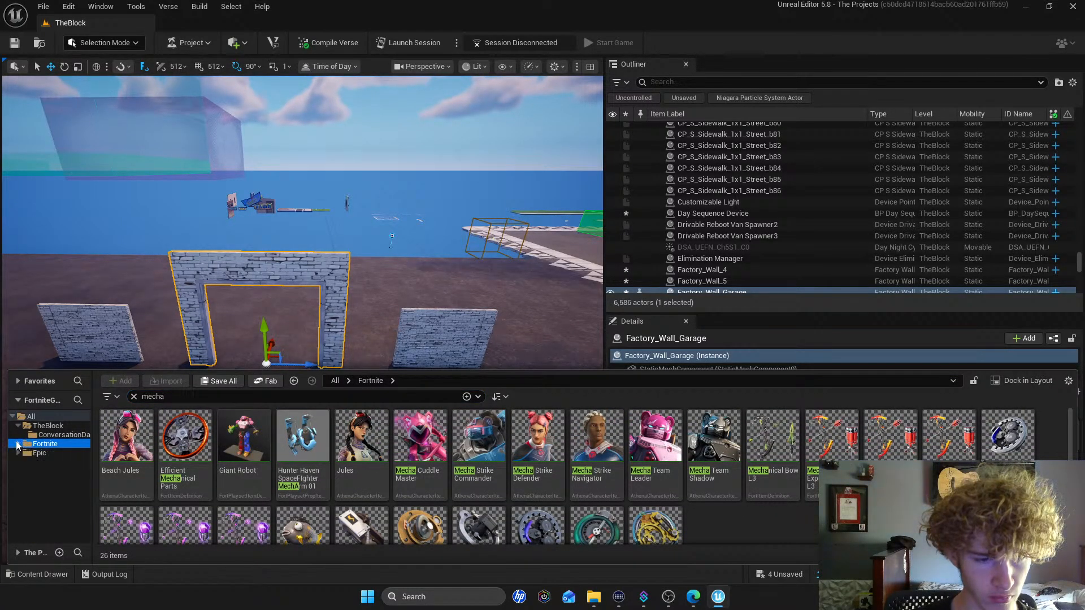
{"action": "left_click", "coordinate": [179, 397]}
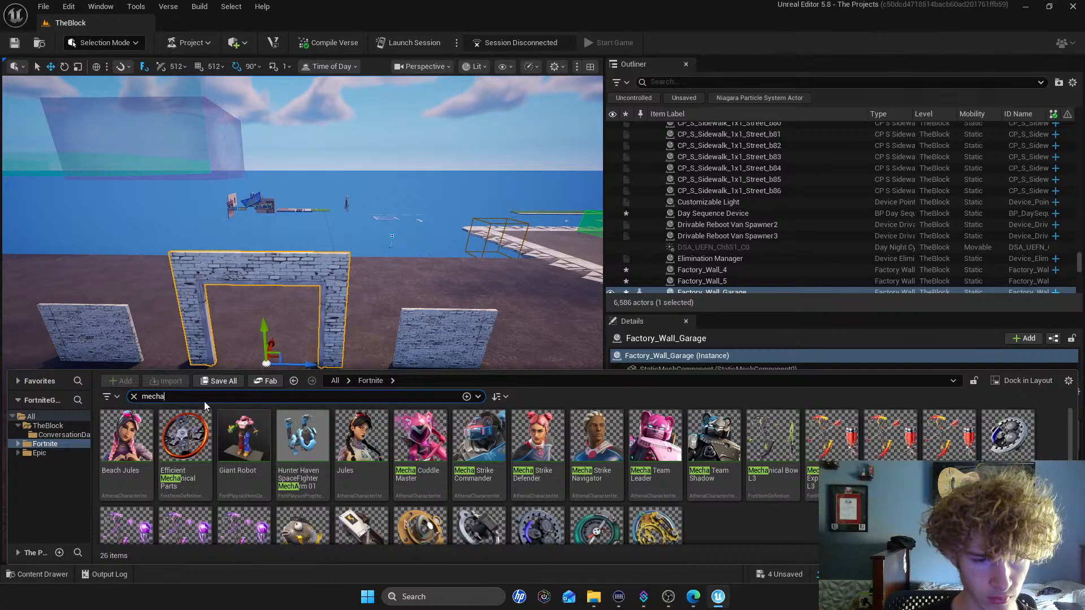
{"action": "left_click", "coordinate": [134, 397]}
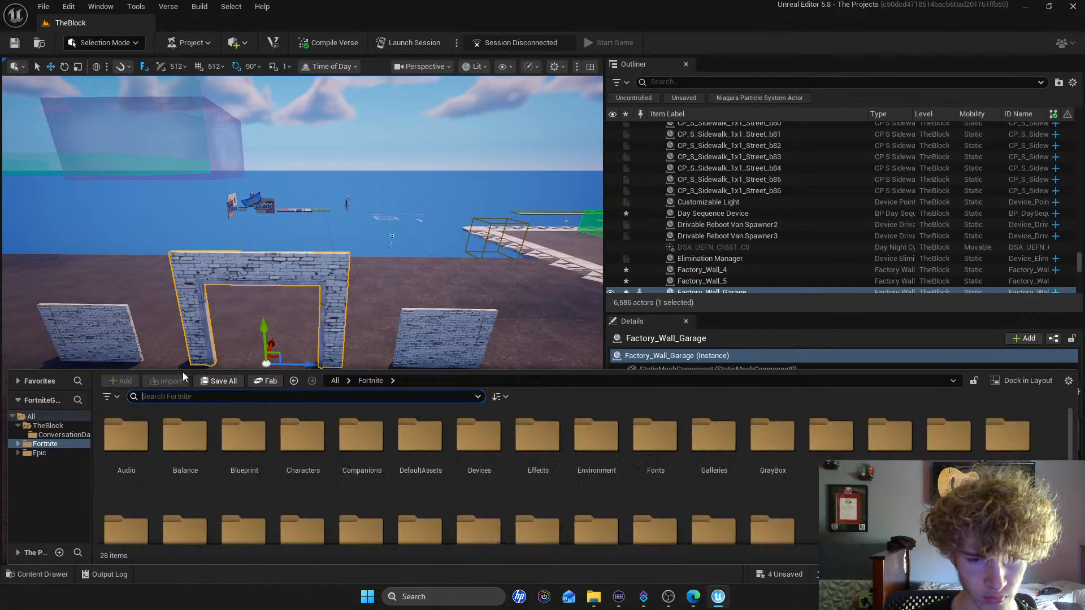
Move the plain factory wall on the far side of the garage wall inward to Z -48128, narrowing the gap
{"action": "left_click", "coordinate": [376, 285]}
{"action": "left_click", "coordinate": [332, 317]}
{"action": "left_click", "coordinate": [452, 345]}
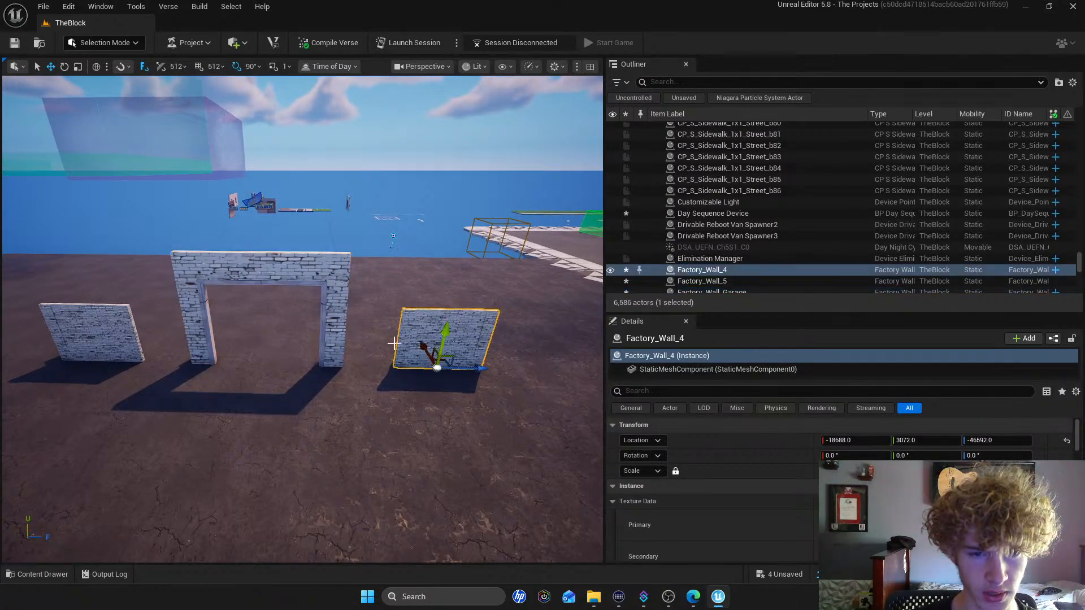
{"action": "left_click_drag", "start_coordinate": [475, 367], "coordinate": [434, 355]}
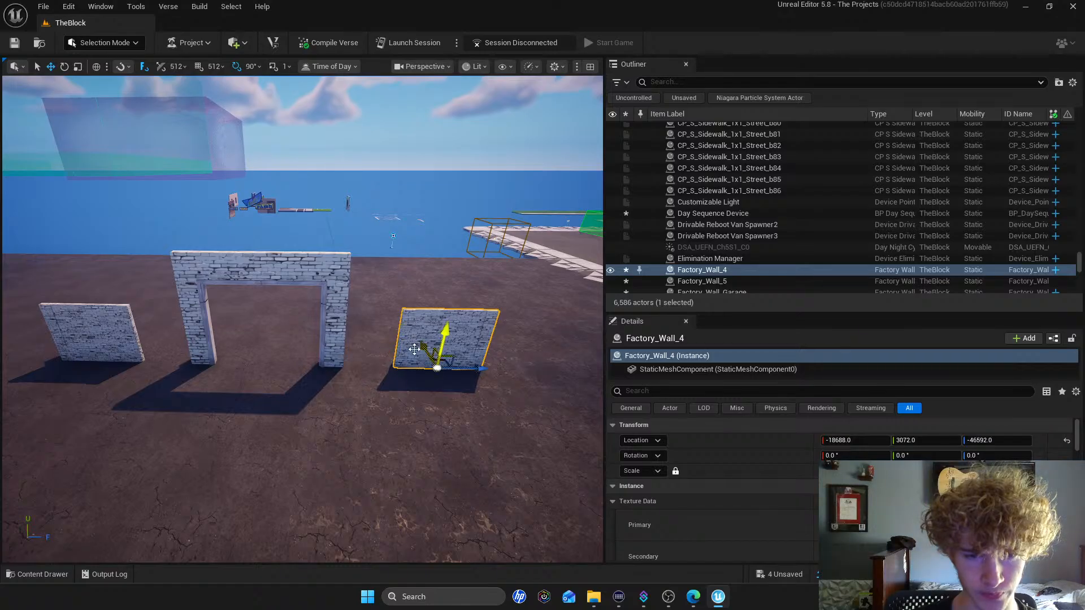
{"action": "left_click", "coordinate": [309, 366]}
{"action": "mouse_move", "coordinate": [316, 366]}
{"action": "left_mouse_down"}
{"action": "mouse_move", "coordinate": [359, 366]}
{"action": "mouse_move", "coordinate": [330, 366]}
{"action": "left_mouse_up"}
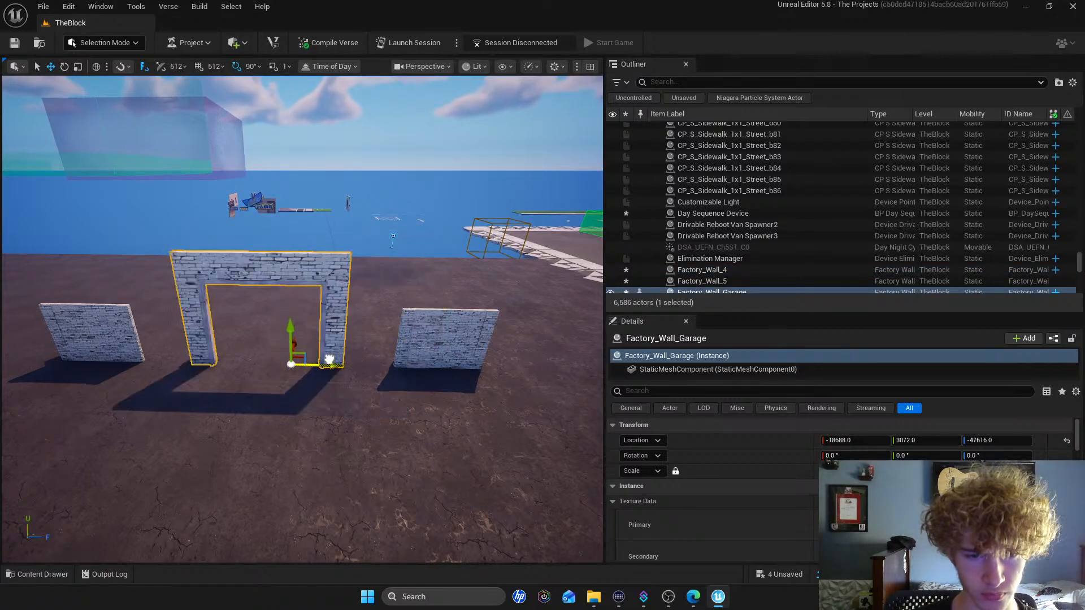
{"action": "left_click", "coordinate": [105, 336]}
{"action": "left_click_drag", "start_coordinate": [141, 362], "coordinate": [210, 365]}
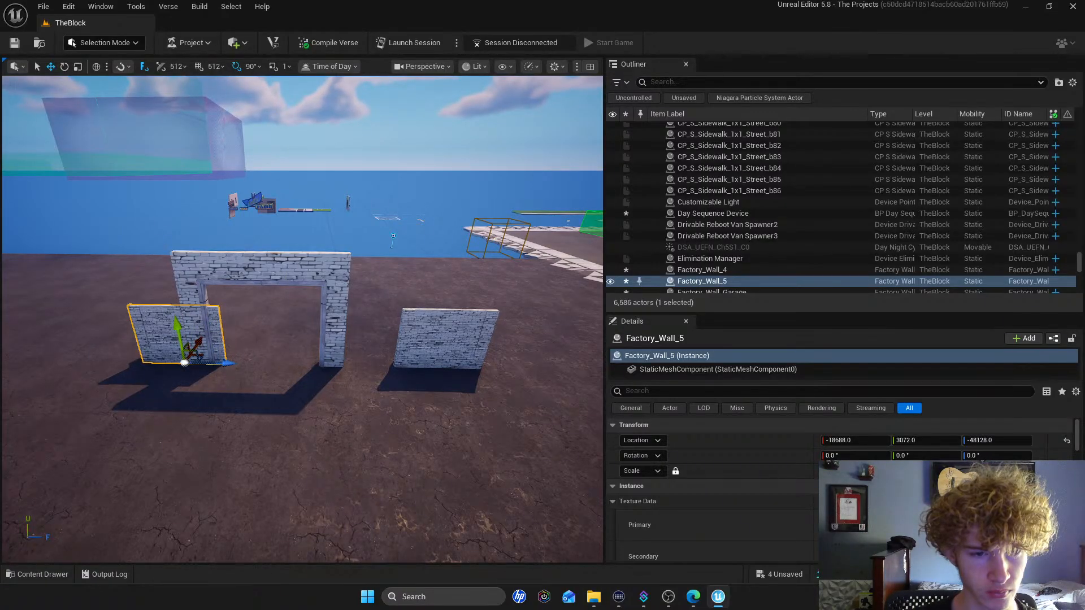
With location snapping off, slide the garage wall to about Z -47356 so it sits centred between the two side walls
{"action": "left_click", "coordinate": [308, 365]}
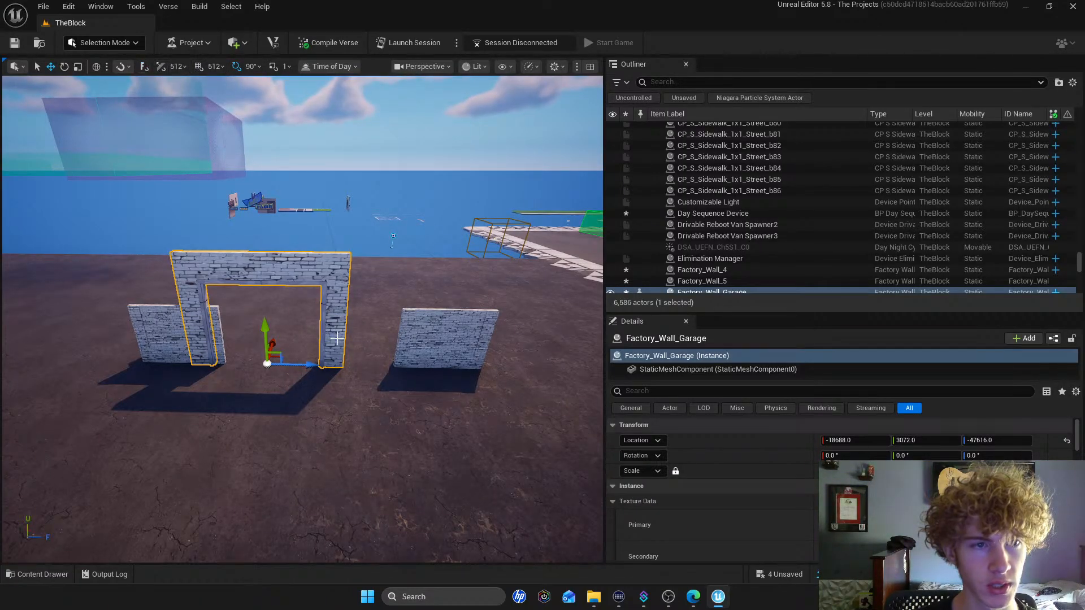
{"action": "left_click_drag", "start_coordinate": [320, 366], "coordinate": [360, 360]}
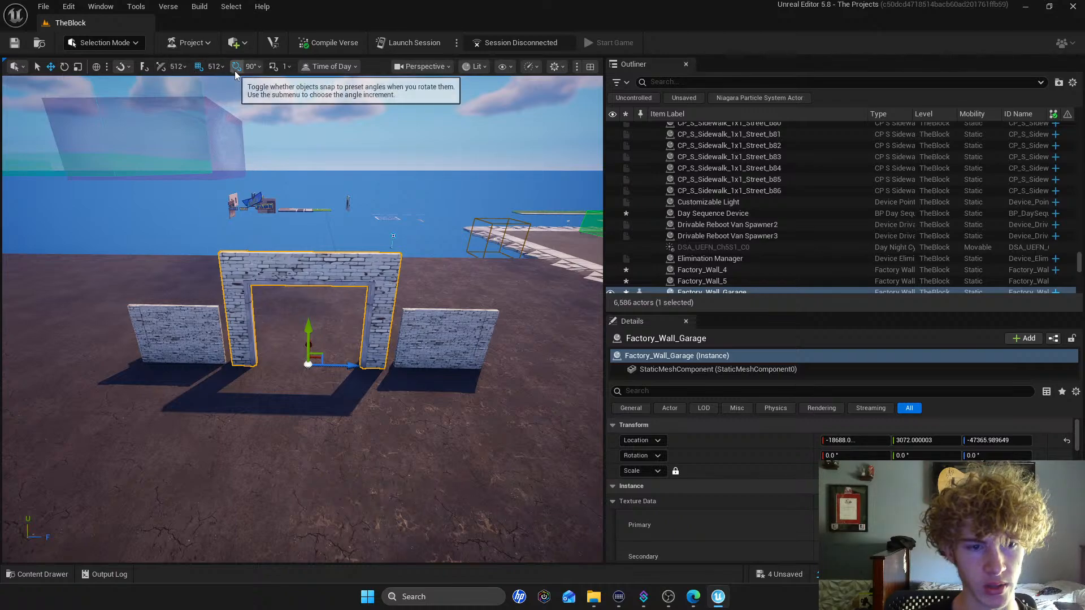
{"action": "left_click", "coordinate": [78, 67]}
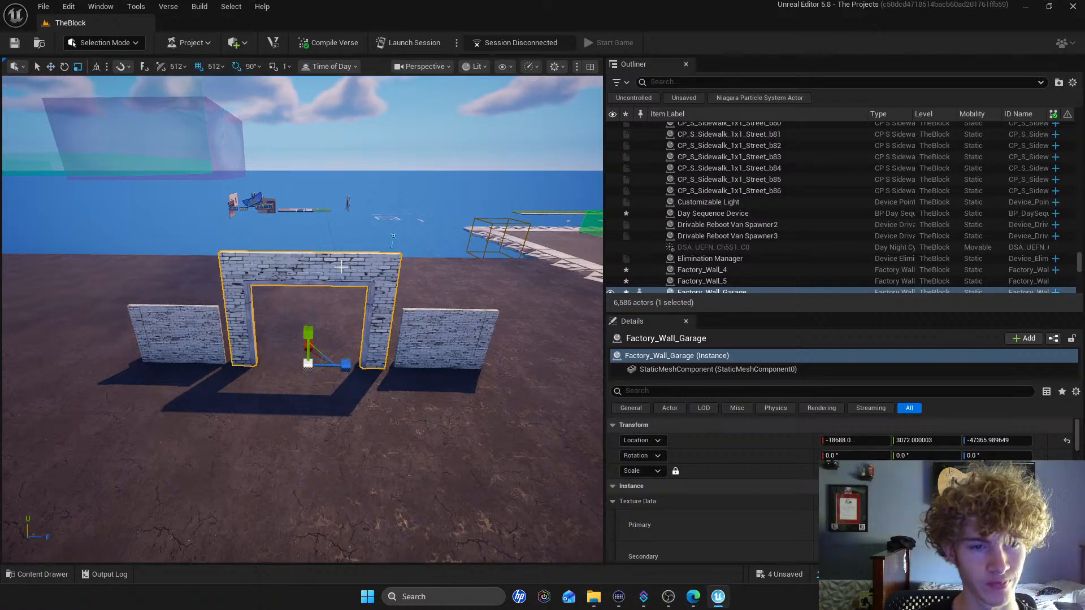
{"action": "right_click_drag", "start_coordinate": [340, 267], "coordinate": [353, 267]}
{"action": "left_click_drag", "start_coordinate": [299, 365], "coordinate": [303, 241]}
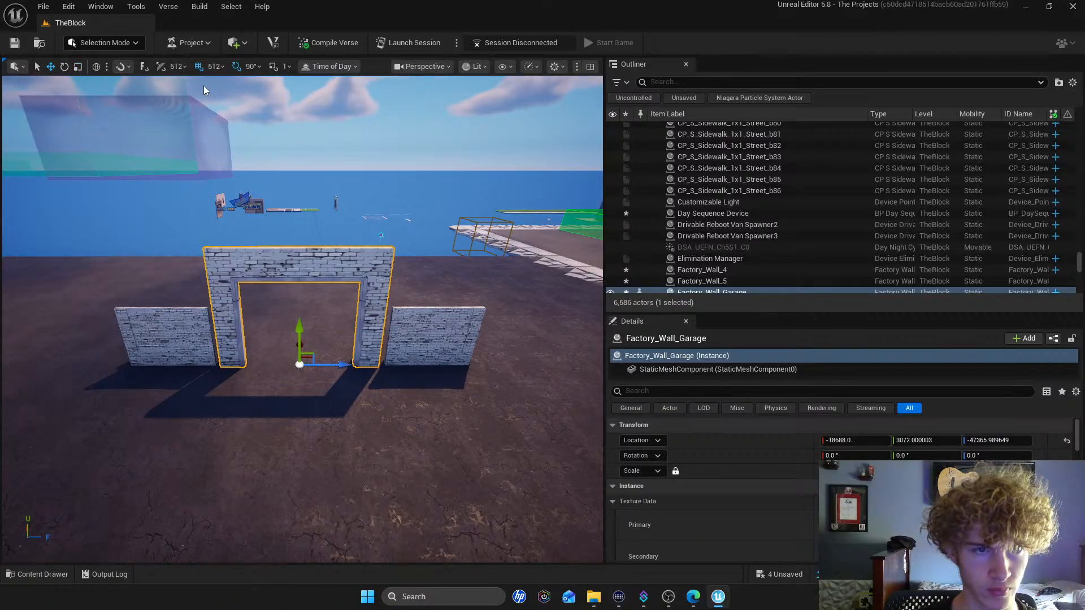
{"action": "left_click_drag", "start_coordinate": [342, 365], "coordinate": [346, 365]}
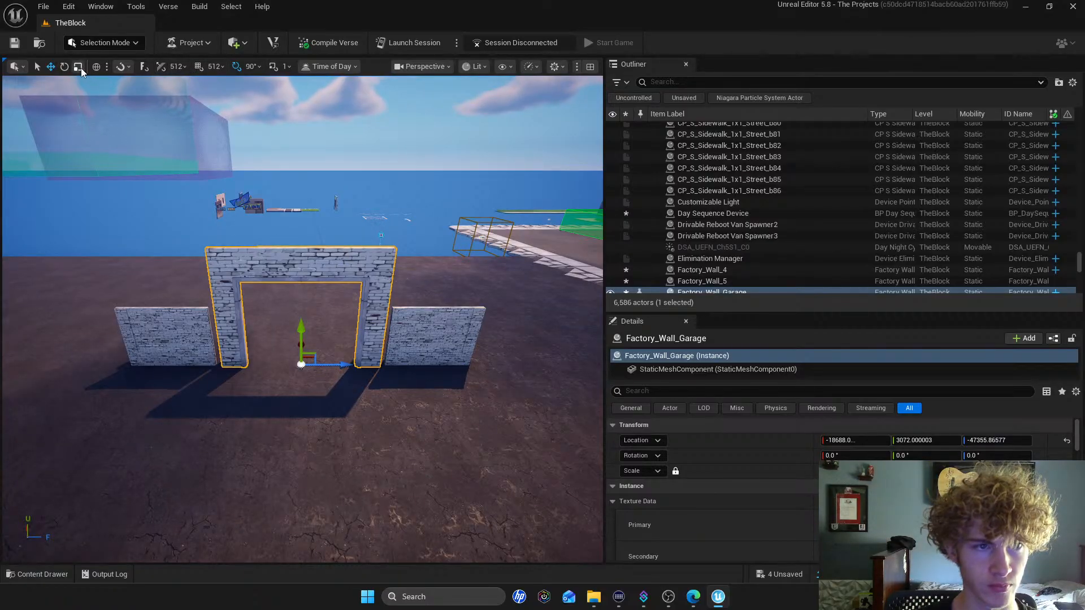
Scale the garage wall to meet both plain side walls and nudge it to about Z -47361
{"action": "right_click_drag", "start_coordinate": [374, 265], "coordinate": [381, 264]}
{"action": "left_click_drag", "start_coordinate": [361, 266], "coordinate": [370, 260], "text": "ctrl"}
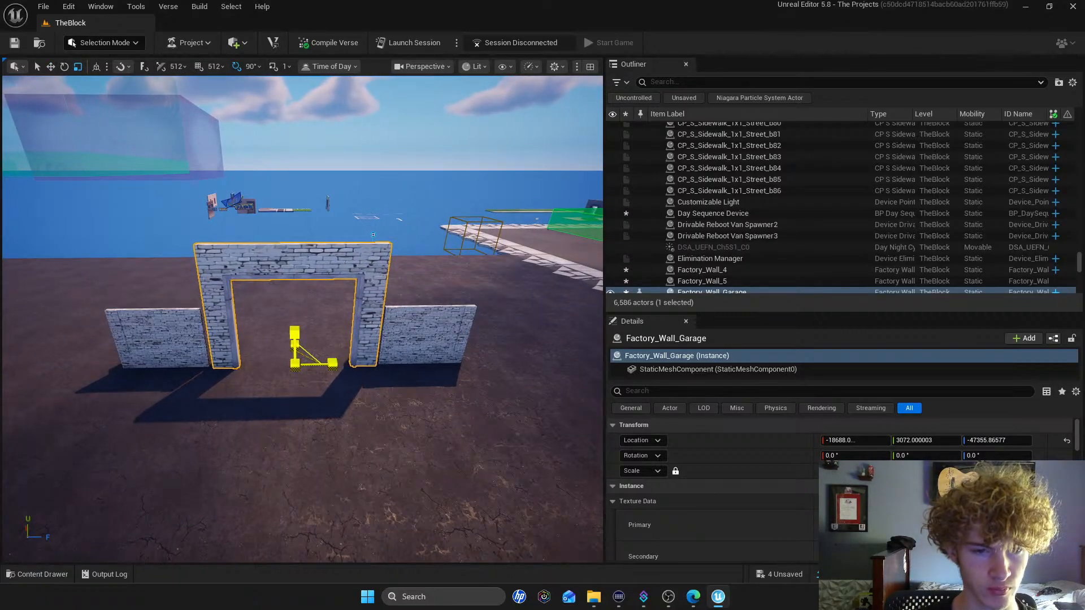
{"action": "key", "text": "w"}
{"action": "right_click_drag", "start_coordinate": [362, 263], "coordinate": [384, 241]}
{"action": "key", "text": "s"}
{"action": "key", "text": "d"}
{"action": "key", "text": "a"}
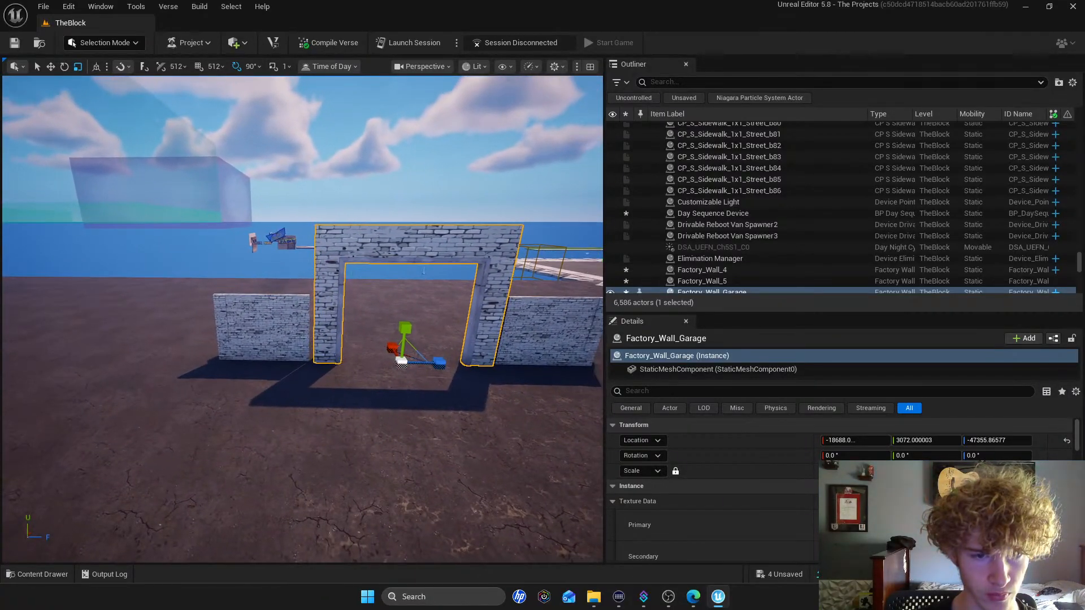
{"action": "left_click_drag", "start_coordinate": [432, 362], "coordinate": [432, 362]}
{"action": "key", "text": "s"}
{"action": "key", "text": "d"}
{"action": "right_click_drag", "start_coordinate": [432, 361], "coordinate": [429, 356]}
{"action": "key", "text": "w"}
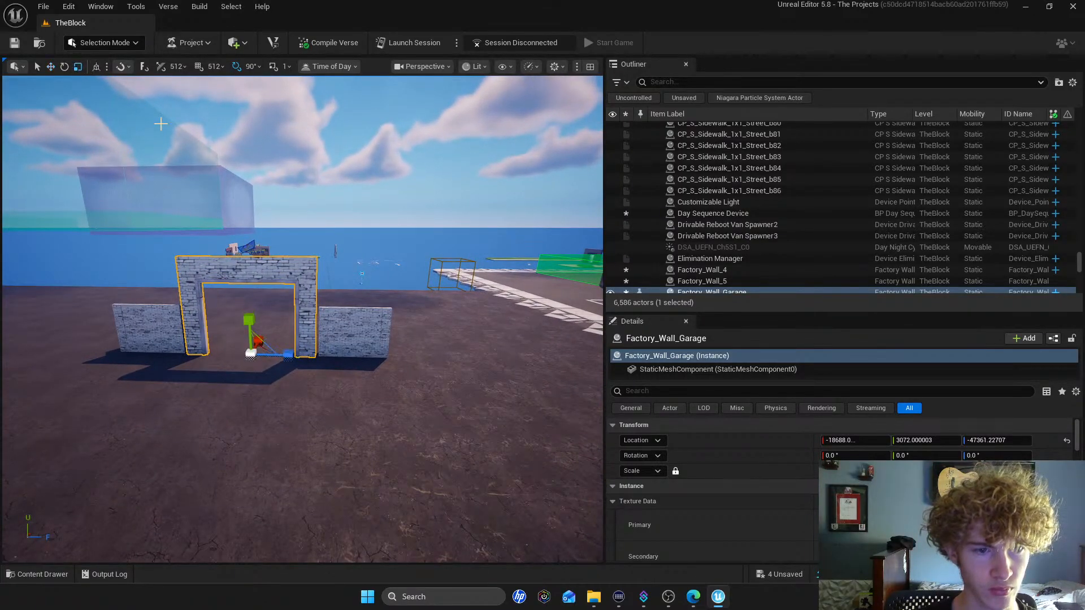
Examine the garage wall and its two side walls from several distances and angles
{"action": "right_click_drag", "start_coordinate": [274, 255], "coordinate": [278, 254]}
{"action": "left_click_drag", "start_coordinate": [275, 254], "coordinate": [277, 254], "text": "ctrl"}
{"action": "mouse_move", "coordinate": [278, 254]}
{"action": "right_mouse_down"}
{"action": "mouse_move", "coordinate": [204, 246]}
{"action": "mouse_move", "coordinate": [282, 250]}
{"action": "right_mouse_up"}
{"action": "key", "text": "w"}
{"action": "key", "text": "s"}
{"action": "key", "text": "w"}
{"action": "key", "text": "s"}
{"action": "key", "text": "w"}
{"action": "left_click_drag", "start_coordinate": [411, 270], "coordinate": [408, 273], "text": "ctrl"}
{"action": "right_click_drag", "start_coordinate": [408, 273], "coordinate": [390, 277]}
{"action": "key", "text": "s"}
{"action": "key", "text": "w"}
{"action": "mouse_move", "coordinate": [410, 188]}
{"action": "right_mouse_down"}
{"action": "mouse_move", "coordinate": [414, 178]}
{"action": "mouse_move", "coordinate": [337, 179]}
{"action": "mouse_move", "coordinate": [424, 184]}
{"action": "right_mouse_up"}
{"action": "left_click", "coordinate": [414, 179]}
{"action": "key", "text": "w"}
{"action": "key", "text": "d"}
{"action": "key", "text": "s"}
{"action": "right_click_drag", "start_coordinate": [440, 343], "coordinate": [444, 345]}
{"action": "key", "text": "w"}
Select both plain factory walls beside the garage wall and activate the Move tool
{"action": "left_click", "coordinate": [444, 346]}
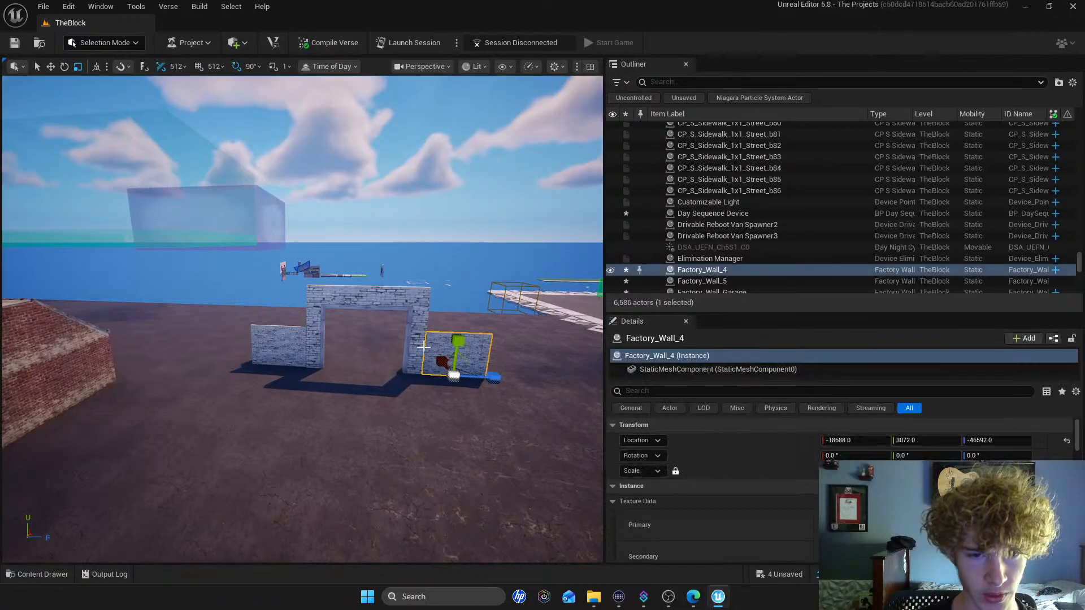
{"action": "left_click", "coordinate": [286, 351], "text": "ctrl"}
{"action": "left_click", "coordinate": [51, 66]}
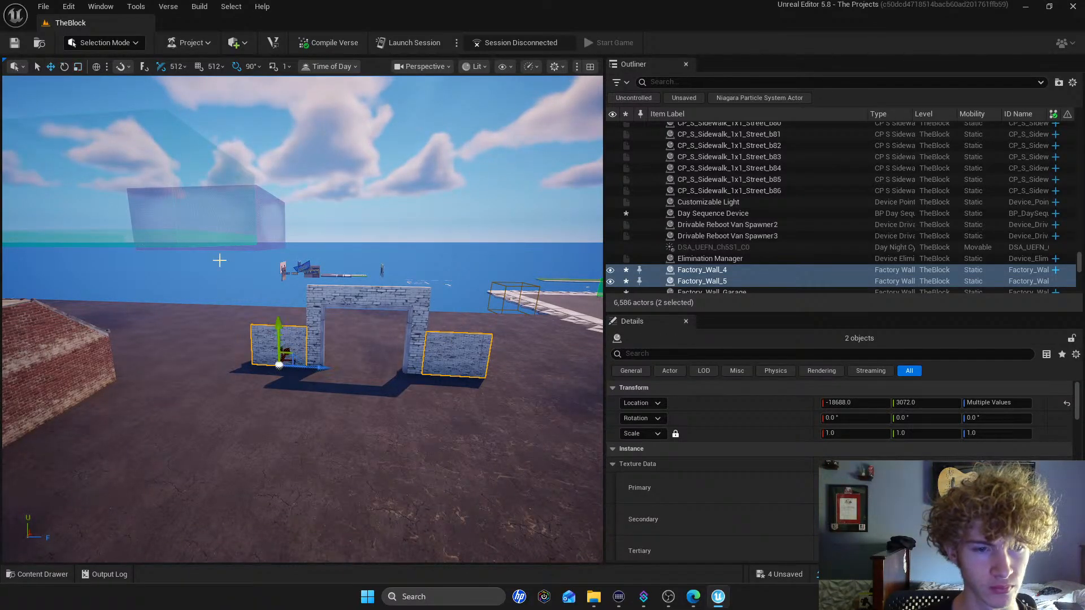
{"action": "left_click_drag", "start_coordinate": [286, 323], "coordinate": [289, 279], "text": "alt"}
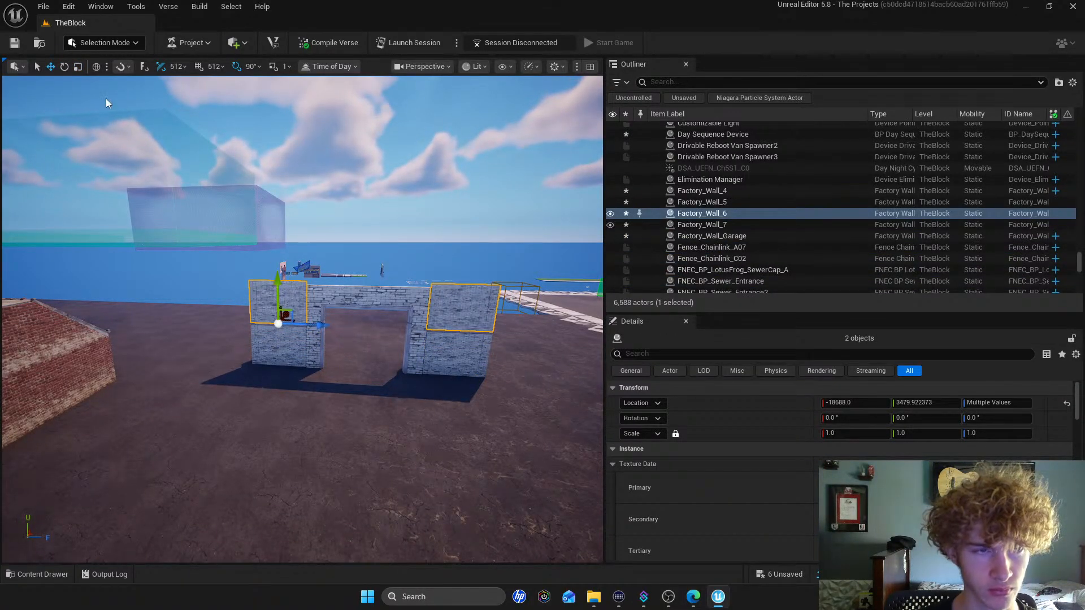
{"action": "left_click", "coordinate": [68, 8]}
{"action": "left_click", "coordinate": [89, 36]}
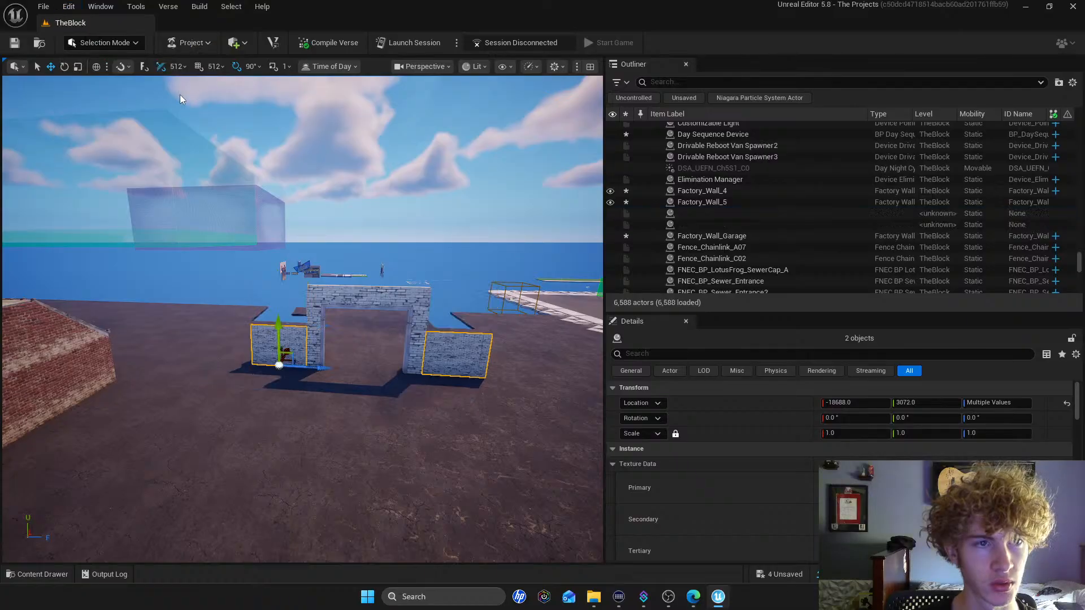
Stack two snapped copies above each side wall up to Y 3840 and duplicate a top wall across the gap above the garage wall
{"action": "left_click_drag", "start_coordinate": [282, 322], "coordinate": [278, 243], "text": "alt"}
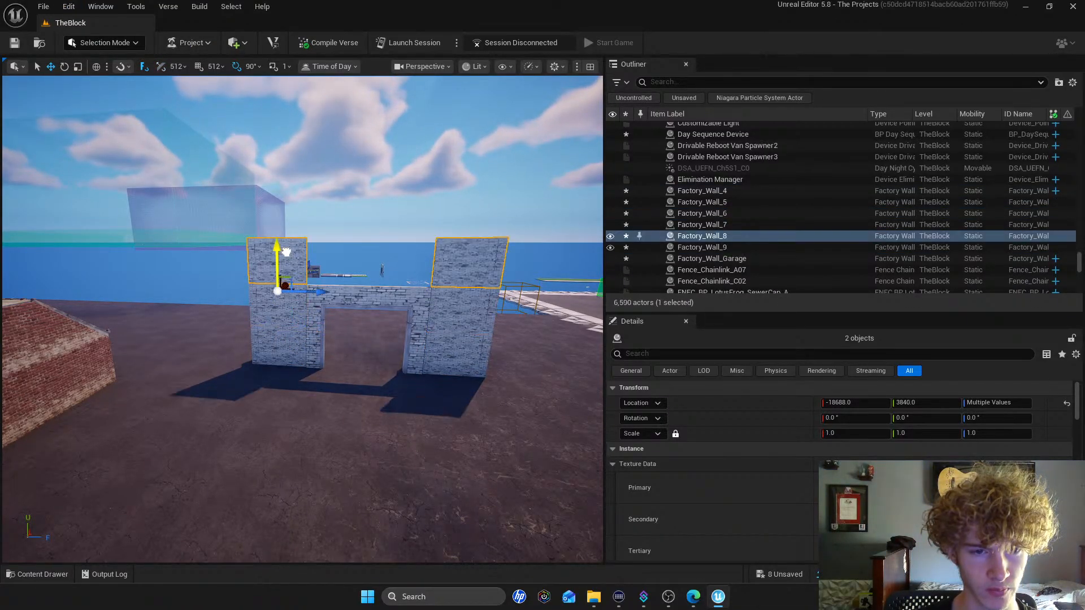
{"action": "left_click", "coordinate": [447, 267]}
{"action": "left_click_drag", "start_coordinate": [510, 289], "coordinate": [398, 285], "text": "alt"}
{"action": "left_click", "coordinate": [391, 202]}
Adjust the scale of the garage wall slightly so it fits the opening in the stacked factory walls
{"action": "right_click_drag", "start_coordinate": [394, 204], "coordinate": [417, 194]}
{"action": "key", "text": "w"}
{"action": "scroll", "coordinate": [391, 302], "scroll_direction": "up", "scroll_amount": 2}
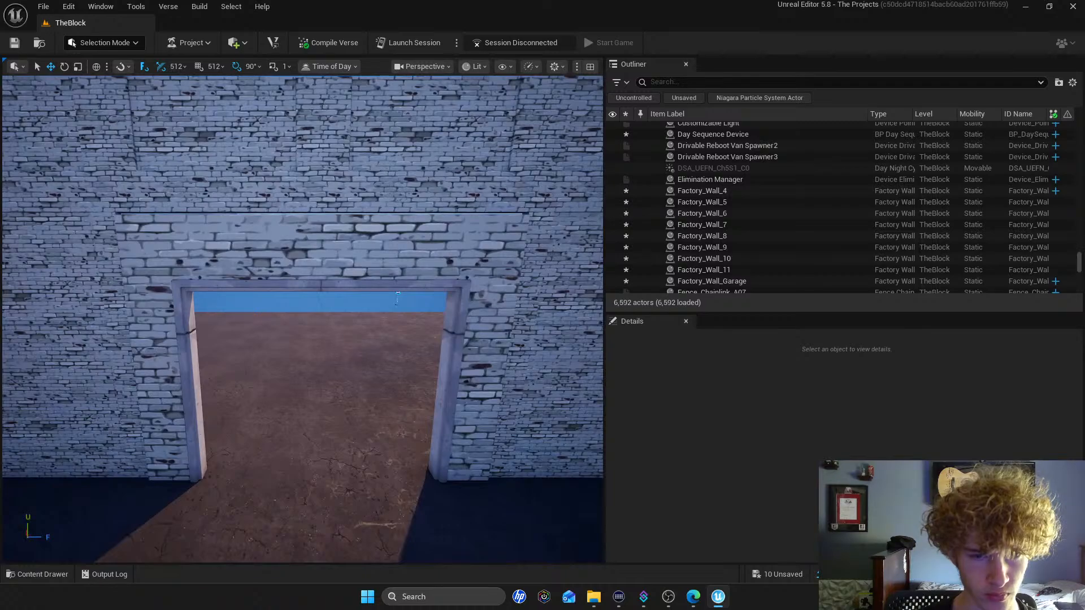
{"action": "scroll", "coordinate": [346, 226], "scroll_direction": "down", "scroll_amount": 5}
{"action": "scroll", "coordinate": [345, 213], "scroll_direction": "up", "scroll_amount": 6}
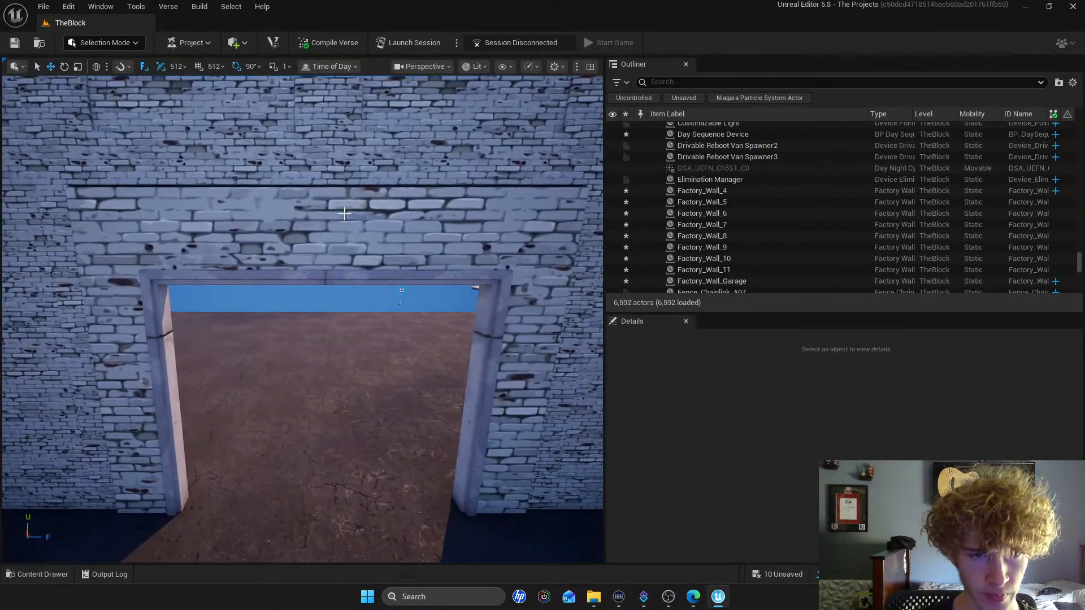
{"action": "left_click", "coordinate": [344, 213]}
{"action": "key", "text": "e"}
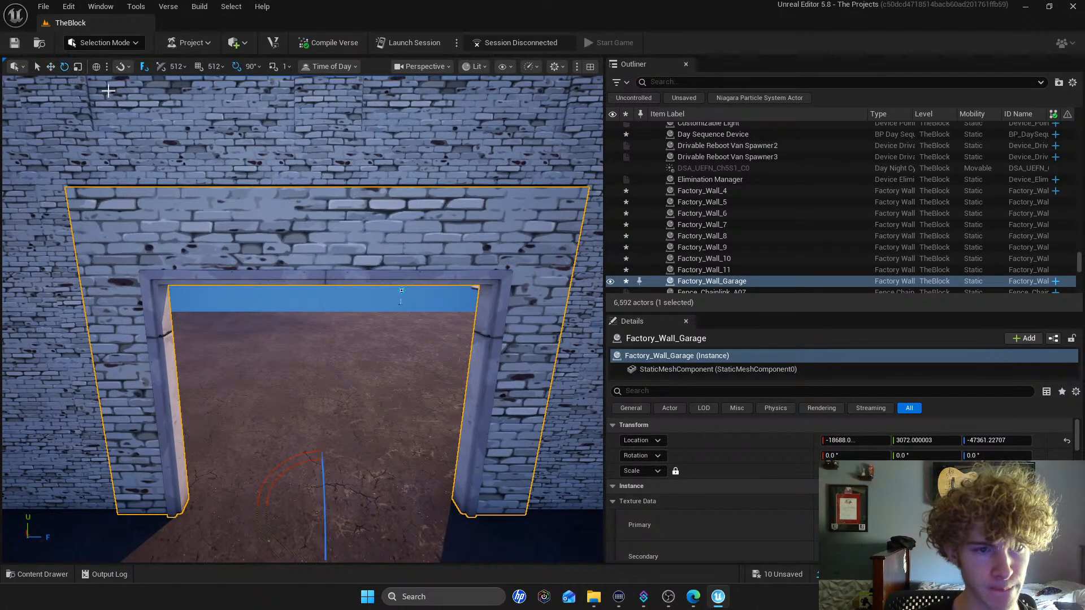
{"action": "left_click", "coordinate": [78, 66]}
{"action": "scroll", "coordinate": [305, 232], "scroll_direction": "down", "scroll_amount": 5}
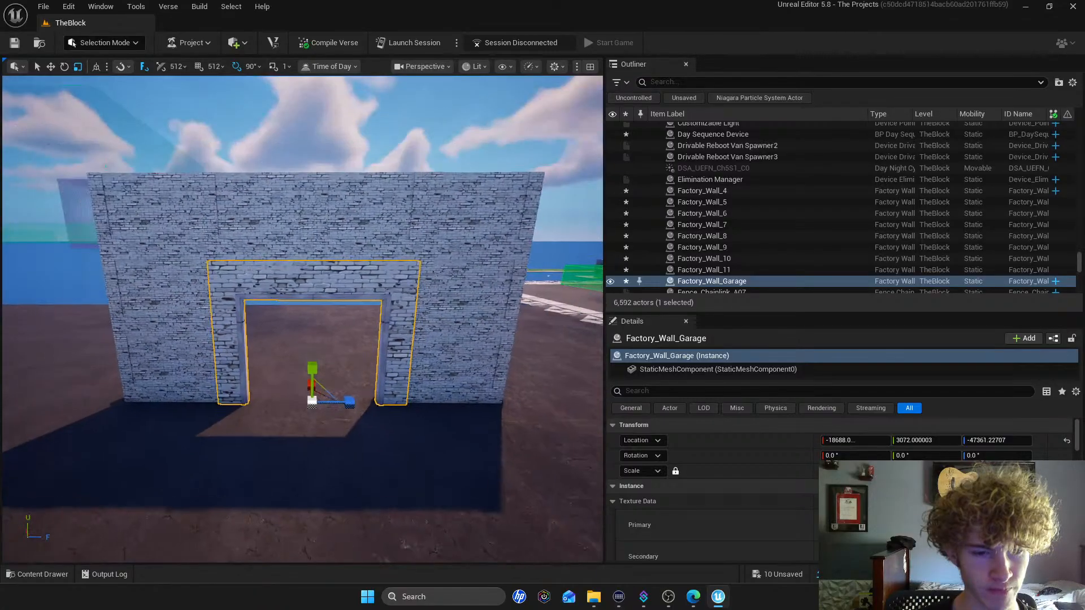
{"action": "left_click_drag", "start_coordinate": [316, 355], "coordinate": [317, 356]}
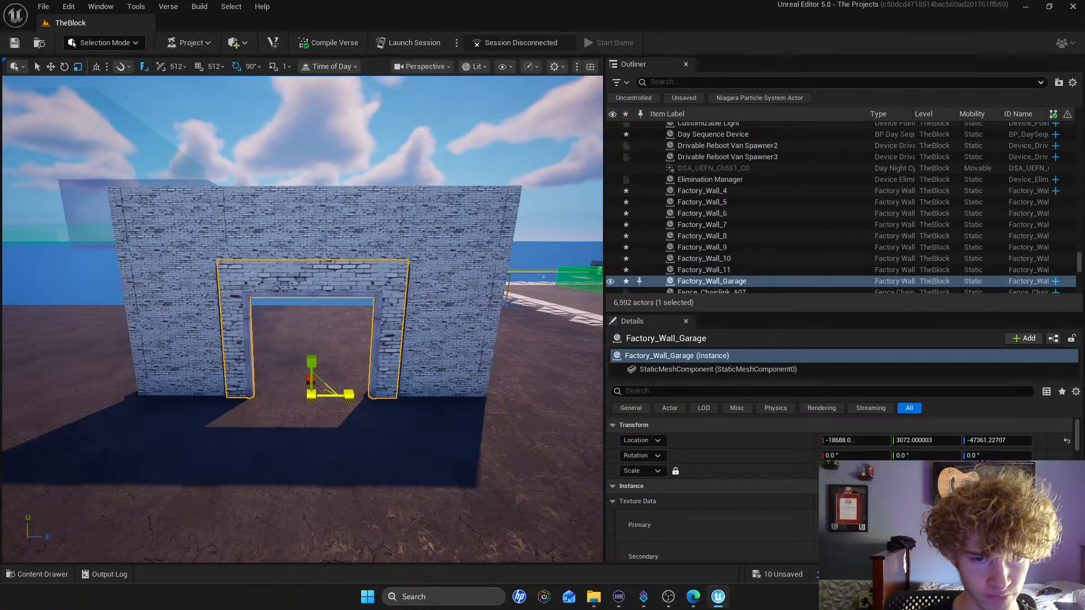
{"action": "right_click_drag", "start_coordinate": [350, 386], "coordinate": [526, 386]}
{"action": "right_click_drag", "start_coordinate": [351, 364], "coordinate": [362, 359]}
{"action": "left_click", "coordinate": [289, 178]}
{"action": "left_click", "coordinate": [364, 122]}
{"action": "right_click_drag", "start_coordinate": [365, 123], "coordinate": [413, 114]}
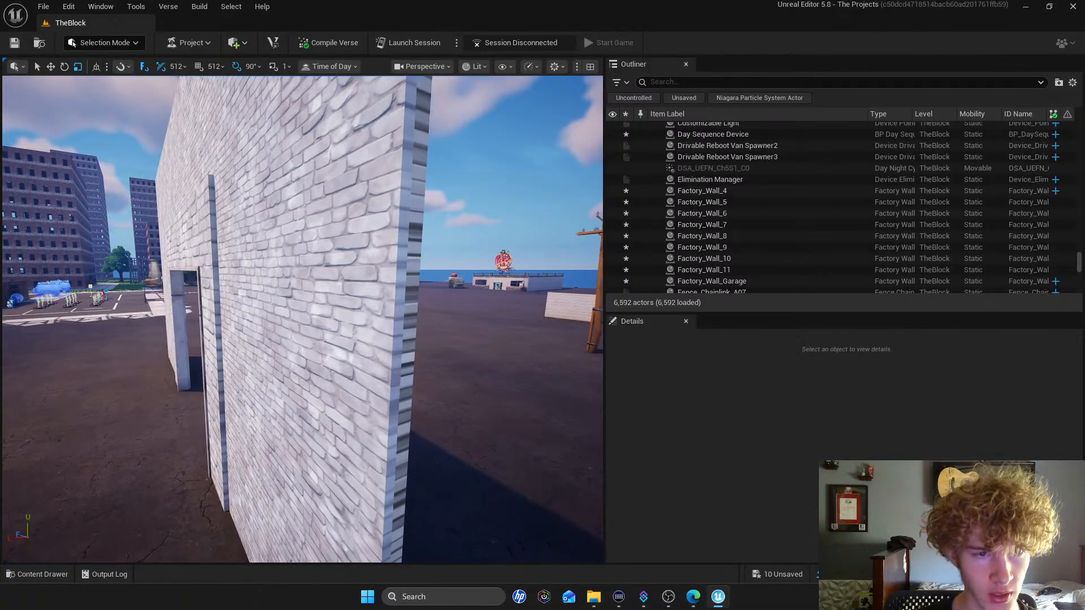
{"action": "left_click", "coordinate": [179, 386]}
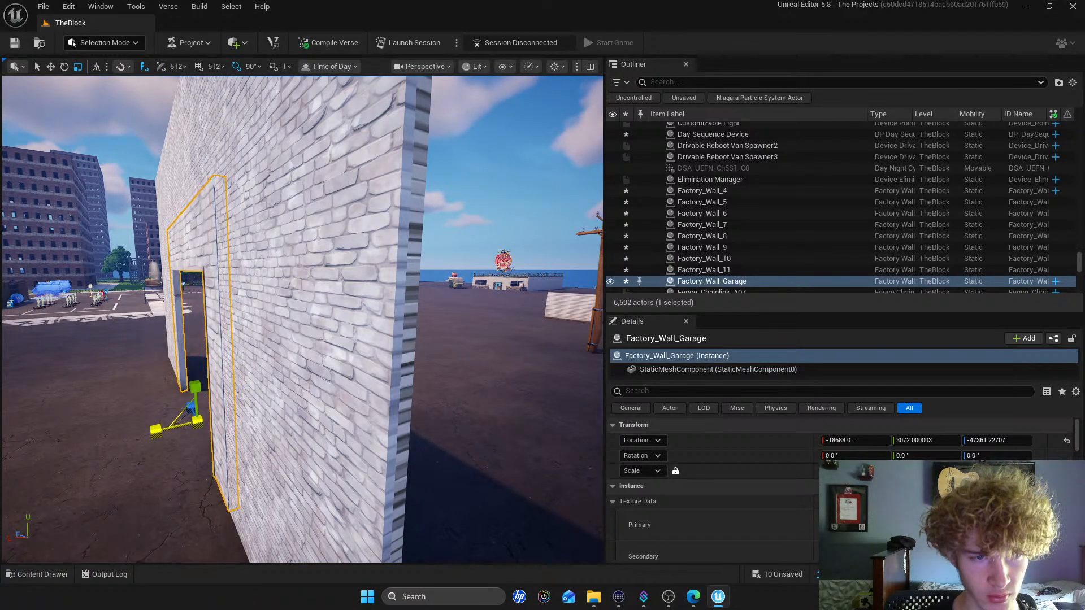
{"action": "right_click_drag", "start_coordinate": [163, 421], "coordinate": [39, 430]}
{"action": "left_click", "coordinate": [68, 7]}
{"action": "left_click", "coordinate": [98, 38]}
Check the garage wall edge-on against the stacked factory walls and undo the last selection change
{"action": "right_click_drag", "start_coordinate": [212, 177], "coordinate": [124, 178]}
{"action": "key", "text": "s"}
{"action": "key", "text": "d"}
{"action": "key", "text": "w"}
{"action": "key", "text": "s"}
{"action": "right_click_drag", "start_coordinate": [316, 219], "coordinate": [247, 219]}
{"action": "key", "text": "w"}
{"action": "left_click", "coordinate": [72, 8]}
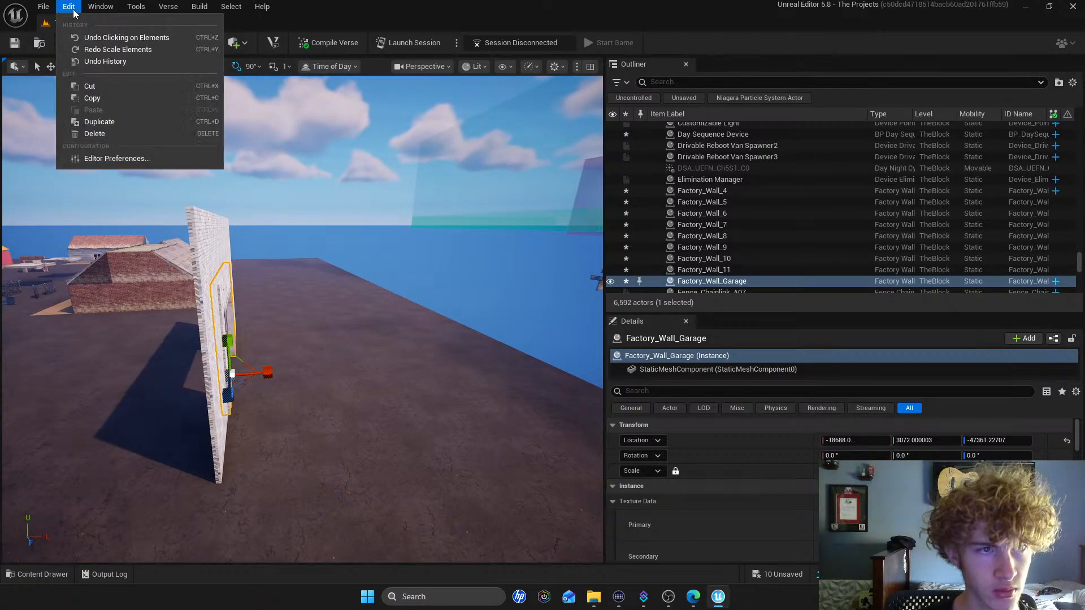
{"action": "left_click", "coordinate": [88, 35]}
Step back through two more selection changes until the garage wall is selected again
{"action": "right_click_drag", "start_coordinate": [342, 231], "coordinate": [217, 240]}
{"action": "key", "text": "d"}
{"action": "key", "text": "s"}
{"action": "right_click_drag", "start_coordinate": [340, 223], "coordinate": [340, 223]}
{"action": "key", "text": "w"}
{"action": "key", "text": "s"}
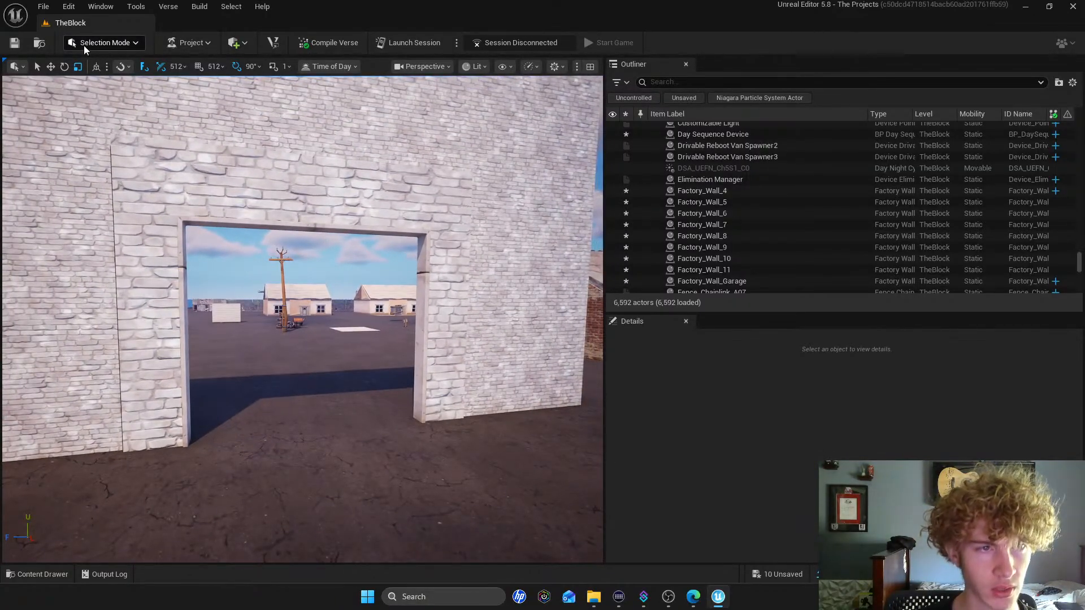
{"action": "left_click", "coordinate": [66, 13]}
{"action": "left_click", "coordinate": [85, 32]}
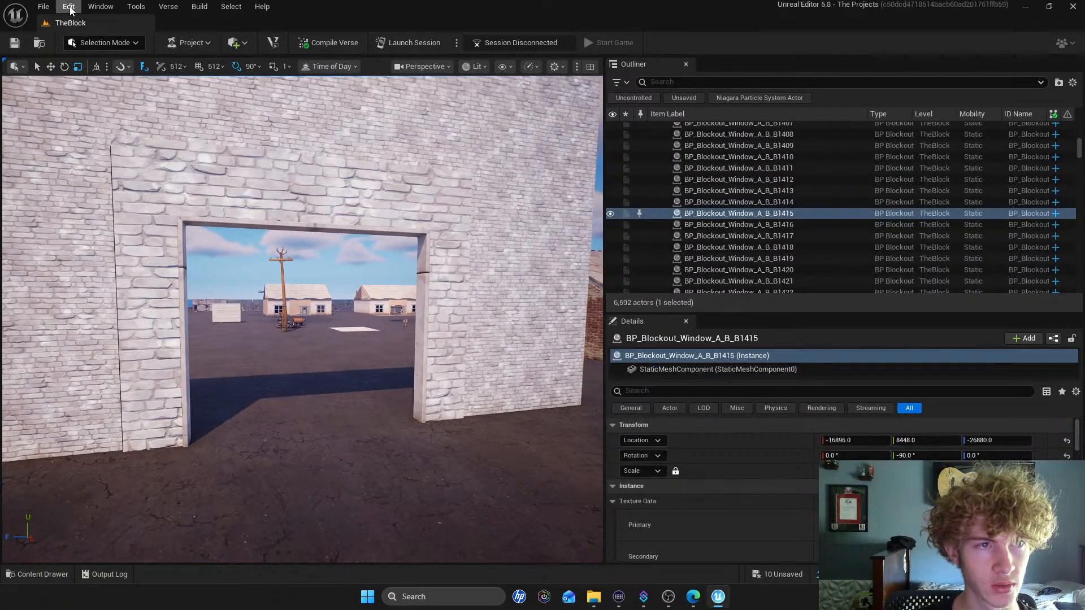
{"action": "left_click", "coordinate": [70, 7]}
{"action": "left_click", "coordinate": [90, 39]}
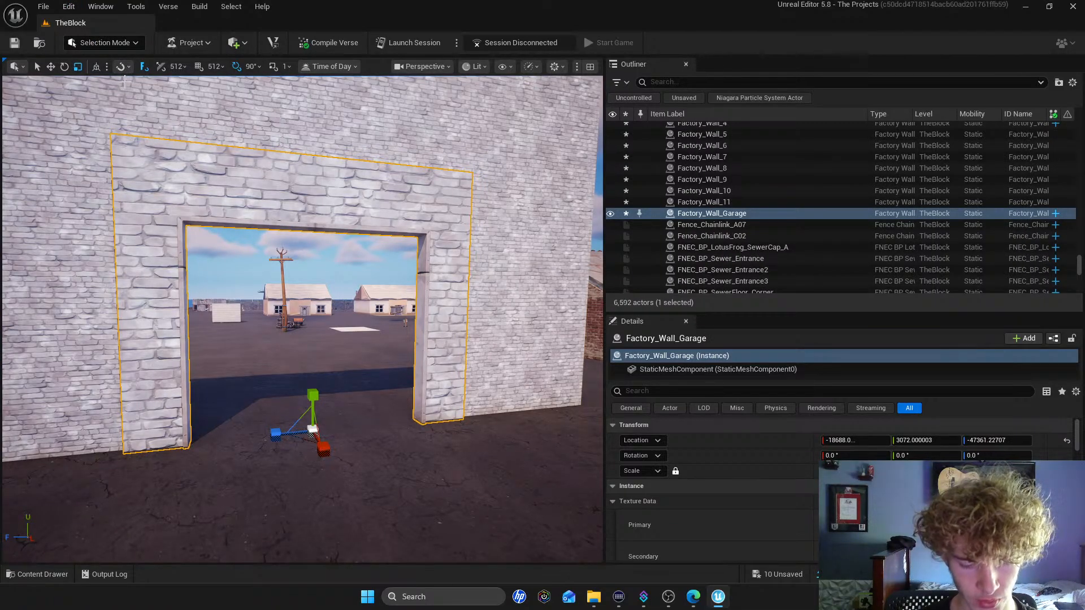
Undo the garage wall's recent scaling history and redo the last undone change
{"action": "key", "text": "s"}
{"action": "right_click_drag", "start_coordinate": [373, 213], "coordinate": [375, 213]}
{"action": "key", "text": "w"}
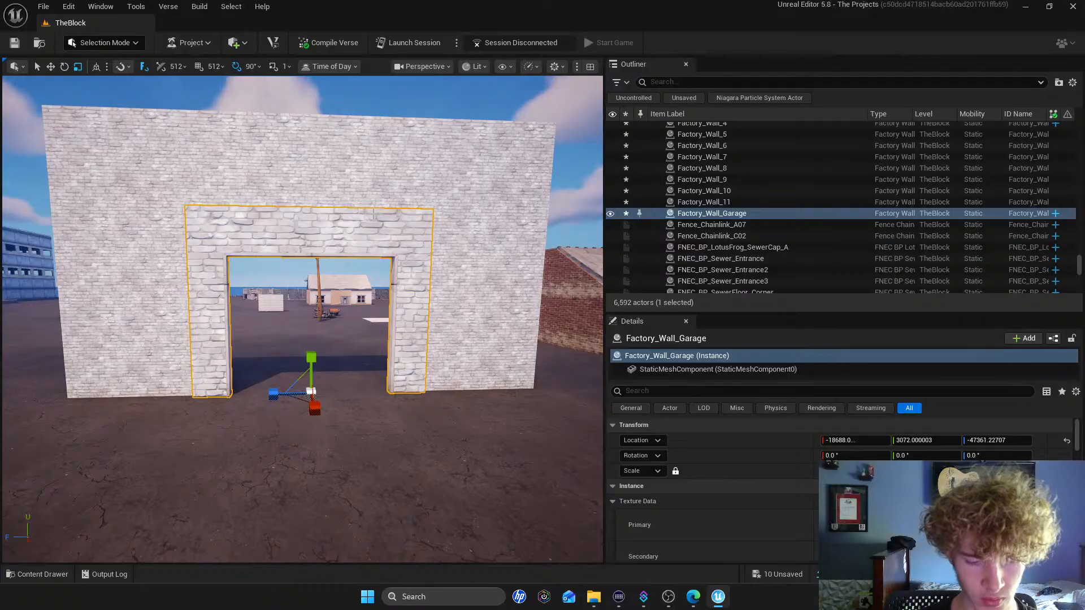
{"action": "key", "text": "ctrl+z"}
{"action": "key", "text": "ctrl+z"}
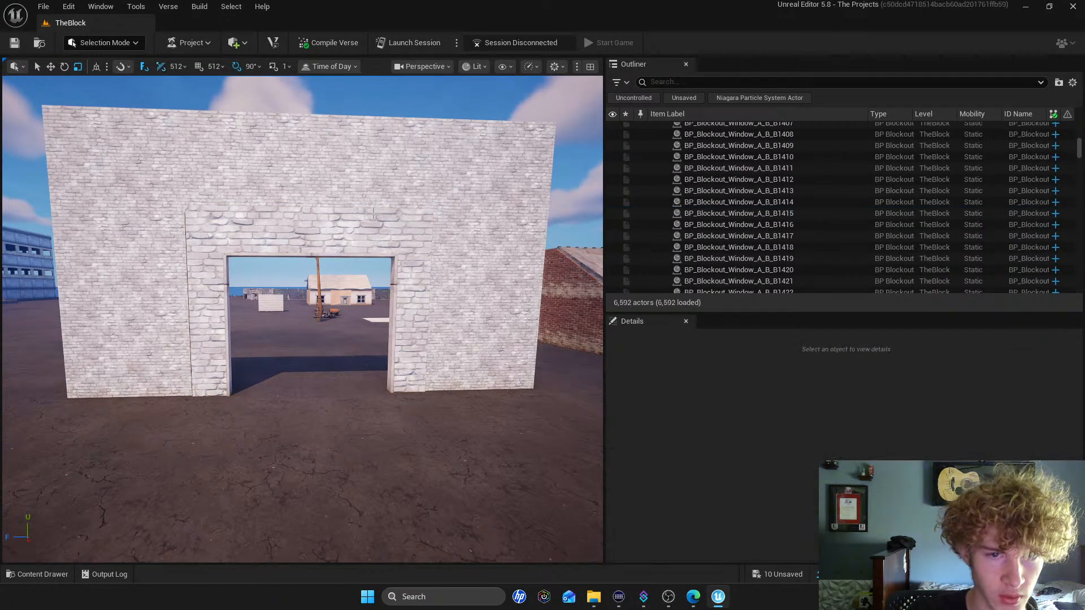
{"action": "key", "text": "ctrl+z"}
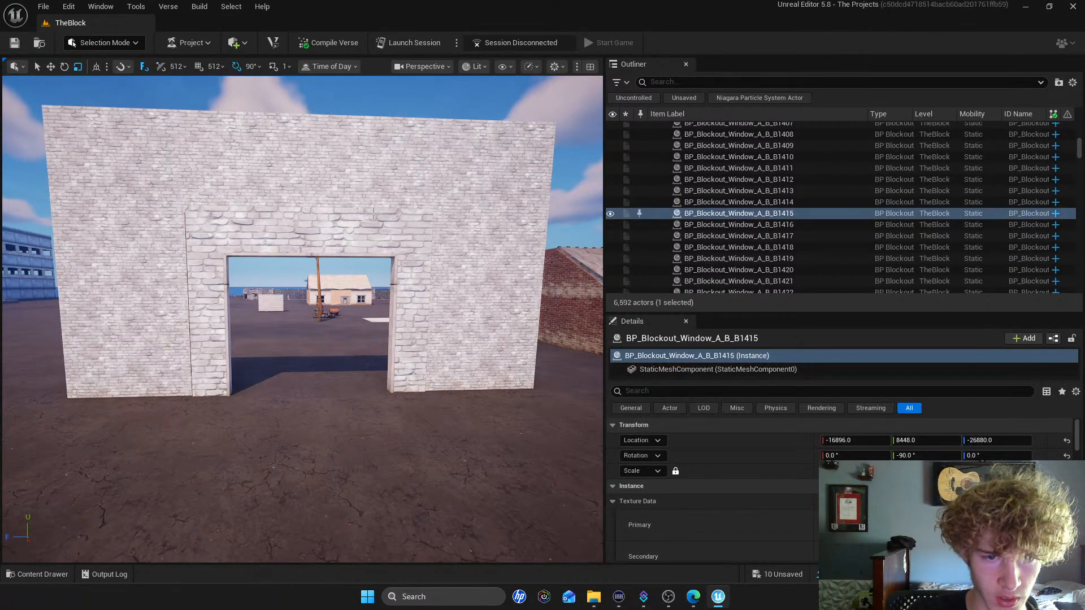
{"action": "key", "text": "ctrl+z"}
{"action": "key", "text": "ctrl+z"}
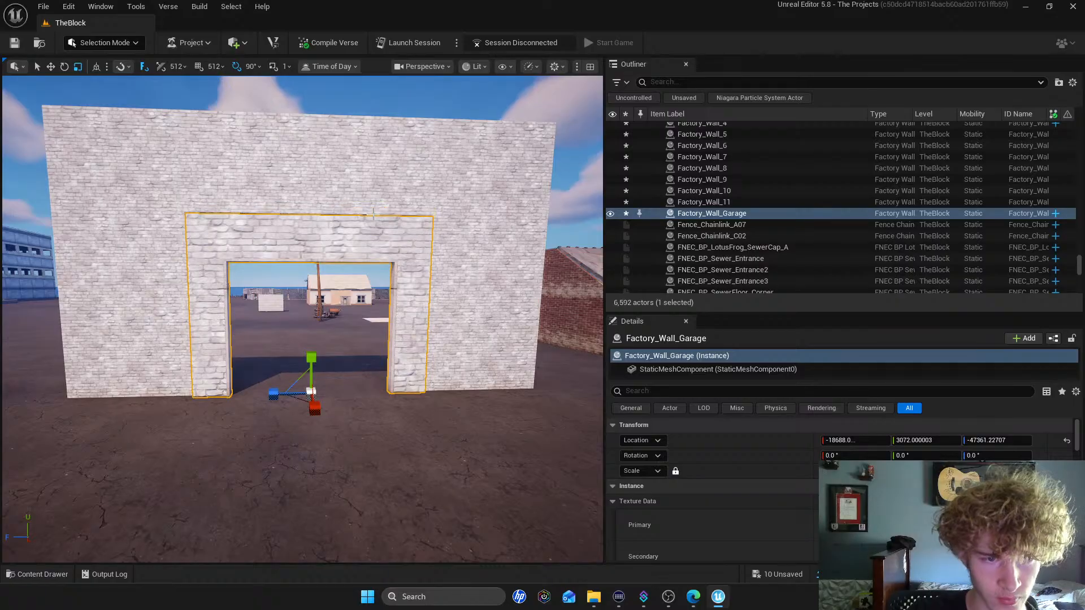
{"action": "key", "text": "ctrl+y"}
Examine up close how the edges and opening of the garage wall meet the surrounding factory walls
{"action": "key", "text": "s"}
{"action": "right_click_drag", "start_coordinate": [373, 214], "coordinate": [357, 195]}
{"action": "key", "text": "w"}
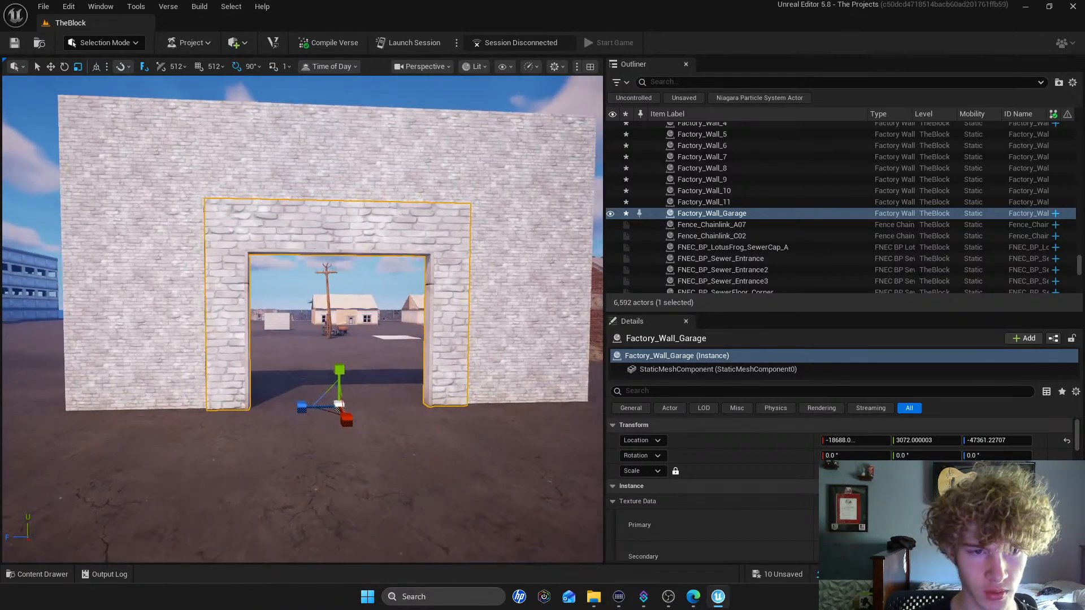
{"action": "left_click", "coordinate": [277, 153]}
{"action": "right_click_drag", "start_coordinate": [277, 152], "coordinate": [249, 154]}
{"action": "key", "text": "d"}
{"action": "key", "text": "w"}
{"action": "mouse_move", "coordinate": [276, 300]}
{"action": "right_mouse_down"}
{"action": "mouse_move", "coordinate": [272, 319]}
{"action": "mouse_move", "coordinate": [258, 313]}
{"action": "right_mouse_up"}
{"action": "left_click", "coordinate": [275, 304]}
{"action": "key", "text": "w"}
{"action": "key", "text": "s"}
{"action": "key", "text": "w"}
{"action": "key", "text": "s"}
{"action": "key", "text": "w"}
{"action": "key", "text": "d"}
Move the garage wall in small unsnapped amounts along Z to about -47356.8
{"action": "left_click", "coordinate": [50, 67]}
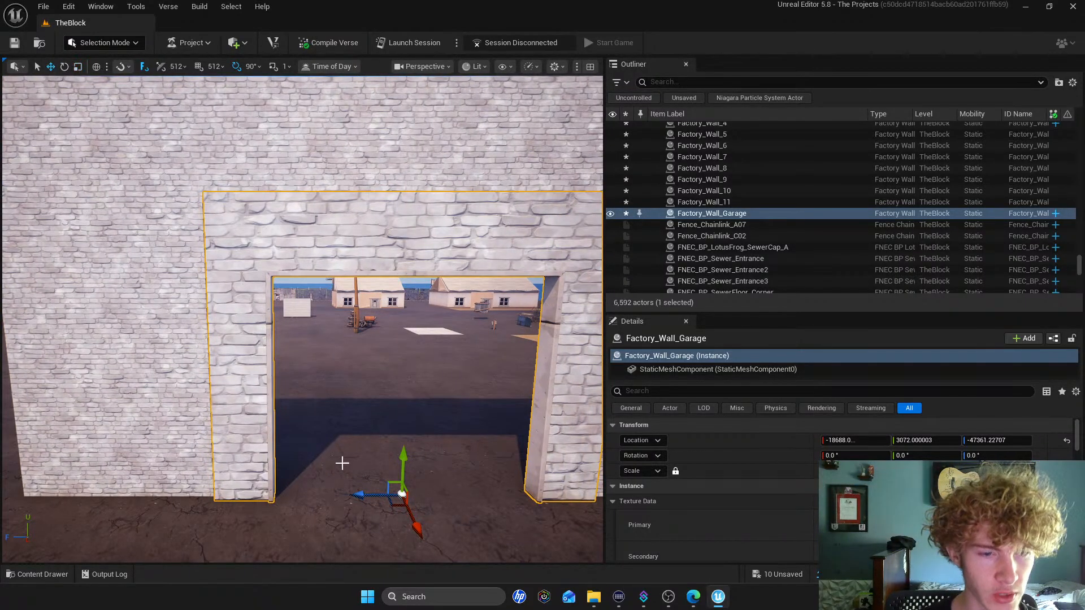
{"action": "left_click_drag", "start_coordinate": [364, 492], "coordinate": [360, 491]}
{"action": "left_click", "coordinate": [68, 6]}
{"action": "left_click", "coordinate": [113, 36]}
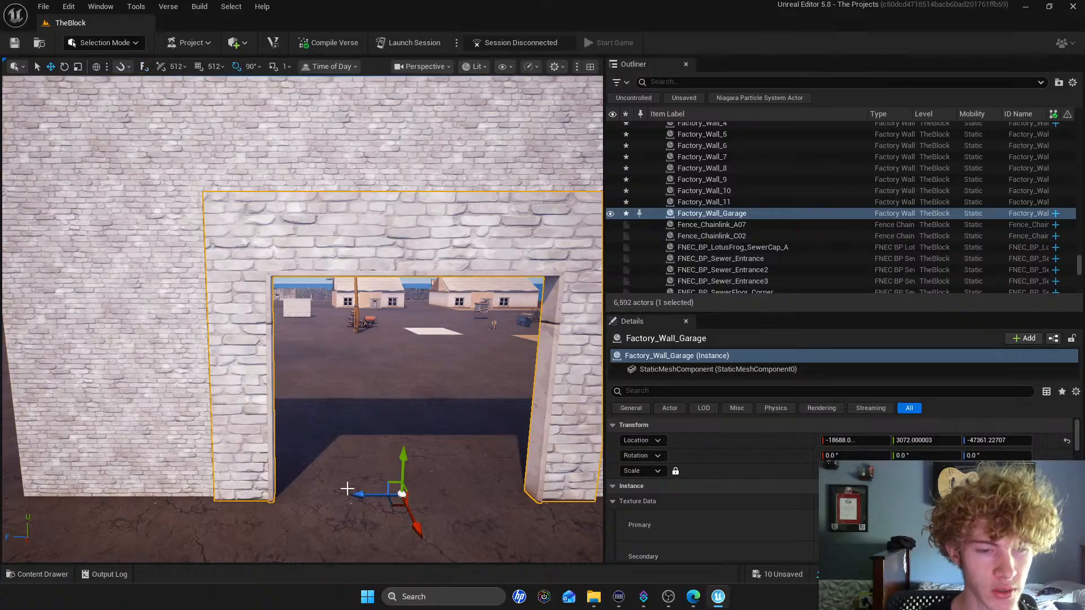
{"action": "mouse_move", "coordinate": [361, 494]}
{"action": "right_mouse_down"}
{"action": "mouse_move", "coordinate": [373, 486]}
{"action": "mouse_move", "coordinate": [344, 493]}
{"action": "mouse_move", "coordinate": [362, 495]}
{"action": "right_mouse_up"}
{"action": "right_click_drag", "start_coordinate": [145, 431], "coordinate": [114, 440]}
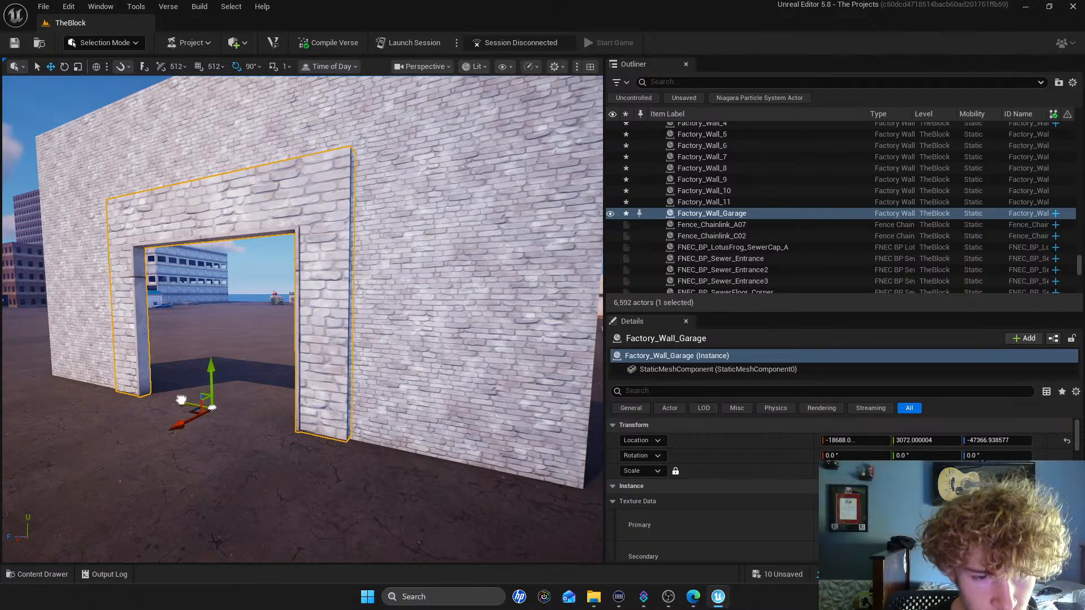
{"action": "right_click_drag", "start_coordinate": [179, 396], "coordinate": [179, 396]}
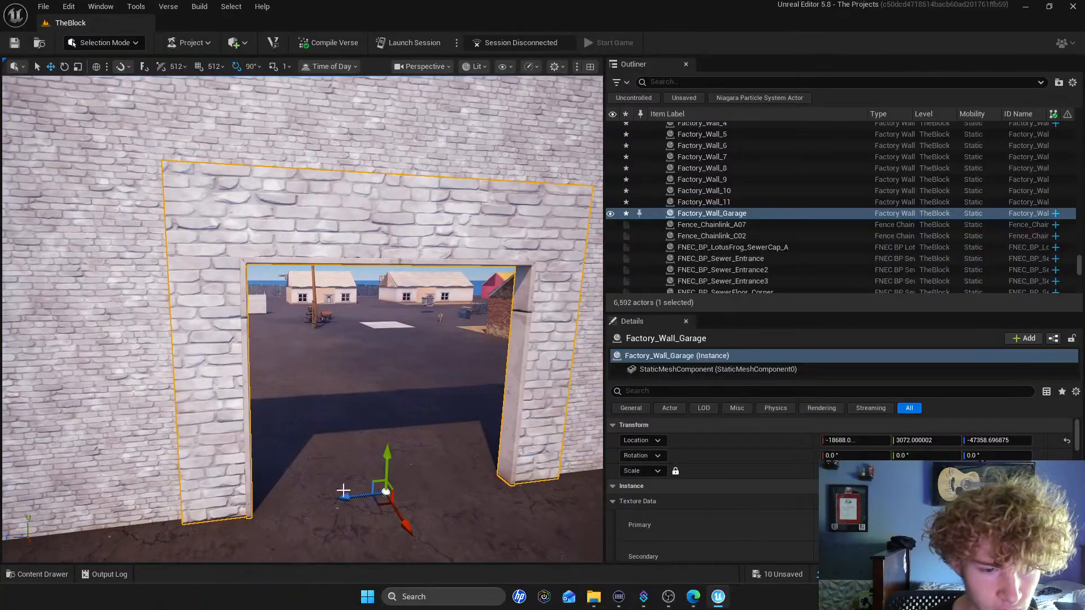
{"action": "left_click_drag", "start_coordinate": [349, 497], "coordinate": [351, 497]}
{"action": "right_click_drag", "start_coordinate": [353, 487], "coordinate": [354, 487]}
{"action": "left_click", "coordinate": [77, 68]}
{"action": "key", "text": "f"}
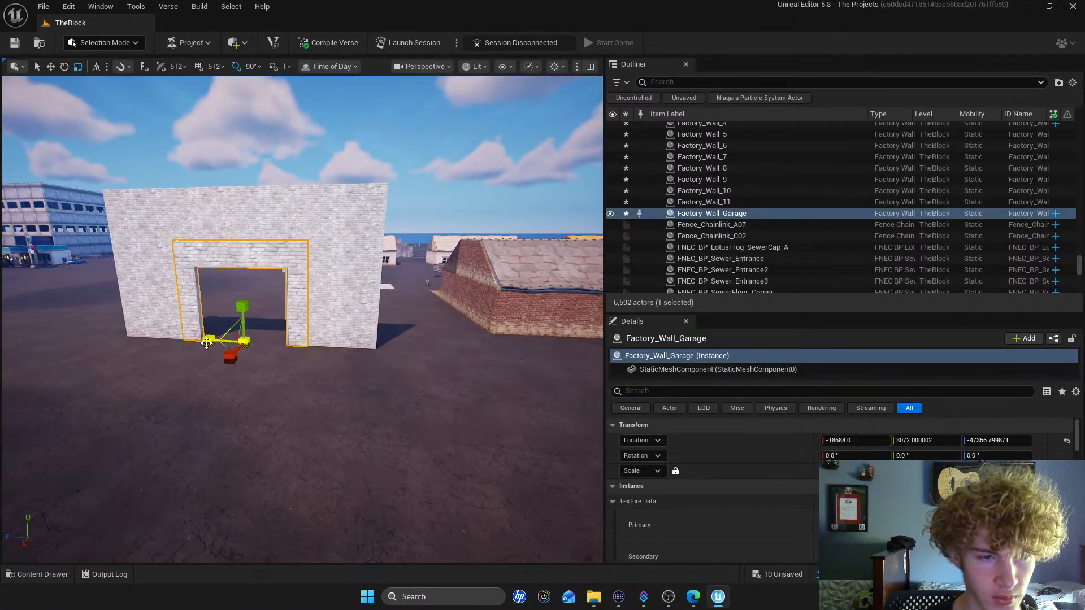
{"action": "left_click", "coordinate": [207, 343], "text": "ctrl"}
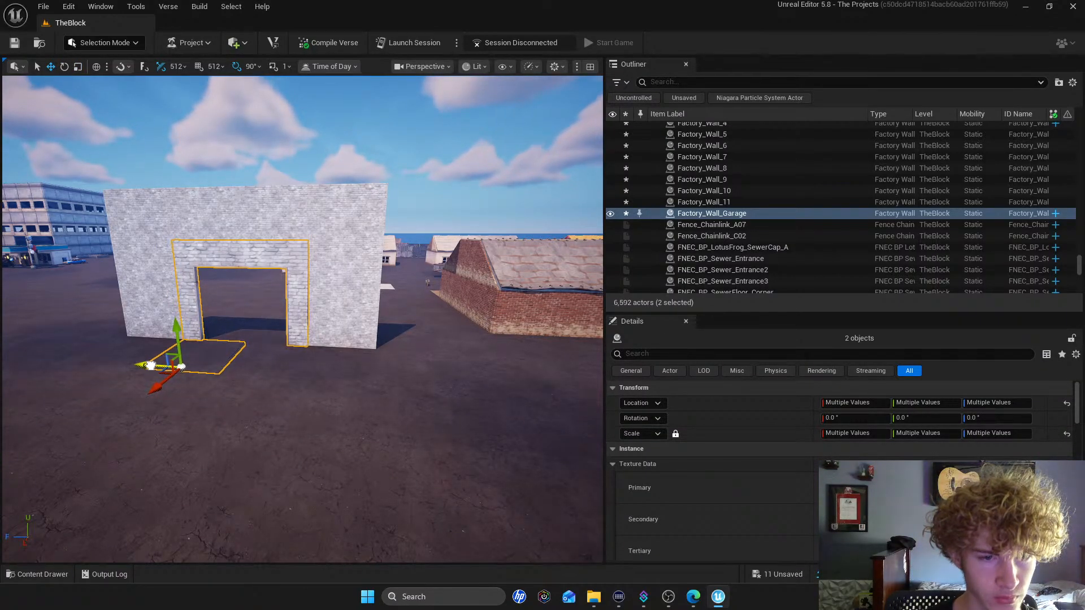
{"action": "key", "text": "f"}
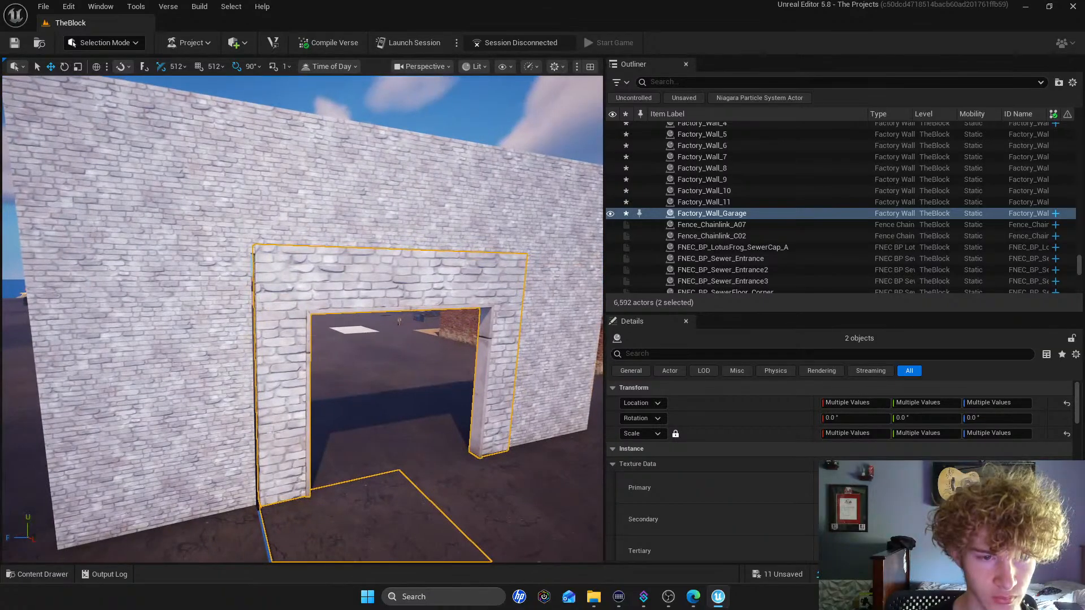
{"action": "right_click_drag", "start_coordinate": [267, 422], "coordinate": [299, 432]}
{"action": "left_click_drag", "start_coordinate": [390, 530], "coordinate": [385, 532]}
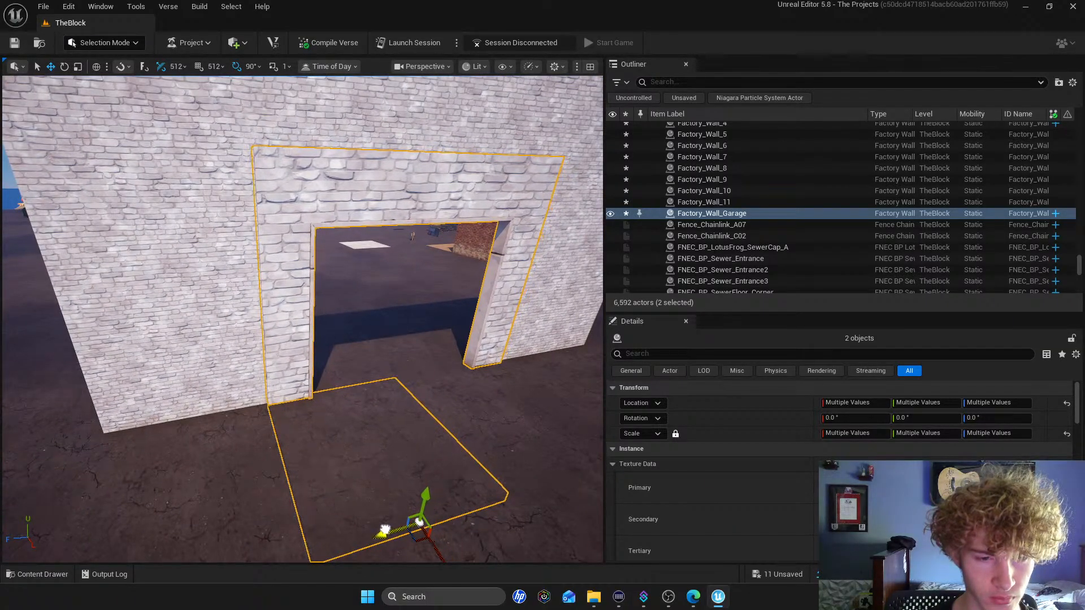
{"action": "left_click", "coordinate": [68, 7]}
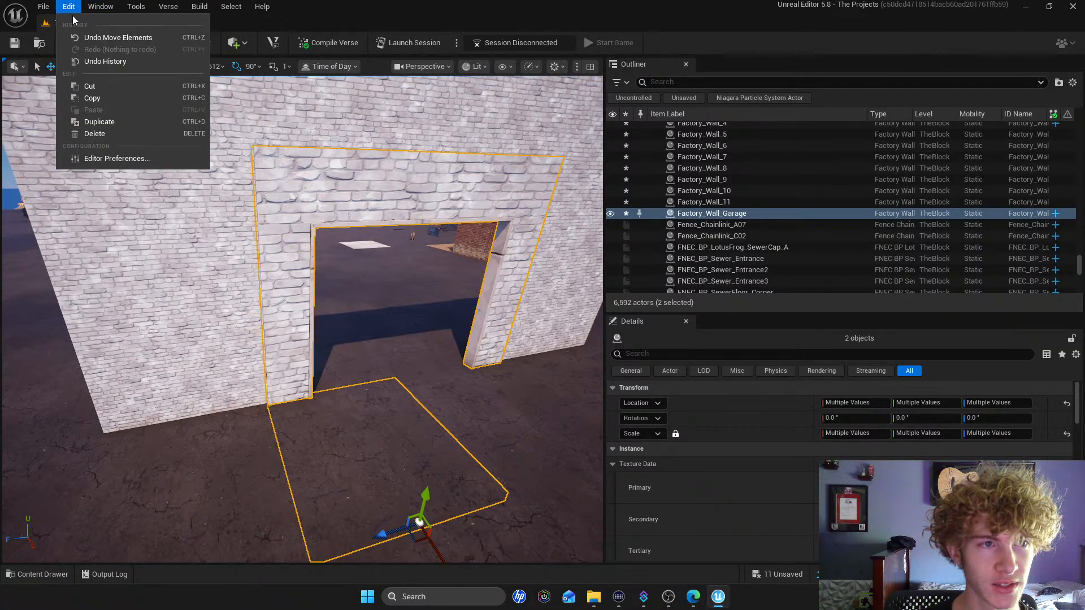
{"action": "left_click", "coordinate": [89, 38]}
{"action": "left_click", "coordinate": [68, 7]}
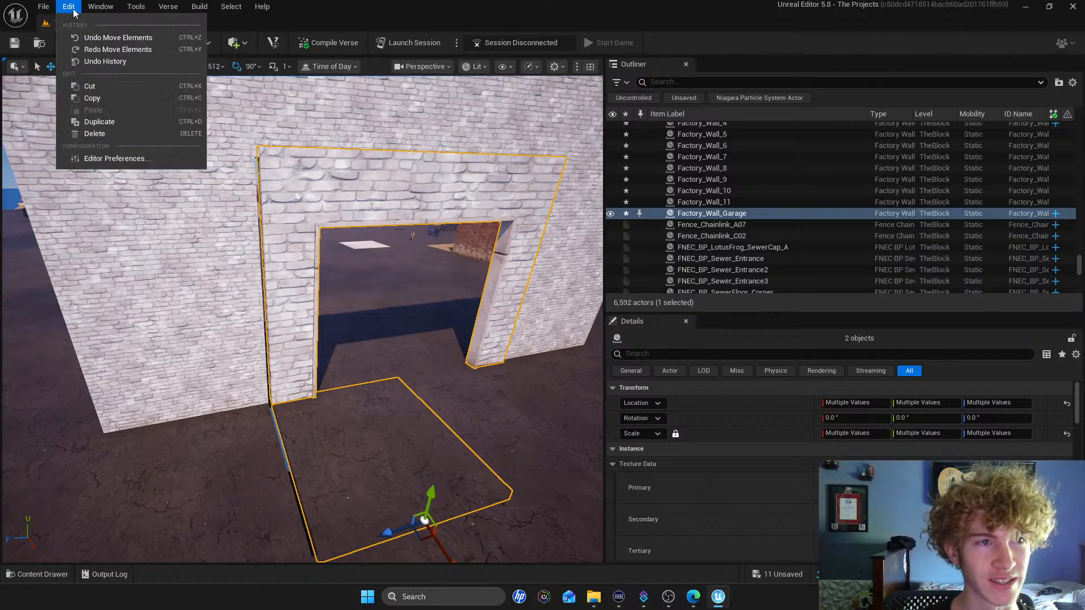
{"action": "left_click", "coordinate": [98, 38]}
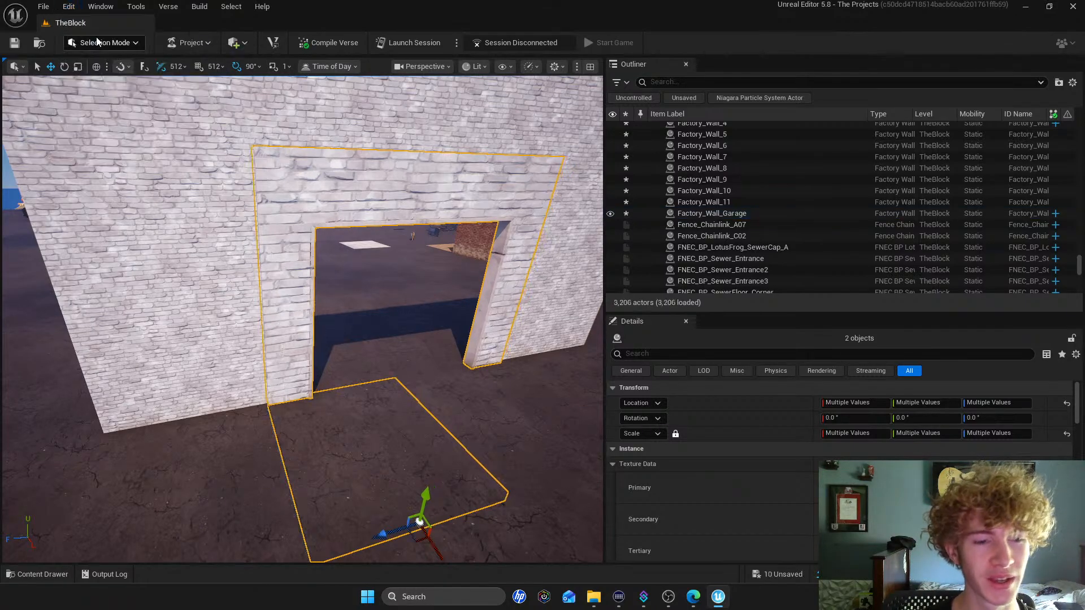
Select only the garage wall and inspect the seam between it and the side wall
{"action": "left_click", "coordinate": [297, 218]}
{"action": "key", "text": "s"}
{"action": "right_click_drag", "start_coordinate": [386, 296], "coordinate": [357, 259]}
{"action": "key", "text": "a"}
{"action": "key", "text": "w"}
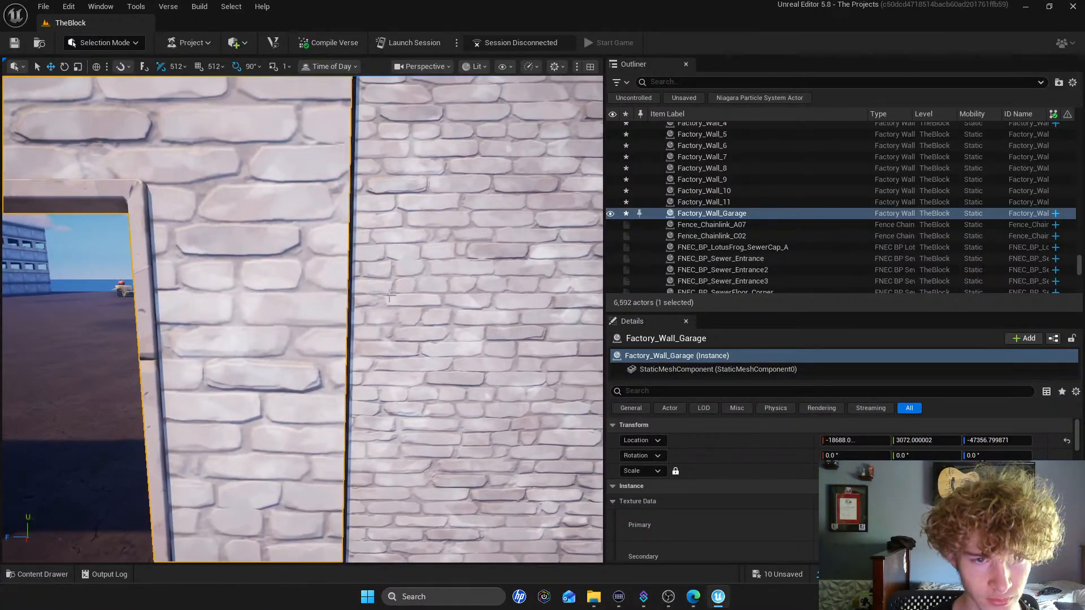
{"action": "left_click", "coordinate": [386, 296]}
{"action": "right_click_drag", "start_coordinate": [387, 296], "coordinate": [364, 316]}
{"action": "key", "text": "s"}
{"action": "key", "text": "w"}
Move the garage wall along Z to about -47363.22 and slightly adjust its width by scaling it along Z
{"action": "left_click", "coordinate": [293, 289]}
{"action": "key", "text": "f"}
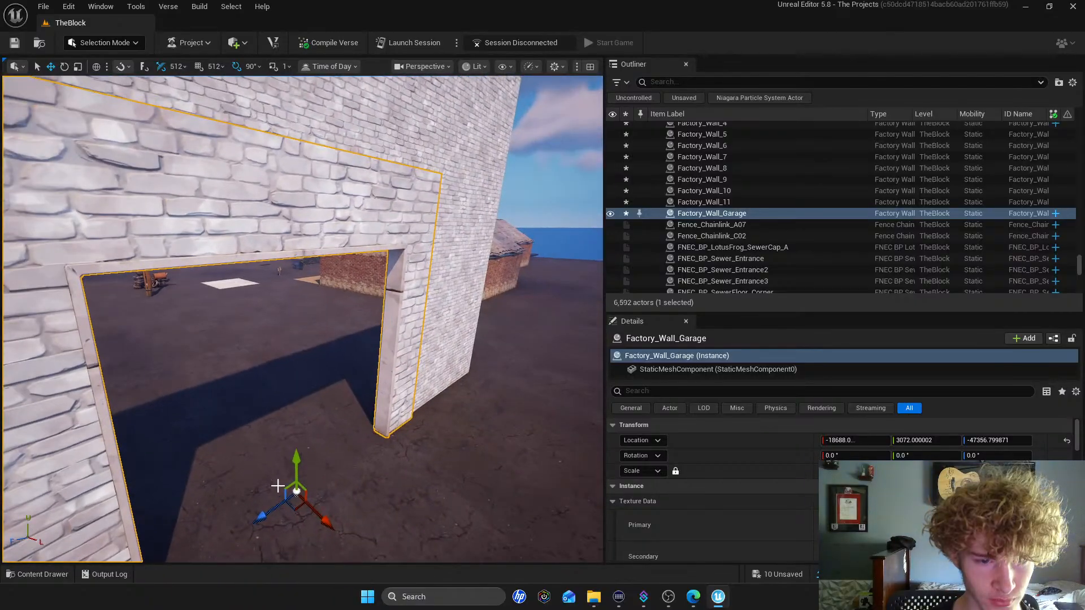
{"action": "left_click_drag", "start_coordinate": [267, 514], "coordinate": [272, 511]}
{"action": "key", "text": "s"}
{"action": "mouse_move", "coordinate": [214, 295]}
{"action": "right_mouse_down"}
{"action": "mouse_move", "coordinate": [192, 294]}
{"action": "mouse_move", "coordinate": [214, 294]}
{"action": "right_mouse_up"}
{"action": "key", "text": "w"}
{"action": "right_click_drag", "start_coordinate": [330, 219], "coordinate": [292, 236]}
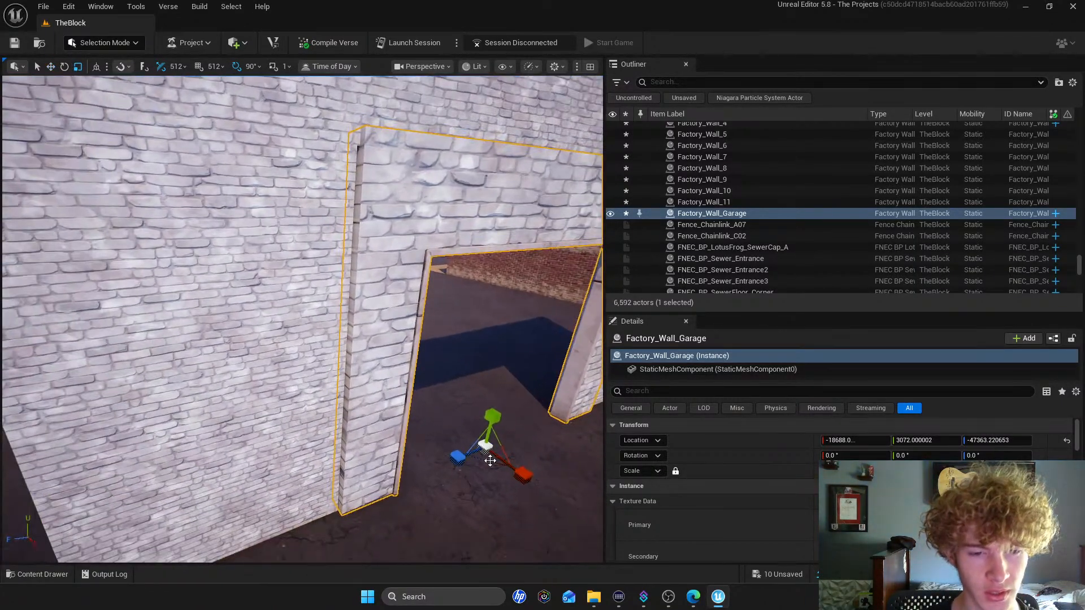
{"action": "left_click_drag", "start_coordinate": [462, 459], "coordinate": [460, 460]}
{"action": "left_click", "coordinate": [460, 460], "text": "shift"}
Examine the fitted garage wall and its neighbouring walls from several angles, including the rear side
{"action": "key", "text": "s"}
{"action": "right_click_drag", "start_coordinate": [460, 460], "coordinate": [480, 424]}
{"action": "key", "text": "w"}
{"action": "key", "text": "s"}
{"action": "key", "text": "d"}
{"action": "key", "text": "a"}
{"action": "key", "text": "w"}
{"action": "key", "text": "w"}
{"action": "key", "text": "s"}
{"action": "key", "text": "w"}
{"action": "left_click", "coordinate": [411, 134]}
{"action": "key", "text": "s"}
{"action": "mouse_move", "coordinate": [411, 134]}
{"action": "right_mouse_down"}
{"action": "mouse_move", "coordinate": [425, 156]}
{"action": "mouse_move", "coordinate": [452, 142]}
{"action": "mouse_move", "coordinate": [497, 144]}
{"action": "mouse_move", "coordinate": [493, 160]}
{"action": "mouse_move", "coordinate": [426, 145]}
{"action": "right_mouse_up"}
{"action": "key", "text": "w"}
{"action": "key", "text": "s"}
{"action": "key", "text": "a"}
{"action": "key", "text": "w"}
{"action": "key", "text": "d"}
{"action": "key", "text": "a"}
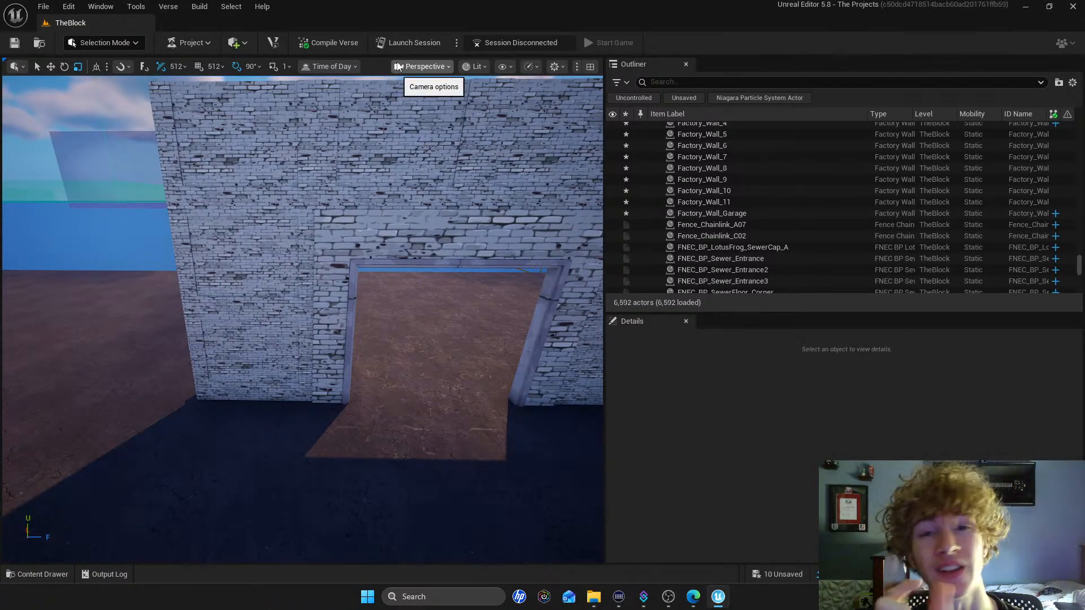
Shift the garage wall in depth along X to about -18675.9
{"action": "left_click", "coordinate": [327, 244]}
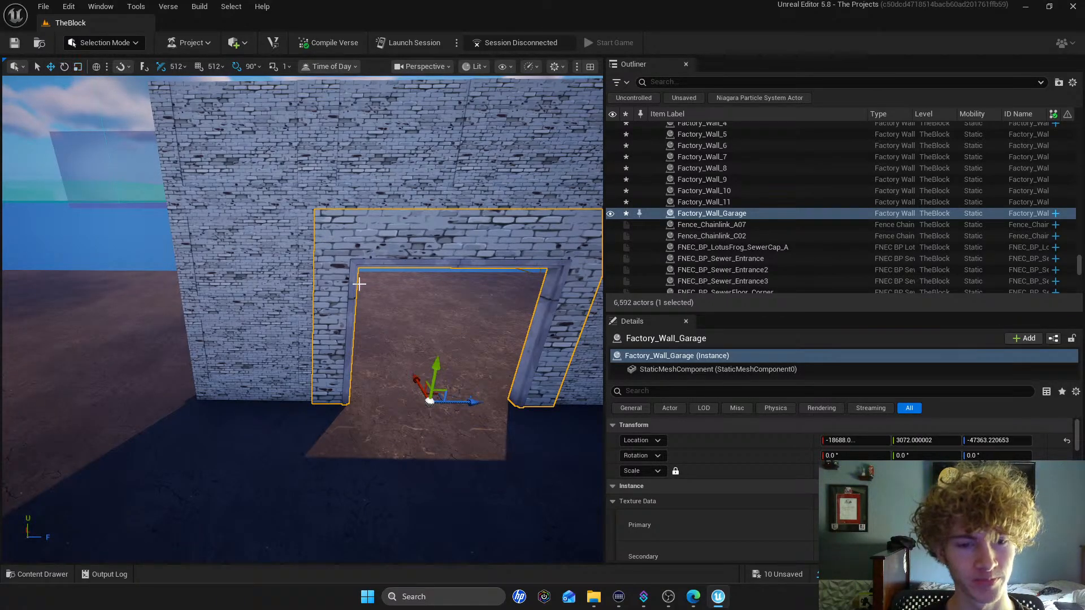
{"action": "left_click_drag", "start_coordinate": [417, 378], "coordinate": [415, 372]}
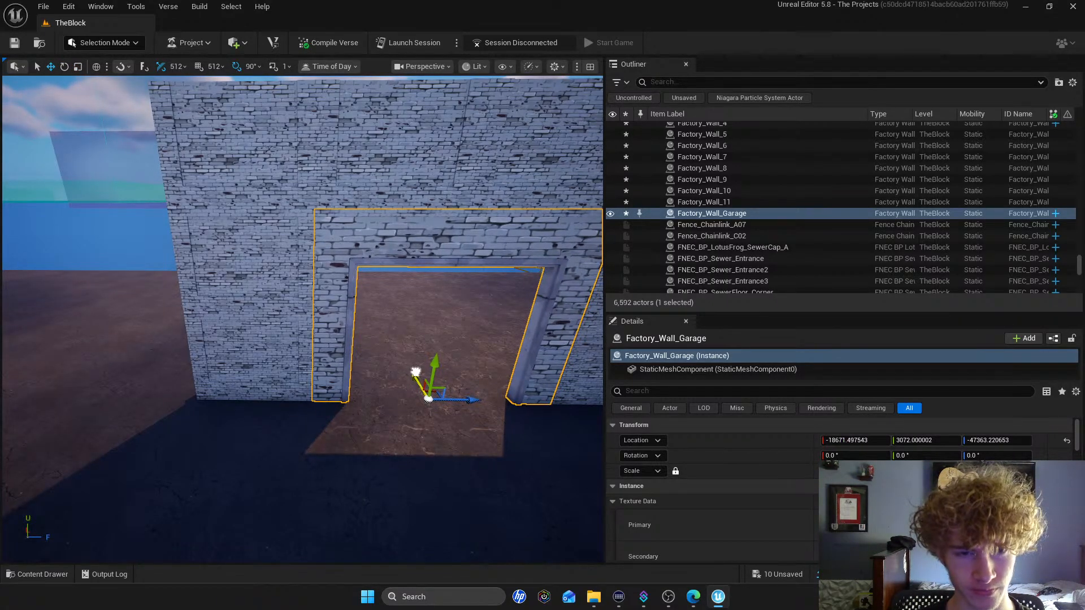
{"action": "right_click_drag", "start_coordinate": [423, 362], "coordinate": [494, 454]}
{"action": "left_click", "coordinate": [416, 381]}
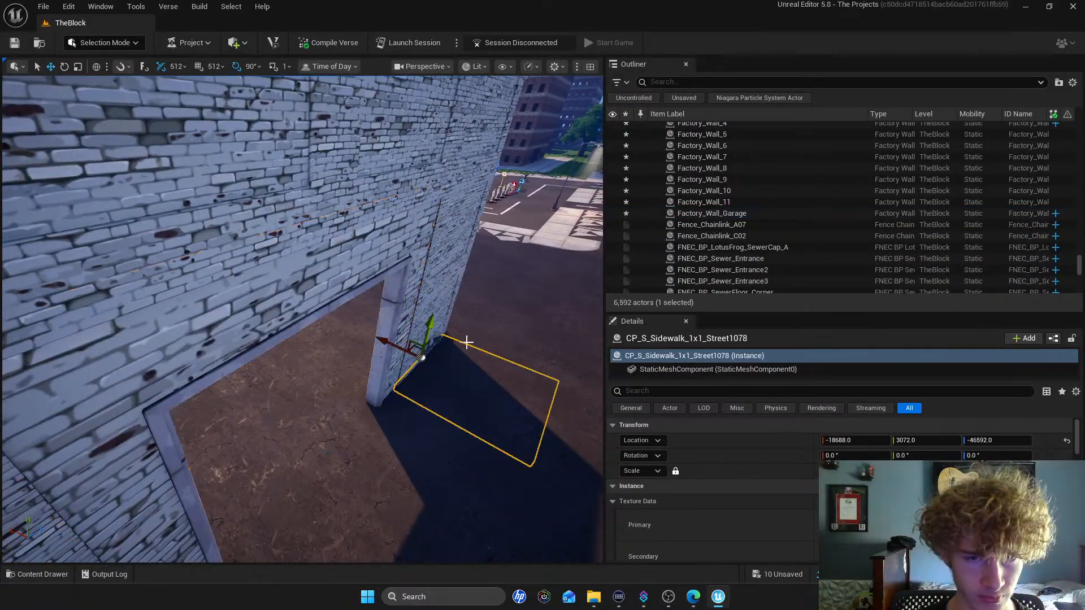
{"action": "left_click", "coordinate": [393, 351]}
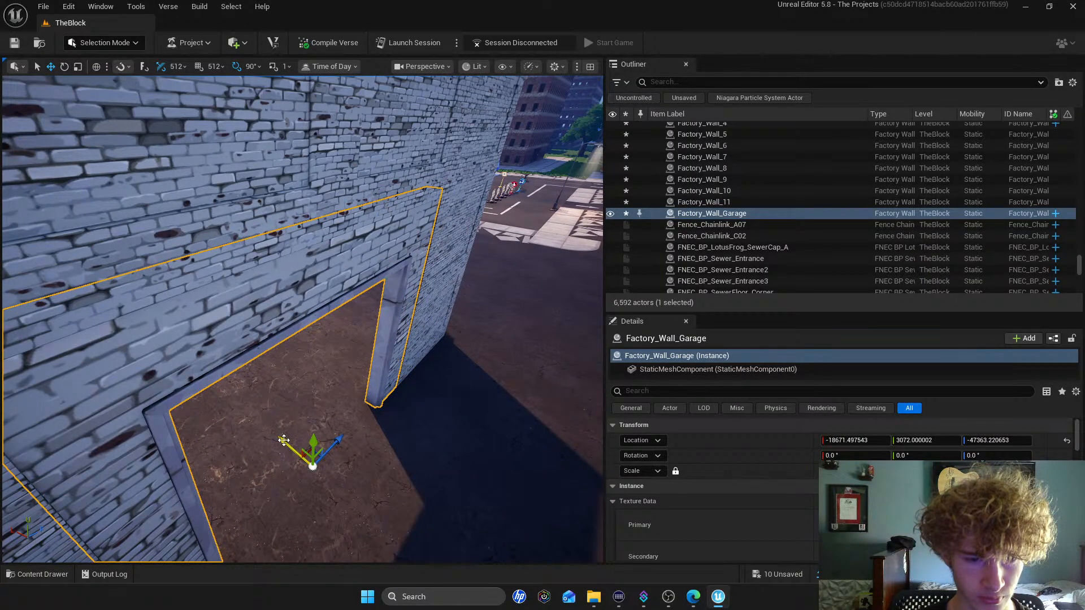
{"action": "left_click_drag", "start_coordinate": [284, 441], "coordinate": [287, 443]}
{"action": "left_click", "coordinate": [466, 345]}
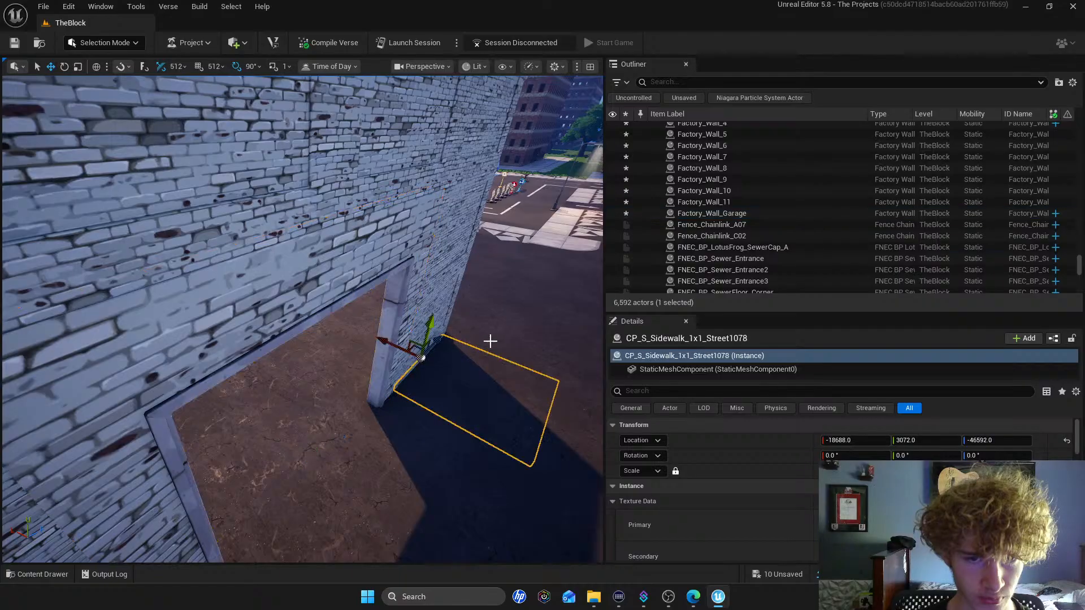
{"action": "right_click_drag", "start_coordinate": [466, 344], "coordinate": [503, 341]}
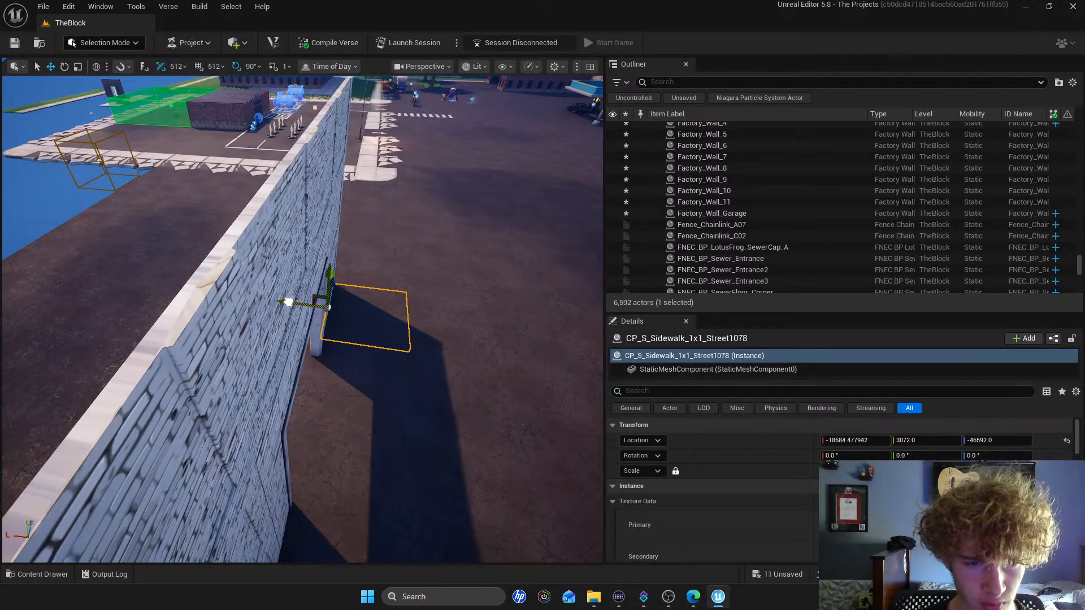
{"action": "left_click", "coordinate": [68, 8]}
{"action": "left_click", "coordinate": [95, 38]}
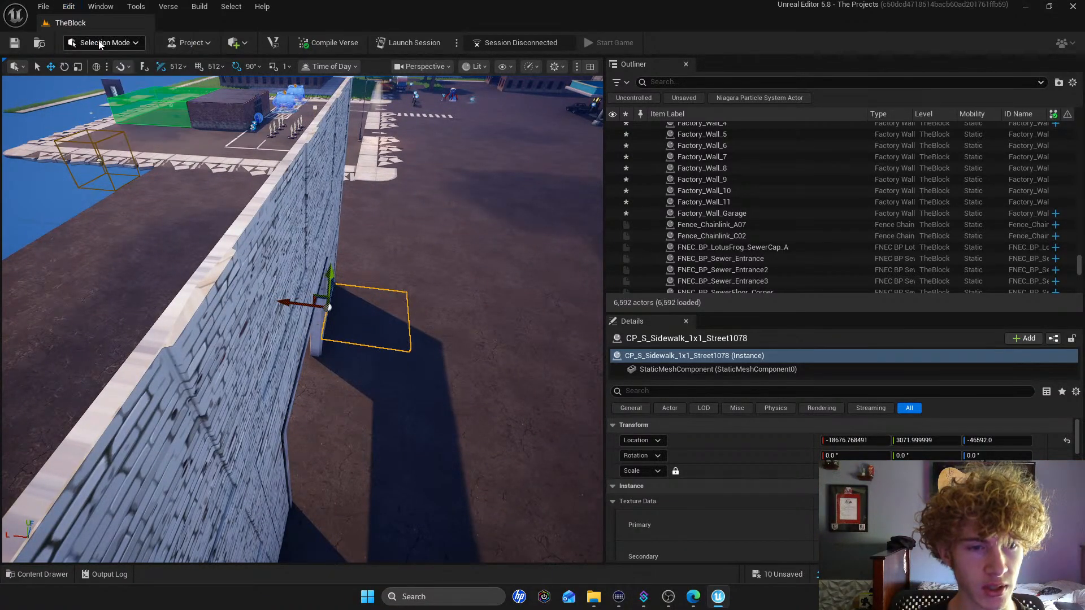
Reselect the garage wall and fine-tune its depth along X to about -18679.85
{"action": "right_click_drag", "start_coordinate": [436, 263], "coordinate": [368, 243]}
{"action": "right_click_drag", "start_coordinate": [301, 182], "coordinate": [270, 429]}
{"action": "left_click", "coordinate": [301, 183]}
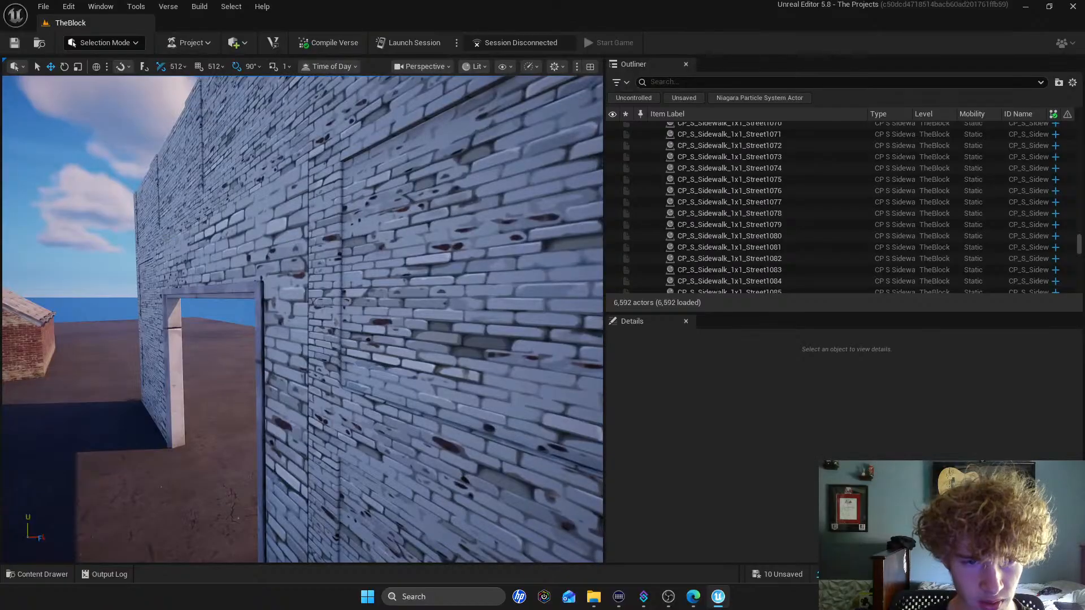
{"action": "left_click", "coordinate": [271, 429]}
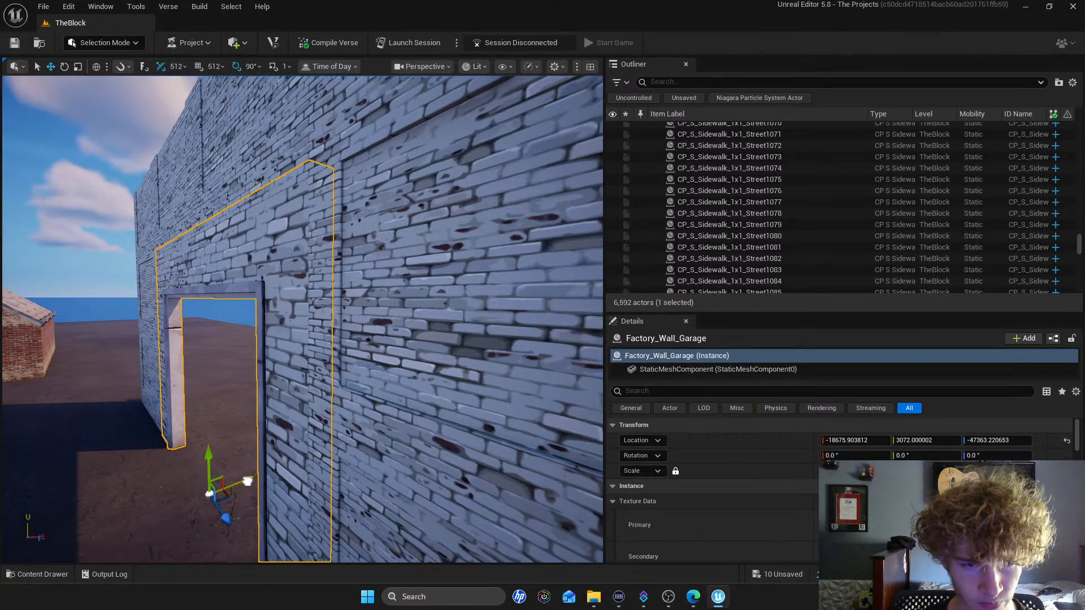
{"action": "left_click_drag", "start_coordinate": [247, 481], "coordinate": [247, 479]}
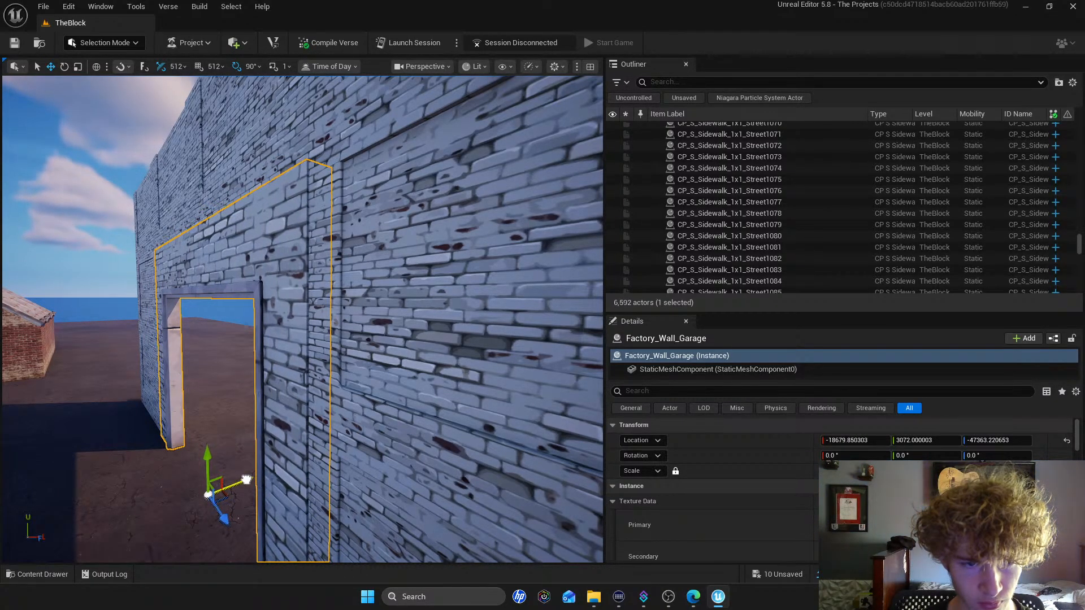
{"action": "right_click_drag", "start_coordinate": [284, 374], "coordinate": [274, 407]}
{"action": "right_click", "coordinate": [572, 247]}
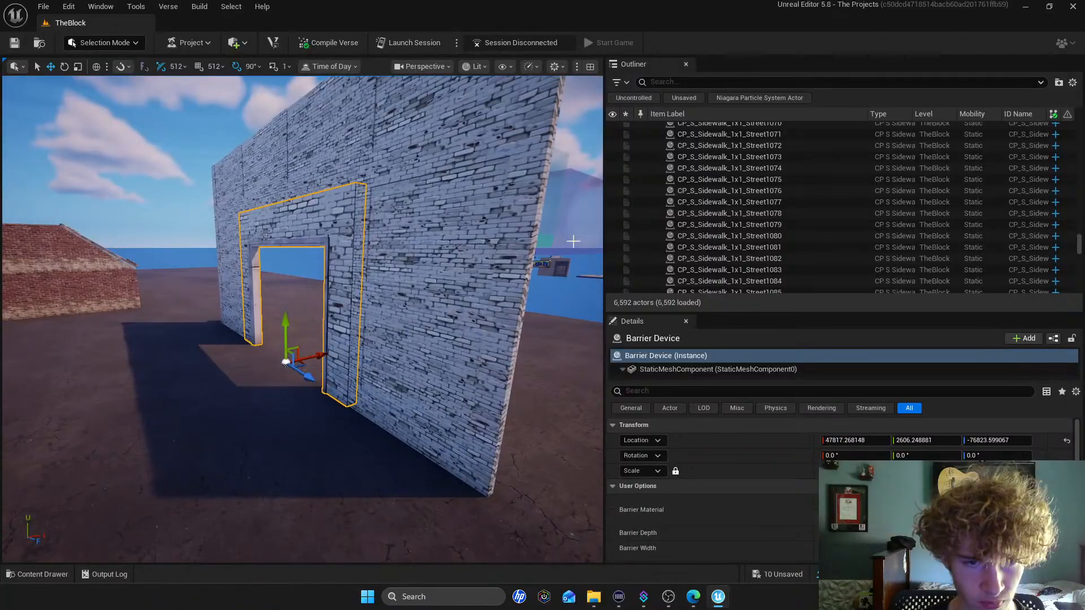
Duplicate the lower Factory_Wall_5 section beside the garage doorway and place the copy in front of it at X -18176, keeping Z at -48128
{"action": "right_click_drag", "start_coordinate": [545, 248], "coordinate": [516, 253]}
{"action": "right_click_drag", "start_coordinate": [300, 151], "coordinate": [371, 326]}
{"action": "left_click", "coordinate": [294, 154]}
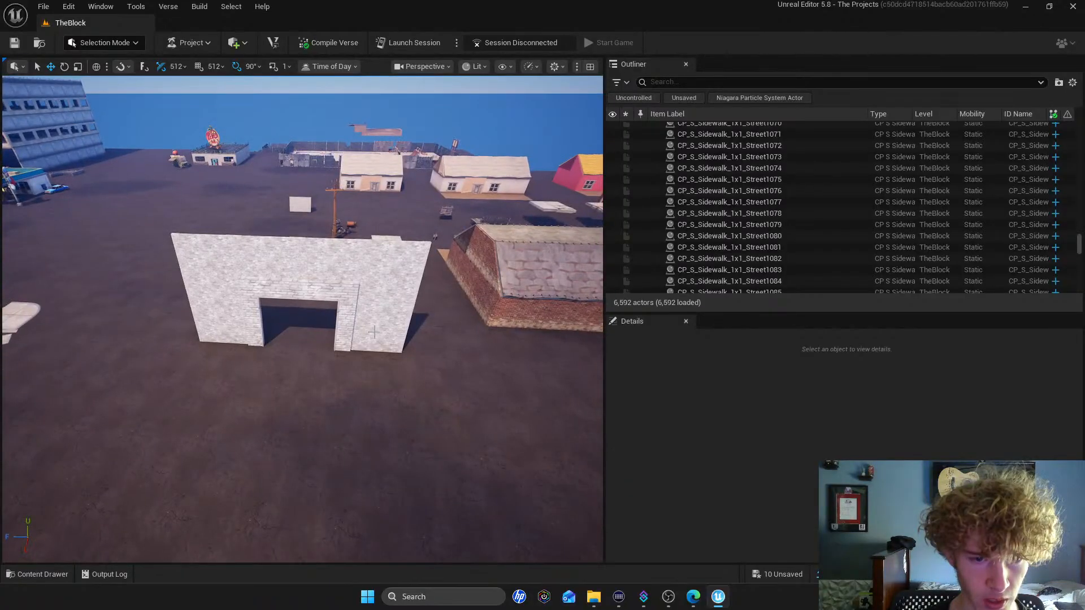
{"action": "left_click", "coordinate": [380, 340]}
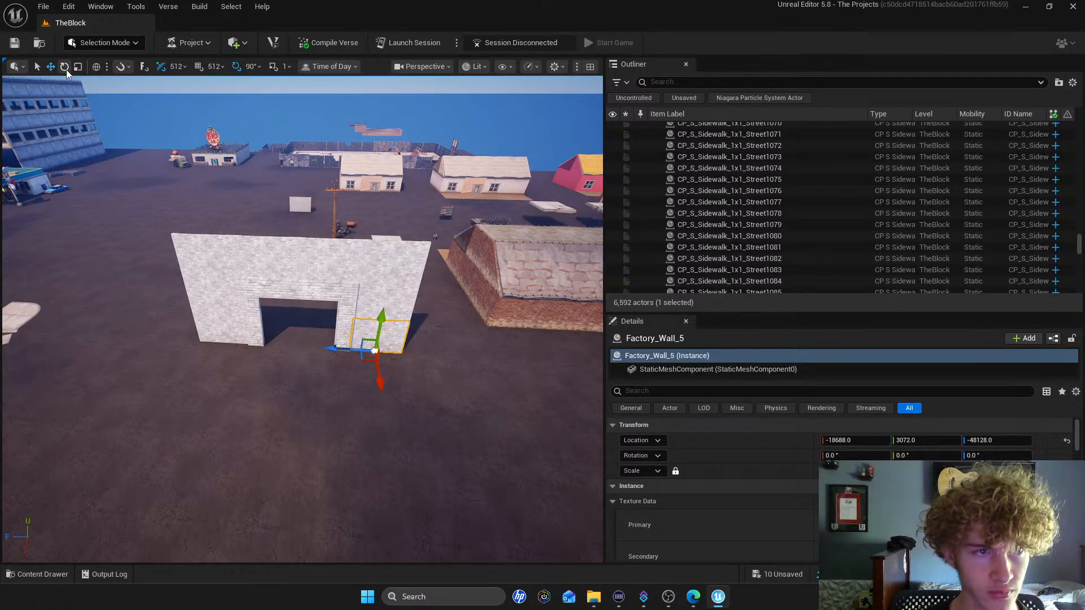
{"action": "left_click", "coordinate": [65, 67]}
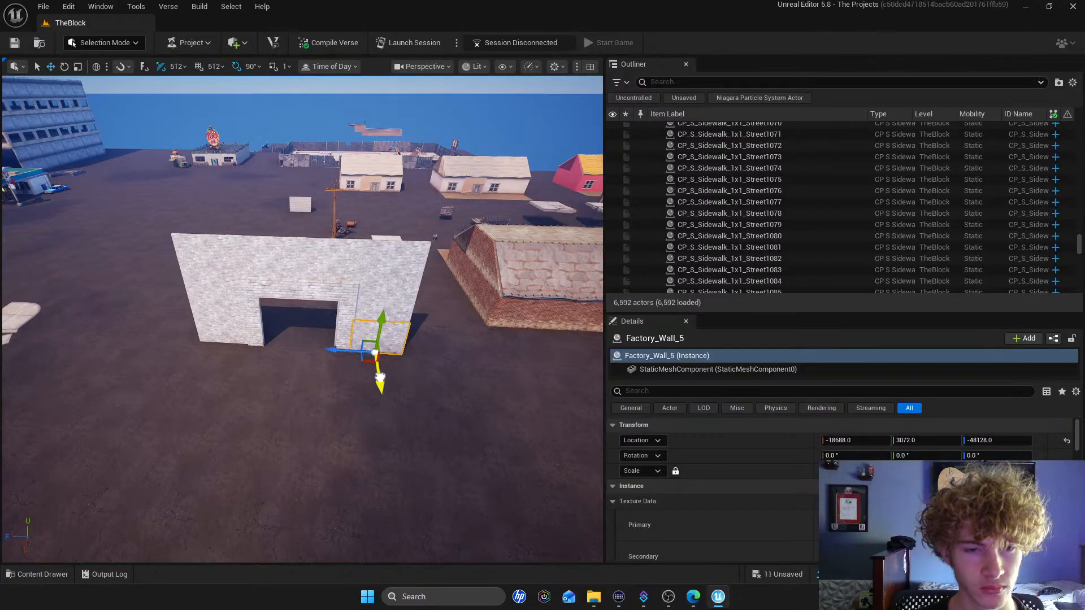
{"action": "left_click_drag", "start_coordinate": [380, 376], "coordinate": [382, 391], "text": "alt"}
{"action": "left_click", "coordinate": [68, 7]}
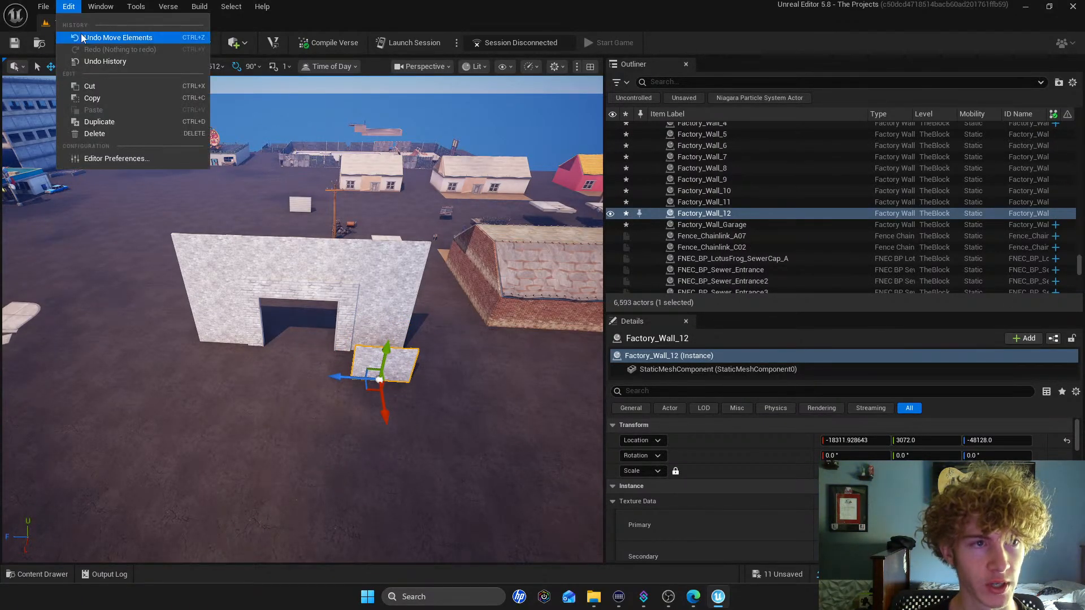
{"action": "left_click", "coordinate": [121, 37]}
{"action": "mouse_move", "coordinate": [378, 388]}
{"action": "left_mouse_down"}
{"action": "mouse_move", "coordinate": [387, 413]}
{"action": "mouse_move", "coordinate": [378, 380]}
{"action": "mouse_move", "coordinate": [378, 402]}
{"action": "left_mouse_up"}
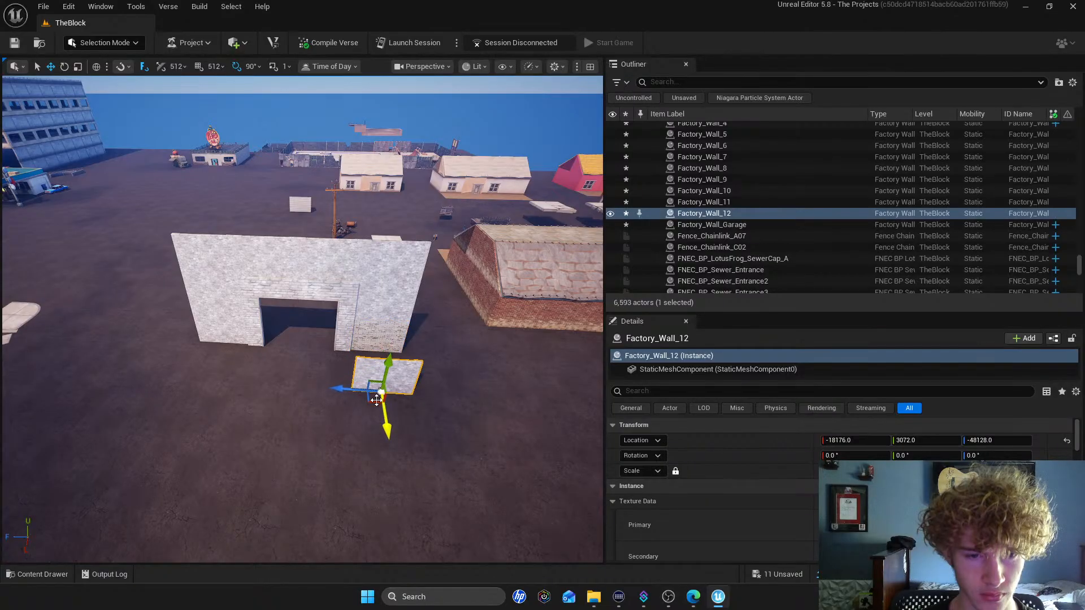
Set the X rotation of the original Factory_Wall_5 section beside the doorway to 0
{"action": "left_click", "coordinate": [378, 331]}
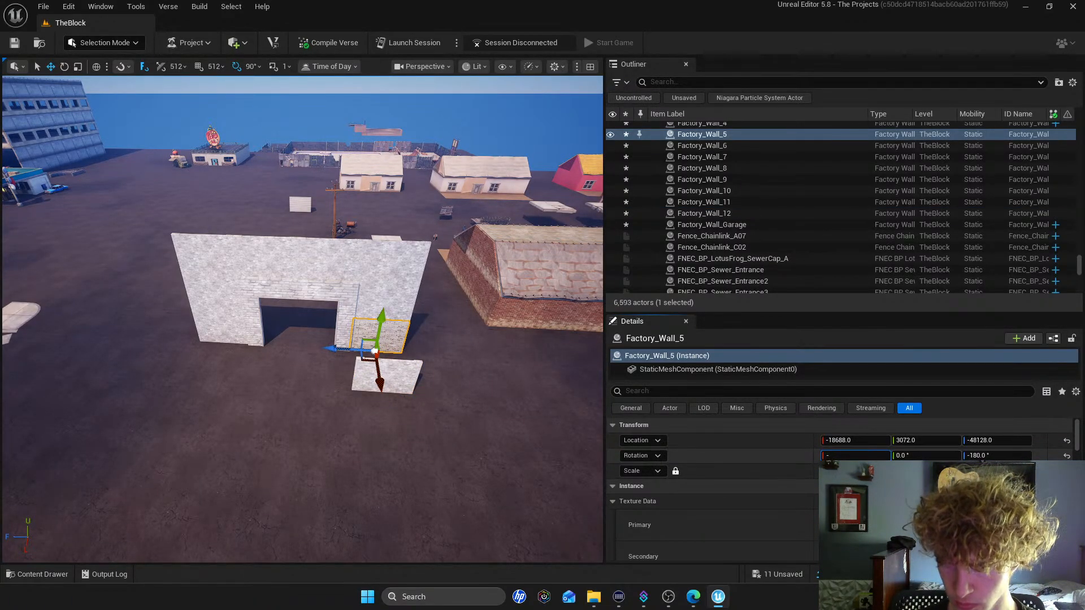
{"action": "left_click", "coordinate": [860, 456]}
{"action": "type", "text": "0"}
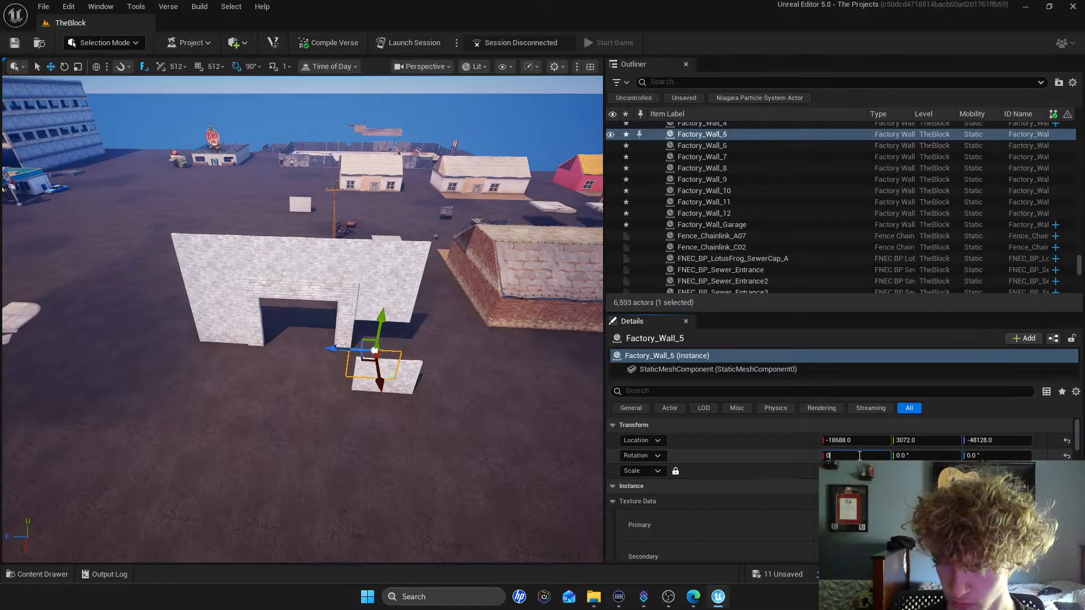
{"action": "key", "text": "Return"}
{"action": "left_click", "coordinate": [252, 168]}
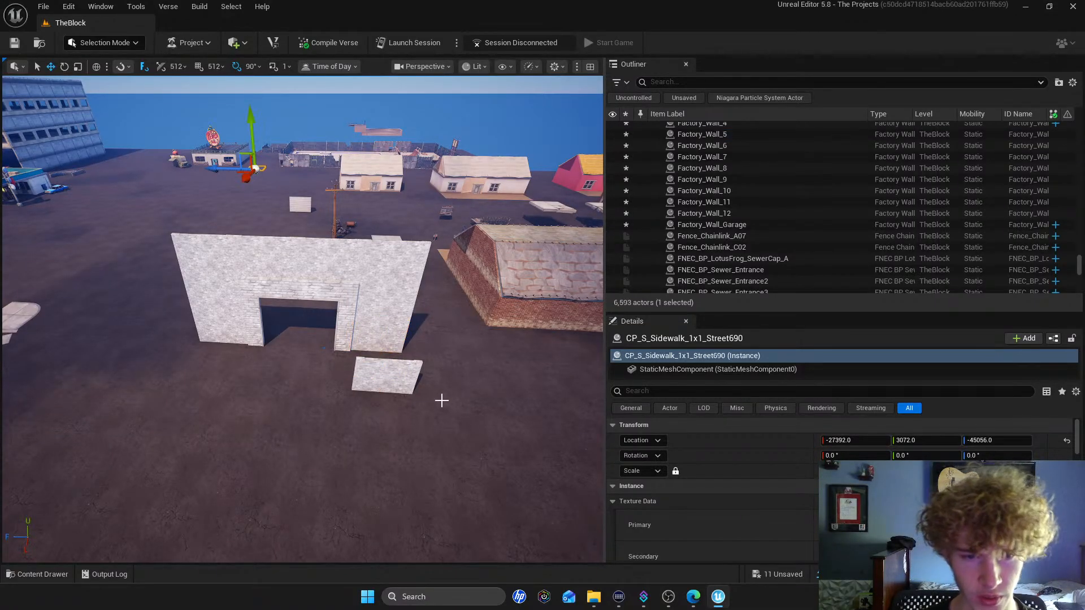
Rotate the loose factory wall panel 90 degrees so it stands perpendicular at the corner of the garage wall
{"action": "left_click", "coordinate": [390, 370]}
{"action": "left_click", "coordinate": [63, 67]}
{"action": "left_click_drag", "start_coordinate": [350, 428], "coordinate": [379, 369]}
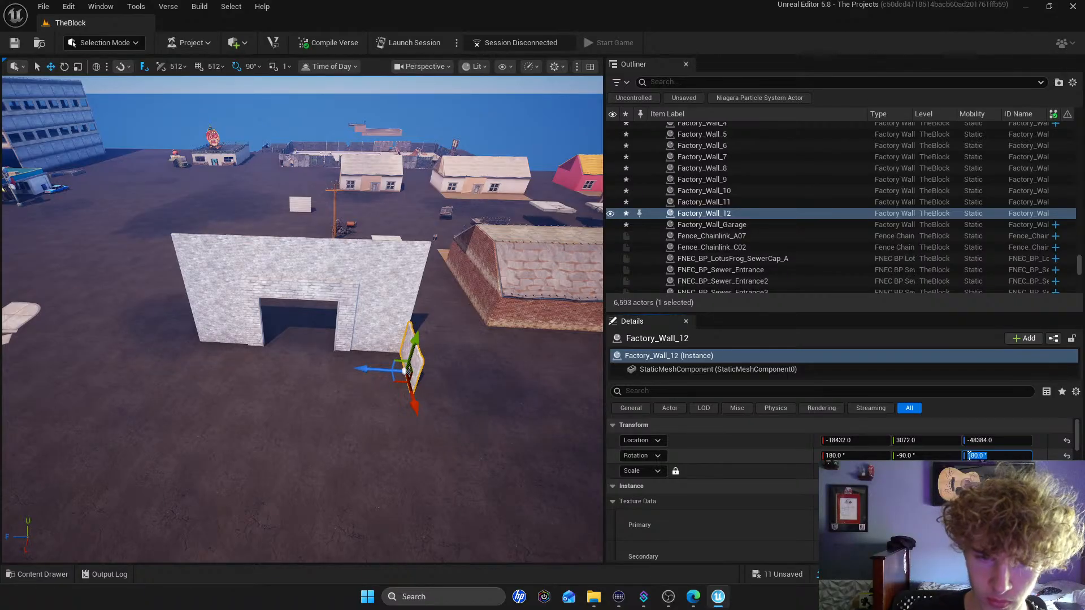
Duplicate the perpendicular wall panel upward into a column three panels high at the garage wall's corner
{"action": "left_click", "coordinate": [441, 220]}
{"action": "key", "text": "w"}
{"action": "right_click_drag", "start_coordinate": [473, 278], "coordinate": [419, 262]}
{"action": "key", "text": "d"}
{"action": "key", "text": "w"}
{"action": "key", "text": "a"}
{"action": "left_click", "coordinate": [362, 356]}
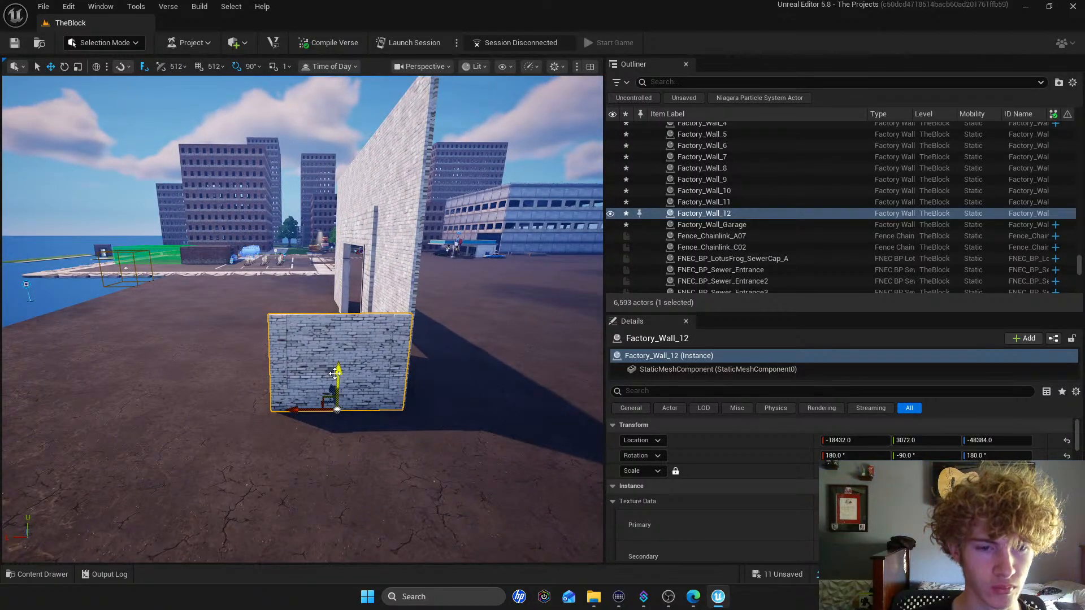
{"action": "left_click_drag", "start_coordinate": [335, 373], "coordinate": [341, 290], "text": "alt"}
{"action": "mouse_move", "coordinate": [347, 213]}
{"action": "left_mouse_down", "text": "alt"}
{"action": "mouse_move", "coordinate": [348, 189]}
{"action": "mouse_move", "coordinate": [350, 231]}
{"action": "left_mouse_up", "text": "alt"}
{"action": "left_click_drag", "start_coordinate": [343, 271], "coordinate": [350, 196], "text": "alt"}
Select the whole column of panels and duplicate it outward to form a side wall three columns wide
{"action": "key", "text": "s"}
{"action": "right_click_drag", "start_coordinate": [347, 199], "coordinate": [332, 216]}
{"action": "key", "text": "w"}
{"action": "left_click", "coordinate": [318, 363], "text": "ctrl"}
{"action": "left_click", "coordinate": [319, 313], "text": "ctrl"}
{"action": "left_click_drag", "start_coordinate": [278, 383], "coordinate": [143, 317], "text": "alt"}
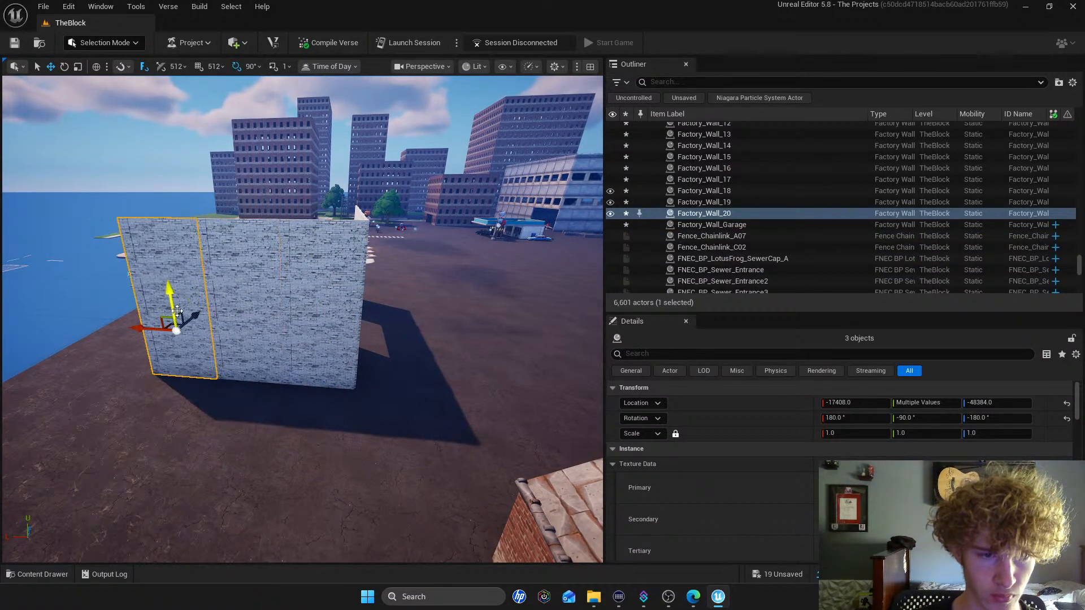
Select all nine side wall panels and duplicate them to the opposite end of the garage wall
{"action": "right_click_drag", "start_coordinate": [204, 302], "coordinate": [135, 339]}
{"action": "key", "text": "s"}
{"action": "key", "text": "d"}
{"action": "right_click_drag", "start_coordinate": [240, 302], "coordinate": [25, 263]}
{"action": "key", "text": "w"}
{"action": "left_click", "coordinate": [351, 337], "text": "ctrl"}
{"action": "left_click", "coordinate": [351, 308], "text": "ctrl"}
{"action": "left_click", "coordinate": [351, 281], "text": "ctrl"}
{"action": "left_click", "coordinate": [311, 343], "text": "ctrl"}
{"action": "left_click", "coordinate": [312, 309], "text": "ctrl"}
{"action": "left_click", "coordinate": [312, 282], "text": "ctrl"}
{"action": "left_click_drag", "start_coordinate": [311, 309], "coordinate": [297, 409], "text": "alt"}
Duplicate solid panels from the garage wall to build the back wall, four columns wide and three panels high
{"action": "key", "text": "d"}
{"action": "right_click_drag", "start_coordinate": [297, 409], "coordinate": [114, 411]}
{"action": "key", "text": "s"}
{"action": "key", "text": "d"}
{"action": "key", "text": "w"}
{"action": "left_click", "coordinate": [401, 333]}
{"action": "left_click", "coordinate": [398, 334], "text": "ctrl"}
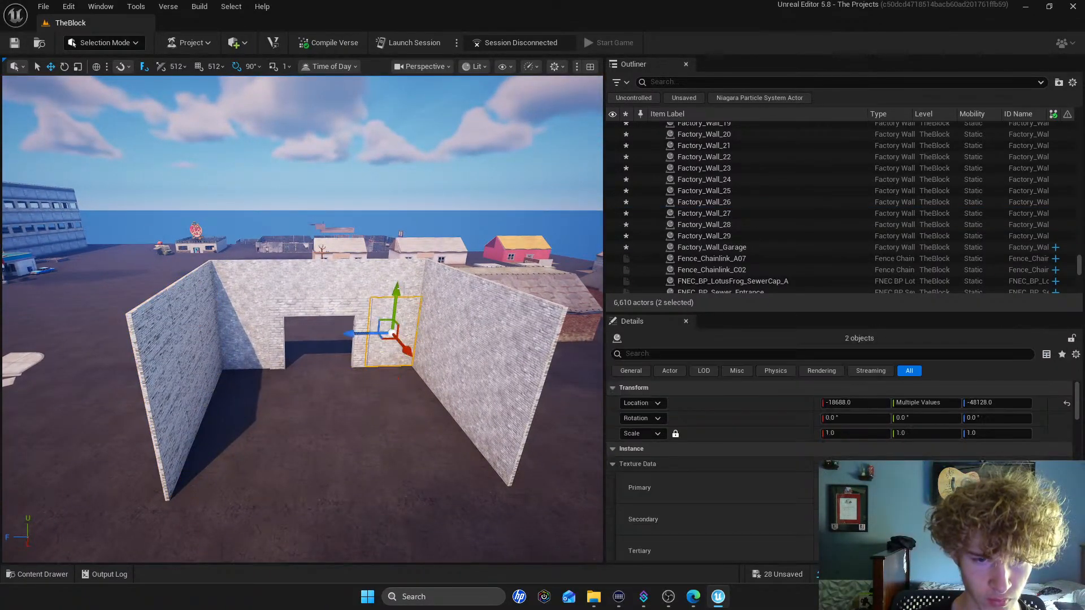
{"action": "left_click_drag", "start_coordinate": [408, 311], "coordinate": [217, 379], "text": "alt"}
Select the twelve ground tiles inside the walled building and delete them
{"action": "right_click_drag", "start_coordinate": [259, 241], "coordinate": [280, 269]}
{"action": "key", "text": "w"}
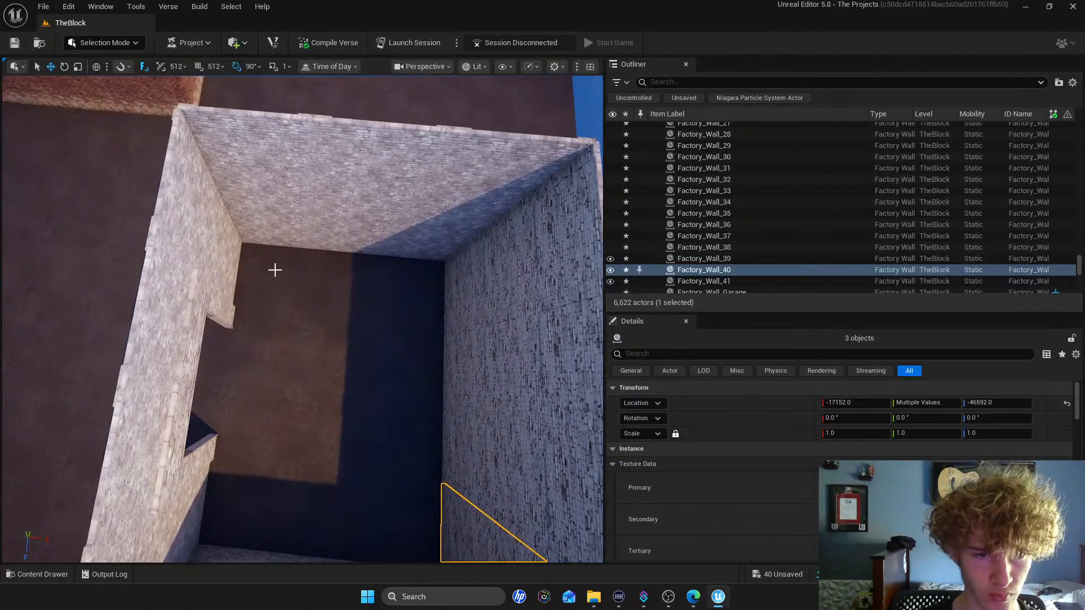
{"action": "left_click", "coordinate": [280, 269]}
{"action": "left_click", "coordinate": [352, 281], "text": "ctrl"}
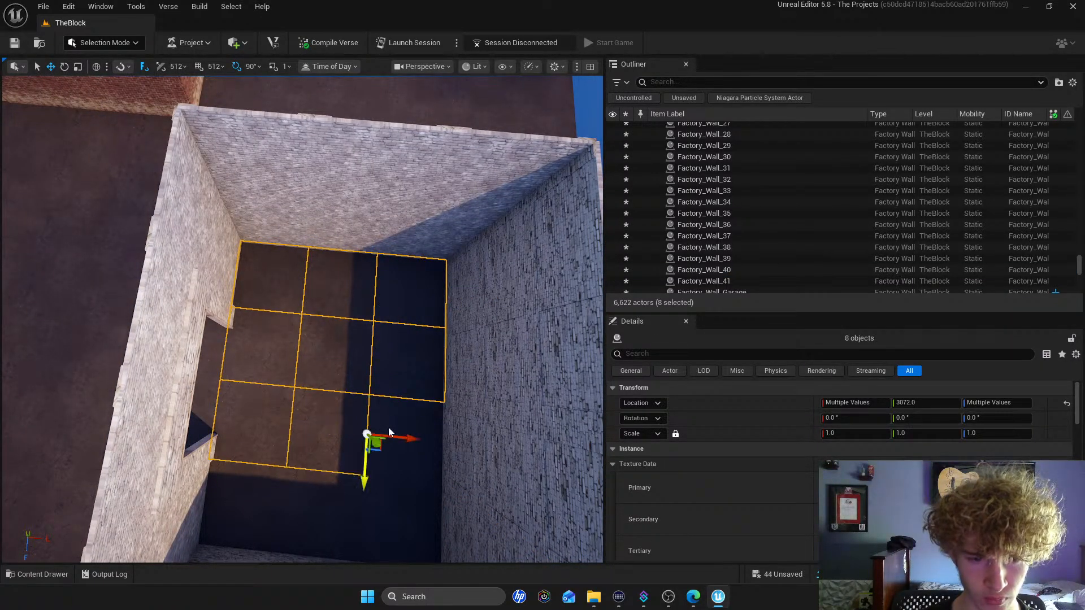
{"action": "left_click", "coordinate": [310, 459], "text": "ctrl"}
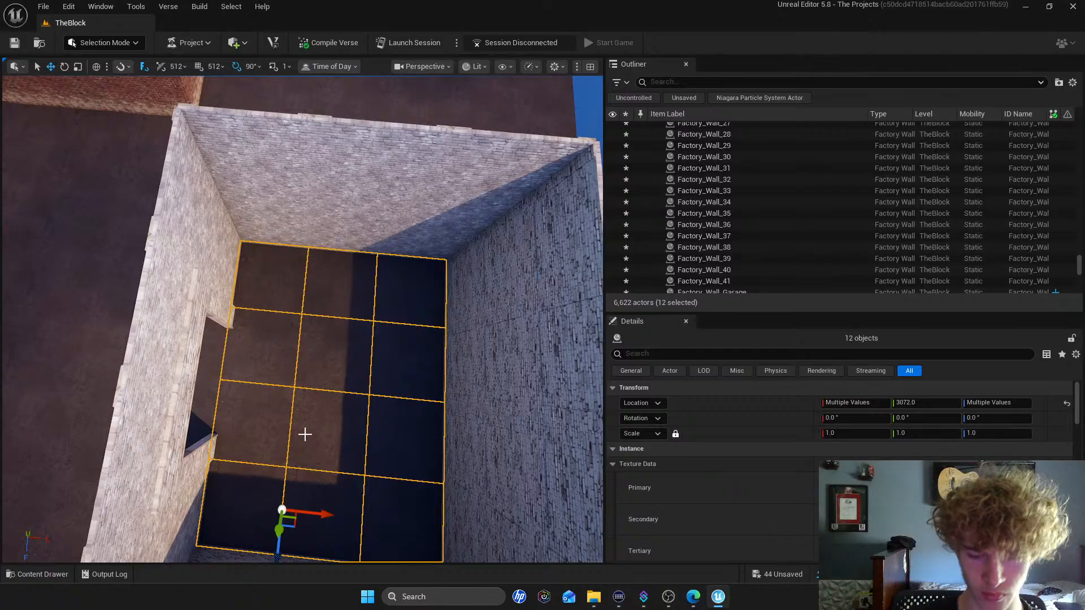
{"action": "key", "text": "Delete"}
Search the Fortnite assets for "junk" and place a cracked basic floor tile on the ground near the utility pole
{"action": "scroll", "coordinate": [303, 432], "scroll_direction": "down", "scroll_amount": 10}
{"action": "right_click_drag", "start_coordinate": [492, 474], "coordinate": [229, 441]}
{"action": "right_click_drag", "start_coordinate": [368, 253], "coordinate": [306, 144]}
{"action": "key", "text": "w"}
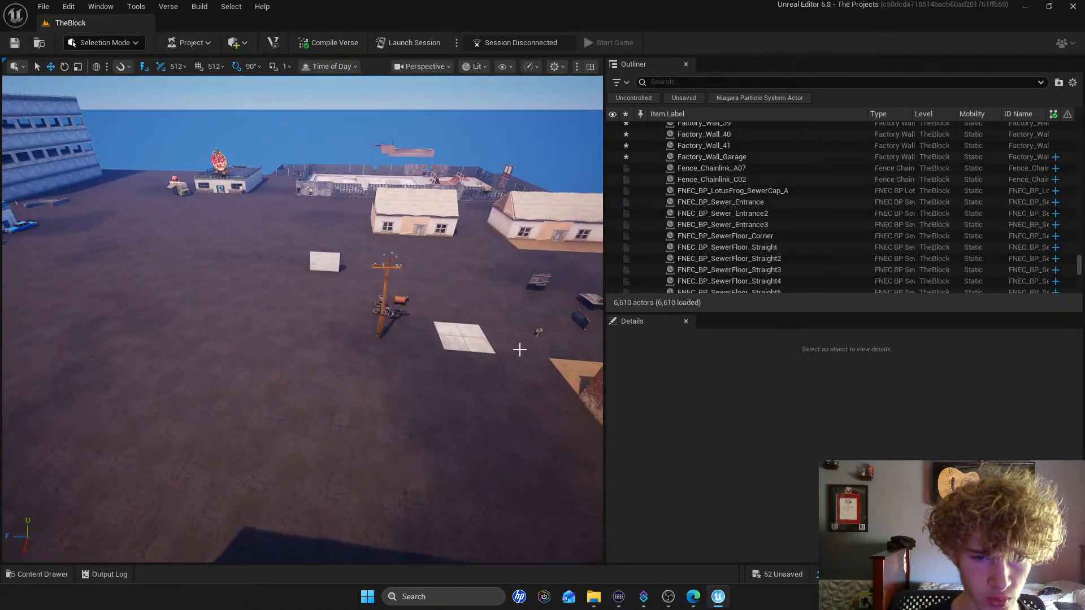
{"action": "right_click_drag", "start_coordinate": [391, 297], "coordinate": [175, 467]}
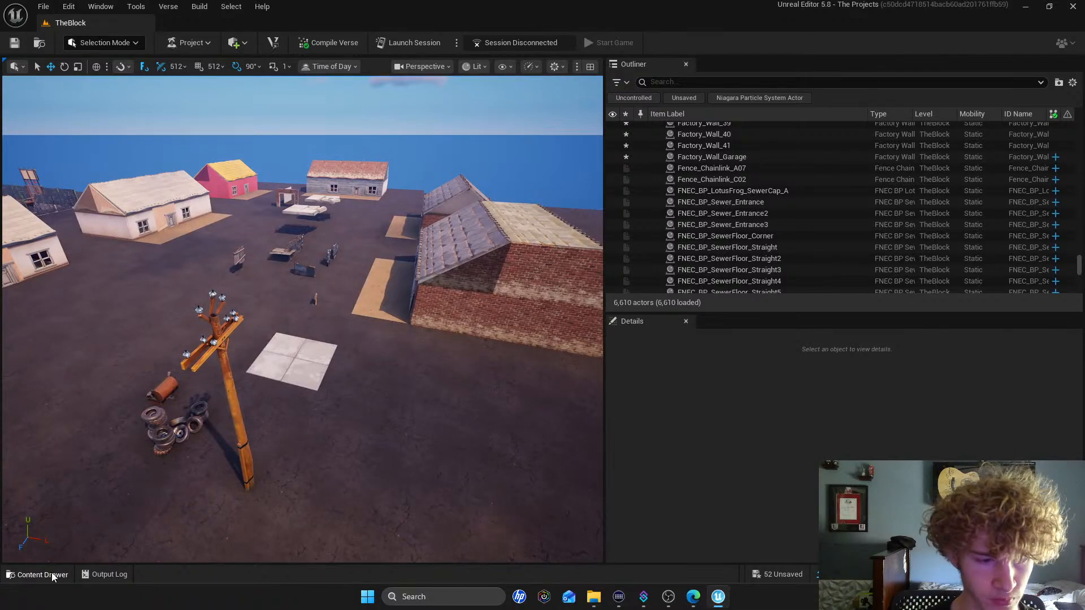
{"action": "left_click", "coordinate": [51, 574]}
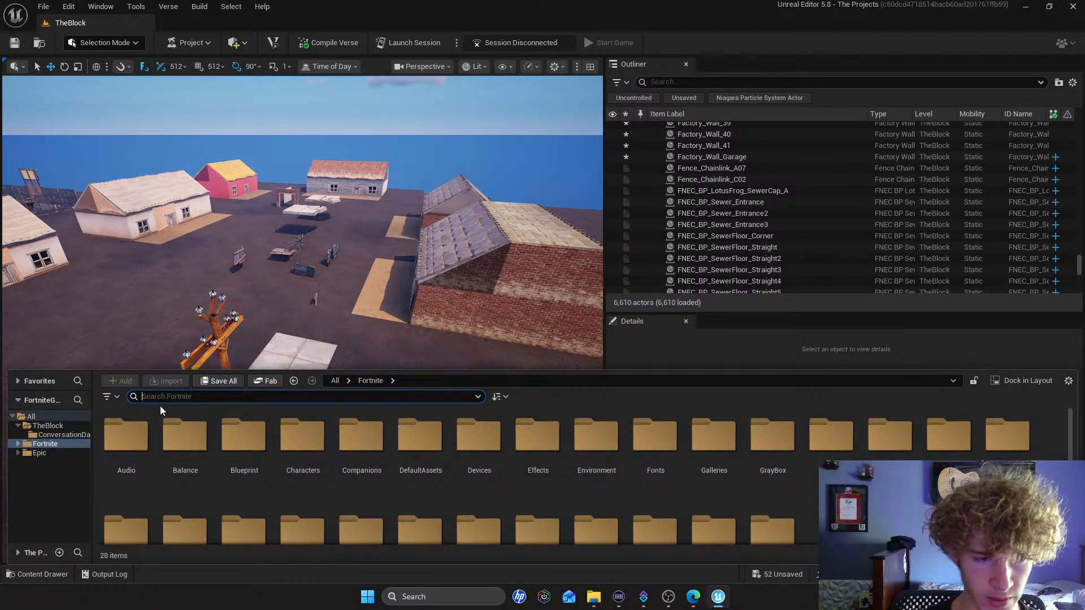
{"action": "type", "text": "junk"}
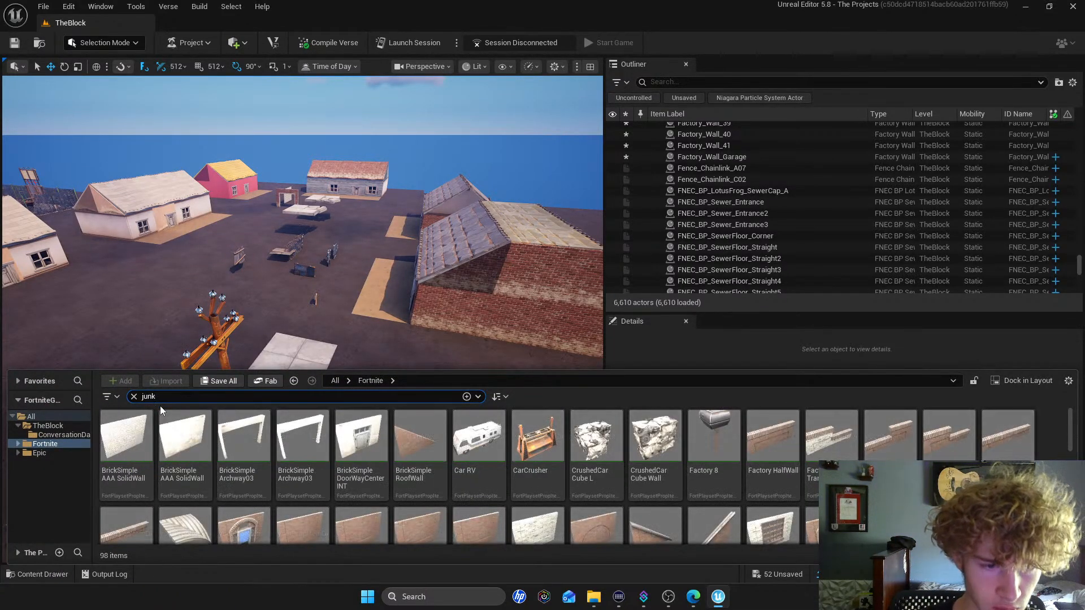
{"action": "scroll", "coordinate": [715, 508], "scroll_direction": "down", "scroll_amount": 5}
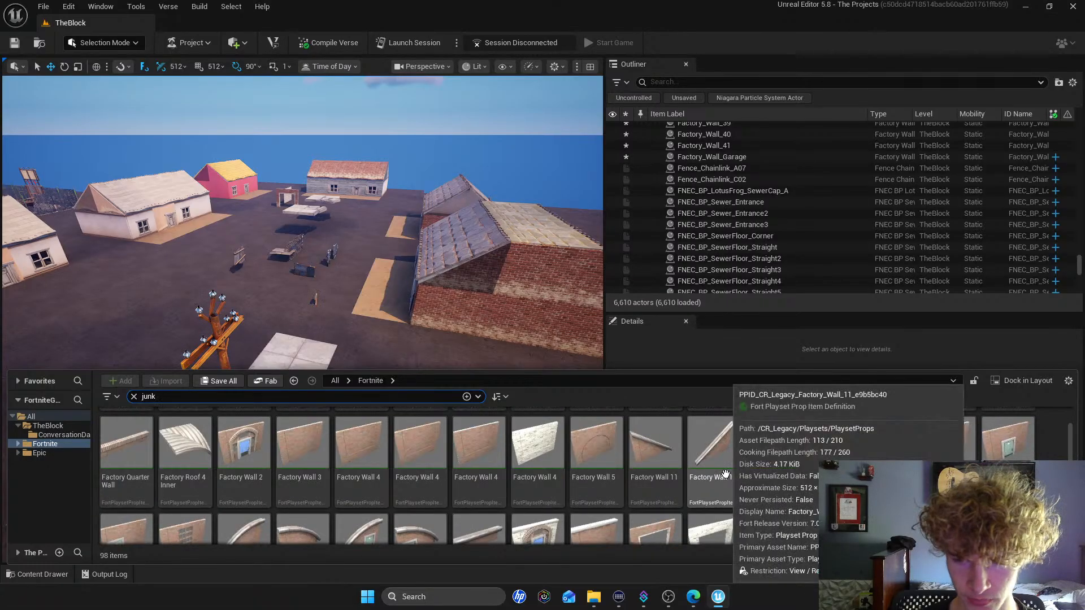
{"action": "left_click_drag", "start_coordinate": [881, 498], "coordinate": [435, 451]}
Move the cracked floor tile into the inner corner of the brick building beside the garage wall
{"action": "right_click_drag", "start_coordinate": [397, 389], "coordinate": [452, 389]}
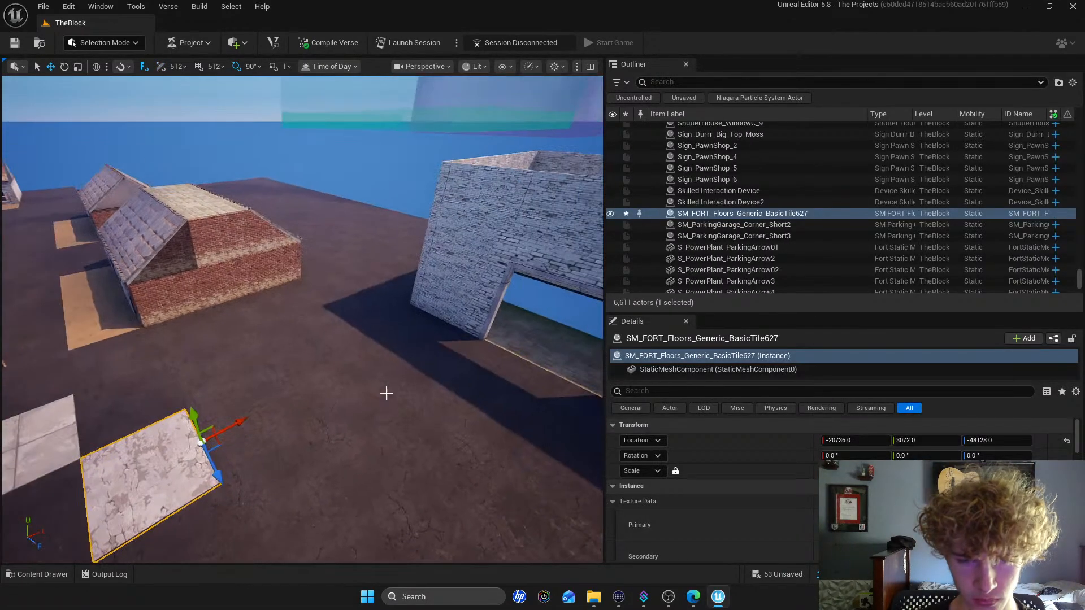
{"action": "left_click_drag", "start_coordinate": [238, 424], "coordinate": [575, 365]}
{"action": "left_click_drag", "start_coordinate": [510, 390], "coordinate": [369, 393]}
{"action": "right_click_drag", "start_coordinate": [369, 393], "coordinate": [282, 412]}
{"action": "left_click_drag", "start_coordinate": [298, 408], "coordinate": [341, 433]}
{"action": "right_click_drag", "start_coordinate": [372, 388], "coordinate": [316, 418]}
Duplicate the cracked floor tile along the garage wall to make a row of four tiles
{"action": "left_click_drag", "start_coordinate": [388, 407], "coordinate": [318, 415], "text": "alt"}
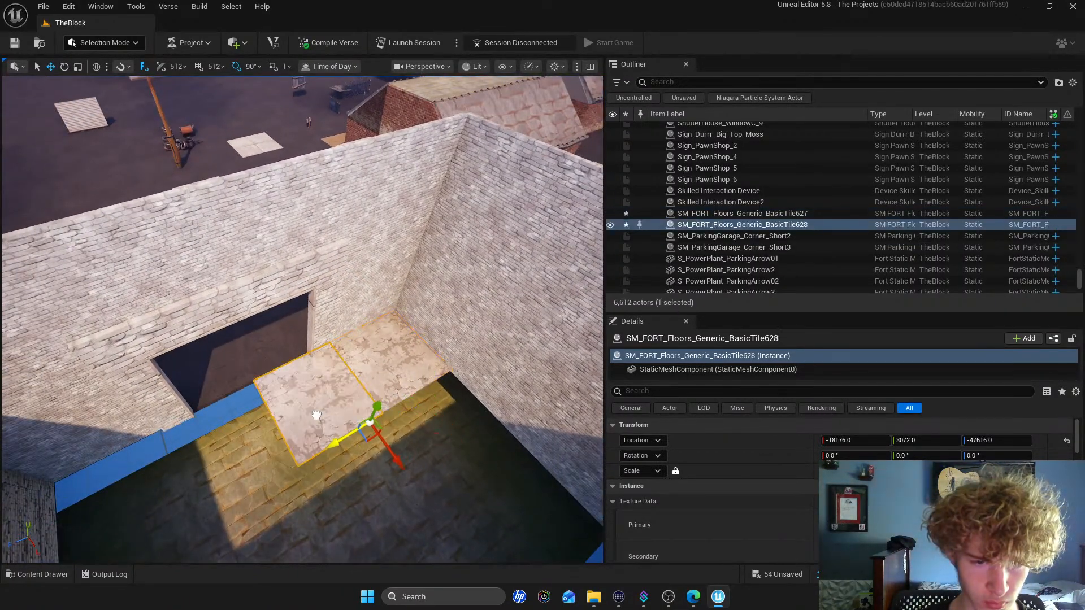
{"action": "left_click_drag", "start_coordinate": [308, 457], "coordinate": [218, 507], "text": "alt"}
{"action": "right_click_drag", "start_coordinate": [268, 403], "coordinate": [195, 404]}
{"action": "left_click_drag", "start_coordinate": [266, 446], "coordinate": [191, 421], "text": "alt"}
Select the row of four floor tiles and duplicate it twice to cover the rest of the building's floor
{"action": "left_click", "coordinate": [306, 415], "text": "ctrl"}
{"action": "left_click", "coordinate": [395, 432], "text": "ctrl"}
{"action": "left_click", "coordinate": [493, 456], "text": "ctrl"}
{"action": "right_click_drag", "start_coordinate": [493, 456], "coordinate": [388, 472]}
{"action": "key", "text": "s"}
{"action": "left_click_drag", "start_coordinate": [358, 414], "coordinate": [313, 452], "text": "alt"}
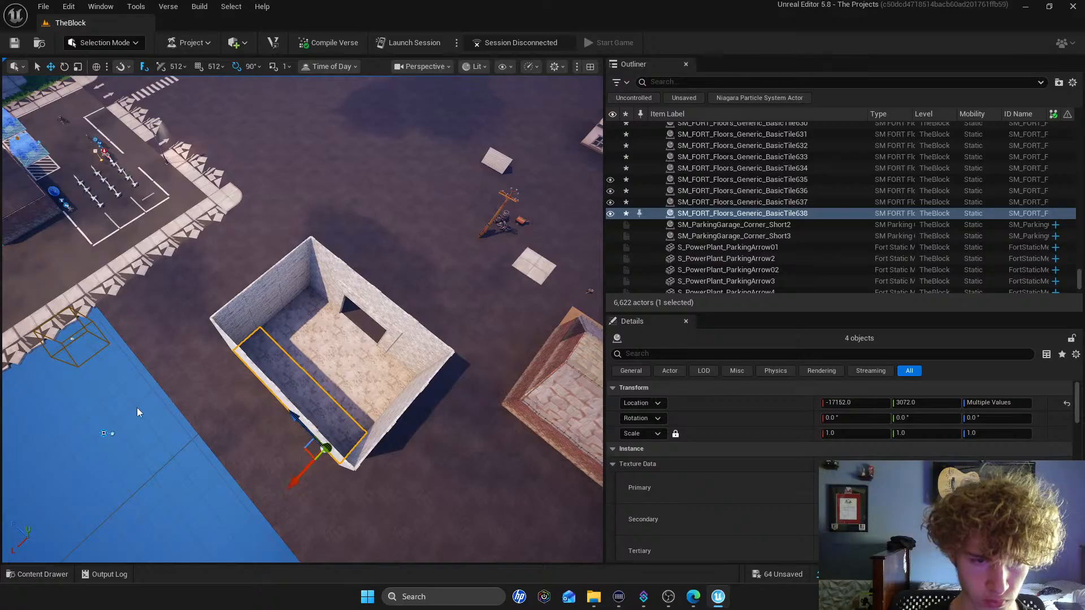
Select all twelve floor tiles and duplicate them up to the top of the walls as a roof
{"action": "left_click", "coordinate": [240, 395]}
{"action": "mouse_move", "coordinate": [239, 395]}
{"action": "right_mouse_down"}
{"action": "mouse_move", "coordinate": [184, 395]}
{"action": "mouse_move", "coordinate": [170, 379]}
{"action": "mouse_move", "coordinate": [226, 387]}
{"action": "right_mouse_up"}
{"action": "key", "text": "w"}
{"action": "key", "text": "s"}
{"action": "scroll", "coordinate": [324, 392], "scroll_direction": "up", "scroll_amount": 2}
{"action": "left_click", "coordinate": [371, 296]}
{"action": "left_click", "coordinate": [385, 342], "text": "ctrl"}
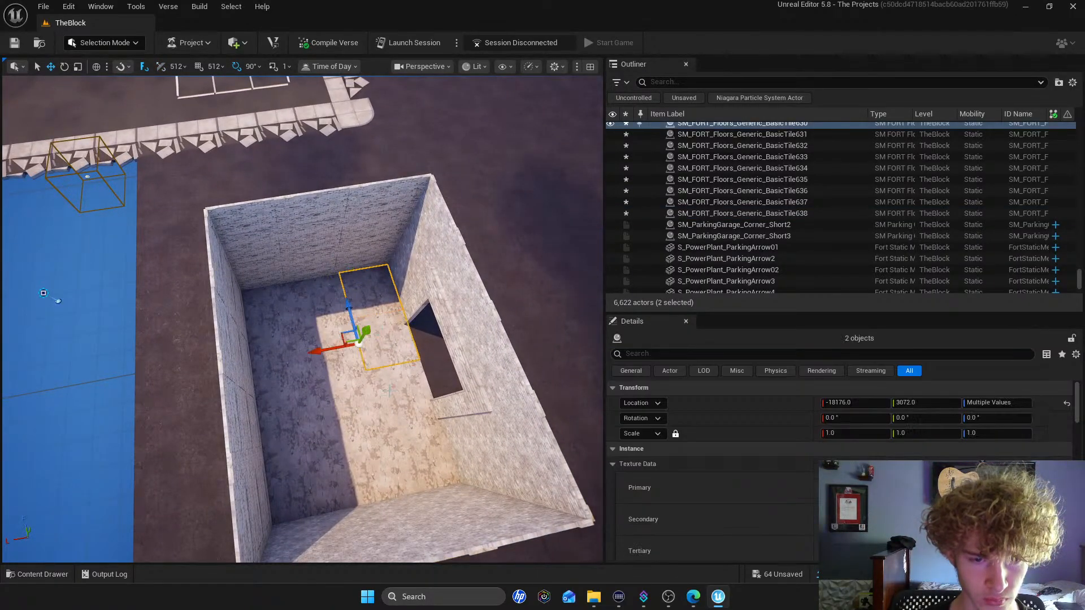
{"action": "left_click", "coordinate": [357, 441], "text": "ctrl"}
{"action": "left_click", "coordinate": [343, 374], "text": "ctrl"}
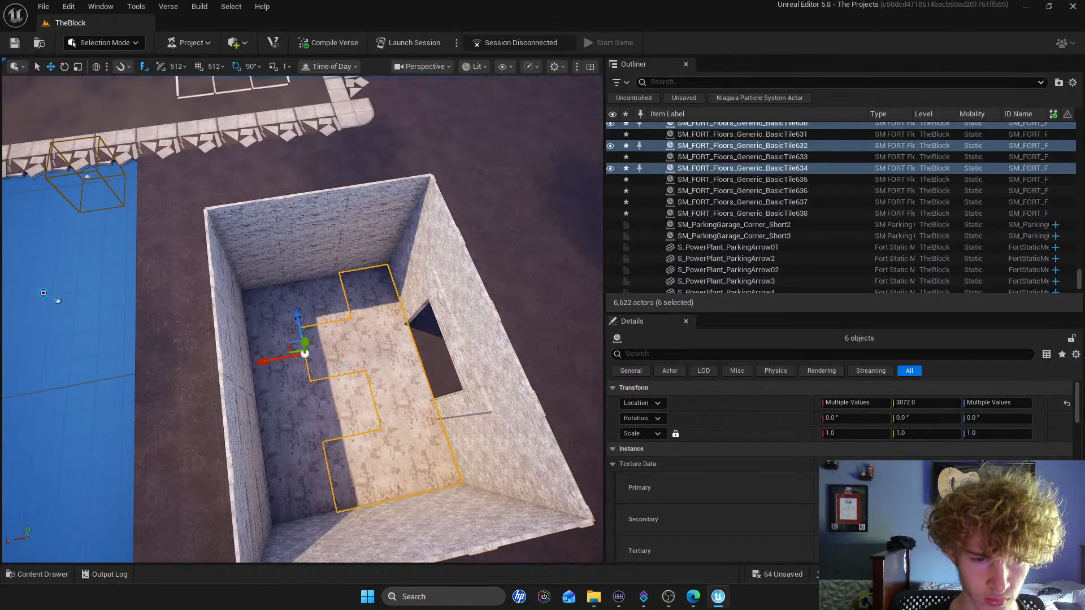
{"action": "left_click", "coordinate": [341, 400], "text": "ctrl"}
{"action": "left_click", "coordinate": [328, 315], "text": "ctrl"}
{"action": "left_click", "coordinate": [274, 336], "text": "ctrl"}
{"action": "left_click", "coordinate": [283, 384], "text": "ctrl"}
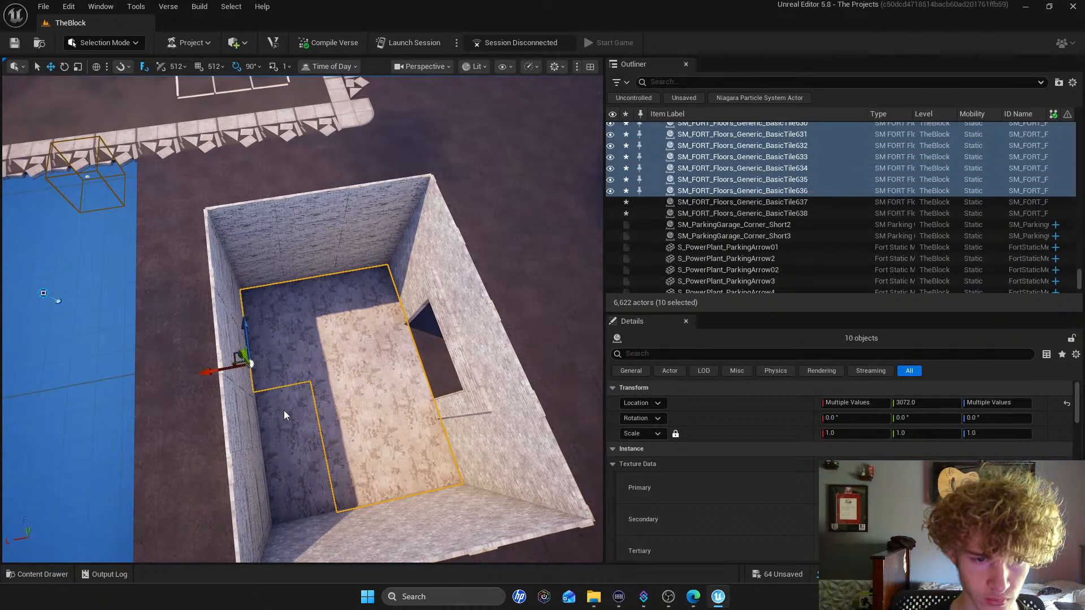
{"action": "left_click", "coordinate": [294, 439], "text": "ctrl"}
{"action": "left_click", "coordinate": [308, 467], "text": "ctrl"}
{"action": "key", "text": "s"}
{"action": "key", "text": "d"}
{"action": "right_click_drag", "start_coordinate": [362, 435], "coordinate": [317, 359]}
{"action": "left_click_drag", "start_coordinate": [286, 354], "coordinate": [313, 284], "text": "alt"}
{"action": "left_click", "coordinate": [246, 233]}
Delete the ground-level middle panel of the building's side wall to open a doorway
{"action": "key", "text": "s"}
{"action": "right_click_drag", "start_coordinate": [246, 233], "coordinate": [181, 204]}
{"action": "key", "text": "d"}
{"action": "key", "text": "w"}
{"action": "key", "text": "w"}
{"action": "right_click_drag", "start_coordinate": [302, 319], "coordinate": [379, 337]}
{"action": "left_click", "coordinate": [365, 325]}
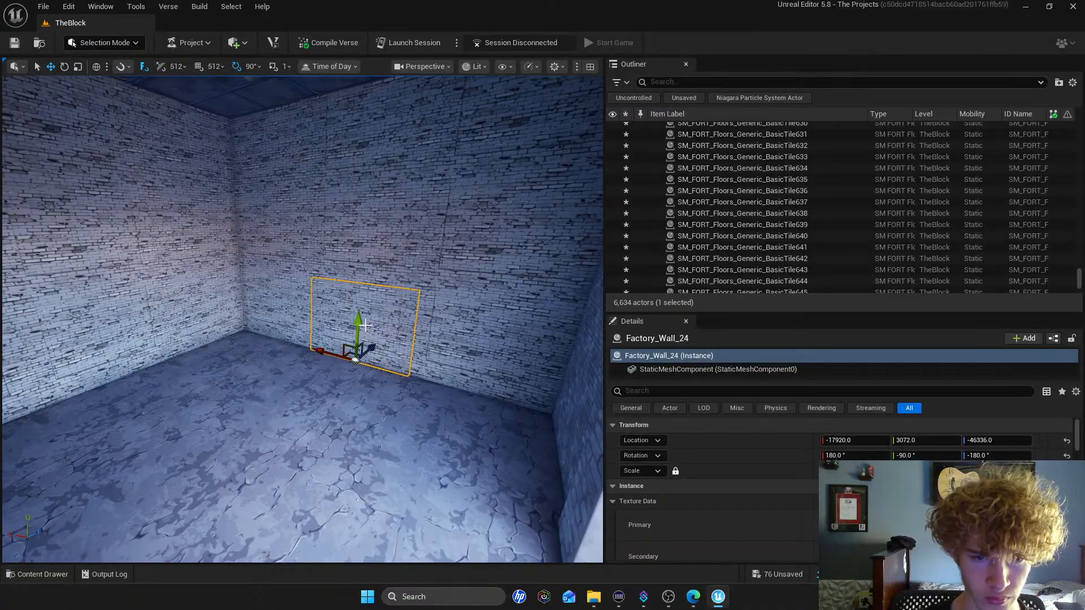
{"action": "key", "text": "Delete"}
Duplicate the ground-level panel beside the doorway and place the copy two tiles out, facing the opening
{"action": "right_click_drag", "start_coordinate": [443, 271], "coordinate": [443, 271]}
{"action": "right_click_drag", "start_coordinate": [336, 379], "coordinate": [336, 379]}
{"action": "key", "text": "w"}
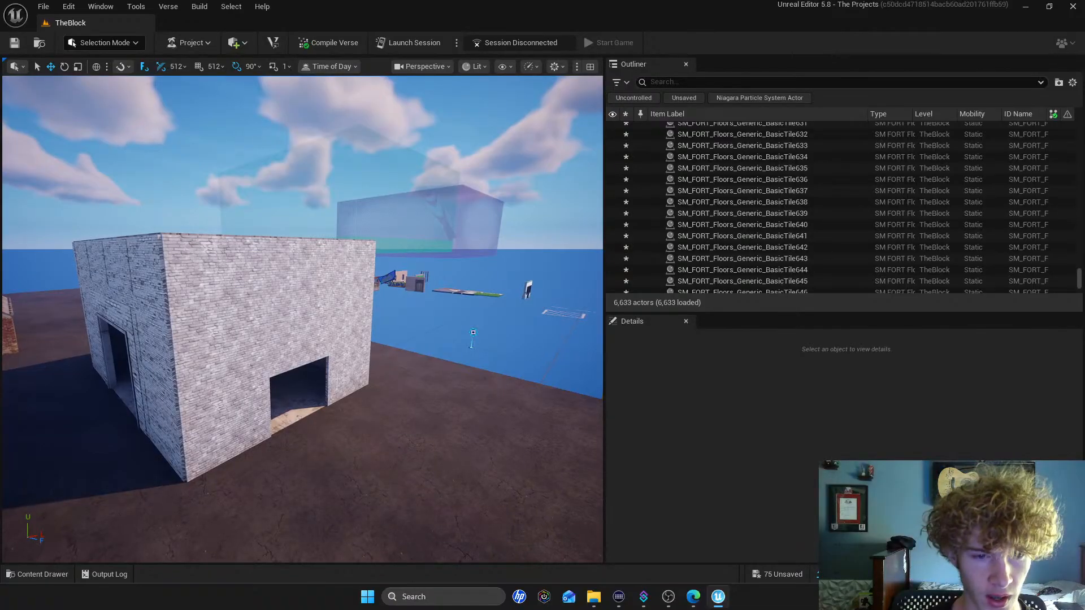
{"action": "left_click", "coordinate": [269, 400]}
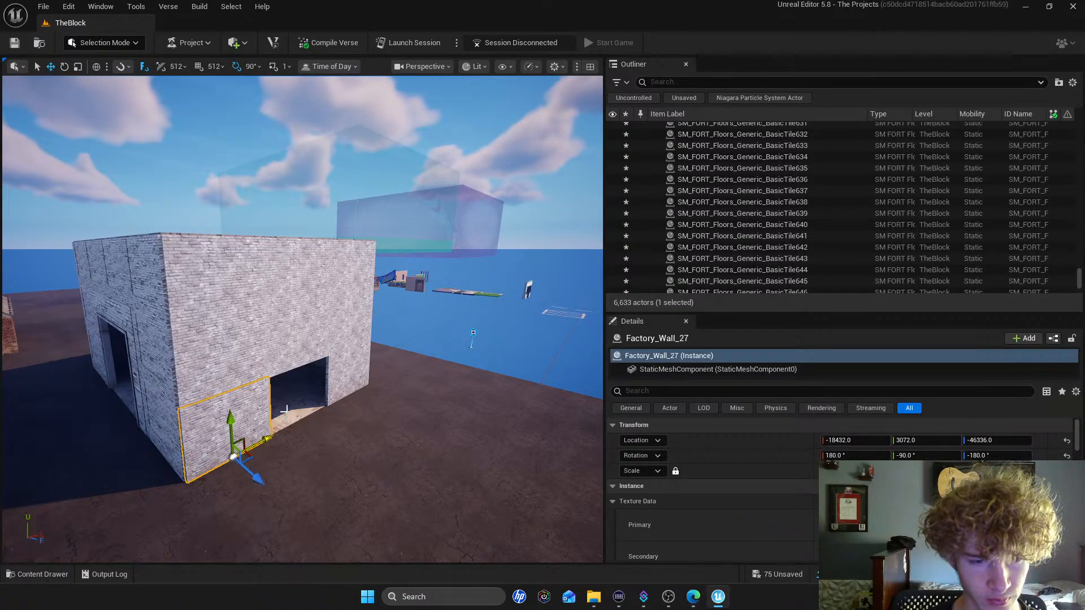
{"action": "right_click_drag", "start_coordinate": [385, 419], "coordinate": [385, 420]}
{"action": "left_click_drag", "start_coordinate": [270, 338], "coordinate": [353, 393], "text": "alt"}
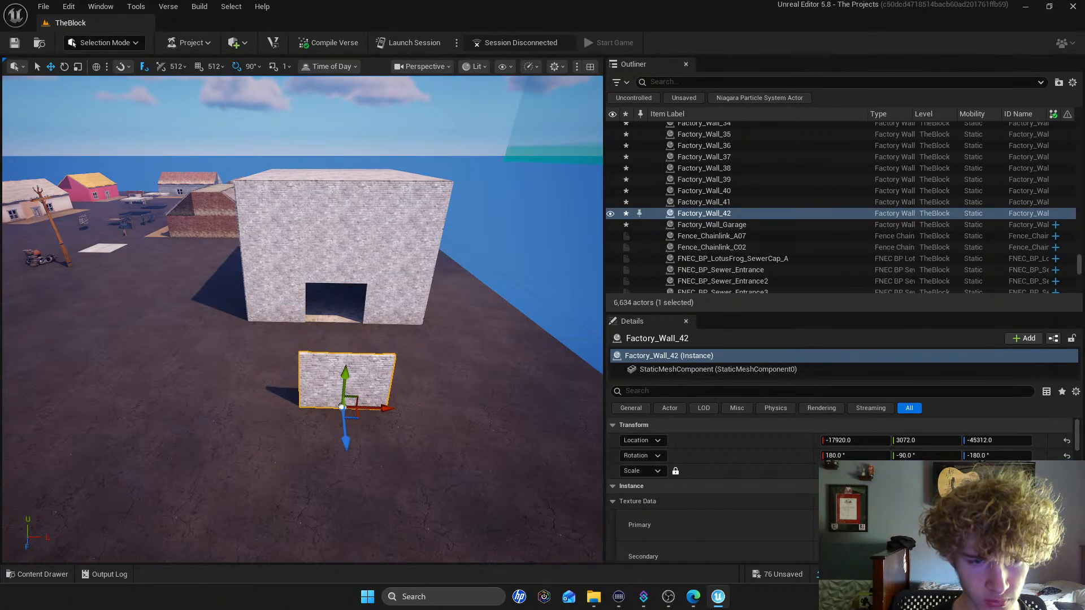
Add a matching panel on each side of the outer one to form a low wall three panels long
{"action": "left_click", "coordinate": [276, 261]}
{"action": "left_click", "coordinate": [324, 267], "text": "ctrl"}
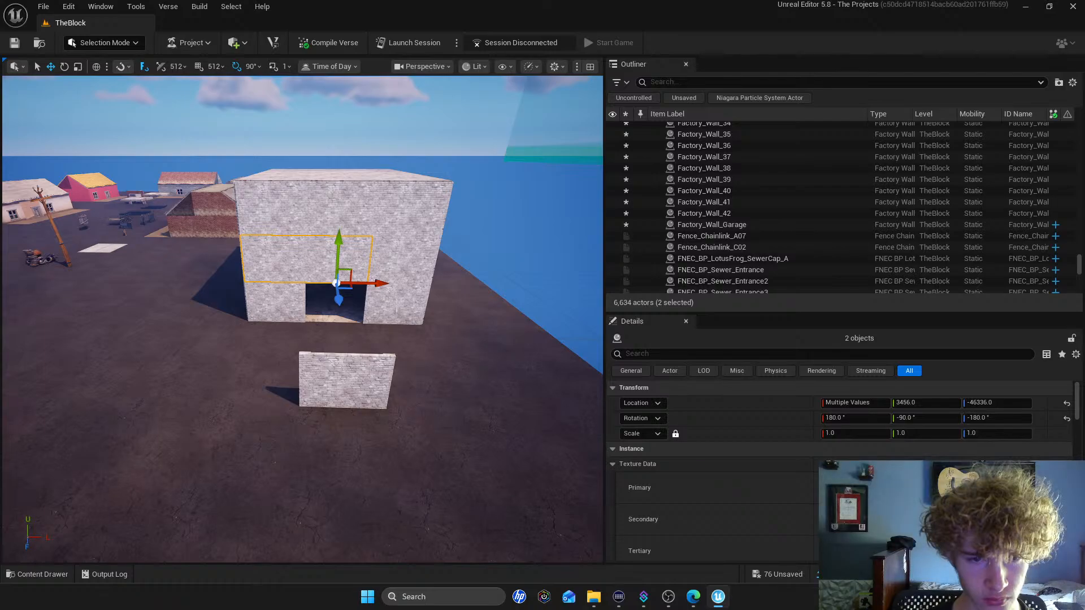
{"action": "left_click", "coordinate": [400, 311]}
{"action": "left_click_drag", "start_coordinate": [400, 339], "coordinate": [315, 396], "text": "alt"}
{"action": "left_click", "coordinate": [376, 396]}
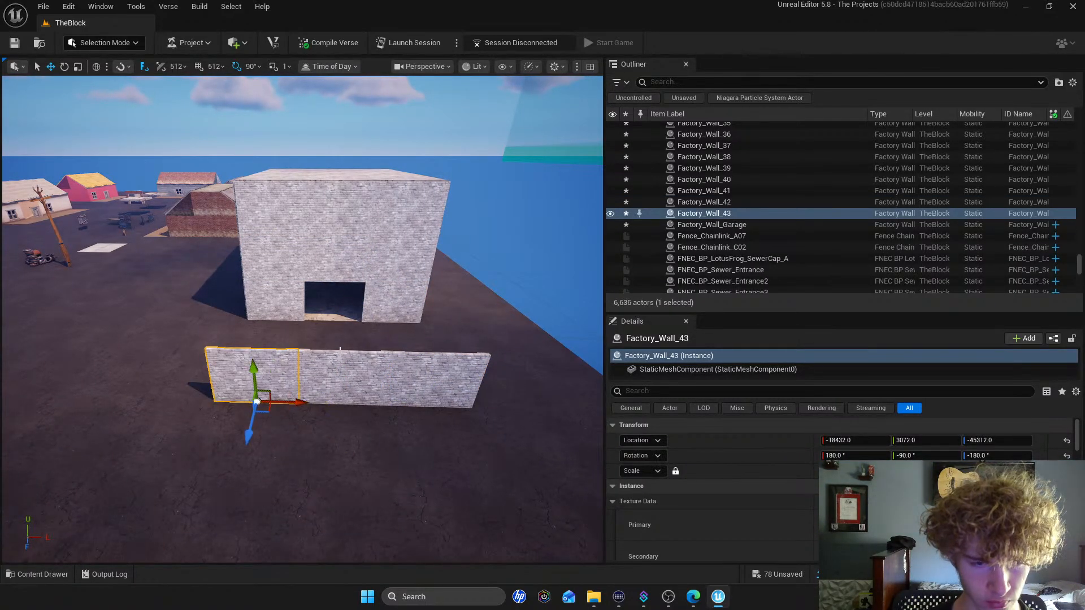
Select the six ground tiles between the building and the low outer wall and delete them
{"action": "mouse_move", "coordinate": [341, 304]}
{"action": "right_mouse_down"}
{"action": "mouse_move", "coordinate": [344, 395]}
{"action": "mouse_move", "coordinate": [347, 290]}
{"action": "right_mouse_up"}
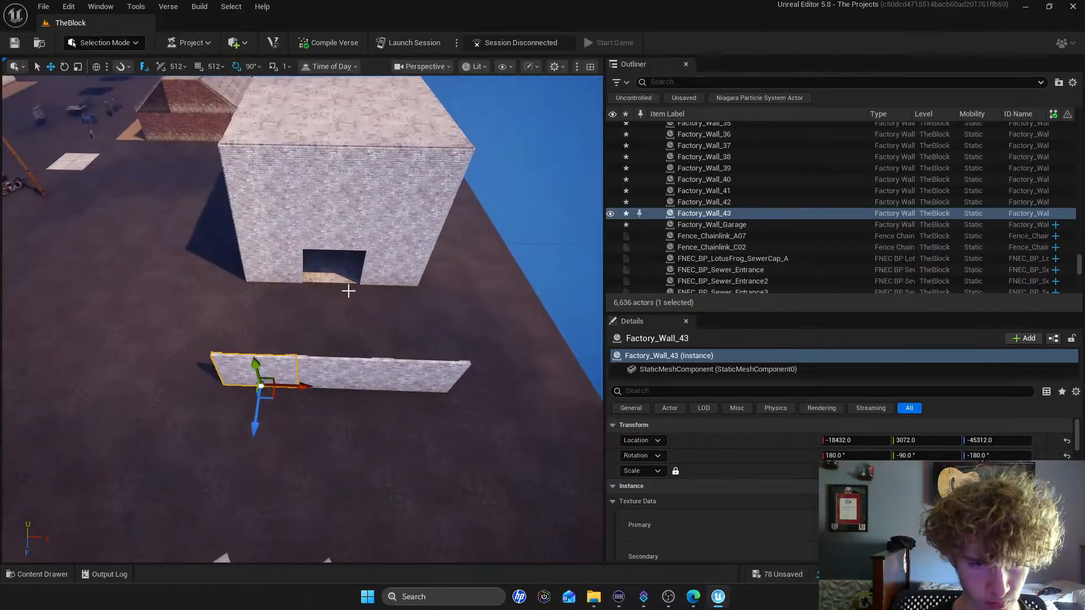
{"action": "left_click", "coordinate": [384, 306]}
{"action": "left_click", "coordinate": [283, 317], "text": "ctrl"}
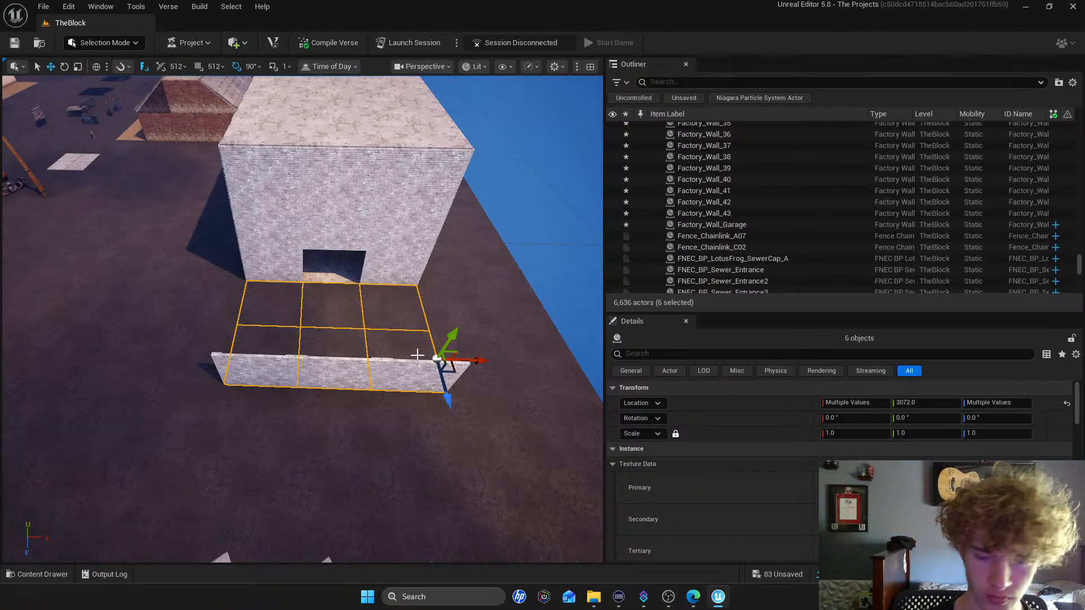
{"action": "key", "text": "Delete"}
Duplicate low wall panels to close both sides of the annex, two panels per side
{"action": "right_click_drag", "start_coordinate": [402, 321], "coordinate": [367, 339]}
{"action": "left_click", "coordinate": [371, 301]}
{"action": "left_click", "coordinate": [417, 288], "text": "ctrl"}
{"action": "left_click_drag", "start_coordinate": [387, 315], "coordinate": [303, 317], "text": "alt"}
{"action": "right_click_drag", "start_coordinate": [304, 317], "coordinate": [467, 318]}
{"action": "left_click", "coordinate": [330, 327]}
{"action": "left_click_drag", "start_coordinate": [343, 352], "coordinate": [382, 351], "text": "alt"}
{"action": "left_click", "coordinate": [332, 333]}
{"action": "left_click", "coordinate": [431, 331]}
Duplicate a cracked floor tile from inside the building into a row of three along the annex's inner edge
{"action": "right_click_drag", "start_coordinate": [388, 281], "coordinate": [331, 345]}
{"action": "left_click", "coordinate": [327, 353]}
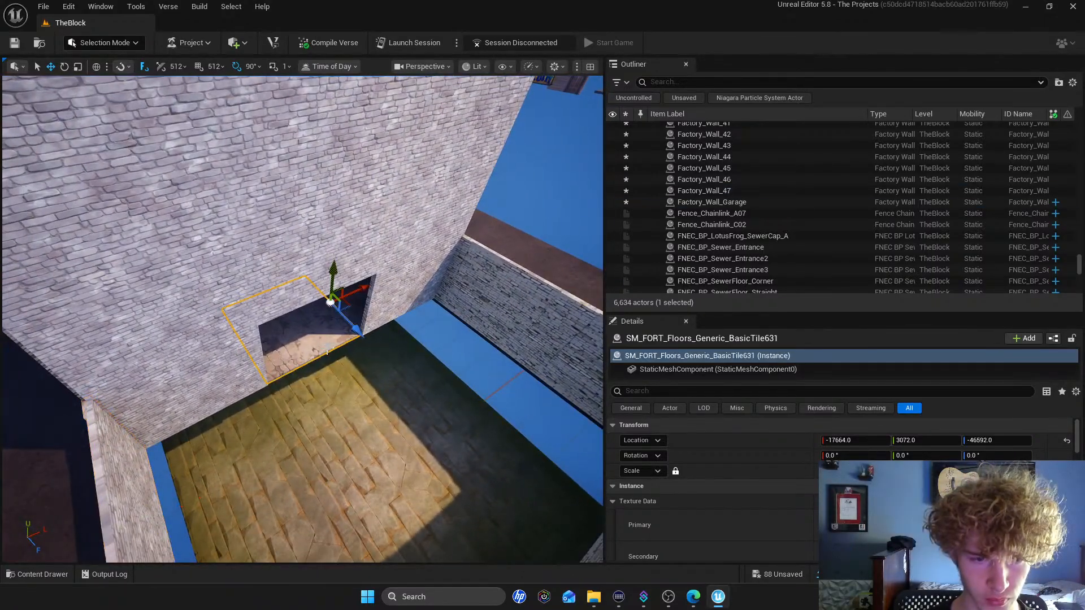
{"action": "left_click_drag", "start_coordinate": [345, 317], "coordinate": [319, 394], "text": "alt"}
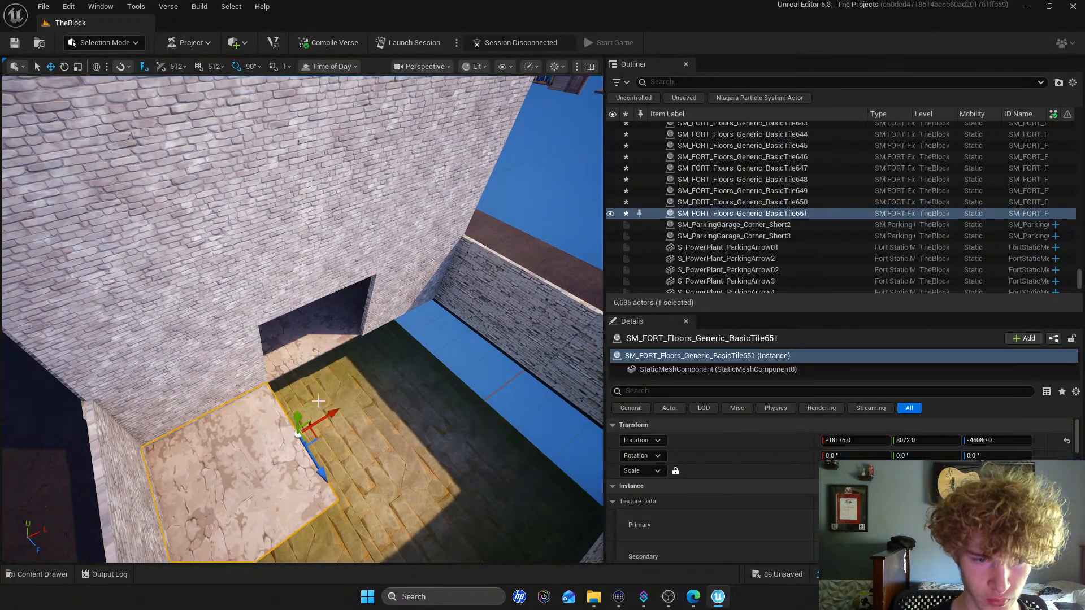
{"action": "left_click_drag", "start_coordinate": [298, 434], "coordinate": [479, 330], "text": "alt"}
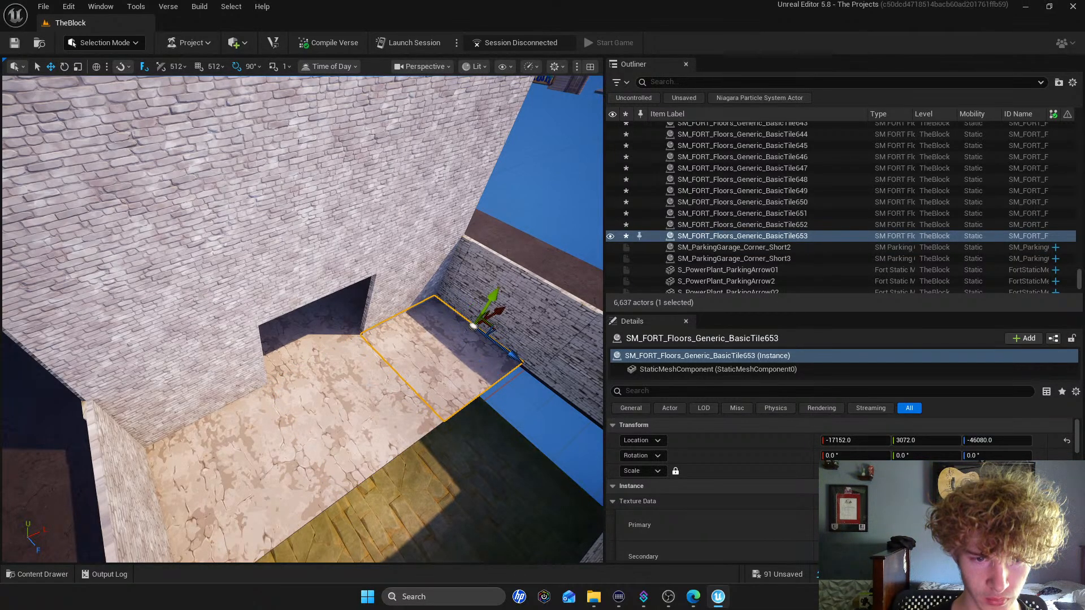
Copy the row of three annex floor tiles outward to cover the remaining gap up to the low wall
{"action": "left_click", "coordinate": [398, 372]}
{"action": "left_click_drag", "start_coordinate": [450, 415], "coordinate": [526, 456]}
{"action": "left_click", "coordinate": [446, 364]}
{"action": "left_click", "coordinate": [282, 434], "text": "ctrl"}
{"action": "left_click", "coordinate": [368, 452], "text": "ctrl"}
{"action": "key", "text": "s"}
{"action": "right_click_drag", "start_coordinate": [526, 455], "coordinate": [556, 456]}
{"action": "left_click", "coordinate": [364, 280]}
Select the six annex floor tiles and duplicate them upward onto the low walls as a roof
{"action": "right_click_drag", "start_coordinate": [364, 281], "coordinate": [241, 257]}
{"action": "key", "text": "w"}
{"action": "key", "text": "d"}
{"action": "key", "text": "a"}
{"action": "key", "text": "w"}
{"action": "key", "text": "s"}
{"action": "key", "text": "w"}
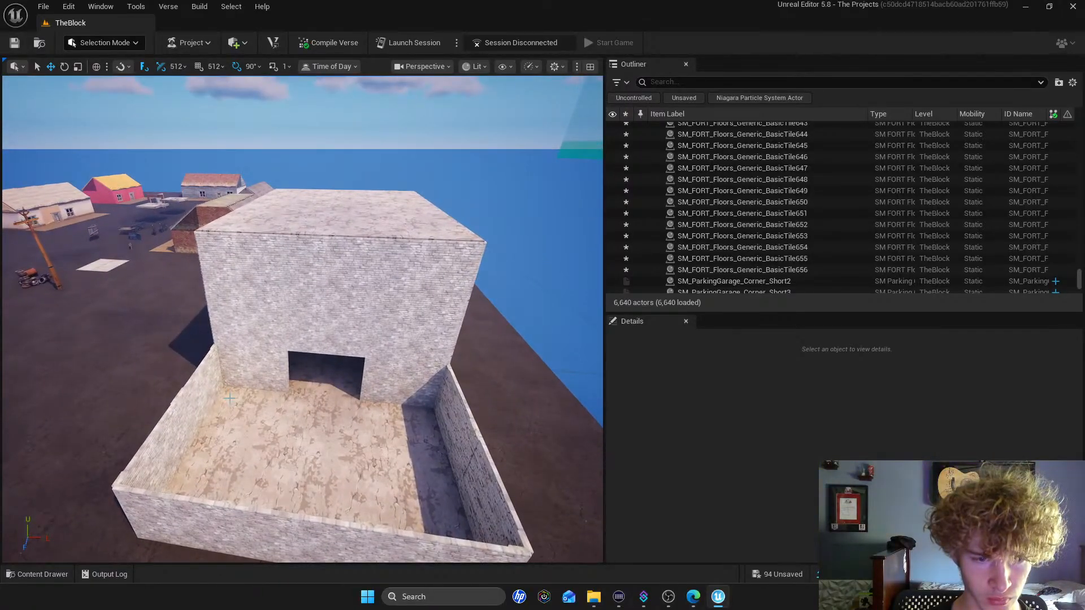
{"action": "left_click", "coordinate": [225, 401]}
{"action": "left_click", "coordinate": [320, 414], "text": "shift"}
{"action": "left_click", "coordinate": [400, 427], "text": "shift"}
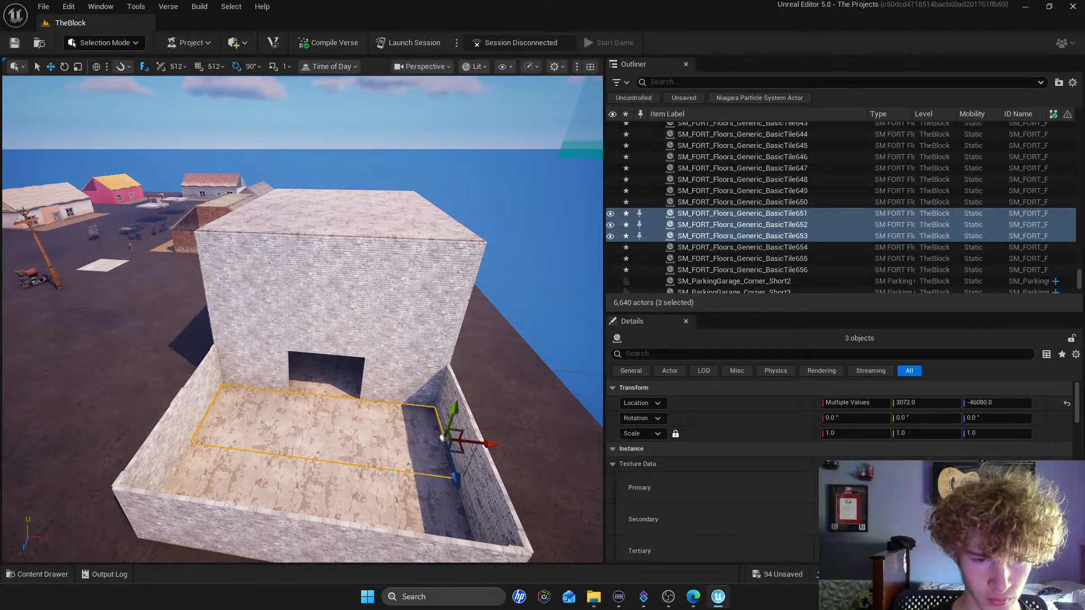
{"action": "left_click", "coordinate": [412, 487], "text": "shift"}
{"action": "left_click", "coordinate": [316, 487], "text": "shift"}
{"action": "left_click", "coordinate": [249, 484], "text": "ctrl"}
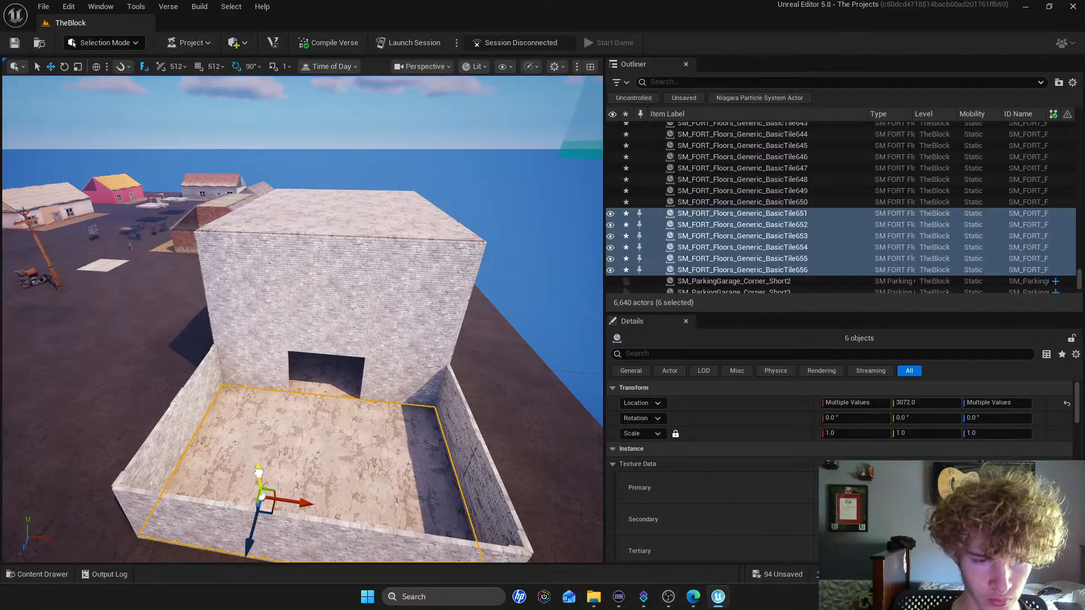
{"action": "left_click_drag", "start_coordinate": [259, 471], "coordinate": [258, 417], "text": "alt"}
Duplicate a roof tile from the mid-rise brick building and move the copy over to the new building's annex
{"action": "key", "text": "s"}
{"action": "right_click_drag", "start_coordinate": [259, 417], "coordinate": [459, 389]}
{"action": "key", "text": "a"}
{"action": "key", "text": "s"}
{"action": "left_click", "coordinate": [388, 235]}
{"action": "key", "text": "w"}
{"action": "right_click_drag", "start_coordinate": [387, 235], "coordinate": [375, 274]}
{"action": "key", "text": "s"}
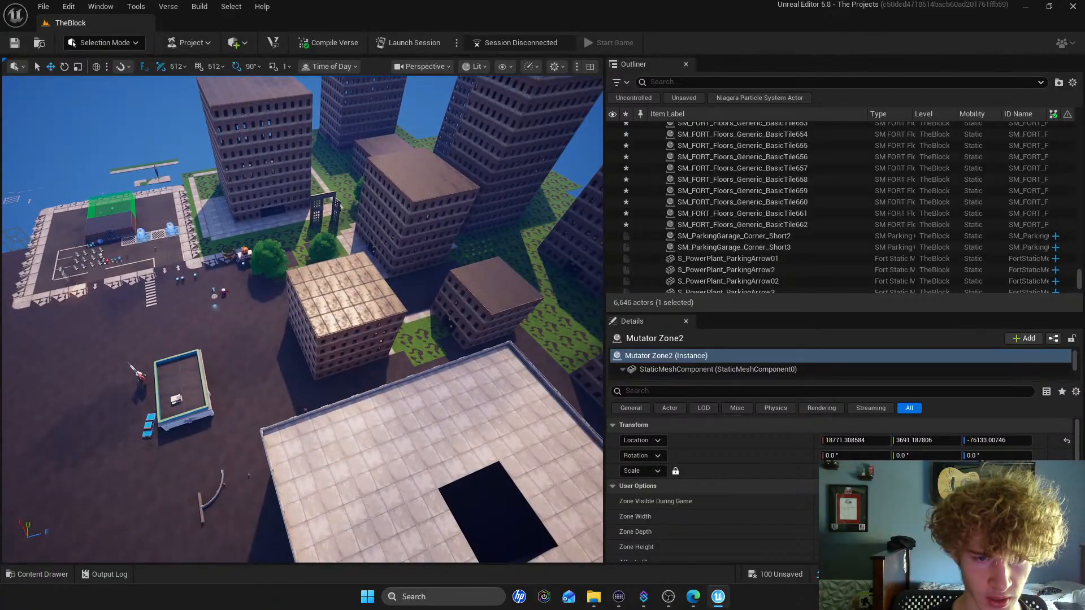
{"action": "left_click", "coordinate": [347, 312]}
{"action": "left_click_drag", "start_coordinate": [366, 301], "coordinate": [140, 481], "text": "alt"}
{"action": "right_click_drag", "start_coordinate": [141, 481], "coordinate": [85, 473]}
{"action": "left_click_drag", "start_coordinate": [332, 301], "coordinate": [382, 173]}
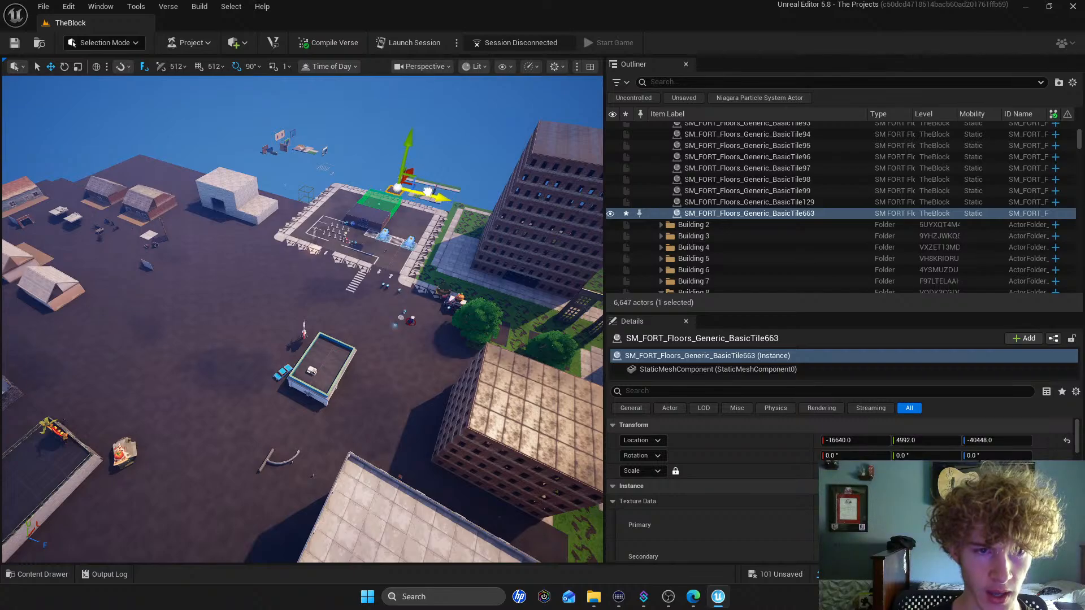
{"action": "right_click_drag", "start_coordinate": [307, 156], "coordinate": [287, 142]}
{"action": "right_click_drag", "start_coordinate": [347, 223], "coordinate": [263, 276]}
Select the six cracked roof tiles on the annex together with the copied roof tile and delete them all
{"action": "left_click", "coordinate": [263, 309], "text": "ctrl"}
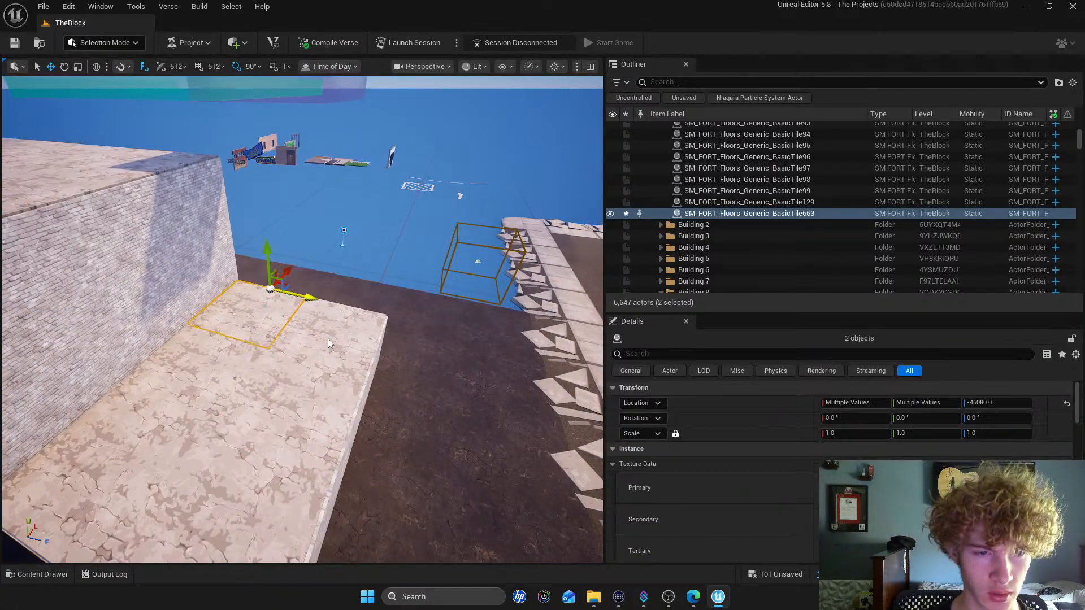
{"action": "right_click_drag", "start_coordinate": [268, 348], "coordinate": [305, 366]}
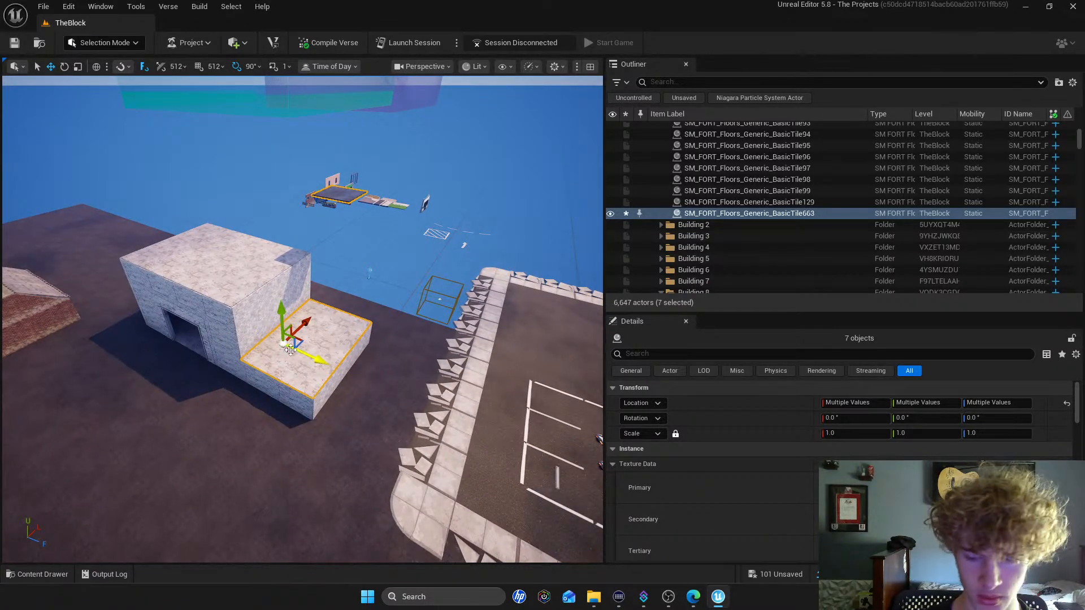
{"action": "key", "text": "Delete"}
{"action": "mouse_move", "coordinate": [351, 207]}
{"action": "right_mouse_down"}
{"action": "mouse_move", "coordinate": [346, 181]}
{"action": "mouse_move", "coordinate": [371, 221]}
{"action": "mouse_move", "coordinate": [351, 207]}
{"action": "right_mouse_up"}
{"action": "key", "text": "s"}
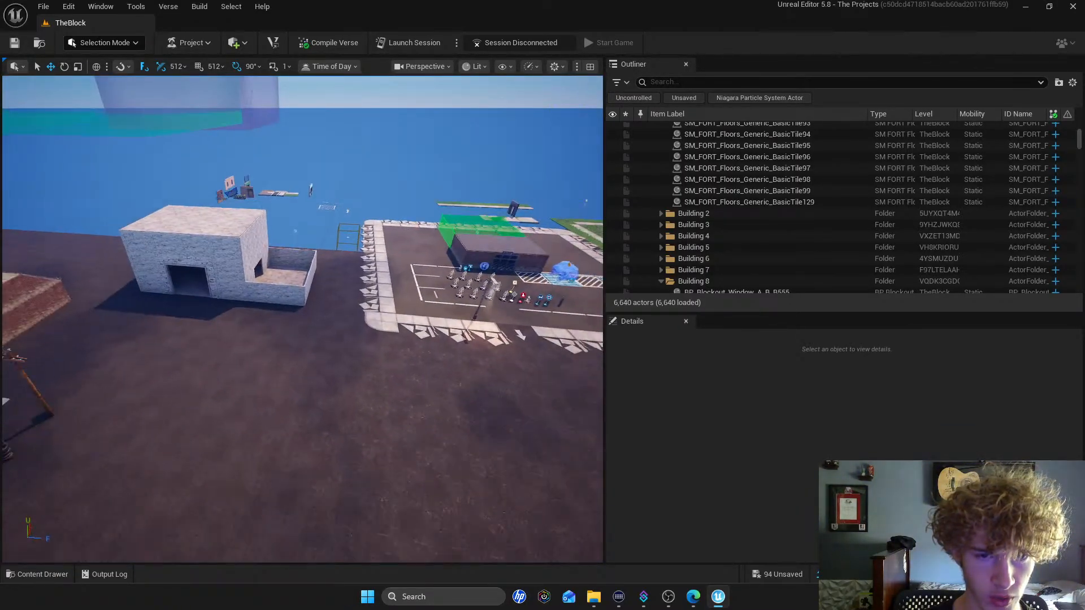
Select a front corner tile on the mid-rise brick building's roof and frame it in the view
{"action": "key", "text": "w"}
{"action": "right_click_drag", "start_coordinate": [303, 319], "coordinate": [312, 248]}
{"action": "key", "text": "s"}
{"action": "key", "text": "w"}
{"action": "right_click_drag", "start_coordinate": [302, 297], "coordinate": [302, 328]}
{"action": "left_click", "coordinate": [377, 294]}
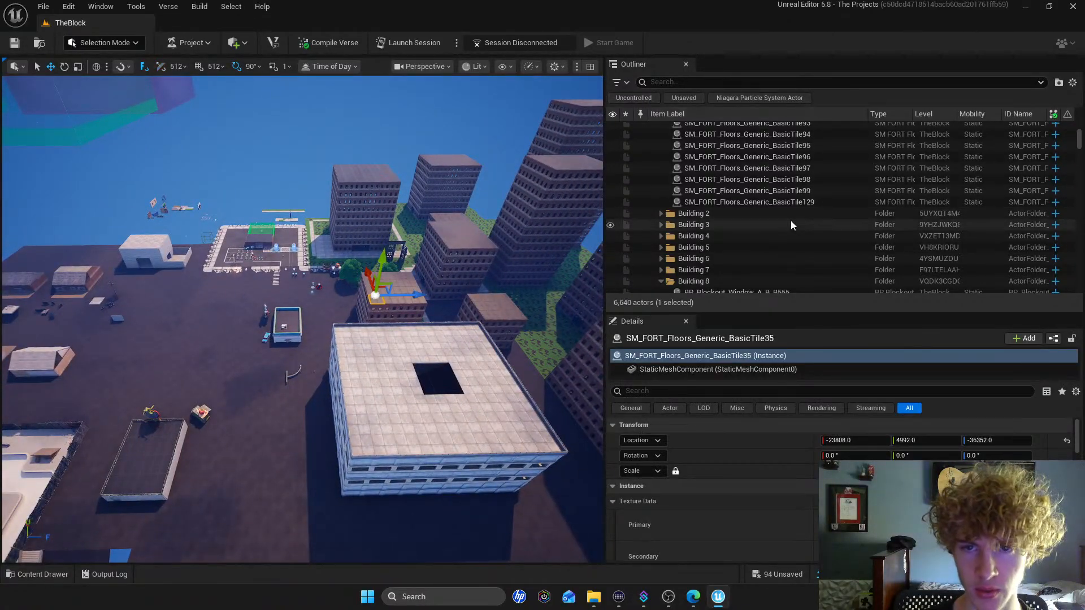
{"action": "scroll", "coordinate": [791, 220], "scroll_direction": "up", "scroll_amount": 5}
{"action": "key", "text": "f"}
{"action": "scroll", "coordinate": [754, 198], "scroll_direction": "up", "scroll_amount": 10}
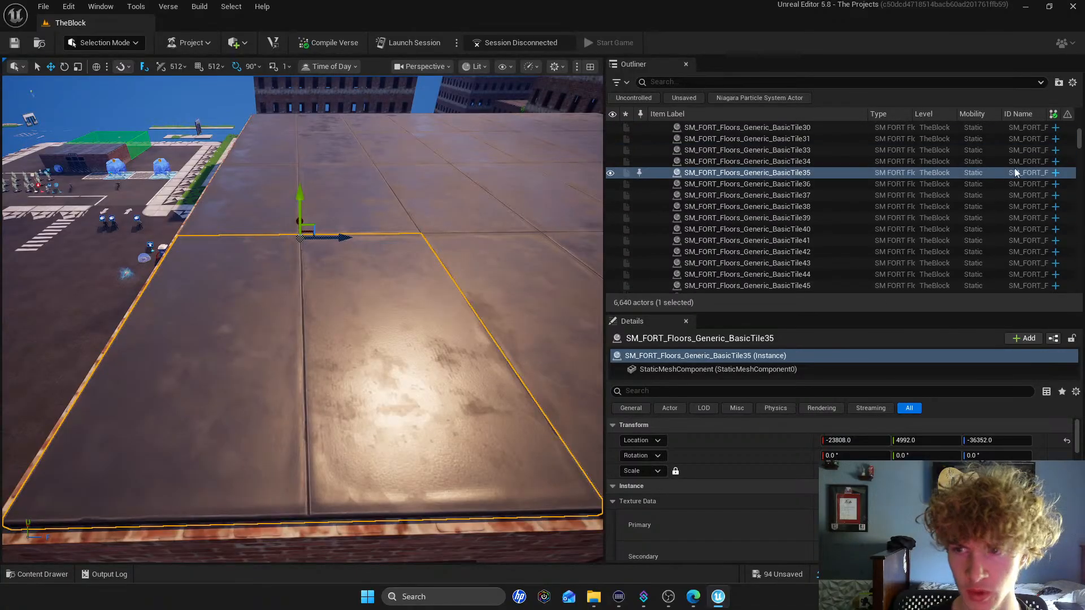
Look through the building folders' contents in the Outliner and collapse the Building 8 folder
{"action": "scroll", "coordinate": [757, 181], "scroll_direction": "down", "scroll_amount": 10}
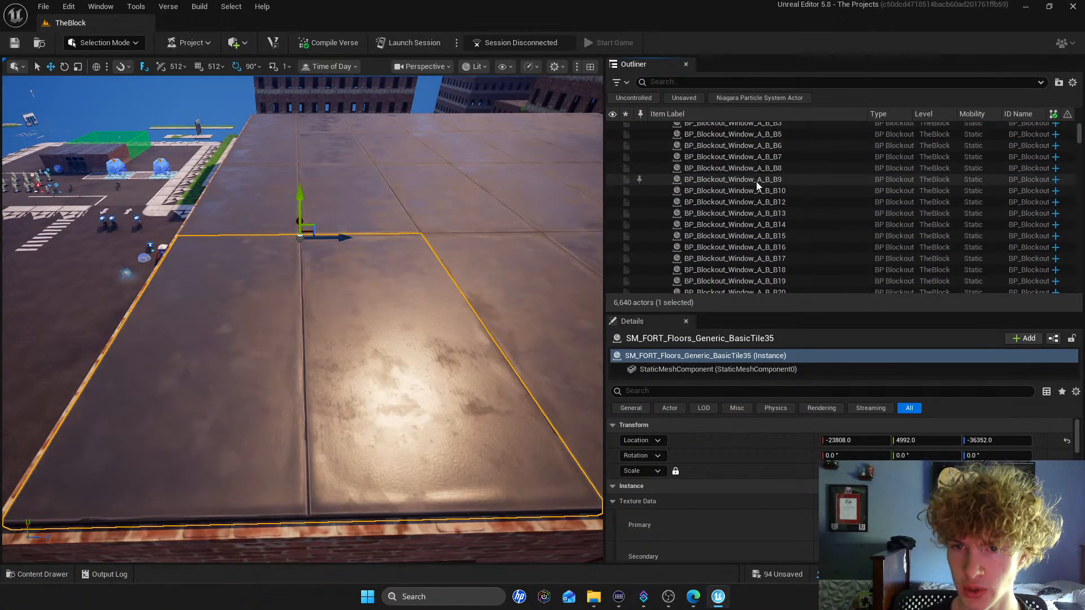
{"action": "scroll", "coordinate": [748, 196], "scroll_direction": "down", "scroll_amount": 10}
{"action": "left_click_drag", "start_coordinate": [1077, 140], "coordinate": [1078, 144]}
{"action": "scroll", "coordinate": [814, 189], "scroll_direction": "down", "scroll_amount": 8}
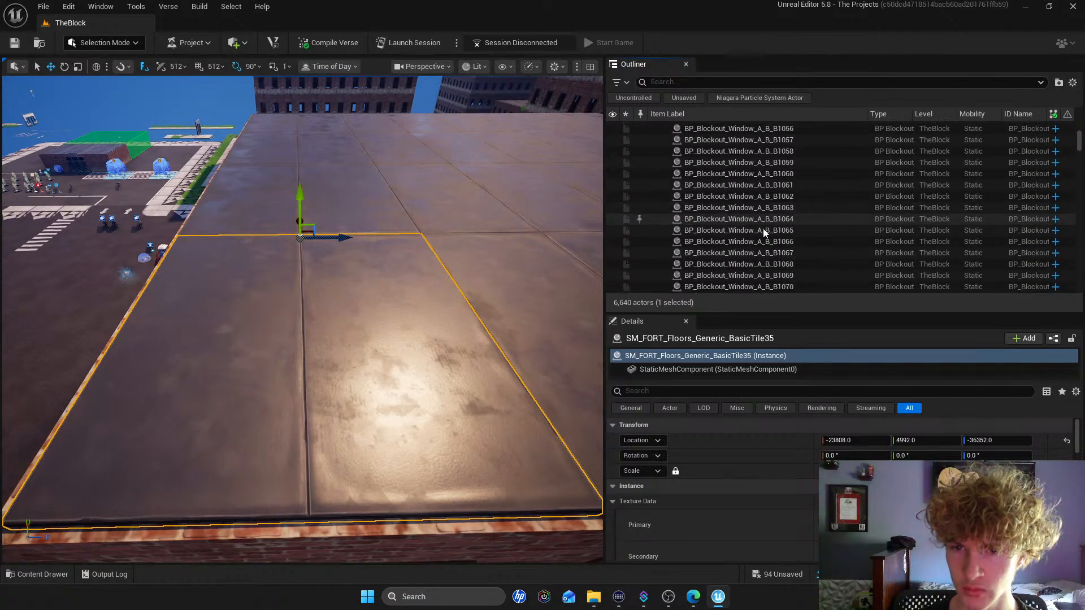
{"action": "scroll", "coordinate": [763, 225], "scroll_direction": "down", "scroll_amount": 15}
{"action": "left_click_drag", "start_coordinate": [1081, 147], "coordinate": [1076, 145]}
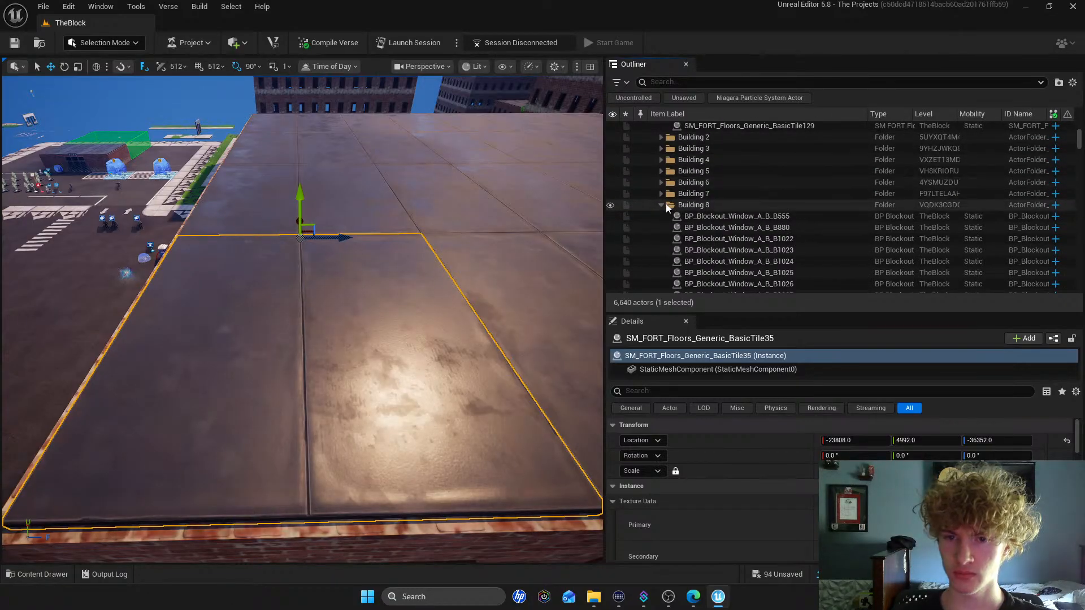
{"action": "scroll", "coordinate": [754, 215], "scroll_direction": "down", "scroll_amount": 3}
{"action": "left_click", "coordinate": [662, 133]}
{"action": "scroll", "coordinate": [714, 192], "scroll_direction": "up", "scroll_amount": 5}
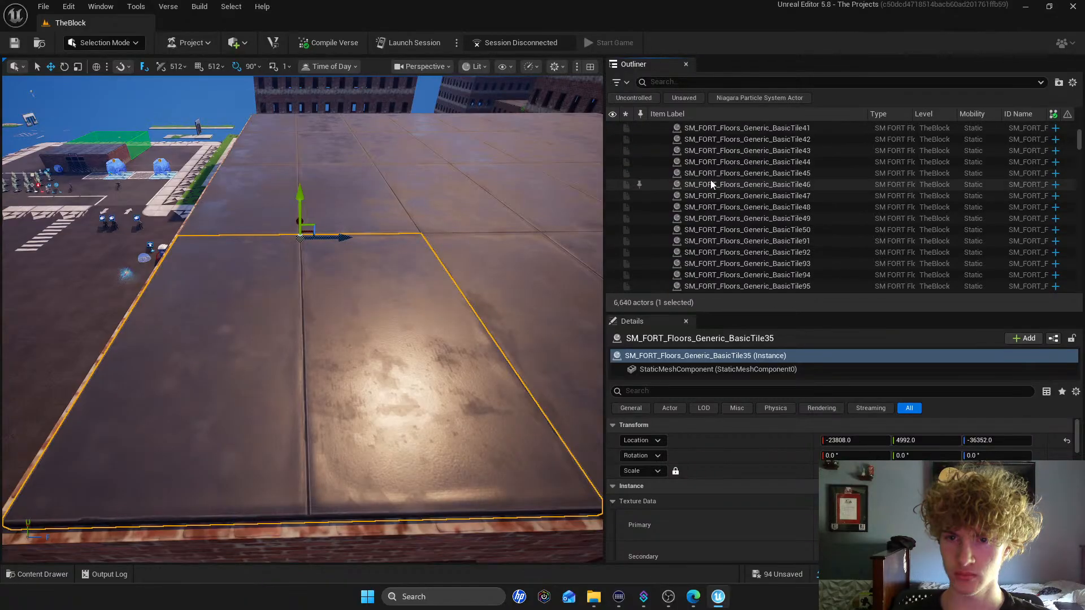
{"action": "scroll", "coordinate": [724, 223], "scroll_direction": "down", "scroll_amount": 10}
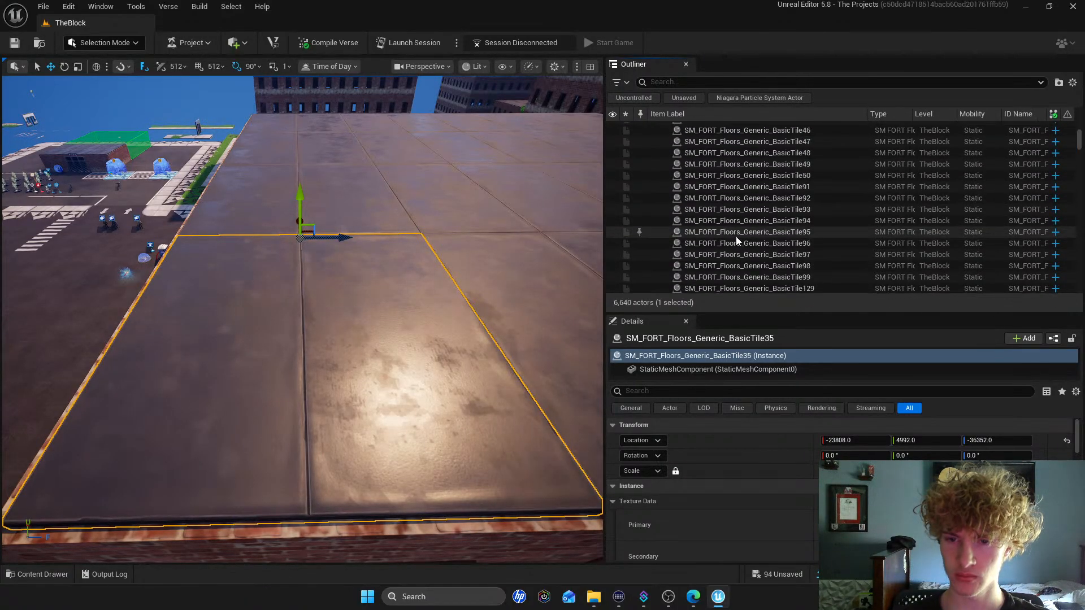
Inspect where floor tiles BasicTile129 and BasicTile99 sit within the brick buildings
{"action": "double_click", "coordinate": [754, 180]}
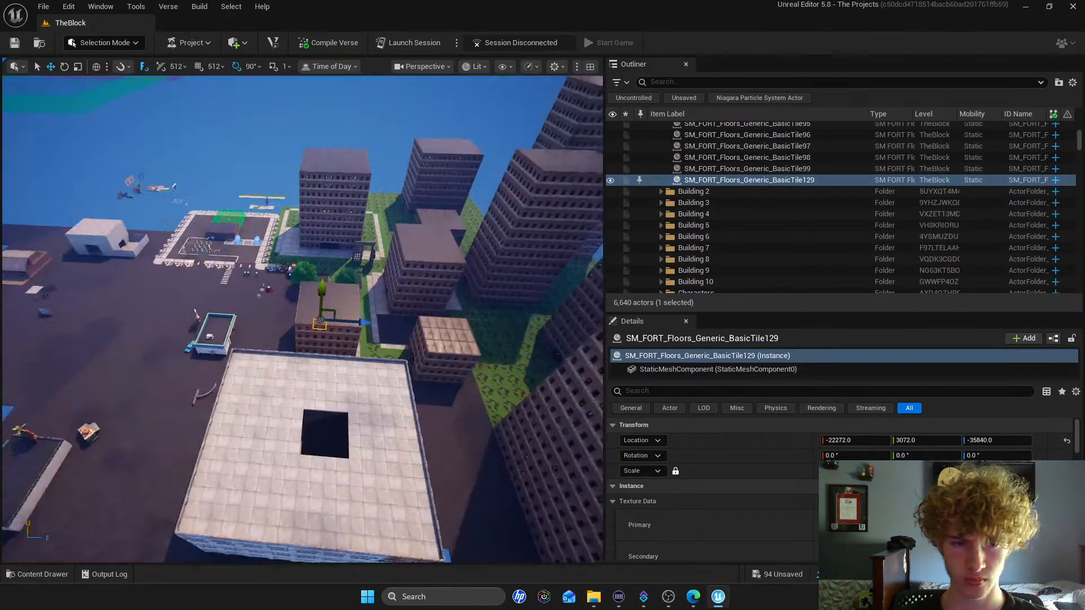
{"action": "key", "text": "w"}
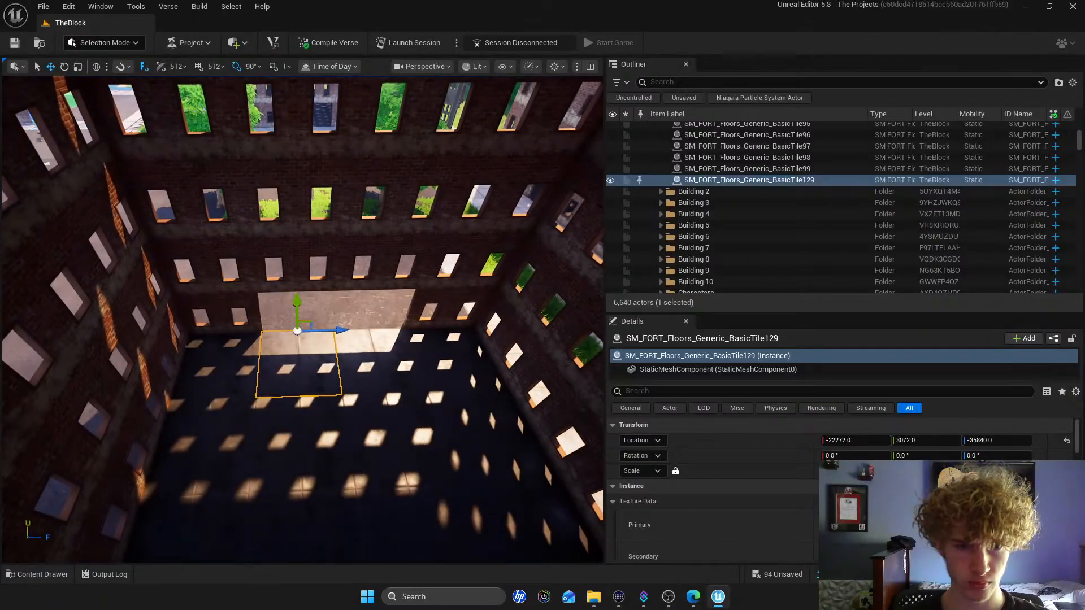
{"action": "key", "text": "s"}
{"action": "left_click", "coordinate": [747, 168]}
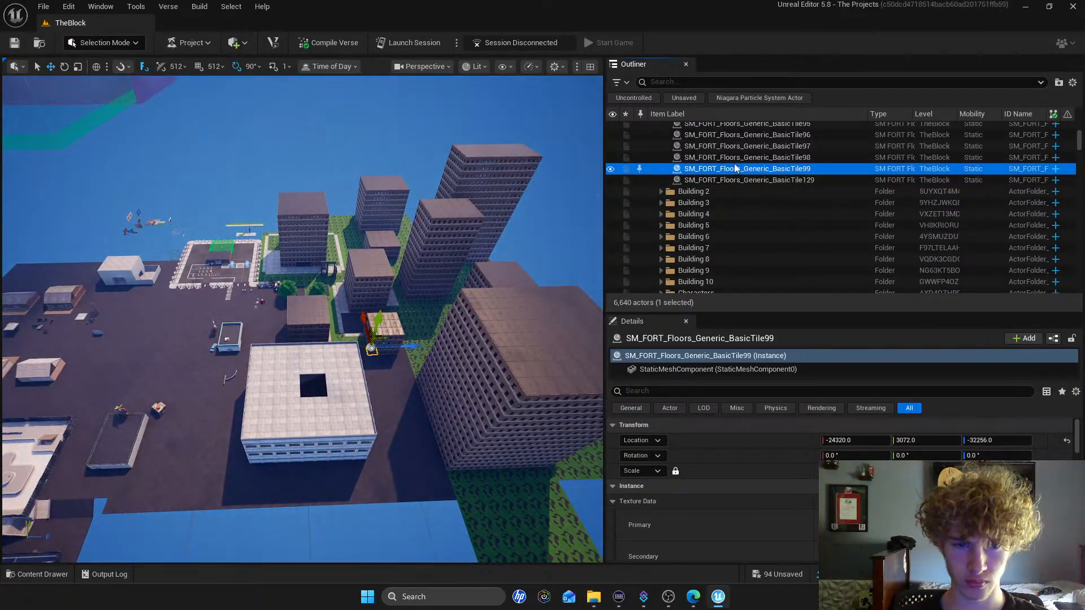
{"action": "double_click", "coordinate": [737, 169]}
{"action": "key", "text": "w"}
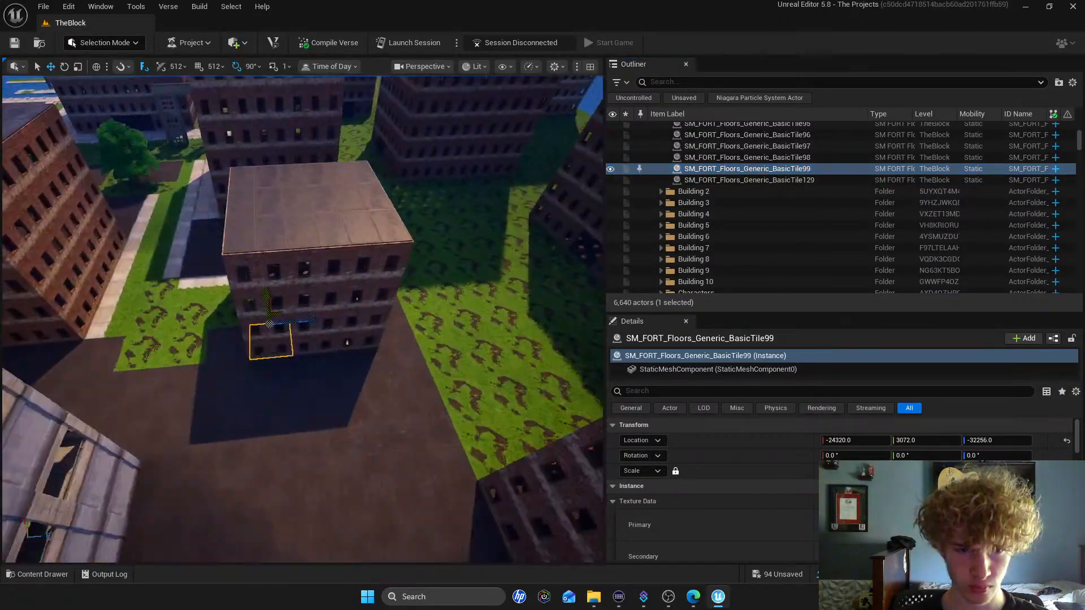
{"action": "key", "text": "s"}
{"action": "key", "text": "w"}
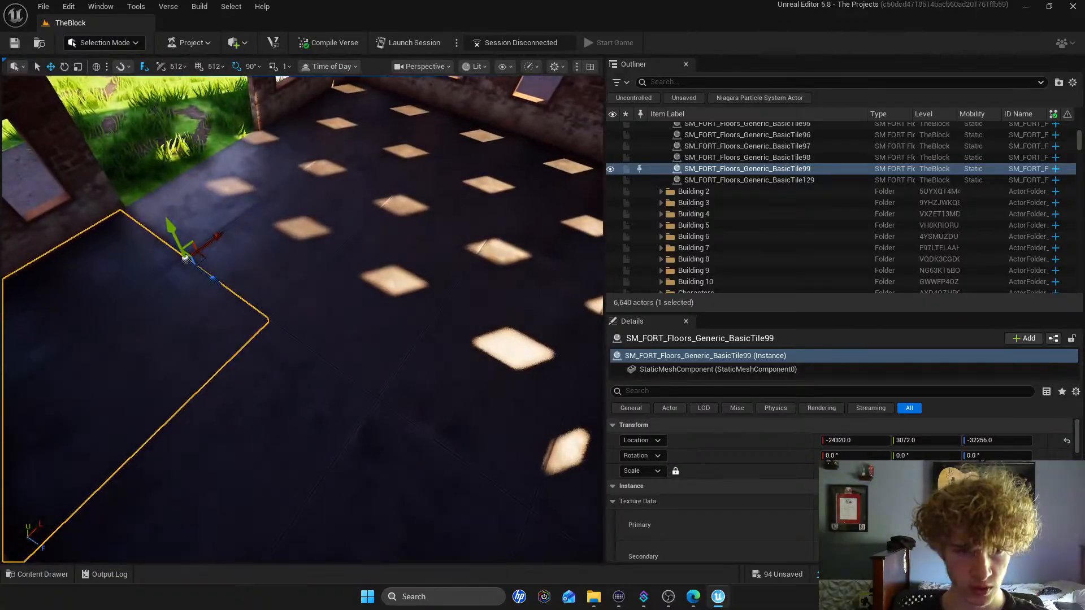
{"action": "key", "text": "s"}
{"action": "key", "text": "s"}
{"action": "key", "text": "w"}
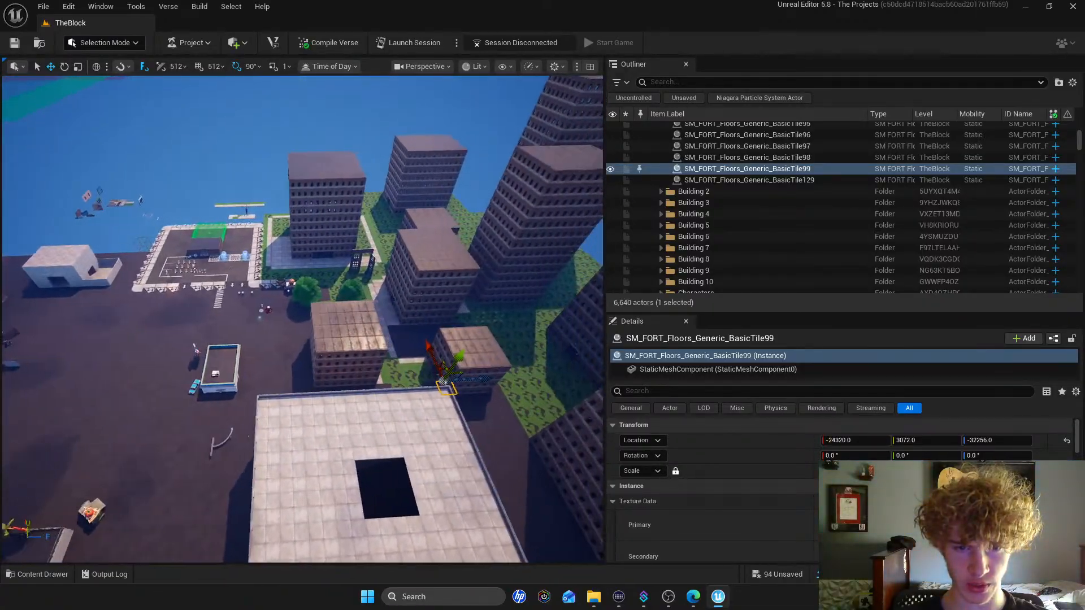
Go through the Building 1 floor tiles from BasicTile19 to BasicTile129 one by one to check which building each belongs to
{"action": "scroll", "coordinate": [738, 202], "scroll_direction": "up", "scroll_amount": 15}
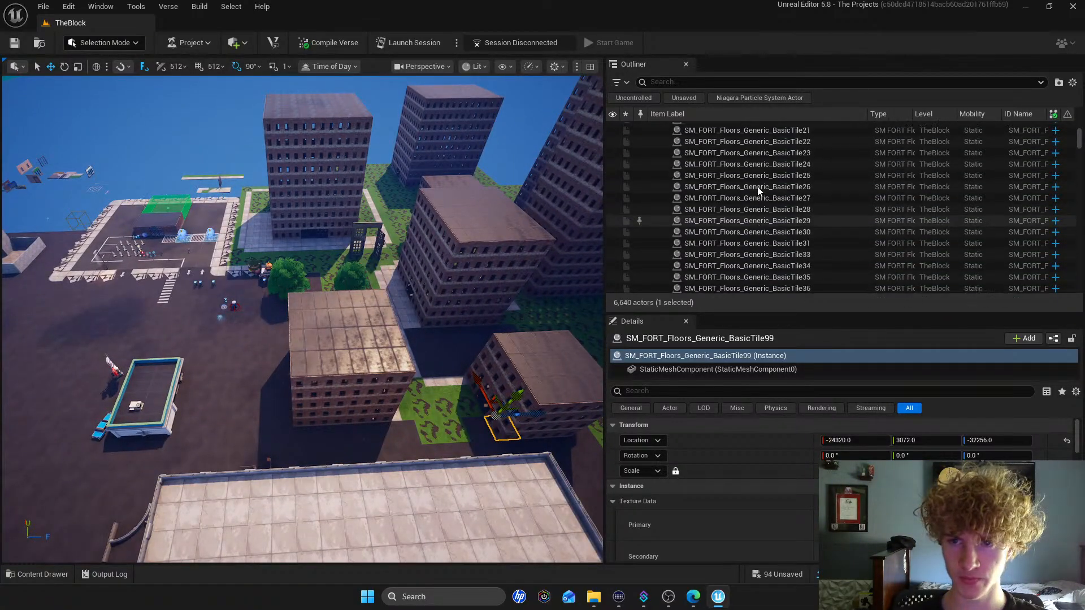
{"action": "left_click", "coordinate": [756, 246]}
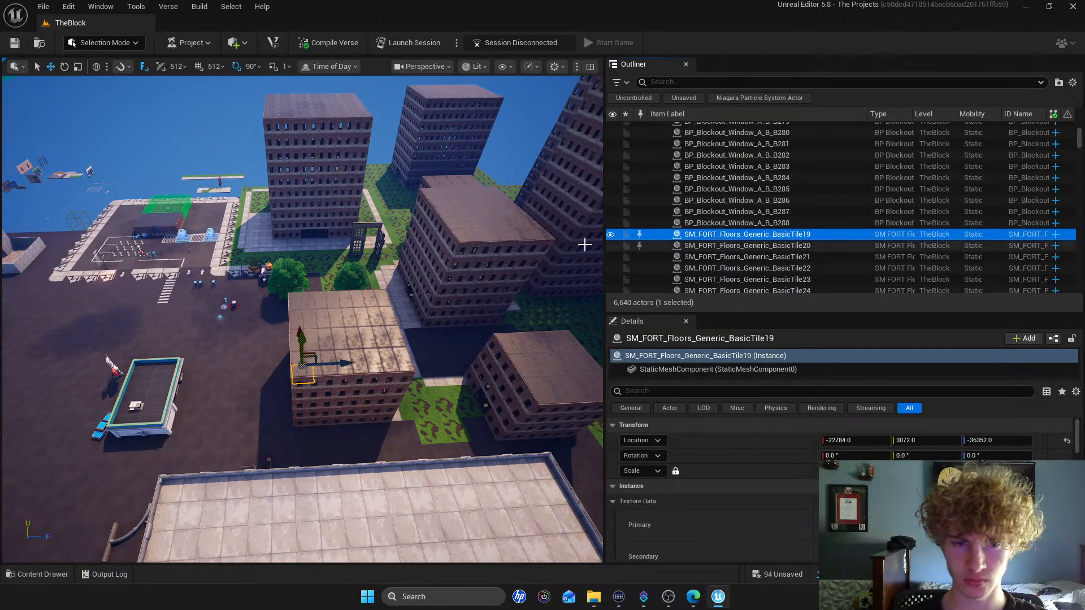
{"action": "left_click", "coordinate": [714, 261]}
{"action": "left_click", "coordinate": [718, 269]}
{"action": "scroll", "coordinate": [720, 266], "scroll_direction": "down", "scroll_amount": 2}
{"action": "left_click", "coordinate": [727, 243]}
{"action": "left_click", "coordinate": [725, 255]}
{"action": "left_click", "coordinate": [726, 264]}
{"action": "left_click", "coordinate": [725, 277]}
{"action": "scroll", "coordinate": [726, 259], "scroll_direction": "down", "scroll_amount": 5}
{"action": "left_click", "coordinate": [726, 234]}
{"action": "left_click", "coordinate": [726, 246]}
{"action": "left_click", "coordinate": [723, 256]}
{"action": "left_click", "coordinate": [717, 268]}
{"action": "left_click", "coordinate": [715, 279]}
{"action": "scroll", "coordinate": [715, 257], "scroll_direction": "down", "scroll_amount": 5}
{"action": "left_click", "coordinate": [719, 237]}
{"action": "left_click", "coordinate": [717, 251]}
{"action": "left_click", "coordinate": [716, 261]}
{"action": "left_click", "coordinate": [716, 272]}
{"action": "left_click", "coordinate": [717, 282]}
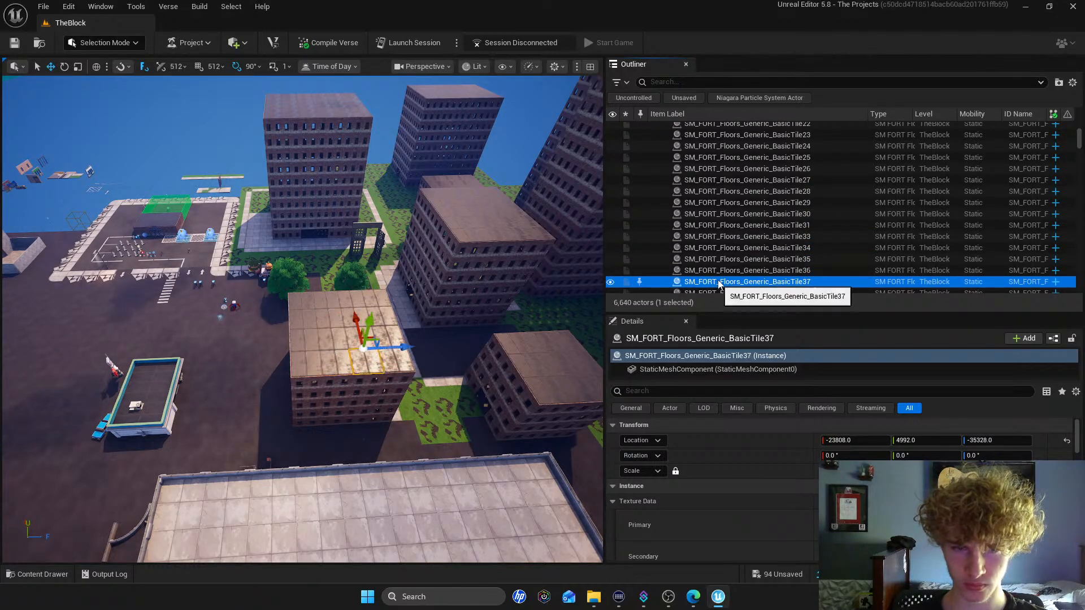
{"action": "scroll", "coordinate": [719, 271], "scroll_direction": "down", "scroll_amount": 5}
{"action": "left_click", "coordinate": [719, 239]}
{"action": "left_click", "coordinate": [721, 251]}
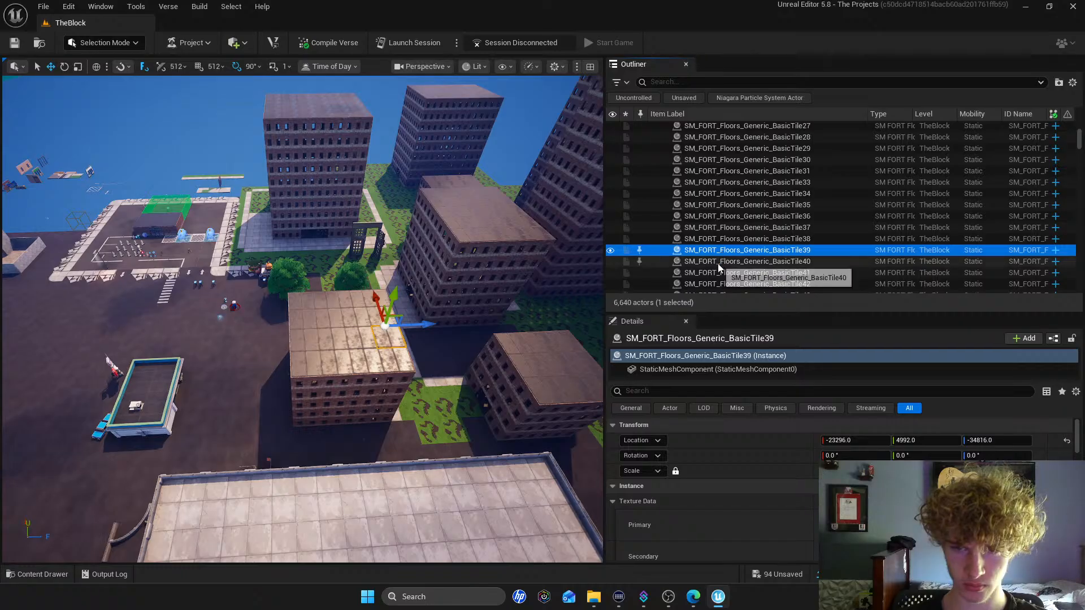
{"action": "left_click", "coordinate": [717, 264]}
{"action": "left_click", "coordinate": [717, 273]}
{"action": "left_click", "coordinate": [716, 284]}
{"action": "scroll", "coordinate": [717, 270], "scroll_direction": "down", "scroll_amount": 3}
{"action": "left_click", "coordinate": [721, 263]}
{"action": "left_click", "coordinate": [720, 273]}
{"action": "left_click", "coordinate": [720, 282]}
{"action": "scroll", "coordinate": [720, 262], "scroll_direction": "down", "scroll_amount": 3}
{"action": "left_click", "coordinate": [720, 259]}
{"action": "left_click", "coordinate": [720, 271]}
{"action": "left_click", "coordinate": [720, 281]}
{"action": "scroll", "coordinate": [718, 265], "scroll_direction": "down", "scroll_amount": 3}
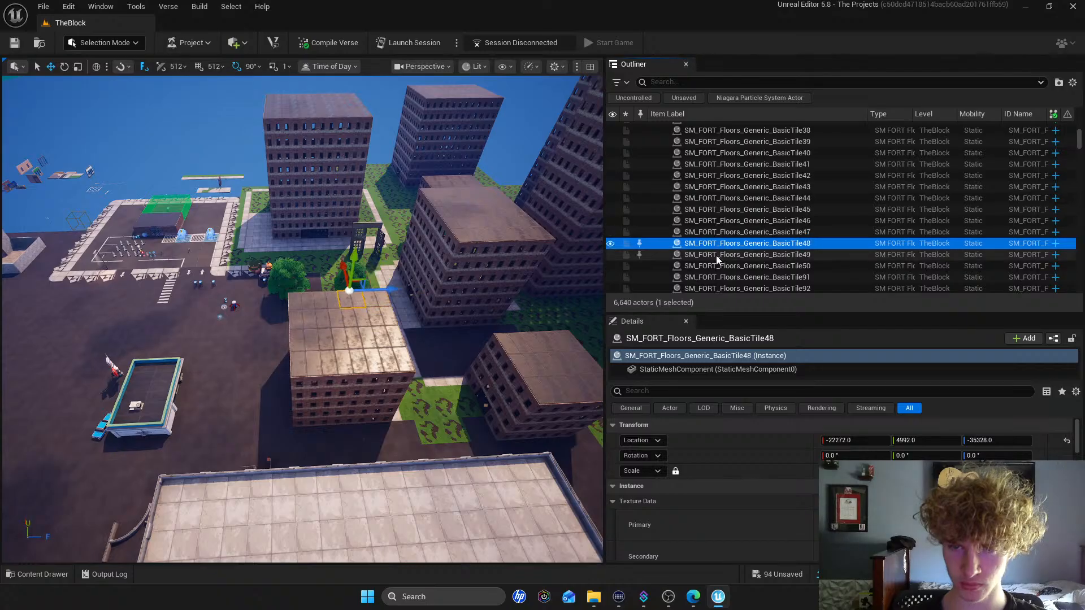
{"action": "left_click", "coordinate": [717, 259]}
{"action": "left_click", "coordinate": [714, 268]}
{"action": "left_click", "coordinate": [714, 277]}
{"action": "scroll", "coordinate": [729, 249], "scroll_direction": "down", "scroll_amount": 5}
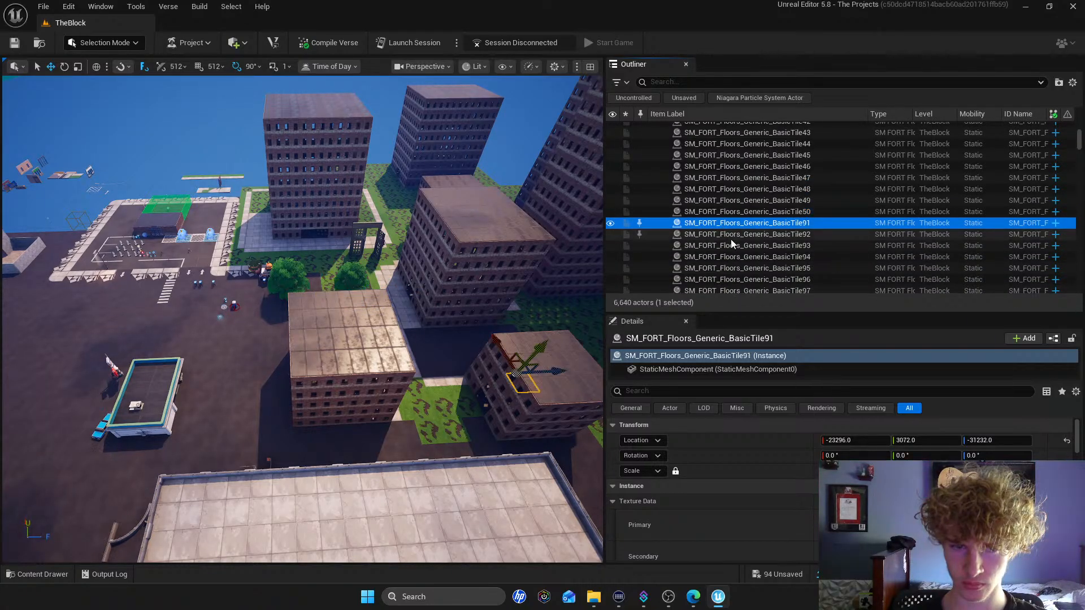
{"action": "left_click", "coordinate": [731, 236]}
{"action": "left_click", "coordinate": [731, 245]}
{"action": "left_click", "coordinate": [727, 258]}
{"action": "left_click", "coordinate": [725, 269]}
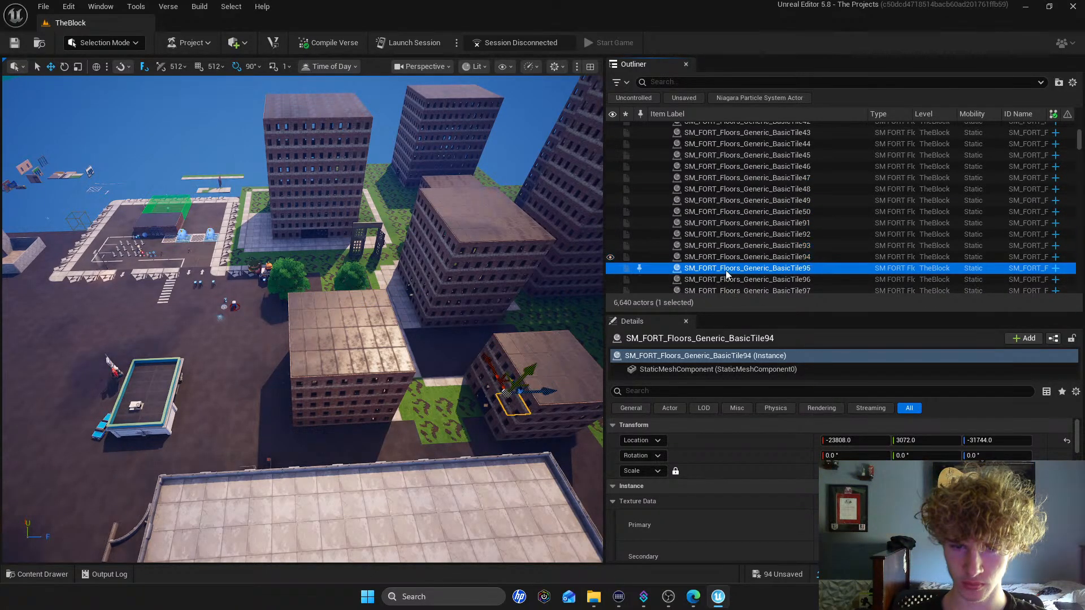
{"action": "left_click", "coordinate": [725, 278]}
{"action": "left_click", "coordinate": [721, 289]}
{"action": "scroll", "coordinate": [718, 266], "scroll_direction": "down", "scroll_amount": 6}
{"action": "left_click", "coordinate": [709, 231]}
{"action": "left_click", "coordinate": [708, 242]}
{"action": "left_click", "coordinate": [707, 253]}
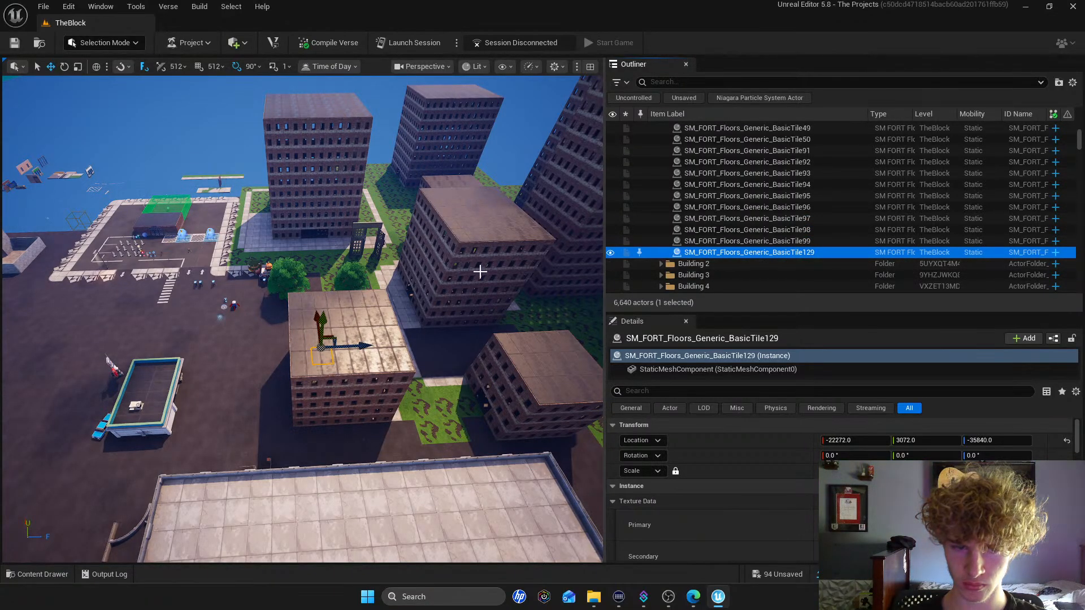
{"action": "key", "text": "f"}
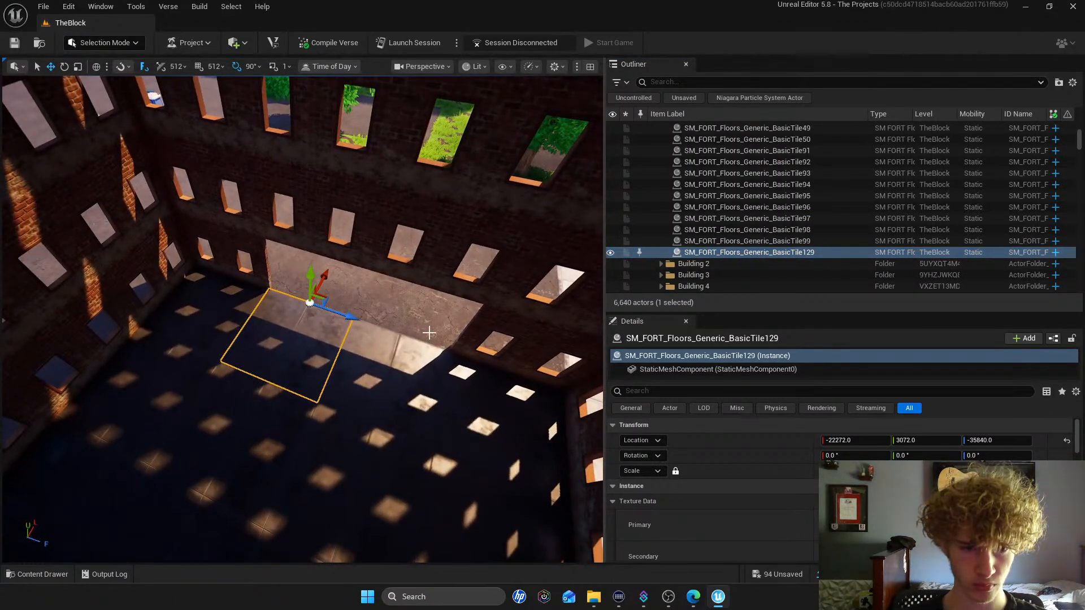
{"action": "mouse_move", "coordinate": [321, 286]}
{"action": "left_mouse_down"}
{"action": "mouse_move", "coordinate": [362, 242]}
{"action": "mouse_move", "coordinate": [334, 286]}
{"action": "left_mouse_up"}
Duplicate a dark roof tile from the mid-rise brick building onto the annex's front inner corner, at location -18176, 3456, -46080
{"action": "key", "text": "s"}
{"action": "right_click_drag", "start_coordinate": [333, 286], "coordinate": [363, 266]}
{"action": "left_click", "coordinate": [369, 247]}
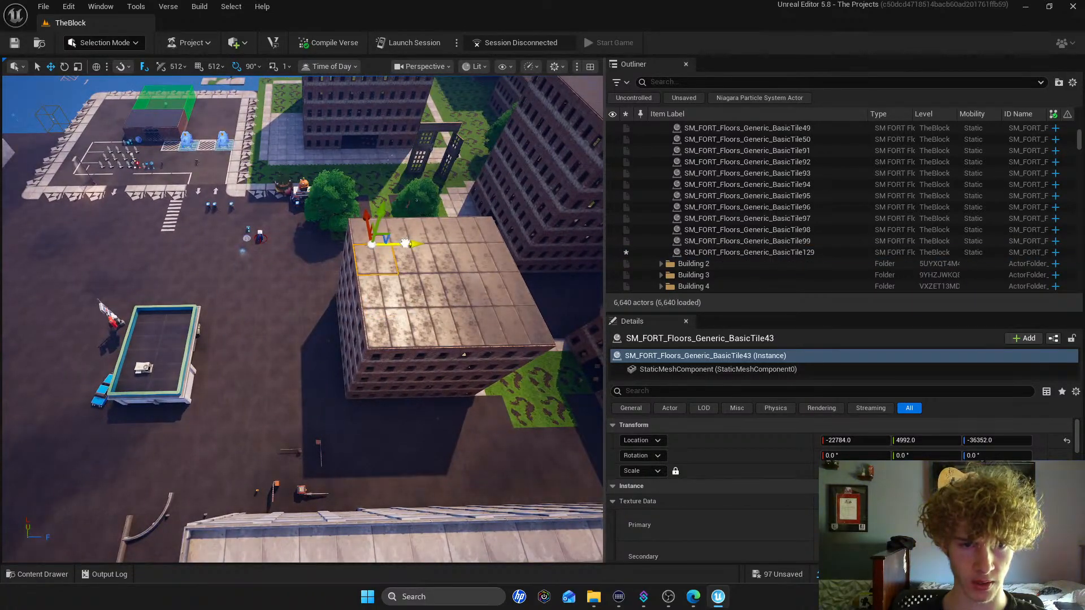
{"action": "left_click_drag", "start_coordinate": [406, 243], "coordinate": [195, 244], "text": "alt"}
{"action": "right_click_drag", "start_coordinate": [419, 274], "coordinate": [349, 274]}
{"action": "key", "text": "s"}
{"action": "left_click_drag", "start_coordinate": [373, 314], "coordinate": [199, 179]}
{"action": "right_click_drag", "start_coordinate": [198, 180], "coordinate": [165, 115]}
{"action": "key", "text": "w"}
{"action": "left_click_drag", "start_coordinate": [212, 211], "coordinate": [294, 419]}
{"action": "left_click_drag", "start_coordinate": [284, 379], "coordinate": [285, 356]}
{"action": "right_click_drag", "start_coordinate": [297, 361], "coordinate": [303, 402]}
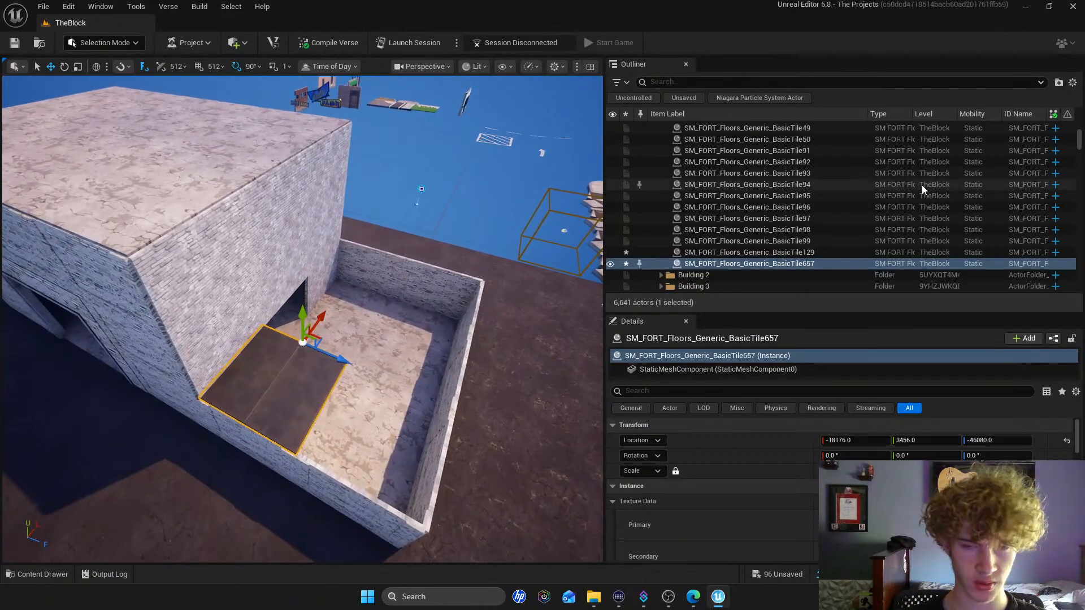
Create an Outliner folder named Car Shop holding the copied roof tile and move it out of the Building 1 folder
{"action": "scroll", "coordinate": [770, 181], "scroll_direction": "up", "scroll_amount": 8}
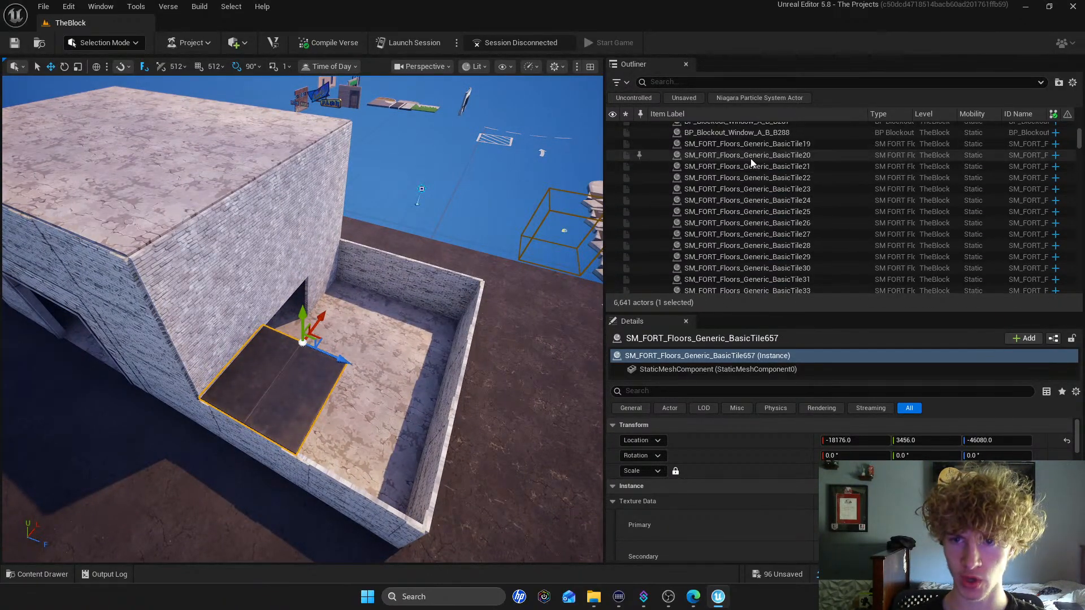
{"action": "scroll", "coordinate": [751, 158], "scroll_direction": "up", "scroll_amount": 15}
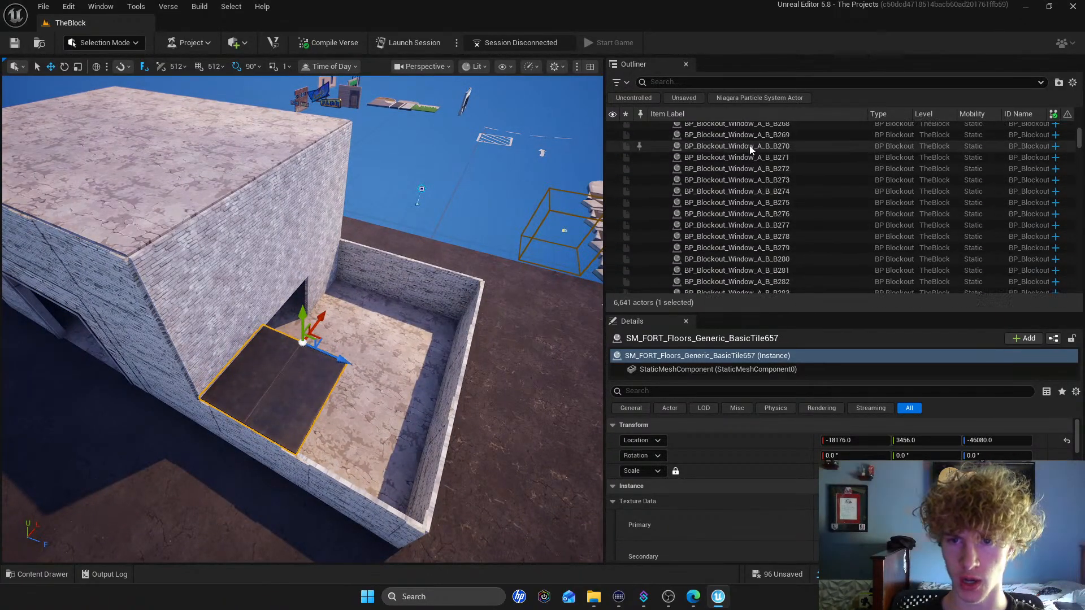
{"action": "left_click", "coordinate": [1058, 83]}
{"action": "type", "text": "Car Shop"}
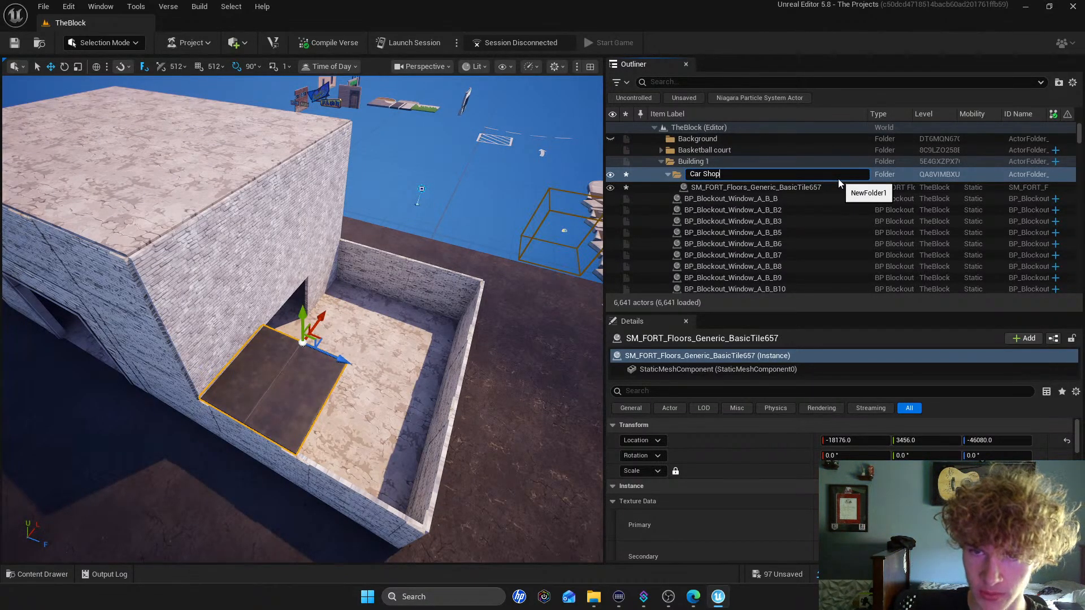
{"action": "key", "text": "Return"}
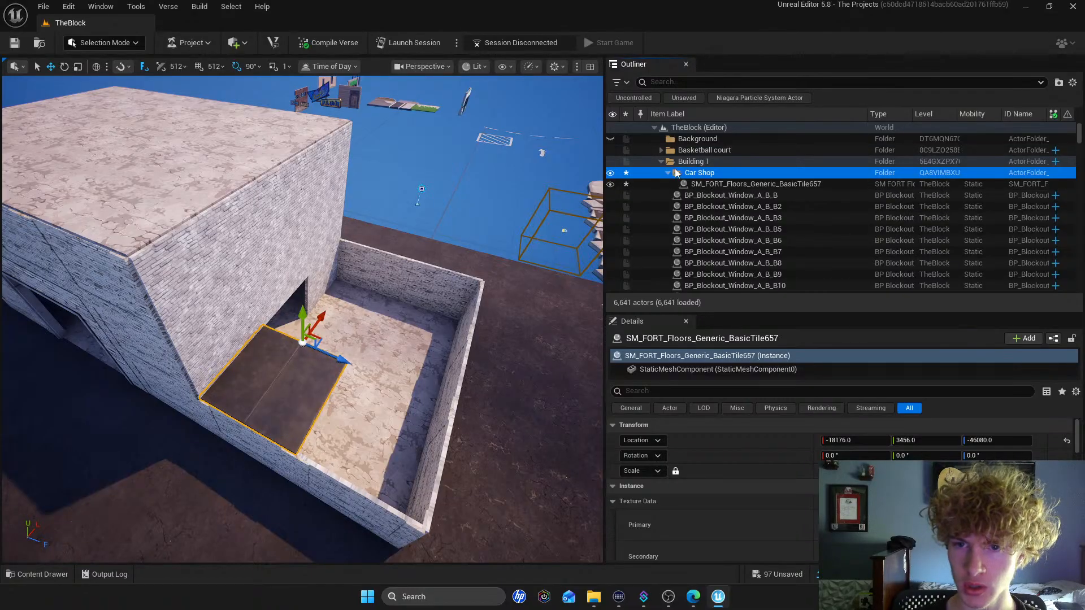
{"action": "right_click", "coordinate": [682, 176]}
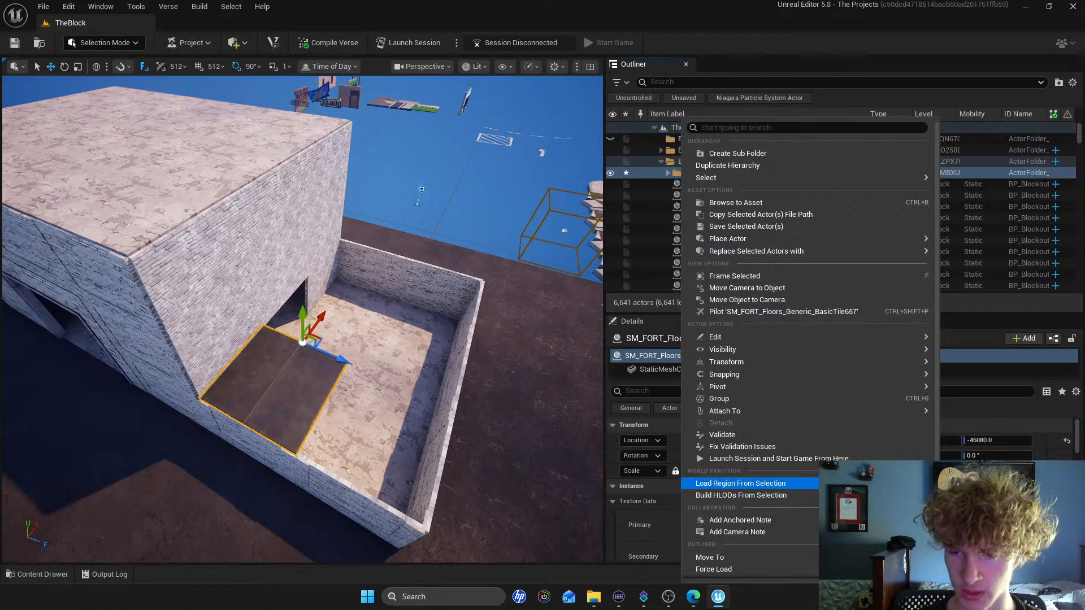
{"action": "mouse_move", "coordinate": [773, 558]}
{"action": "left_click", "coordinate": [974, 376]}
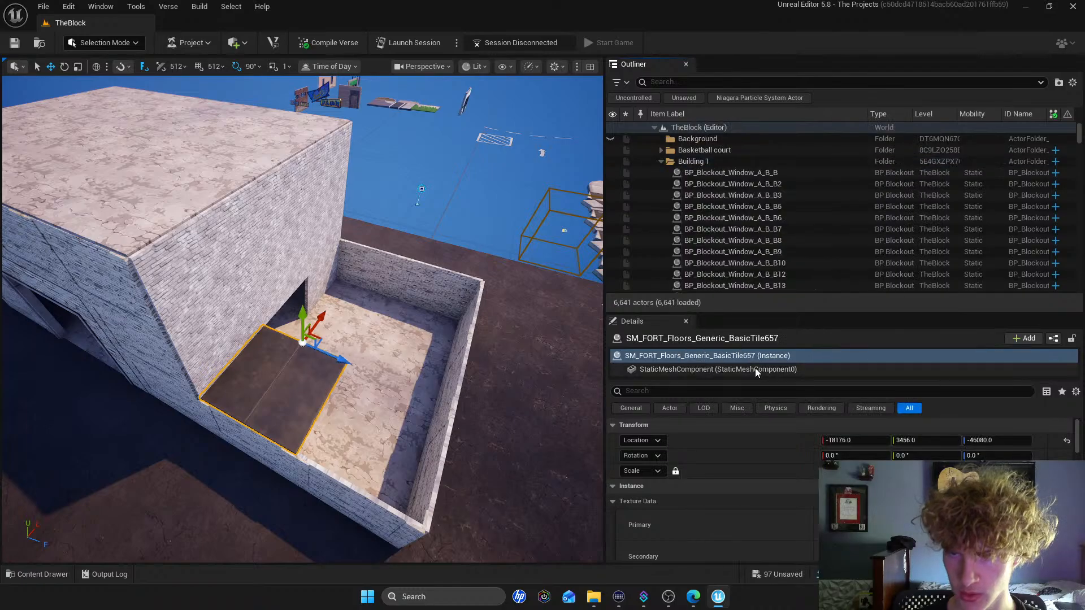
Collapse the Building 1 folder and duplicate the dark roof tile twice along the annex's inner edge to form a row of three
{"action": "key", "text": "s"}
{"action": "right_click_drag", "start_coordinate": [369, 370], "coordinate": [181, 370]}
{"action": "key", "text": "w"}
{"action": "key", "text": "s"}
{"action": "left_click", "coordinate": [661, 161]}
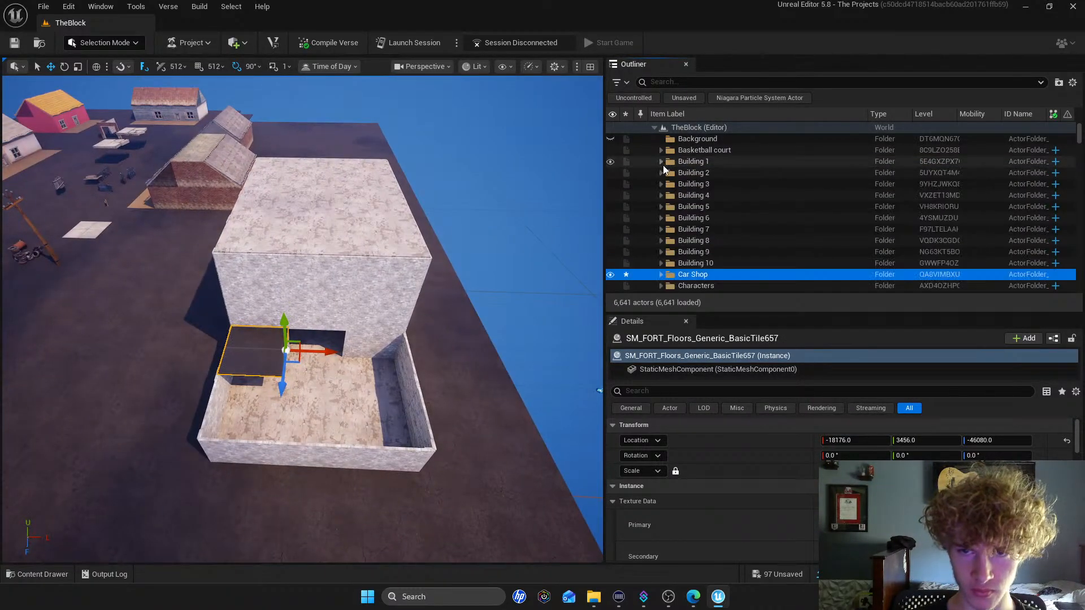
{"action": "key", "text": "w"}
{"action": "mouse_move", "coordinate": [545, 339]}
{"action": "right_mouse_down"}
{"action": "mouse_move", "coordinate": [544, 361]}
{"action": "mouse_move", "coordinate": [542, 341]}
{"action": "right_mouse_up"}
{"action": "key", "text": "s"}
{"action": "key", "text": "w"}
{"action": "left_click_drag", "start_coordinate": [314, 339], "coordinate": [443, 341], "text": "alt"}
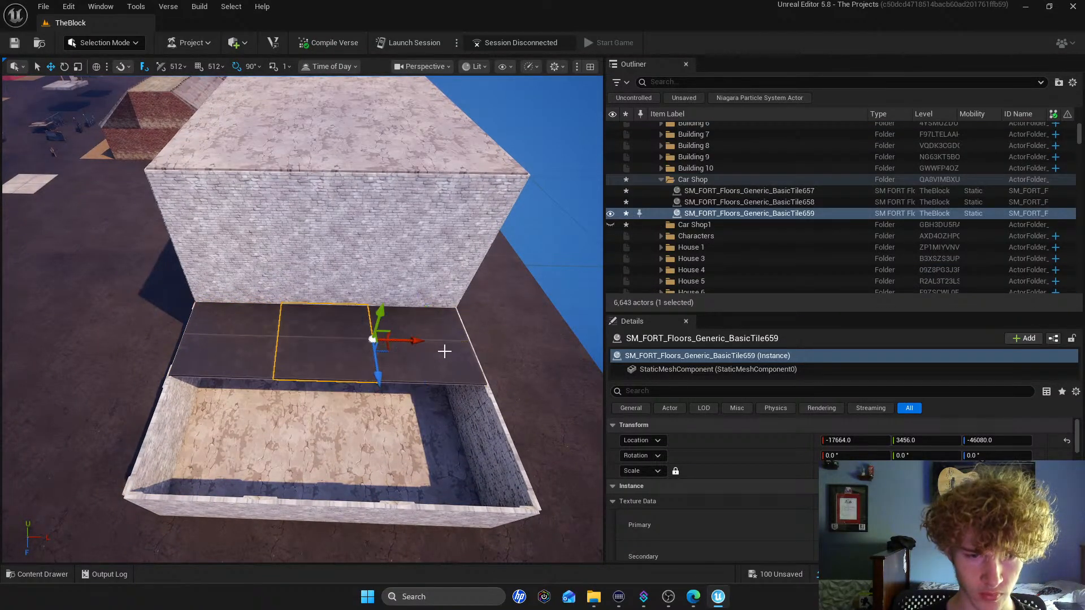
Duplicate the row of three roof tiles outward to Z -45568 so it covers the open half of the annex
{"action": "left_click", "coordinate": [443, 351], "text": "ctrl"}
{"action": "left_click", "coordinate": [274, 343], "text": "ctrl"}
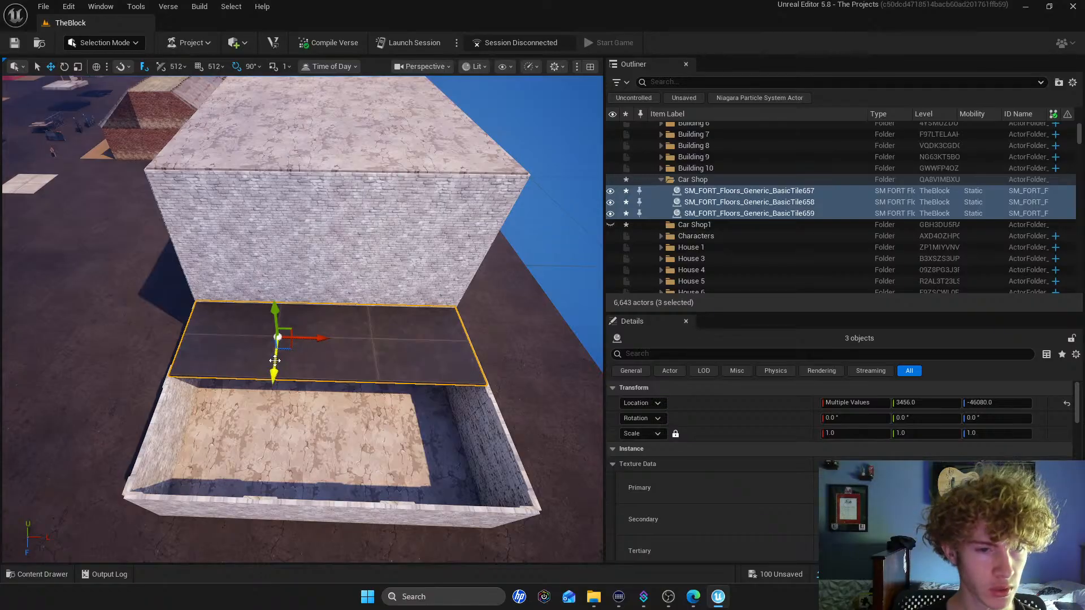
{"action": "left_click_drag", "start_coordinate": [274, 360], "coordinate": [270, 431], "text": "alt"}
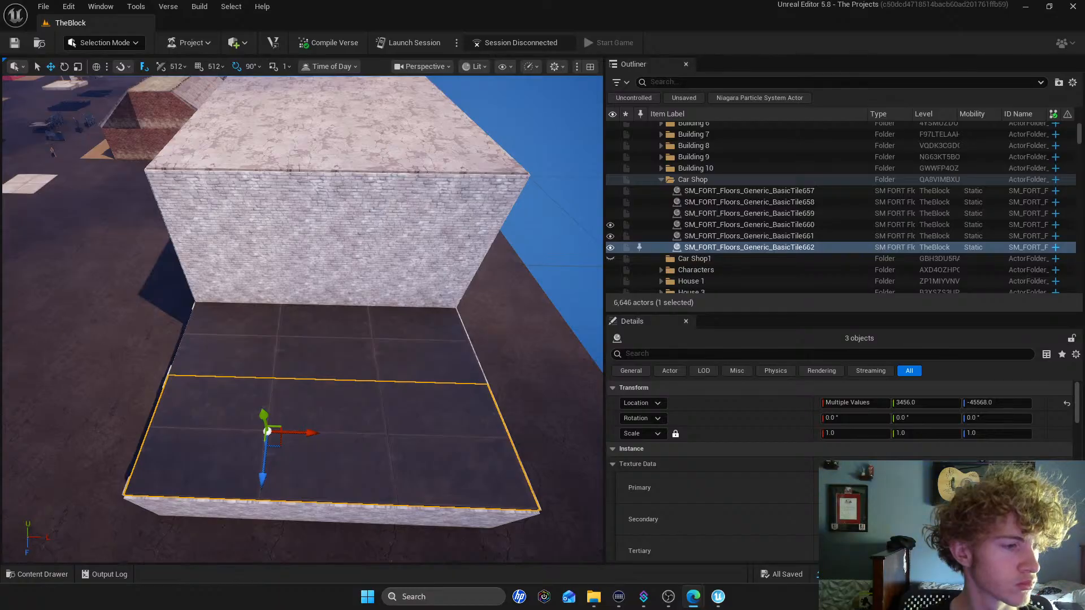
{"action": "left_click", "coordinate": [95, 304]}
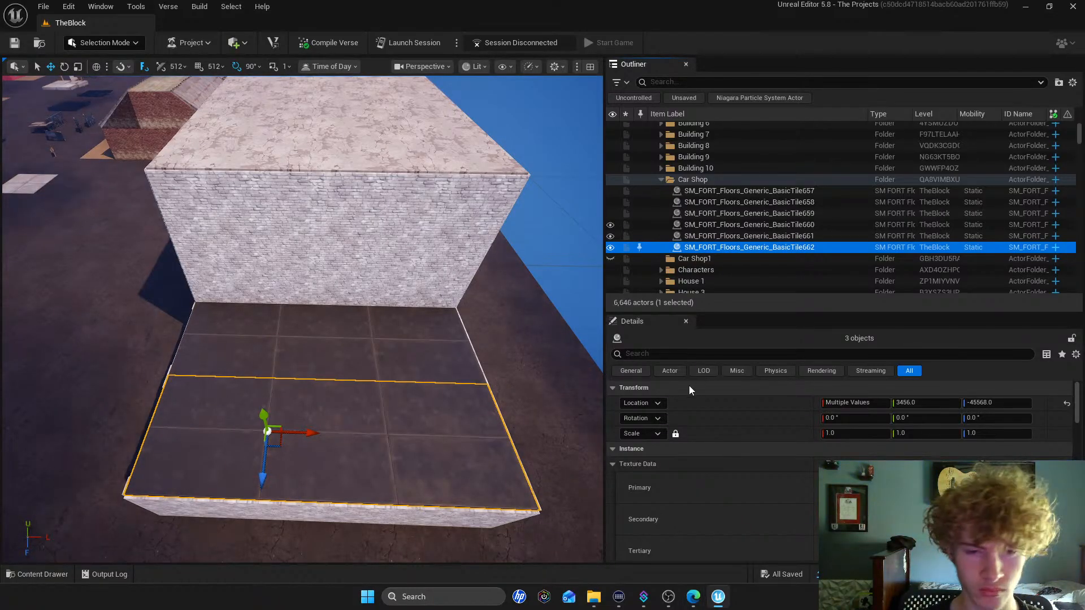
Delete the twelve cracked tiles forming the main building's roof
{"action": "key", "text": "s"}
{"action": "right_click_drag", "start_coordinate": [432, 344], "coordinate": [348, 303]}
{"action": "key", "text": "w"}
{"action": "key", "text": "s"}
{"action": "left_click", "coordinate": [348, 304]}
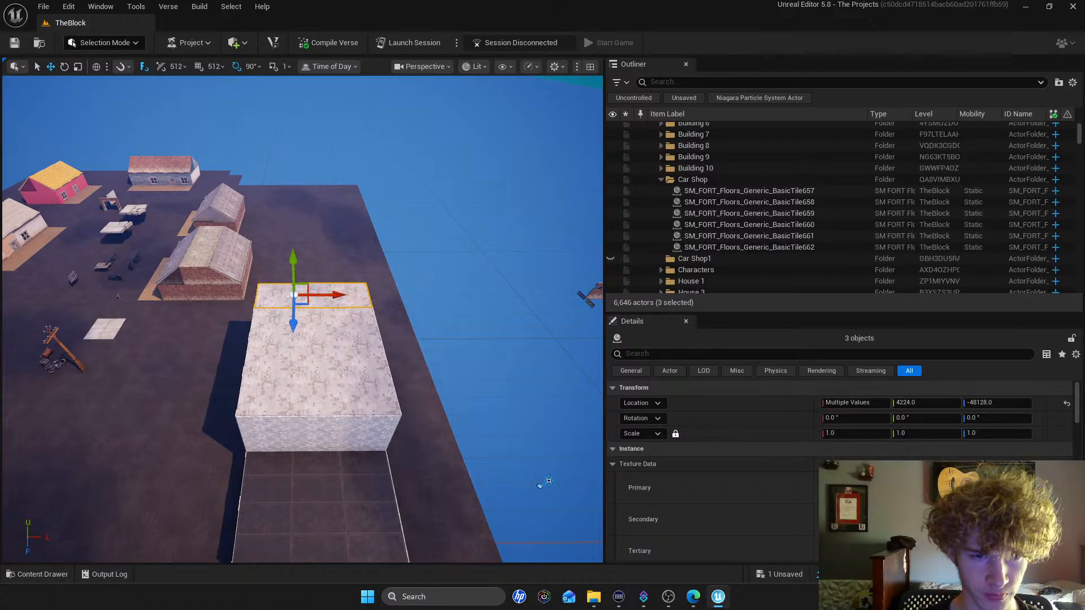
{"action": "left_click", "coordinate": [326, 357], "text": "ctrl"}
{"action": "left_click", "coordinate": [280, 358], "text": "ctrl"}
{"action": "left_click", "coordinate": [274, 392], "text": "ctrl"}
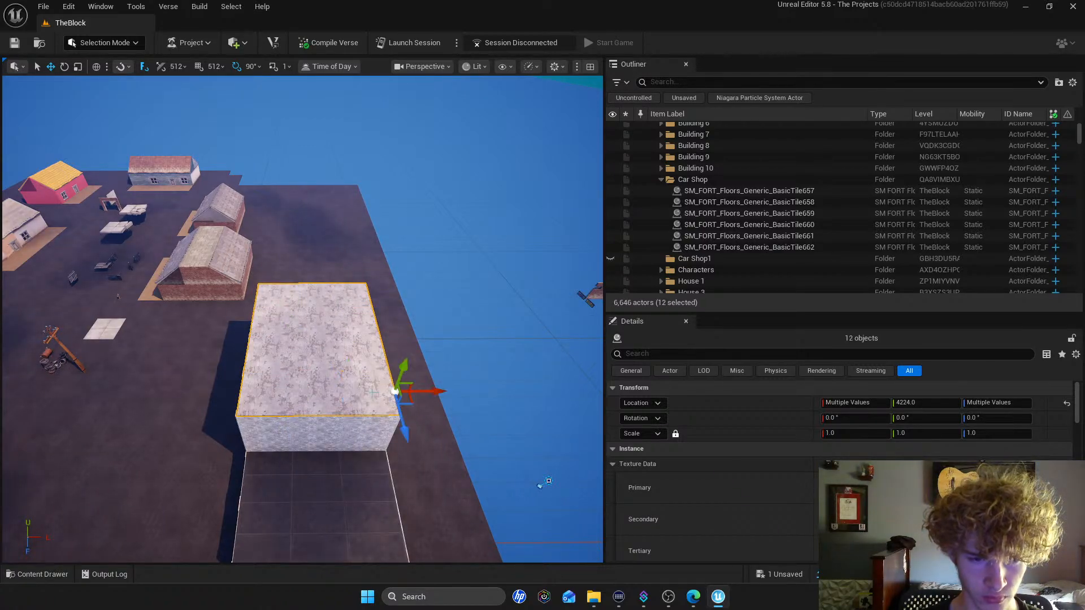
{"action": "key", "text": "Delete"}
Duplicate all six dark annex roof tiles up onto the half of the main building's top nearest the annex
{"action": "right_click_drag", "start_coordinate": [363, 370], "coordinate": [363, 423]}
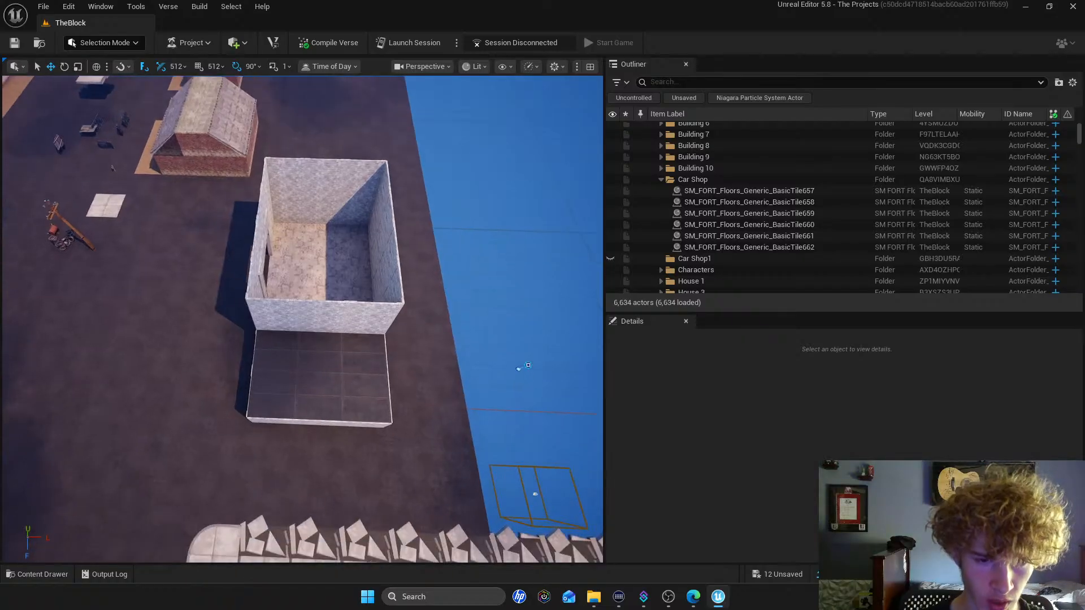
{"action": "left_click", "coordinate": [364, 370]}
{"action": "left_click", "coordinate": [355, 389], "text": "ctrl"}
{"action": "left_click", "coordinate": [324, 388], "text": "ctrl"}
{"action": "left_click", "coordinate": [317, 358], "text": "ctrl"}
{"action": "left_click", "coordinate": [277, 365], "text": "ctrl"}
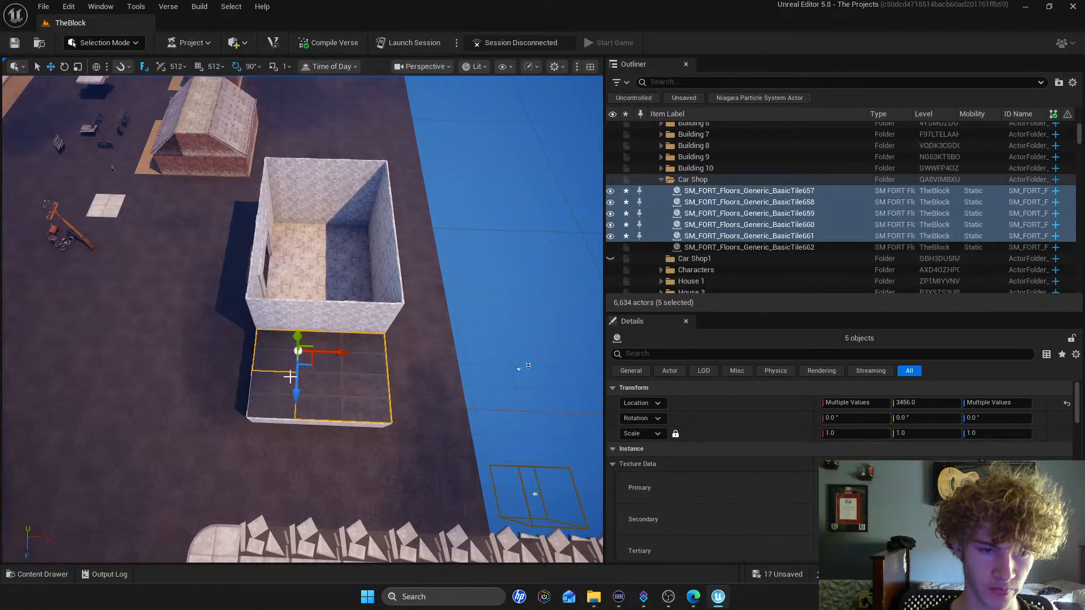
{"action": "left_click", "coordinate": [279, 399], "text": "ctrl"}
{"action": "left_click_drag", "start_coordinate": [295, 388], "coordinate": [300, 341], "text": "alt"}
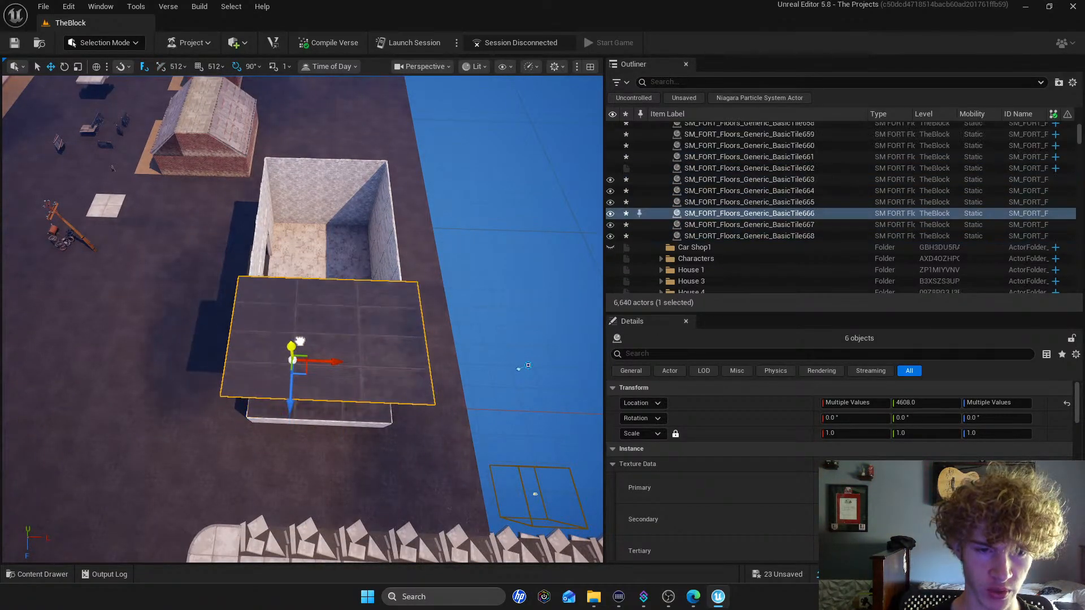
{"action": "left_click_drag", "start_coordinate": [292, 380], "coordinate": [300, 252]}
Duplicate the six raised roof tiles over the far half of the main building at height 4224 and collapse the Car Shop folder
{"action": "right_click_drag", "start_coordinate": [347, 265], "coordinate": [508, 220]}
{"action": "right_click_drag", "start_coordinate": [407, 260], "coordinate": [465, 326]}
{"action": "left_click_drag", "start_coordinate": [470, 337], "coordinate": [387, 339], "text": "alt"}
{"action": "right_click_drag", "start_coordinate": [387, 288], "coordinate": [435, 322]}
{"action": "scroll", "coordinate": [785, 219], "scroll_direction": "up", "scroll_amount": 2}
{"action": "scroll", "coordinate": [783, 218], "scroll_direction": "up", "scroll_amount": 3}
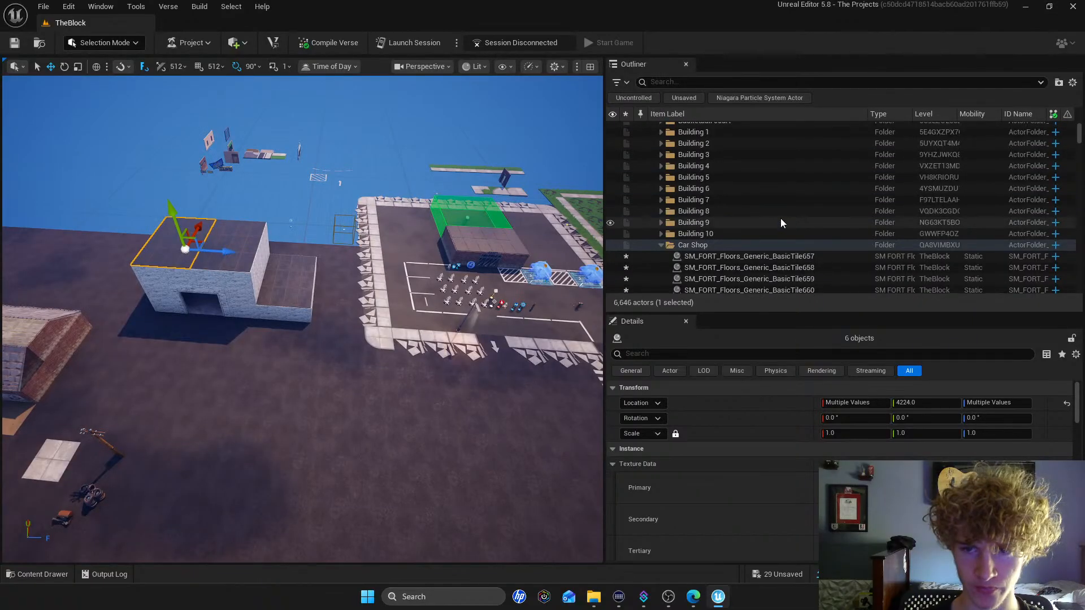
{"action": "left_click", "coordinate": [661, 246]}
Select the brick wall pieces around the garage opening, including the adjoining low annex wall section
{"action": "right_click_drag", "start_coordinate": [422, 243], "coordinate": [409, 272]}
{"action": "right_click_drag", "start_coordinate": [339, 271], "coordinate": [318, 296]}
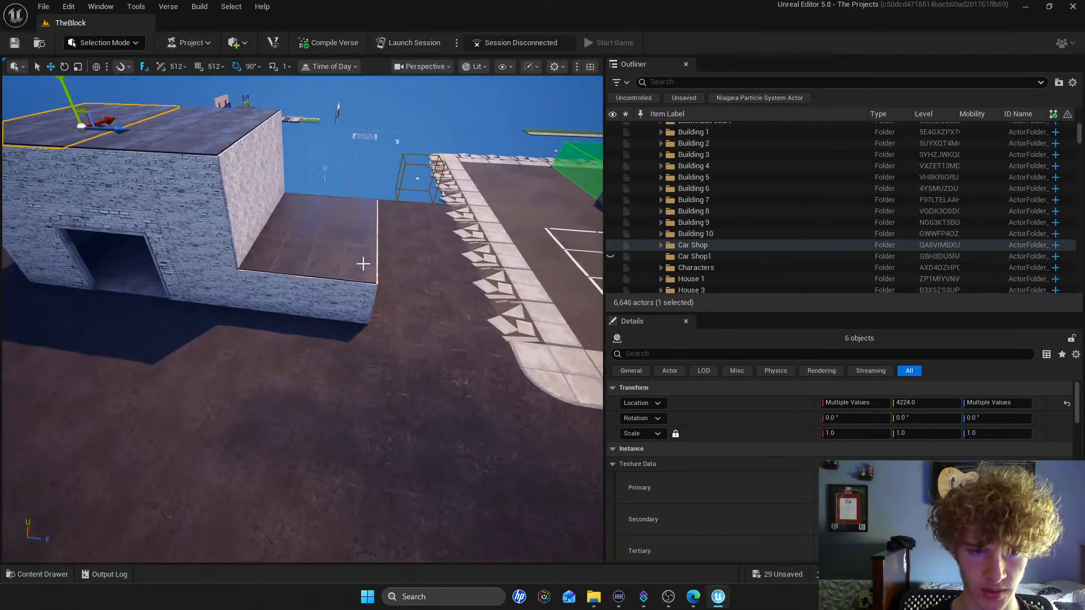
{"action": "left_click", "coordinate": [319, 296]}
{"action": "left_click", "coordinate": [215, 284], "text": "shift"}
{"action": "left_click", "coordinate": [203, 232], "text": "shift"}
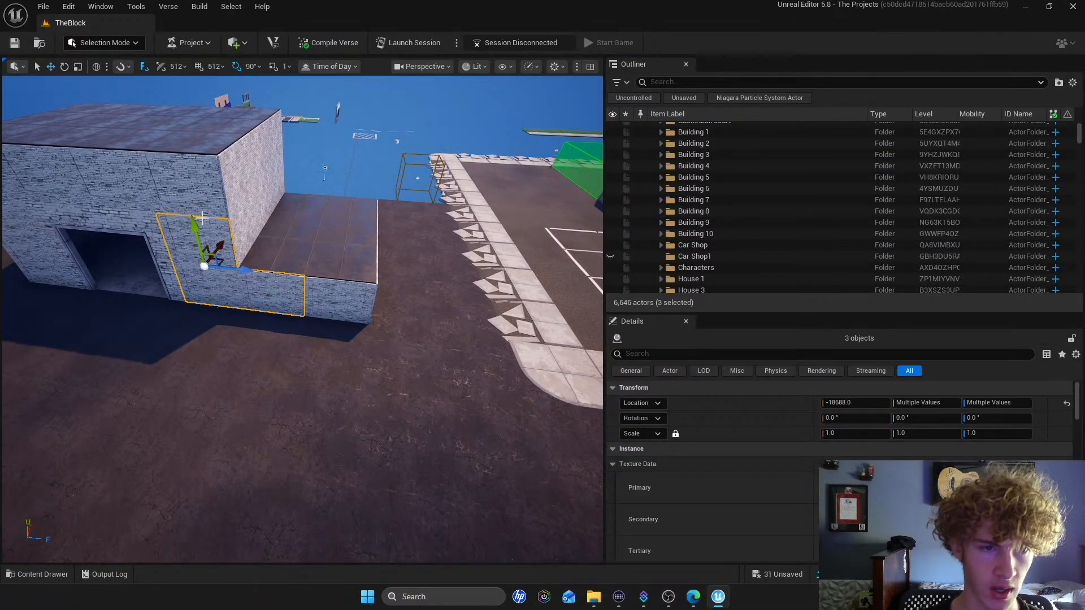
{"action": "left_click", "coordinate": [202, 191], "text": "shift"}
{"action": "left_click", "coordinate": [148, 215], "text": "shift"}
{"action": "left_click", "coordinate": [139, 187], "text": "shift"}
{"action": "key", "text": "s"}
{"action": "right_click_drag", "start_coordinate": [161, 191], "coordinate": [254, 164]}
{"action": "key", "text": "w"}
{"action": "left_click", "coordinate": [253, 162], "text": "ctrl"}
{"action": "left_click", "coordinate": [207, 155], "text": "ctrl"}
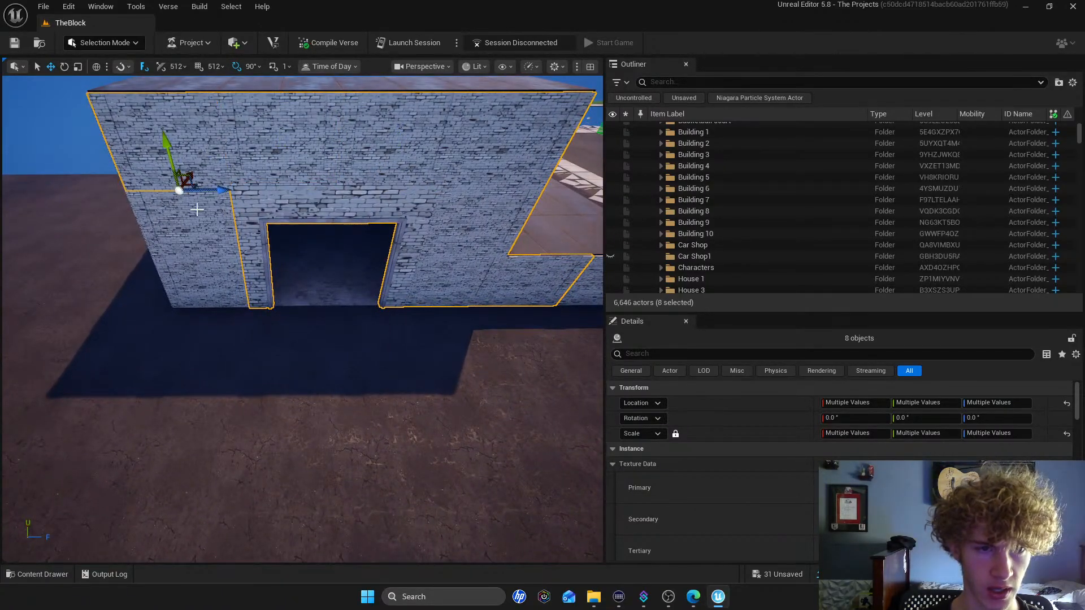
Add the remaining corner piece and the brick pieces of the end wall opposite the annex to the selection from inside the building
{"action": "key", "text": "w"}
{"action": "right_click_drag", "start_coordinate": [207, 288], "coordinate": [207, 288]}
{"action": "right_click_drag", "start_coordinate": [363, 298], "coordinate": [363, 297]}
{"action": "left_click", "coordinate": [321, 300], "text": "ctrl"}
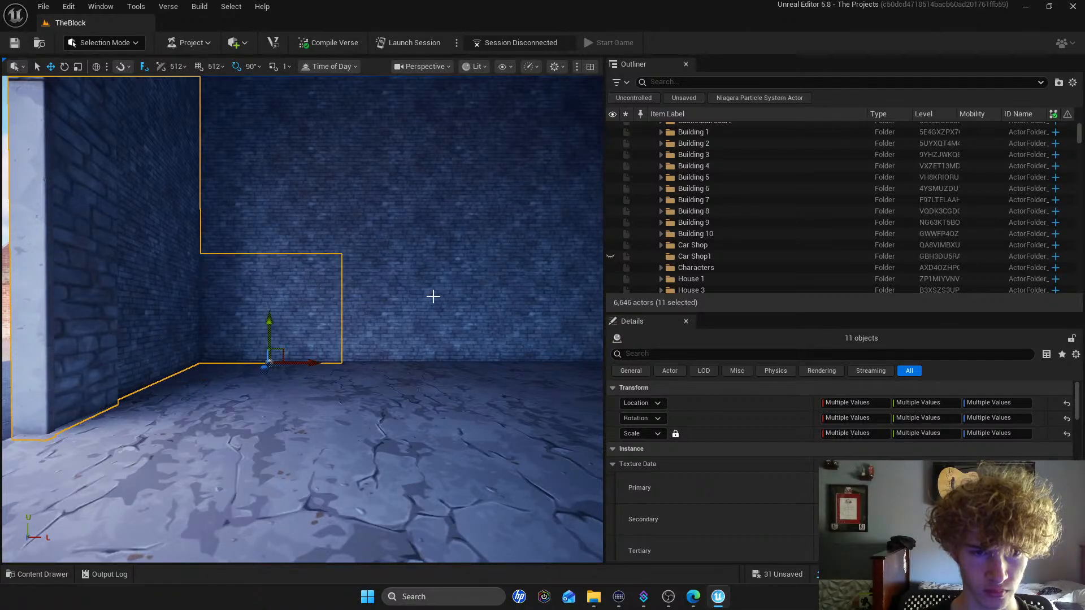
{"action": "left_click", "coordinate": [506, 297], "text": "ctrl"}
{"action": "right_click_drag", "start_coordinate": [506, 297], "coordinate": [494, 274]}
{"action": "left_click", "coordinate": [494, 275], "text": "ctrl"}
{"action": "left_click", "coordinate": [380, 289], "text": "ctrl"}
{"action": "left_click", "coordinate": [279, 350], "text": "ctrl"}
{"action": "left_click", "coordinate": [397, 354], "text": "ctrl"}
{"action": "left_click", "coordinate": [514, 357], "text": "ctrl"}
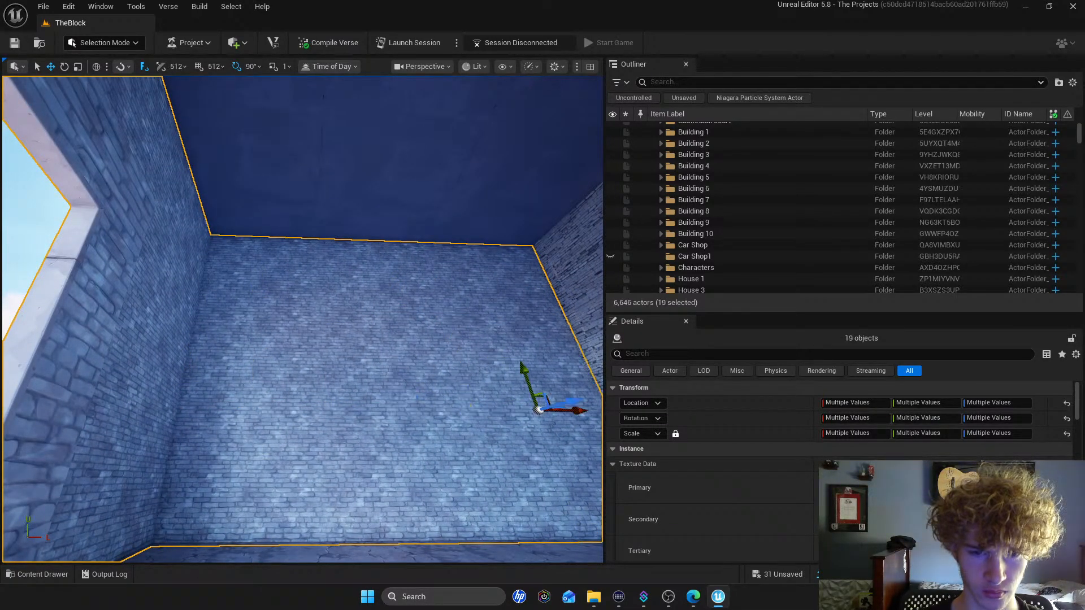
Add the brick pieces of the long wall facing the garage opening to the selection
{"action": "right_click_drag", "start_coordinate": [515, 357], "coordinate": [582, 353]}
{"action": "left_click", "coordinate": [292, 304], "text": "ctrl"}
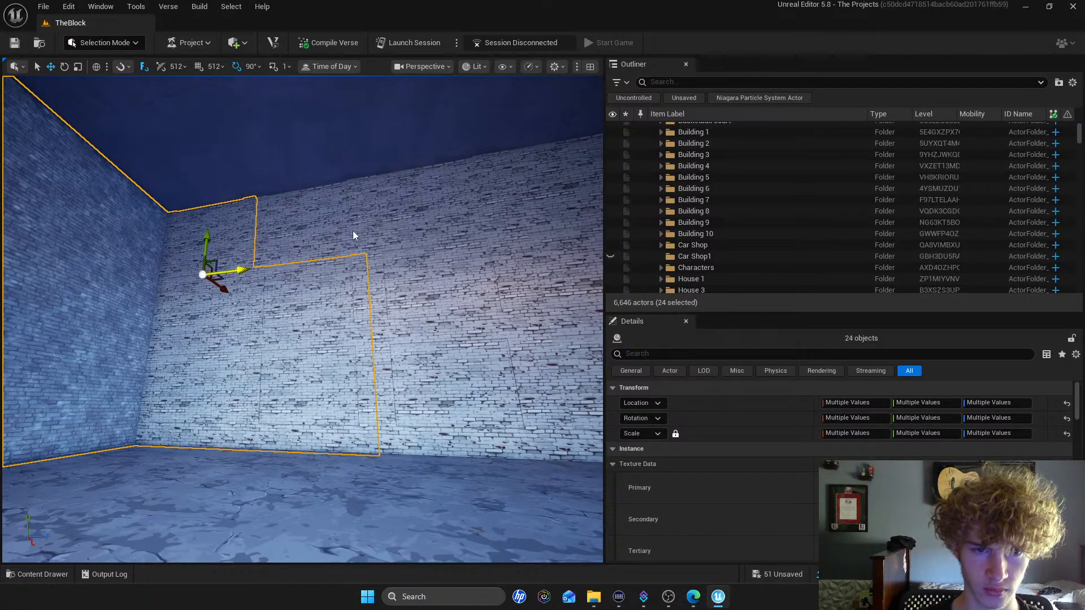
{"action": "key", "text": "s"}
{"action": "right_click_drag", "start_coordinate": [431, 307], "coordinate": [508, 299]}
{"action": "key", "text": "w"}
{"action": "right_click_drag", "start_coordinate": [388, 406], "coordinate": [391, 406]}
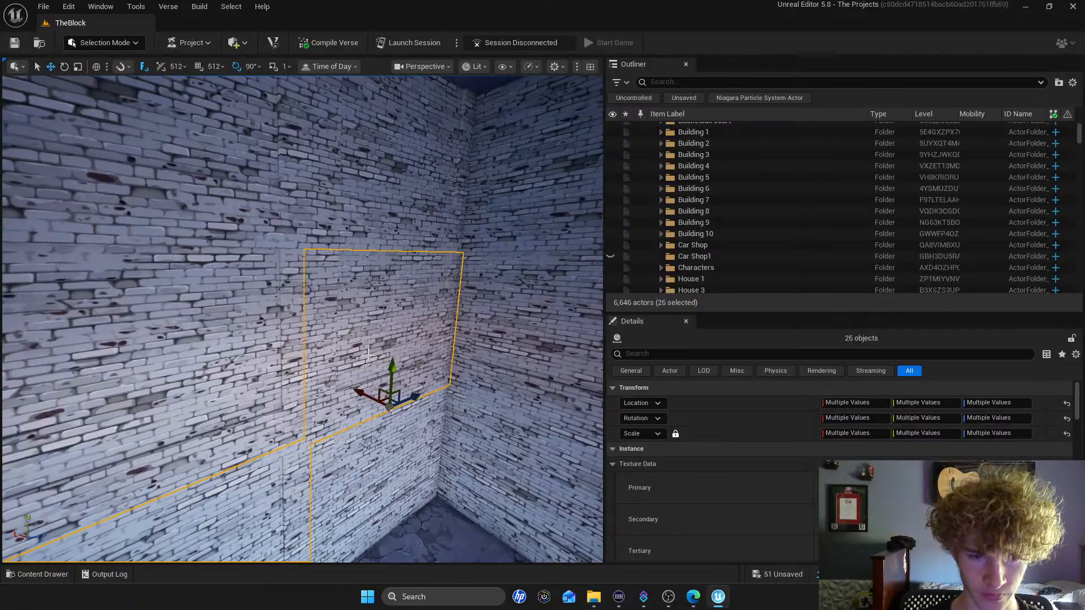
{"action": "right_click_drag", "start_coordinate": [233, 343], "coordinate": [234, 316]}
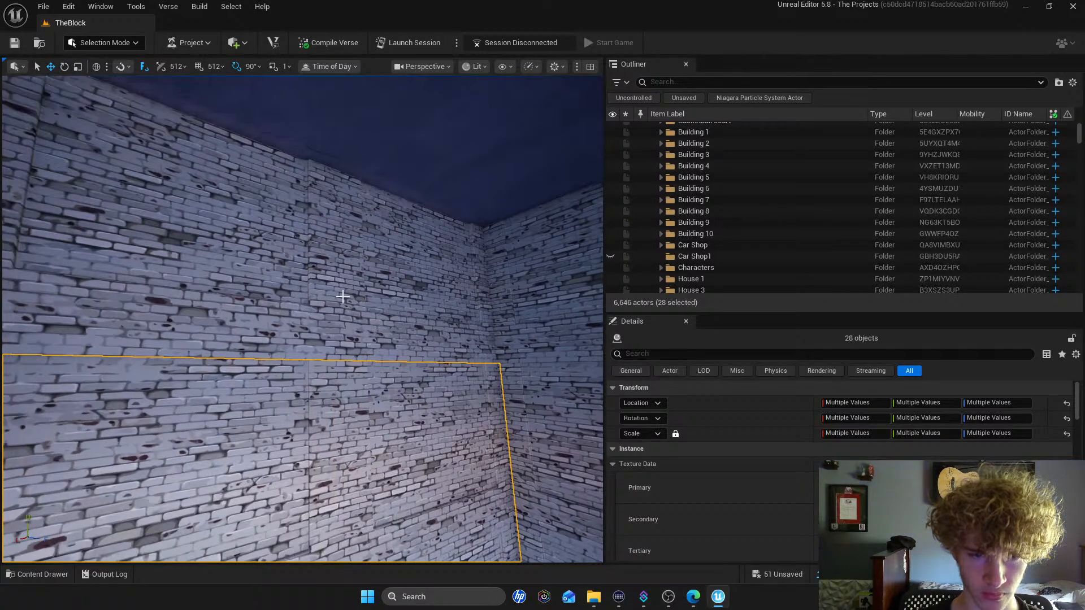
{"action": "key", "text": "w"}
{"action": "mouse_move", "coordinate": [302, 287]}
{"action": "right_mouse_down"}
{"action": "mouse_move", "coordinate": [304, 317]}
{"action": "mouse_move", "coordinate": [294, 308]}
{"action": "mouse_move", "coordinate": [303, 294]}
{"action": "right_mouse_up"}
{"action": "key", "text": "s"}
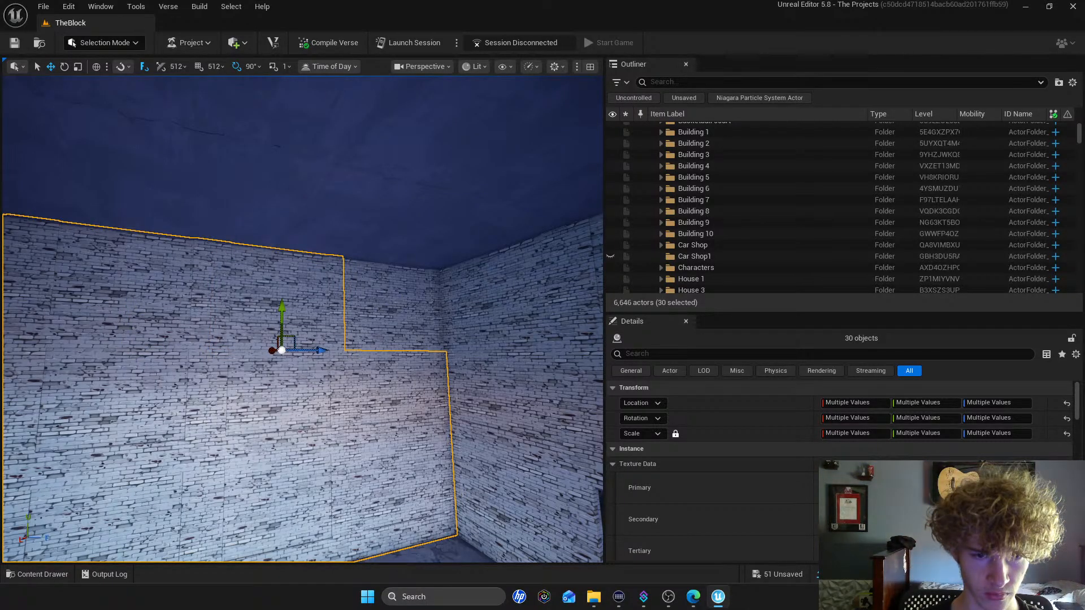
Add the brick pieces of the wall between the main room and the annex to the selection
{"action": "right_click_drag", "start_coordinate": [400, 302], "coordinate": [362, 288]}
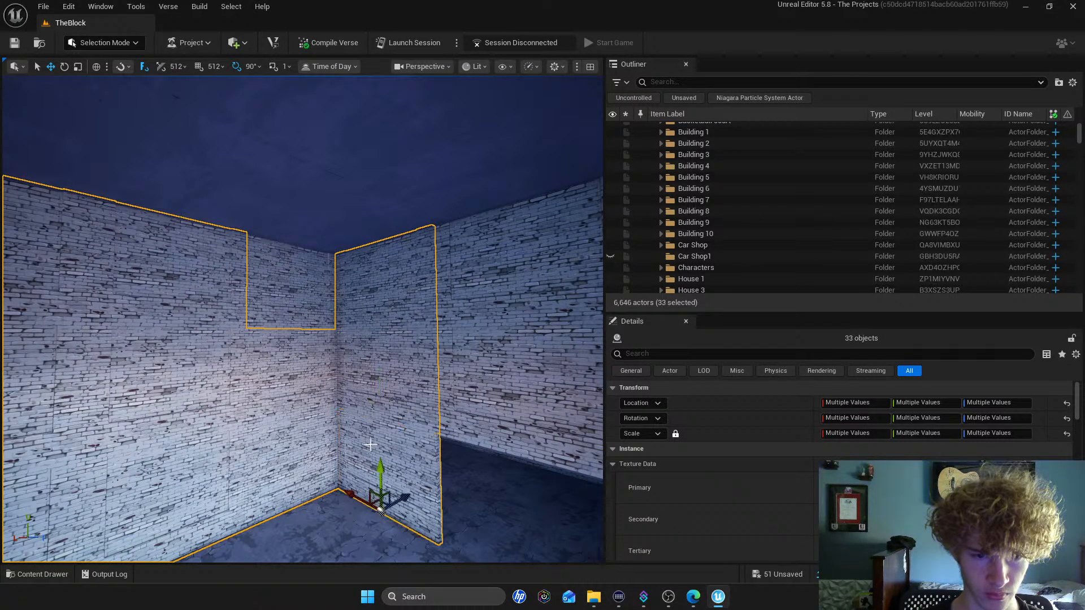
{"action": "right_click_drag", "start_coordinate": [326, 298], "coordinate": [378, 320]}
{"action": "left_click", "coordinate": [391, 298], "text": "ctrl"}
{"action": "left_click", "coordinate": [373, 401], "text": "ctrl"}
{"action": "right_click_drag", "start_coordinate": [373, 401], "coordinate": [525, 432]}
{"action": "right_click_drag", "start_coordinate": [337, 412], "coordinate": [378, 327]}
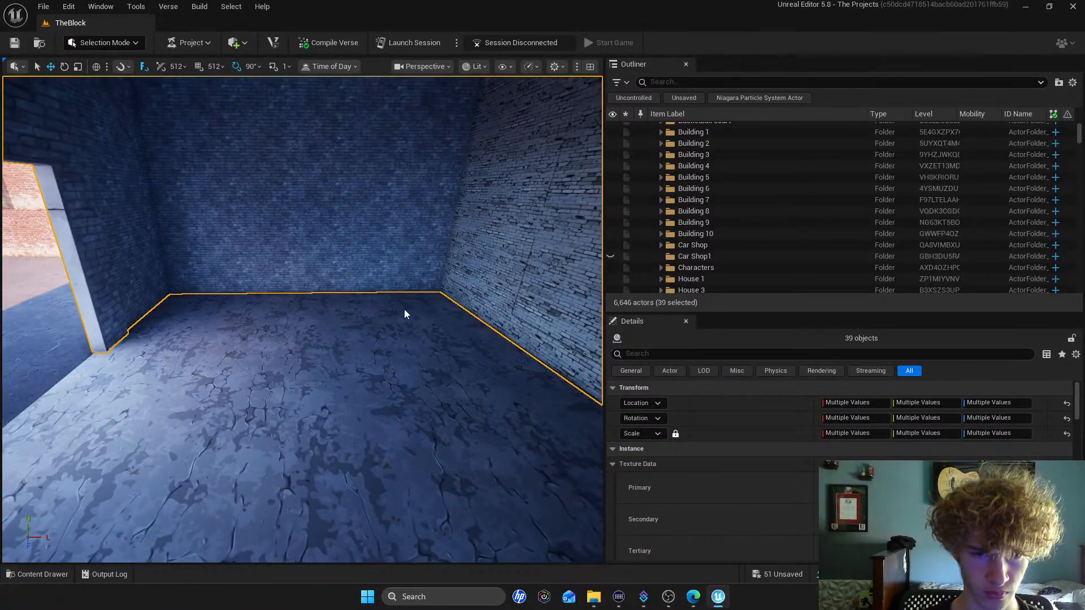
Add the cracked floor tiles of the main room to the wall selection
{"action": "left_click", "coordinate": [454, 371], "text": "ctrl"}
{"action": "right_click_drag", "start_coordinate": [454, 371], "coordinate": [383, 368]}
{"action": "left_click", "coordinate": [384, 367], "text": "ctrl"}
{"action": "left_click", "coordinate": [208, 399], "text": "ctrl"}
{"action": "right_click_drag", "start_coordinate": [207, 400], "coordinate": [591, 356]}
{"action": "left_click", "coordinate": [480, 359], "text": "ctrl"}
{"action": "left_click", "coordinate": [307, 370], "text": "ctrl"}
{"action": "right_click_drag", "start_coordinate": [307, 370], "coordinate": [280, 329]}
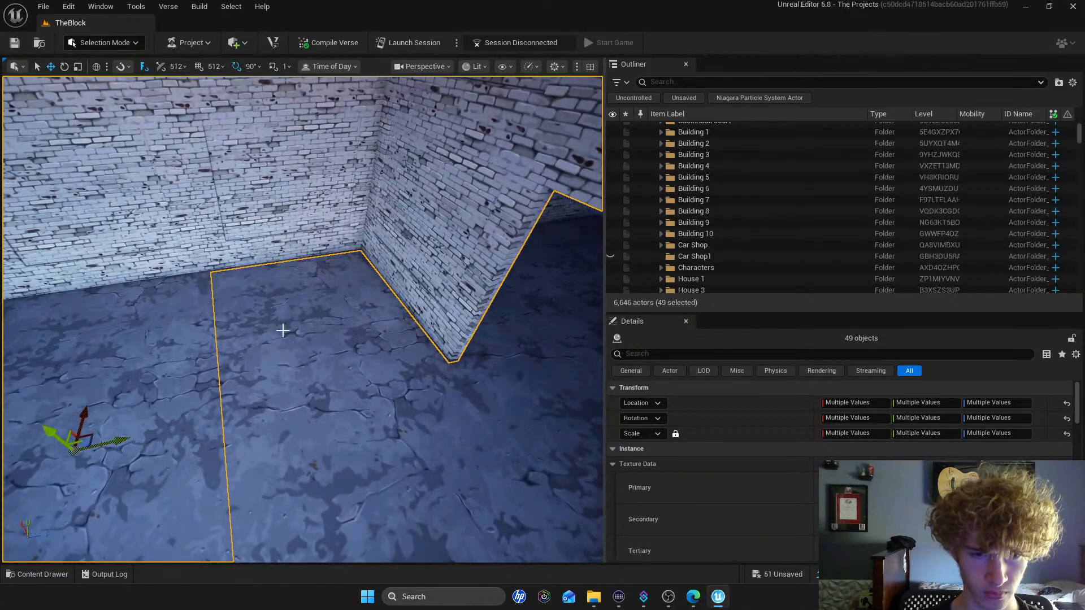
Move the selected walls and floor tiles of the main building into the Car Shop folder
{"action": "key", "text": "f"}
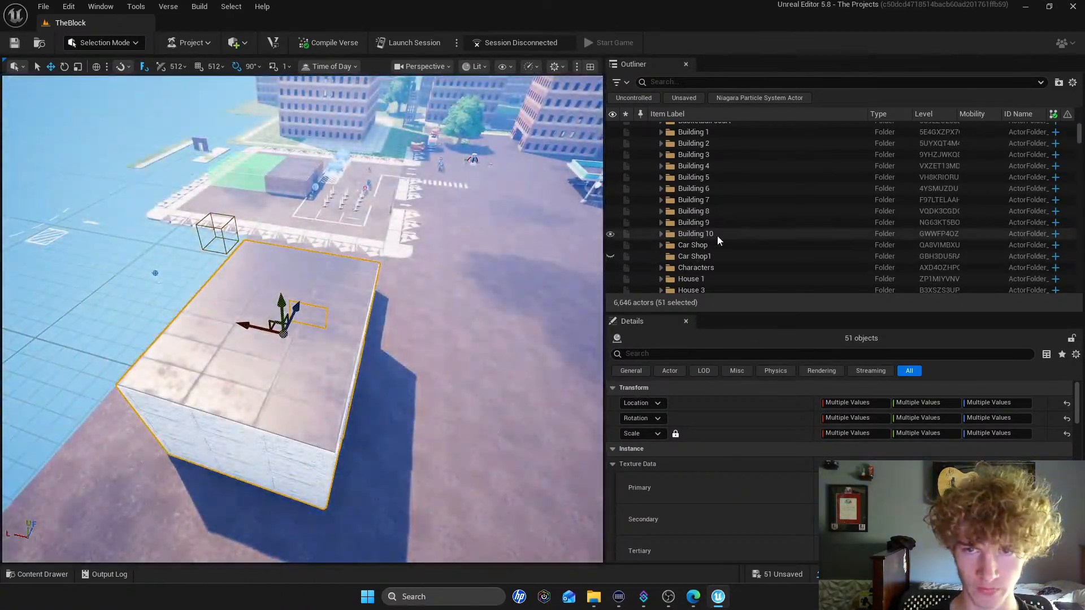
{"action": "scroll", "coordinate": [721, 234], "scroll_direction": "up", "scroll_amount": 1}
{"action": "left_click_drag", "start_coordinate": [1079, 136], "coordinate": [1045, 124]}
{"action": "scroll", "coordinate": [789, 182], "scroll_direction": "down", "scroll_amount": 10}
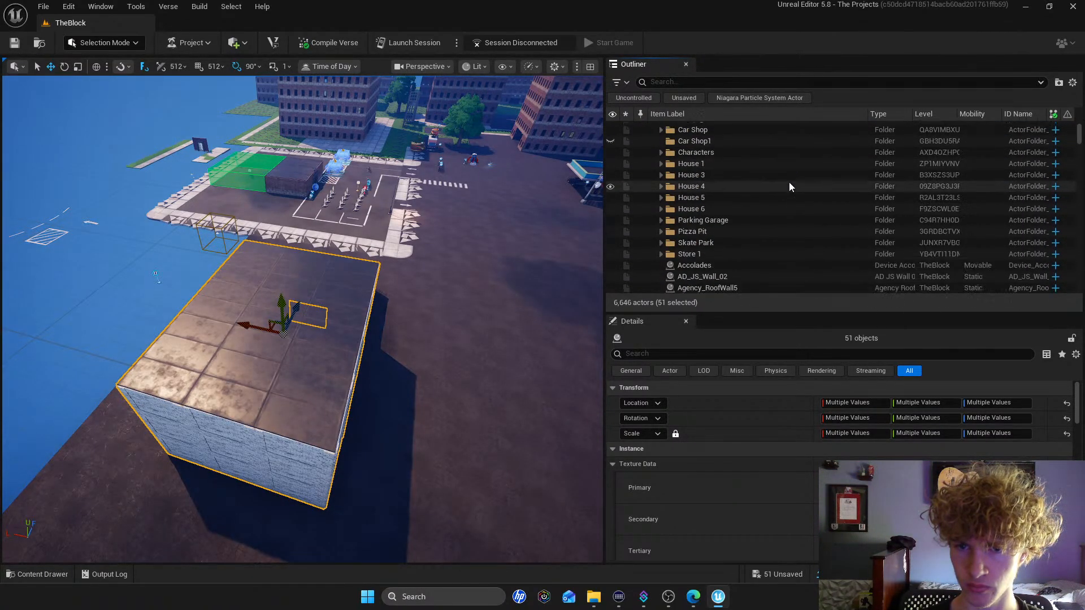
{"action": "scroll", "coordinate": [775, 194], "scroll_direction": "down", "scroll_amount": 12}
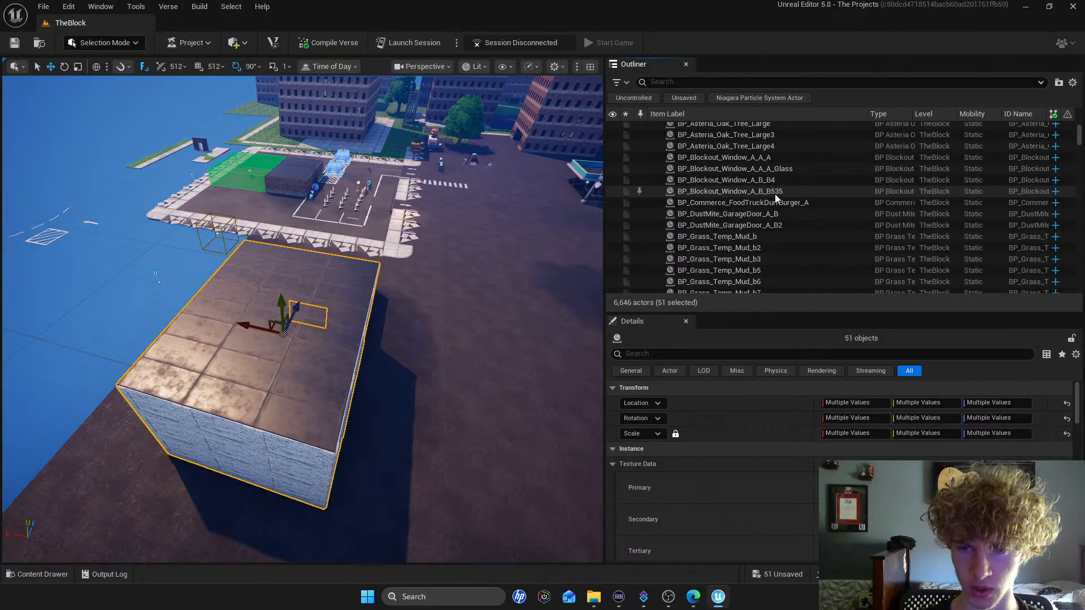
{"action": "left_click_drag", "start_coordinate": [1080, 143], "coordinate": [1079, 125]}
{"action": "scroll", "coordinate": [690, 230], "scroll_direction": "down", "scroll_amount": 5}
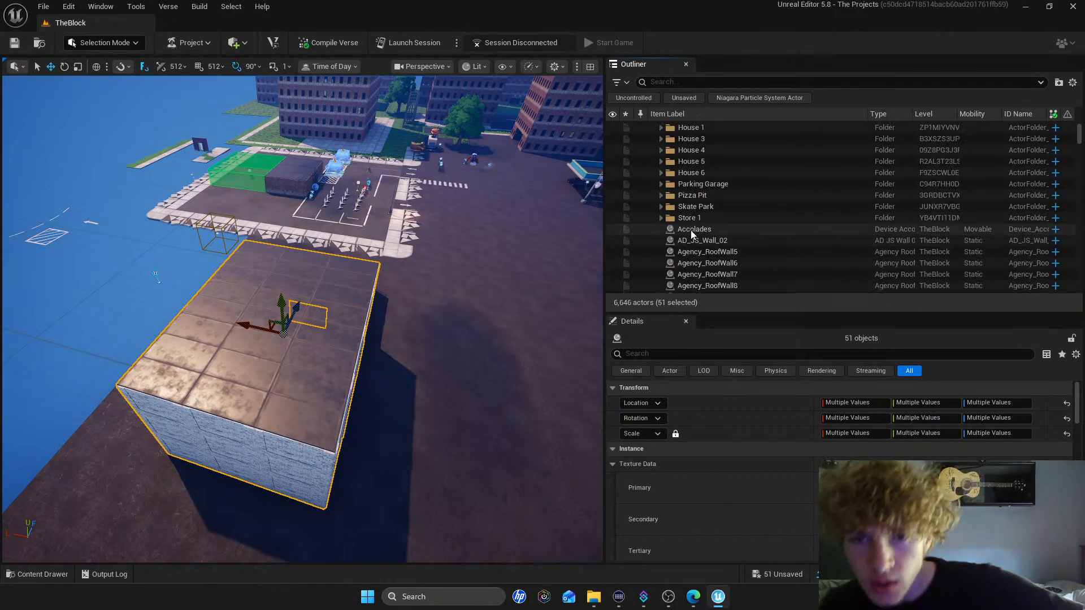
{"action": "scroll", "coordinate": [687, 206], "scroll_direction": "down", "scroll_amount": 15}
{"action": "scroll", "coordinate": [683, 209], "scroll_direction": "down", "scroll_amount": 7}
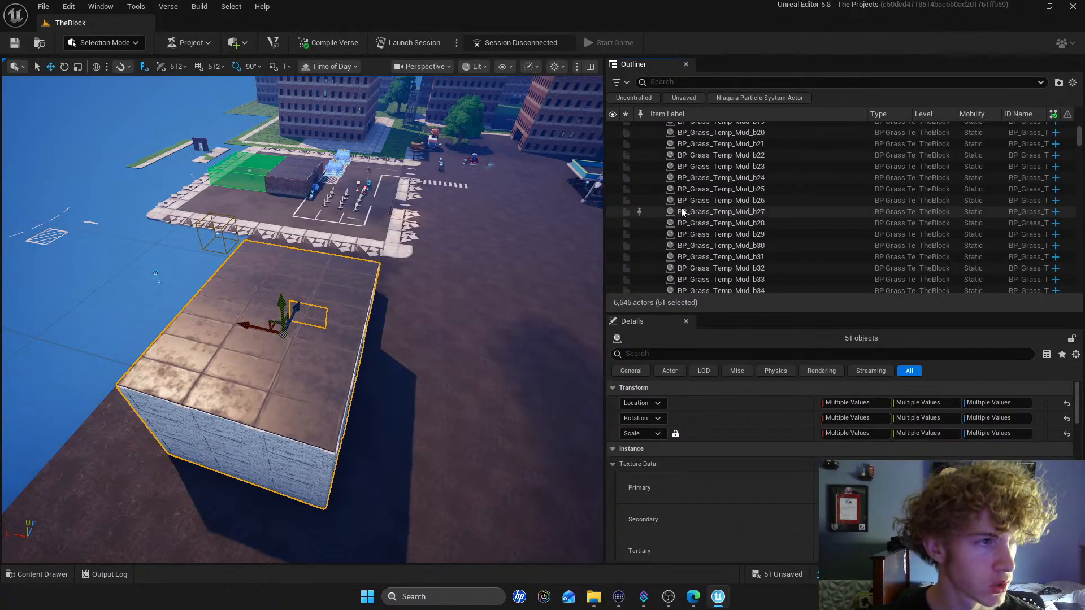
{"action": "scroll", "coordinate": [681, 204], "scroll_direction": "down", "scroll_amount": 8}
{"action": "scroll", "coordinate": [837, 201], "scroll_direction": "down", "scroll_amount": 3}
{"action": "left_click_drag", "start_coordinate": [1079, 142], "coordinate": [1039, 259]}
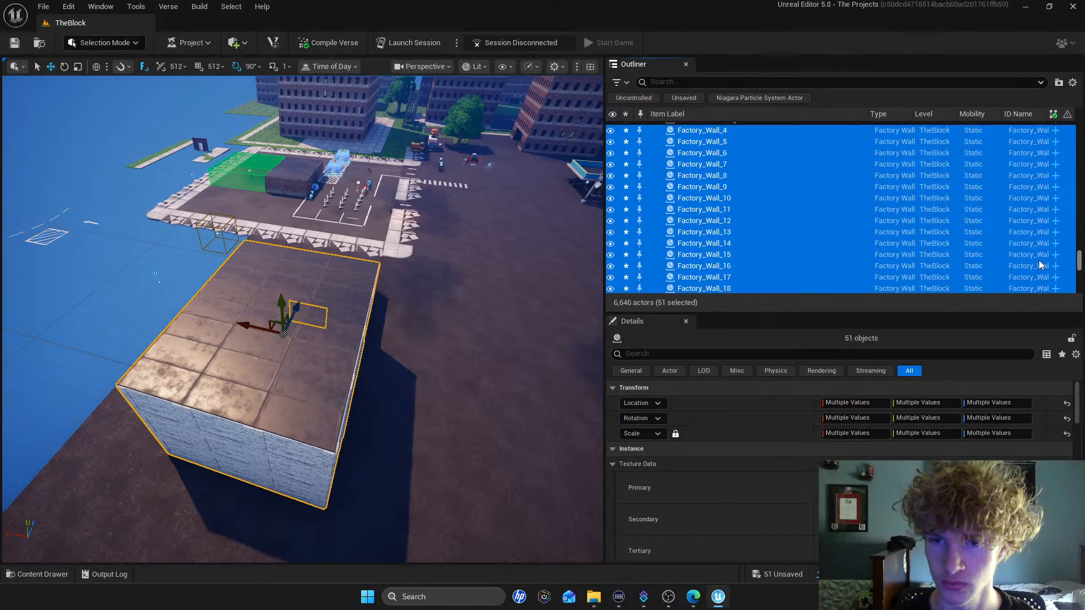
{"action": "right_click", "coordinate": [768, 226]}
{"action": "mouse_move", "coordinate": [802, 537]}
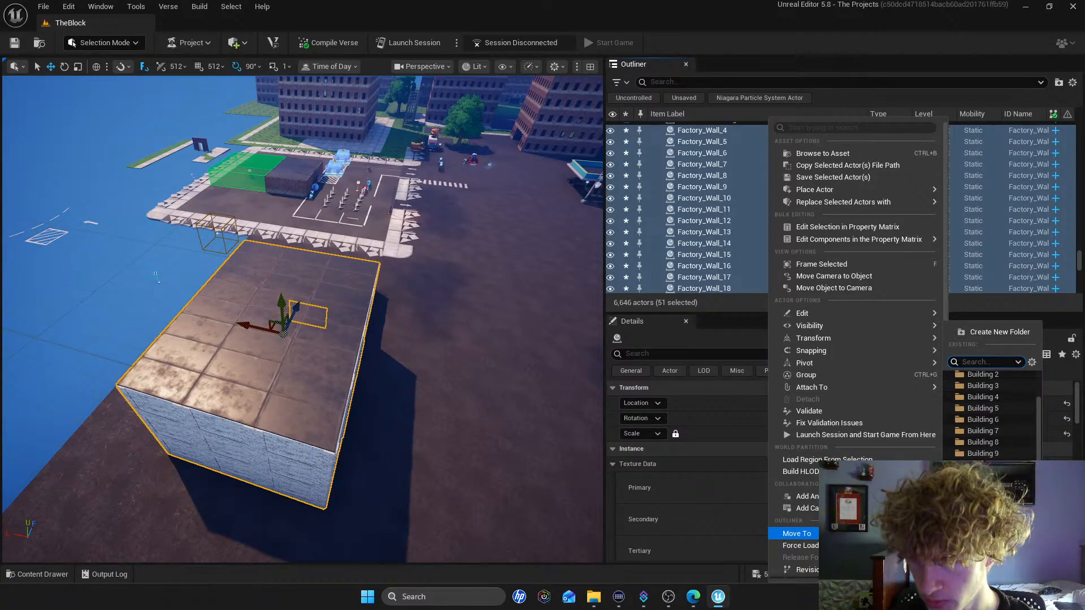
{"action": "left_click", "coordinate": [984, 487]}
Collapse the Car Shop folder and delete the empty Car Shop1 folder
{"action": "left_click_drag", "start_coordinate": [1078, 264], "coordinate": [1080, 108]}
{"action": "scroll", "coordinate": [734, 216], "scroll_direction": "down", "scroll_amount": 2}
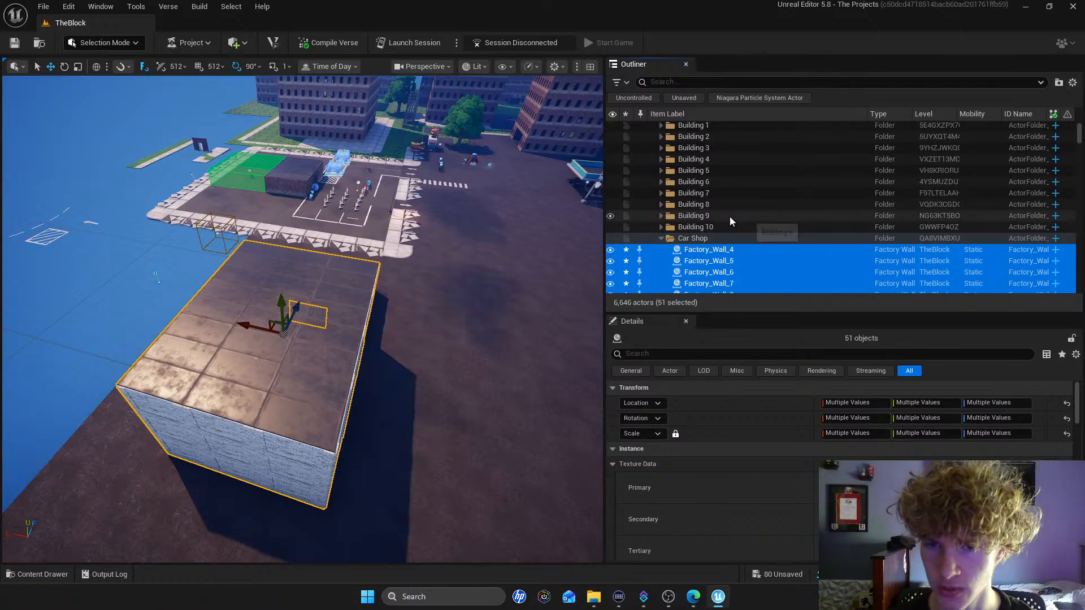
{"action": "left_click", "coordinate": [661, 238]}
{"action": "left_click", "coordinate": [699, 250]}
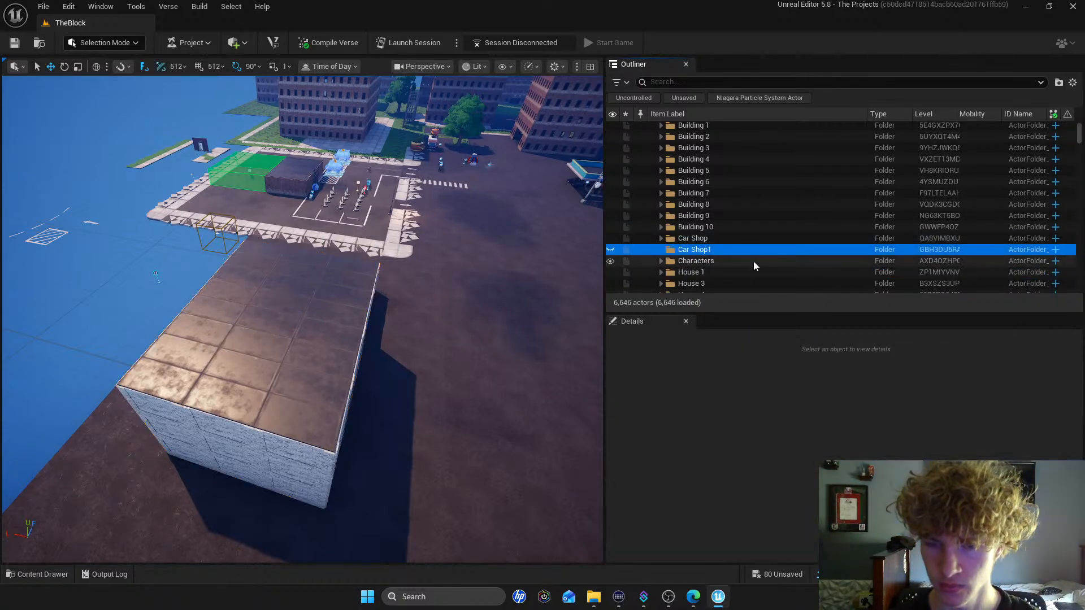
{"action": "key", "text": "Delete"}
Select the six low outer brick wall pieces around the annex
{"action": "right_click_drag", "start_coordinate": [433, 262], "coordinate": [325, 276]}
{"action": "key", "text": "w"}
{"action": "key", "text": "w"}
{"action": "left_click", "coordinate": [325, 276]}
{"action": "left_click", "coordinate": [259, 275], "text": "ctrl"}
{"action": "right_click_drag", "start_coordinate": [259, 275], "coordinate": [147, 332]}
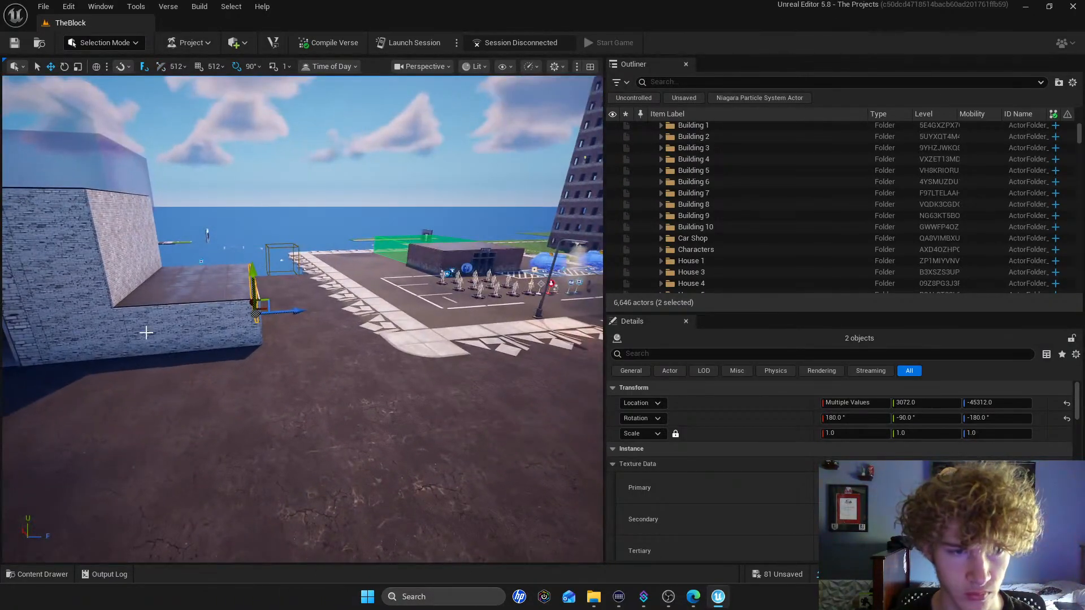
{"action": "right_click_drag", "start_coordinate": [254, 294], "coordinate": [133, 285]}
{"action": "left_click", "coordinate": [380, 396], "text": "ctrl"}
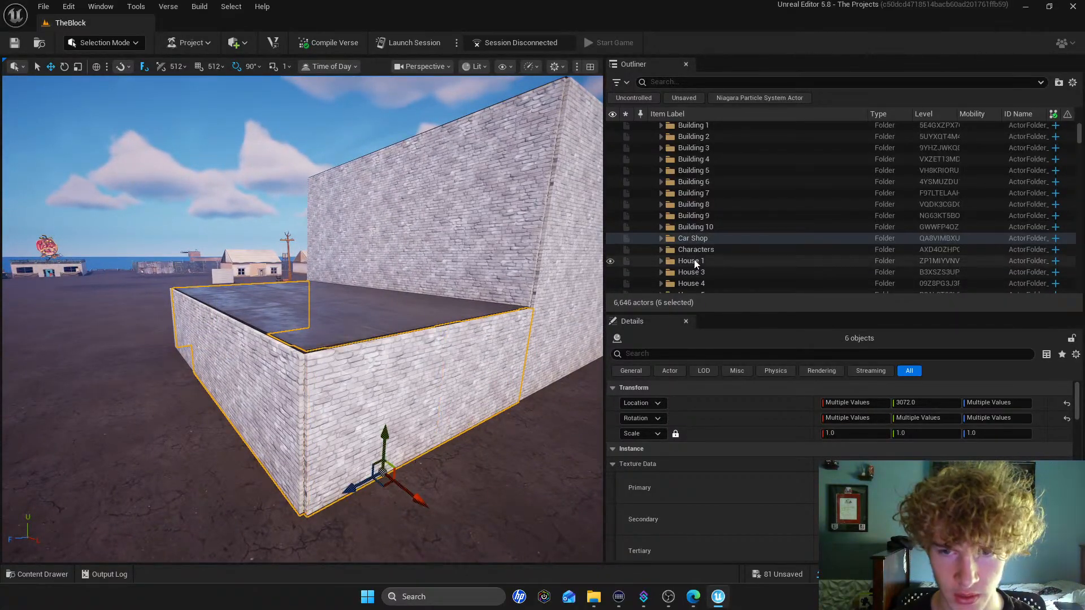
Select annex floor tiles, brick walls and the garage wall in turn to check their folder membership in the Outliner
{"action": "right_click_drag", "start_coordinate": [390, 373], "coordinate": [453, 319]}
{"action": "left_click", "coordinate": [249, 345]}
{"action": "left_click", "coordinate": [300, 387], "text": "ctrl"}
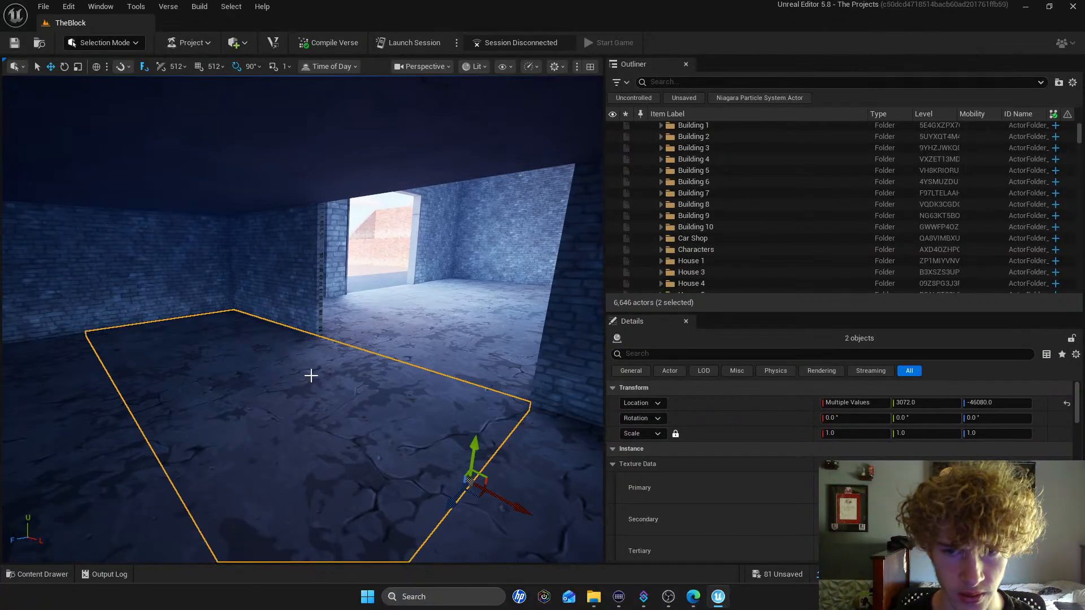
{"action": "right_click_drag", "start_coordinate": [310, 375], "coordinate": [330, 376]}
{"action": "left_click", "coordinate": [388, 240]}
{"action": "right_click_drag", "start_coordinate": [388, 239], "coordinate": [453, 252]}
{"action": "left_click", "coordinate": [286, 237], "text": "ctrl"}
{"action": "left_click", "coordinate": [336, 251]}
{"action": "left_click", "coordinate": [399, 252]}
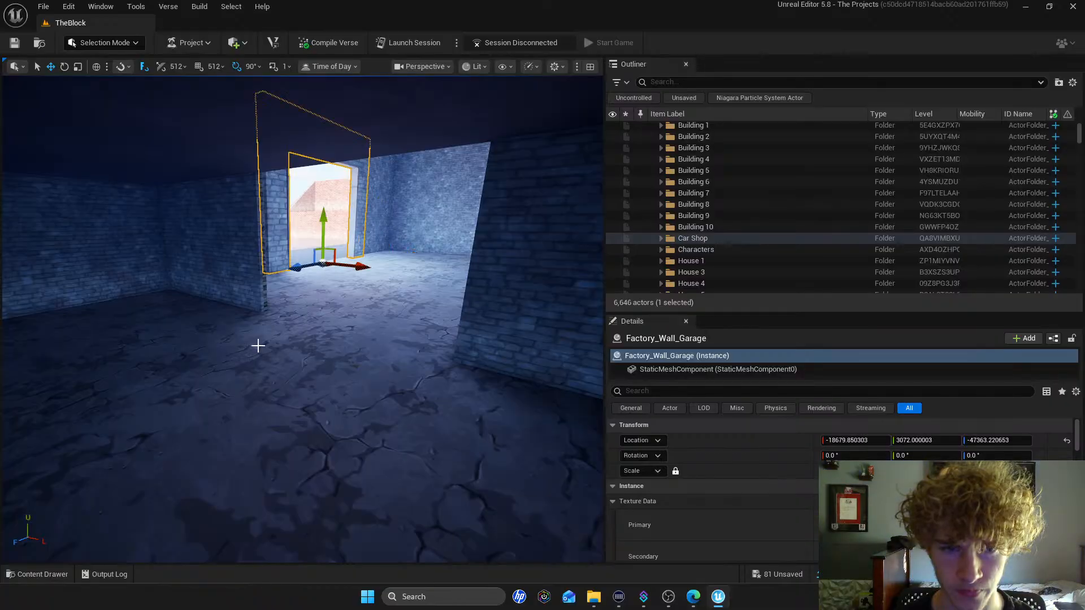
Select the six cracked floor tiles inside the annex
{"action": "left_click", "coordinate": [230, 365]}
{"action": "left_click", "coordinate": [170, 322], "text": "ctrl"}
{"action": "right_click_drag", "start_coordinate": [169, 322], "coordinate": [238, 323]}
{"action": "left_click", "coordinate": [332, 353], "text": "ctrl"}
{"action": "right_click_drag", "start_coordinate": [333, 353], "coordinate": [446, 350]}
{"action": "left_click", "coordinate": [353, 358], "text": "ctrl"}
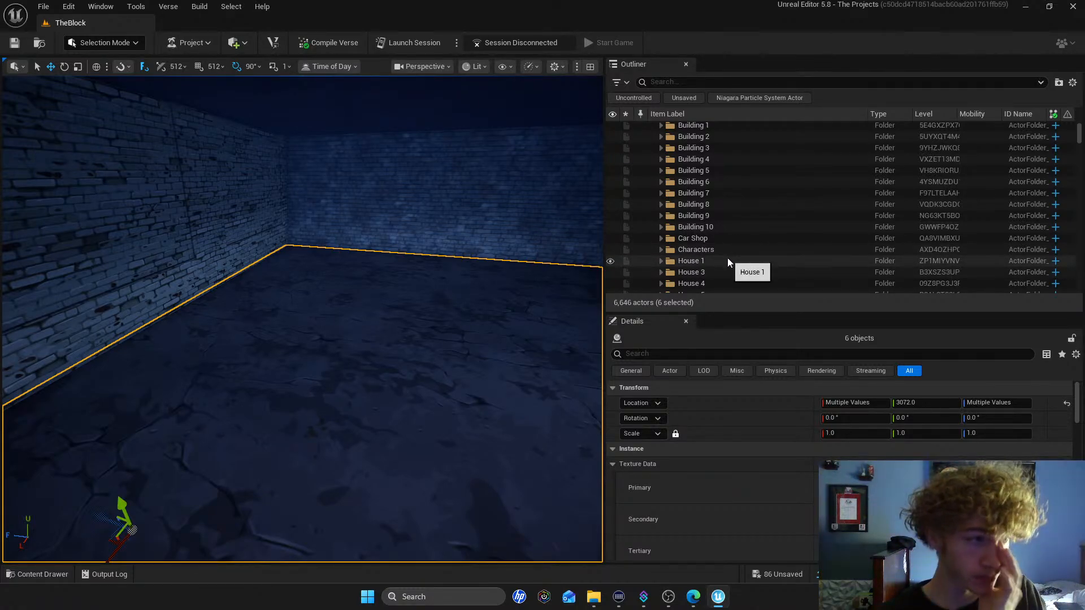
Locate the six selected BasicTile floor pieces in the Outliner and move them into the Car Shop folder
{"action": "scroll", "coordinate": [784, 175], "scroll_direction": "down", "scroll_amount": 4}
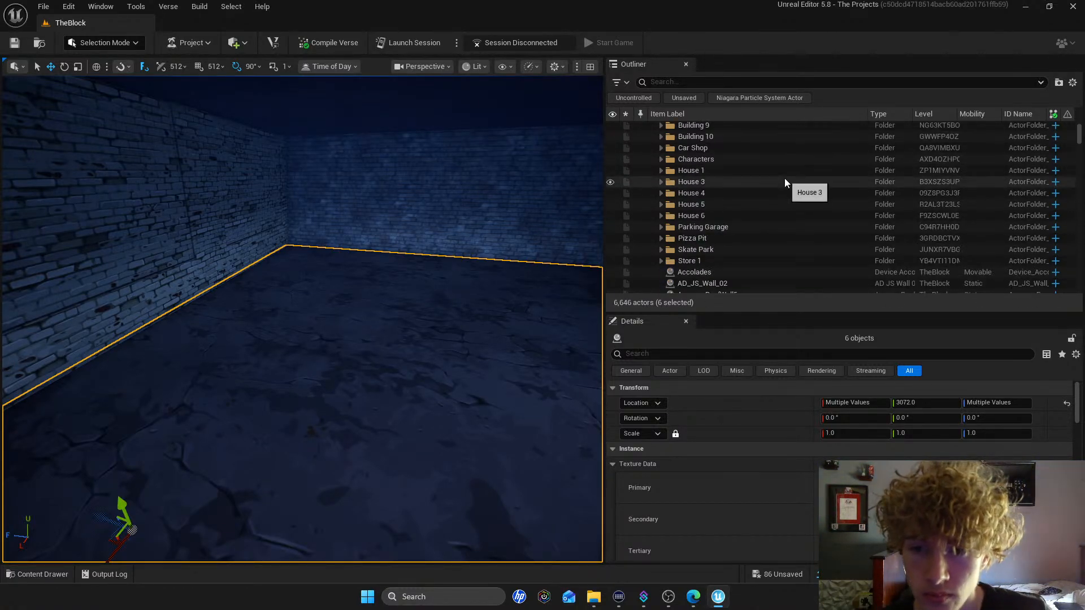
{"action": "scroll", "coordinate": [793, 174], "scroll_direction": "up", "scroll_amount": 4}
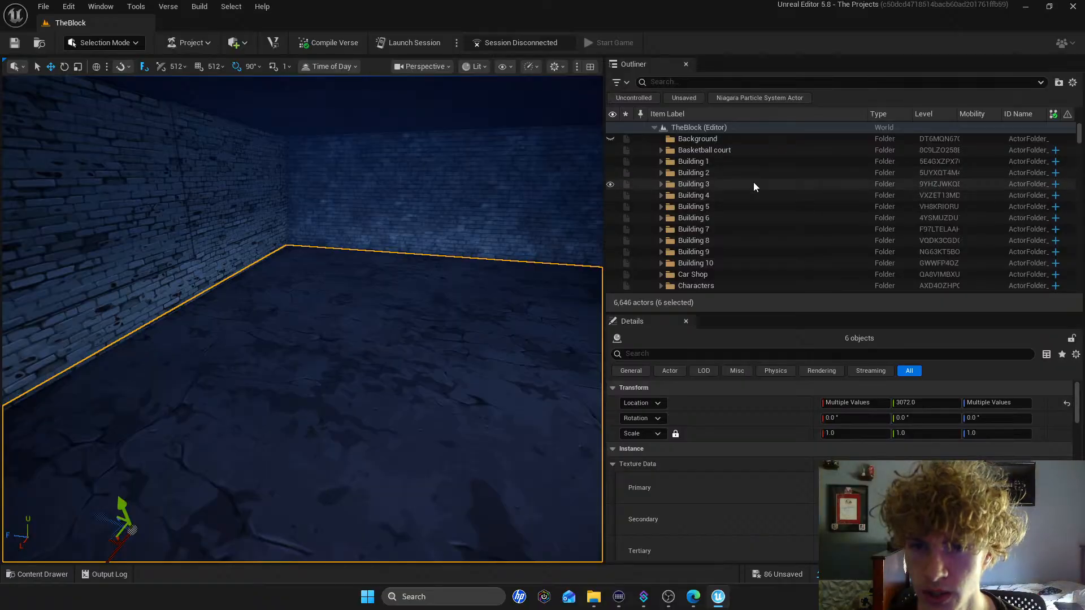
{"action": "scroll", "coordinate": [763, 182], "scroll_direction": "down", "scroll_amount": 7}
{"action": "scroll", "coordinate": [769, 181], "scroll_direction": "down", "scroll_amount": 15}
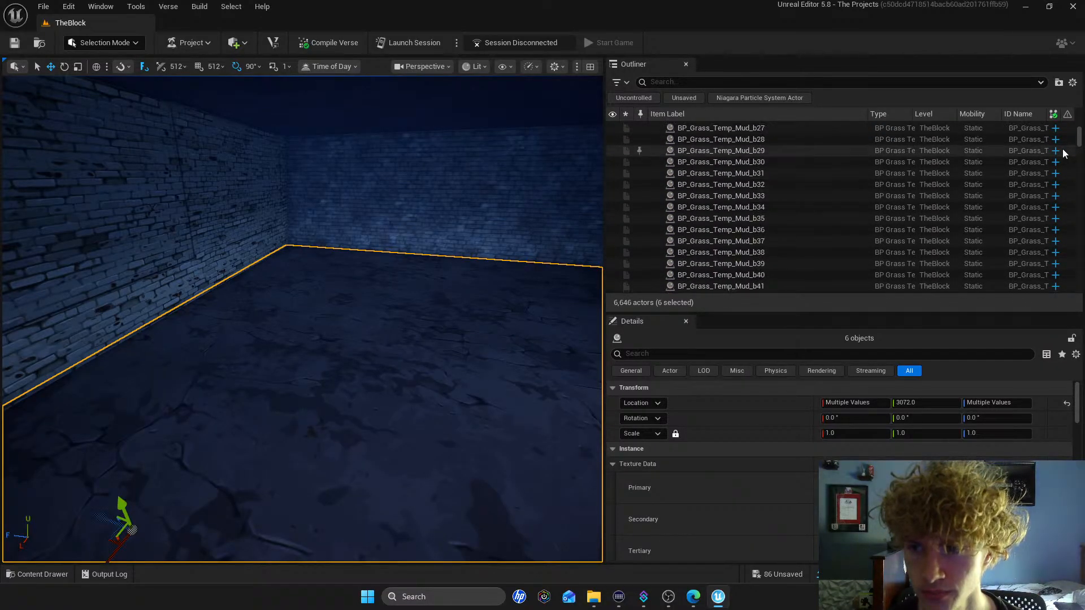
{"action": "left_click_drag", "start_coordinate": [1080, 144], "coordinate": [1066, 280]}
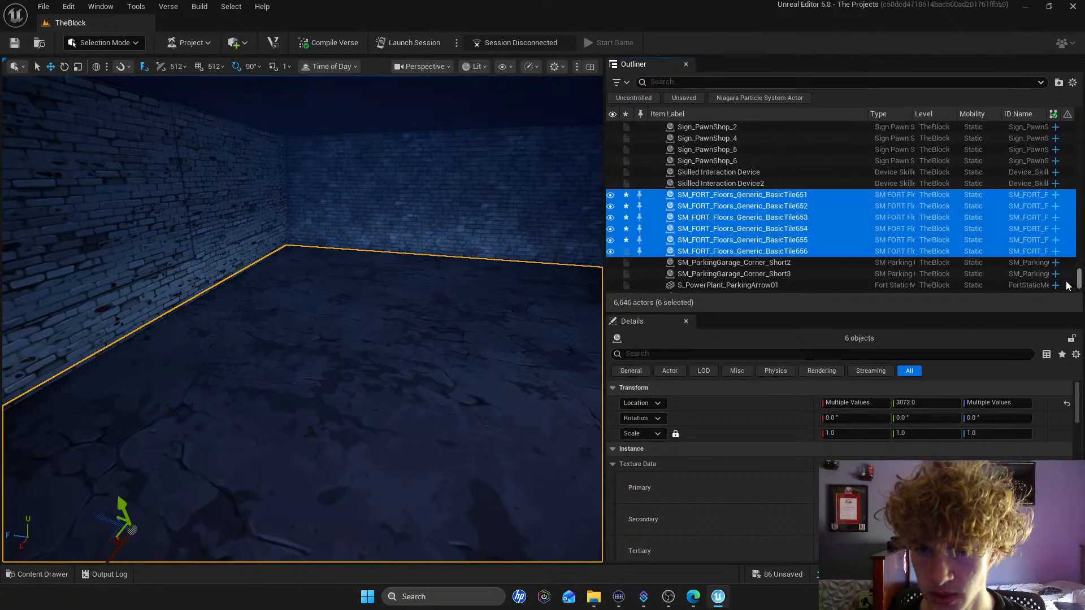
{"action": "right_click", "coordinate": [728, 212]}
{"action": "mouse_move", "coordinate": [771, 533]}
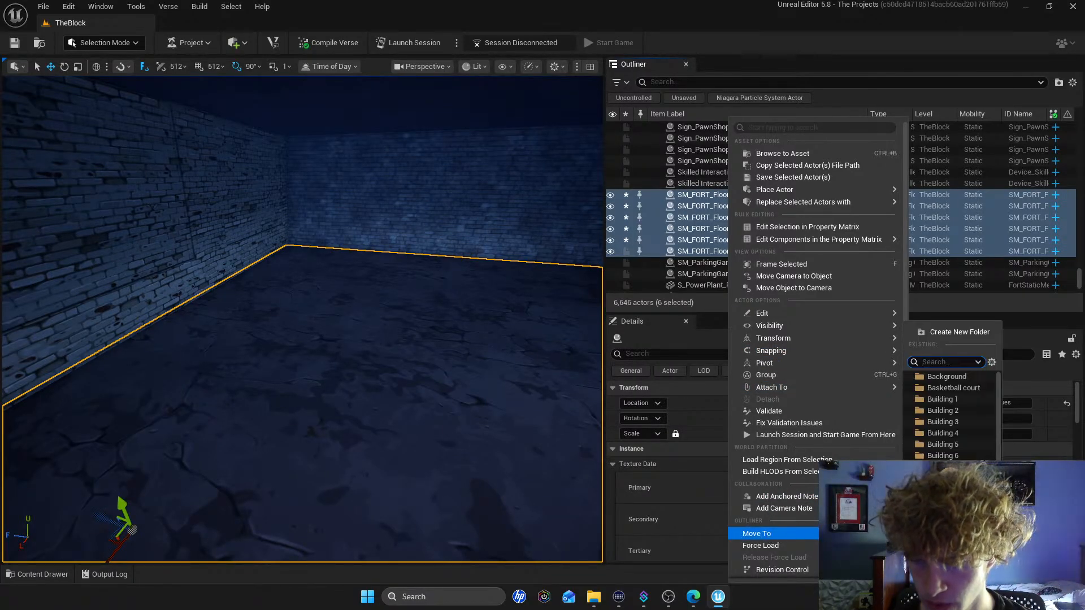
{"action": "left_click", "coordinate": [944, 501]}
Sort the Outliner by unsaved status, leaving the filters unchanged
{"action": "scroll", "coordinate": [923, 285], "scroll_direction": "up", "scroll_amount": 5}
{"action": "left_click_drag", "start_coordinate": [1080, 279], "coordinate": [1063, 184]}
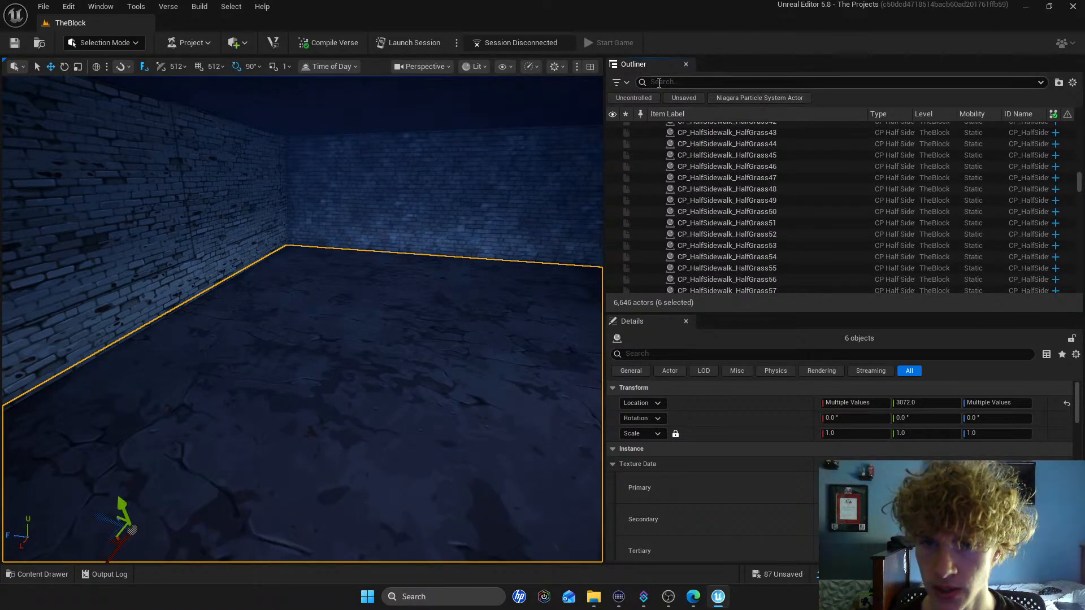
{"action": "left_click", "coordinate": [620, 83]}
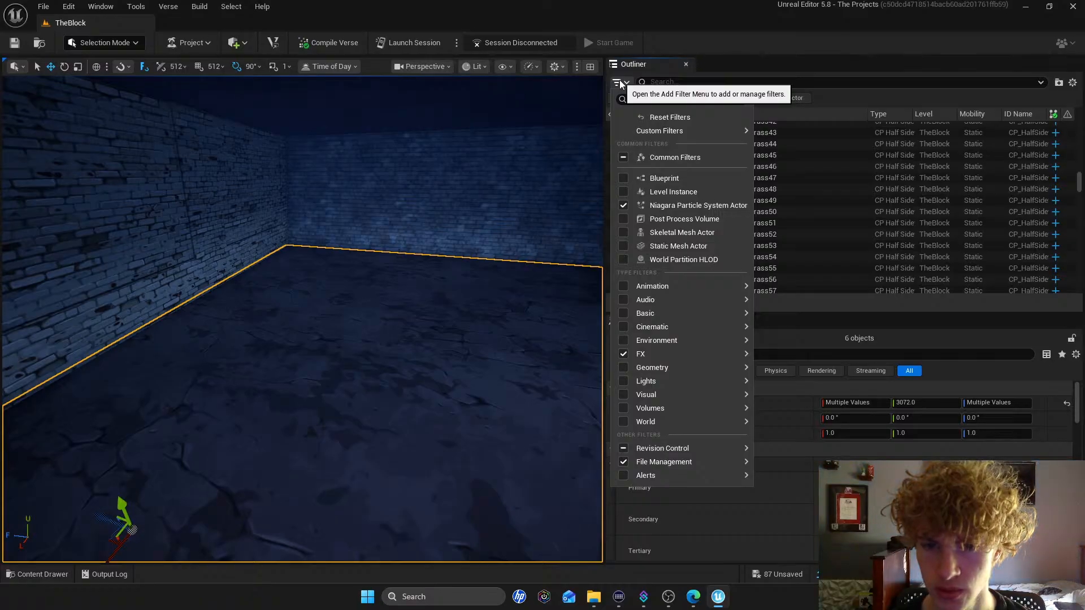
{"action": "left_click", "coordinate": [621, 84]}
{"action": "scroll", "coordinate": [684, 209], "scroll_direction": "up", "scroll_amount": 8}
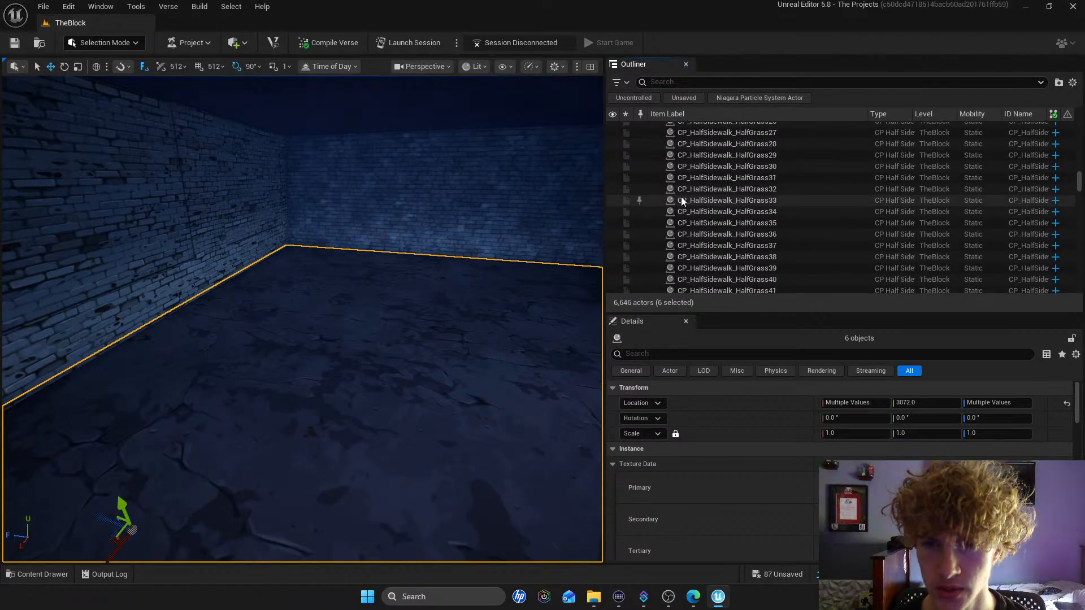
{"action": "left_click", "coordinate": [625, 113]}
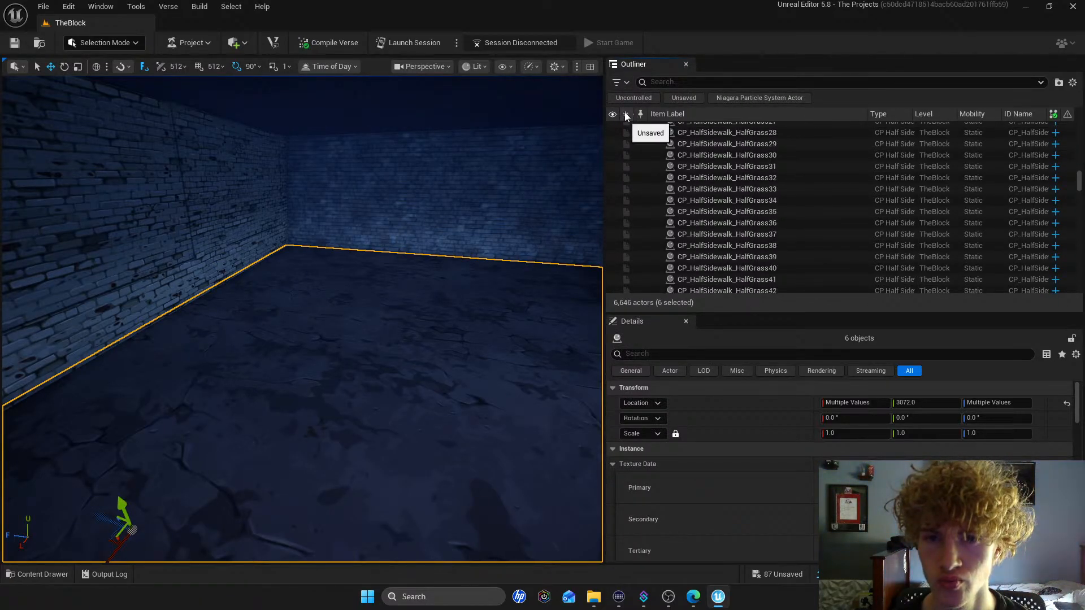
{"action": "left_click", "coordinate": [625, 112]}
Search the Outliner for "fold", clear the search and collapse the Car Shop folder
{"action": "left_click", "coordinate": [667, 82]}
{"action": "type", "text": "fold"}
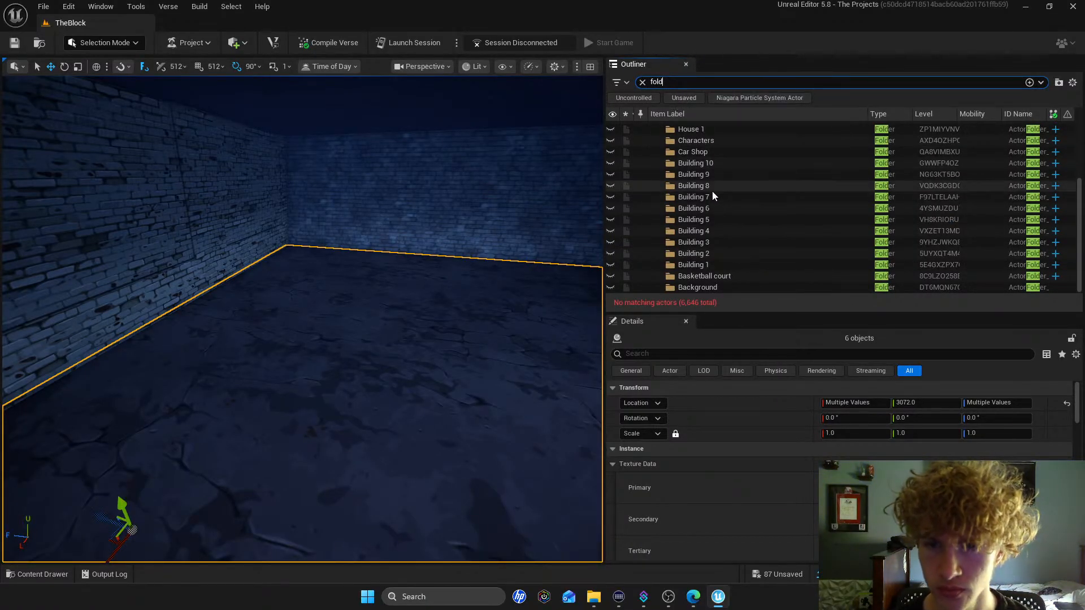
{"action": "scroll", "coordinate": [712, 191], "scroll_direction": "up", "scroll_amount": 5}
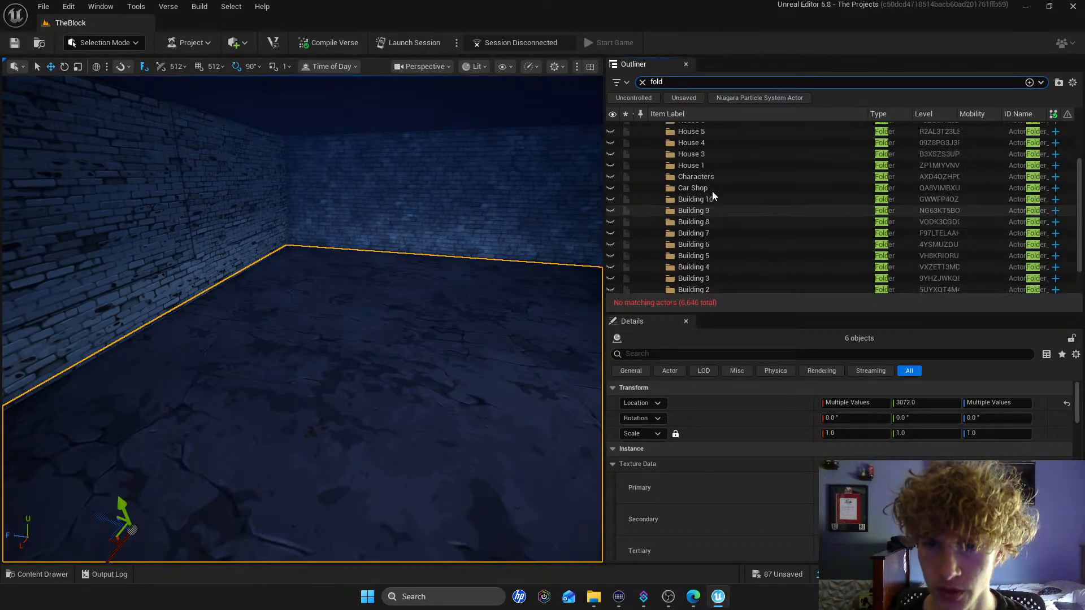
{"action": "scroll", "coordinate": [713, 186], "scroll_direction": "down", "scroll_amount": 5}
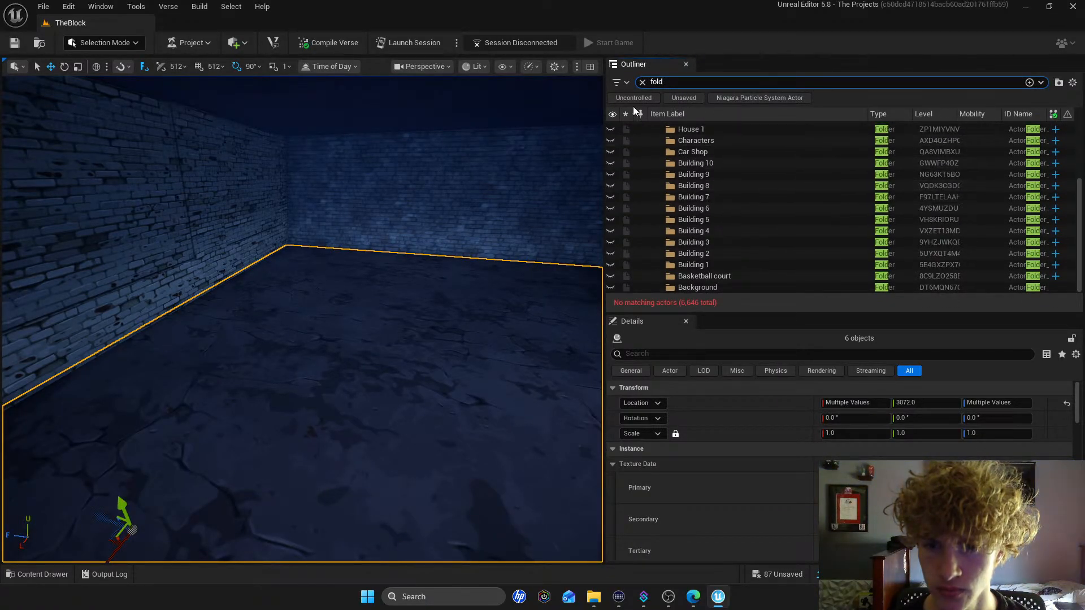
{"action": "scroll", "coordinate": [859, 208], "scroll_direction": "up", "scroll_amount": 8}
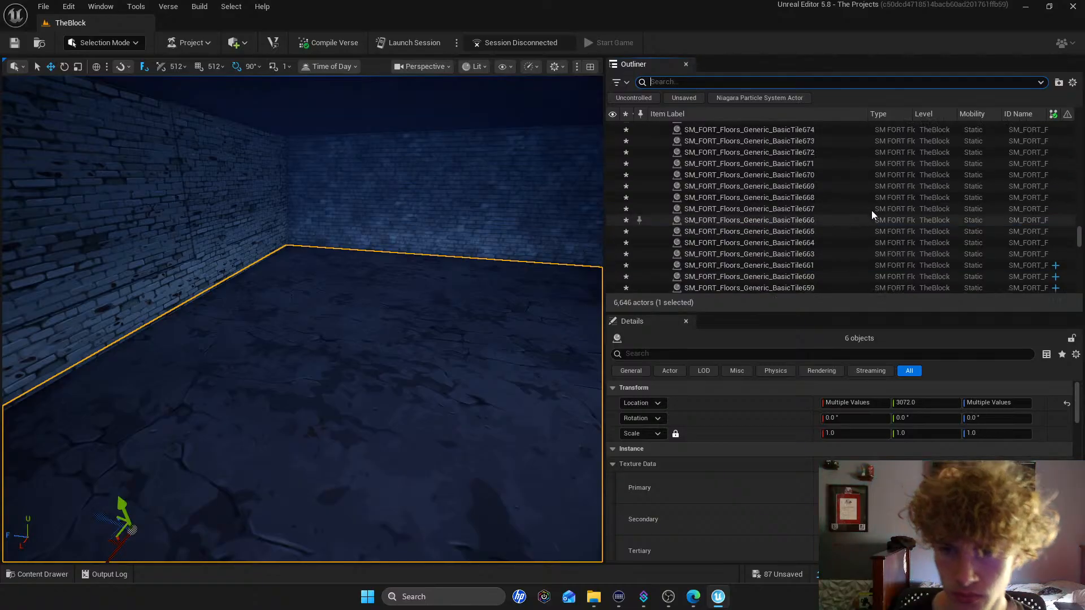
{"action": "left_click", "coordinate": [661, 252]}
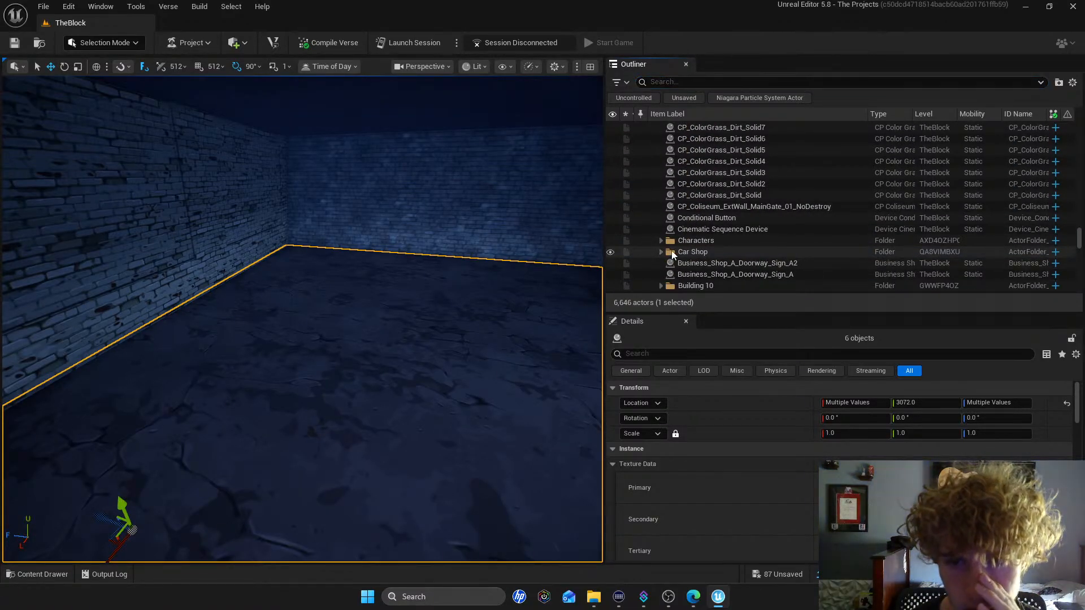
Locate the loose Business_Shop_A_Doorway_Sign_A2 and Business_Shop_A_Doorway_Sign_A actors in the level
{"action": "scroll", "coordinate": [678, 262], "scroll_direction": "down", "scroll_amount": 3}
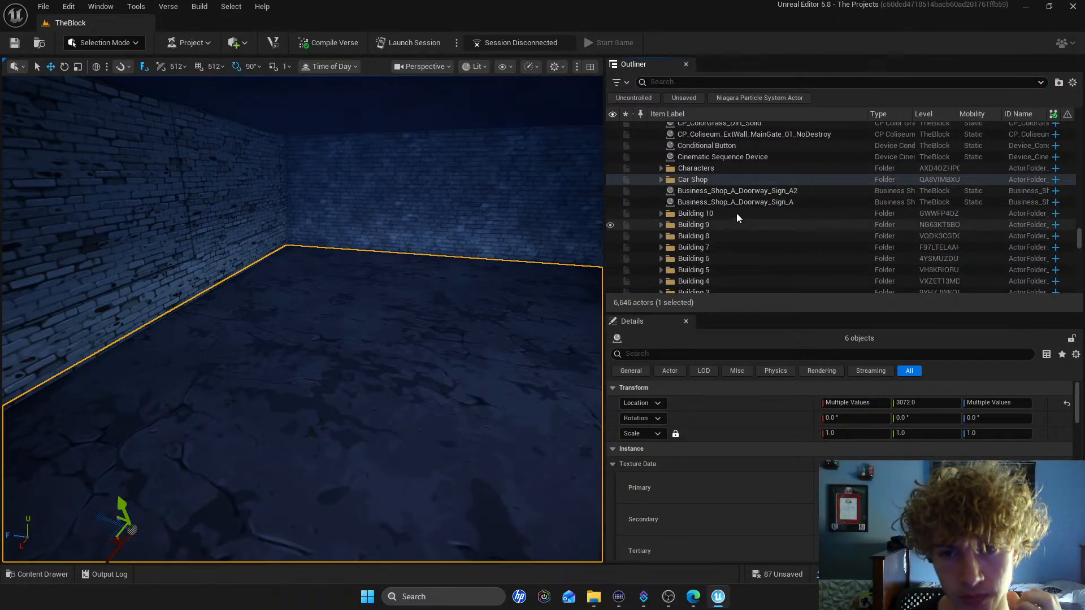
{"action": "left_click", "coordinate": [737, 193]}
{"action": "key", "text": "f"}
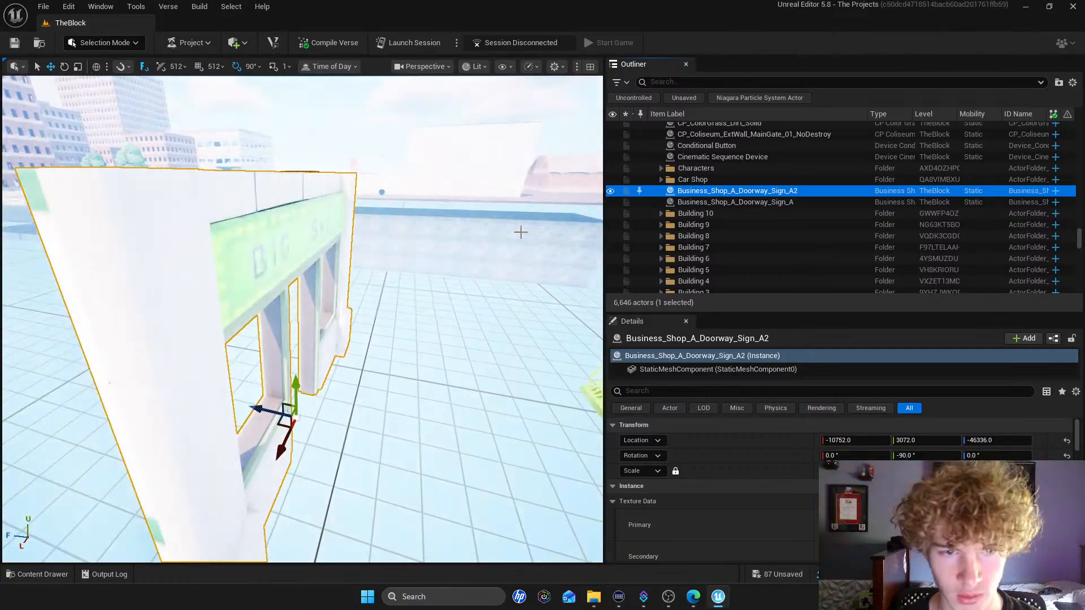
{"action": "scroll", "coordinate": [497, 236], "scroll_direction": "down", "scroll_amount": 8}
{"action": "left_click", "coordinate": [744, 202]}
{"action": "scroll", "coordinate": [442, 255], "scroll_direction": "down", "scroll_amount": 5}
{"action": "right_click_drag", "start_coordinate": [442, 255], "coordinate": [553, 236]}
{"action": "key", "text": "w"}
Find BrickSimple_AAA_SolidWall254 among the loose wall actors and inspect its place in the level
{"action": "scroll", "coordinate": [714, 216], "scroll_direction": "down", "scroll_amount": 10}
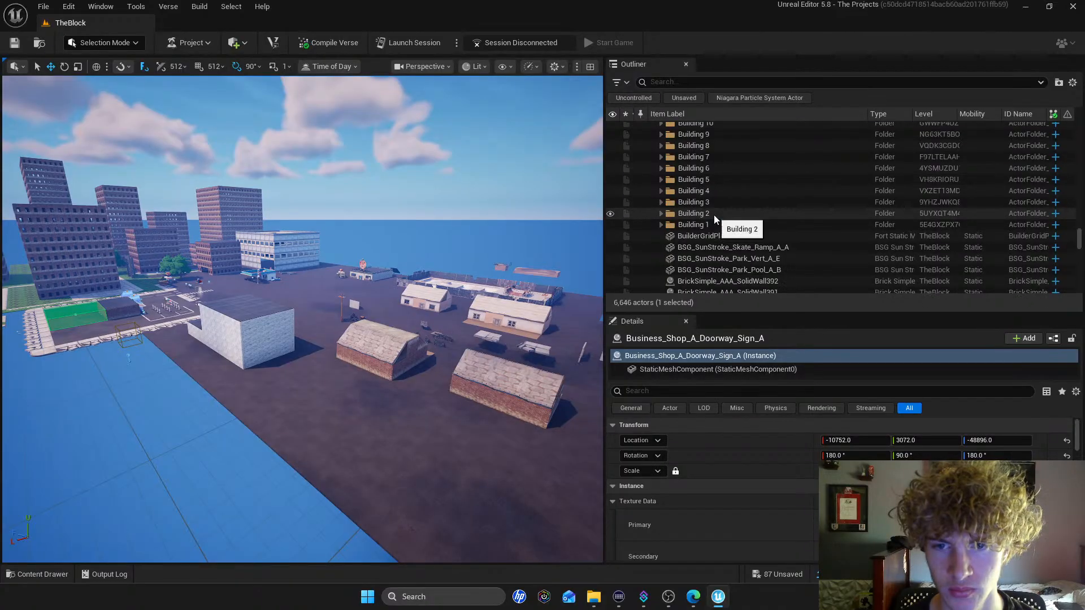
{"action": "scroll", "coordinate": [718, 226], "scroll_direction": "down", "scroll_amount": 20}
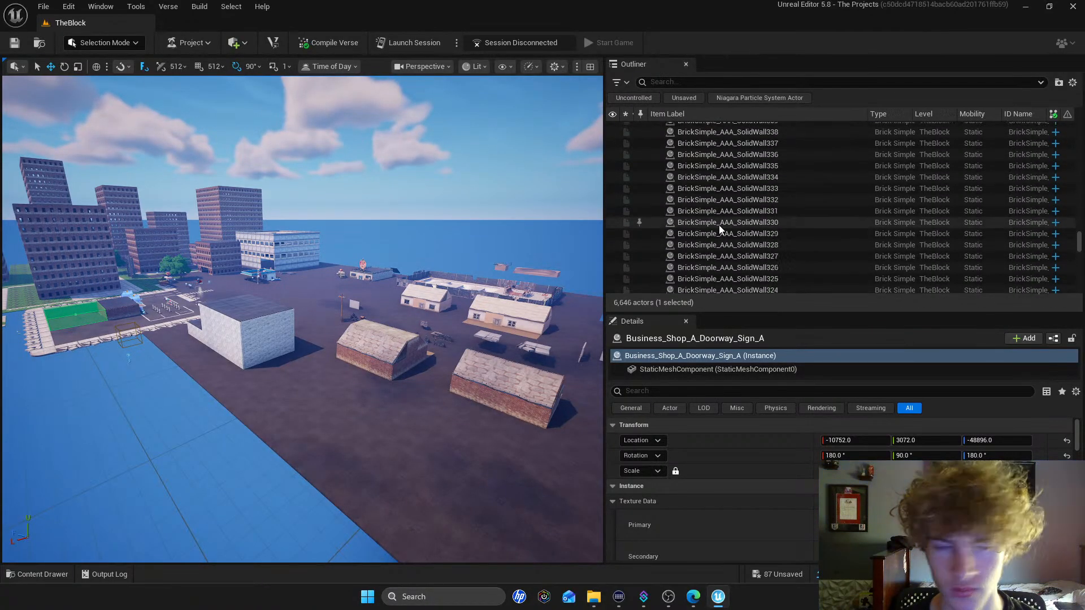
{"action": "scroll", "coordinate": [713, 235], "scroll_direction": "down", "scroll_amount": 10}
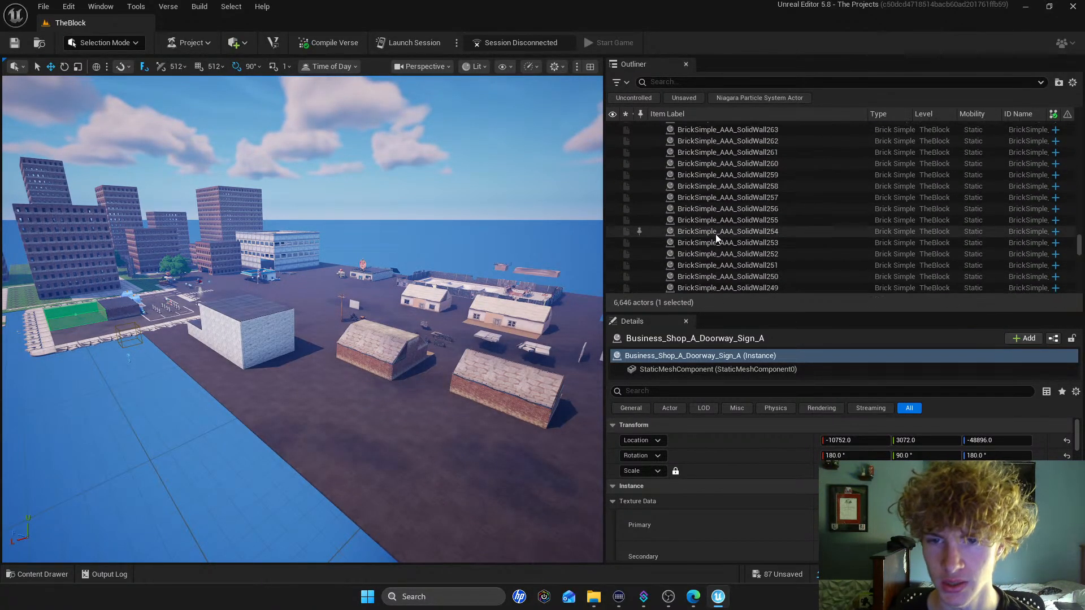
{"action": "left_click", "coordinate": [714, 232]}
{"action": "double_click", "coordinate": [713, 232]}
{"action": "right_click_drag", "start_coordinate": [487, 246], "coordinate": [599, 257]}
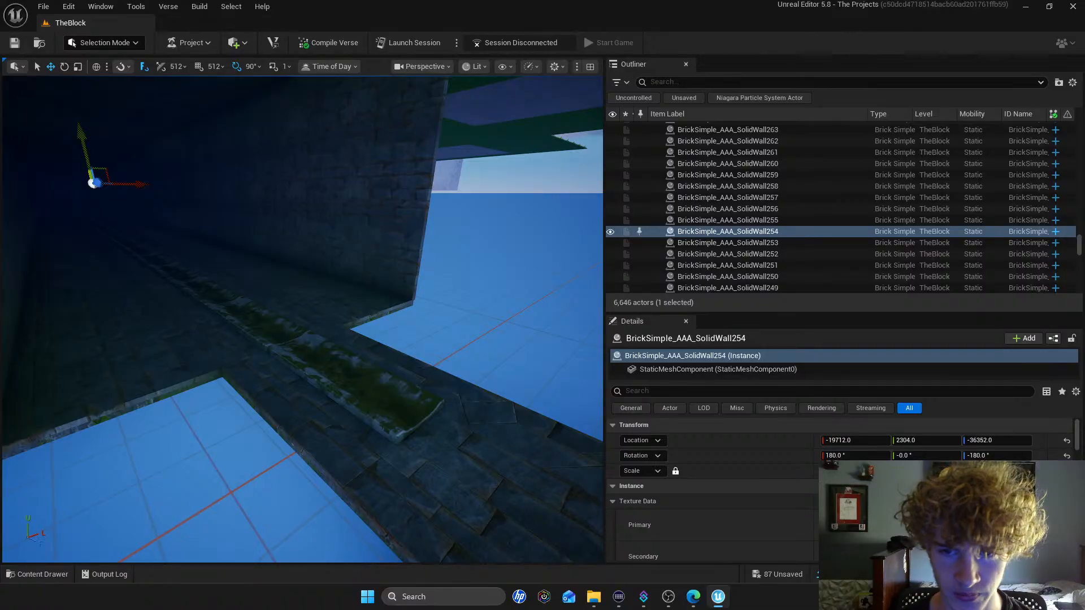
Search the Outliner for "BrickSimple"
{"action": "left_click", "coordinate": [509, 452]}
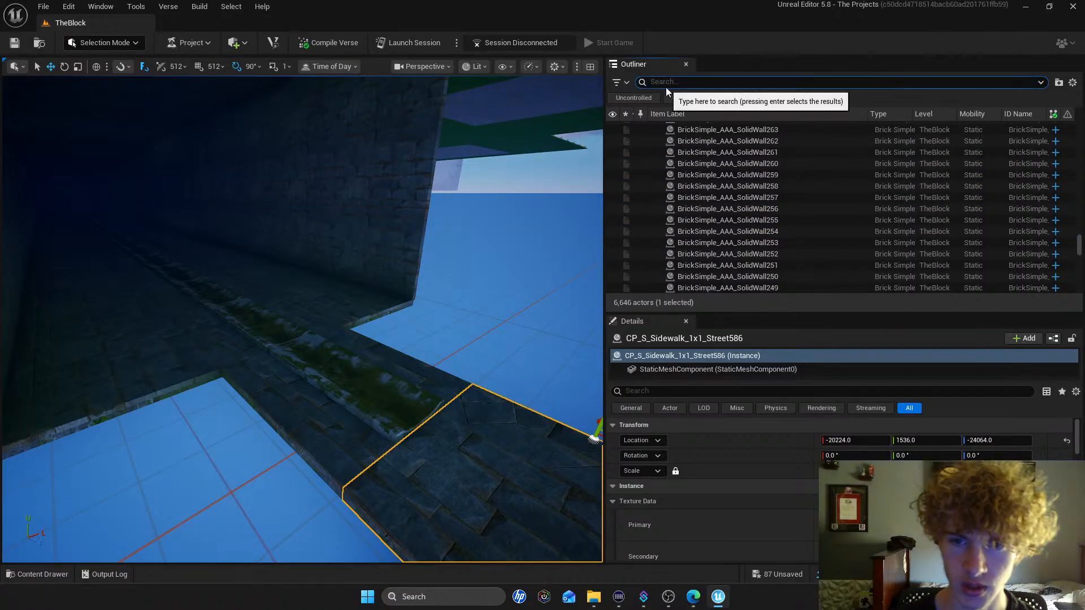
{"action": "type", "text": "BrickSim"}
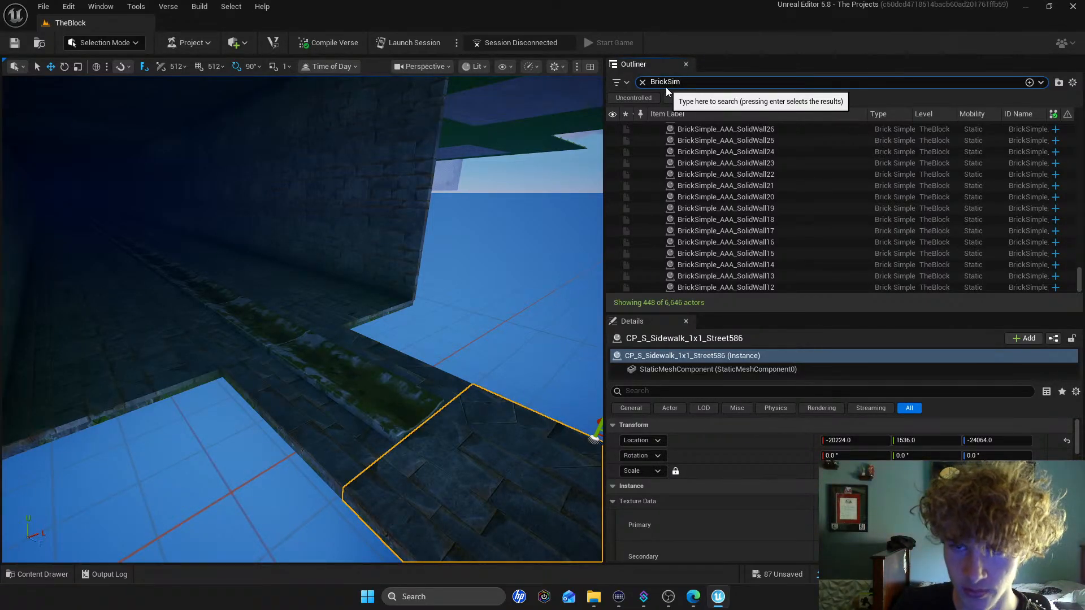
{"action": "type", "text": "e"}
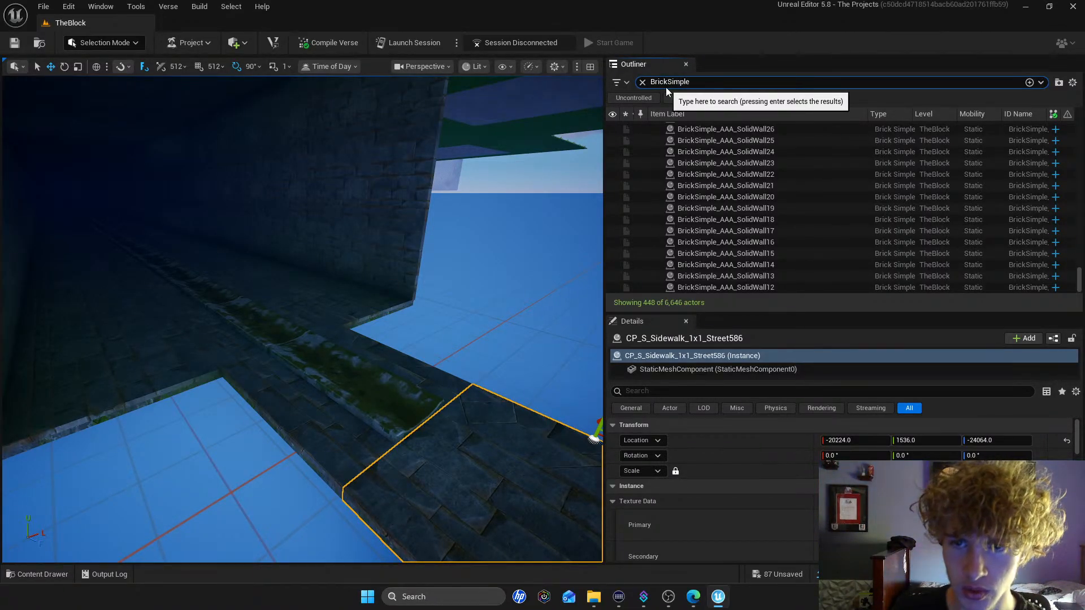
Inspect BrickSimple_AAA_SolidWall24, then select all matching BrickSimple actors and examine where they stand across the level
{"action": "left_click", "coordinate": [726, 152]}
{"action": "key", "text": "f"}
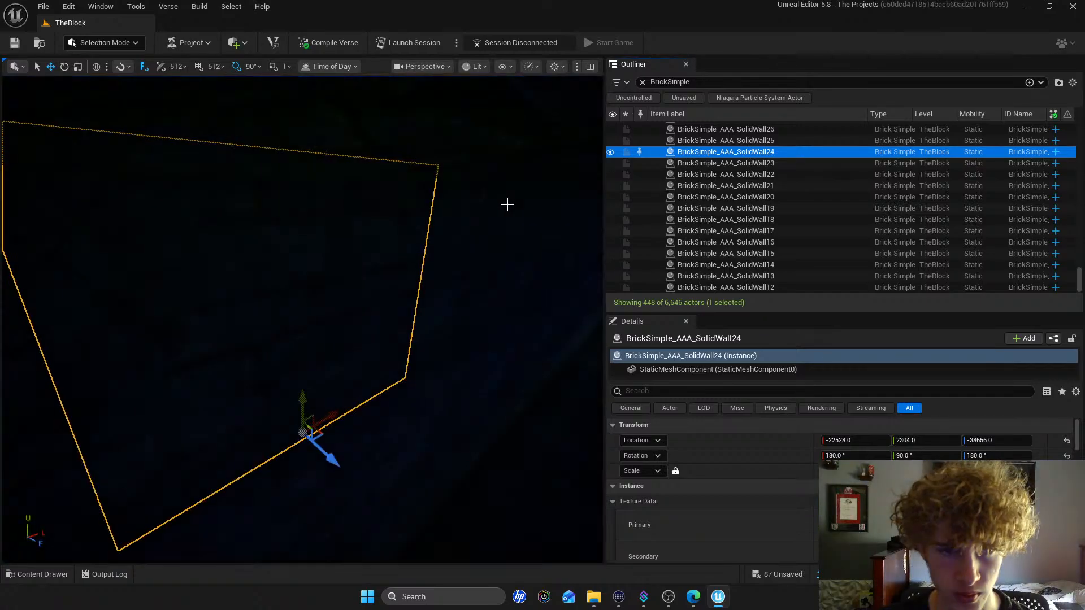
{"action": "key", "text": "ctrl+a"}
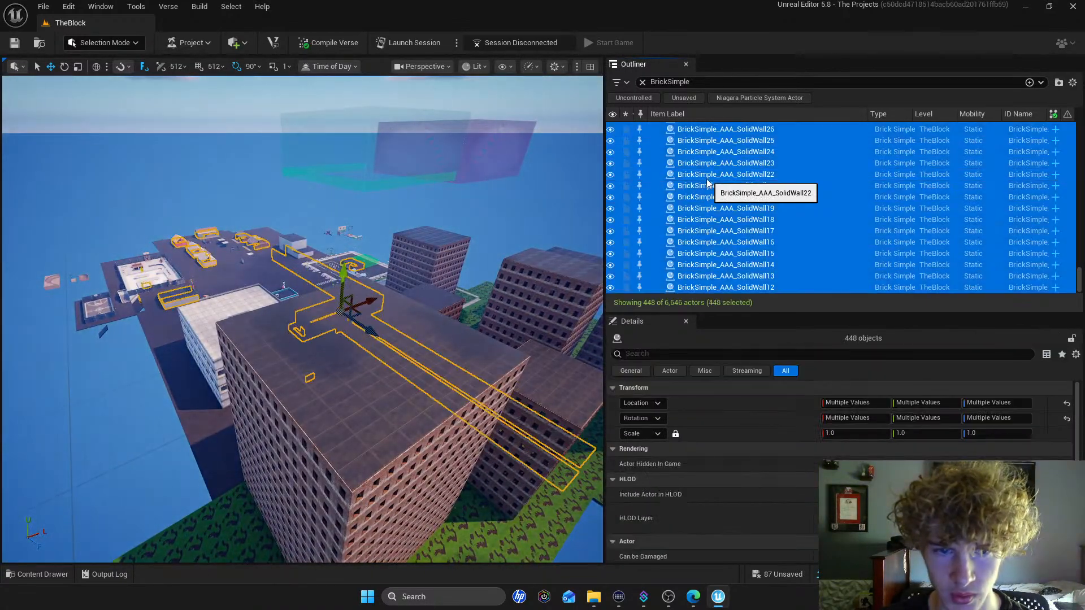
{"action": "key", "text": "s"}
{"action": "right_click_drag", "start_coordinate": [428, 214], "coordinate": [514, 218]}
{"action": "key", "text": "w"}
{"action": "left_click", "coordinate": [720, 178]}
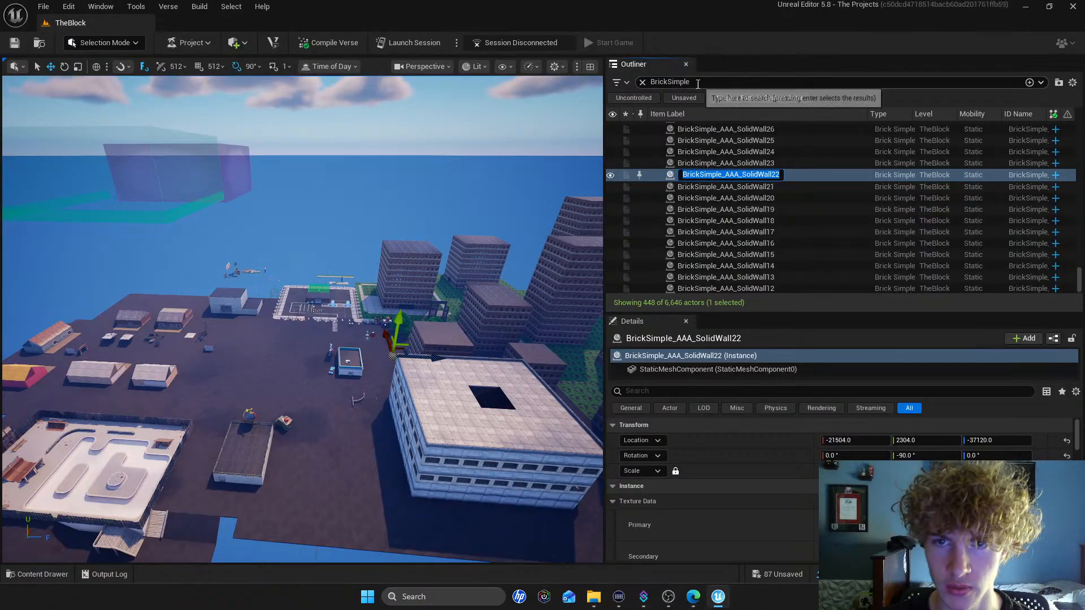
Narrow the Outliner search to "BrickSimple_AAA_" and select all matching walls to see where they are located
{"action": "left_click", "coordinate": [697, 84]}
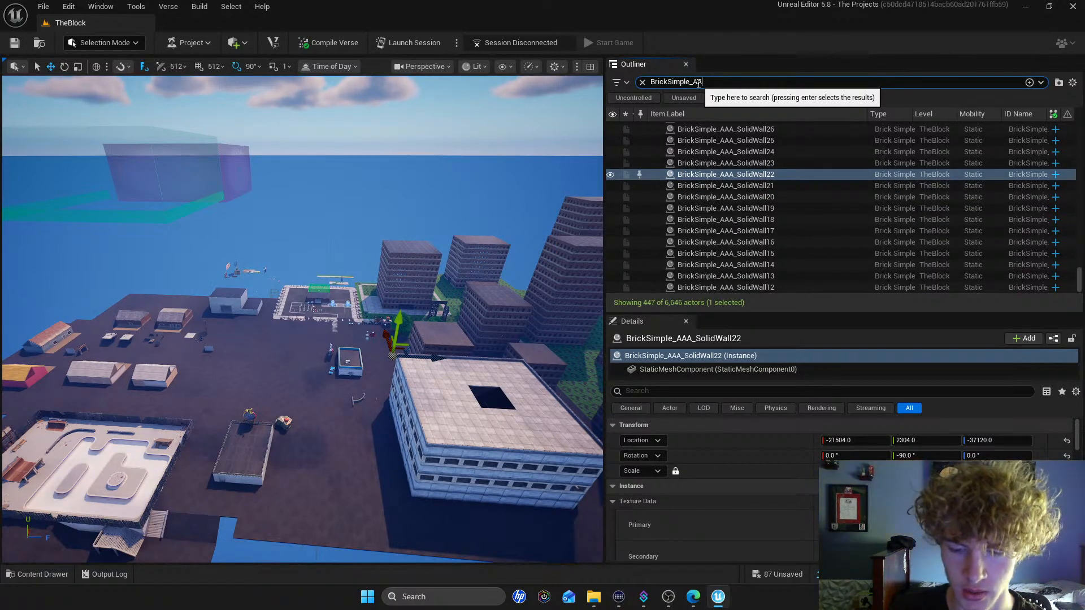
{"action": "type", "text": "_"}
{"action": "key", "text": "BackSpace"}
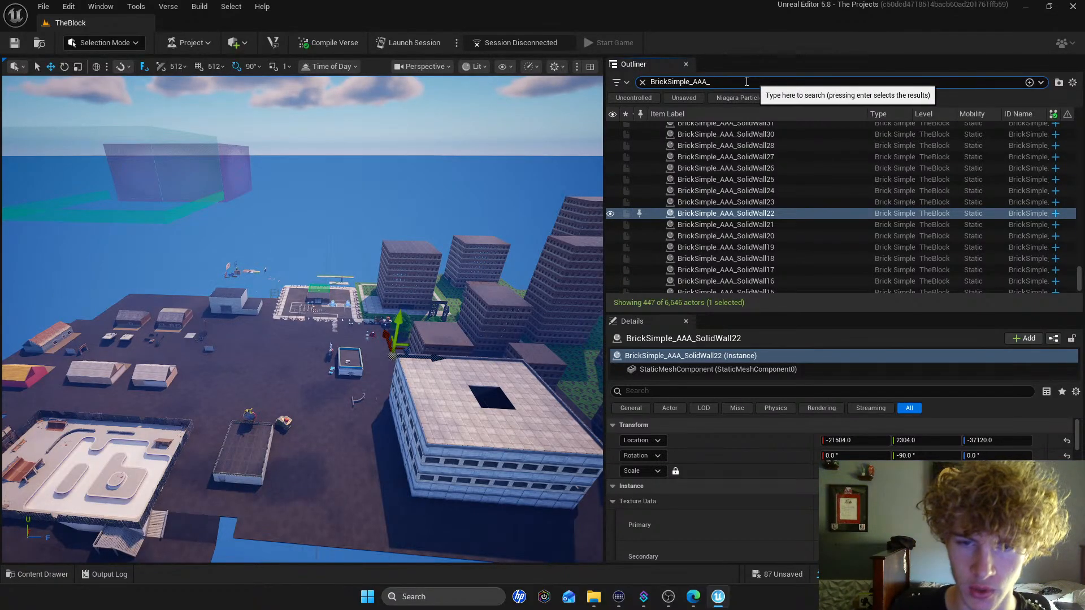
{"action": "left_click", "coordinate": [738, 194]}
{"action": "key", "text": "ctrl+a"}
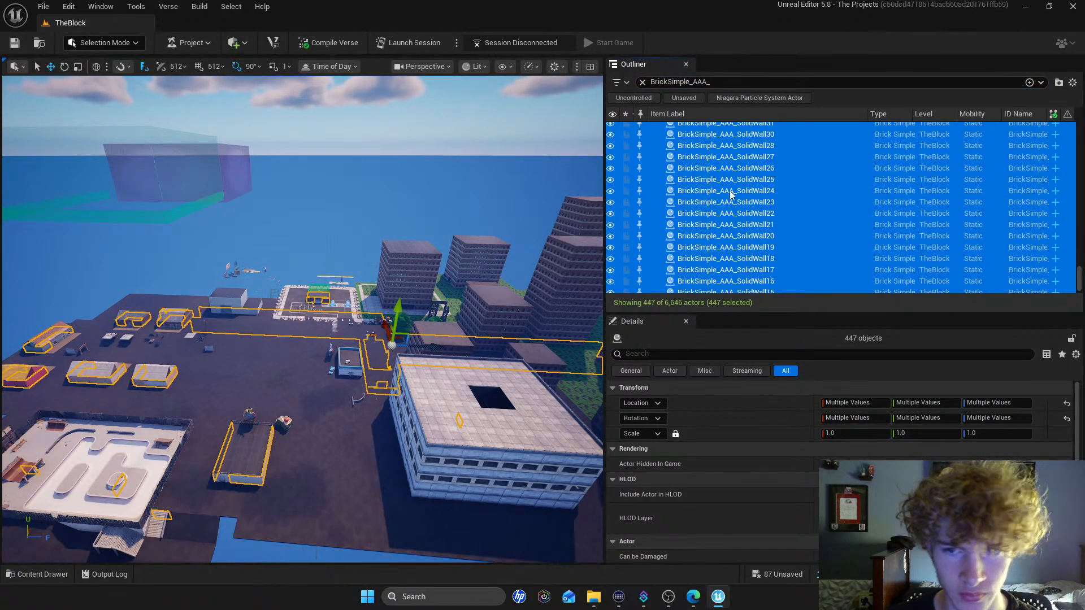
Narrow the Outliner search to "BrickSimple_AAA_SolidWall" and select all matching walls
{"action": "left_click", "coordinate": [726, 84]}
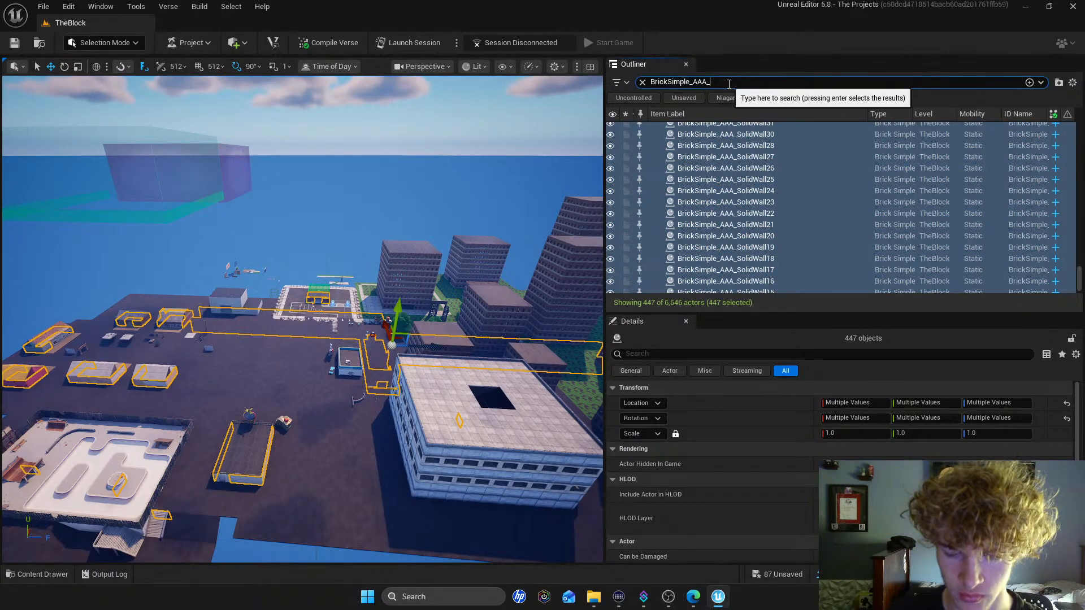
{"action": "type", "text": "Soi"}
{"action": "key", "text": "BackSpace"}
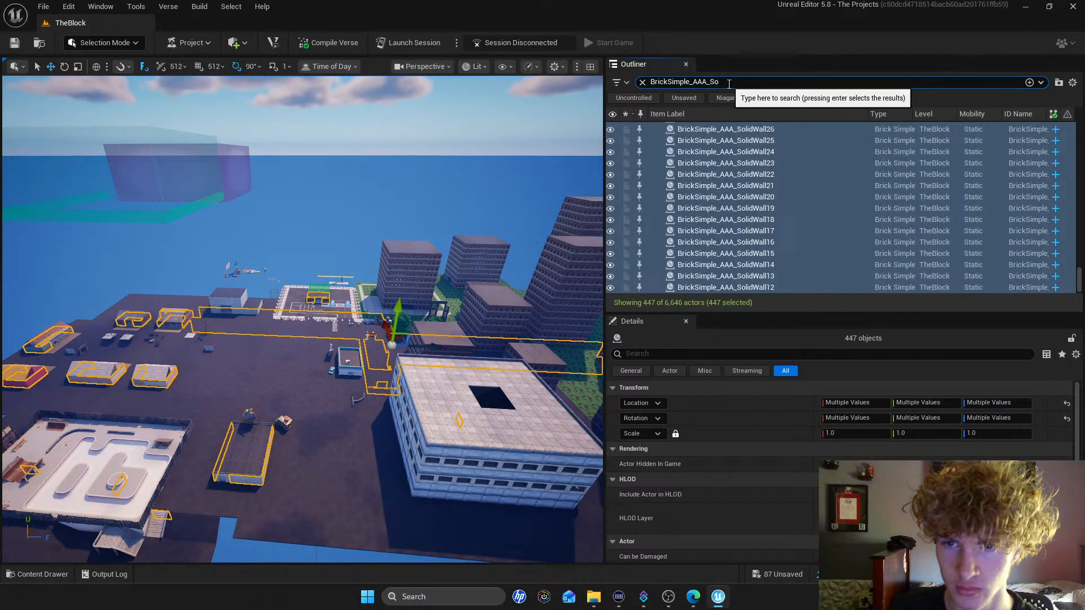
{"action": "type", "text": "ld"}
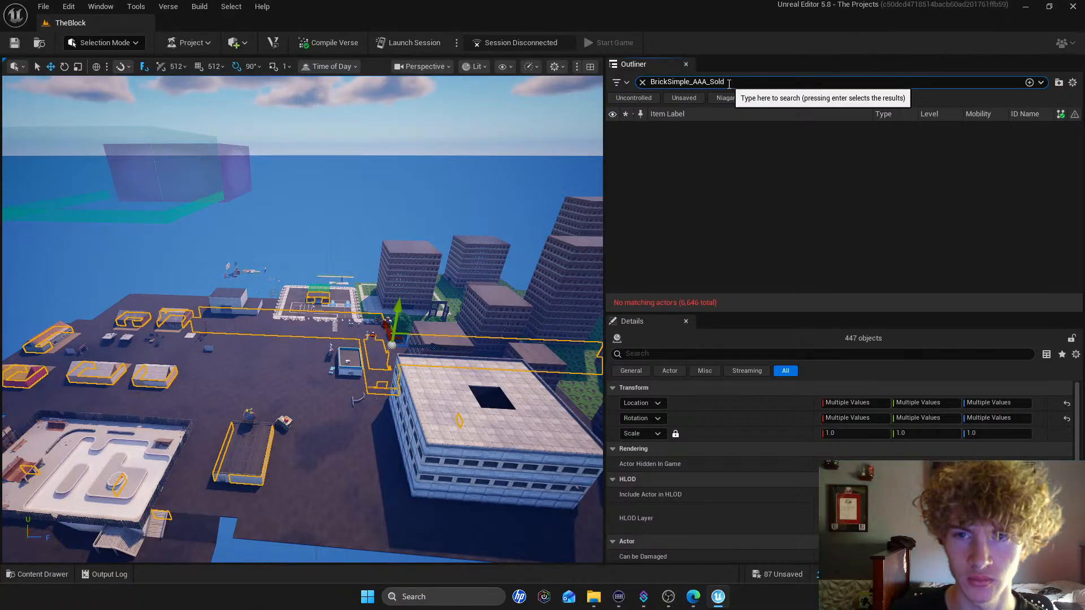
{"action": "key", "text": "BackSpace"}
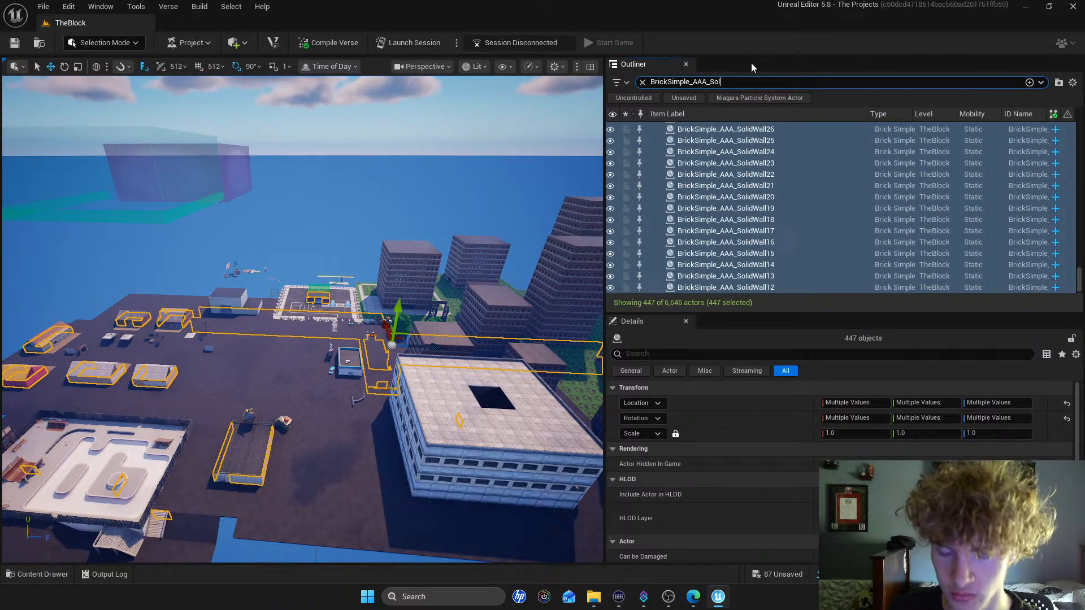
{"action": "type", "text": "d"}
{"action": "key", "text": "BackSpace"}
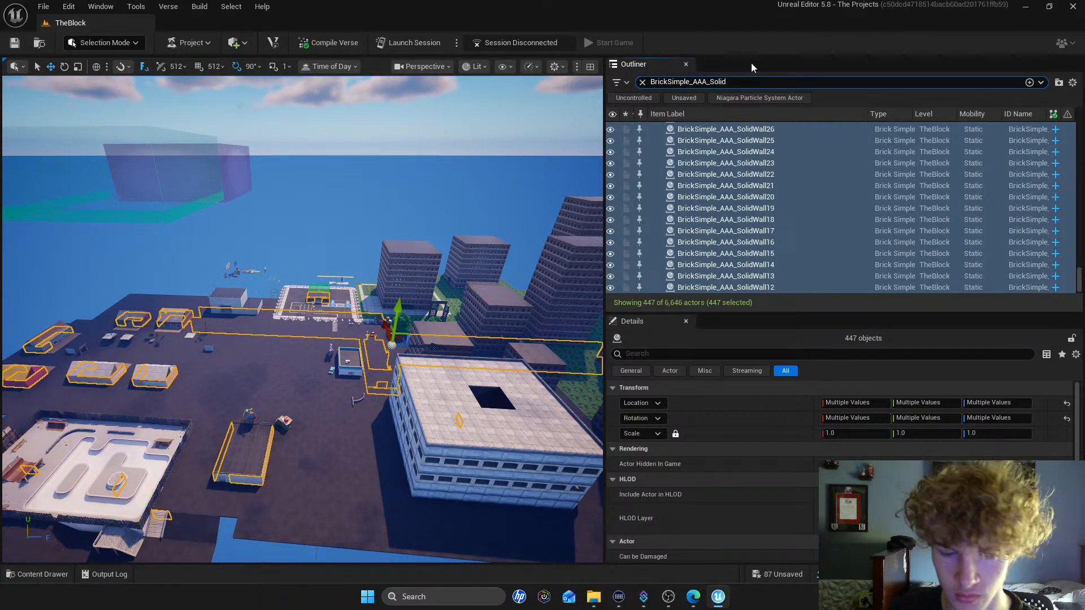
{"action": "key", "text": "Return"}
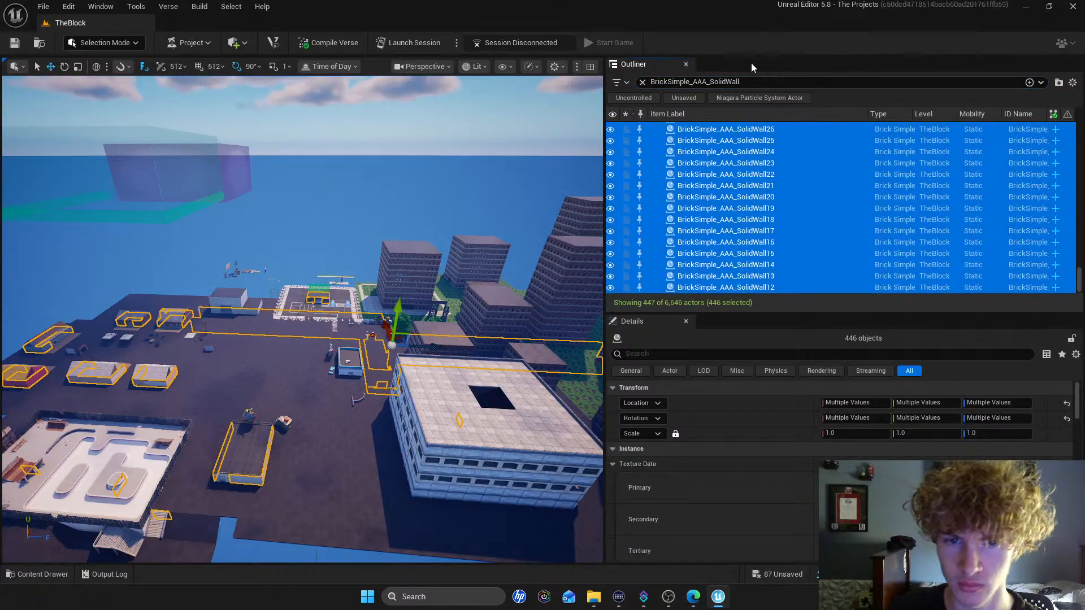
Remove the solid walls of the white house with the red tiled roof from the multi-wall selection
{"action": "key", "text": "s"}
{"action": "right_click_drag", "start_coordinate": [337, 182], "coordinate": [520, 182]}
{"action": "key", "text": "a"}
{"action": "right_click_drag", "start_coordinate": [432, 180], "coordinate": [299, 205]}
{"action": "key", "text": "w"}
{"action": "key", "text": "s"}
{"action": "key", "text": "w"}
{"action": "key", "text": "s"}
{"action": "key", "text": "w"}
{"action": "key", "text": "s"}
{"action": "key", "text": "w"}
{"action": "key", "text": "s"}
{"action": "key", "text": "w"}
{"action": "key", "text": "s"}
{"action": "key", "text": "w"}
{"action": "key", "text": "s"}
{"action": "key", "text": "w"}
{"action": "key", "text": "d"}
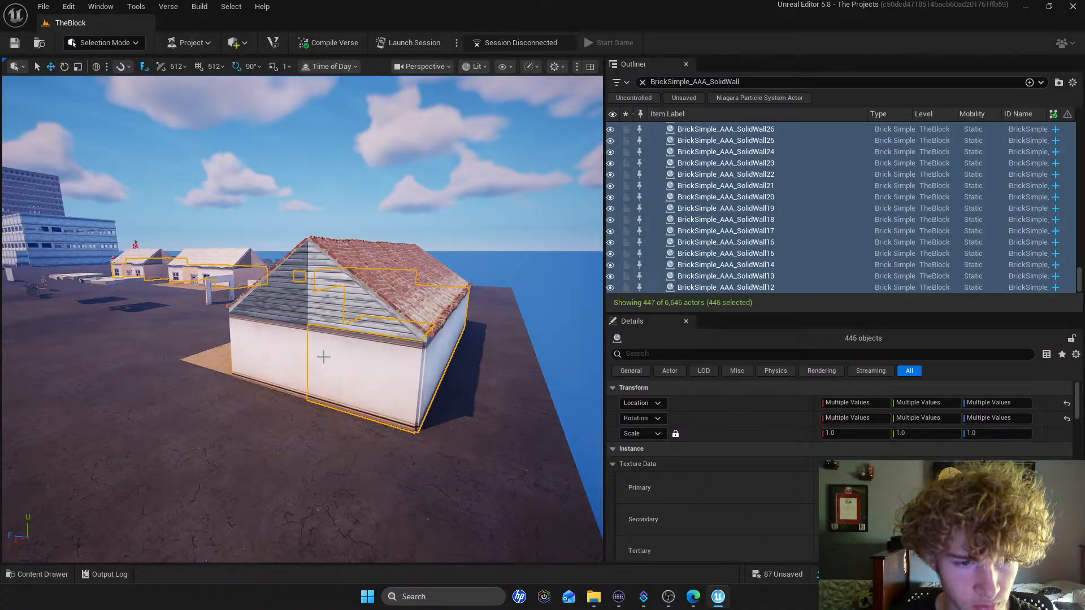
{"action": "left_click", "coordinate": [395, 354], "text": "ctrl"}
{"action": "mouse_move", "coordinate": [399, 352]}
{"action": "right_mouse_down"}
{"action": "mouse_move", "coordinate": [367, 356]}
{"action": "mouse_move", "coordinate": [399, 352]}
{"action": "right_mouse_up"}
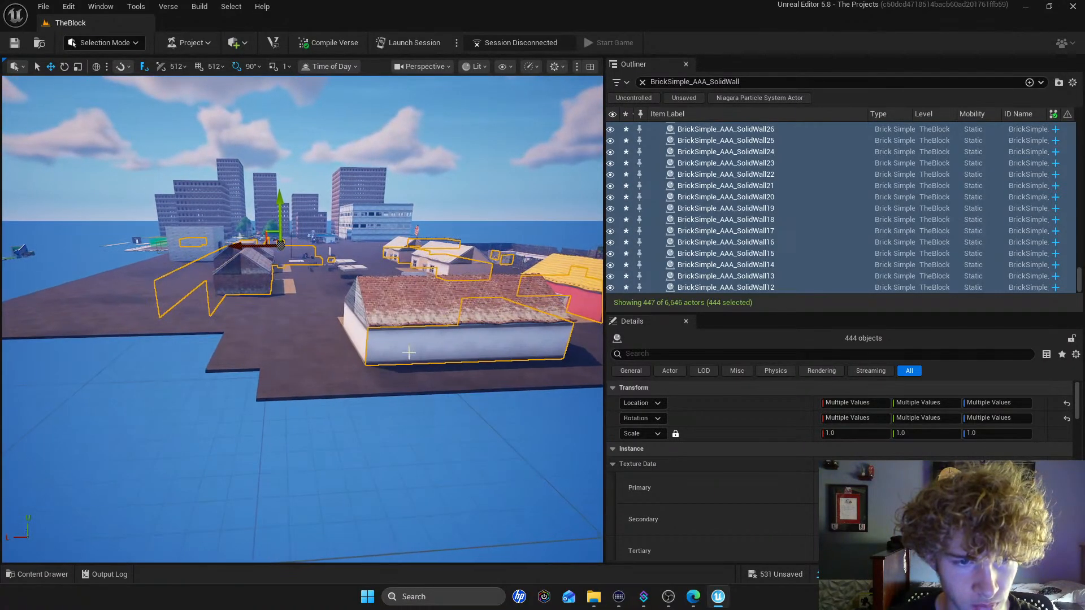
{"action": "left_click", "coordinate": [434, 345], "text": "ctrl"}
{"action": "left_click", "coordinate": [395, 346], "text": "ctrl"}
{"action": "right_click_drag", "start_coordinate": [395, 345], "coordinate": [438, 329]}
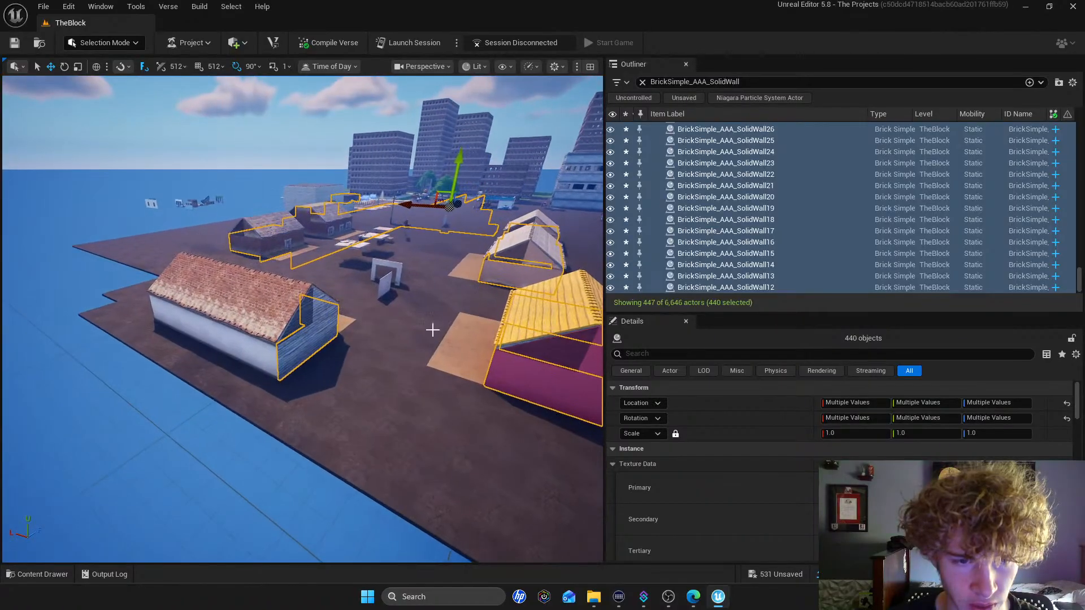
{"action": "left_click", "coordinate": [305, 349], "text": "ctrl"}
{"action": "right_click_drag", "start_coordinate": [305, 349], "coordinate": [371, 292]}
Remove the solid walls of the pink house with the yellow roof from the selection
{"action": "left_click", "coordinate": [332, 292], "text": "ctrl"}
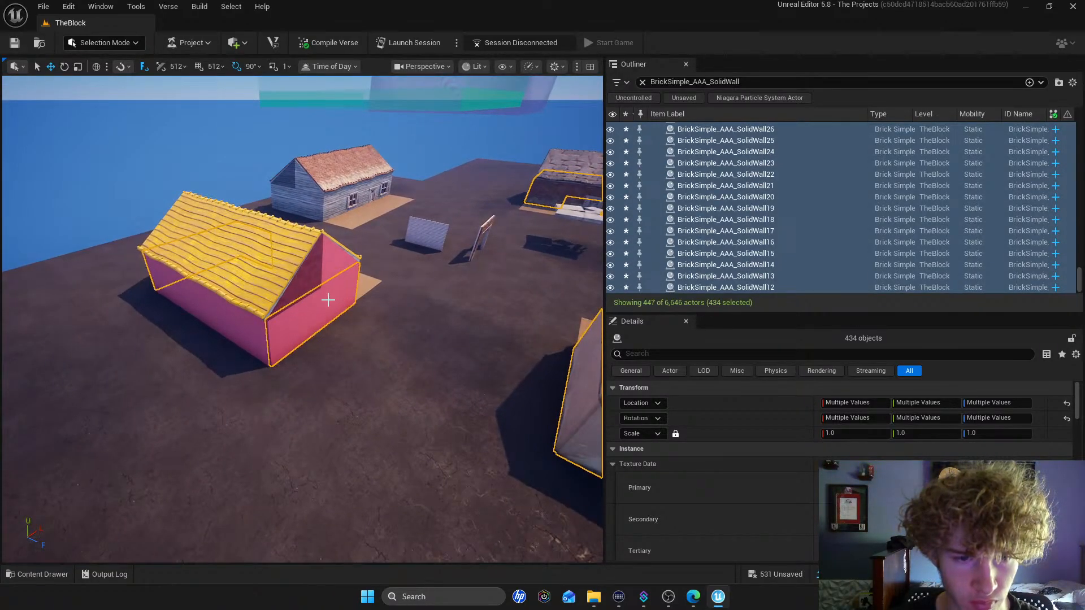
{"action": "right_click_drag", "start_coordinate": [311, 316], "coordinate": [383, 316]}
{"action": "left_click", "coordinate": [307, 283], "text": "ctrl"}
{"action": "left_click", "coordinate": [364, 308], "text": "ctrl"}
{"action": "right_click_drag", "start_coordinate": [310, 308], "coordinate": [452, 285]}
{"action": "right_click_drag", "start_coordinate": [313, 304], "coordinate": [333, 309]}
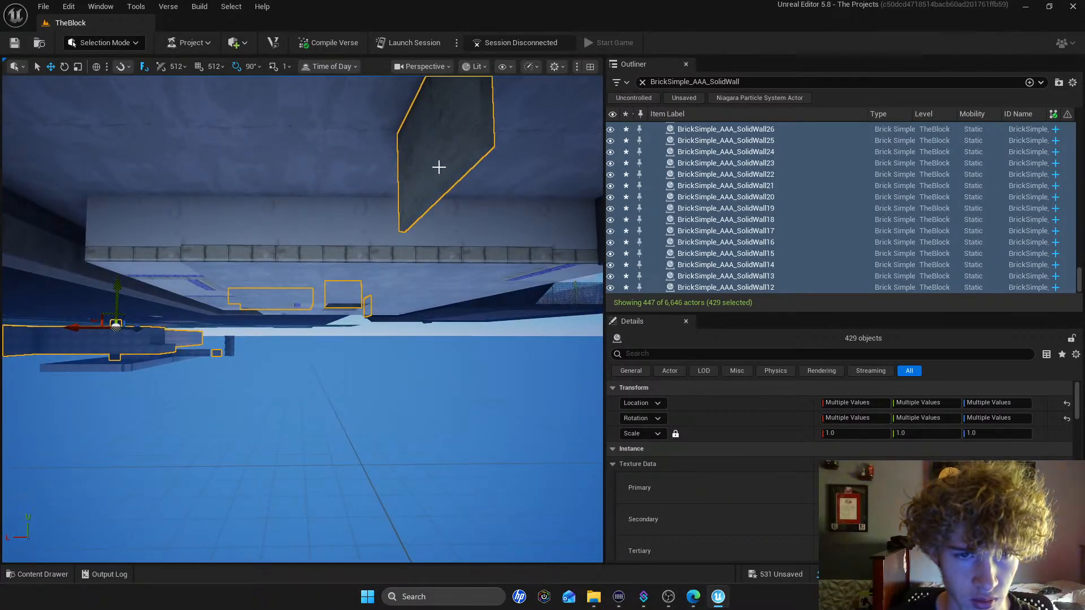
Undo the accidental single-wall selection and deselect the brick walls around the vending machine room with the checkered floor
{"action": "left_click", "coordinate": [435, 168]}
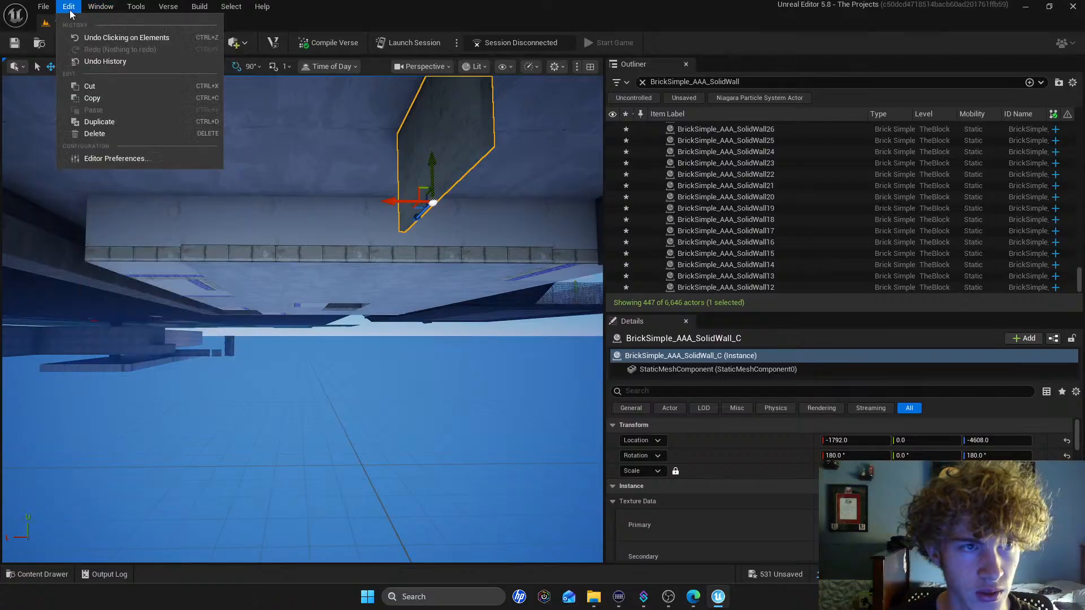
{"action": "left_click", "coordinate": [85, 38]}
{"action": "mouse_move", "coordinate": [252, 209]}
{"action": "right_mouse_down"}
{"action": "mouse_move", "coordinate": [252, 192]}
{"action": "mouse_move", "coordinate": [256, 220]}
{"action": "right_mouse_up"}
{"action": "key", "text": "w"}
{"action": "right_click_drag", "start_coordinate": [382, 288], "coordinate": [398, 218]}
{"action": "left_click", "coordinate": [410, 293], "text": "ctrl"}
{"action": "right_click_drag", "start_coordinate": [206, 199], "coordinate": [369, 258]}
{"action": "left_click", "coordinate": [342, 293], "text": "ctrl"}
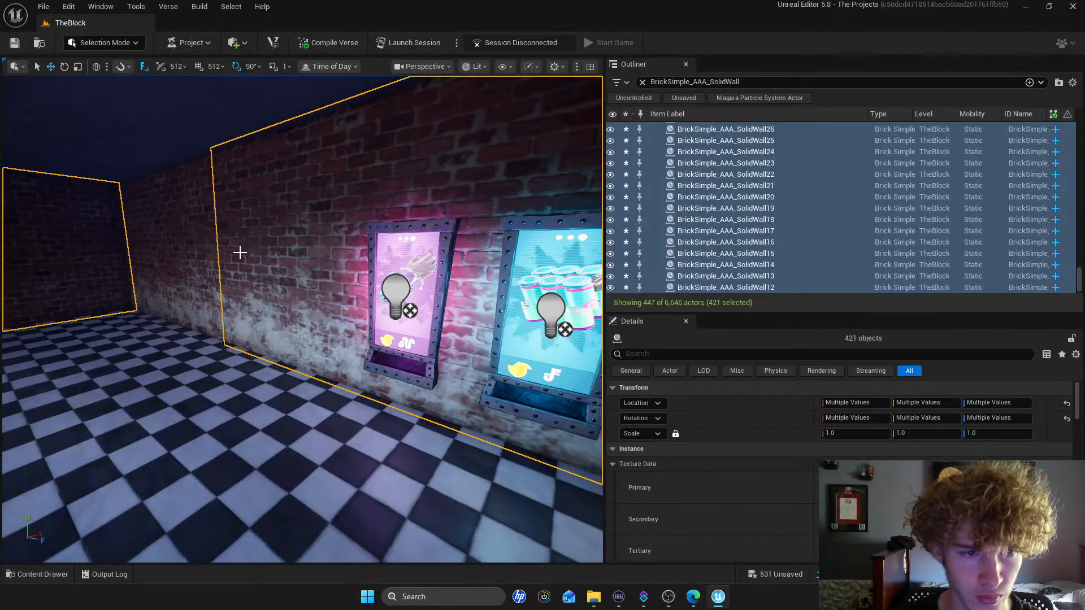
{"action": "right_click_drag", "start_coordinate": [254, 251], "coordinate": [394, 196]}
{"action": "right_click_drag", "start_coordinate": [270, 224], "coordinate": [317, 167]}
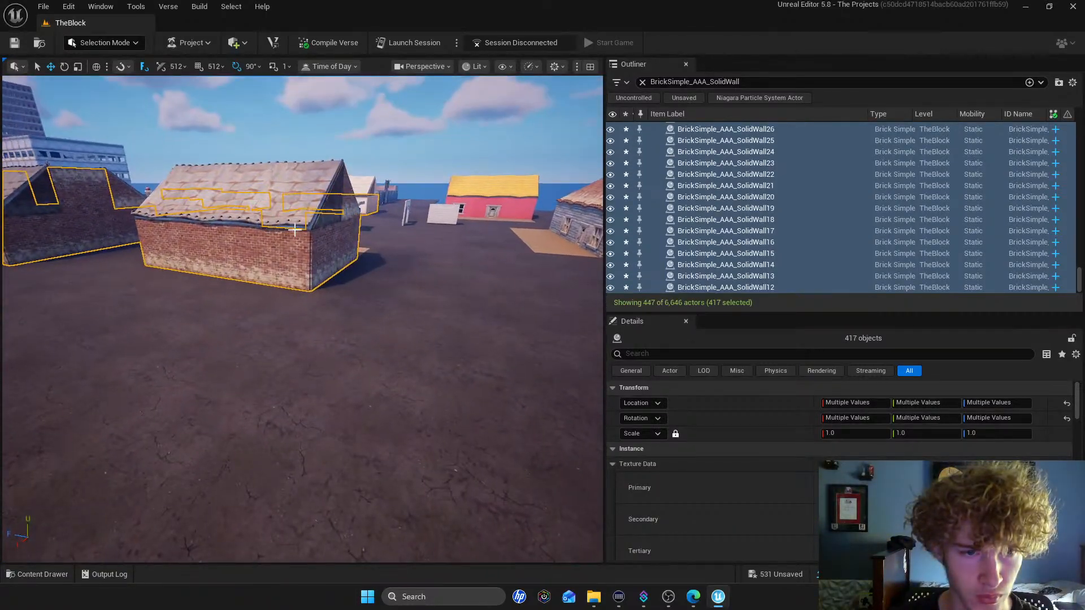
Deselect the solid walls of the first brick house with the stone-tiled roof
{"action": "left_click", "coordinate": [346, 233], "text": "ctrl"}
{"action": "left_click", "coordinate": [226, 252], "text": "ctrl"}
{"action": "left_click", "coordinate": [174, 248], "text": "ctrl"}
{"action": "right_click_drag", "start_coordinate": [261, 242], "coordinate": [263, 315]}
{"action": "left_click", "coordinate": [175, 356], "text": "ctrl"}
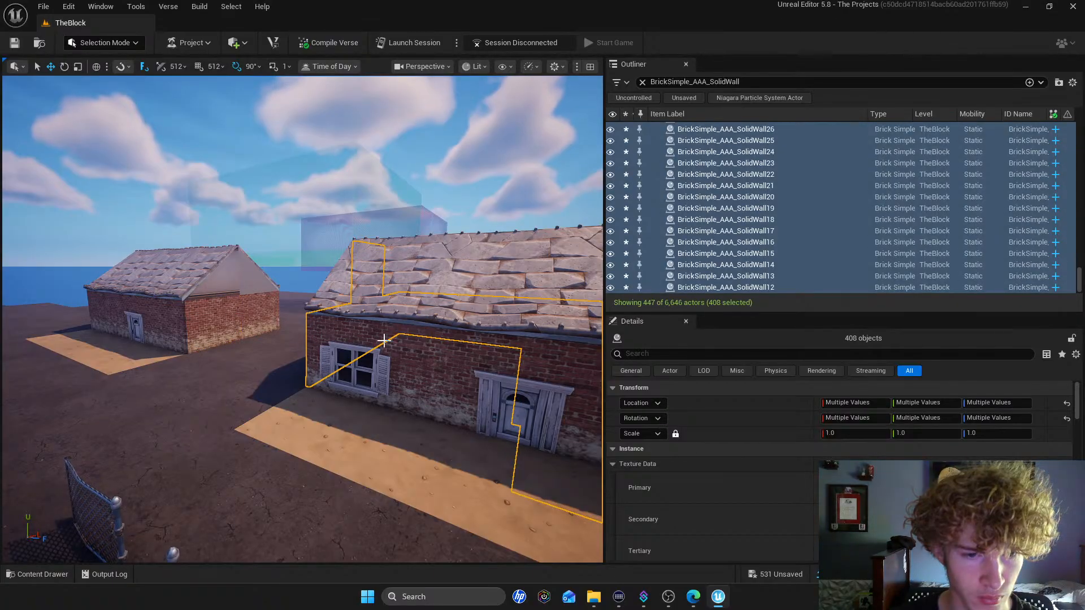
Deselect the side, gable and back walls of the neighbouring brick house near the grey stone building
{"action": "right_click_drag", "start_coordinate": [438, 343], "coordinate": [376, 356]}
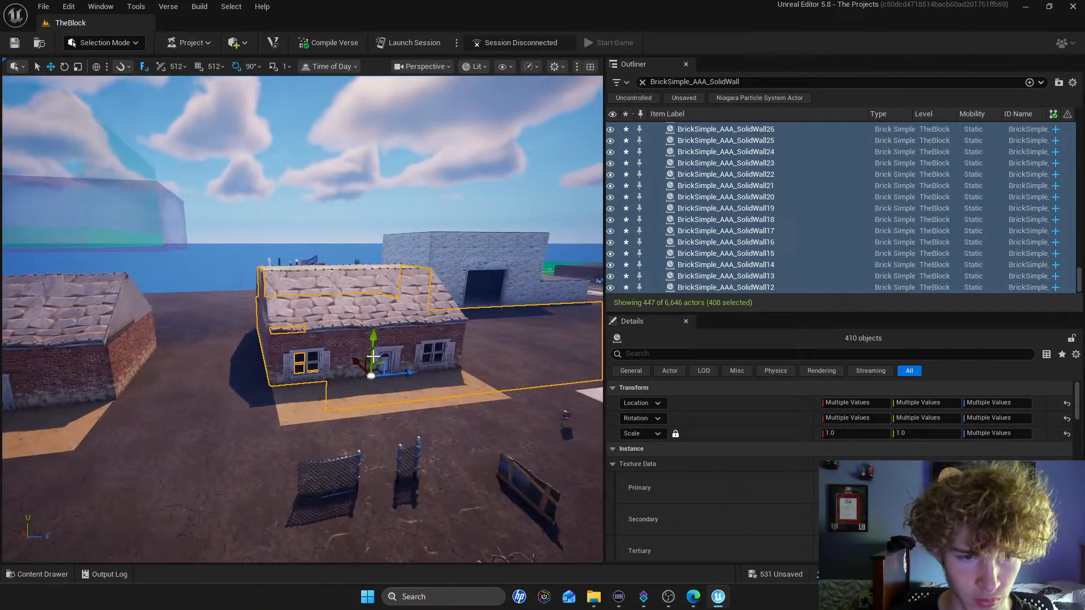
{"action": "right_click_drag", "start_coordinate": [299, 343], "coordinate": [263, 343]}
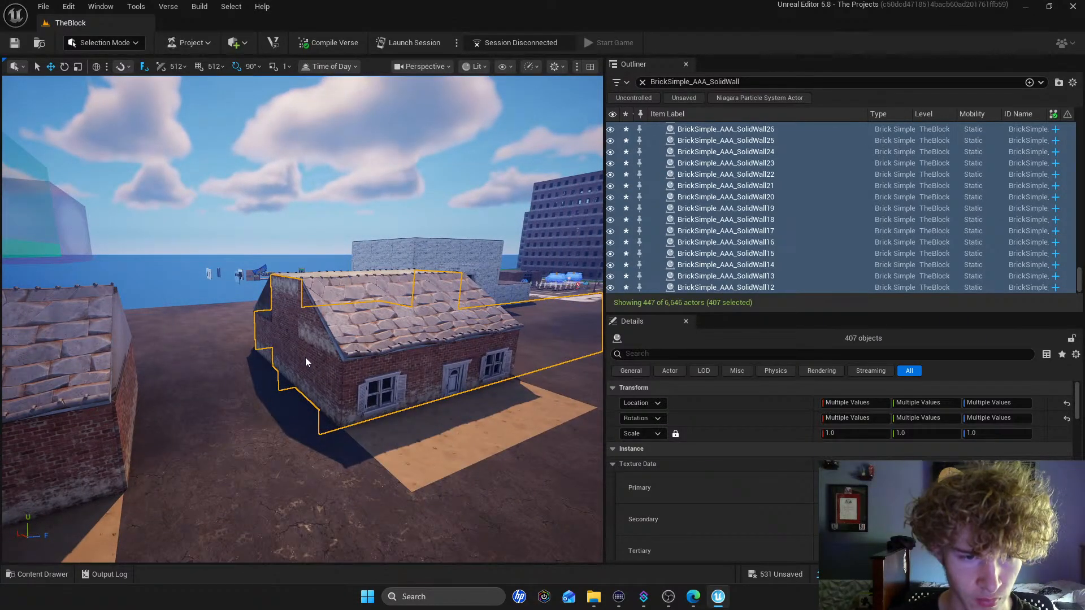
{"action": "left_click", "coordinate": [288, 318], "text": "ctrl"}
{"action": "right_click_drag", "start_coordinate": [288, 318], "coordinate": [307, 328]}
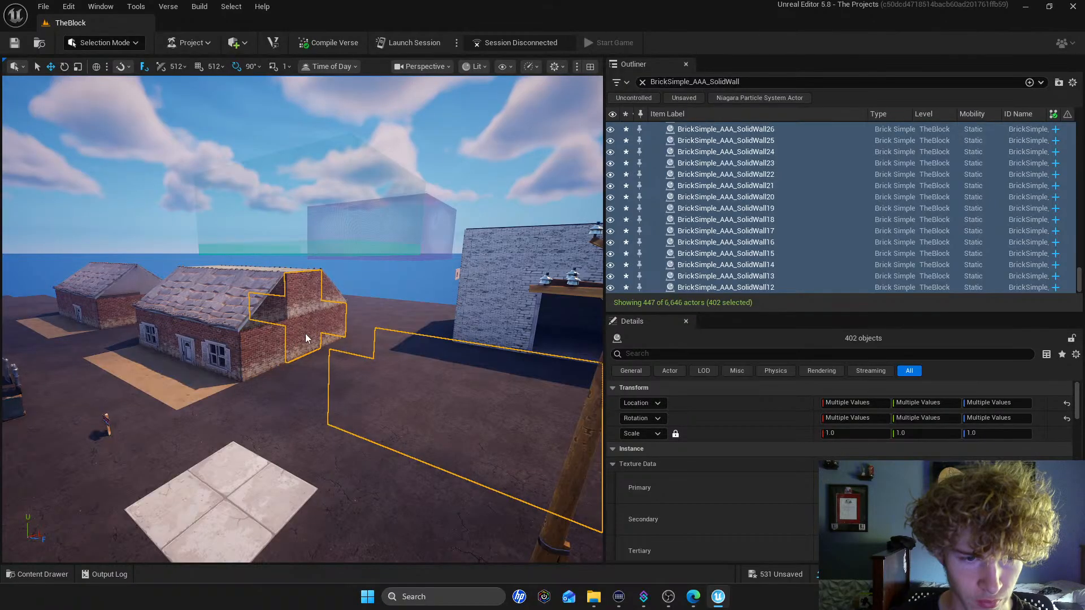
{"action": "left_click", "coordinate": [307, 303], "text": "ctrl"}
{"action": "right_click_drag", "start_coordinate": [307, 304], "coordinate": [394, 339]}
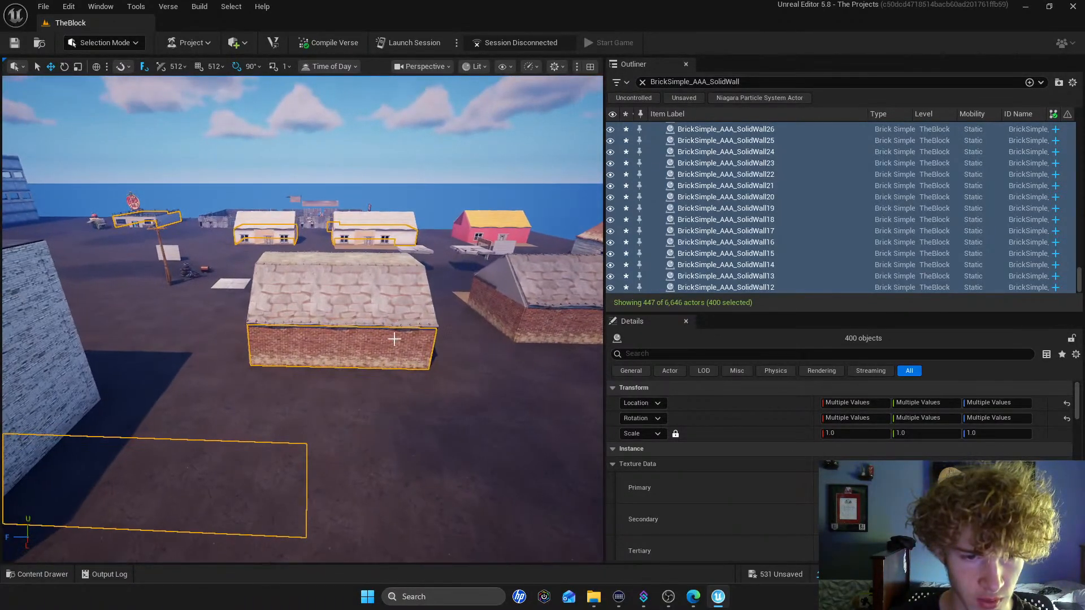
{"action": "left_click", "coordinate": [357, 344], "text": "ctrl"}
{"action": "left_click", "coordinate": [299, 341], "text": "ctrl"}
{"action": "right_click_drag", "start_coordinate": [308, 324], "coordinate": [349, 358]}
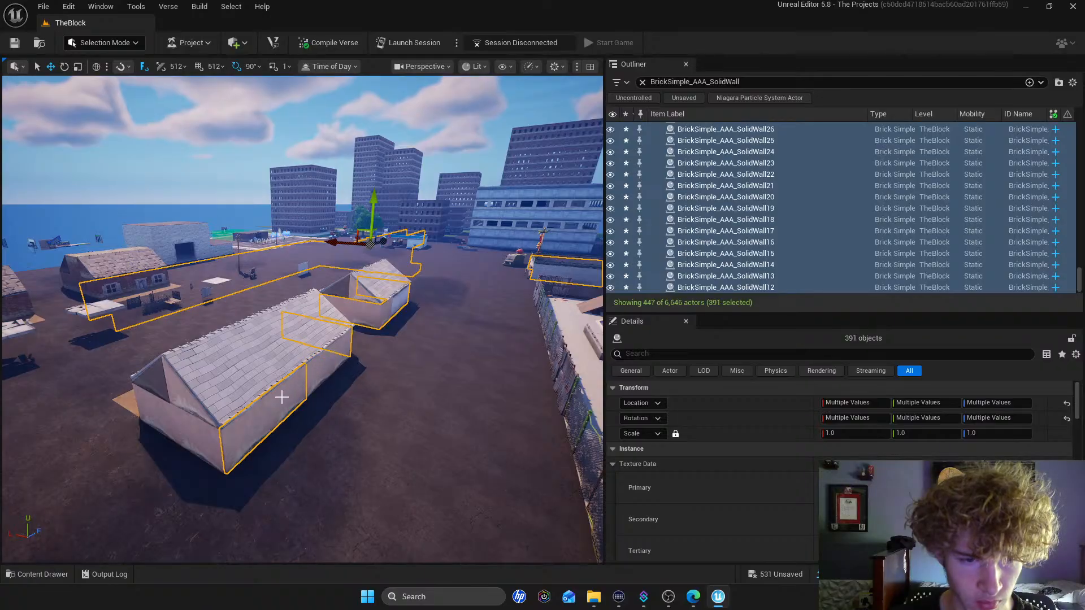
Deselect the solid walls of the two white houses with the pale shingle roofs
{"action": "right_click_drag", "start_coordinate": [272, 400], "coordinate": [303, 364]}
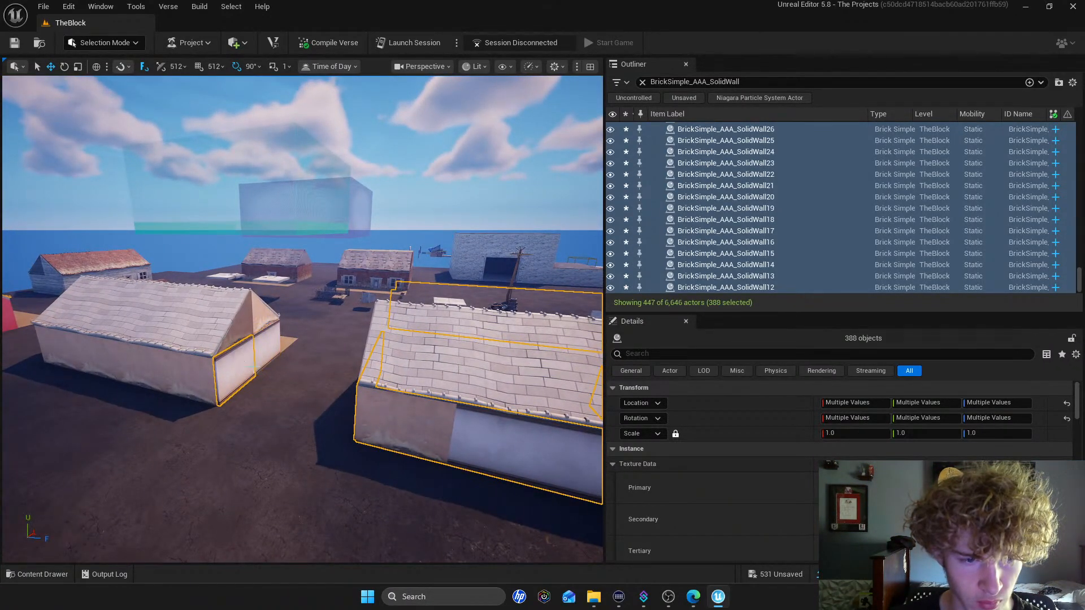
{"action": "right_click_drag", "start_coordinate": [470, 417], "coordinate": [253, 351]}
{"action": "left_click", "coordinate": [186, 353], "text": "ctrl"}
{"action": "right_click_drag", "start_coordinate": [300, 319], "coordinate": [69, 313]}
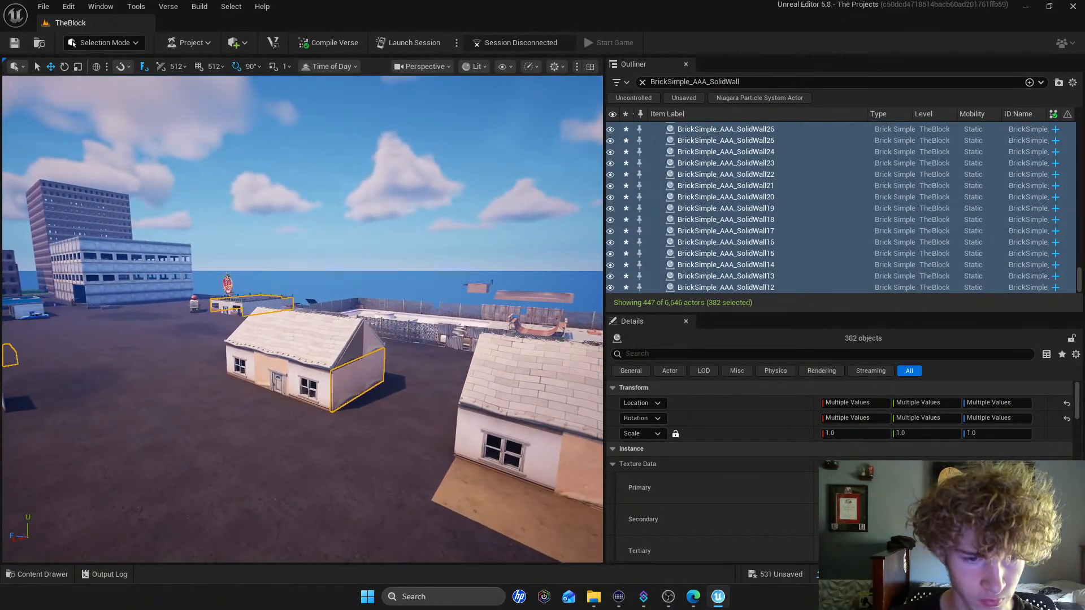
{"action": "left_click", "coordinate": [351, 382], "text": "ctrl"}
Deselect the remaining outlined building walls above ground, keeping only the walls beneath the map selected
{"action": "right_click_drag", "start_coordinate": [351, 382], "coordinate": [291, 452]}
{"action": "right_click_drag", "start_coordinate": [351, 362], "coordinate": [260, 379]}
{"action": "right_click_drag", "start_coordinate": [147, 379], "coordinate": [348, 347]}
{"action": "right_click_drag", "start_coordinate": [219, 376], "coordinate": [431, 383]}
{"action": "left_click", "coordinate": [401, 359], "text": "ctrl"}
{"action": "left_click", "coordinate": [349, 330], "text": "ctrl"}
{"action": "left_click", "coordinate": [319, 315], "text": "ctrl"}
{"action": "right_click_drag", "start_coordinate": [319, 316], "coordinate": [362, 325]}
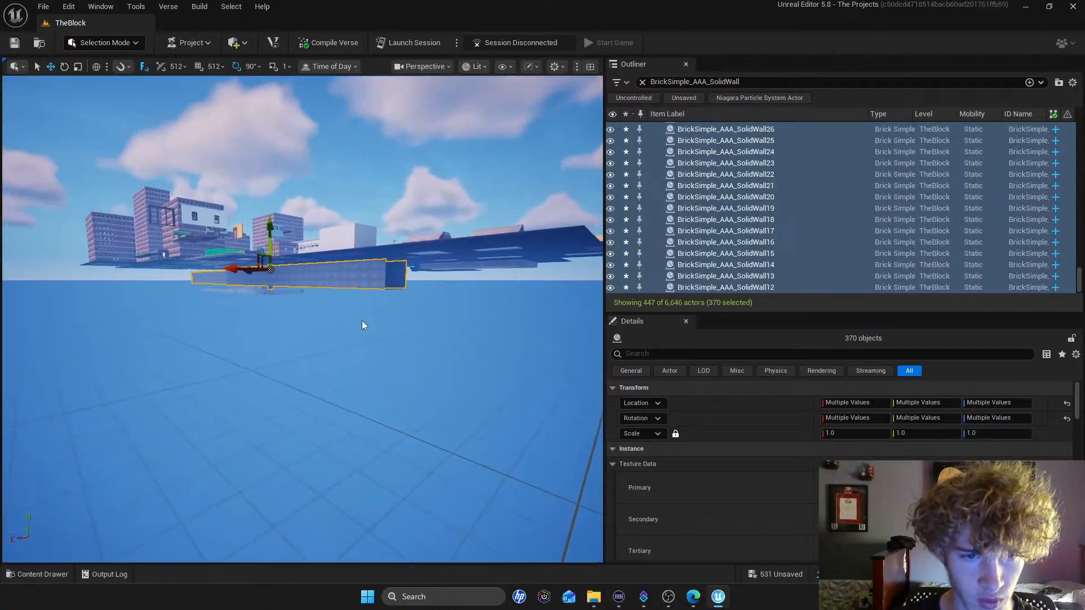
Move the selected BrickSimple walls into a newly created Outliner folder
{"action": "right_click", "coordinate": [709, 226]}
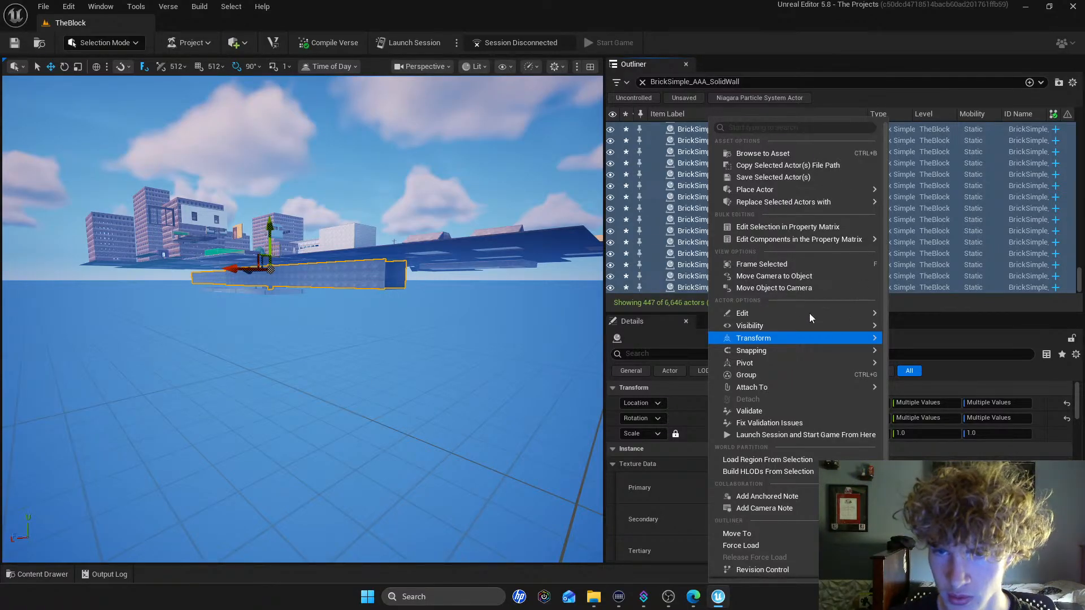
{"action": "scroll", "coordinate": [770, 460], "scroll_direction": "down", "scroll_amount": 1}
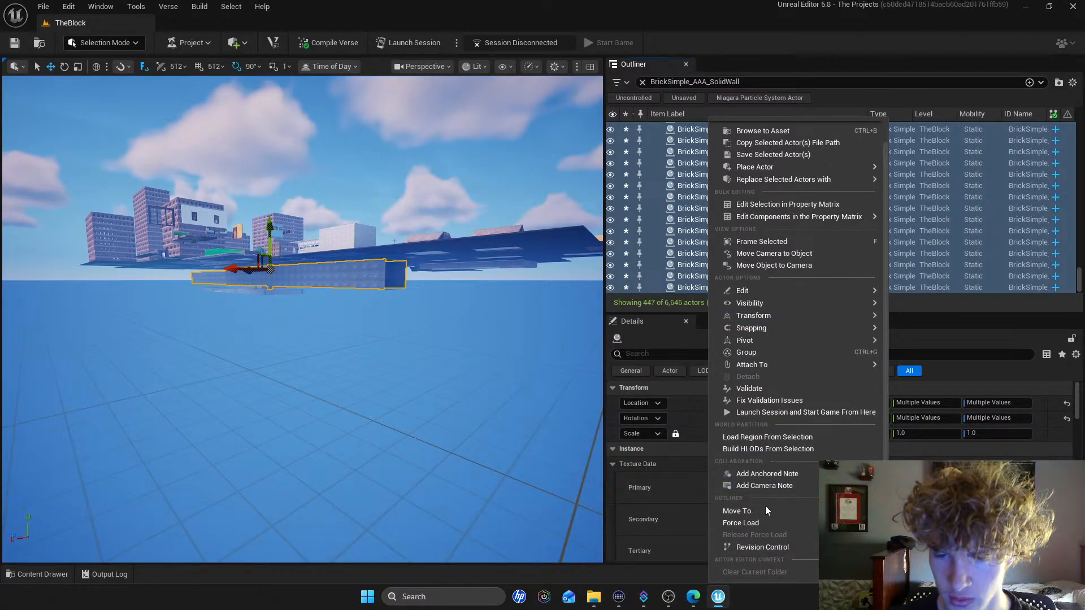
{"action": "mouse_move", "coordinate": [765, 508]}
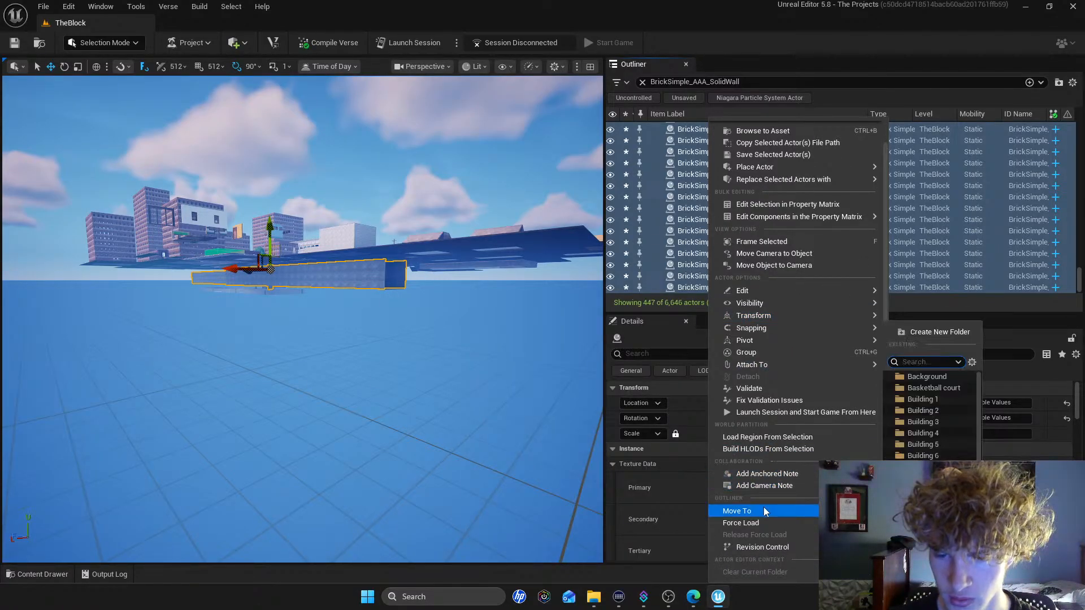
{"action": "left_click", "coordinate": [911, 331]}
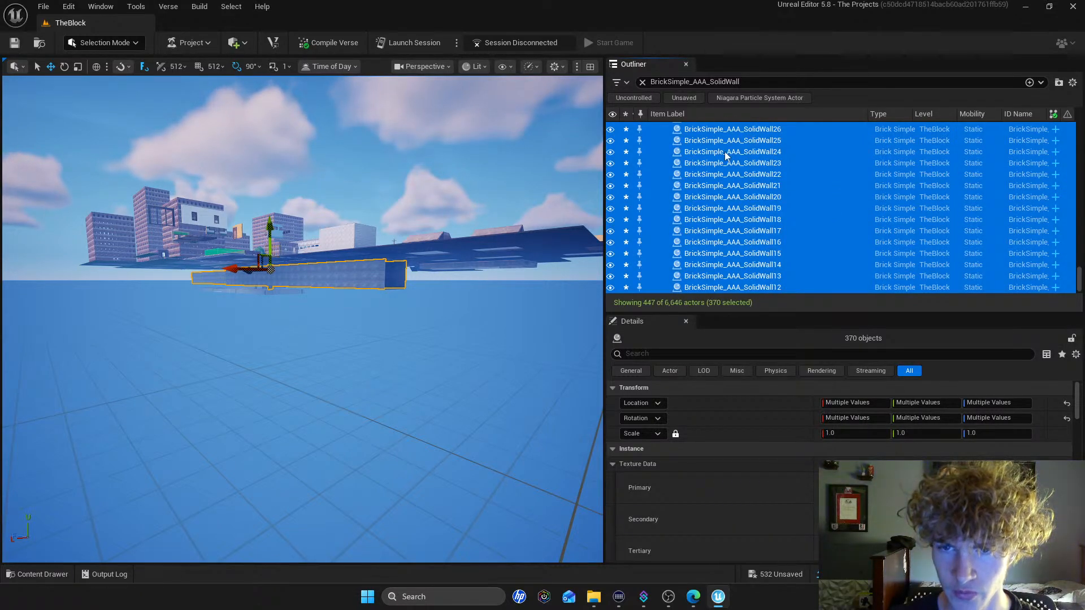
Clear the Outliner search and collapse the Sweaty Sands Skate Park group near the start of the list
{"action": "left_click", "coordinate": [643, 82]}
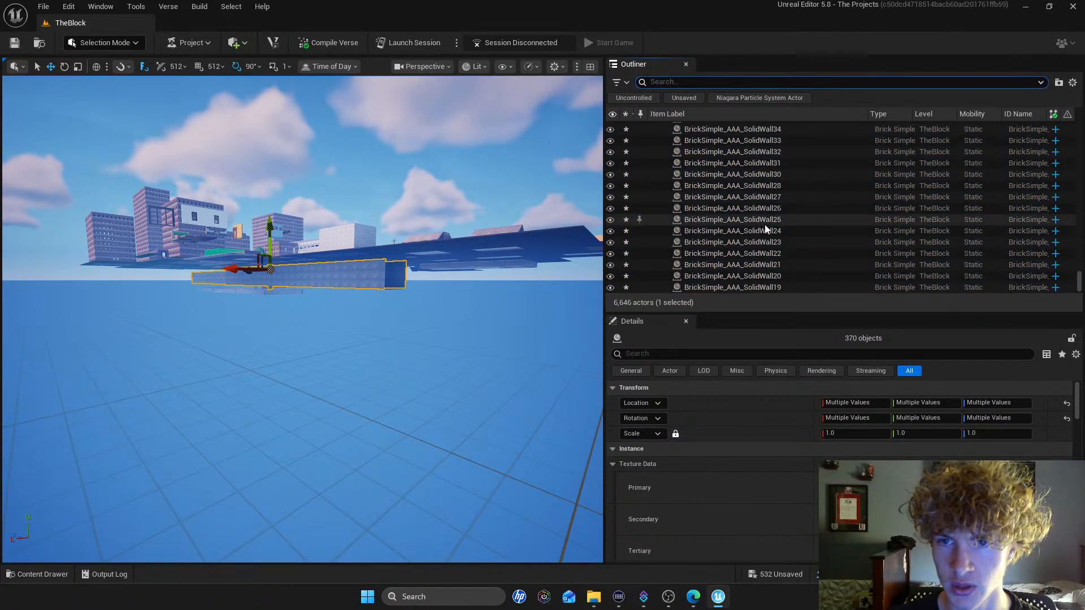
{"action": "left_click_drag", "start_coordinate": [1078, 277], "coordinate": [1068, 115]}
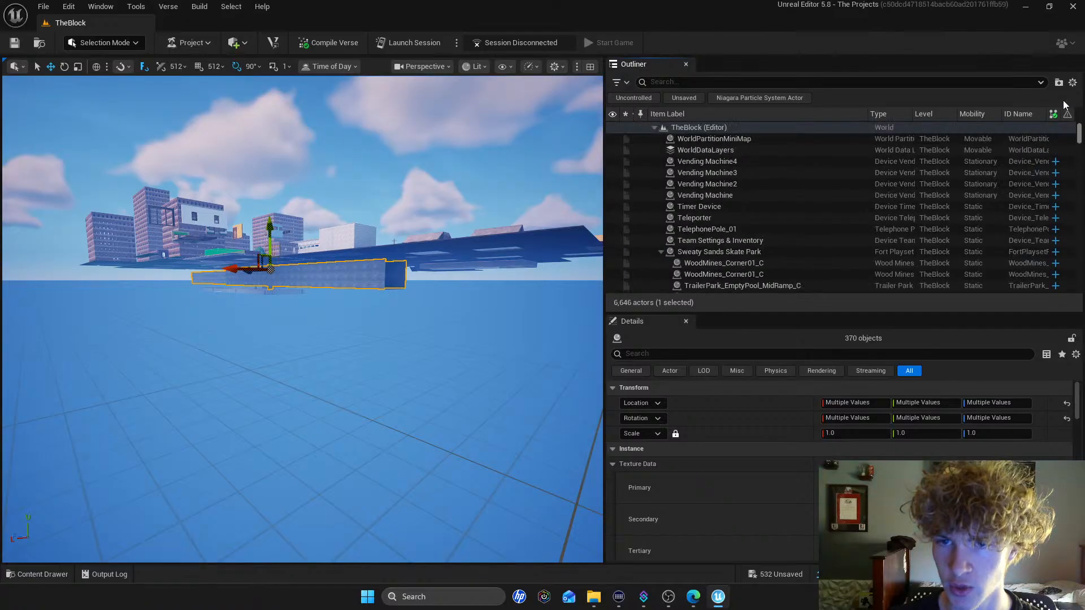
{"action": "left_click", "coordinate": [654, 127]}
{"action": "left_click", "coordinate": [654, 128]}
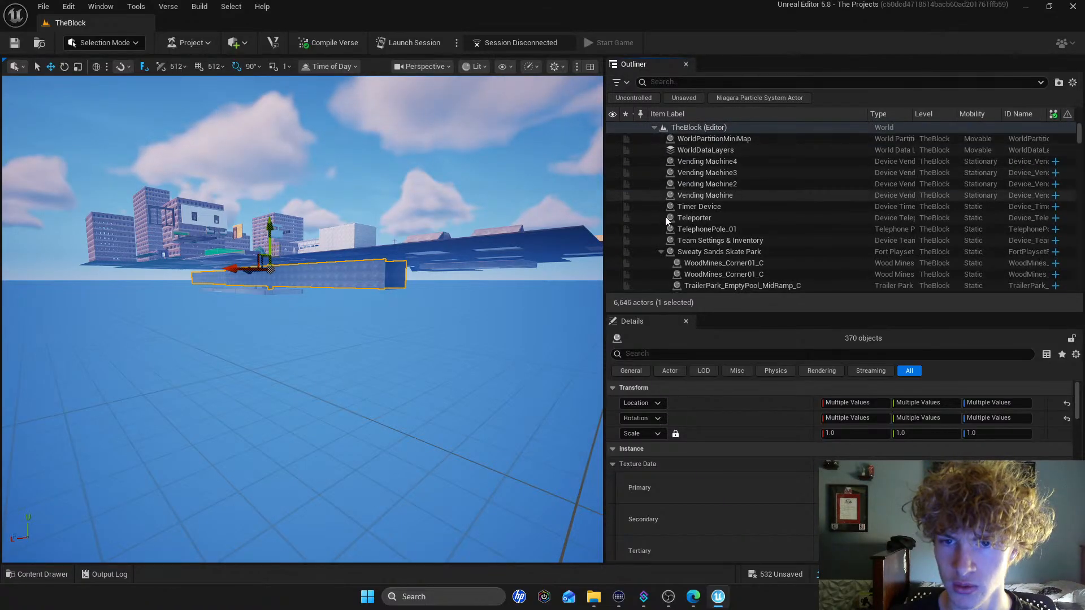
{"action": "left_click", "coordinate": [661, 252]}
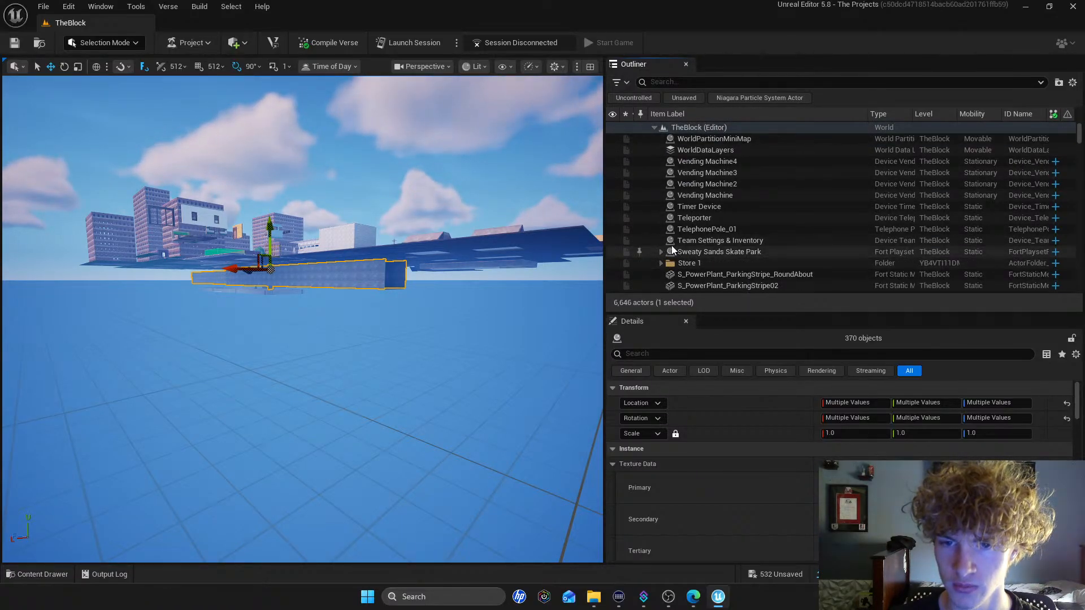
Search the Outliner for "fold" and rename the newly created NewFolder1 folder as Sewer
{"action": "left_click", "coordinate": [671, 82]}
{"action": "type", "text": "f"}
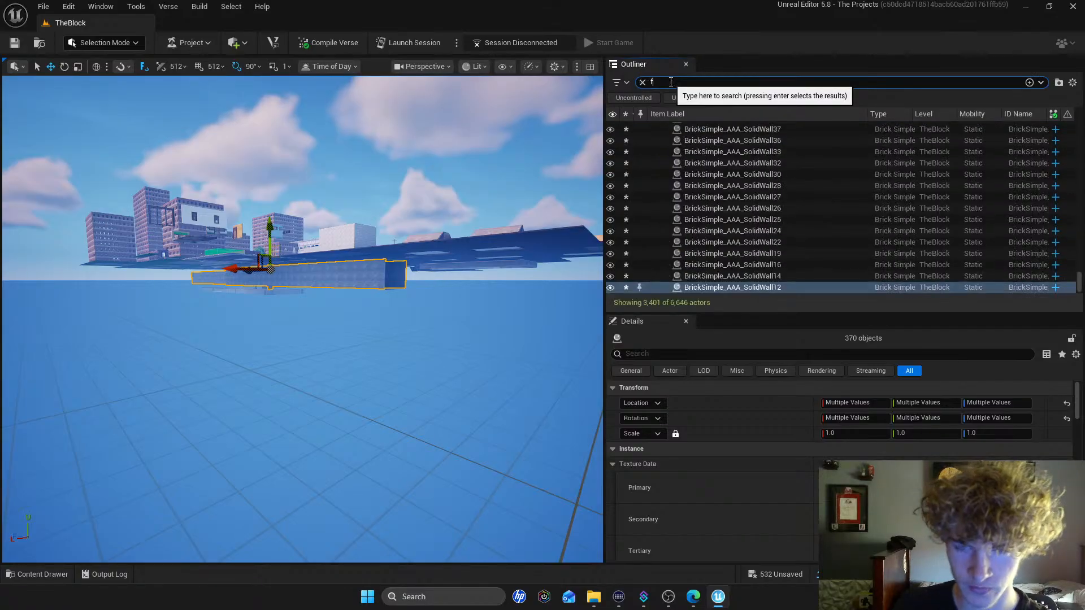
{"action": "type", "text": "old"}
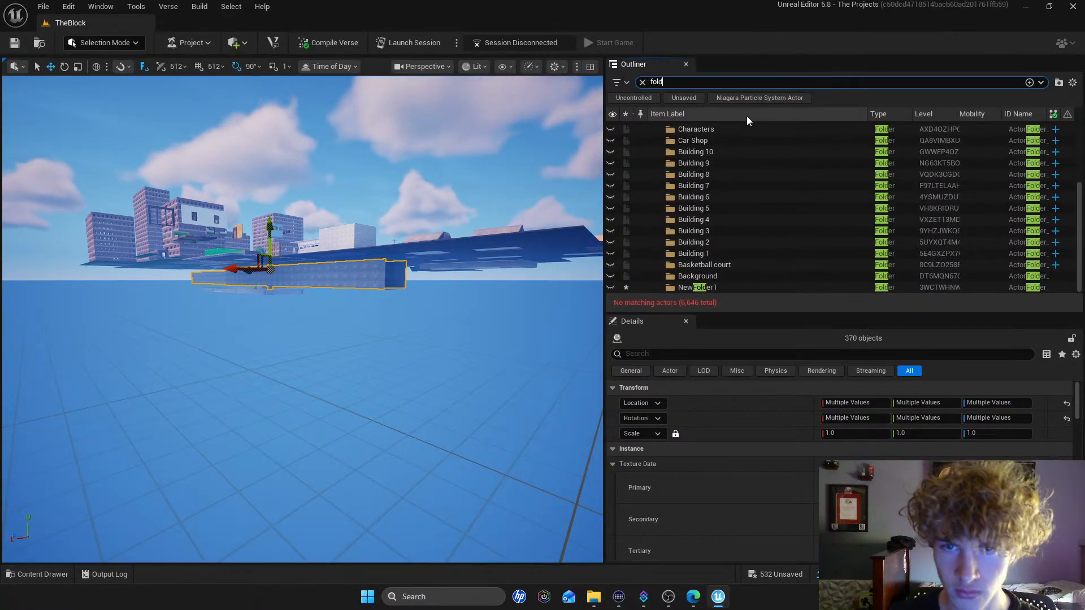
{"action": "left_click", "coordinate": [706, 288]}
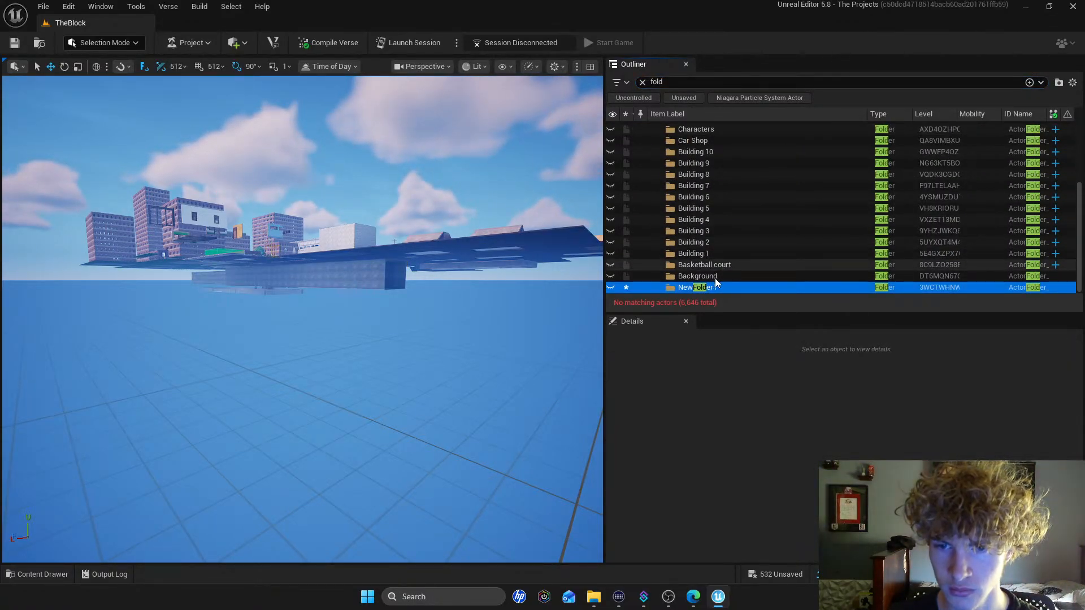
{"action": "right_click", "coordinate": [706, 287]}
{"action": "mouse_move", "coordinate": [733, 360]}
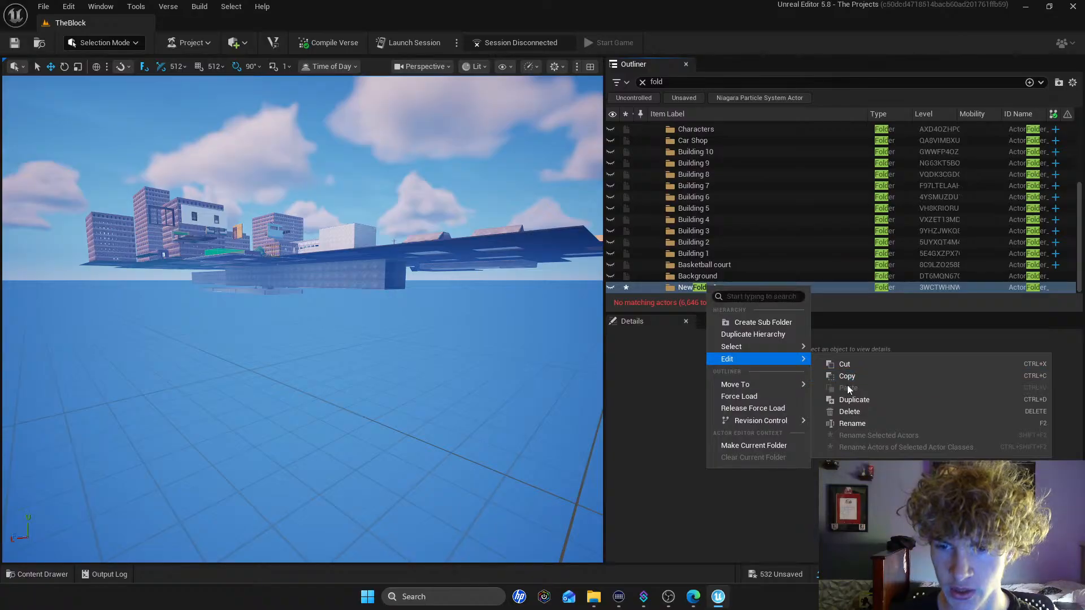
{"action": "left_click", "coordinate": [851, 423]}
{"action": "type", "text": "Sewer"}
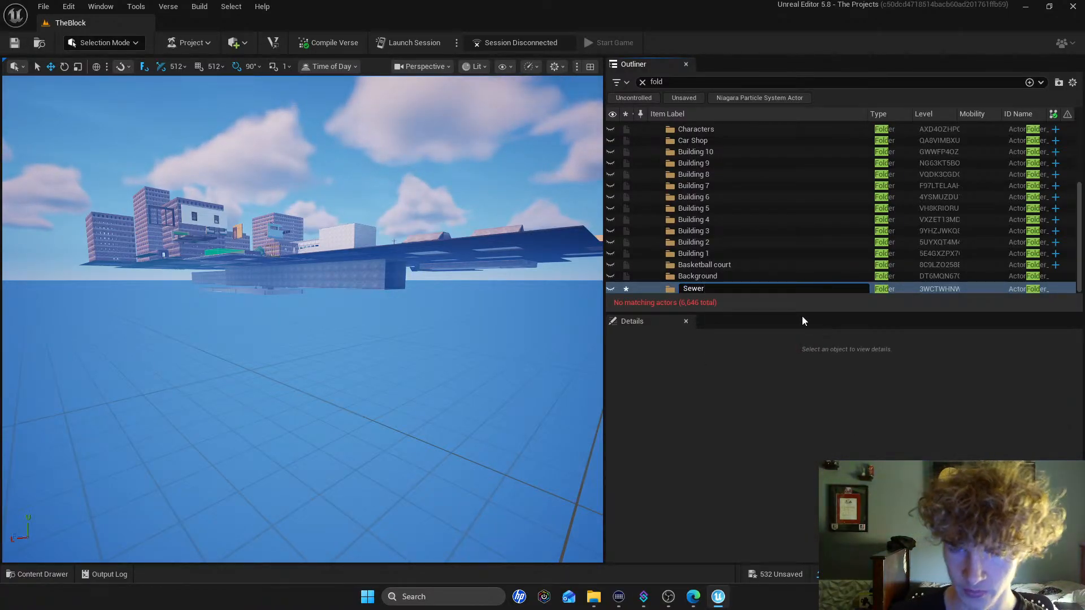
{"action": "key", "text": "Return"}
Search the Outliner for "sewer", then select Sewer Button 1 and frame it in the viewport
{"action": "left_click", "coordinate": [642, 82]}
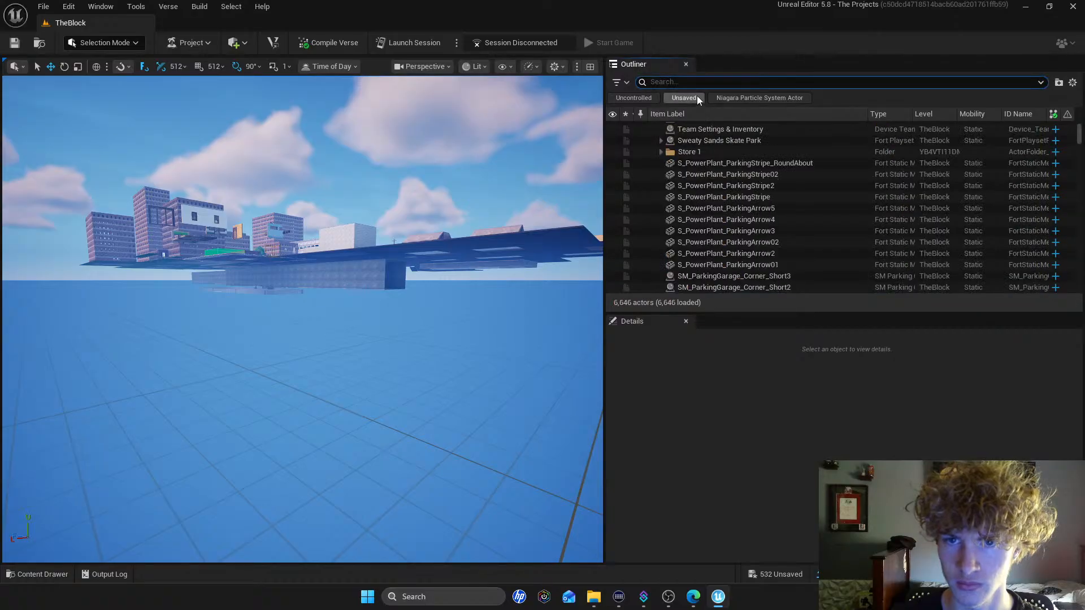
{"action": "type", "text": "sew"}
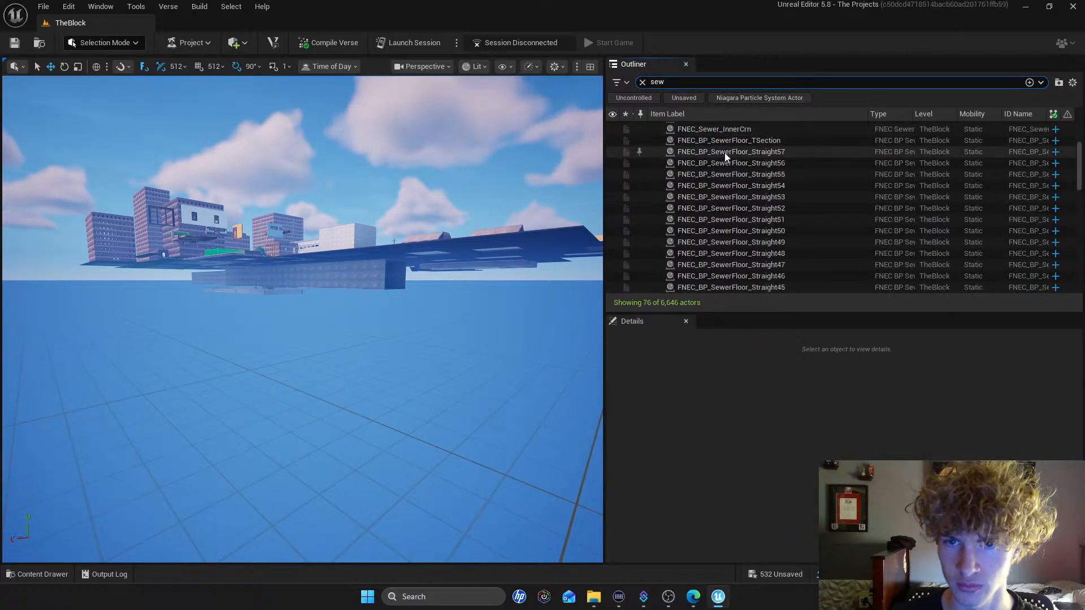
{"action": "type", "text": "er"}
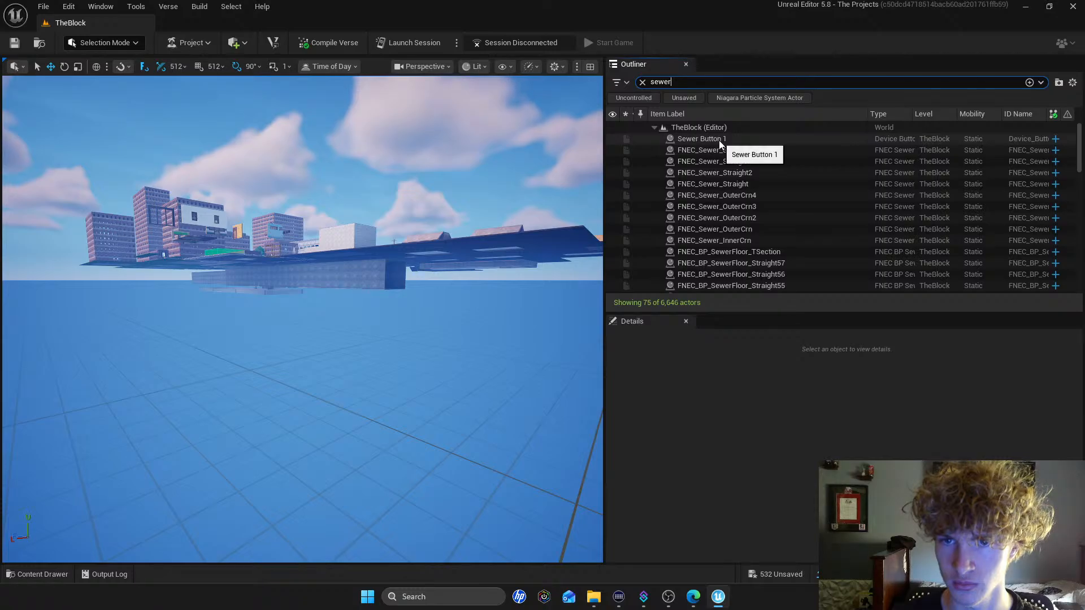
{"action": "left_click", "coordinate": [719, 140]}
{"action": "double_click", "coordinate": [718, 140]}
{"action": "right_click_drag", "start_coordinate": [527, 180], "coordinate": [503, 218]}
{"action": "key", "text": "s"}
{"action": "key", "text": "w"}
{"action": "scroll", "coordinate": [771, 181], "scroll_direction": "down", "scroll_amount": 5}
{"action": "scroll", "coordinate": [771, 181], "scroll_direction": "up", "scroll_amount": 5}
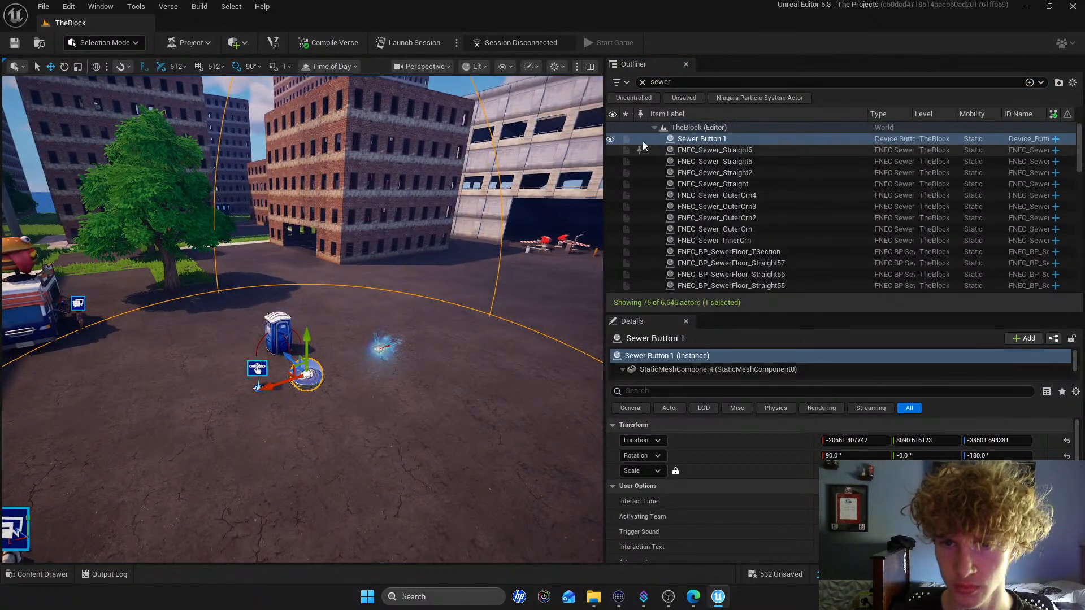
Select the Sewer folder at the end of the filtered Outliner list and clear the search
{"action": "scroll", "coordinate": [1080, 151], "scroll_direction": "down", "scroll_amount": 3}
{"action": "left_click_drag", "start_coordinate": [1080, 152], "coordinate": [1081, 272]}
{"action": "left_click", "coordinate": [706, 285]}
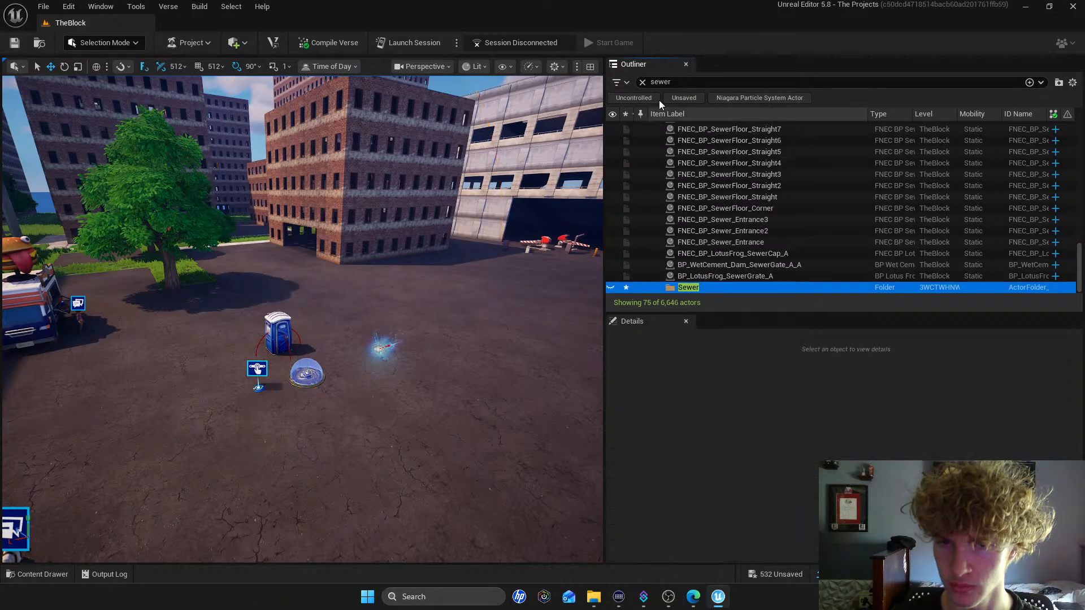
{"action": "left_click", "coordinate": [643, 83]}
Collapse the Hiding Props Gallery group below the house folders in the Outliner
{"action": "scroll", "coordinate": [735, 212], "scroll_direction": "up", "scroll_amount": 5}
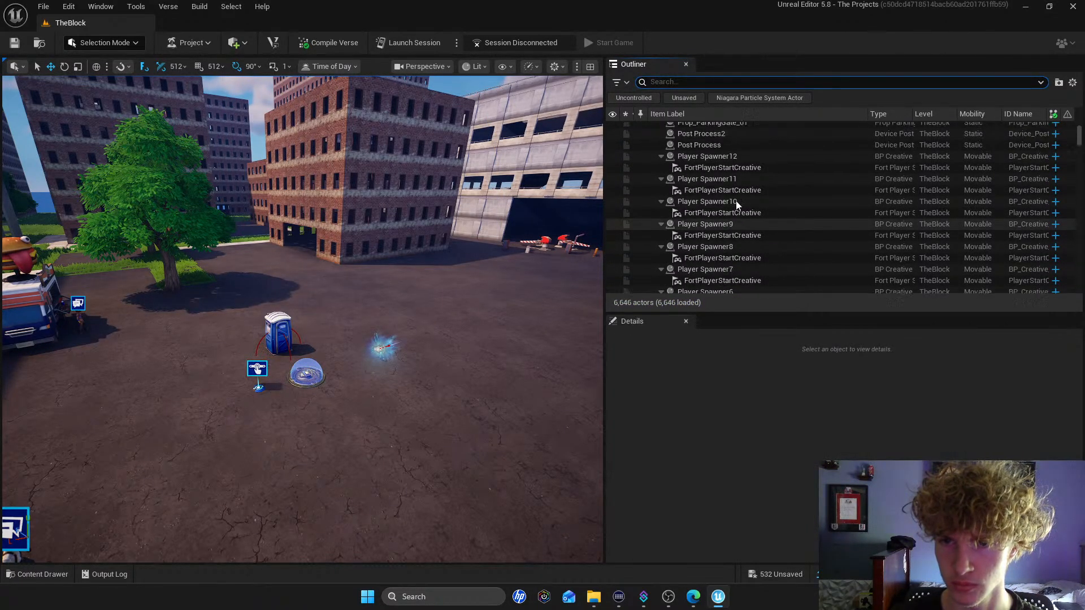
{"action": "scroll", "coordinate": [1075, 138], "scroll_direction": "up", "scroll_amount": 5}
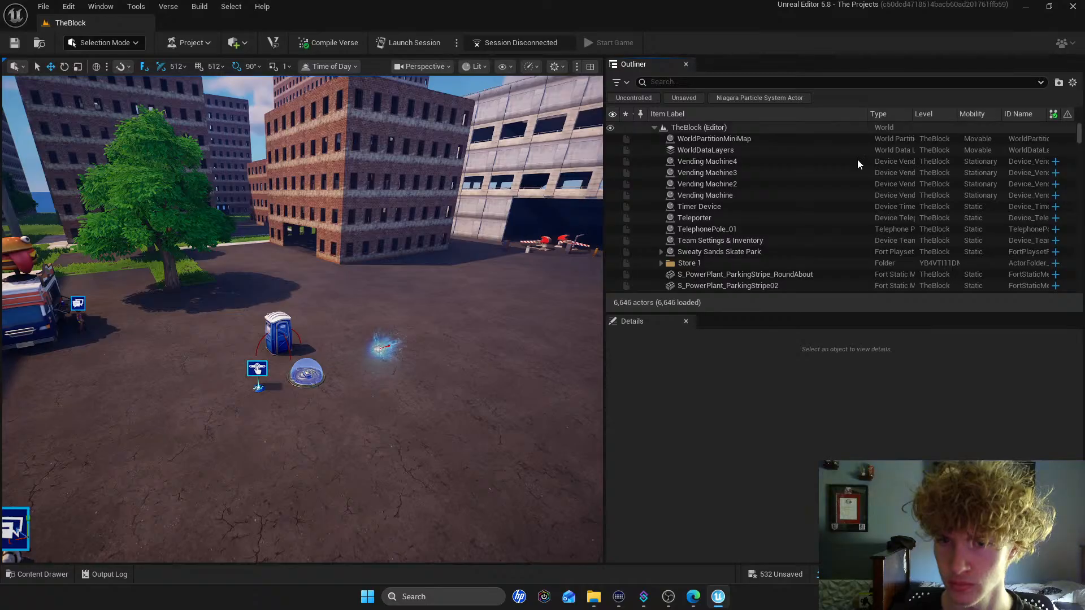
{"action": "scroll", "coordinate": [690, 195], "scroll_direction": "down", "scroll_amount": 2}
{"action": "scroll", "coordinate": [690, 195], "scroll_direction": "down", "scroll_amount": 10}
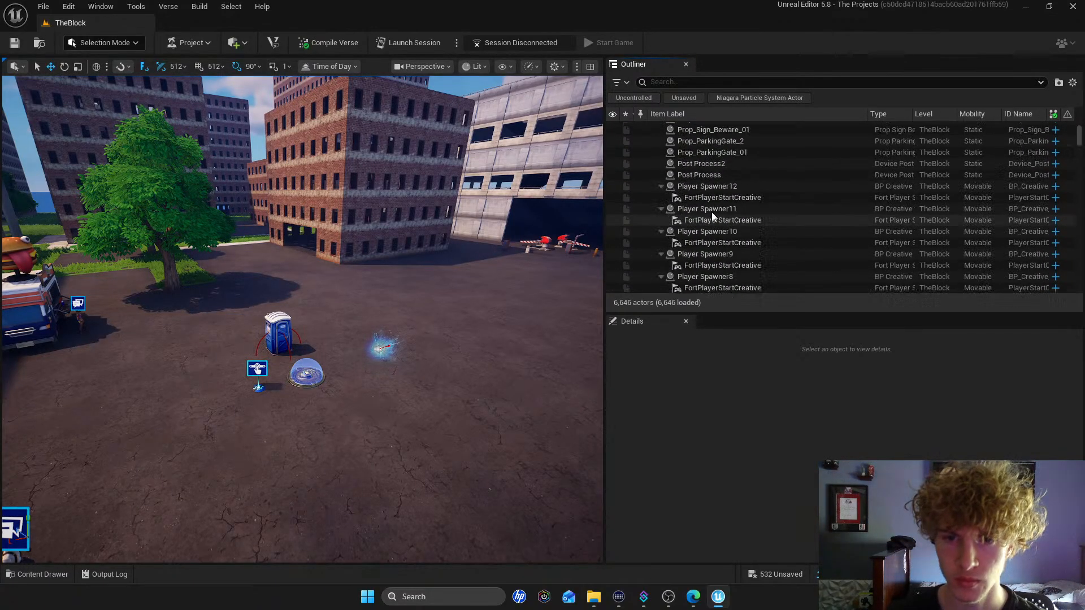
{"action": "scroll", "coordinate": [704, 214], "scroll_direction": "down", "scroll_amount": 15}
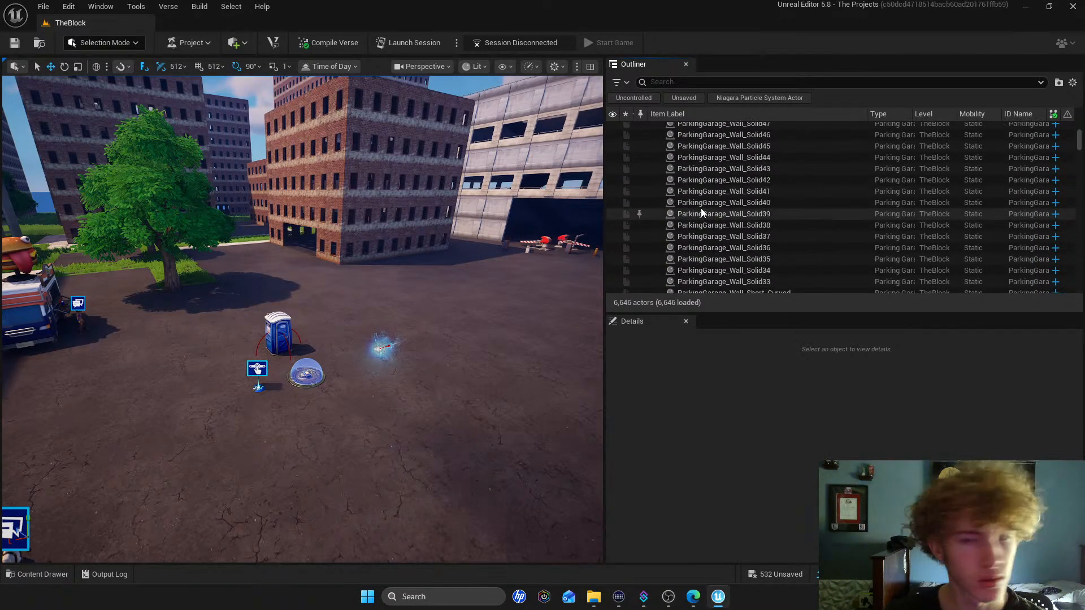
{"action": "scroll", "coordinate": [706, 213], "scroll_direction": "down", "scroll_amount": 15}
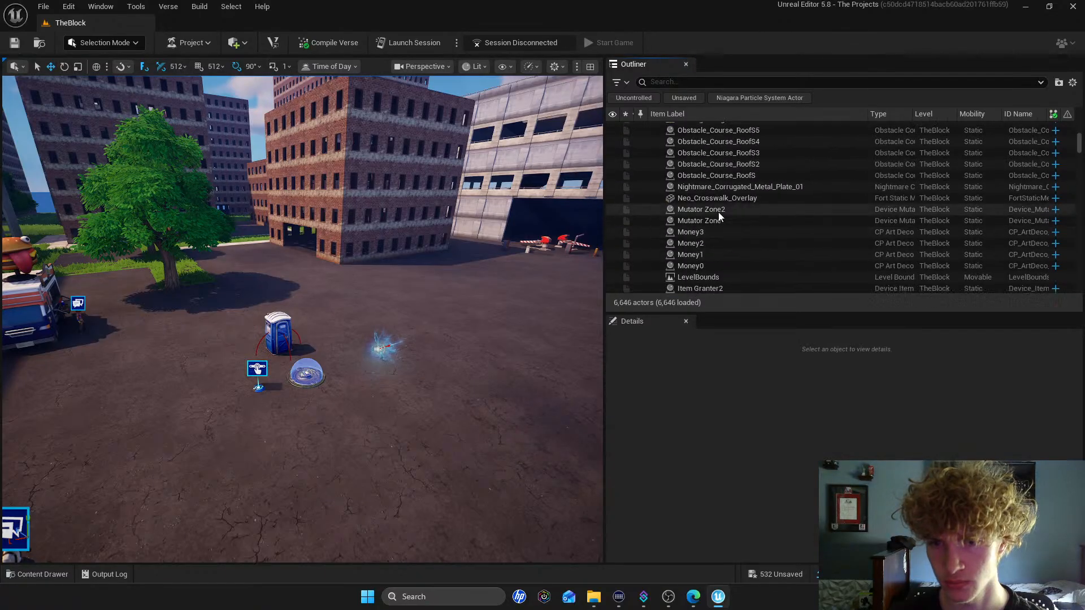
{"action": "scroll", "coordinate": [717, 212], "scroll_direction": "up", "scroll_amount": 5}
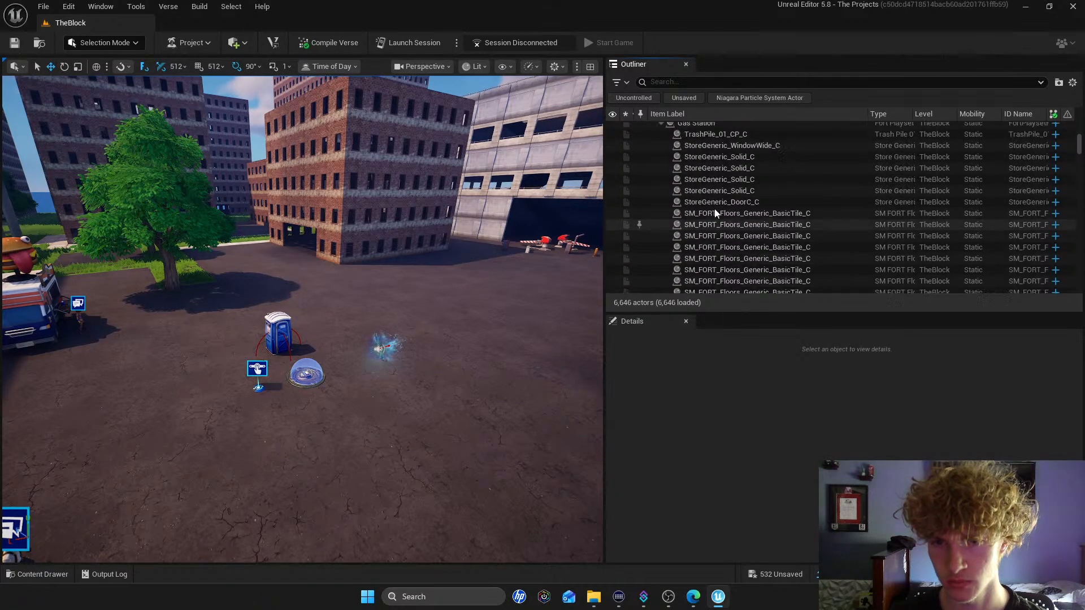
{"action": "left_click", "coordinate": [661, 162]}
Select TrashPile_01_CP_C inside the Gas Station group and focus the viewport on it
{"action": "left_click", "coordinate": [662, 173]}
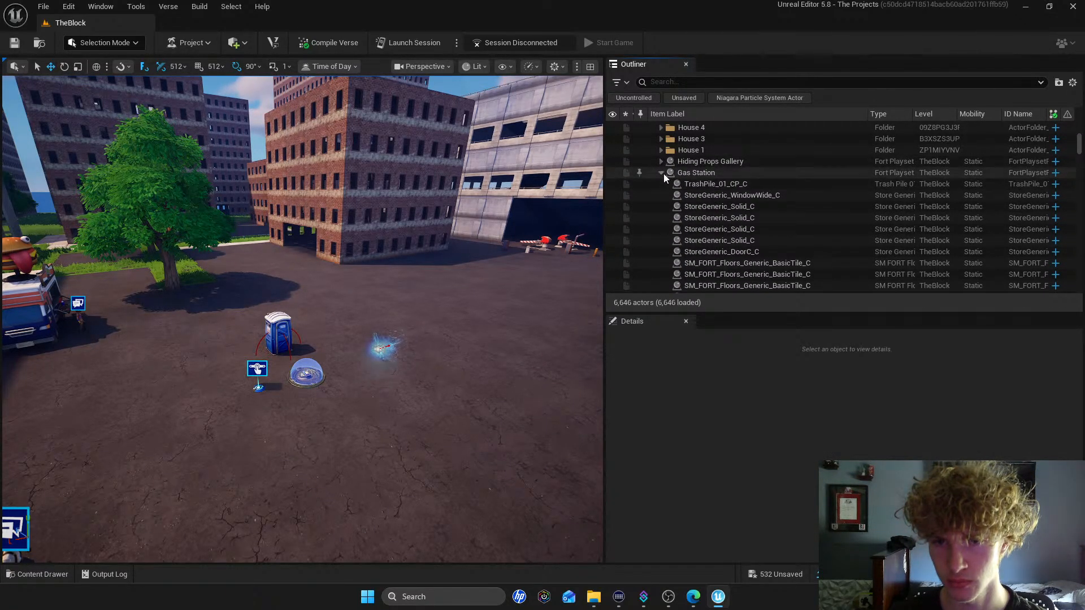
{"action": "left_click", "coordinate": [661, 173]}
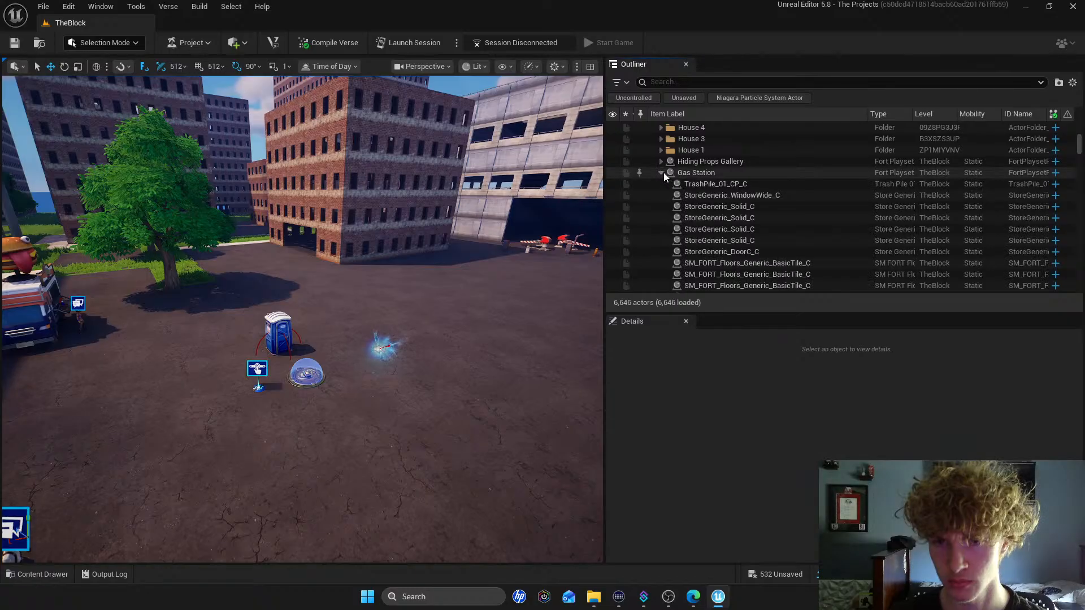
{"action": "double_click", "coordinate": [701, 185]}
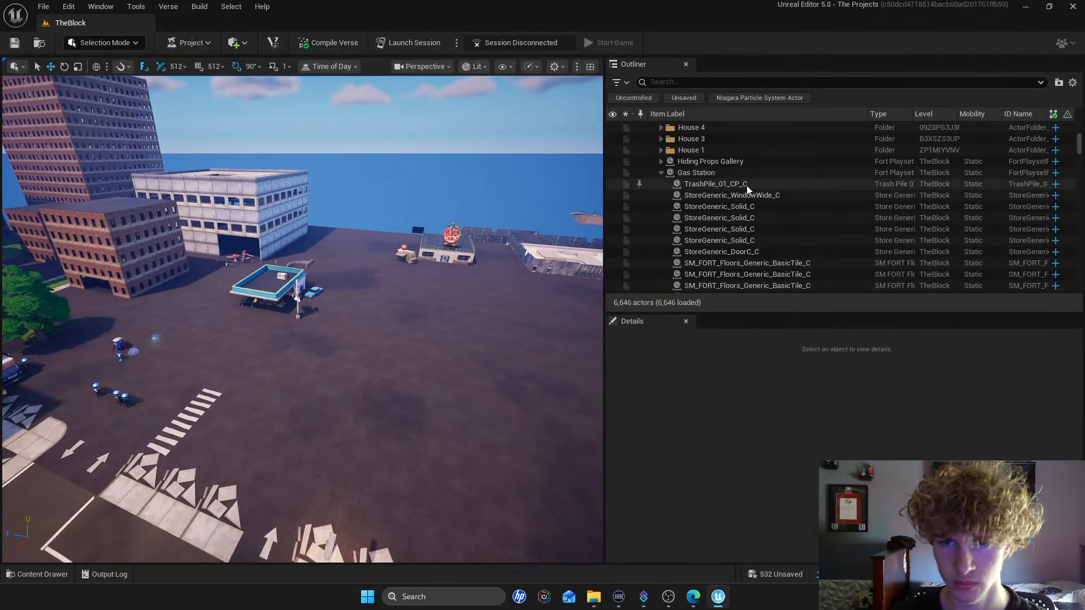
Collapse the Gas Station group and create an Outliner folder named Gas Station
{"action": "left_click", "coordinate": [661, 173]}
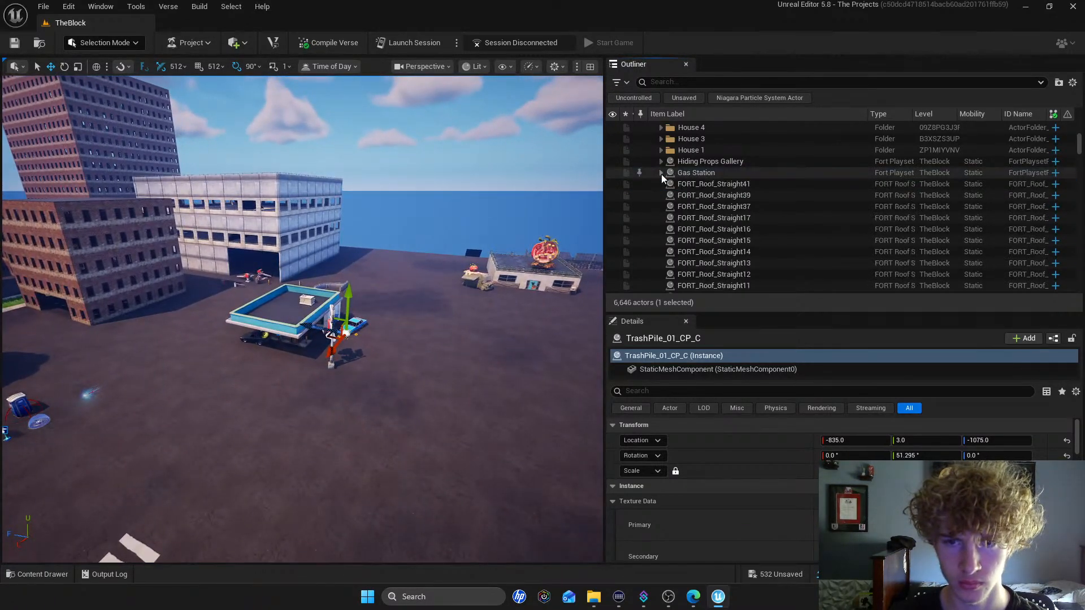
{"action": "left_click", "coordinate": [1059, 82]}
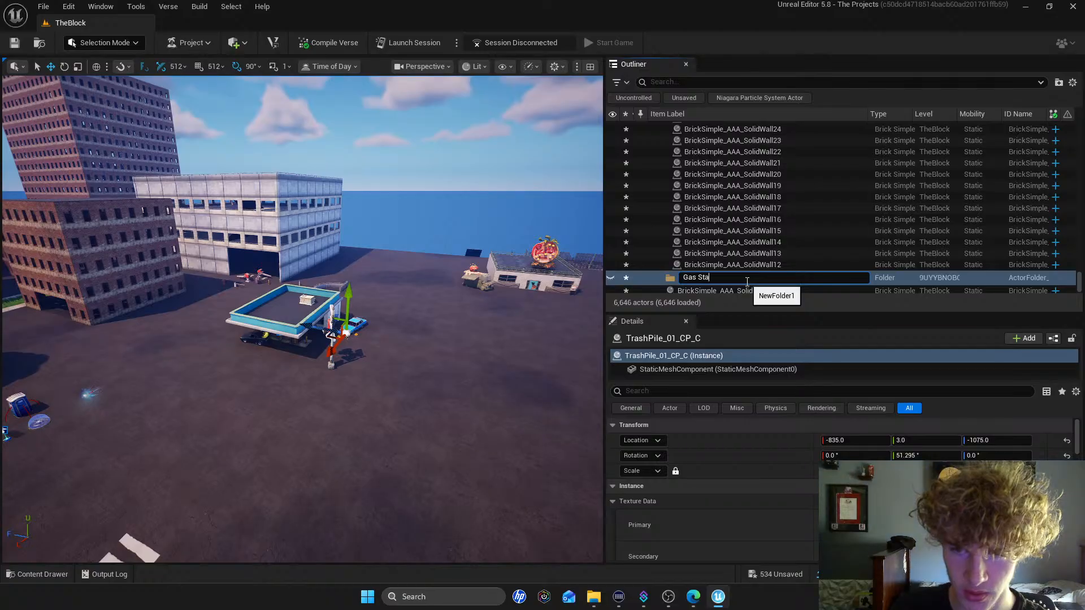
{"action": "key", "text": "Return"}
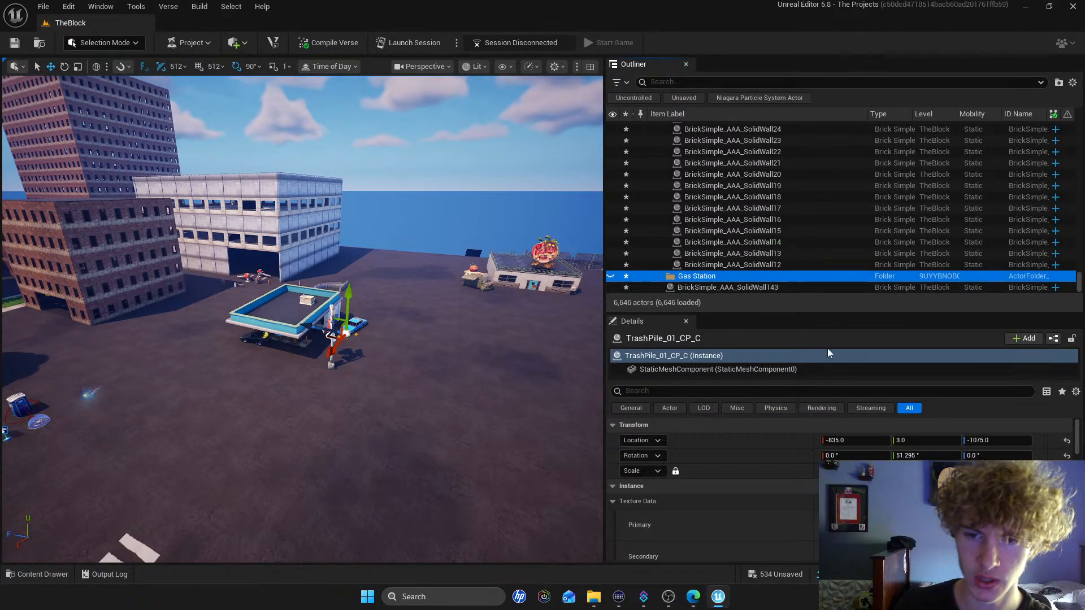
Select the CP_Pool_NoWater_Outer_C piece in the skate park pool and frame it in the viewport
{"action": "right_click_drag", "start_coordinate": [311, 300], "coordinate": [463, 277]}
{"action": "left_click", "coordinate": [296, 307]}
{"action": "right_click_drag", "start_coordinate": [325, 288], "coordinate": [356, 338]}
{"action": "key", "text": "w"}
{"action": "left_click", "coordinate": [356, 338]}
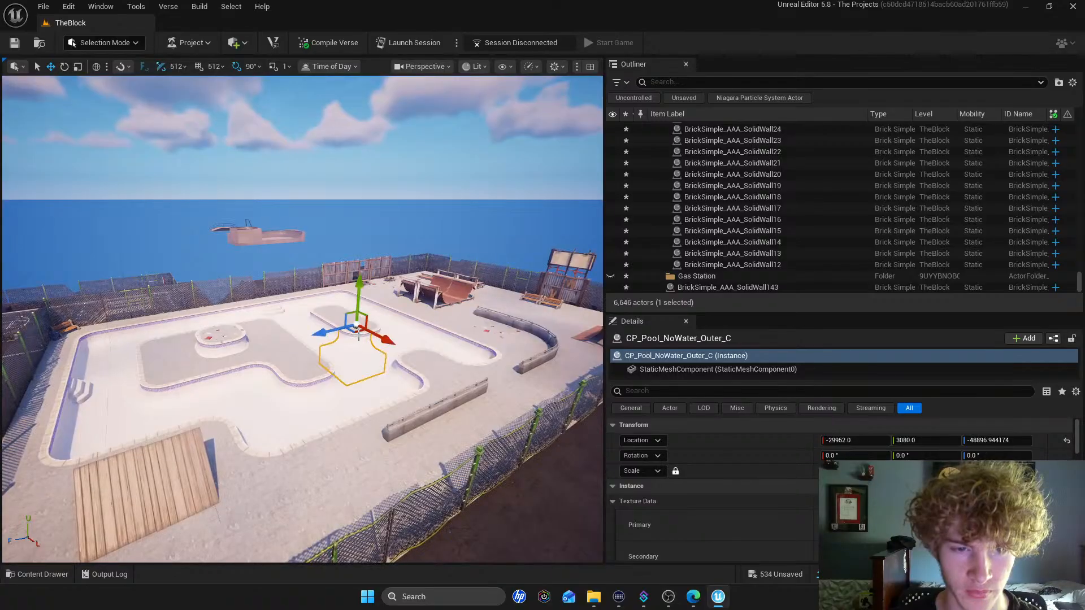
{"action": "key", "text": "f"}
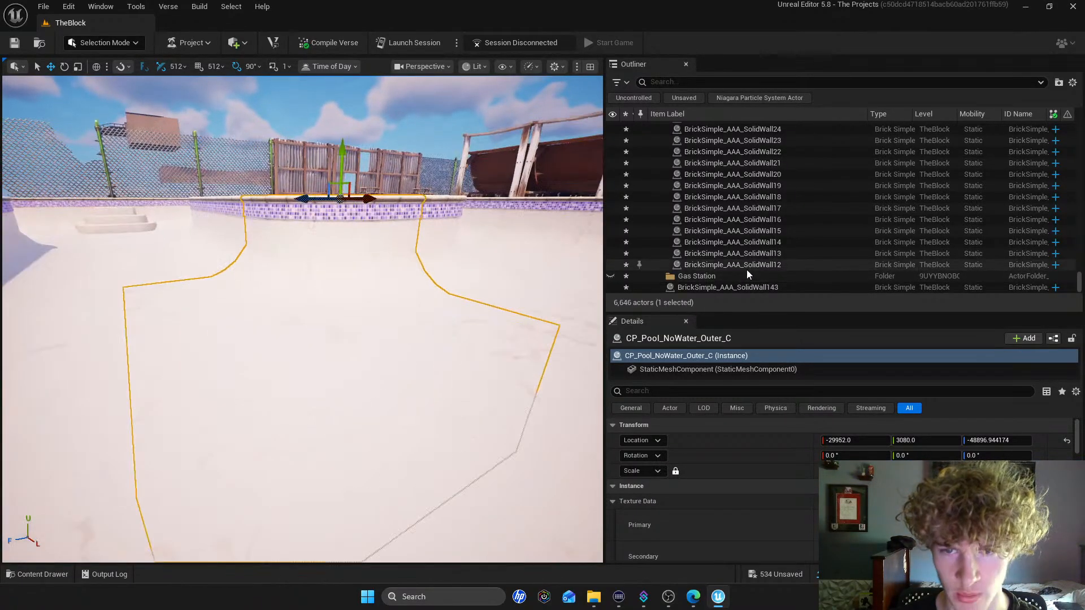
Check the contents of the Skate Park folder near the start of the Outliner
{"action": "scroll", "coordinate": [484, 278], "scroll_direction": "down", "scroll_amount": 12}
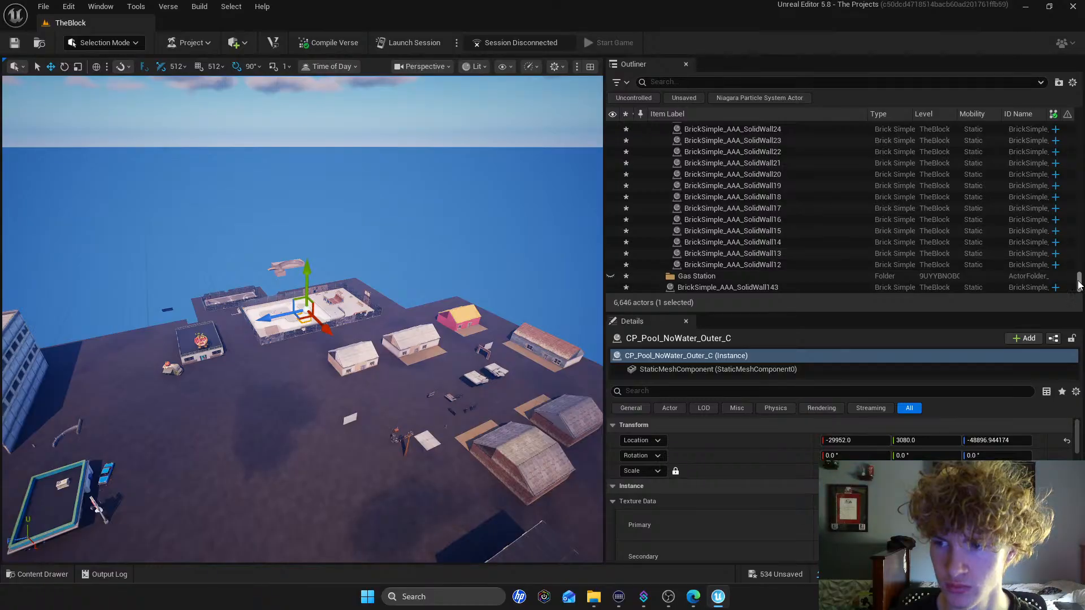
{"action": "left_click_drag", "start_coordinate": [1078, 283], "coordinate": [1068, 134]}
{"action": "scroll", "coordinate": [741, 154], "scroll_direction": "down", "scroll_amount": 10}
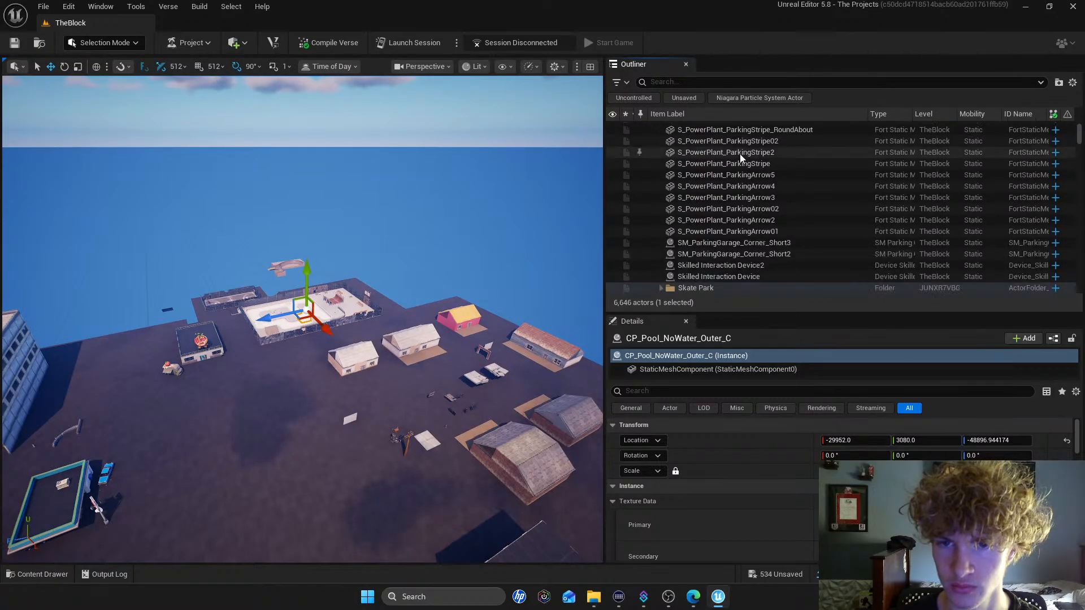
{"action": "left_click", "coordinate": [659, 179]}
{"action": "left_click", "coordinate": [659, 179]}
{"action": "scroll", "coordinate": [657, 177], "scroll_direction": "down", "scroll_amount": 3}
Select a BasicTile floor piece on the gas station's roof and frame it in the viewport
{"action": "right_click_drag", "start_coordinate": [452, 242], "coordinate": [328, 278]}
{"action": "left_click", "coordinate": [381, 327]}
{"action": "right_click_drag", "start_coordinate": [382, 327], "coordinate": [440, 316]}
{"action": "key", "text": "f"}
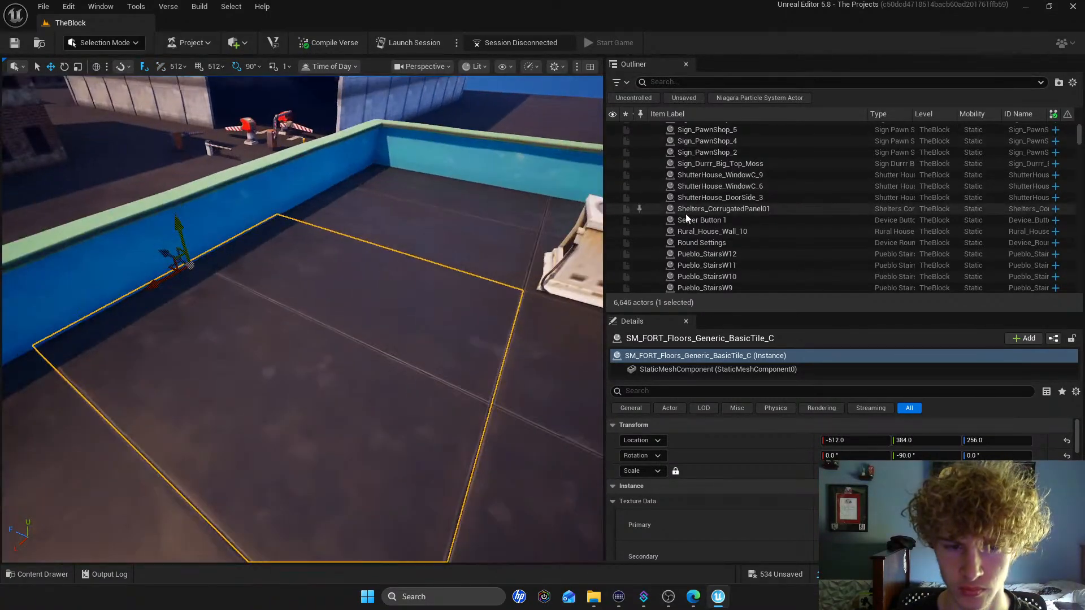
Focus on Sign_PawnShop_5 from the Outliner, then bring the view back to the gas station
{"action": "scroll", "coordinate": [569, 207], "scroll_direction": "down", "scroll_amount": 8}
{"action": "double_click", "coordinate": [706, 129]}
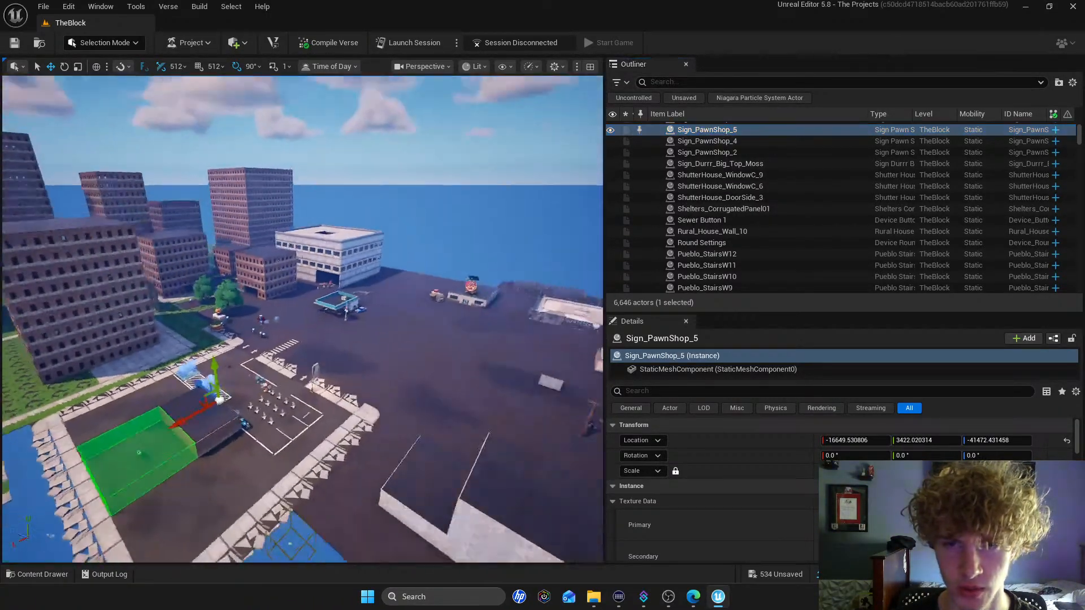
{"action": "mouse_move", "coordinate": [339, 305]}
{"action": "right_mouse_down"}
{"action": "mouse_move", "coordinate": [384, 277]}
{"action": "mouse_move", "coordinate": [342, 320]}
{"action": "right_mouse_up"}
{"action": "key", "text": "w"}
{"action": "key", "text": "s"}
{"action": "scroll", "coordinate": [703, 191], "scroll_direction": "up", "scroll_amount": 3}
{"action": "scroll", "coordinate": [734, 181], "scroll_direction": "up", "scroll_amount": 6}
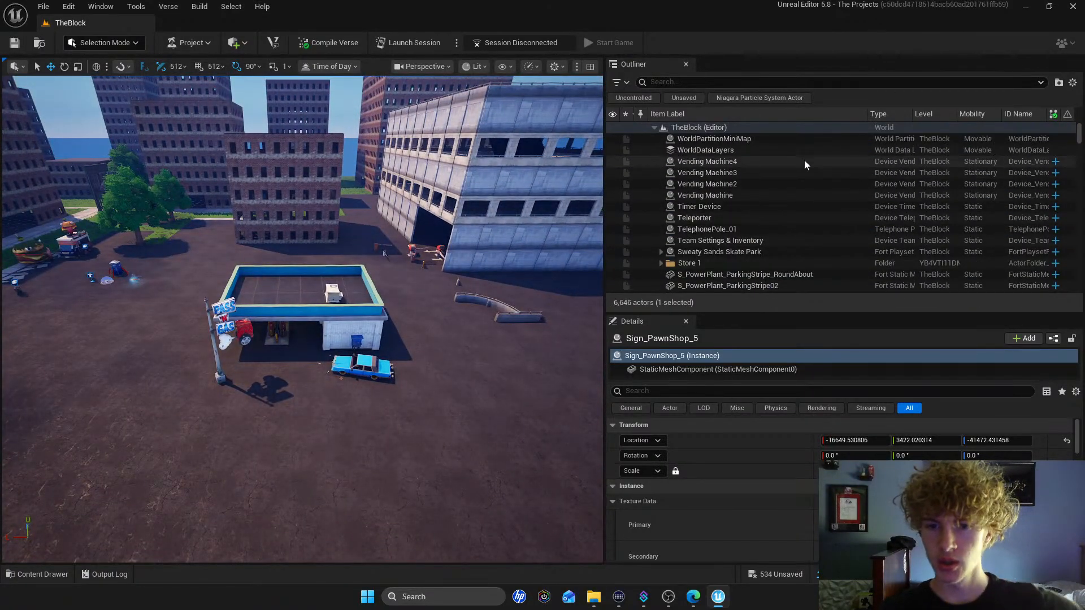
Search the Outliner for "gas", check the station's sign and pump, and select the Gas Station parent actor
{"action": "left_click", "coordinate": [665, 82]}
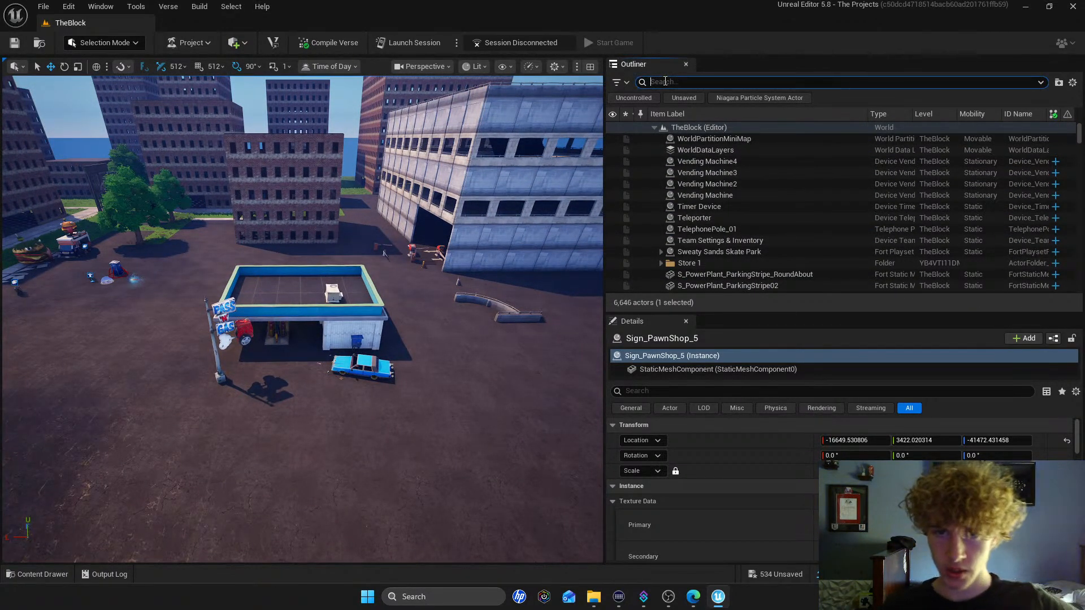
{"action": "type", "text": "gas"}
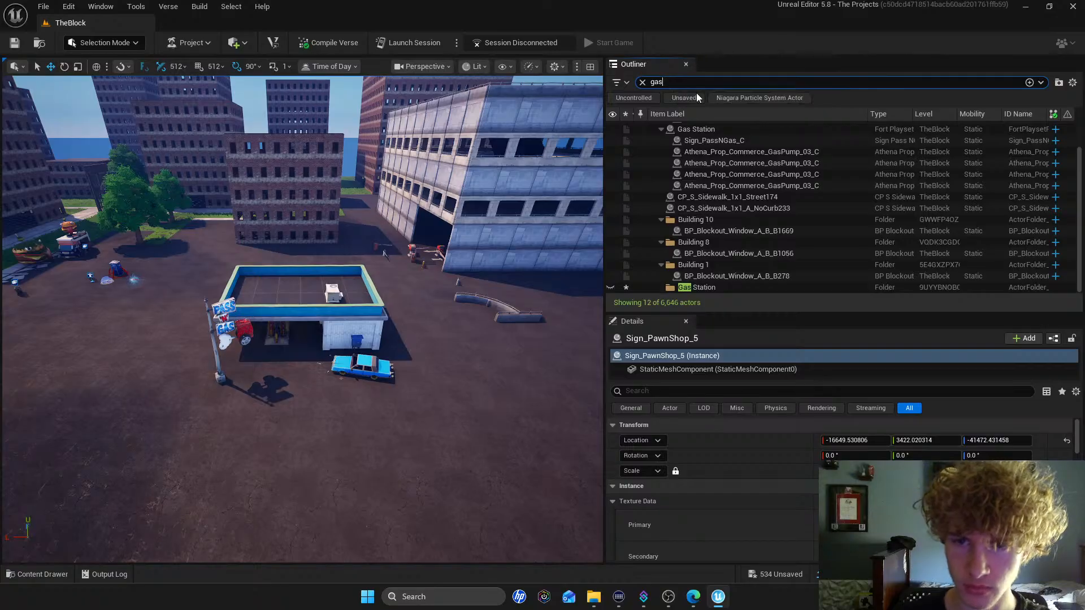
{"action": "left_click", "coordinate": [689, 130]}
{"action": "left_click", "coordinate": [695, 141]}
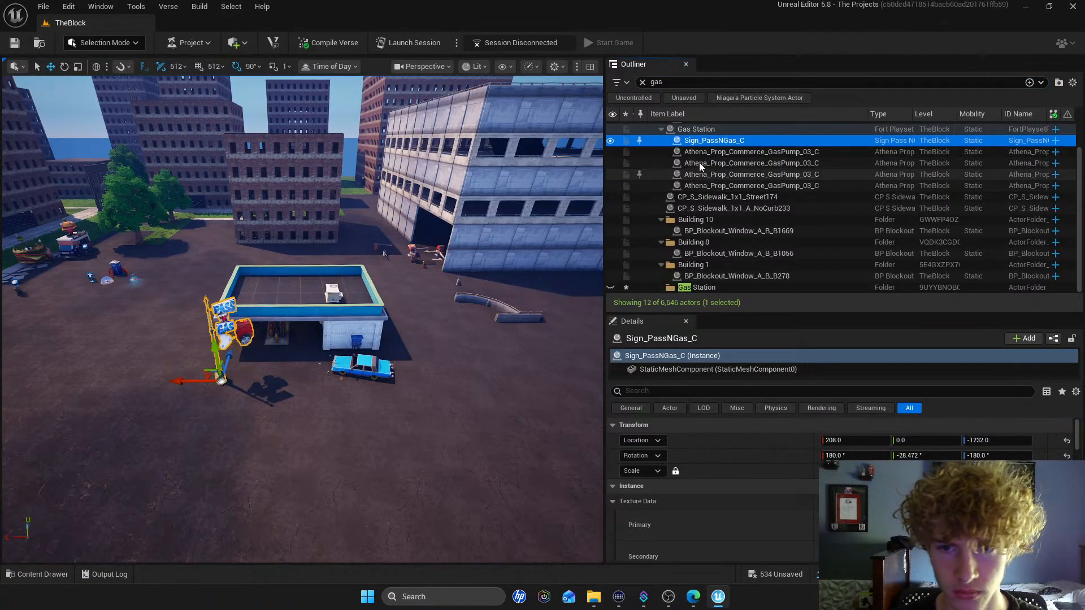
{"action": "left_click", "coordinate": [703, 152]}
{"action": "scroll", "coordinate": [697, 171], "scroll_direction": "up", "scroll_amount": 2}
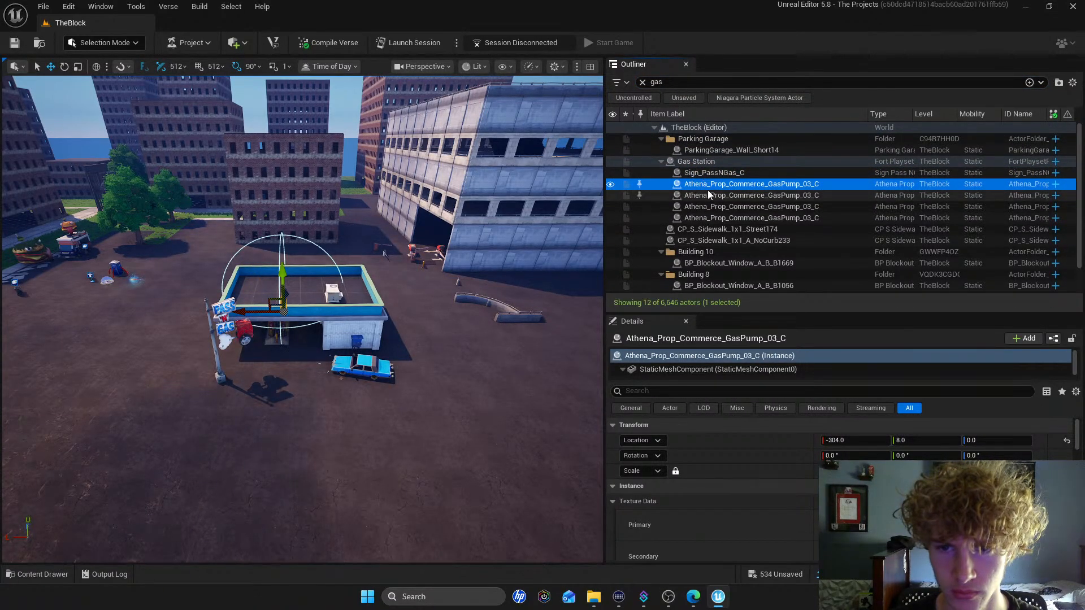
{"action": "left_click", "coordinate": [696, 173]}
{"action": "left_click", "coordinate": [686, 161]}
Clear the Outliner search and check the window, floor, sign and air conditioner pieces attached to the Gas Station actor
{"action": "left_click", "coordinate": [643, 82]}
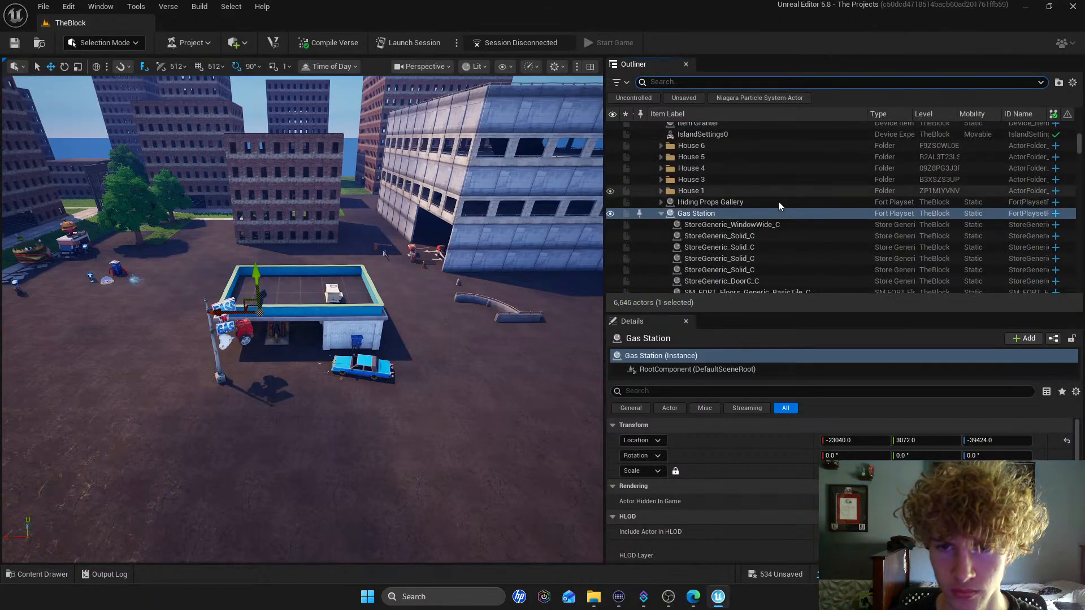
{"action": "scroll", "coordinate": [729, 204], "scroll_direction": "down", "scroll_amount": 2}
{"action": "left_click", "coordinate": [725, 185]}
{"action": "scroll", "coordinate": [725, 203], "scroll_direction": "down", "scroll_amount": 1}
{"action": "scroll", "coordinate": [725, 216], "scroll_direction": "down", "scroll_amount": 2}
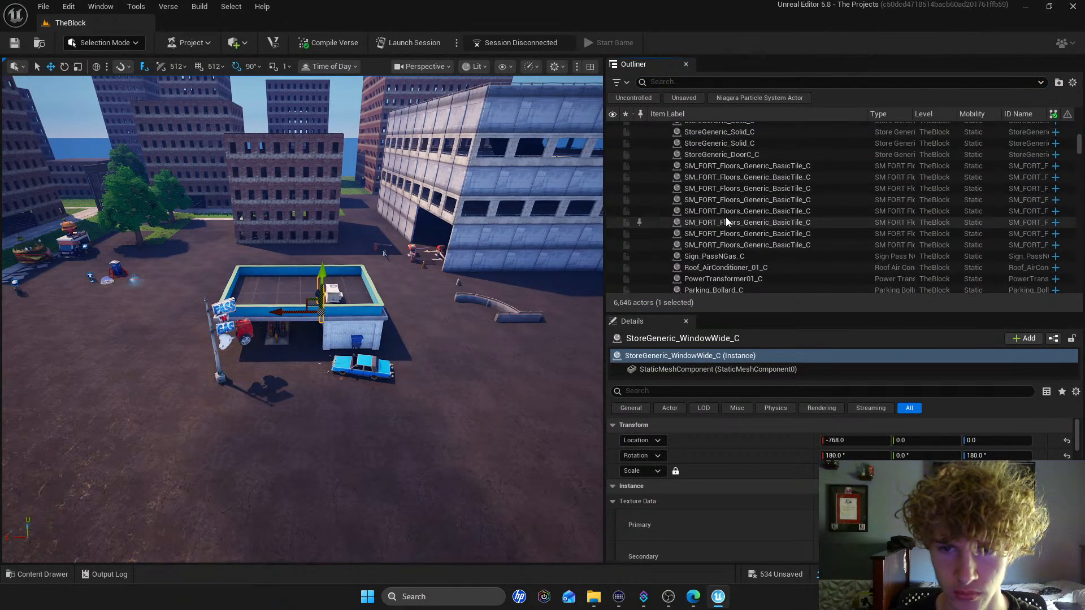
{"action": "left_click", "coordinate": [725, 221]}
{"action": "left_click", "coordinate": [722, 243]}
{"action": "left_click", "coordinate": [725, 265]}
{"action": "scroll", "coordinate": [724, 238], "scroll_direction": "up", "scroll_amount": 3}
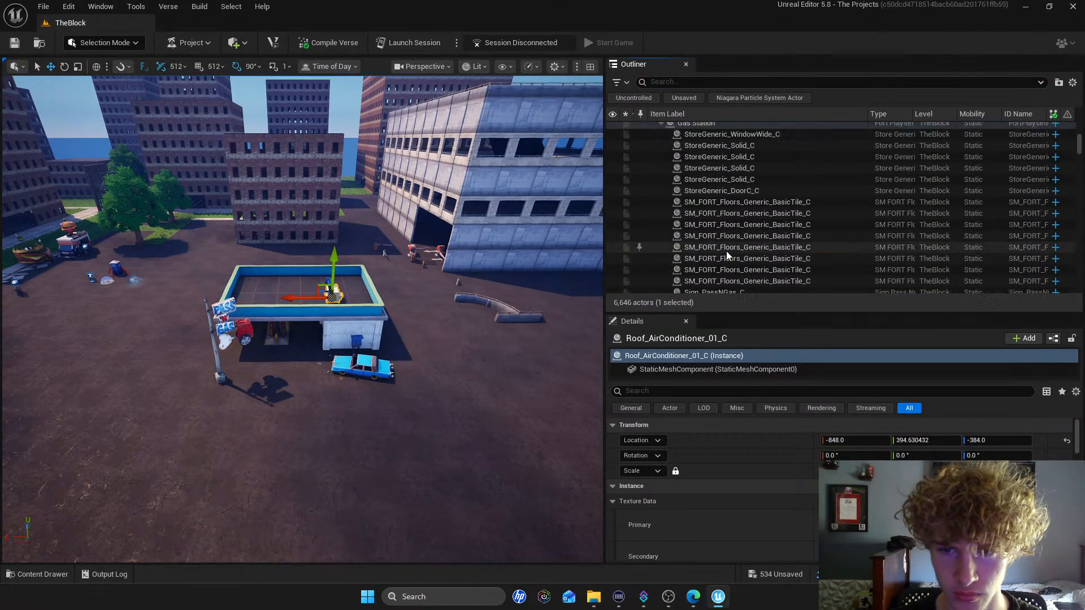
{"action": "left_click", "coordinate": [703, 179]}
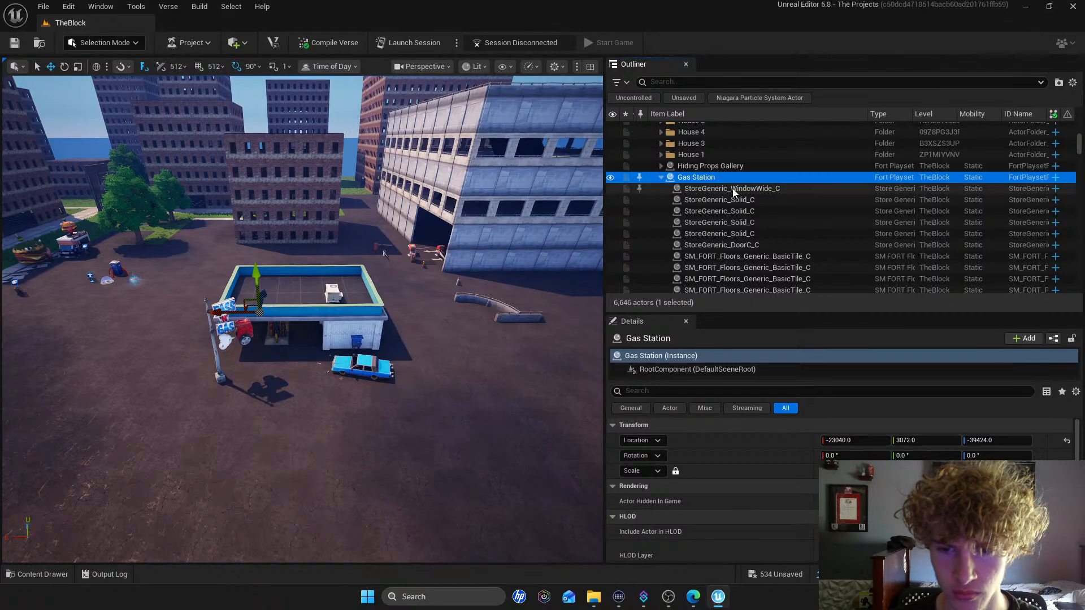
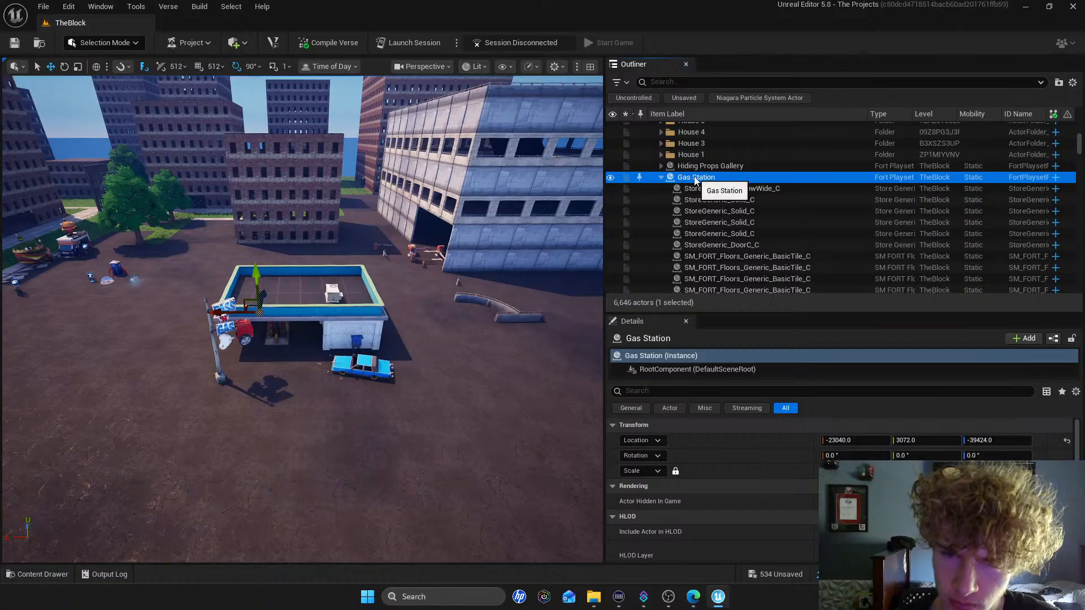
Check the Portapotty actors attached to Hiding Props Gallery, collapse it and select the Gas Station actor again
{"action": "left_click", "coordinate": [661, 166]}
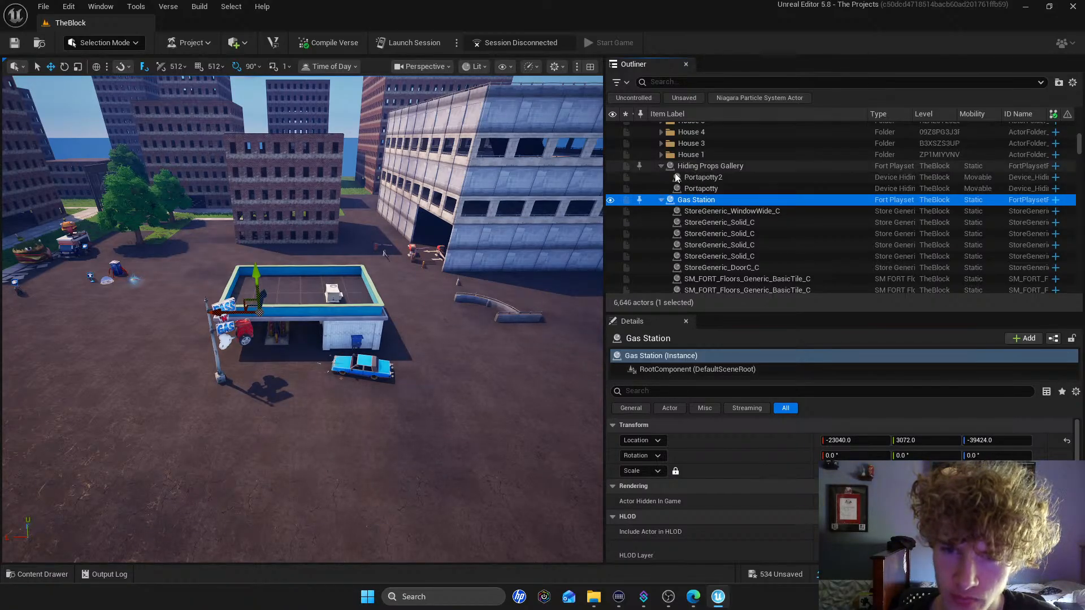
{"action": "left_click", "coordinate": [698, 177]}
{"action": "left_click", "coordinate": [693, 188]}
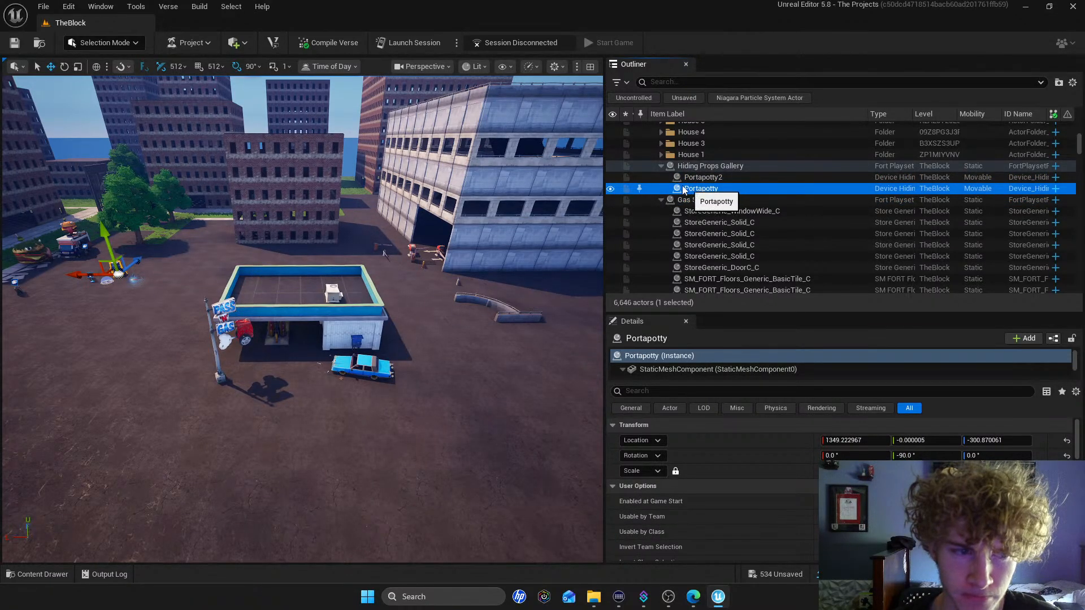
{"action": "left_click", "coordinate": [661, 166]}
{"action": "left_click", "coordinate": [686, 178]}
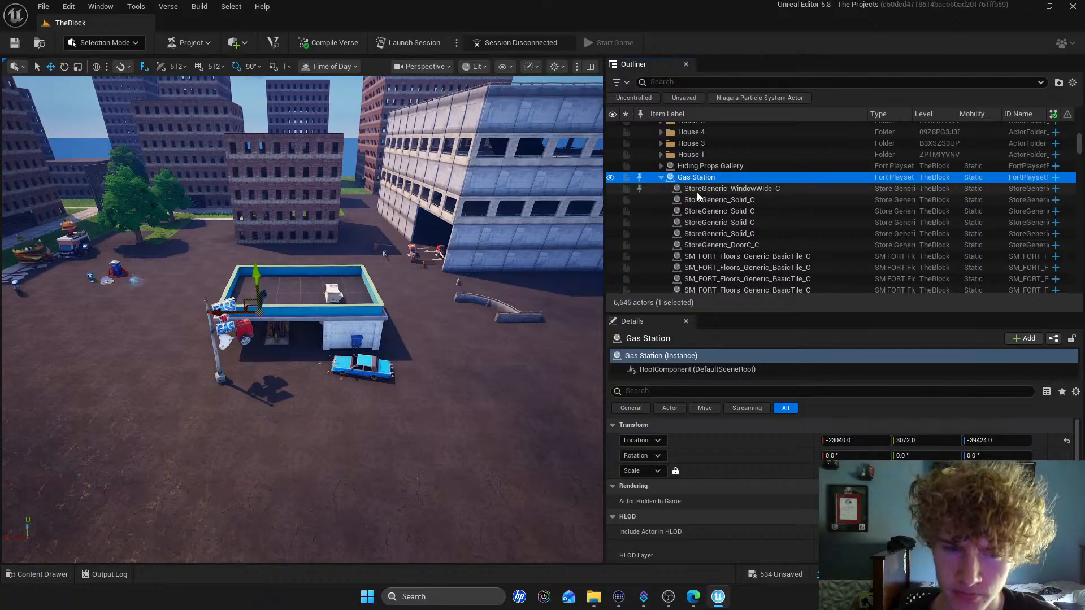
Check the StoreGeneric window, wall and door pieces under the Gas Station actor and collapse its hierarchy
{"action": "left_click", "coordinate": [698, 191]}
{"action": "left_click", "coordinate": [697, 201]}
{"action": "left_click", "coordinate": [701, 222]}
{"action": "left_click", "coordinate": [703, 233]}
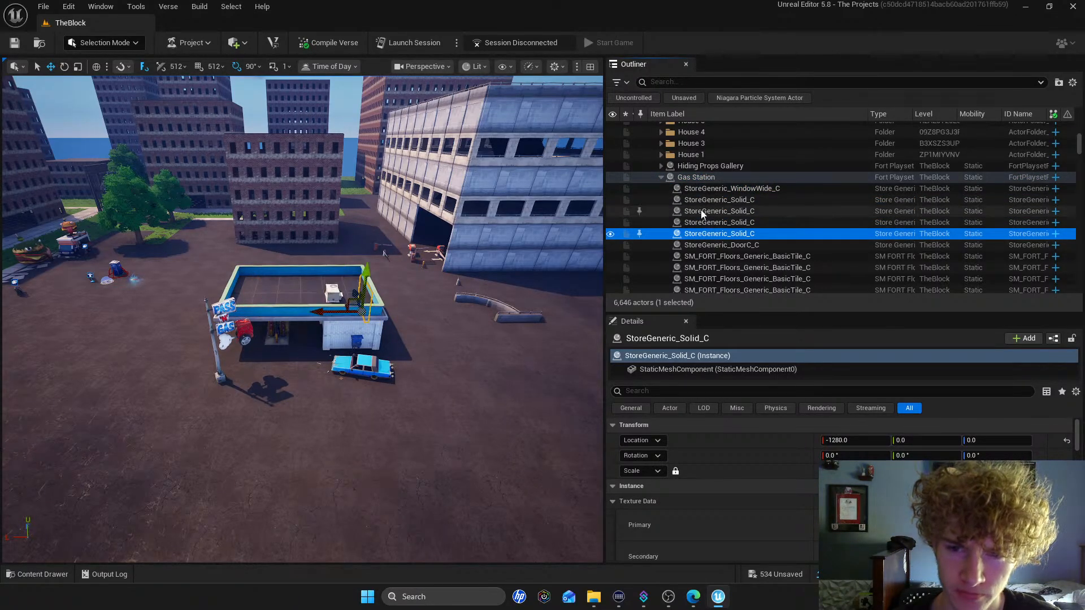
{"action": "left_click", "coordinate": [700, 245]}
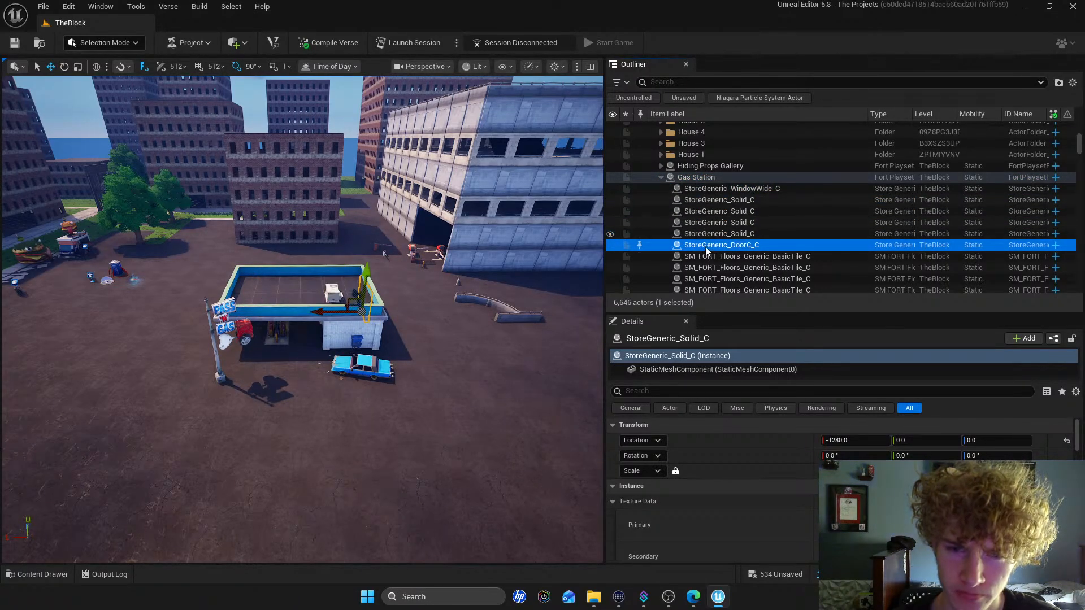
{"action": "left_click", "coordinate": [672, 181]}
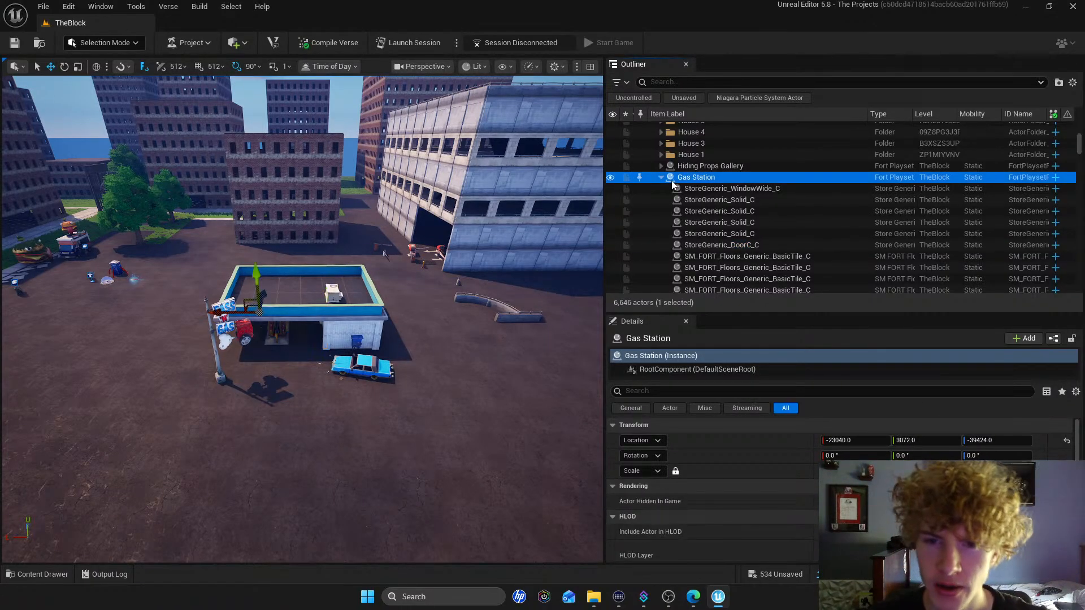
{"action": "scroll", "coordinate": [689, 192], "scroll_direction": "up", "scroll_amount": 1}
{"action": "scroll", "coordinate": [690, 198], "scroll_direction": "down", "scroll_amount": 5}
{"action": "scroll", "coordinate": [689, 195], "scroll_direction": "up", "scroll_amount": 5}
{"action": "left_click", "coordinate": [661, 195]}
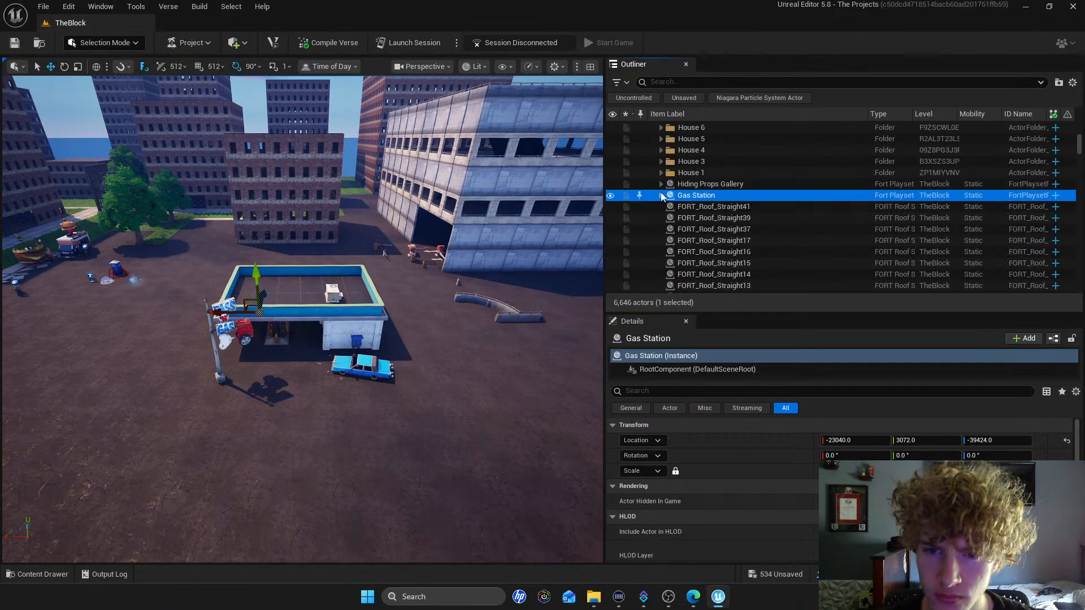
Group the small house's three roof pieces, FORT_Roof_Straight41, FORT_Roof_Straight39 and FORT_Roof_Straight37
{"action": "left_click", "coordinate": [706, 209]}
{"action": "double_click", "coordinate": [697, 209]}
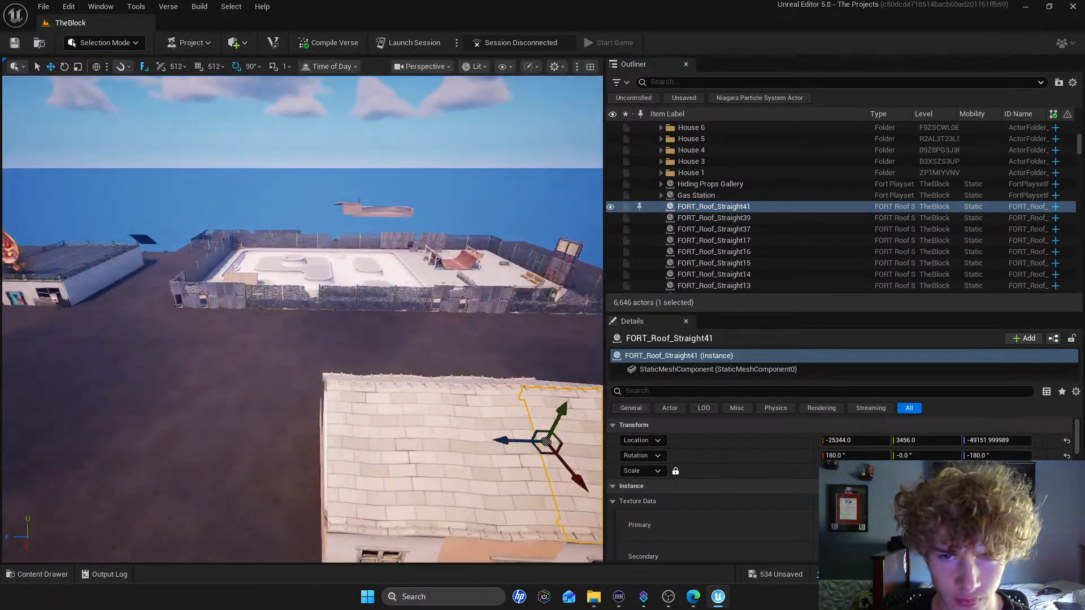
{"action": "mouse_move", "coordinate": [423, 215]}
{"action": "right_mouse_down"}
{"action": "mouse_move", "coordinate": [384, 210]}
{"action": "mouse_move", "coordinate": [423, 214]}
{"action": "right_mouse_up"}
{"action": "key", "text": "a"}
{"action": "left_click", "coordinate": [364, 266], "text": "ctrl"}
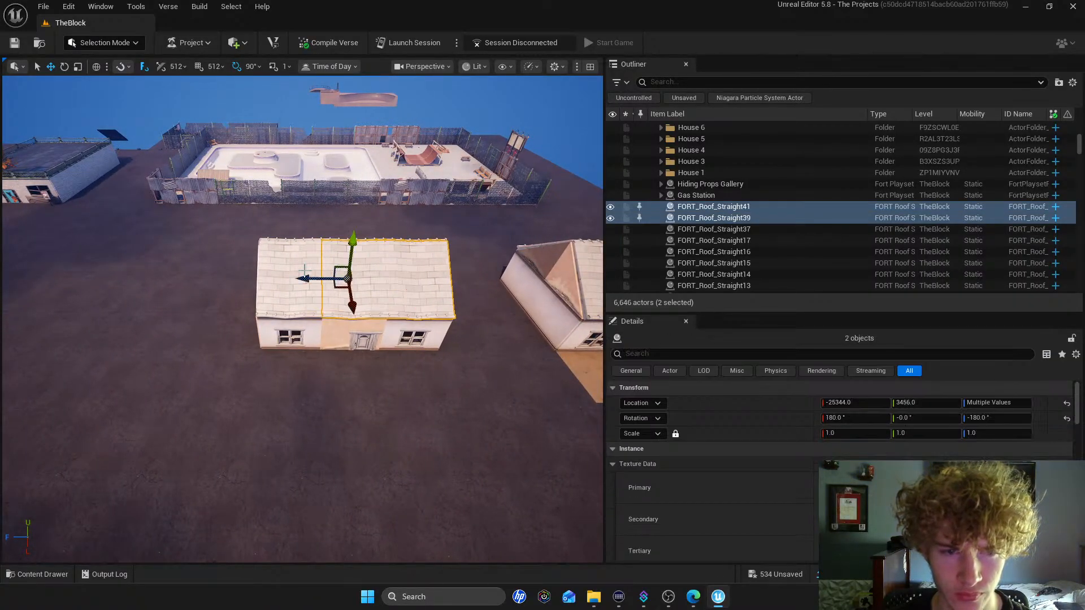
{"action": "left_click", "coordinate": [380, 255], "text": "ctrl"}
{"action": "right_click", "coordinate": [681, 226]}
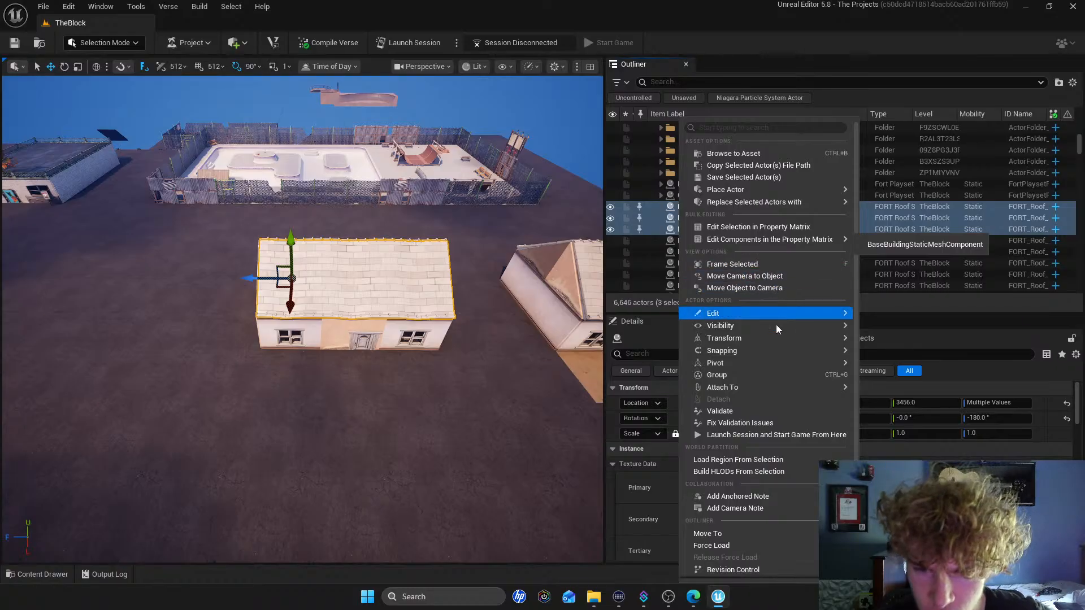
{"action": "left_click", "coordinate": [740, 374]}
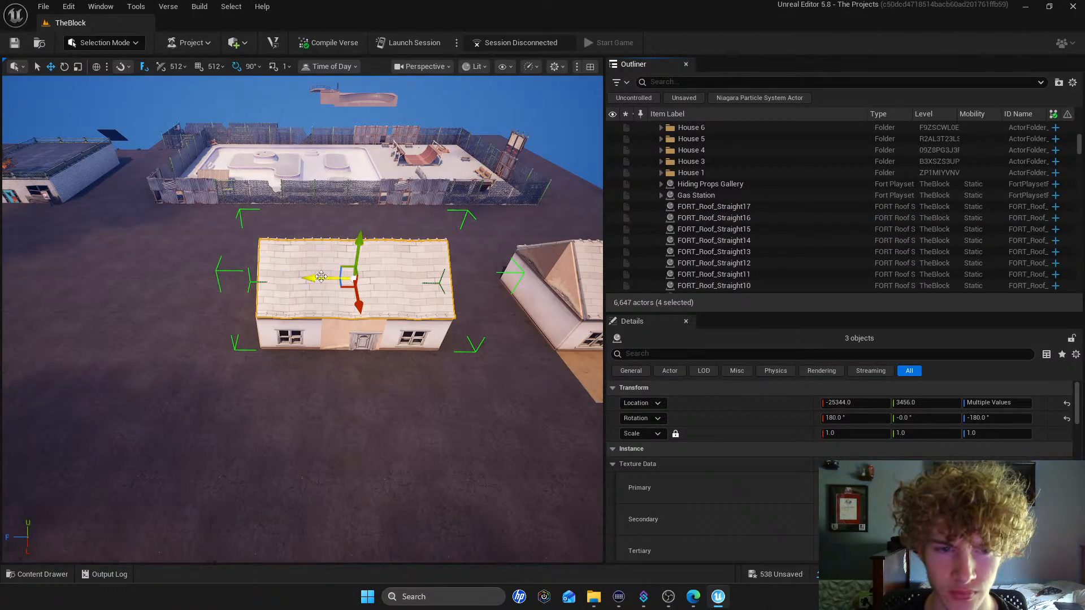
Find the grouped roof pieces near the end of the Outliner and select their GroupActor
{"action": "scroll", "coordinate": [706, 195], "scroll_direction": "up", "scroll_amount": 3}
{"action": "scroll", "coordinate": [703, 271], "scroll_direction": "down", "scroll_amount": 3}
{"action": "left_click", "coordinate": [711, 237]}
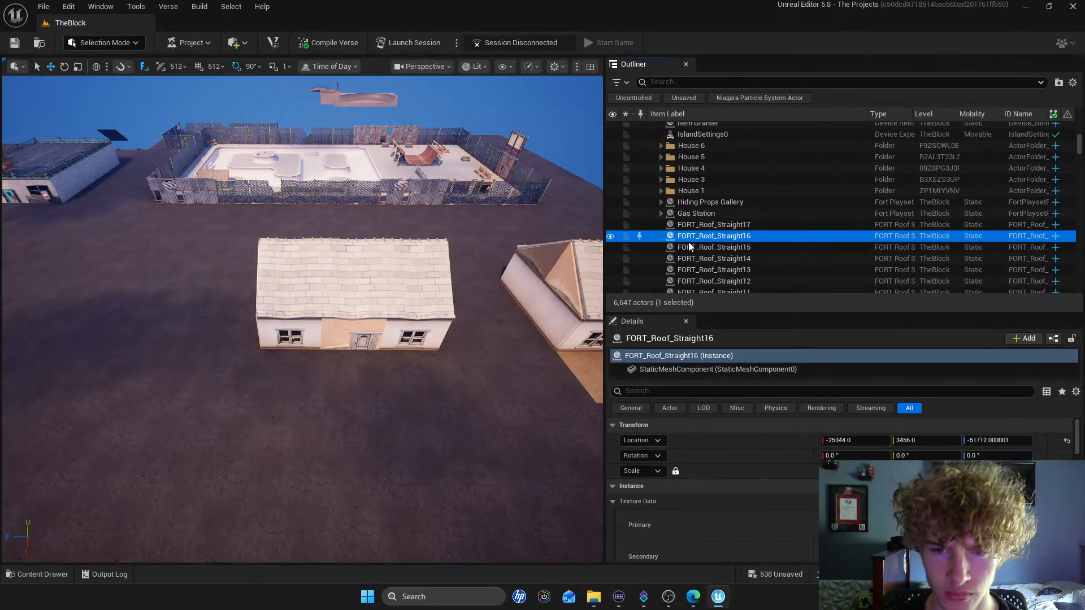
{"action": "left_click", "coordinate": [412, 260]}
{"action": "scroll", "coordinate": [670, 188], "scroll_direction": "up", "scroll_amount": 14}
{"action": "scroll", "coordinate": [672, 193], "scroll_direction": "up", "scroll_amount": 8}
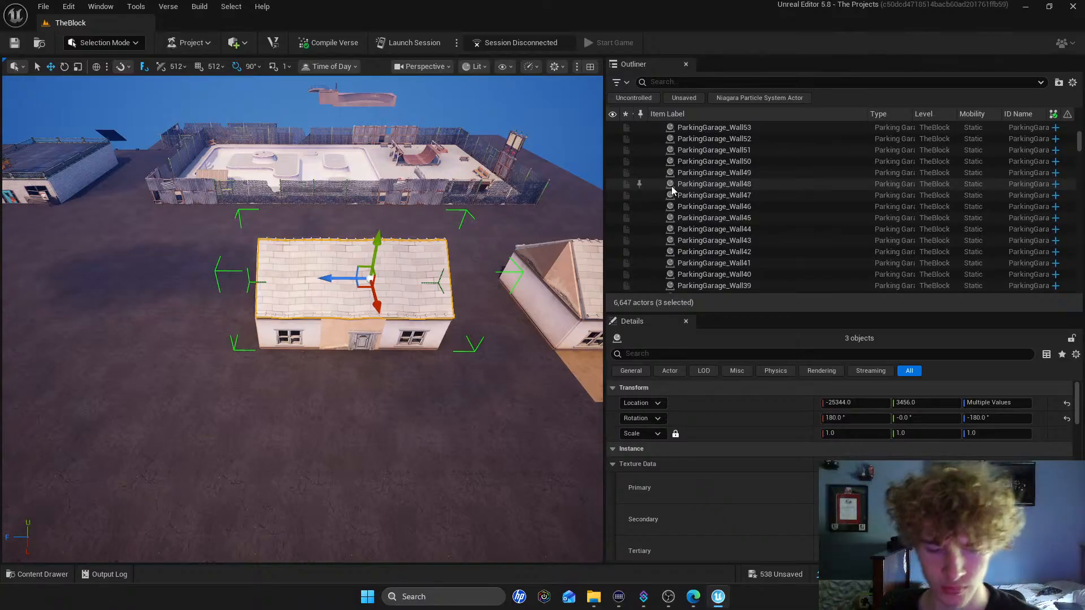
{"action": "key", "text": "f"}
{"action": "scroll", "coordinate": [819, 171], "scroll_direction": "up", "scroll_amount": 4}
{"action": "left_click_drag", "start_coordinate": [1079, 144], "coordinate": [1077, 307]}
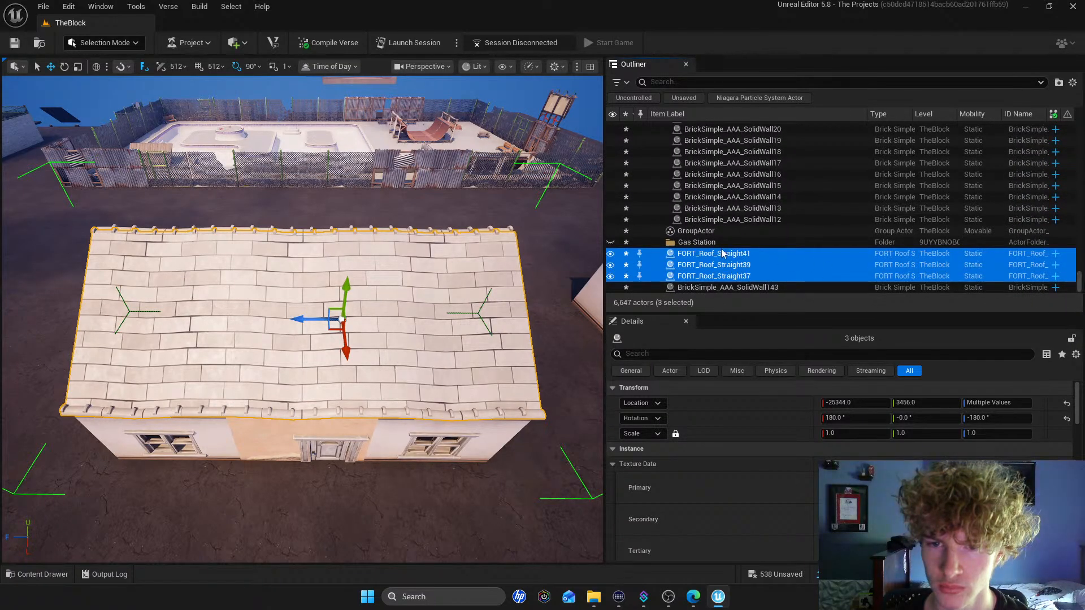
{"action": "left_click", "coordinate": [684, 233]}
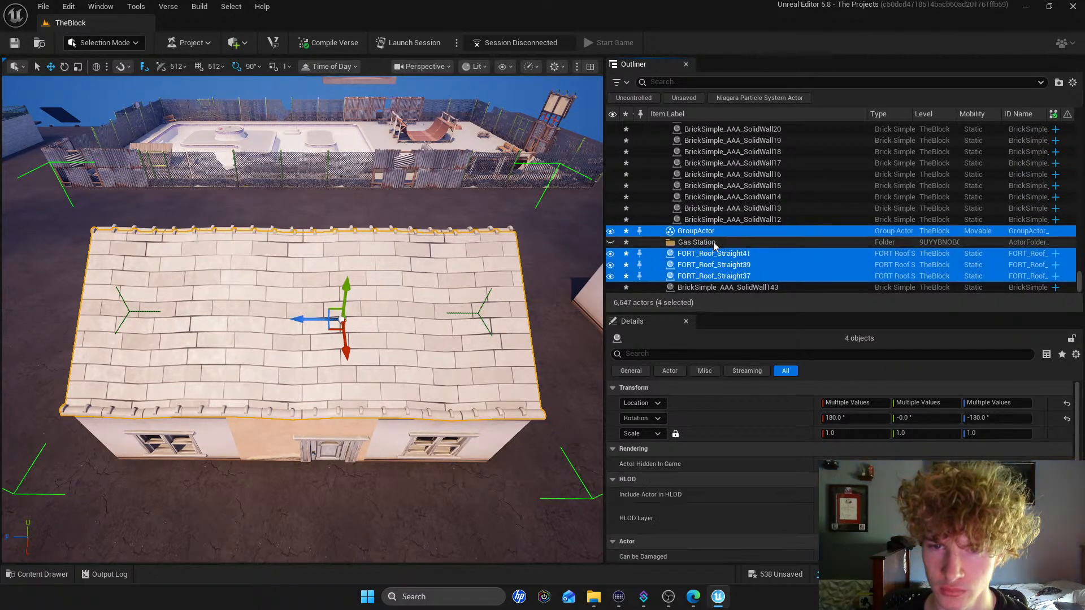
{"action": "left_click", "coordinate": [674, 233]}
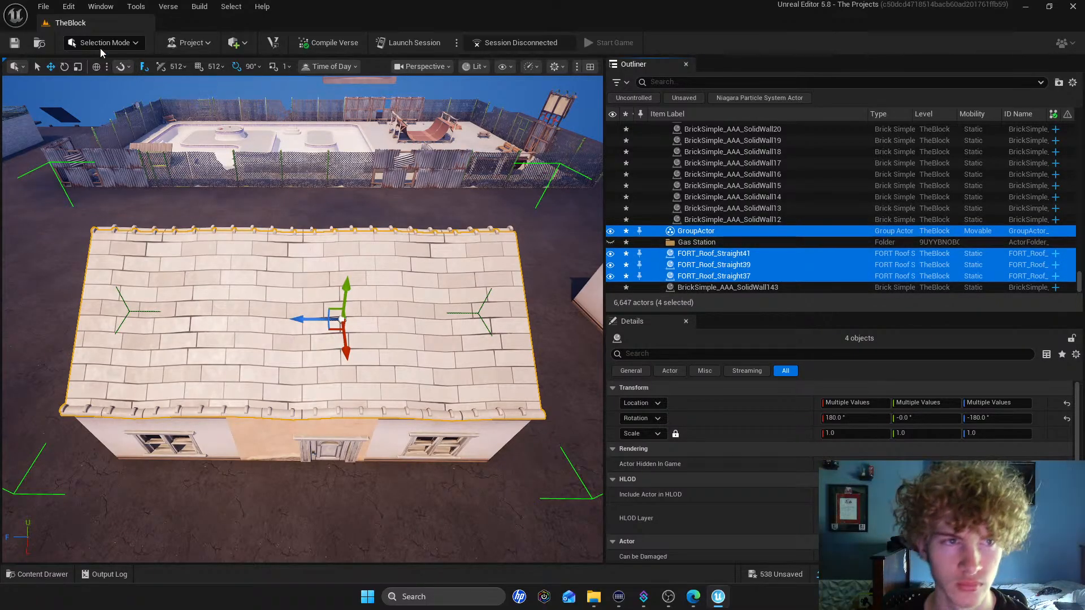
Undo the grouping of the house's three roof pieces
{"action": "left_click", "coordinate": [68, 7]}
{"action": "left_click", "coordinate": [89, 38]}
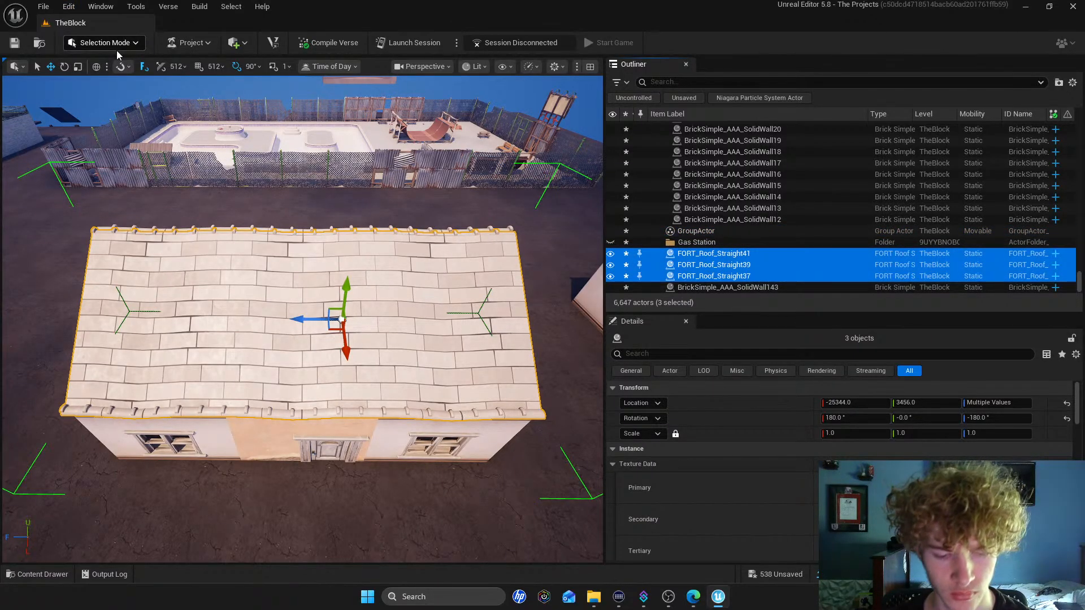
{"action": "key", "text": "ctrl+z"}
{"action": "left_click", "coordinate": [509, 279]}
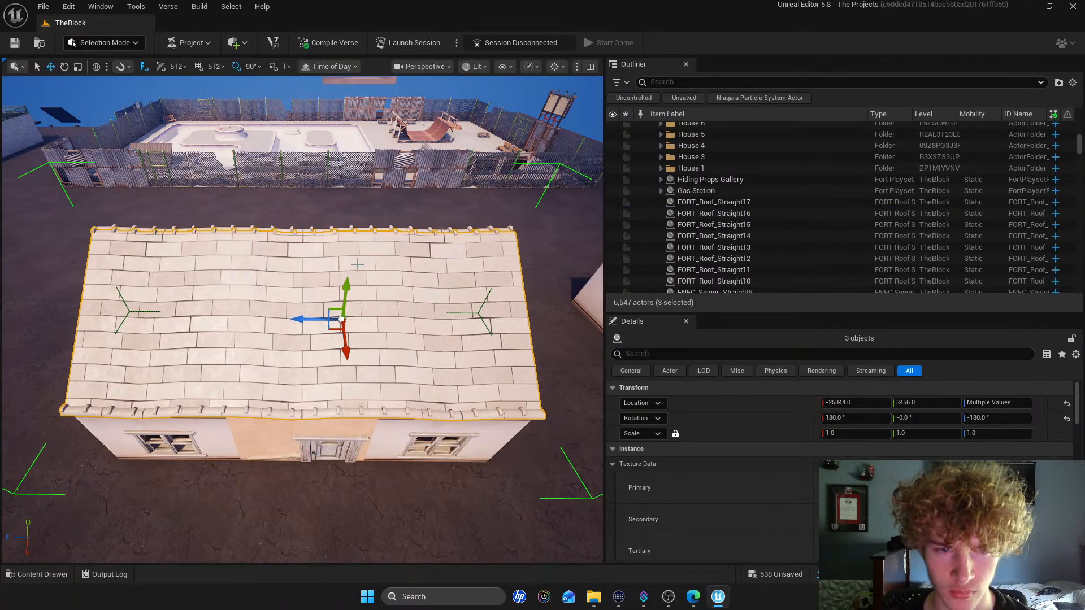
{"action": "key", "text": "ctrl+z"}
{"action": "key", "text": "ctrl+z"}
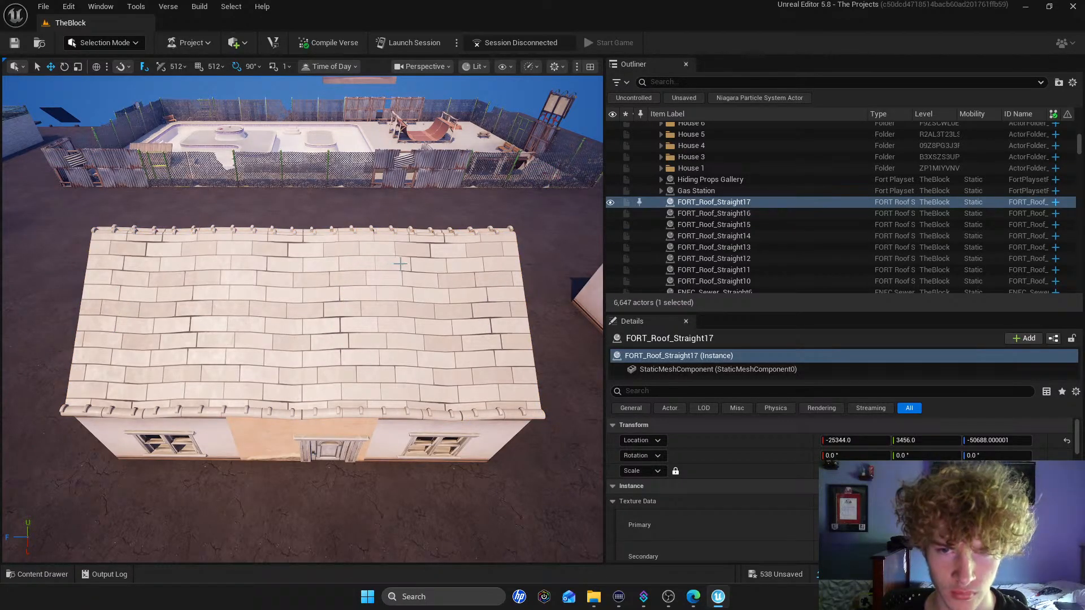
{"action": "key", "text": "ctrl+y"}
{"action": "key", "text": "ctrl+z"}
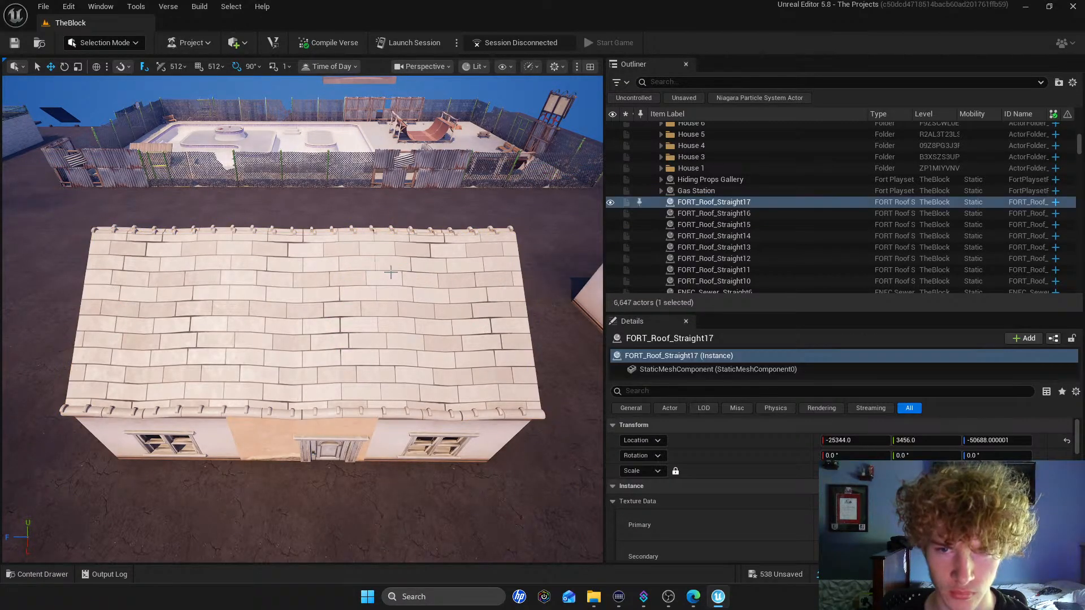
{"action": "key", "text": "ctrl+y"}
{"action": "key", "text": "ctrl+z"}
{"action": "key", "text": "ctrl+z"}
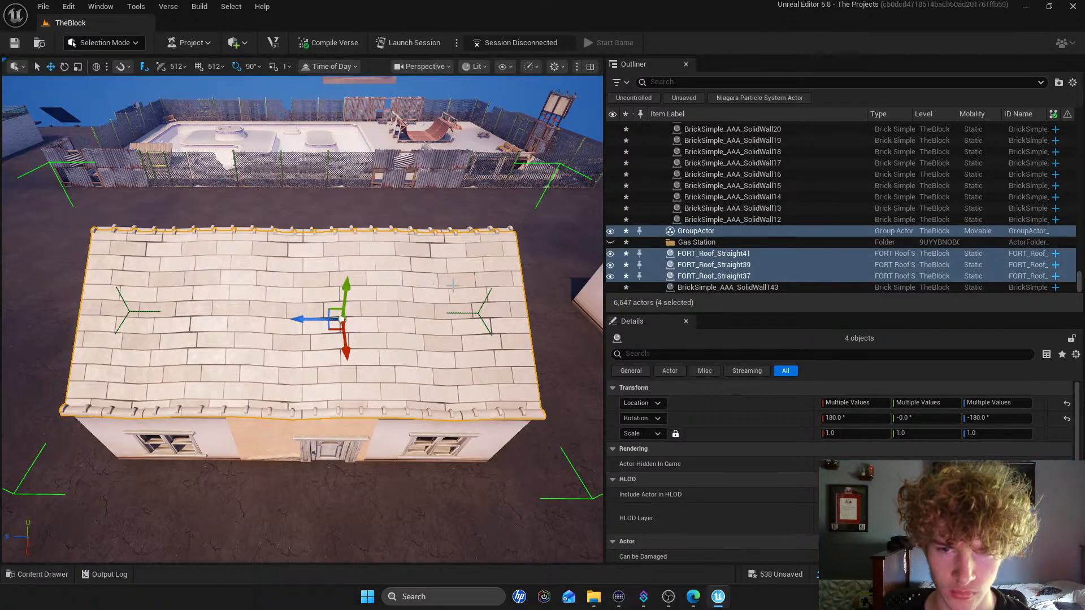
{"action": "key", "text": "ctrl+z"}
{"action": "key", "text": "ctrl+z"}
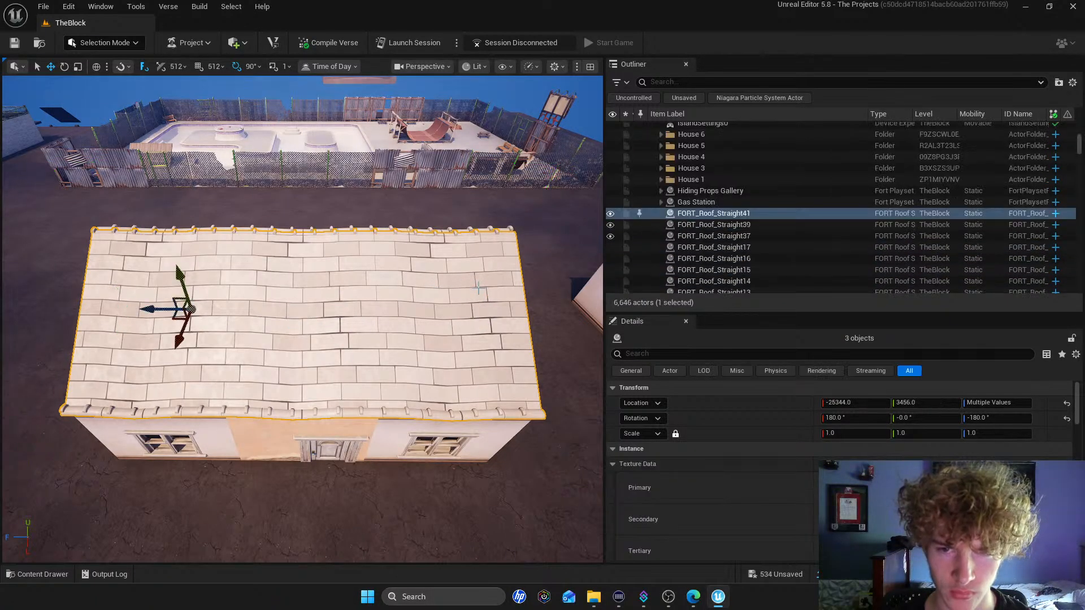
Select FORT_Roof_Straight41, 39 and 37 on the house and review their actor options, including Place Actor
{"action": "left_click", "coordinate": [509, 292]}
{"action": "left_click", "coordinate": [337, 273]}
{"action": "left_click", "coordinate": [216, 261]}
{"action": "left_click", "coordinate": [468, 296]}
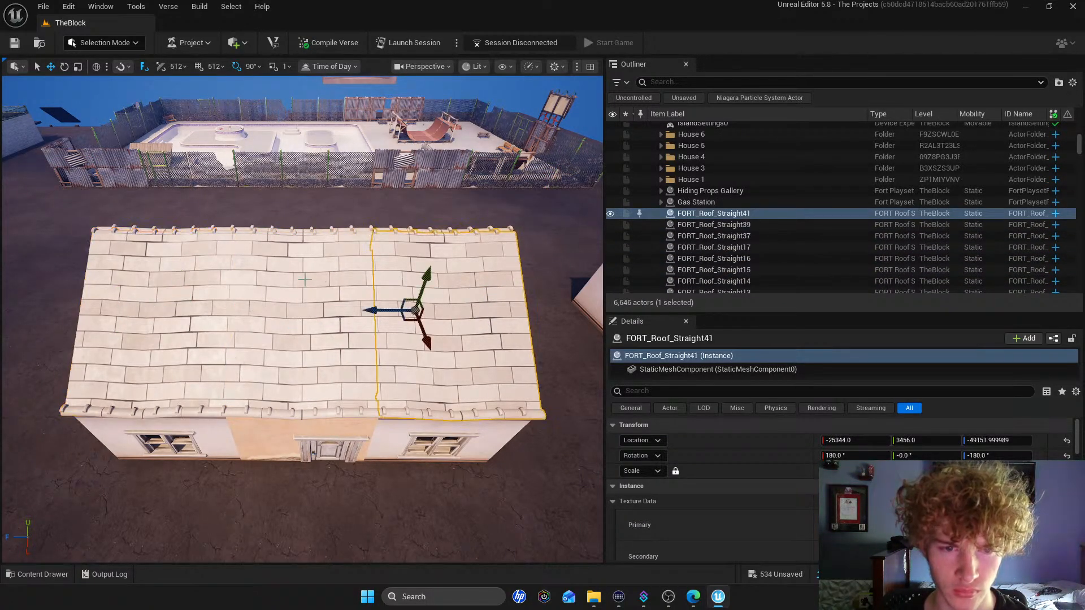
{"action": "left_click", "coordinate": [309, 280], "text": "ctrl"}
{"action": "left_click", "coordinate": [214, 271], "text": "ctrl"}
{"action": "right_click", "coordinate": [416, 187]}
{"action": "mouse_move", "coordinate": [479, 249]}
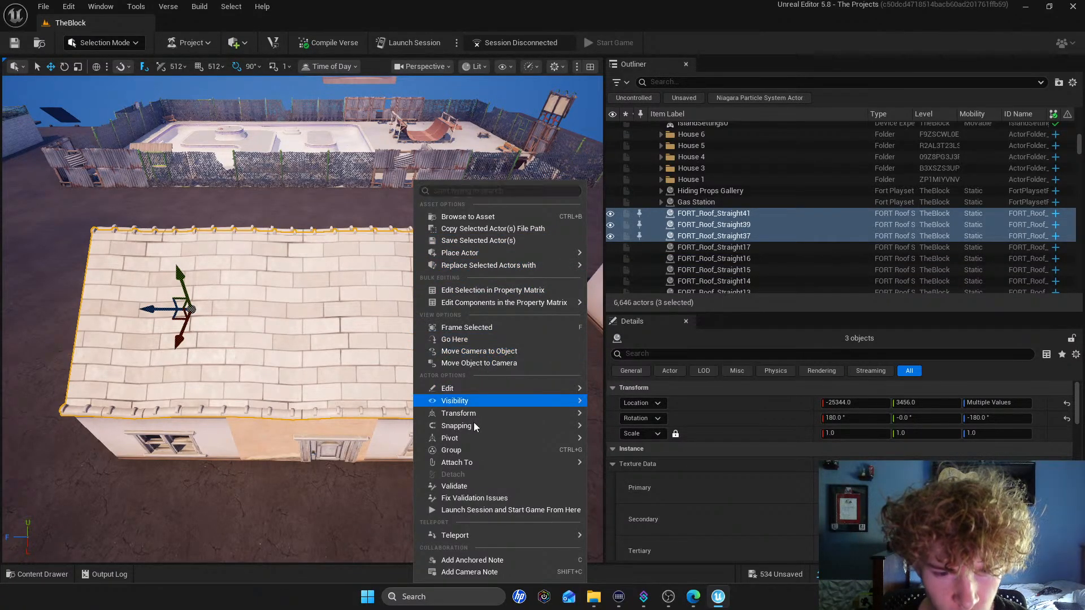
{"action": "mouse_move", "coordinate": [455, 463]}
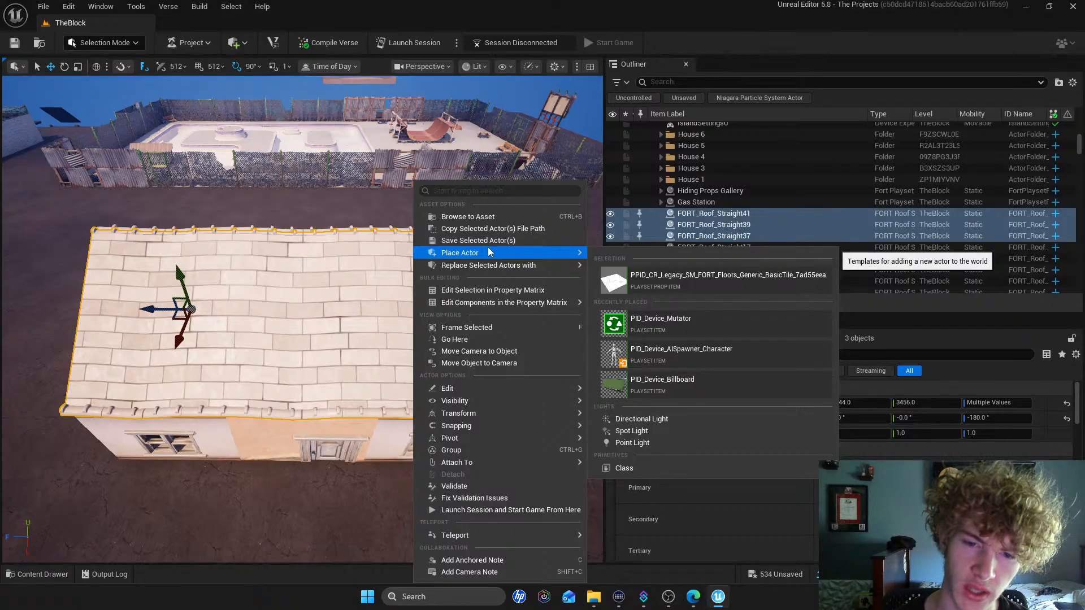
Review the Gas Station actor's options, including Attach To, and close them without applying any
{"action": "left_click", "coordinate": [680, 202]}
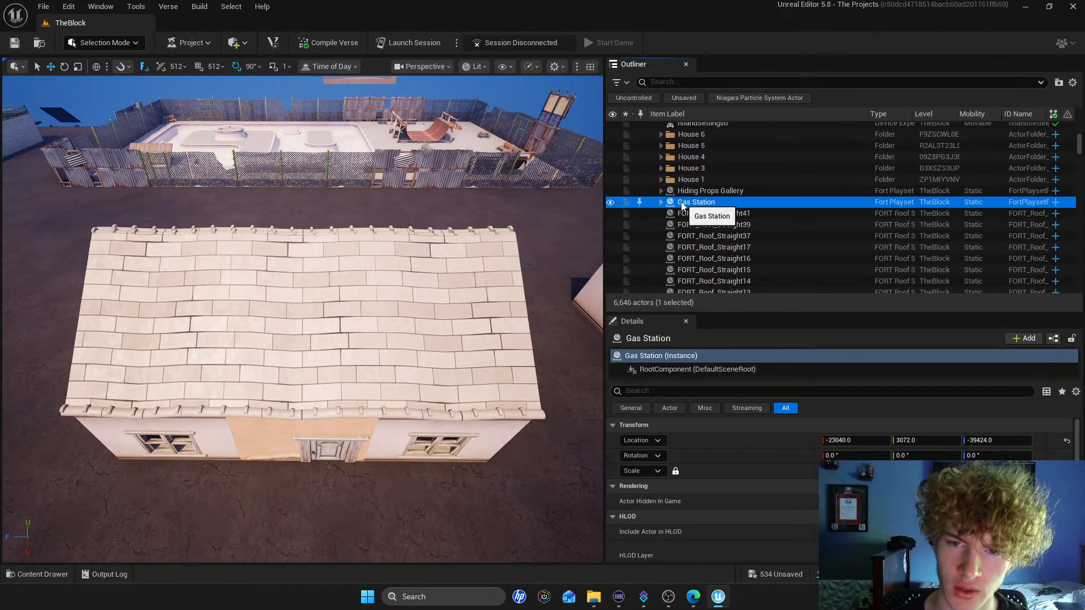
{"action": "right_click", "coordinate": [682, 205]}
{"action": "mouse_move", "coordinate": [692, 208]}
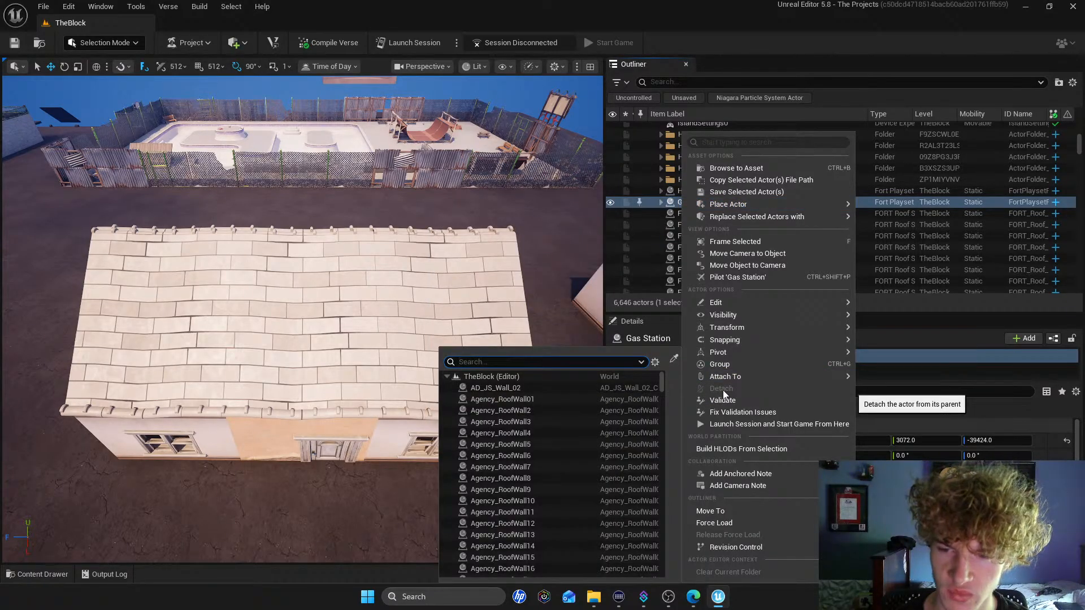
{"action": "left_click", "coordinate": [499, 275]}
Expand the Gas Station actor to check its first attached pieces, collapse it and select FORT_Roof_Straight41
{"action": "left_click", "coordinate": [680, 203]}
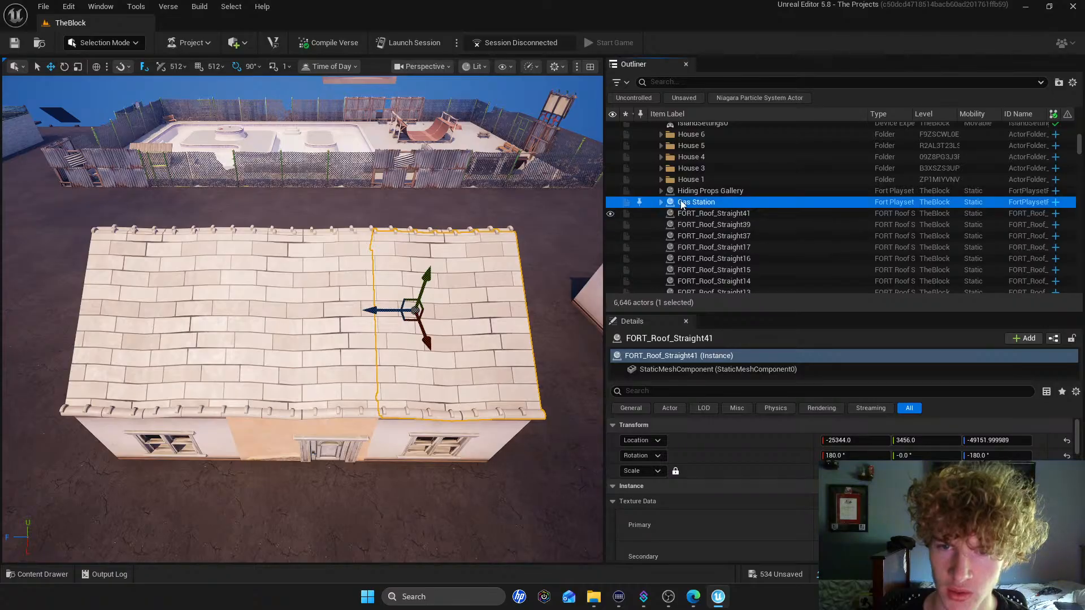
{"action": "left_click", "coordinate": [660, 203]}
{"action": "left_click", "coordinate": [690, 214]}
{"action": "left_click", "coordinate": [695, 226]}
{"action": "left_click", "coordinate": [695, 236]}
{"action": "left_click", "coordinate": [692, 214]}
{"action": "left_click", "coordinate": [660, 202]}
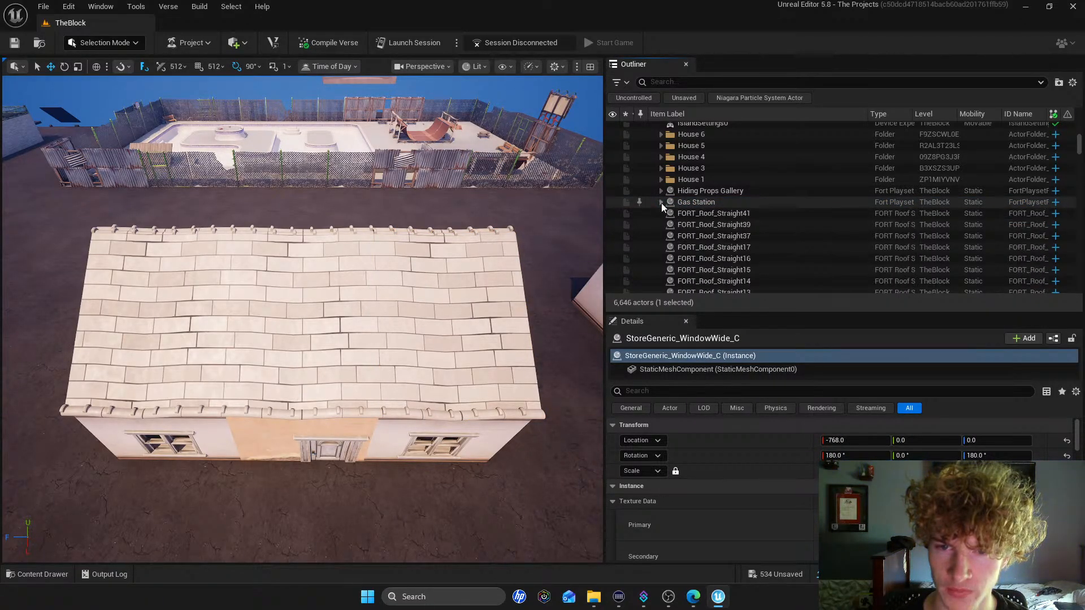
{"action": "left_click", "coordinate": [695, 214]}
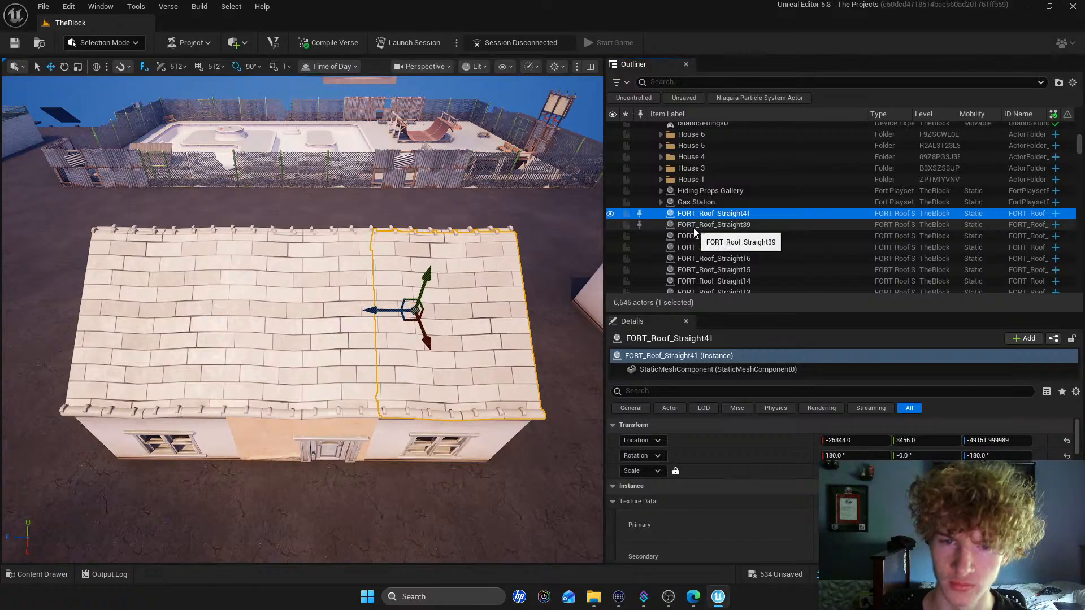
Select FORT_Roof_Straight41, 39 and 37 and examine their Transform and Snapping options in the actor options
{"action": "left_click", "coordinate": [693, 226]}
{"action": "left_click", "coordinate": [696, 217], "text": "ctrl"}
{"action": "left_click", "coordinate": [693, 233], "text": "ctrl"}
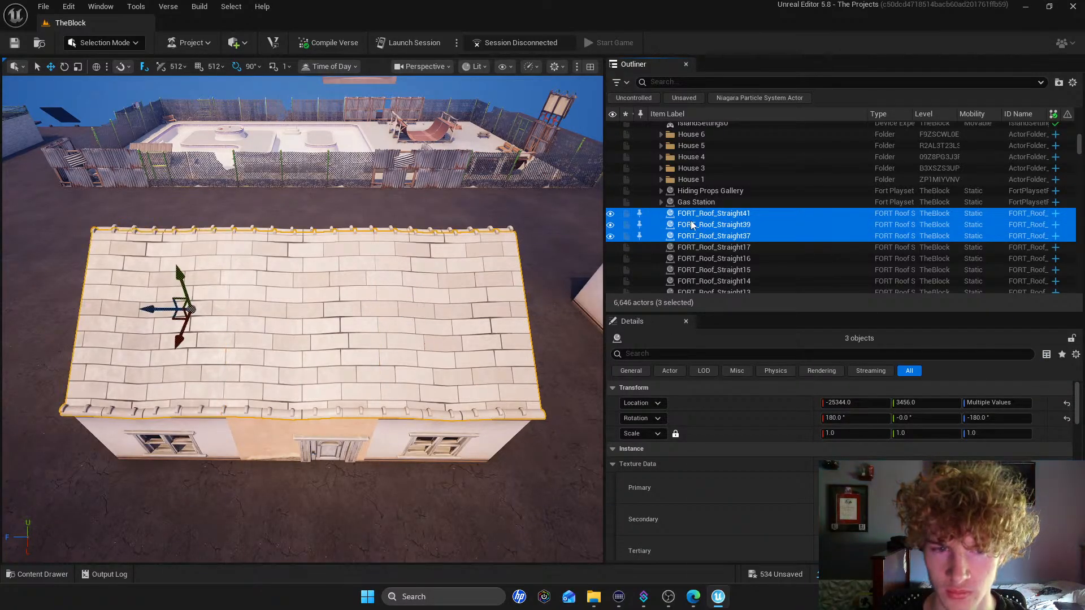
{"action": "right_click", "coordinate": [692, 225]}
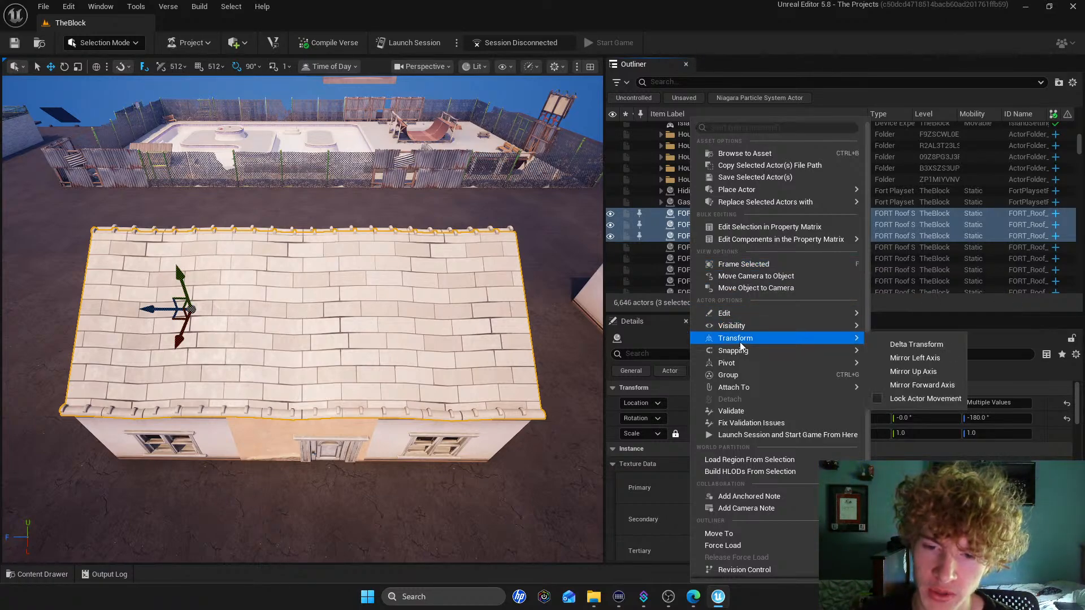
{"action": "mouse_move", "coordinate": [739, 350]}
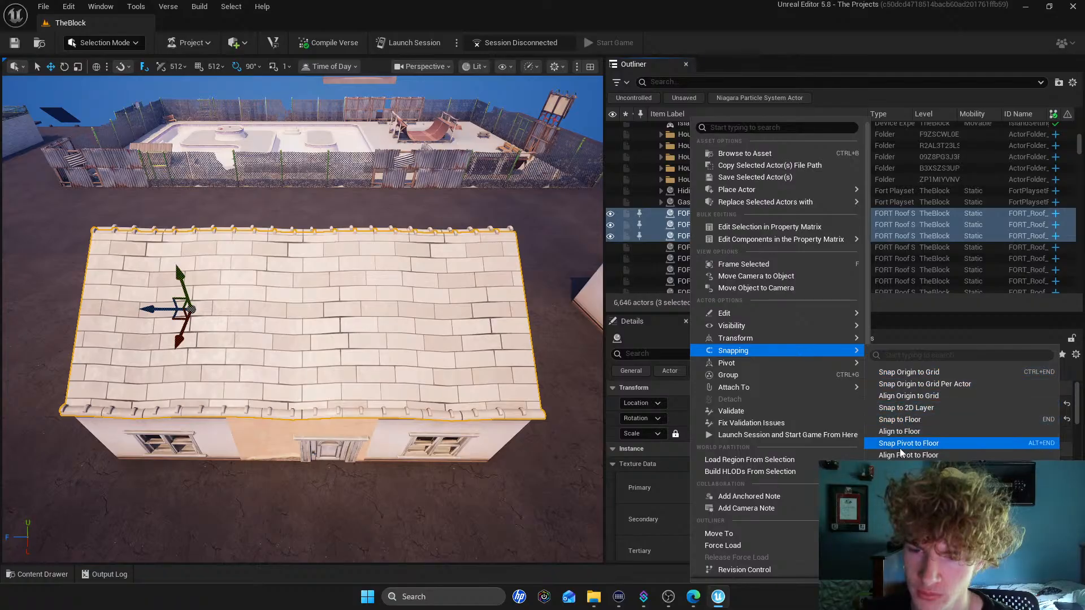
{"action": "scroll", "coordinate": [729, 429], "scroll_direction": "down", "scroll_amount": 1}
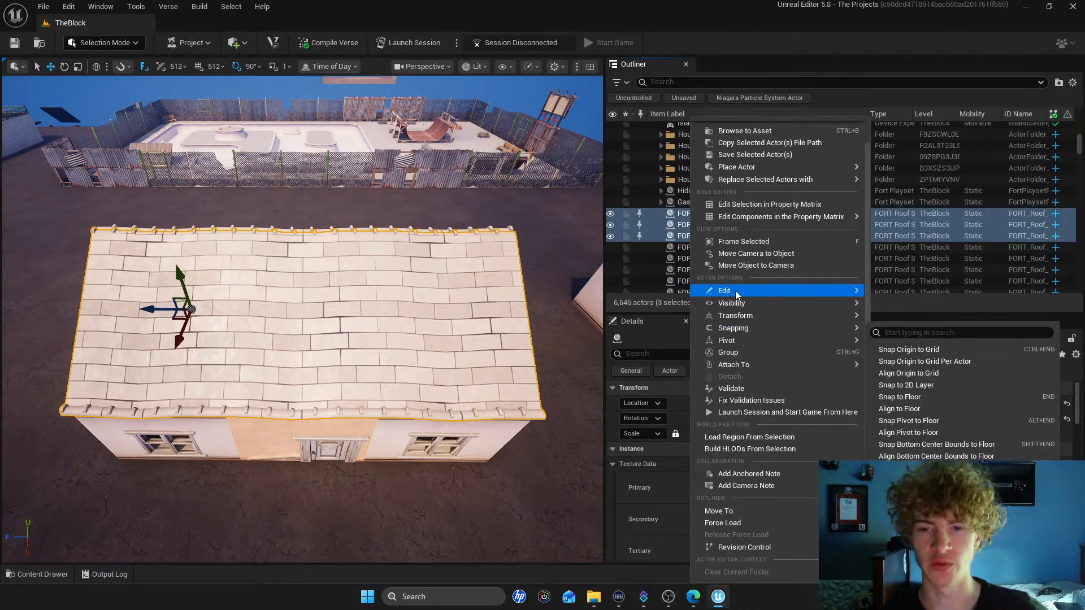
Select the Gas Station actor, expand it to check its attached pieces and collapse it again
{"action": "left_click", "coordinate": [678, 202]}
{"action": "left_click", "coordinate": [661, 203]}
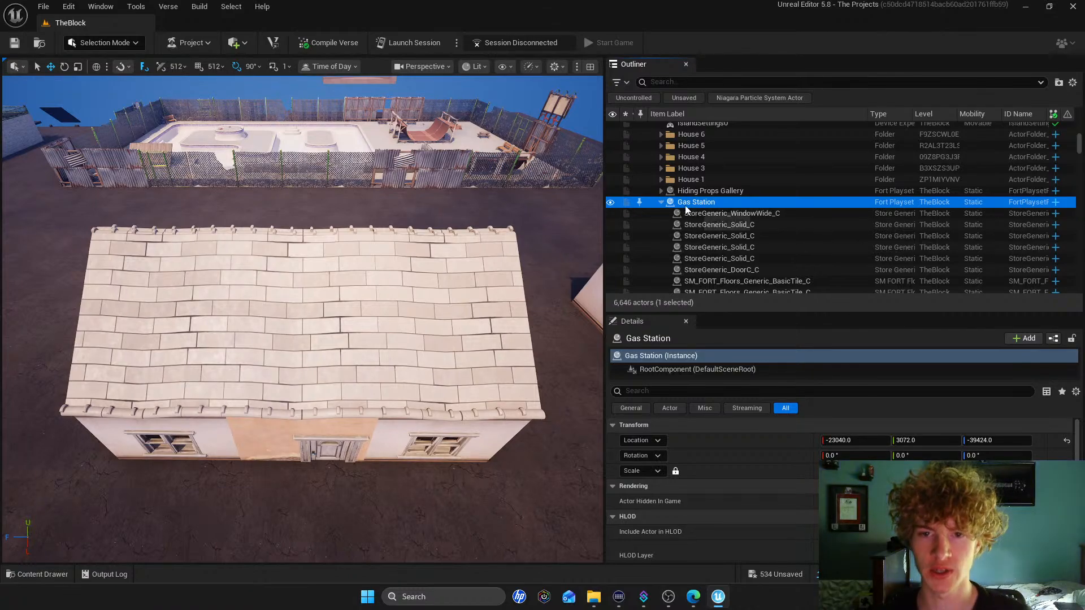
{"action": "left_click", "coordinate": [661, 202]}
{"action": "left_click", "coordinate": [679, 203]}
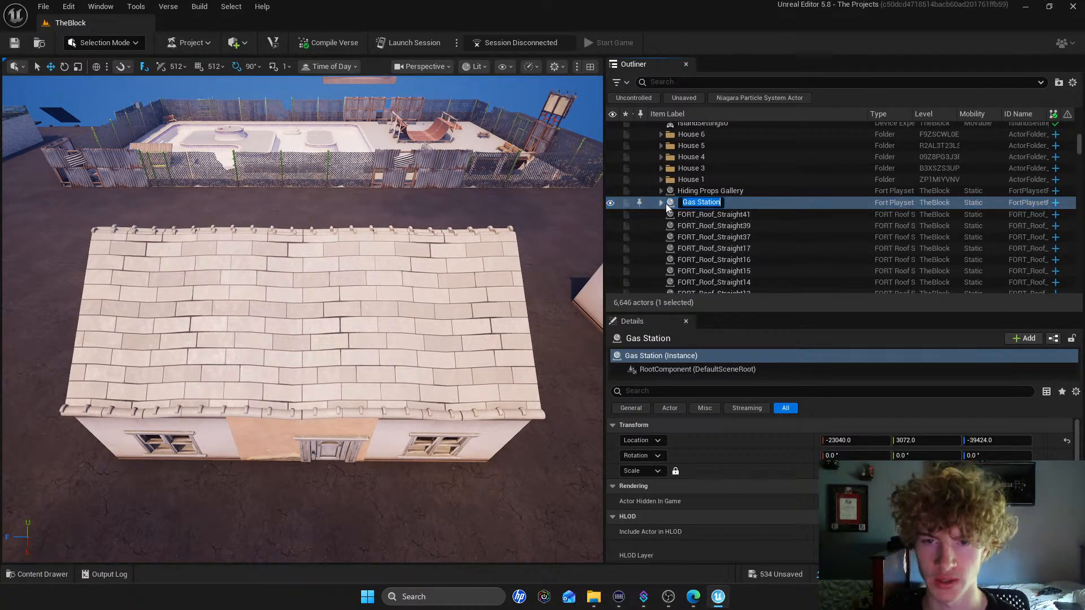
{"action": "left_click", "coordinate": [662, 202]}
{"action": "left_click", "coordinate": [662, 202]}
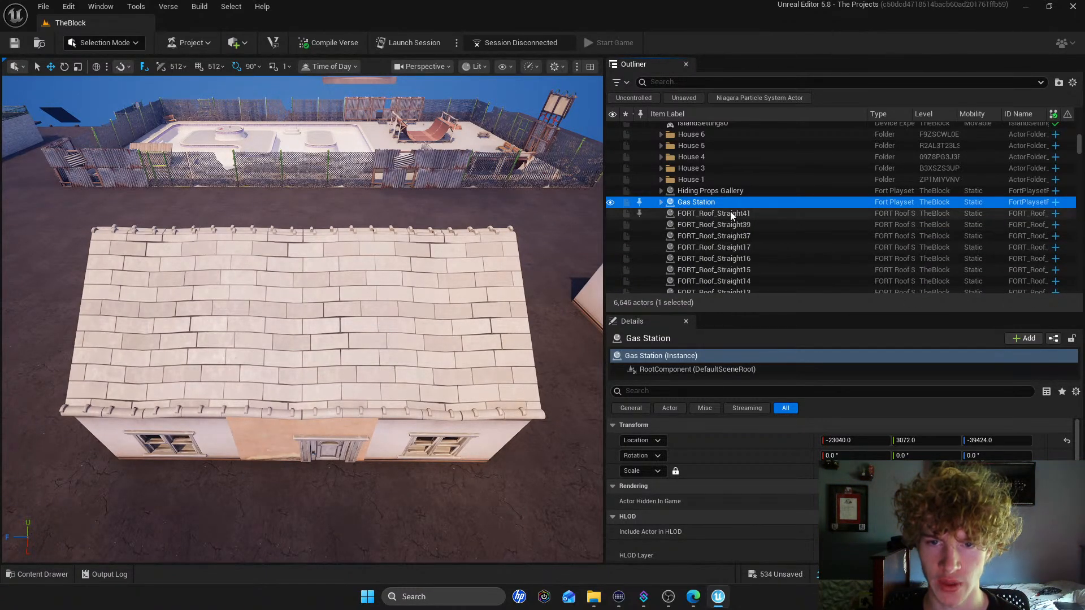
Go to the TheBlock root entry of the Outliner and review the list's column display options
{"action": "scroll", "coordinate": [704, 214], "scroll_direction": "up", "scroll_amount": 3}
{"action": "scroll", "coordinate": [704, 215], "scroll_direction": "up", "scroll_amount": 15}
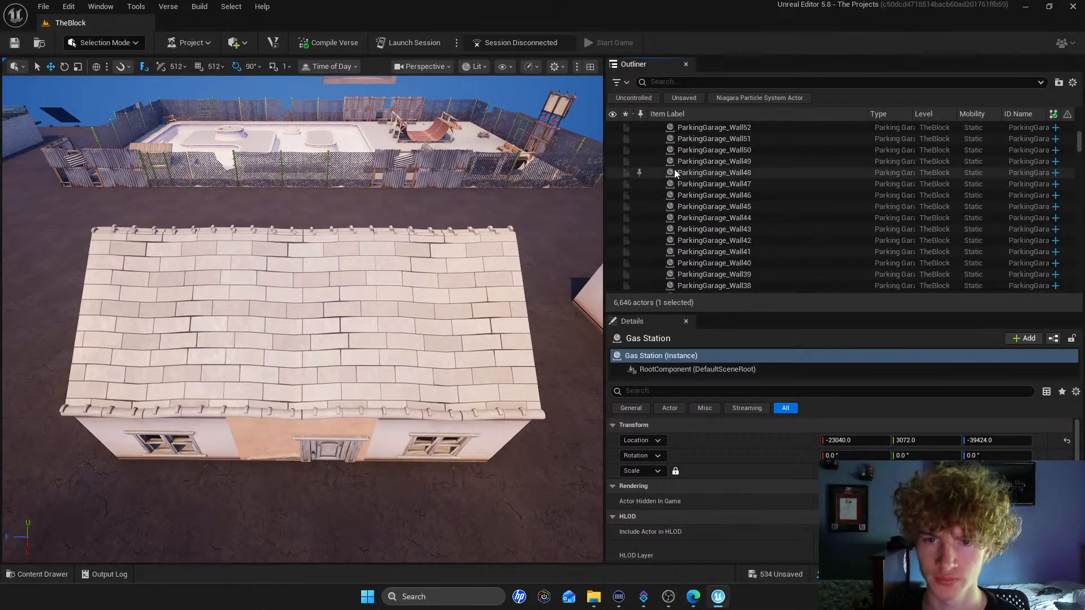
{"action": "scroll", "coordinate": [676, 168], "scroll_direction": "up", "scroll_amount": 20}
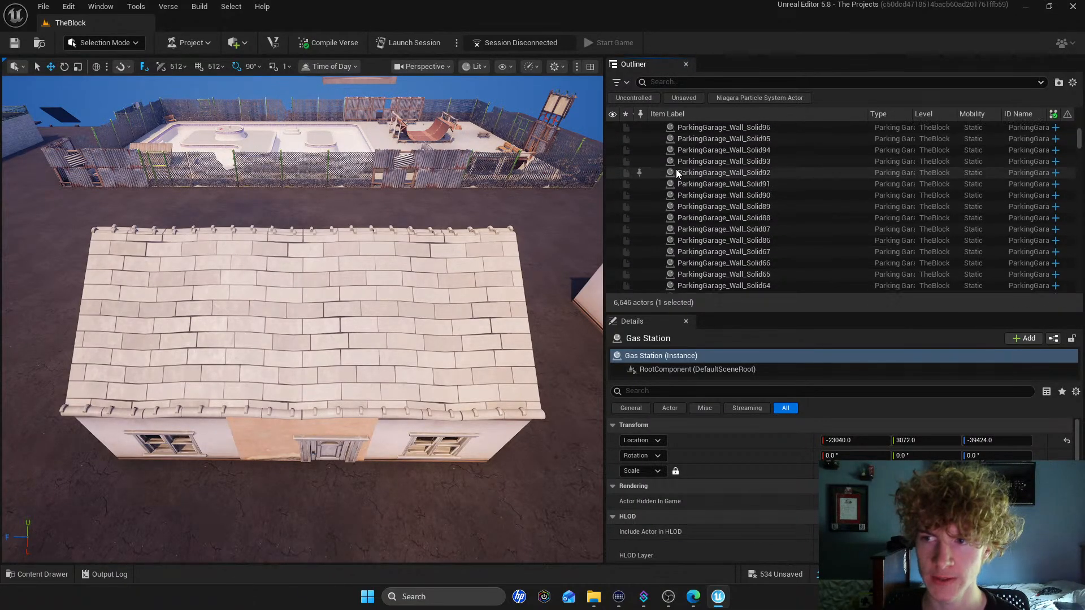
{"action": "left_click_drag", "start_coordinate": [1079, 139], "coordinate": [1078, 123]}
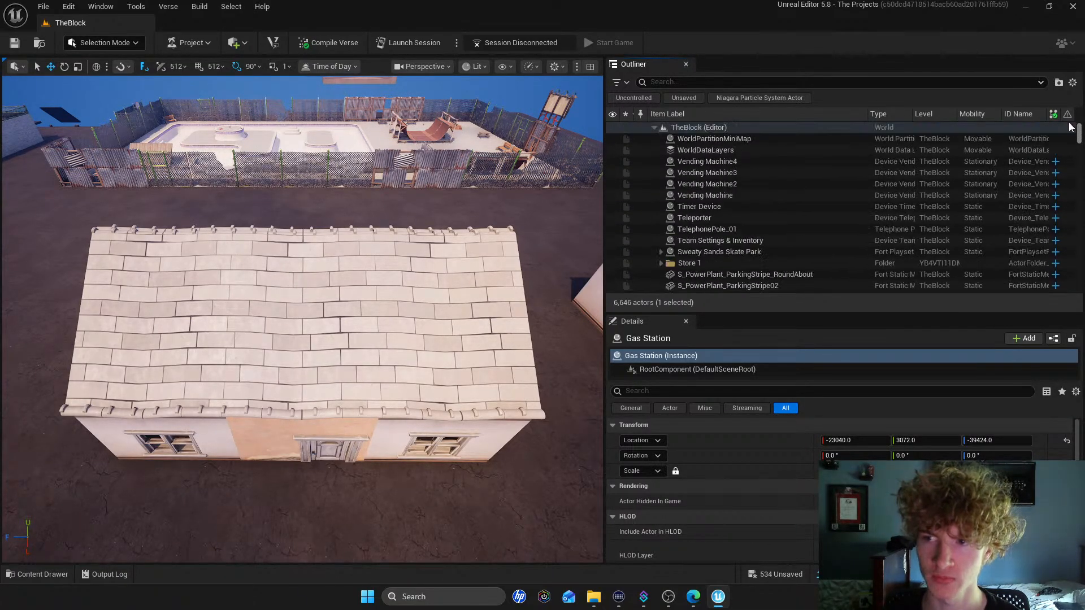
{"action": "right_click", "coordinate": [726, 120]}
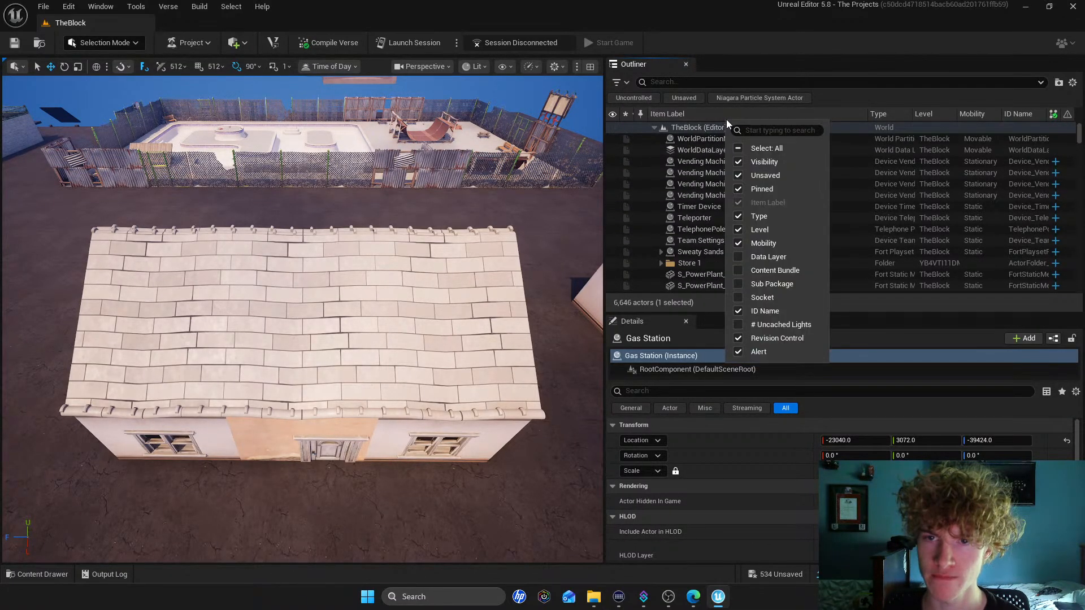
{"action": "left_click", "coordinate": [694, 126]}
{"action": "left_click_drag", "start_coordinate": [1079, 136], "coordinate": [1080, 168]}
Search the Outliner for "gas", select the Gas Station actor and bring it into view in the viewport
{"action": "left_click", "coordinate": [662, 83]}
{"action": "type", "text": "gas"}
{"action": "scroll", "coordinate": [745, 181], "scroll_direction": "up", "scroll_amount": 2}
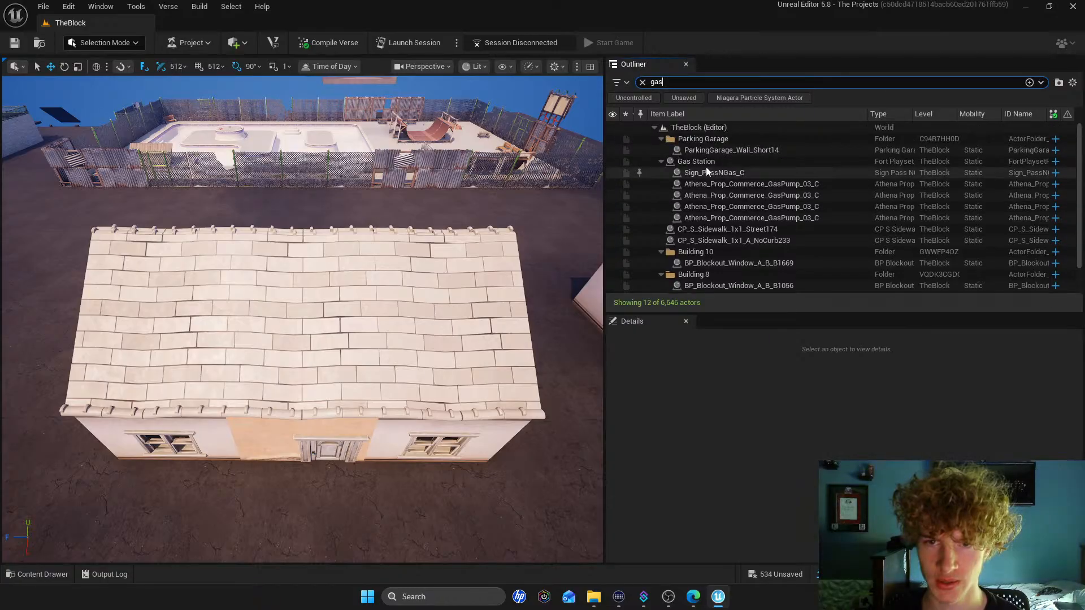
{"action": "left_click", "coordinate": [704, 162]}
{"action": "right_click_drag", "start_coordinate": [542, 183], "coordinate": [367, 255]}
{"action": "key", "text": "w"}
{"action": "key", "text": "s"}
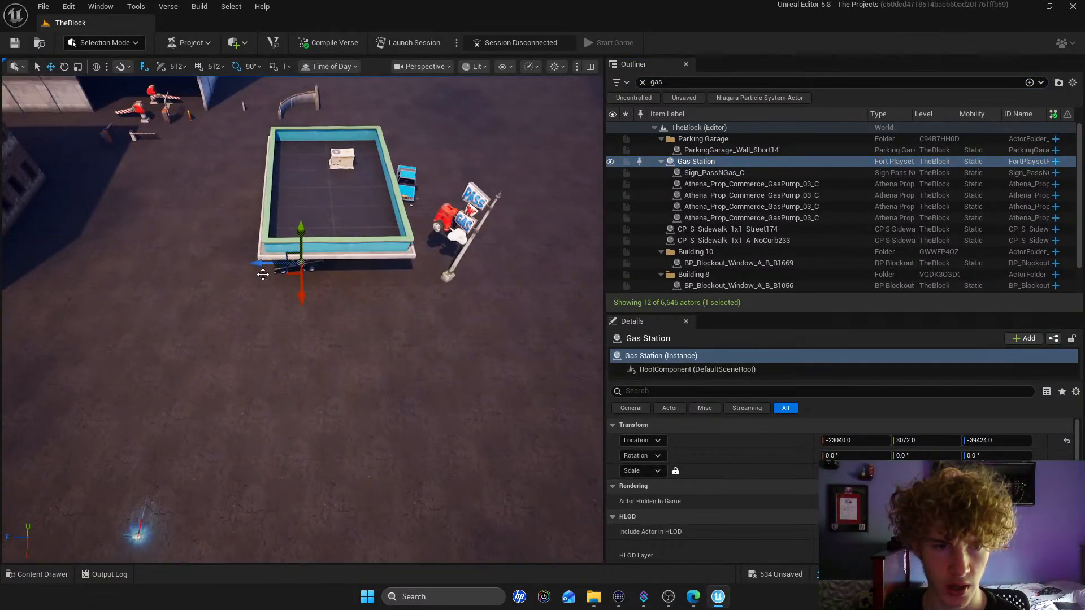
Try moving the Gas Station sideways in the viewport and undo the move
{"action": "left_click_drag", "start_coordinate": [257, 262], "coordinate": [337, 261]}
{"action": "left_click", "coordinate": [68, 7]}
{"action": "left_click", "coordinate": [92, 39]}
{"action": "key", "text": "s"}
{"action": "right_click_drag", "start_coordinate": [249, 226], "coordinate": [198, 172]}
{"action": "key", "text": "w"}
{"action": "key", "text": "d"}
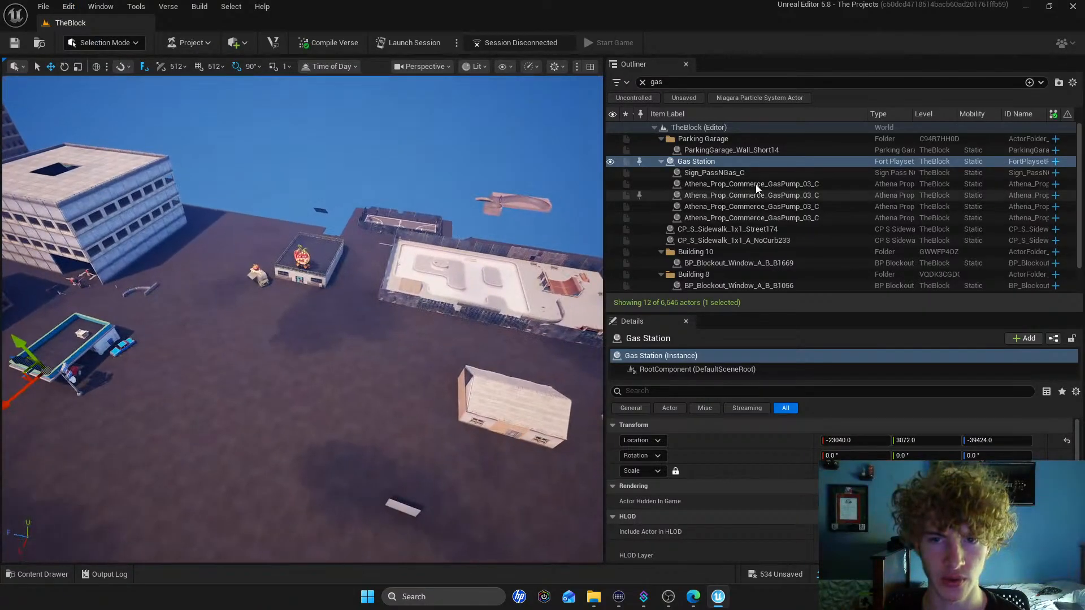
Collapse the Gas Station entry, review the Parking Garage folder's options and clear the Outliner search
{"action": "left_click", "coordinate": [661, 162]}
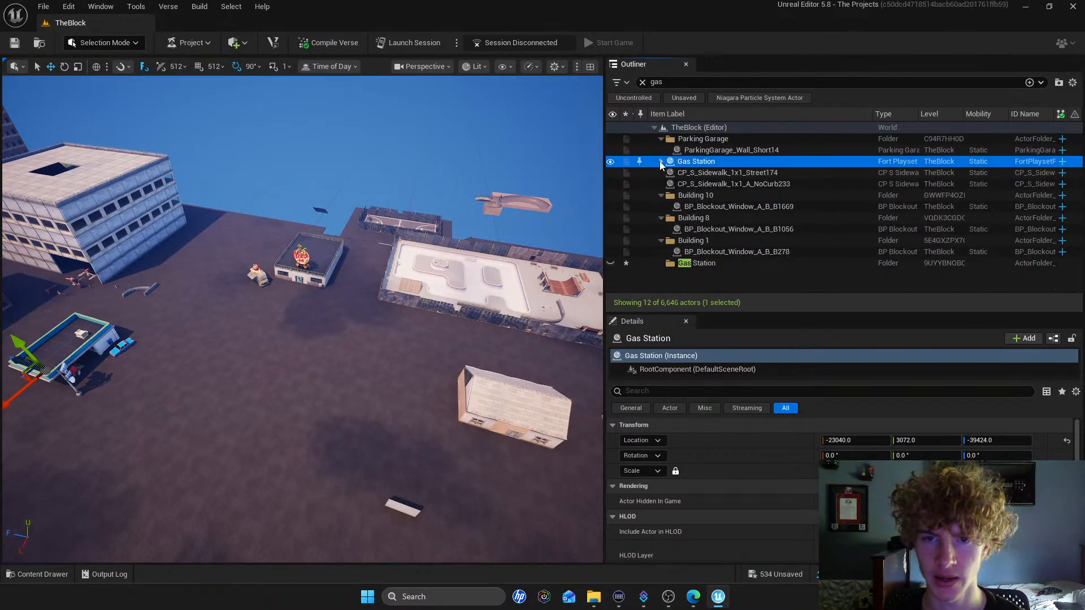
{"action": "right_click", "coordinate": [696, 138]}
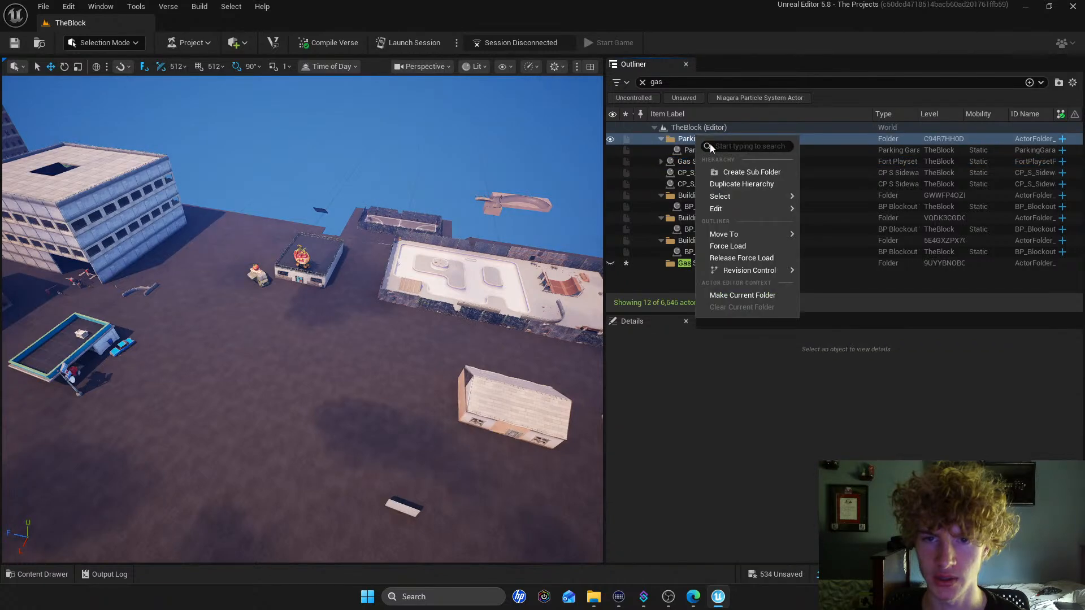
{"action": "key", "text": "Escape"}
{"action": "left_click", "coordinate": [642, 82]}
Open World Settings for TheBlock and examine its World Partition Setup and Time Of Day sections
{"action": "scroll", "coordinate": [1019, 165], "scroll_direction": "down", "scroll_amount": 2}
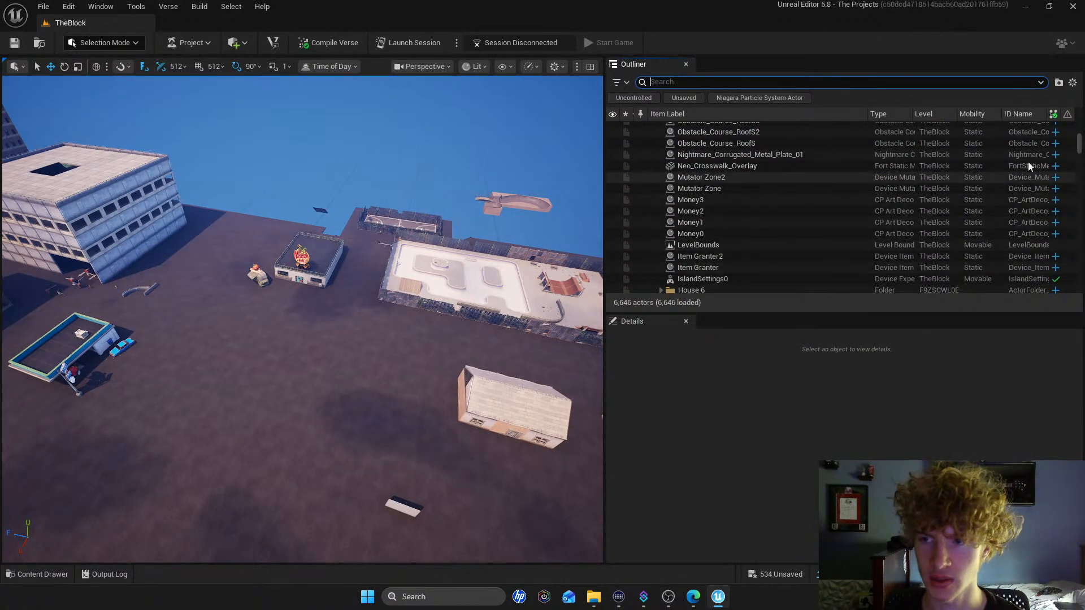
{"action": "scroll", "coordinate": [1069, 152], "scroll_direction": "up", "scroll_amount": 1}
{"action": "scroll", "coordinate": [1070, 152], "scroll_direction": "up", "scroll_amount": 5}
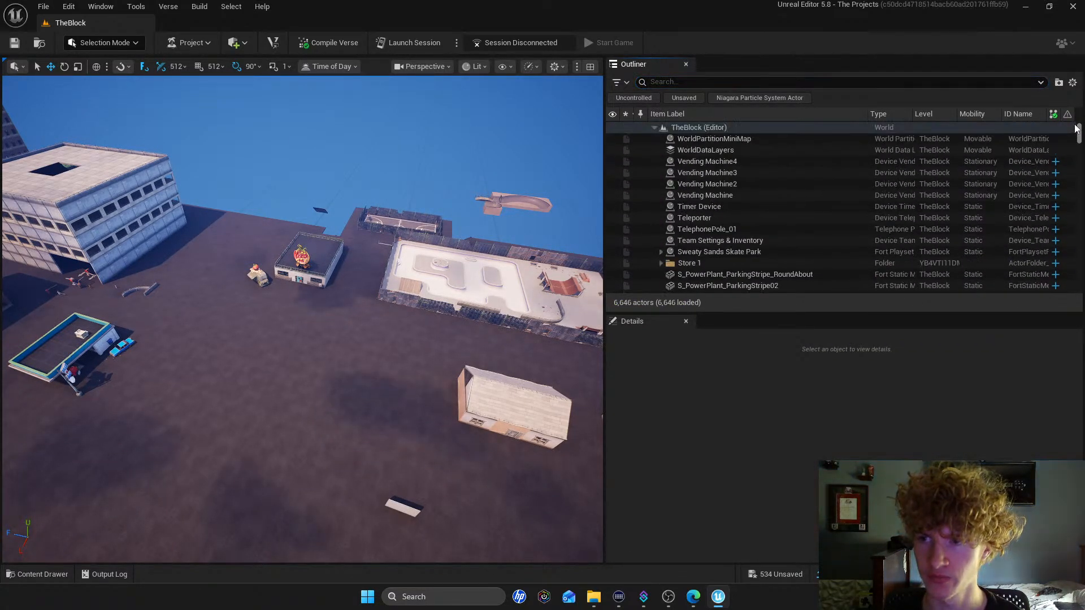
{"action": "right_click", "coordinate": [672, 125]}
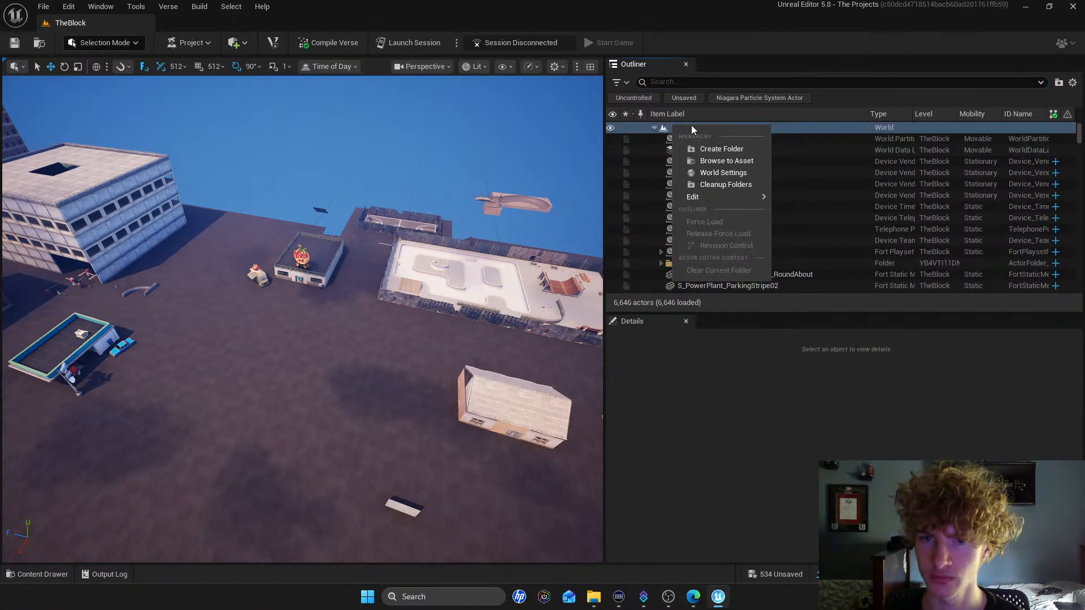
{"action": "left_click", "coordinate": [715, 172]}
{"action": "left_click", "coordinate": [610, 415]}
{"action": "left_click", "coordinate": [612, 416]}
{"action": "left_click", "coordinate": [613, 428]}
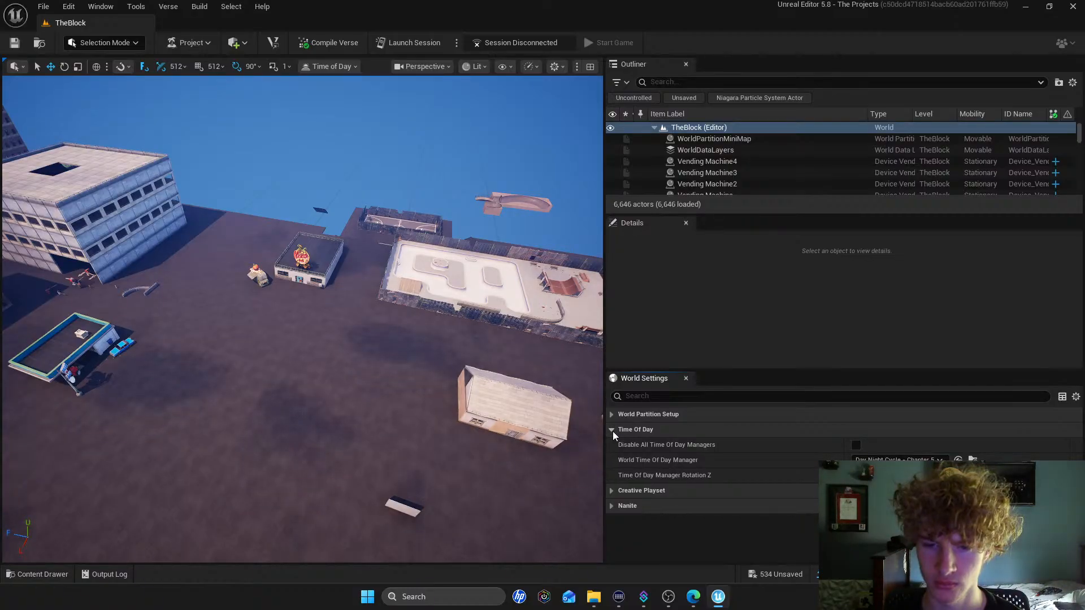
Examine the Creative Playset and Nanite sections, recheck Time Of Day and close World Settings
{"action": "left_click", "coordinate": [612, 430]}
{"action": "left_click", "coordinate": [610, 445]}
{"action": "left_click", "coordinate": [611, 444]}
{"action": "left_click", "coordinate": [611, 460]}
{"action": "left_click", "coordinate": [610, 460]}
{"action": "left_click", "coordinate": [611, 430]}
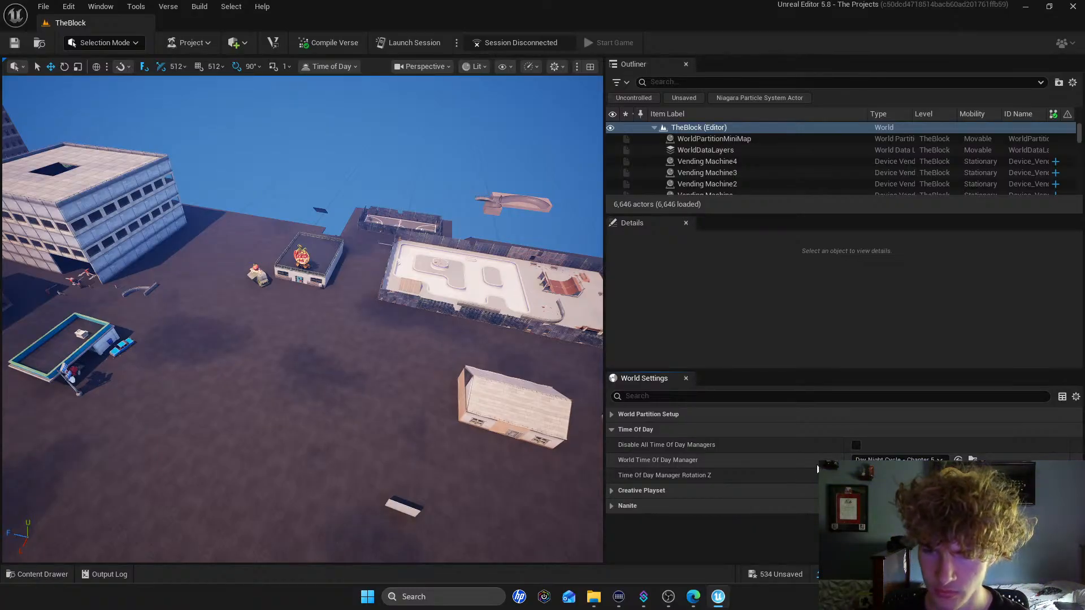
{"action": "left_click", "coordinate": [612, 430]}
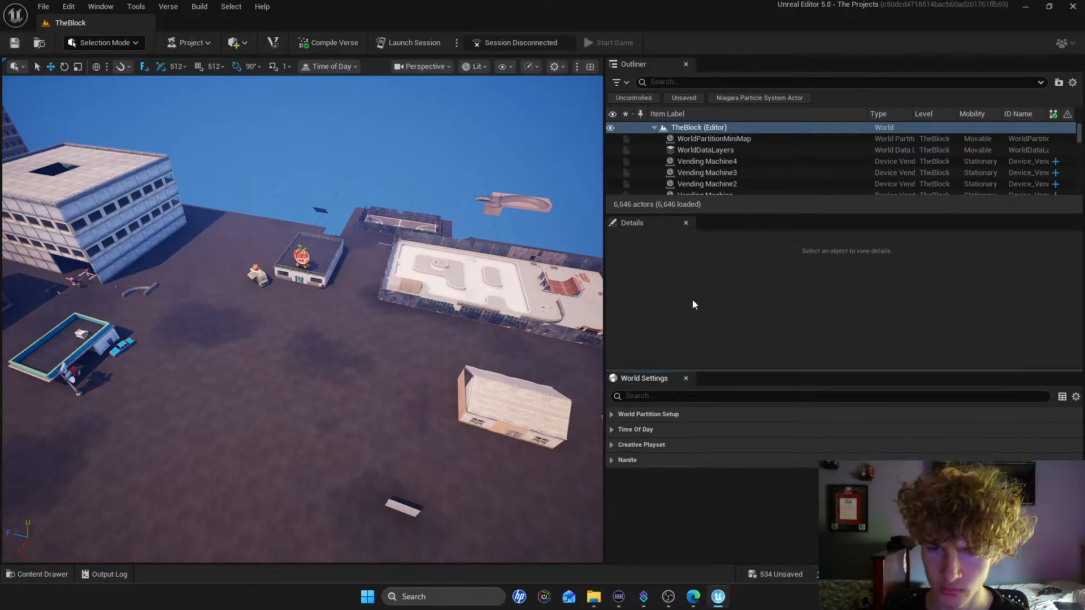
{"action": "left_click", "coordinate": [687, 380]}
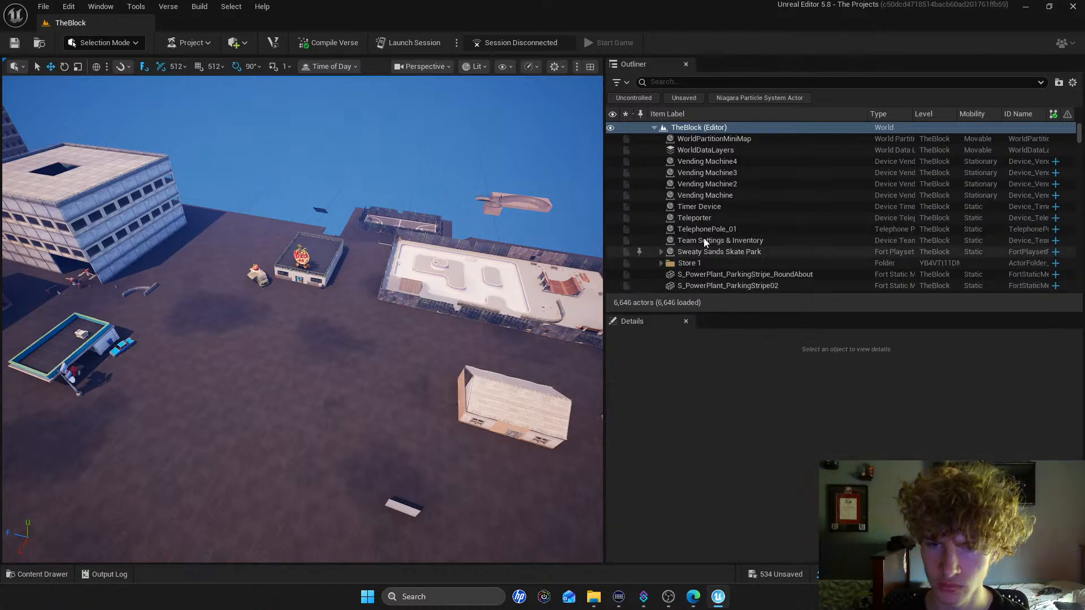
Check the details of the WorldDataLayers and WorldPartitionMiniMap actors in the Outliner
{"action": "left_click", "coordinate": [685, 140]}
{"action": "left_click", "coordinate": [695, 149]}
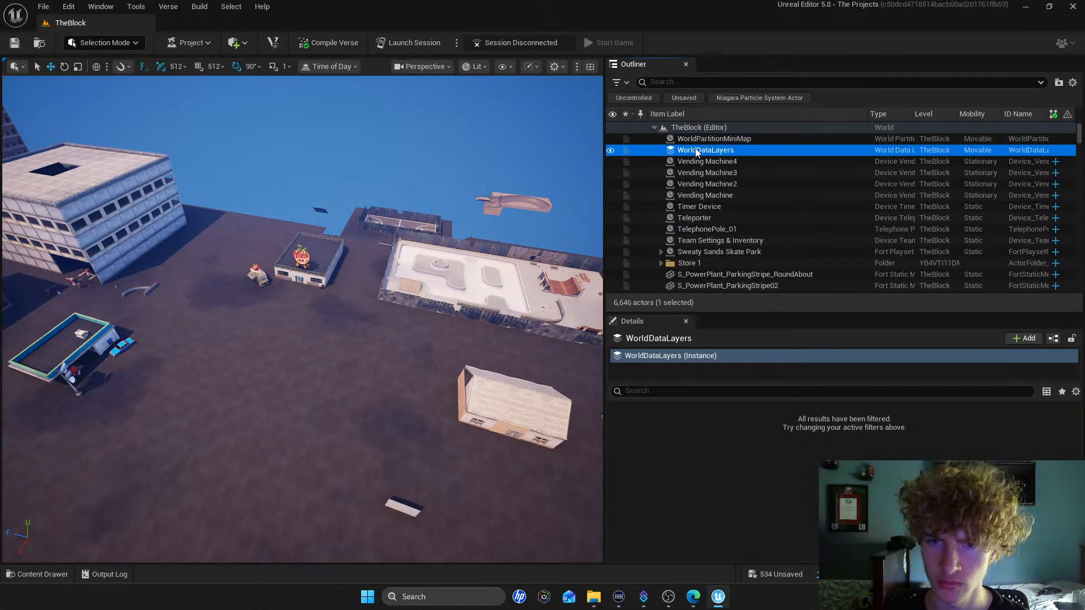
{"action": "left_click", "coordinate": [681, 140]}
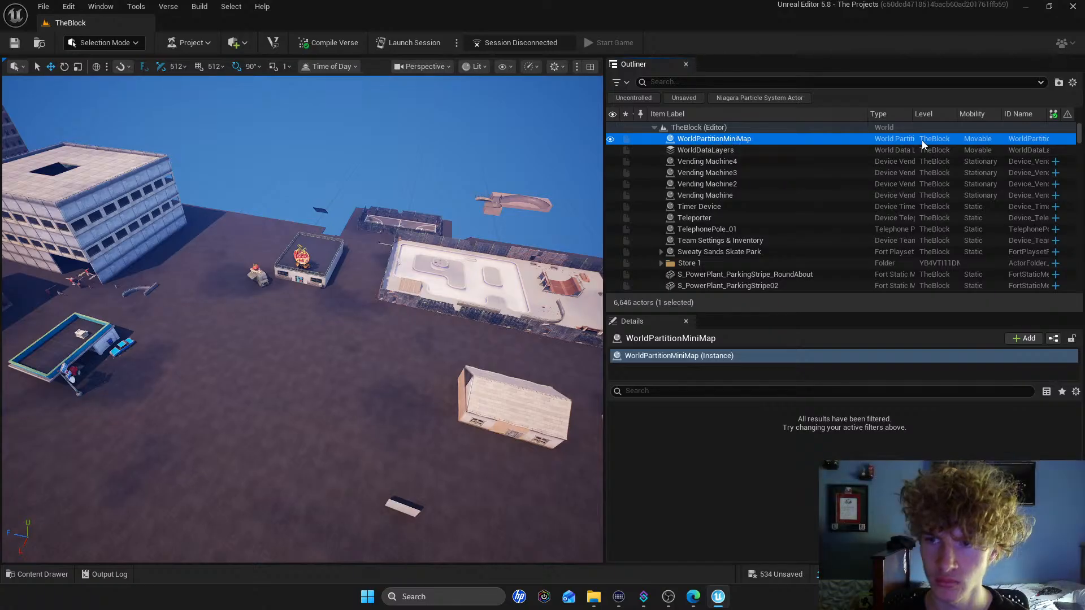
{"action": "scroll", "coordinate": [982, 174], "scroll_direction": "down", "scroll_amount": 4}
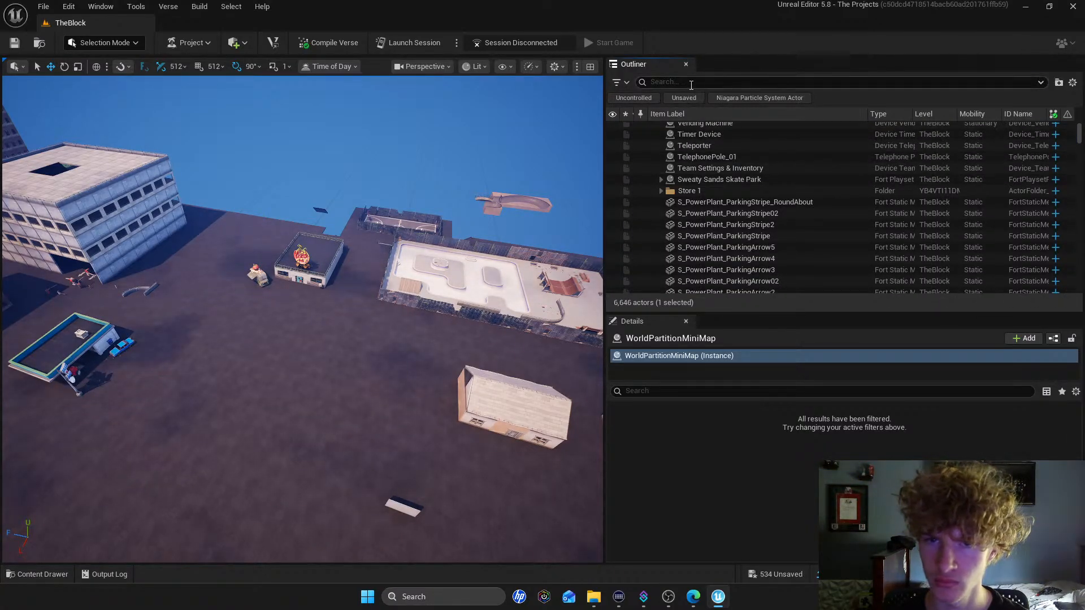
Search the Outliner for "gas", select the Gas Station and review the TheBlock world's hierarchy and Edit options
{"action": "type", "text": "gas"}
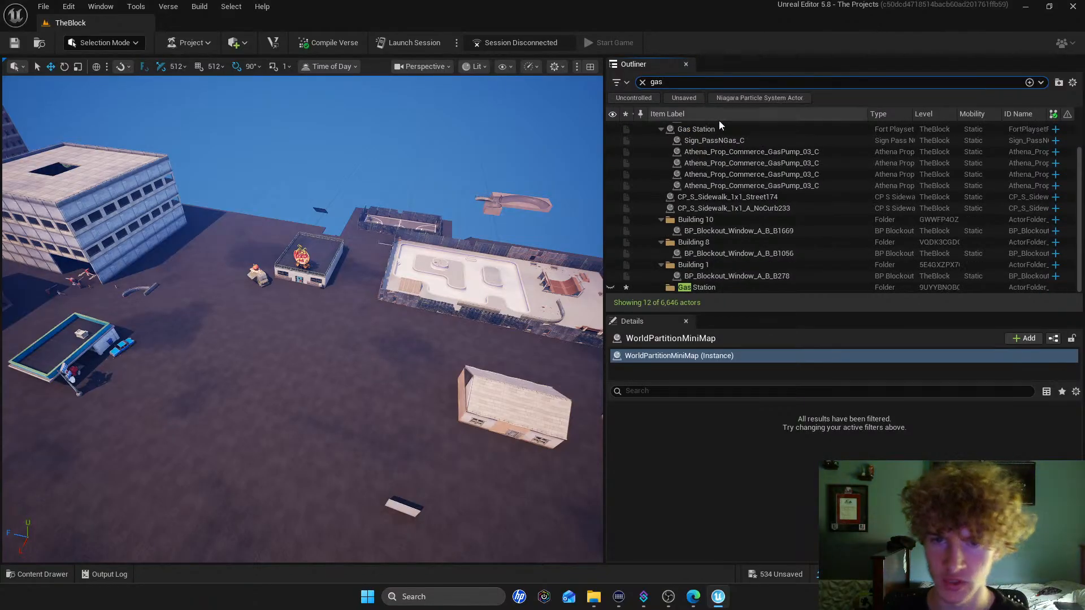
{"action": "scroll", "coordinate": [729, 141], "scroll_direction": "up", "scroll_amount": 1}
{"action": "left_click", "coordinate": [742, 163]}
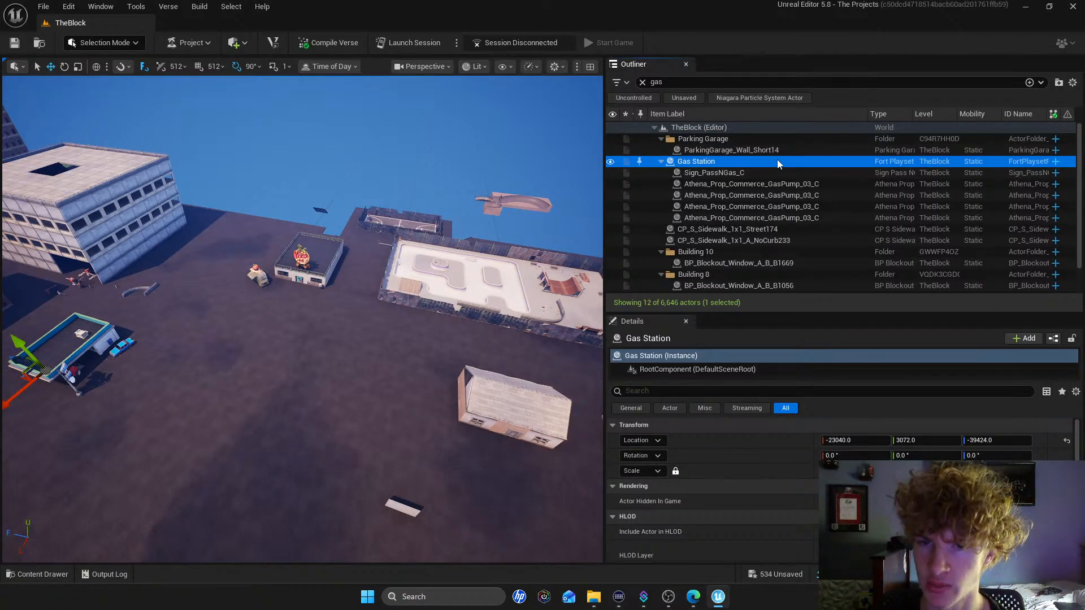
{"action": "right_click", "coordinate": [686, 132]}
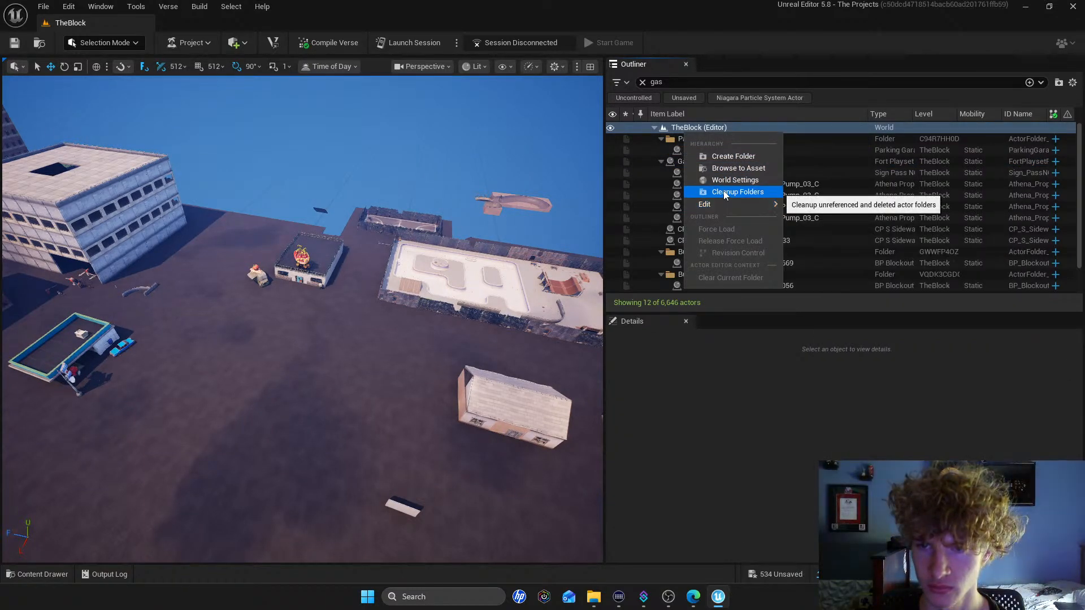
{"action": "mouse_move", "coordinate": [719, 207]}
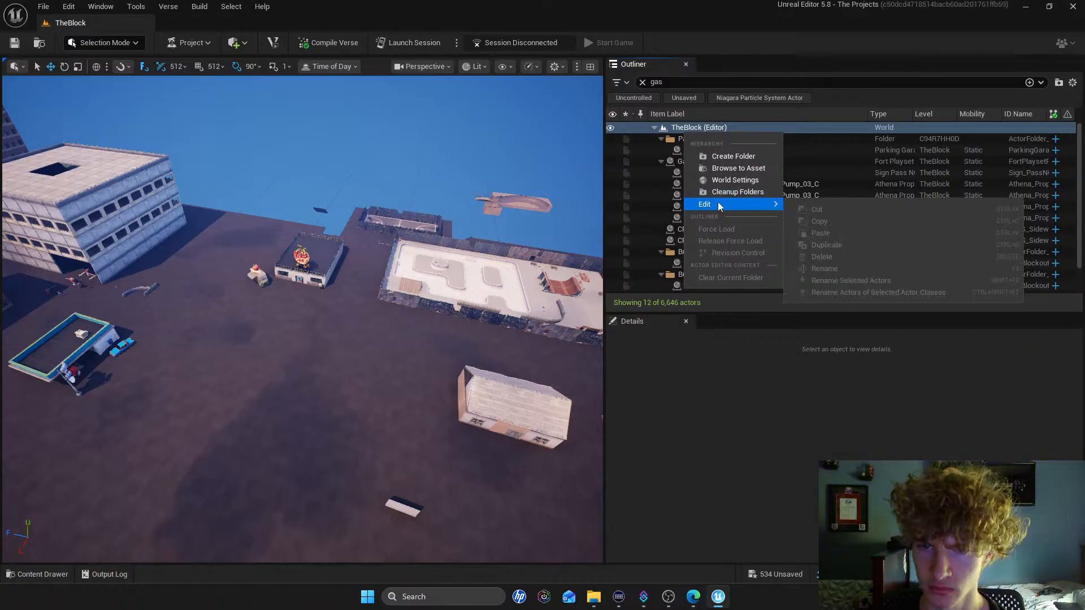
{"action": "left_click", "coordinate": [683, 339]}
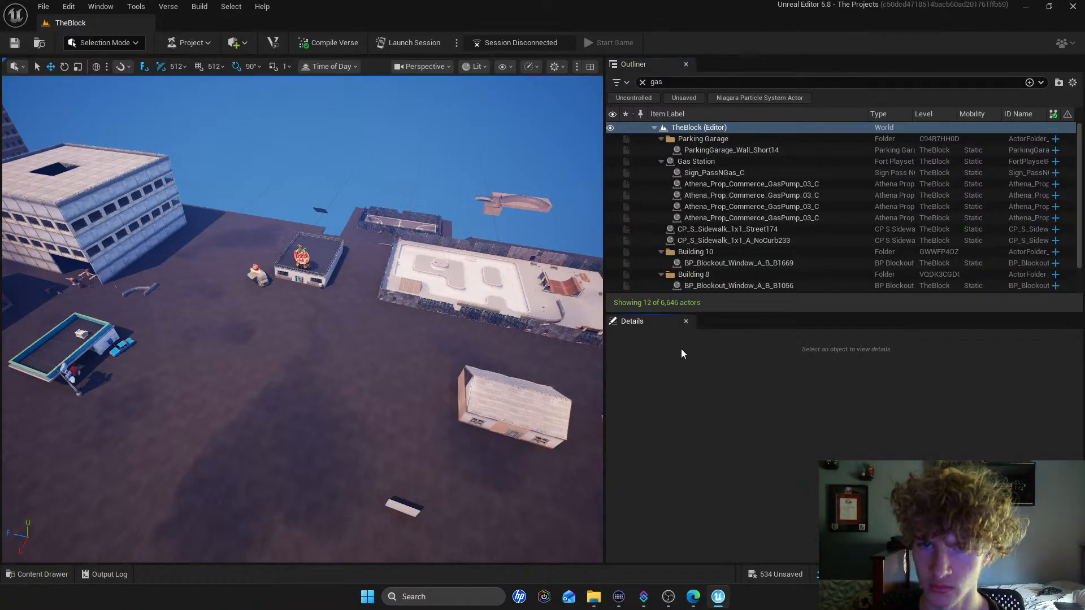
Collapse the Gas Station entry, review the Parking Garage folder's options including Revision Control, and clear the search
{"action": "left_click", "coordinate": [660, 162]}
{"action": "left_click", "coordinate": [668, 162]}
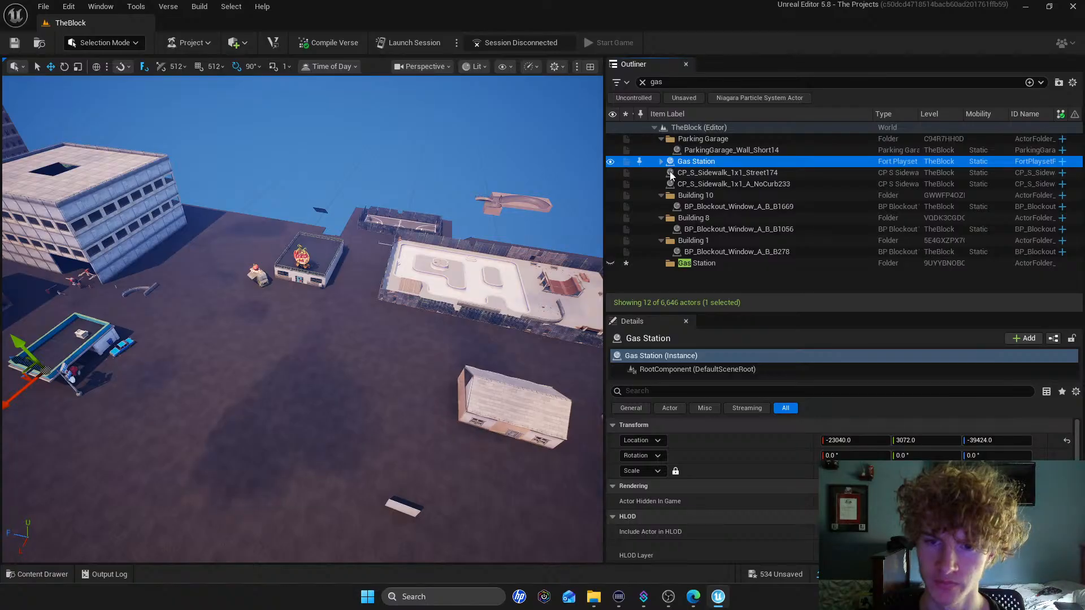
{"action": "right_click", "coordinate": [689, 138]}
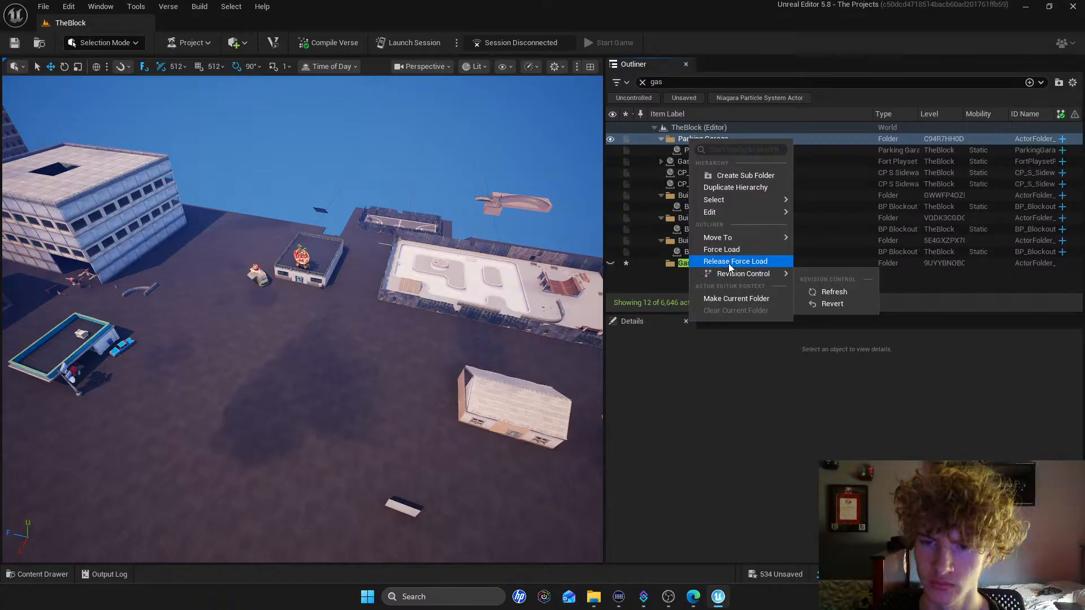
{"action": "left_click", "coordinate": [714, 372]}
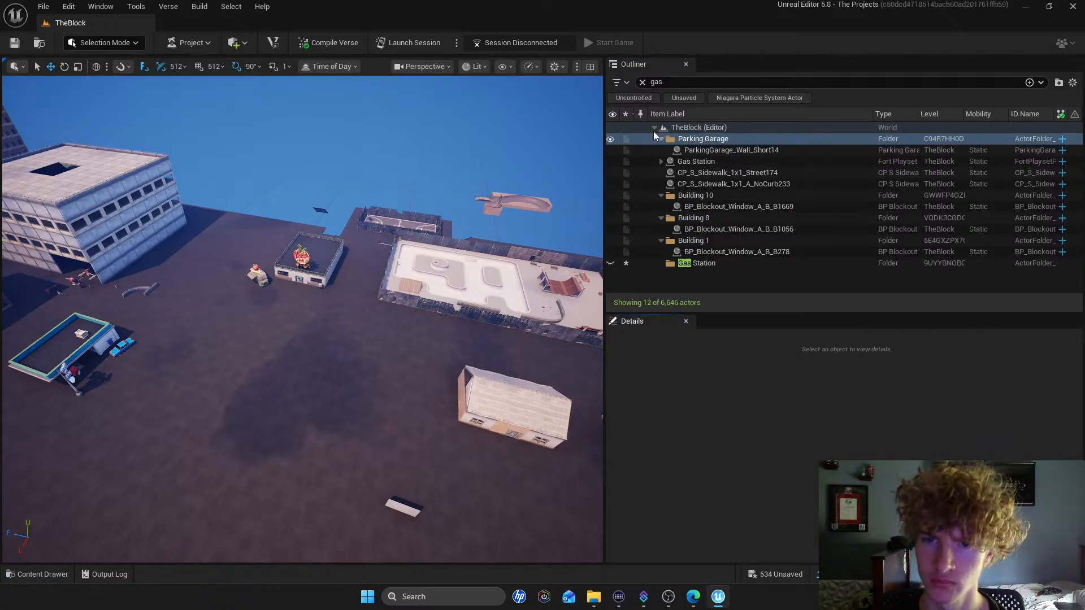
{"action": "left_click", "coordinate": [642, 82]}
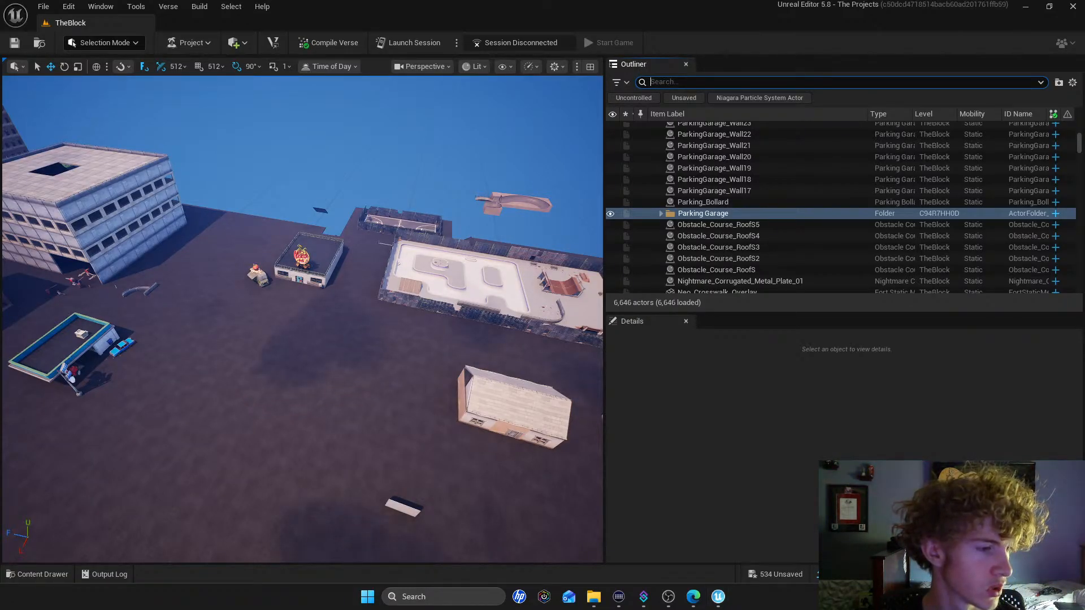
Look over the map around the gas station and select a floor tile of its roof
{"action": "right_click", "coordinate": [218, 339]}
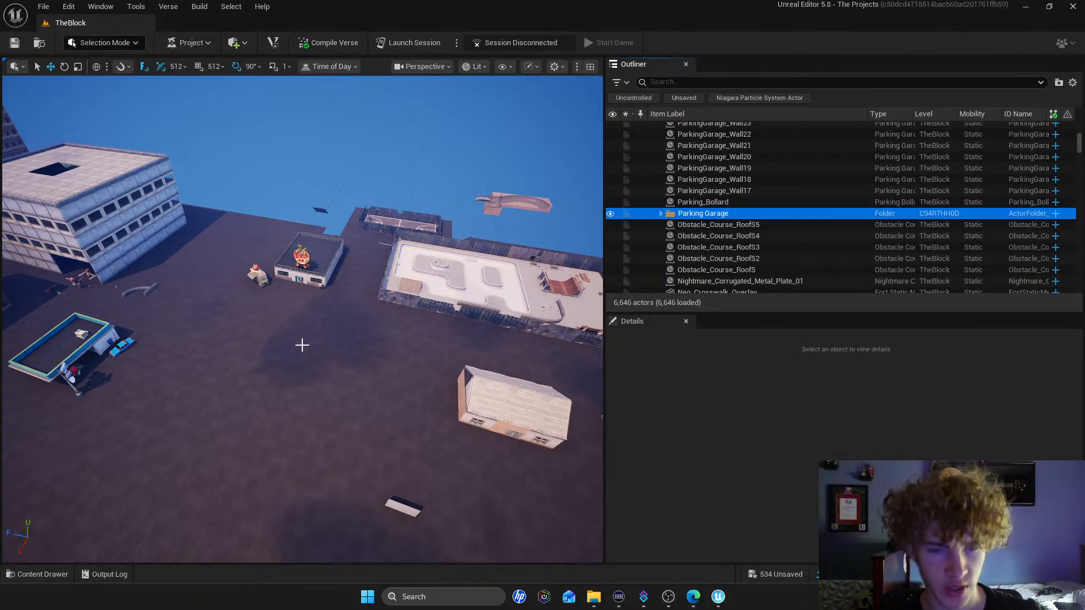
{"action": "right_click_drag", "start_coordinate": [332, 307], "coordinate": [127, 308]}
{"action": "key", "text": "w"}
{"action": "key", "text": "s"}
{"action": "key", "text": "d"}
{"action": "key", "text": "w"}
{"action": "key", "text": "s"}
{"action": "key", "text": "s"}
{"action": "key", "text": "d"}
{"action": "key", "text": "w"}
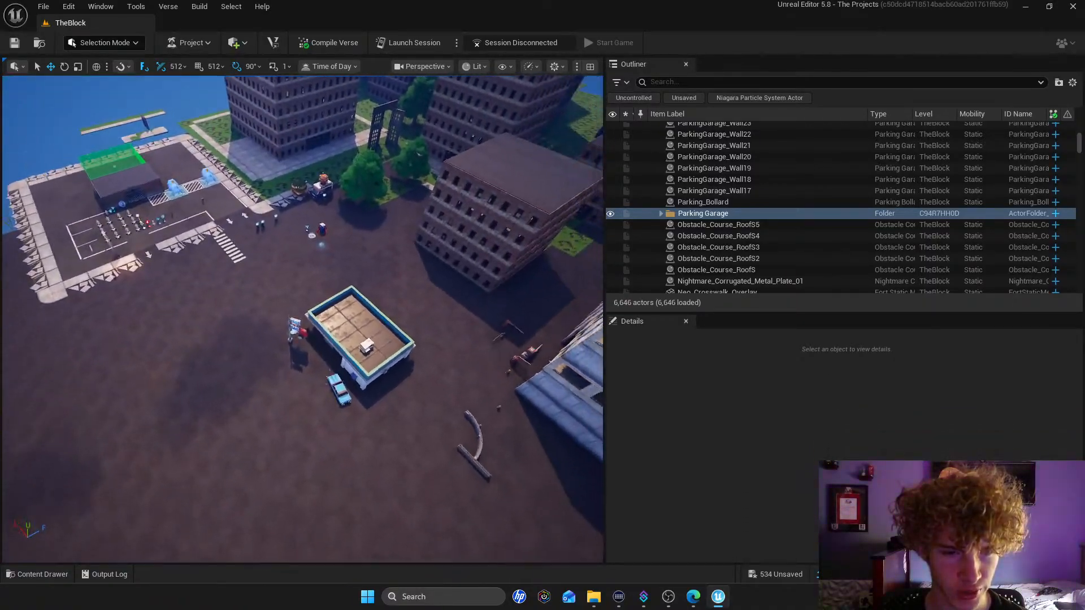
{"action": "right_click_drag", "start_coordinate": [390, 316], "coordinate": [443, 320]}
{"action": "key", "text": "w"}
{"action": "left_click", "coordinate": [328, 299]}
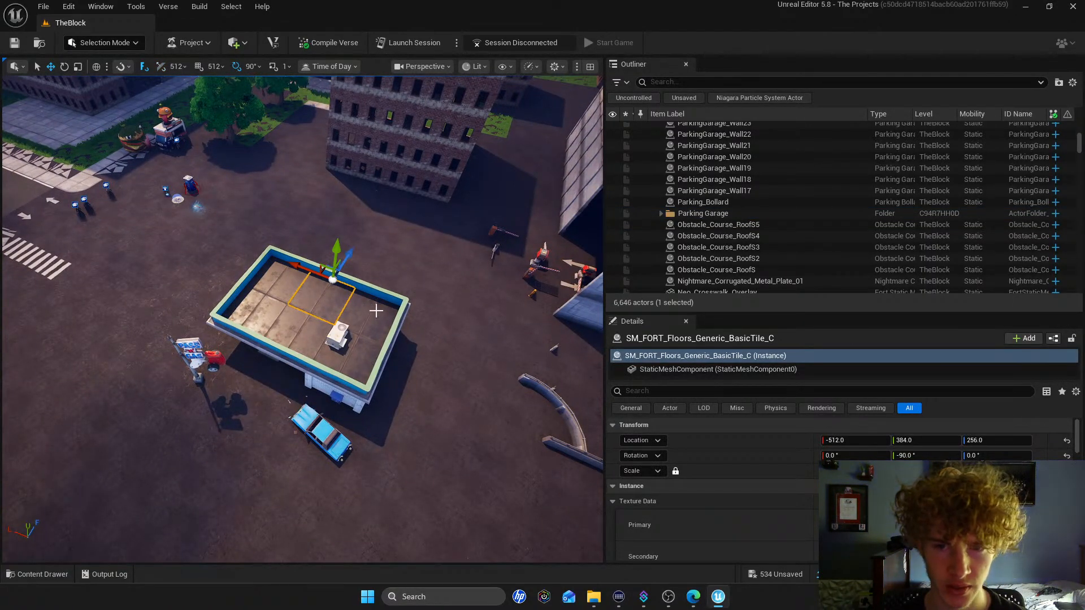
Search the Outliner for "gas" and bring the Gas Station actor into view
{"action": "scroll", "coordinate": [703, 242], "scroll_direction": "up", "scroll_amount": 5}
{"action": "scroll", "coordinate": [398, 305], "scroll_direction": "up", "scroll_amount": 2}
{"action": "right_click_drag", "start_coordinate": [398, 305], "coordinate": [503, 254]}
{"action": "key", "text": "a"}
{"action": "key", "text": "w"}
{"action": "scroll", "coordinate": [676, 210], "scroll_direction": "up", "scroll_amount": 6}
{"action": "scroll", "coordinate": [695, 178], "scroll_direction": "up", "scroll_amount": 9}
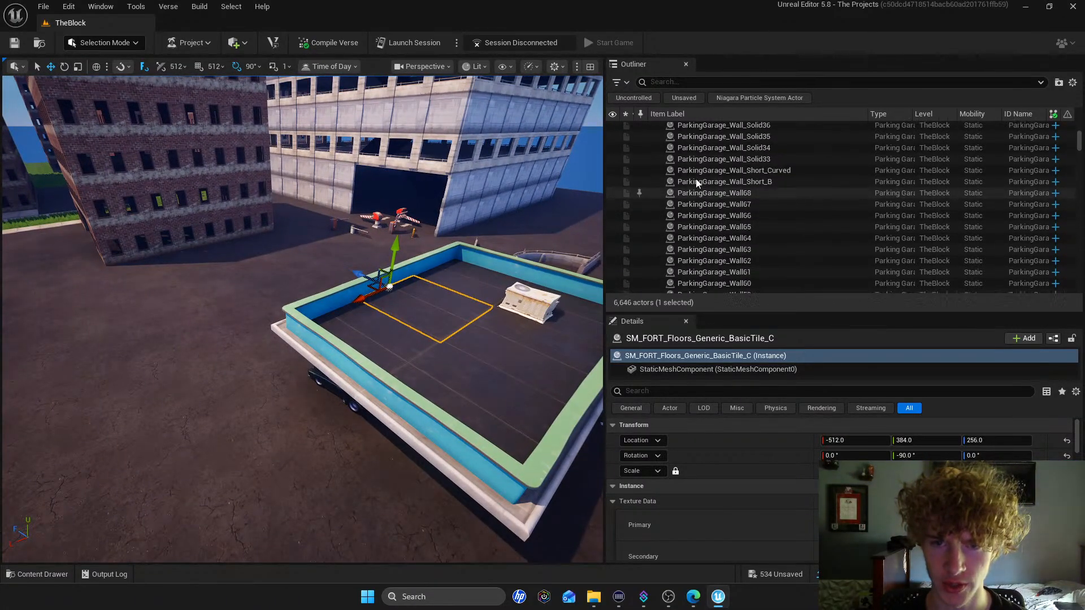
{"action": "left_click", "coordinate": [684, 83]}
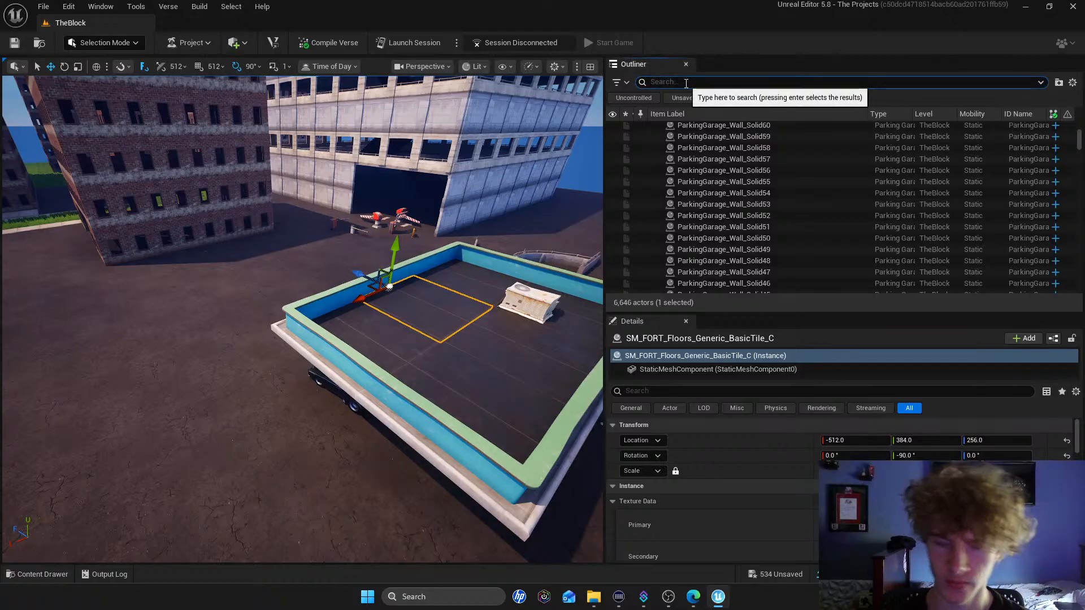
{"action": "type", "text": "gas"}
{"action": "double_click", "coordinate": [690, 161]}
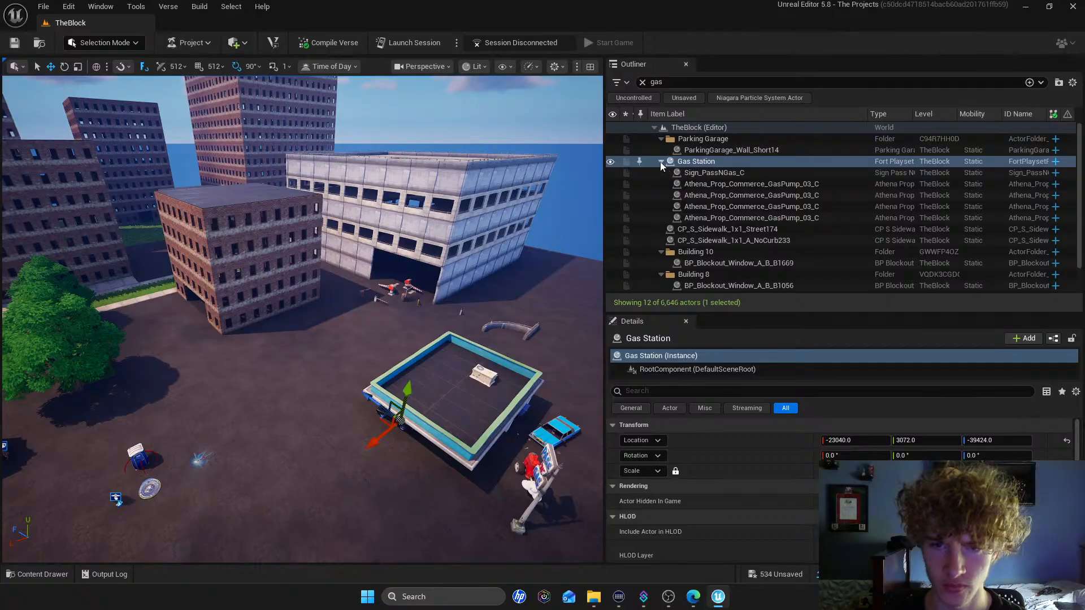
Inspect the Gas Station's sign and gas pump child actors one by one and collapse the group
{"action": "left_click", "coordinate": [694, 172]}
{"action": "left_click", "coordinate": [693, 184]}
{"action": "left_click", "coordinate": [696, 196]}
{"action": "left_click", "coordinate": [703, 208]}
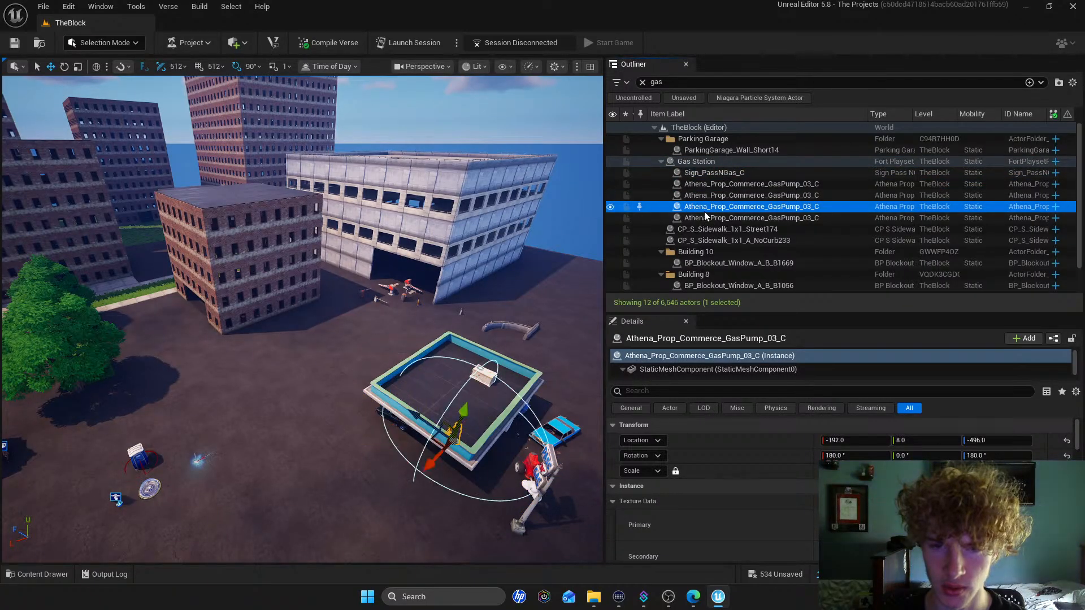
{"action": "left_click", "coordinate": [706, 218]}
{"action": "left_click", "coordinate": [661, 161]}
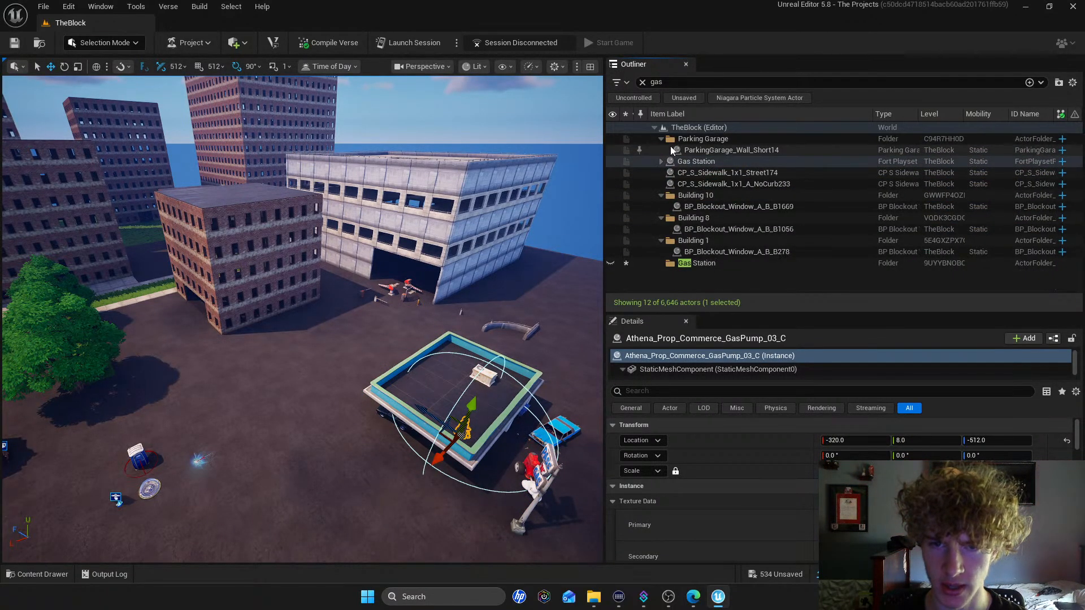
Check the Parking Garage folder among the filtered results, view the whole block and clear the search
{"action": "left_click", "coordinate": [661, 138]}
{"action": "left_click", "coordinate": [661, 139]}
{"action": "left_click", "coordinate": [685, 140]}
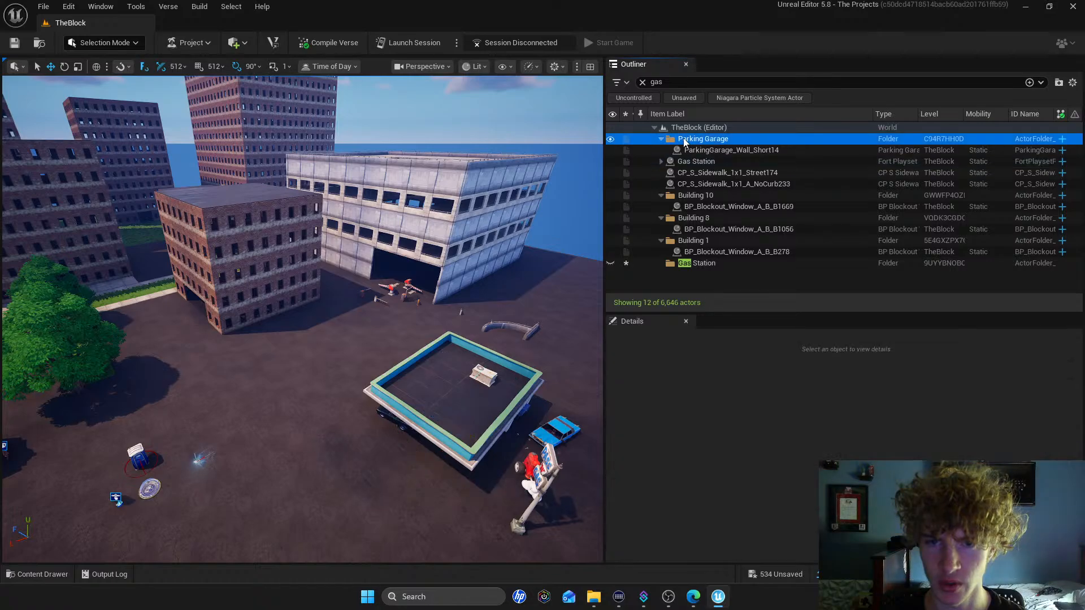
{"action": "key", "text": "s"}
{"action": "right_click_drag", "start_coordinate": [447, 209], "coordinate": [448, 266]}
{"action": "key", "text": "w"}
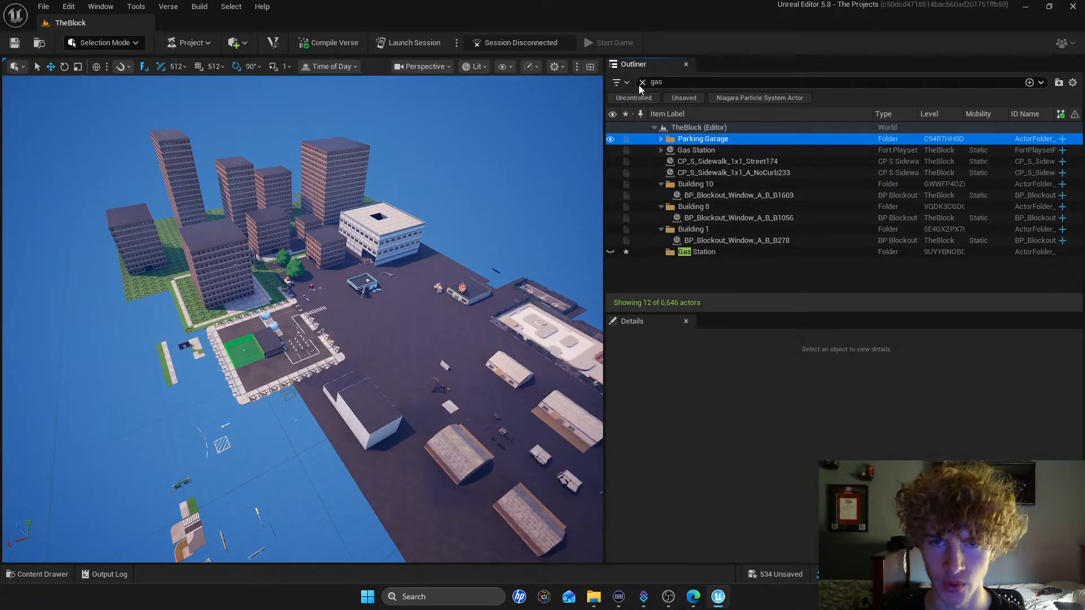
{"action": "left_click", "coordinate": [642, 82]}
Survey the map from above and locate the Obstacle_Course_RoofS5 actor in the level
{"action": "scroll", "coordinate": [487, 217], "scroll_direction": "down", "scroll_amount": 5}
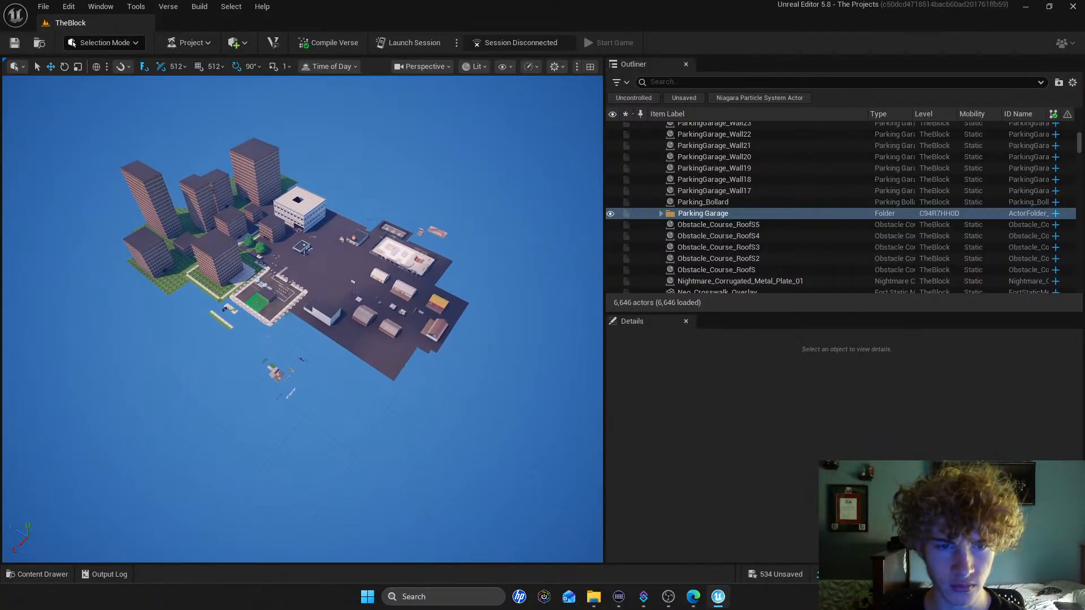
{"action": "left_click", "coordinate": [675, 215]}
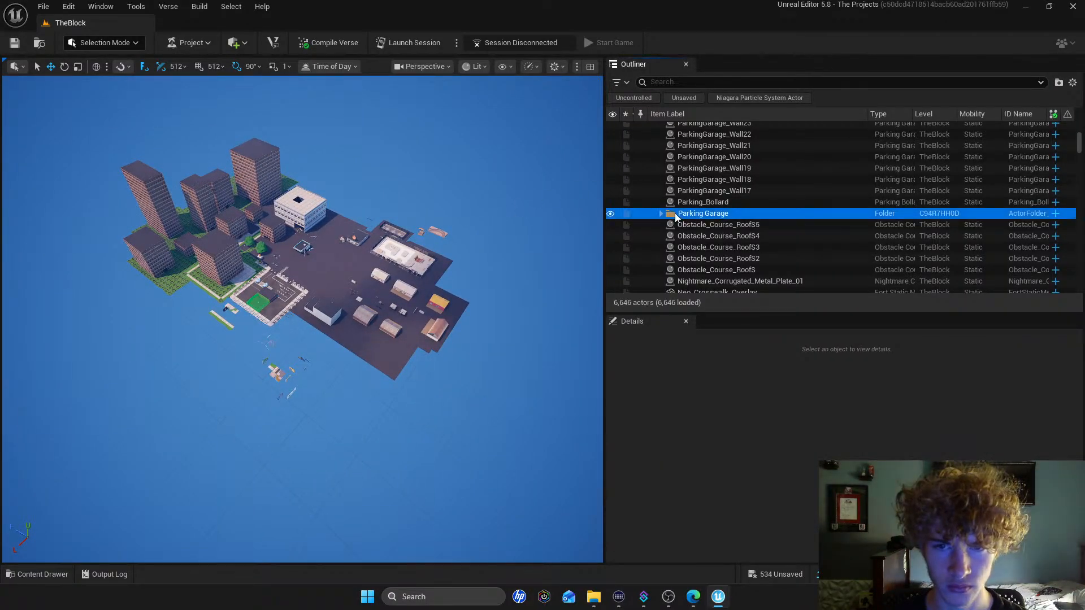
{"action": "scroll", "coordinate": [291, 235], "scroll_direction": "up", "scroll_amount": 5}
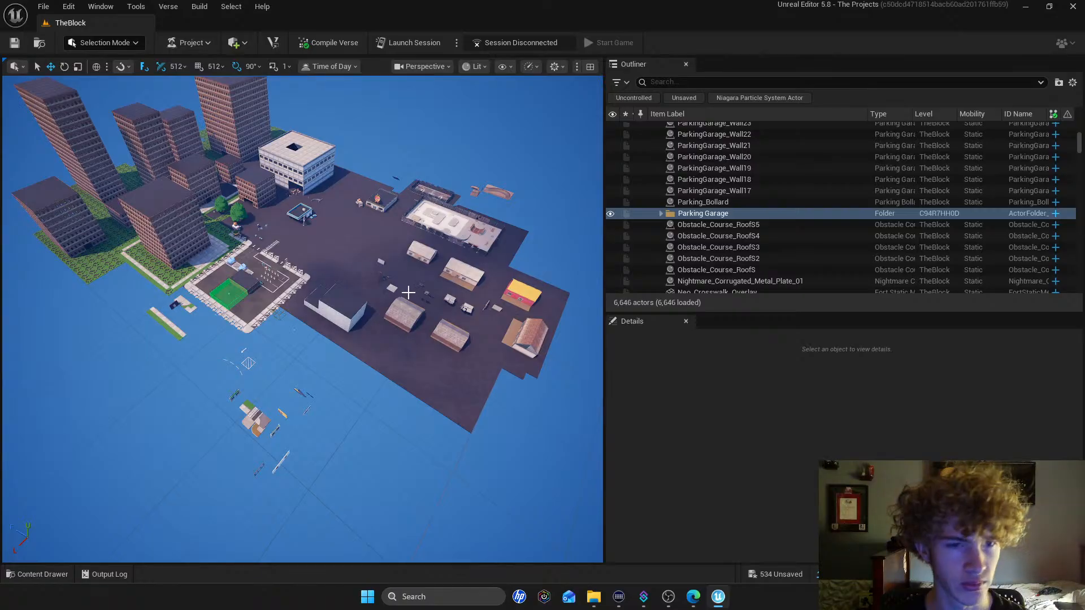
{"action": "scroll", "coordinate": [409, 292], "scroll_direction": "up", "scroll_amount": 8}
{"action": "scroll", "coordinate": [576, 243], "scroll_direction": "down", "scroll_amount": 6}
{"action": "right_click_drag", "start_coordinate": [577, 244], "coordinate": [576, 244]}
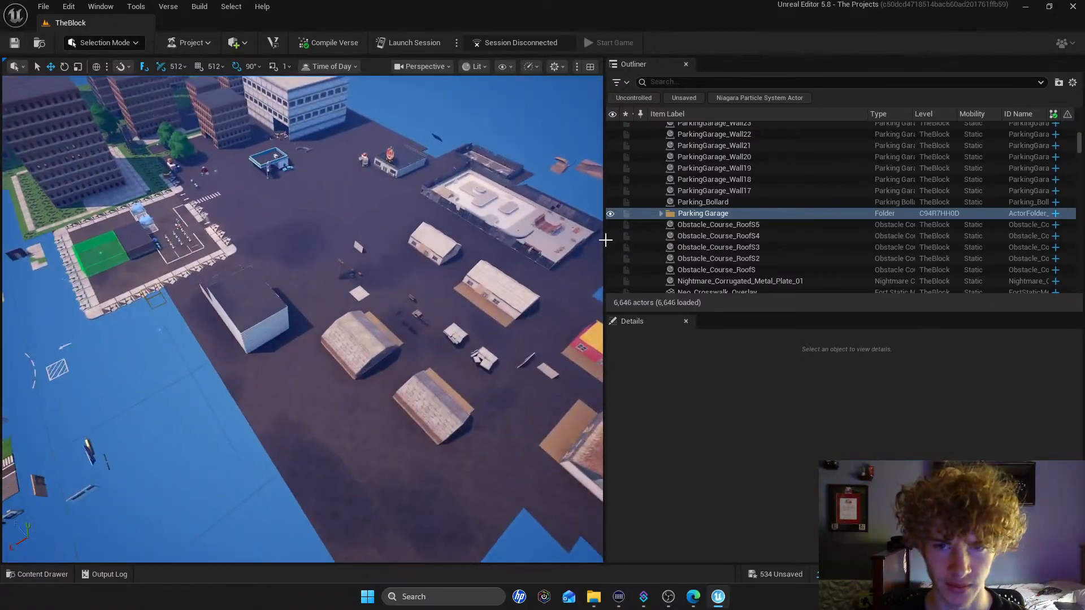
{"action": "left_click", "coordinate": [702, 227]}
{"action": "key", "text": "f"}
{"action": "scroll", "coordinate": [416, 264], "scroll_direction": "down", "scroll_amount": 6}
{"action": "right_click_drag", "start_coordinate": [303, 319], "coordinate": [365, 317]}
{"action": "key", "text": "w"}
Expand the Parking Garage folder, check its first four wall actors and view the garage building
{"action": "left_click", "coordinate": [661, 213]}
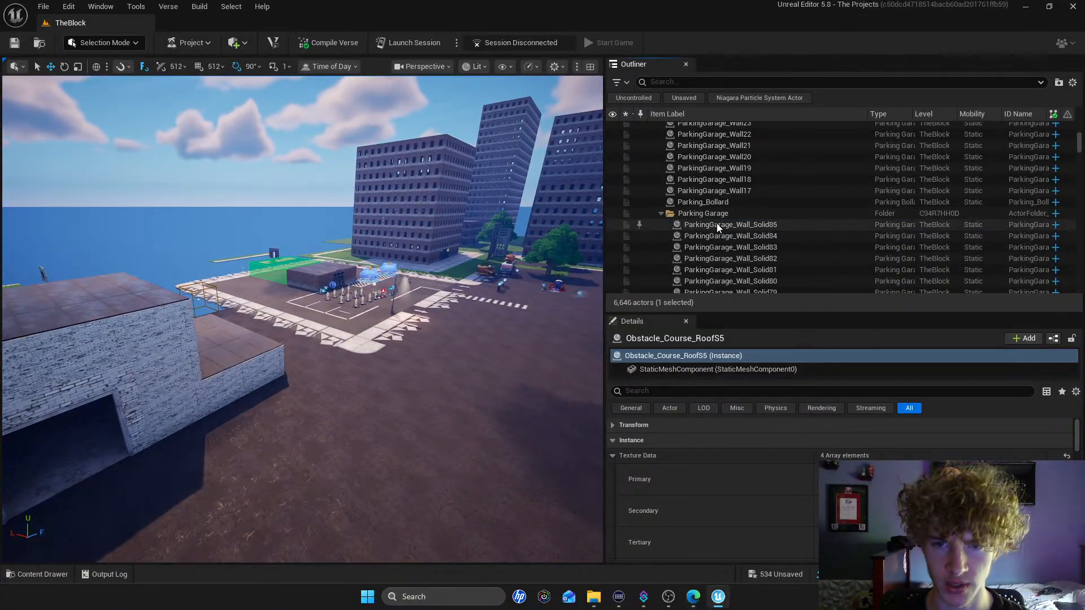
{"action": "left_click", "coordinate": [716, 226]}
{"action": "left_click", "coordinate": [713, 237], "text": "ctrl"}
{"action": "left_click", "coordinate": [710, 249], "text": "ctrl"}
{"action": "left_click", "coordinate": [708, 260], "text": "ctrl"}
{"action": "right_click_drag", "start_coordinate": [481, 305], "coordinate": [466, 313]}
{"action": "key", "text": "s"}
{"action": "right_click_drag", "start_coordinate": [302, 319], "coordinate": [407, 325]}
{"action": "key", "text": "w"}
{"action": "left_click", "coordinate": [685, 213]}
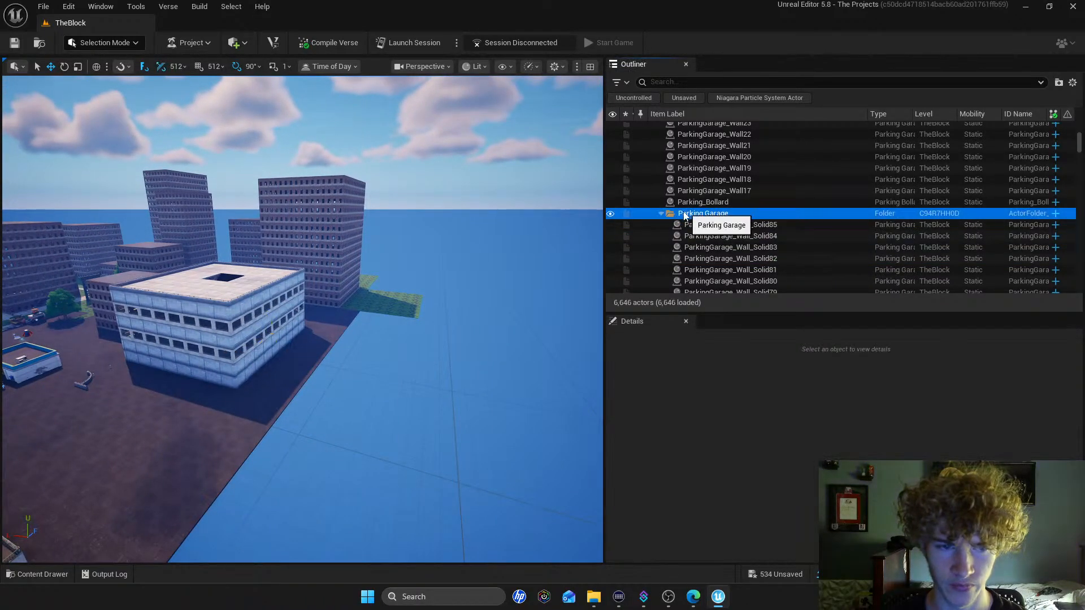
{"action": "left_click", "coordinate": [661, 213]}
{"action": "left_click", "coordinate": [661, 213]}
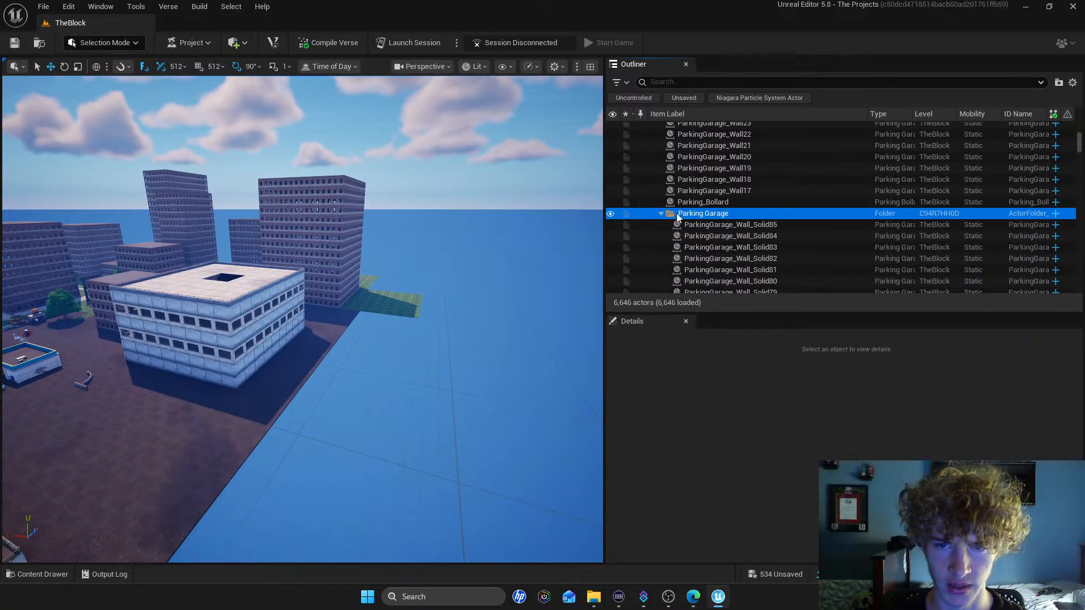
{"action": "left_click", "coordinate": [682, 216]}
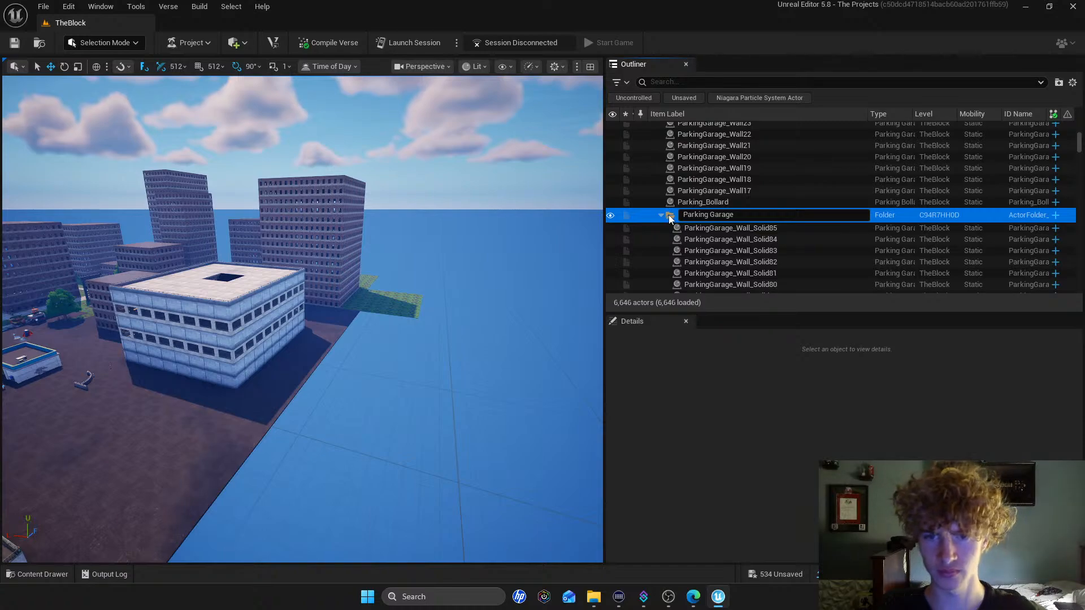
{"action": "right_click", "coordinate": [667, 214]}
{"action": "left_click", "coordinate": [654, 214]}
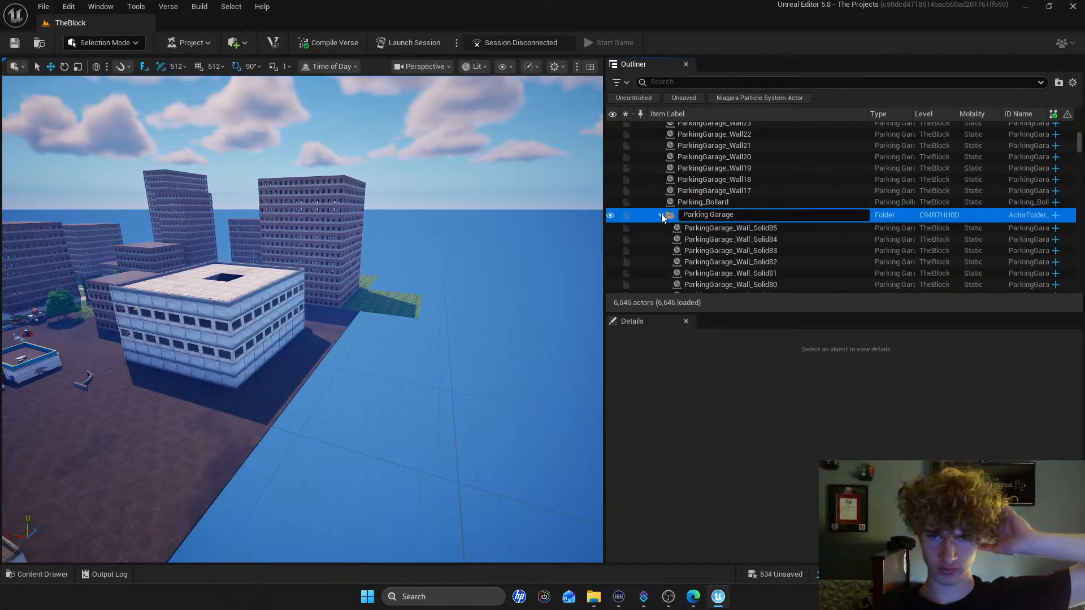
{"action": "right_click", "coordinate": [661, 213]}
{"action": "left_click", "coordinate": [661, 215]}
{"action": "left_click", "coordinate": [683, 228]}
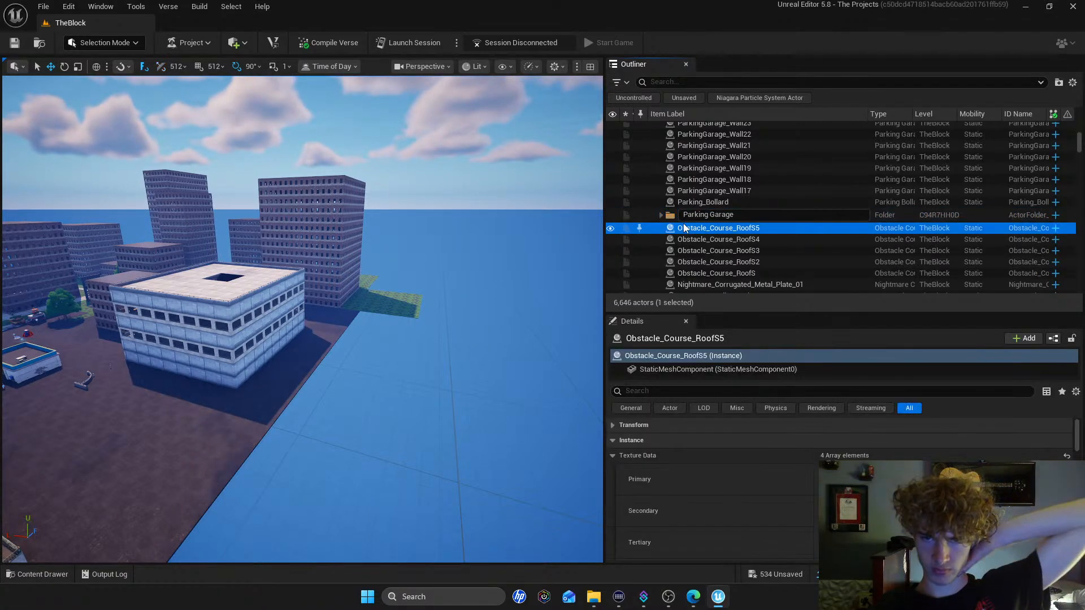
{"action": "left_click", "coordinate": [678, 216]}
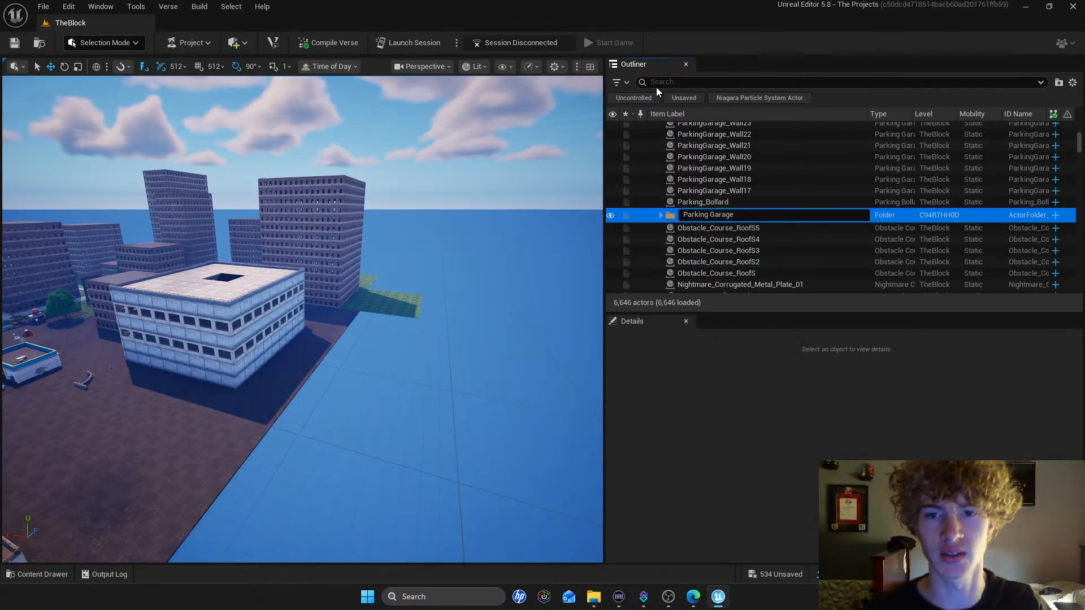
{"action": "left_click", "coordinate": [659, 215]}
{"action": "left_click", "coordinate": [659, 215]}
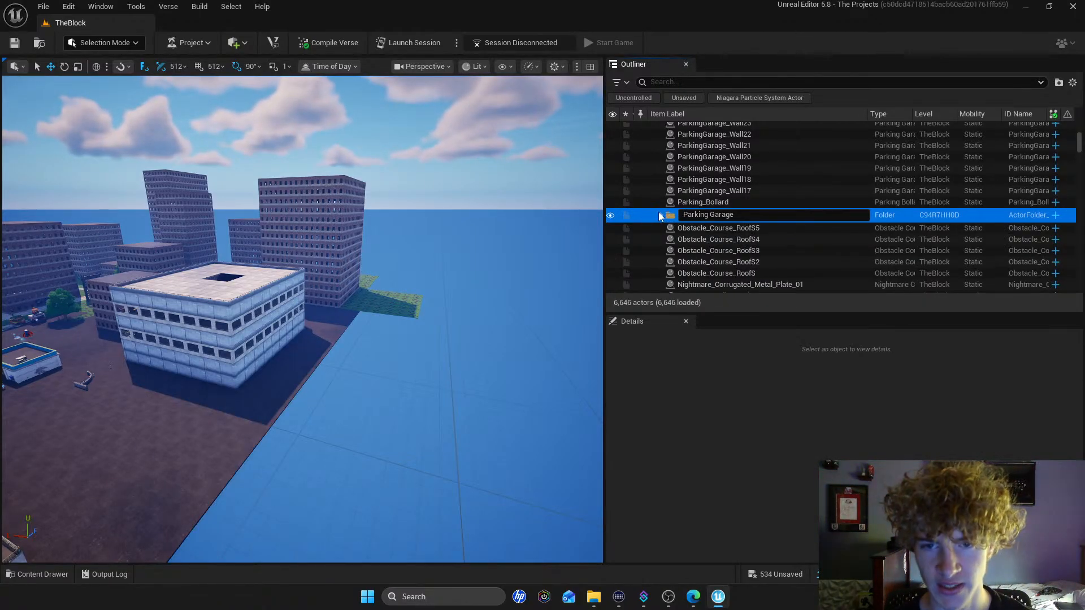
{"action": "scroll", "coordinate": [647, 212], "scroll_direction": "up", "scroll_amount": 3}
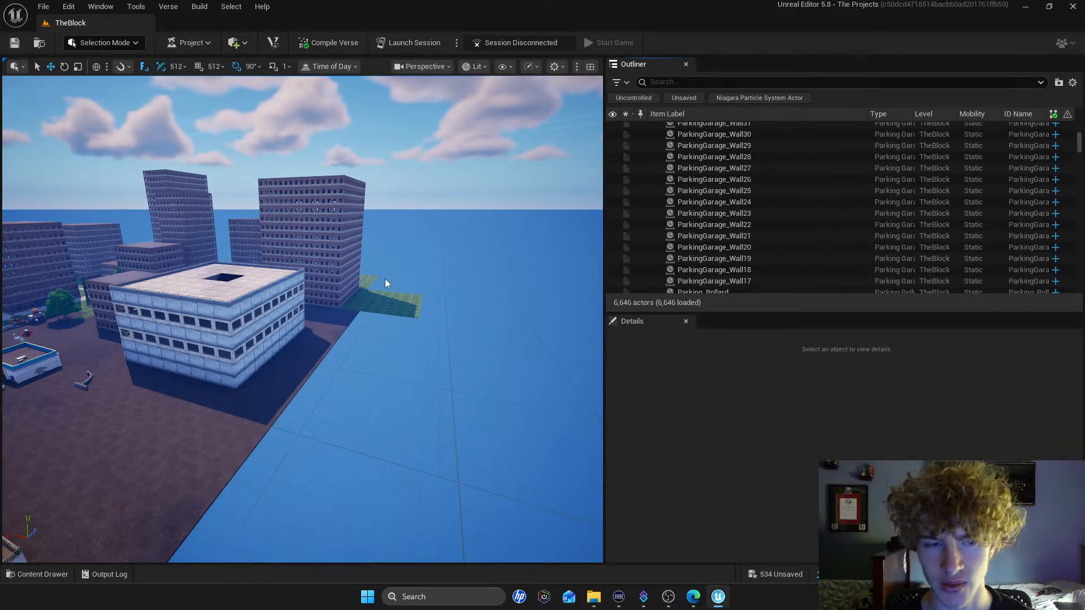
Examine the gas station, skate park and surrounding houses in the level
{"action": "mouse_move", "coordinate": [299, 185]}
{"action": "right_mouse_down"}
{"action": "mouse_move", "coordinate": [226, 226]}
{"action": "mouse_move", "coordinate": [339, 237]}
{"action": "mouse_move", "coordinate": [302, 193]}
{"action": "mouse_move", "coordinate": [297, 164]}
{"action": "mouse_move", "coordinate": [291, 181]}
{"action": "mouse_move", "coordinate": [350, 235]}
{"action": "mouse_move", "coordinate": [309, 172]}
{"action": "right_mouse_up"}
{"action": "key", "text": "s"}
{"action": "key", "text": "w"}
{"action": "key", "text": "s"}
{"action": "key", "text": "w"}
{"action": "key", "text": "w"}
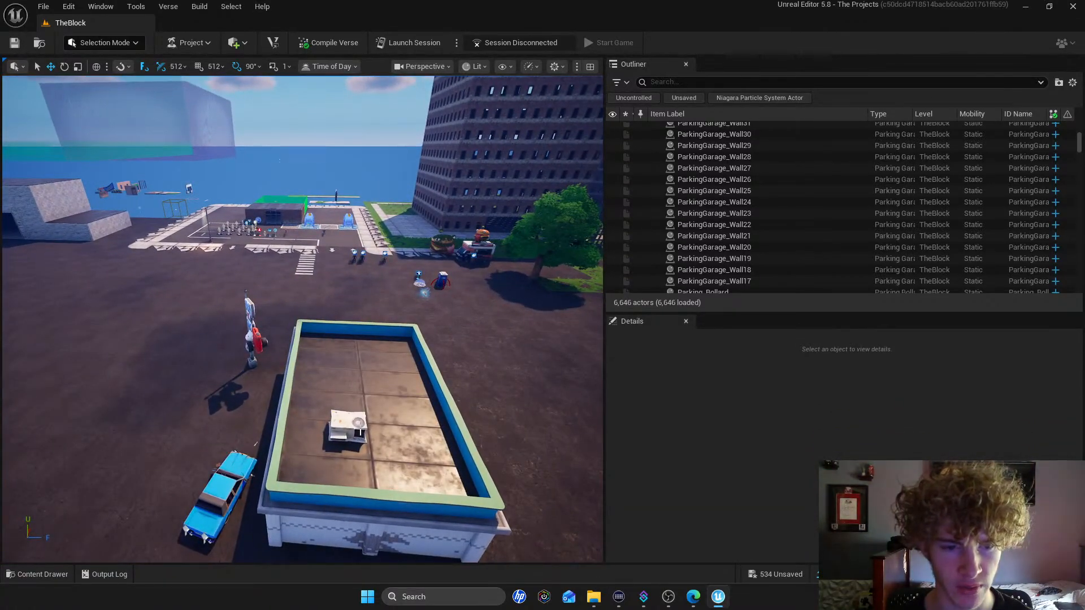
{"action": "left_click", "coordinate": [348, 428]}
{"action": "key", "text": "s"}
{"action": "right_click_drag", "start_coordinate": [379, 357], "coordinate": [361, 333]}
{"action": "left_click", "coordinate": [317, 302]}
{"action": "right_click_drag", "start_coordinate": [317, 302], "coordinate": [232, 294]}
{"action": "key", "text": "w"}
{"action": "key", "text": "w"}
{"action": "key", "text": "s"}
{"action": "key", "text": "d"}
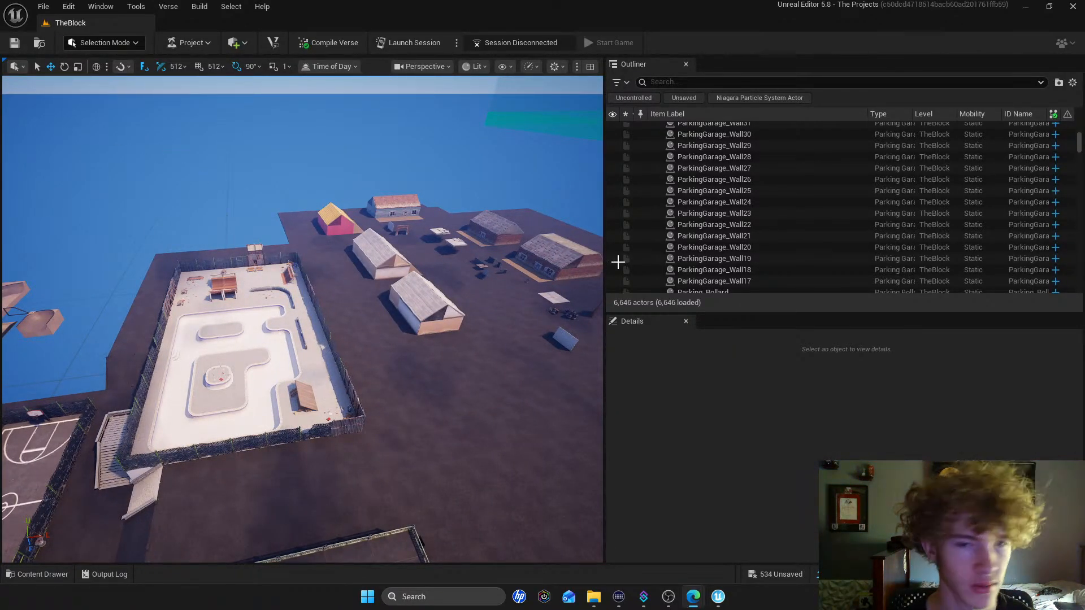
Search the Outliner for "gas" again to list the Gas Station actor, its child actors and the folder
{"action": "scroll", "coordinate": [716, 225], "scroll_direction": "up", "scroll_amount": 5}
{"action": "scroll", "coordinate": [718, 206], "scroll_direction": "up", "scroll_amount": 5}
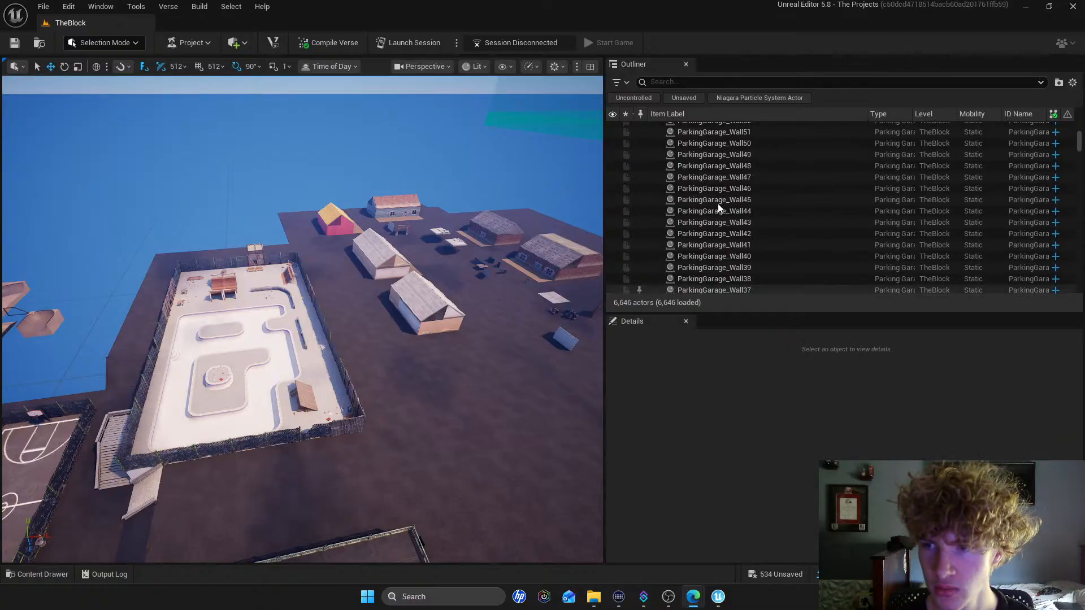
{"action": "left_click", "coordinate": [678, 82]}
{"action": "type", "text": "g"}
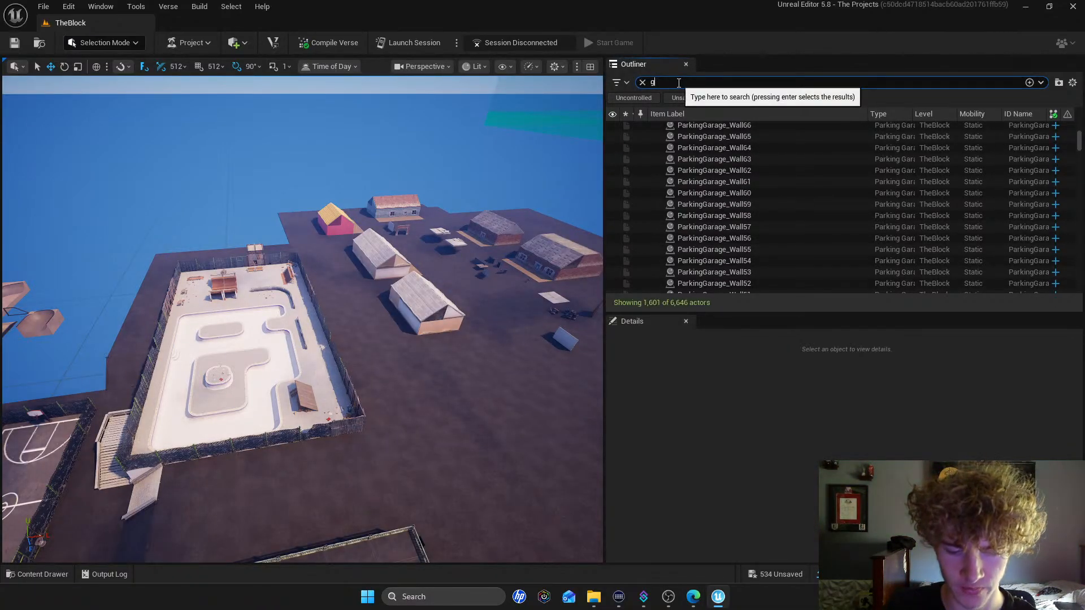
{"action": "type", "text": "as"}
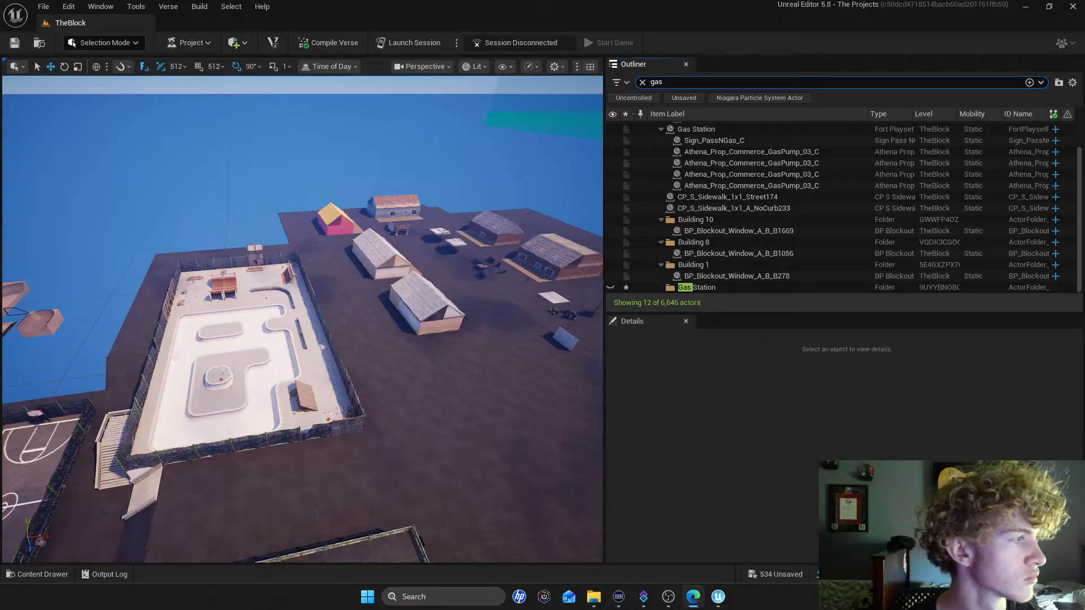
{"action": "right_click", "coordinate": [490, 269]}
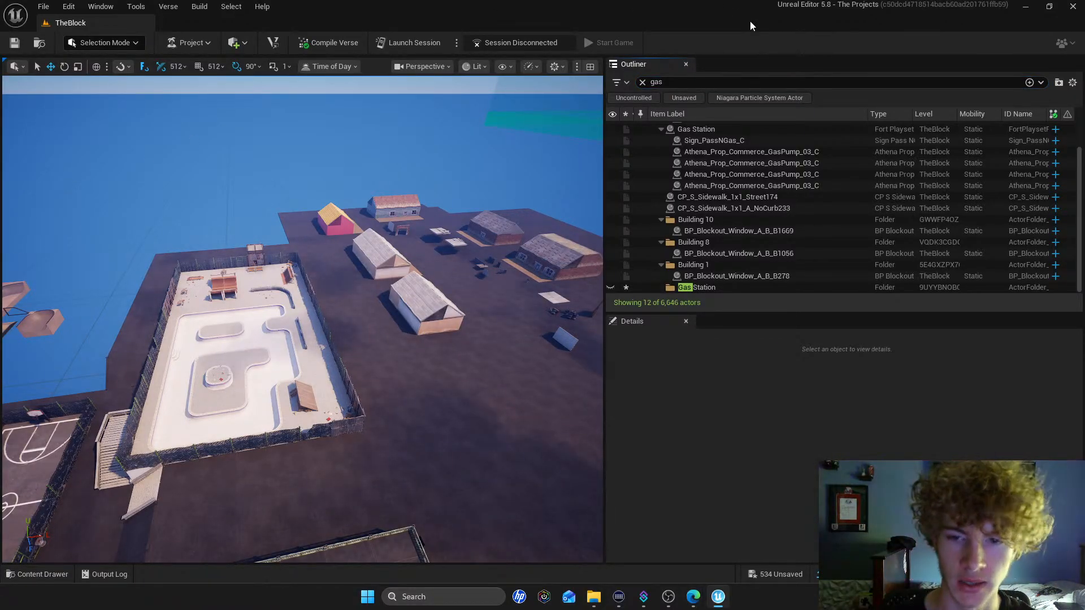
Raise the pale sidewalk tile beside the utility pole to a height of 3456
{"action": "key", "text": "s"}
{"action": "right_click_drag", "start_coordinate": [356, 253], "coordinate": [434, 254]}
{"action": "key", "text": "d"}
{"action": "key", "text": "w"}
{"action": "key", "text": "s"}
{"action": "key", "text": "w"}
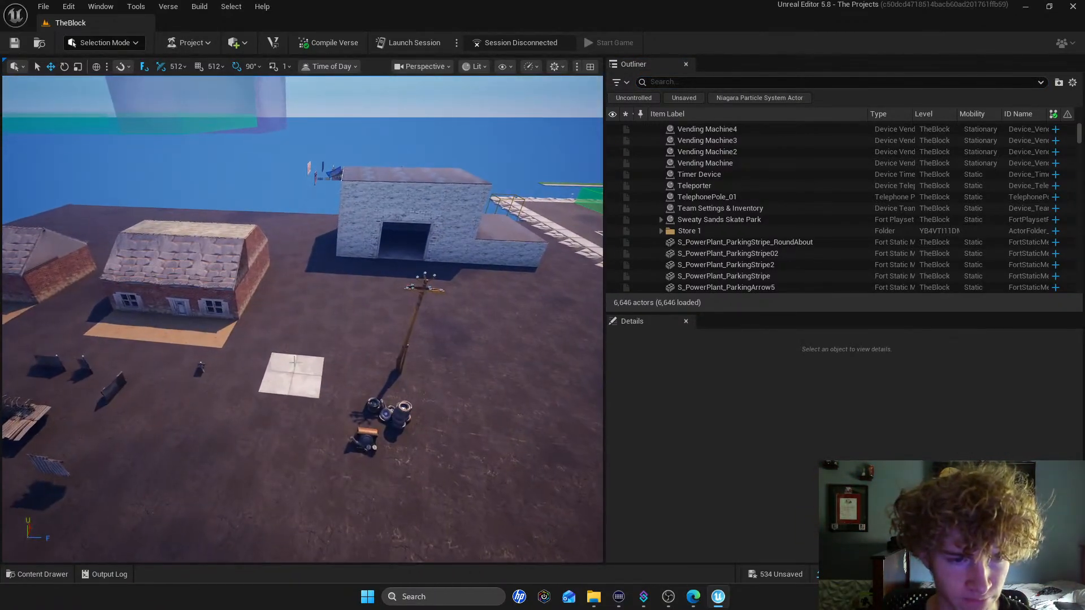
{"action": "left_click", "coordinate": [296, 371]}
{"action": "mouse_move", "coordinate": [332, 356]}
{"action": "left_mouse_down"}
{"action": "mouse_move", "coordinate": [352, 362]}
{"action": "mouse_move", "coordinate": [337, 359]}
{"action": "left_mouse_up"}
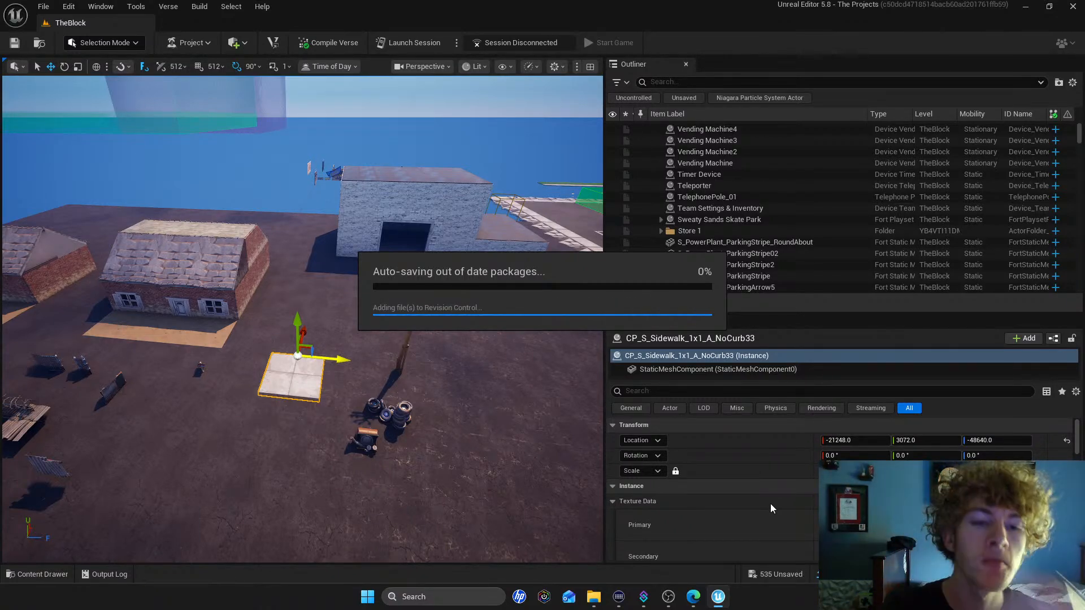
{"action": "left_click_drag", "start_coordinate": [298, 325], "coordinate": [299, 291]}
Duplicate the neighbouring street tile into the hole left beneath the raised sidewalk tile
{"action": "left_click", "coordinate": [353, 374]}
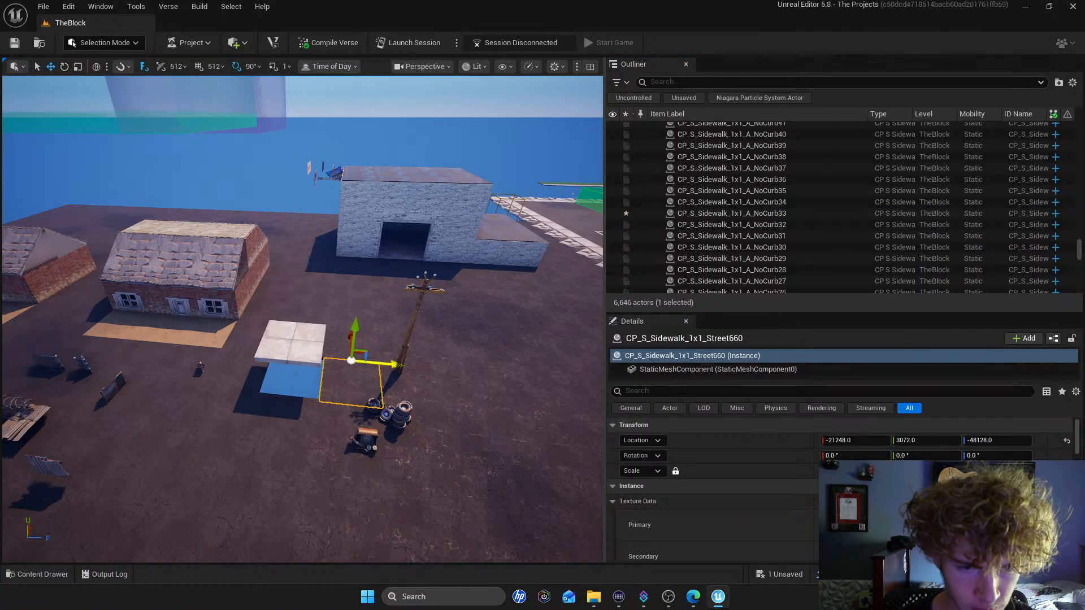
{"action": "left_click_drag", "start_coordinate": [391, 365], "coordinate": [351, 351], "text": "alt"}
{"action": "right_click_drag", "start_coordinate": [351, 350], "coordinate": [350, 350]}
Move the raised sidewalk tile among the houses, to X -22272 and Z -50688
{"action": "left_click", "coordinate": [445, 380]}
{"action": "left_click_drag", "start_coordinate": [527, 394], "coordinate": [323, 358]}
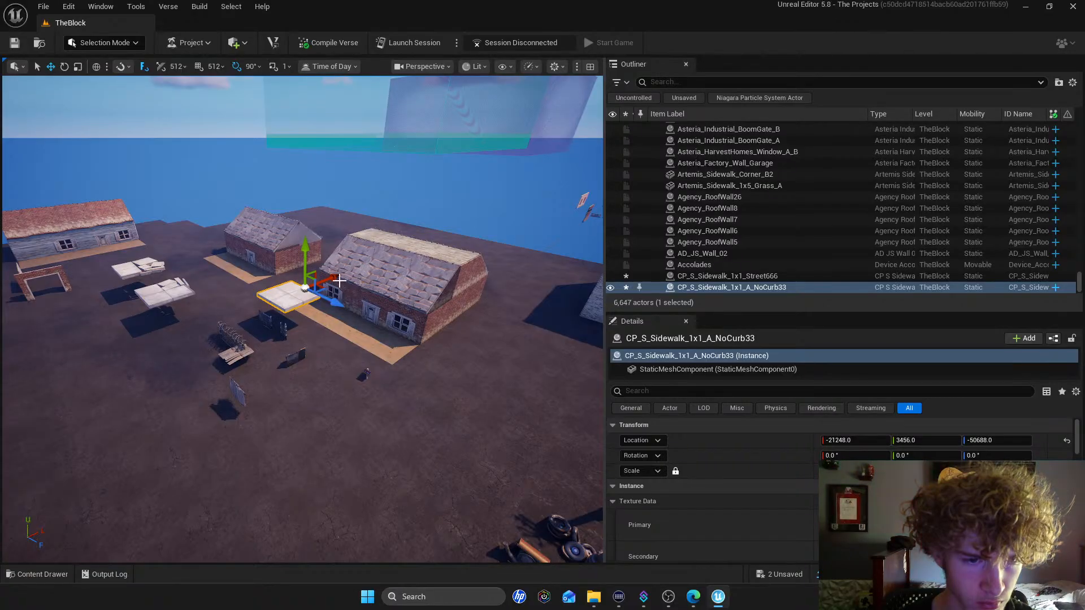
{"action": "left_click_drag", "start_coordinate": [337, 279], "coordinate": [263, 312]}
Select the street tiles around the red-roofed house at the map's edge and move them outward together
{"action": "right_click_drag", "start_coordinate": [263, 312], "coordinate": [254, 407]}
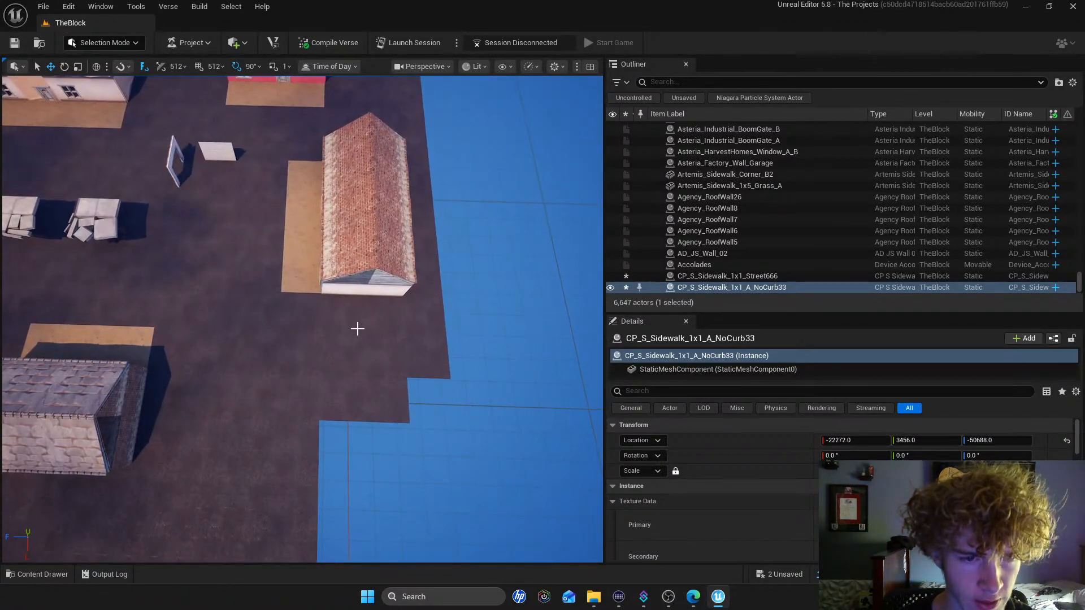
{"action": "left_click", "coordinate": [329, 311], "text": "ctrl"}
{"action": "right_click_drag", "start_coordinate": [400, 313], "coordinate": [323, 273]}
{"action": "key", "text": "s"}
{"action": "key", "text": "w"}
{"action": "left_click", "coordinate": [248, 270], "text": "ctrl"}
{"action": "left_click", "coordinate": [186, 359], "text": "ctrl"}
{"action": "left_click", "coordinate": [147, 356], "text": "ctrl"}
{"action": "left_click", "coordinate": [108, 353], "text": "ctrl"}
{"action": "left_click", "coordinate": [70, 348], "text": "ctrl"}
{"action": "left_click_drag", "start_coordinate": [80, 322], "coordinate": [39, 487]}
Duplicate the house's dirt ground tiles along one end and the back of the red-roofed house
{"action": "right_click_drag", "start_coordinate": [204, 397], "coordinate": [141, 382]}
{"action": "left_click", "coordinate": [312, 256]}
{"action": "left_click_drag", "start_coordinate": [261, 249], "coordinate": [325, 274], "text": "alt"}
{"action": "right_click_drag", "start_coordinate": [326, 251], "coordinate": [325, 271]}
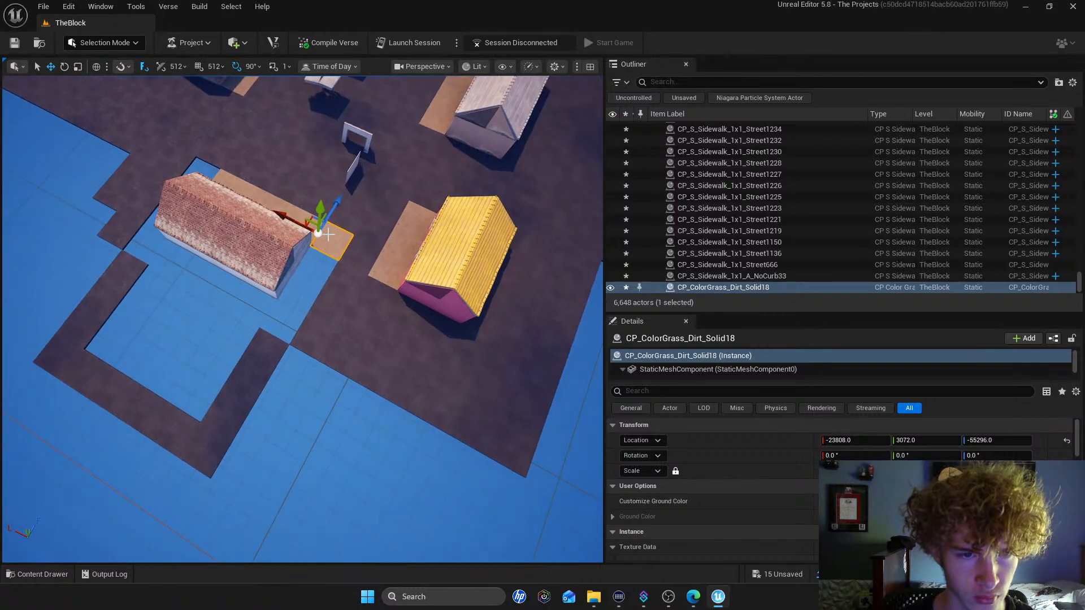
{"action": "mouse_move", "coordinate": [333, 207]}
{"action": "left_mouse_down"}
{"action": "mouse_move", "coordinate": [324, 234]}
{"action": "mouse_move", "coordinate": [337, 199]}
{"action": "left_mouse_up"}
{"action": "right_click_drag", "start_coordinate": [339, 218], "coordinate": [337, 198]}
{"action": "left_click_drag", "start_coordinate": [385, 274], "coordinate": [148, 321], "text": "alt"}
{"action": "left_click", "coordinate": [277, 421], "text": "ctrl"}
{"action": "right_click_drag", "start_coordinate": [149, 321], "coordinate": [142, 291]}
{"action": "left_click_drag", "start_coordinate": [322, 317], "coordinate": [215, 306], "text": "alt"}
{"action": "right_click_drag", "start_coordinate": [215, 306], "coordinate": [397, 310]}
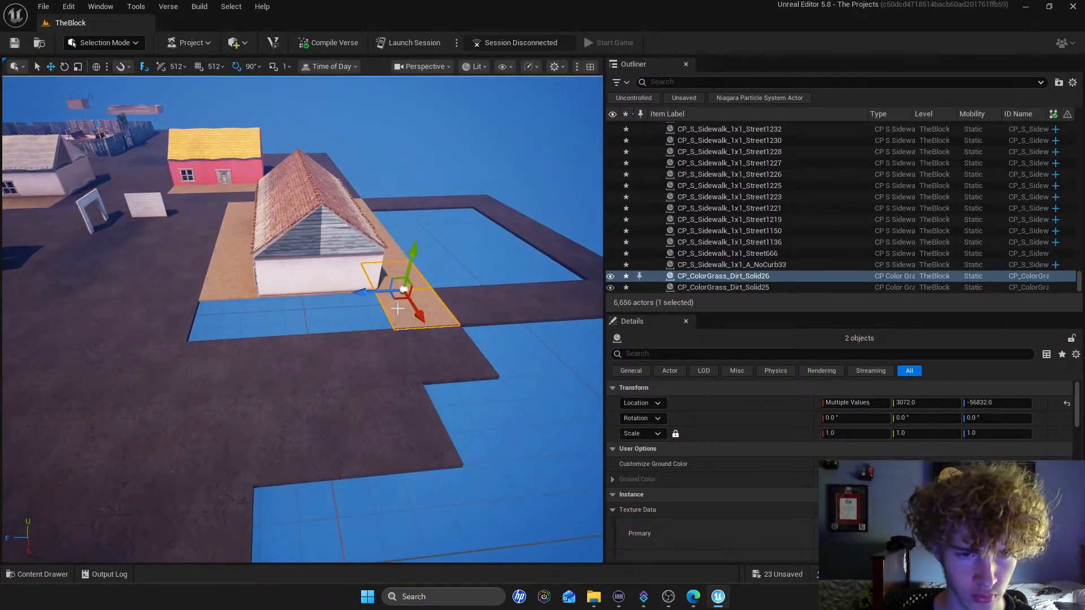
Fill the gap at the remaining open end of the red-roofed house with three duplicated dirt tiles
{"action": "left_click", "coordinate": [397, 309]}
{"action": "left_click_drag", "start_coordinate": [397, 310], "coordinate": [332, 326], "text": "alt"}
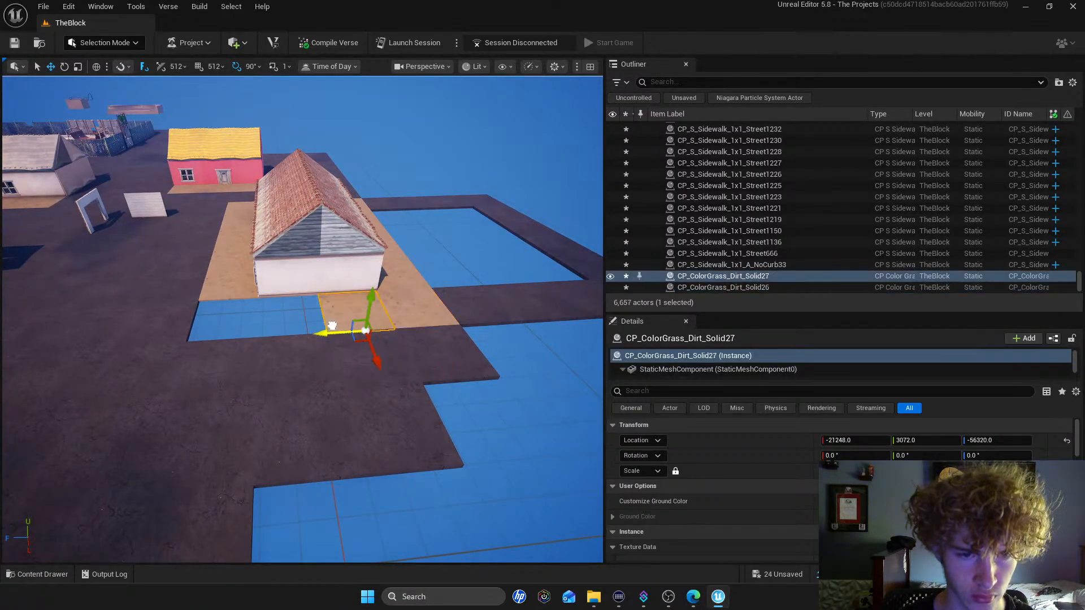
{"action": "left_click", "coordinate": [401, 310], "text": "ctrl"}
{"action": "left_click_drag", "start_coordinate": [428, 326], "coordinate": [246, 321], "text": "alt"}
{"action": "mouse_move", "coordinate": [331, 321]}
{"action": "right_mouse_down"}
{"action": "mouse_move", "coordinate": [325, 333]}
{"action": "mouse_move", "coordinate": [271, 334]}
{"action": "mouse_move", "coordinate": [331, 321]}
{"action": "right_mouse_up"}
{"action": "key", "text": "s"}
{"action": "key", "text": "d"}
{"action": "key", "text": "w"}
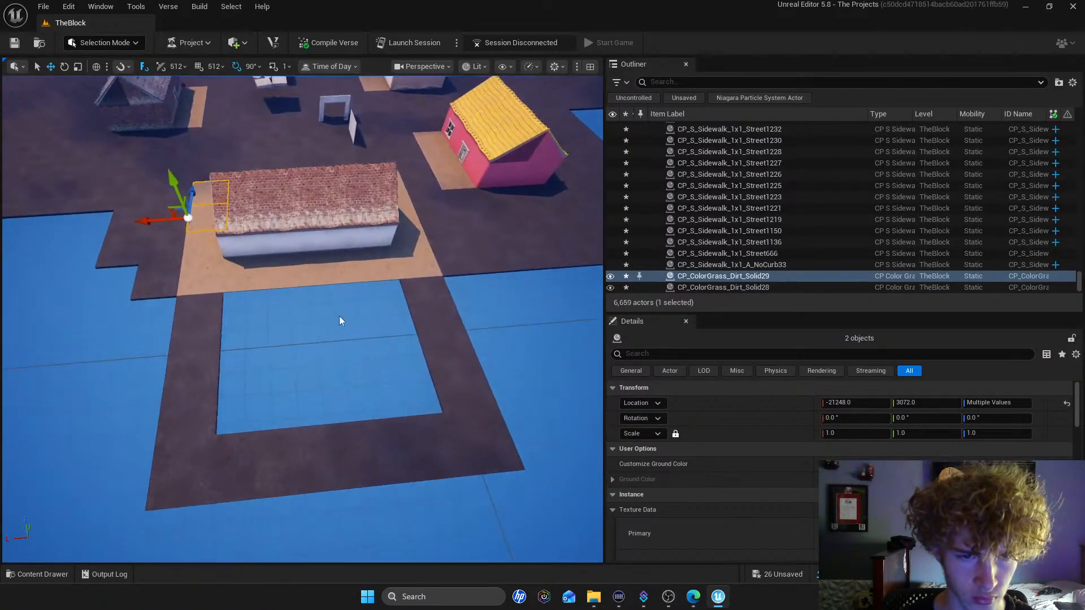
Duplicate four street tiles in a row across the opening directly behind the house's dirt strip
{"action": "left_click", "coordinate": [430, 294]}
{"action": "left_click_drag", "start_coordinate": [386, 297], "coordinate": [251, 304], "text": "alt"}
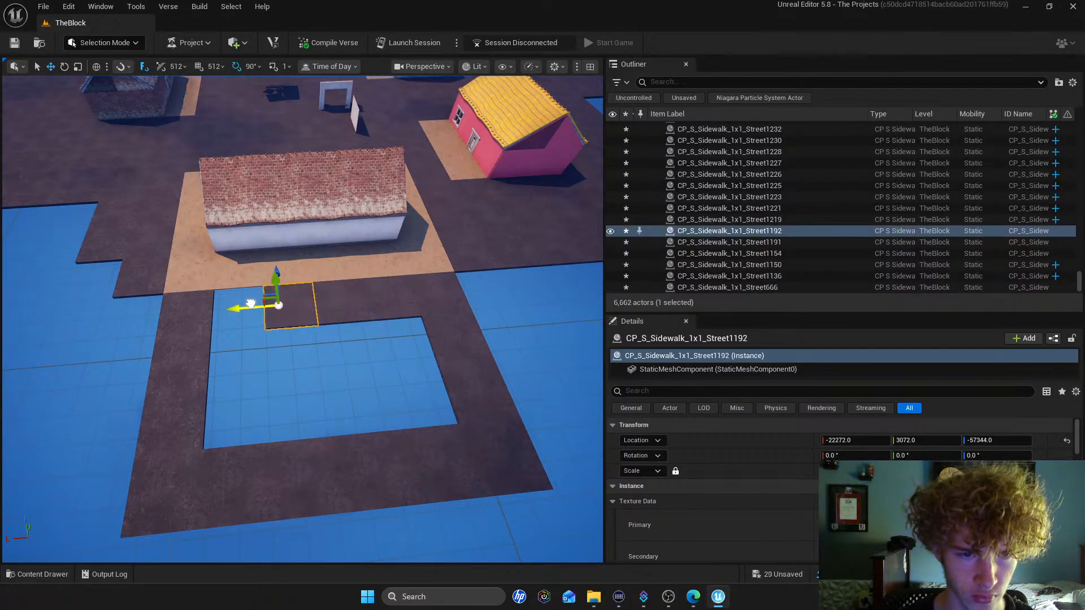
{"action": "left_click", "coordinate": [192, 315]}
{"action": "left_click_drag", "start_coordinate": [116, 317], "coordinate": [165, 314], "text": "alt"}
{"action": "left_click", "coordinate": [189, 344]}
Select the newly placed street tiles in the row behind the dirt strip together
{"action": "left_click", "coordinate": [258, 322]}
{"action": "left_click", "coordinate": [288, 308], "text": "ctrl"}
{"action": "left_click", "coordinate": [341, 308], "text": "ctrl"}
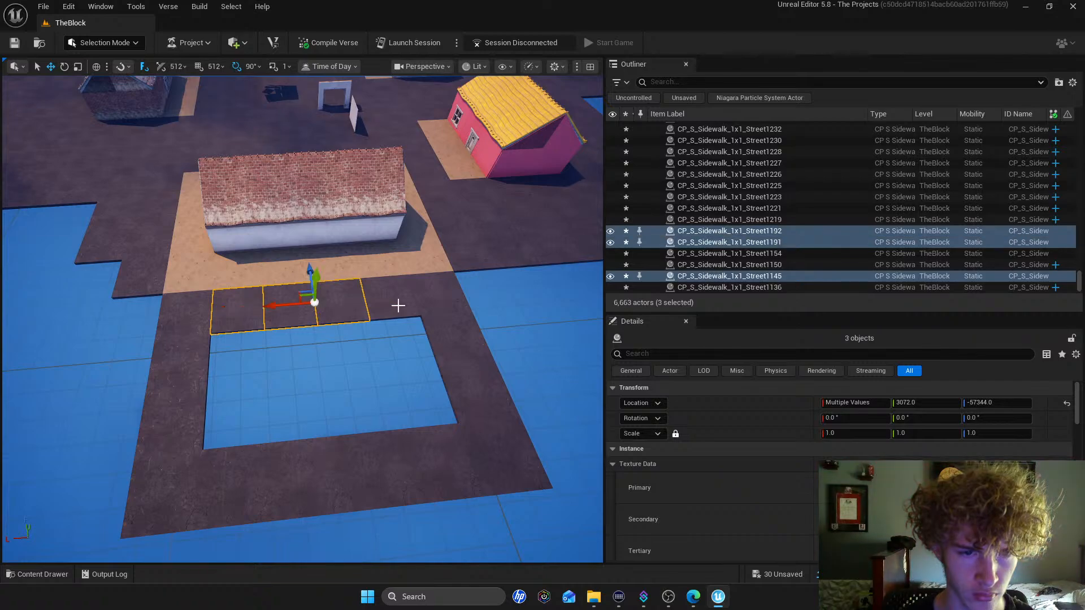
Duplicate the row of four pavement tiles across the rectangular gap in front of the red-roofed house to fill it
{"action": "left_click", "coordinate": [394, 305], "text": "ctrl"}
{"action": "left_click_drag", "start_coordinate": [357, 270], "coordinate": [375, 345], "text": "alt"}
{"action": "mouse_move", "coordinate": [375, 345]}
{"action": "right_mouse_down"}
{"action": "mouse_move", "coordinate": [413, 350]}
{"action": "mouse_move", "coordinate": [381, 345]}
{"action": "right_mouse_up"}
{"action": "key", "text": "s"}
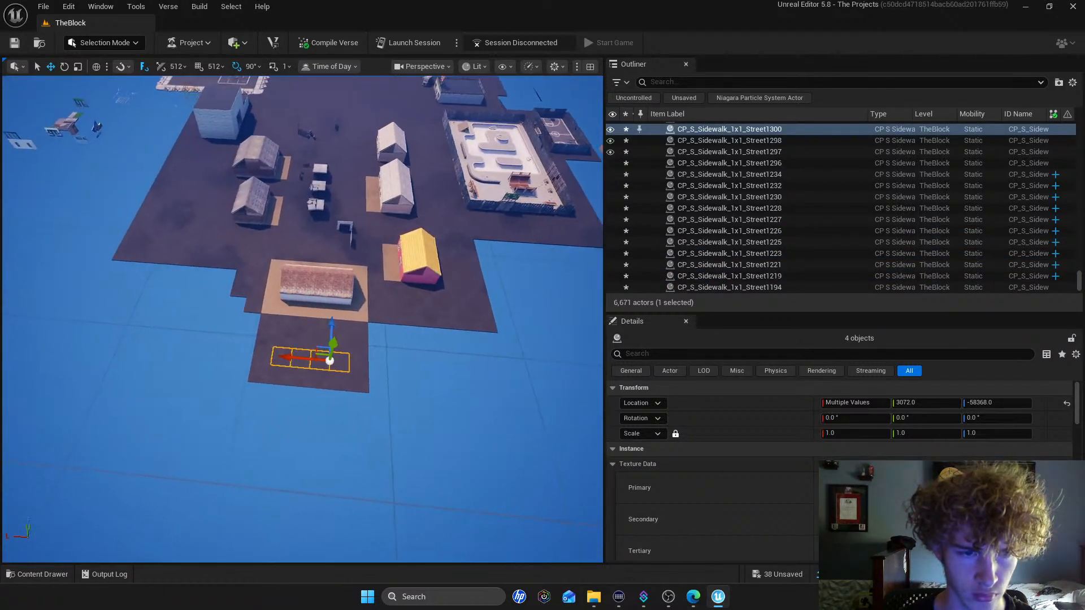
Duplicate edge pavement tiles into the notch beside the red-roofed house's dirt plot and down along the new paved area
{"action": "scroll", "coordinate": [342, 334], "scroll_direction": "up", "scroll_amount": 5}
{"action": "left_click", "coordinate": [251, 329]}
{"action": "left_click_drag", "start_coordinate": [215, 322], "coordinate": [192, 276], "text": "alt"}
{"action": "left_click", "coordinate": [221, 316]}
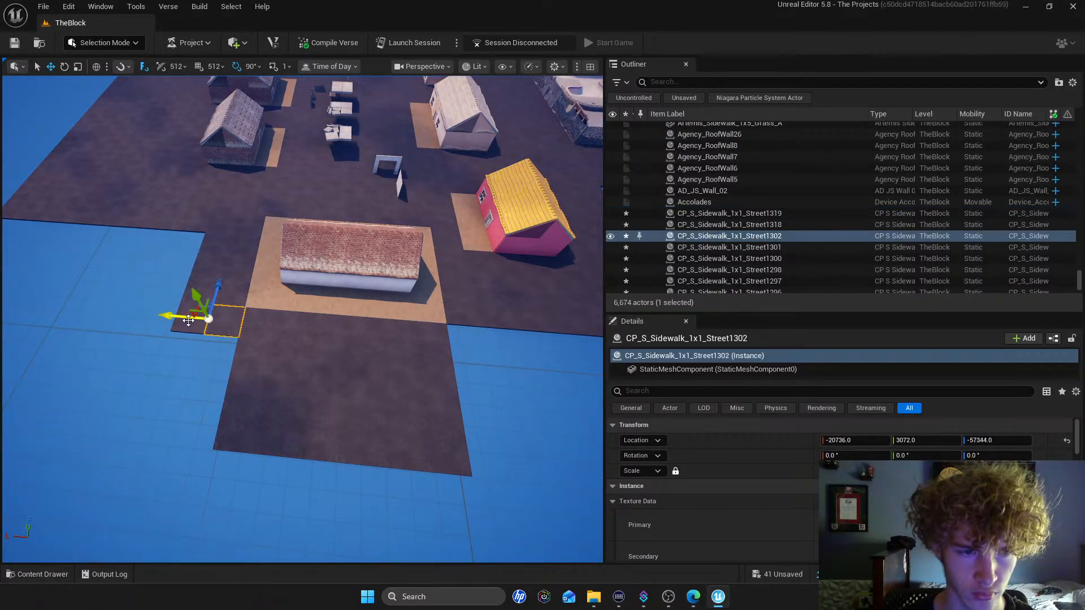
{"action": "left_click", "coordinate": [188, 325], "text": "ctrl"}
{"action": "left_click_drag", "start_coordinate": [188, 291], "coordinate": [154, 371], "text": "alt"}
Duplicate a column of three pavement tiles across the open space toward the yellow house's side to widen the paved area
{"action": "right_click_drag", "start_coordinate": [269, 345], "coordinate": [269, 345]}
{"action": "left_click", "coordinate": [243, 326]}
{"action": "left_click", "coordinate": [230, 356], "text": "ctrl"}
{"action": "left_click_drag", "start_coordinate": [187, 367], "coordinate": [374, 392], "text": "alt"}
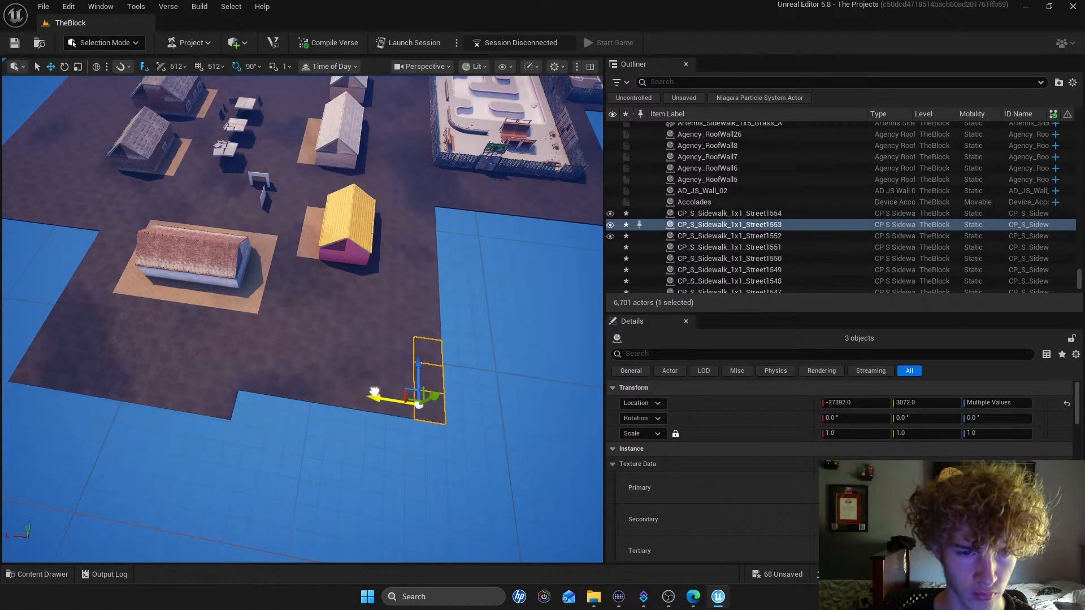
Duplicate the outermost row of four pavement tiles outward and along the front edge to complete another row
{"action": "left_click", "coordinate": [425, 407]}
{"action": "left_click", "coordinate": [400, 404], "text": "ctrl"}
{"action": "left_click", "coordinate": [370, 402], "text": "ctrl"}
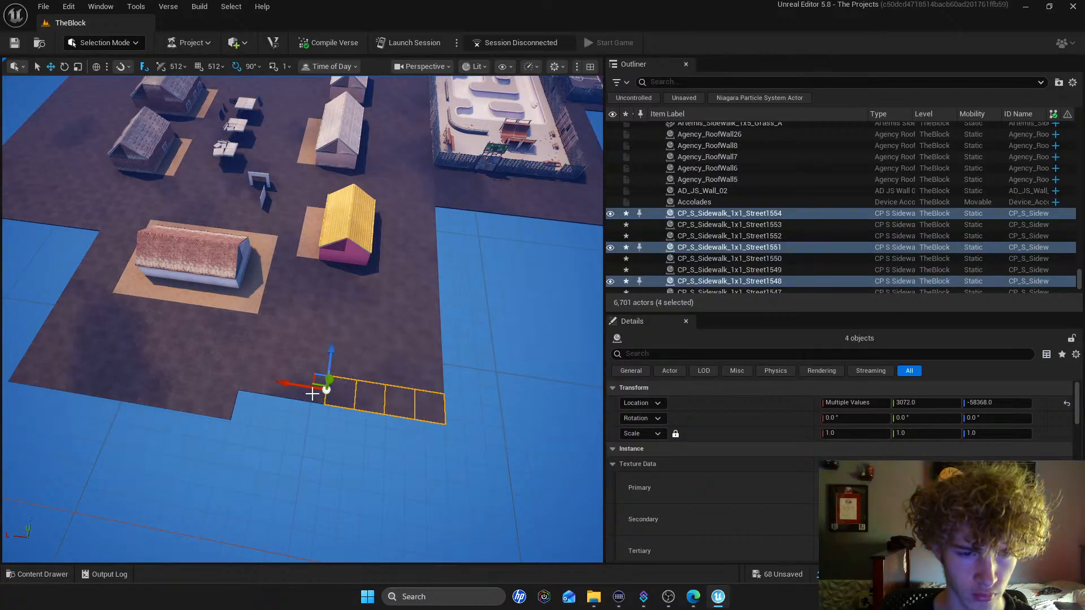
{"action": "left_click_drag", "start_coordinate": [247, 347], "coordinate": [429, 391], "text": "alt"}
{"action": "left_click", "coordinate": [250, 380]}
Delete the overlapping duplicate pavement tiles in the row just behind the front edge
{"action": "left_click", "coordinate": [427, 408]}
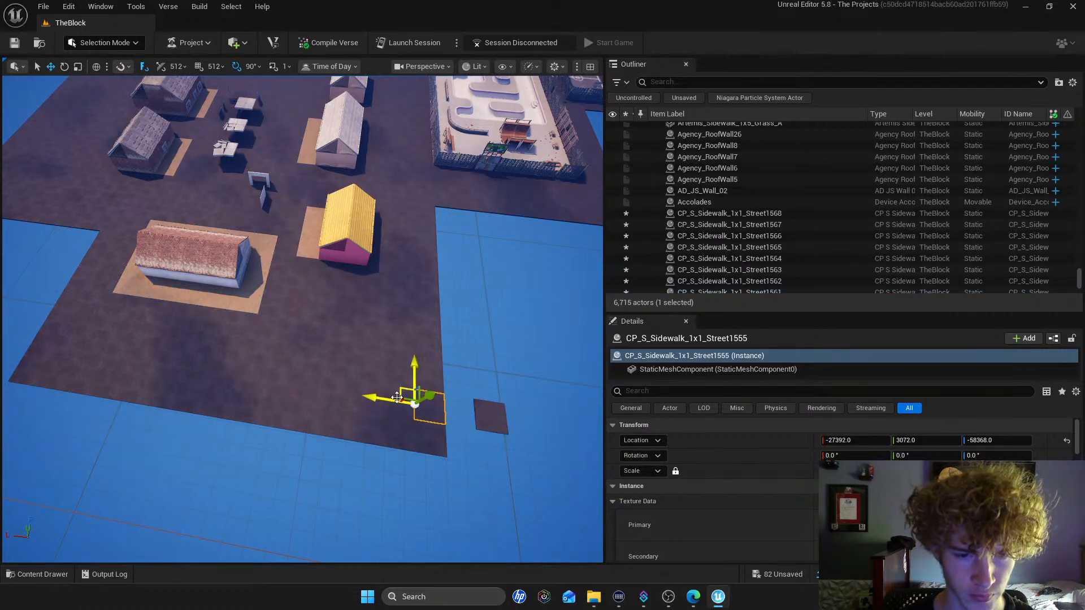
{"action": "left_click", "coordinate": [394, 397], "text": "ctrl"}
{"action": "left_click", "coordinate": [367, 391], "text": "ctrl"}
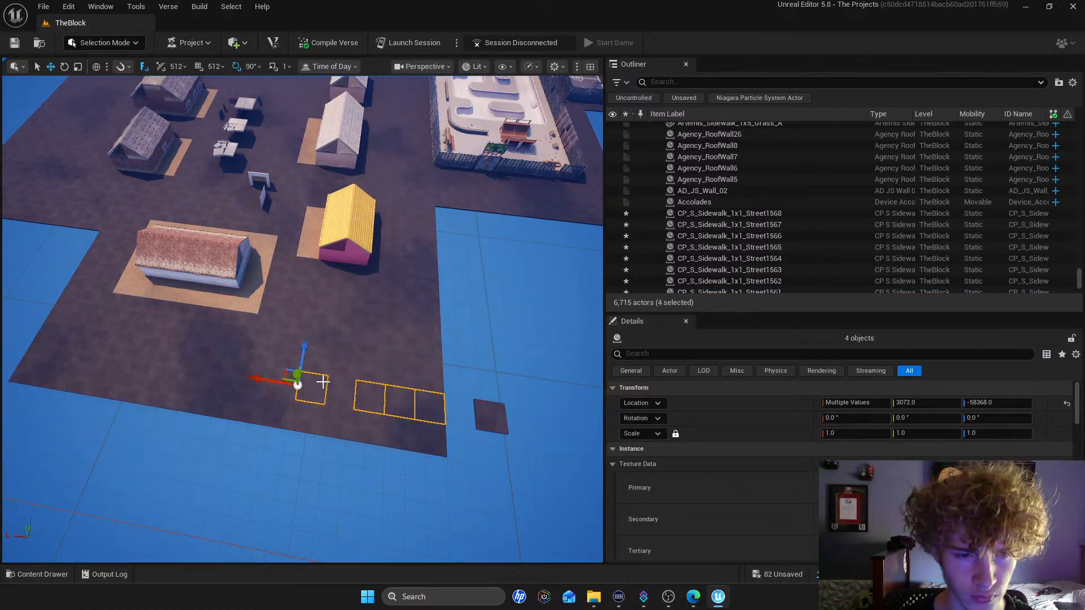
{"action": "key", "text": "Delete"}
{"action": "left_click", "coordinate": [339, 387]}
{"action": "key", "text": "Delete"}
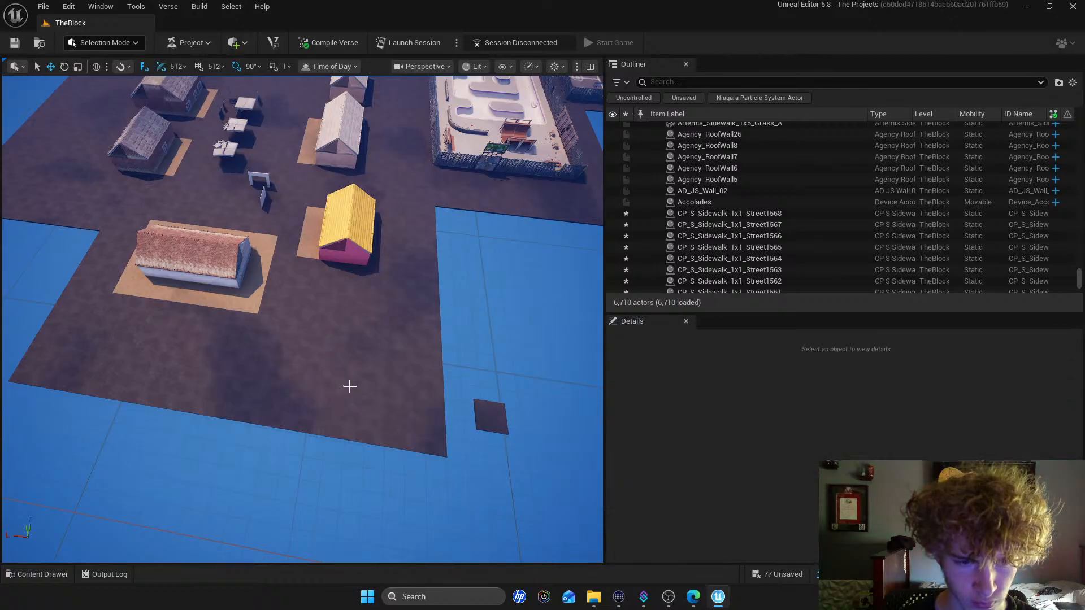
{"action": "left_click", "coordinate": [297, 384]}
{"action": "key", "text": "Delete"}
{"action": "left_click", "coordinate": [294, 381]}
{"action": "key", "text": "Delete"}
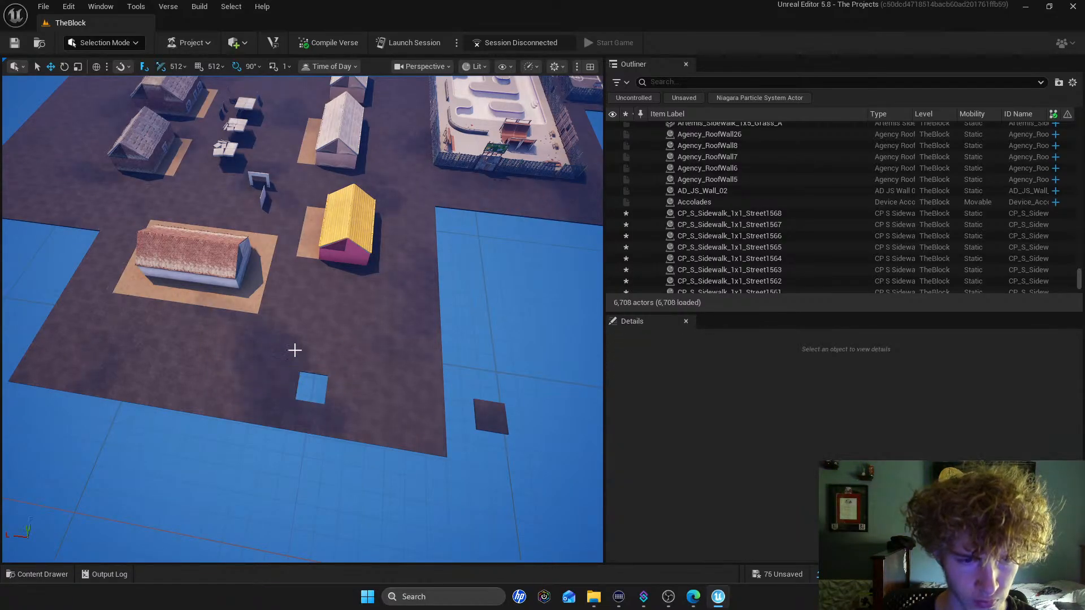
Close the one-tile gap in the pavement by shifting neighbouring tiles and moving the detached tile into the remaining hole
{"action": "left_click", "coordinate": [285, 377]}
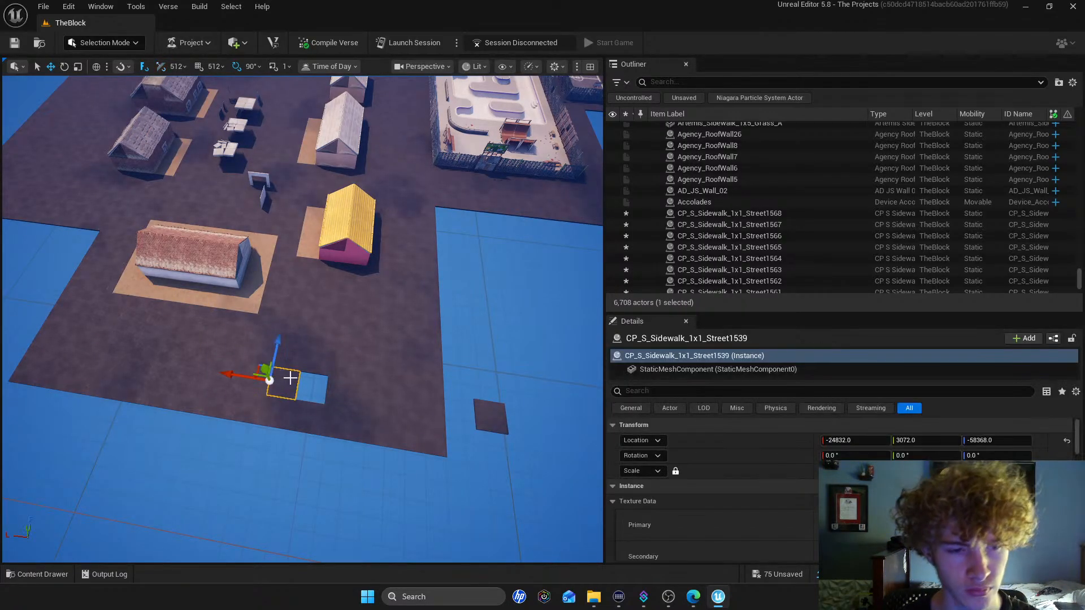
{"action": "mouse_move", "coordinate": [239, 375]}
{"action": "left_mouse_down"}
{"action": "mouse_move", "coordinate": [279, 380]}
{"action": "mouse_move", "coordinate": [232, 376]}
{"action": "left_mouse_up"}
{"action": "left_click", "coordinate": [244, 376]}
{"action": "left_click", "coordinate": [289, 356]}
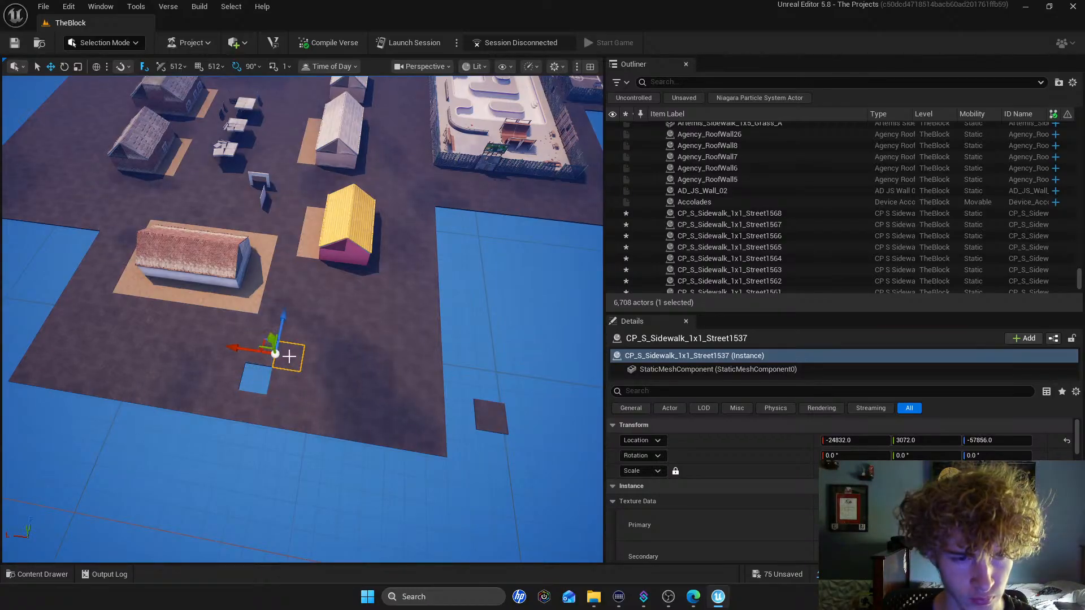
{"action": "left_click", "coordinate": [227, 374]}
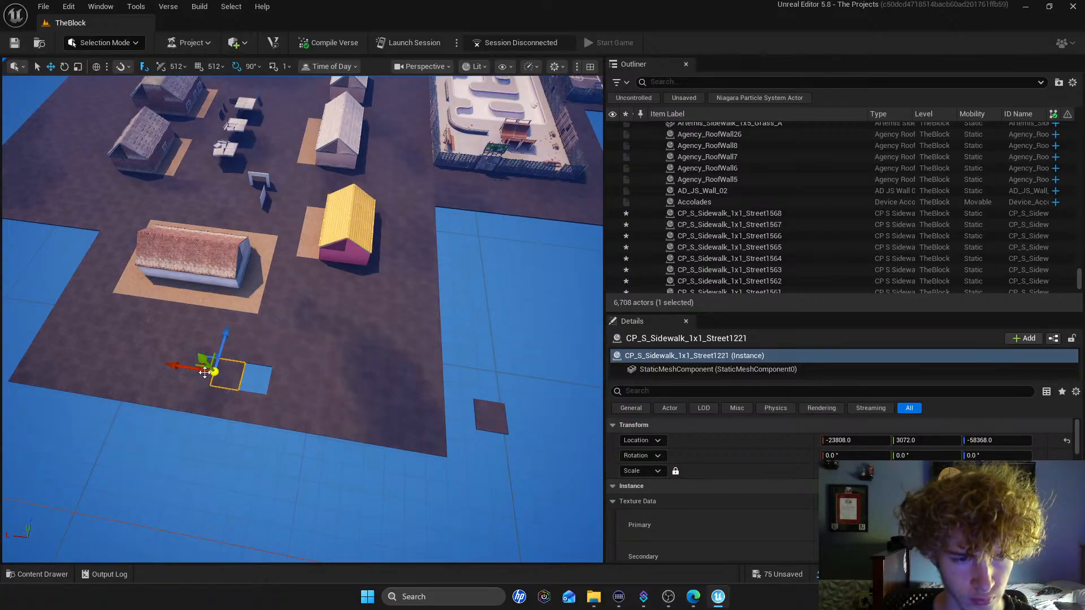
{"action": "left_click_drag", "start_coordinate": [203, 370], "coordinate": [218, 367]}
{"action": "left_click", "coordinate": [505, 411]}
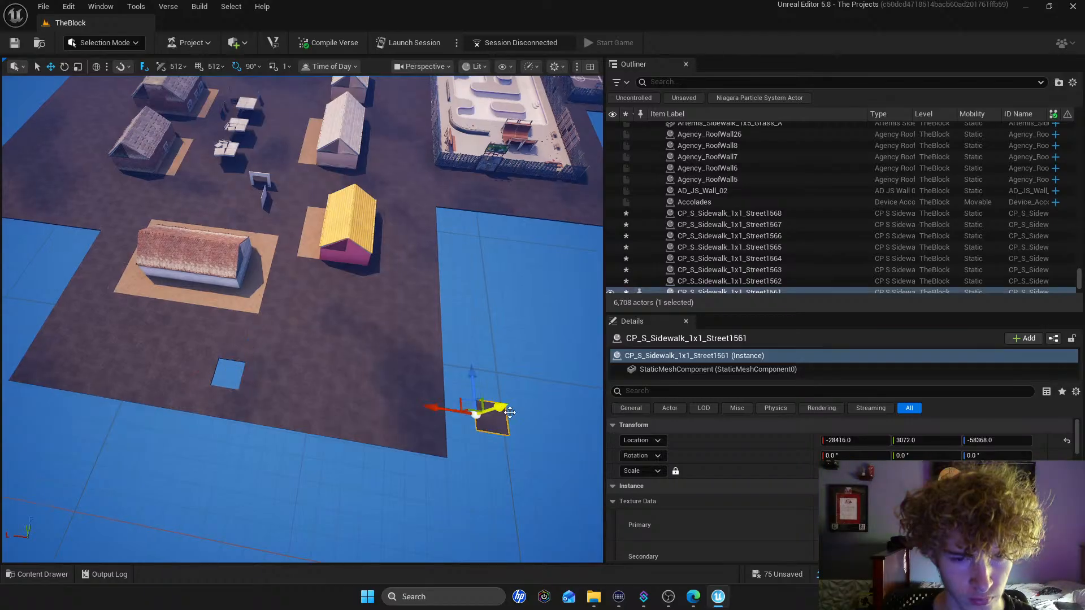
{"action": "left_click_drag", "start_coordinate": [443, 411], "coordinate": [190, 381]}
{"action": "left_click", "coordinate": [477, 375]}
Select the ring of pavement tiles around the yellow-roofed house and move it out into the empty space beyond the pavement edge
{"action": "right_click_drag", "start_coordinate": [477, 375], "coordinate": [416, 390]}
{"action": "key", "text": "w"}
{"action": "key", "text": "w"}
{"action": "left_click", "coordinate": [361, 332]}
{"action": "left_click", "coordinate": [358, 346]}
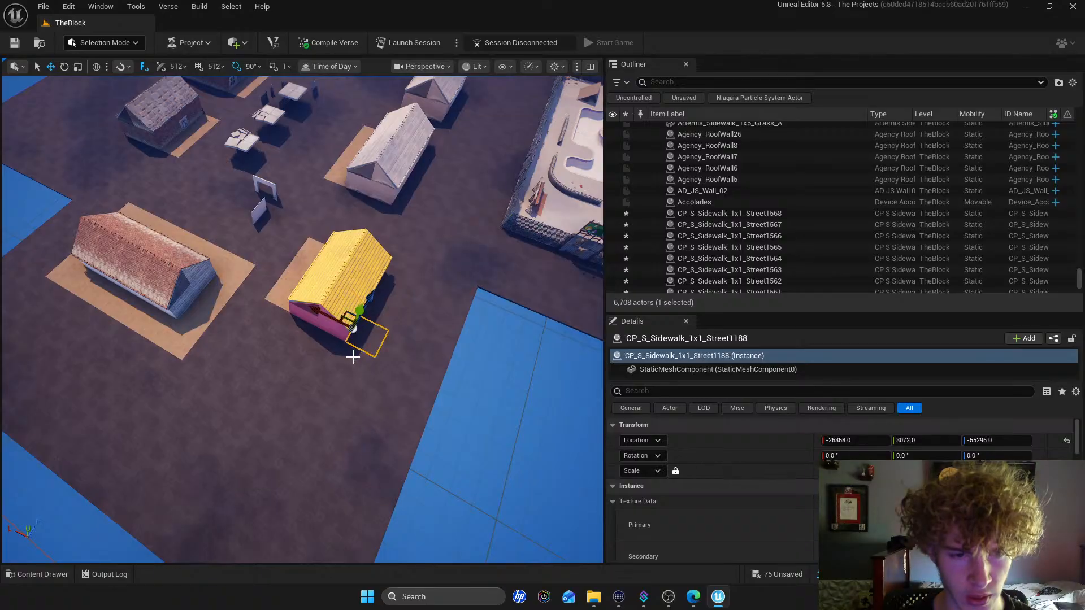
{"action": "left_click", "coordinate": [351, 357], "text": "ctrl"}
{"action": "left_click", "coordinate": [319, 345], "text": "ctrl"}
{"action": "left_click", "coordinate": [290, 334], "text": "ctrl"}
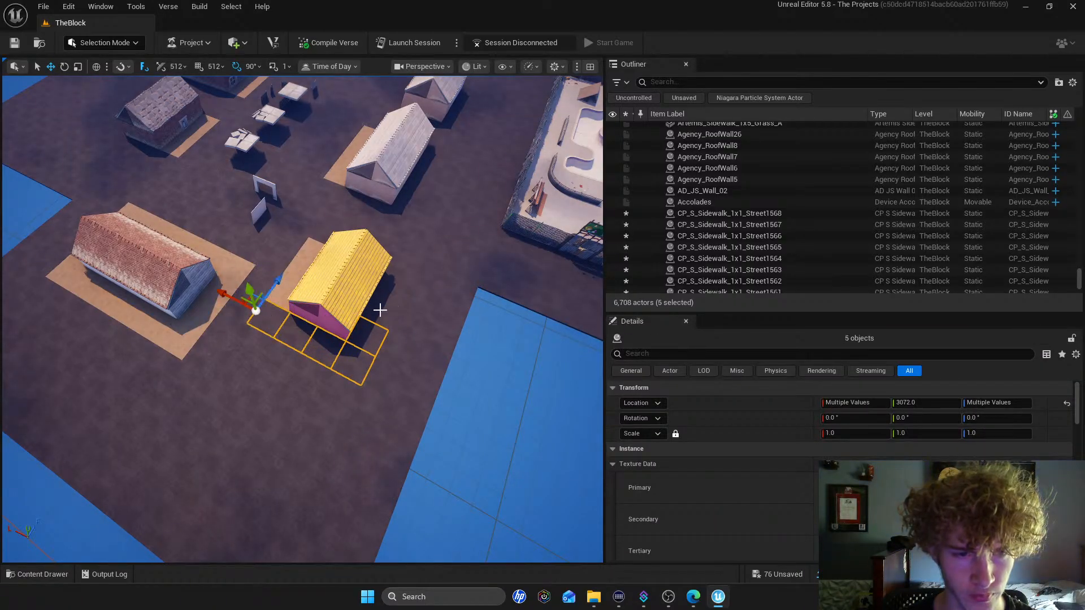
{"action": "left_click", "coordinate": [391, 287], "text": "ctrl"}
{"action": "right_click_drag", "start_coordinate": [391, 287], "coordinate": [373, 350]}
{"action": "key", "text": "s"}
{"action": "key", "text": "w"}
{"action": "left_click", "coordinate": [396, 342], "text": "ctrl"}
{"action": "left_click", "coordinate": [403, 370], "text": "ctrl"}
{"action": "left_click", "coordinate": [407, 398], "text": "ctrl"}
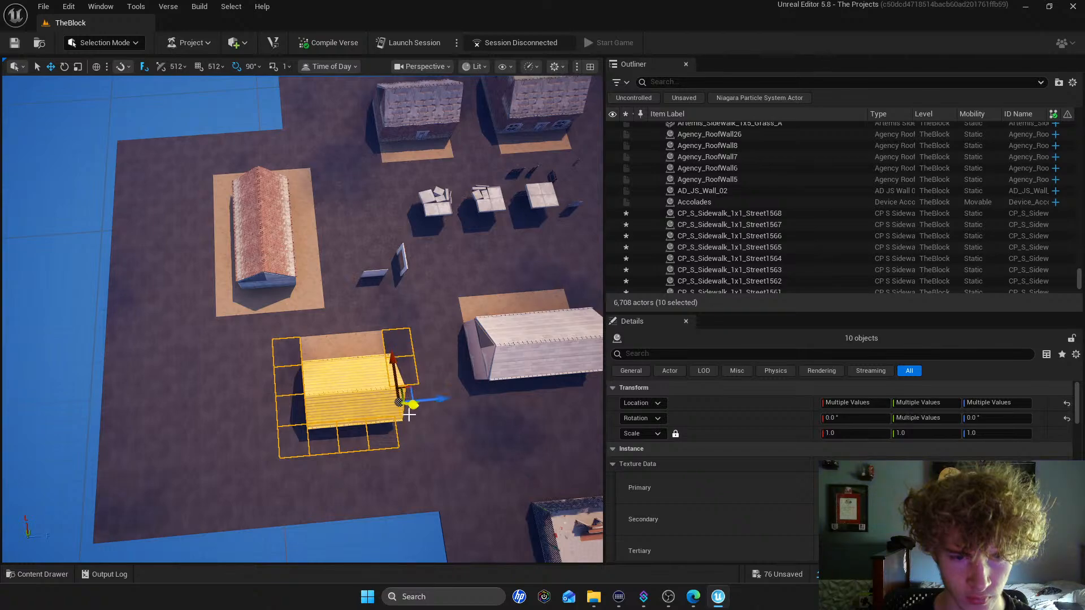
{"action": "right_click_drag", "start_coordinate": [436, 418], "coordinate": [312, 367]}
{"action": "left_click_drag", "start_coordinate": [350, 311], "coordinate": [503, 400], "text": "alt"}
Move the leftover pavement tile out to join the relocated ring and return the displaced roof piece to the yellow-roofed house
{"action": "left_click", "coordinate": [370, 314]}
{"action": "left_click_drag", "start_coordinate": [327, 299], "coordinate": [484, 389]}
{"action": "right_click_drag", "start_coordinate": [485, 388], "coordinate": [405, 320]}
{"action": "left_click", "coordinate": [336, 275]}
{"action": "left_click_drag", "start_coordinate": [305, 275], "coordinate": [68, 223]}
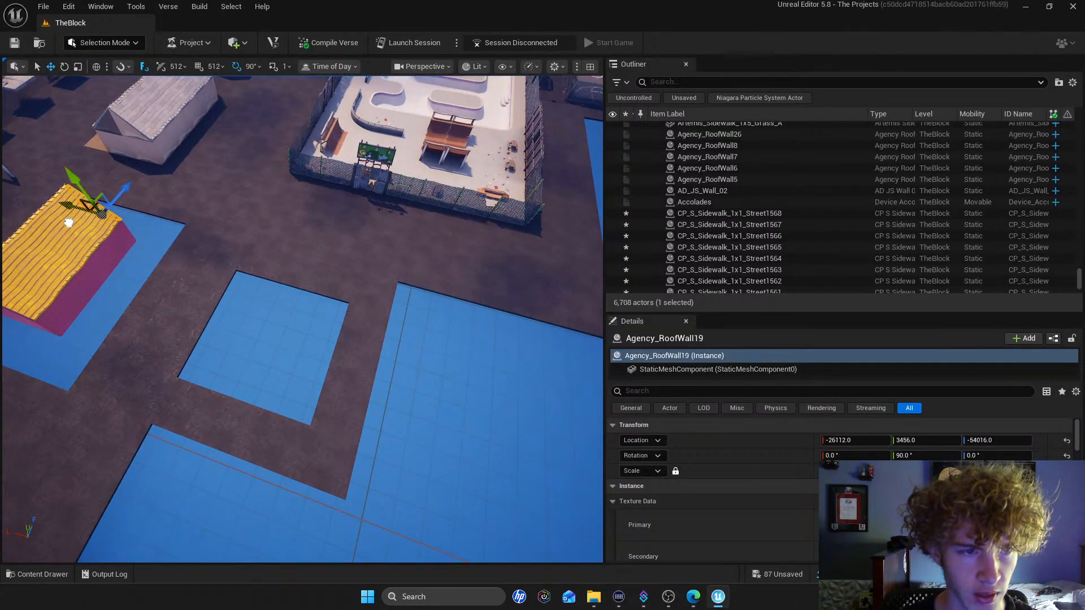
Duplicate the three dirt tiles in front of the yellow-roofed house to the opposite long side of the house
{"action": "right_click_drag", "start_coordinate": [227, 270], "coordinate": [164, 300]}
{"action": "right_click_drag", "start_coordinate": [323, 248], "coordinate": [324, 248]}
{"action": "left_click", "coordinate": [360, 257]}
{"action": "left_click", "coordinate": [358, 295], "text": "ctrl"}
{"action": "left_click", "coordinate": [357, 323], "text": "ctrl"}
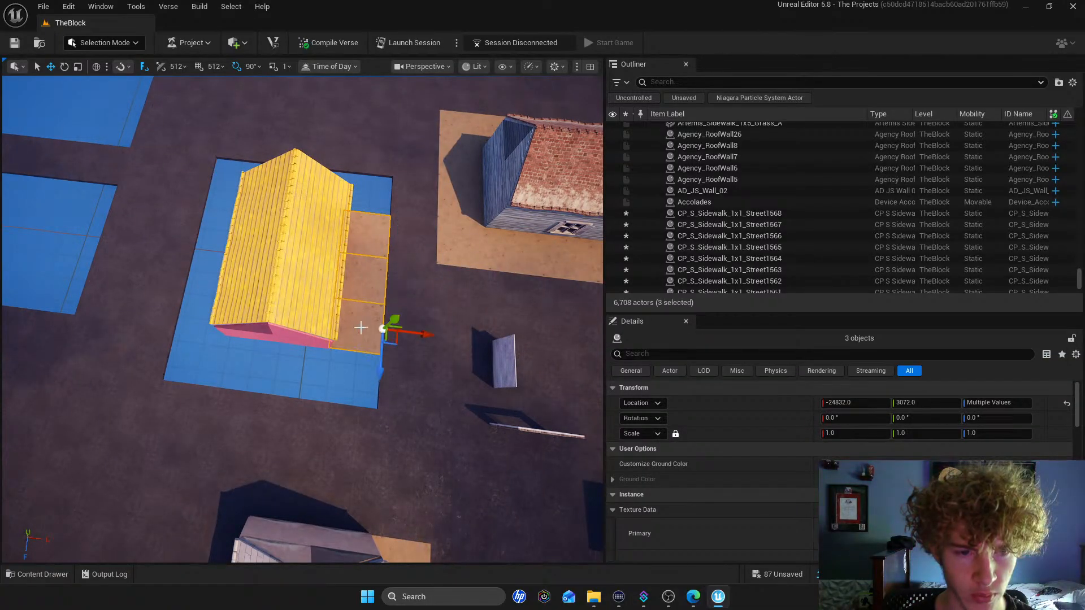
{"action": "left_click_drag", "start_coordinate": [415, 333], "coordinate": [243, 292], "text": "alt"}
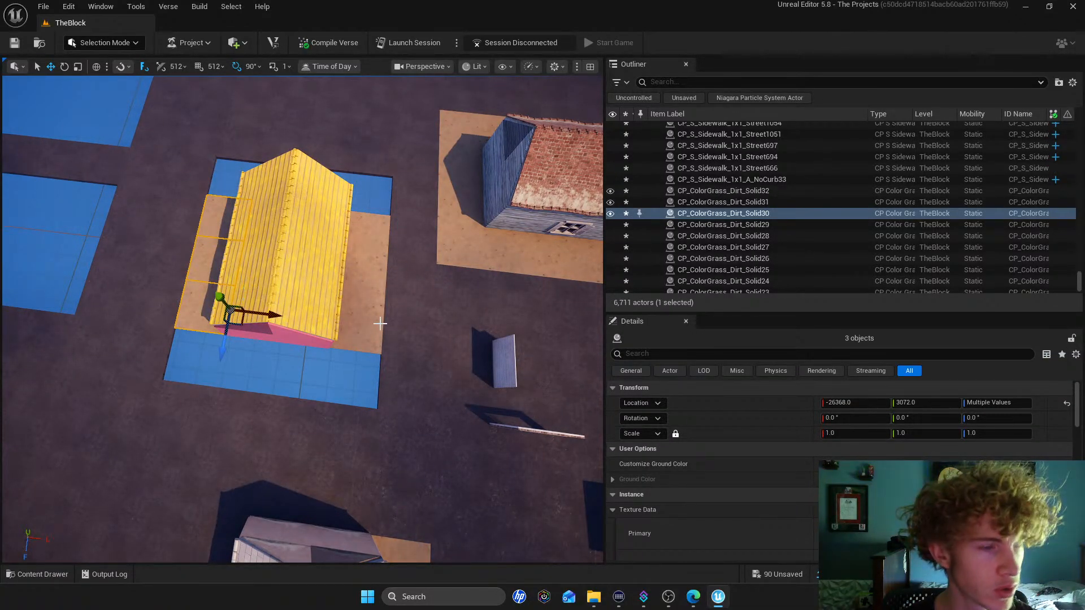
Duplicate dirt tiles along one gable end of the yellow-roofed house to fill that end's empty row
{"action": "left_click", "coordinate": [378, 324]}
{"action": "left_click_drag", "start_coordinate": [383, 331], "coordinate": [288, 372], "text": "alt"}
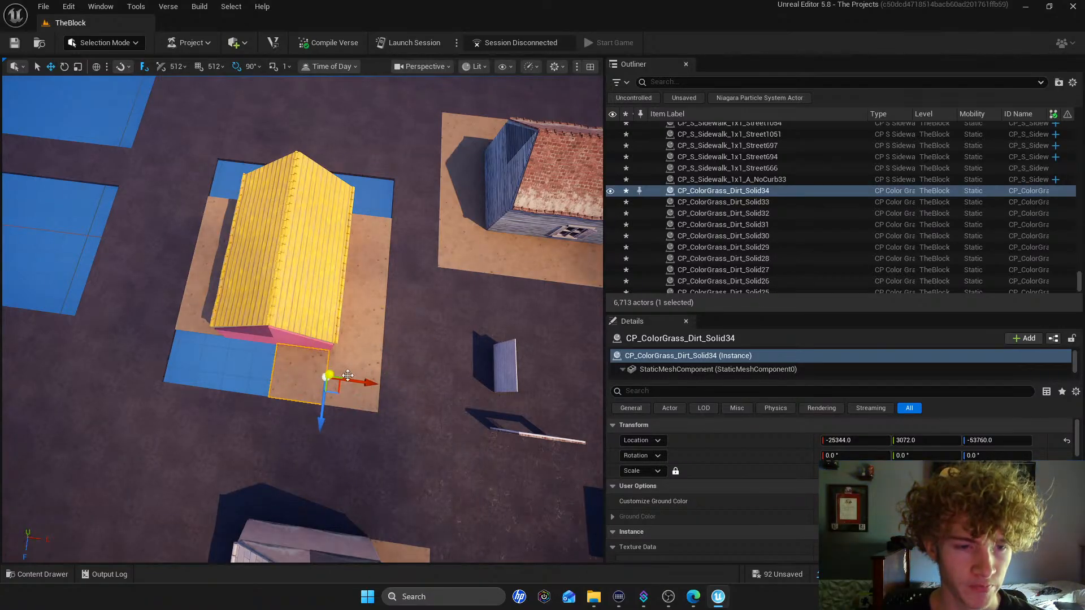
{"action": "left_click", "coordinate": [379, 382], "text": "ctrl"}
{"action": "left_click_drag", "start_coordinate": [417, 389], "coordinate": [303, 367], "text": "alt"}
Duplicate the end row of four dirt tiles to the opposite gable end of the yellow-roofed house
{"action": "right_click_drag", "start_coordinate": [306, 370], "coordinate": [79, 355]}
{"action": "left_click", "coordinate": [328, 334], "text": "ctrl"}
{"action": "left_click", "coordinate": [324, 357], "text": "ctrl"}
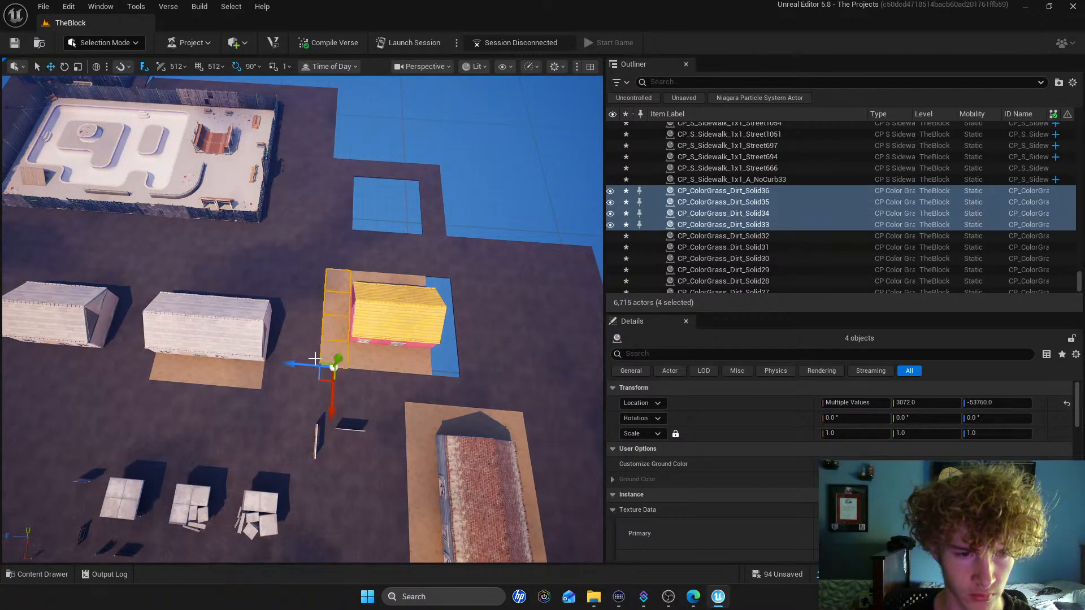
{"action": "left_click_drag", "start_coordinate": [307, 364], "coordinate": [409, 365], "text": "alt"}
Select the 12 pavement tiles around the neighbouring white house and move them beyond the pavement edge near the skate park
{"action": "right_click_drag", "start_coordinate": [409, 365], "coordinate": [305, 356]}
{"action": "key", "text": "w"}
{"action": "left_click", "coordinate": [306, 360]}
{"action": "left_click", "coordinate": [324, 325], "text": "ctrl"}
{"action": "left_click", "coordinate": [330, 294], "text": "ctrl"}
{"action": "left_click", "coordinate": [340, 258], "text": "ctrl"}
{"action": "left_click", "coordinate": [304, 241], "text": "ctrl"}
{"action": "left_click", "coordinate": [267, 228], "text": "ctrl"}
{"action": "left_click", "coordinate": [219, 221], "text": "ctrl"}
{"action": "left_click", "coordinate": [186, 213], "text": "ctrl"}
{"action": "right_click_drag", "start_coordinate": [230, 223], "coordinate": [277, 220]}
{"action": "key", "text": "a"}
{"action": "left_click", "coordinate": [366, 281], "text": "ctrl"}
{"action": "left_click", "coordinate": [366, 276], "text": "ctrl"}
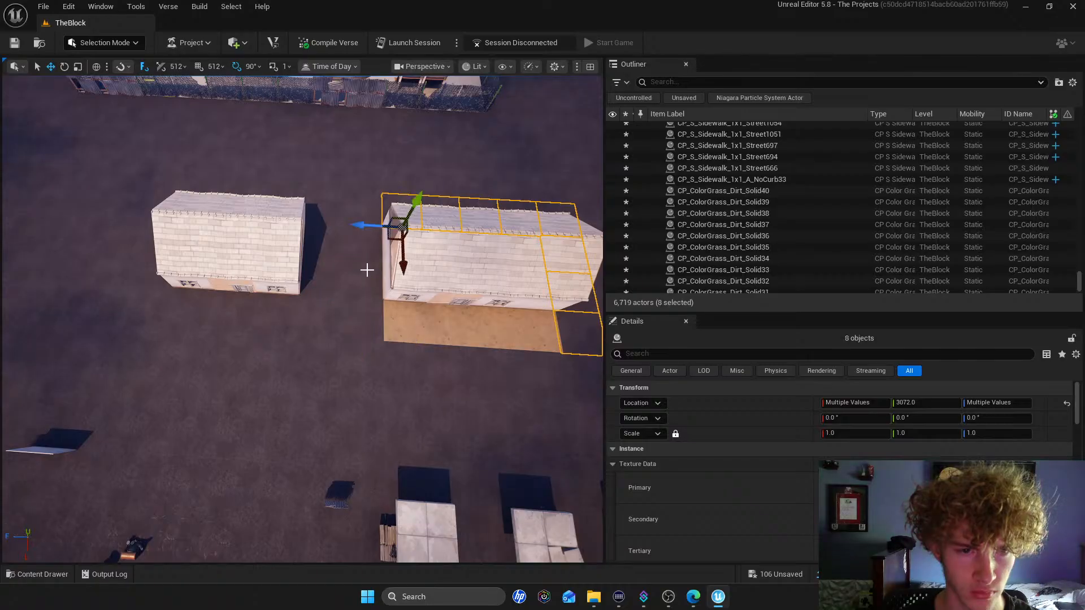
{"action": "left_click", "coordinate": [364, 217], "text": "ctrl"}
{"action": "left_click", "coordinate": [365, 249], "text": "ctrl"}
{"action": "left_click", "coordinate": [367, 279], "text": "ctrl"}
{"action": "left_click", "coordinate": [369, 314], "text": "ctrl"}
{"action": "key", "text": "s"}
{"action": "mouse_move", "coordinate": [369, 315]}
{"action": "right_mouse_down"}
{"action": "mouse_move", "coordinate": [364, 305]}
{"action": "mouse_move", "coordinate": [384, 305]}
{"action": "right_mouse_up"}
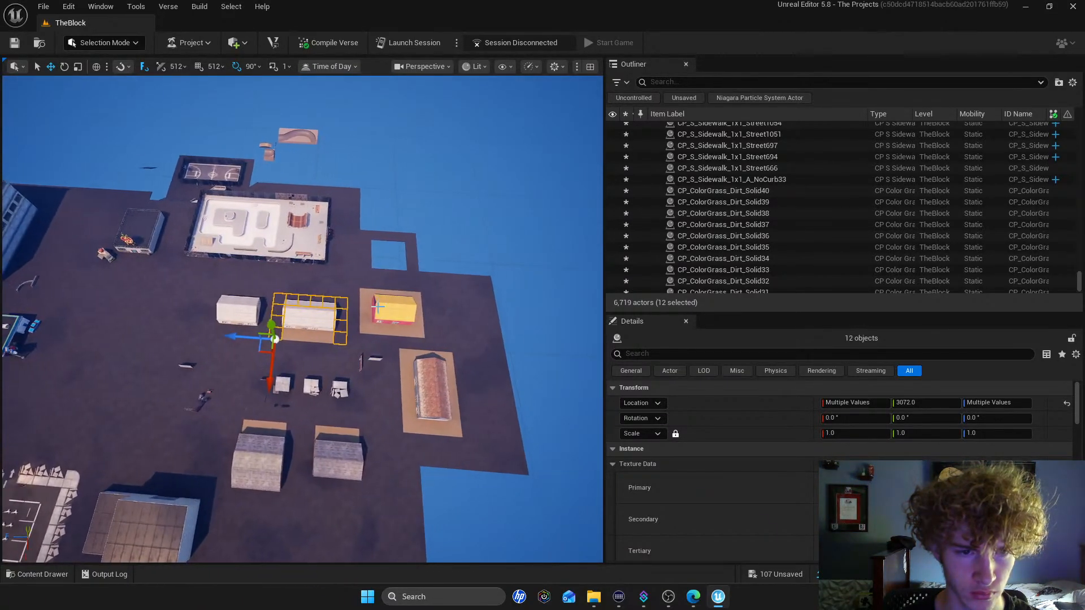
{"action": "left_click_drag", "start_coordinate": [272, 361], "coordinate": [367, 260]}
Duplicate the four dirt tiles in front of the white house into the empty row behind it
{"action": "scroll", "coordinate": [300, 373], "scroll_direction": "up", "scroll_amount": 5}
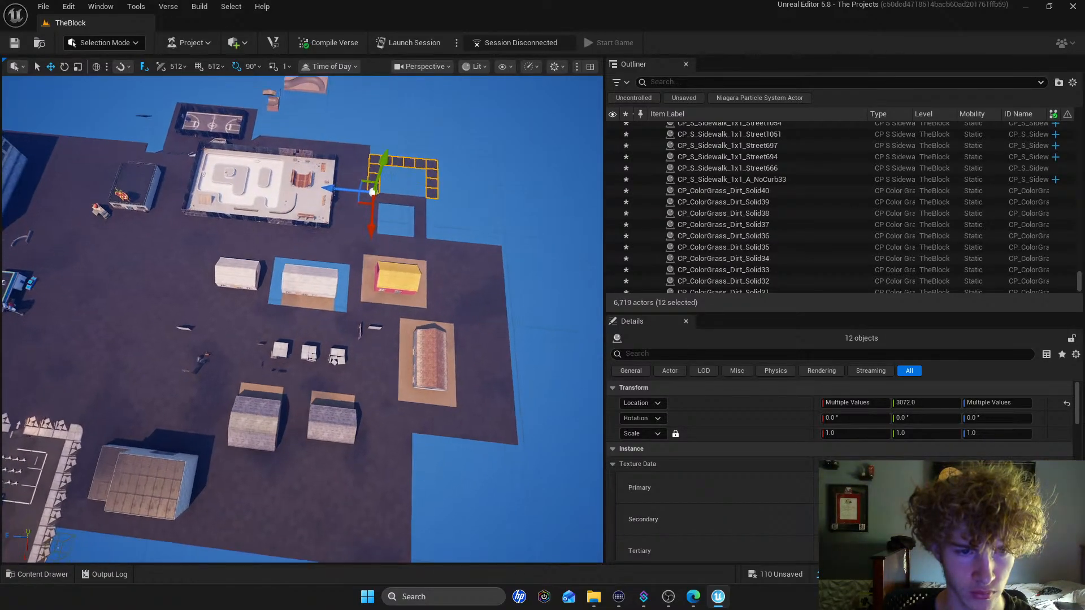
{"action": "left_click", "coordinate": [353, 296]}
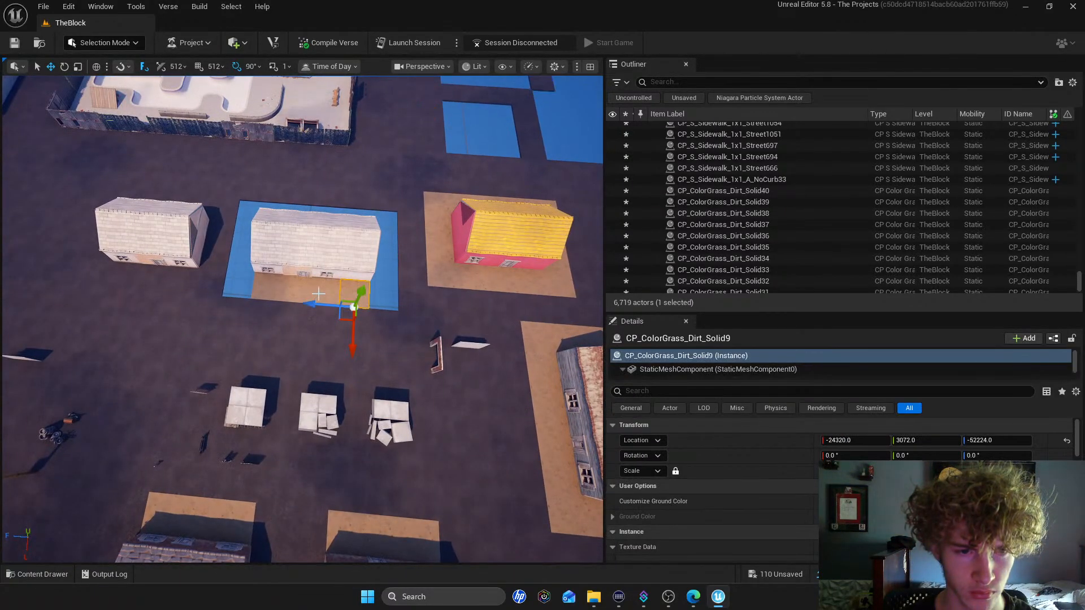
{"action": "left_click", "coordinate": [318, 294], "text": "ctrl"}
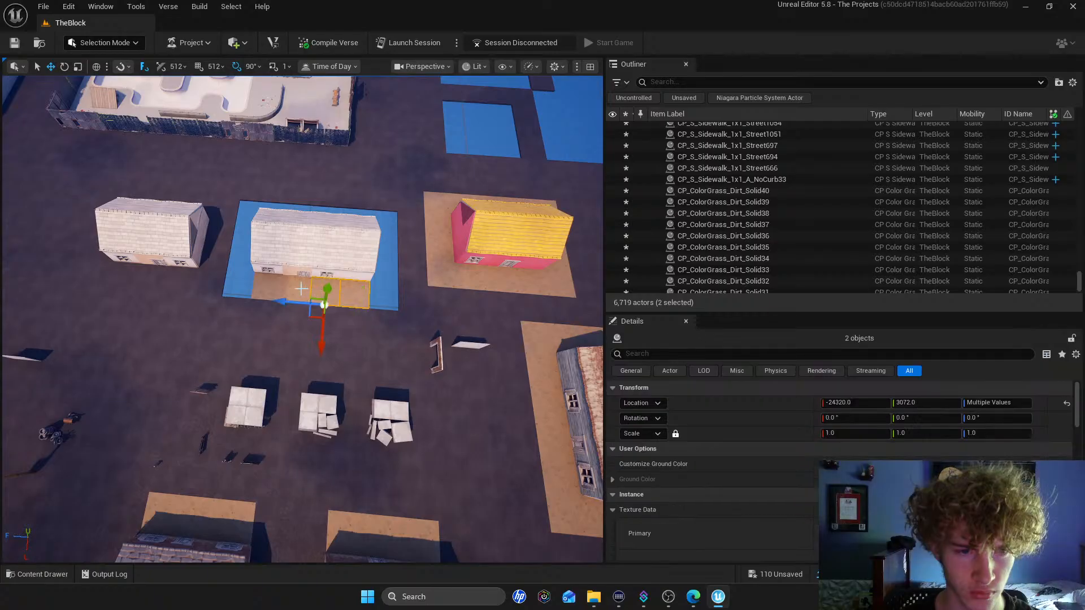
{"action": "left_click", "coordinate": [276, 289], "text": "ctrl"}
{"action": "left_click_drag", "start_coordinate": [263, 326], "coordinate": [284, 244], "text": "alt"}
Duplicate a front dirt tile to fill the column of four at the white house's end facing the yellow-roofed house
{"action": "left_click", "coordinate": [356, 286]}
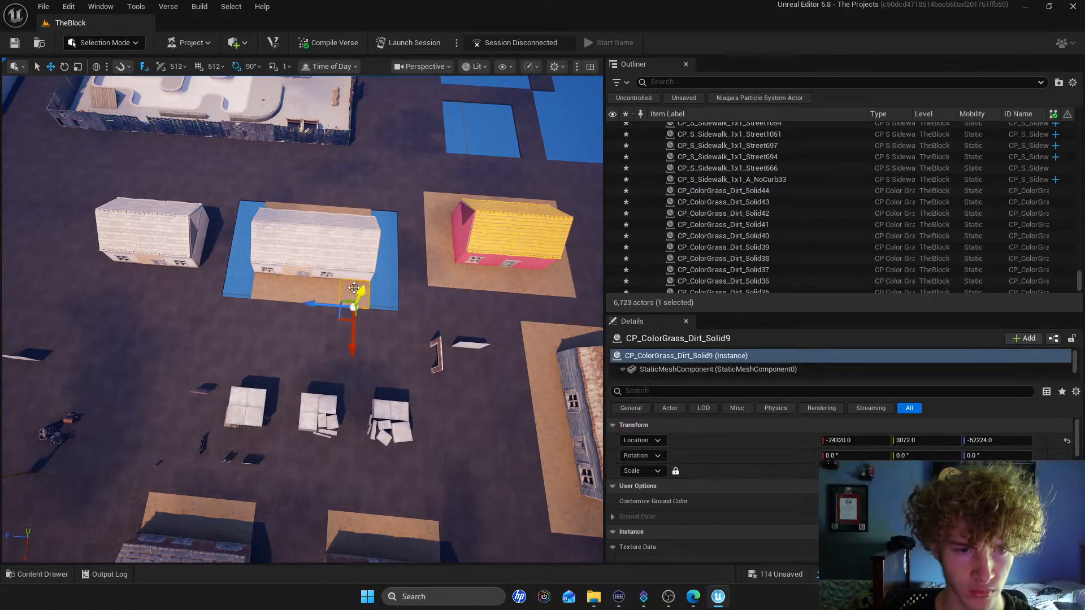
{"action": "left_click_drag", "start_coordinate": [326, 306], "coordinate": [385, 265], "text": "alt"}
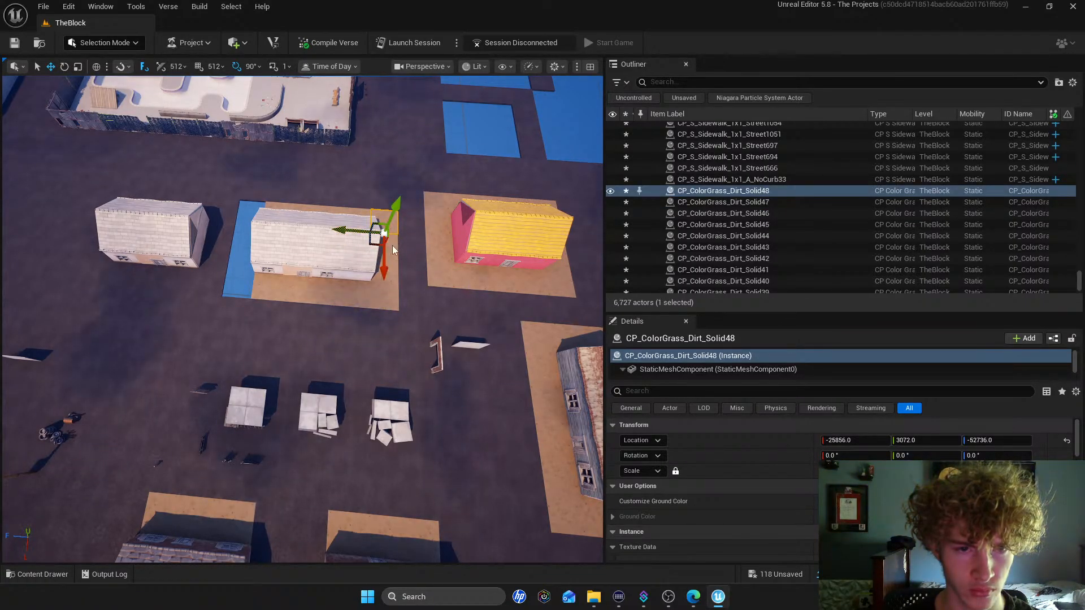
Duplicate the end column of four dirt tiles to the opposite end of the white house
{"action": "left_click", "coordinate": [393, 250], "text": "ctrl"}
{"action": "left_click", "coordinate": [390, 287], "text": "ctrl"}
{"action": "left_click", "coordinate": [393, 302], "text": "ctrl"}
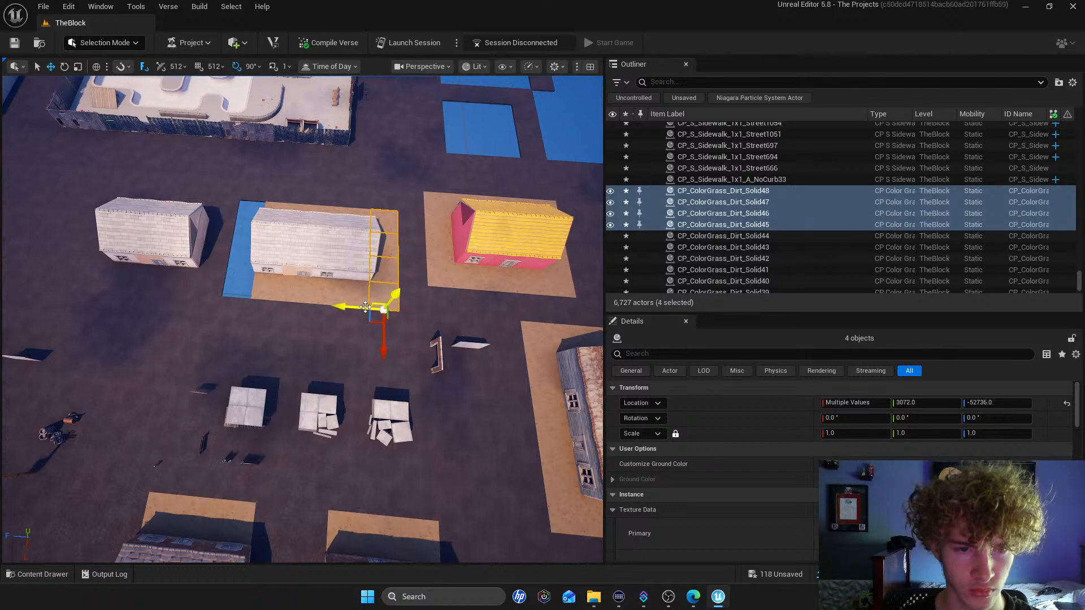
{"action": "left_click_drag", "start_coordinate": [359, 306], "coordinate": [227, 280], "text": "alt"}
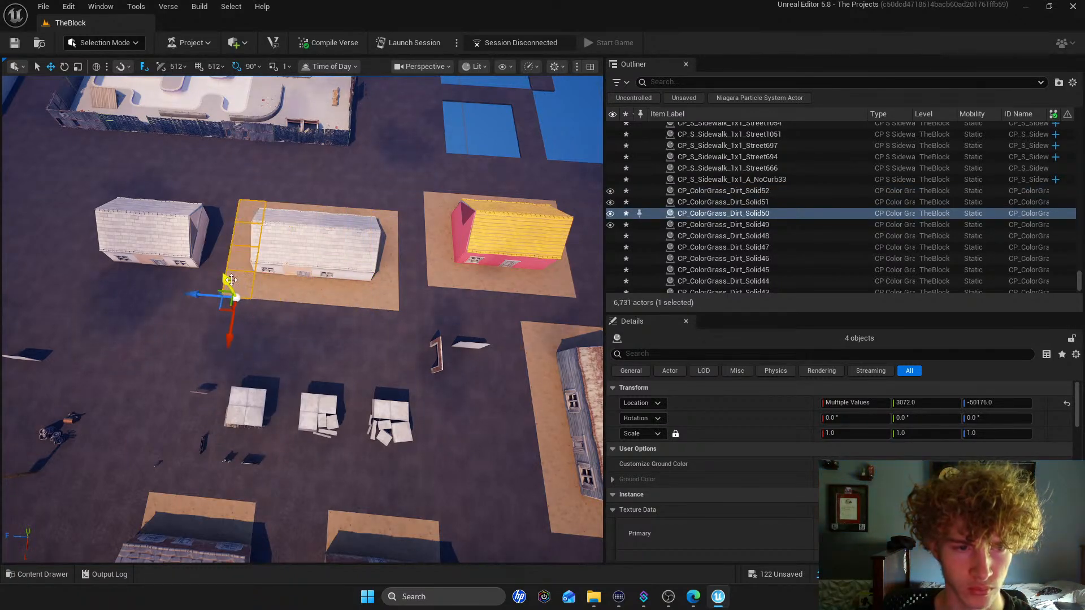
Select the pavement tiles surrounding the smaller white house and delete them
{"action": "right_click_drag", "start_coordinate": [279, 281], "coordinate": [274, 254]}
{"action": "left_click", "coordinate": [273, 253]}
{"action": "left_click", "coordinate": [271, 287], "text": "ctrl"}
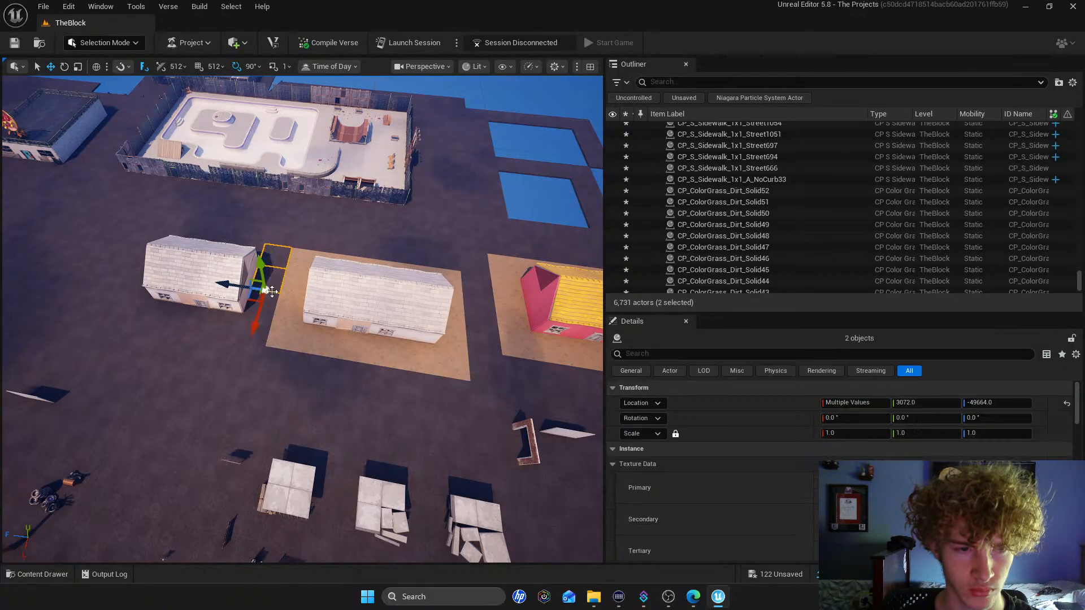
{"action": "left_click", "coordinate": [265, 311], "text": "ctrl"}
{"action": "left_click", "coordinate": [262, 327], "text": "ctrl"}
{"action": "left_click", "coordinate": [227, 326], "text": "ctrl"}
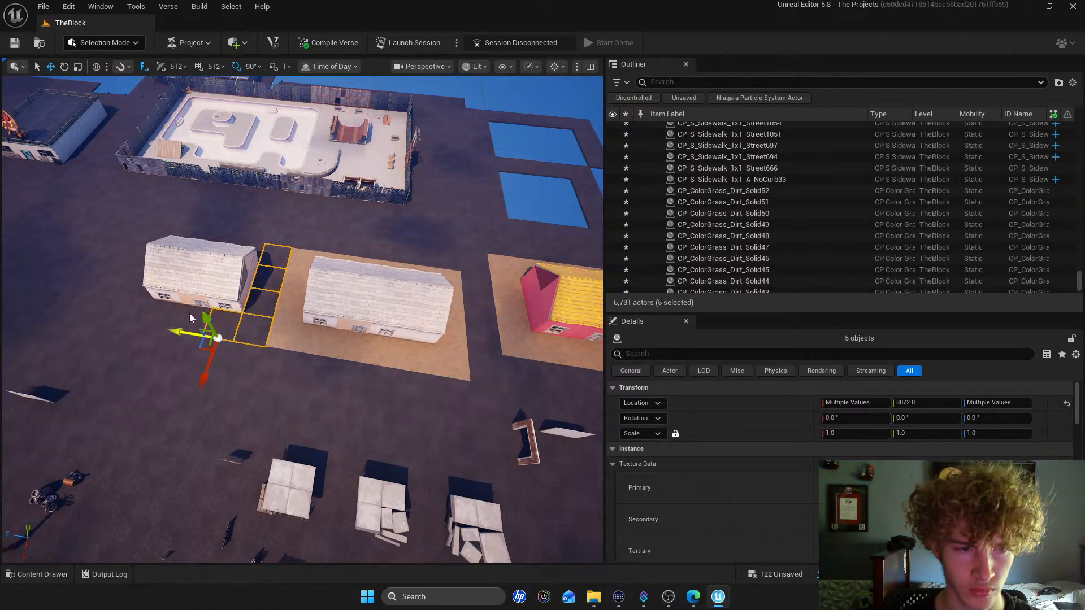
{"action": "left_click", "coordinate": [165, 309], "text": "ctrl"}
{"action": "left_click", "coordinate": [138, 304], "text": "ctrl"}
{"action": "left_click", "coordinate": [138, 291], "text": "ctrl"}
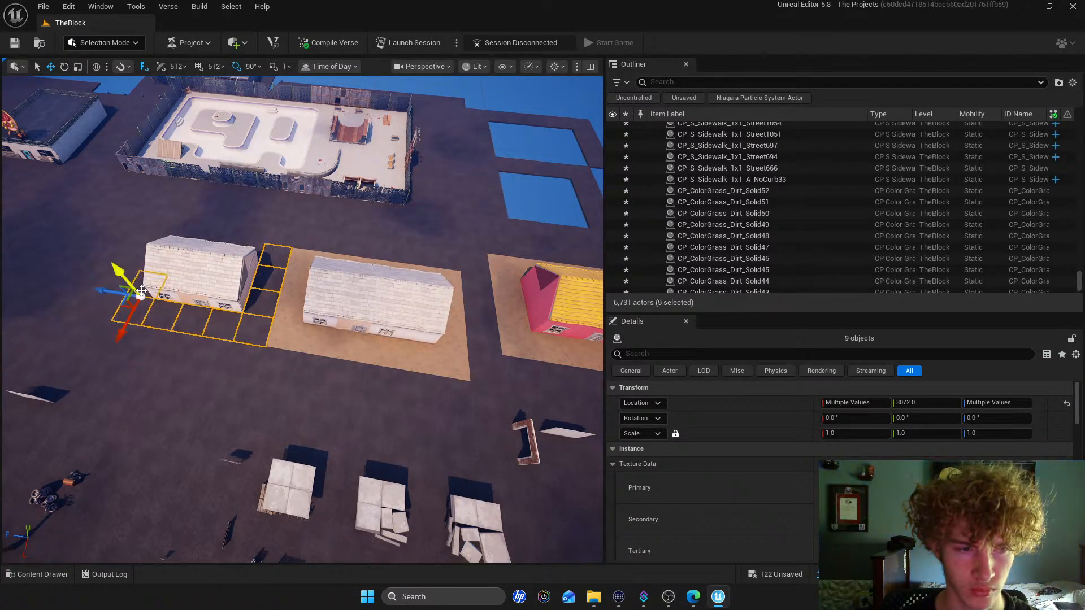
{"action": "right_click_drag", "start_coordinate": [137, 291], "coordinate": [62, 311]}
{"action": "right_click_drag", "start_coordinate": [264, 346], "coordinate": [144, 344]}
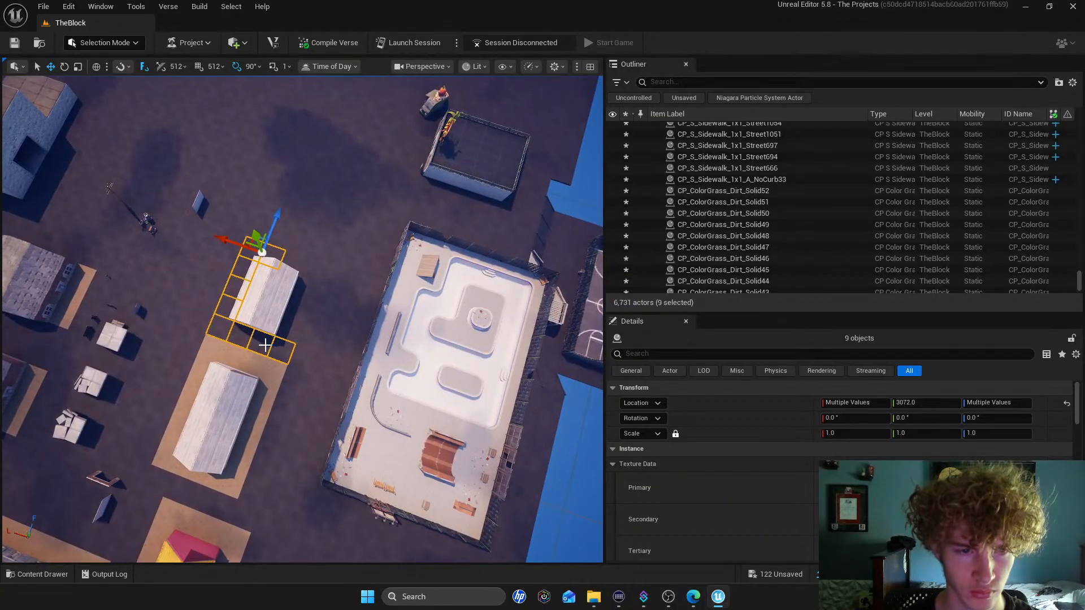
{"action": "left_click", "coordinate": [291, 320], "text": "ctrl"}
{"action": "left_click", "coordinate": [296, 305], "text": "ctrl"}
{"action": "left_click", "coordinate": [300, 290], "text": "ctrl"}
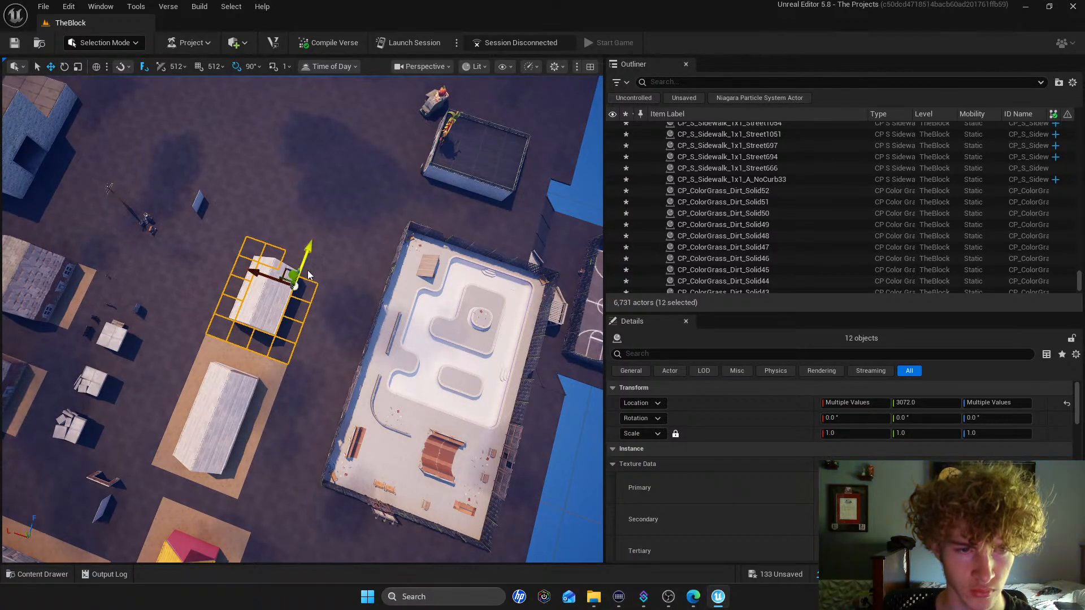
{"action": "key", "text": "Delete"}
Duplicate the column of four dirt tiles between the white houses to both ends of the smaller white house
{"action": "right_click_drag", "start_coordinate": [284, 244], "coordinate": [163, 240]}
{"action": "left_click", "coordinate": [351, 274]}
{"action": "left_click", "coordinate": [350, 299], "text": "ctrl"}
{"action": "left_click", "coordinate": [350, 327], "text": "ctrl"}
{"action": "left_click", "coordinate": [342, 357], "text": "ctrl"}
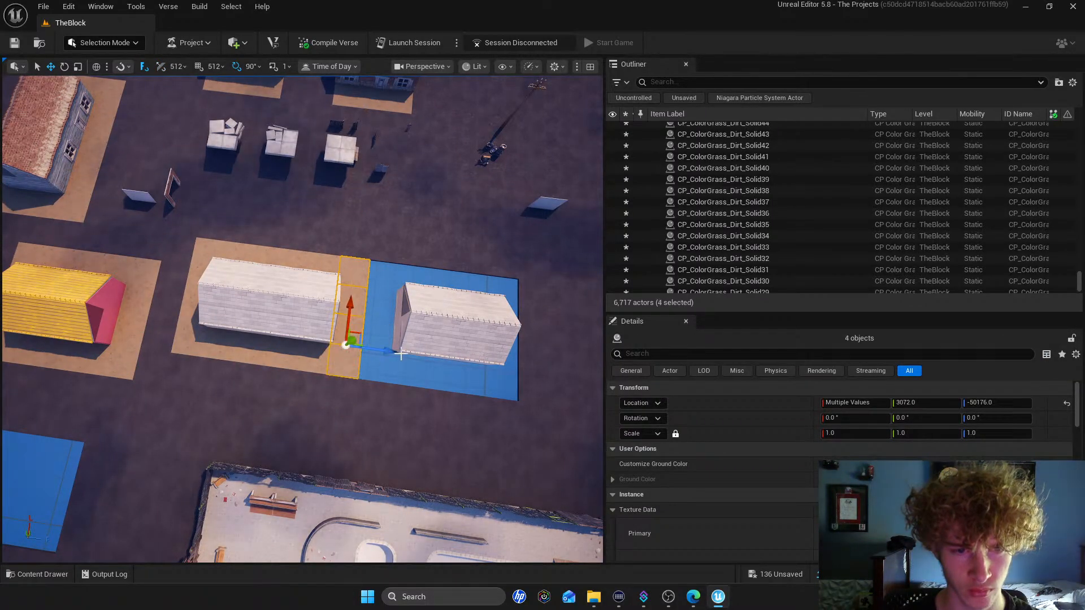
{"action": "left_click_drag", "start_coordinate": [390, 350], "coordinate": [415, 354], "text": "alt+shift"}
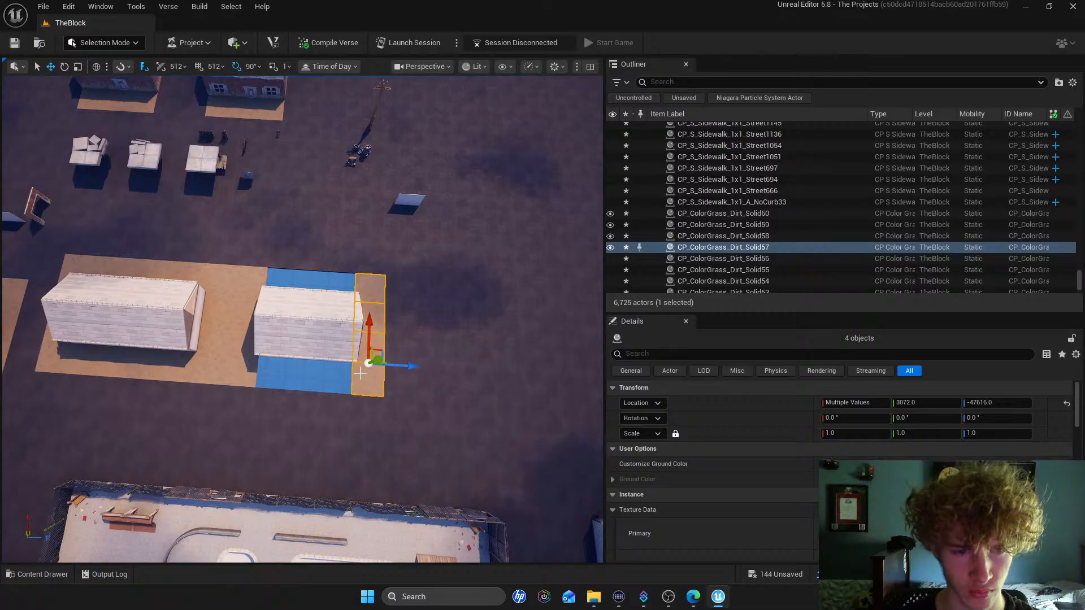
Duplicate neighbouring dirt tiles to fill the empty row behind the smaller white house, on the skate park side
{"action": "left_click", "coordinate": [359, 374]}
{"action": "left_click", "coordinate": [246, 373]}
{"action": "left_click", "coordinate": [218, 373], "text": "ctrl"}
{"action": "left_click_drag", "start_coordinate": [245, 358], "coordinate": [316, 362], "text": "alt"}
{"action": "left_click", "coordinate": [369, 376]}
{"action": "left_click_drag", "start_coordinate": [394, 368], "coordinate": [358, 365], "text": "alt"}
{"action": "left_click", "coordinate": [365, 286]}
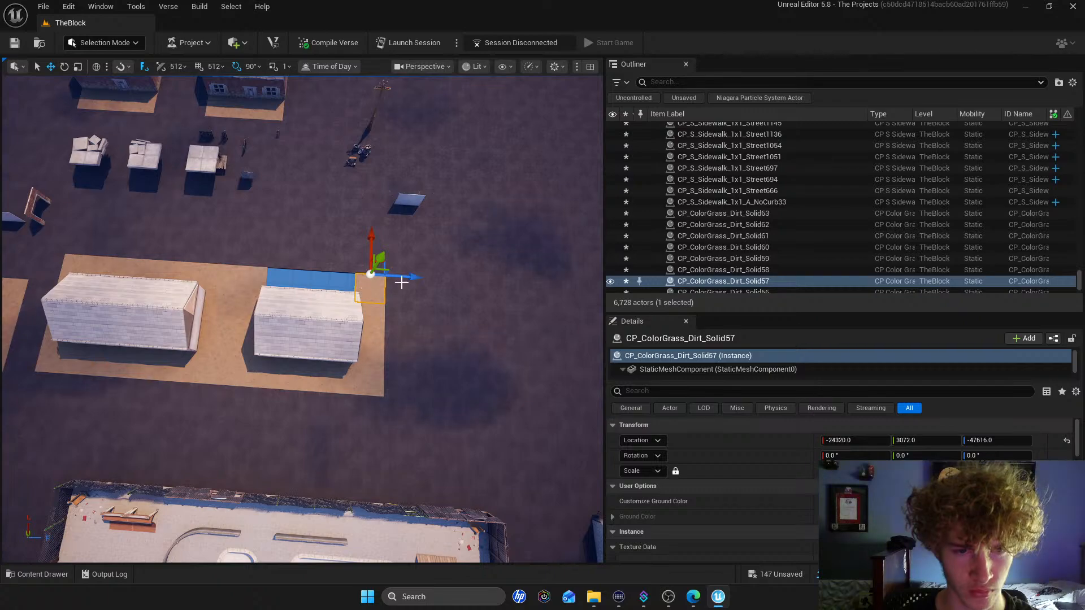
{"action": "right_click_drag", "start_coordinate": [401, 283], "coordinate": [409, 283]}
{"action": "left_click_drag", "start_coordinate": [428, 295], "coordinate": [400, 293]}
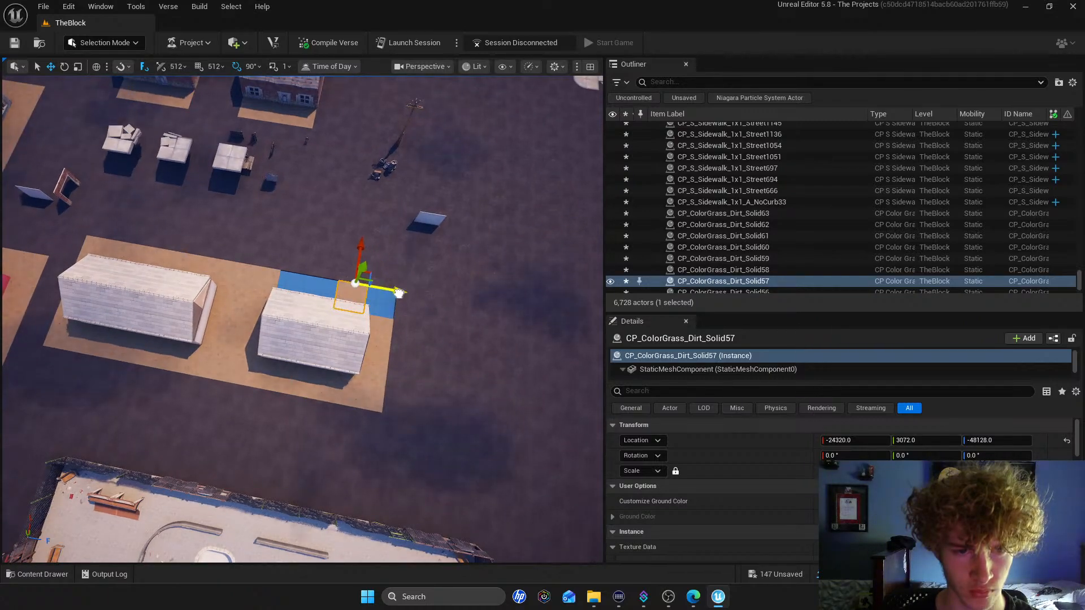
{"action": "key", "text": "ctrl+z"}
Duplicate two dirt tiles from between the white houses into the smaller house's empty front row, adding one more to fill it
{"action": "left_click", "coordinate": [267, 278]}
{"action": "left_click", "coordinate": [245, 275], "text": "shift"}
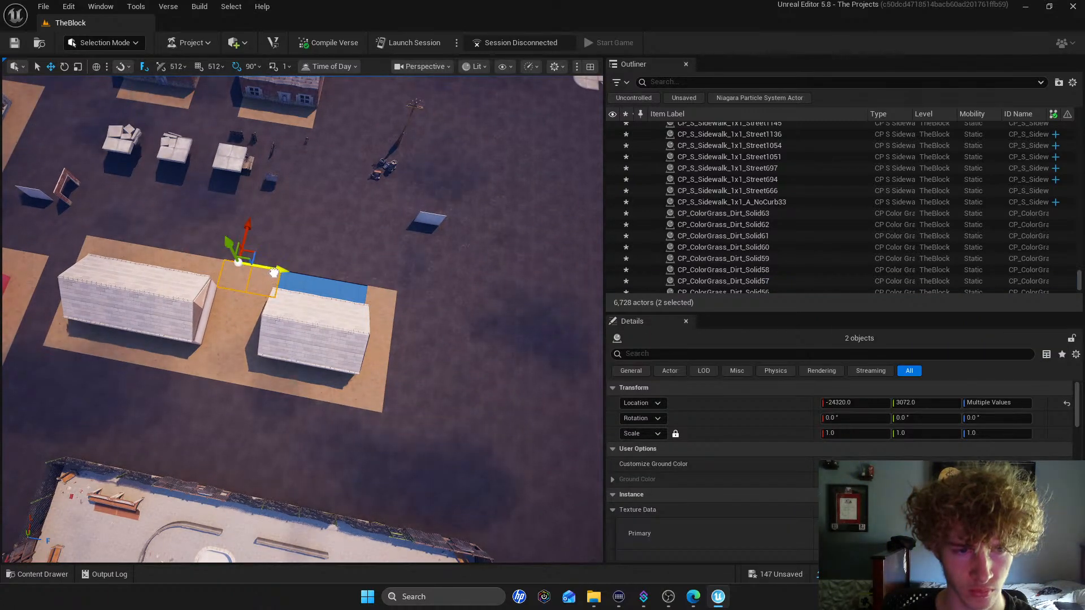
{"action": "left_click_drag", "start_coordinate": [275, 265], "coordinate": [359, 282], "text": "alt"}
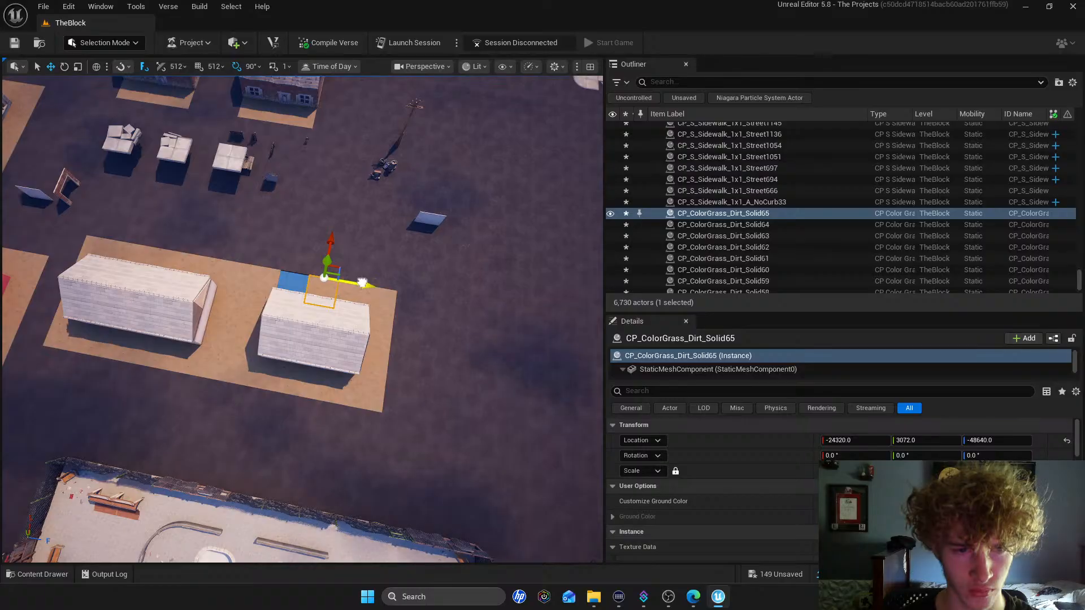
{"action": "left_click_drag", "start_coordinate": [362, 283], "coordinate": [340, 281], "text": "alt"}
{"action": "left_click", "coordinate": [410, 306]}
Select the 11 pavement tiles around the grey house nearest the red-roofed house and move them to the ground's open outer edge
{"action": "key", "text": "s"}
{"action": "right_click_drag", "start_coordinate": [410, 306], "coordinate": [62, 313]}
{"action": "key", "text": "w"}
{"action": "key", "text": "w"}
{"action": "key", "text": "s"}
{"action": "right_click_drag", "start_coordinate": [226, 294], "coordinate": [424, 317]}
{"action": "left_click", "coordinate": [367, 344]}
{"action": "left_click", "coordinate": [345, 361], "text": "ctrl"}
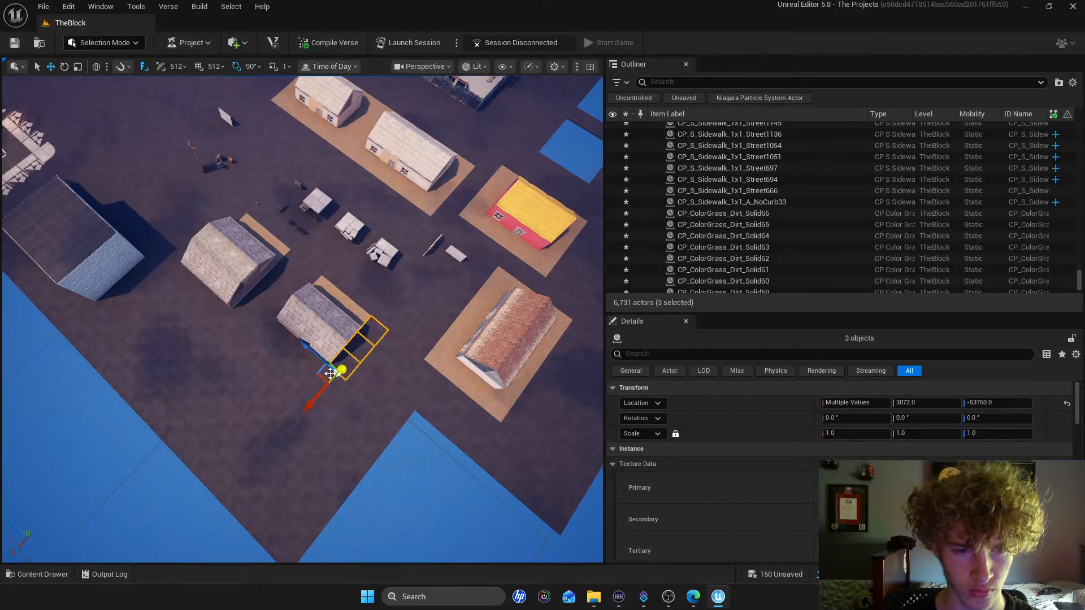
{"action": "left_click", "coordinate": [318, 368], "text": "ctrl"}
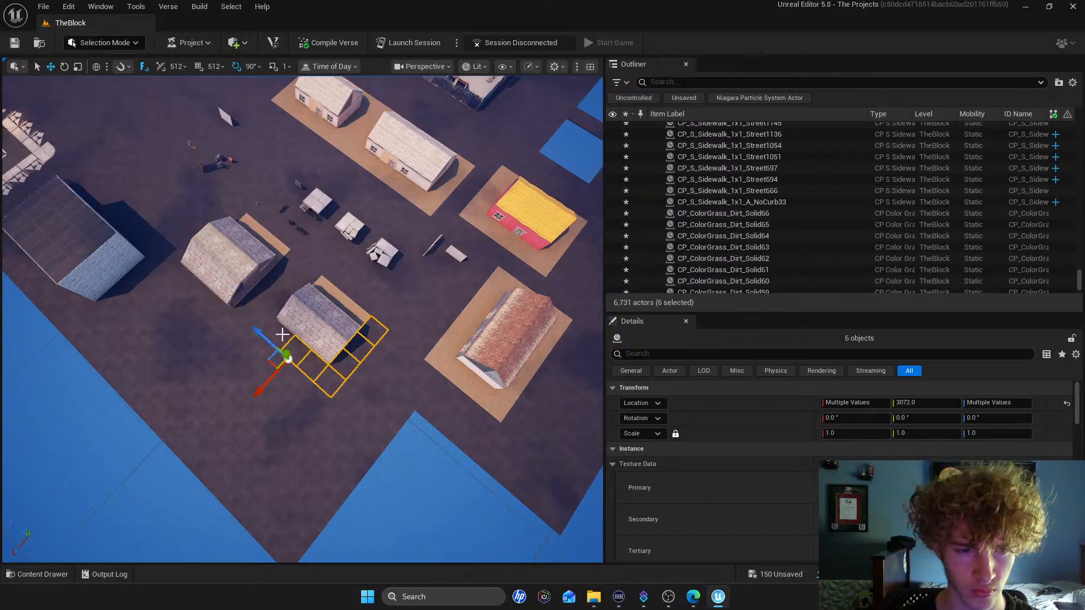
{"action": "left_click", "coordinate": [275, 310], "text": "ctrl"}
{"action": "left_click", "coordinate": [288, 291], "text": "ctrl"}
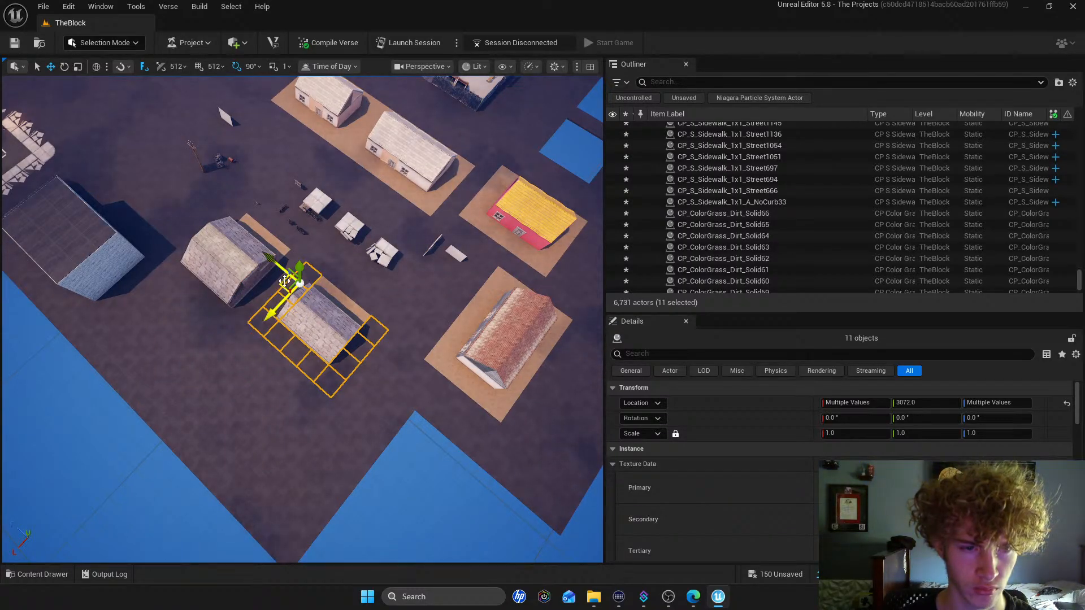
{"action": "left_click_drag", "start_coordinate": [283, 269], "coordinate": [441, 440]}
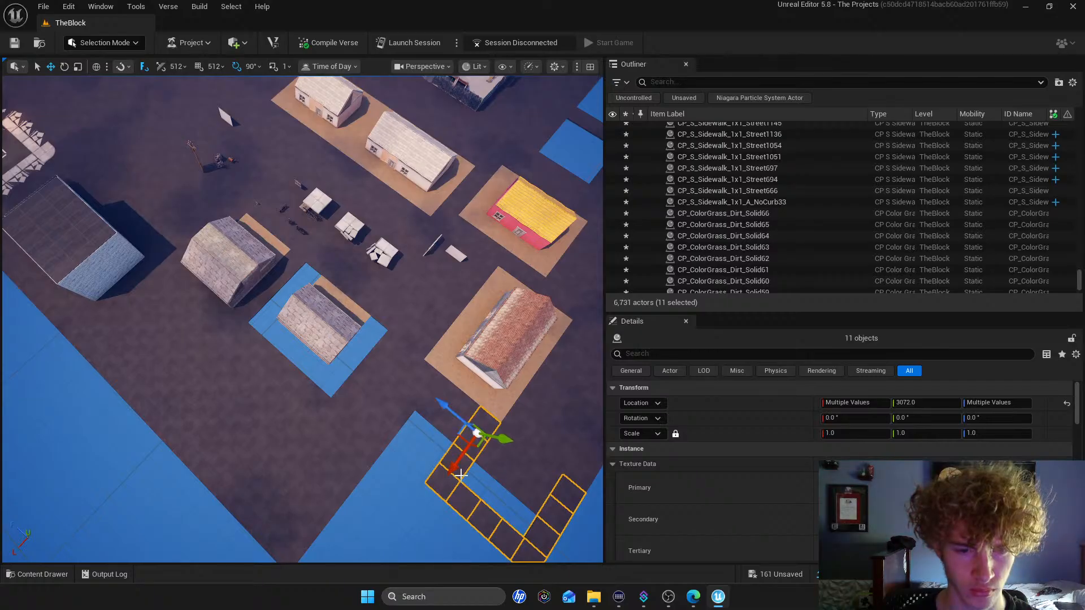
{"action": "left_click_drag", "start_coordinate": [460, 474], "coordinate": [429, 498]}
{"action": "left_click_drag", "start_coordinate": [423, 441], "coordinate": [407, 397]}
Duplicate two edge pavement tiles four rows outward to extend the ground beyond the red-roofed house
{"action": "right_click_drag", "start_coordinate": [406, 397], "coordinate": [492, 418]}
{"action": "key", "text": "w"}
{"action": "key", "text": "d"}
{"action": "right_click_drag", "start_coordinate": [425, 379], "coordinate": [424, 378]}
{"action": "left_click", "coordinate": [401, 276]}
{"action": "left_click", "coordinate": [424, 278], "text": "ctrl"}
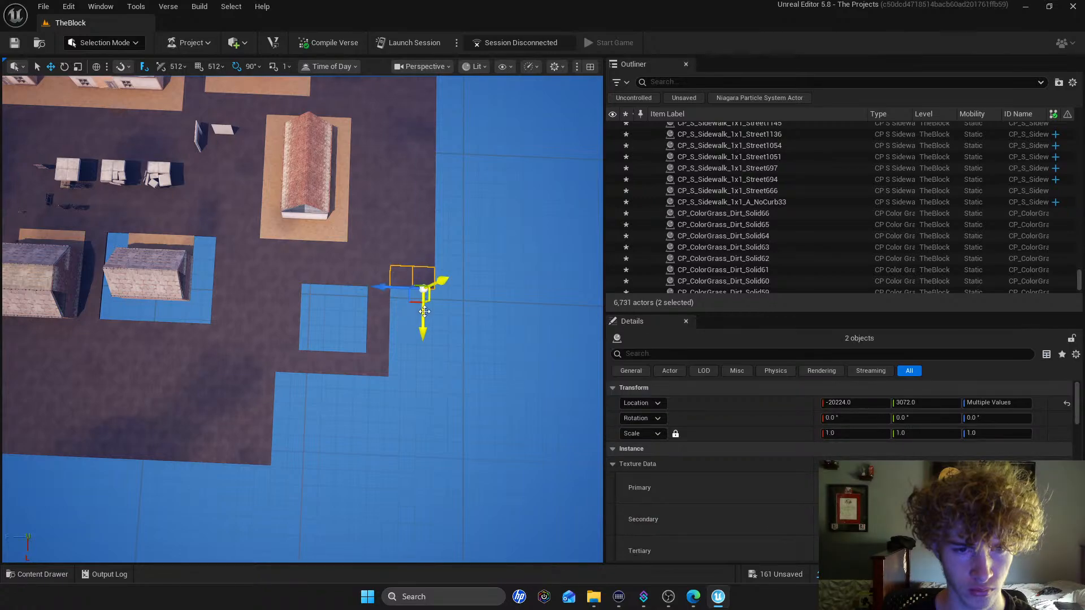
{"action": "left_click_drag", "start_coordinate": [423, 315], "coordinate": [421, 419], "text": "alt"}
Duplicate the three dirt tiles in front of the cleared grey house into the empty row behind it
{"action": "right_click_drag", "start_coordinate": [439, 349], "coordinate": [282, 350]}
{"action": "key", "text": "a"}
{"action": "key", "text": "d"}
{"action": "right_click_drag", "start_coordinate": [189, 373], "coordinate": [189, 333]}
{"action": "key", "text": "w"}
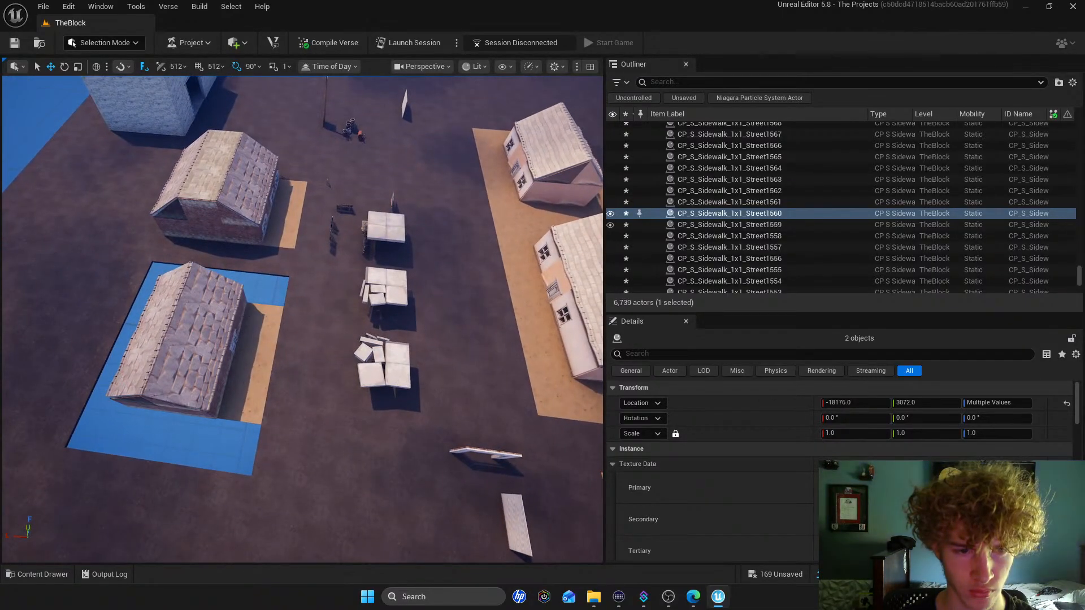
{"action": "left_click", "coordinate": [262, 323]}
{"action": "left_click", "coordinate": [255, 358], "text": "ctrl"}
{"action": "left_click", "coordinate": [249, 389], "text": "ctrl"}
{"action": "left_click_drag", "start_coordinate": [178, 388], "coordinate": [72, 361], "text": "alt"}
Duplicate a corner dirt tile to fill the row of four at the grey house's end away from its neighbour
{"action": "left_click", "coordinate": [242, 400]}
{"action": "left_click_drag", "start_coordinate": [228, 372], "coordinate": [230, 420], "text": "alt"}
{"action": "left_click_drag", "start_coordinate": [170, 439], "coordinate": [88, 422], "text": "alt"}
{"action": "key", "text": "ctrl+z"}
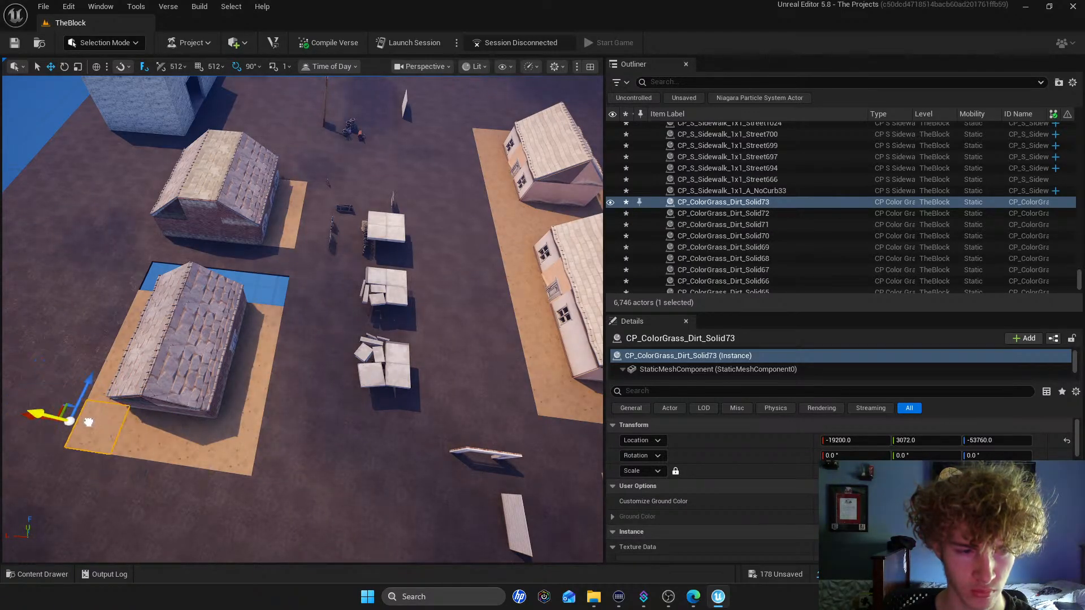
{"action": "left_click", "coordinate": [149, 432]}
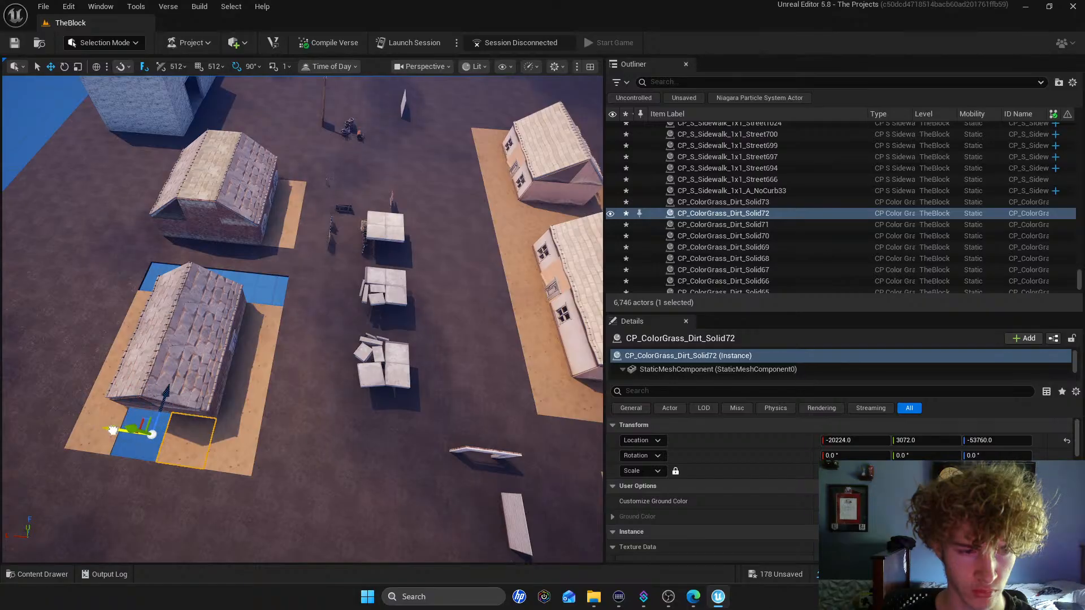
{"action": "left_click", "coordinate": [181, 430]}
{"action": "left_click_drag", "start_coordinate": [114, 431], "coordinate": [169, 437]}
{"action": "key", "text": "ctrl+z"}
Duplicate the end column of four dirt tiles to the opposite end of the grey house, facing the neighbouring grey house
{"action": "right_click_drag", "start_coordinate": [204, 406], "coordinate": [65, 404]}
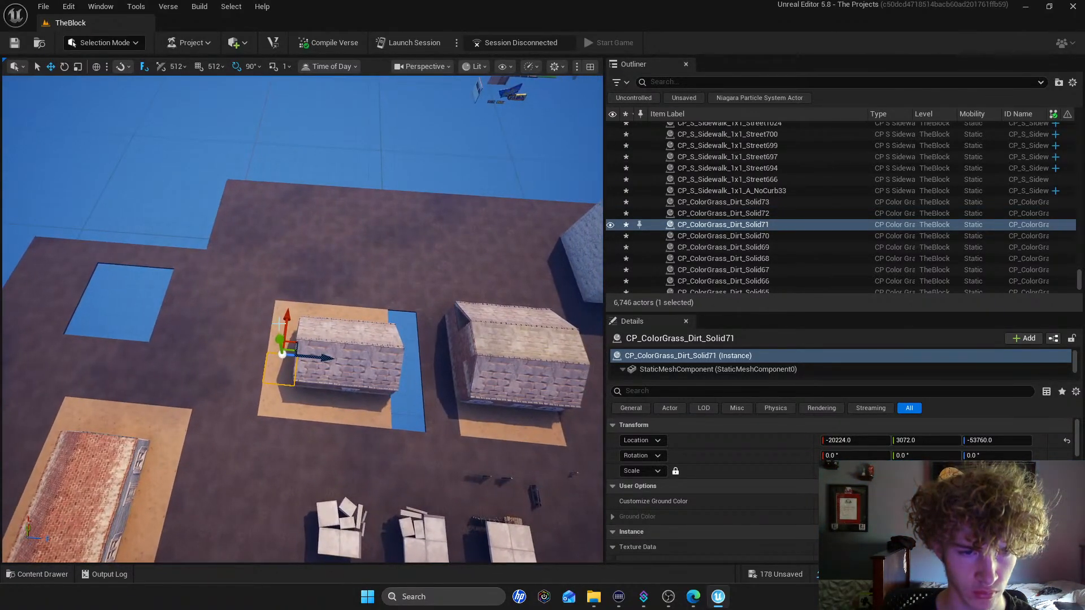
{"action": "left_click", "coordinate": [286, 314]}
{"action": "left_click", "coordinate": [281, 339], "text": "ctrl"}
{"action": "left_click", "coordinate": [279, 367], "text": "ctrl"}
{"action": "left_click", "coordinate": [278, 395], "text": "ctrl"}
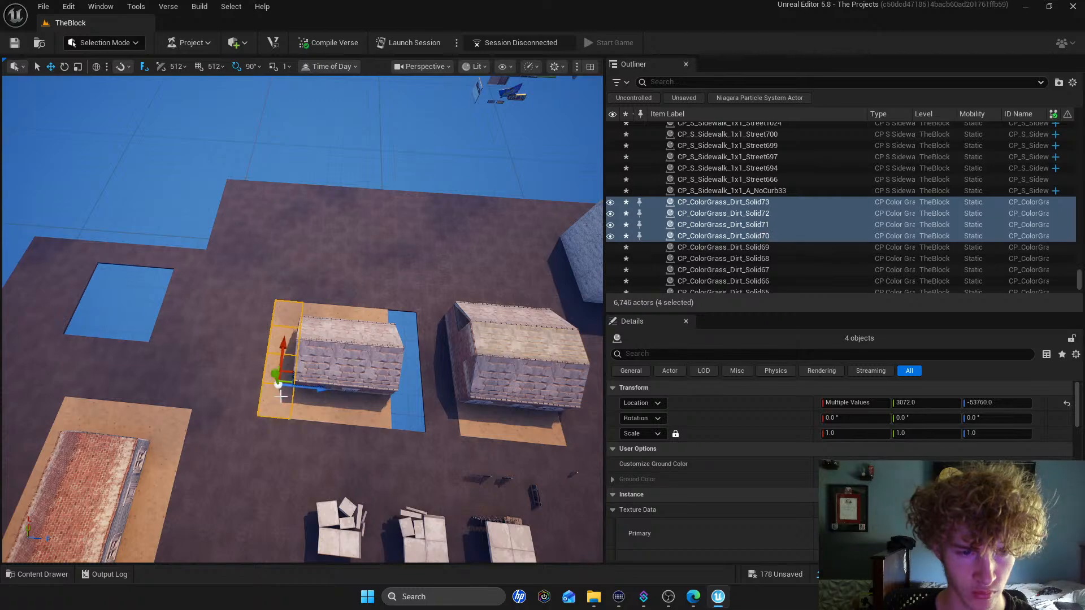
{"action": "left_click_drag", "start_coordinate": [310, 390], "coordinate": [447, 400], "text": "alt"}
Select the 13 pavement tiles along both ends and the back of the second grey house and delete them
{"action": "mouse_move", "coordinate": [387, 405]}
{"action": "right_mouse_down"}
{"action": "mouse_move", "coordinate": [415, 406]}
{"action": "mouse_move", "coordinate": [387, 406]}
{"action": "right_mouse_up"}
{"action": "key", "text": "a"}
{"action": "left_click", "coordinate": [290, 386]}
{"action": "left_click", "coordinate": [292, 357], "text": "ctrl"}
{"action": "left_click", "coordinate": [409, 380], "text": "ctrl"}
{"action": "left_click", "coordinate": [408, 359], "text": "ctrl"}
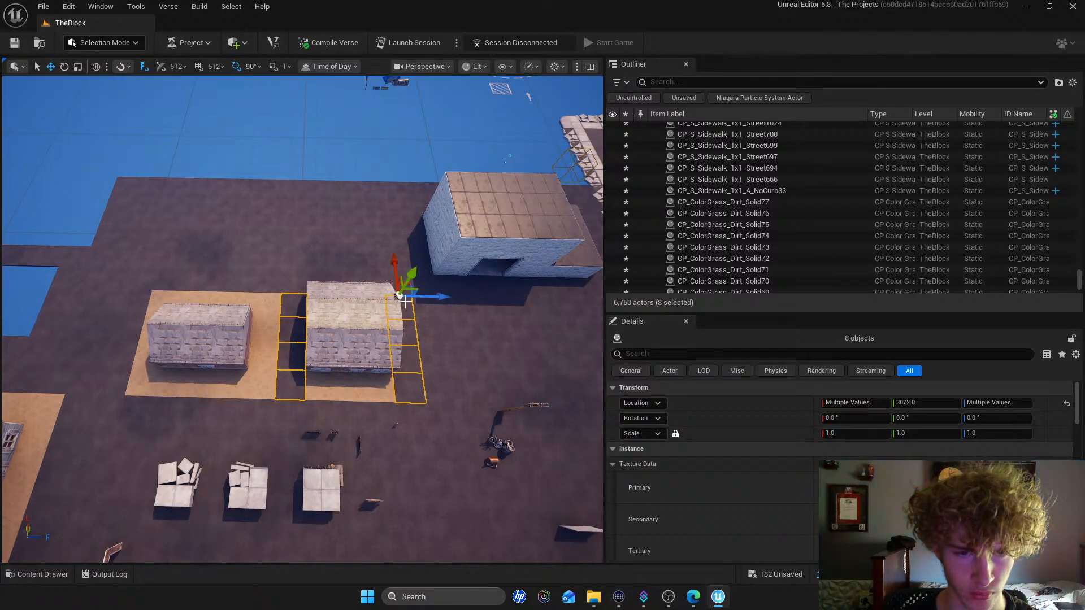
{"action": "left_click", "coordinate": [374, 279], "text": "ctrl"}
{"action": "left_click", "coordinate": [347, 278], "text": "ctrl"}
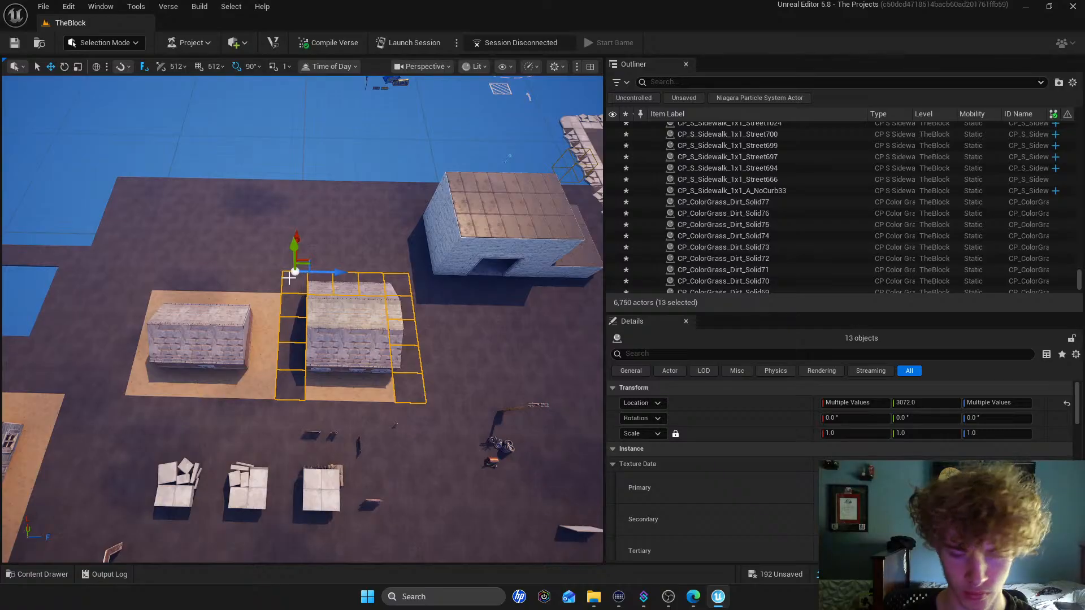
{"action": "key", "text": "Delete"}
Duplicate a dirt tile from the first grey house's yard along the empty strip between the two grey houses
{"action": "right_click_drag", "start_coordinate": [386, 259], "coordinate": [34, 251]}
{"action": "key", "text": "d"}
{"action": "key", "text": "d"}
{"action": "right_click_drag", "start_coordinate": [424, 251], "coordinate": [417, 290]}
{"action": "left_click", "coordinate": [440, 303]}
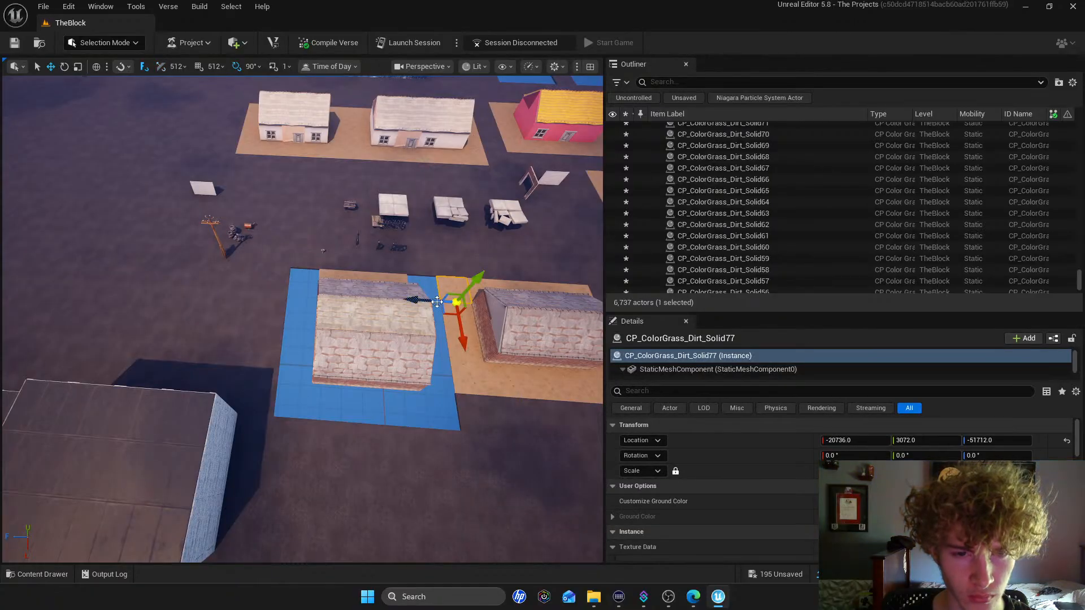
{"action": "left_click_drag", "start_coordinate": [431, 299], "coordinate": [446, 482], "text": "alt"}
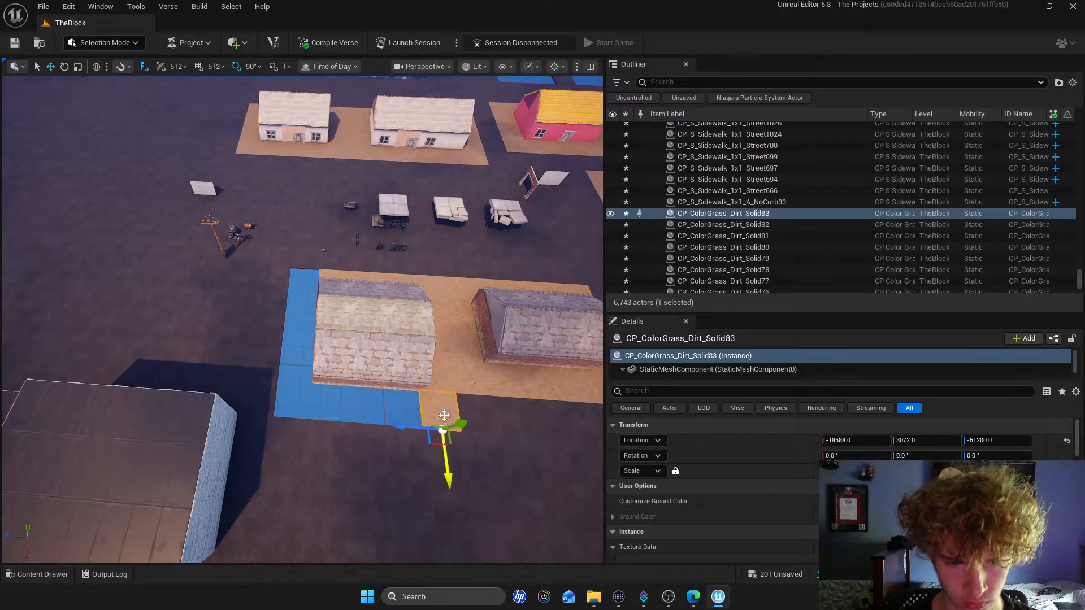
Reposition the duplicated dirt tiles to complete the strip between the grey houses and begin the second house's back row
{"action": "left_click", "coordinate": [440, 388]}
{"action": "left_click_drag", "start_coordinate": [419, 398], "coordinate": [405, 454]}
{"action": "left_click", "coordinate": [443, 374]}
{"action": "left_click_drag", "start_coordinate": [440, 421], "coordinate": [443, 452]}
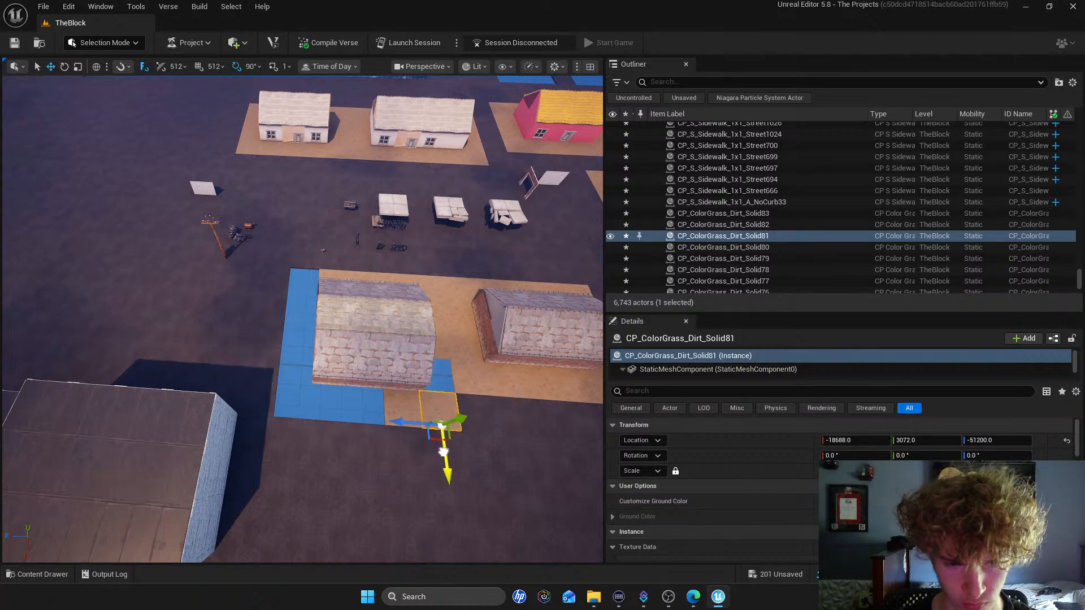
{"action": "left_click", "coordinate": [446, 358]}
{"action": "left_click_drag", "start_coordinate": [439, 396], "coordinate": [446, 393]}
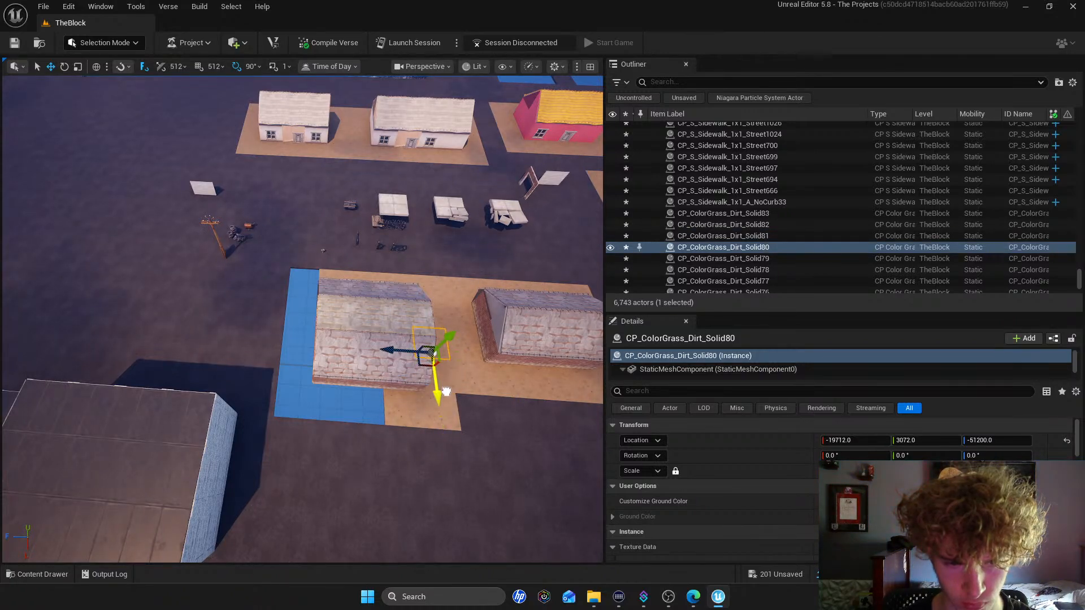
Duplicate the two back-corner dirt tiles along the empty row behind the second grey house
{"action": "left_click", "coordinate": [444, 415]}
{"action": "left_click", "coordinate": [413, 424], "text": "ctrl"}
{"action": "left_click_drag", "start_coordinate": [370, 425], "coordinate": [267, 406], "text": "alt"}
{"action": "left_click", "coordinate": [318, 396]}
Duplicate the front-corner dirt tile down the remaining empty column at the second grey house's far end
{"action": "left_click", "coordinate": [321, 273]}
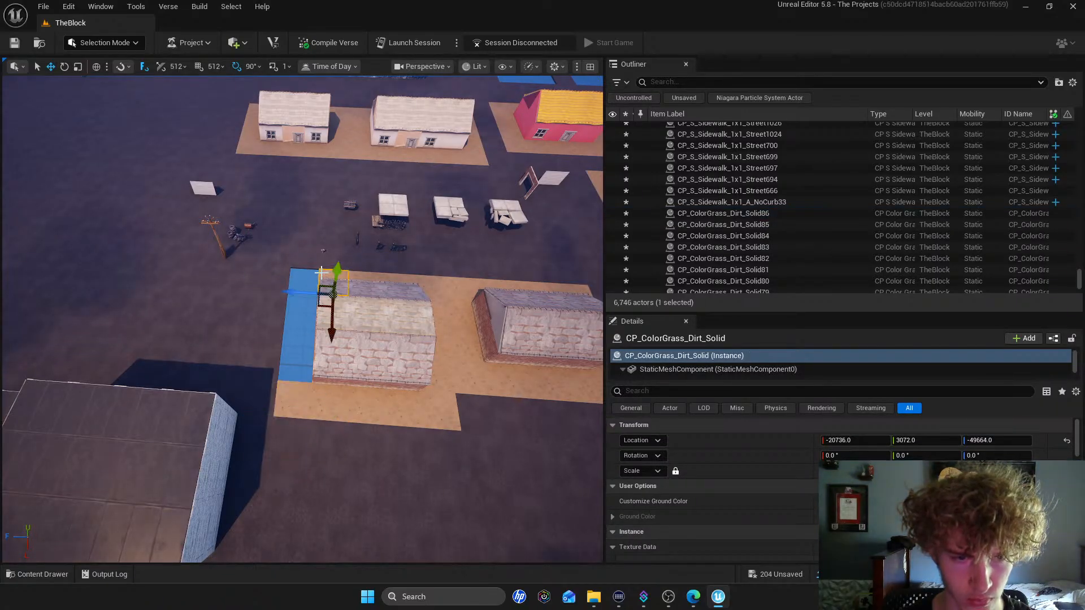
{"action": "left_click_drag", "start_coordinate": [301, 290], "coordinate": [295, 373], "text": "alt"}
{"action": "left_click", "coordinate": [304, 401], "text": "ctrl"}
{"action": "right_click_drag", "start_coordinate": [295, 373], "coordinate": [361, 332]}
{"action": "key", "text": "s"}
{"action": "key", "text": "w"}
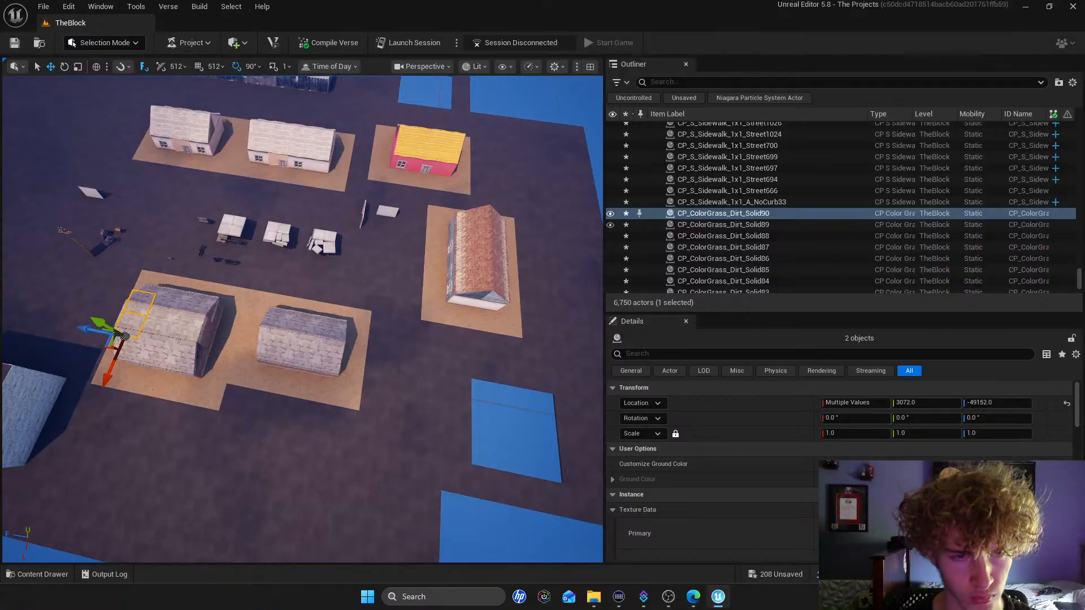
Select three pavement tiles bordering the square hole near the red-roofed house and duplicate them across it to fill it
{"action": "left_click", "coordinate": [351, 395]}
{"action": "key", "text": "s"}
{"action": "right_click_drag", "start_coordinate": [388, 371], "coordinate": [232, 370]}
{"action": "key", "text": "Escape"}
{"action": "key", "text": "d"}
{"action": "key", "text": "w"}
{"action": "right_click_drag", "start_coordinate": [429, 339], "coordinate": [506, 292]}
{"action": "key", "text": "w"}
{"action": "left_click", "coordinate": [440, 298]}
{"action": "left_click", "coordinate": [482, 312], "text": "ctrl"}
{"action": "left_click", "coordinate": [515, 346], "text": "ctrl"}
{"action": "left_click_drag", "start_coordinate": [487, 382], "coordinate": [428, 490], "text": "alt"}
Select three pavement tiles along the outer edge of the larger hole near the skate park and duplicate them across it
{"action": "key", "text": "s"}
{"action": "mouse_move", "coordinate": [479, 384]}
{"action": "right_mouse_down"}
{"action": "mouse_move", "coordinate": [430, 379]}
{"action": "mouse_move", "coordinate": [479, 384]}
{"action": "mouse_move", "coordinate": [452, 376]}
{"action": "mouse_move", "coordinate": [378, 390]}
{"action": "mouse_move", "coordinate": [460, 375]}
{"action": "right_mouse_up"}
{"action": "left_click", "coordinate": [479, 383]}
{"action": "key", "text": "w"}
{"action": "left_click", "coordinate": [390, 390]}
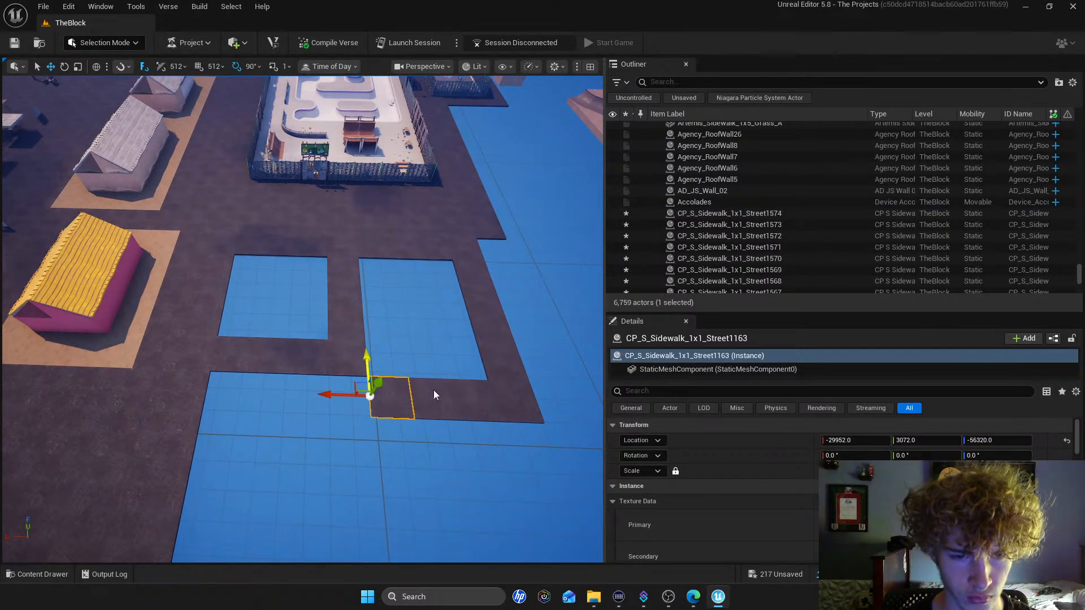
{"action": "left_click", "coordinate": [434, 394], "text": "ctrl"}
{"action": "left_click", "coordinate": [475, 398], "text": "ctrl"}
{"action": "left_click_drag", "start_coordinate": [446, 360], "coordinate": [430, 328], "text": "alt"}
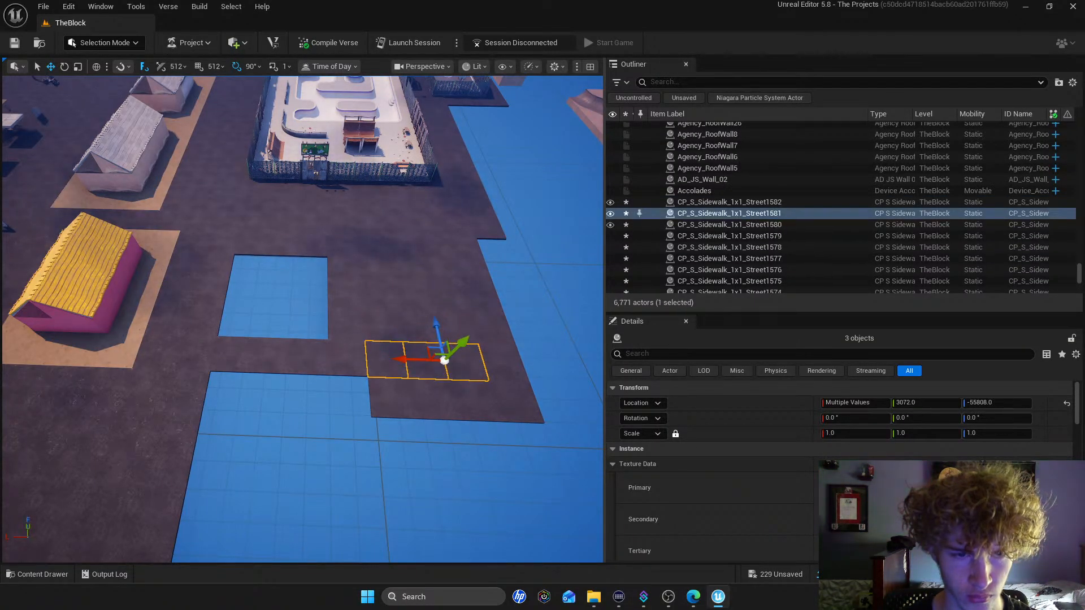
Duplicate three pavement tiles across the remaining hole near the yellow-roofed house, and add another row of pavement beside it
{"action": "left_click", "coordinate": [311, 246]}
{"action": "left_click", "coordinate": [281, 245], "text": "ctrl"}
{"action": "left_click_drag", "start_coordinate": [239, 218], "coordinate": [235, 296], "text": "alt"}
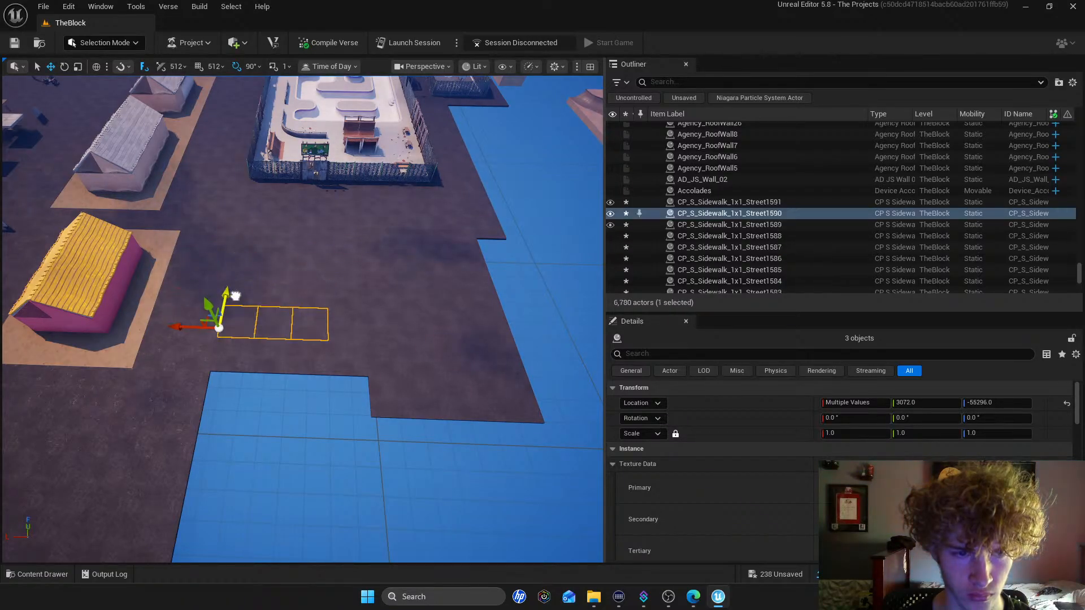
{"action": "left_click", "coordinate": [348, 358]}
{"action": "left_click", "coordinate": [301, 367], "text": "ctrl"}
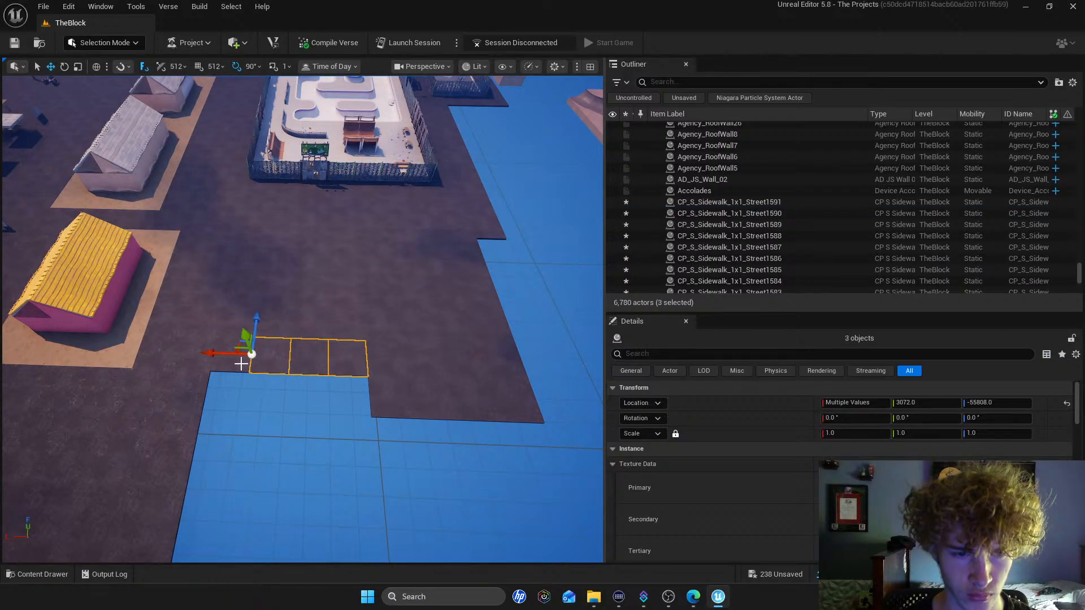
{"action": "left_click_drag", "start_coordinate": [221, 322], "coordinate": [226, 351], "text": "alt"}
Examine the extended ground and the dirt yards from high above the map
{"action": "left_click", "coordinate": [537, 322]}
{"action": "right_click_drag", "start_coordinate": [537, 322], "coordinate": [497, 334]}
{"action": "key", "text": "s"}
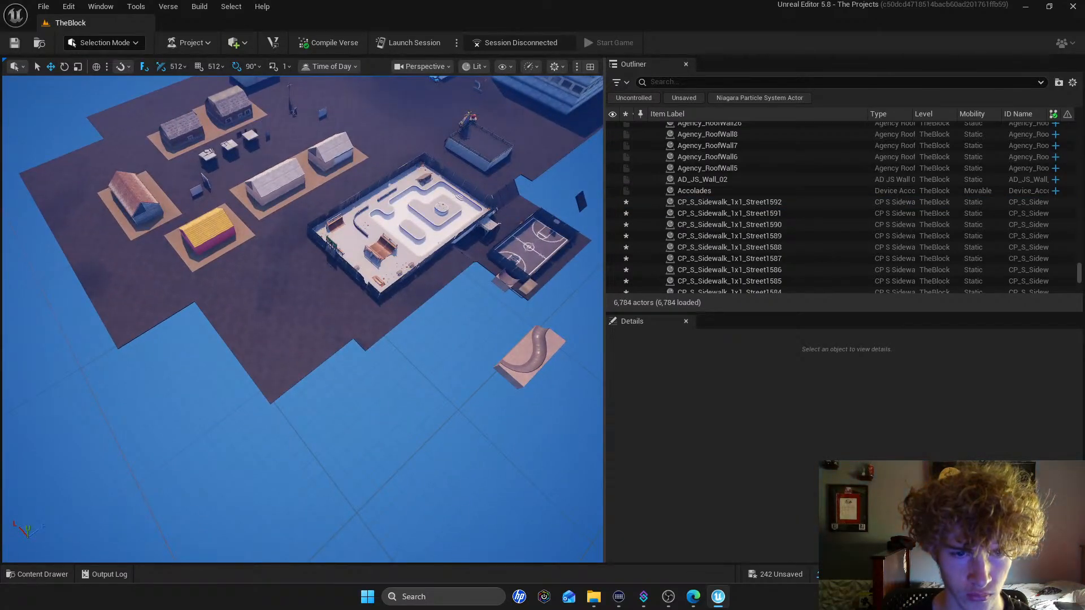
{"action": "key", "text": "w"}
{"action": "key", "text": "s"}
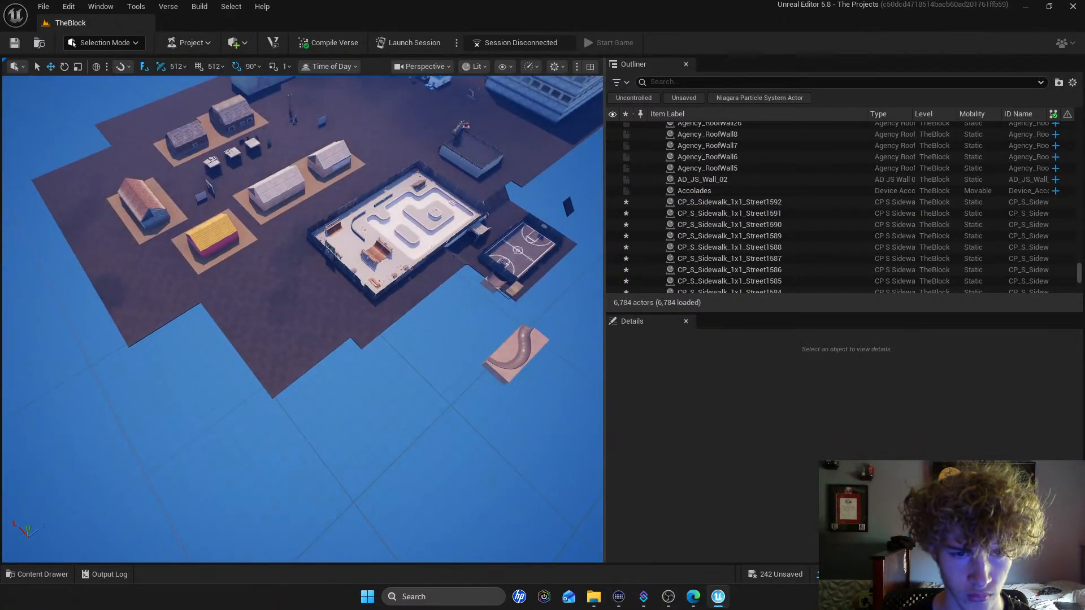
{"action": "key", "text": "w"}
{"action": "key", "text": "s"}
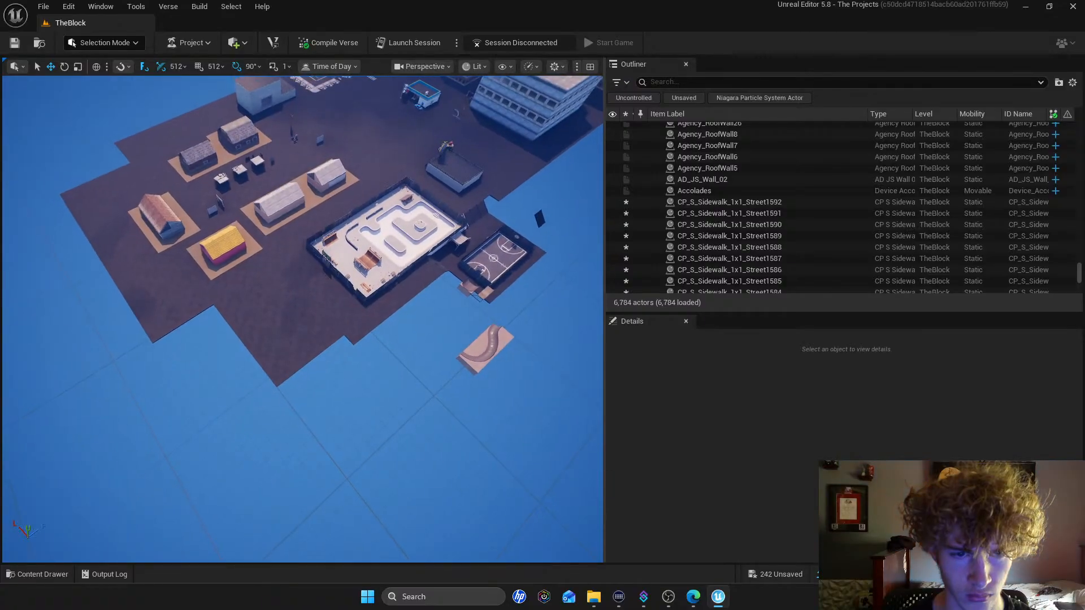
{"action": "right_click_drag", "start_coordinate": [537, 325], "coordinate": [536, 322]}
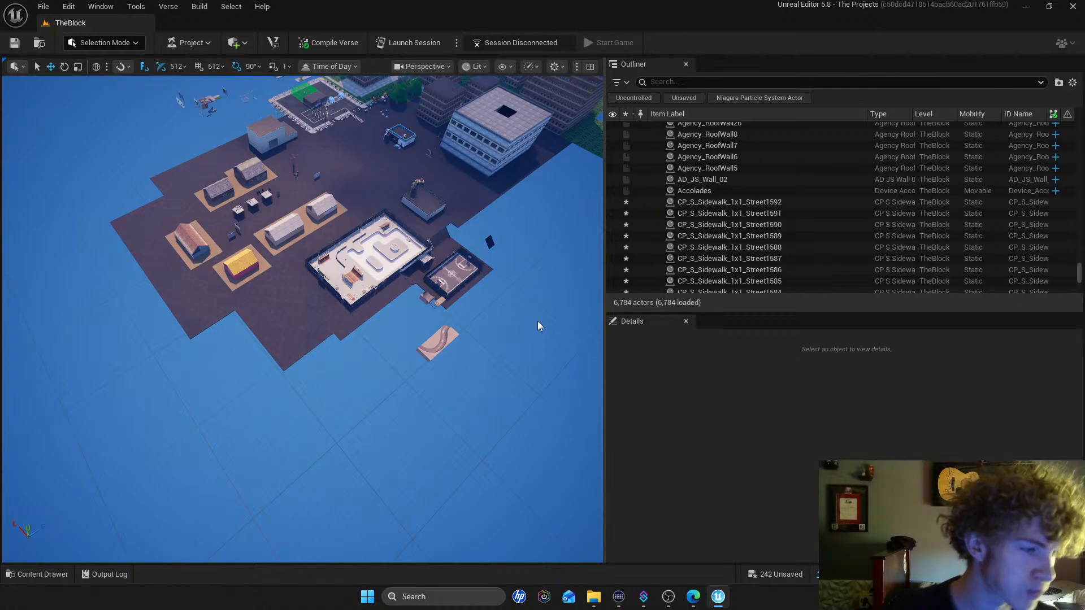
Select the five pavement tiles between the larger white house's yard and the yellow-roofed house's yard and delete them
{"action": "right_click_drag", "start_coordinate": [548, 265], "coordinate": [594, 260]}
{"action": "key", "text": "s"}
{"action": "key", "text": "w"}
{"action": "key", "text": "w"}
{"action": "right_click_drag", "start_coordinate": [438, 310], "coordinate": [472, 328]}
{"action": "left_click", "coordinate": [389, 339]}
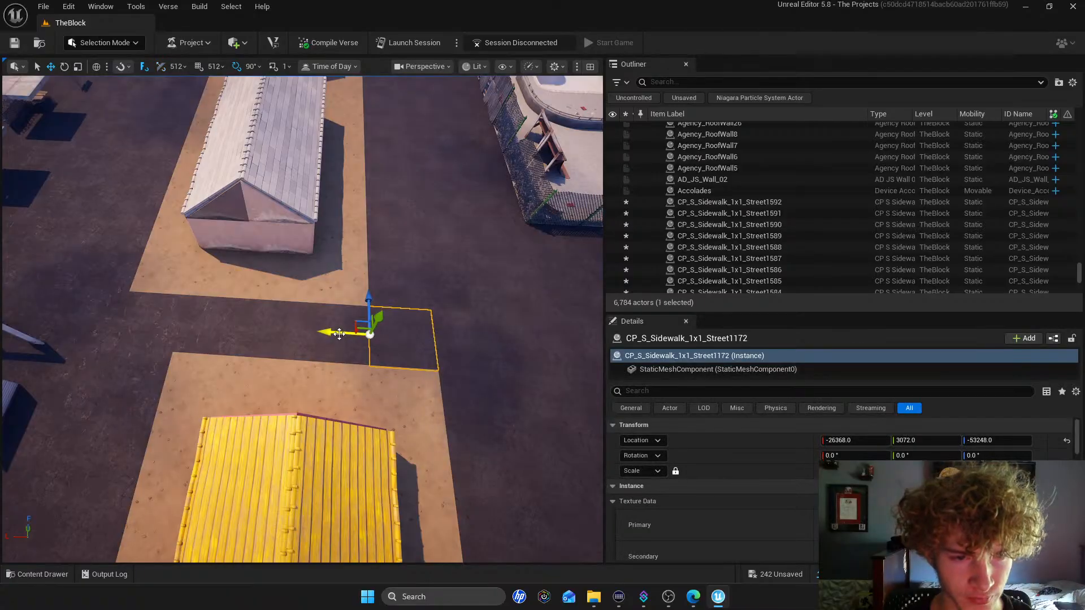
{"action": "left_click", "coordinate": [333, 333], "text": "ctrl"}
{"action": "left_click", "coordinate": [272, 331], "text": "ctrl"}
{"action": "left_click", "coordinate": [187, 328], "text": "ctrl"}
{"action": "left_click", "coordinate": [153, 330], "text": "ctrl"}
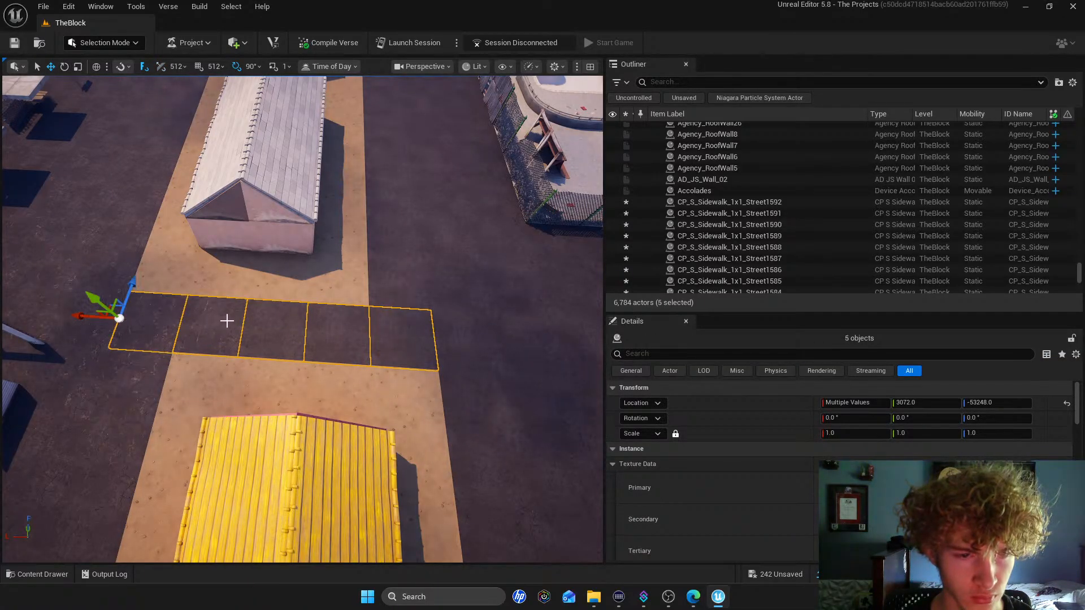
{"action": "key", "text": "Delete"}
Duplicate the five dirt tiles along the end of the yellow-roofed house's yard across the gap toward the larger white house's yard
{"action": "left_click", "coordinate": [403, 395]}
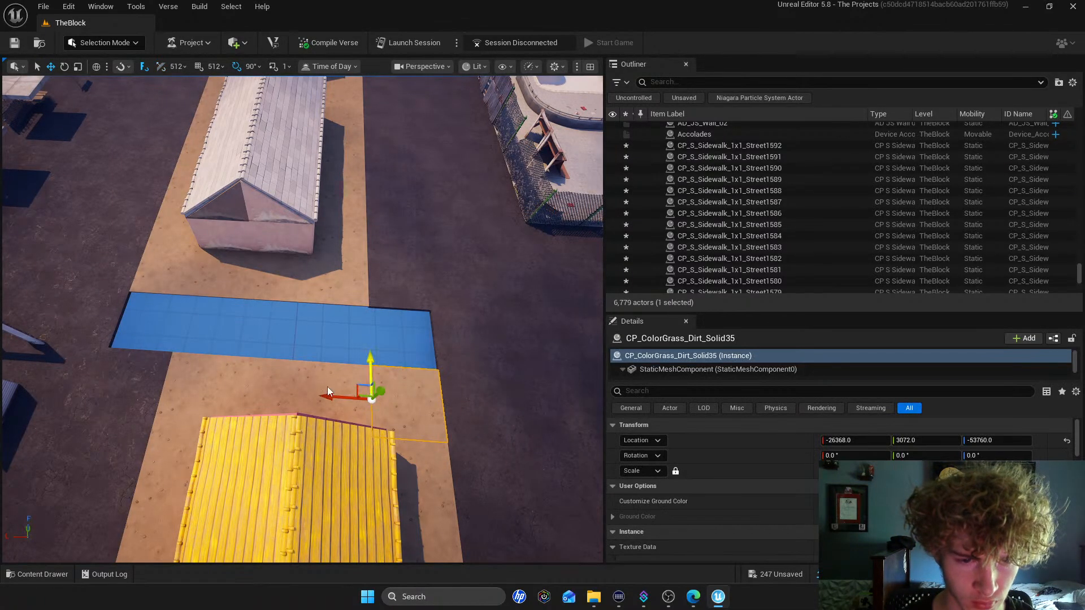
{"action": "left_click", "coordinate": [327, 386], "text": "ctrl"}
{"action": "left_click", "coordinate": [265, 384], "text": "ctrl"}
{"action": "left_click", "coordinate": [206, 377], "text": "ctrl"}
{"action": "left_click_drag", "start_coordinate": [174, 347], "coordinate": [192, 289], "text": "alt"}
Replace the two pavement tiles between the red-roofed house's yard and the yellow-roofed house's yard with two duplicated dirt tiles
{"action": "left_click", "coordinate": [168, 278]}
{"action": "left_click_drag", "start_coordinate": [147, 239], "coordinate": [127, 287], "text": "alt"}
{"action": "key", "text": "s"}
{"action": "right_click_drag", "start_coordinate": [127, 287], "coordinate": [80, 328]}
{"action": "key", "text": "w"}
{"action": "left_click", "coordinate": [260, 234]}
{"action": "left_click", "coordinate": [235, 276], "text": "ctrl"}
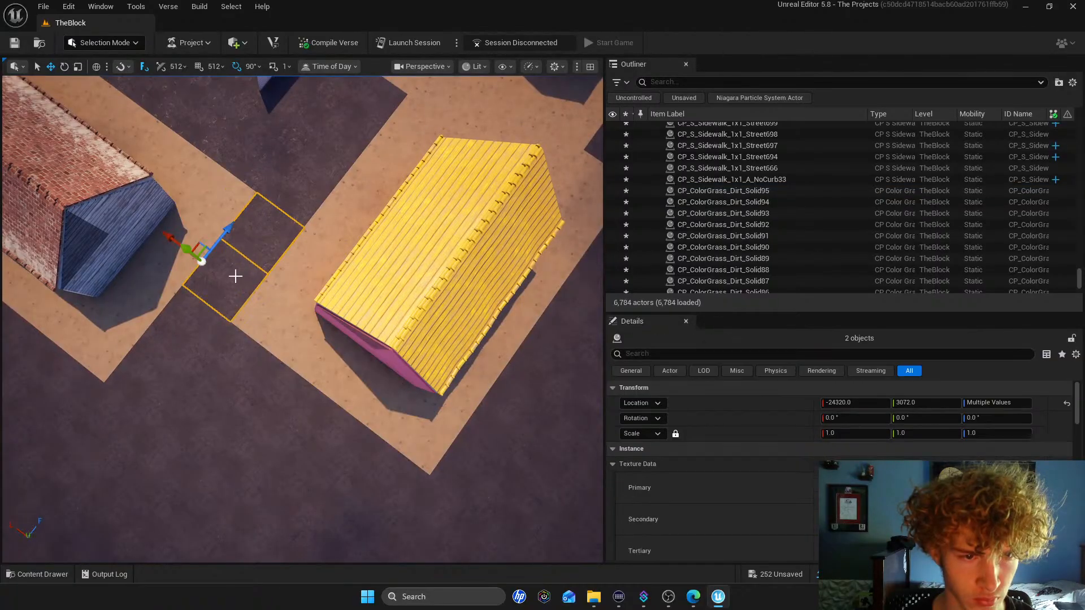
{"action": "key", "text": "Delete"}
{"action": "left_click", "coordinate": [299, 286]}
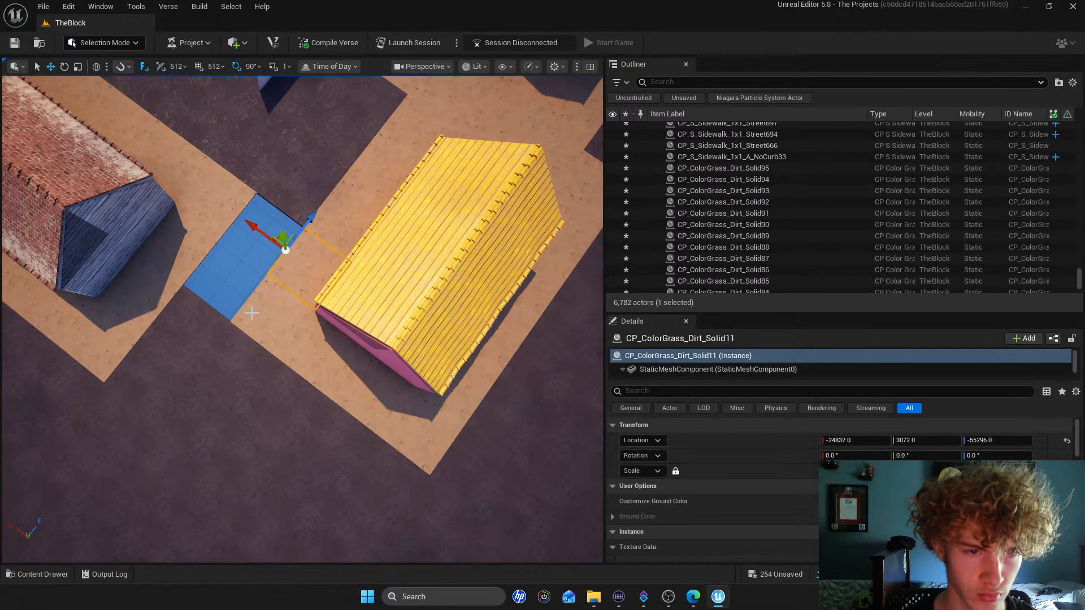
{"action": "left_click", "coordinate": [273, 311], "text": "ctrl"}
{"action": "left_click_drag", "start_coordinate": [214, 270], "coordinate": [187, 251], "text": "alt"}
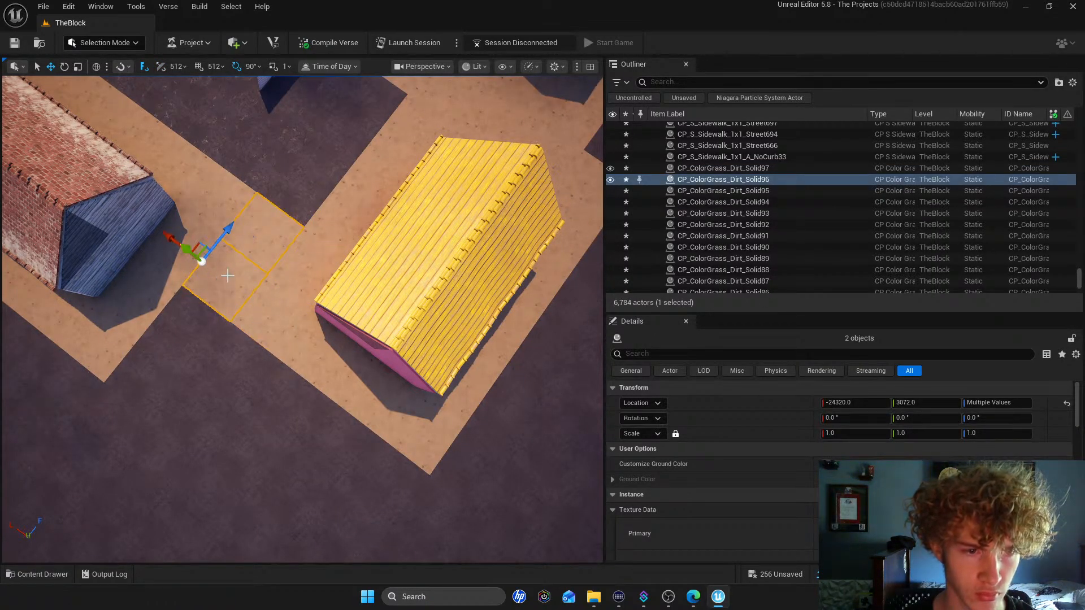
Select the two pavement tiles outside the blue gable end of the red-roofed house and delete them
{"action": "right_click_drag", "start_coordinate": [229, 276], "coordinate": [169, 274]}
{"action": "key", "text": "s"}
{"action": "left_click", "coordinate": [135, 217]}
{"action": "right_click_drag", "start_coordinate": [301, 239], "coordinate": [254, 234]}
{"action": "key", "text": "w"}
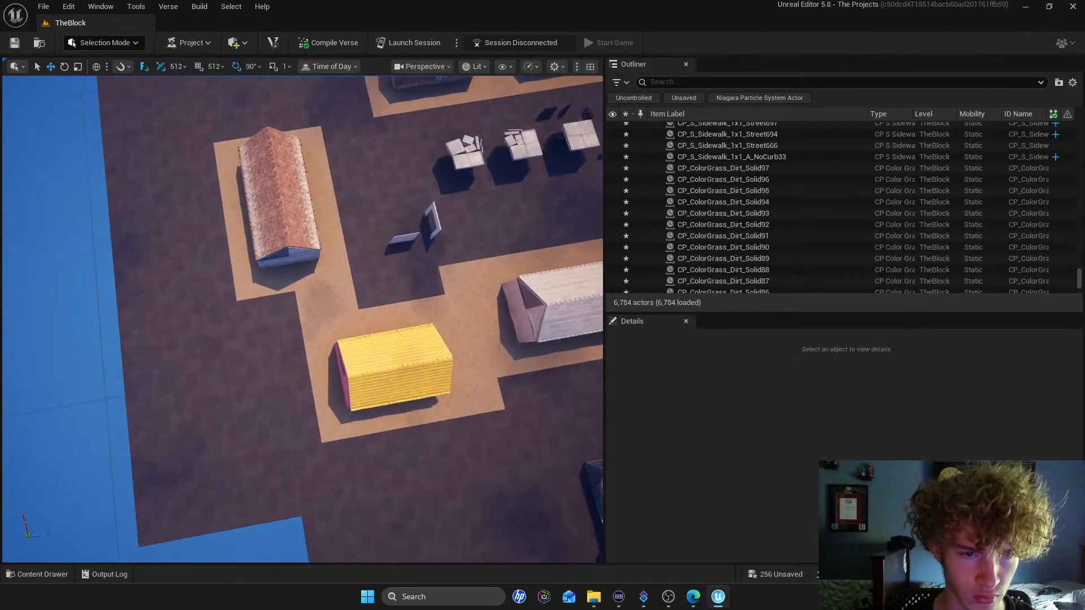
{"action": "scroll", "coordinate": [305, 291], "scroll_direction": "up", "scroll_amount": 4}
{"action": "left_click", "coordinate": [288, 305]}
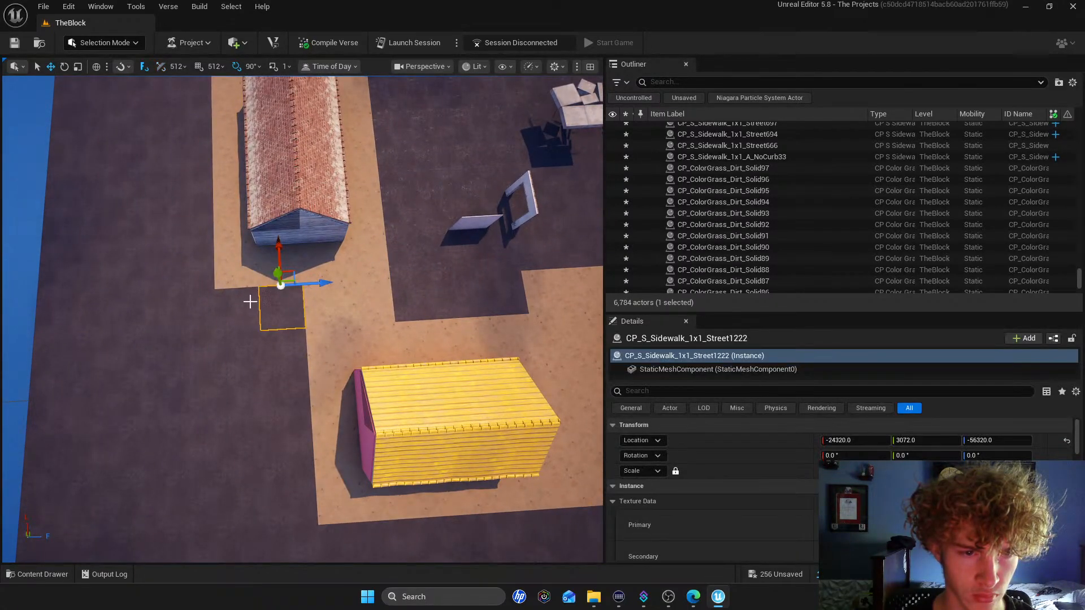
{"action": "left_click", "coordinate": [249, 300], "text": "ctrl"}
{"action": "key", "text": "Delete"}
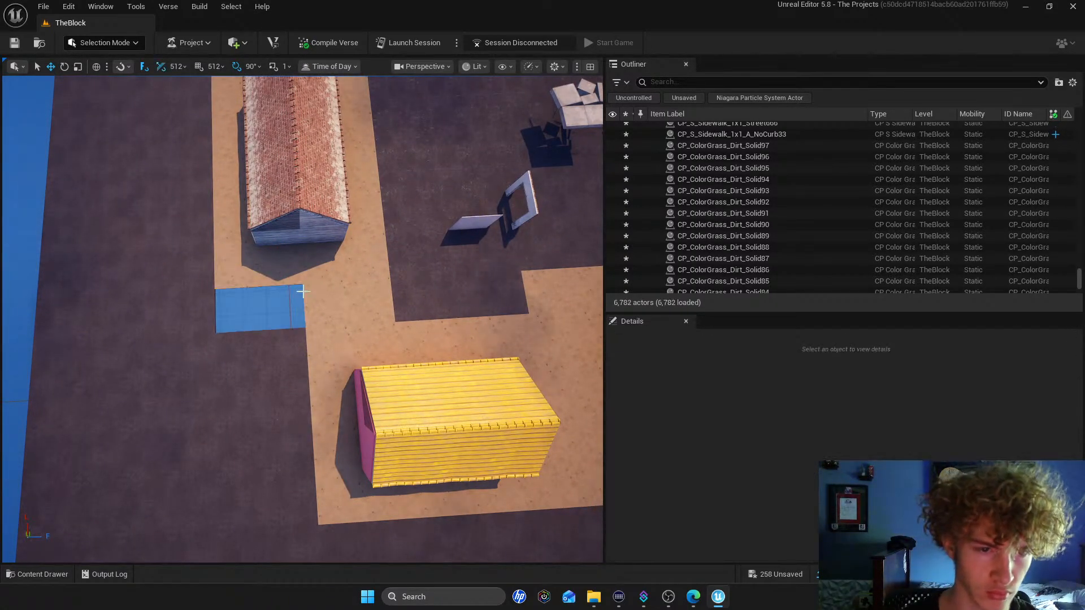
Duplicate the two adjacent dirt tiles into the gap at the red-roofed house's gable end
{"action": "left_click", "coordinate": [364, 296]}
{"action": "left_click", "coordinate": [326, 304]}
{"action": "left_click", "coordinate": [367, 295], "text": "ctrl"}
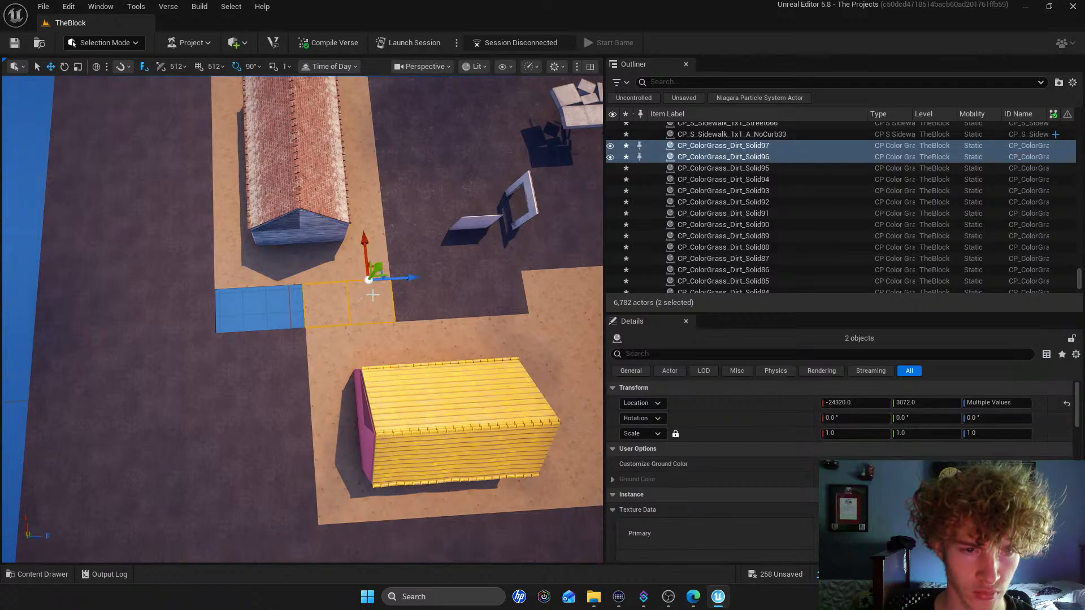
{"action": "left_click_drag", "start_coordinate": [398, 281], "coordinate": [300, 282], "text": "alt"}
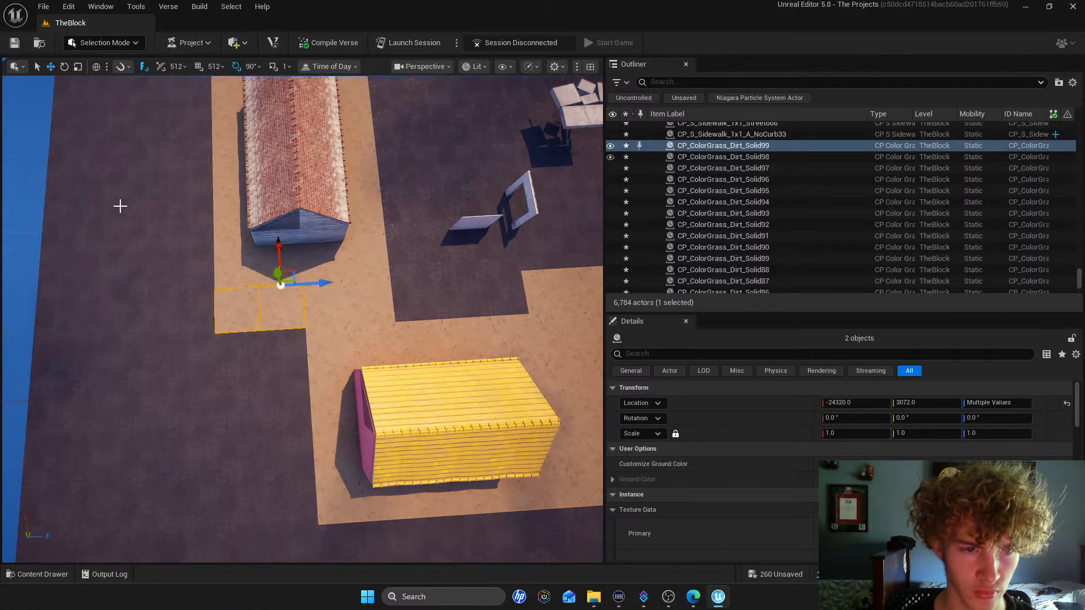
Select the block of twelve pavement tiles beside the grey-roofed stone house's yard, toward the red-roofed house, and delete it
{"action": "left_click", "coordinate": [39, 190]}
{"action": "key", "text": "s"}
{"action": "right_click_drag", "start_coordinate": [232, 230], "coordinate": [282, 197]}
{"action": "key", "text": "w"}
{"action": "key", "text": "a"}
{"action": "right_click_drag", "start_coordinate": [345, 267], "coordinate": [489, 274]}
{"action": "key", "text": "w"}
{"action": "left_click", "coordinate": [345, 270]}
{"action": "left_click", "coordinate": [395, 290], "text": "ctrl"}
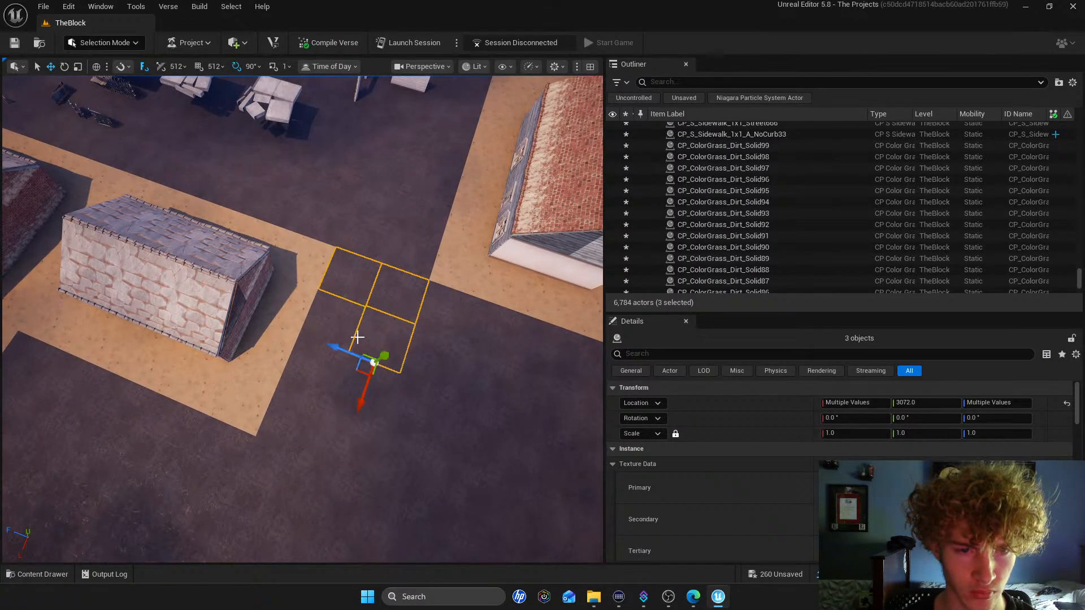
{"action": "left_click", "coordinate": [430, 306], "text": "ctrl"}
{"action": "left_click", "coordinate": [427, 362], "text": "ctrl"}
{"action": "left_click", "coordinate": [412, 405], "text": "ctrl"}
{"action": "left_click", "coordinate": [351, 388], "text": "ctrl"}
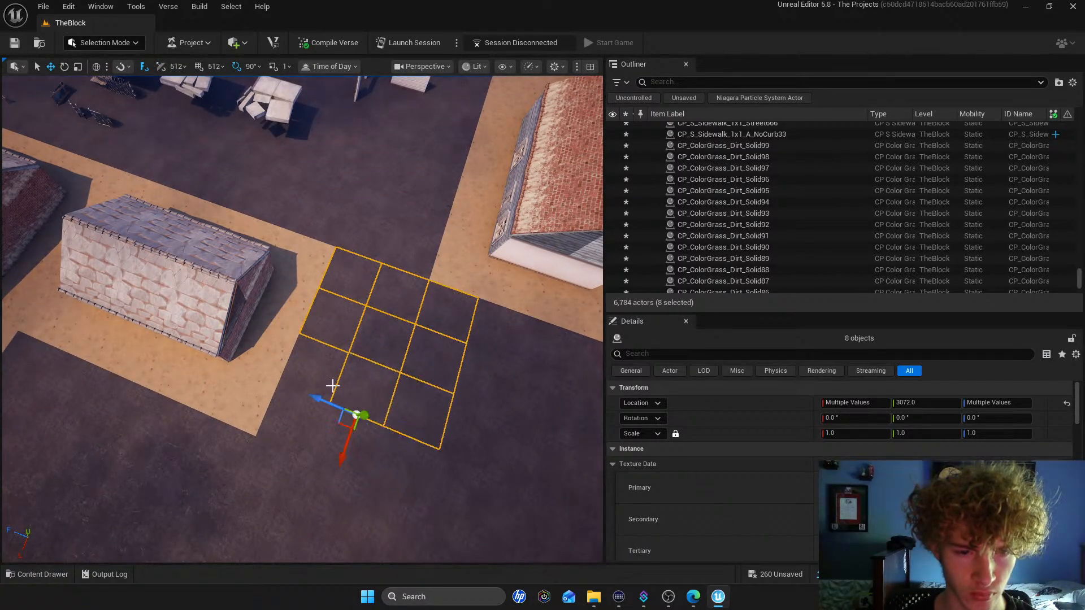
{"action": "left_click_drag", "start_coordinate": [285, 424], "coordinate": [346, 436], "text": "alt"}
{"action": "left_click", "coordinate": [396, 457], "text": "ctrl"}
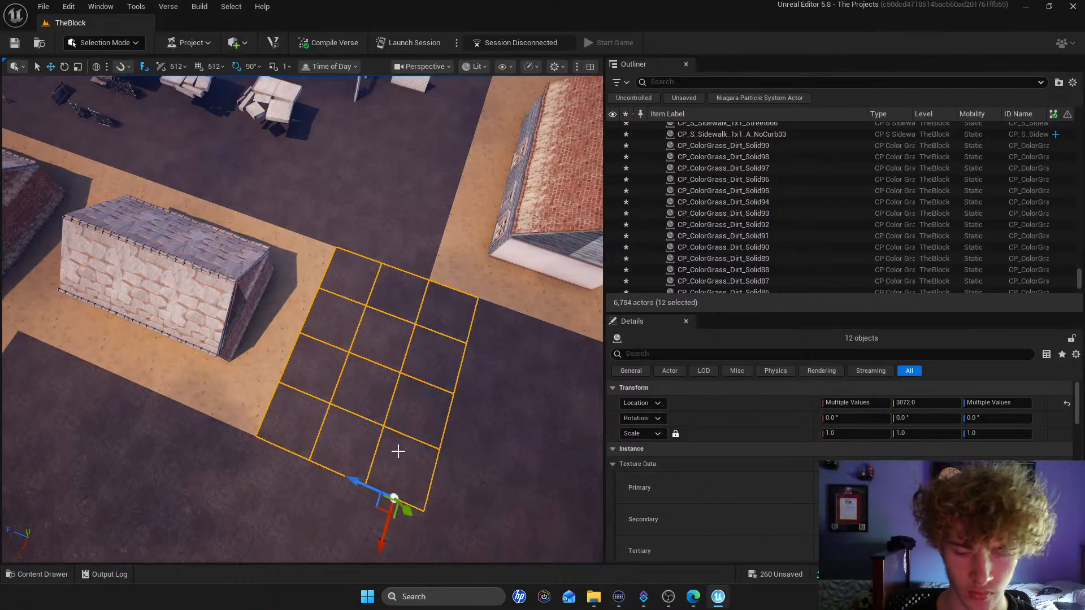
{"action": "key", "text": "Delete"}
Select the column of four dirt tiles beside the stone house and duplicate it three times across the gap
{"action": "left_click", "coordinate": [299, 257]}
{"action": "left_click", "coordinate": [285, 308], "text": "ctrl"}
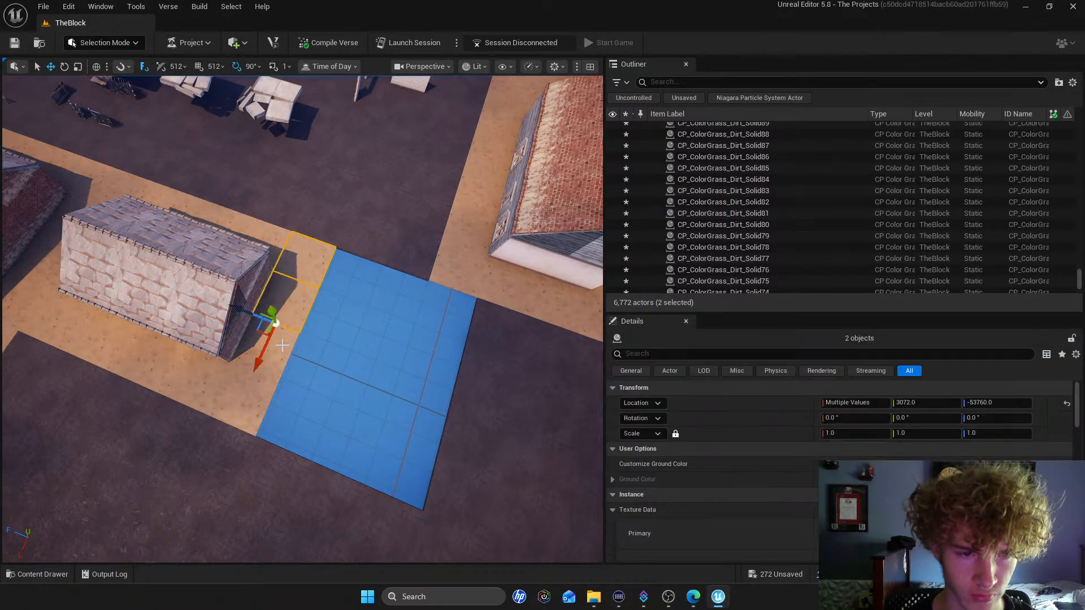
{"action": "left_click_drag", "start_coordinate": [202, 413], "coordinate": [364, 463], "text": "alt"}
Select the four pavement tiles along the outer edge of the extended dirt below the red-roofed house and delete them
{"action": "right_click_drag", "start_coordinate": [363, 464], "coordinate": [406, 465]}
{"action": "key", "text": "s"}
{"action": "key", "text": "w"}
{"action": "key", "text": "w"}
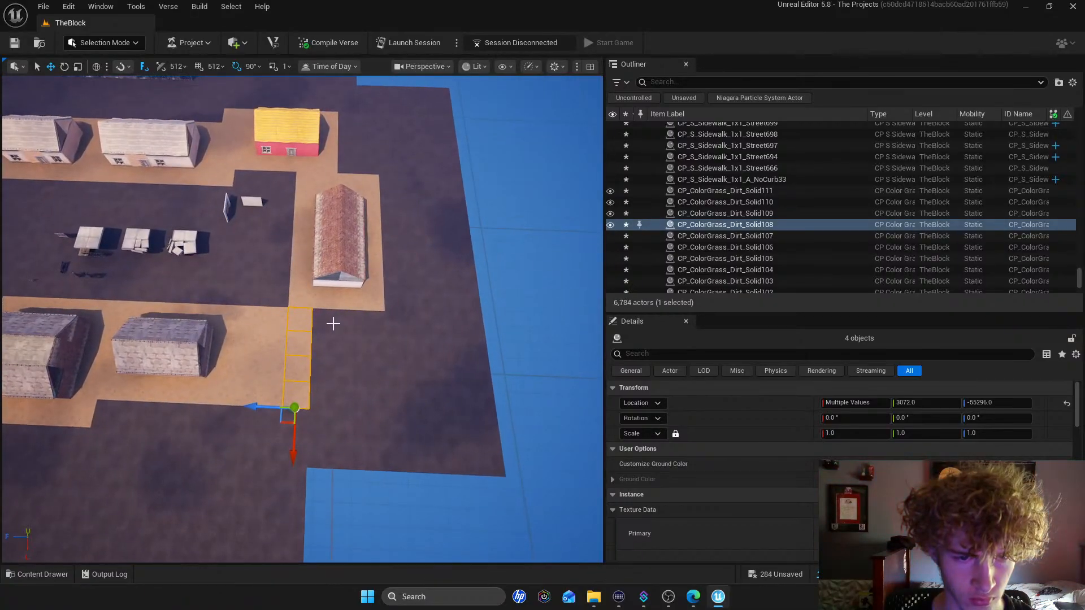
{"action": "left_click", "coordinate": [330, 322]}
{"action": "left_click", "coordinate": [326, 343], "text": "ctrl"}
{"action": "left_click", "coordinate": [323, 399], "text": "ctrl"}
{"action": "key", "text": "Delete"}
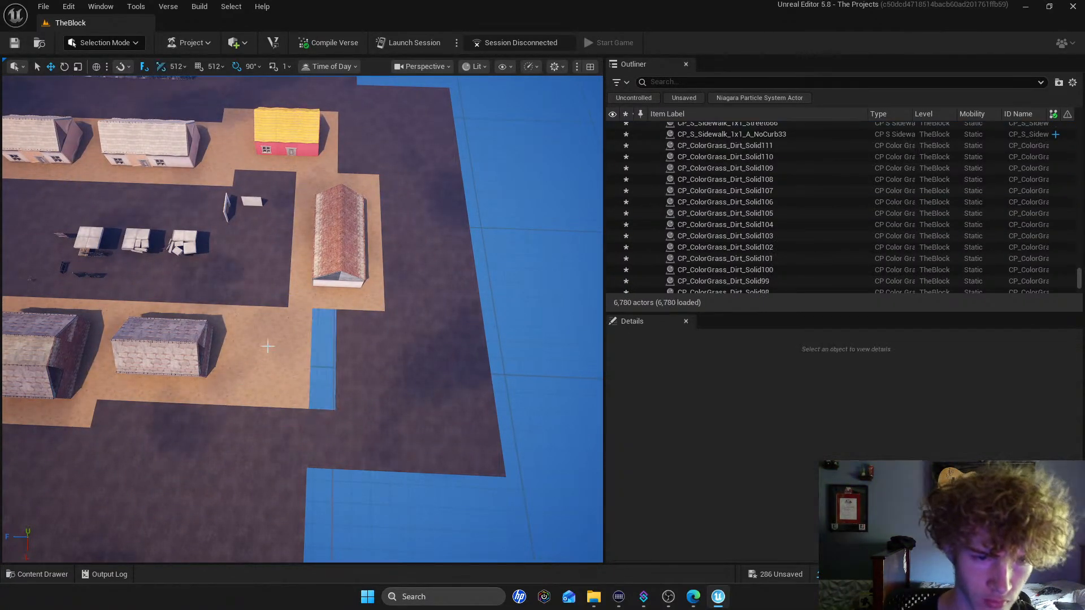
Duplicate the outermost column of four dirt tiles one tile outward into the gap below the red-roofed house
{"action": "left_click", "coordinate": [300, 319]}
{"action": "left_click", "coordinate": [301, 369], "text": "ctrl"}
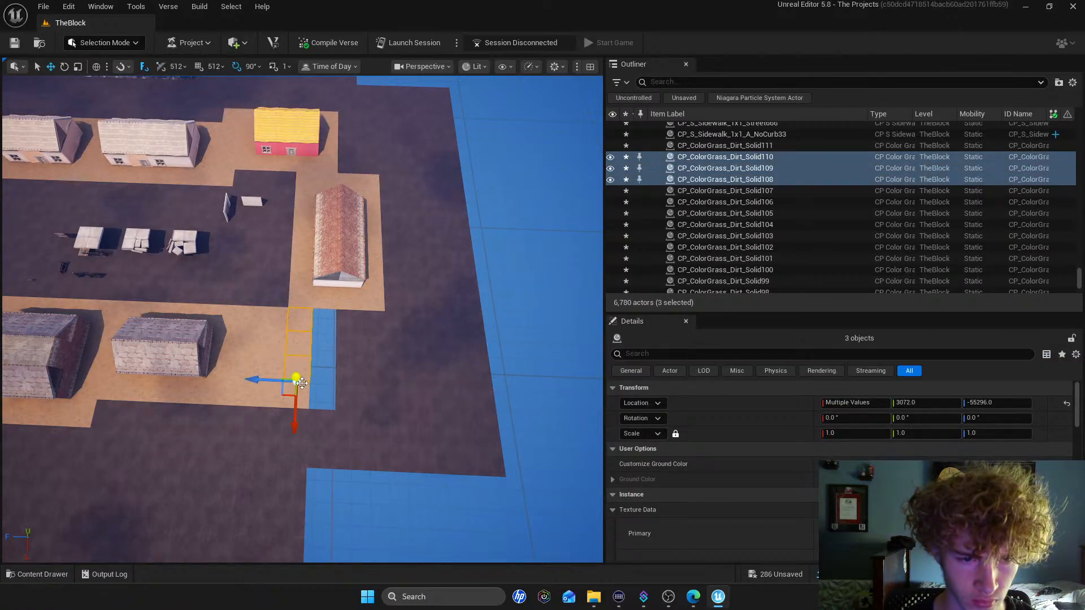
{"action": "left_click", "coordinate": [302, 394], "text": "ctrl"}
{"action": "left_click_drag", "start_coordinate": [257, 404], "coordinate": [287, 401], "text": "alt"}
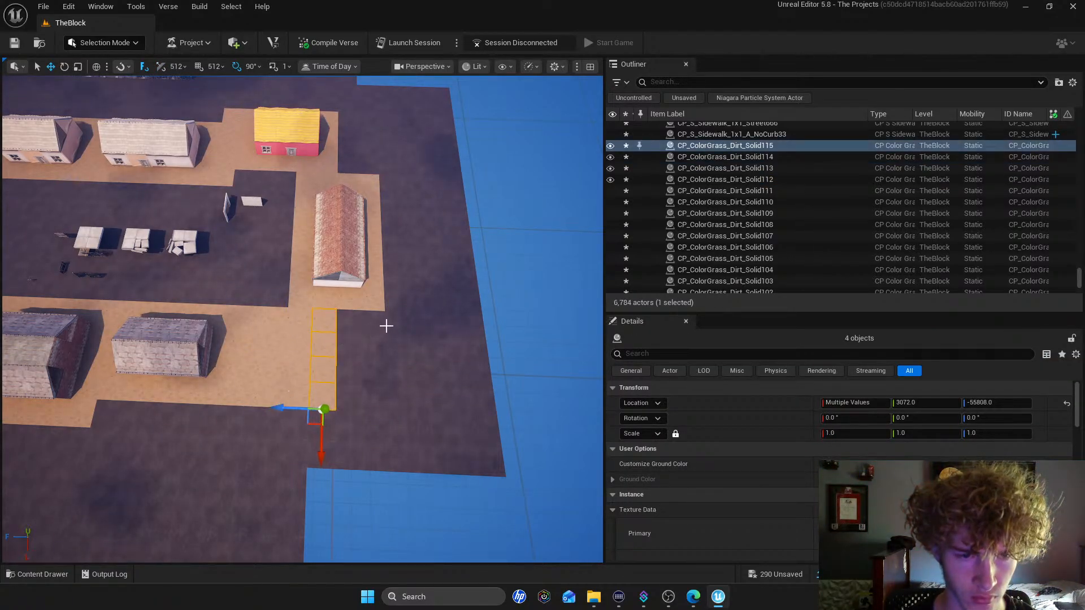
Examine the connected dirt yards and the pavement around the houses and tables from several angles above the map
{"action": "scroll", "coordinate": [387, 326], "scroll_direction": "down", "scroll_amount": 6}
{"action": "left_click", "coordinate": [474, 283]}
{"action": "right_click_drag", "start_coordinate": [475, 282], "coordinate": [209, 296]}
{"action": "key", "text": "w"}
{"action": "key", "text": "s"}
{"action": "key", "text": "w"}
{"action": "key", "text": "d"}
{"action": "key", "text": "w"}
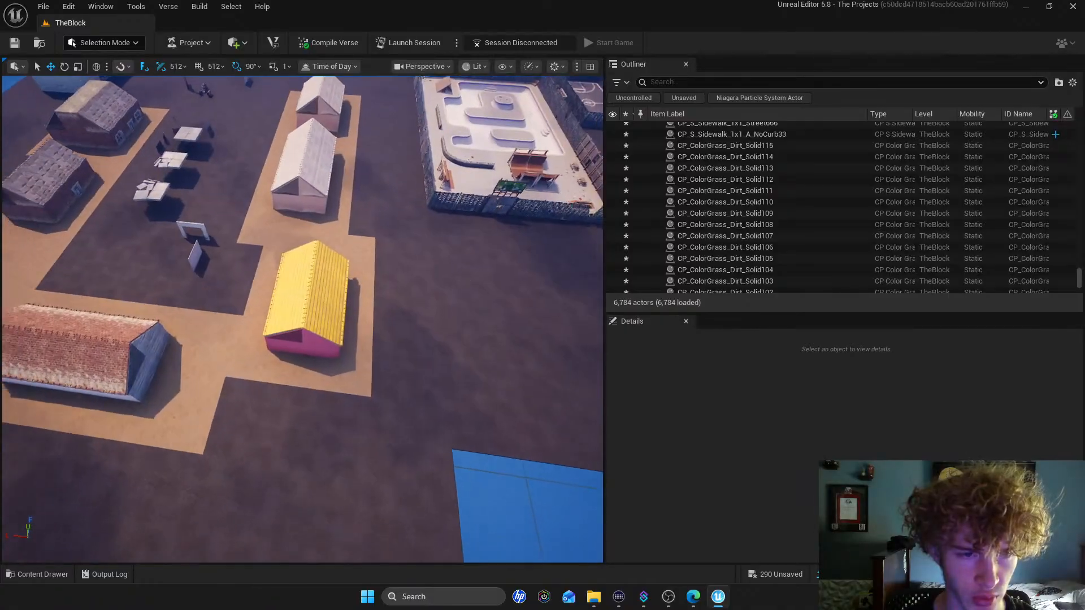
{"action": "right_click_drag", "start_coordinate": [300, 280], "coordinate": [249, 249]}
{"action": "left_click", "coordinate": [232, 279]}
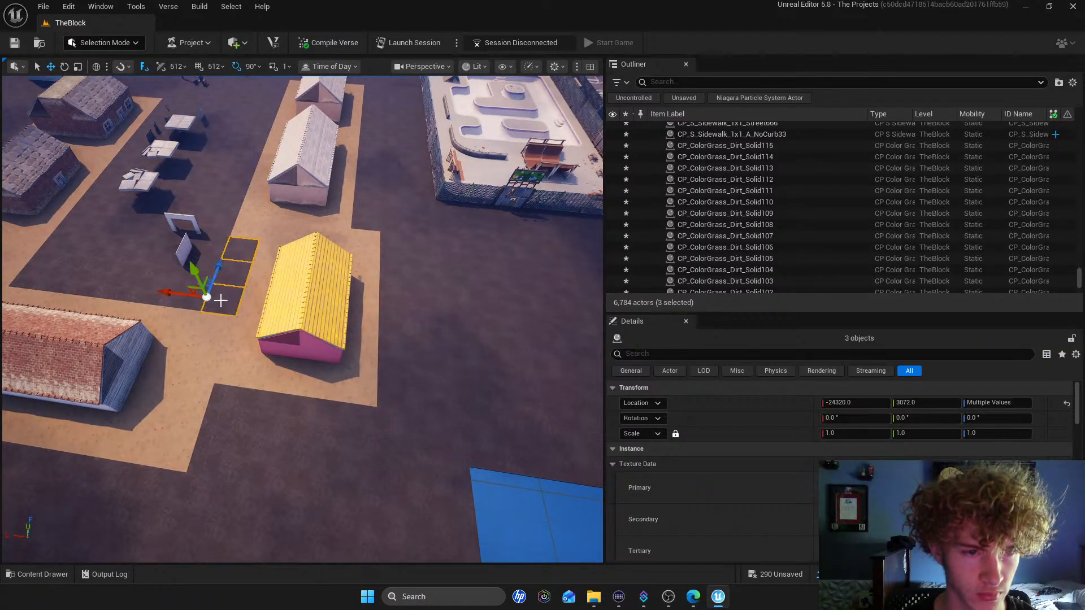
{"action": "key", "text": "s"}
{"action": "right_click_drag", "start_coordinate": [344, 284], "coordinate": [183, 265]}
{"action": "key", "text": "w"}
{"action": "right_click_drag", "start_coordinate": [463, 307], "coordinate": [475, 310]}
{"action": "key", "text": "s"}
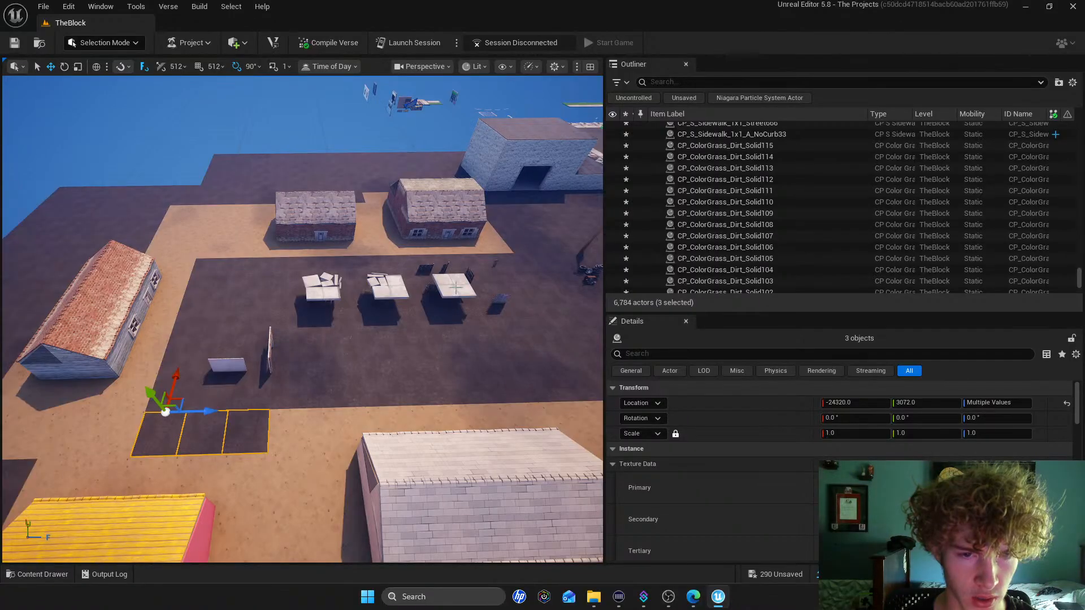
Move the white sidewalk tile from the third broken table down toward the pavement near the white house
{"action": "left_click", "coordinate": [457, 288]}
{"action": "left_click_drag", "start_coordinate": [460, 249], "coordinate": [436, 300]}
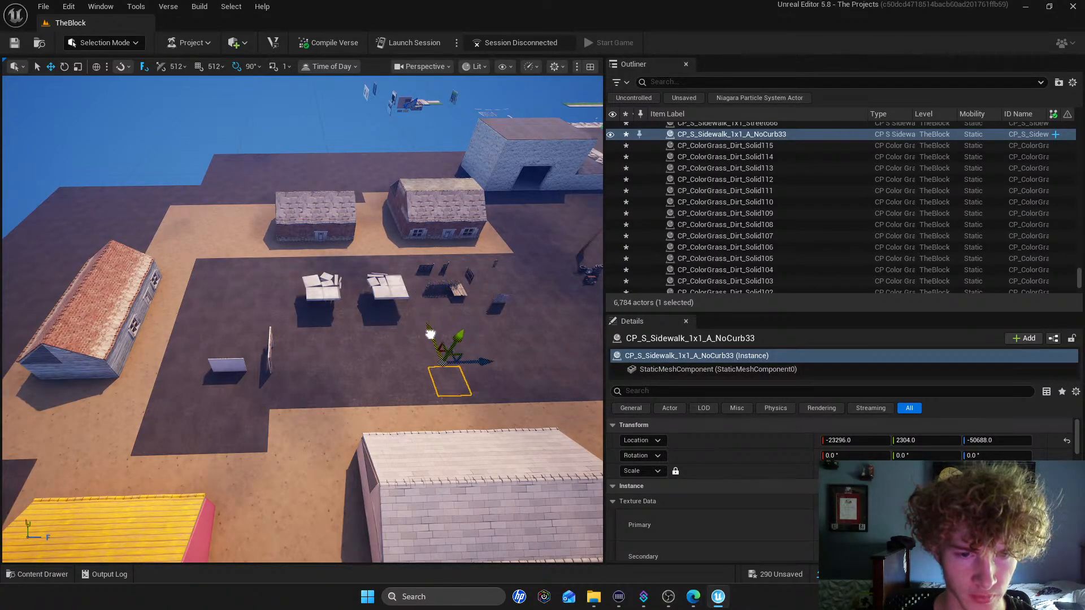
Examine the broken sidewalk edging around the parking lot and select one of its broken sidewalk pieces
{"action": "key", "text": "a"}
{"action": "right_click_drag", "start_coordinate": [498, 335], "coordinate": [582, 302]}
{"action": "key", "text": "w"}
{"action": "right_click_drag", "start_coordinate": [362, 333], "coordinate": [365, 386]}
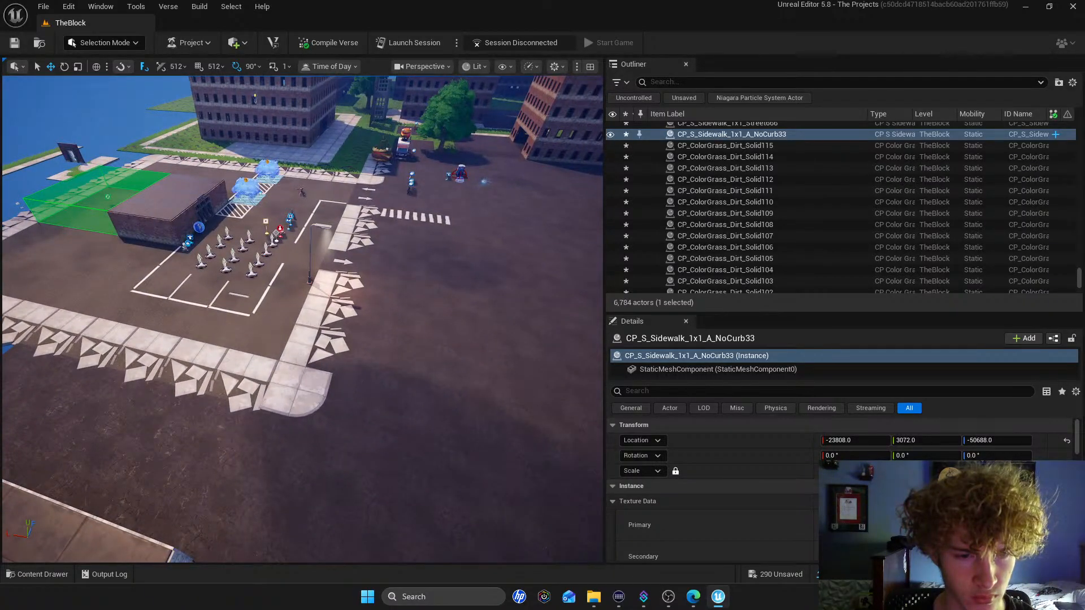
{"action": "left_click", "coordinate": [333, 345]}
{"action": "right_click_drag", "start_coordinate": [333, 346], "coordinate": [277, 347]}
{"action": "key", "text": "d"}
{"action": "right_click_drag", "start_coordinate": [147, 497], "coordinate": [107, 528]}
Search the Fortnite assets for "sidewalk" and place a BSG Street Sidewalk B beside the white house's yard
{"action": "left_click", "coordinate": [37, 574]}
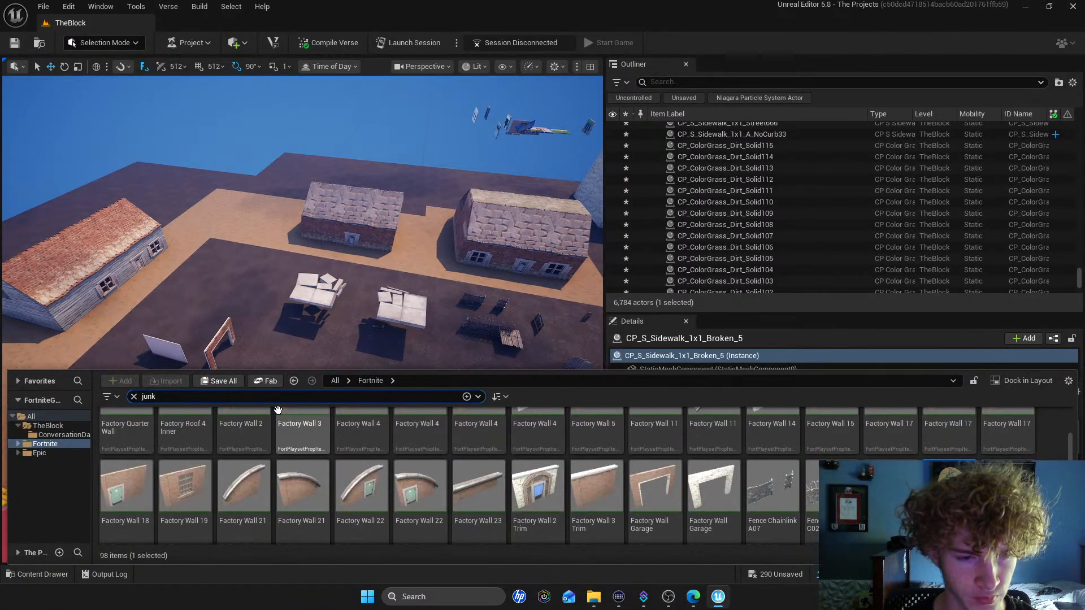
{"action": "type", "text": "sid"}
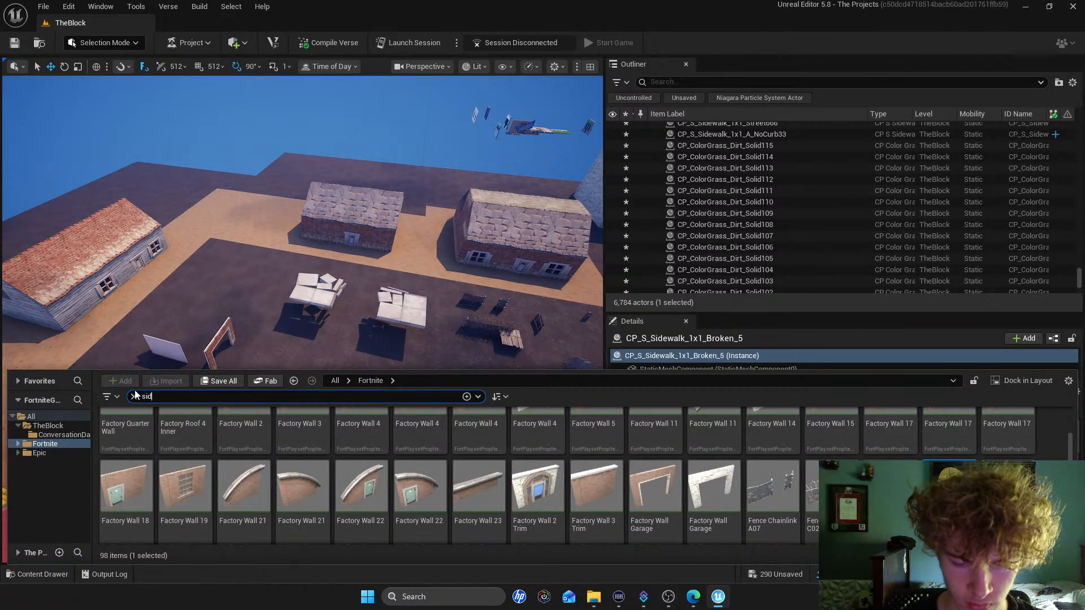
{"action": "type", "text": "ewalk"}
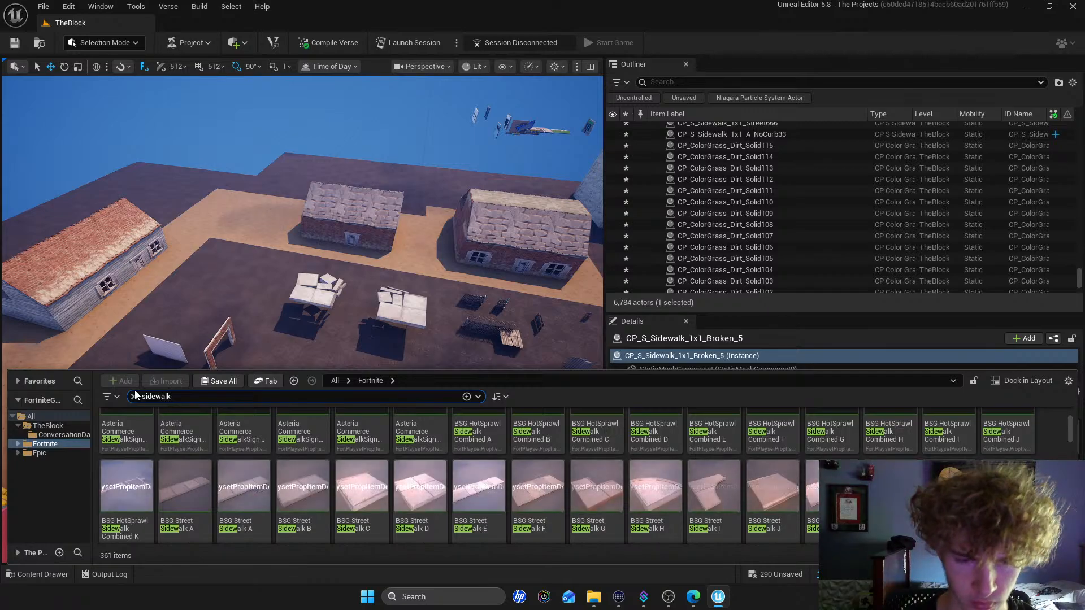
{"action": "scroll", "coordinate": [538, 480], "scroll_direction": "down", "scroll_amount": 2}
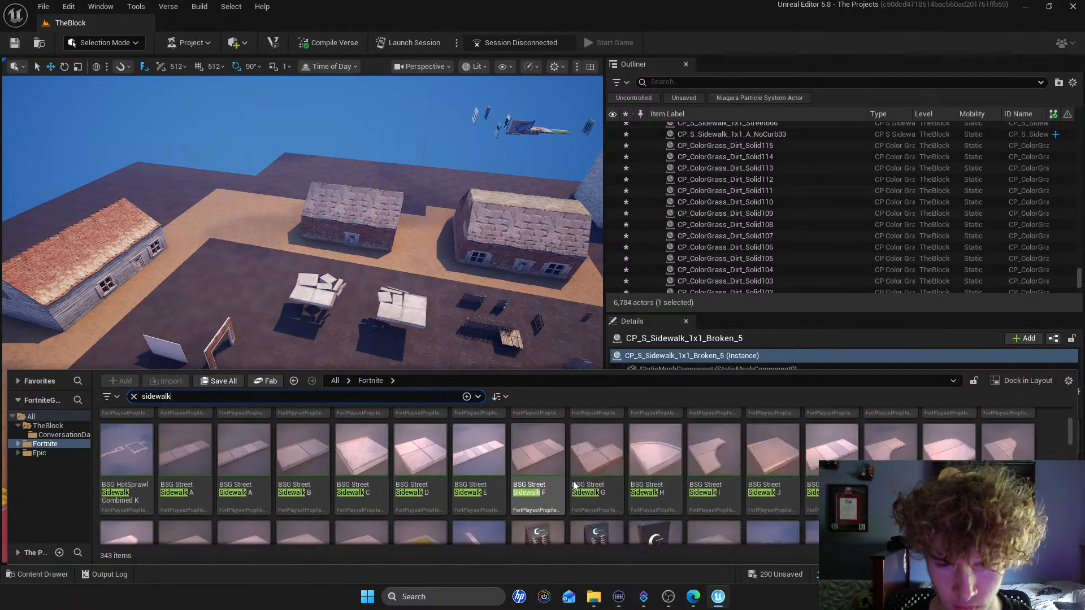
{"action": "scroll", "coordinate": [717, 487], "scroll_direction": "up", "scroll_amount": 6}
{"action": "scroll", "coordinate": [723, 486], "scroll_direction": "up", "scroll_amount": 2}
{"action": "scroll", "coordinate": [722, 486], "scroll_direction": "down", "scroll_amount": 8}
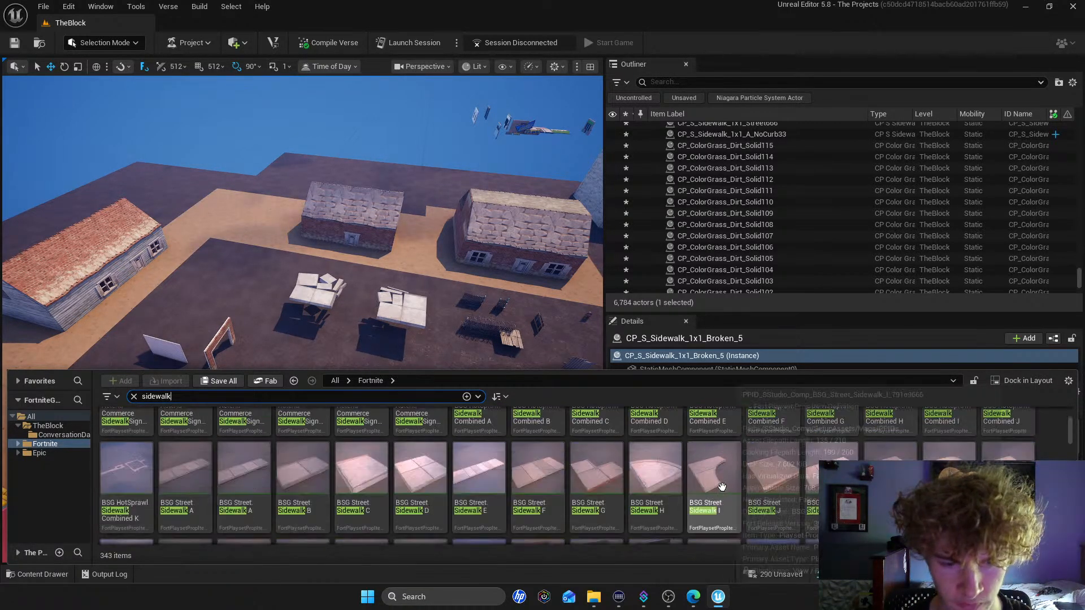
{"action": "scroll", "coordinate": [524, 455], "scroll_direction": "up", "scroll_amount": 5}
{"action": "scroll", "coordinate": [524, 454], "scroll_direction": "down", "scroll_amount": 1}
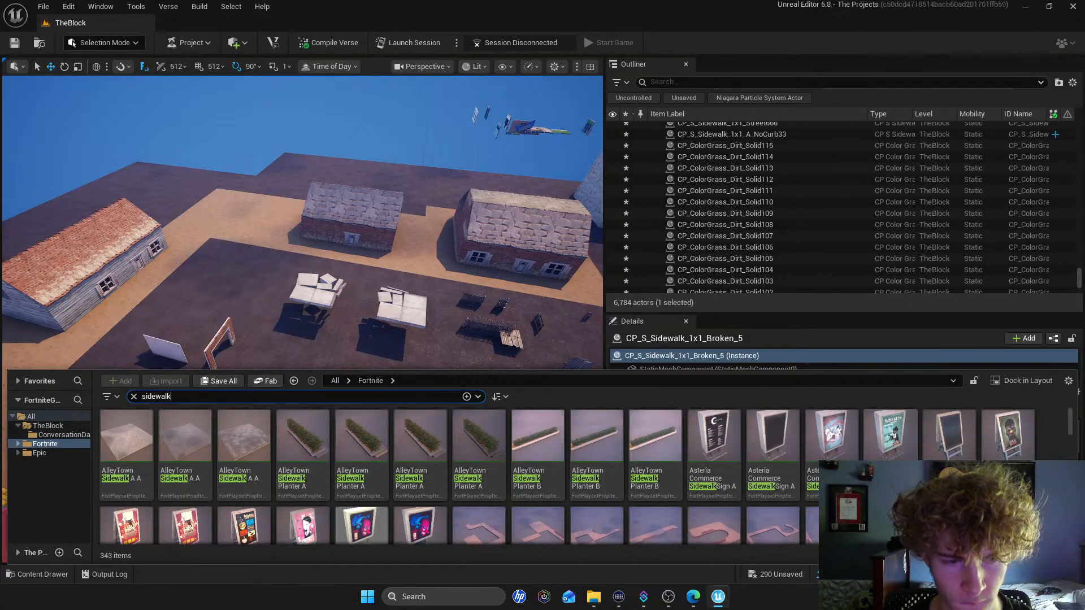
{"action": "scroll", "coordinate": [791, 469], "scroll_direction": "down", "scroll_amount": 1}
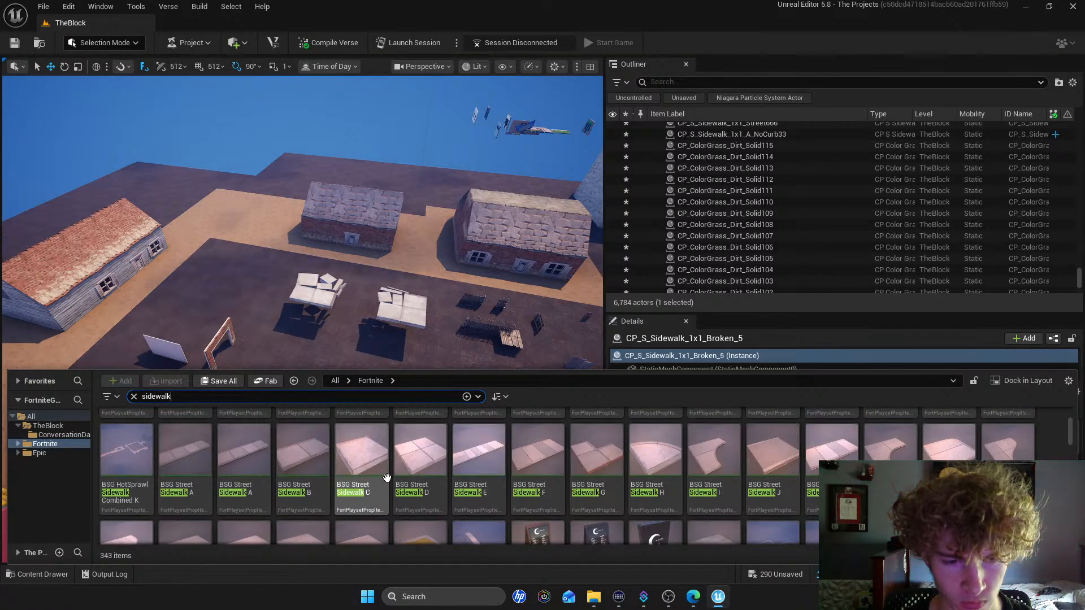
{"action": "left_click_drag", "start_coordinate": [316, 478], "coordinate": [318, 435]}
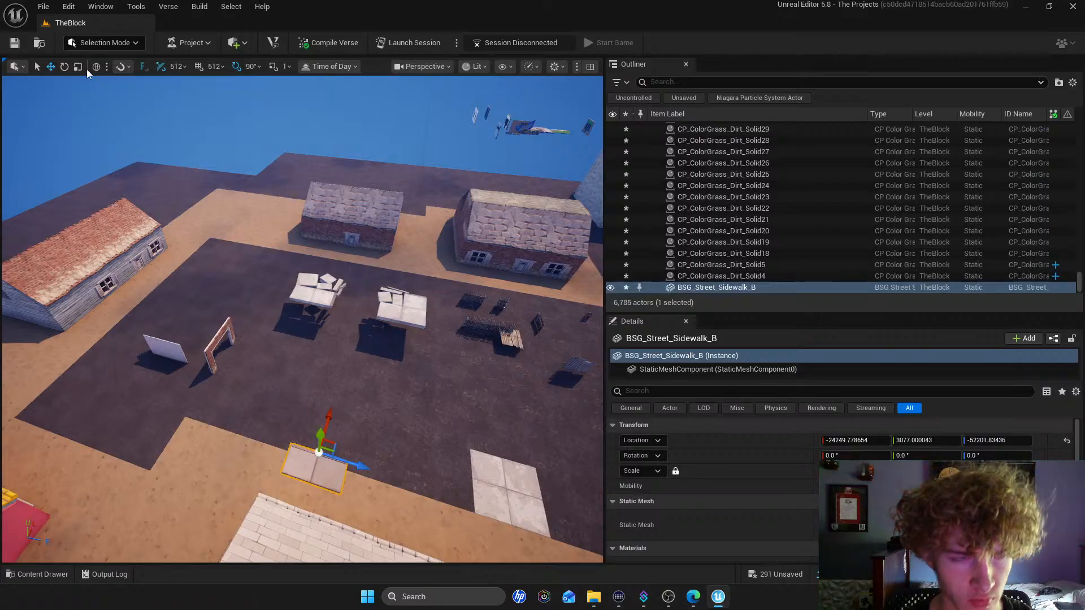
Rotate the new sidewalk piece by 180° so it lies on the pavement along the dirt yard's edge
{"action": "left_click_drag", "start_coordinate": [370, 499], "coordinate": [396, 466]}
{"action": "right_click_drag", "start_coordinate": [396, 467], "coordinate": [254, 486]}
{"action": "key", "text": "w"}
{"action": "right_click_drag", "start_coordinate": [160, 194], "coordinate": [260, 247]}
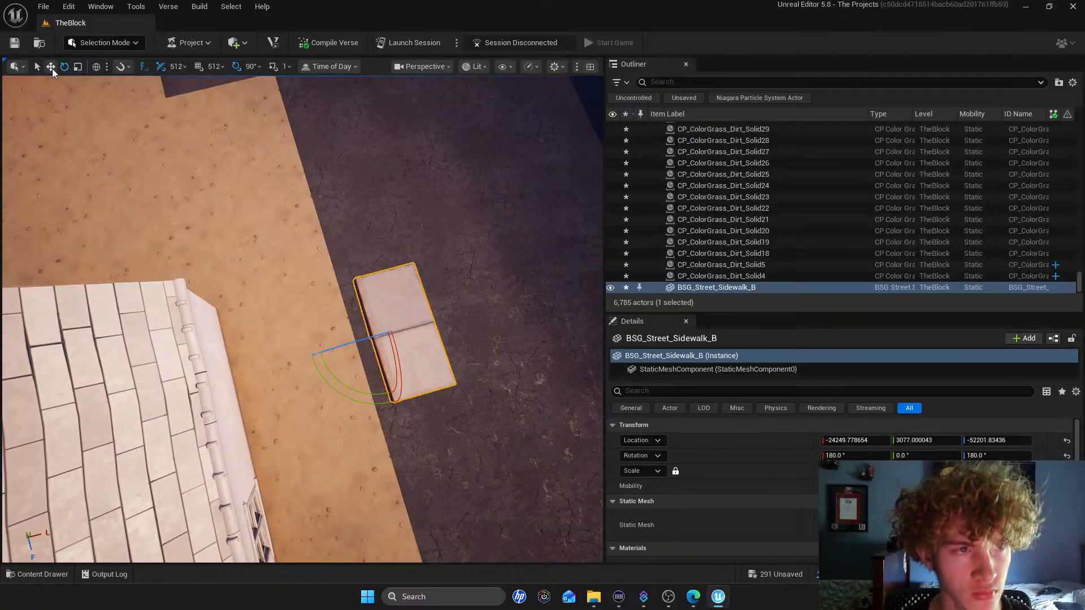
Try moving the sidewalk piece farther out onto the pavement, and undo that move
{"action": "left_click_drag", "start_coordinate": [415, 328], "coordinate": [498, 312]}
{"action": "left_click", "coordinate": [68, 6]}
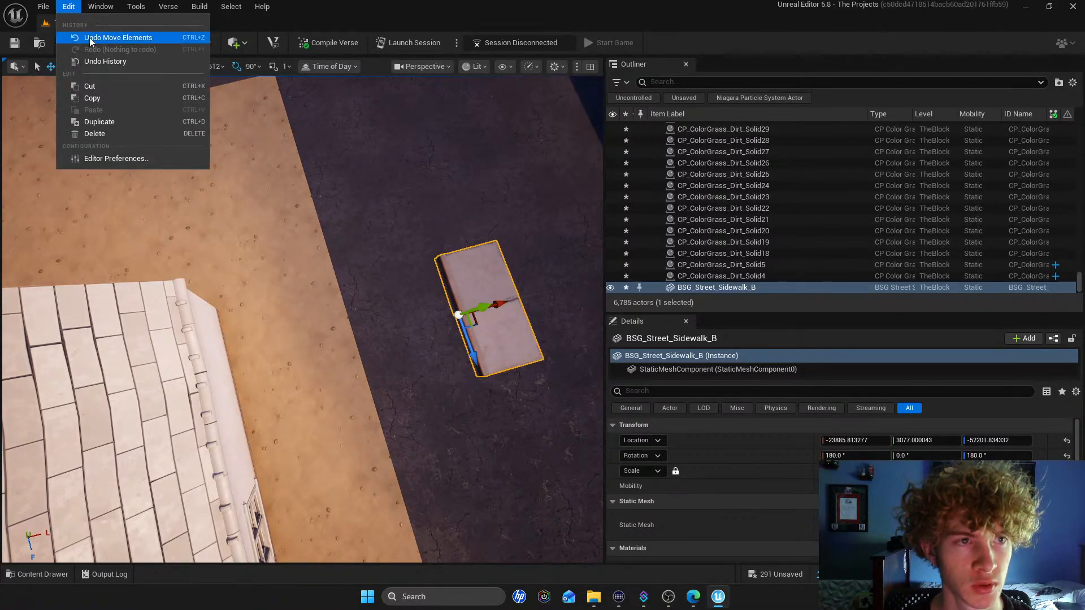
{"action": "left_click", "coordinate": [113, 39]}
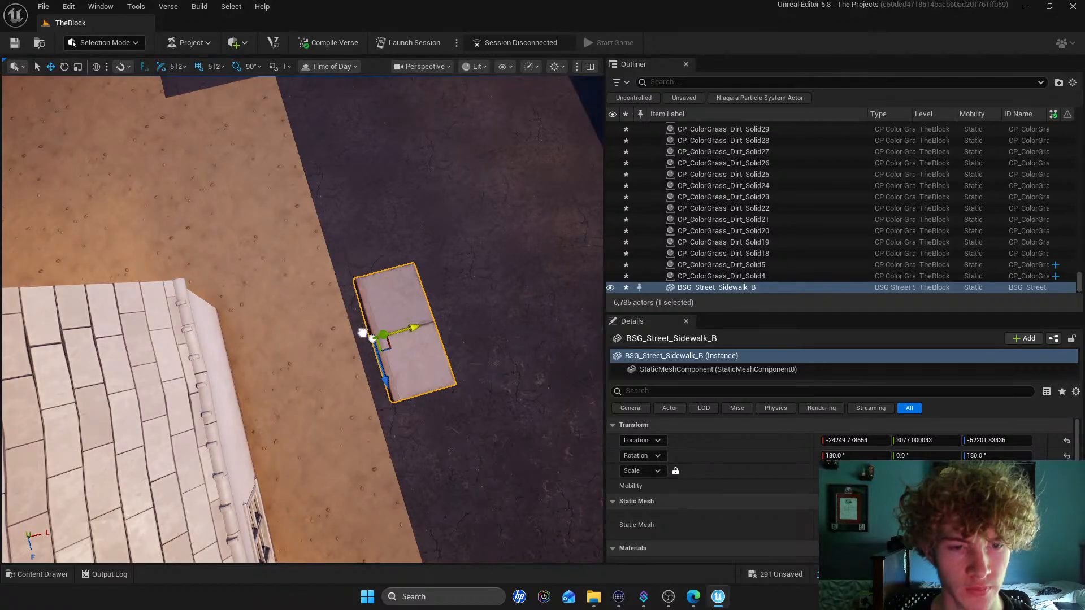
Try a BSG Street Sidewalk C on the pavement near the placed sidewalk piece, and delete it
{"action": "left_click", "coordinate": [67, 572]}
{"action": "left_click_drag", "start_coordinate": [485, 462], "coordinate": [485, 302]}
{"action": "right_click_drag", "start_coordinate": [567, 308], "coordinate": [694, 293]}
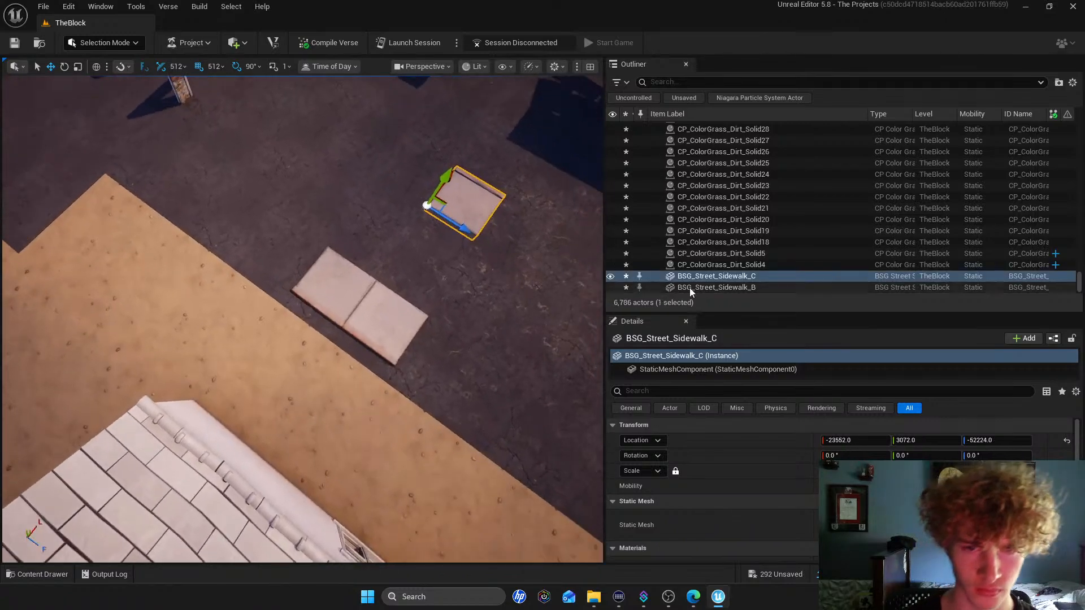
{"action": "key", "text": "Delete"}
Try a BSG Street Sidewalk K rotated by 180° on the pavement beside the placed sidewalk piece, and delete it
{"action": "left_click", "coordinate": [52, 581]}
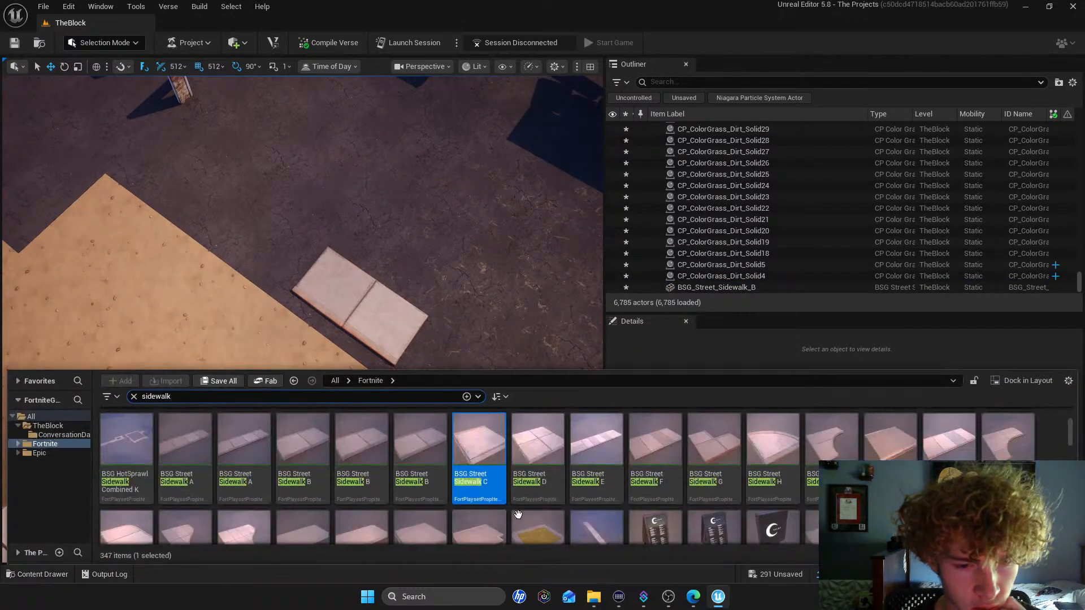
{"action": "left_click_drag", "start_coordinate": [945, 439], "coordinate": [486, 278]}
{"action": "right_click_drag", "start_coordinate": [486, 278], "coordinate": [599, 232]}
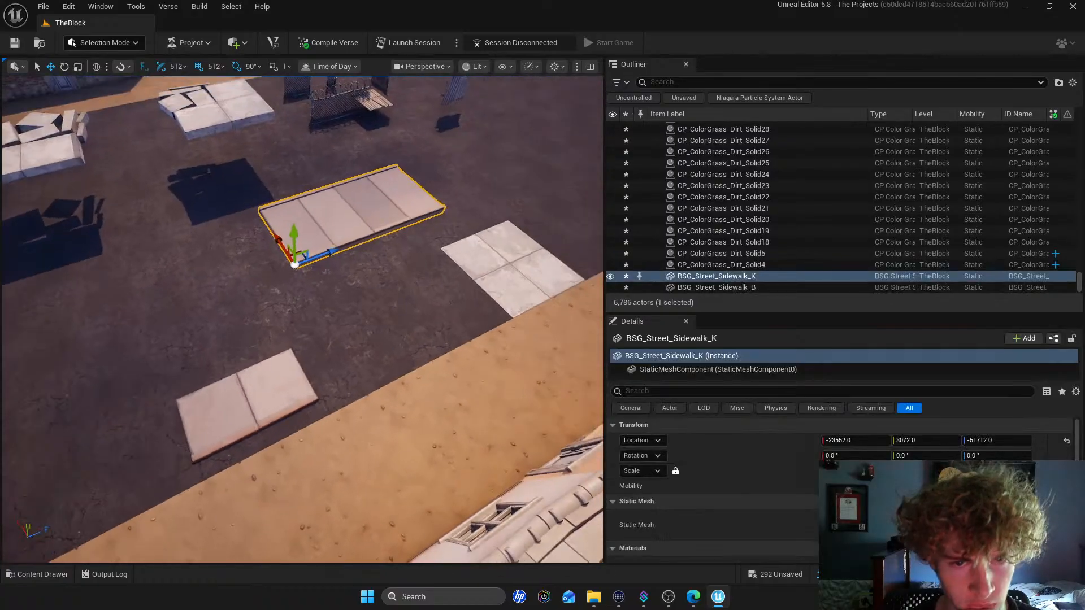
{"action": "left_click_drag", "start_coordinate": [295, 266], "coordinate": [378, 325]}
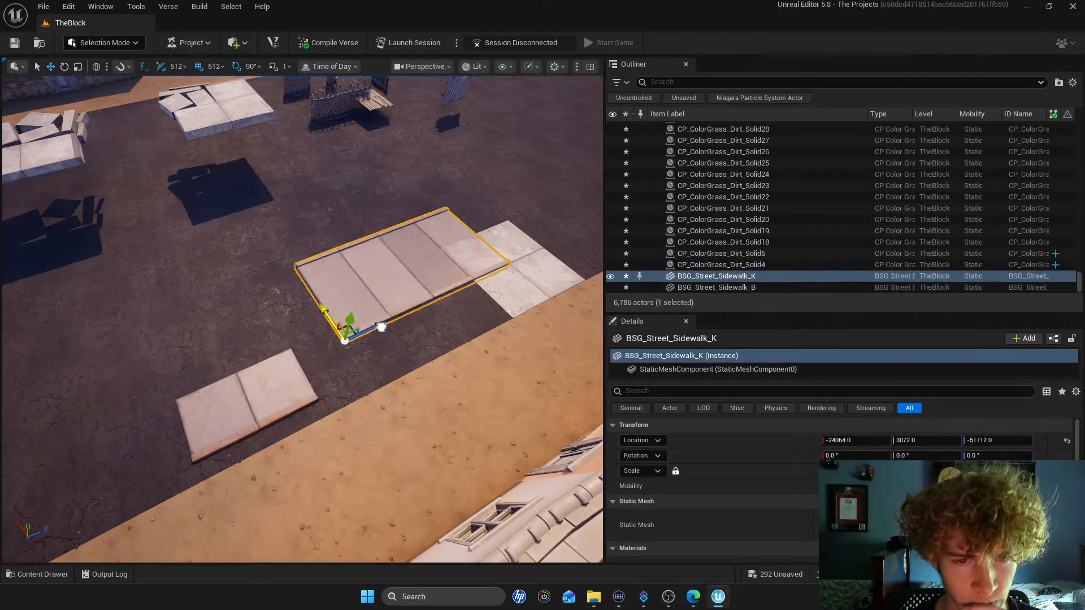
{"action": "left_click_drag", "start_coordinate": [332, 396], "coordinate": [183, 289]}
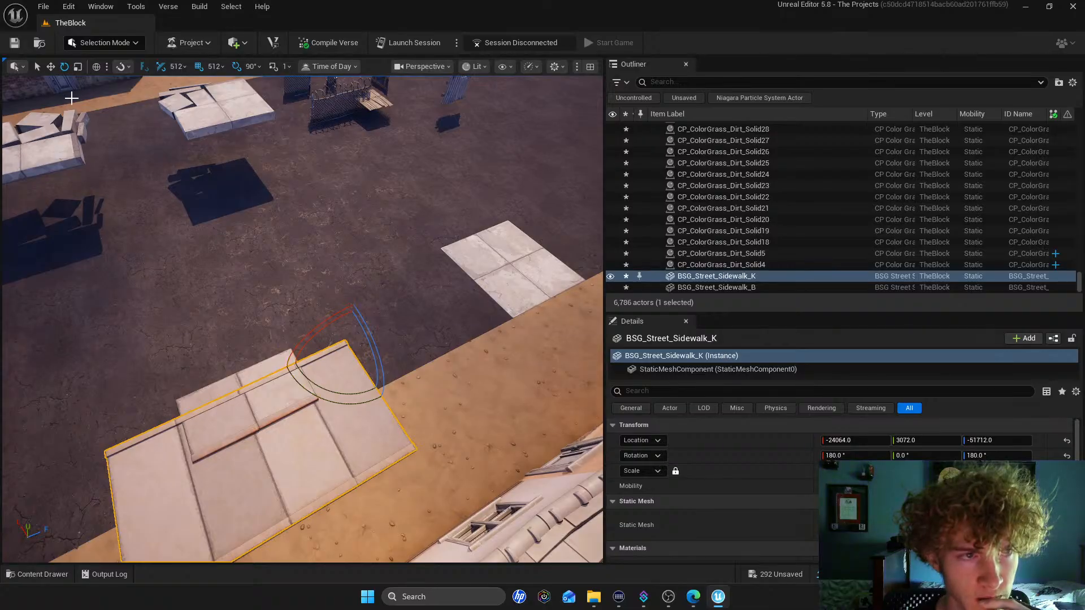
{"action": "left_click", "coordinate": [51, 67]}
{"action": "left_click_drag", "start_coordinate": [368, 326], "coordinate": [538, 291]}
{"action": "left_click_drag", "start_coordinate": [467, 225], "coordinate": [431, 204]}
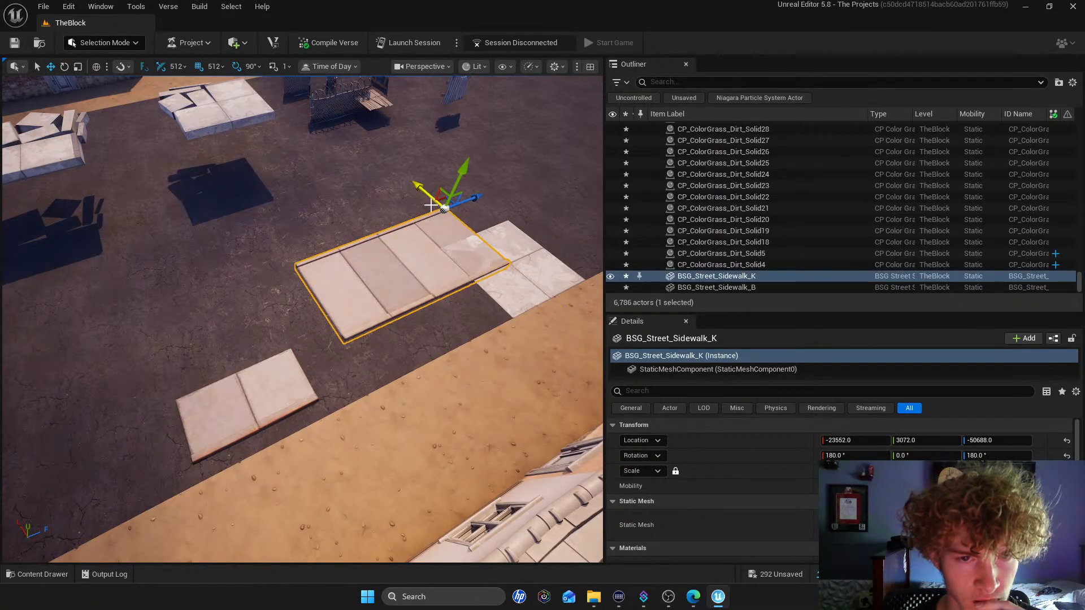
{"action": "key", "text": "Delete"}
Try an FNEC sidewalk piece over the light pavement tile beside the dirt yard, and undo the placement
{"action": "left_click", "coordinate": [40, 575]}
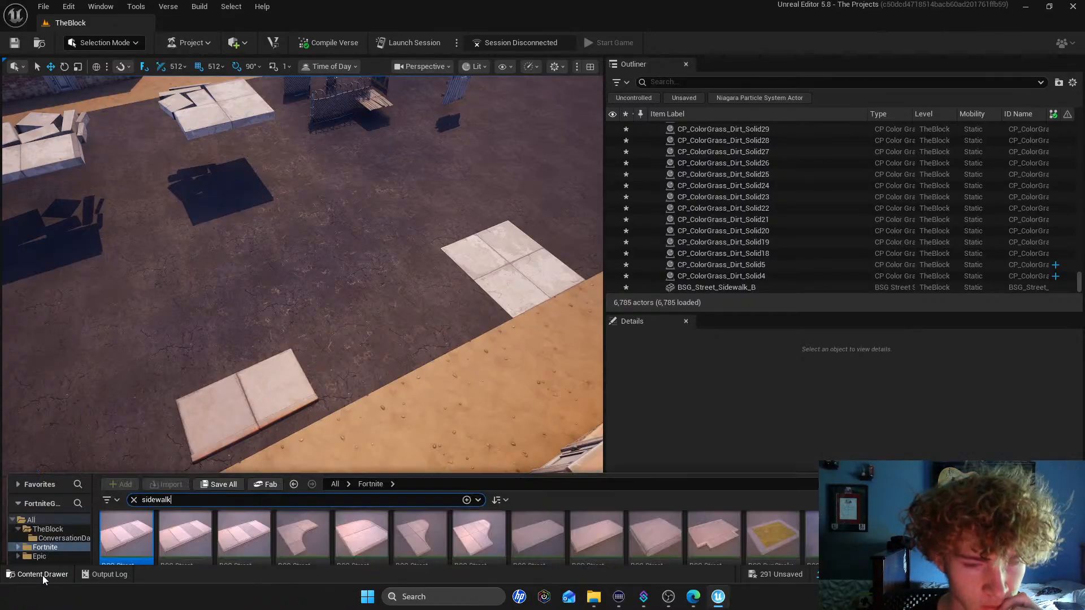
{"action": "scroll", "coordinate": [565, 476], "scroll_direction": "down", "scroll_amount": 1}
{"action": "left_click_drag", "start_coordinate": [126, 490], "coordinate": [448, 322]}
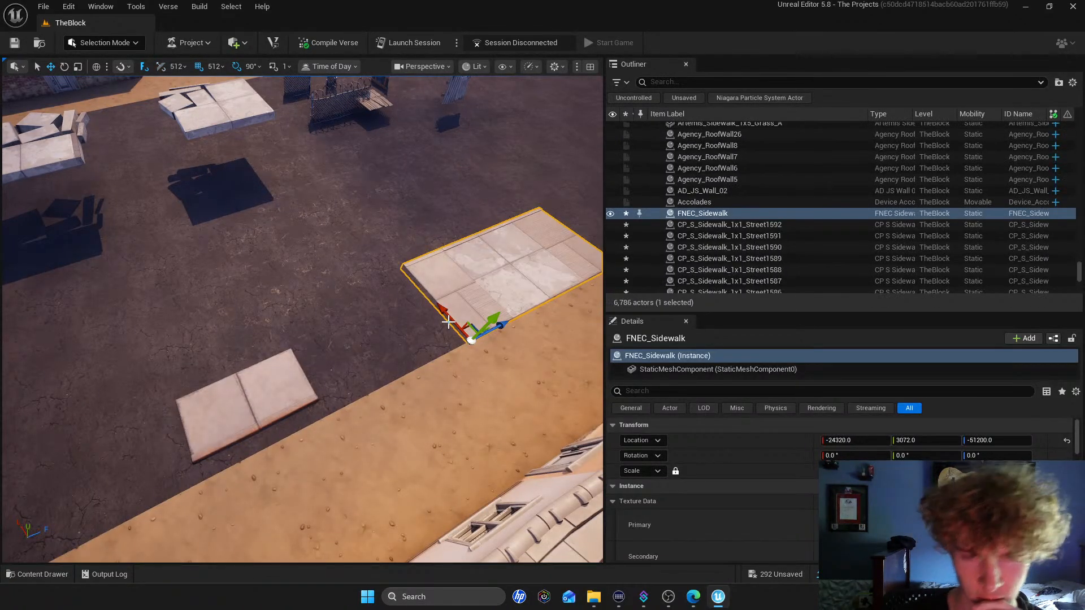
{"action": "key", "text": "ctrl+z"}
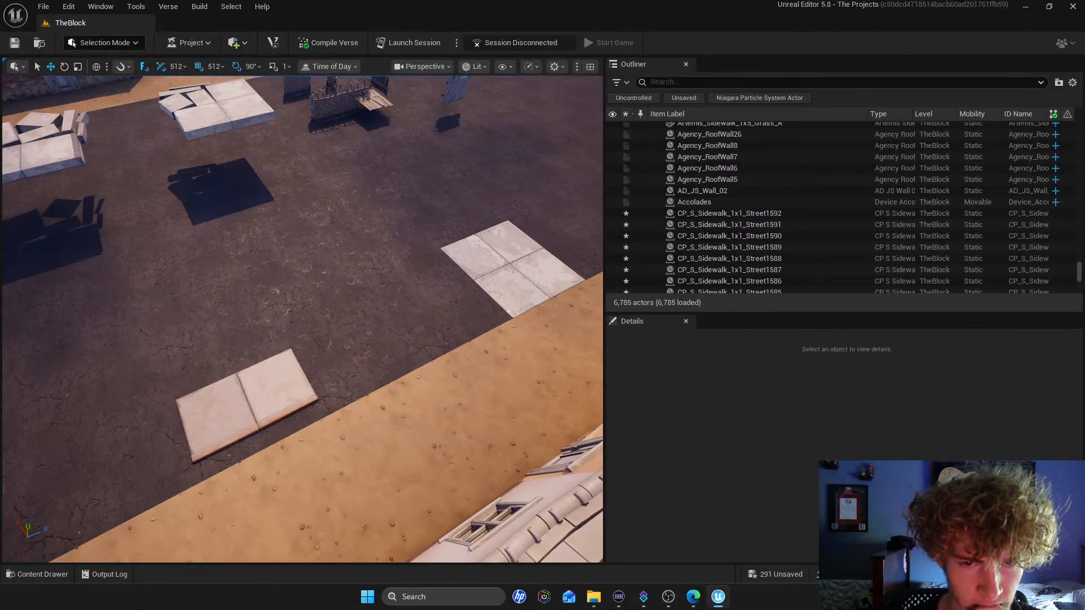
Replace the light pavement tile and the BSG Street Sidewalk B with an FNEC sidewalk piece along the dirt yard's edge
{"action": "left_click", "coordinate": [531, 294]}
{"action": "key", "text": "Delete"}
{"action": "left_click", "coordinate": [56, 574]}
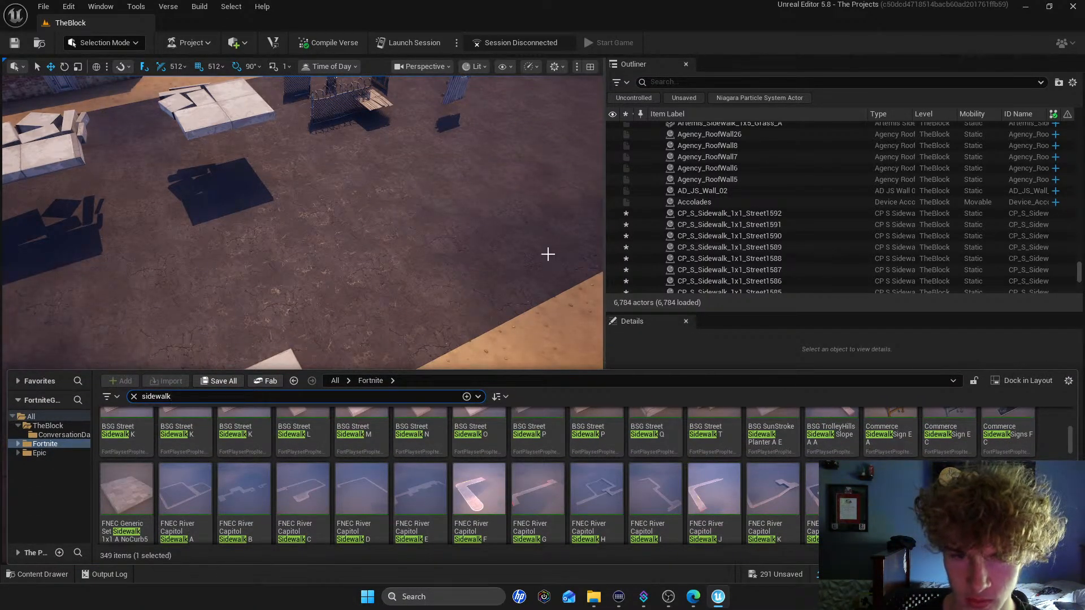
{"action": "left_click_drag", "start_coordinate": [900, 493], "coordinate": [535, 280]}
{"action": "right_click_drag", "start_coordinate": [534, 287], "coordinate": [440, 294]}
{"action": "left_click", "coordinate": [302, 331]}
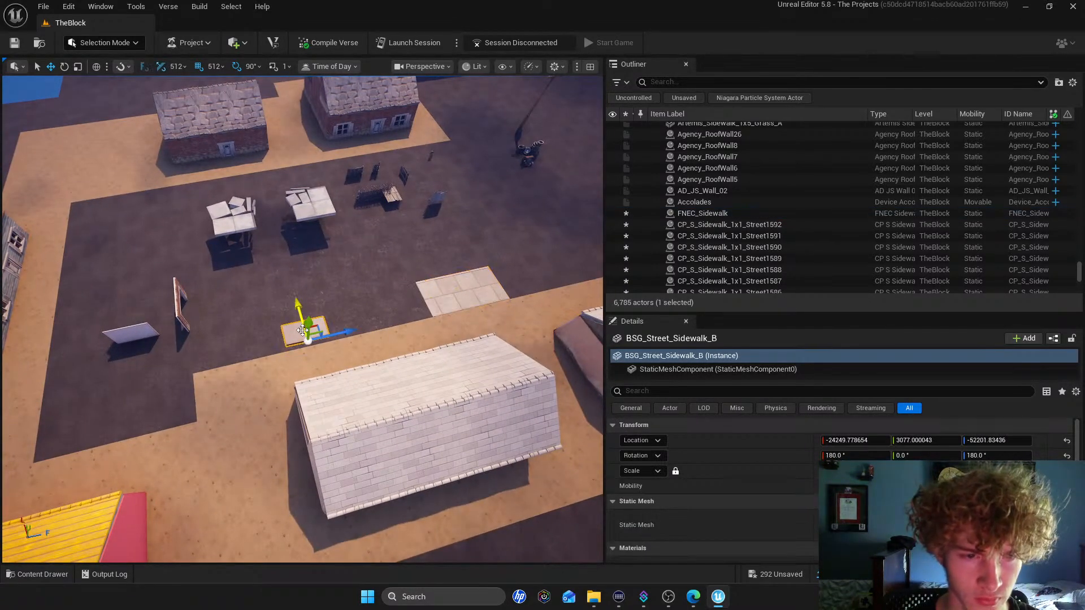
{"action": "key", "text": "Delete"}
Duplicate the FNEC sidewalk piece four times end to end to form a row in front of the two white houses
{"action": "right_click_drag", "start_coordinate": [363, 322], "coordinate": [364, 322]}
{"action": "left_click", "coordinate": [260, 272]}
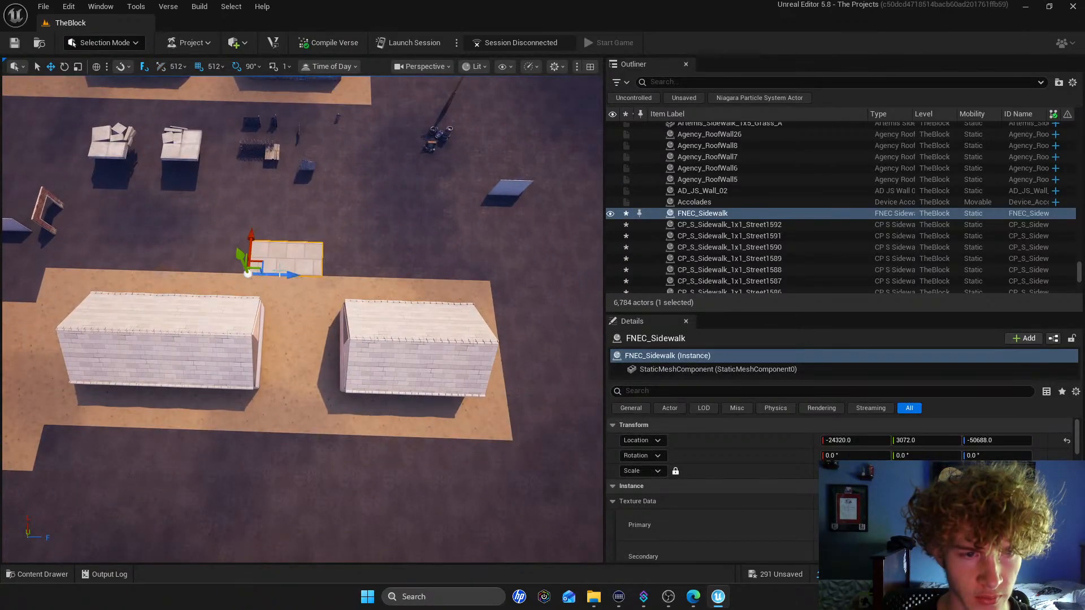
{"action": "left_click_drag", "start_coordinate": [297, 275], "coordinate": [204, 266], "text": "alt"}
{"action": "right_click_drag", "start_coordinate": [205, 265], "coordinate": [205, 265]}
{"action": "key", "text": "a"}
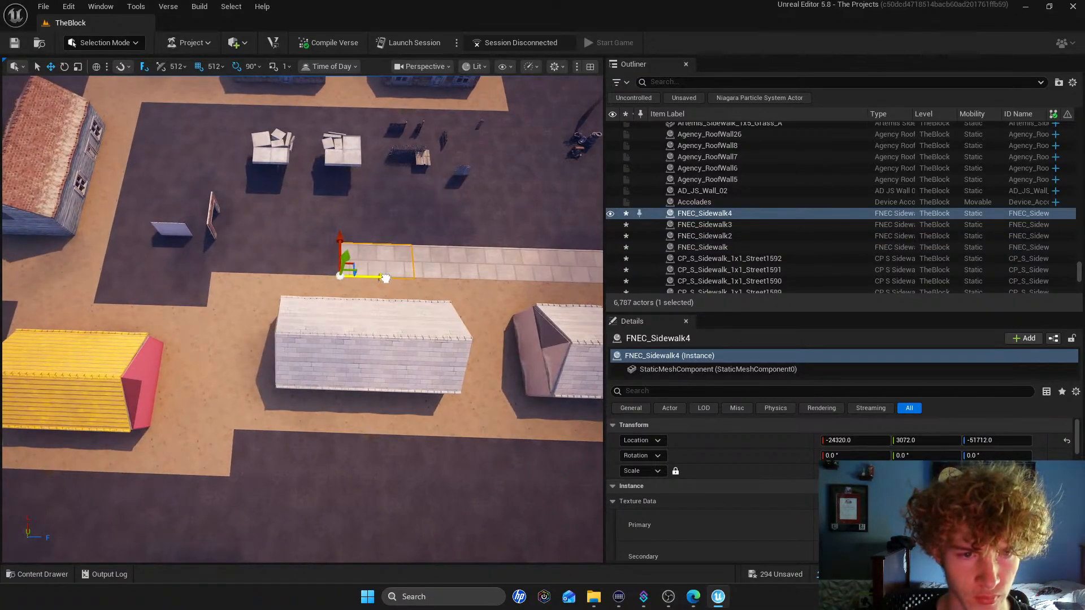
{"action": "left_click_drag", "start_coordinate": [386, 279], "coordinate": [314, 277], "text": "alt"}
Clear the two pavement tiles from beneath the row's end sidewalk piece by temporarily raising the piece to a height of 3456
{"action": "right_click_drag", "start_coordinate": [269, 286], "coordinate": [420, 240]}
{"action": "key", "text": "w"}
{"action": "left_click", "coordinate": [290, 273]}
{"action": "right_click_drag", "start_coordinate": [273, 239], "coordinate": [401, 254]}
{"action": "key", "text": "w"}
{"action": "key", "text": "s"}
{"action": "left_click", "coordinate": [301, 315]}
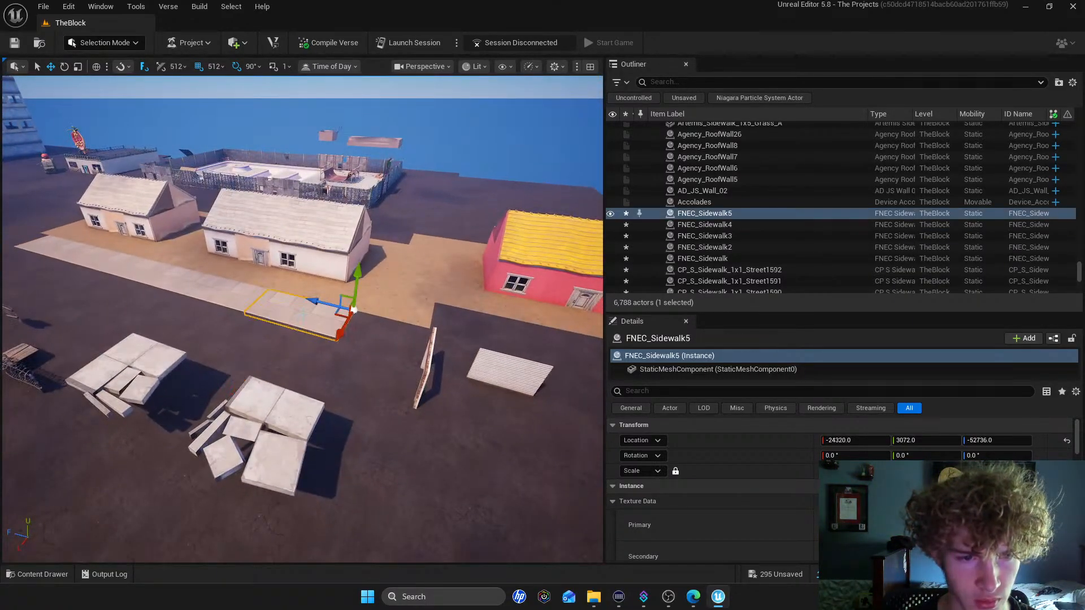
{"action": "left_click_drag", "start_coordinate": [357, 262], "coordinate": [360, 229]}
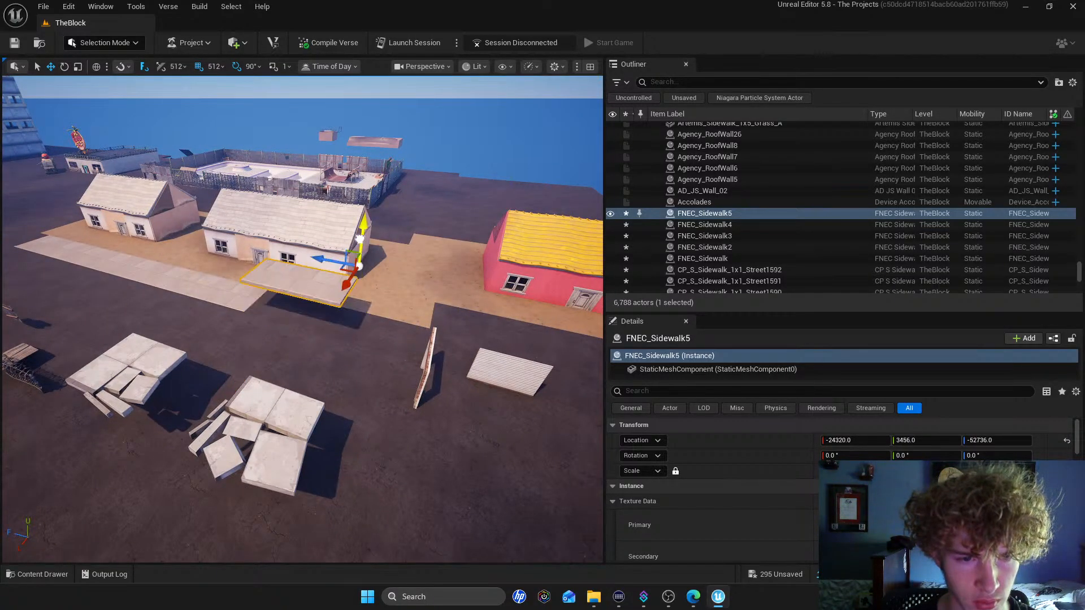
{"action": "left_click", "coordinate": [304, 315]}
{"action": "left_click", "coordinate": [264, 303], "text": "ctrl"}
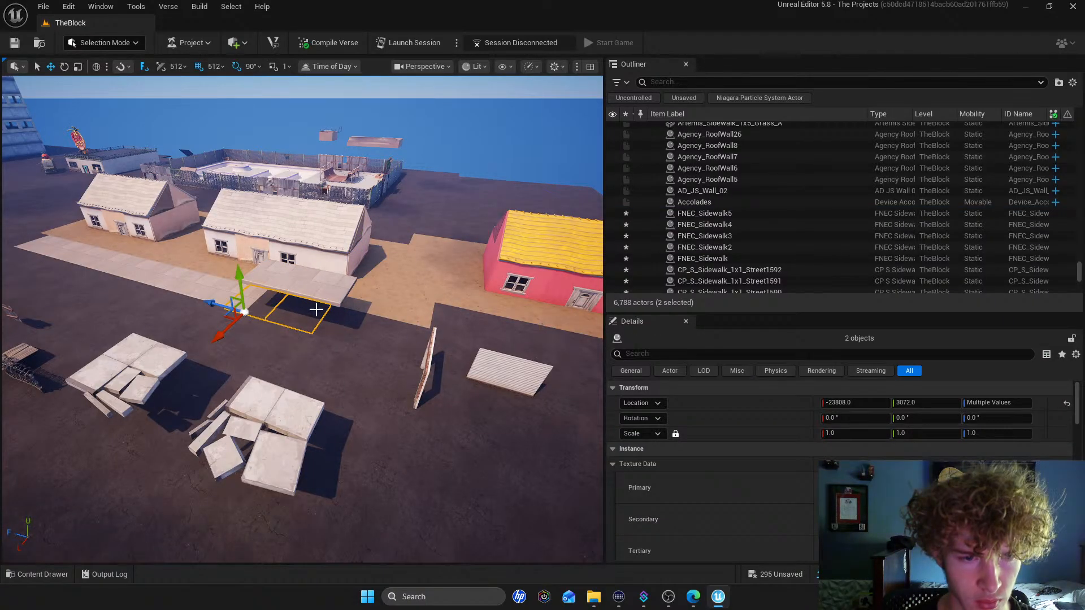
{"action": "key", "text": "Delete"}
{"action": "left_click", "coordinate": [347, 258]}
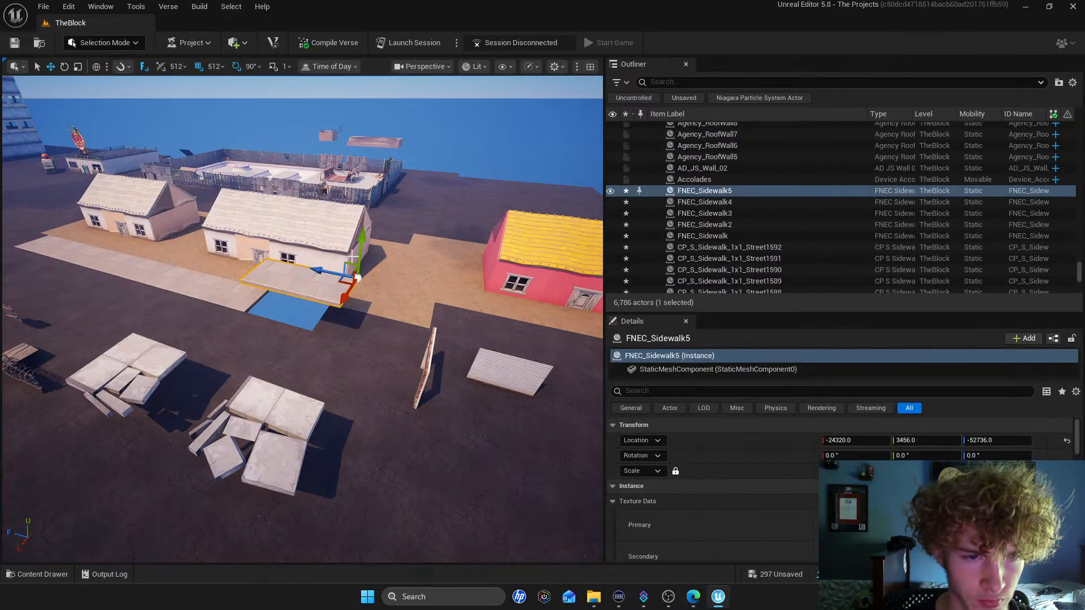
{"action": "left_click_drag", "start_coordinate": [360, 255], "coordinate": [360, 284]}
Raise the other four sidewalk pieces to a height of 3456 and delete the seven pavement tiles beneath them
{"action": "right_click_drag", "start_coordinate": [360, 284], "coordinate": [390, 286]}
{"action": "key", "text": "s"}
{"action": "key", "text": "w"}
{"action": "left_click", "coordinate": [389, 340]}
{"action": "left_click", "coordinate": [320, 340], "text": "ctrl"}
{"action": "left_click", "coordinate": [252, 338], "text": "ctrl"}
{"action": "left_click", "coordinate": [161, 339], "text": "ctrl"}
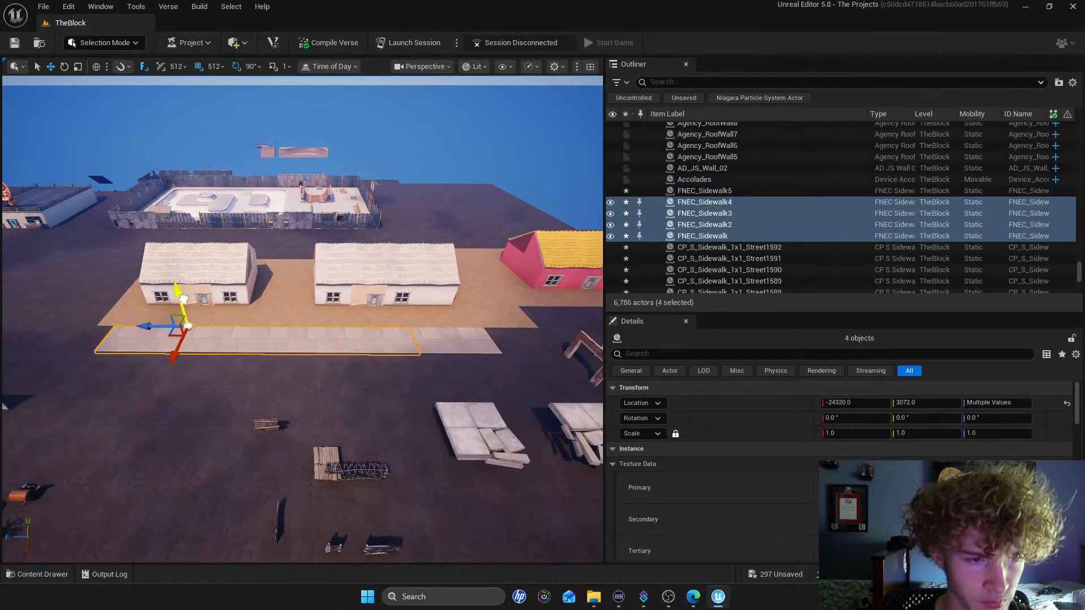
{"action": "left_click_drag", "start_coordinate": [183, 301], "coordinate": [176, 278]}
{"action": "left_click", "coordinate": [375, 341]}
{"action": "left_click", "coordinate": [336, 342], "text": "ctrl"}
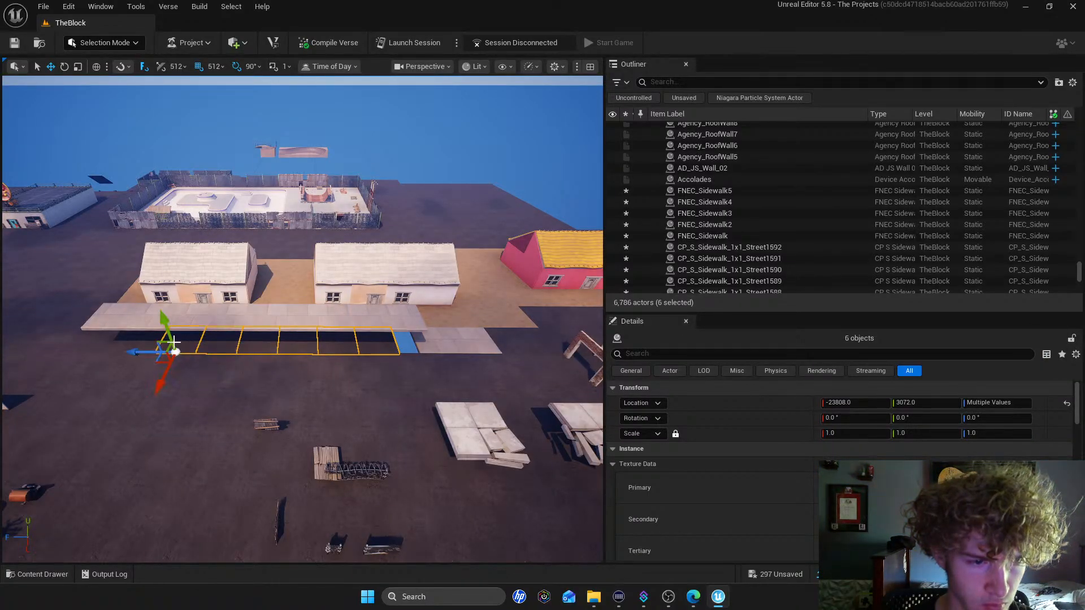
{"action": "key", "text": "Delete"}
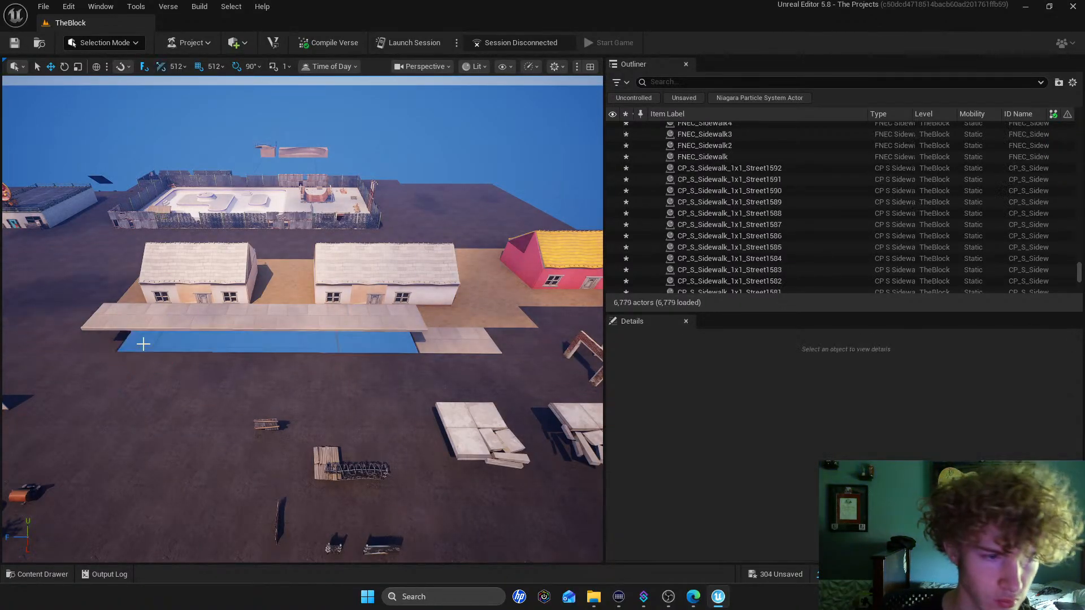
Lower the four raised sidewalk pieces back into the cleared strip in front of the white houses
{"action": "left_click", "coordinate": [357, 326]}
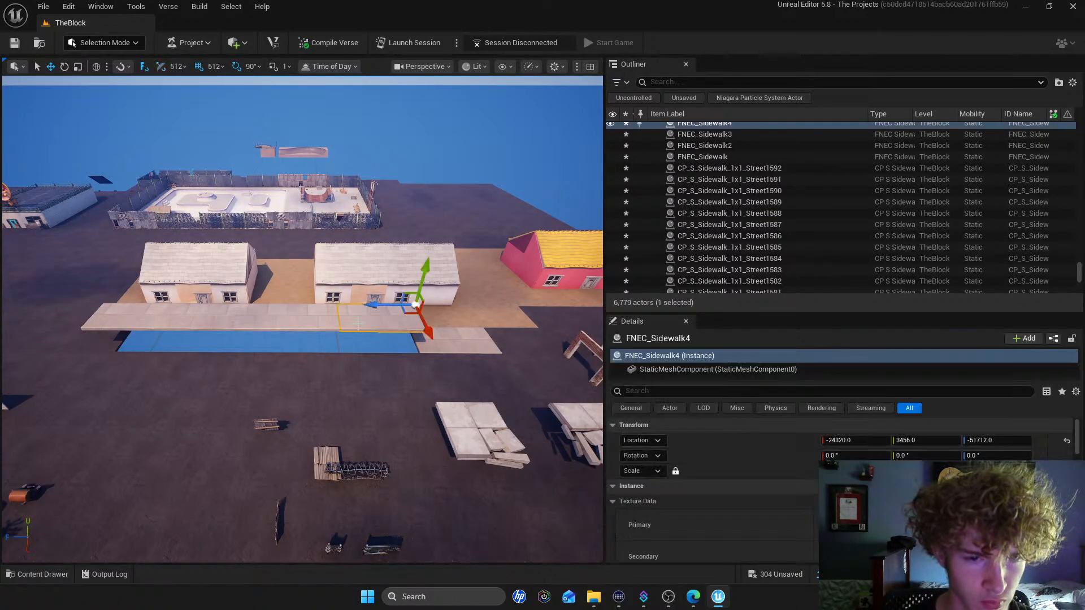
{"action": "left_click", "coordinate": [324, 320], "text": "ctrl"}
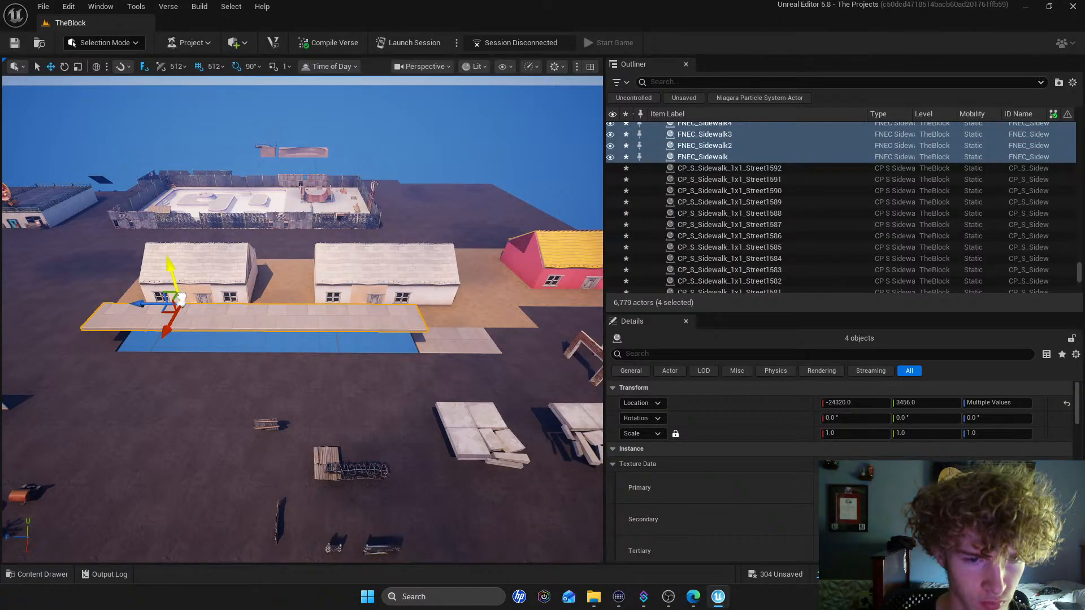
{"action": "left_click_drag", "start_coordinate": [181, 298], "coordinate": [183, 323]}
{"action": "key", "text": "s"}
{"action": "right_click_drag", "start_coordinate": [183, 323], "coordinate": [223, 317]}
Delete the next two pavement tiles at the end of the sidewalk row nearest the pink house
{"action": "right_click_drag", "start_coordinate": [396, 365], "coordinate": [475, 315]}
{"action": "left_click", "coordinate": [379, 357]}
{"action": "key", "text": "s"}
{"action": "key", "text": "w"}
{"action": "left_click", "coordinate": [446, 328]}
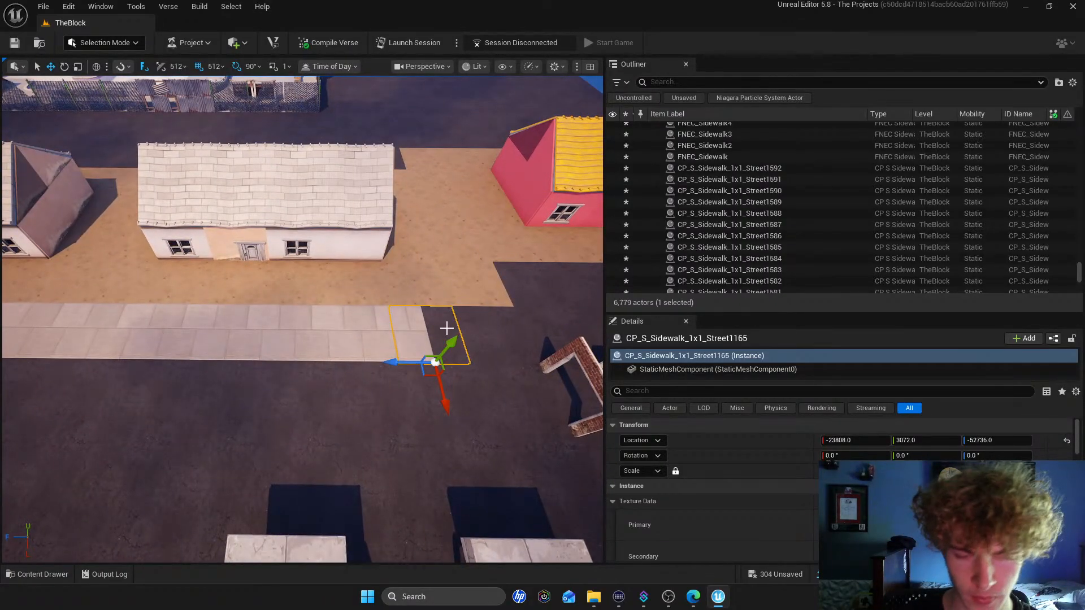
{"action": "key", "text": "Delete"}
{"action": "left_click", "coordinate": [481, 329]}
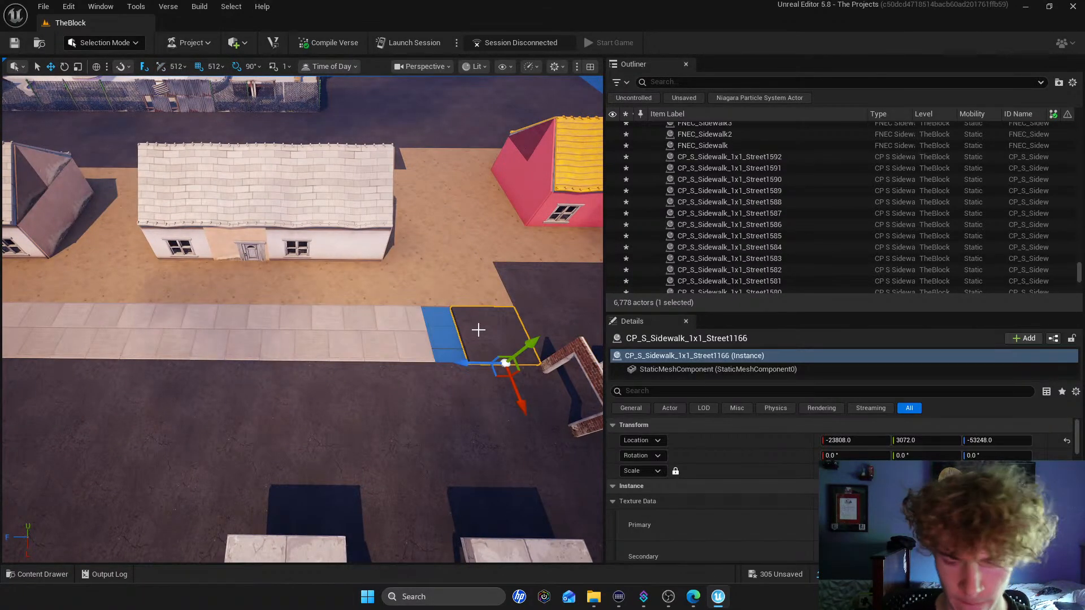
{"action": "key", "text": "Delete"}
Extend the sidewalk row past the pink house's front with two more end-to-end copies of the FNEC sidewalk piece
{"action": "scroll", "coordinate": [452, 346], "scroll_direction": "down", "scroll_amount": 5}
{"action": "scroll", "coordinate": [382, 327], "scroll_direction": "up", "scroll_amount": 3}
{"action": "left_click", "coordinate": [346, 331]}
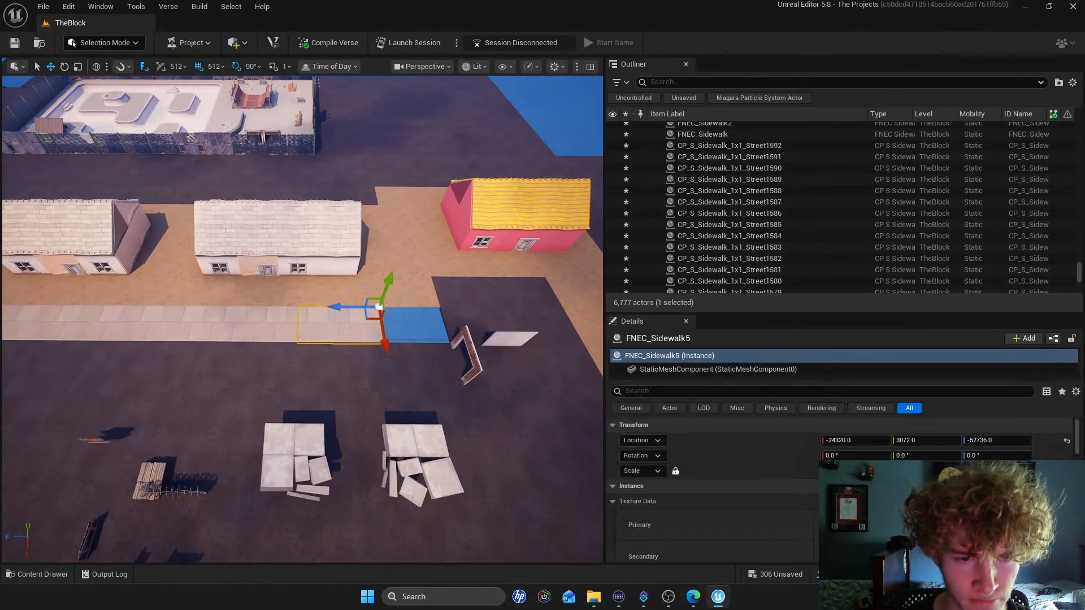
{"action": "left_click_drag", "start_coordinate": [349, 308], "coordinate": [417, 305], "text": "alt"}
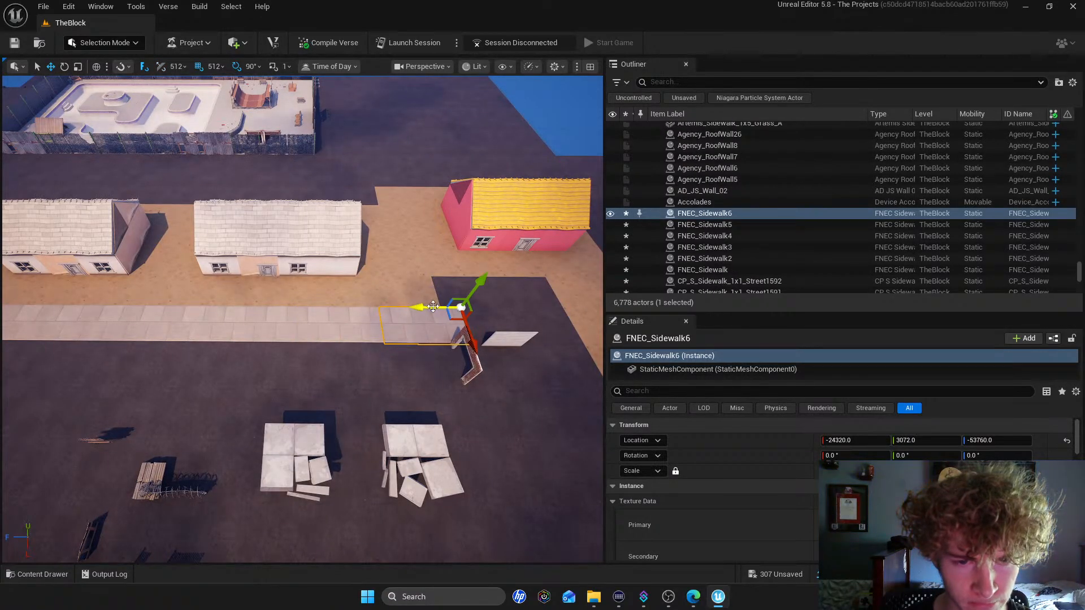
{"action": "scroll", "coordinate": [433, 306], "scroll_direction": "down", "scroll_amount": 8}
{"action": "scroll", "coordinate": [389, 309], "scroll_direction": "up", "scroll_amount": 6}
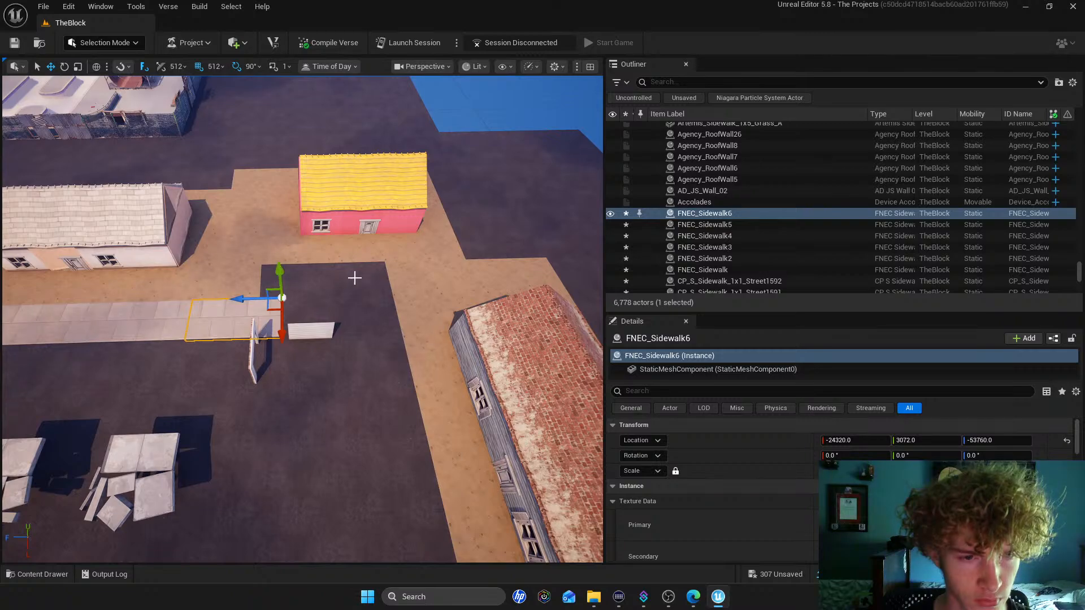
{"action": "left_click", "coordinate": [354, 277]}
{"action": "left_click", "coordinate": [265, 314]}
{"action": "left_click_drag", "start_coordinate": [251, 299], "coordinate": [343, 304], "text": "alt"}
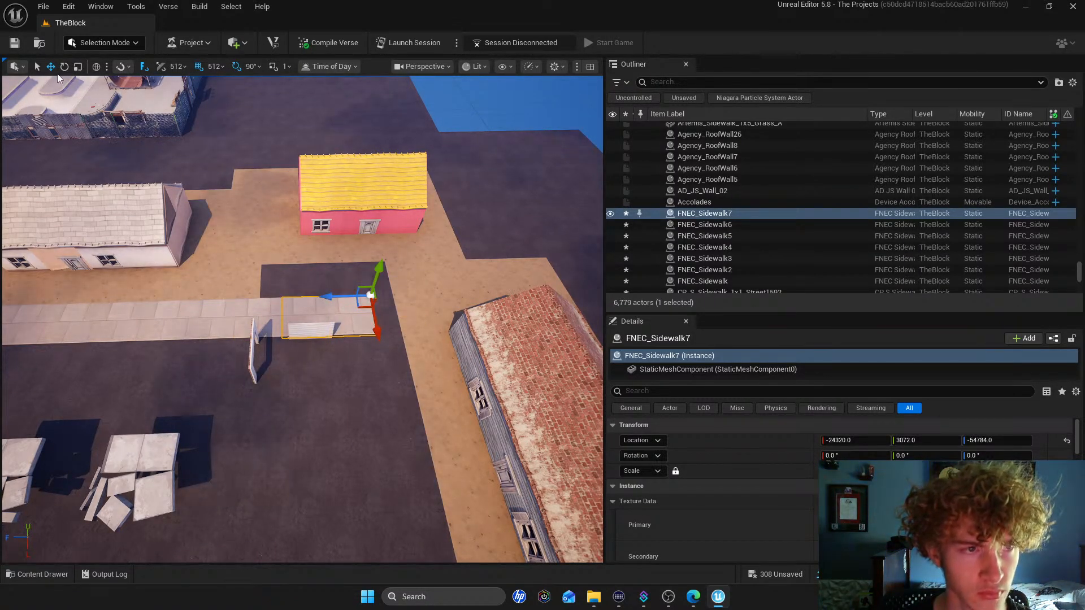
Duplicate the row's last sidewalk piece and rotate the copy by -90° so it runs perpendicular to the row
{"action": "left_click", "coordinate": [77, 67]}
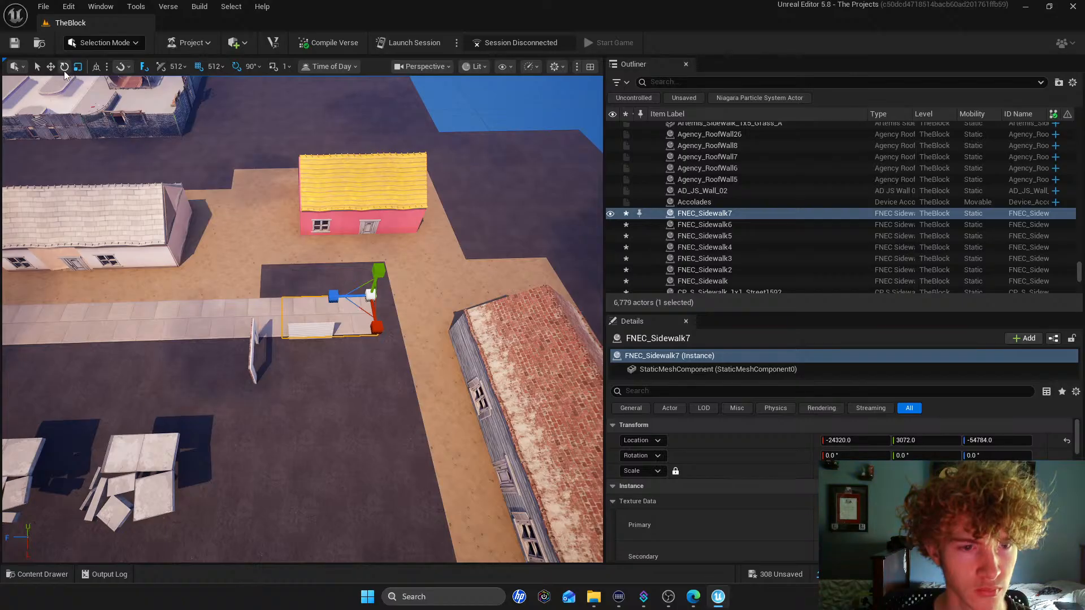
{"action": "left_click", "coordinate": [63, 67]}
{"action": "left_click", "coordinate": [51, 67]}
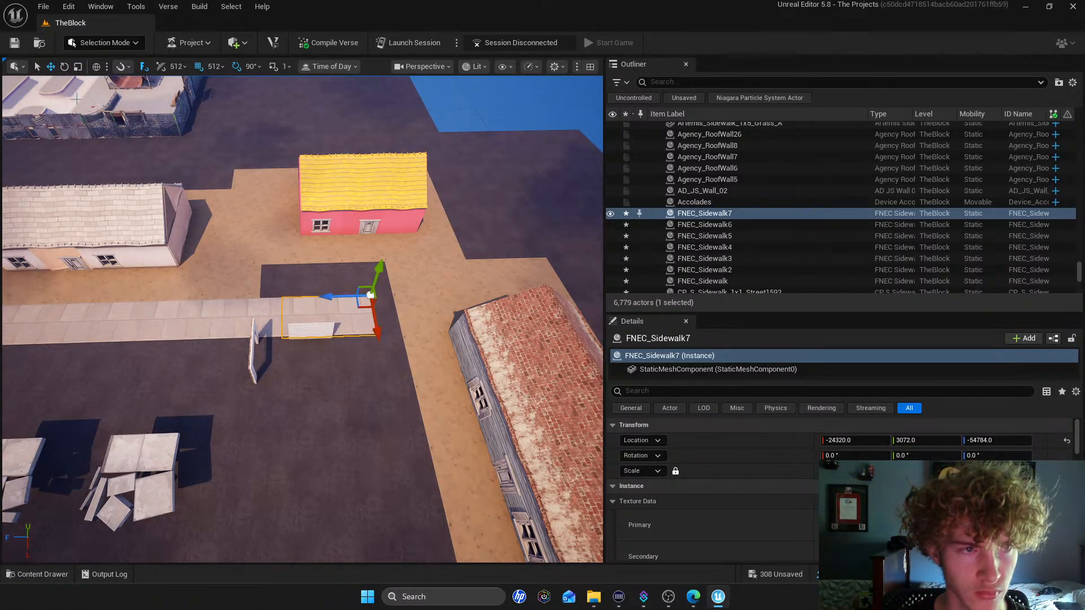
{"action": "left_click_drag", "start_coordinate": [376, 323], "coordinate": [307, 347], "text": "alt"}
{"action": "left_click", "coordinate": [66, 68]}
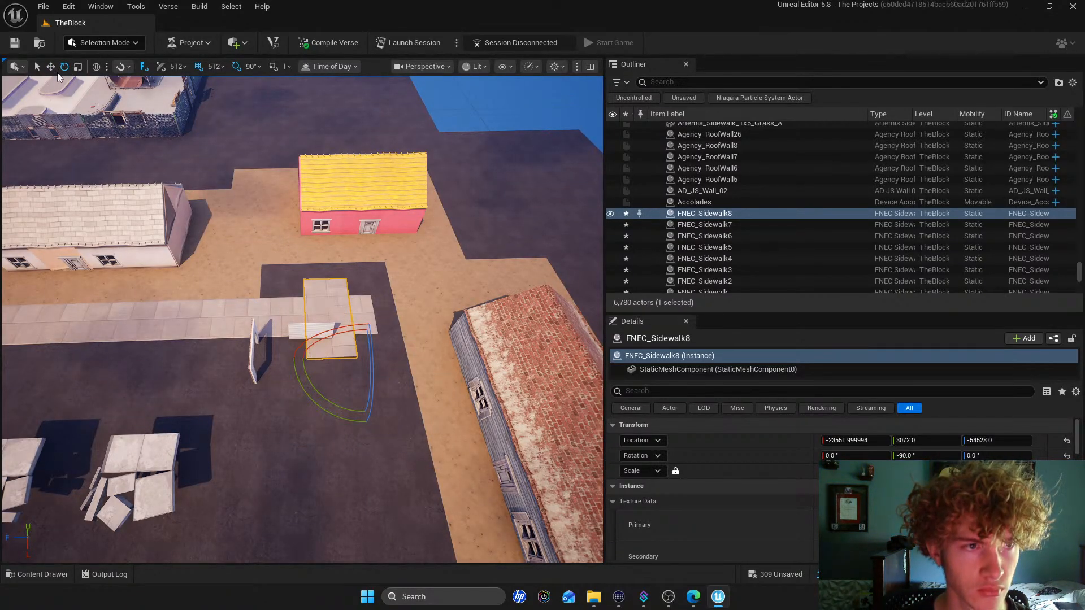
Move the rotated sidewalk piece against the dirt yard's edge in front of the grey house with the red brick roof
{"action": "left_click", "coordinate": [51, 66]}
{"action": "left_click_drag", "start_coordinate": [367, 408], "coordinate": [373, 456]}
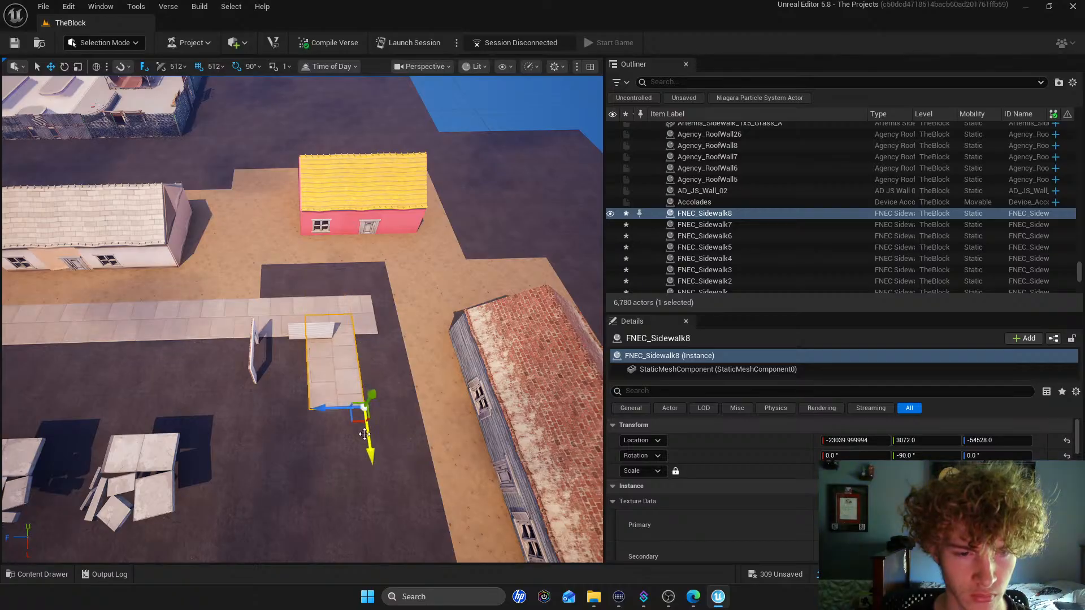
{"action": "left_click_drag", "start_coordinate": [329, 408], "coordinate": [383, 409]}
{"action": "mouse_move", "coordinate": [438, 468]}
{"action": "left_mouse_down"}
{"action": "mouse_move", "coordinate": [446, 495]}
{"action": "mouse_move", "coordinate": [444, 464]}
{"action": "mouse_move", "coordinate": [447, 484]}
{"action": "left_mouse_up"}
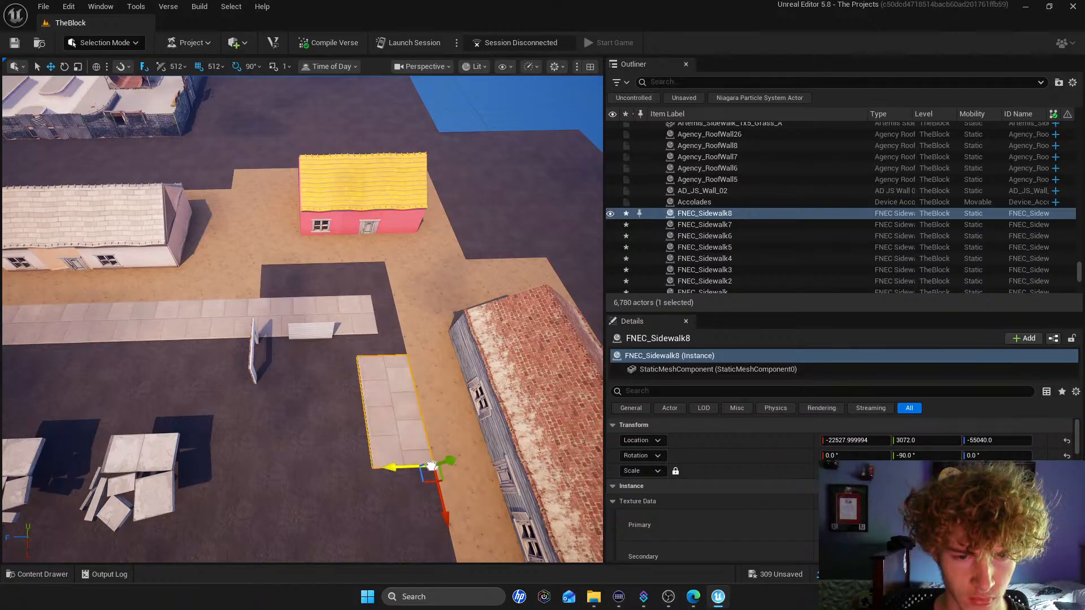
Extend the sidewalk in front of the grey house with one end-to-end copy of the FNEC piece
{"action": "right_click_drag", "start_coordinate": [243, 273], "coordinate": [421, 255]}
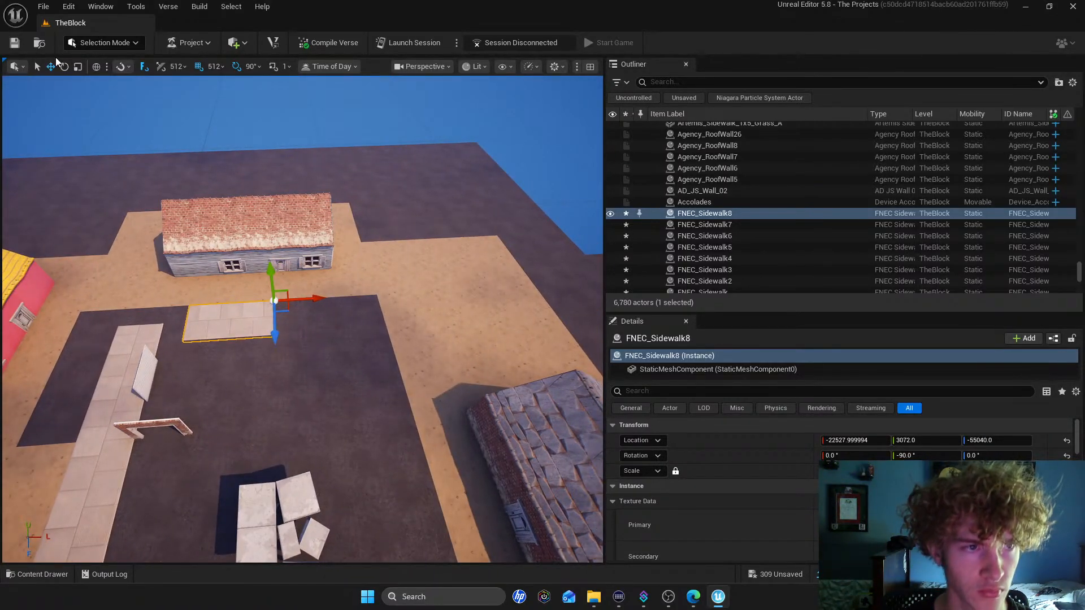
{"action": "left_click_drag", "start_coordinate": [312, 300], "coordinate": [407, 302], "text": "alt"}
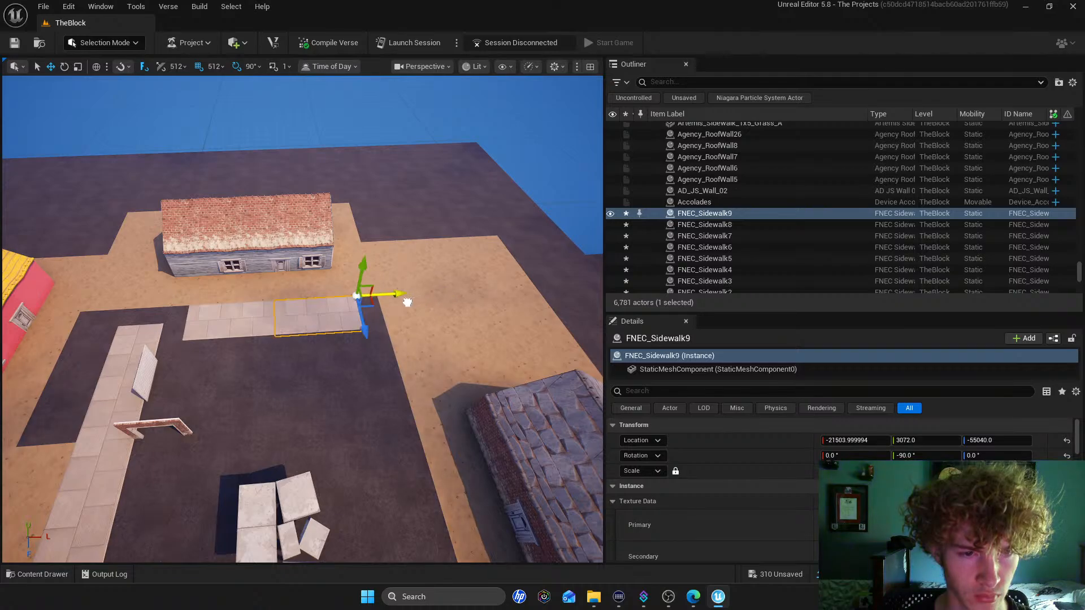
{"action": "mouse_move", "coordinate": [85, 102]}
{"action": "right_mouse_down"}
{"action": "mouse_move", "coordinate": [130, 107]}
{"action": "mouse_move", "coordinate": [86, 102]}
{"action": "right_mouse_up"}
{"action": "key", "text": "e"}
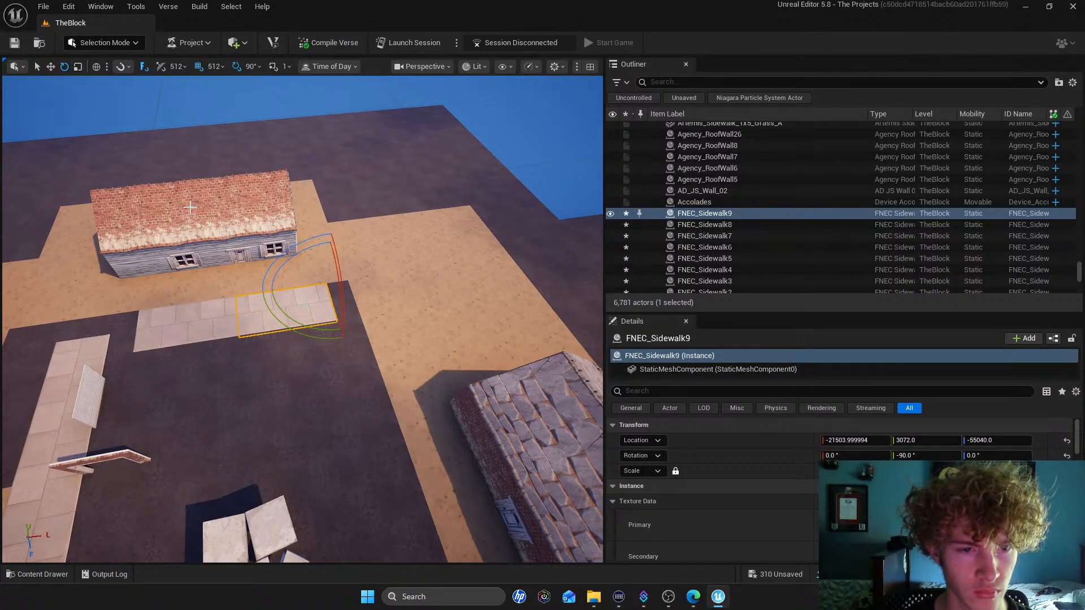
{"action": "left_click", "coordinate": [50, 67]}
{"action": "right_click_drag", "start_coordinate": [331, 283], "coordinate": [338, 282]}
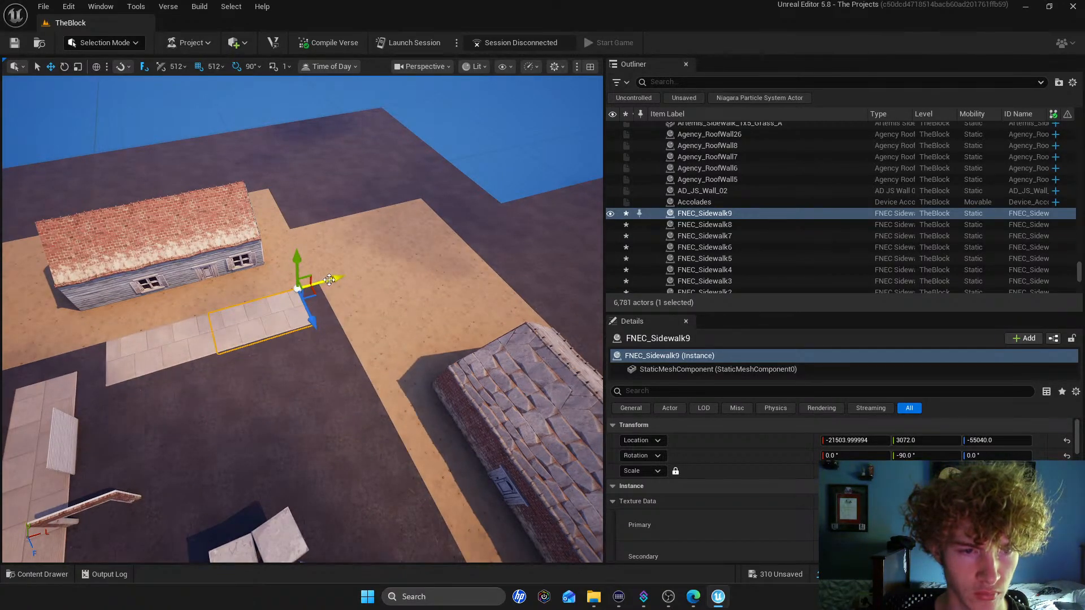
Duplicate the last sidewalk piece, rotate the copy 90° and place it along the dirt yard's edge beside the neighbouring stone-roofed house
{"action": "left_click_drag", "start_coordinate": [329, 281], "coordinate": [423, 276], "text": "alt"}
{"action": "left_click", "coordinate": [66, 67]}
{"action": "left_click_drag", "start_coordinate": [355, 304], "coordinate": [447, 433]}
{"action": "left_click", "coordinate": [52, 67]}
{"action": "left_click_drag", "start_coordinate": [484, 399], "coordinate": [430, 406]}
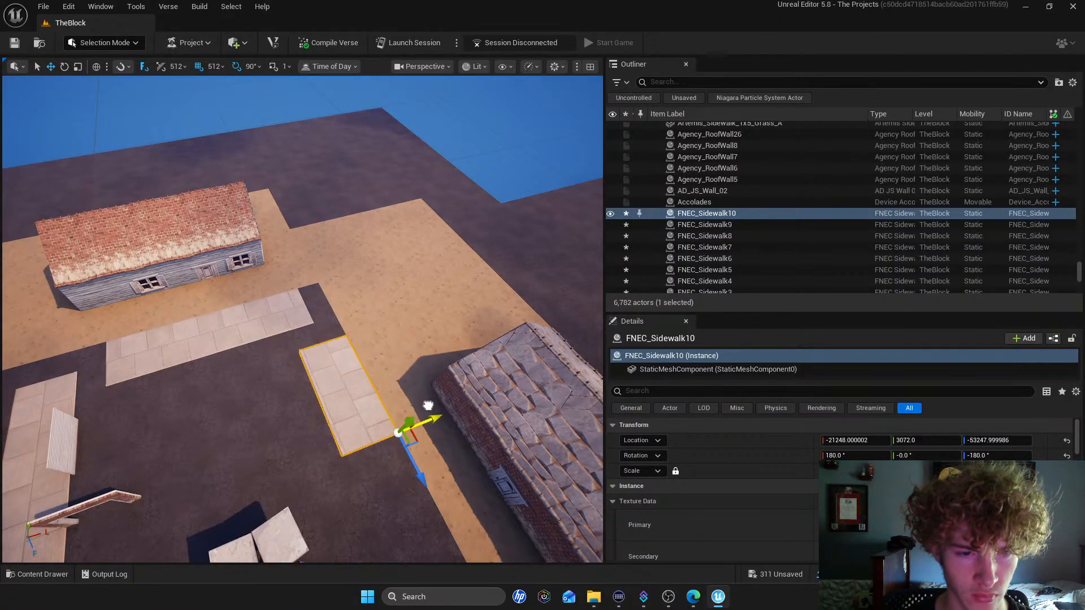
Raise the two sidewalk pieces in front of the grey house together above the pavement, to height 3456
{"action": "key", "text": "w"}
{"action": "right_click_drag", "start_coordinate": [418, 396], "coordinate": [349, 396]}
{"action": "key", "text": "s"}
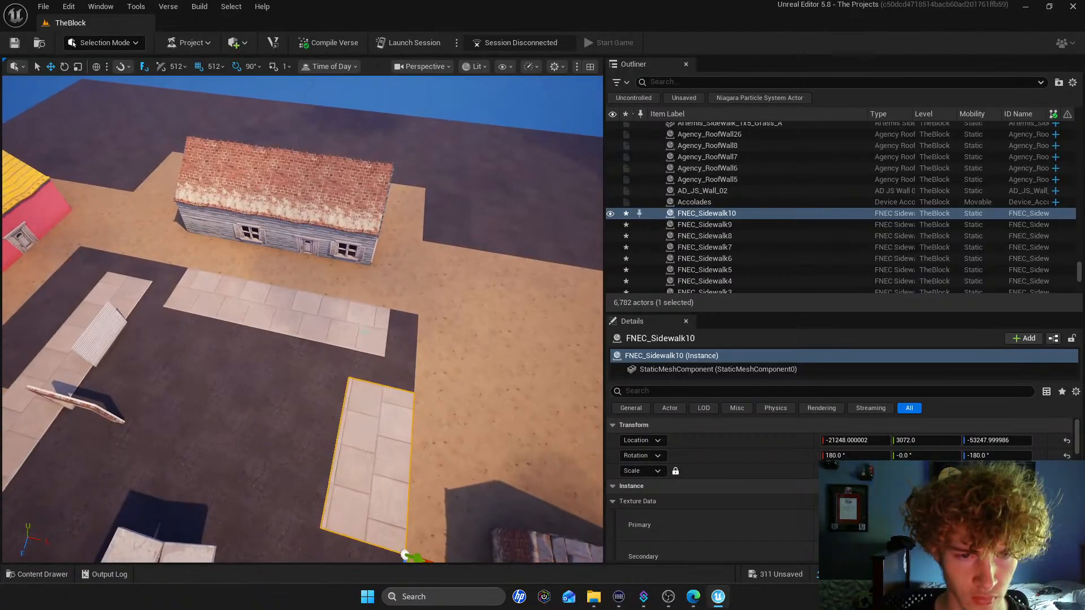
{"action": "left_click", "coordinate": [319, 317]}
{"action": "left_click", "coordinate": [268, 297], "text": "ctrl"}
{"action": "left_click_drag", "start_coordinate": [279, 286], "coordinate": [281, 242]}
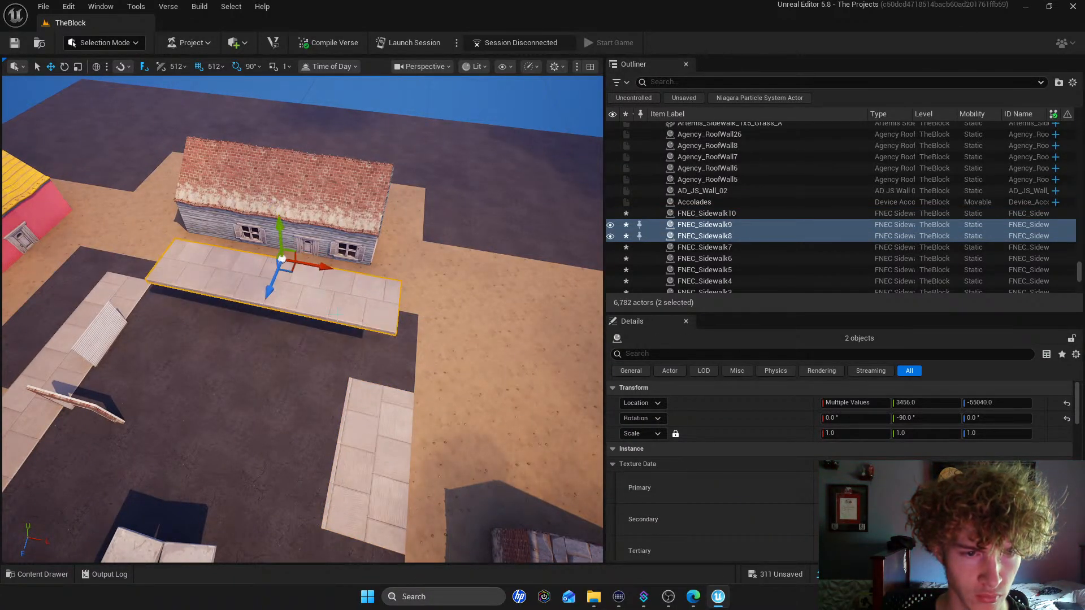
Delete the four pavement tiles beneath the two raised sidewalk pieces
{"action": "left_click", "coordinate": [321, 334]}
{"action": "left_click", "coordinate": [261, 324], "text": "ctrl"}
{"action": "left_click", "coordinate": [224, 318], "text": "ctrl"}
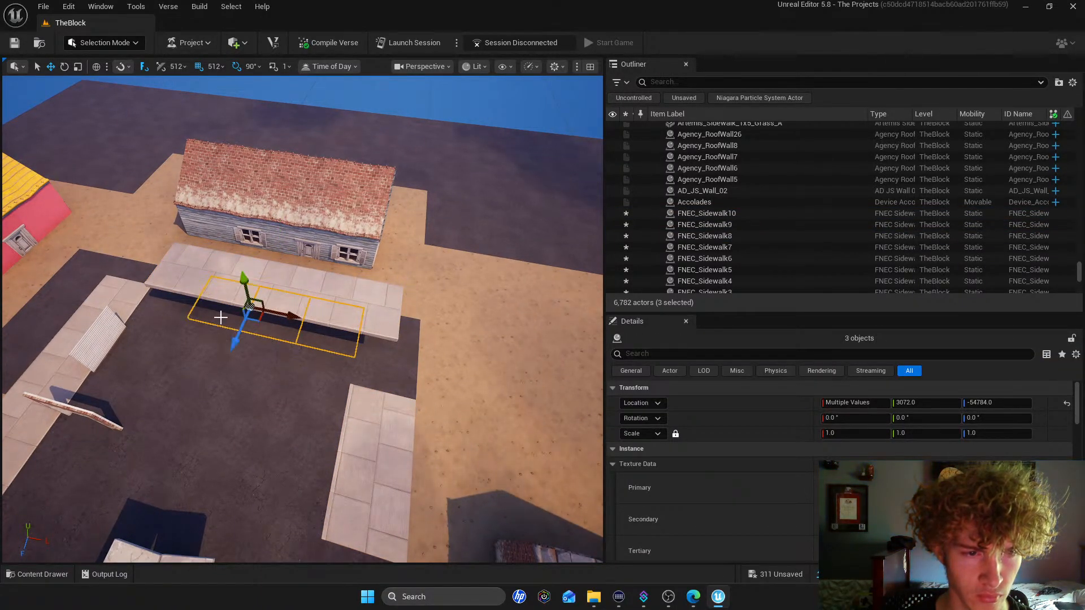
{"action": "left_click", "coordinate": [181, 307], "text": "ctrl"}
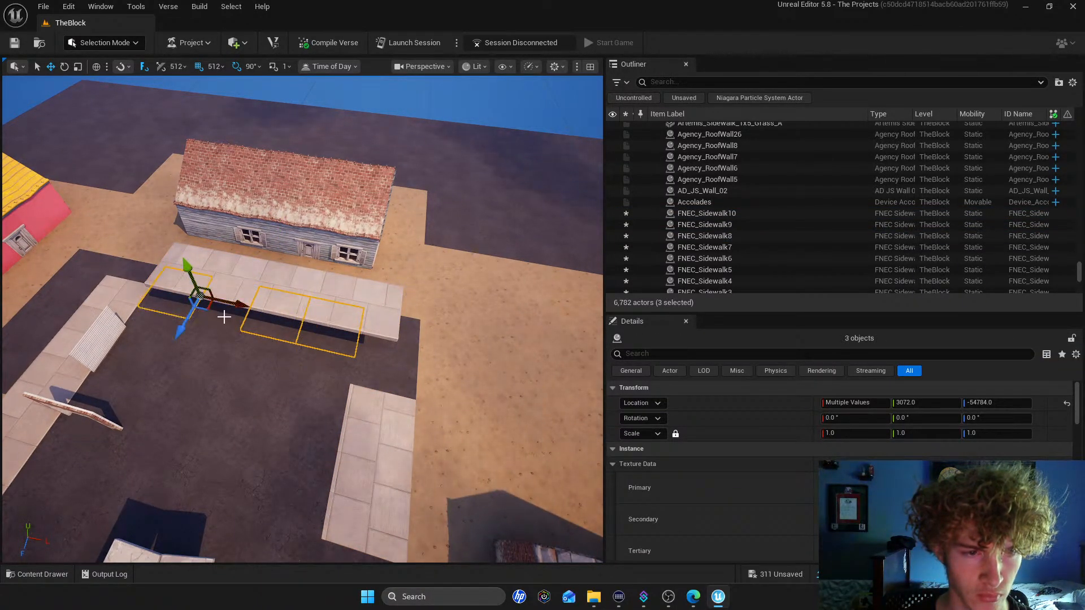
{"action": "left_click", "coordinate": [378, 347], "text": "ctrl"}
{"action": "left_click", "coordinate": [378, 348], "text": "ctrl"}
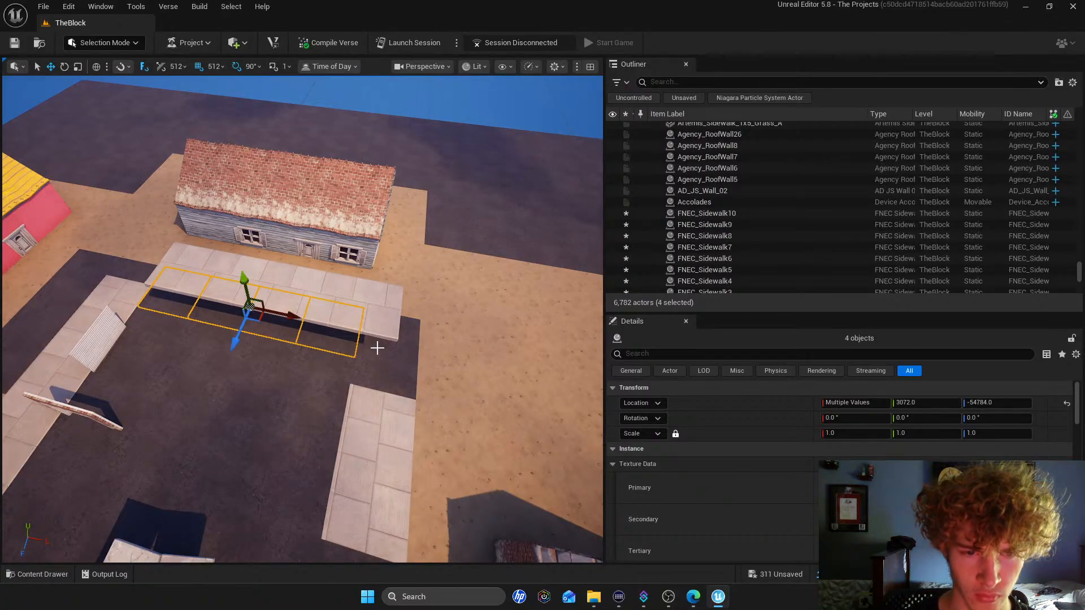
{"action": "key", "text": "Delete"}
Lower the two raised sidewalk pieces in front of the grey house back to ground level at height 3072
{"action": "left_click", "coordinate": [351, 309]}
{"action": "left_click", "coordinate": [255, 278], "text": "ctrl"}
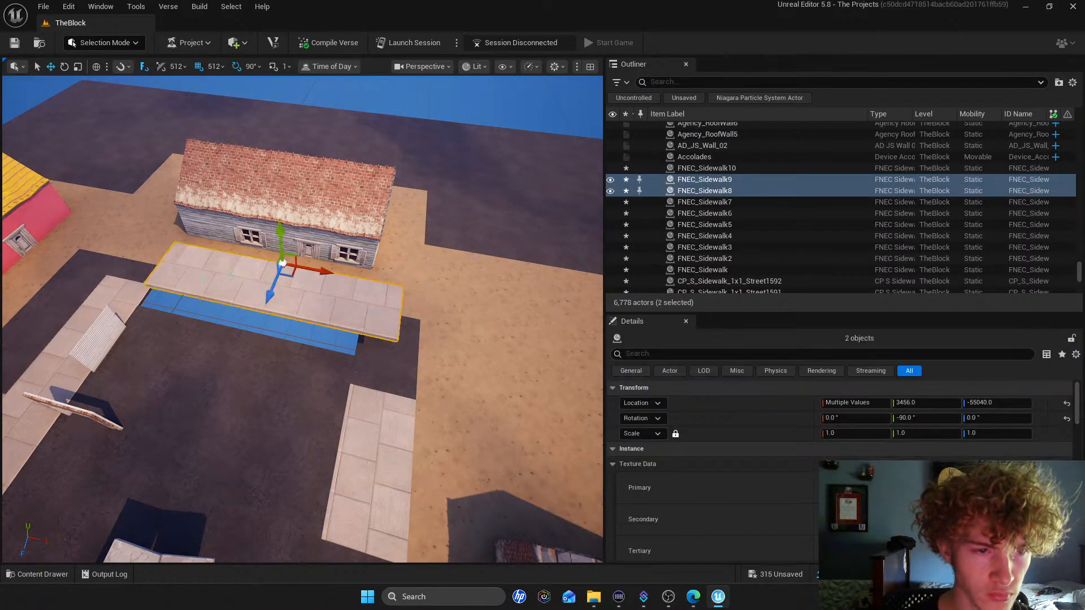
{"action": "left_click_drag", "start_coordinate": [282, 261], "coordinate": [285, 297]}
Delete the row of eight pavement tiles along the dirt yard's front edge before the two stone-roofed brick houses
{"action": "key", "text": "a"}
{"action": "right_click_drag", "start_coordinate": [285, 296], "coordinate": [415, 242]}
{"action": "mouse_move", "coordinate": [416, 241]}
{"action": "left_mouse_down"}
{"action": "mouse_move", "coordinate": [385, 243]}
{"action": "mouse_move", "coordinate": [404, 242]}
{"action": "left_mouse_up"}
{"action": "right_click_drag", "start_coordinate": [405, 243], "coordinate": [395, 197]}
{"action": "key", "text": "s"}
{"action": "key", "text": "w"}
{"action": "right_click_drag", "start_coordinate": [391, 268], "coordinate": [565, 296]}
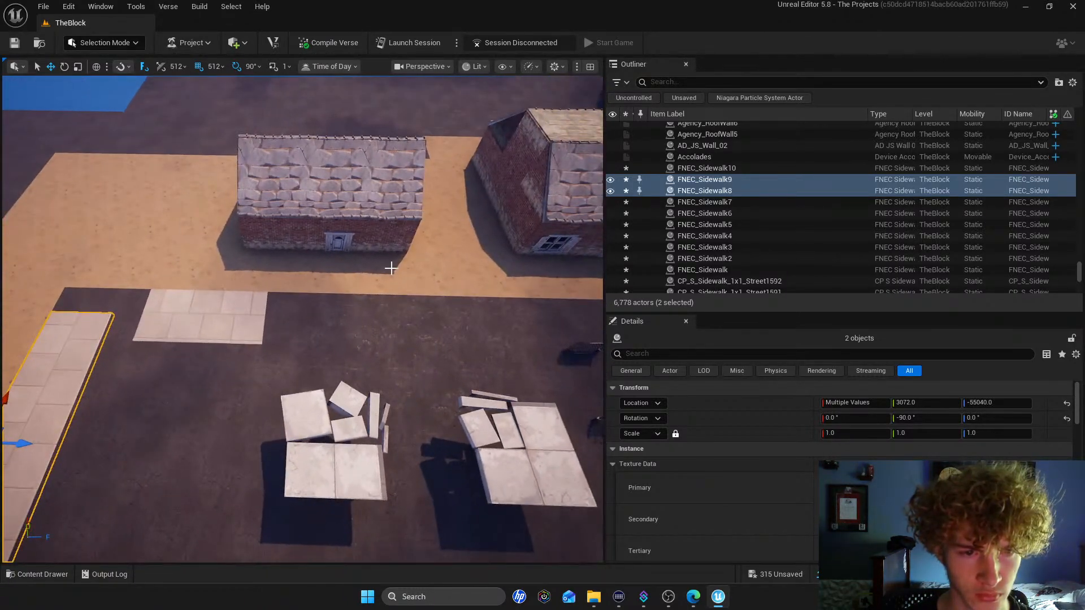
{"action": "left_click", "coordinate": [347, 314]}
{"action": "left_click", "coordinate": [270, 319], "text": "ctrl"}
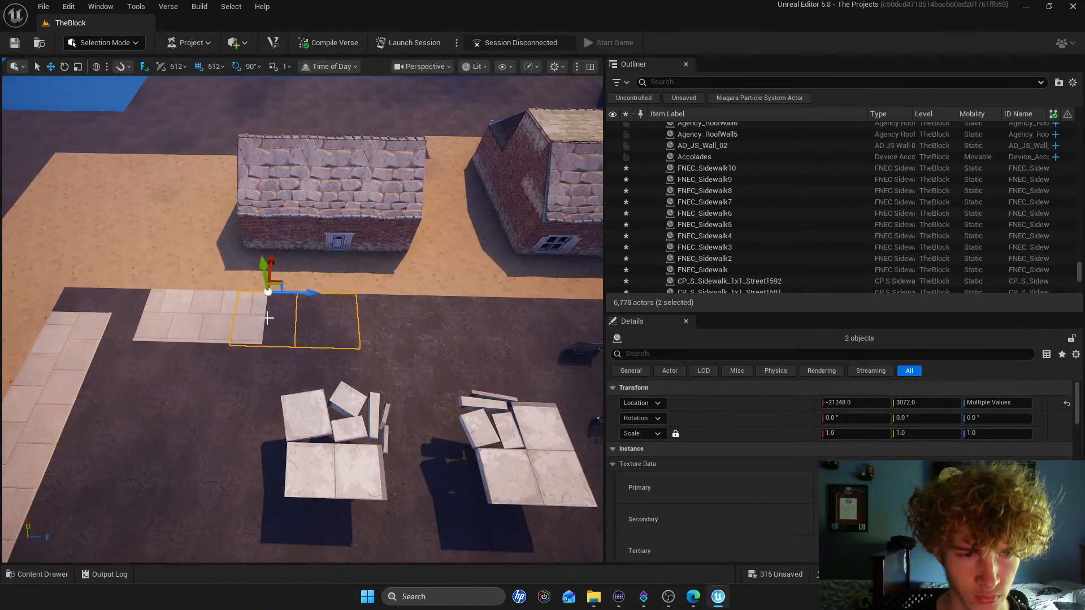
{"action": "left_click", "coordinate": [386, 317], "text": "ctrl"}
{"action": "left_click", "coordinate": [434, 317], "text": "ctrl"}
{"action": "key", "text": "s"}
{"action": "right_click_drag", "start_coordinate": [433, 317], "coordinate": [497, 304]}
{"action": "left_click", "coordinate": [244, 314], "text": "ctrl"}
{"action": "left_click", "coordinate": [281, 314], "text": "ctrl"}
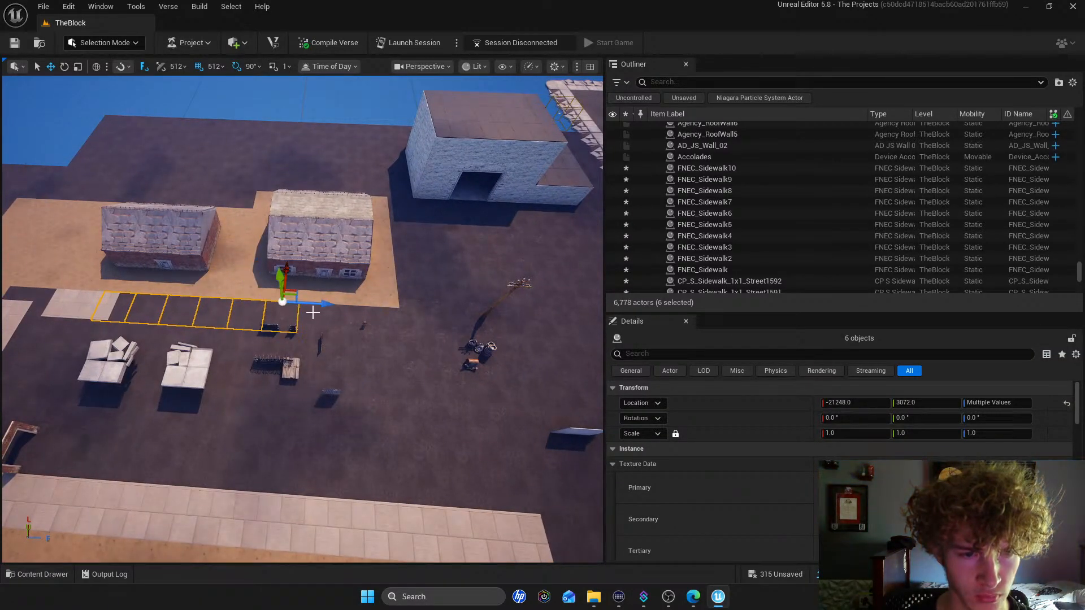
{"action": "left_click", "coordinate": [350, 322], "text": "ctrl"}
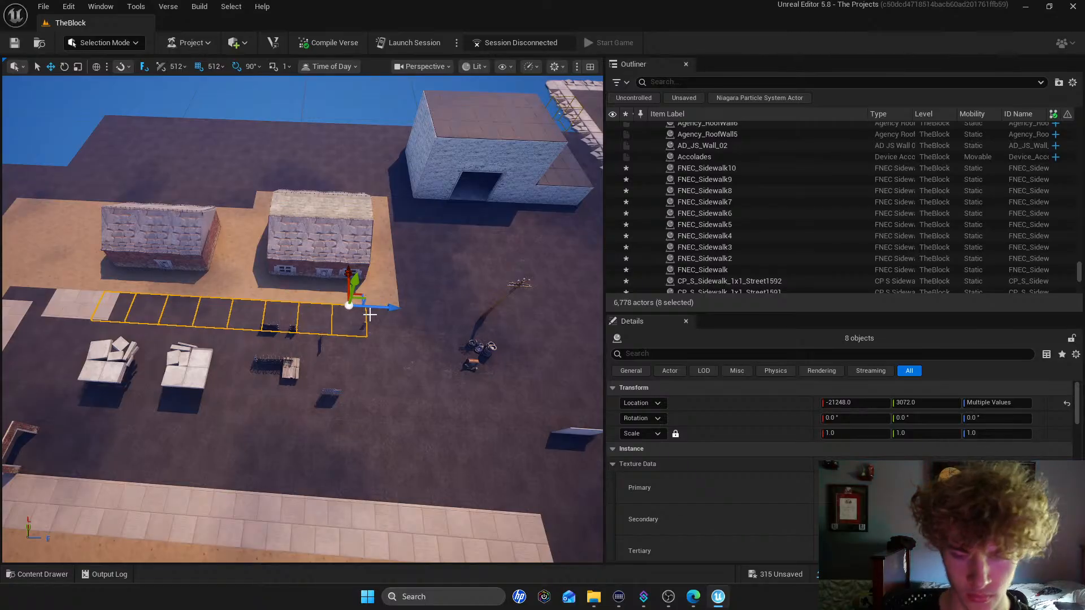
{"action": "key", "text": "Delete"}
Raise the single sidewalk piece near the stone-roofed brick house above the pavement
{"action": "right_click_drag", "start_coordinate": [370, 314], "coordinate": [313, 308]}
{"action": "key", "text": "w"}
{"action": "left_click", "coordinate": [282, 371]}
{"action": "left_click", "coordinate": [282, 371], "text": "ctrl"}
{"action": "left_click", "coordinate": [284, 364], "text": "ctrl"}
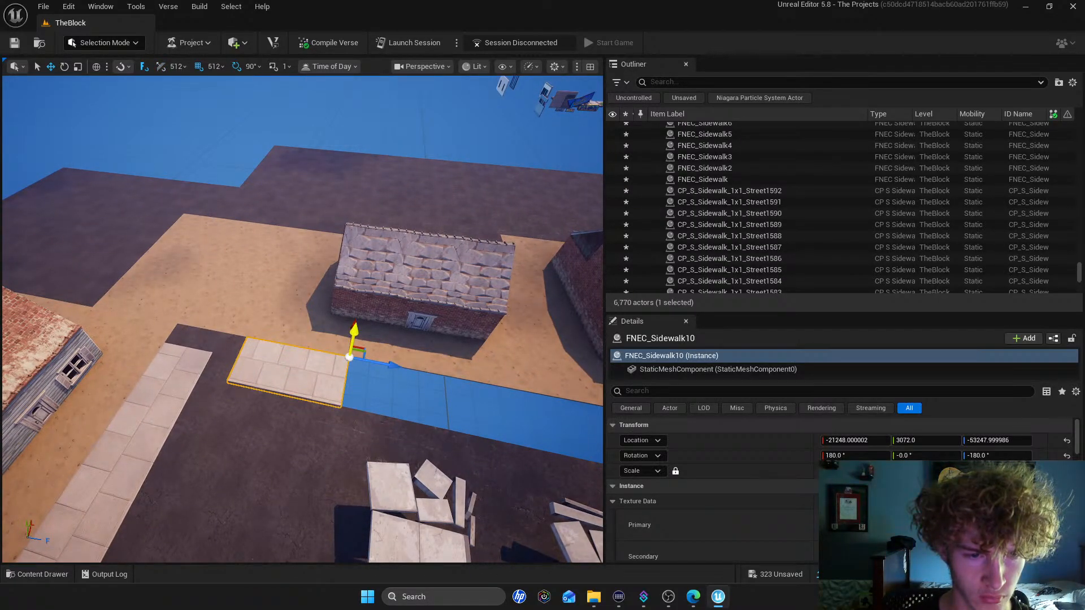
{"action": "left_click_drag", "start_coordinate": [350, 346], "coordinate": [358, 300]}
Delete the two pavement tiles beneath the raised sidewalk piece and copy the corner pavement tile into the gap beside it
{"action": "left_click", "coordinate": [303, 380]}
{"action": "left_click", "coordinate": [240, 376], "text": "ctrl"}
{"action": "key", "text": "Delete"}
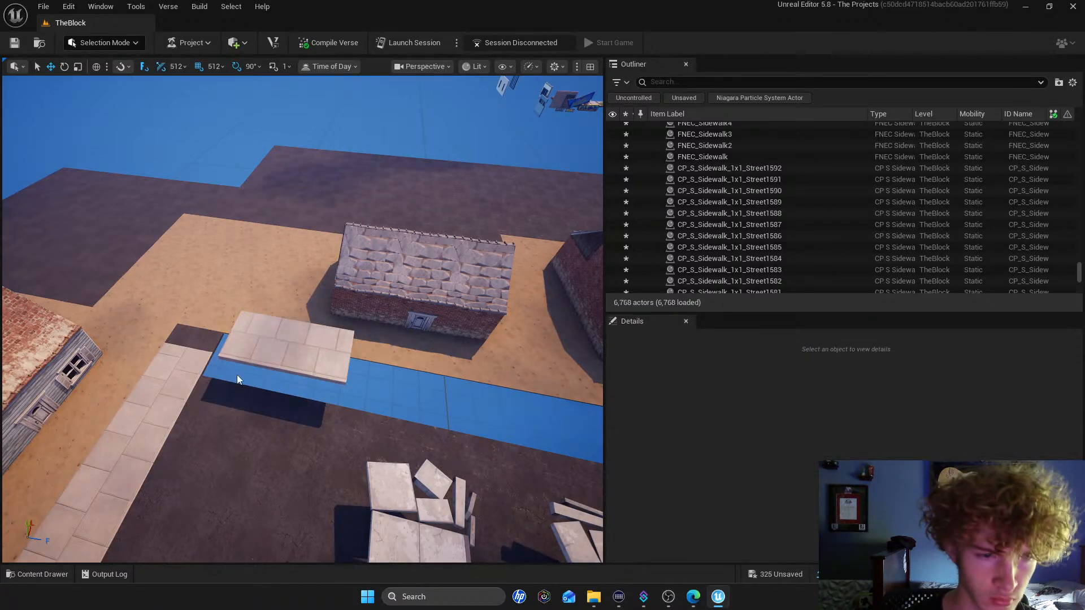
{"action": "left_click", "coordinate": [201, 343]}
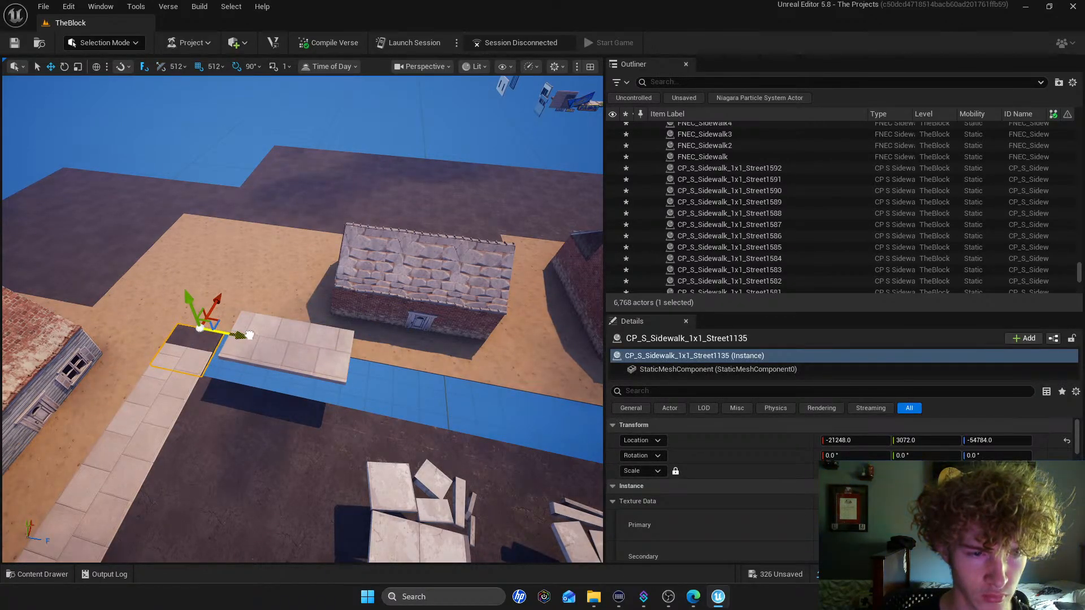
{"action": "left_click_drag", "start_coordinate": [247, 334], "coordinate": [293, 344], "text": "alt"}
Lower the raised sidewalk piece to ground level and extend it with four end-to-end copies past both stone-roofed brick houses
{"action": "left_click", "coordinate": [296, 357]}
{"action": "left_click_drag", "start_coordinate": [359, 307], "coordinate": [507, 389]}
{"action": "right_click_drag", "start_coordinate": [508, 389], "coordinate": [571, 384]}
{"action": "right_click_drag", "start_coordinate": [339, 362], "coordinate": [230, 341]}
{"action": "left_click_drag", "start_coordinate": [229, 339], "coordinate": [395, 344], "text": "alt"}
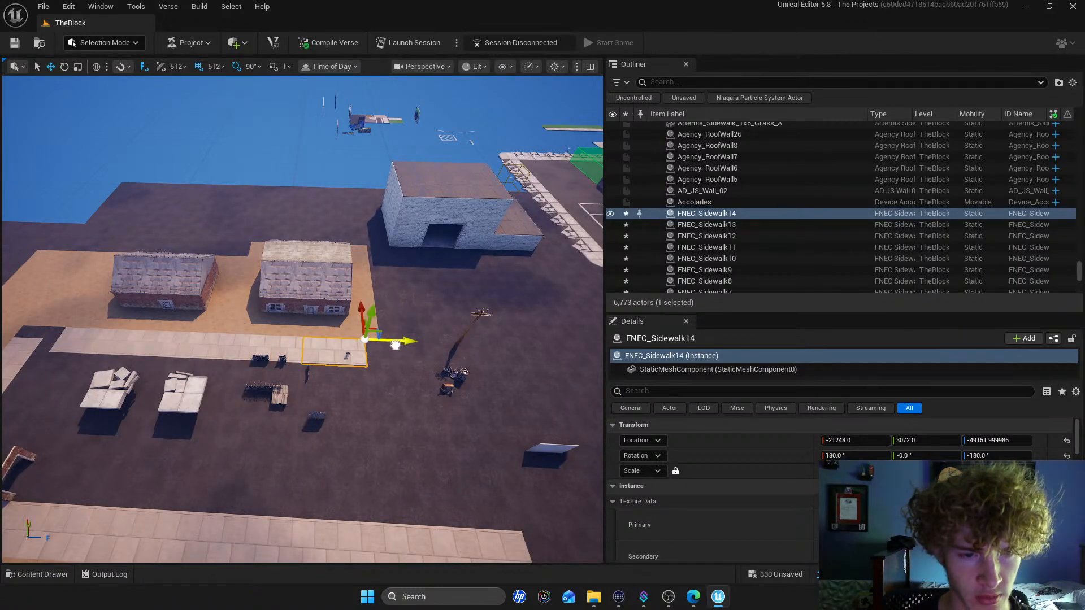
Delete the pavement tile at the new row's far end and fill the gap with a copy of the neighbouring pavement tile
{"action": "left_click", "coordinate": [378, 355]}
{"action": "key", "text": "Delete"}
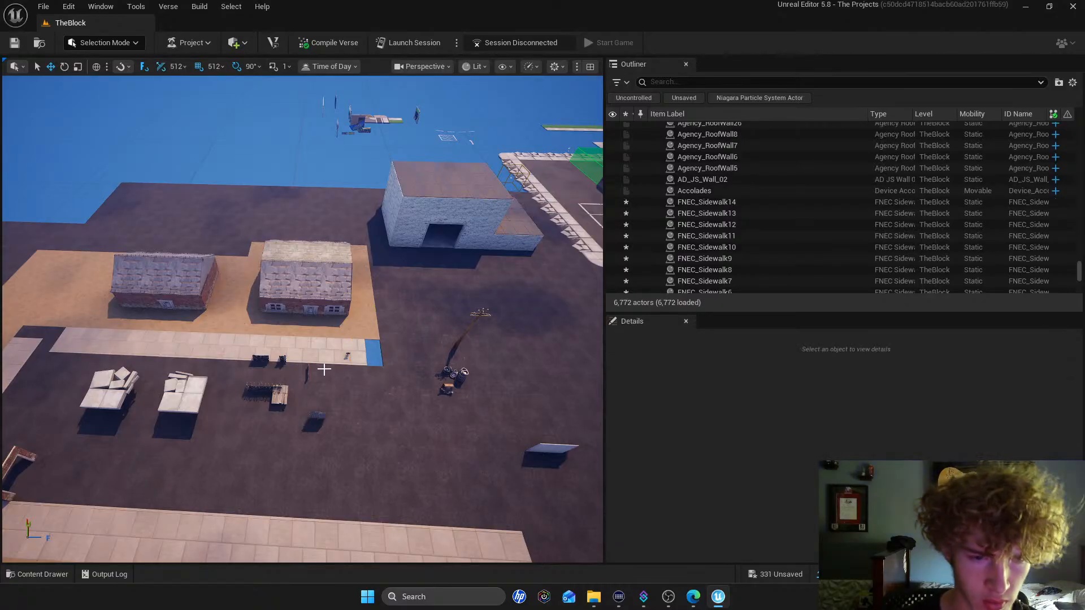
{"action": "left_click", "coordinate": [321, 356]}
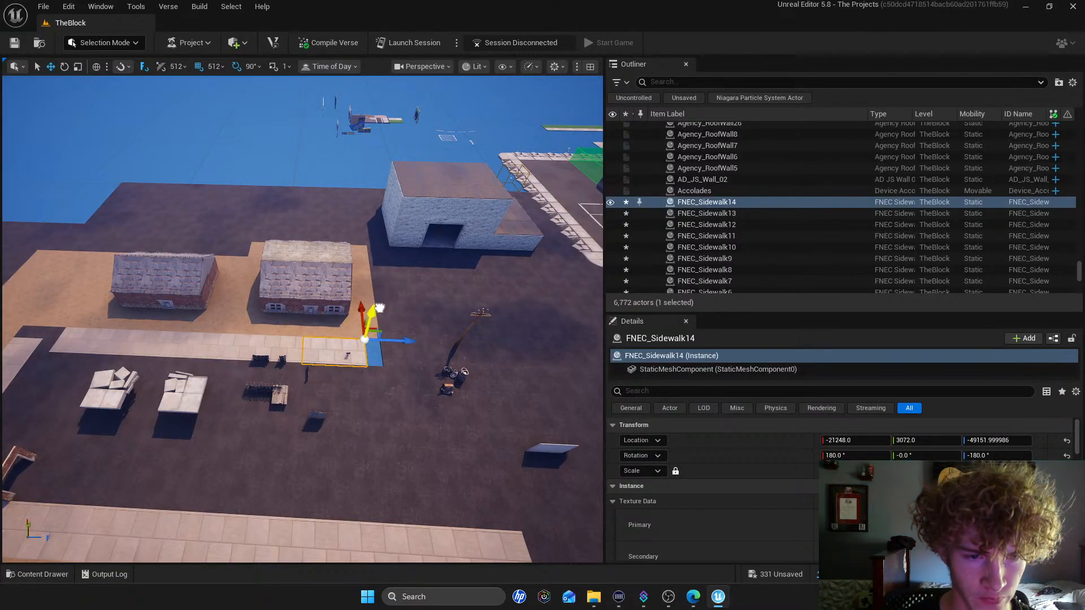
{"action": "left_click", "coordinate": [408, 353]}
{"action": "left_click_drag", "start_coordinate": [426, 342], "coordinate": [393, 341], "text": "alt"}
Replace the three pavement tiles in front of the pink house with three copies of the adjacent dirt tile
{"action": "right_click_drag", "start_coordinate": [394, 342], "coordinate": [249, 362]}
{"action": "left_click", "coordinate": [479, 218]}
{"action": "right_click_drag", "start_coordinate": [480, 218], "coordinate": [357, 210]}
{"action": "key", "text": "w"}
{"action": "left_click", "coordinate": [246, 288]}
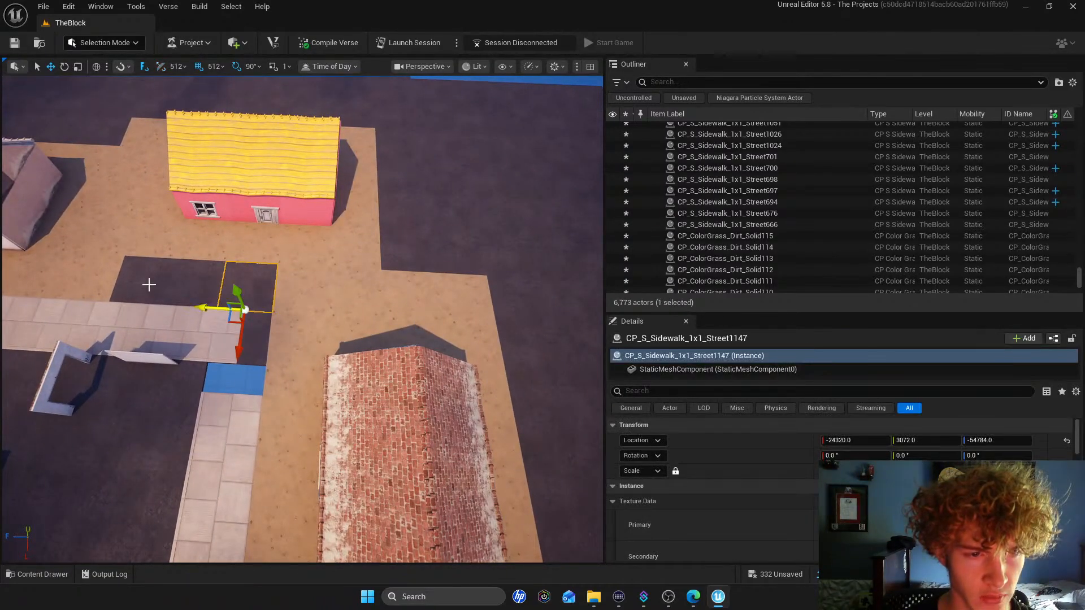
{"action": "left_click", "coordinate": [148, 287], "text": "ctrl"}
{"action": "left_click", "coordinate": [175, 285], "text": "ctrl"}
{"action": "key", "text": "Delete"}
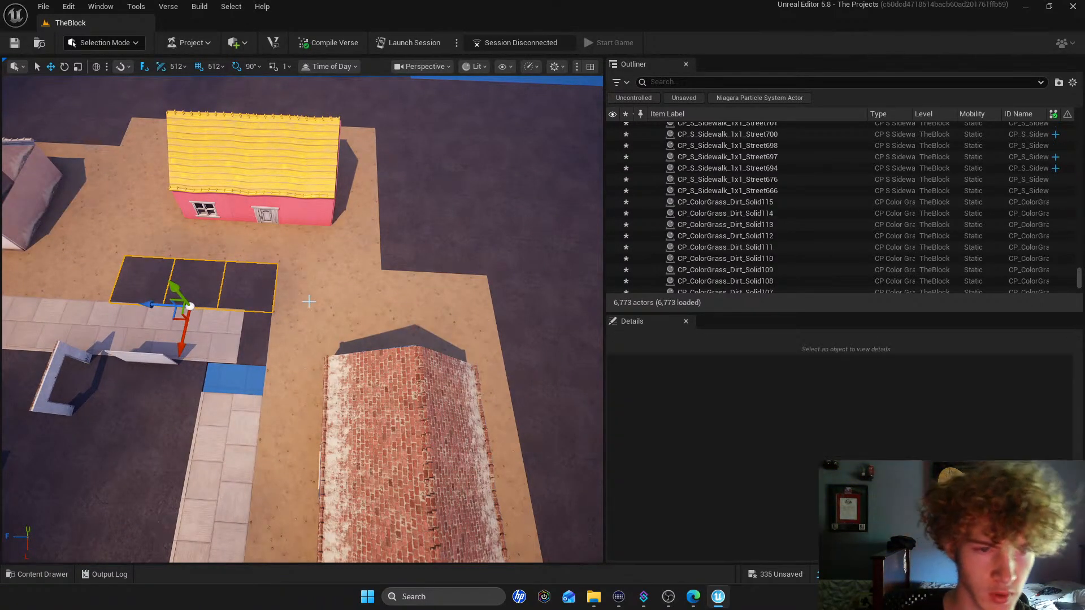
{"action": "left_click", "coordinate": [312, 302]}
{"action": "left_click_drag", "start_coordinate": [242, 311], "coordinate": [105, 306], "text": "alt"}
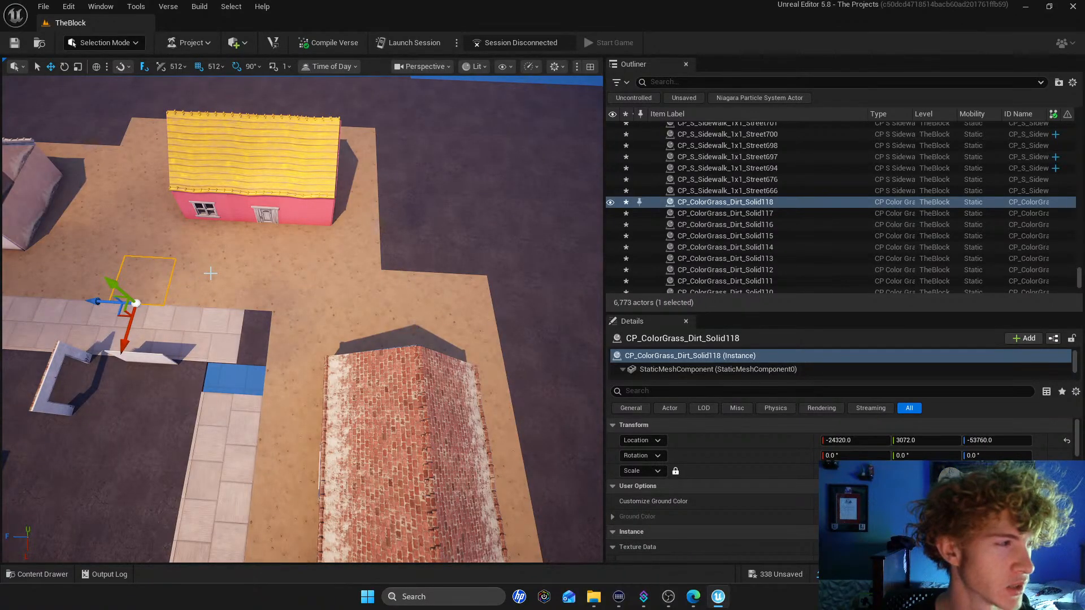
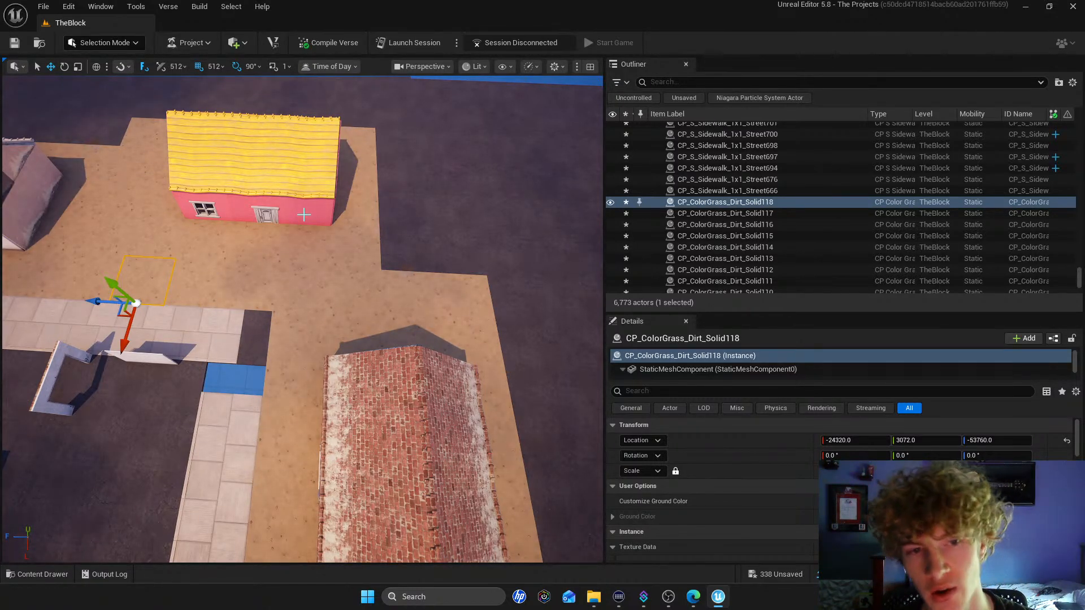
Inspect the dirt yards, houses and sidewalk rows from close up and from far above
{"action": "key", "text": "s"}
{"action": "right_click_drag", "start_coordinate": [304, 214], "coordinate": [135, 192]}
{"action": "key", "text": "w"}
{"action": "key", "text": "s"}
{"action": "key", "text": "w"}
{"action": "key", "text": "s"}
{"action": "key", "text": "w"}
{"action": "scroll", "coordinate": [283, 245], "scroll_direction": "up", "scroll_amount": 5}
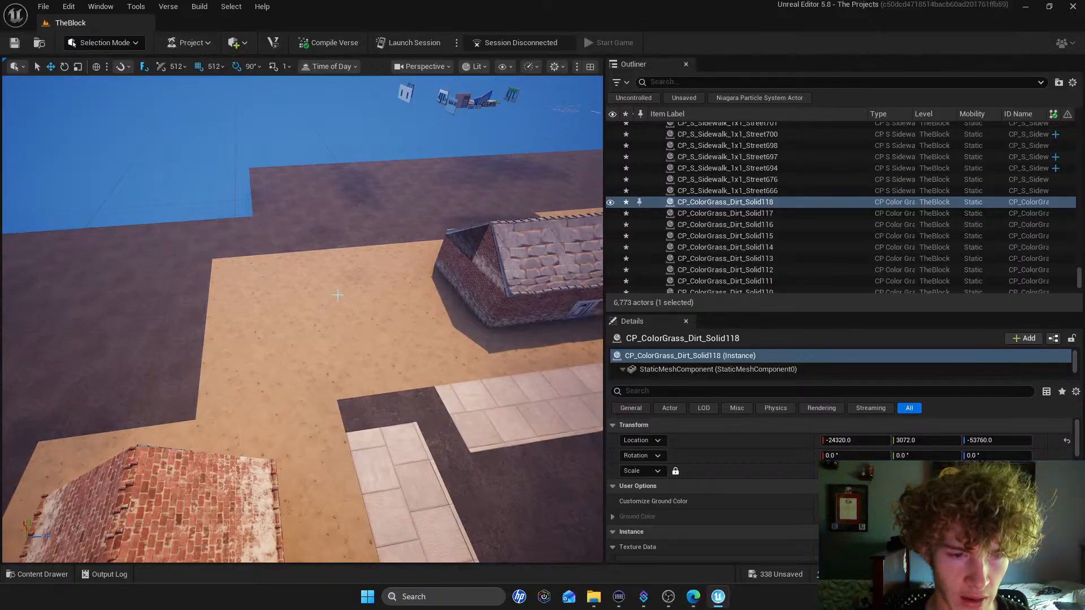
{"action": "scroll", "coordinate": [366, 302], "scroll_direction": "down", "scroll_amount": 6}
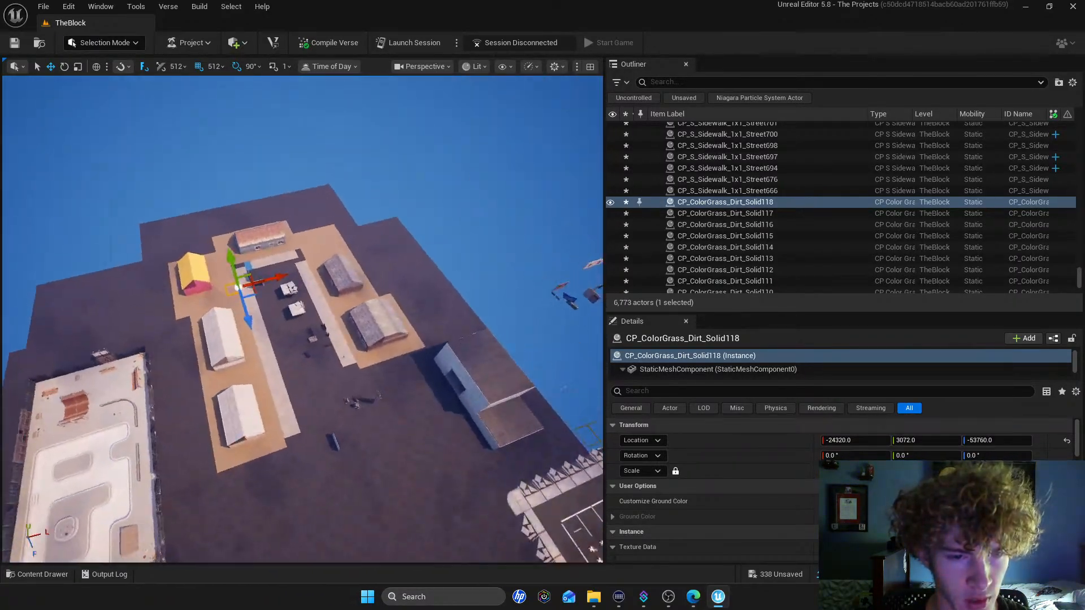
{"action": "right_click_drag", "start_coordinate": [125, 253], "coordinate": [73, 237]}
Move the barbed chainlink fence beside the wooden slab across the sidewalk to the dirt yard's edge at the last brick house
{"action": "left_click", "coordinate": [428, 174]}
{"action": "mouse_move", "coordinate": [427, 175]}
{"action": "right_mouse_down"}
{"action": "mouse_move", "coordinate": [339, 226]}
{"action": "mouse_move", "coordinate": [299, 223]}
{"action": "mouse_move", "coordinate": [282, 240]}
{"action": "mouse_move", "coordinate": [263, 226]}
{"action": "mouse_move", "coordinate": [426, 175]}
{"action": "right_mouse_up"}
{"action": "key", "text": "w"}
{"action": "key", "text": "s"}
{"action": "left_click", "coordinate": [316, 251]}
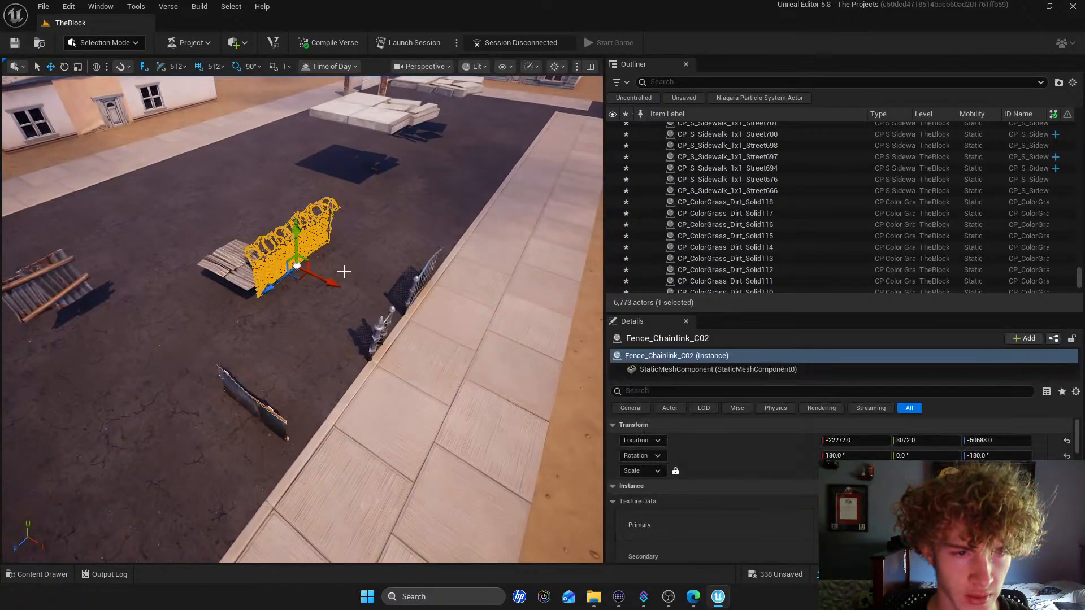
{"action": "left_click_drag", "start_coordinate": [332, 283], "coordinate": [593, 396]}
Move the barbed chainlink fence from the yard's edge back onto the pavement beside the wooden slab
{"action": "right_click_drag", "start_coordinate": [587, 389], "coordinate": [717, 351]}
{"action": "key", "text": "a"}
{"action": "right_click_drag", "start_coordinate": [565, 373], "coordinate": [565, 373]}
{"action": "left_click", "coordinate": [294, 345]}
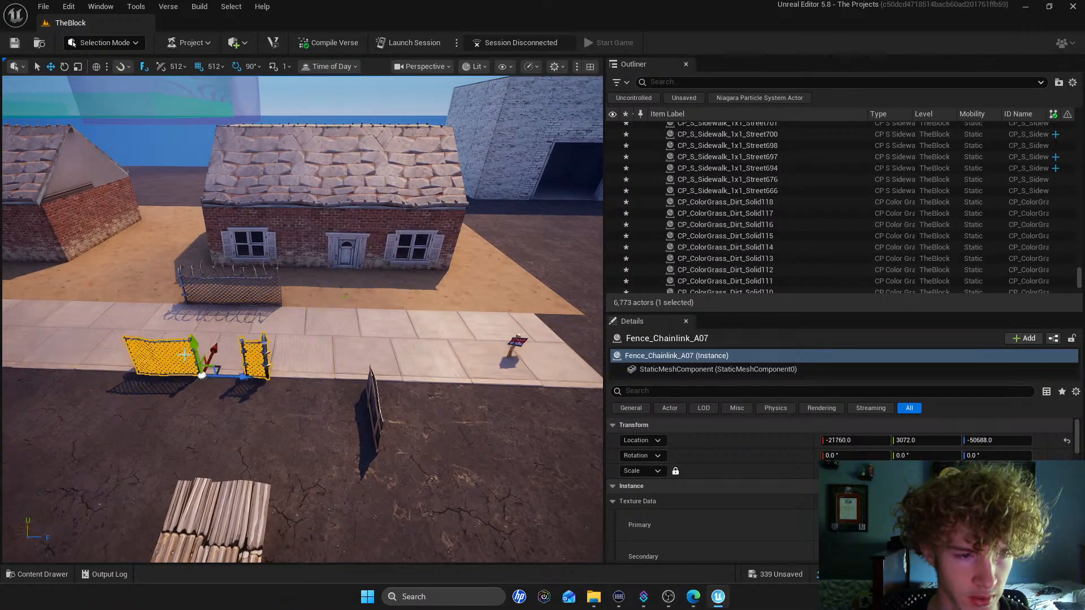
{"action": "left_click", "coordinate": [257, 266]}
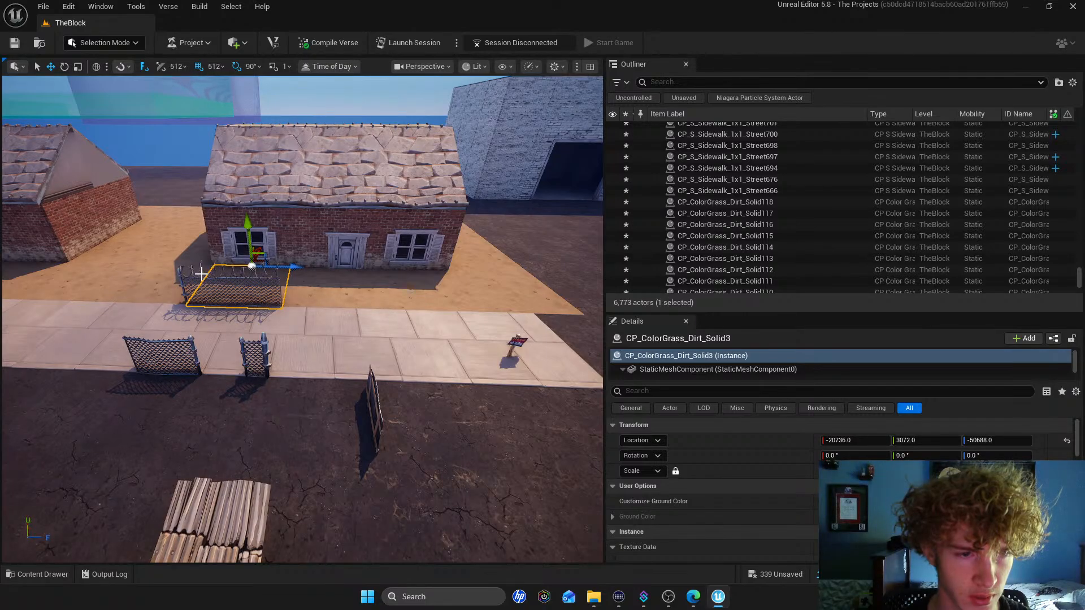
{"action": "left_click", "coordinate": [221, 297]}
{"action": "left_click_drag", "start_coordinate": [222, 366], "coordinate": [244, 416]}
Move the low chainlink fence with the gap to the dirt yard's edge in front of the last brick house's door
{"action": "right_click_drag", "start_coordinate": [245, 417], "coordinate": [131, 429]}
{"action": "left_click", "coordinate": [397, 316]}
{"action": "mouse_move", "coordinate": [446, 411]}
{"action": "right_mouse_down"}
{"action": "mouse_move", "coordinate": [463, 458]}
{"action": "mouse_move", "coordinate": [466, 412]}
{"action": "right_mouse_up"}
{"action": "left_click", "coordinate": [289, 329]}
{"action": "right_click_drag", "start_coordinate": [349, 325], "coordinate": [319, 324]}
{"action": "left_click", "coordinate": [321, 345]}
{"action": "left_click_drag", "start_coordinate": [246, 365], "coordinate": [132, 363]}
{"action": "right_click_drag", "start_coordinate": [132, 362], "coordinate": [62, 376]}
{"action": "left_click_drag", "start_coordinate": [356, 379], "coordinate": [402, 381]}
{"action": "right_click_drag", "start_coordinate": [402, 381], "coordinate": [405, 395]}
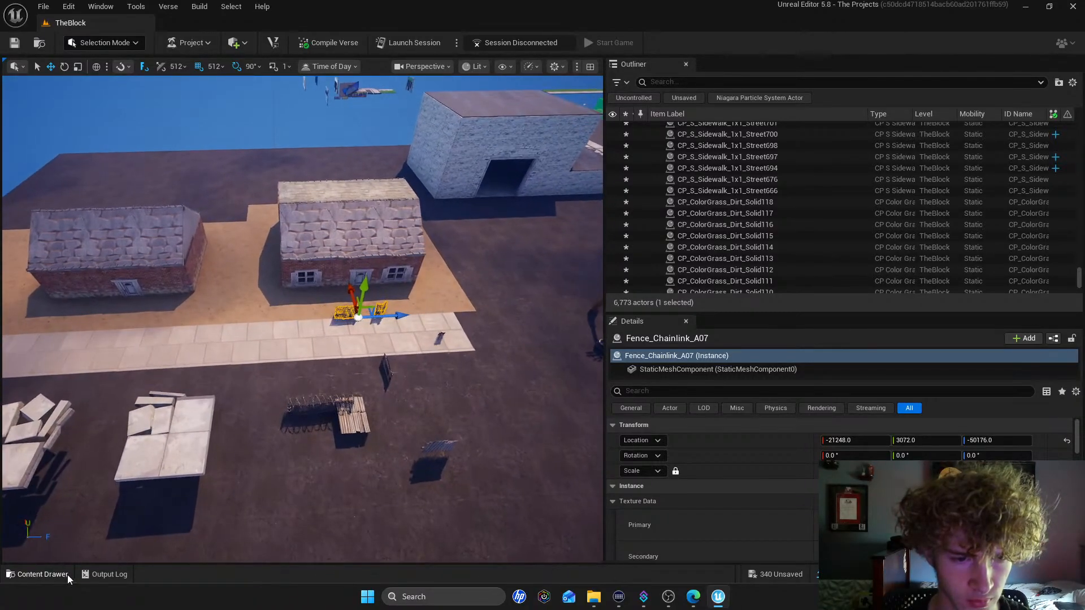
Search the Fortnite assets for "fence" and place a Chainlink Fence B A A across the sidewalk in front of the last brick house
{"action": "left_click", "coordinate": [67, 575]}
{"action": "type", "text": "fence"}
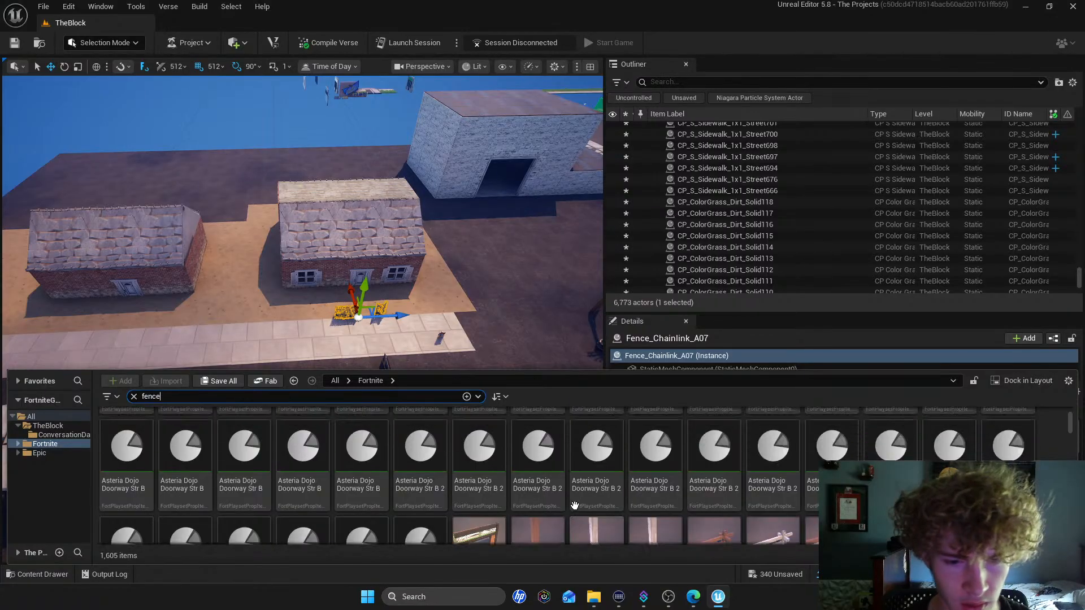
{"action": "scroll", "coordinate": [576, 490], "scroll_direction": "up", "scroll_amount": 2}
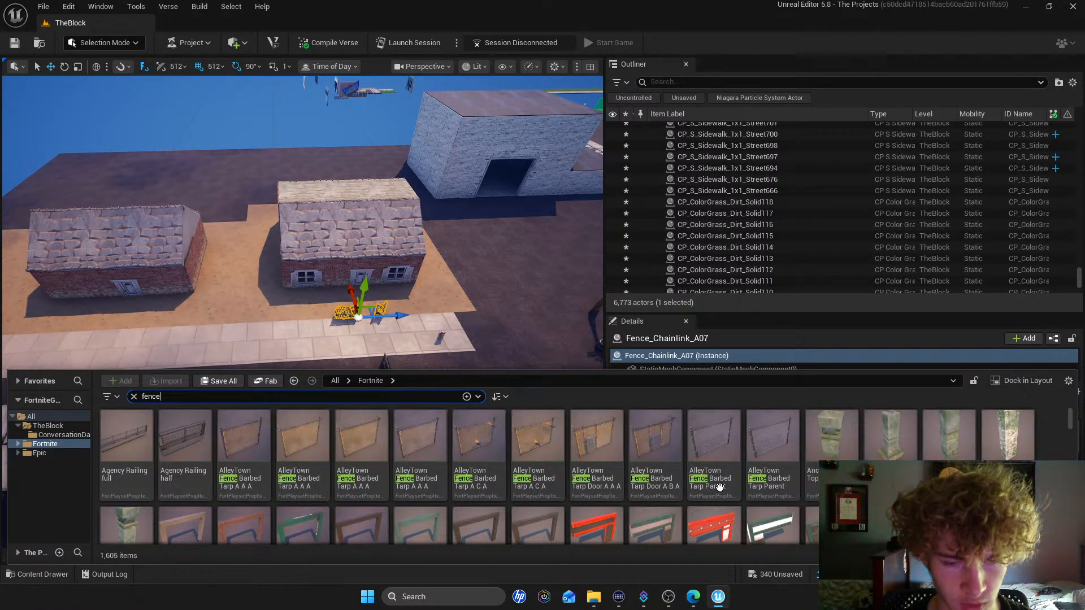
{"action": "scroll", "coordinate": [754, 450], "scroll_direction": "down", "scroll_amount": 1}
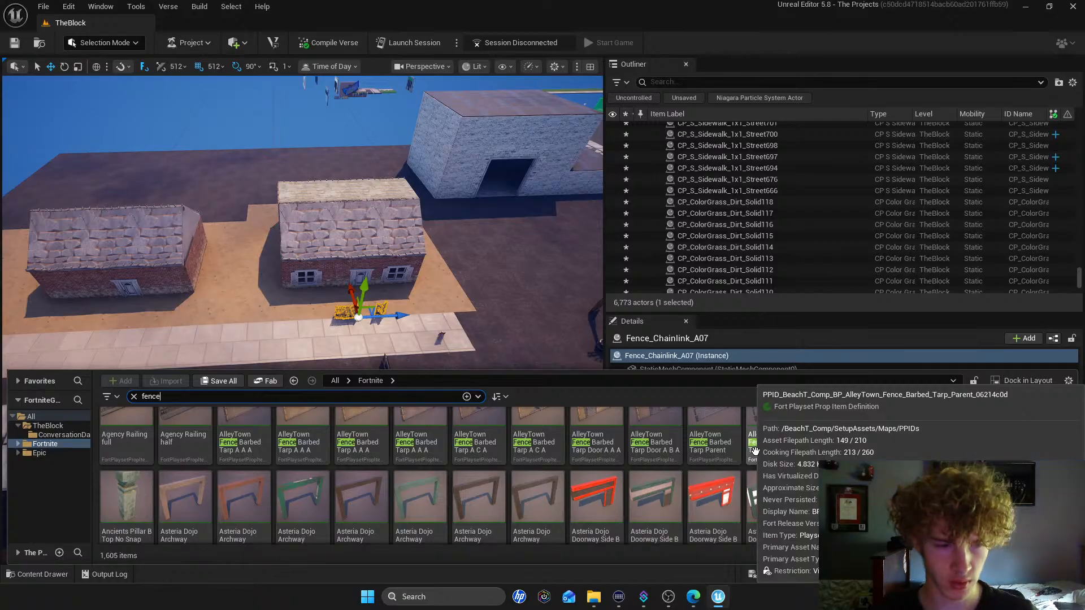
{"action": "scroll", "coordinate": [753, 449], "scroll_direction": "down", "scroll_amount": 5}
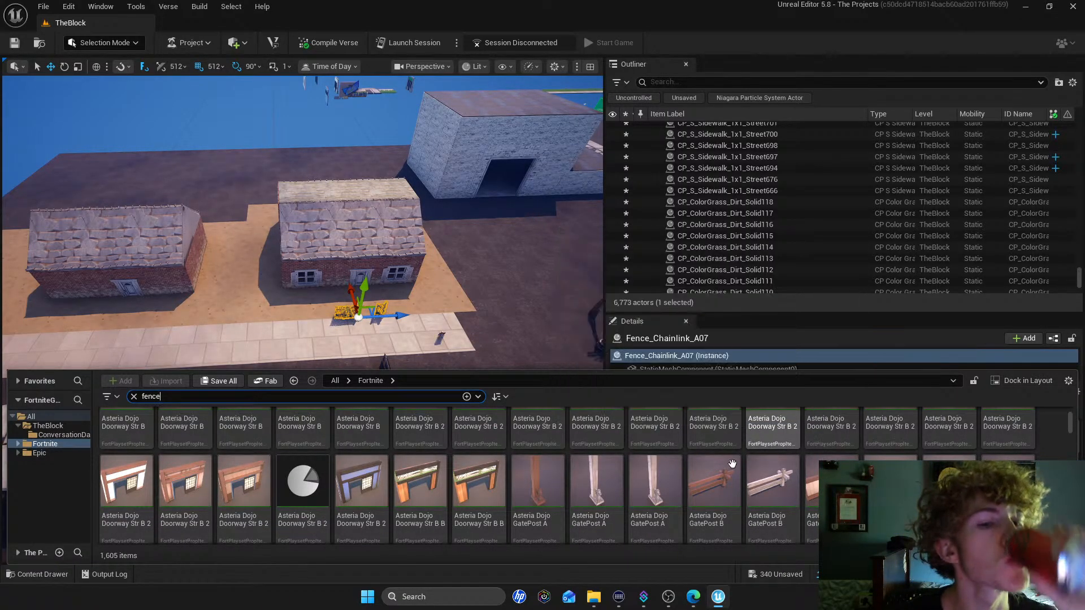
{"action": "scroll", "coordinate": [874, 430], "scroll_direction": "down", "scroll_amount": 5}
{"action": "scroll", "coordinate": [874, 430], "scroll_direction": "down", "scroll_amount": 2}
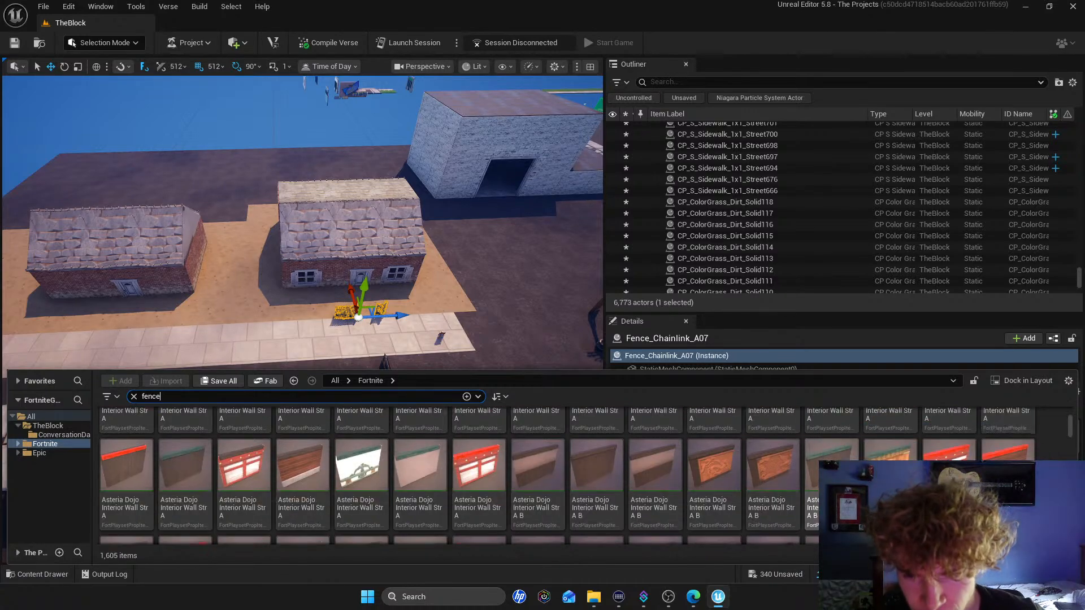
{"action": "scroll", "coordinate": [816, 484], "scroll_direction": "down", "scroll_amount": 4}
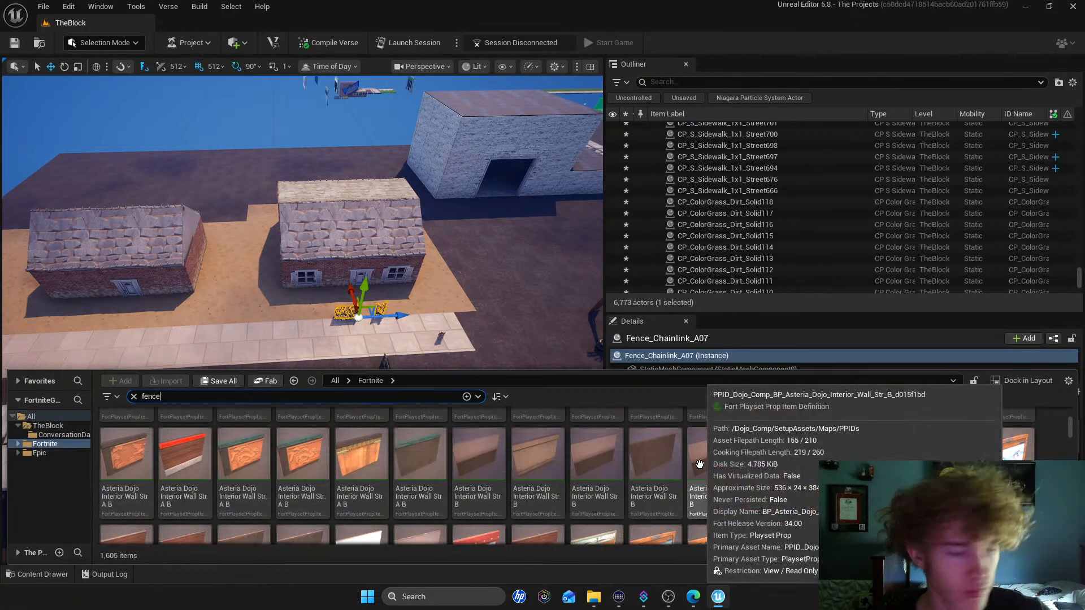
{"action": "scroll", "coordinate": [816, 484], "scroll_direction": "down", "scroll_amount": 6}
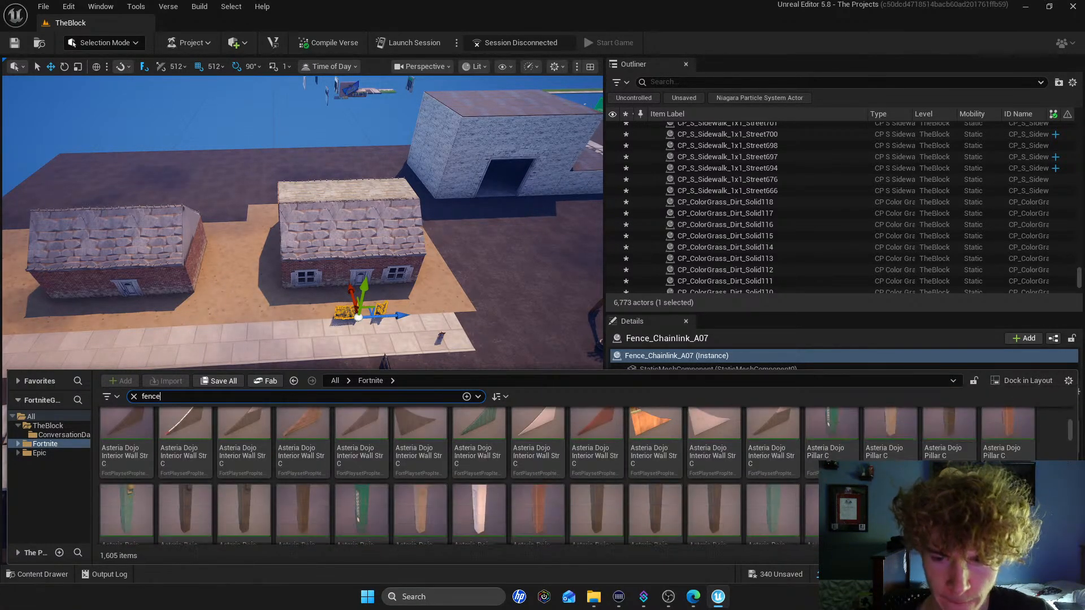
{"action": "scroll", "coordinate": [461, 458], "scroll_direction": "down", "scroll_amount": 1}
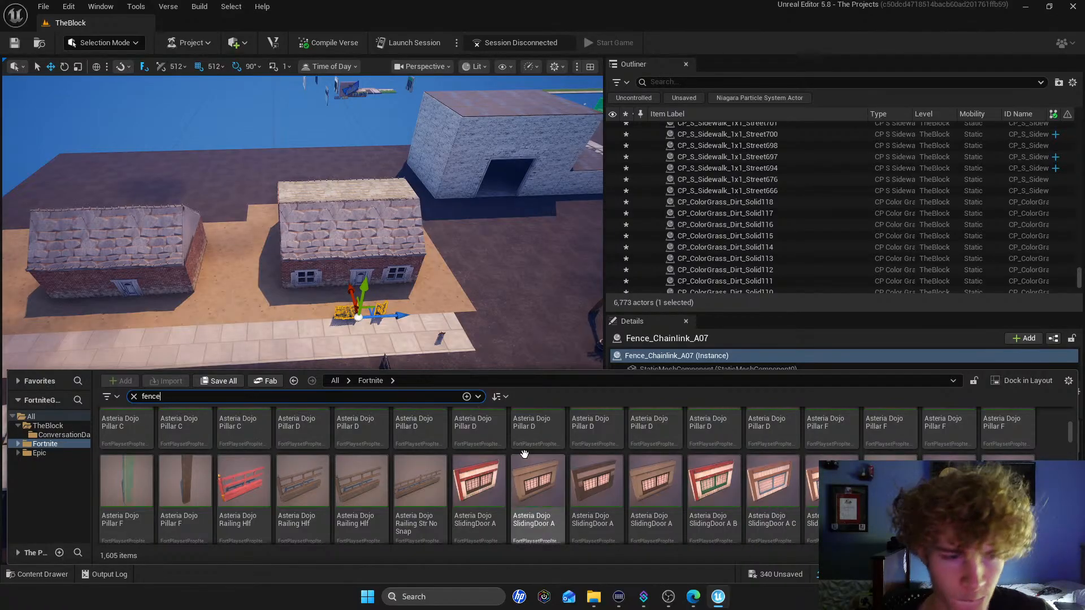
{"action": "scroll", "coordinate": [660, 458], "scroll_direction": "down", "scroll_amount": 5}
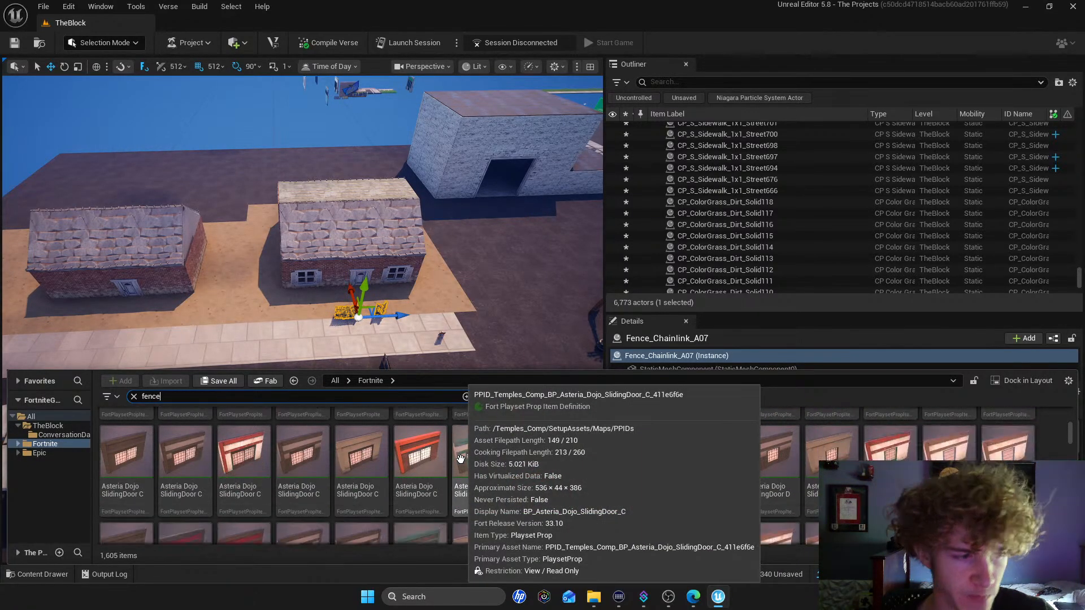
{"action": "scroll", "coordinate": [660, 458], "scroll_direction": "down", "scroll_amount": 5}
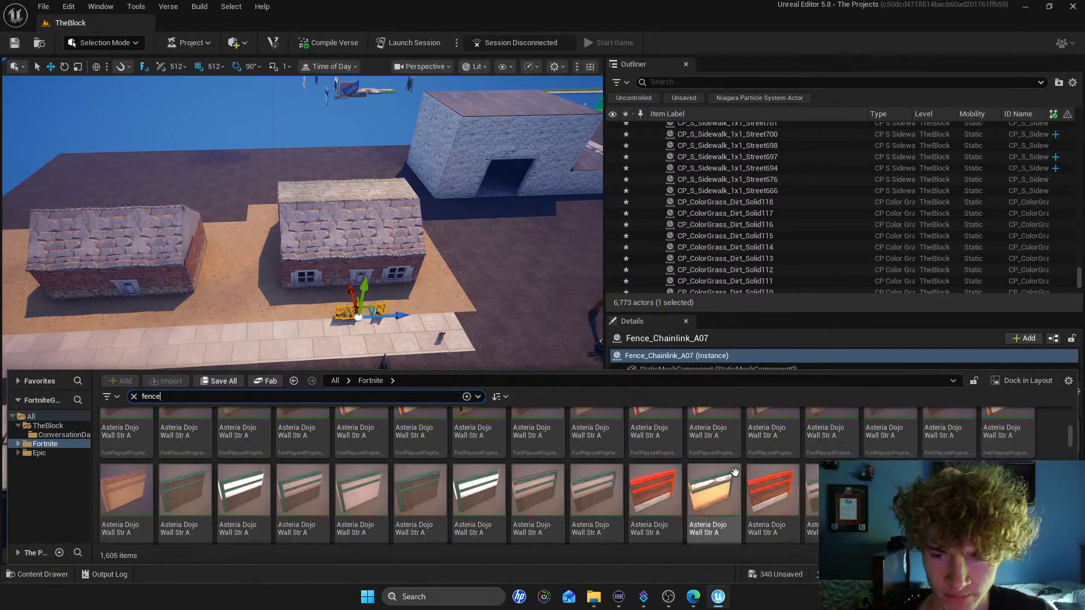
{"action": "scroll", "coordinate": [756, 473], "scroll_direction": "down", "scroll_amount": 3}
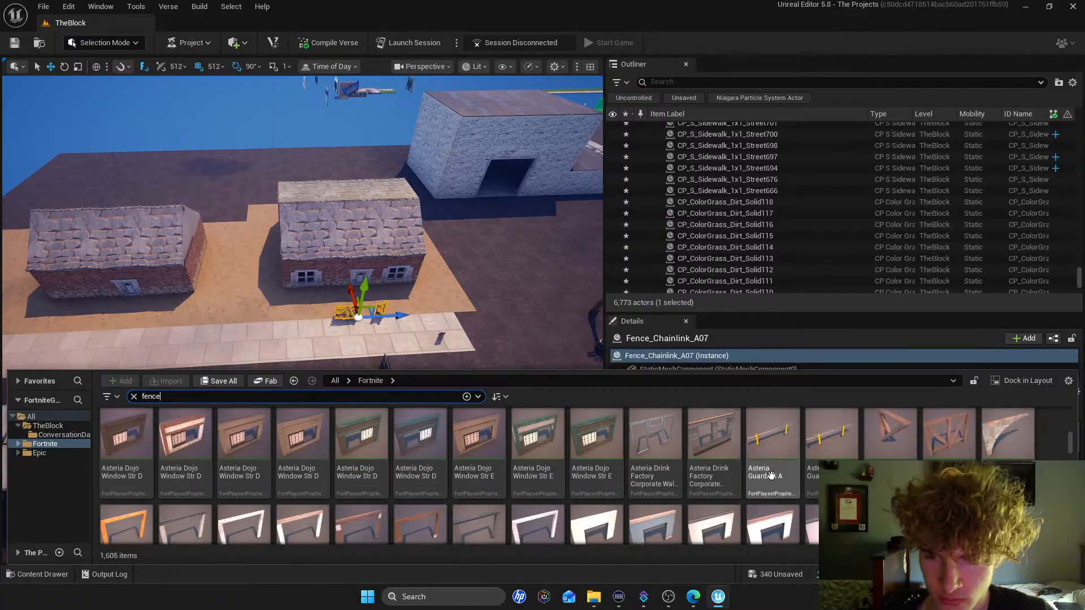
{"action": "scroll", "coordinate": [838, 461], "scroll_direction": "down", "scroll_amount": 5}
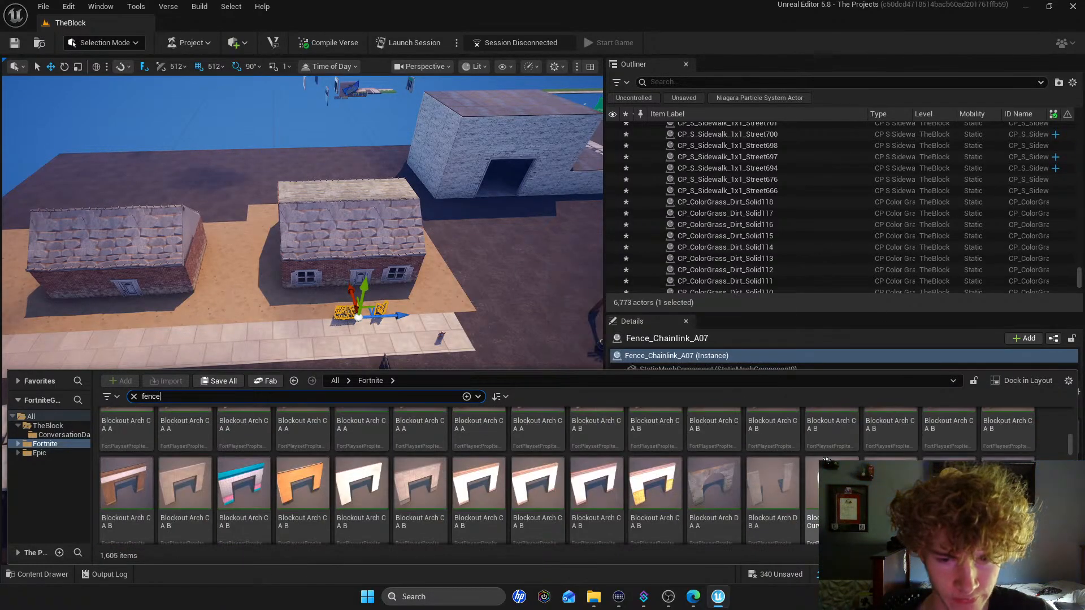
{"action": "scroll", "coordinate": [565, 474], "scroll_direction": "down", "scroll_amount": 3}
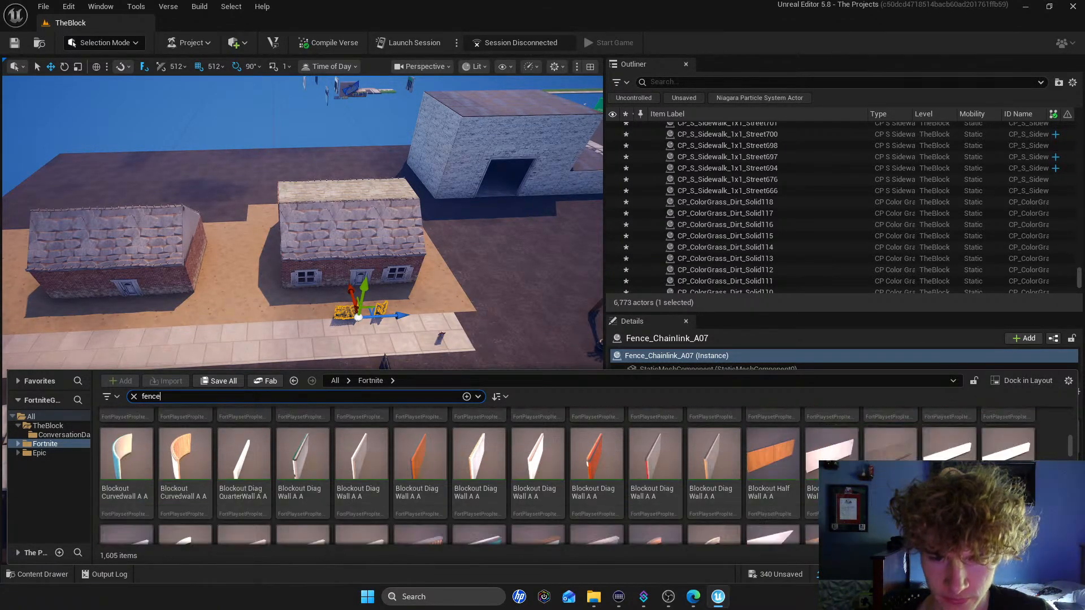
{"action": "scroll", "coordinate": [565, 475], "scroll_direction": "down", "scroll_amount": 2}
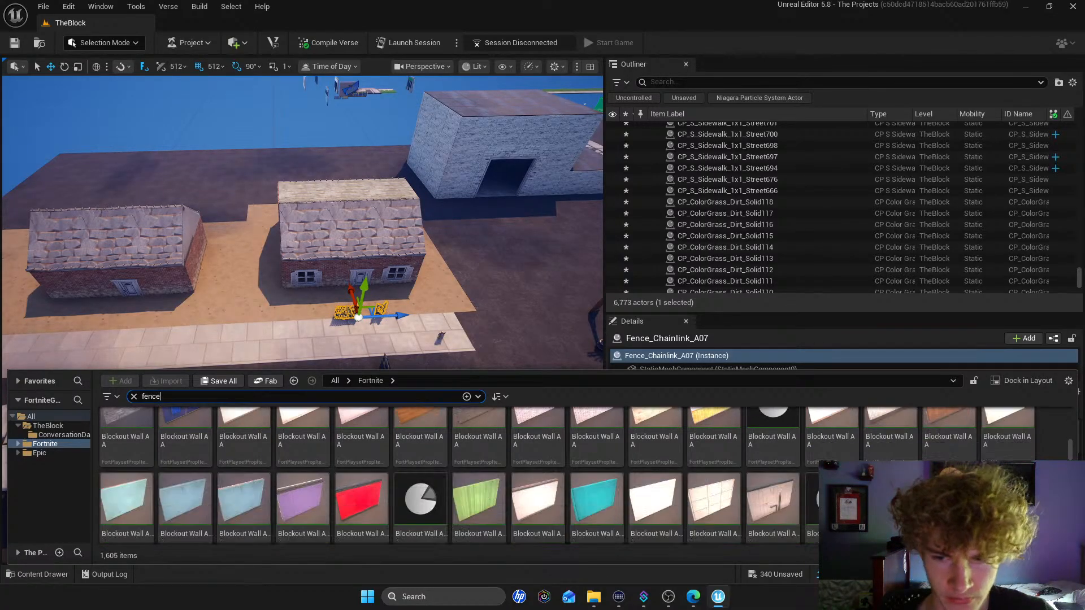
{"action": "scroll", "coordinate": [565, 474], "scroll_direction": "down", "scroll_amount": 3}
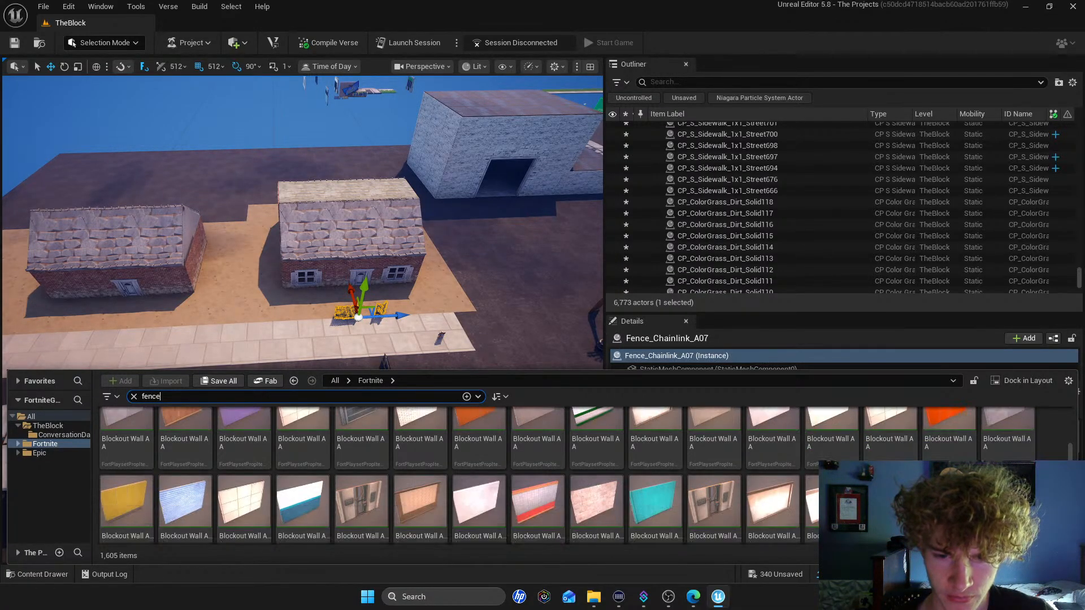
{"action": "scroll", "coordinate": [622, 475], "scroll_direction": "down", "scroll_amount": 5}
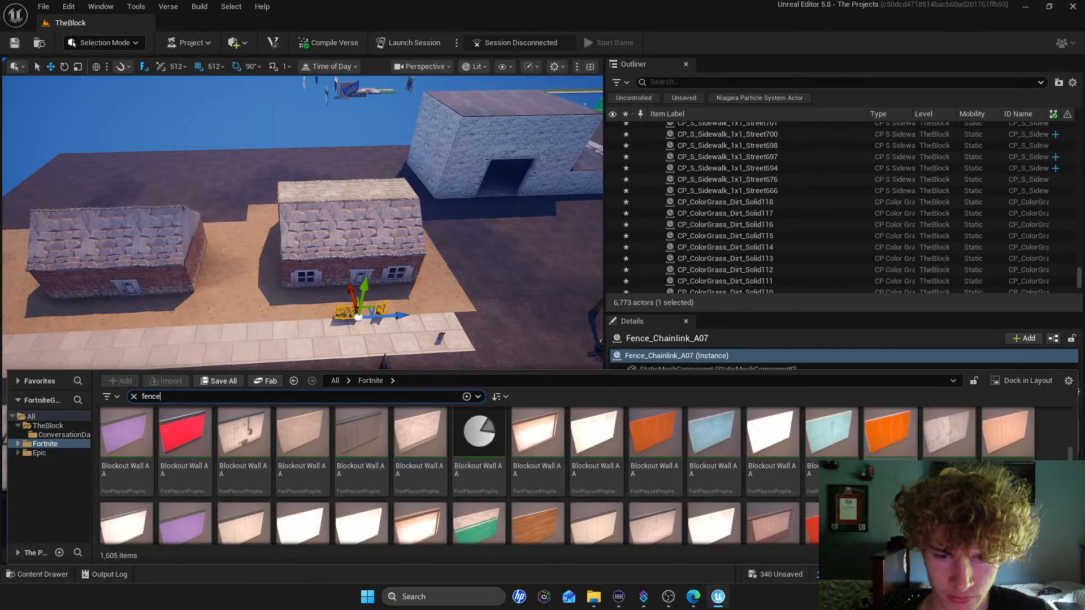
{"action": "scroll", "coordinate": [890, 475], "scroll_direction": "down", "scroll_amount": 3}
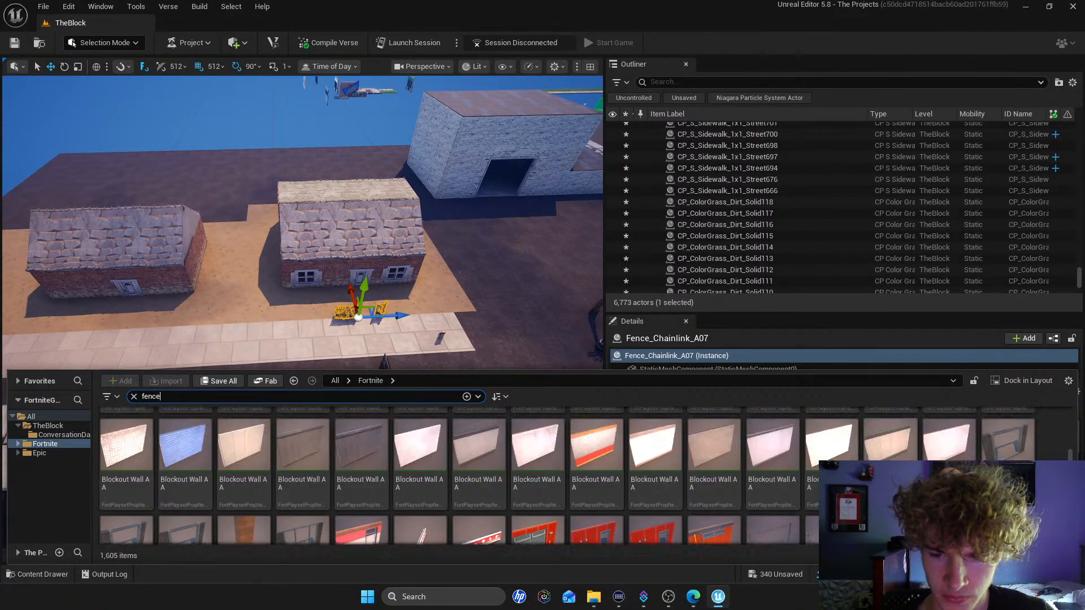
{"action": "scroll", "coordinate": [774, 486], "scroll_direction": "down", "scroll_amount": 1}
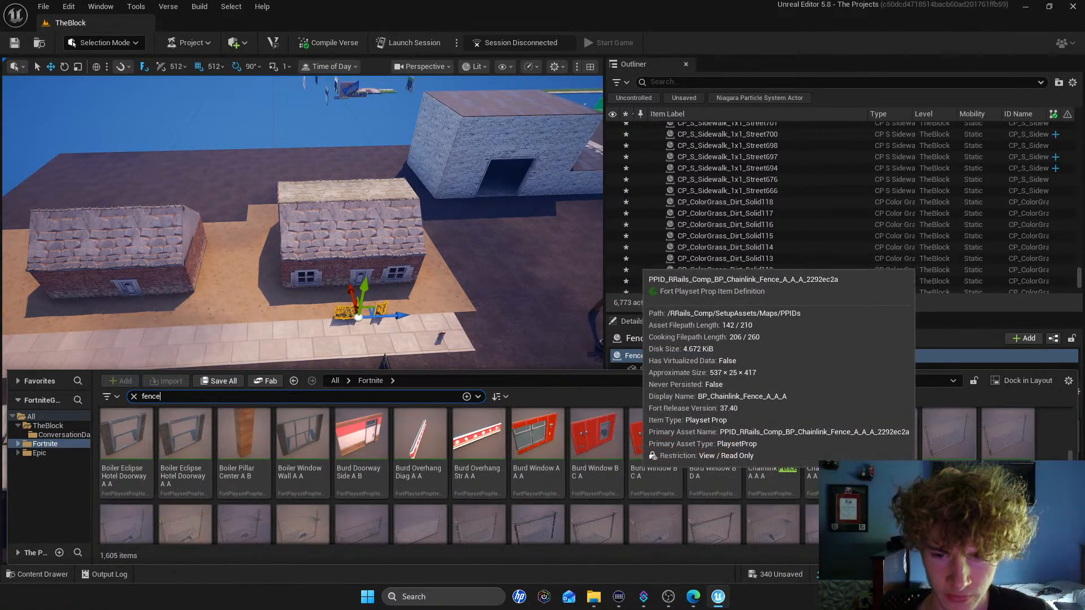
{"action": "scroll", "coordinate": [790, 472], "scroll_direction": "down", "scroll_amount": 1}
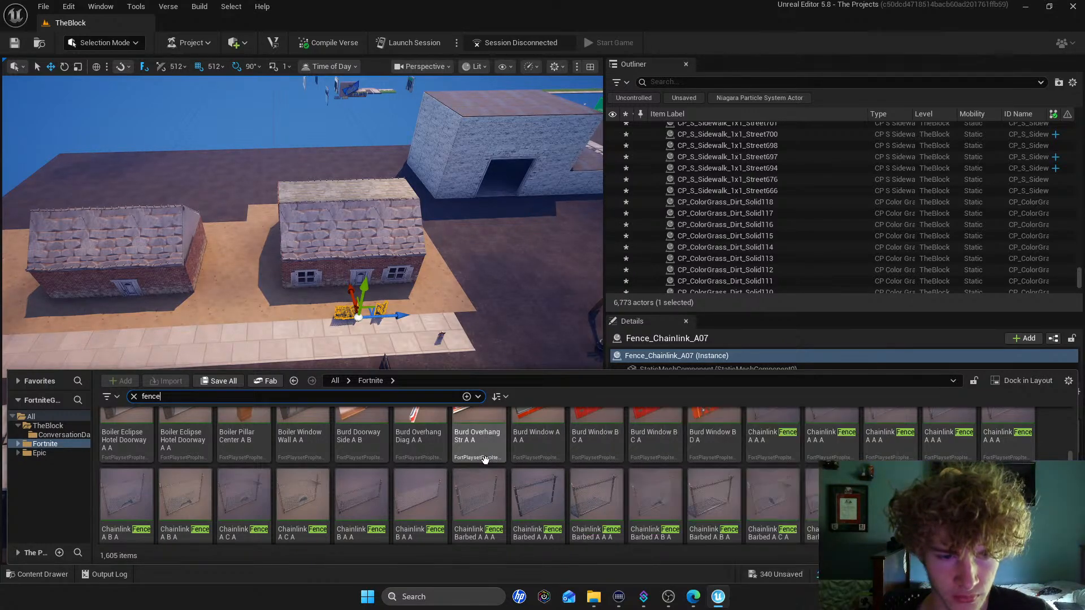
{"action": "scroll", "coordinate": [484, 459], "scroll_direction": "down", "scroll_amount": 1}
{"action": "left_click_drag", "start_coordinate": [364, 480], "coordinate": [339, 330]}
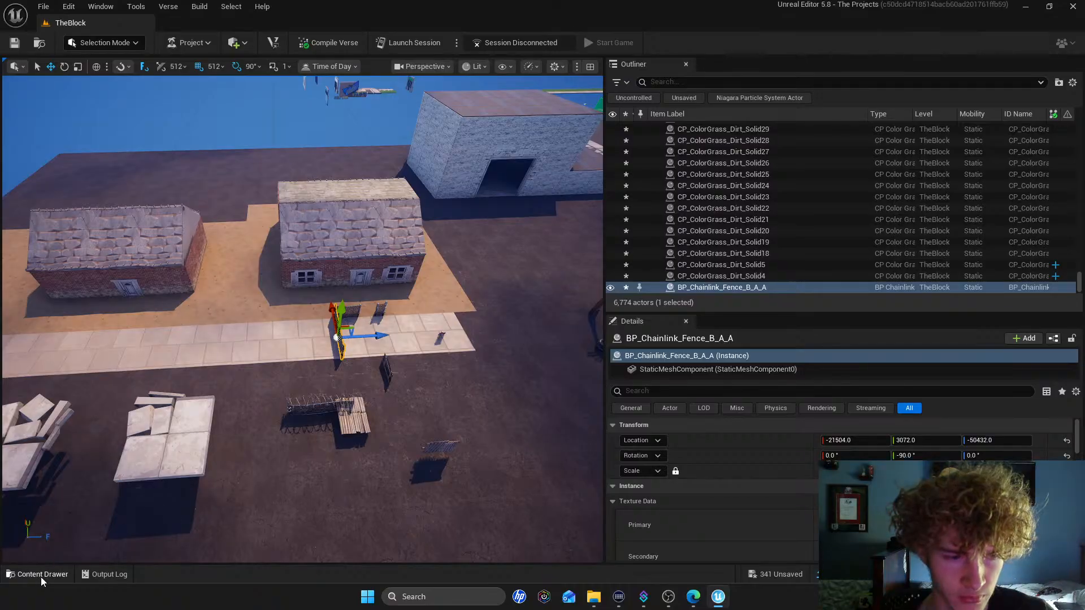
Find the low Fence Chainlink A08 among the fence assets and place it in the dirt yard in front of the last brick house
{"action": "left_click", "coordinate": [41, 576]}
{"action": "scroll", "coordinate": [576, 472], "scroll_direction": "down", "scroll_amount": 2}
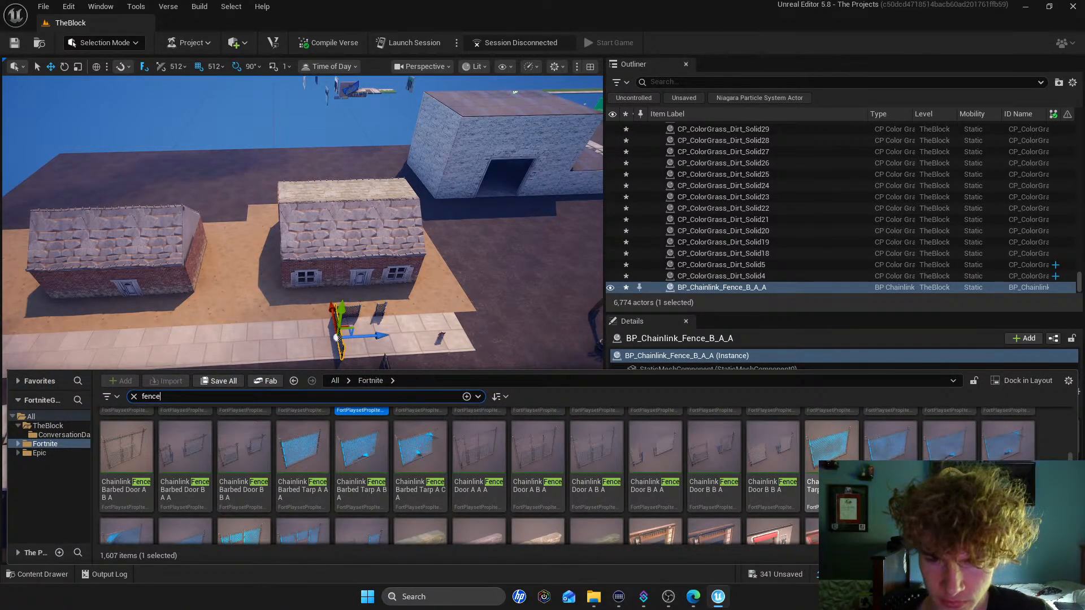
{"action": "scroll", "coordinate": [565, 475], "scroll_direction": "down", "scroll_amount": 10}
{"action": "scroll", "coordinate": [565, 475], "scroll_direction": "down", "scroll_amount": 6}
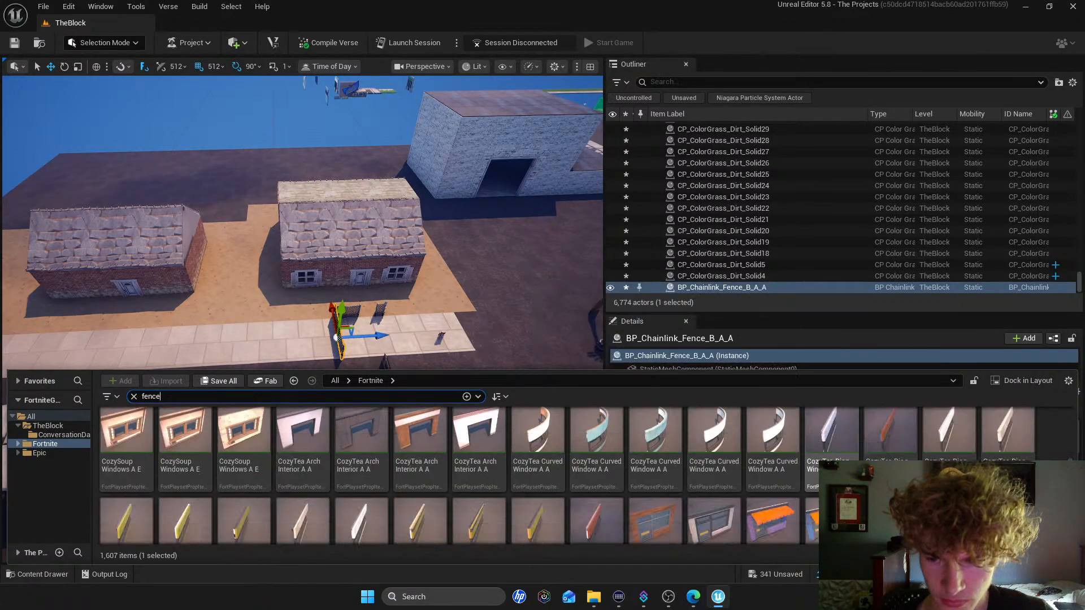
{"action": "scroll", "coordinate": [565, 474], "scroll_direction": "down", "scroll_amount": 3}
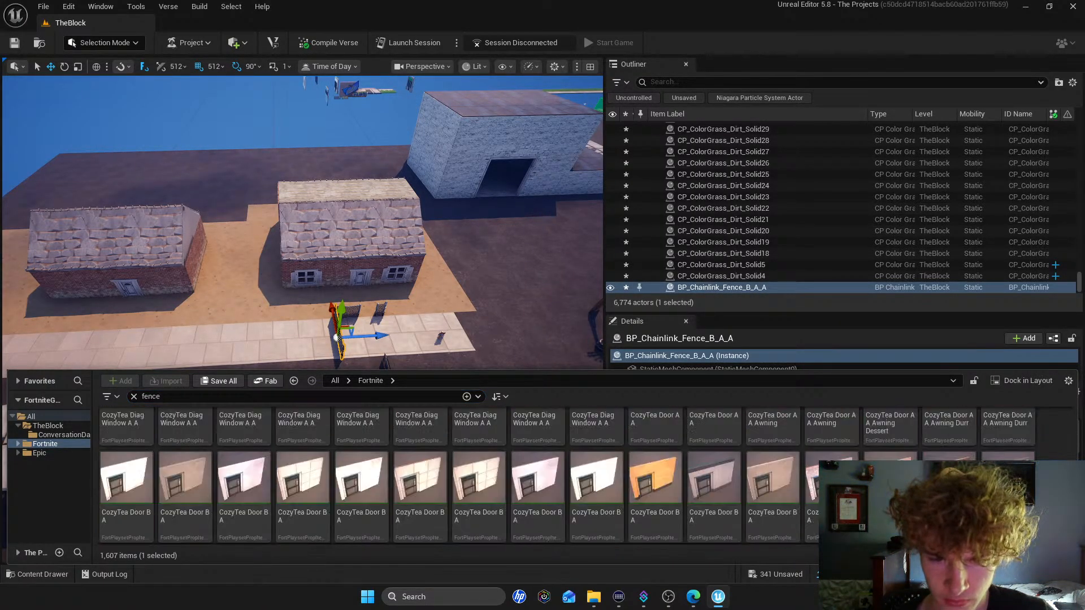
{"action": "scroll", "coordinate": [565, 475], "scroll_direction": "down", "scroll_amount": 3}
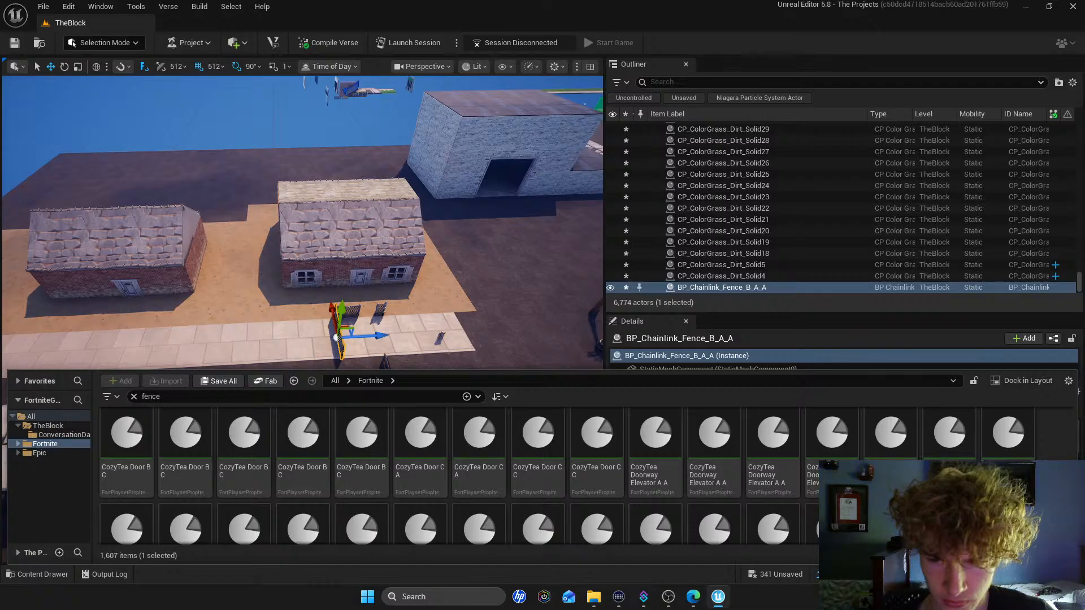
{"action": "scroll", "coordinate": [565, 475], "scroll_direction": "down", "scroll_amount": 3}
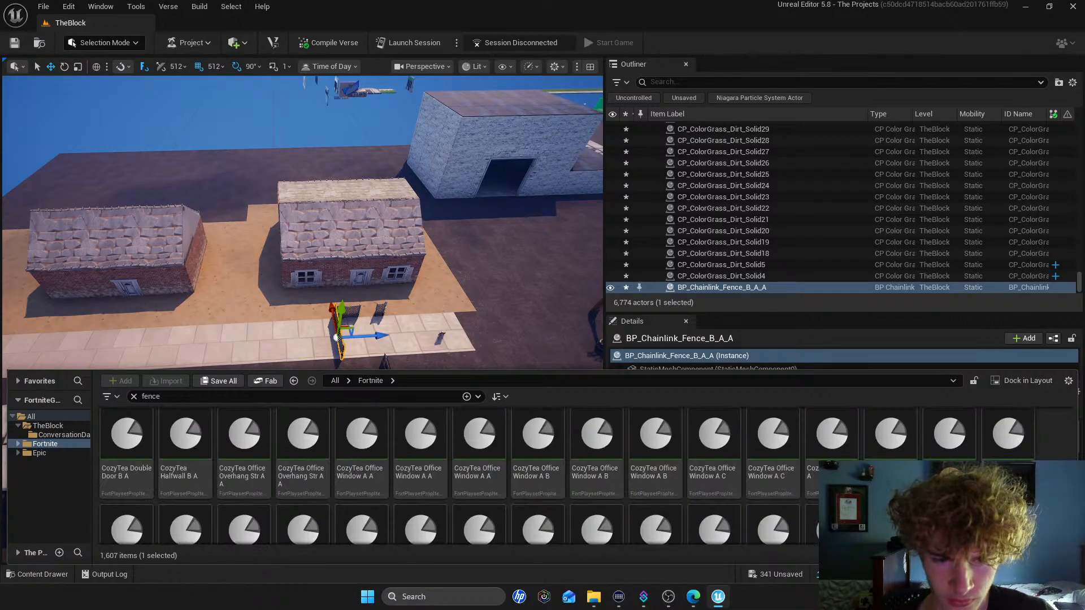
{"action": "scroll", "coordinate": [767, 464], "scroll_direction": "down", "scroll_amount": 1}
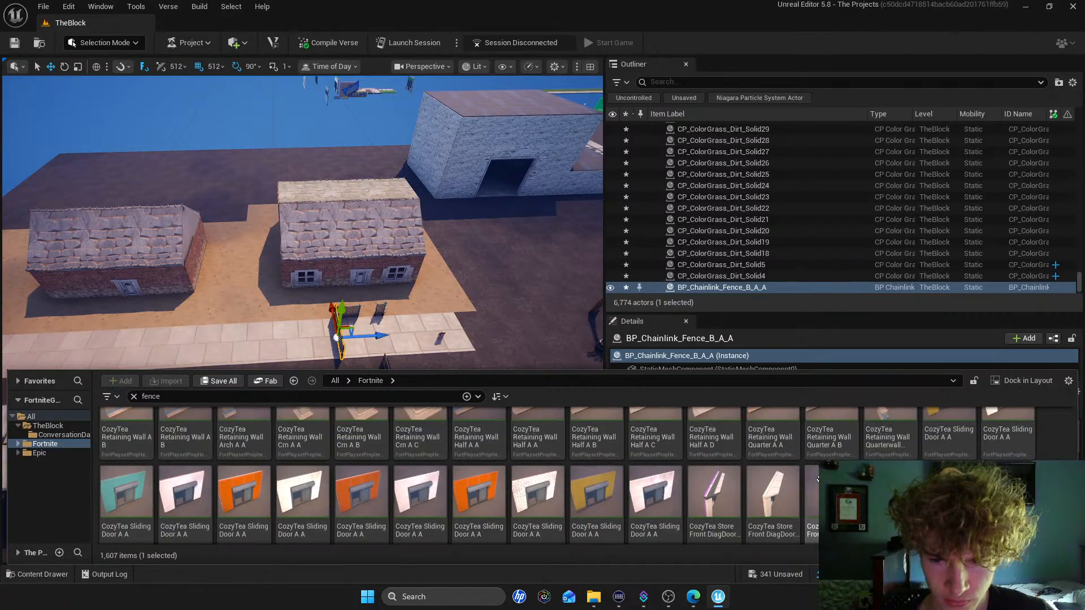
{"action": "scroll", "coordinate": [818, 479], "scroll_direction": "down", "scroll_amount": 2}
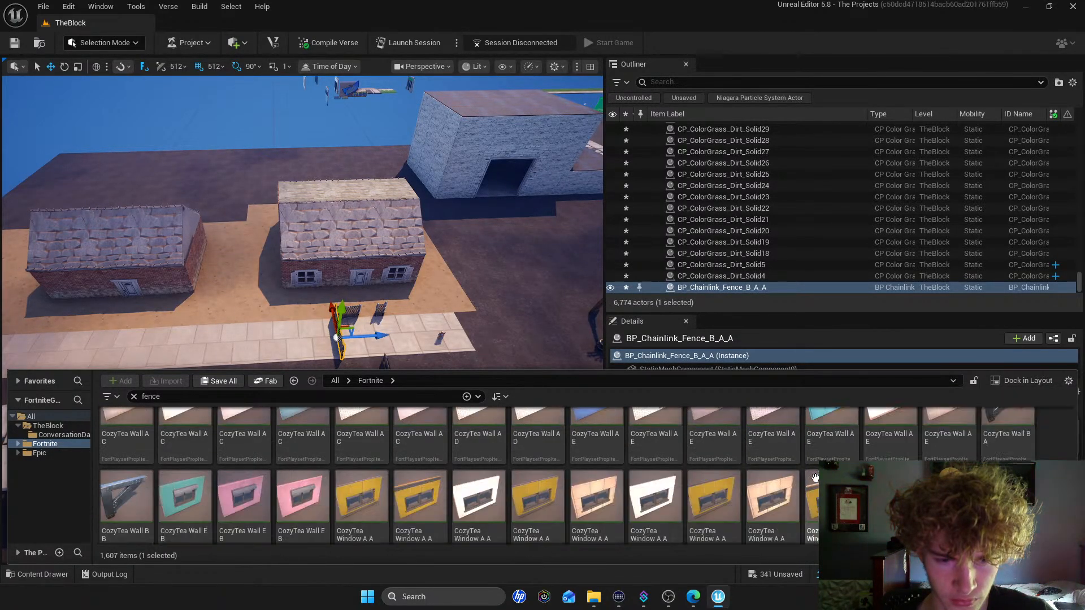
{"action": "scroll", "coordinate": [814, 477], "scroll_direction": "down", "scroll_amount": 5}
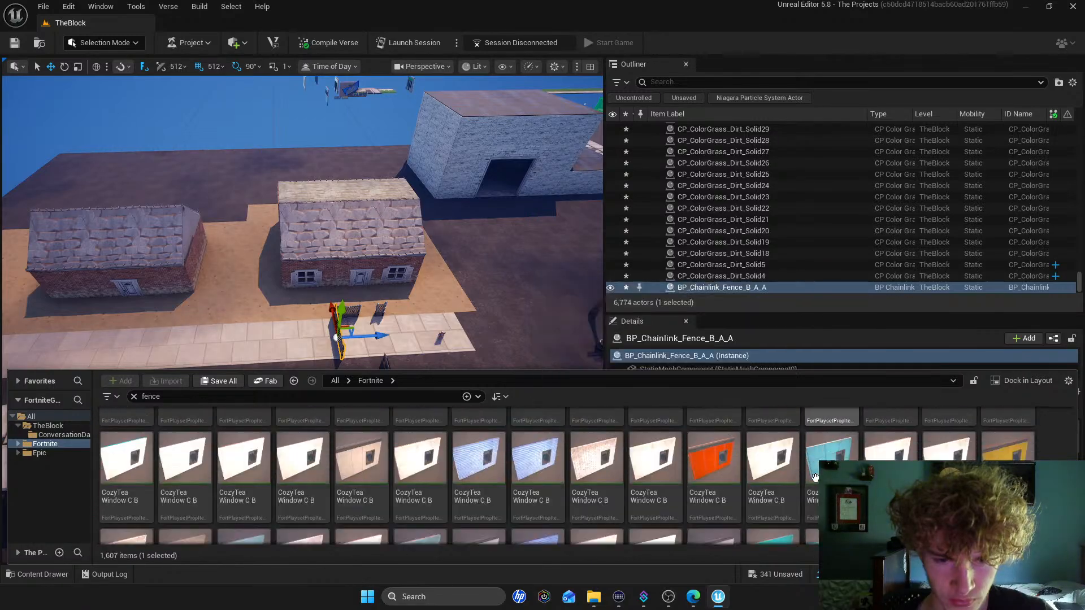
{"action": "scroll", "coordinate": [815, 477], "scroll_direction": "down", "scroll_amount": 8}
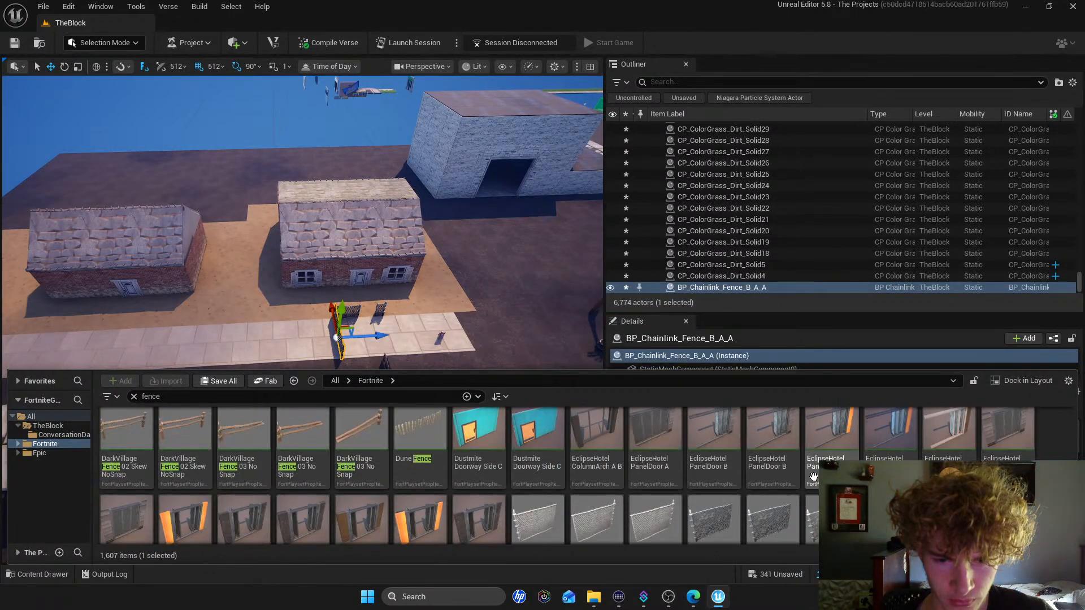
{"action": "scroll", "coordinate": [814, 478], "scroll_direction": "down", "scroll_amount": 2}
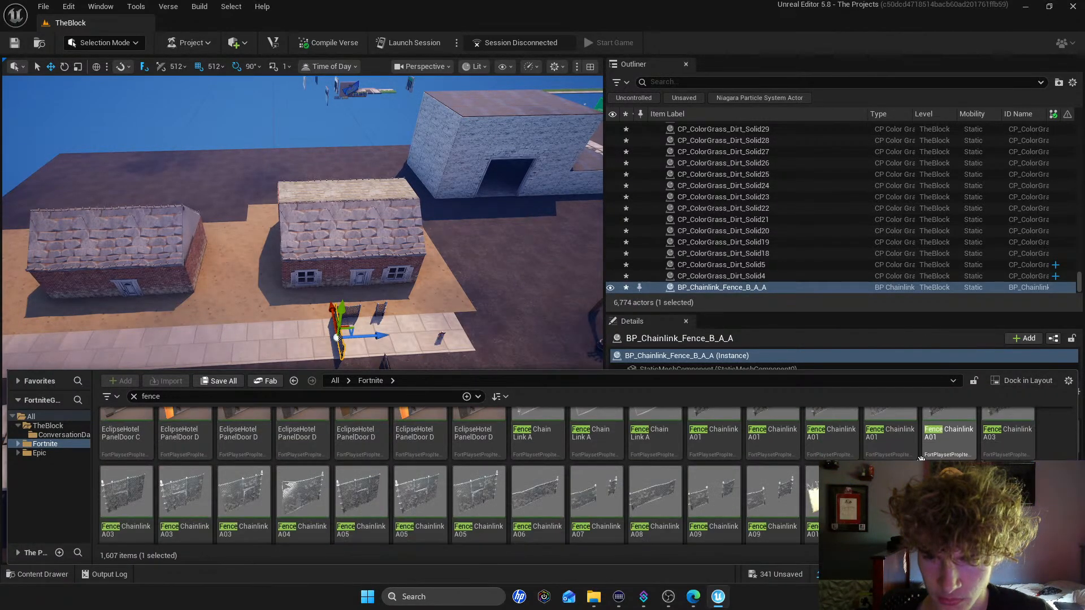
{"action": "left_click_drag", "start_coordinate": [655, 460], "coordinate": [294, 300]}
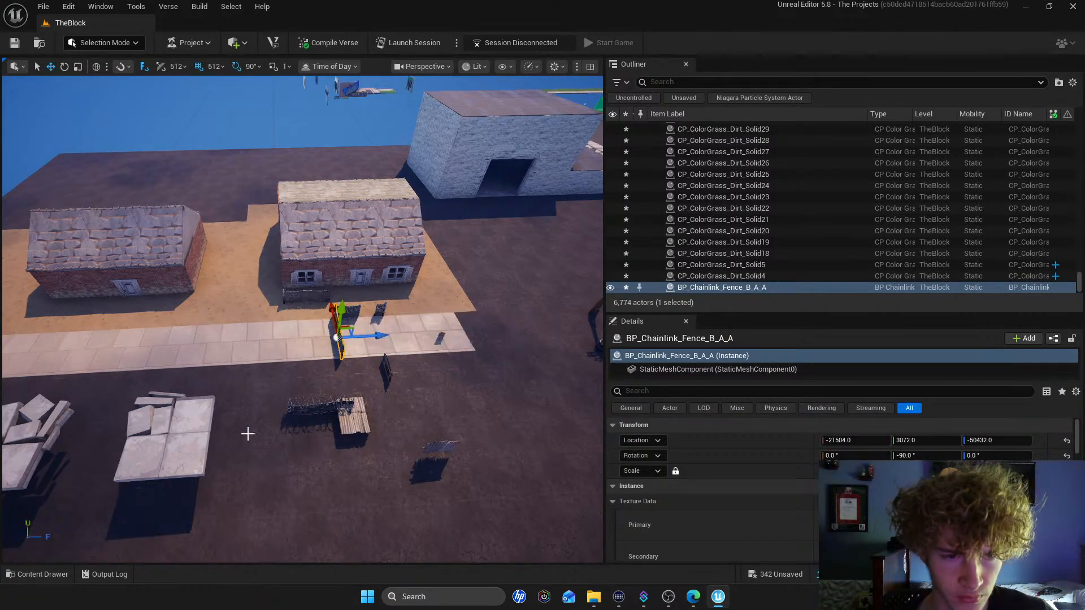
Place a Fence Chainlink A06 across the sidewalk, on the side of the other fences that faces the neighbouring house
{"action": "left_click", "coordinate": [43, 578]}
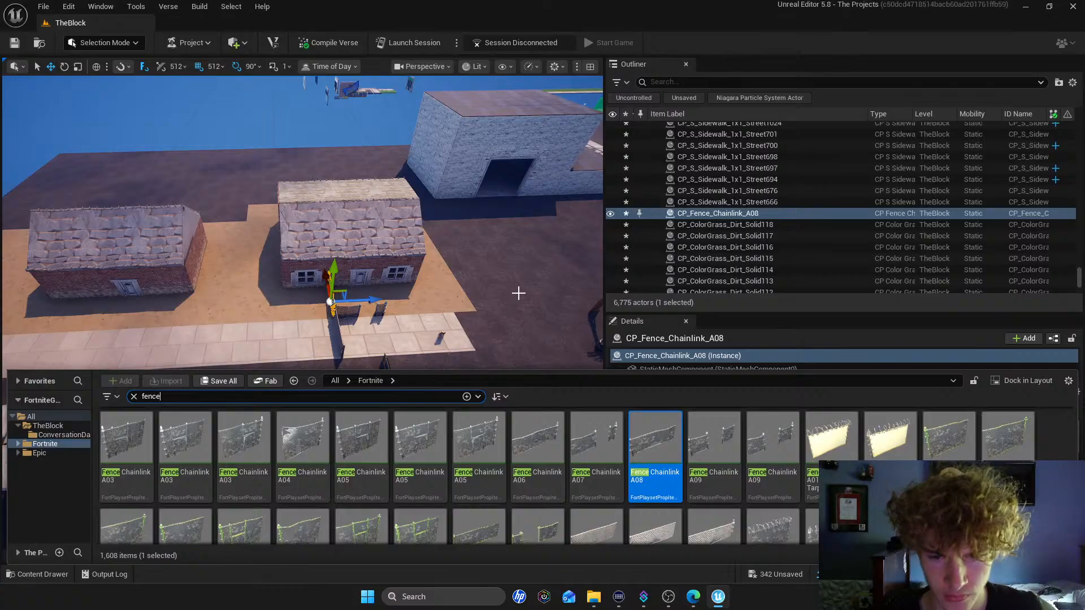
{"action": "left_click_drag", "start_coordinate": [547, 452], "coordinate": [545, 452]}
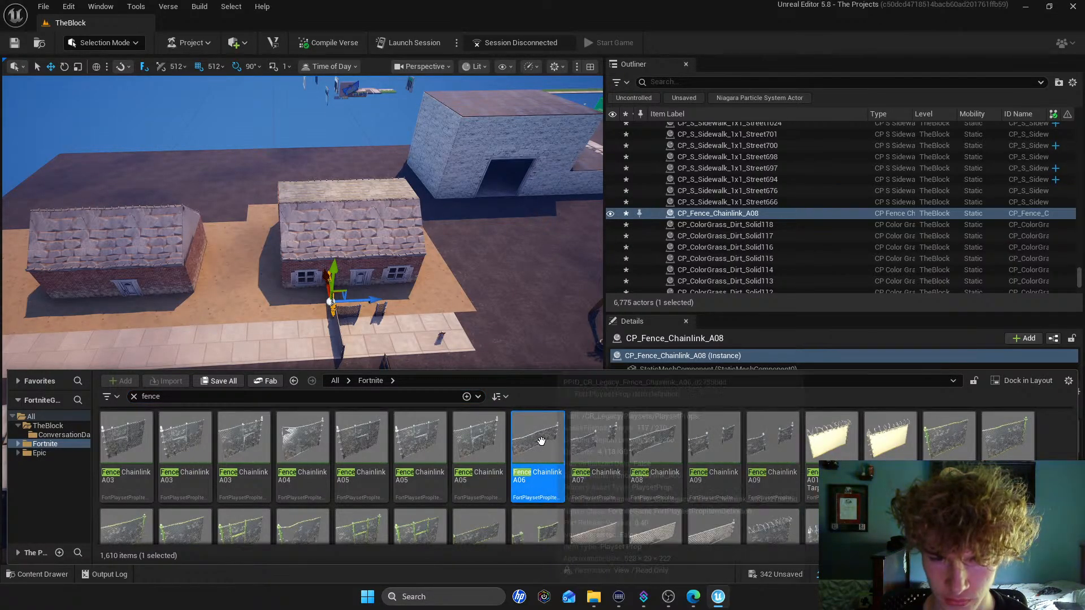
{"action": "left_click_drag", "start_coordinate": [546, 445], "coordinate": [274, 318]}
Select the Chainlink Fence B A A panel across the sidewalk and compare it up close with the neighbouring fence panels
{"action": "key", "text": "w"}
{"action": "right_click_drag", "start_coordinate": [275, 318], "coordinate": [300, 302]}
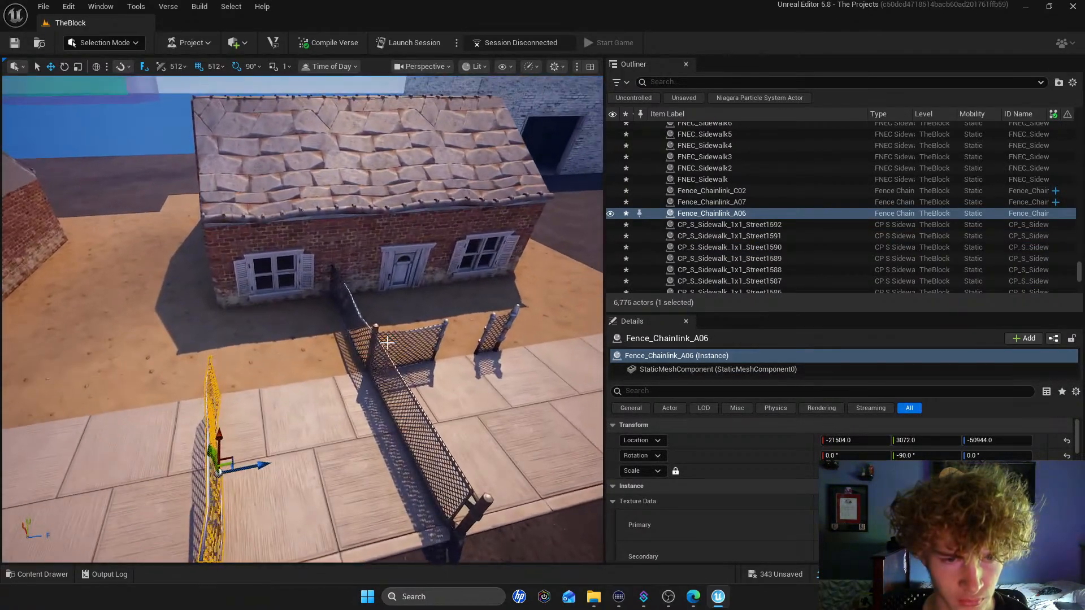
{"action": "left_click", "coordinate": [409, 341]}
{"action": "left_click", "coordinate": [378, 331]}
{"action": "right_click_drag", "start_coordinate": [377, 332], "coordinate": [519, 291]}
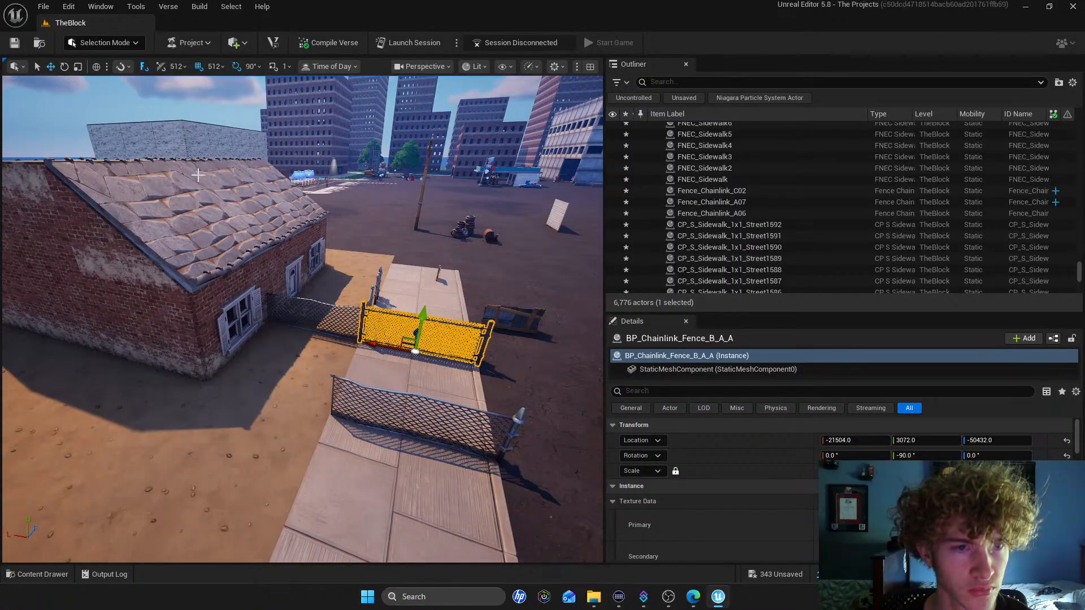
Move the Chainlink Fence B A A along the sidewalk to -51456 toward the neighbouring house, and delete the Fence Chainlink A06 panel
{"action": "left_click_drag", "start_coordinate": [416, 331], "coordinate": [377, 474]}
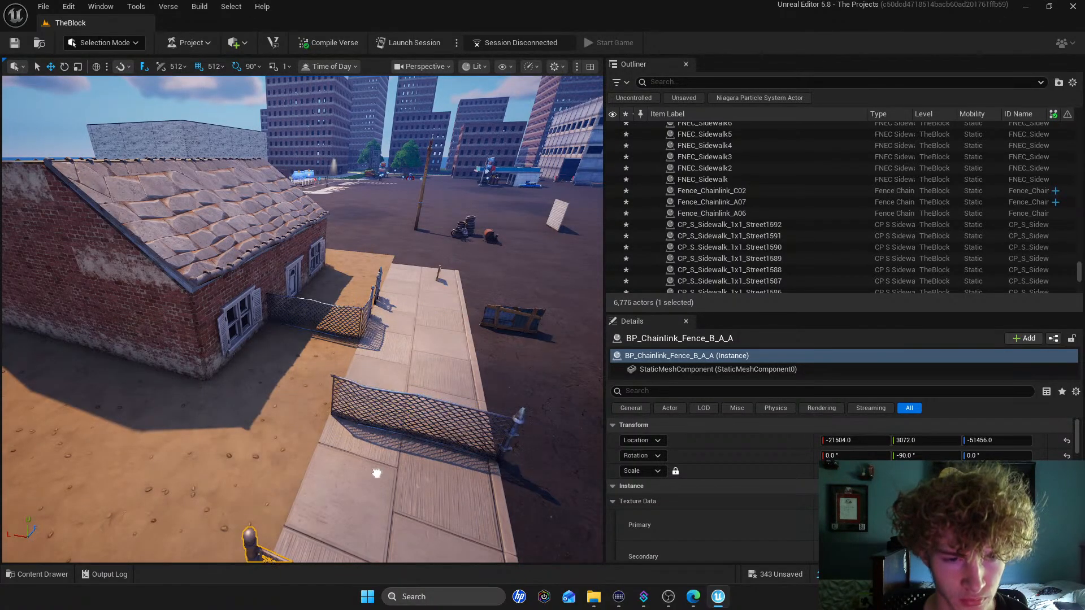
{"action": "right_click_drag", "start_coordinate": [387, 449], "coordinate": [434, 496]}
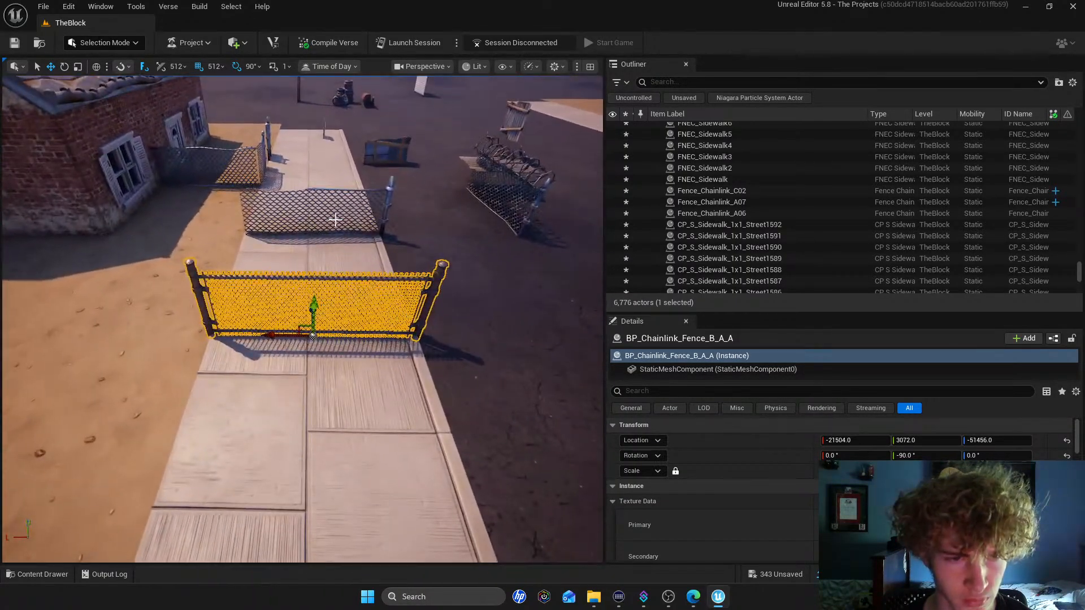
{"action": "left_click", "coordinate": [307, 200]}
{"action": "left_click", "coordinate": [382, 191]}
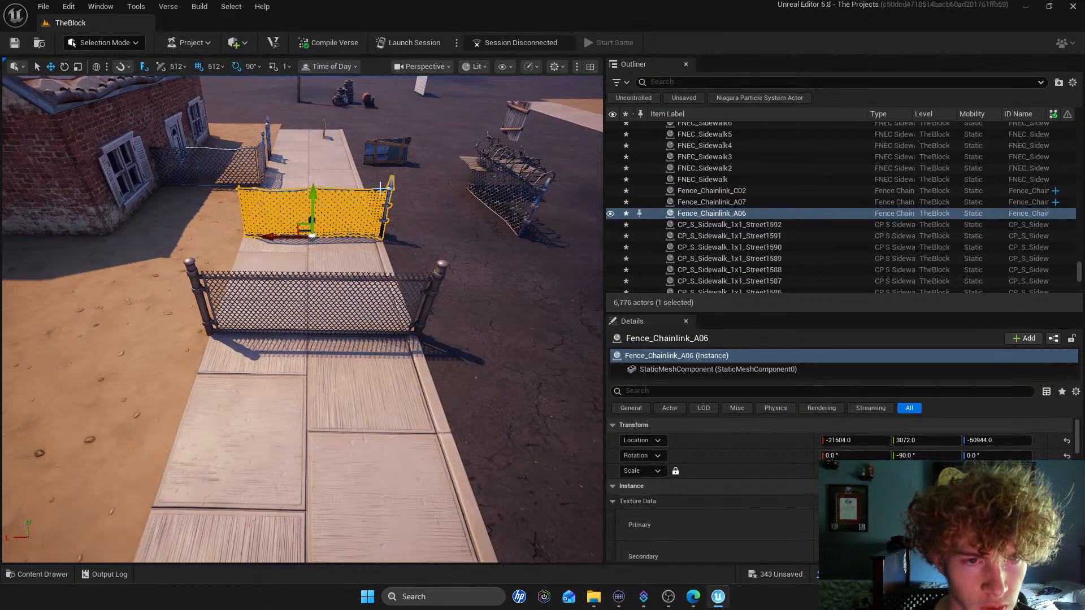
{"action": "key", "text": "Delete"}
Try moving the low Fence Chainlink A08 one grid length toward the neighbouring house's yard
{"action": "left_click", "coordinate": [202, 154]}
{"action": "left_click", "coordinate": [214, 159]}
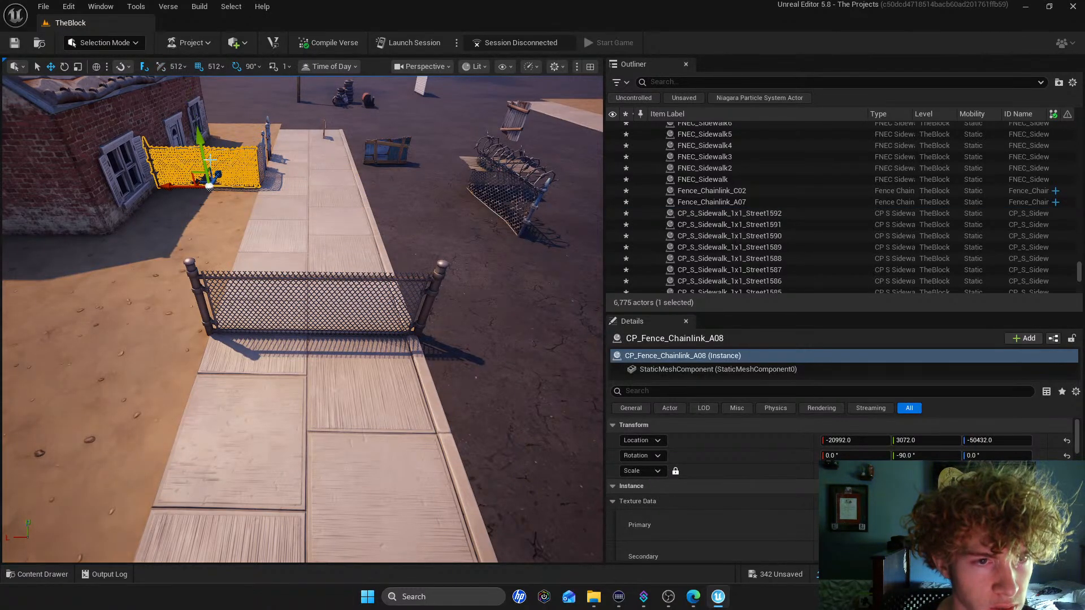
{"action": "left_click_drag", "start_coordinate": [215, 181], "coordinate": [195, 221]}
{"action": "left_click", "coordinate": [247, 218]}
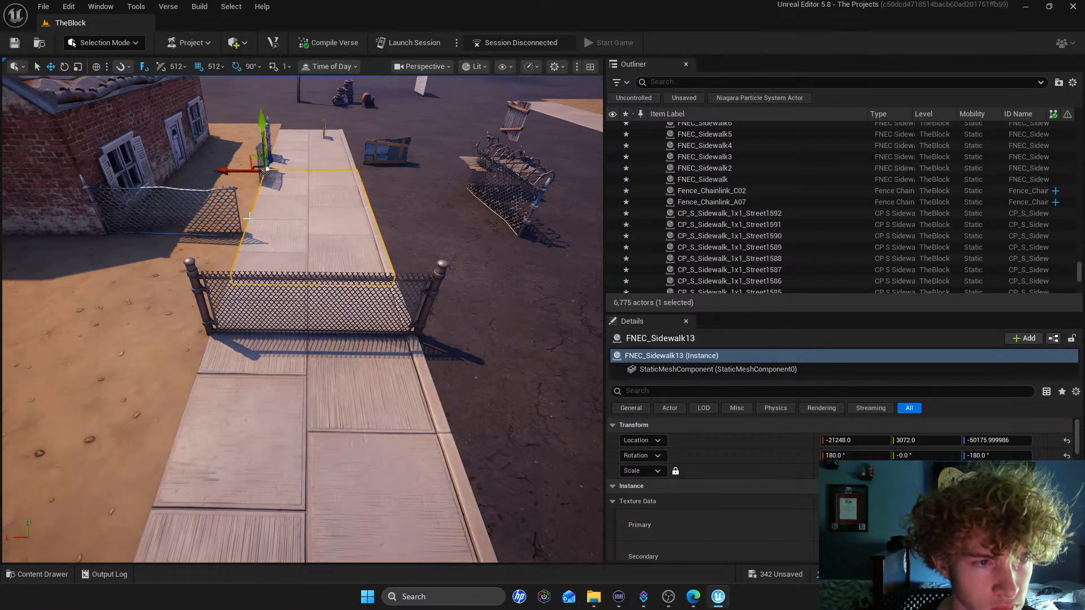
{"action": "left_click", "coordinate": [172, 199]}
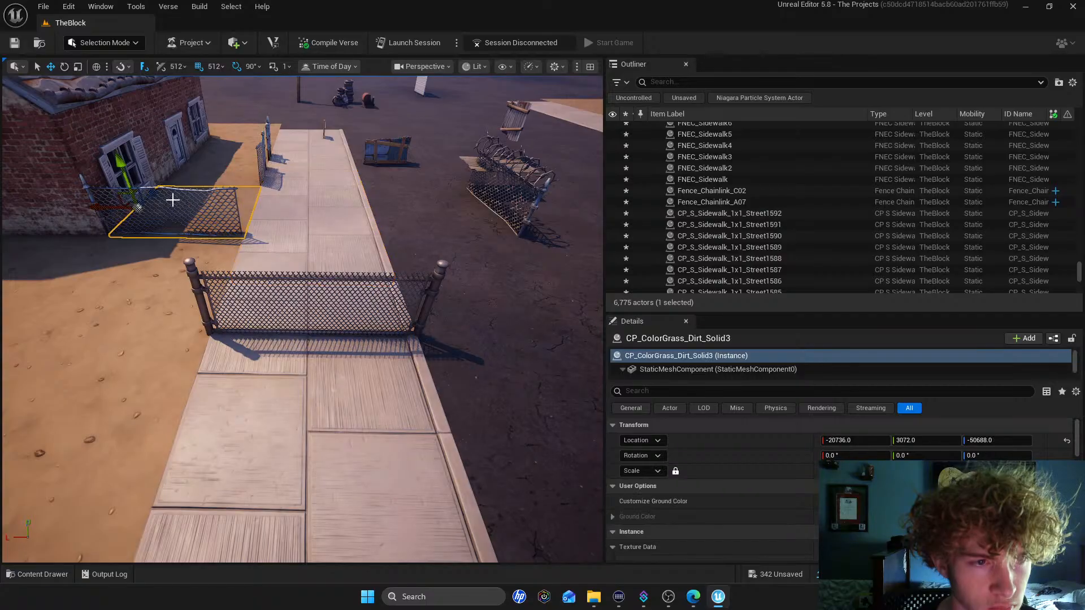
{"action": "left_click", "coordinate": [137, 186]}
Undo the recent selections and the move of the low Fence Chainlink A08
{"action": "left_click", "coordinate": [69, 6]}
{"action": "left_click", "coordinate": [88, 36]}
{"action": "left_click", "coordinate": [70, 8]}
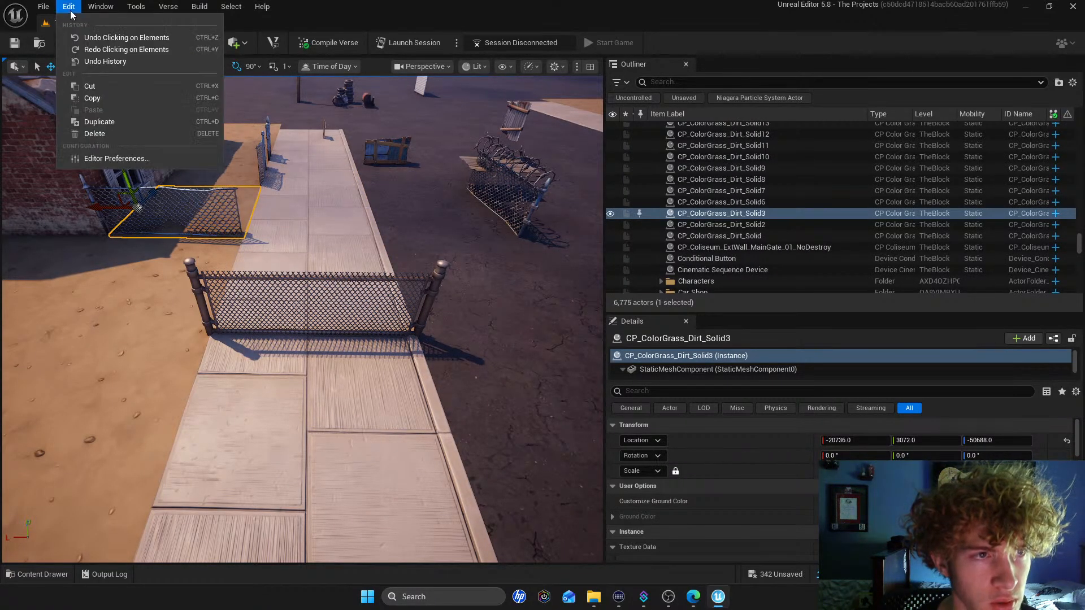
{"action": "left_click", "coordinate": [90, 35]}
{"action": "left_click", "coordinate": [76, 11]}
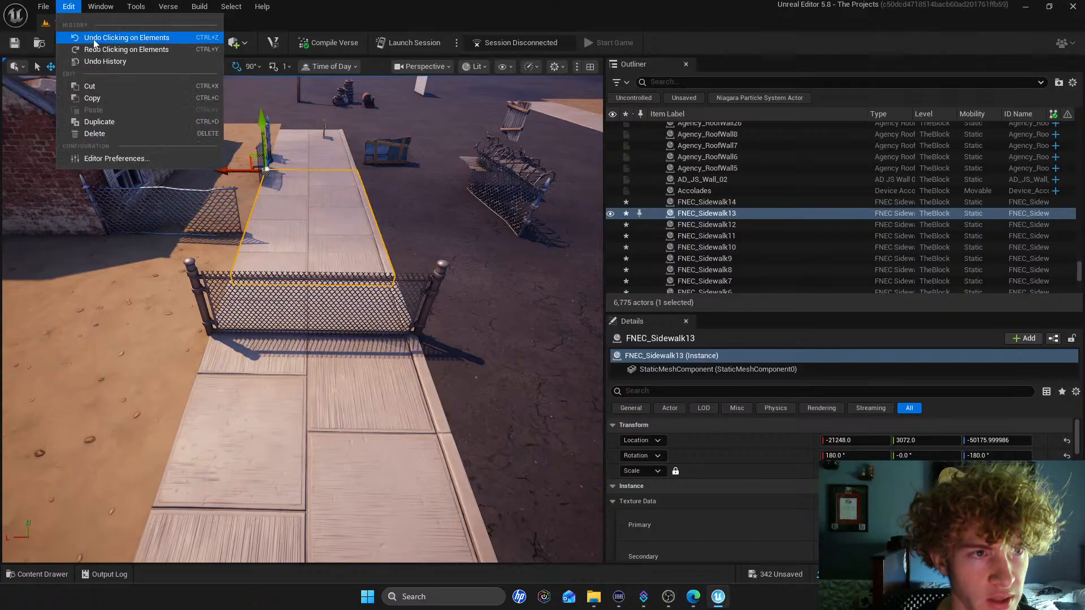
{"action": "left_click", "coordinate": [93, 37]}
{"action": "left_click", "coordinate": [69, 6]}
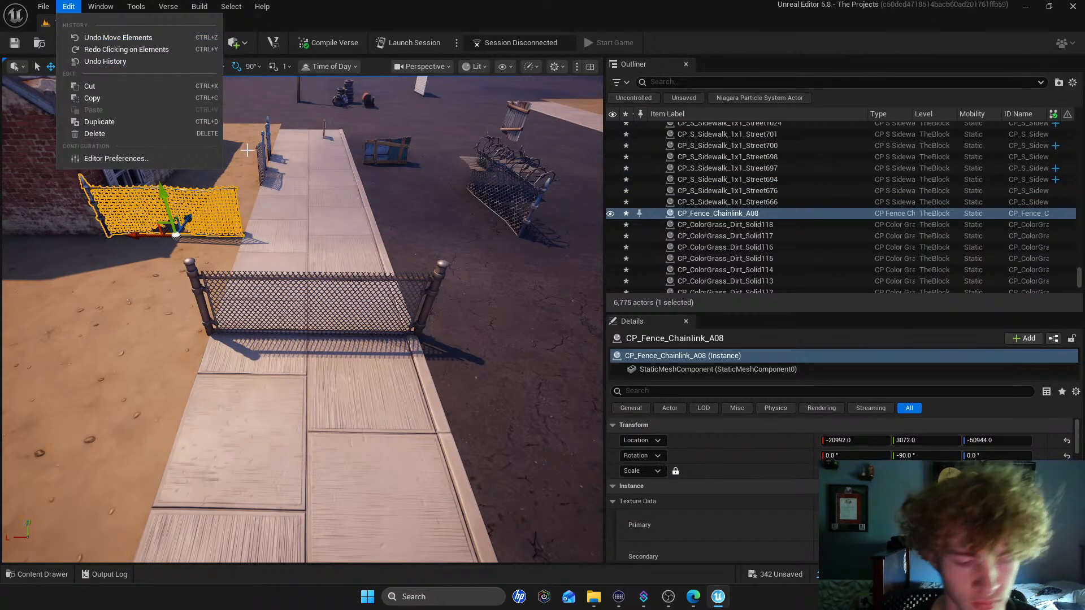
{"action": "key", "text": "ctrl+z"}
{"action": "left_click", "coordinate": [323, 173]}
{"action": "key", "text": "ctrl+z"}
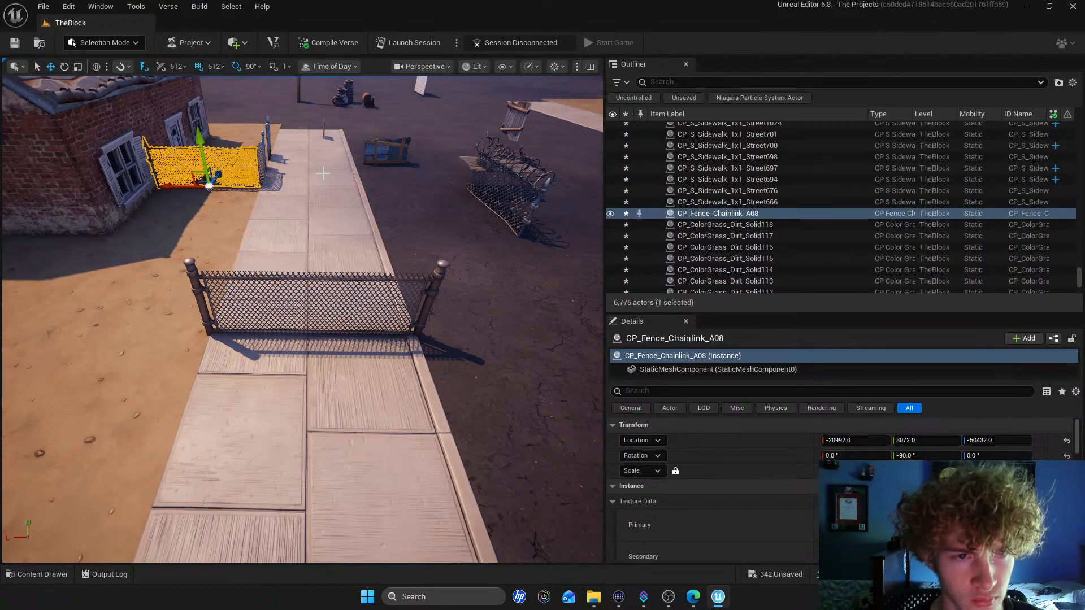
{"action": "key", "text": "ctrl+z"}
{"action": "key", "text": "ctrl+z"}
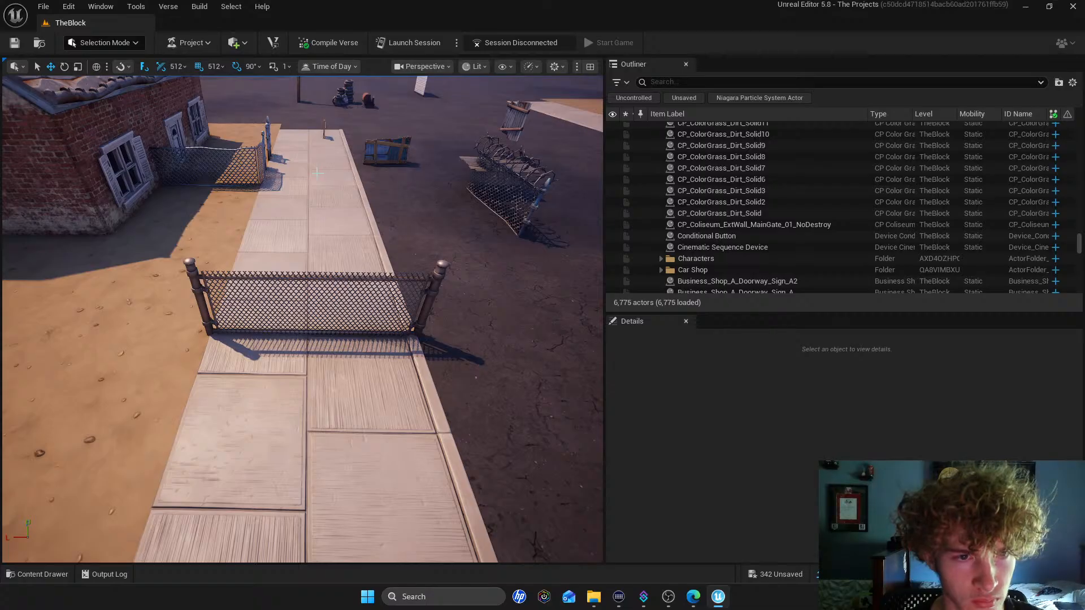
{"action": "key", "text": "ctrl+y"}
{"action": "left_click", "coordinate": [362, 203]}
{"action": "key", "text": "ctrl+z"}
{"action": "key", "text": "ctrl+z"}
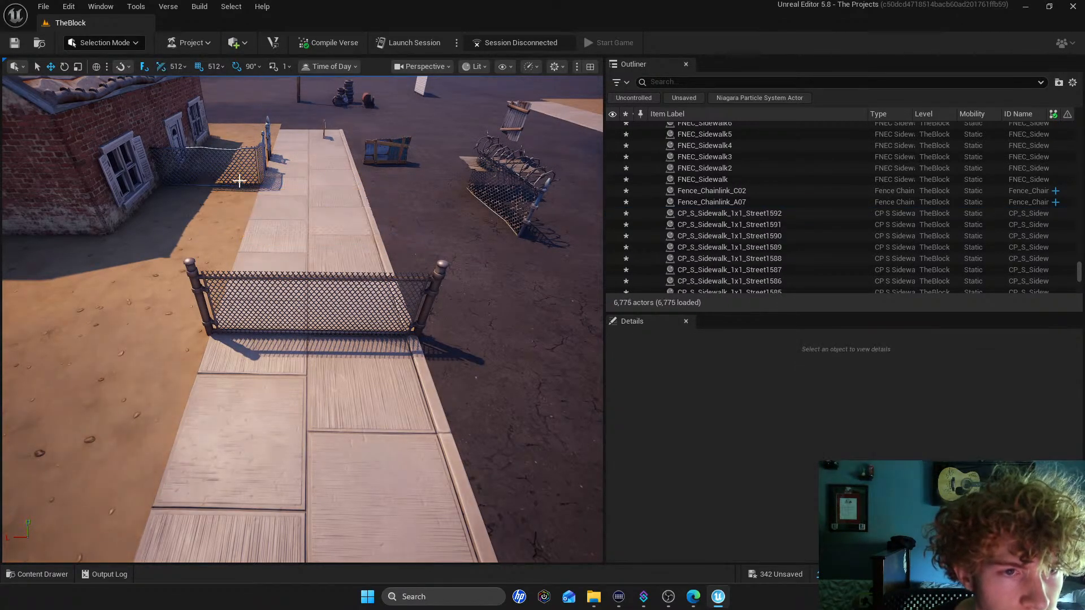
Move the low Fence Chainlink A08 toward the neighbouring house to -51456, in line with the sidewalk panel
{"action": "left_click", "coordinate": [241, 184]}
{"action": "left_click_drag", "start_coordinate": [213, 174], "coordinate": [209, 199]}
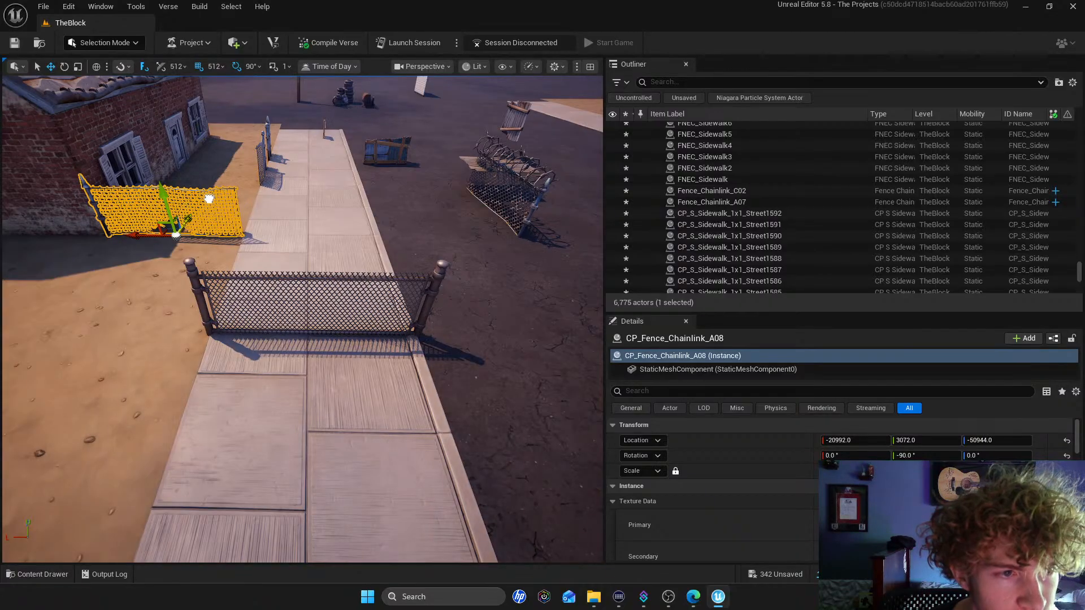
{"action": "right_click_drag", "start_coordinate": [209, 199], "coordinate": [191, 212]}
{"action": "right_click_drag", "start_coordinate": [259, 248], "coordinate": [133, 237]}
{"action": "key", "text": "s"}
{"action": "key", "text": "w"}
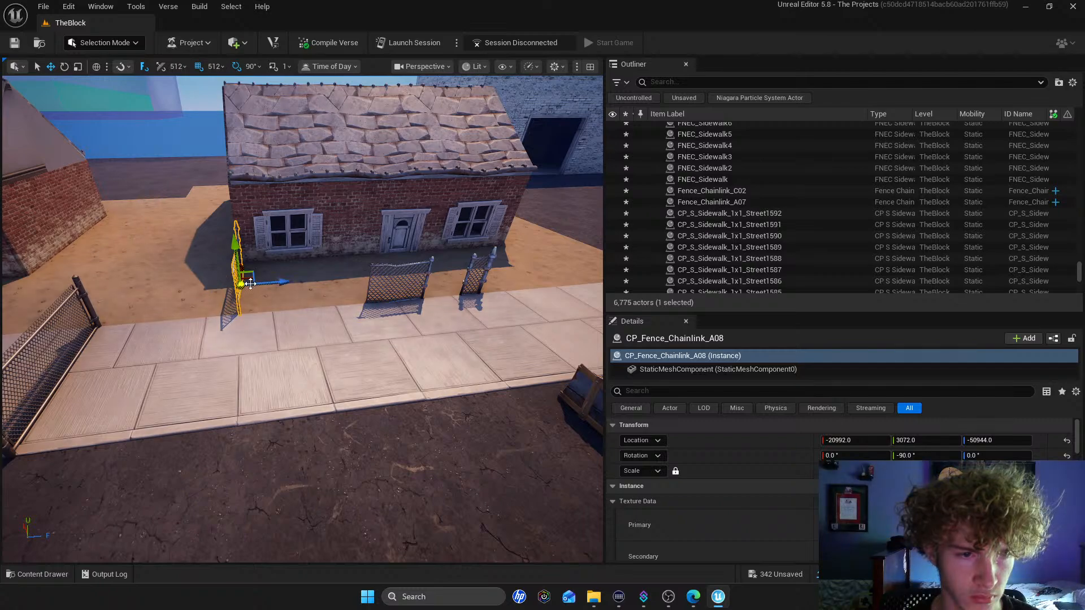
{"action": "left_click_drag", "start_coordinate": [275, 282], "coordinate": [203, 277]}
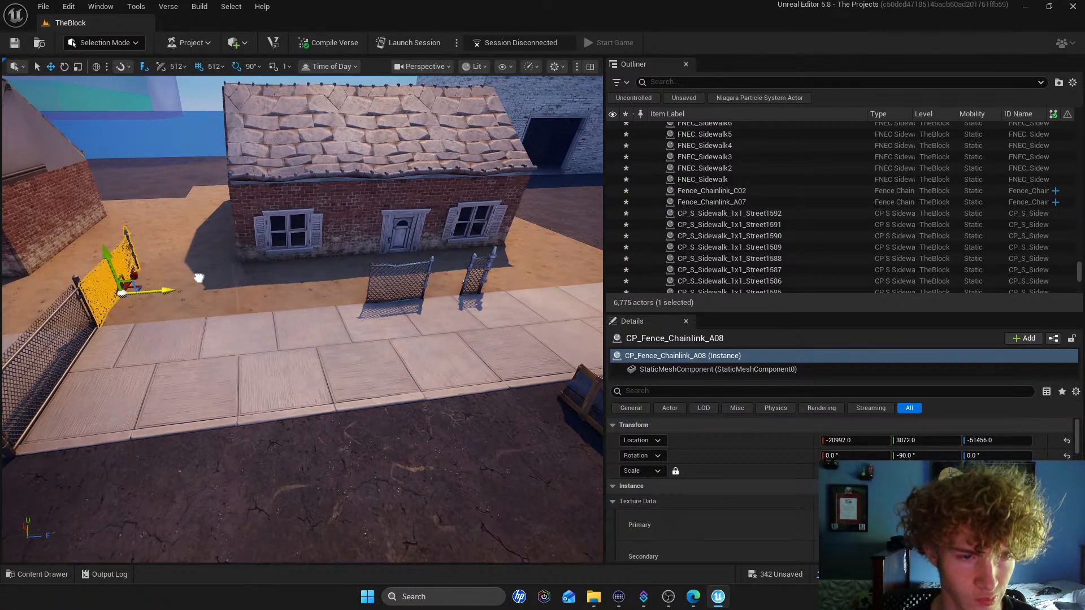
Rotate the Chainlink Fence B A A by 90° and place it along the yard's front edge, beside the existing front panel
{"action": "left_click", "coordinate": [63, 327]}
{"action": "right_click_drag", "start_coordinate": [175, 293], "coordinate": [91, 309]}
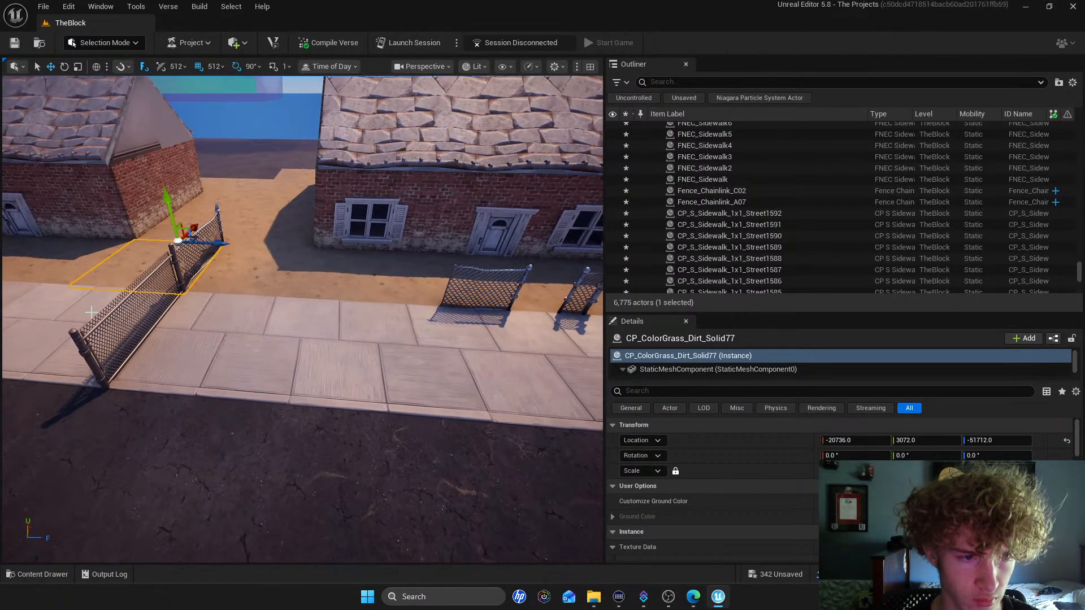
{"action": "left_click", "coordinate": [126, 313]}
{"action": "left_click", "coordinate": [64, 67]}
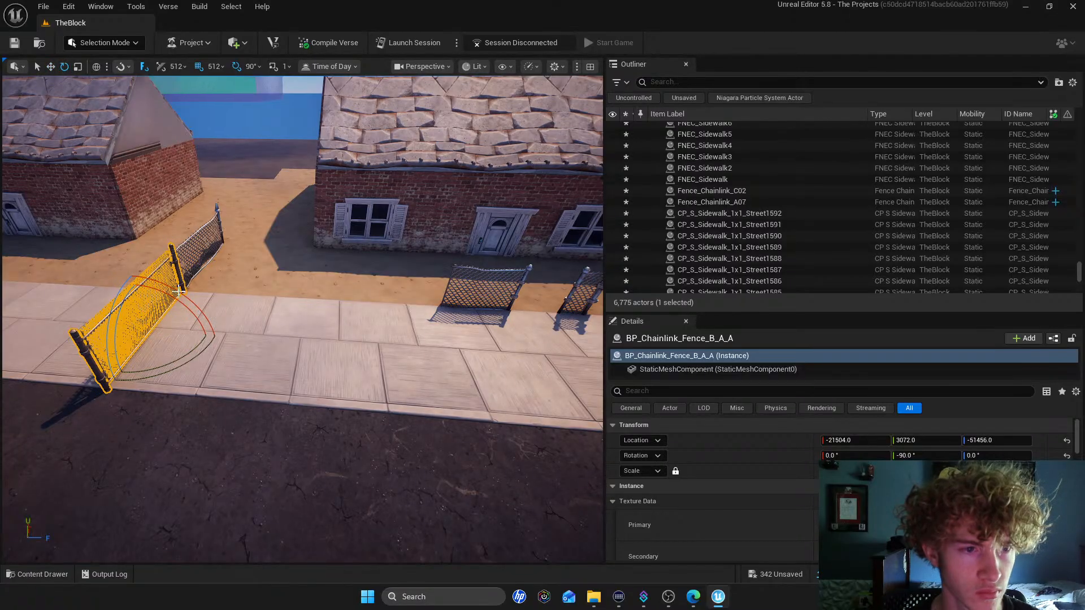
{"action": "left_click_drag", "start_coordinate": [185, 362], "coordinate": [344, 316]}
{"action": "left_click", "coordinate": [51, 67]}
{"action": "left_click", "coordinate": [386, 304]}
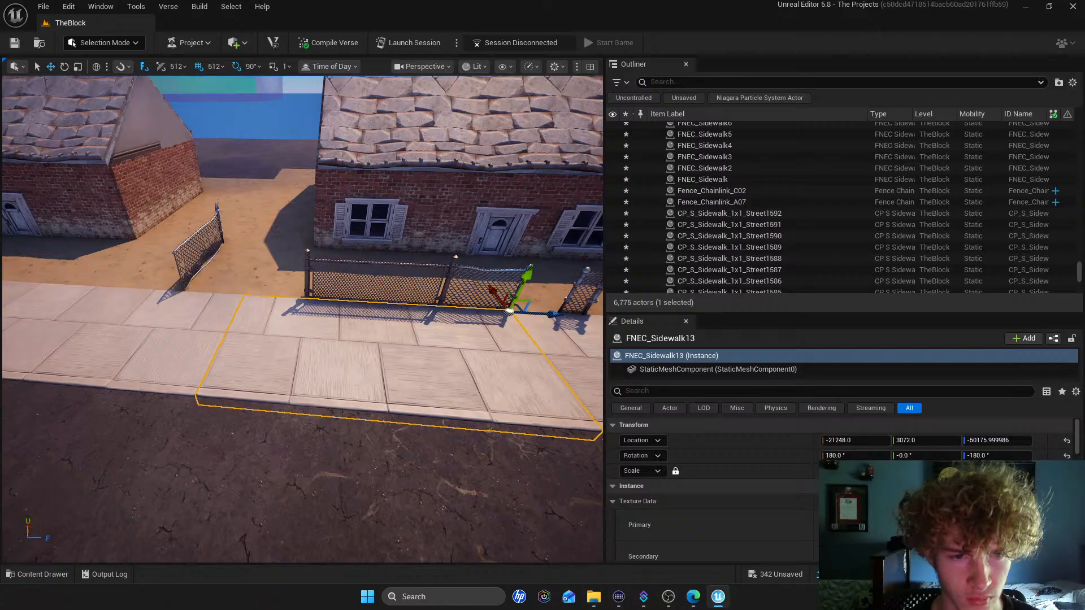
Duplicate the front Chainlink Fence B A A one length toward the neighbouring house, and delete the low Fence Chainlink A08
{"action": "left_click", "coordinate": [337, 259]}
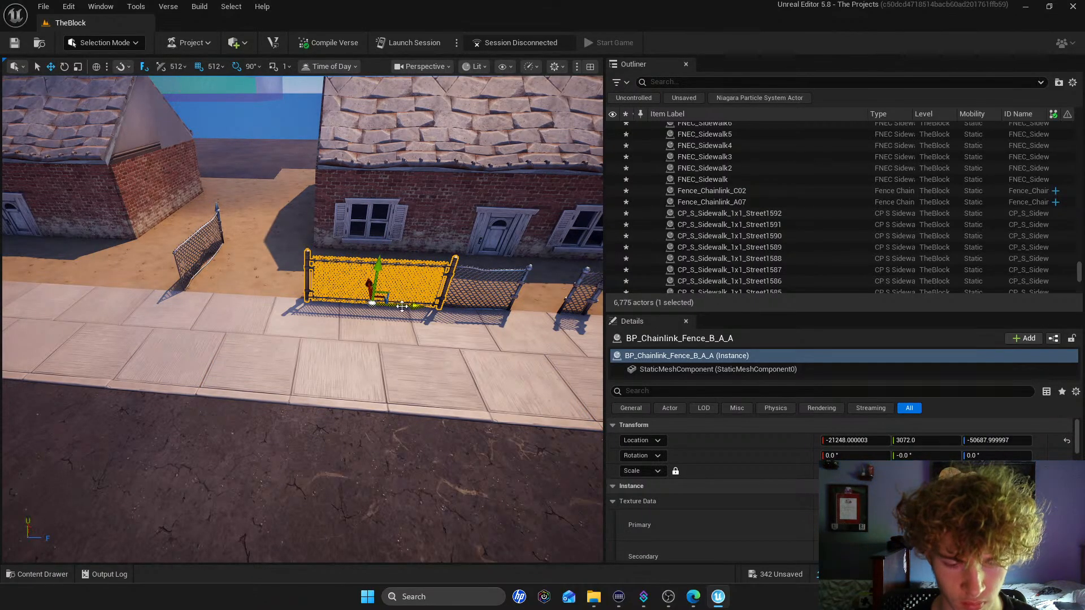
{"action": "left_click_drag", "start_coordinate": [404, 307], "coordinate": [327, 294], "text": "alt"}
{"action": "scroll", "coordinate": [375, 303], "scroll_direction": "down", "scroll_amount": 6}
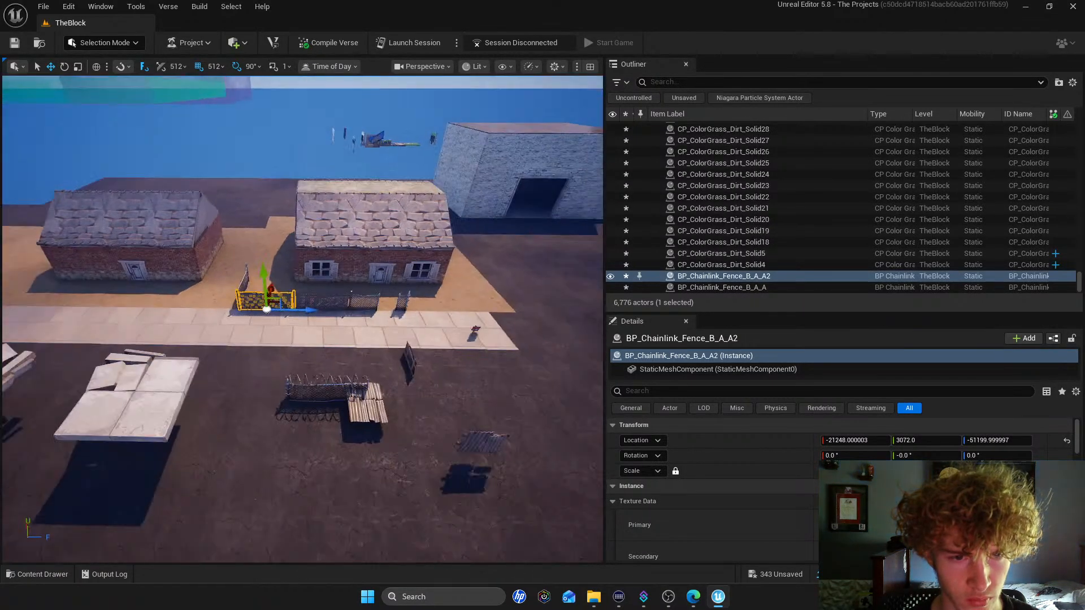
{"action": "key", "text": "w"}
{"action": "right_click_drag", "start_coordinate": [375, 303], "coordinate": [265, 271]}
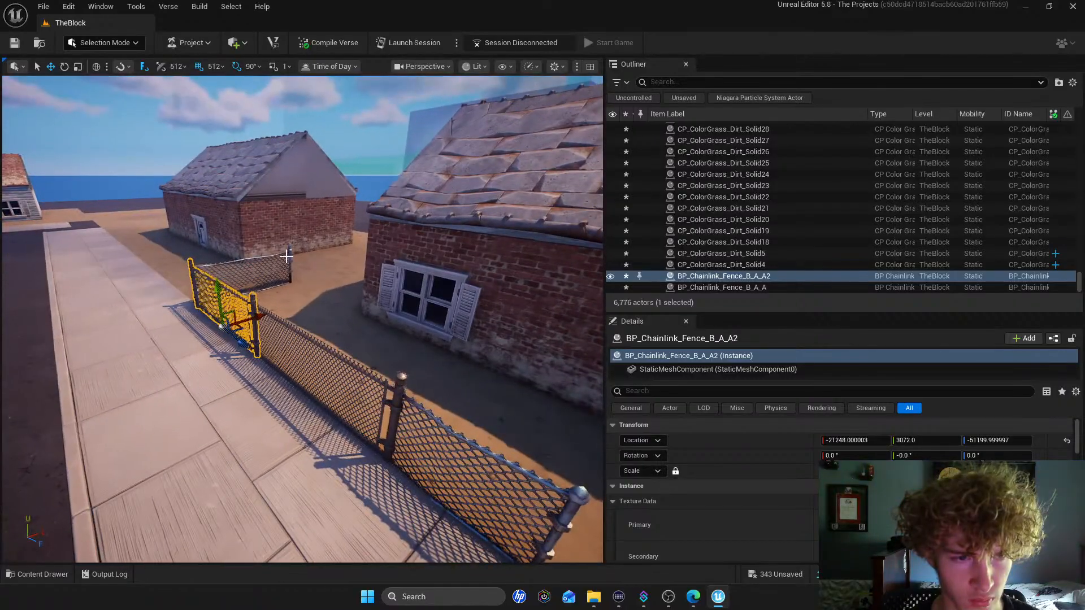
{"action": "left_click", "coordinate": [292, 254]}
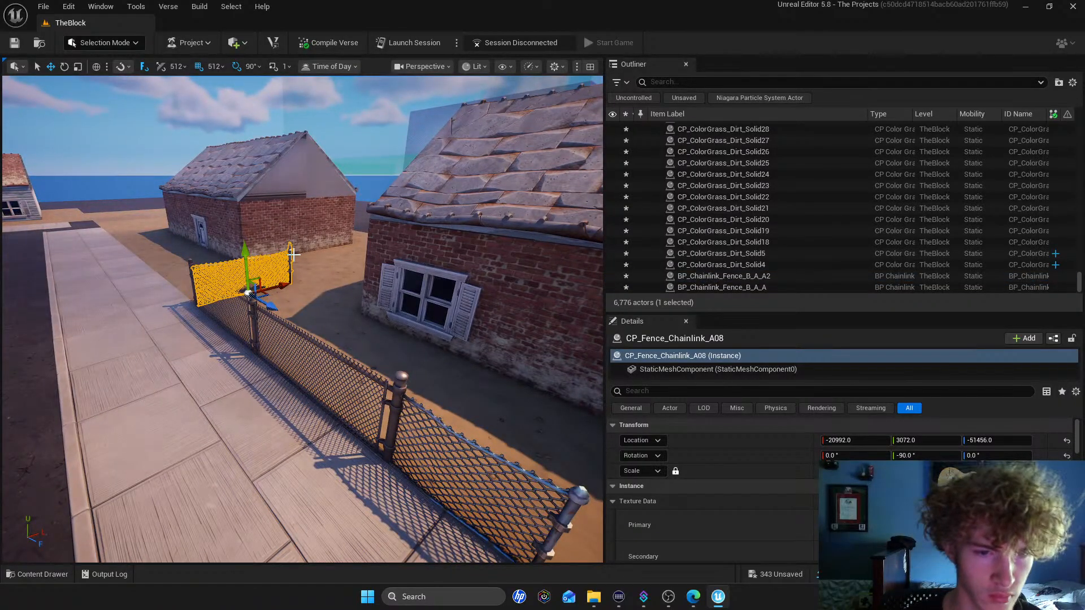
{"action": "key", "text": "Delete"}
Duplicate the Chainlink Fence B A A along the front edge to the other side of the gap before the house door
{"action": "key", "text": "s"}
{"action": "right_click_drag", "start_coordinate": [307, 287], "coordinate": [170, 317]}
{"action": "key", "text": "w"}
{"action": "key", "text": "s"}
{"action": "key", "text": "w"}
{"action": "left_click", "coordinate": [90, 331]}
{"action": "left_click", "coordinate": [170, 317]}
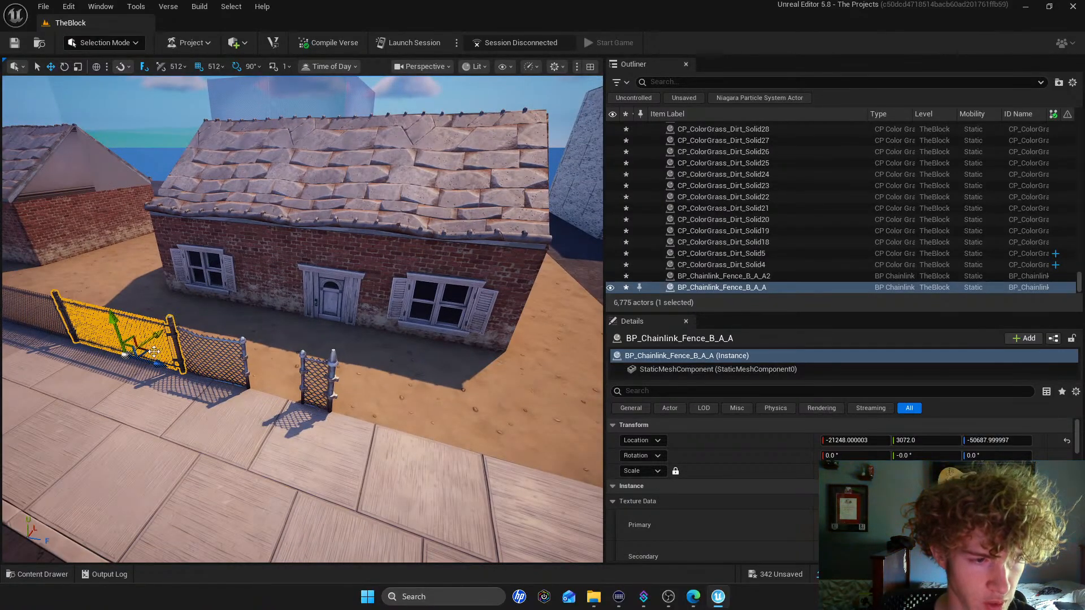
{"action": "left_click_drag", "start_coordinate": [162, 367], "coordinate": [514, 446], "text": "alt"}
Duplicate the new fence panel one more length along the front edge to the yard's outer corner at -49152
{"action": "right_click_drag", "start_coordinate": [532, 444], "coordinate": [389, 400]}
{"action": "key", "text": "s"}
{"action": "key", "text": "w"}
{"action": "left_click_drag", "start_coordinate": [369, 396], "coordinate": [535, 399], "text": "alt"}
{"action": "key", "text": "s"}
{"action": "right_click_drag", "start_coordinate": [535, 399], "coordinate": [551, 405]}
{"action": "key", "text": "w"}
{"action": "left_click", "coordinate": [365, 306]}
{"action": "right_click_drag", "start_coordinate": [412, 315], "coordinate": [384, 316]}
{"action": "left_click", "coordinate": [472, 305]}
{"action": "key", "text": "s"}
{"action": "right_click_drag", "start_coordinate": [470, 298], "coordinate": [444, 310]}
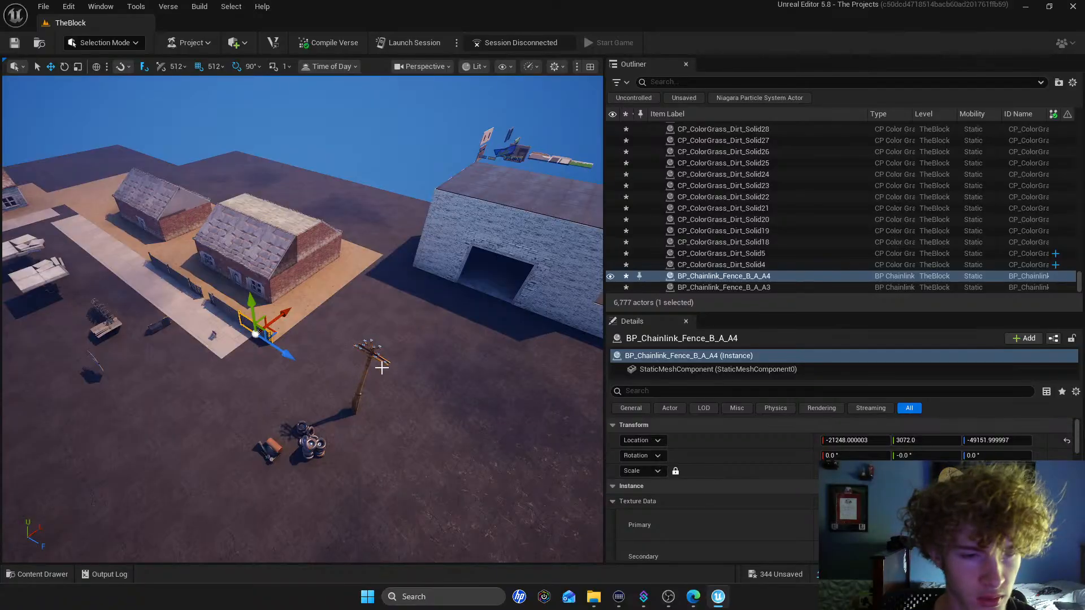
Duplicate the corner panel one length back into the yard, and make a copy rotated 90° along the yard's side edge
{"action": "left_click_drag", "start_coordinate": [282, 313], "coordinate": [317, 297], "text": "alt"}
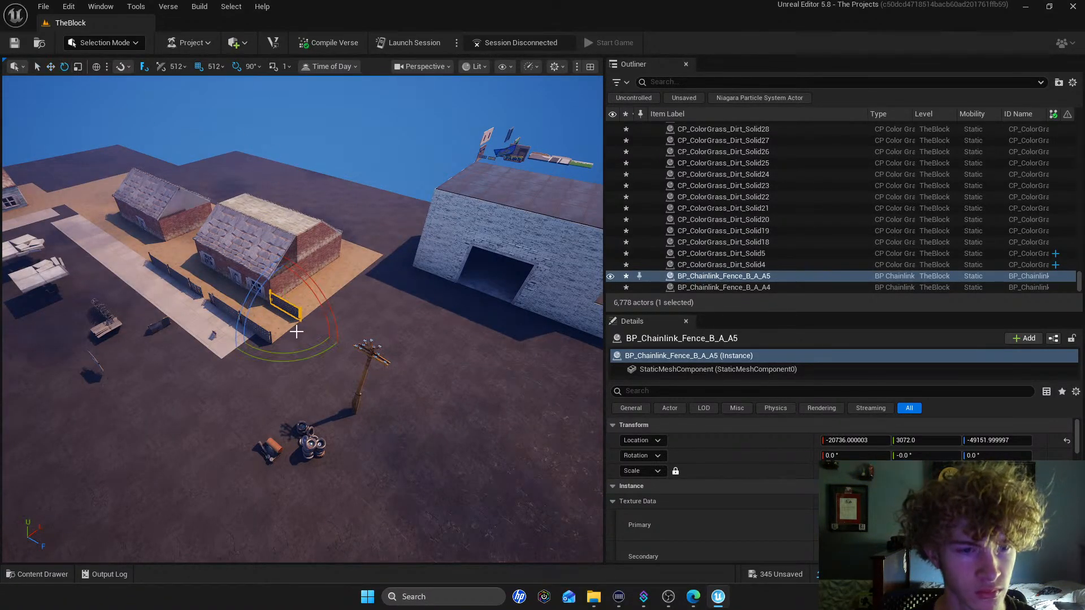
{"action": "left_click_drag", "start_coordinate": [296, 356], "coordinate": [306, 346], "text": "alt"}
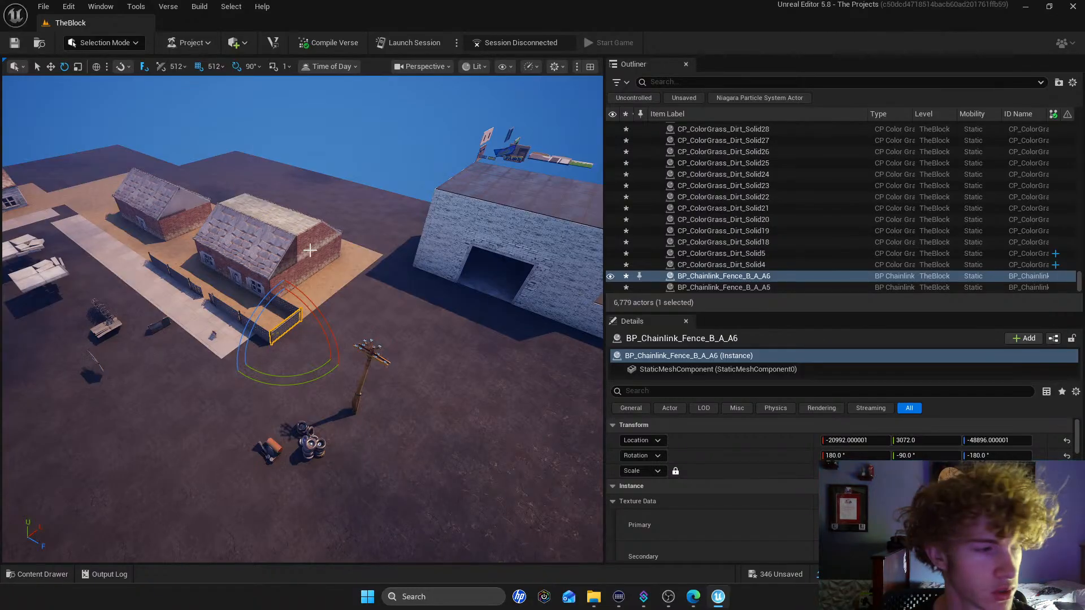
{"action": "key", "text": "w"}
{"action": "right_click_drag", "start_coordinate": [333, 180], "coordinate": [318, 174]}
Make another 90° rotated copy for the side edge, and move the unrotated panel to the yard's rear corner
{"action": "left_click", "coordinate": [361, 342]}
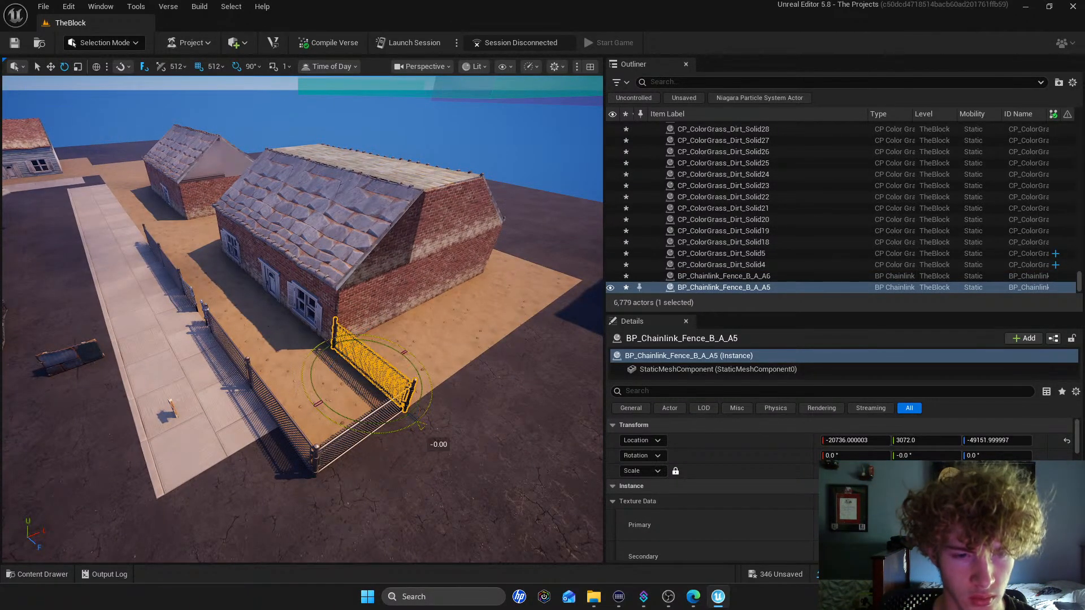
{"action": "left_click_drag", "start_coordinate": [429, 436], "coordinate": [291, 487], "text": "alt"}
{"action": "left_click", "coordinate": [364, 344]}
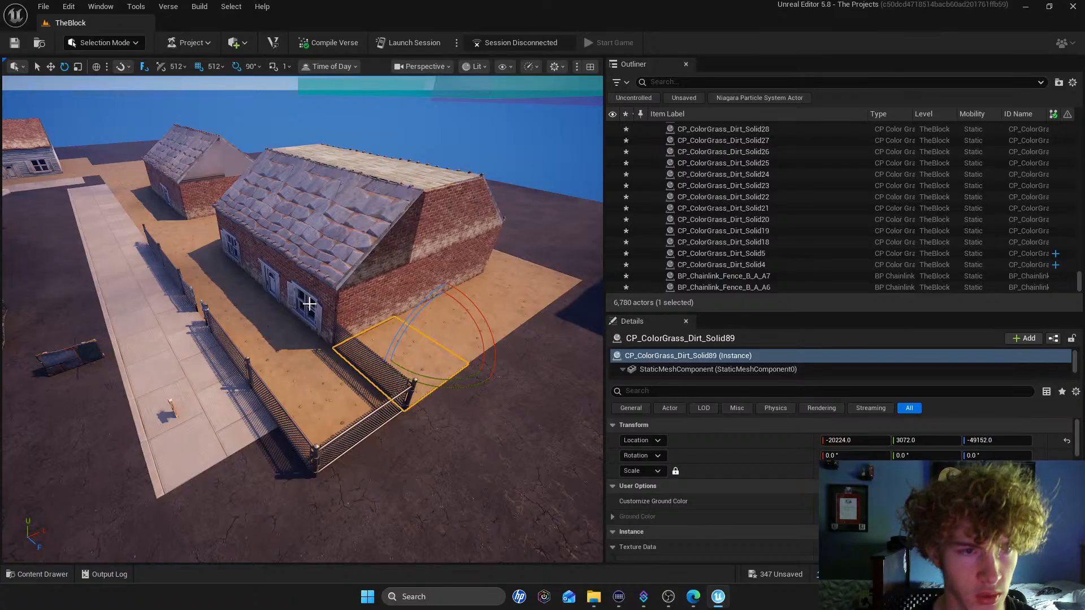
{"action": "left_click", "coordinate": [342, 331]}
{"action": "left_click", "coordinate": [332, 330]}
{"action": "left_click", "coordinate": [353, 341]}
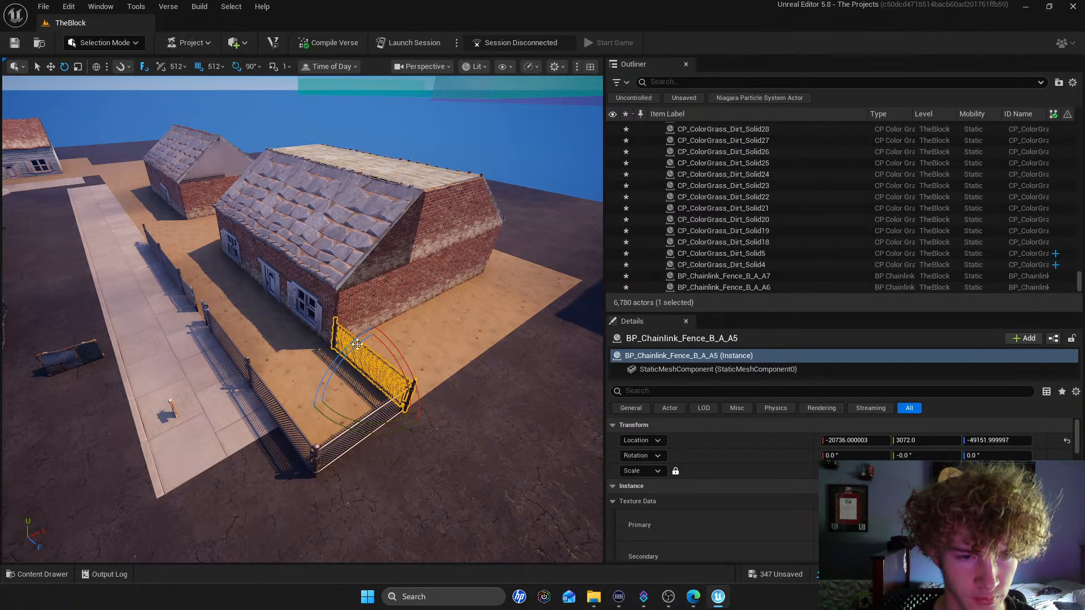
{"action": "left_click_drag", "start_coordinate": [397, 360], "coordinate": [505, 346]}
Move the extra rotated fence panel one length along the side edge so it continues from the first side panel
{"action": "left_click", "coordinate": [386, 401]}
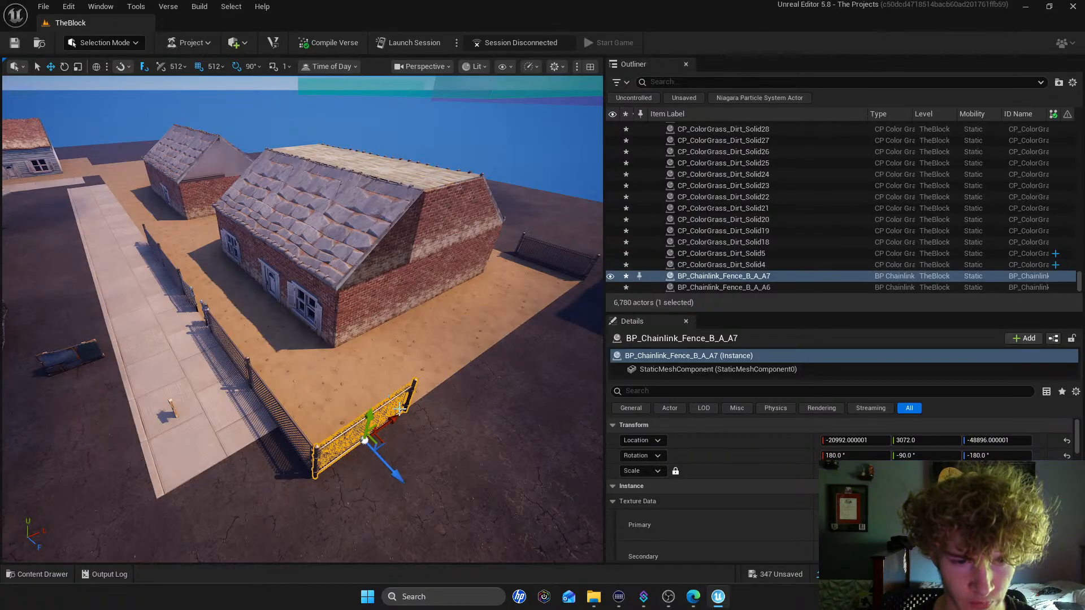
{"action": "left_click_drag", "start_coordinate": [395, 421], "coordinate": [444, 401]}
{"action": "left_click", "coordinate": [386, 408]}
{"action": "mouse_move", "coordinate": [390, 424]}
{"action": "left_mouse_down"}
{"action": "mouse_move", "coordinate": [473, 407]}
{"action": "mouse_move", "coordinate": [399, 419]}
{"action": "left_mouse_up"}
{"action": "left_click", "coordinate": [463, 383]}
{"action": "left_click_drag", "start_coordinate": [470, 367], "coordinate": [455, 378]}
{"action": "right_click_drag", "start_coordinate": [464, 379], "coordinate": [464, 379]}
Duplicate the side fence panel repeatedly along the yard's side edge until it reaches the rear corner
{"action": "key", "text": "d"}
{"action": "left_click_drag", "start_coordinate": [386, 404], "coordinate": [491, 376], "text": "alt"}
{"action": "right_click_drag", "start_coordinate": [312, 388], "coordinate": [313, 388]}
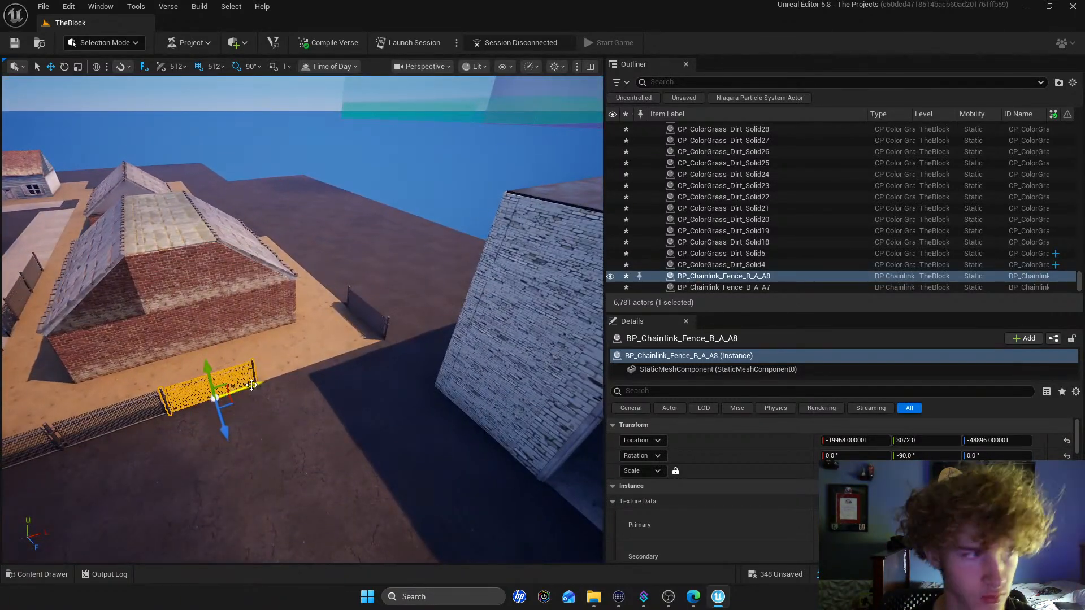
{"action": "left_click_drag", "start_coordinate": [256, 388], "coordinate": [371, 344], "text": "alt"}
Duplicate the rear corner panel four times along the yard's rear edge toward the neighbouring house, up to -51200
{"action": "right_click_drag", "start_coordinate": [445, 286], "coordinate": [446, 286]}
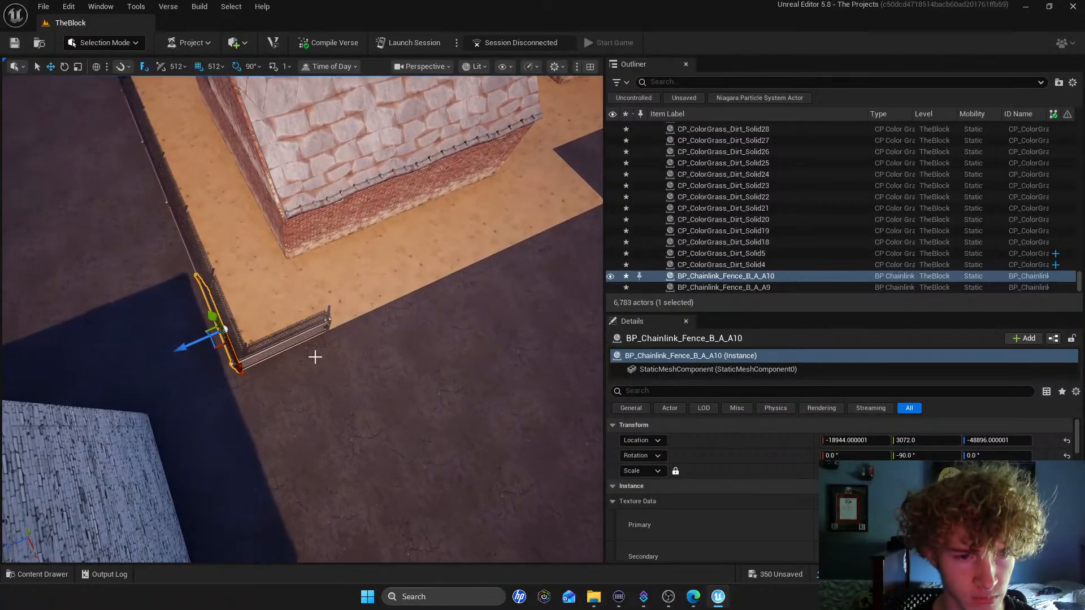
{"action": "left_click", "coordinate": [299, 340]}
{"action": "right_click_drag", "start_coordinate": [300, 340], "coordinate": [299, 340]}
{"action": "right_click_drag", "start_coordinate": [373, 341], "coordinate": [373, 341]}
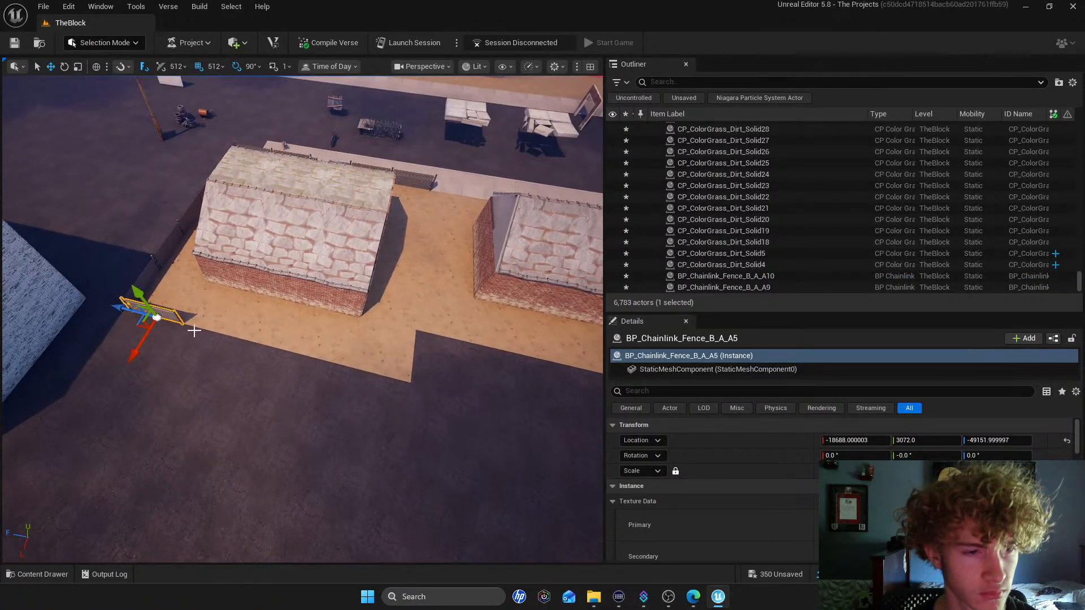
{"action": "left_click_drag", "start_coordinate": [149, 318], "coordinate": [338, 357], "text": "alt"}
{"action": "scroll", "coordinate": [338, 357], "scroll_direction": "down", "scroll_amount": 5}
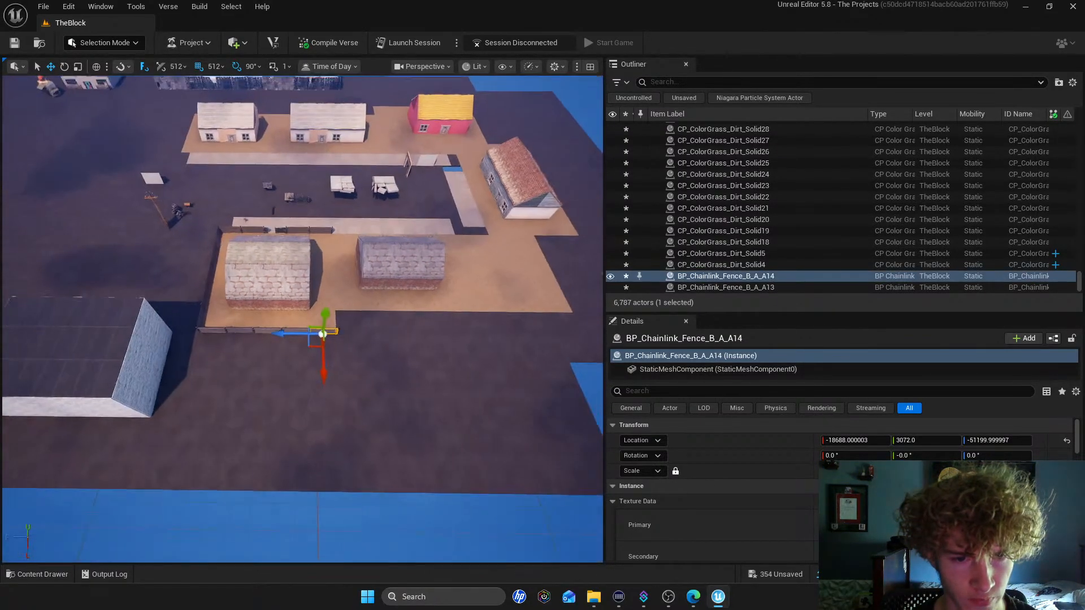
Duplicate the outer side fence panel to the yard's opposite side edge beside the neighbouring house, and repeat it along that edge at -51456
{"action": "key", "text": "w"}
{"action": "mouse_move", "coordinate": [377, 352]}
{"action": "right_mouse_down"}
{"action": "mouse_move", "coordinate": [367, 352]}
{"action": "mouse_move", "coordinate": [390, 349]}
{"action": "mouse_move", "coordinate": [376, 341]}
{"action": "right_mouse_up"}
{"action": "key", "text": "s"}
{"action": "key", "text": "w"}
{"action": "right_click_drag", "start_coordinate": [249, 327], "coordinate": [274, 288]}
{"action": "left_click", "coordinate": [281, 287]}
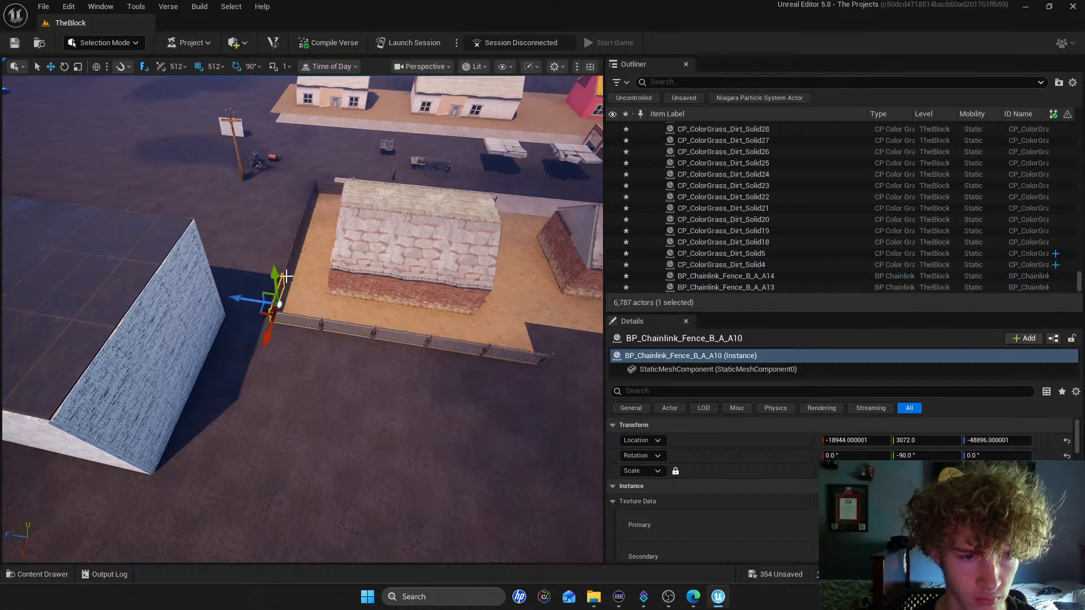
{"action": "left_click_drag", "start_coordinate": [257, 271], "coordinate": [490, 300], "text": "alt"}
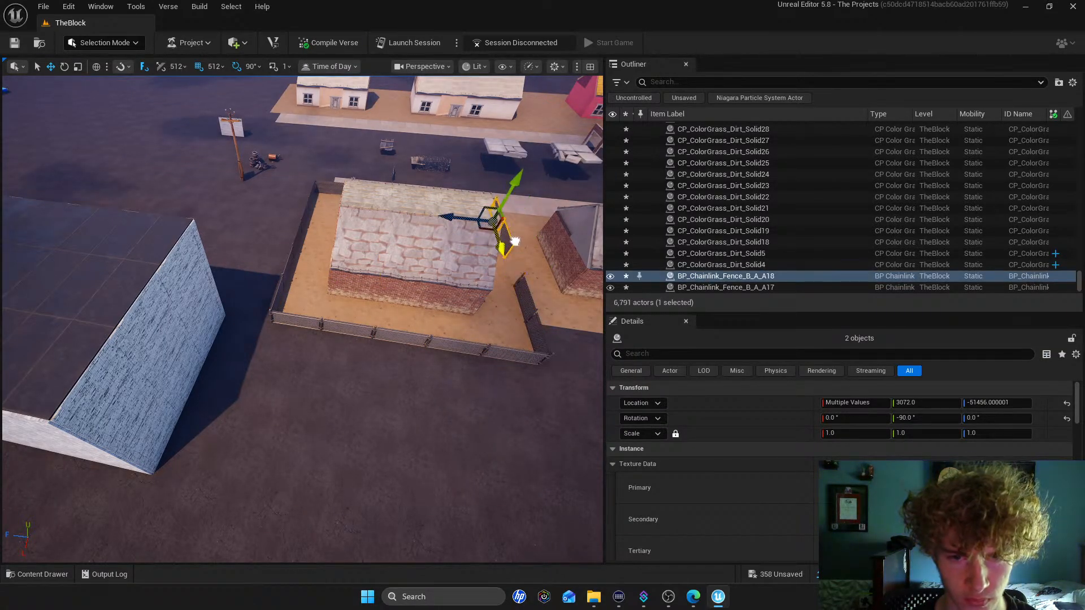
Duplicate the last side panel one length toward the street, to -20992, -51456, continuing the side fence
{"action": "right_click_drag", "start_coordinate": [515, 264], "coordinate": [315, 225]}
{"action": "left_click", "coordinate": [228, 232]}
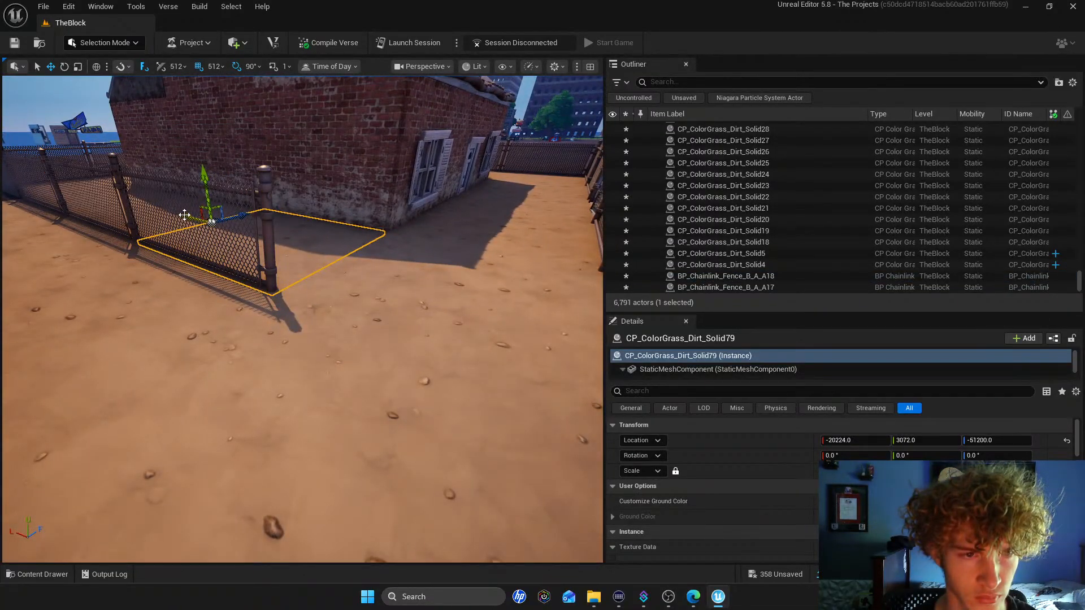
{"action": "left_click", "coordinate": [164, 192]}
{"action": "left_click_drag", "start_coordinate": [208, 271], "coordinate": [339, 308], "text": "alt"}
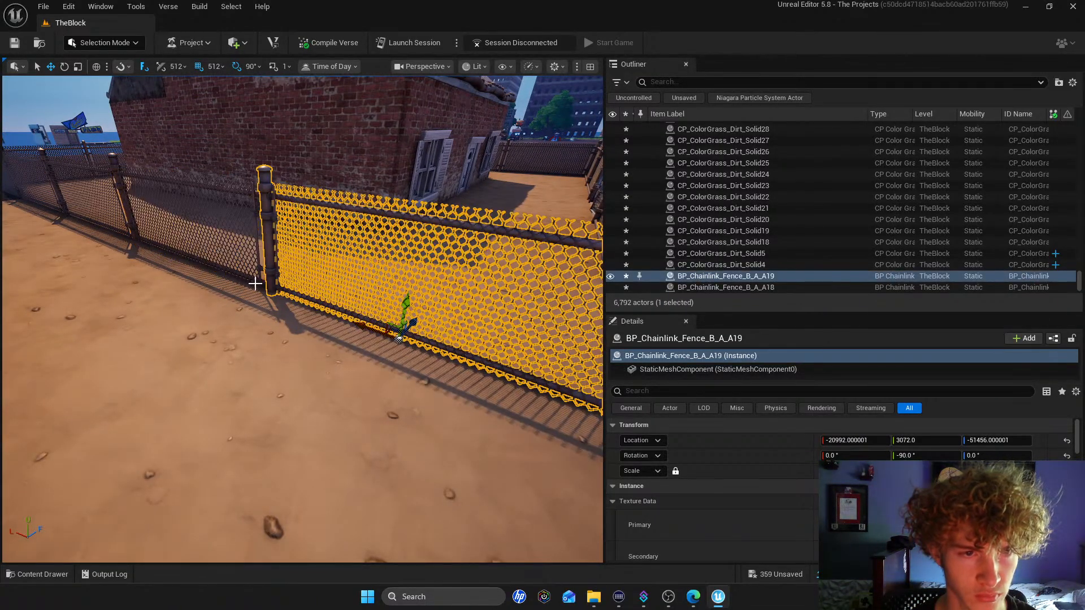
Place a Fence Chain Link Doorway Center B A at the front fence and delete the old Fence Chainlink A07 doorway panel
{"action": "right_click_drag", "start_coordinate": [247, 226], "coordinate": [247, 243]}
{"action": "left_click", "coordinate": [193, 112]}
{"action": "right_click_drag", "start_coordinate": [190, 112], "coordinate": [191, 128]}
{"action": "left_click", "coordinate": [37, 574]}
{"action": "scroll", "coordinate": [554, 482], "scroll_direction": "up", "scroll_amount": 1}
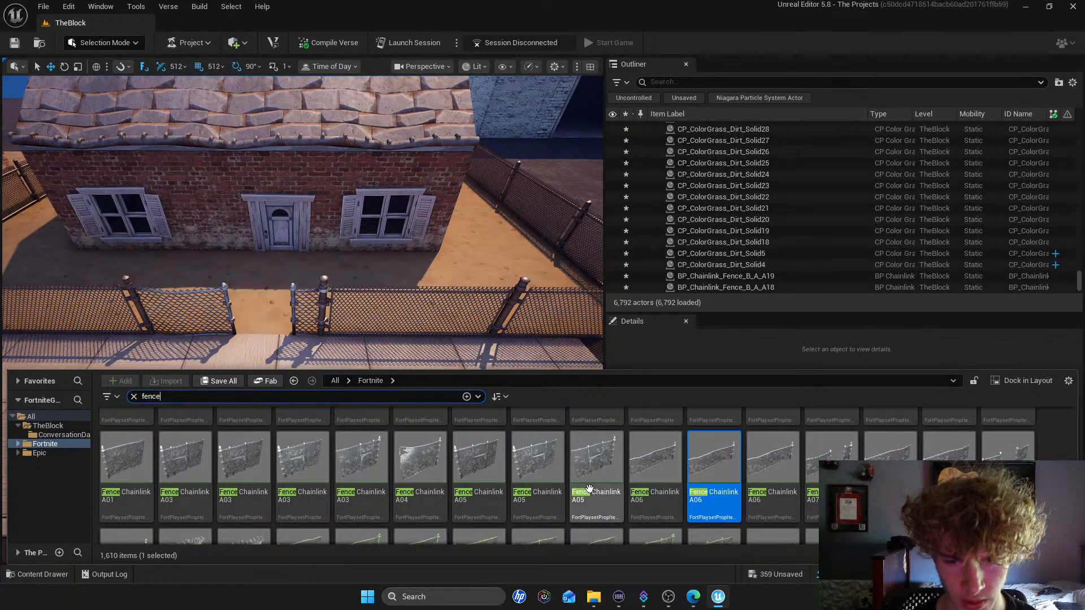
{"action": "scroll", "coordinate": [848, 479], "scroll_direction": "down", "scroll_amount": 1}
{"action": "scroll", "coordinate": [734, 486], "scroll_direction": "down", "scroll_amount": 3}
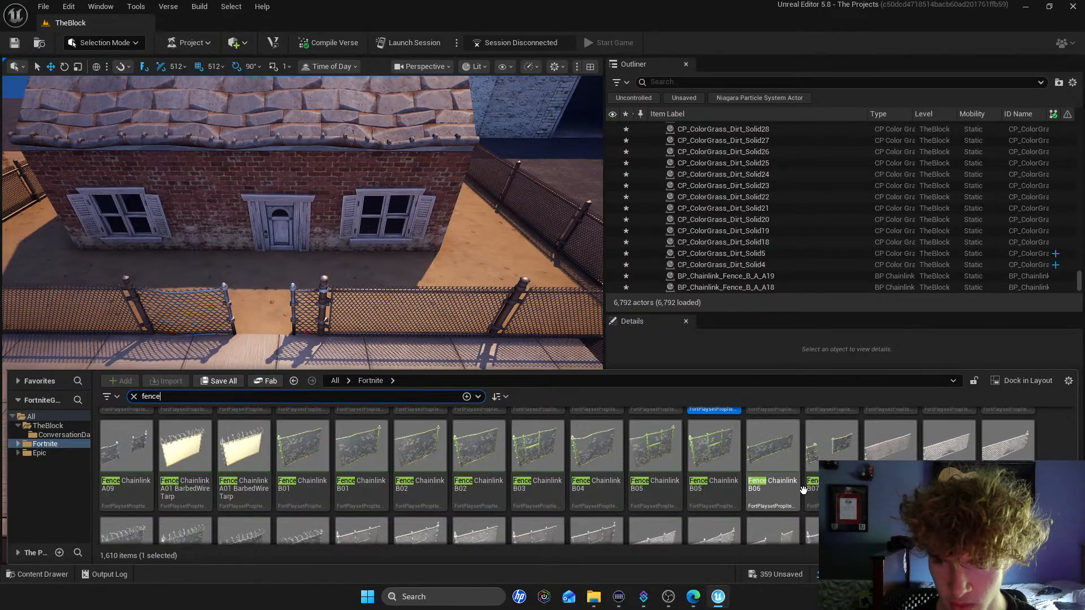
{"action": "scroll", "coordinate": [814, 480], "scroll_direction": "down", "scroll_amount": 3}
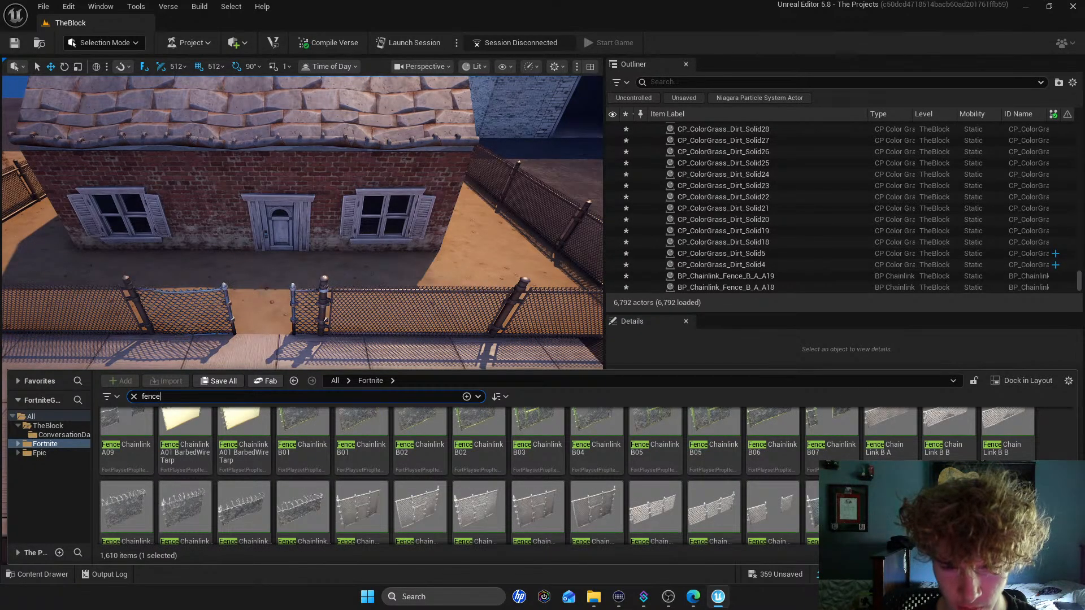
{"action": "left_click_drag", "start_coordinate": [745, 519], "coordinate": [276, 398]}
{"action": "left_click", "coordinate": [201, 302]}
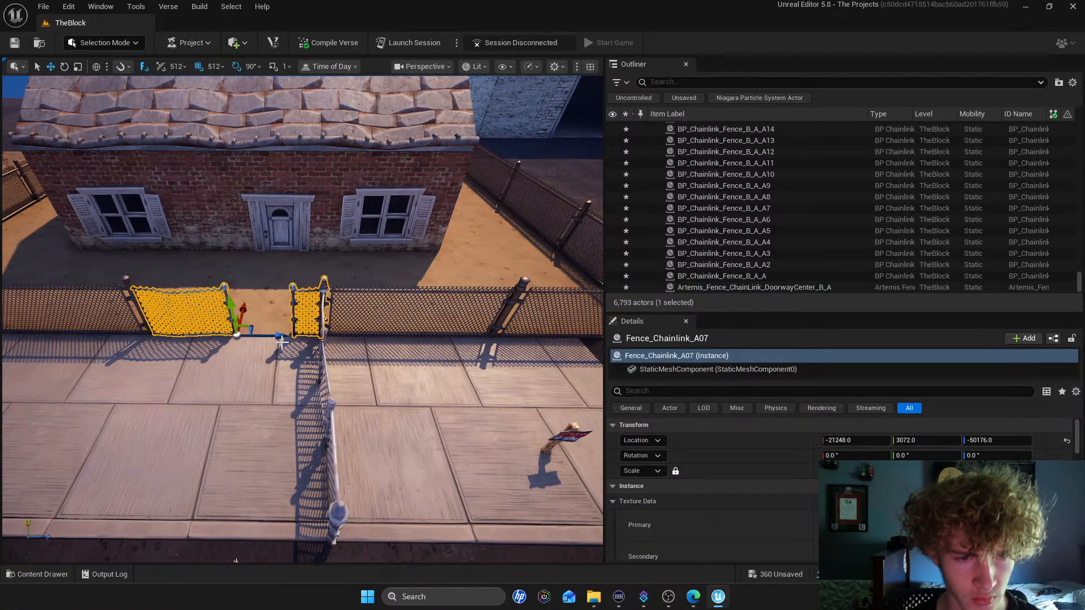
{"action": "key", "text": "Delete"}
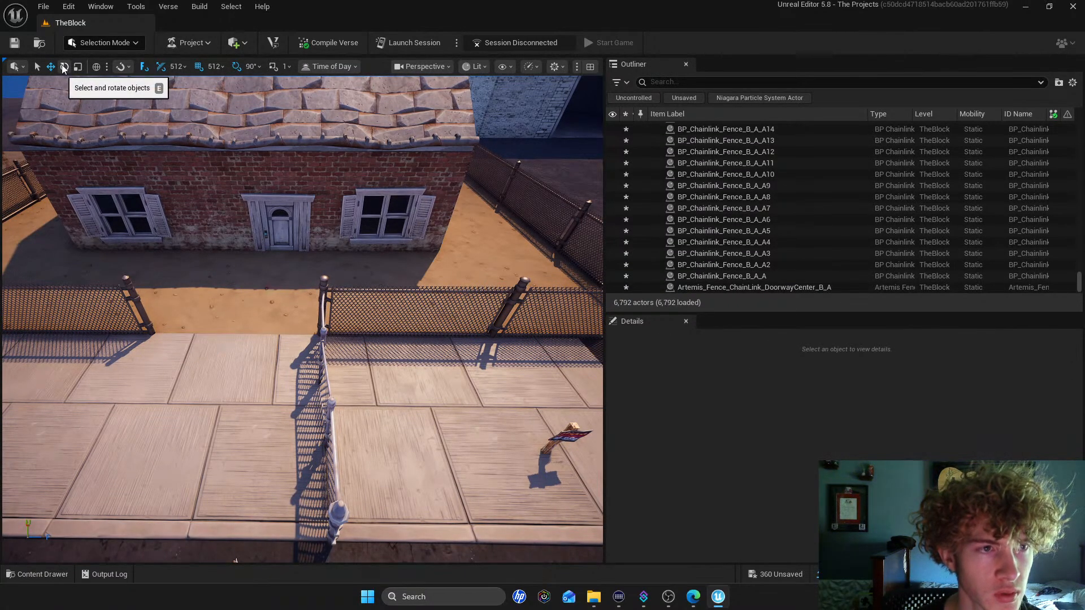
Rotate the new doorway panel parallel to the front fence and move it into the gap at -21248, -50176
{"action": "left_click", "coordinate": [325, 341]}
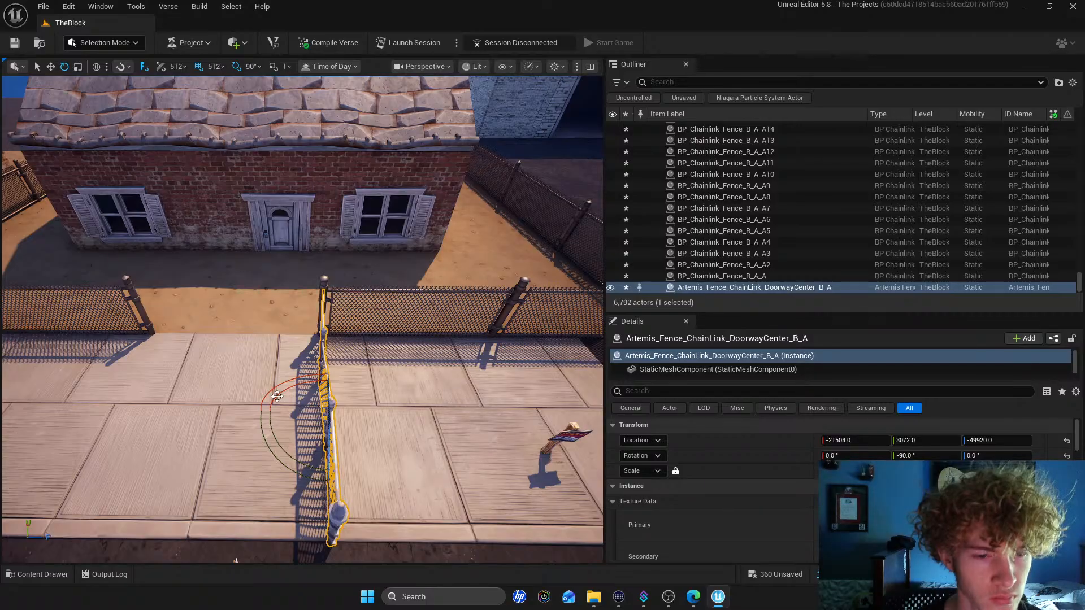
{"action": "left_click_drag", "start_coordinate": [277, 452], "coordinate": [99, 175]}
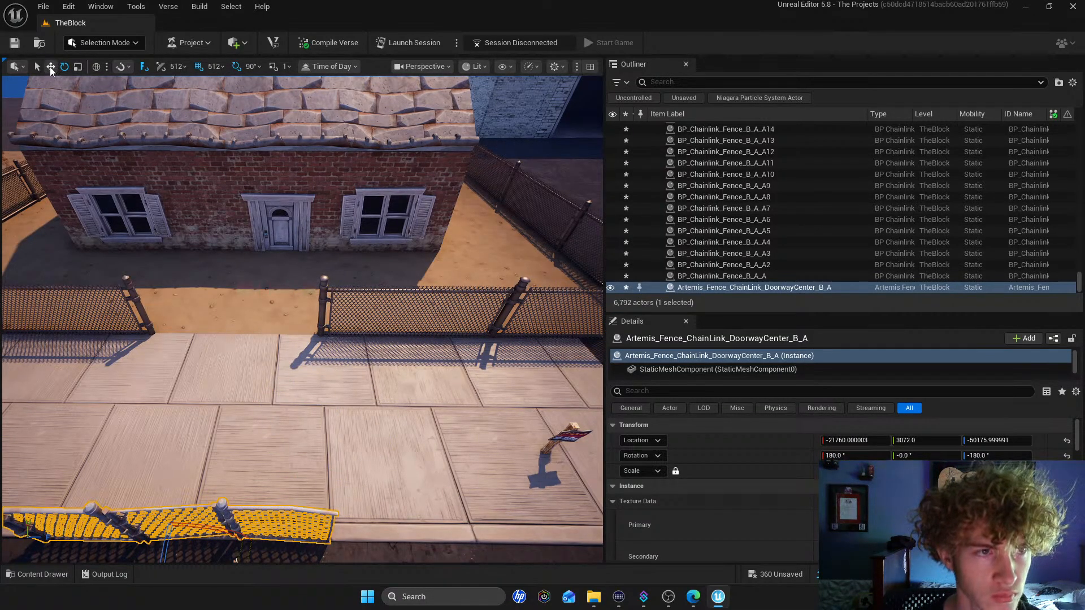
{"action": "left_click_drag", "start_coordinate": [196, 496], "coordinate": [244, 324]}
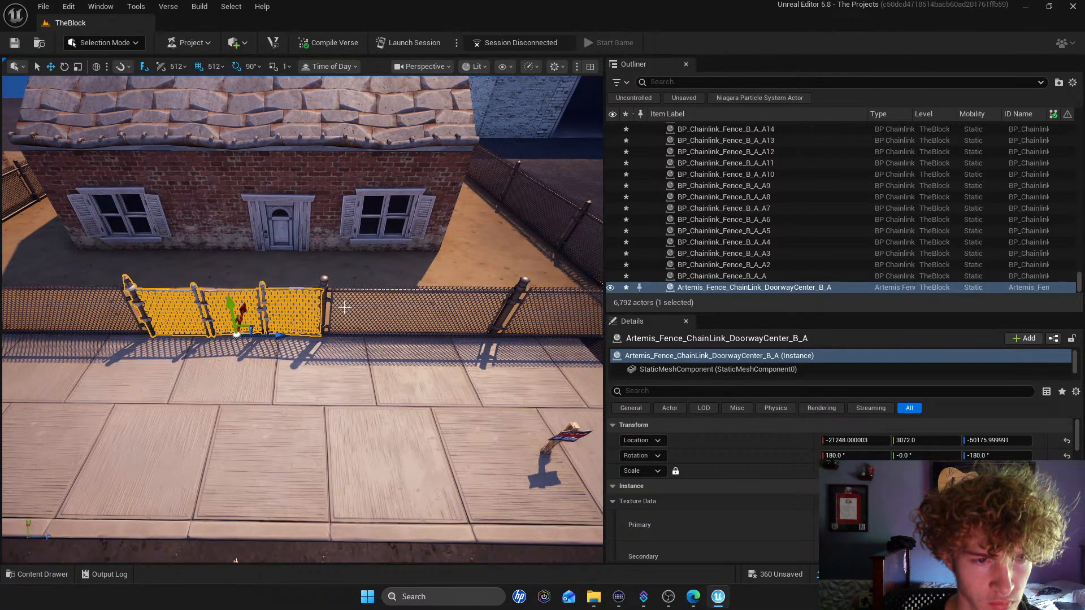
Copy the adjacent fence panel's texture data, TD_ChainLink_Fence_A, into the doorway panel's Primary texture slot
{"action": "left_click", "coordinate": [362, 306]}
{"action": "left_click", "coordinate": [346, 292]}
{"action": "scroll", "coordinate": [712, 485], "scroll_direction": "down", "scroll_amount": 3}
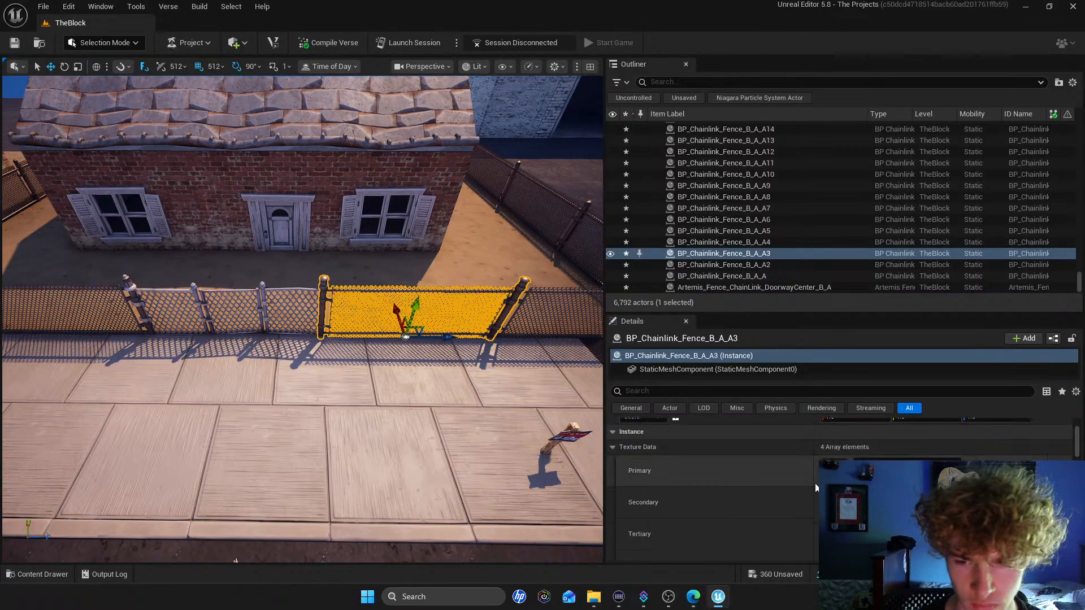
{"action": "left_click", "coordinate": [888, 272]}
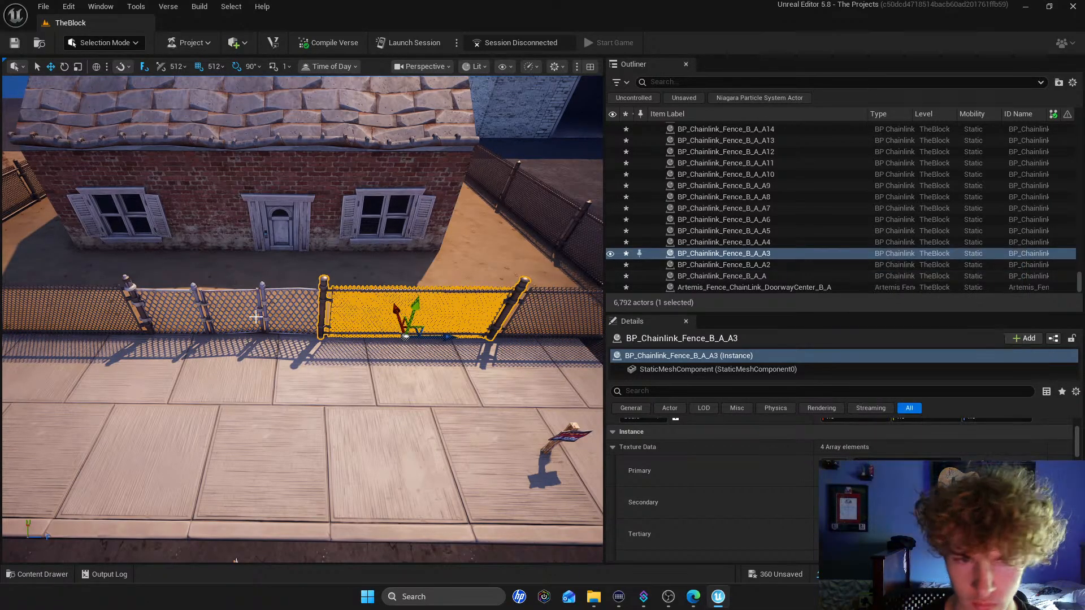
{"action": "left_click", "coordinate": [271, 293]}
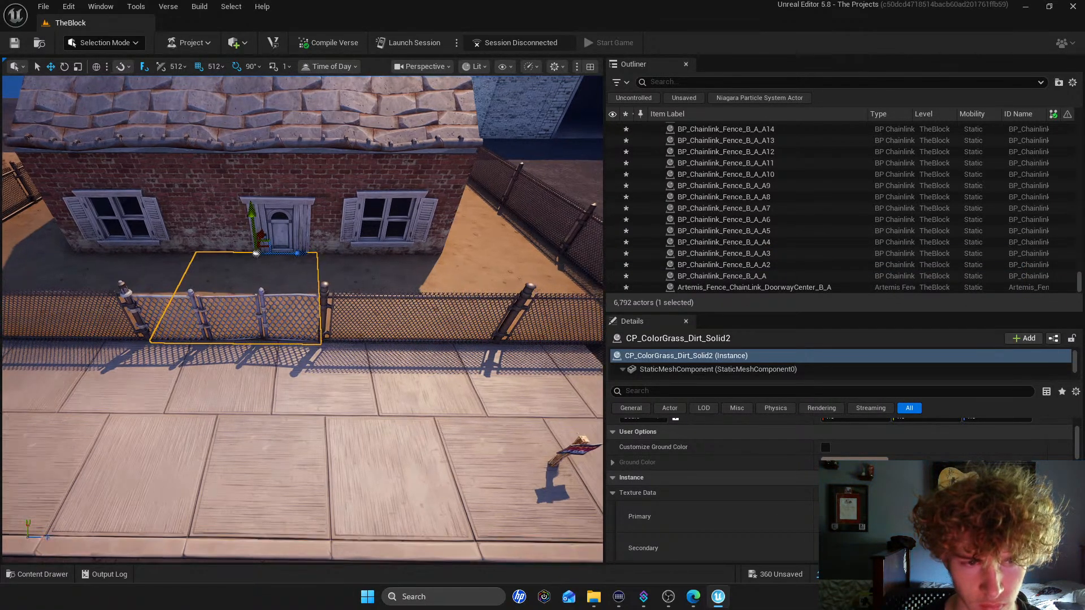
{"action": "left_click", "coordinate": [265, 295]}
{"action": "scroll", "coordinate": [837, 464], "scroll_direction": "down", "scroll_amount": 1}
{"action": "left_click", "coordinate": [874, 449]}
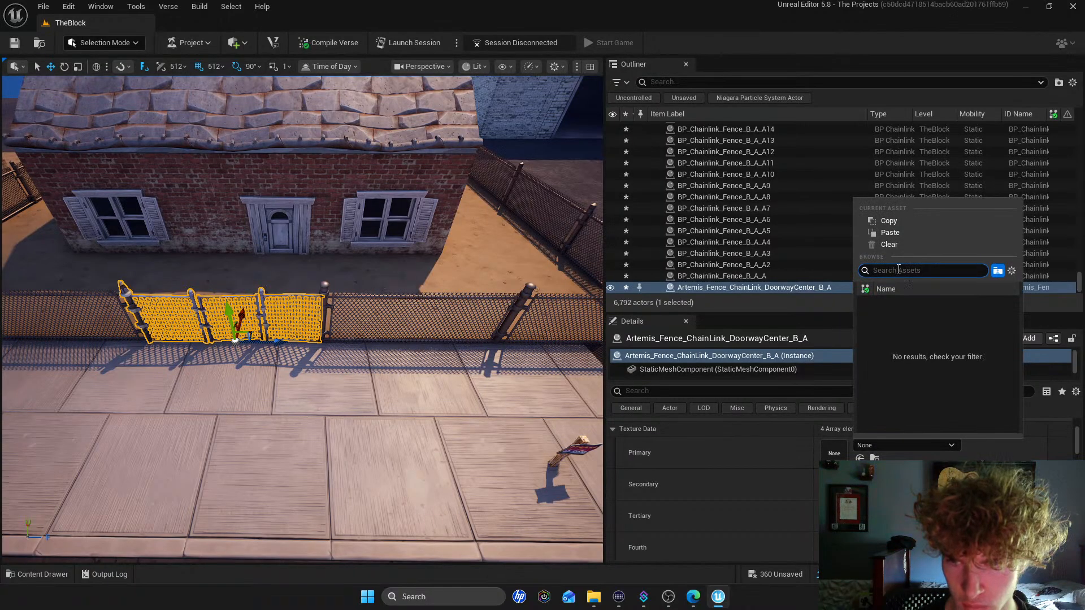
{"action": "left_click", "coordinate": [876, 230]}
{"action": "left_click", "coordinate": [416, 311]}
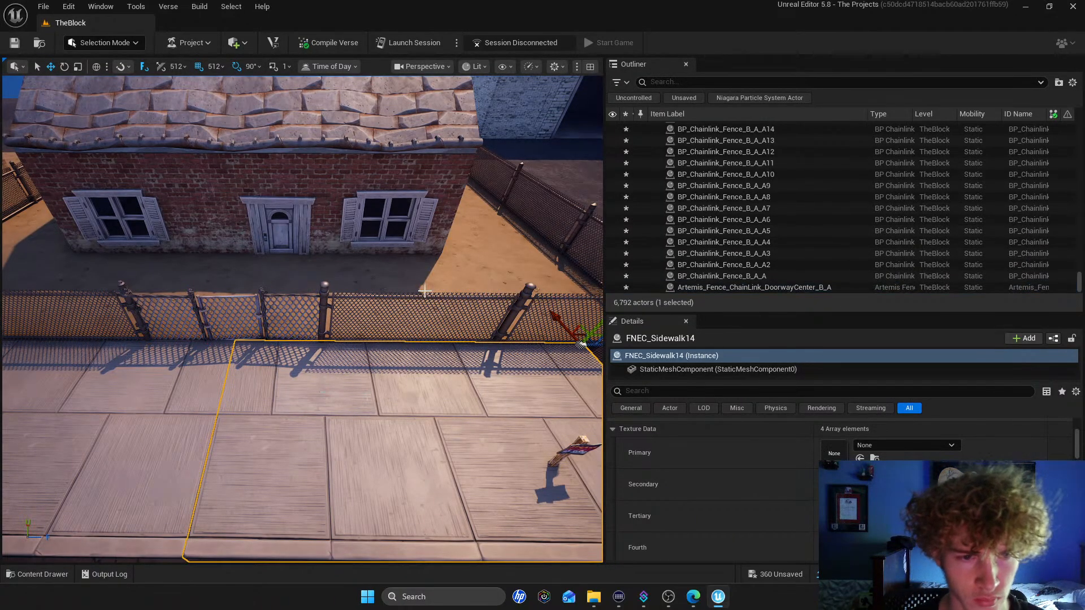
Try pasting the same fence texture data into the doorway panel's Secondary, Tertiary and Fourth texture slots
{"action": "left_click", "coordinate": [289, 317]}
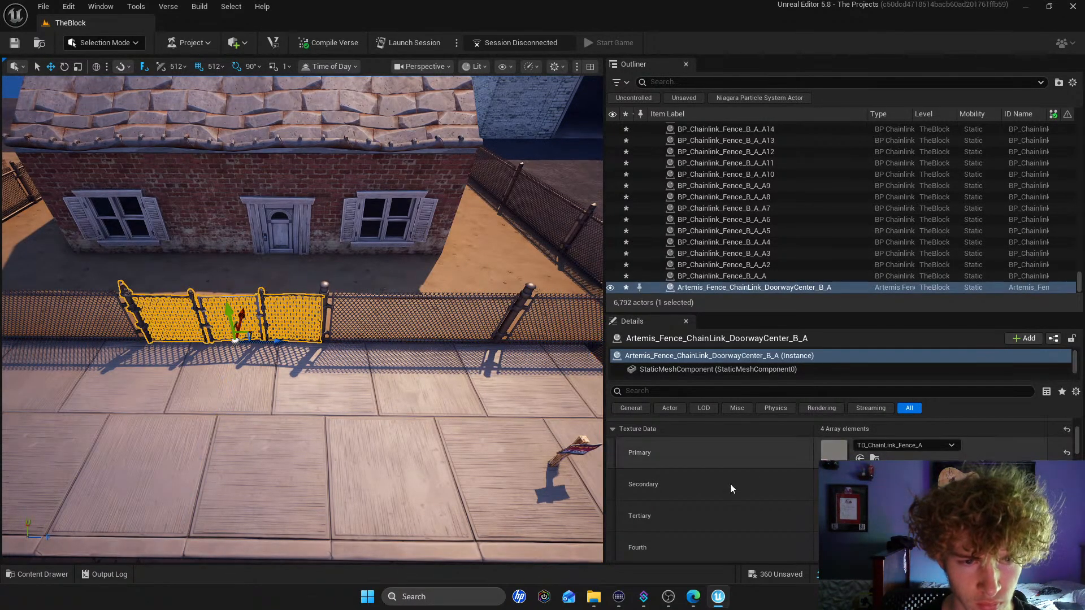
{"action": "left_click", "coordinate": [891, 447]}
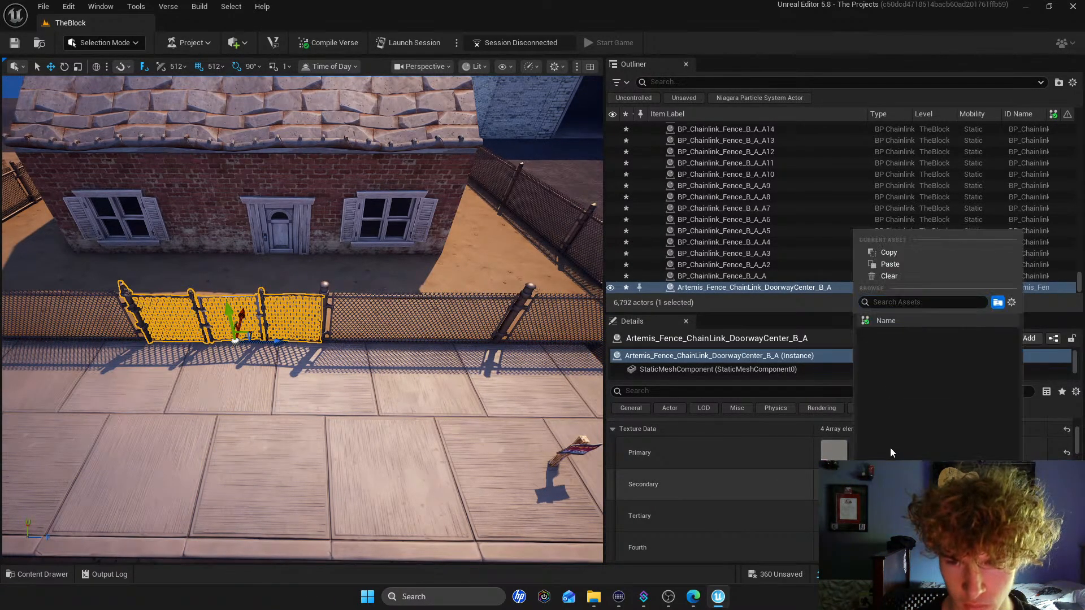
{"action": "left_click", "coordinate": [890, 264]}
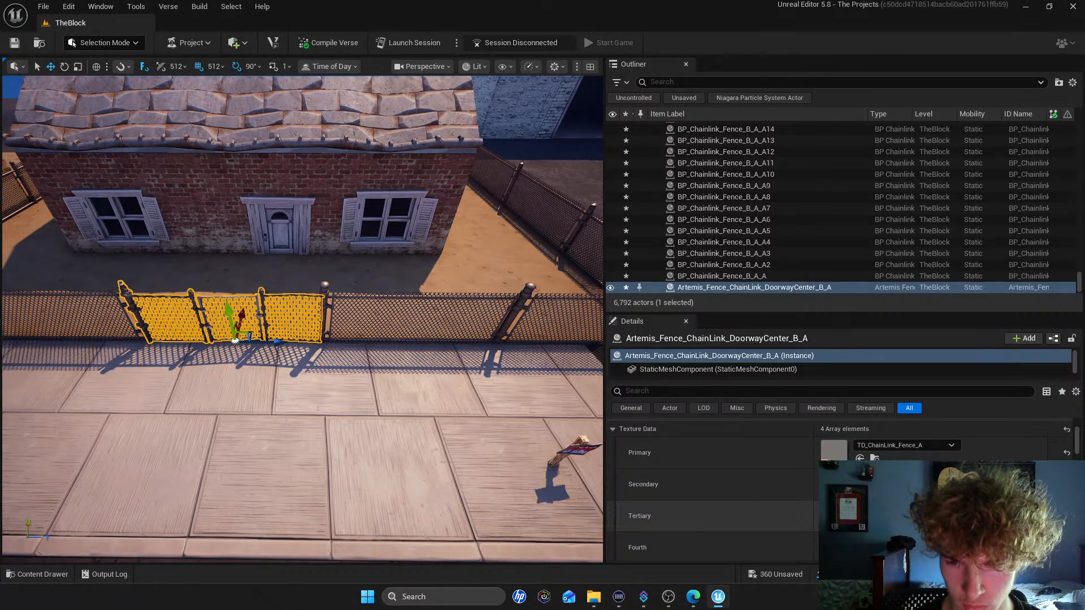
{"action": "left_click", "coordinate": [887, 509]}
{"action": "left_click", "coordinate": [887, 296]}
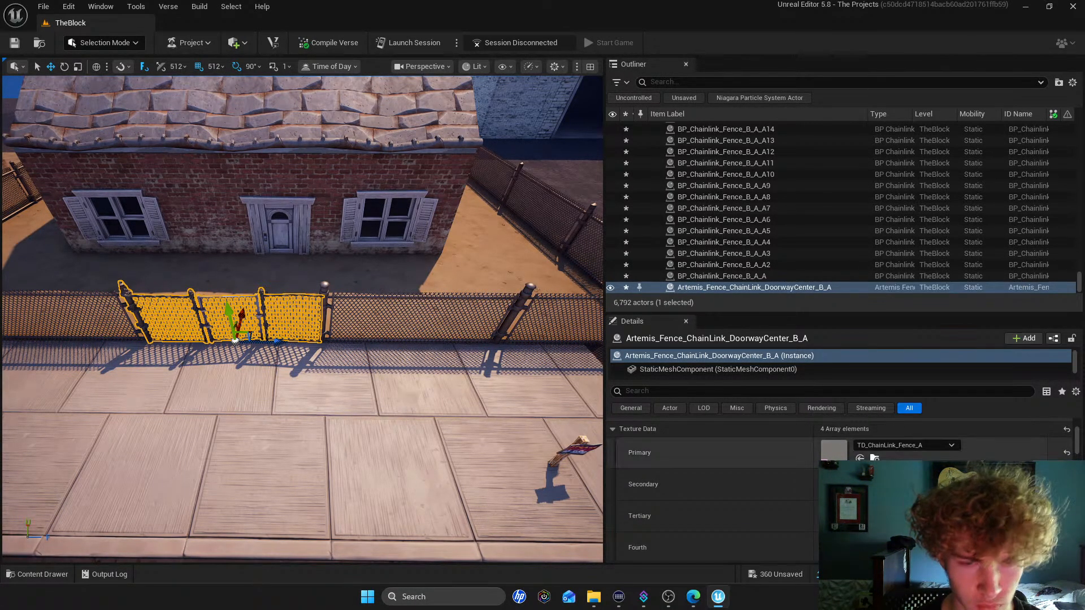
{"action": "left_click", "coordinate": [888, 540]}
{"action": "left_click", "coordinate": [891, 330]}
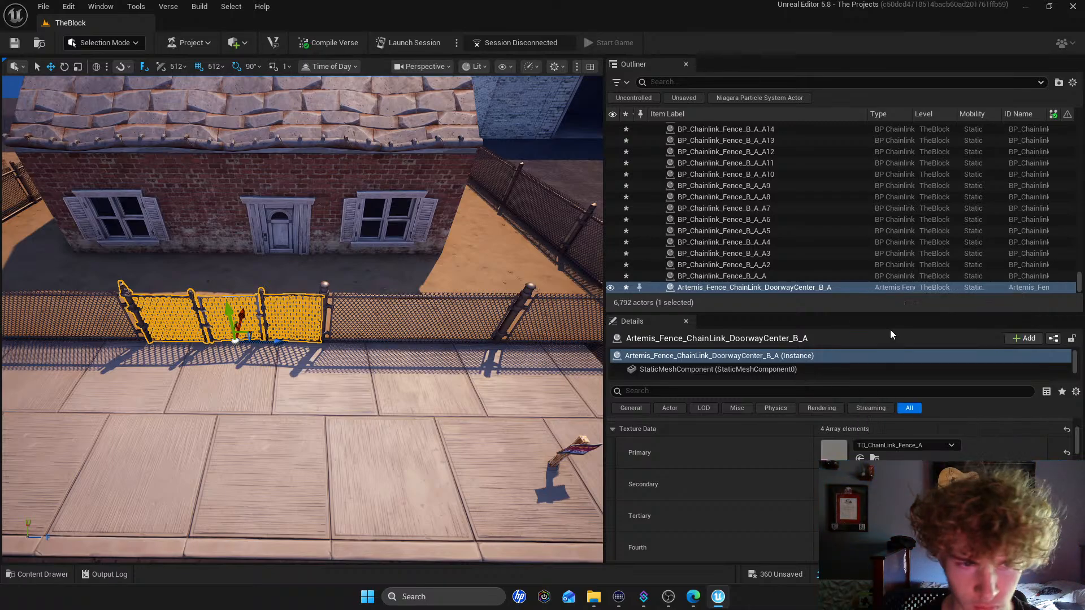
Clear the Secondary, Tertiary and Fourth texture slots of the doorway panel
{"action": "left_click", "coordinate": [376, 353]}
{"action": "right_click_drag", "start_coordinate": [376, 353], "coordinate": [347, 390]}
{"action": "key", "text": "w"}
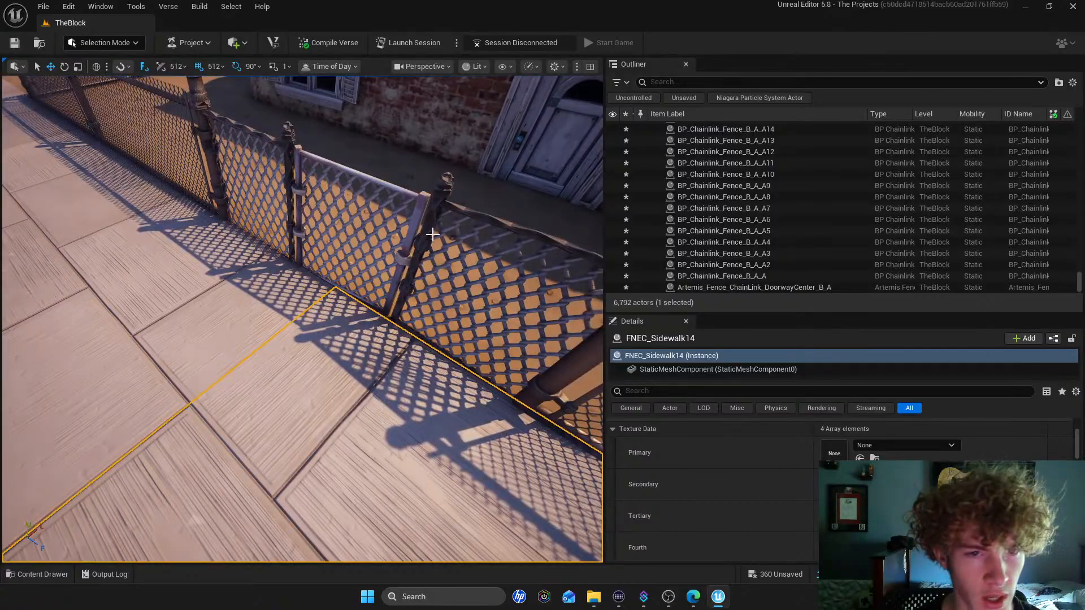
{"action": "left_click", "coordinate": [435, 235]}
{"action": "left_click", "coordinate": [904, 445]}
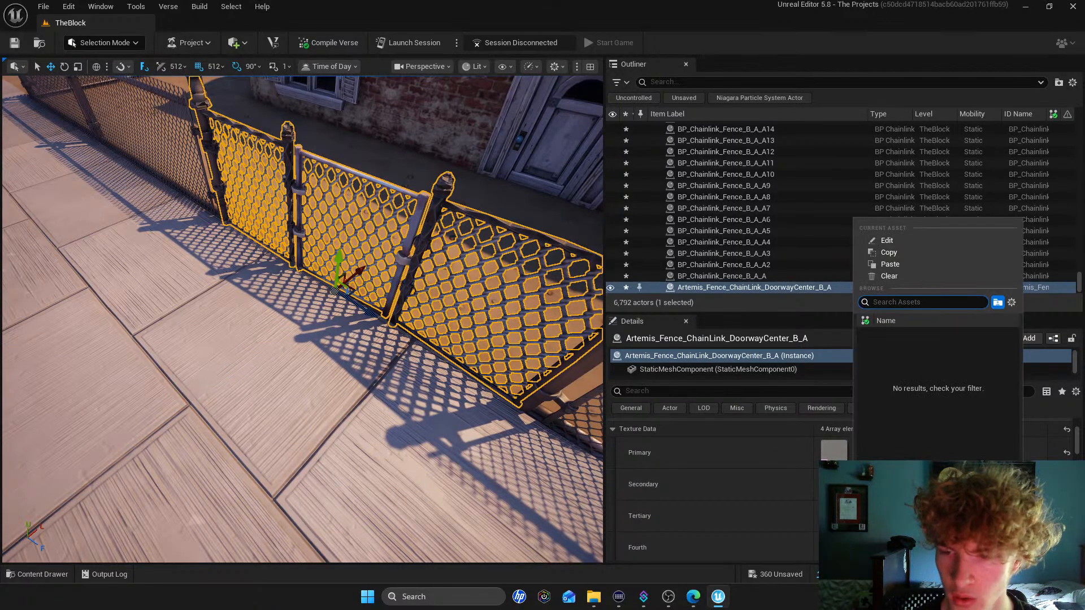
{"action": "left_click", "coordinate": [893, 278]}
{"action": "left_click", "coordinate": [905, 509]}
{"action": "left_click", "coordinate": [897, 305]}
{"action": "left_click", "coordinate": [904, 445]}
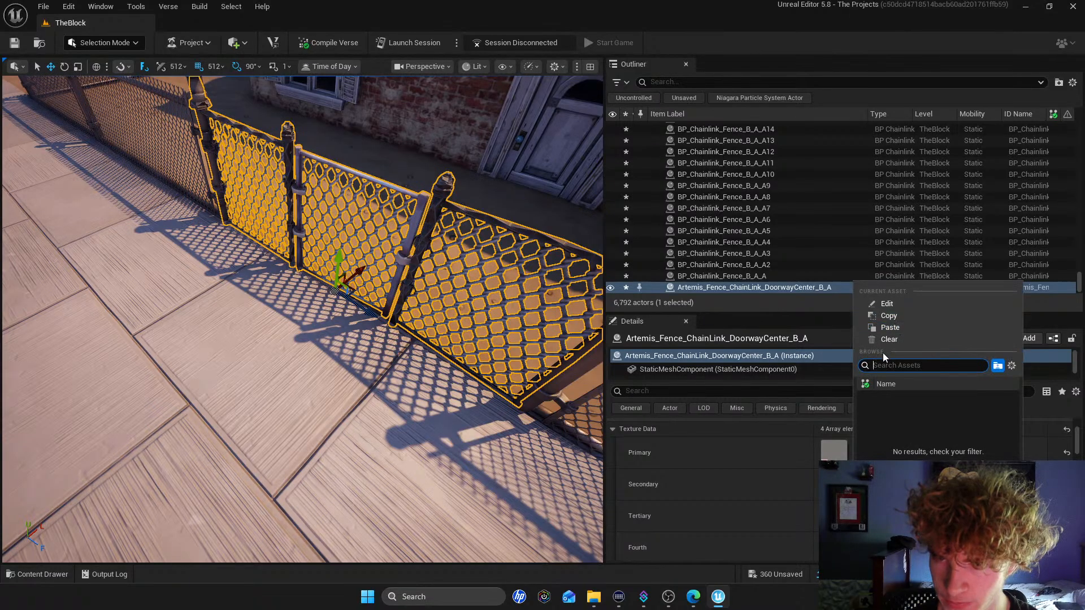
{"action": "left_click", "coordinate": [877, 340]}
Try the other Fence Chain Link Doorway Center B A variant on the sidewalk beside the front fence, and delete it again
{"action": "left_click", "coordinate": [458, 406]}
{"action": "scroll", "coordinate": [458, 405], "scroll_direction": "down", "scroll_amount": 10}
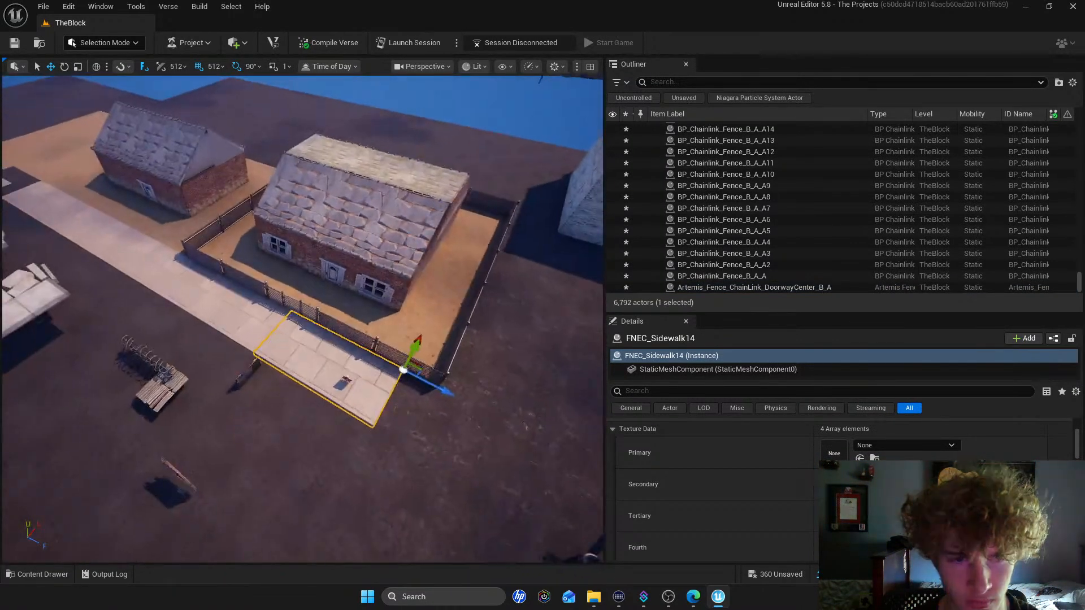
{"action": "left_click", "coordinate": [37, 574]}
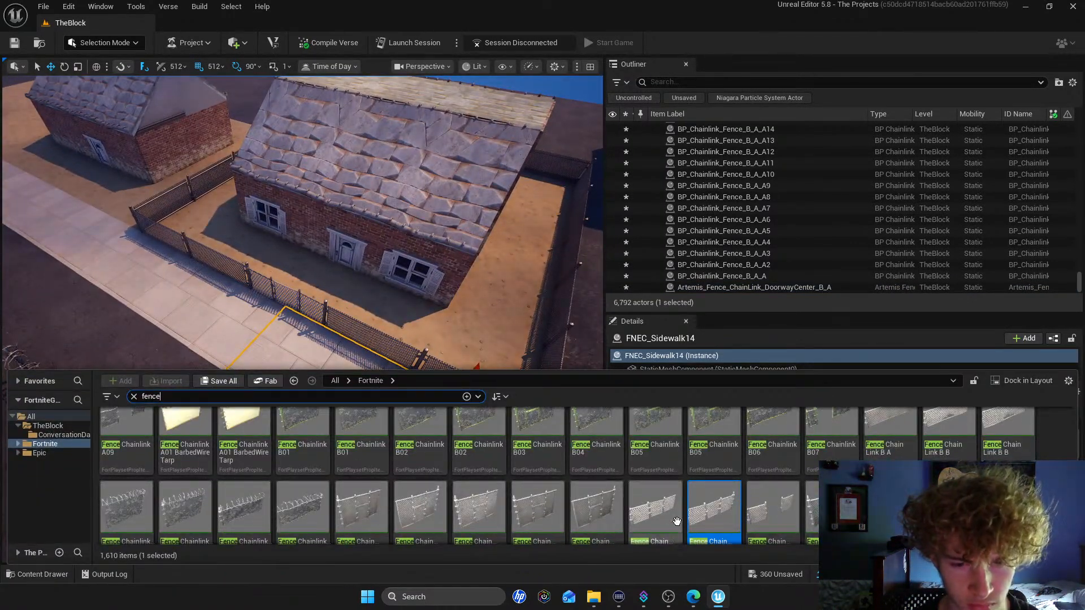
{"action": "scroll", "coordinate": [791, 525], "scroll_direction": "down", "scroll_amount": 1}
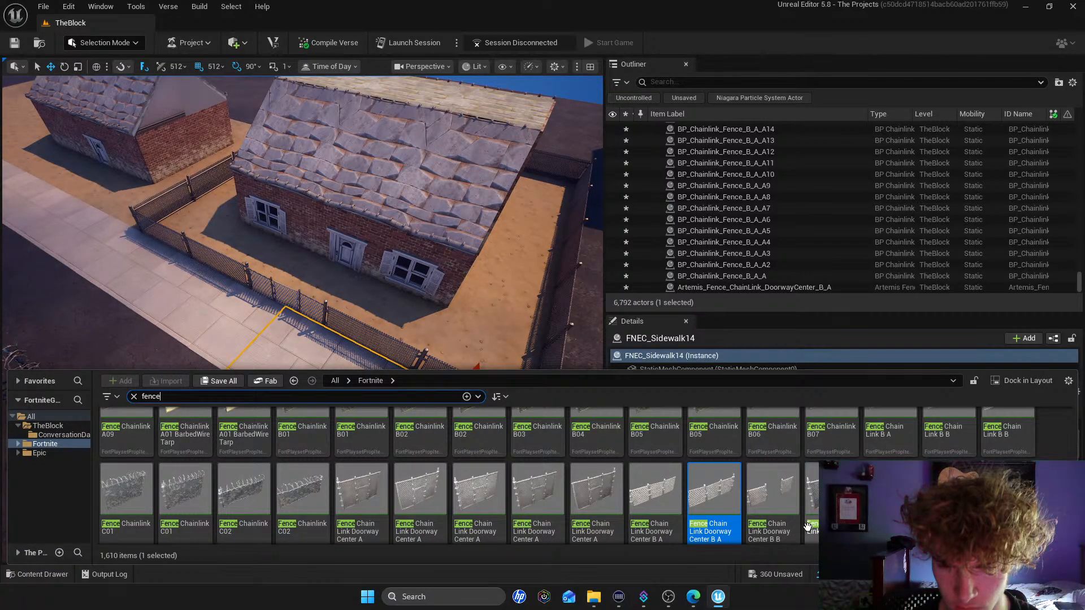
{"action": "scroll", "coordinate": [803, 527], "scroll_direction": "down", "scroll_amount": 1}
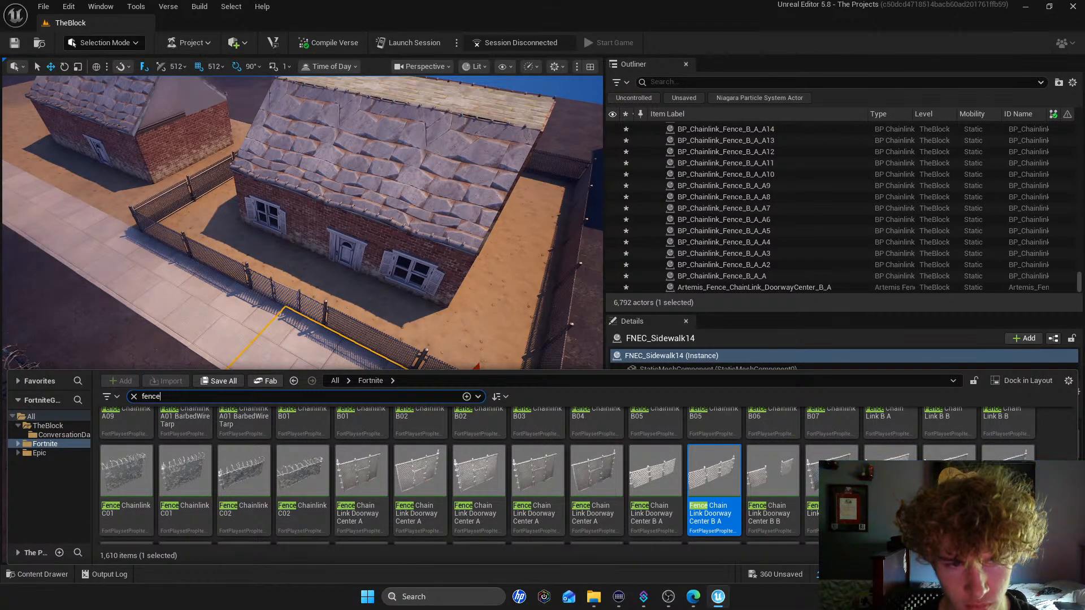
{"action": "left_click_drag", "start_coordinate": [655, 491], "coordinate": [243, 332]}
{"action": "right_click_drag", "start_coordinate": [243, 332], "coordinate": [334, 246]}
{"action": "key", "text": "w"}
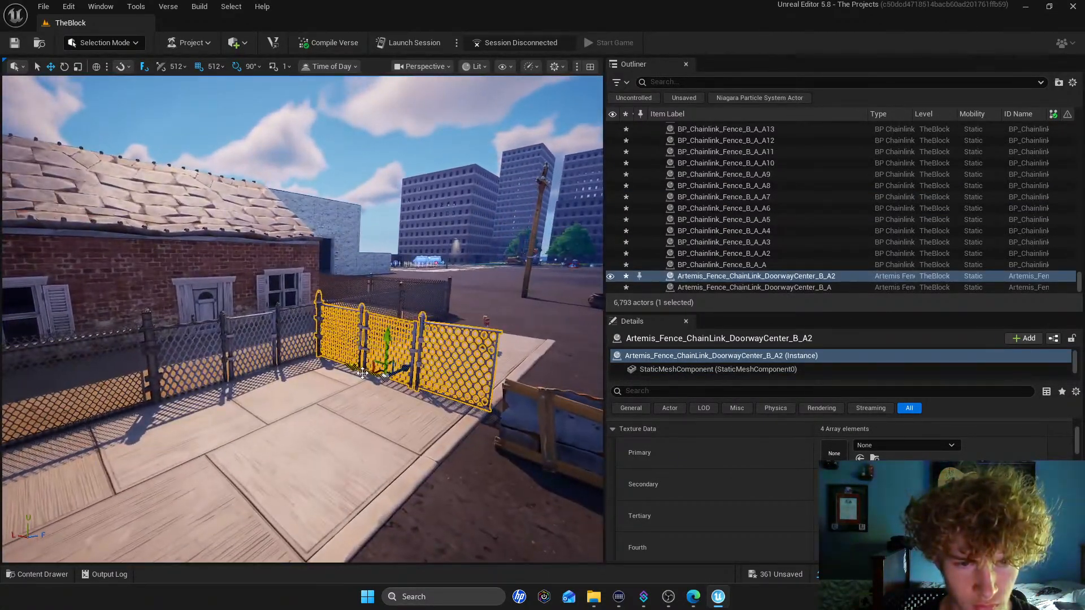
{"action": "key", "text": "Delete"}
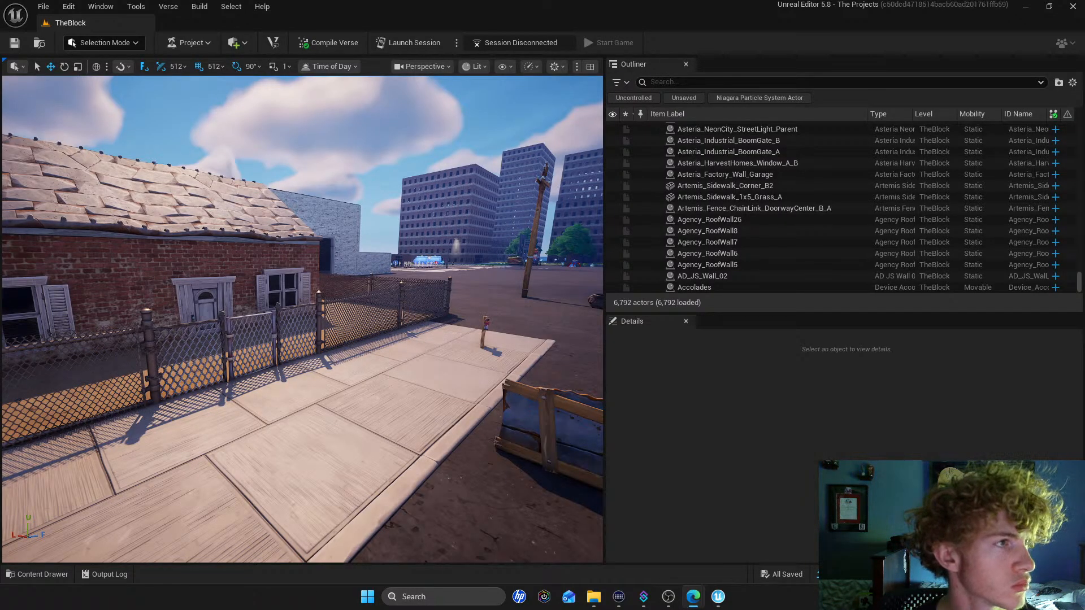
Duplicate a front brick wall of the neighbouring house into the dirt yard beside it, turned 90°, at -20480, -54016
{"action": "key", "text": "alt+Tab"}
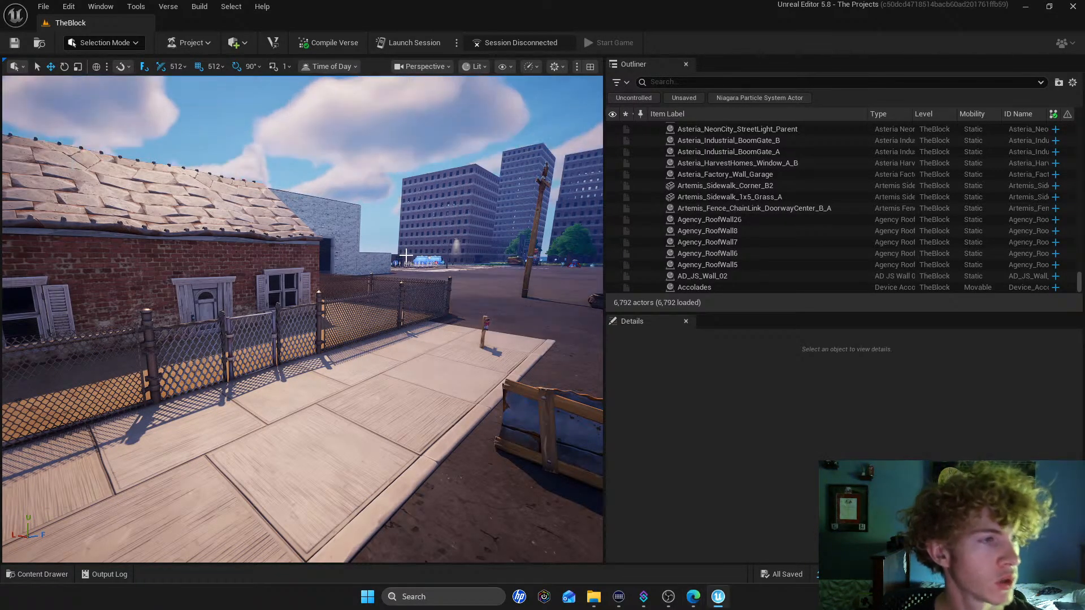
{"action": "mouse_move", "coordinate": [313, 188]}
{"action": "right_mouse_down"}
{"action": "mouse_move", "coordinate": [345, 243]}
{"action": "mouse_move", "coordinate": [282, 237]}
{"action": "mouse_move", "coordinate": [322, 248]}
{"action": "mouse_move", "coordinate": [313, 188]}
{"action": "mouse_move", "coordinate": [326, 203]}
{"action": "right_mouse_up"}
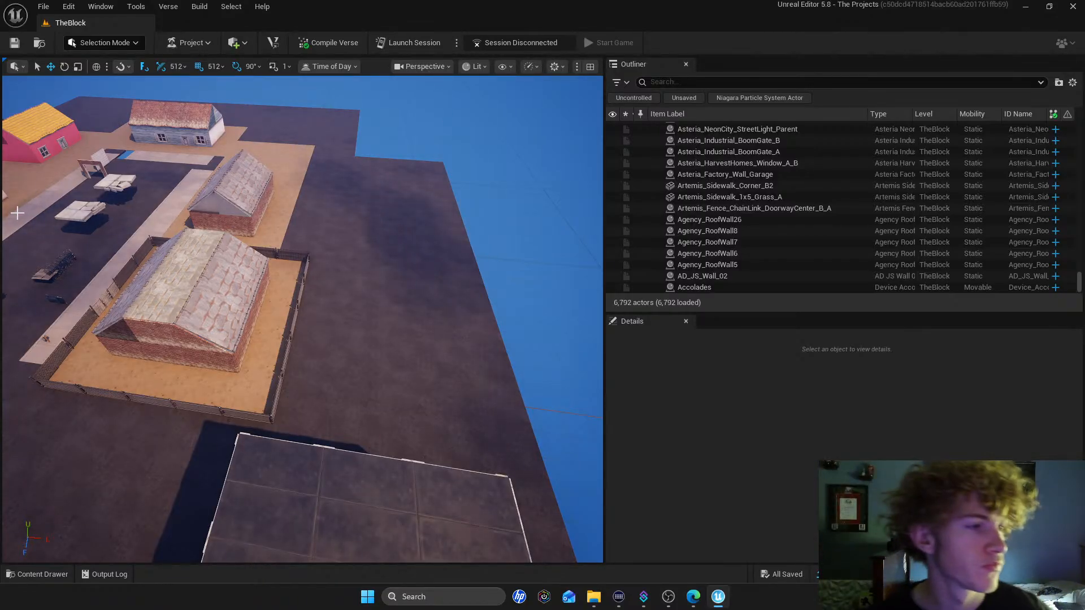
{"action": "key", "text": "s"}
{"action": "right_click_drag", "start_coordinate": [303, 319], "coordinate": [192, 257]}
{"action": "key", "text": "w"}
{"action": "key", "text": "w"}
{"action": "key", "text": "s"}
{"action": "key", "text": "w"}
{"action": "key", "text": "s"}
{"action": "key", "text": "w"}
{"action": "right_click_drag", "start_coordinate": [412, 300], "coordinate": [417, 261]}
{"action": "key", "text": "s"}
{"action": "key", "text": "w"}
{"action": "key", "text": "s"}
{"action": "left_click", "coordinate": [405, 334]}
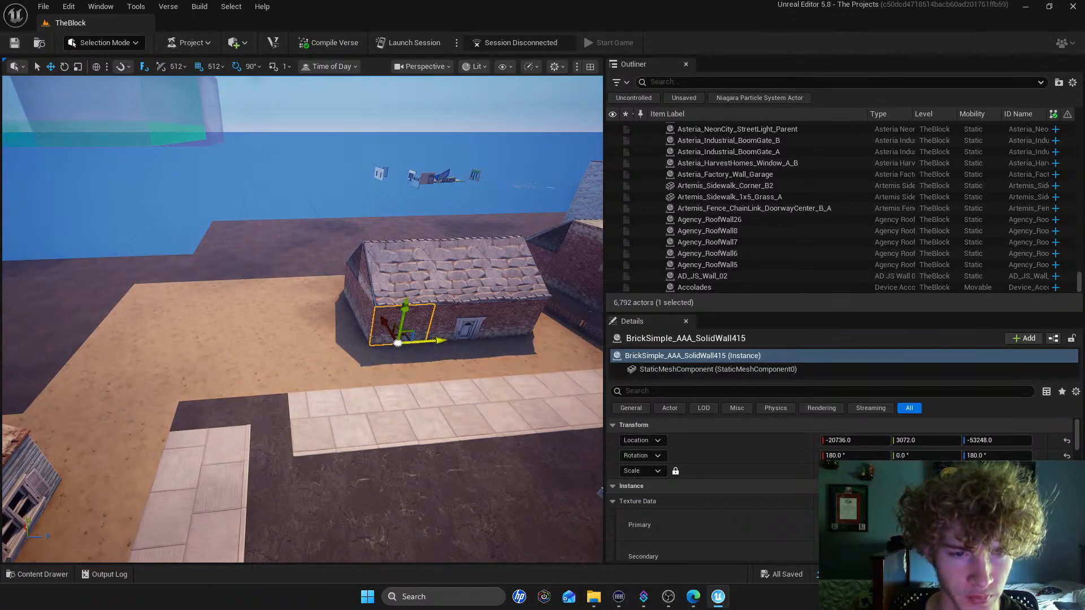
{"action": "left_click_drag", "start_coordinate": [426, 341], "coordinate": [329, 338], "text": "alt"}
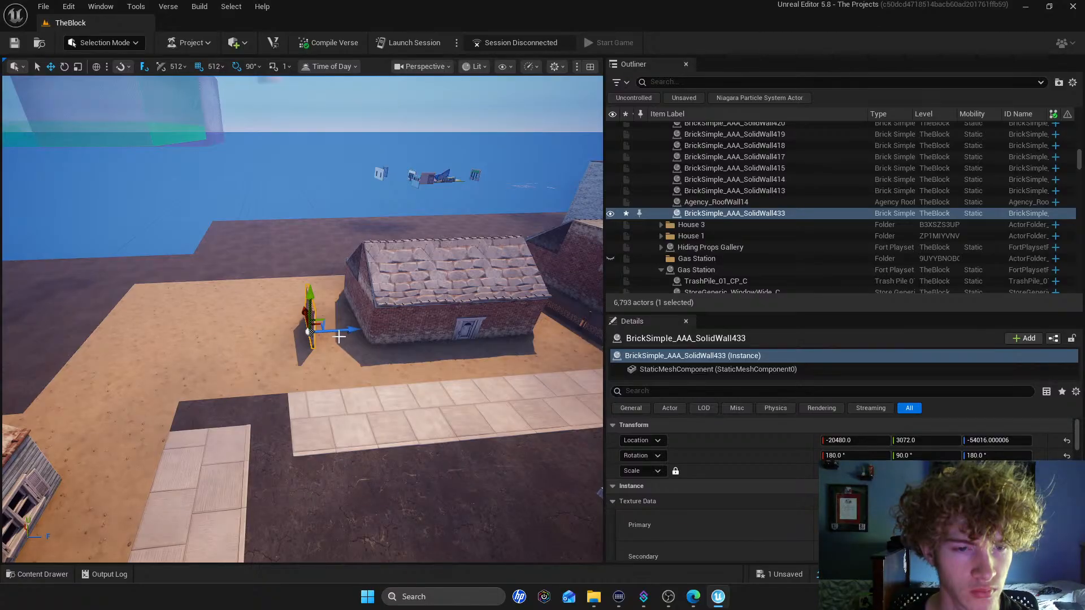
Duplicate the new end brick wall beside itself at -19968, -54016, and duplicate another brick wall to close the enclosure's rear side
{"action": "key", "text": "a"}
{"action": "right_click_drag", "start_coordinate": [347, 299], "coordinate": [537, 299]}
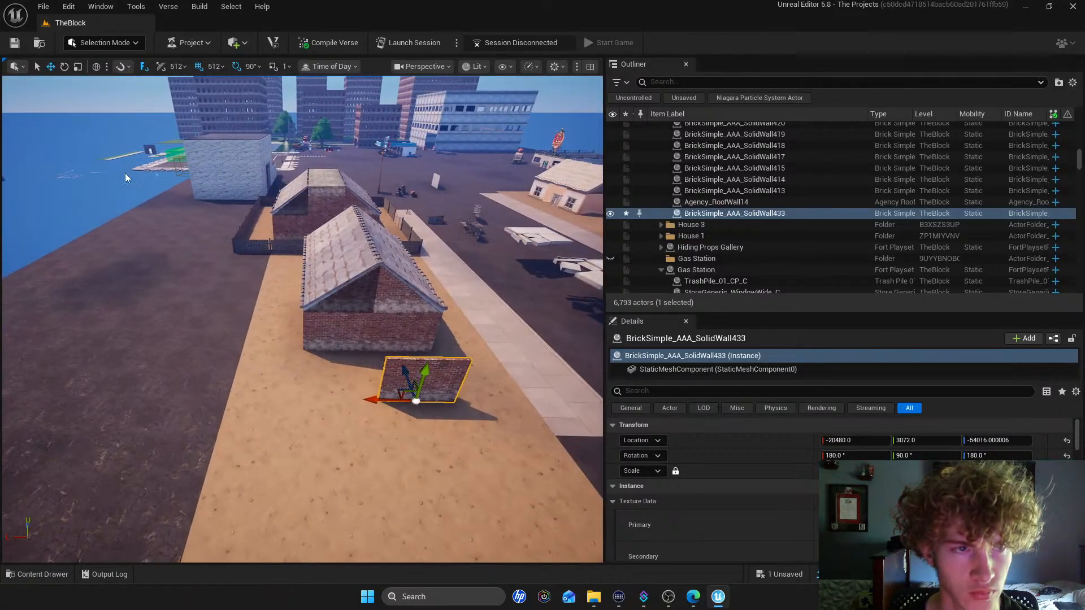
{"action": "left_click_drag", "start_coordinate": [384, 401], "coordinate": [324, 390], "text": "alt"}
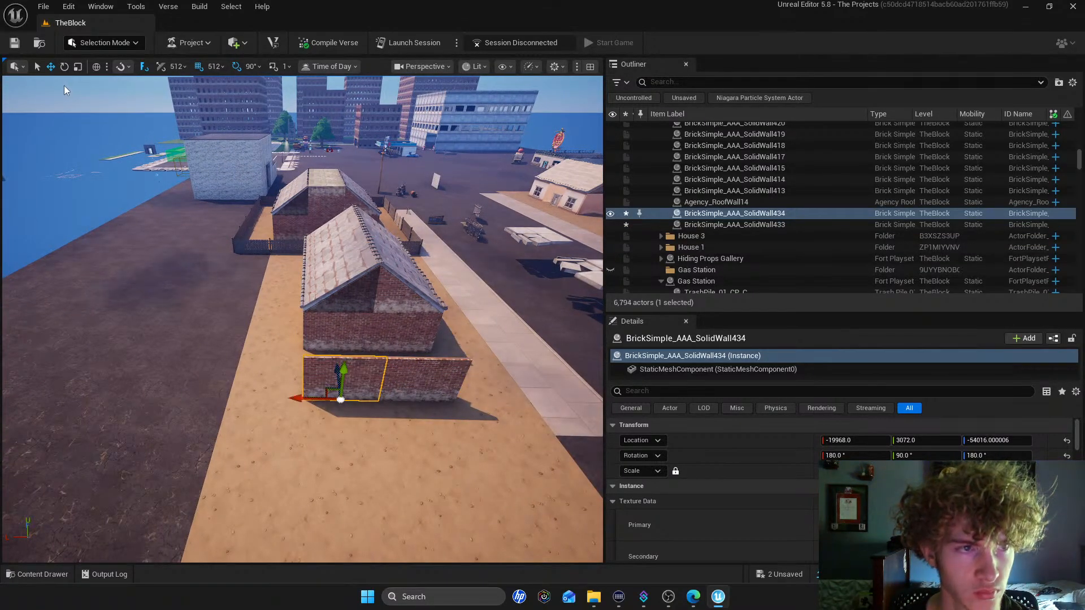
{"action": "key", "text": "a"}
{"action": "right_click_drag", "start_coordinate": [349, 336], "coordinate": [537, 325]}
{"action": "left_click", "coordinate": [349, 336]}
{"action": "left_click_drag", "start_coordinate": [318, 339], "coordinate": [380, 354], "text": "alt"}
Duplicate the cracked floor tile in the corner of the grey-brick factory building
{"action": "mouse_move", "coordinate": [380, 354]}
{"action": "right_mouse_down"}
{"action": "mouse_move", "coordinate": [294, 401]}
{"action": "mouse_move", "coordinate": [232, 376]}
{"action": "mouse_move", "coordinate": [228, 401]}
{"action": "mouse_move", "coordinate": [339, 410]}
{"action": "mouse_move", "coordinate": [339, 390]}
{"action": "mouse_move", "coordinate": [407, 418]}
{"action": "mouse_move", "coordinate": [413, 399]}
{"action": "mouse_move", "coordinate": [378, 342]}
{"action": "right_mouse_up"}
{"action": "key", "text": "s"}
{"action": "key", "text": "d"}
{"action": "key", "text": "w"}
{"action": "key", "text": "s"}
{"action": "key", "text": "w"}
{"action": "key", "text": "w"}
{"action": "left_click", "coordinate": [310, 324]}
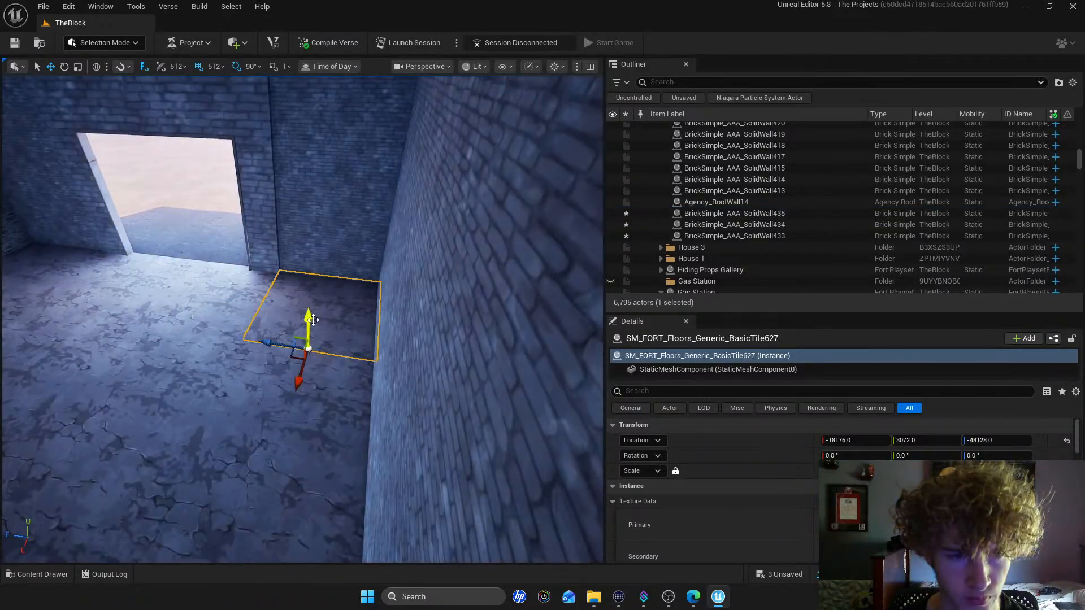
{"action": "left_click_drag", "start_coordinate": [264, 340], "coordinate": [427, 360], "text": "alt"}
Carry the copied floor tile past the brick houses and put it under TheBlock (Editor) in the outliner
{"action": "key", "text": "s"}
{"action": "right_click_drag", "start_coordinate": [426, 360], "coordinate": [430, 353]}
{"action": "key", "text": "d"}
{"action": "left_click_drag", "start_coordinate": [160, 304], "coordinate": [507, 368]}
{"action": "right_click", "coordinate": [703, 213]}
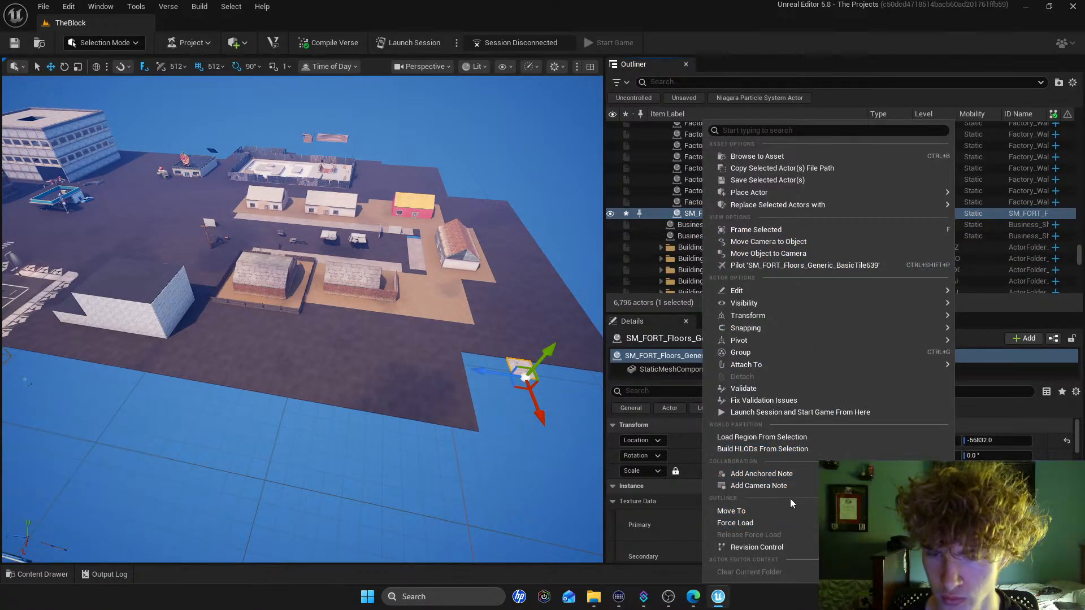
{"action": "mouse_move", "coordinate": [811, 510]}
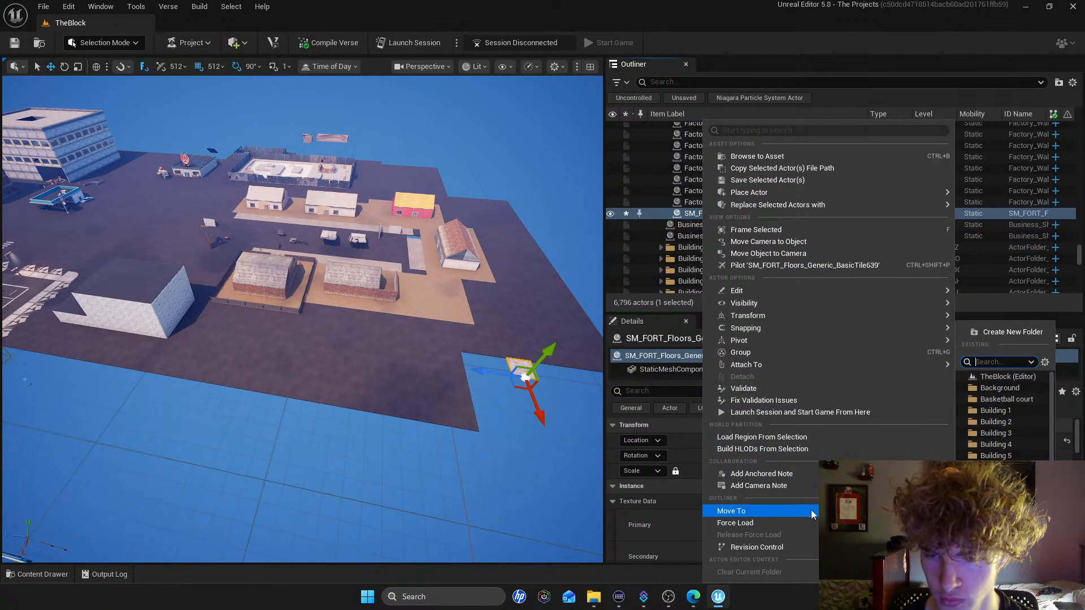
{"action": "left_click", "coordinate": [994, 376]}
Replace the dirt tile at the front of the brick enclosure with the copied floor tile, at -20224, -53760
{"action": "left_click_drag", "start_coordinate": [478, 368], "coordinate": [337, 290]}
{"action": "right_click_drag", "start_coordinate": [337, 290], "coordinate": [181, 316]}
{"action": "key", "text": "w"}
{"action": "right_click_drag", "start_coordinate": [322, 373], "coordinate": [322, 375]}
{"action": "key", "text": "w"}
{"action": "left_click", "coordinate": [316, 375]}
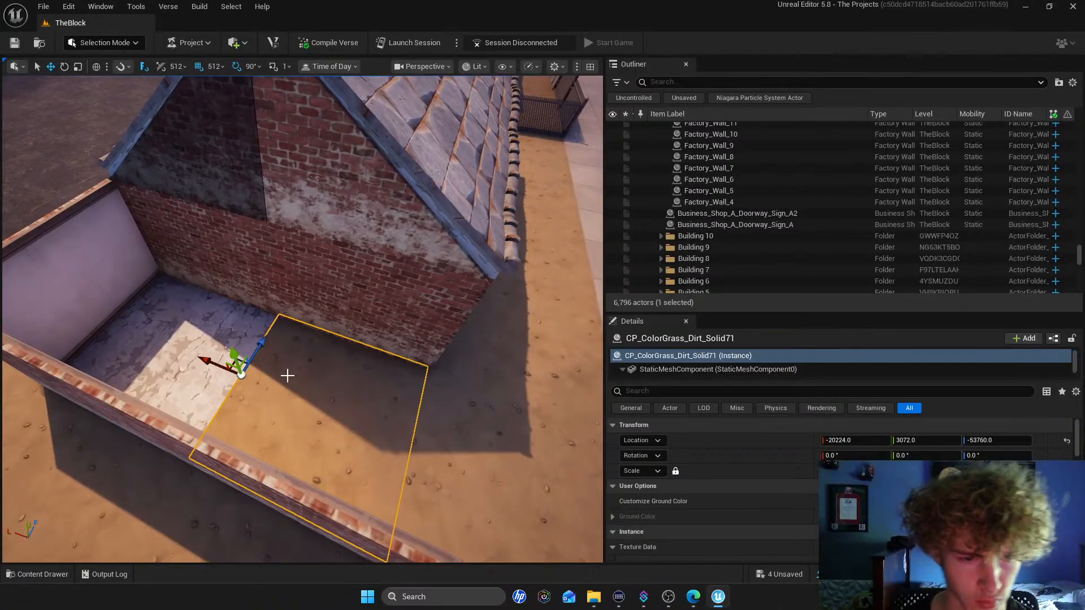
{"action": "key", "text": "Delete"}
{"action": "left_click", "coordinate": [208, 347]}
{"action": "left_click_drag", "start_coordinate": [89, 299], "coordinate": [199, 336]}
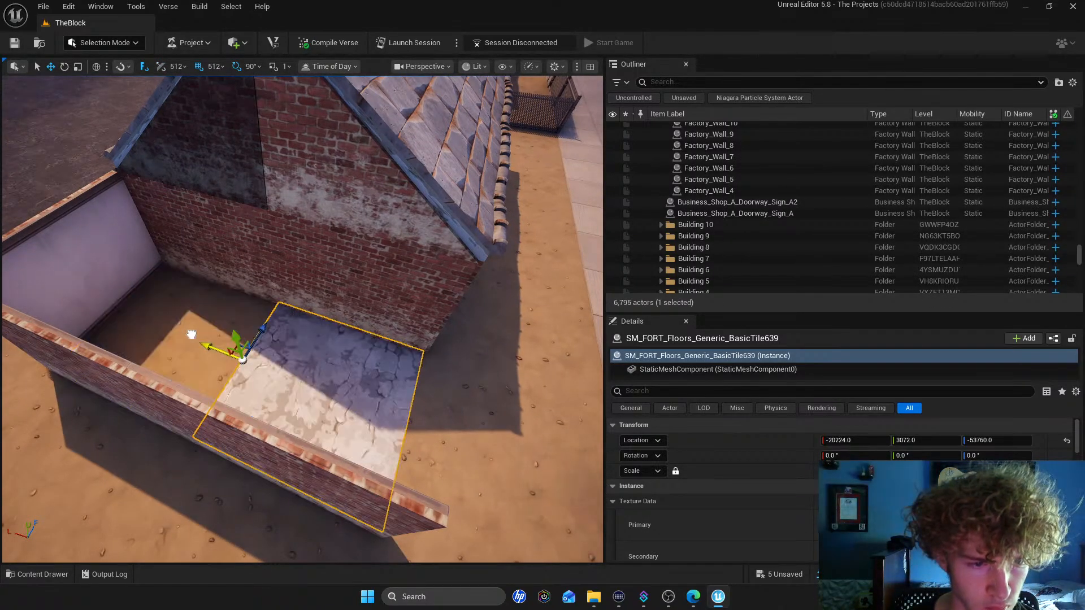
Delete the enclosure's remaining dirt tile and fill its spot with a duplicate of the cracked floor tile
{"action": "left_click", "coordinate": [185, 320]}
{"action": "key", "text": "Delete"}
{"action": "left_click", "coordinate": [236, 355]}
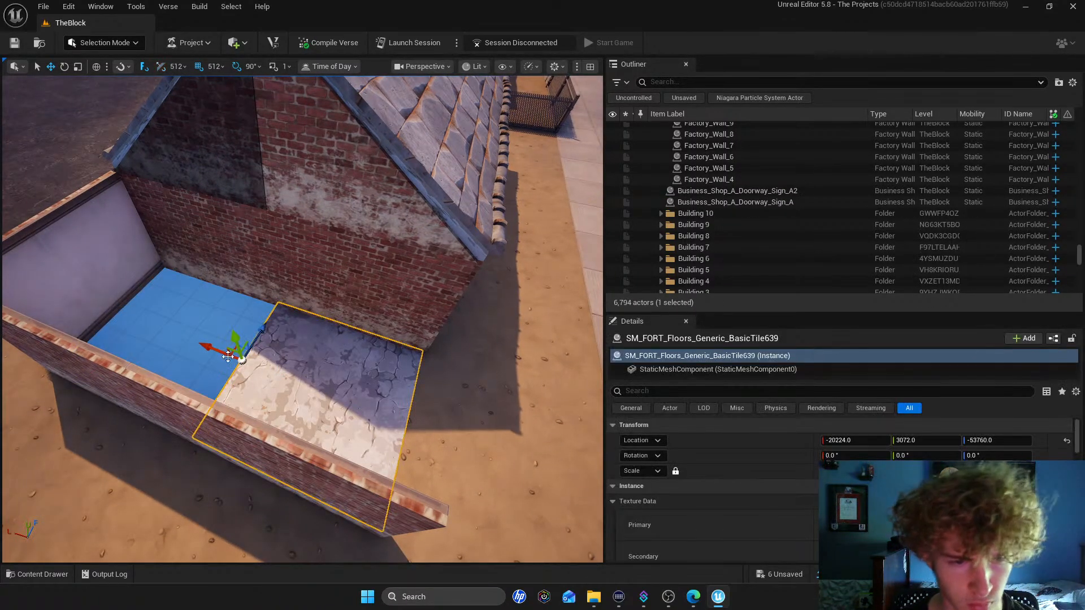
{"action": "left_click_drag", "start_coordinate": [234, 351], "coordinate": [176, 327]}
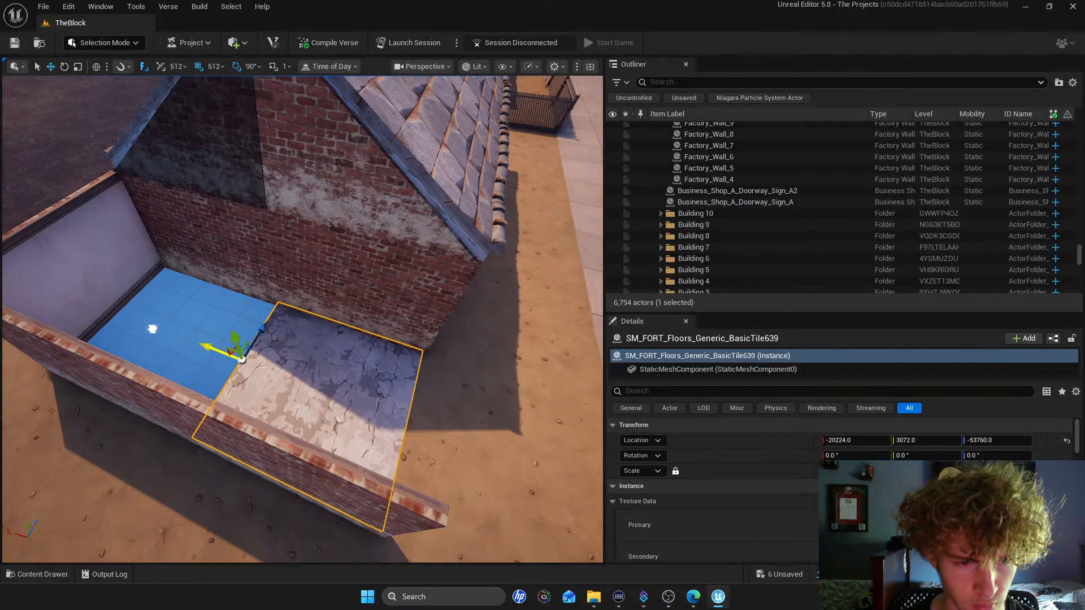
{"action": "left_click_drag", "start_coordinate": [199, 343], "coordinate": [144, 315]}
{"action": "left_click", "coordinate": [292, 368]}
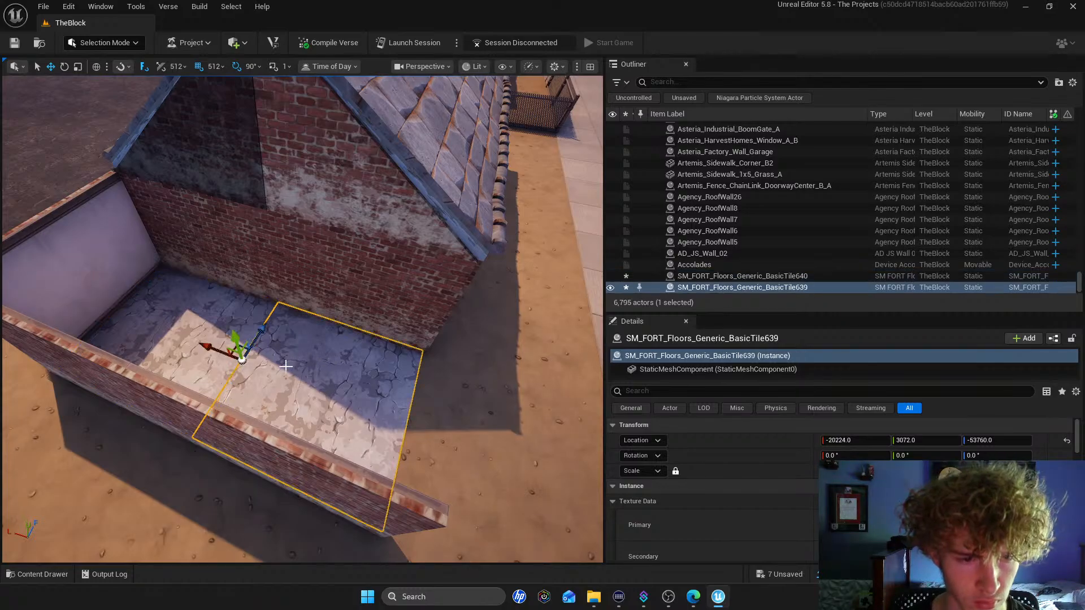
{"action": "left_click_drag", "start_coordinate": [220, 352], "coordinate": [256, 353]}
Duplicate the grey-brick building's garage wall into the open lot at -20224, -47616
{"action": "right_click_drag", "start_coordinate": [257, 353], "coordinate": [136, 282]}
{"action": "right_click_drag", "start_coordinate": [302, 319], "coordinate": [399, 305]}
{"action": "left_click", "coordinate": [337, 249]}
{"action": "mouse_move", "coordinate": [337, 333]}
{"action": "right_mouse_down"}
{"action": "mouse_move", "coordinate": [345, 346]}
{"action": "mouse_move", "coordinate": [337, 333]}
{"action": "right_mouse_up"}
{"action": "key", "text": "w"}
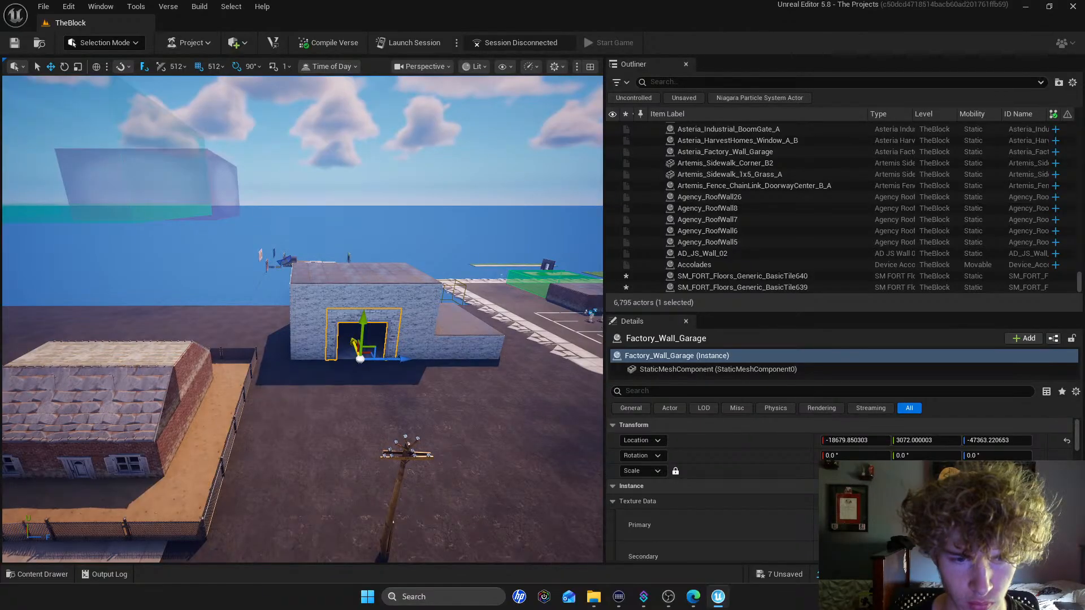
{"action": "left_click_drag", "start_coordinate": [350, 337], "coordinate": [357, 415], "text": "alt"}
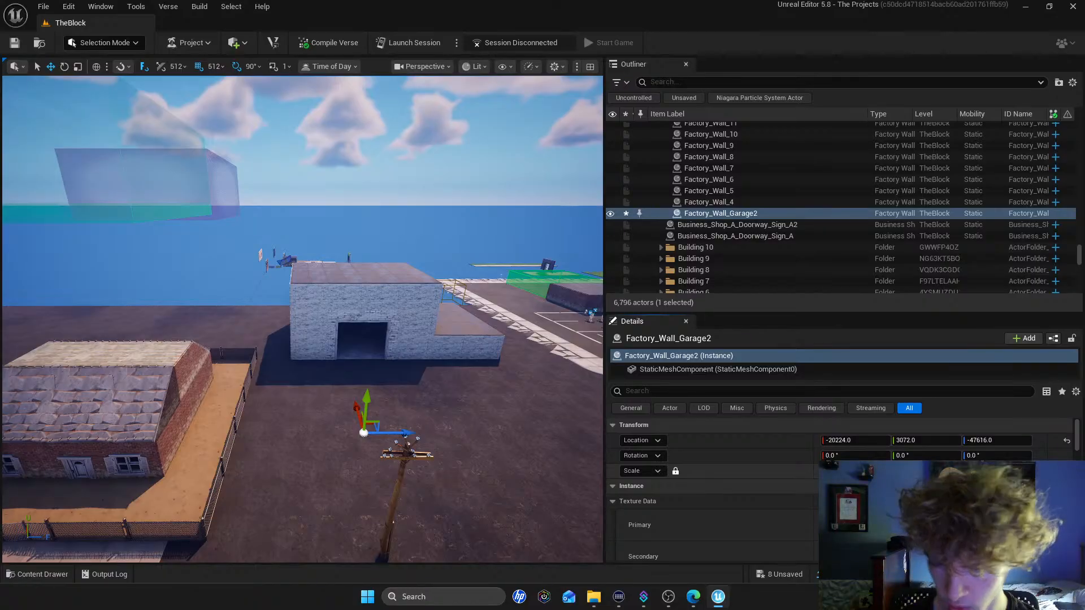
Try sliding the copied garage wall over to the brick houses at -20224, -50176
{"action": "left_click_drag", "start_coordinate": [411, 433], "coordinate": [149, 431]}
{"action": "key", "text": "a"}
{"action": "mouse_move", "coordinate": [264, 363]}
{"action": "right_mouse_down"}
{"action": "mouse_move", "coordinate": [243, 374]}
{"action": "mouse_move", "coordinate": [272, 372]}
{"action": "mouse_move", "coordinate": [264, 363]}
{"action": "right_mouse_up"}
{"action": "key", "text": "s"}
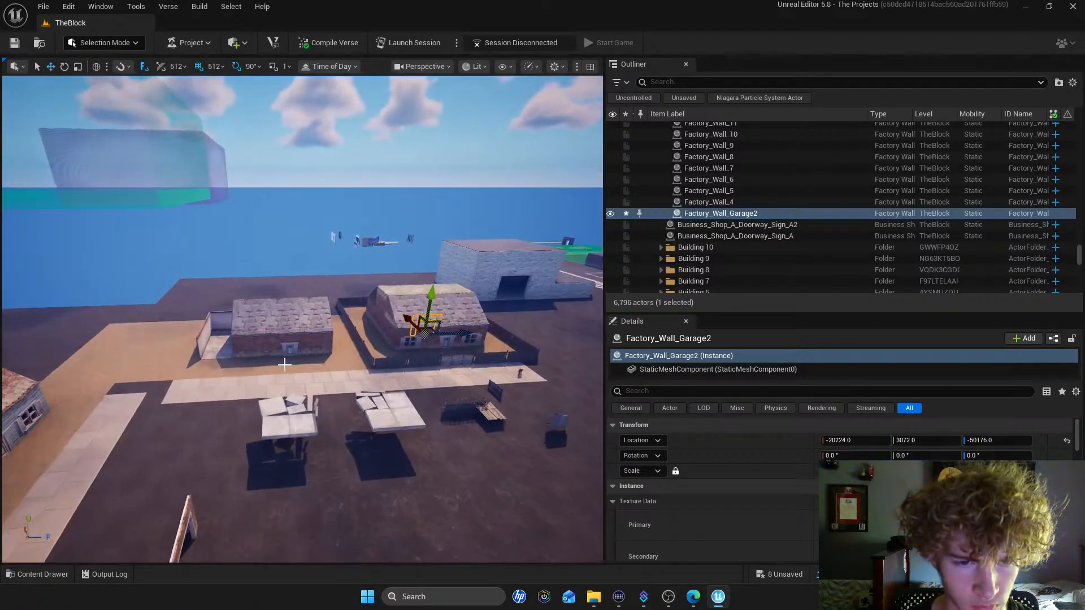
{"action": "right_click_drag", "start_coordinate": [465, 334], "coordinate": [619, 333]}
{"action": "key", "text": "s"}
{"action": "key", "text": "w"}
{"action": "key", "text": "s"}
{"action": "key", "text": "s"}
{"action": "left_click_drag", "start_coordinate": [449, 375], "coordinate": [557, 397]}
{"action": "right_click_drag", "start_coordinate": [503, 362], "coordinate": [600, 374]}
{"action": "left_click_drag", "start_coordinate": [314, 334], "coordinate": [396, 337]}
{"action": "right_click_drag", "start_coordinate": [396, 337], "coordinate": [211, 367]}
{"action": "key", "text": "w"}
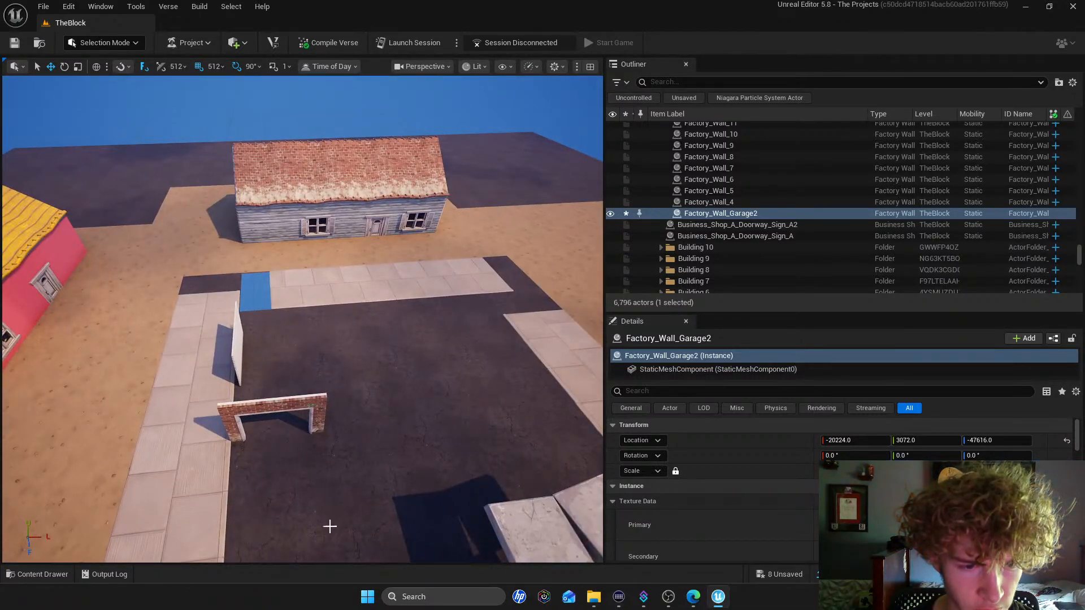
Move the freestanding brick garage wall to the enclosure's open front at -20736, -53760, rotated in line with the house front
{"action": "left_click", "coordinate": [275, 401]}
{"action": "left_click_drag", "start_coordinate": [308, 430], "coordinate": [565, 398]}
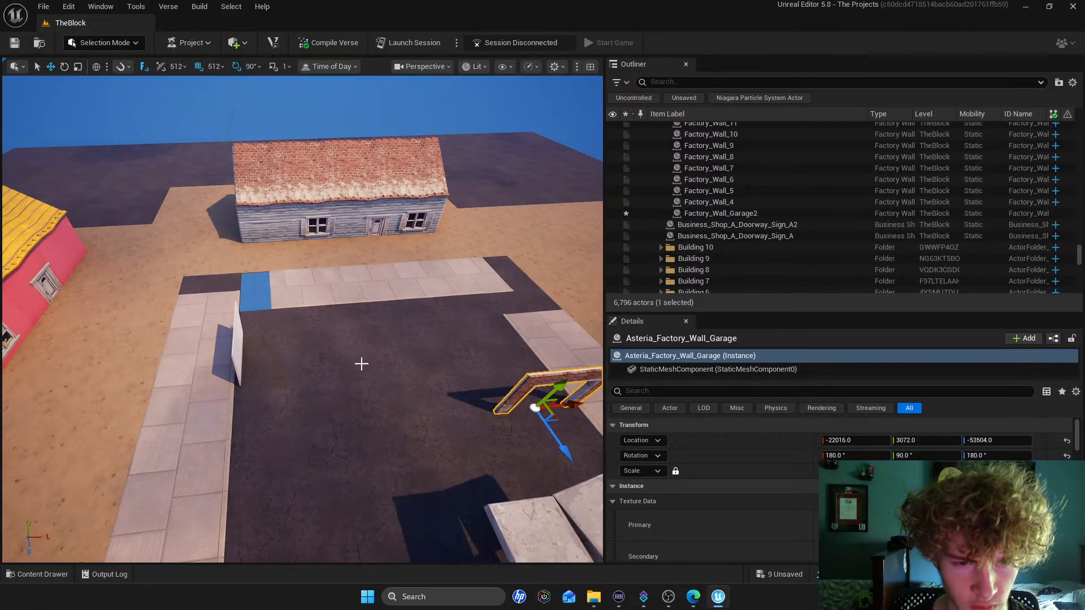
{"action": "key", "text": "f"}
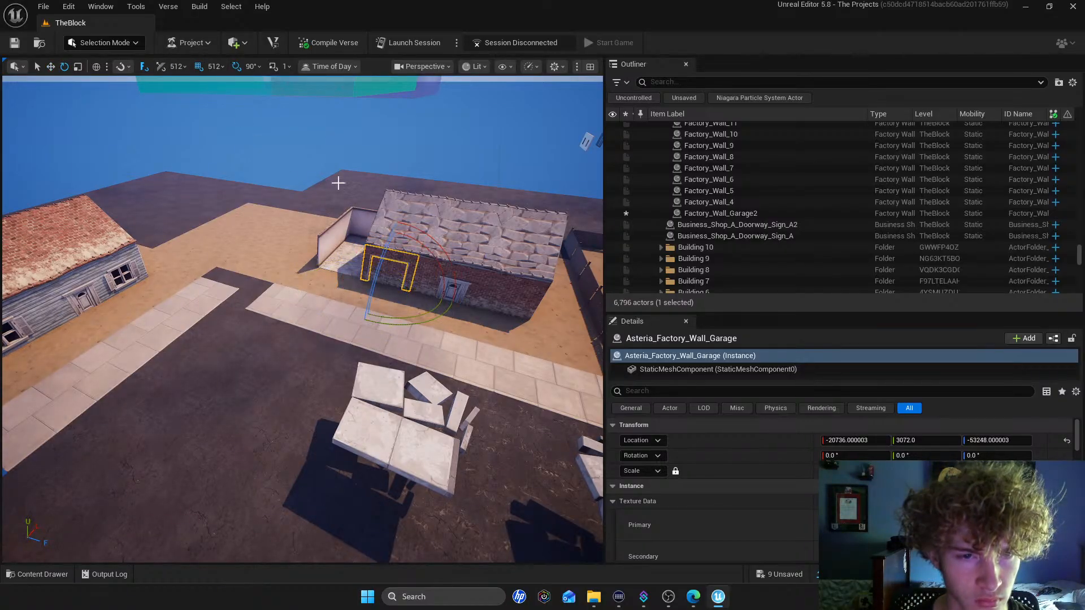
{"action": "right_click_drag", "start_coordinate": [370, 287], "coordinate": [367, 263]}
{"action": "key", "text": "w"}
{"action": "key", "text": "d"}
{"action": "right_click_drag", "start_coordinate": [298, 340], "coordinate": [367, 333]}
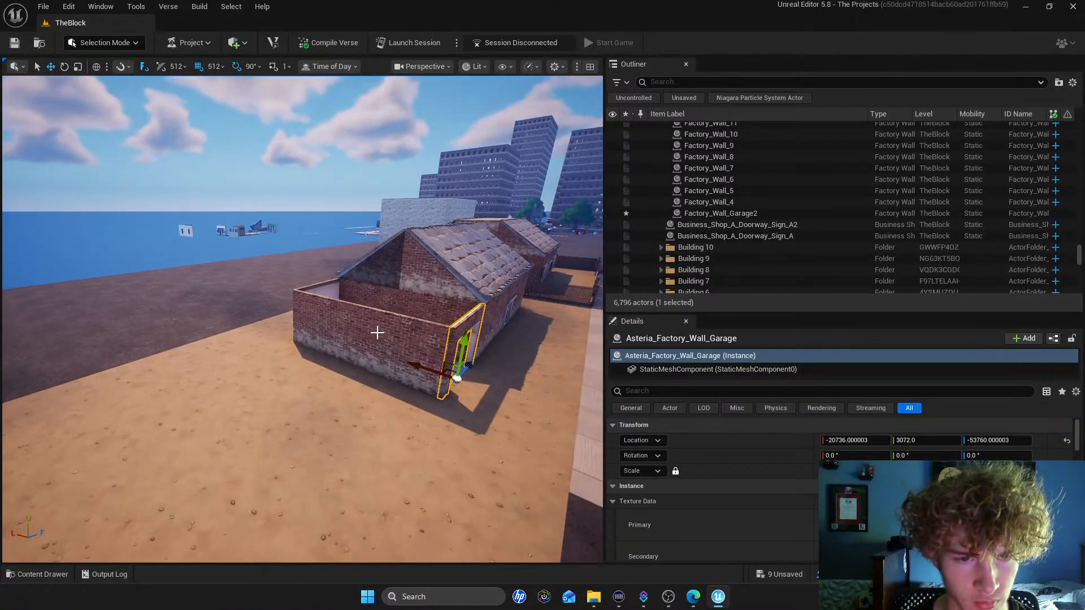
Delete the inner triangular roof wall, Agency_RoofWall13, inside the neighbouring house's attic
{"action": "right_click_drag", "start_coordinate": [435, 331], "coordinate": [466, 332]}
{"action": "key", "text": "w"}
{"action": "key", "text": "s"}
{"action": "key", "text": "w"}
{"action": "right_click_drag", "start_coordinate": [396, 345], "coordinate": [318, 338]}
{"action": "key", "text": "s"}
{"action": "right_click_drag", "start_coordinate": [229, 336], "coordinate": [237, 274]}
{"action": "key", "text": "w"}
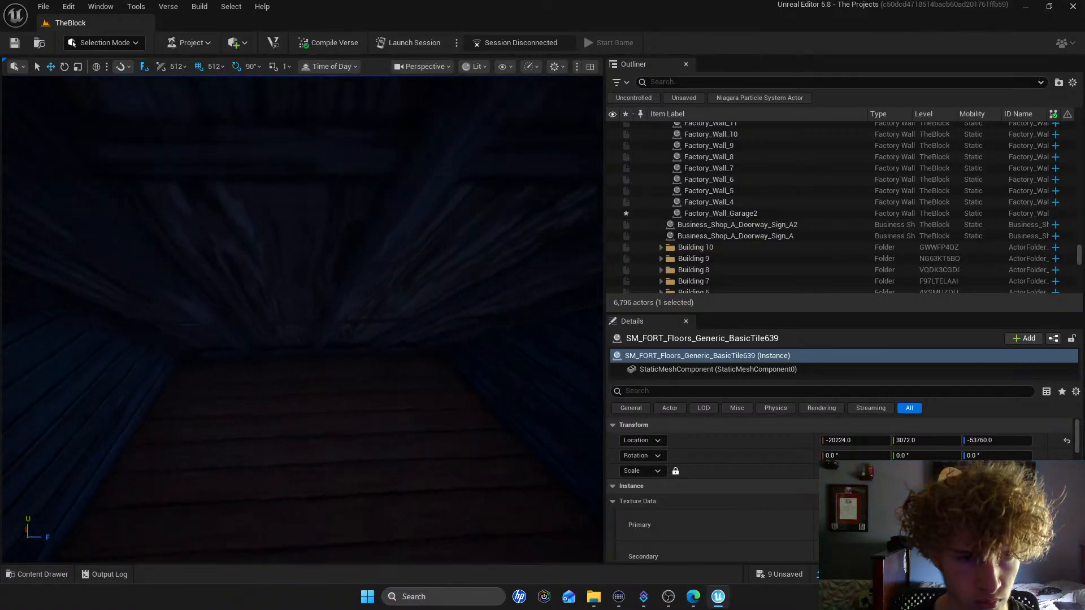
{"action": "right_click_drag", "start_coordinate": [384, 314], "coordinate": [459, 334]}
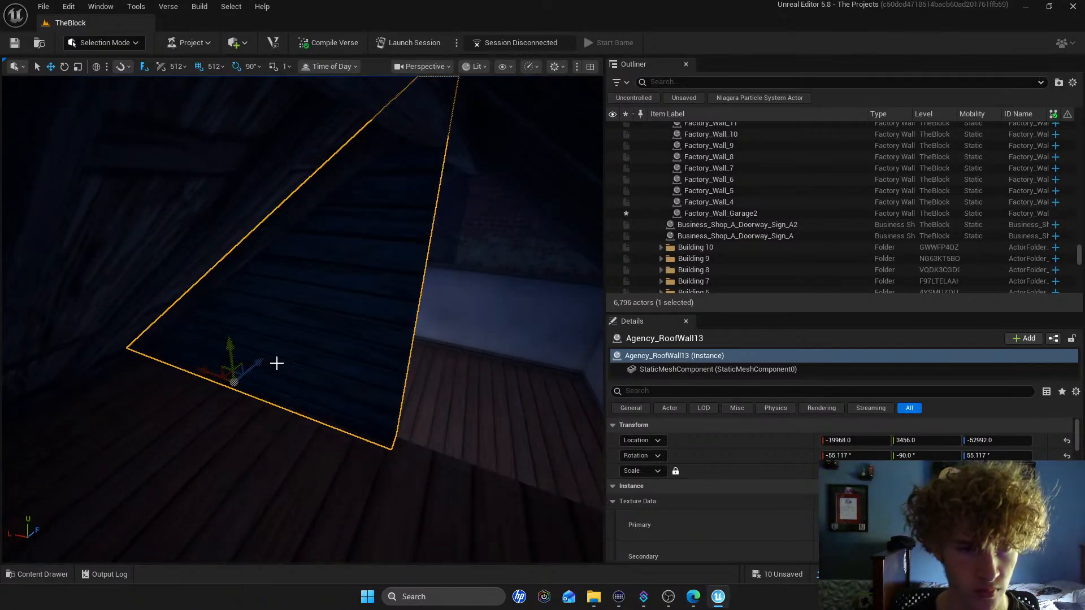
{"action": "key", "text": "Delete"}
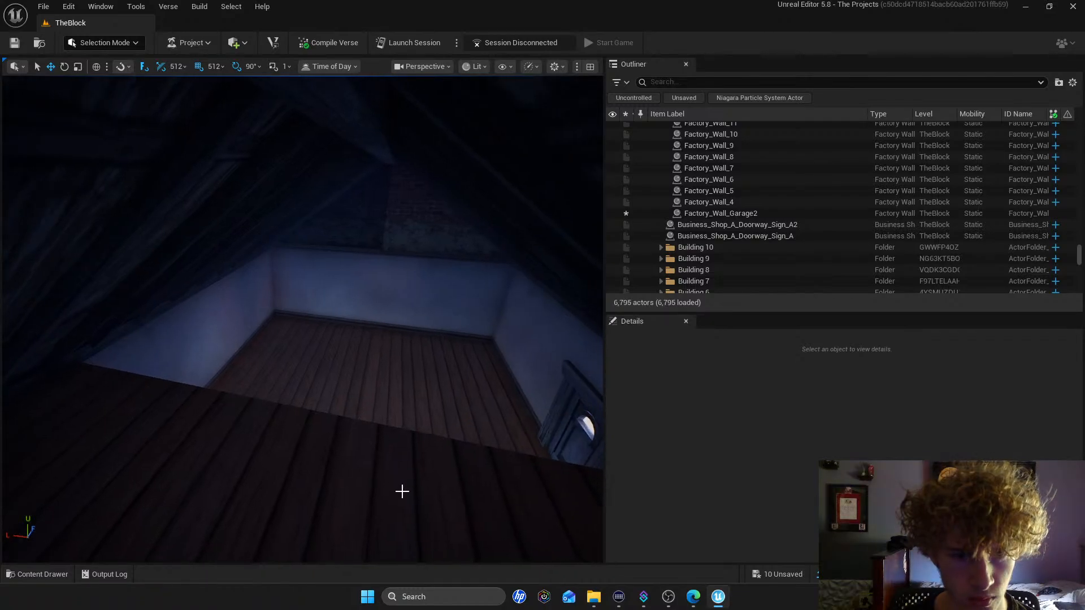
Examine the house and its garage enclosure from above and from the street side
{"action": "left_click", "coordinate": [404, 452]}
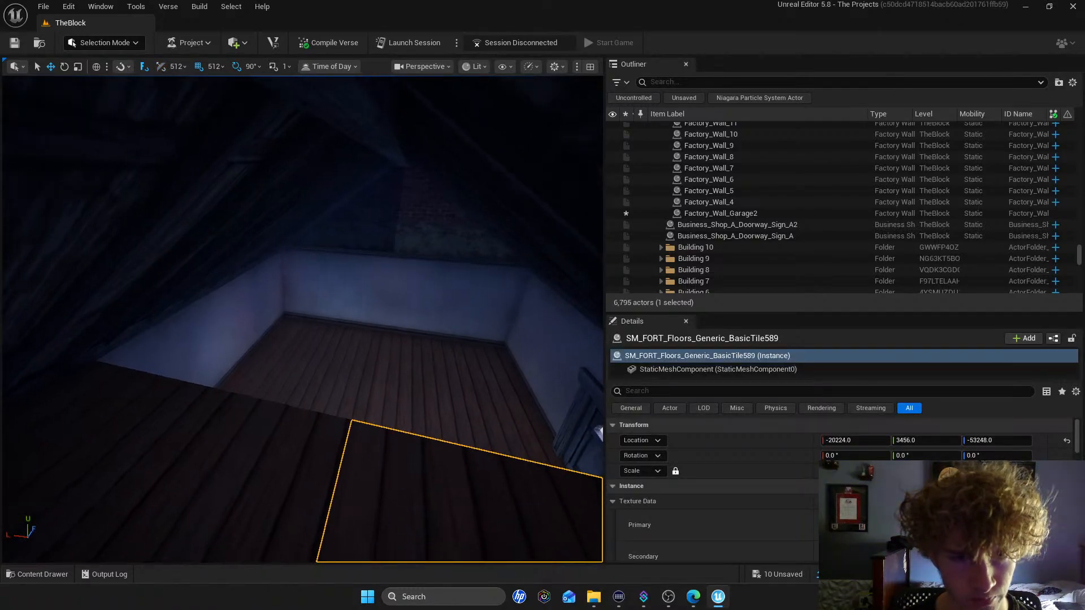
{"action": "key", "text": "s"}
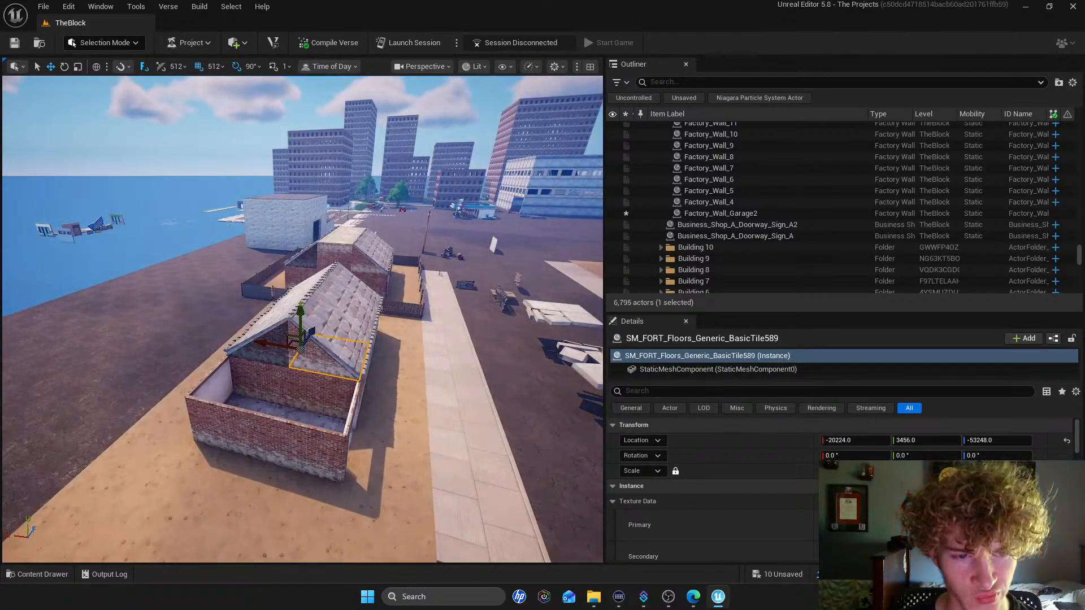
{"action": "key", "text": "w"}
{"action": "key", "text": "s"}
{"action": "right_click_drag", "start_coordinate": [302, 319], "coordinate": [232, 316]}
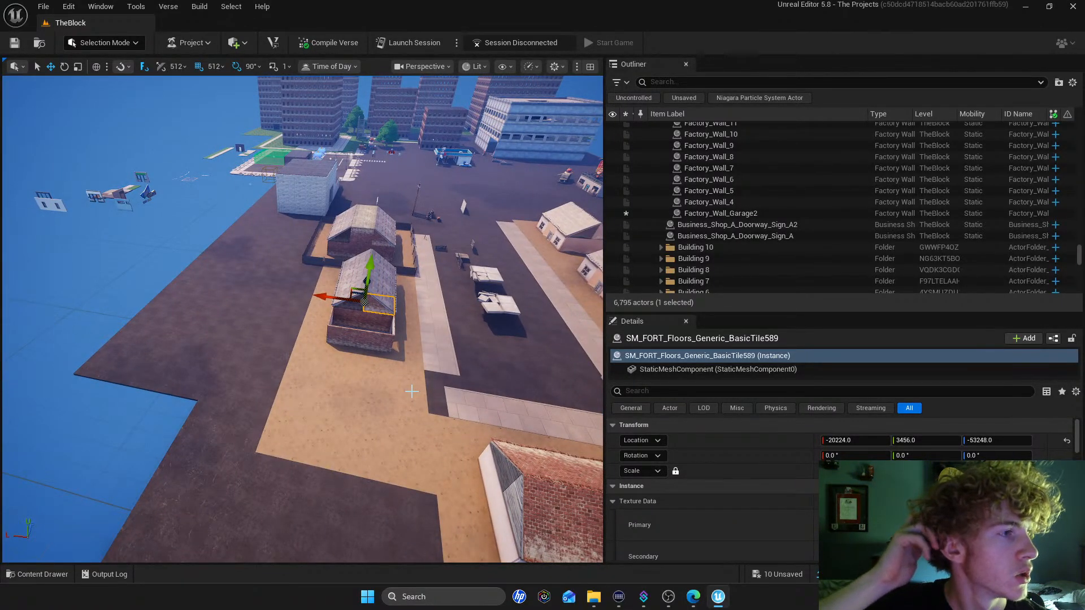
{"action": "key", "text": "d"}
{"action": "right_click_drag", "start_coordinate": [451, 322], "coordinate": [215, 300]}
{"action": "key", "text": "w"}
{"action": "key", "text": "a"}
{"action": "key", "text": "d"}
{"action": "key", "text": "w"}
{"action": "right_click_drag", "start_coordinate": [421, 348], "coordinate": [153, 350]}
{"action": "key", "text": "w"}
Delete the house's front brick wall next to the garage and the rear half of the dividing wall
{"action": "key", "text": "s"}
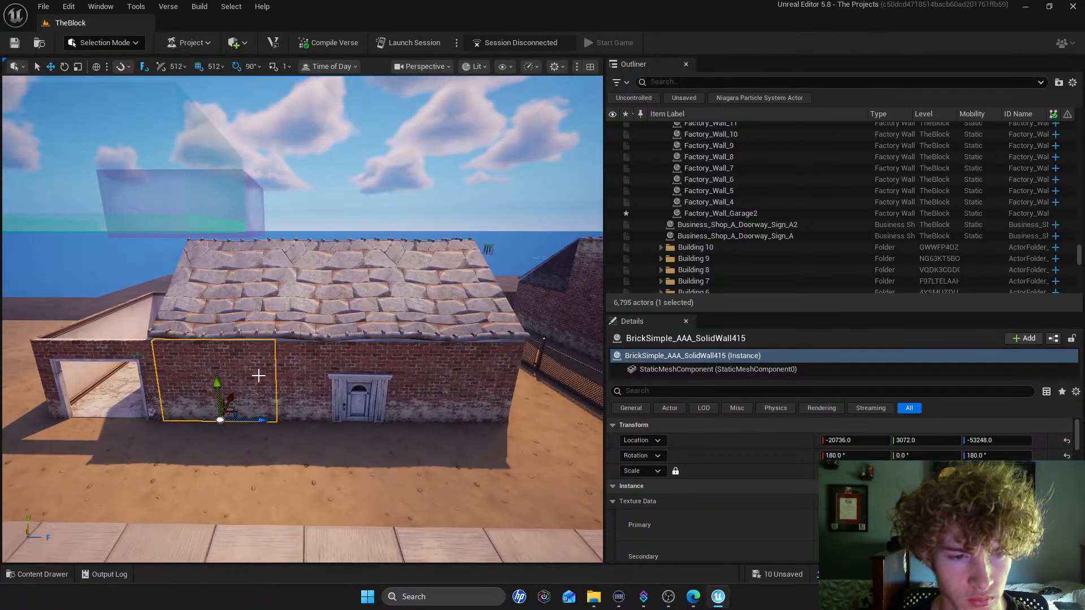
{"action": "key", "text": "w"}
{"action": "mouse_move", "coordinate": [434, 379]}
{"action": "right_mouse_down"}
{"action": "mouse_move", "coordinate": [509, 390]}
{"action": "mouse_move", "coordinate": [317, 378]}
{"action": "mouse_move", "coordinate": [303, 367]}
{"action": "mouse_move", "coordinate": [288, 382]}
{"action": "mouse_move", "coordinate": [422, 390]}
{"action": "right_mouse_up"}
{"action": "key", "text": "s"}
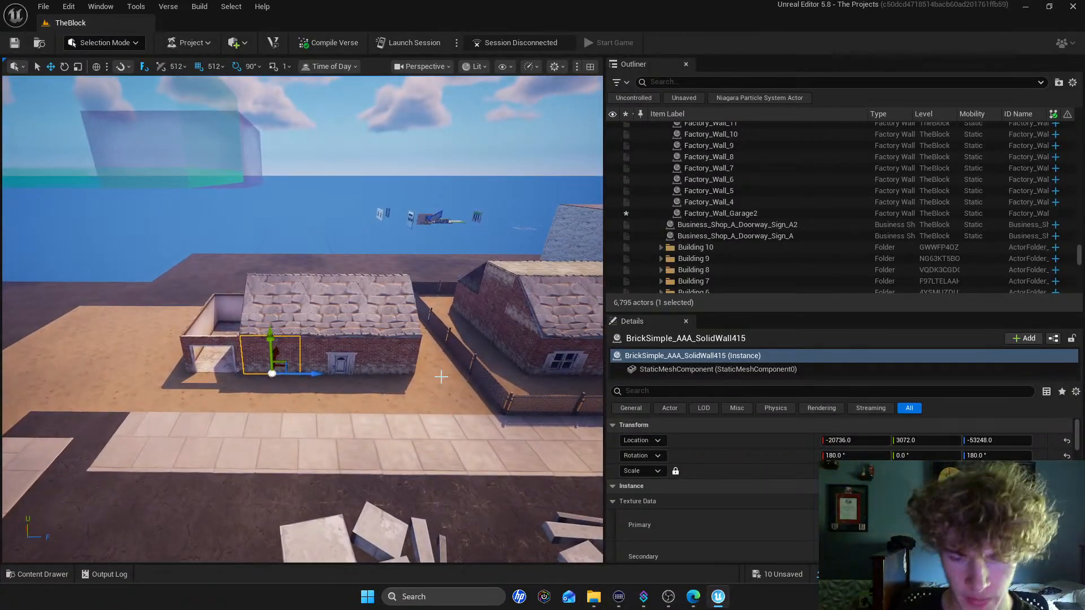
{"action": "key", "text": "Delete"}
{"action": "key", "text": "w"}
{"action": "mouse_move", "coordinate": [341, 357]}
{"action": "right_mouse_down"}
{"action": "mouse_move", "coordinate": [198, 273]}
{"action": "mouse_move", "coordinate": [139, 260]}
{"action": "mouse_move", "coordinate": [136, 283]}
{"action": "mouse_move", "coordinate": [361, 354]}
{"action": "right_mouse_up"}
{"action": "left_click", "coordinate": [192, 274]}
{"action": "key", "text": "Delete"}
Delete the two ground-level wooden floor tiles in the house's end bay beside the garage
{"action": "key", "text": "s"}
{"action": "left_click", "coordinate": [266, 355]}
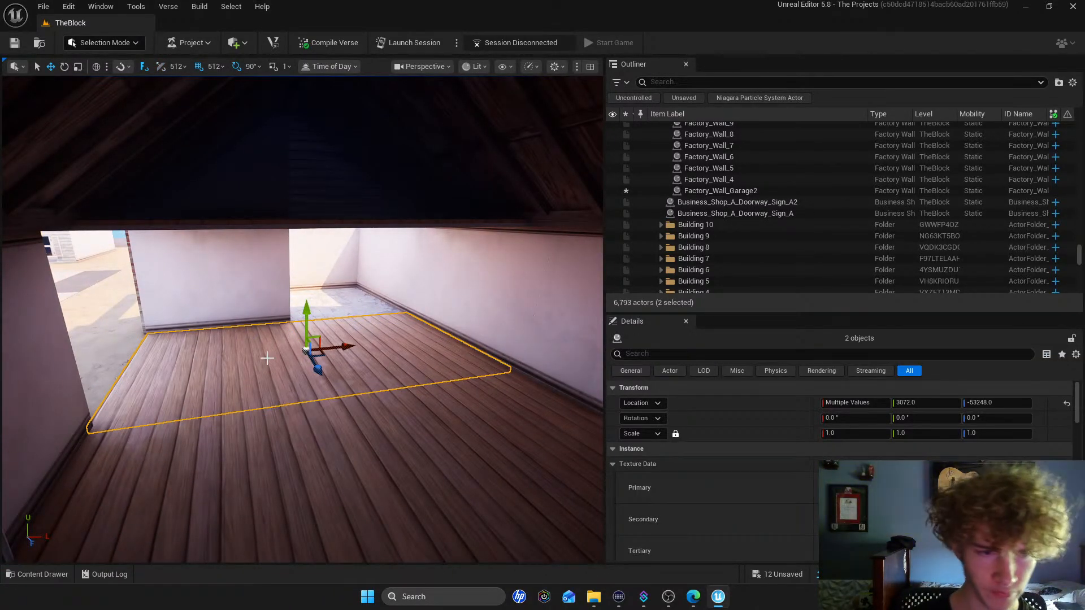
{"action": "key", "text": "Delete"}
Shift the dividing wall, garage wall, two end walls and two cracked floor tiles into the house's end bay
{"action": "left_click", "coordinate": [290, 306]}
{"action": "left_click", "coordinate": [254, 293]}
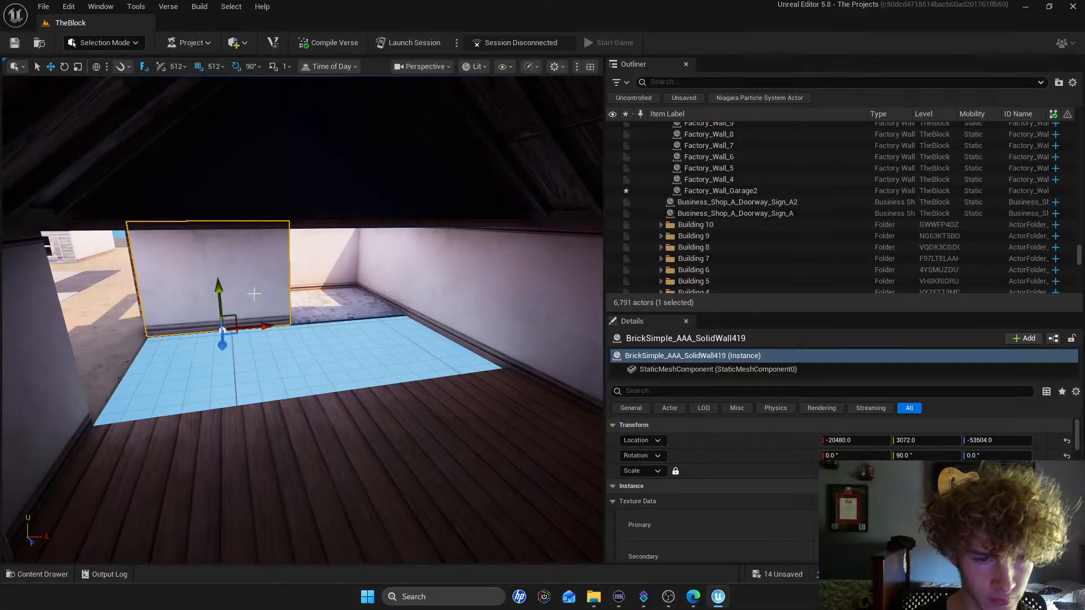
{"action": "left_click", "coordinate": [316, 302], "text": "ctrl"}
{"action": "left_click", "coordinate": [323, 268], "text": "ctrl"}
{"action": "right_click_drag", "start_coordinate": [323, 268], "coordinate": [324, 268]}
{"action": "right_click_drag", "start_coordinate": [370, 305], "coordinate": [371, 304]}
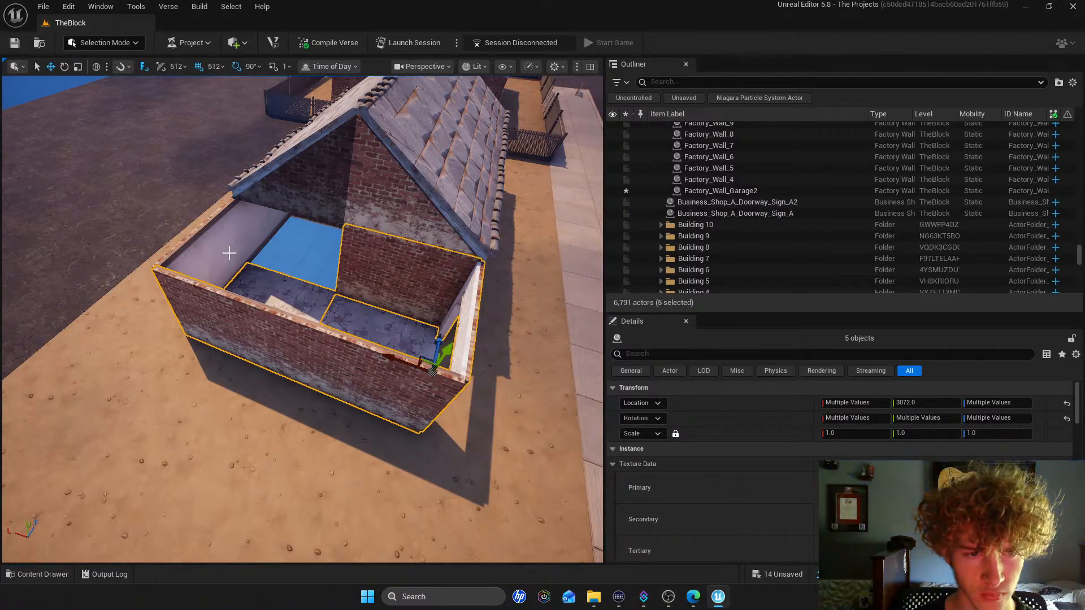
{"action": "mouse_move", "coordinate": [441, 341]}
{"action": "left_mouse_down"}
{"action": "mouse_move", "coordinate": [456, 290]}
{"action": "mouse_move", "coordinate": [450, 339]}
{"action": "left_mouse_up"}
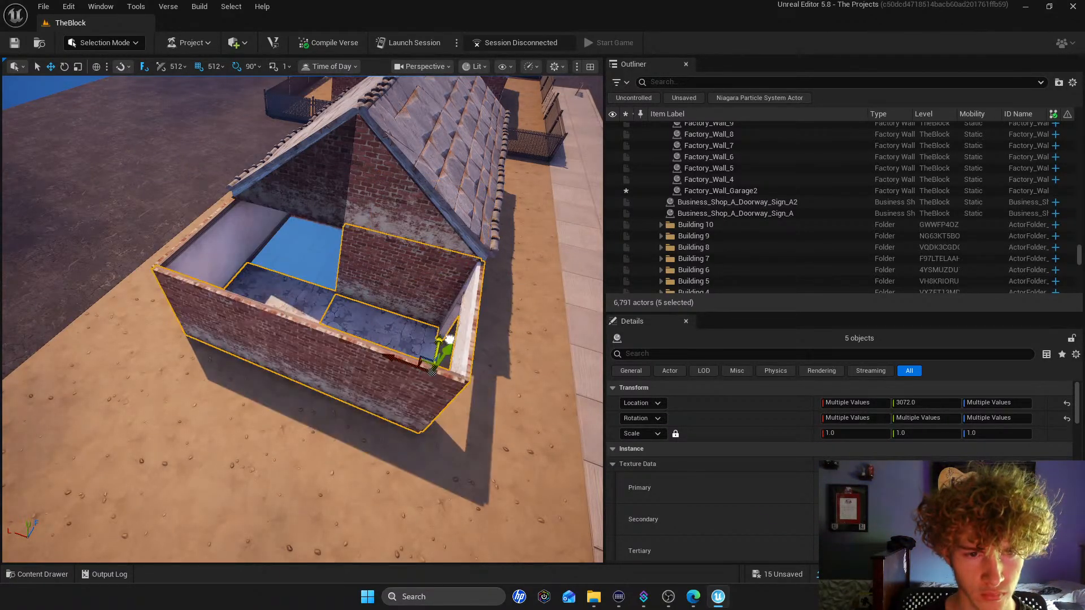
{"action": "left_click", "coordinate": [365, 319], "text": "ctrl"}
{"action": "left_click_drag", "start_coordinate": [333, 305], "coordinate": [368, 278]}
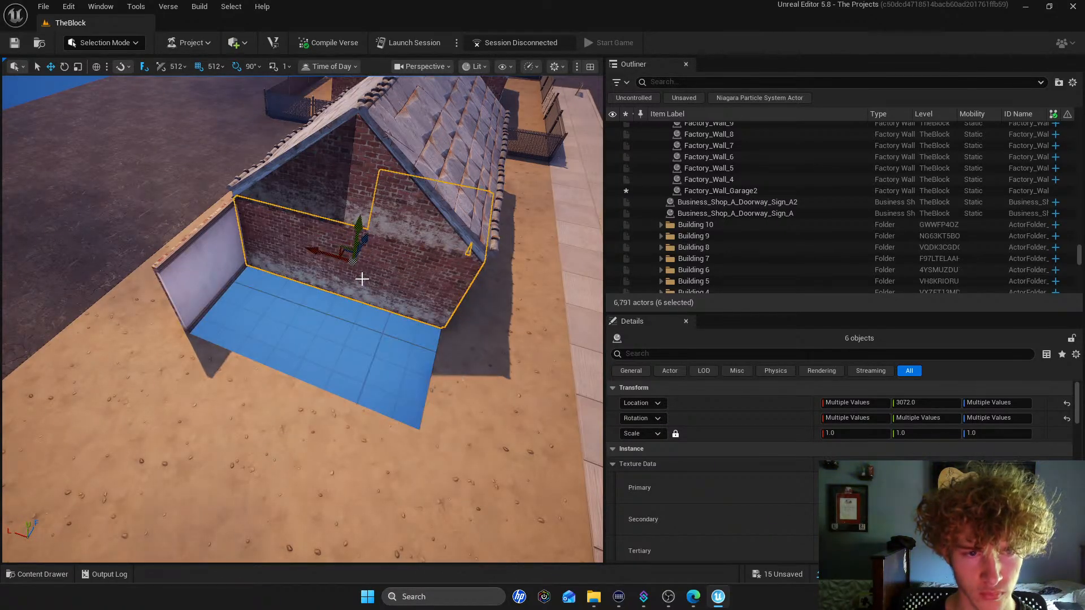
Delete the leftover rear side wall outside the house and duplicate two dirt tiles into the bare strip beside it
{"action": "left_click", "coordinate": [226, 258]}
{"action": "key", "text": "Delete"}
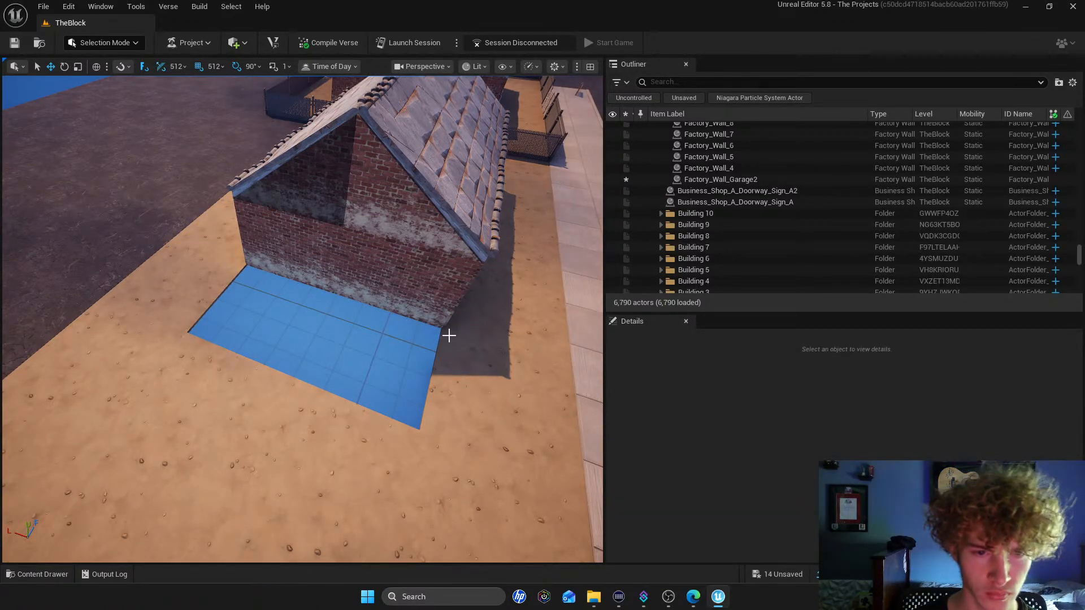
{"action": "left_click", "coordinate": [457, 346]}
{"action": "left_click", "coordinate": [268, 391]}
{"action": "left_click", "coordinate": [326, 413], "text": "ctrl"}
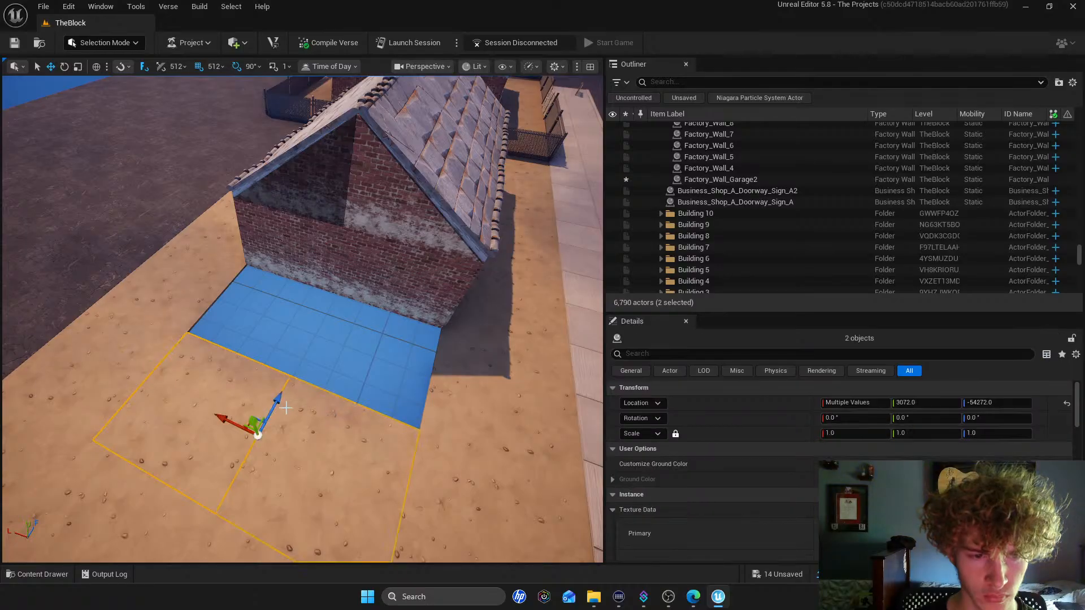
{"action": "left_click_drag", "start_coordinate": [281, 386], "coordinate": [324, 307], "text": "alt"}
Select the two attic floor tiles above the garage bay inside the house
{"action": "key", "text": "s"}
{"action": "right_click_drag", "start_coordinate": [324, 308], "coordinate": [113, 277]}
{"action": "key", "text": "w"}
{"action": "right_click_drag", "start_coordinate": [313, 281], "coordinate": [215, 254]}
{"action": "key", "text": "s"}
{"action": "right_click_drag", "start_coordinate": [487, 334], "coordinate": [502, 375]}
{"action": "key", "text": "s"}
{"action": "key", "text": "w"}
{"action": "left_click", "coordinate": [444, 336]}
{"action": "left_click", "coordinate": [283, 334], "text": "ctrl"}
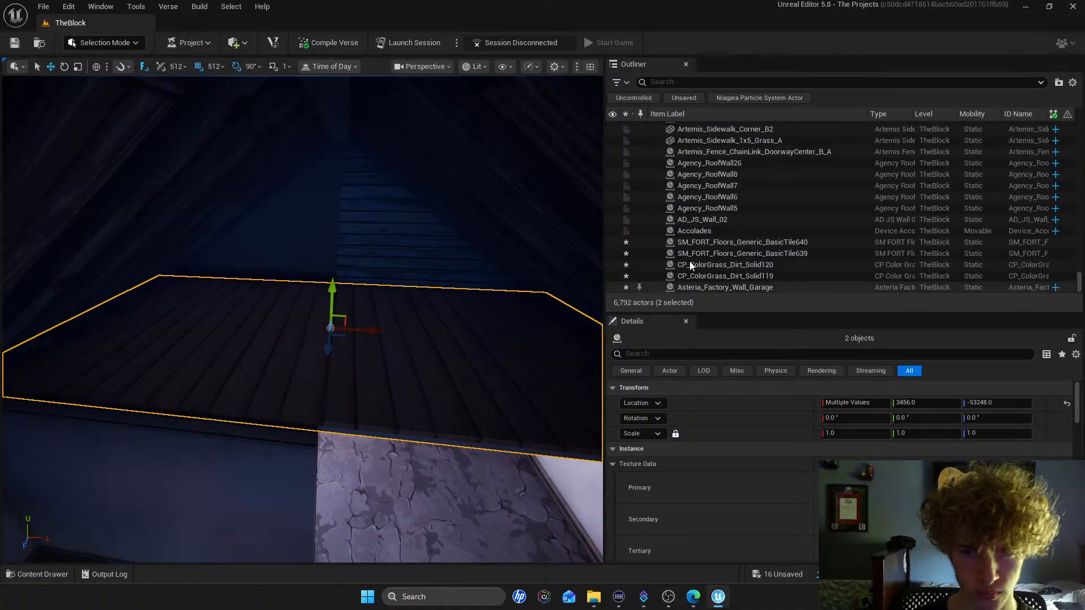
Collapse expanded entries in the outliner, including Player Spawner12 through Player Spawner5
{"action": "scroll", "coordinate": [722, 175], "scroll_direction": "up", "scroll_amount": 15}
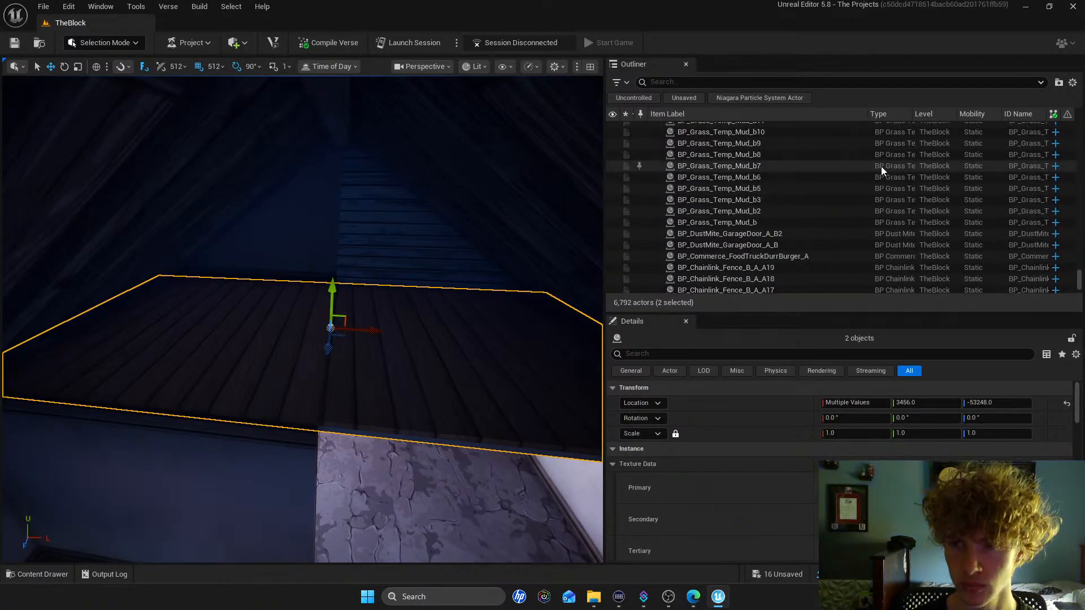
{"action": "scroll", "coordinate": [656, 249], "scroll_direction": "up", "scroll_amount": 10}
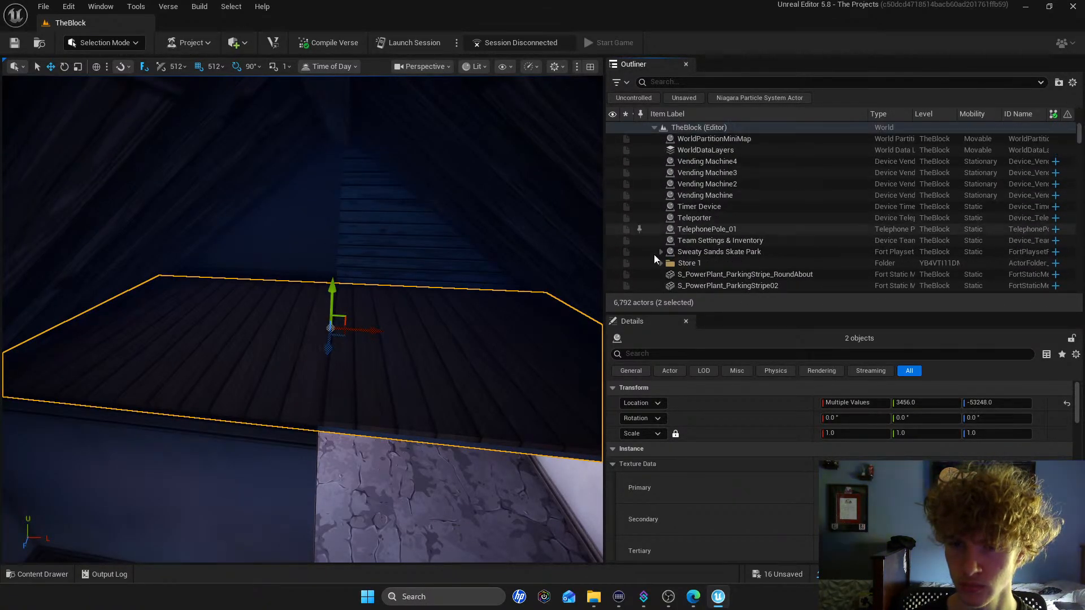
{"action": "scroll", "coordinate": [697, 184], "scroll_direction": "down", "scroll_amount": 8}
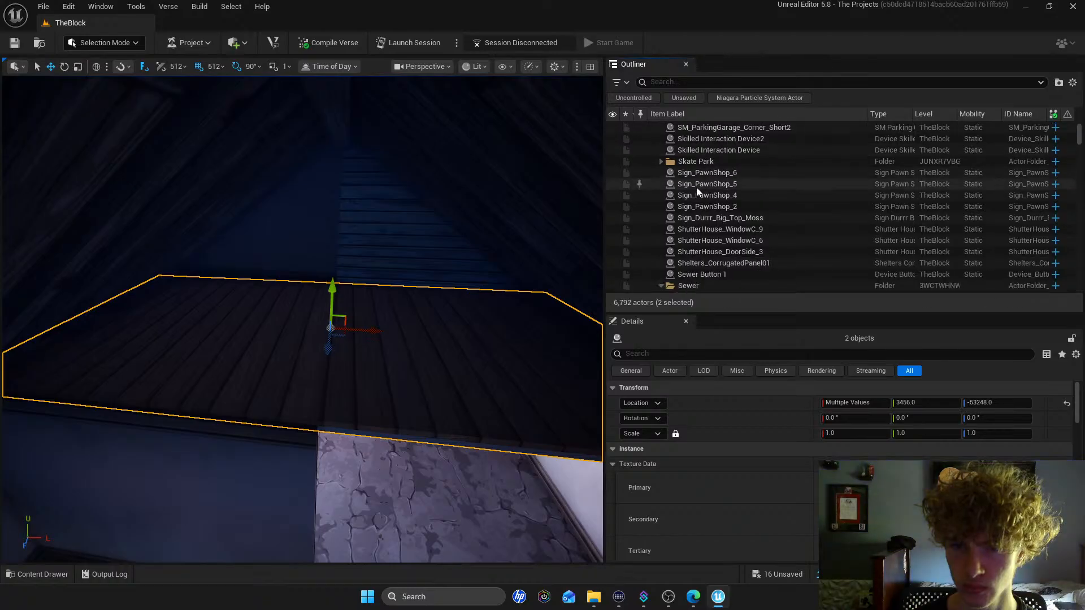
{"action": "scroll", "coordinate": [690, 193], "scroll_direction": "down", "scroll_amount": 3}
{"action": "left_click", "coordinate": [660, 213]}
{"action": "scroll", "coordinate": [710, 211], "scroll_direction": "down", "scroll_amount": 3}
{"action": "scroll", "coordinate": [714, 210], "scroll_direction": "down", "scroll_amount": 5}
{"action": "left_click", "coordinate": [661, 198]}
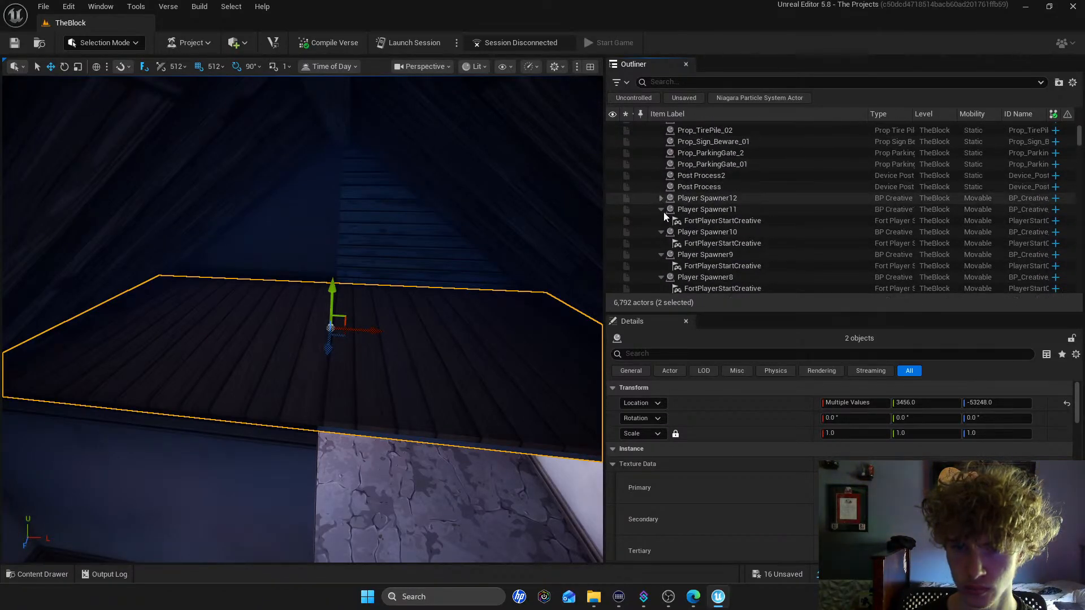
{"action": "left_click", "coordinate": [661, 209]}
{"action": "left_click", "coordinate": [661, 220]}
{"action": "left_click", "coordinate": [661, 232]}
{"action": "left_click", "coordinate": [660, 243]}
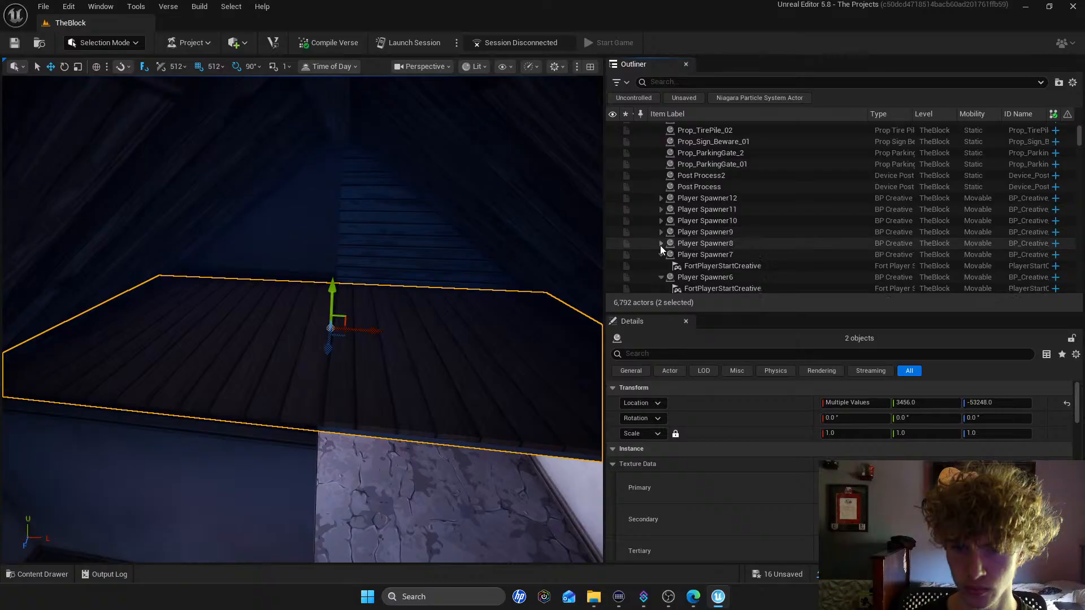
{"action": "left_click", "coordinate": [661, 254]}
{"action": "left_click", "coordinate": [661, 267]}
{"action": "left_click", "coordinate": [661, 277]}
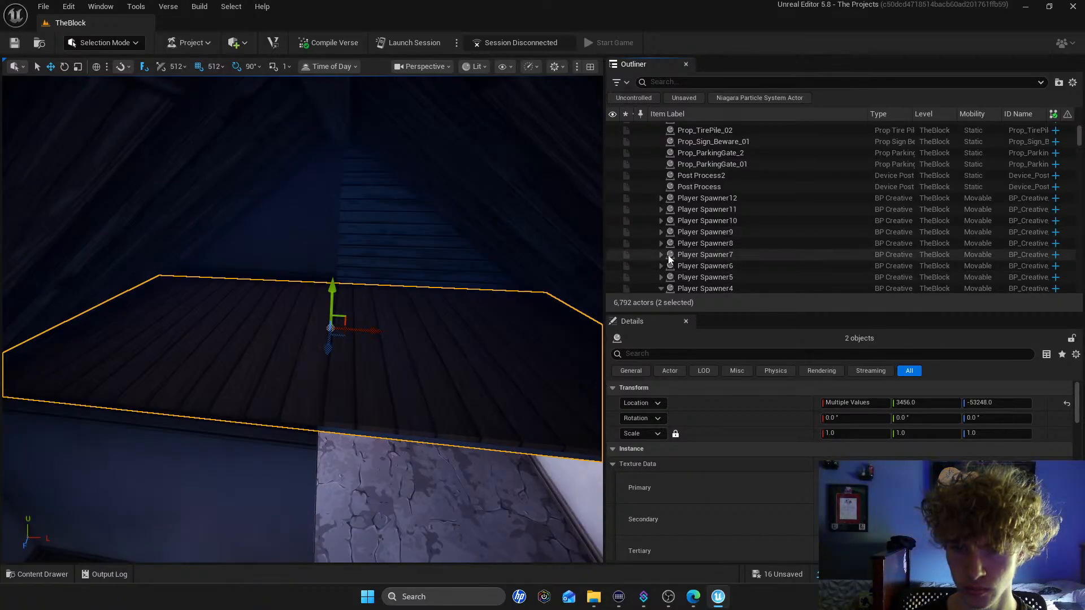
Collapse the expanded child lists of Player Spawner4, Player Spawner3, Player Spawner2 and Player Spawner
{"action": "scroll", "coordinate": [668, 256], "scroll_direction": "down", "scroll_amount": 1}
{"action": "left_click", "coordinate": [661, 252]}
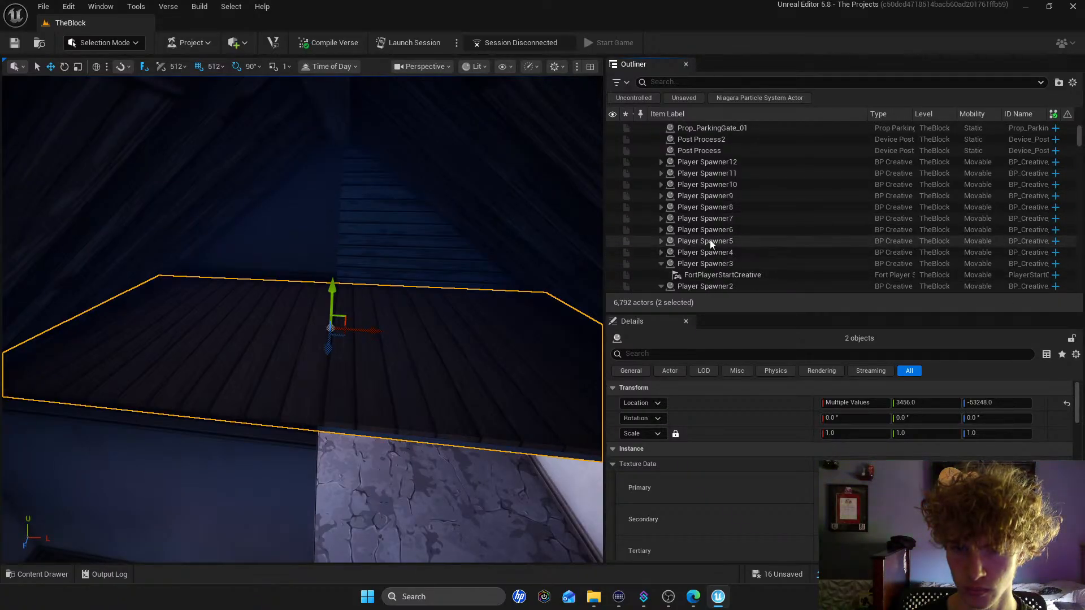
{"action": "left_click", "coordinate": [661, 263]}
{"action": "left_click", "coordinate": [661, 274]}
{"action": "scroll", "coordinate": [667, 265], "scroll_direction": "down", "scroll_amount": 1}
{"action": "left_click", "coordinate": [660, 250]}
{"action": "scroll", "coordinate": [730, 260], "scroll_direction": "down", "scroll_amount": 1}
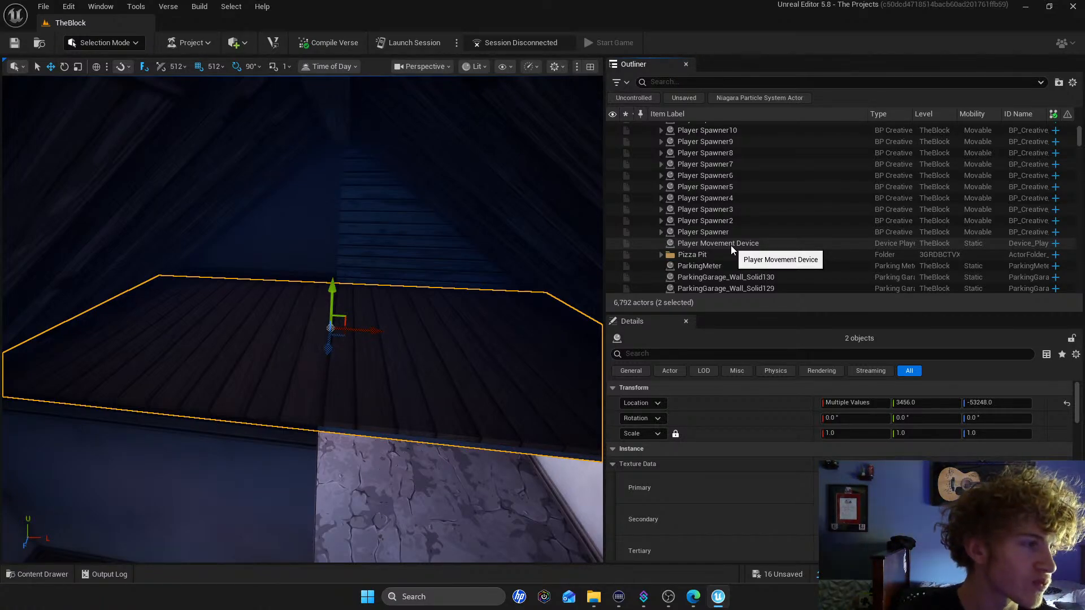
{"action": "scroll", "coordinate": [745, 246], "scroll_direction": "down", "scroll_amount": 1}
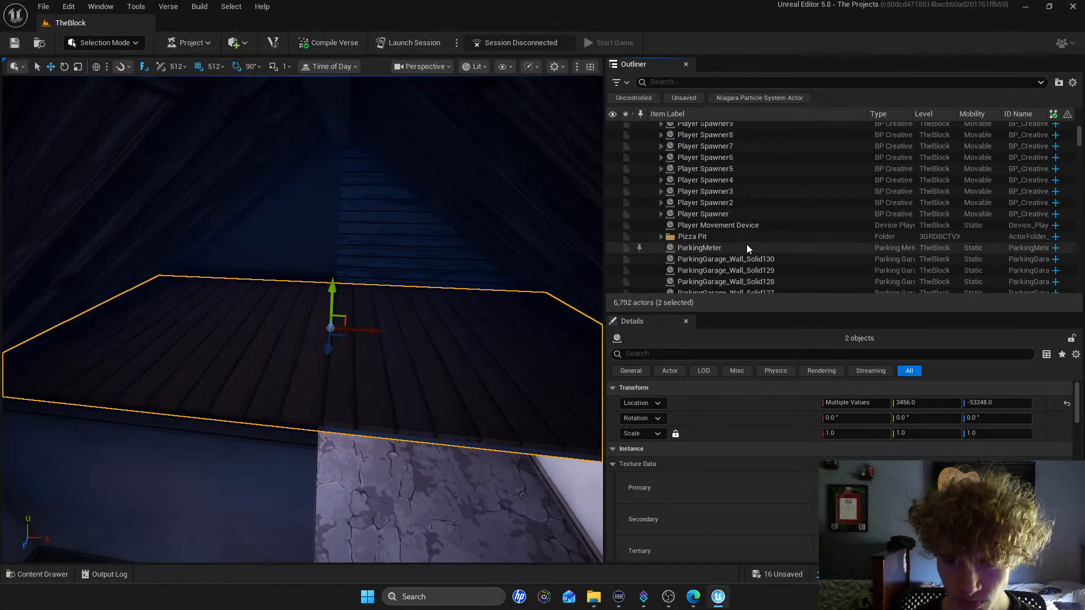
{"action": "scroll", "coordinate": [705, 236], "scroll_direction": "up", "scroll_amount": 4}
{"action": "left_click", "coordinate": [681, 225]}
{"action": "left_click_drag", "start_coordinate": [681, 221], "coordinate": [683, 213]}
{"action": "left_click", "coordinate": [682, 225]}
{"action": "left_click", "coordinate": [673, 222]}
{"action": "left_click", "coordinate": [697, 241]}
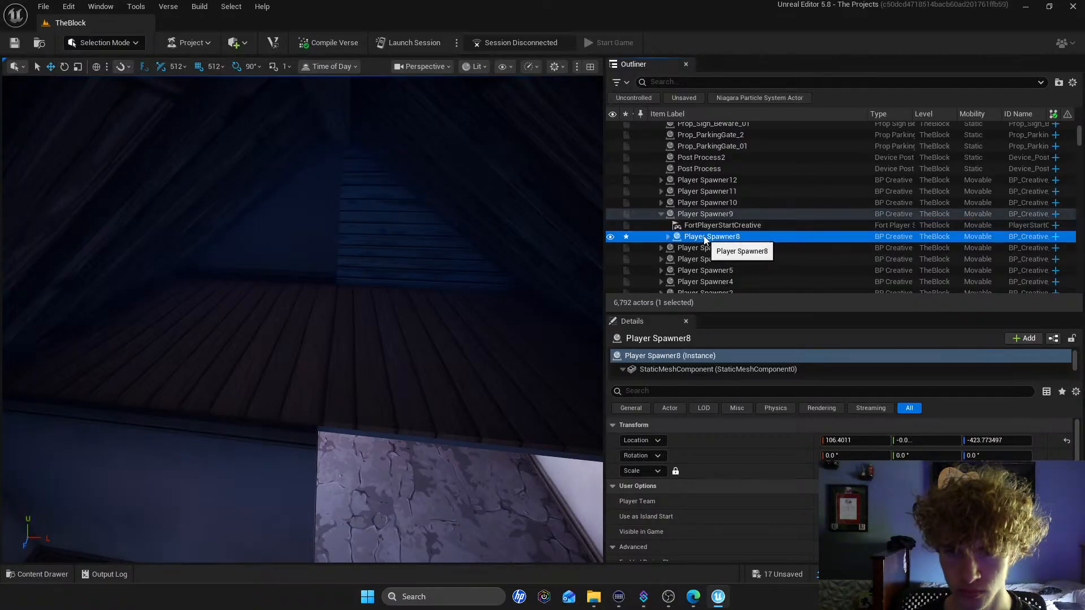
{"action": "left_click", "coordinate": [662, 213]}
{"action": "left_click", "coordinate": [660, 212]}
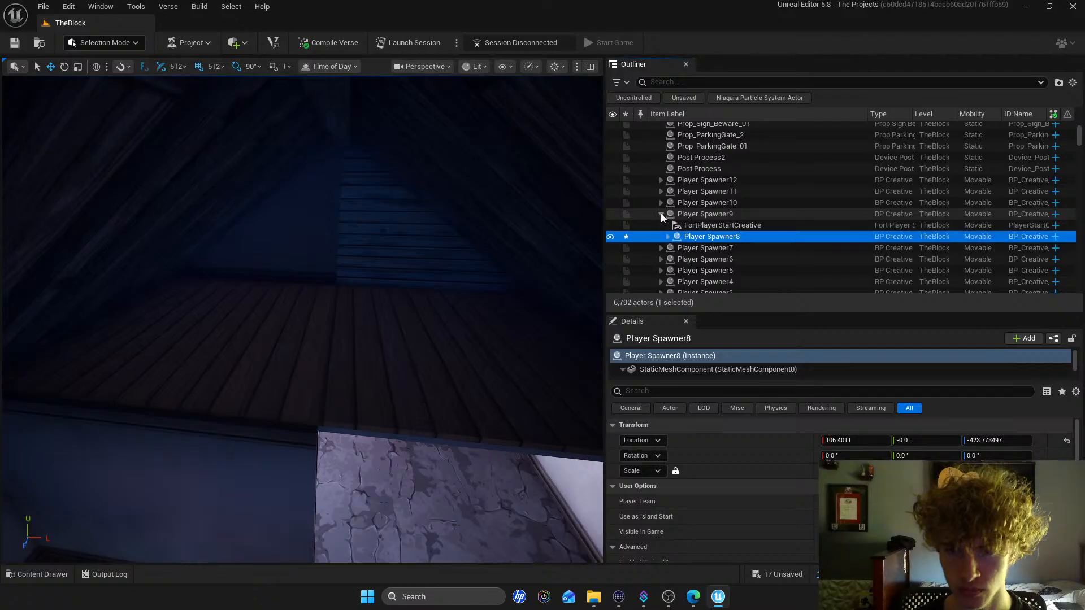
{"action": "left_click", "coordinate": [68, 6]}
{"action": "left_click", "coordinate": [78, 35]}
{"action": "left_click", "coordinate": [660, 213]}
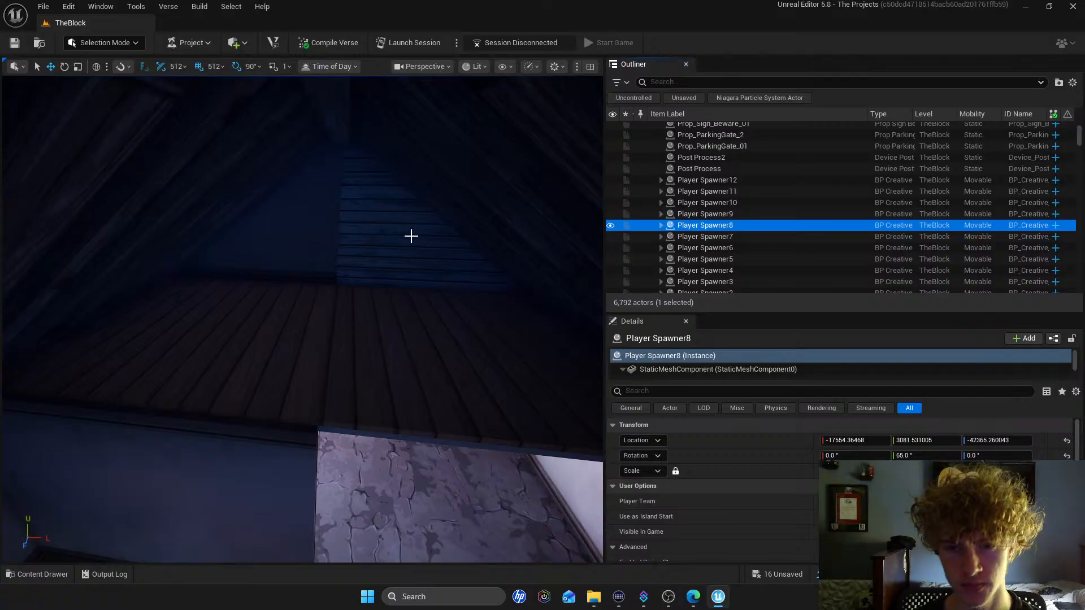
Duplicate the two attic floor tiles one 512-unit tile along the forward axis, to -52736, to extend the attic floor
{"action": "scroll", "coordinate": [677, 226], "scroll_direction": "up", "scroll_amount": 15}
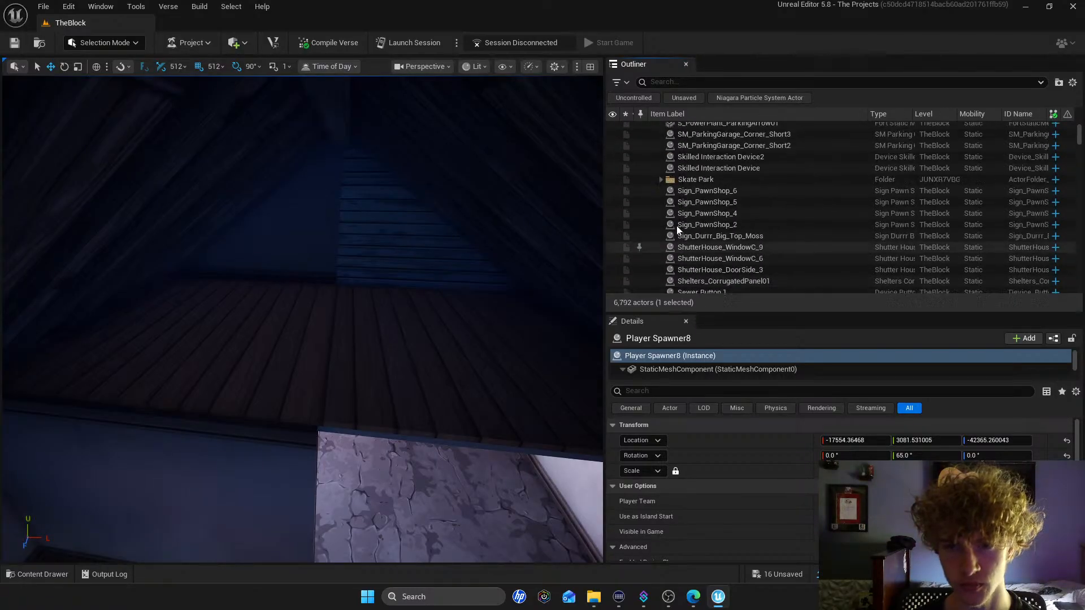
{"action": "scroll", "coordinate": [674, 225], "scroll_direction": "up", "scroll_amount": 5}
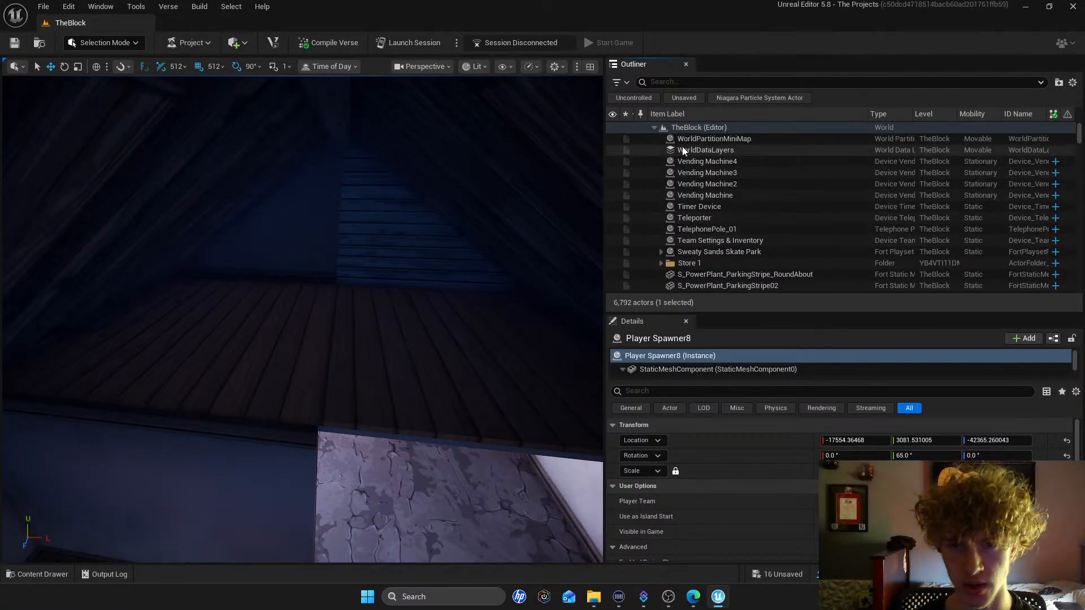
{"action": "left_click", "coordinate": [379, 312]}
{"action": "left_click", "coordinate": [311, 316]}
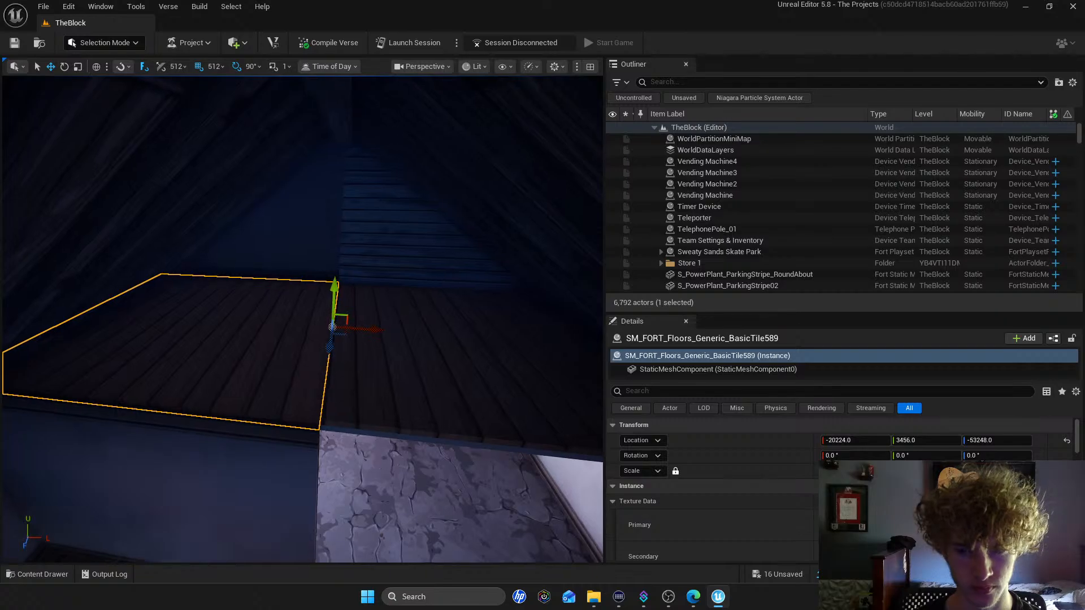
{"action": "right_click_drag", "start_coordinate": [528, 323], "coordinate": [503, 339]}
{"action": "left_click", "coordinate": [507, 324]}
{"action": "left_click", "coordinate": [450, 307]}
{"action": "right_click_drag", "start_coordinate": [492, 297], "coordinate": [508, 317]}
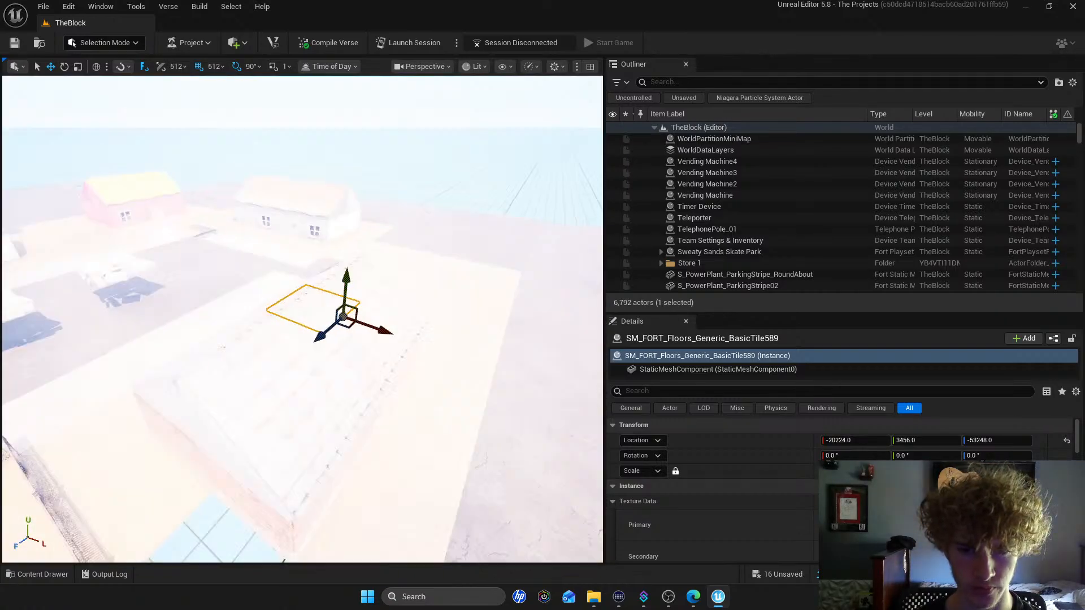
{"action": "key", "text": "s"}
{"action": "key", "text": "w"}
{"action": "key", "text": "w"}
{"action": "right_click_drag", "start_coordinate": [415, 313], "coordinate": [520, 330]}
{"action": "key", "text": "s"}
{"action": "key", "text": "w"}
{"action": "right_click_drag", "start_coordinate": [532, 291], "coordinate": [503, 284]}
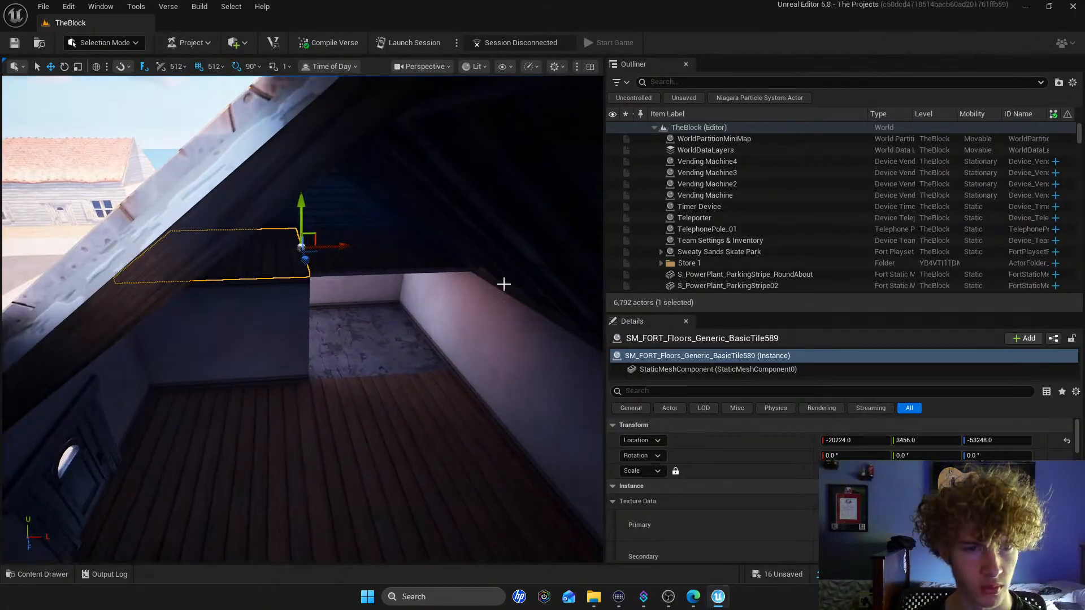
{"action": "left_click", "coordinate": [363, 272], "text": "ctrl"}
{"action": "left_click_drag", "start_coordinate": [475, 288], "coordinate": [489, 304], "text": "alt"}
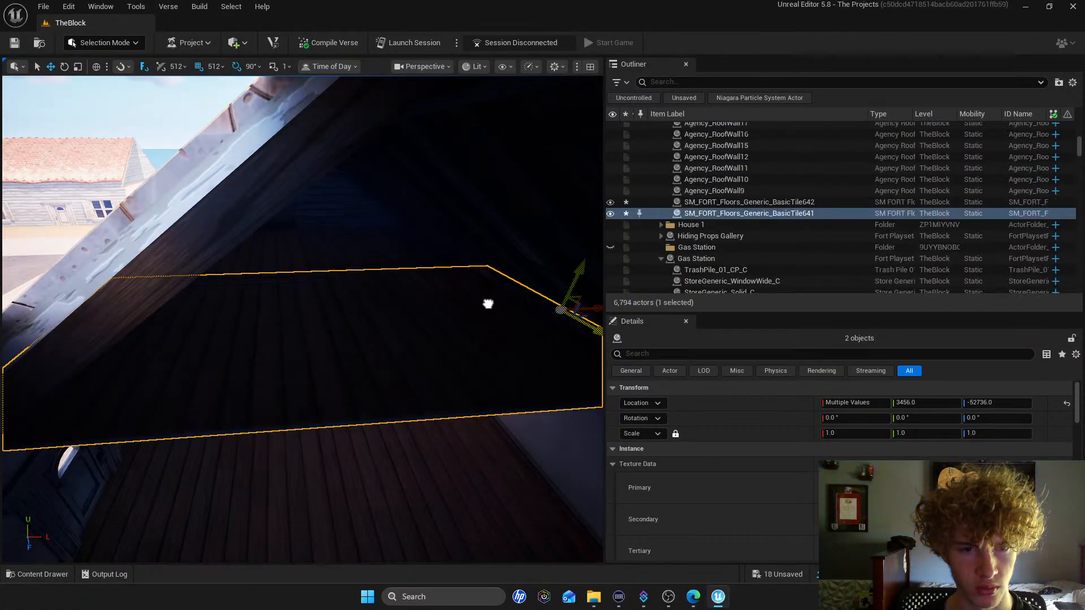
Select the two new attic floor tiles and duplicate them along the forward axis to cover the rest of the room below
{"action": "left_click", "coordinate": [408, 258]}
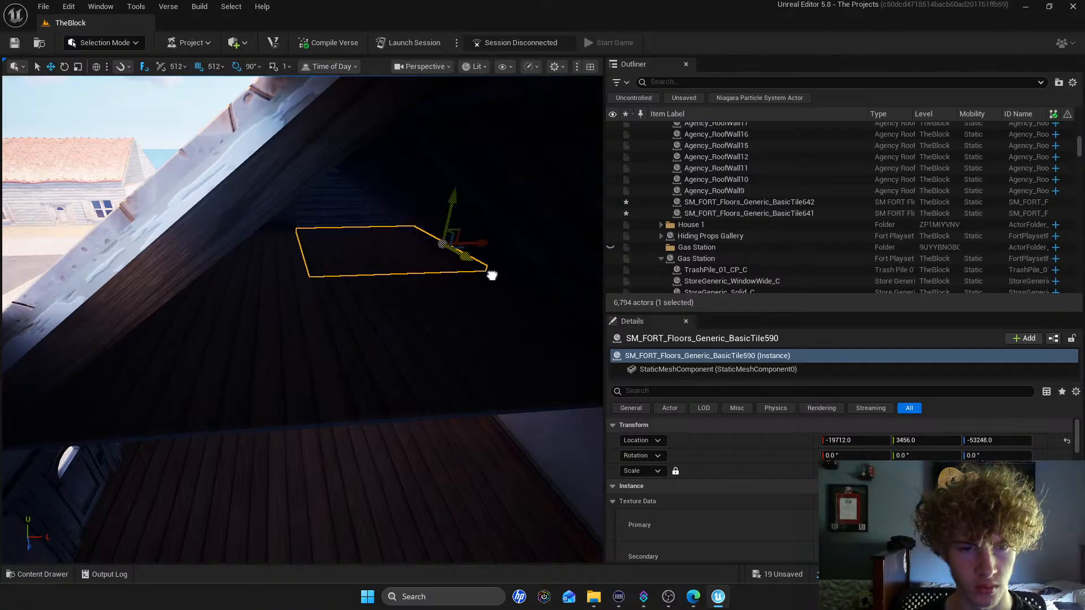
{"action": "left_click", "coordinate": [370, 322]}
{"action": "left_click", "coordinate": [286, 317], "text": "ctrl"}
{"action": "right_click_drag", "start_coordinate": [267, 317], "coordinate": [339, 326]}
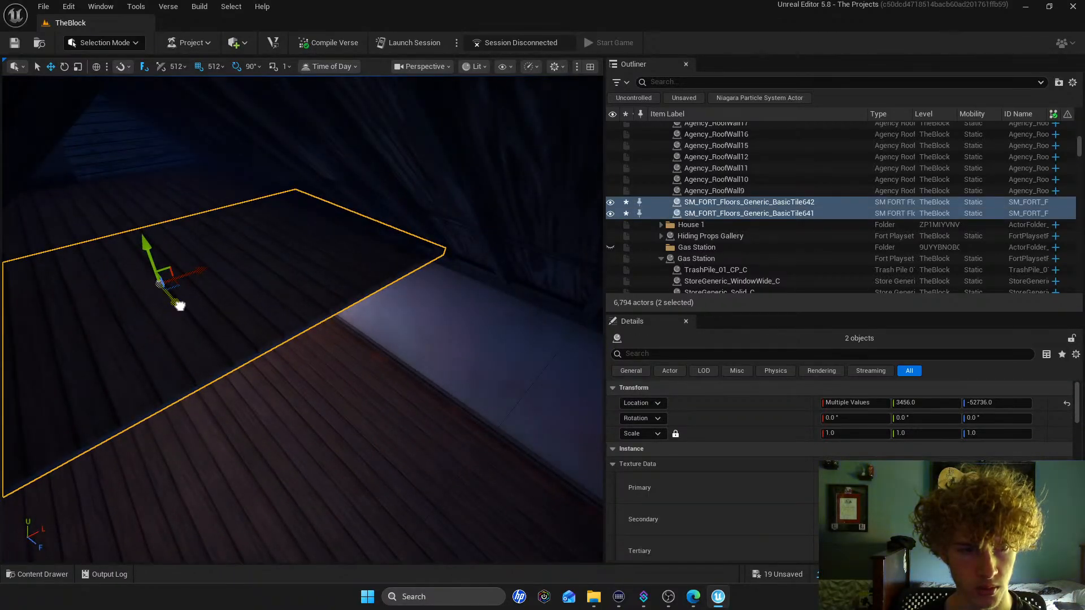
{"action": "left_click_drag", "start_coordinate": [180, 305], "coordinate": [361, 370], "text": "alt"}
Duplicate the door wall beside the entrance, rotate the copy 90 degrees and move it into the dividing wall line at -19968
{"action": "right_click_drag", "start_coordinate": [303, 319], "coordinate": [452, 243]}
{"action": "right_click_drag", "start_coordinate": [285, 334], "coordinate": [266, 300]}
{"action": "left_click", "coordinate": [301, 310]}
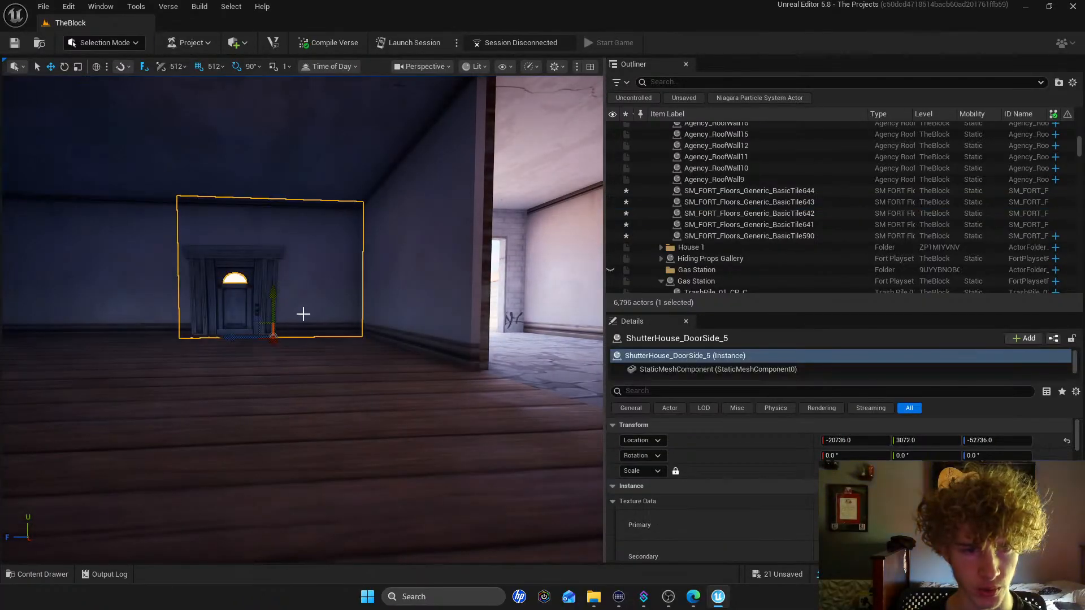
{"action": "left_click_drag", "start_coordinate": [271, 343], "coordinate": [447, 445], "text": "alt"}
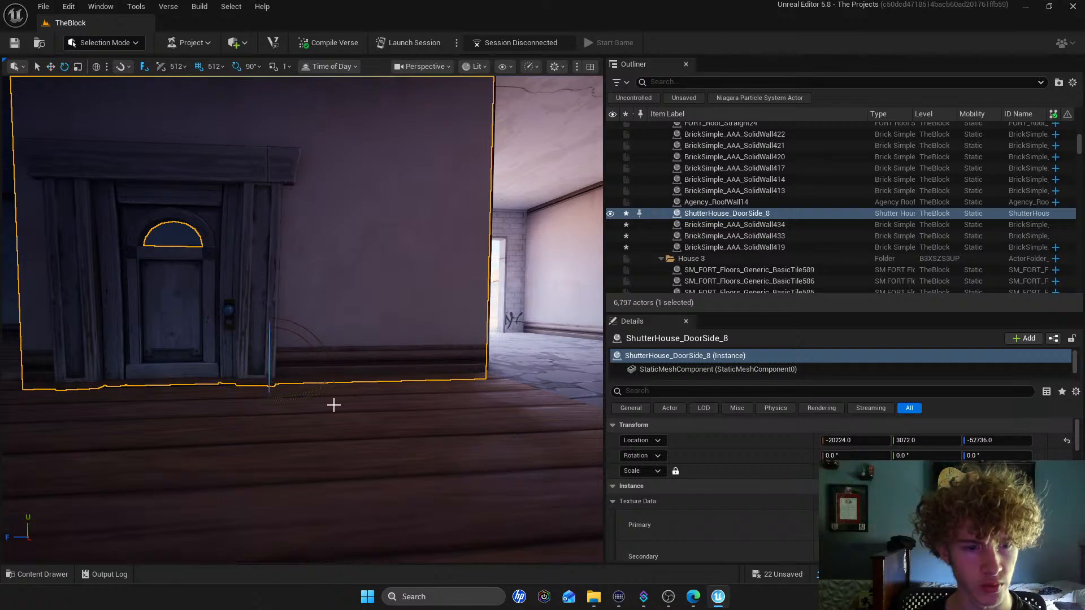
{"action": "left_click_drag", "start_coordinate": [309, 395], "coordinate": [344, 396]}
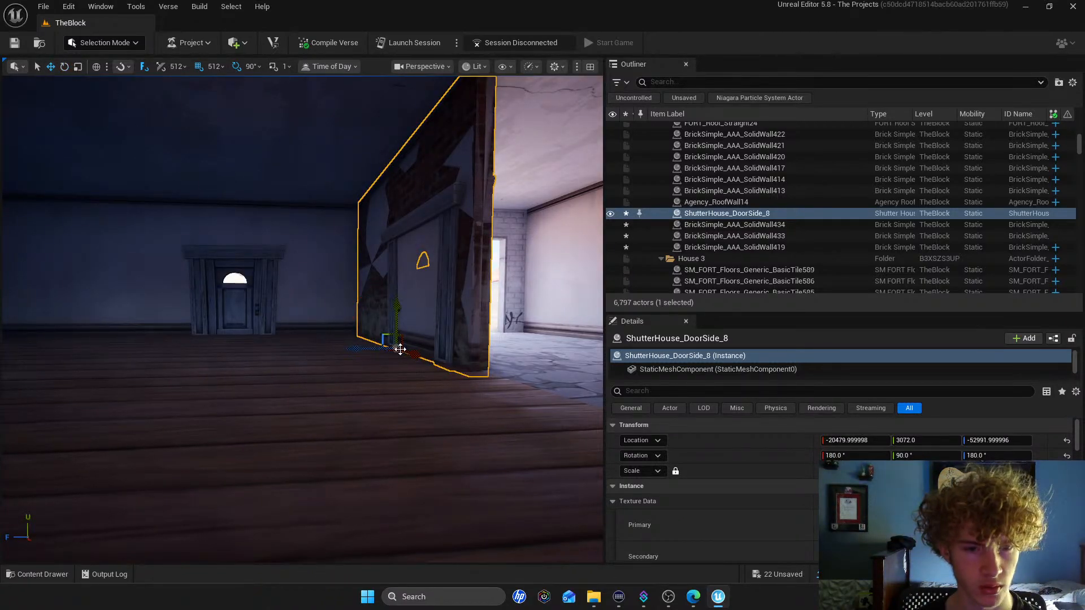
{"action": "left_click_drag", "start_coordinate": [446, 366], "coordinate": [523, 382]}
Copy the duplicated door wall's plaster texture and paste it into its Primary texture slot
{"action": "right_click_drag", "start_coordinate": [523, 382], "coordinate": [734, 401]}
{"action": "right_click", "coordinate": [842, 317]}
{"action": "left_click", "coordinate": [887, 324]}
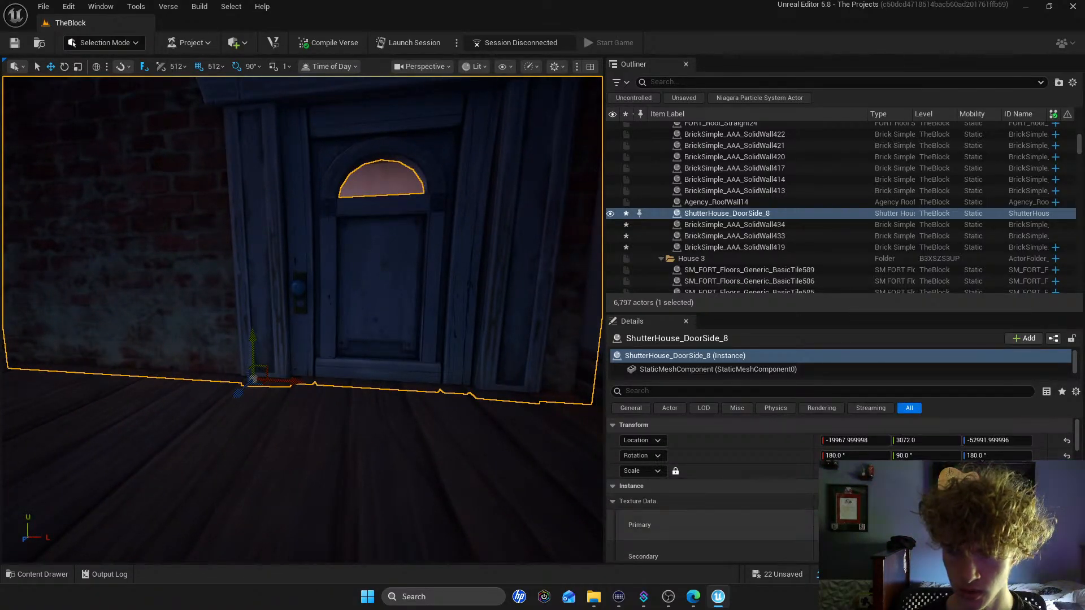
{"action": "left_click", "coordinate": [899, 521]}
{"action": "left_click", "coordinate": [891, 306]}
{"action": "right_click_drag", "start_coordinate": [509, 317], "coordinate": [503, 311]}
{"action": "key", "text": "w"}
{"action": "key", "text": "f"}
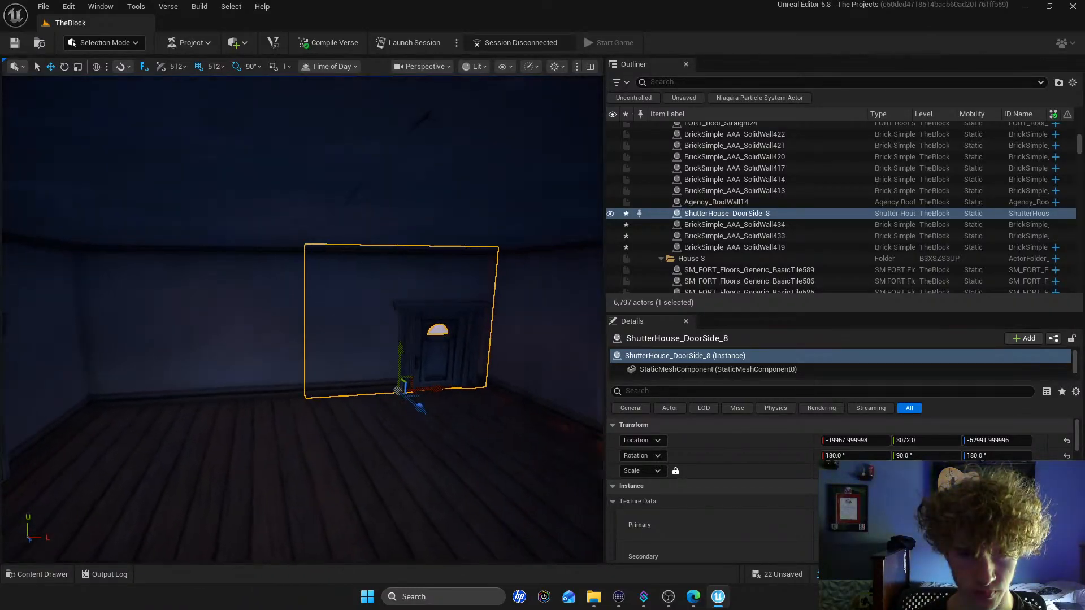
Paste the copied plaster texture into the Secondary texture slot of the brick wall inside the garage
{"action": "right_click_drag", "start_coordinate": [302, 320], "coordinate": [51, 325]}
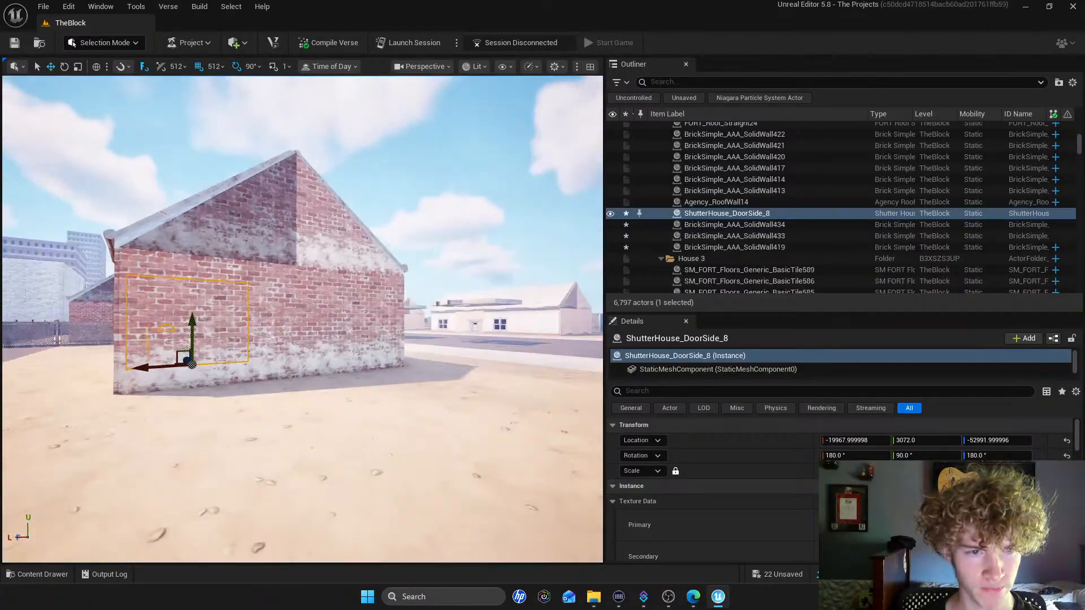
{"action": "right_click_drag", "start_coordinate": [302, 319], "coordinate": [542, 319]}
{"action": "key", "text": "w"}
{"action": "mouse_move", "coordinate": [302, 319]}
{"action": "right_mouse_down"}
{"action": "mouse_move", "coordinate": [164, 322]}
{"action": "mouse_move", "coordinate": [350, 322]}
{"action": "mouse_move", "coordinate": [316, 319]}
{"action": "right_mouse_up"}
{"action": "key", "text": "w"}
{"action": "key", "text": "w"}
{"action": "key", "text": "s"}
{"action": "key", "text": "w"}
{"action": "key", "text": "s"}
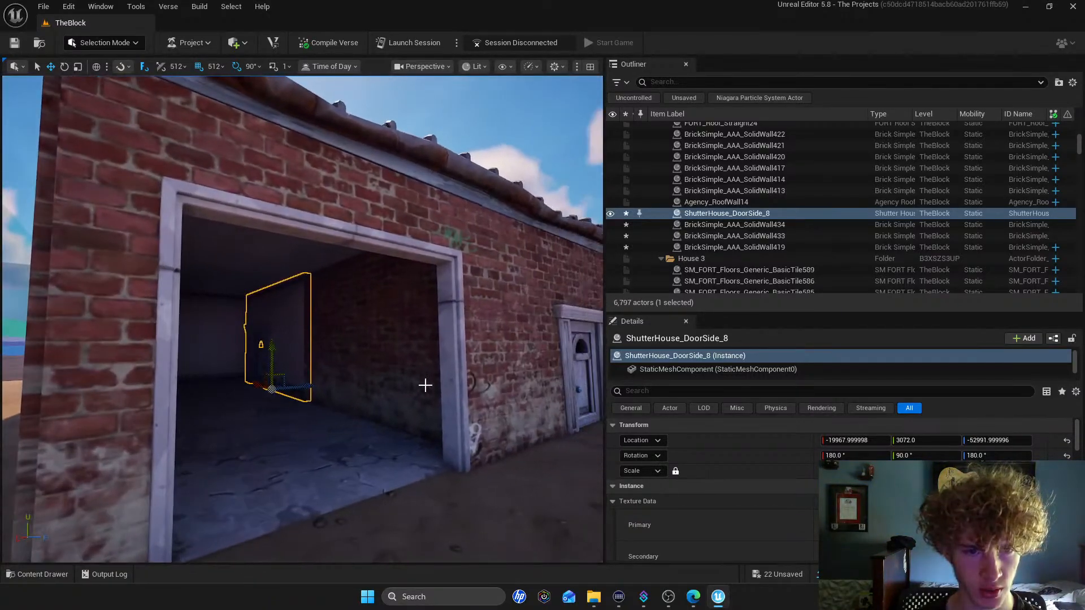
{"action": "left_click", "coordinate": [396, 364]}
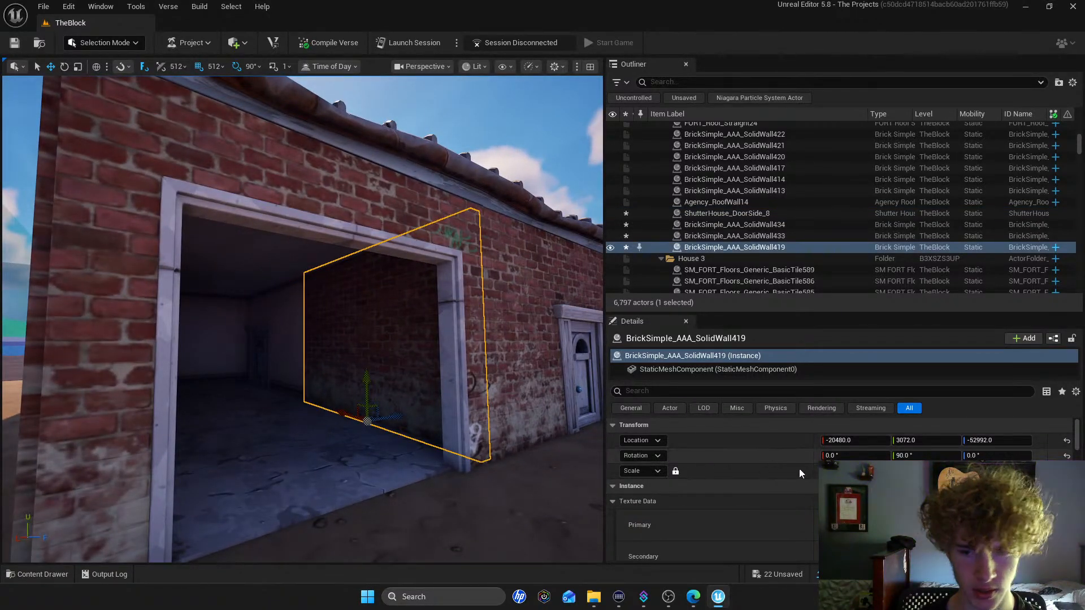
{"action": "left_click", "coordinate": [904, 550]}
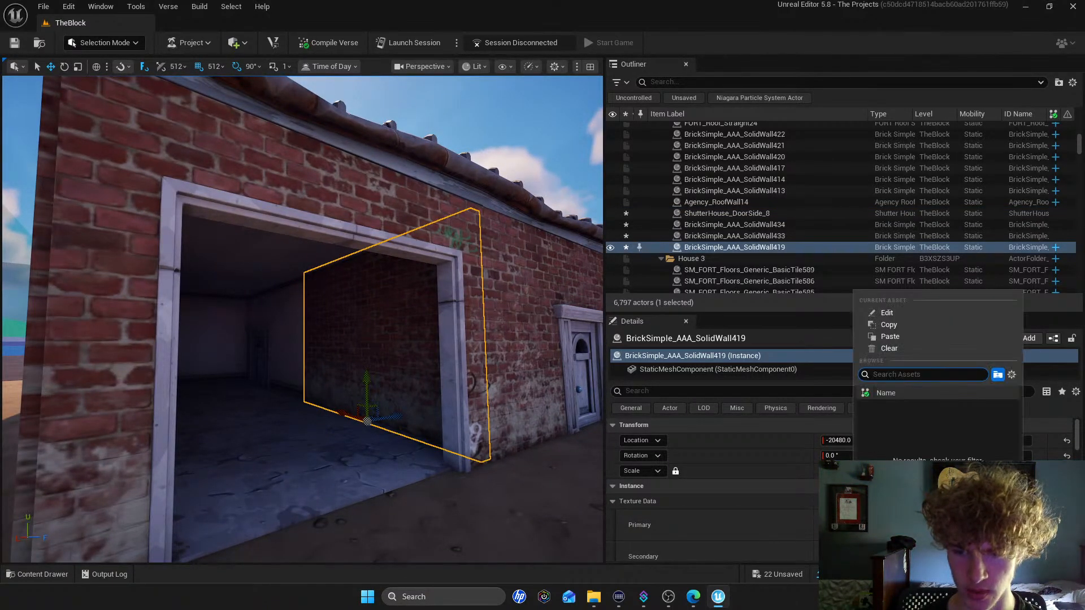
{"action": "left_click", "coordinate": [897, 338]}
Inspect the retextured walls inside the garage and the front of the house
{"action": "key", "text": "s"}
{"action": "key", "text": "w"}
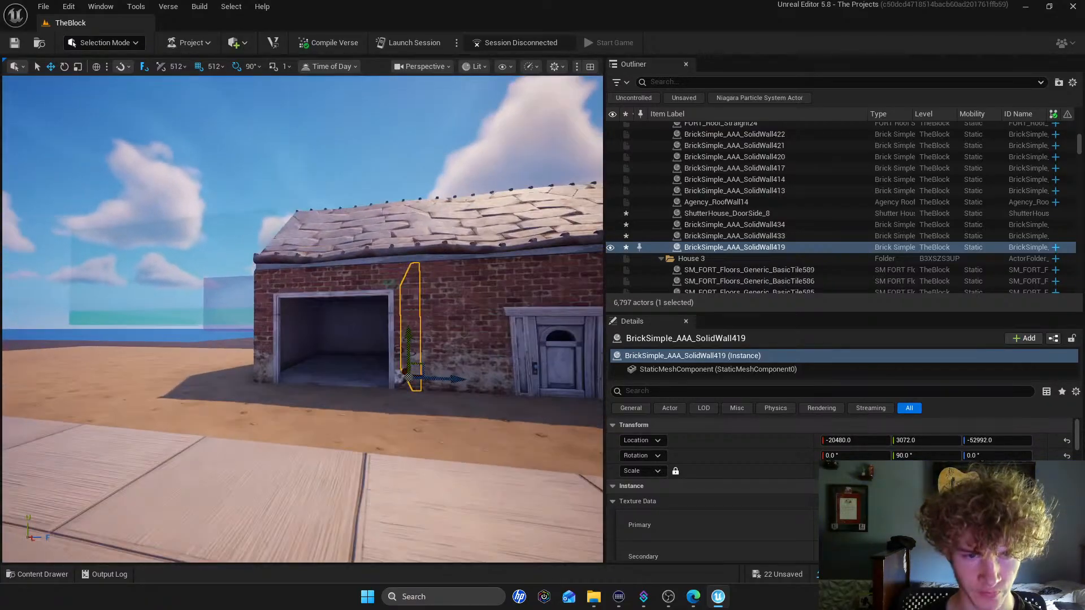
{"action": "key", "text": "w"}
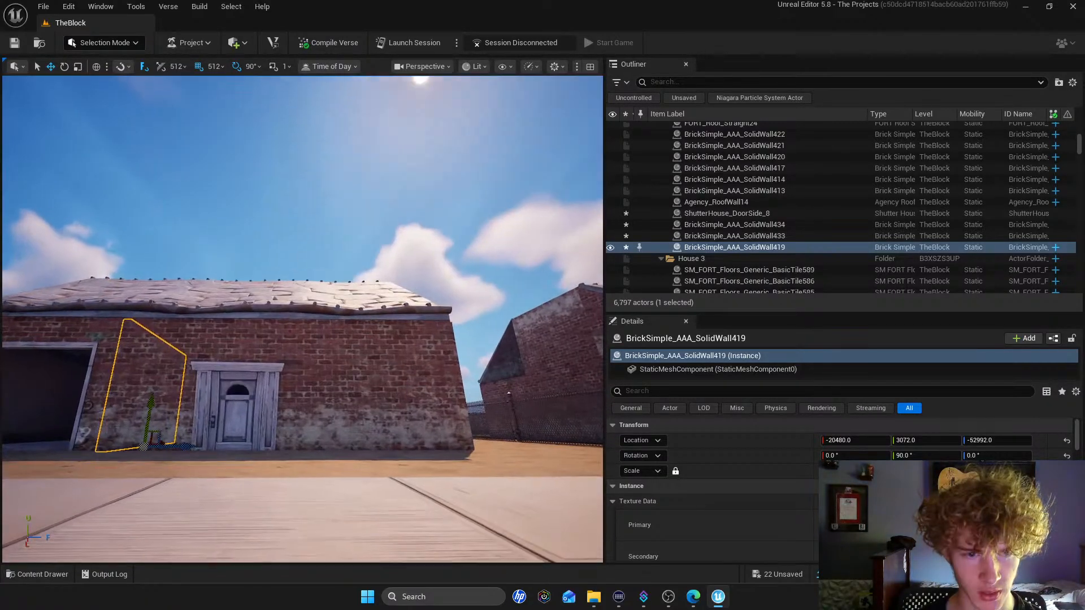
{"action": "key", "text": "w"}
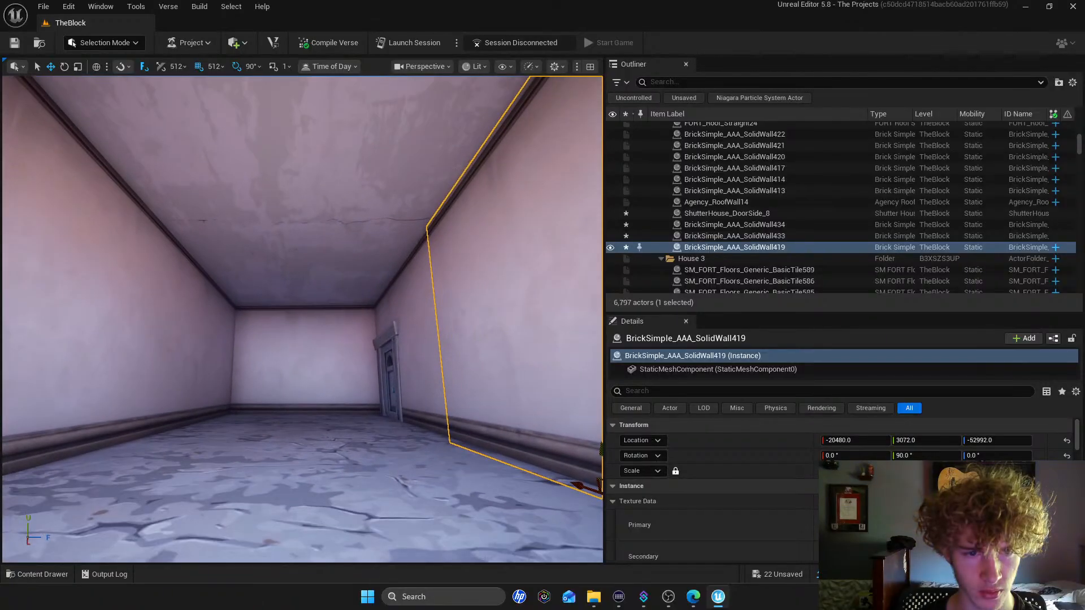
{"action": "right_click_drag", "start_coordinate": [392, 273], "coordinate": [353, 302]}
{"action": "key", "text": "s"}
{"action": "key", "text": "w"}
{"action": "key", "text": "s"}
Delete the two sidewalk slabs in front of the garage
{"action": "left_click", "coordinate": [366, 302]}
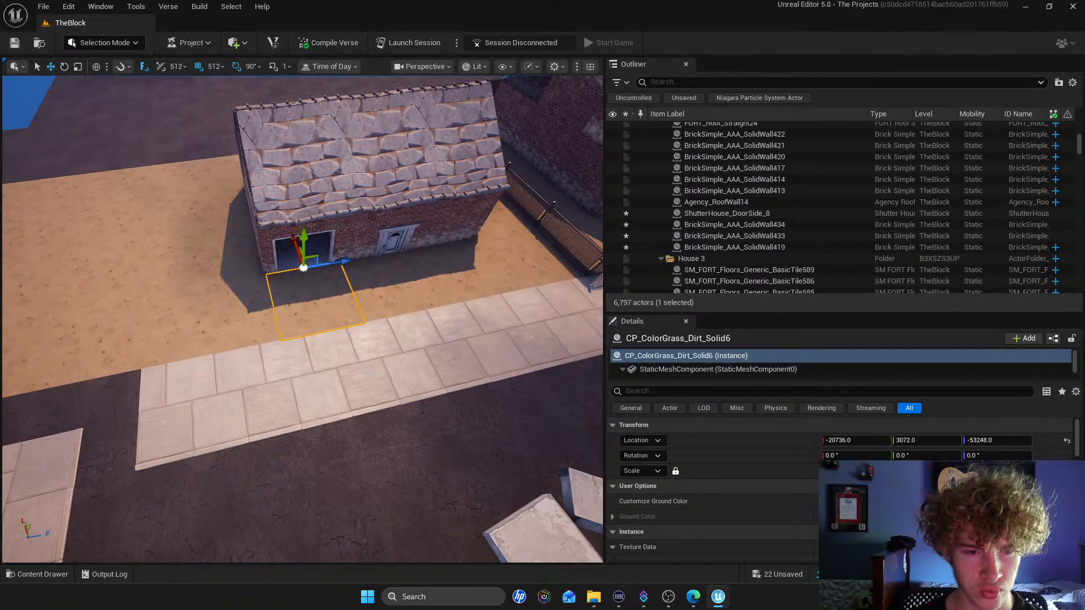
{"action": "left_click", "coordinate": [354, 366]}
{"action": "left_click", "coordinate": [316, 384]}
{"action": "left_click", "coordinate": [371, 362]}
{"action": "key", "text": "Delete"}
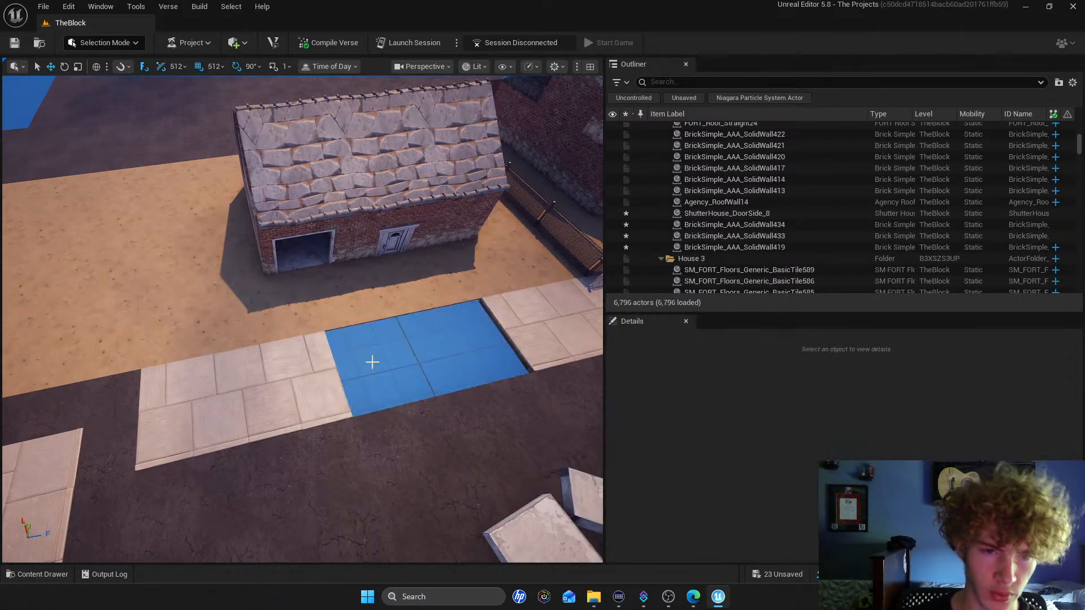
{"action": "left_click", "coordinate": [344, 340]}
{"action": "key", "text": "Delete"}
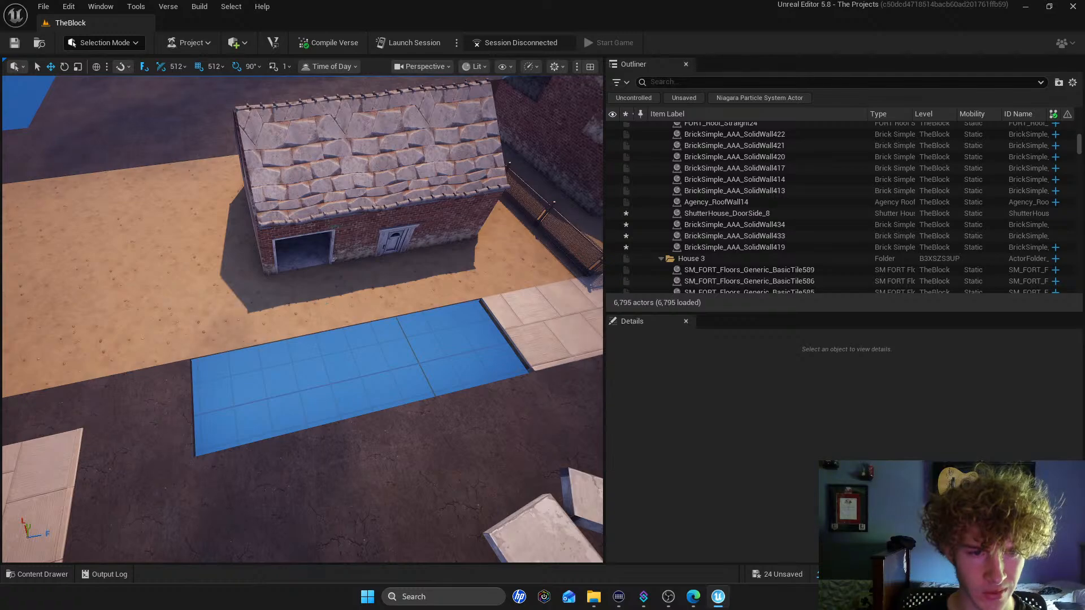
Duplicate the dirt tile in front of the garage into the sidewalk gap at -21248 as a driveway
{"action": "left_click", "coordinate": [299, 273]}
{"action": "left_click_drag", "start_coordinate": [295, 247], "coordinate": [306, 269], "text": "alt"}
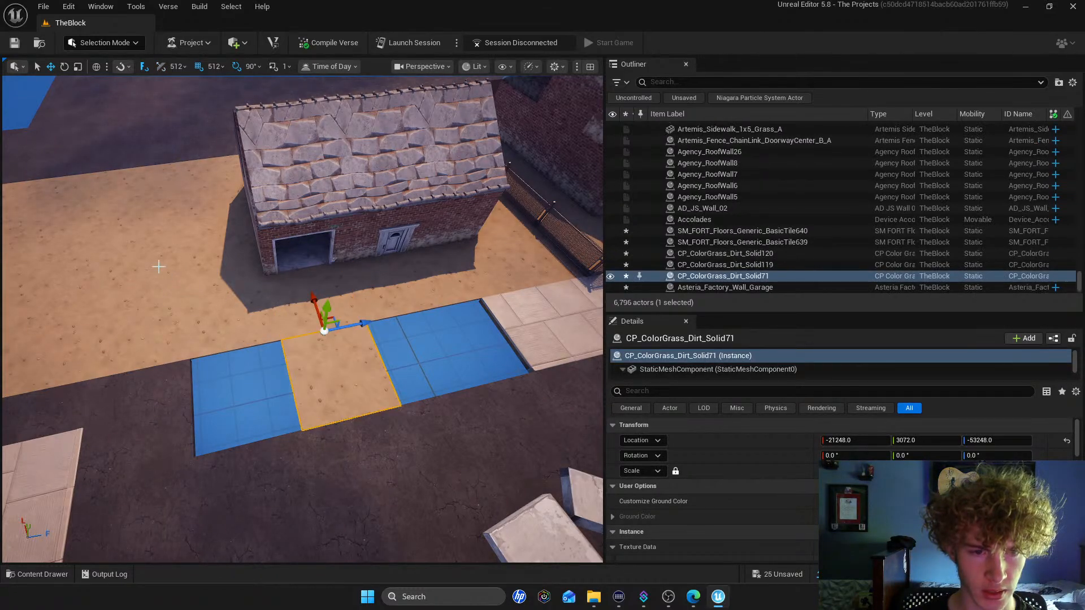
{"action": "left_click", "coordinate": [154, 153]}
Duplicate the sidewalk slab beside the gap 512 units toward the new driveway tile
{"action": "mouse_move", "coordinate": [256, 165]}
{"action": "right_mouse_down"}
{"action": "mouse_move", "coordinate": [256, 175]}
{"action": "mouse_move", "coordinate": [256, 164]}
{"action": "right_mouse_up"}
{"action": "key", "text": "s"}
{"action": "key", "text": "w"}
{"action": "left_click", "coordinate": [487, 341]}
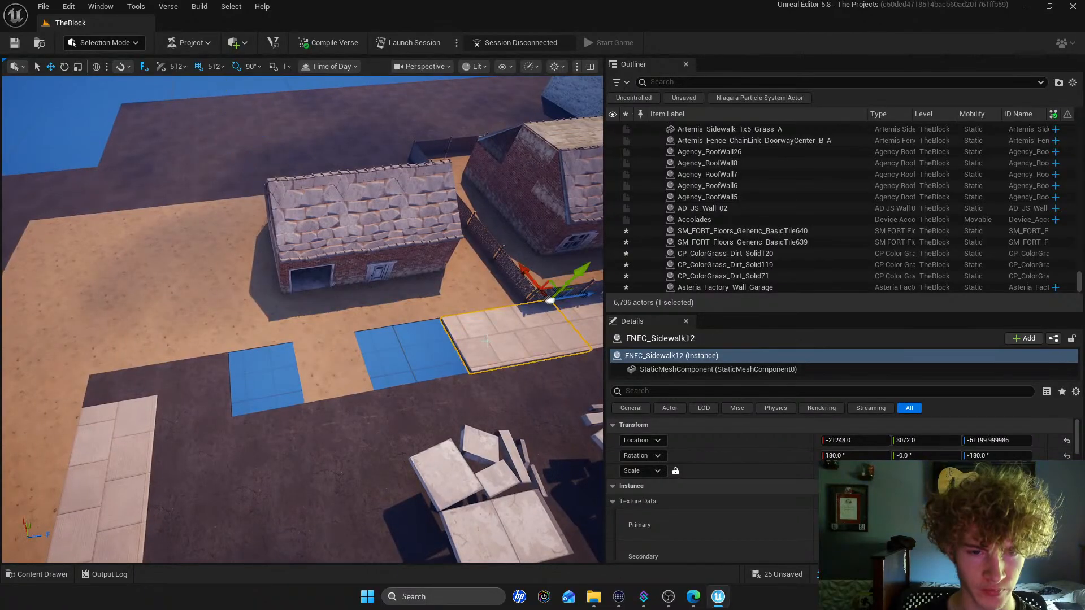
{"action": "left_click_drag", "start_coordinate": [578, 298], "coordinate": [501, 308], "text": "alt"}
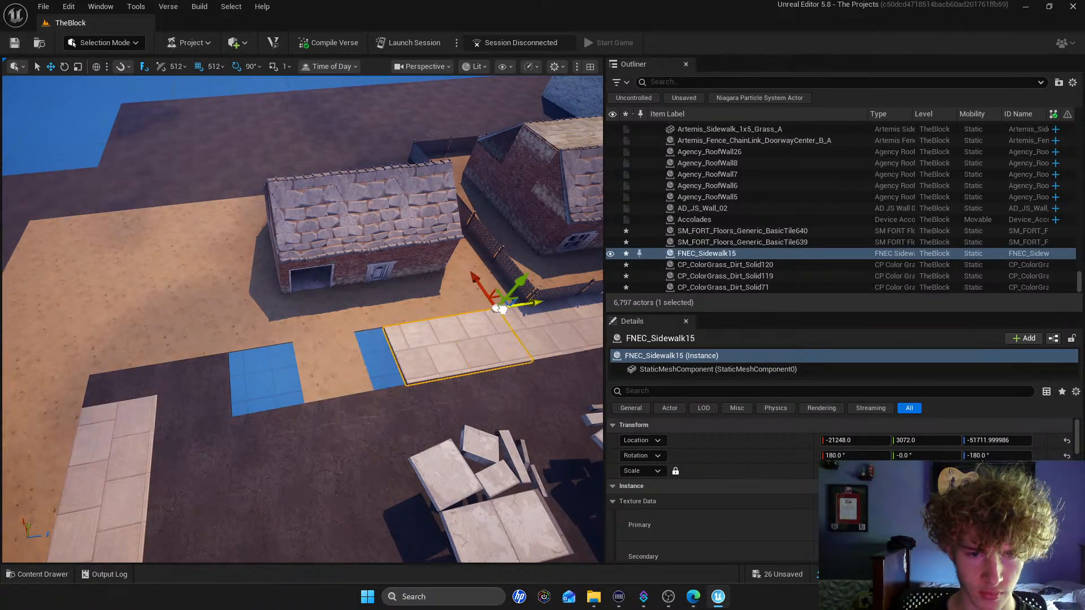
Move the sidewalk slab beside the driveway flush against the dirt tile with grid snapping off, placing it at about -51961.64
{"action": "left_click", "coordinate": [547, 339]}
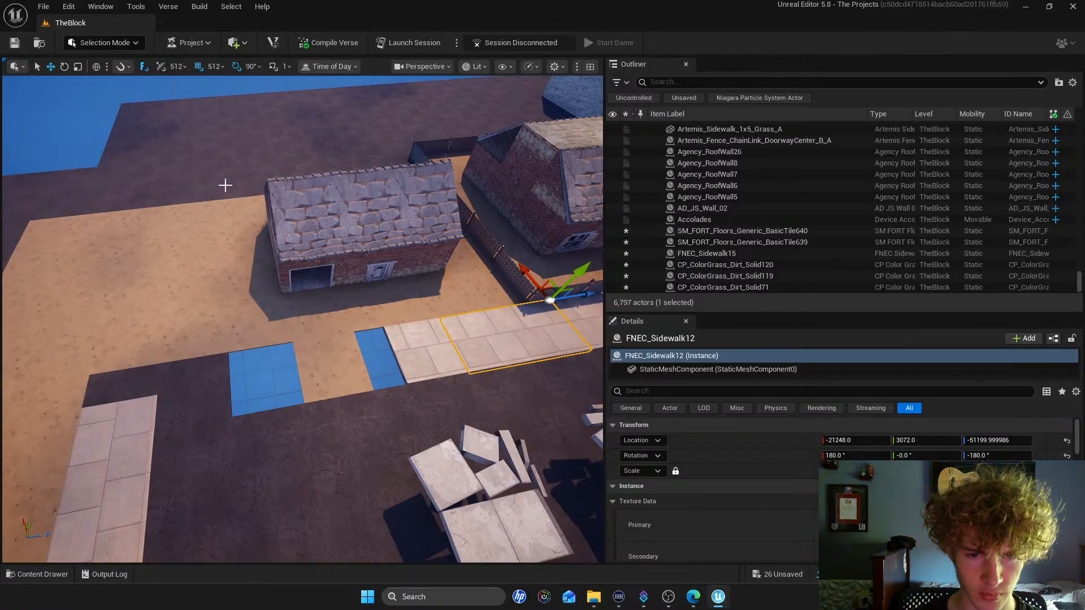
{"action": "left_click", "coordinate": [206, 154]}
{"action": "scroll", "coordinate": [448, 363], "scroll_direction": "down", "scroll_amount": 5}
{"action": "scroll", "coordinate": [447, 364], "scroll_direction": "up", "scroll_amount": 5}
{"action": "left_click", "coordinate": [452, 359]}
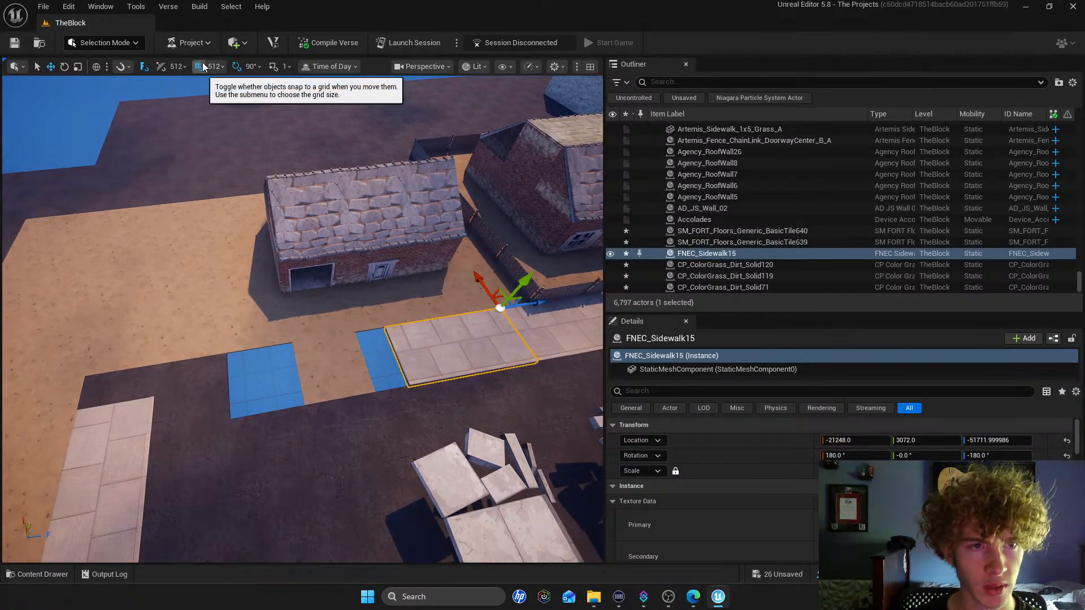
{"action": "mouse_move", "coordinate": [509, 305]}
{"action": "left_mouse_down"}
{"action": "mouse_move", "coordinate": [495, 308]}
{"action": "mouse_move", "coordinate": [522, 307]}
{"action": "left_mouse_up"}
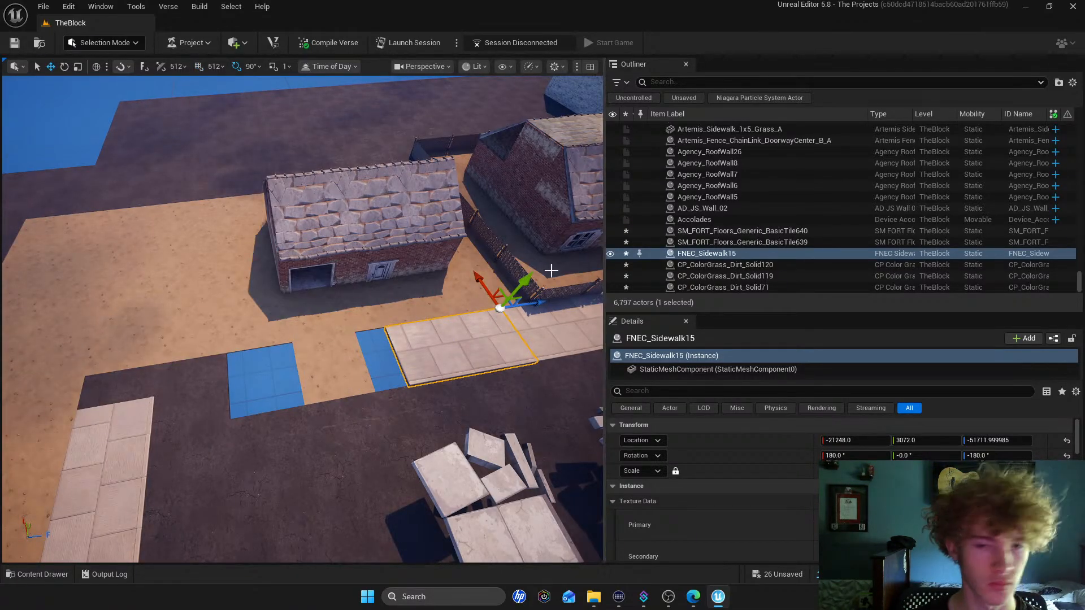
{"action": "left_click_drag", "start_coordinate": [533, 299], "coordinate": [508, 298]}
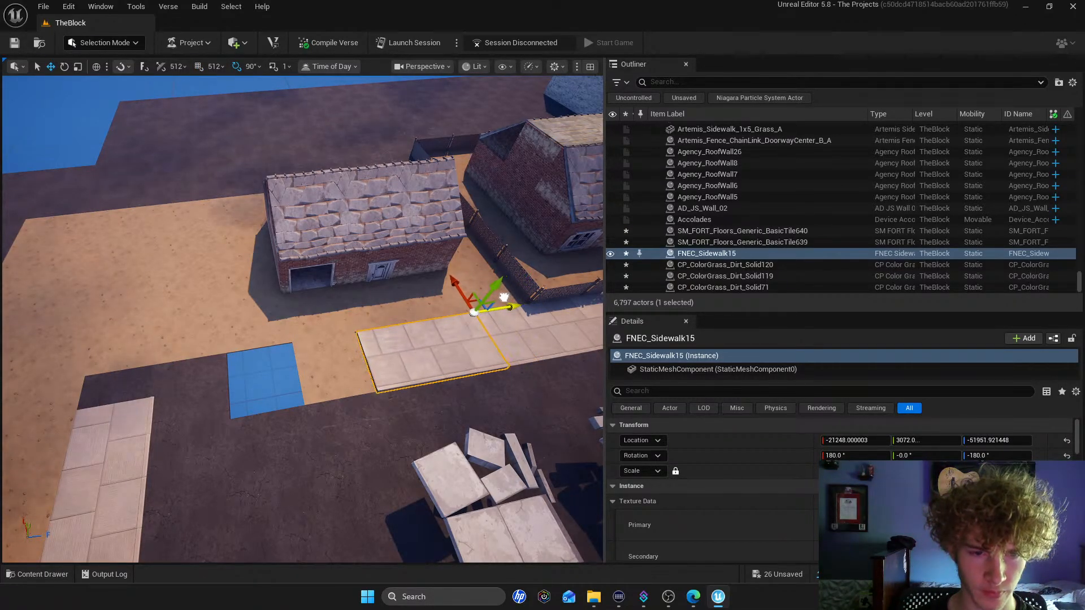
{"action": "left_click", "coordinate": [201, 104]}
{"action": "right_click_drag", "start_coordinate": [446, 338], "coordinate": [319, 326]}
{"action": "key", "text": "w"}
{"action": "key", "text": "s"}
{"action": "key", "text": "w"}
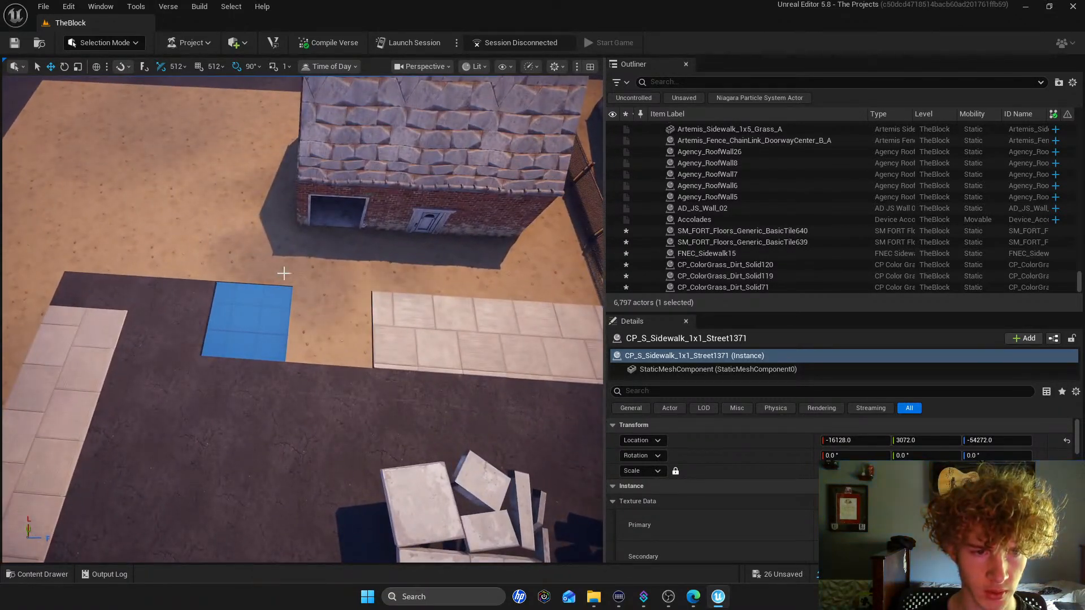
{"action": "left_click", "coordinate": [382, 313]}
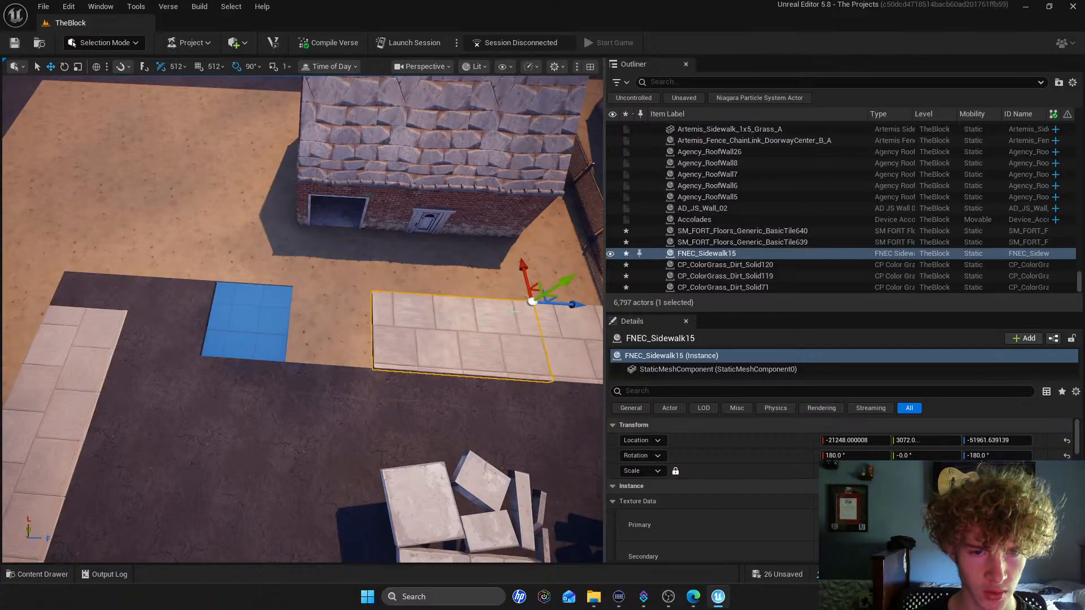
{"action": "left_click", "coordinate": [553, 277]}
{"action": "left_click", "coordinate": [538, 303]}
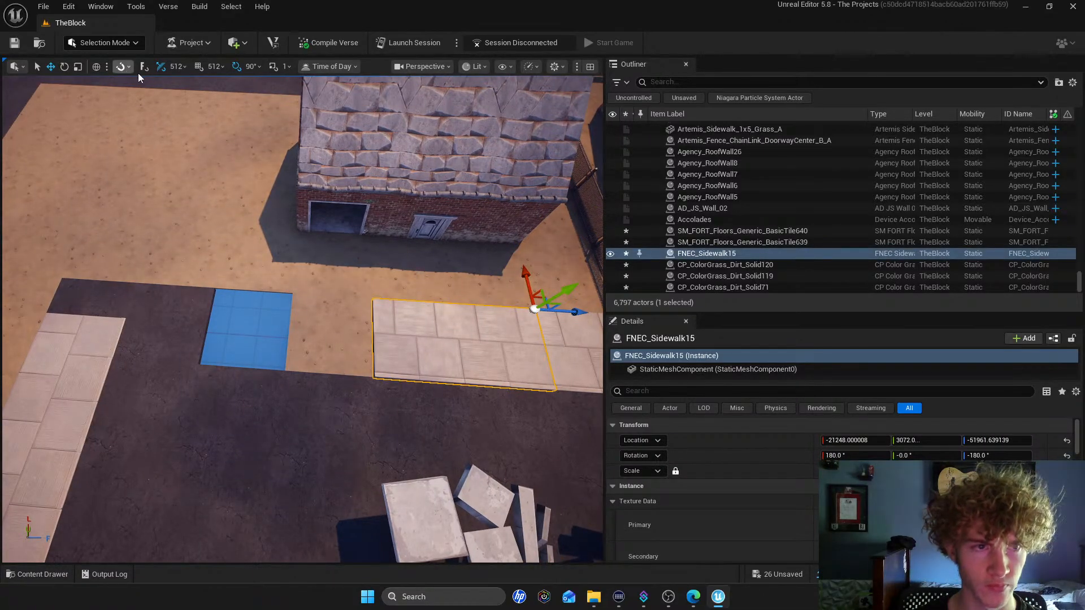
{"action": "left_click_drag", "start_coordinate": [566, 293], "coordinate": [583, 262]}
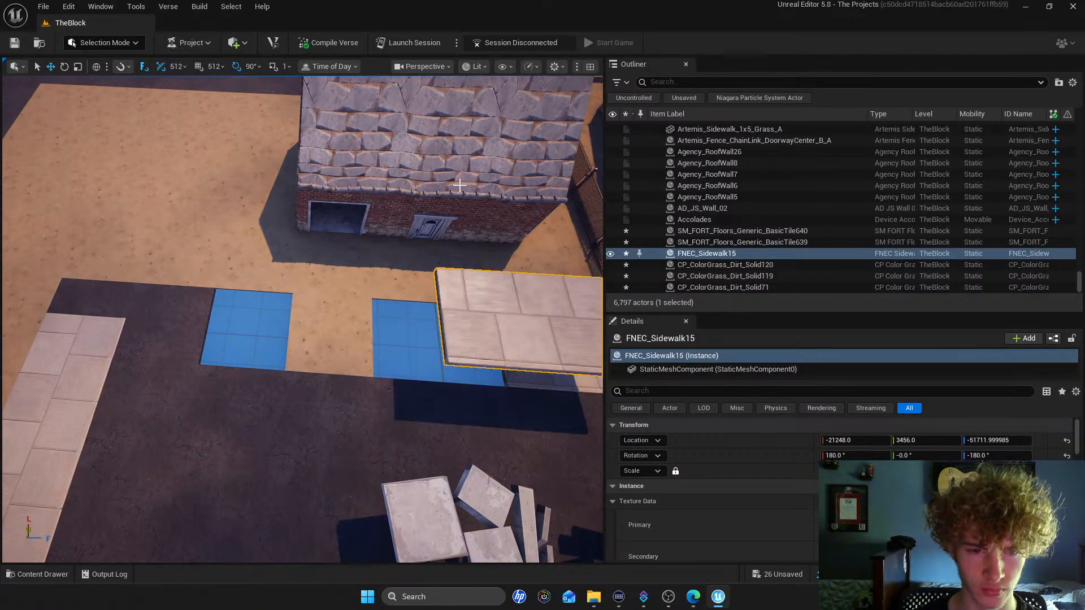
{"action": "left_click", "coordinate": [68, 7]}
{"action": "left_click", "coordinate": [96, 37]}
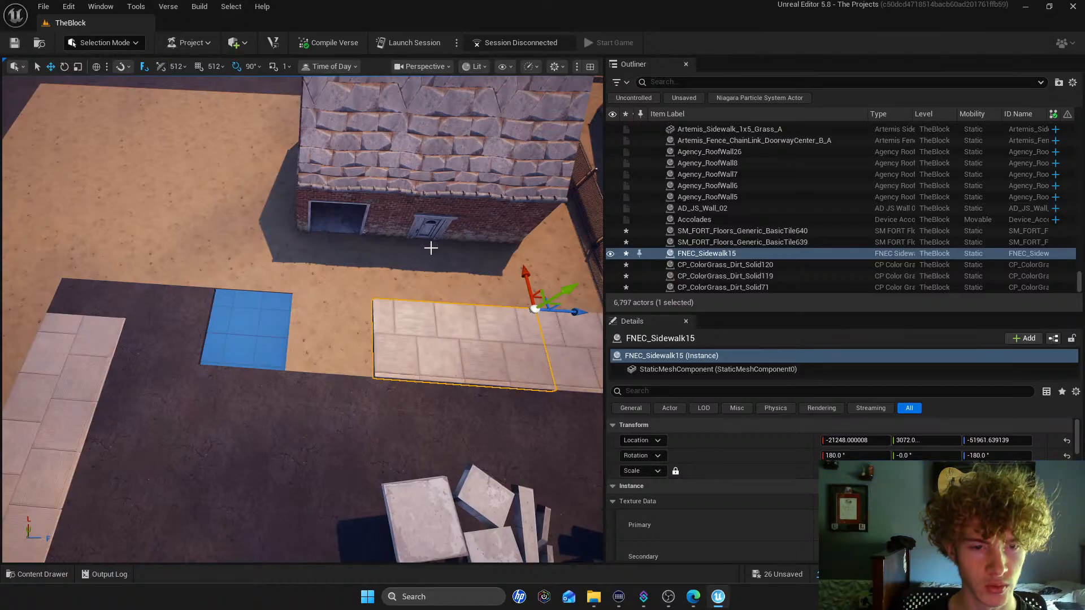
Delete the street tile next to the open sidewalk gap on the far side of the dirt driveway
{"action": "left_click", "coordinate": [328, 336]}
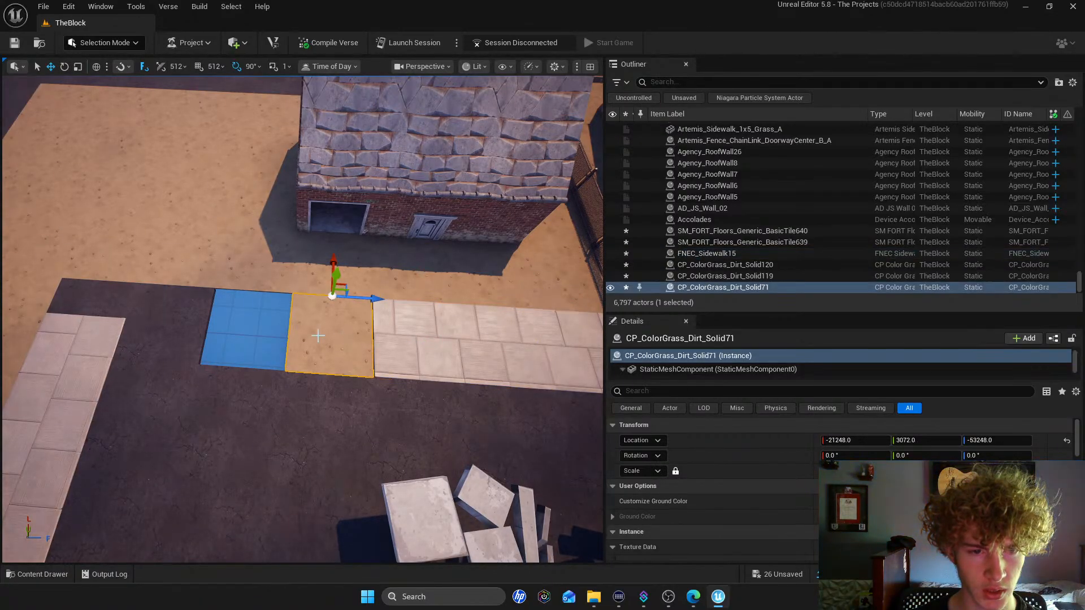
{"action": "left_click", "coordinate": [191, 312]}
{"action": "key", "text": "Delete"}
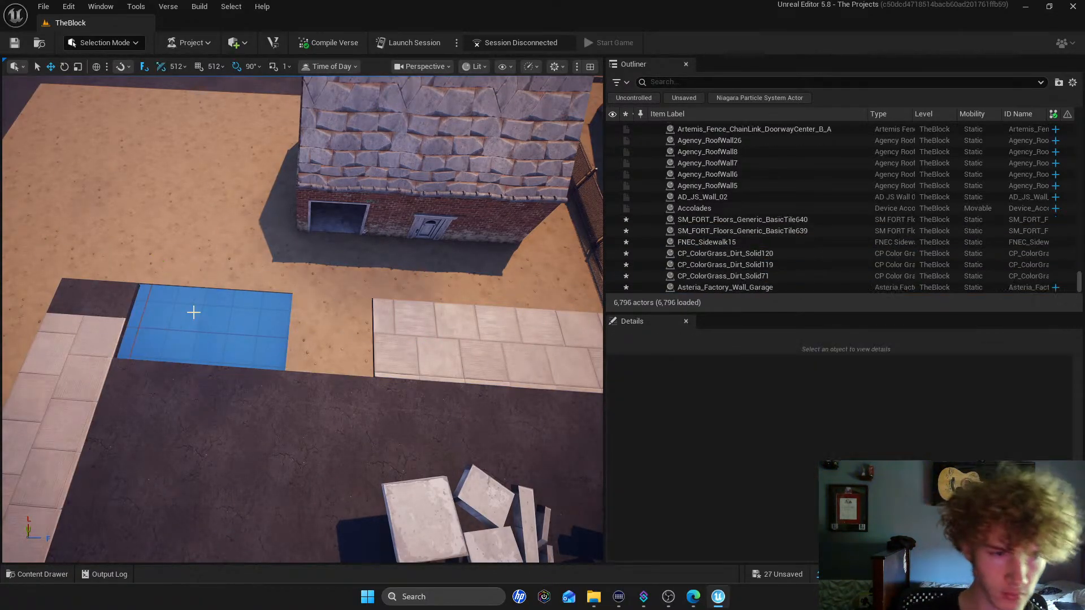
{"action": "left_click", "coordinate": [429, 339]}
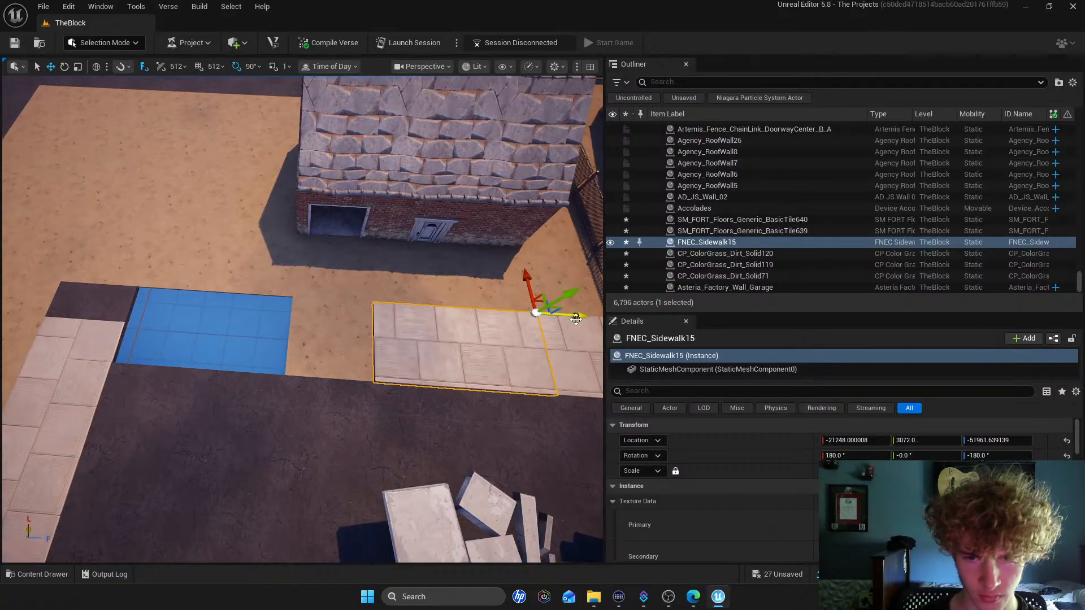
{"action": "left_click_drag", "start_coordinate": [577, 316], "coordinate": [329, 294]}
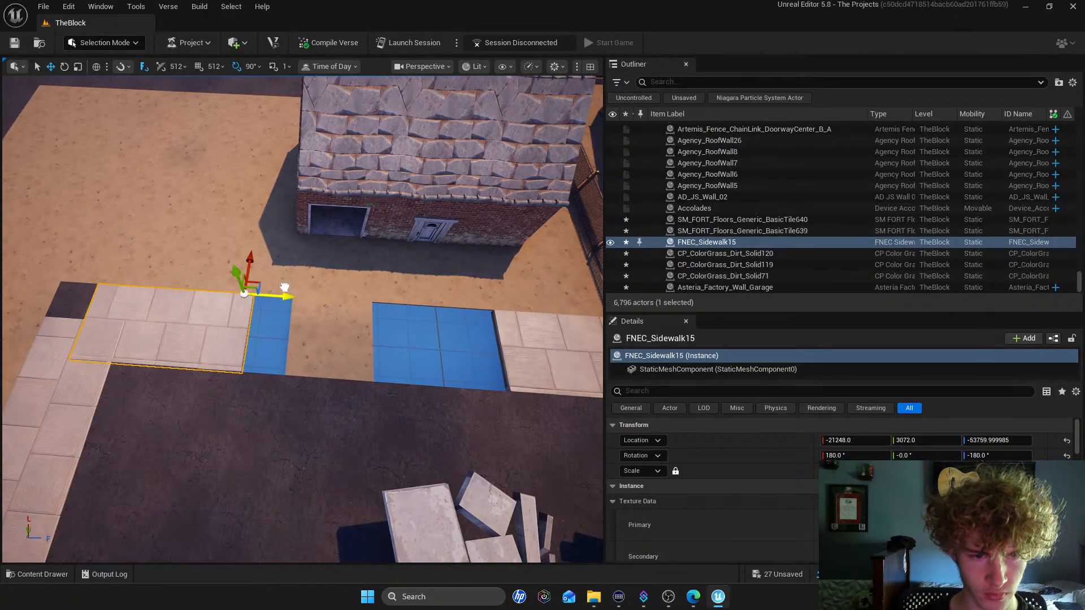
{"action": "left_click", "coordinate": [68, 6]}
{"action": "left_click", "coordinate": [107, 36]}
Duplicate the sidewalk slab across the driveway and slide the copy flush against the dirt tile to close the gap
{"action": "left_click_drag", "start_coordinate": [577, 315], "coordinate": [312, 286], "text": "alt"}
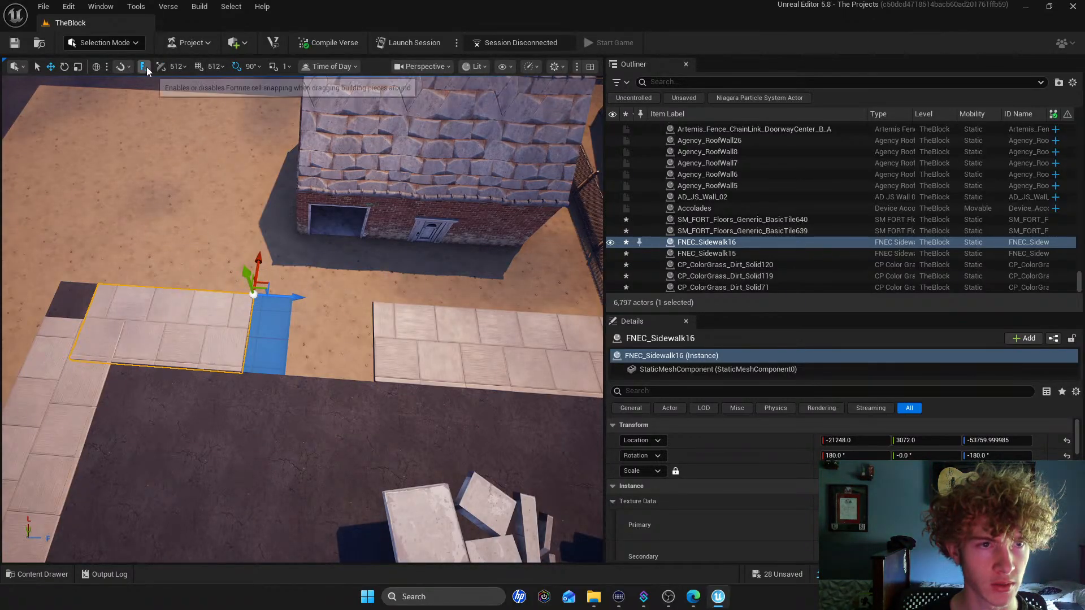
{"action": "left_click_drag", "start_coordinate": [278, 292], "coordinate": [319, 290]}
Inspect the finished sidewalk, the dirt driveway and the bare yard around the garage house
{"action": "key", "text": "s"}
{"action": "right_click_drag", "start_coordinate": [194, 239], "coordinate": [308, 144]}
{"action": "key", "text": "w"}
{"action": "key", "text": "s"}
{"action": "left_click", "coordinate": [277, 132]}
{"action": "key", "text": "w"}
{"action": "key", "text": "s"}
{"action": "key", "text": "w"}
{"action": "key", "text": "s"}
{"action": "key", "text": "w"}
{"action": "key", "text": "w"}
{"action": "key", "text": "s"}
{"action": "key", "text": "w"}
{"action": "key", "text": "w"}
{"action": "key", "text": "s"}
{"action": "key", "text": "w"}
{"action": "key", "text": "s"}
{"action": "key", "text": "w"}
{"action": "key", "text": "s"}
{"action": "key", "text": "w"}
{"action": "key", "text": "s"}
{"action": "key", "text": "w"}
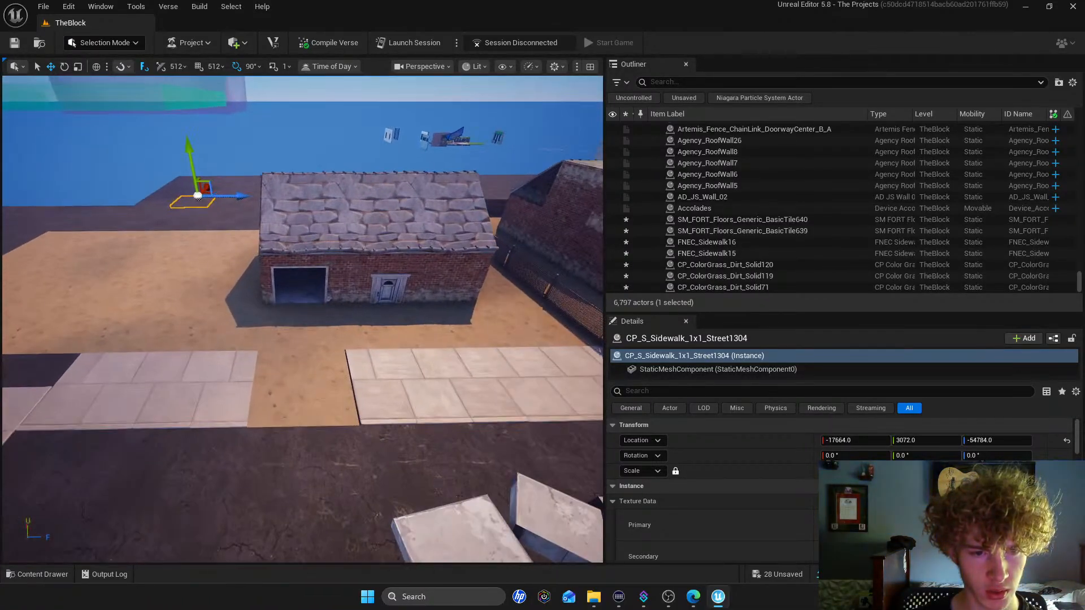
Browse the Fortnite fence assets for a piece that suits the yard
{"action": "left_click", "coordinate": [60, 575]}
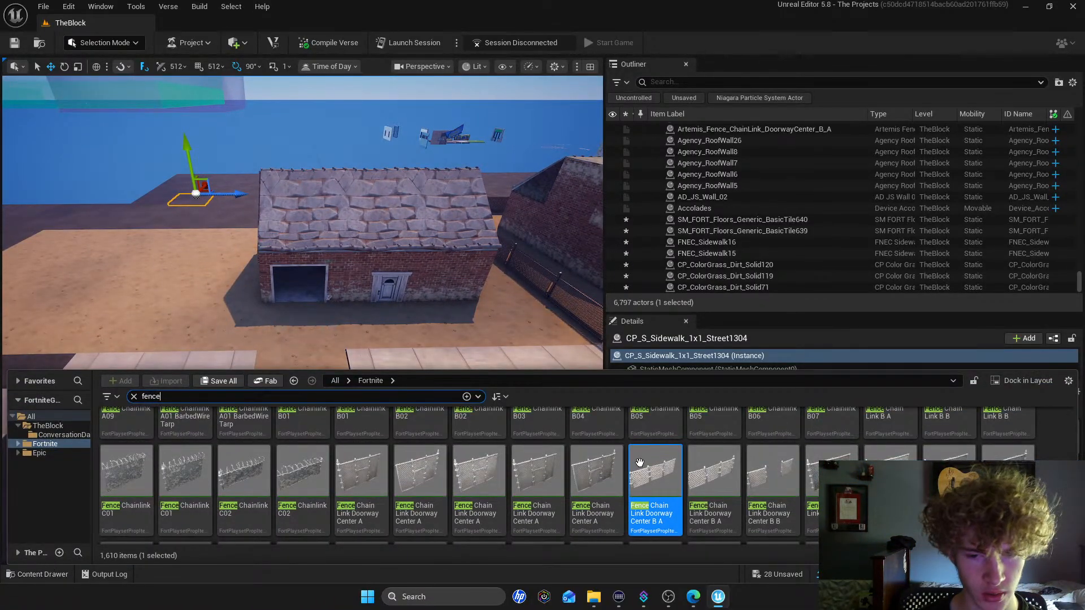
{"action": "scroll", "coordinate": [430, 492], "scroll_direction": "down", "scroll_amount": 1}
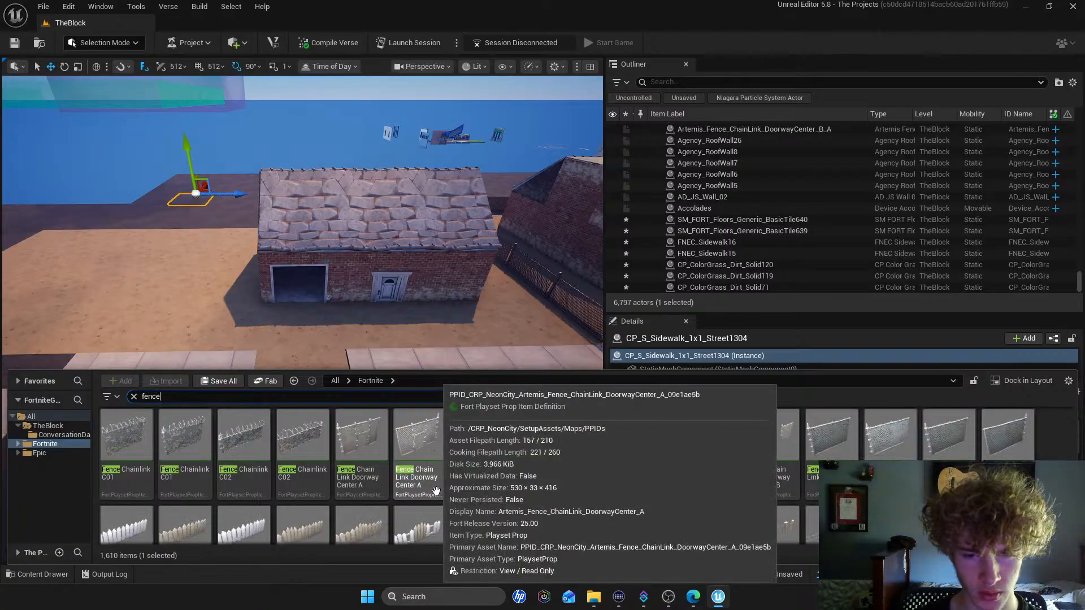
{"action": "scroll", "coordinate": [552, 473], "scroll_direction": "down", "scroll_amount": 1}
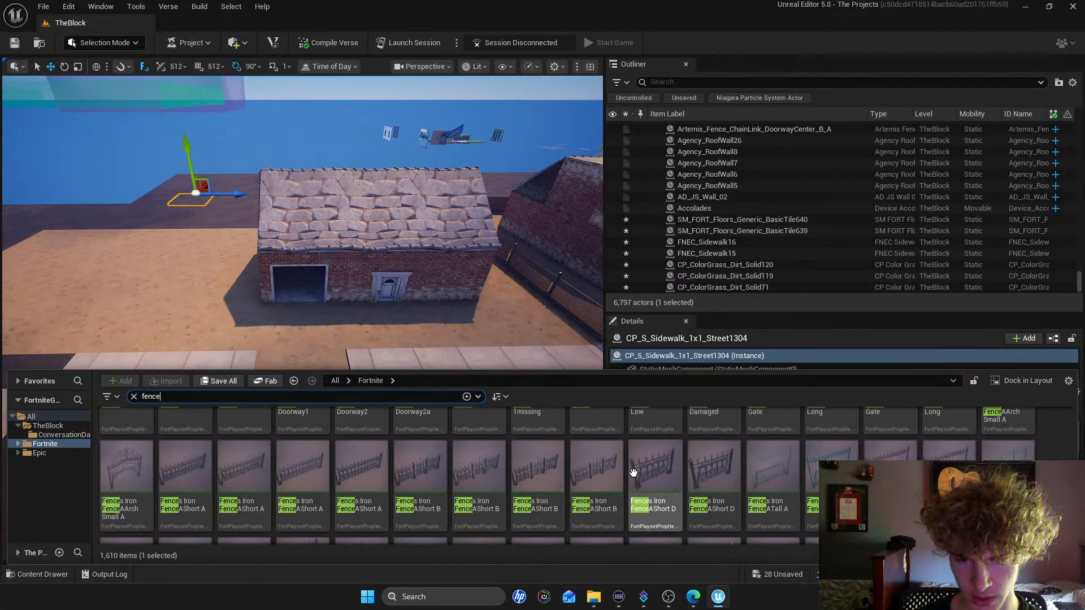
{"action": "scroll", "coordinate": [629, 471], "scroll_direction": "up", "scroll_amount": 2}
Move the front segment of the neighbouring house's side chain-link fence inward to -49408
{"action": "left_click", "coordinate": [140, 145]}
{"action": "right_click_drag", "start_coordinate": [140, 145], "coordinate": [123, 127]}
{"action": "key", "text": "s"}
{"action": "key", "text": "w"}
{"action": "key", "text": "s"}
{"action": "key", "text": "d"}
{"action": "key", "text": "w"}
{"action": "key", "text": "s"}
{"action": "key", "text": "d"}
{"action": "key", "text": "w"}
{"action": "key", "text": "s"}
{"action": "key", "text": "d"}
{"action": "key", "text": "w"}
{"action": "key", "text": "s"}
{"action": "key", "text": "w"}
{"action": "mouse_move", "coordinate": [375, 250]}
{"action": "right_mouse_down"}
{"action": "mouse_move", "coordinate": [394, 249]}
{"action": "mouse_move", "coordinate": [375, 250]}
{"action": "right_mouse_up"}
{"action": "key", "text": "s"}
{"action": "key", "text": "a"}
{"action": "key", "text": "w"}
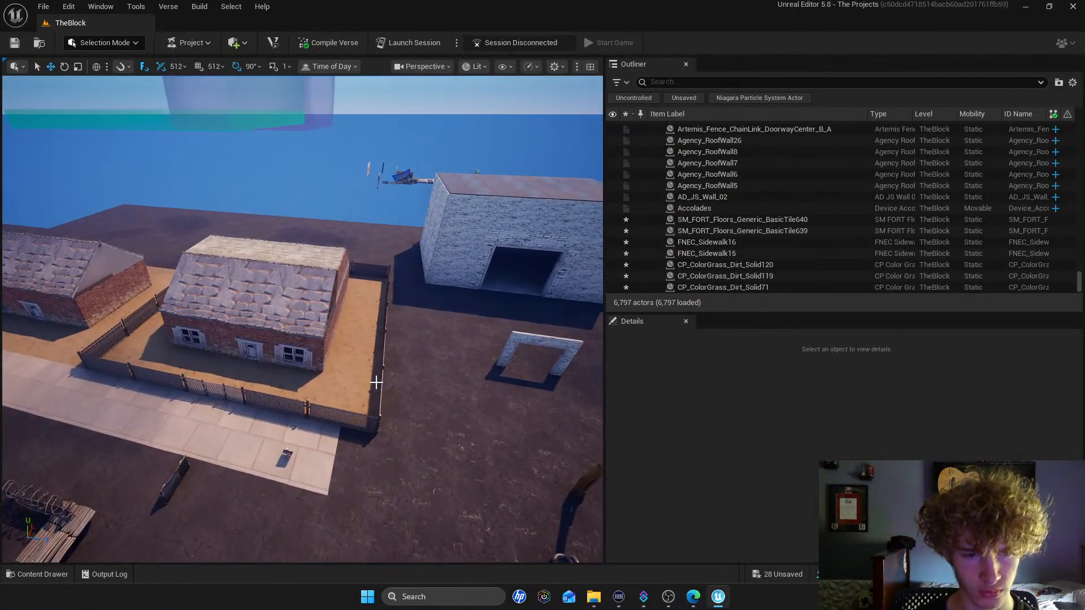
{"action": "left_click", "coordinate": [352, 407]}
{"action": "left_click", "coordinate": [350, 416]}
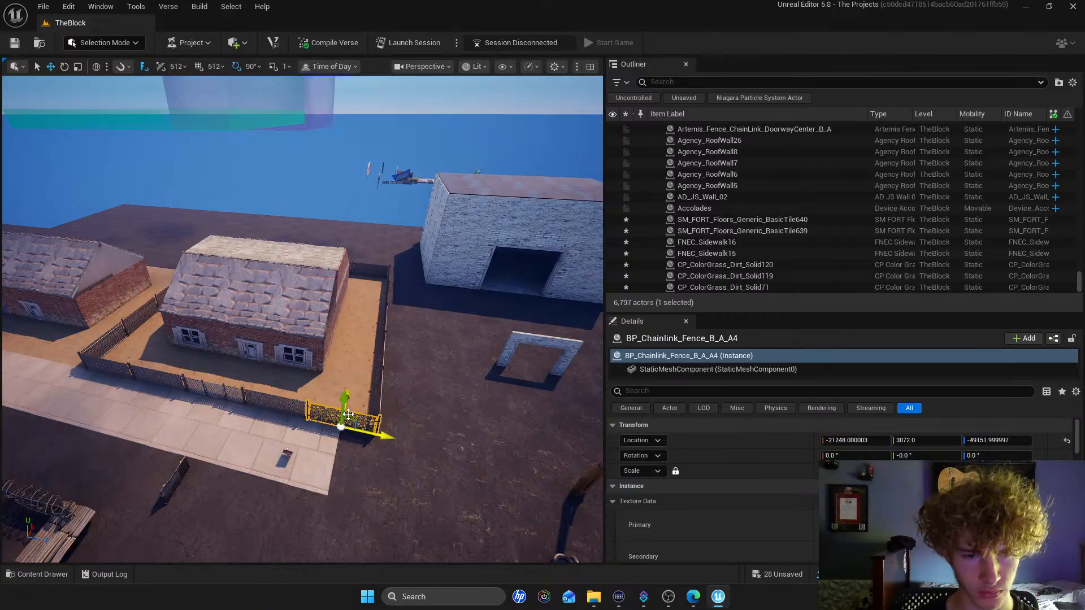
{"action": "right_click_drag", "start_coordinate": [380, 385], "coordinate": [359, 378]}
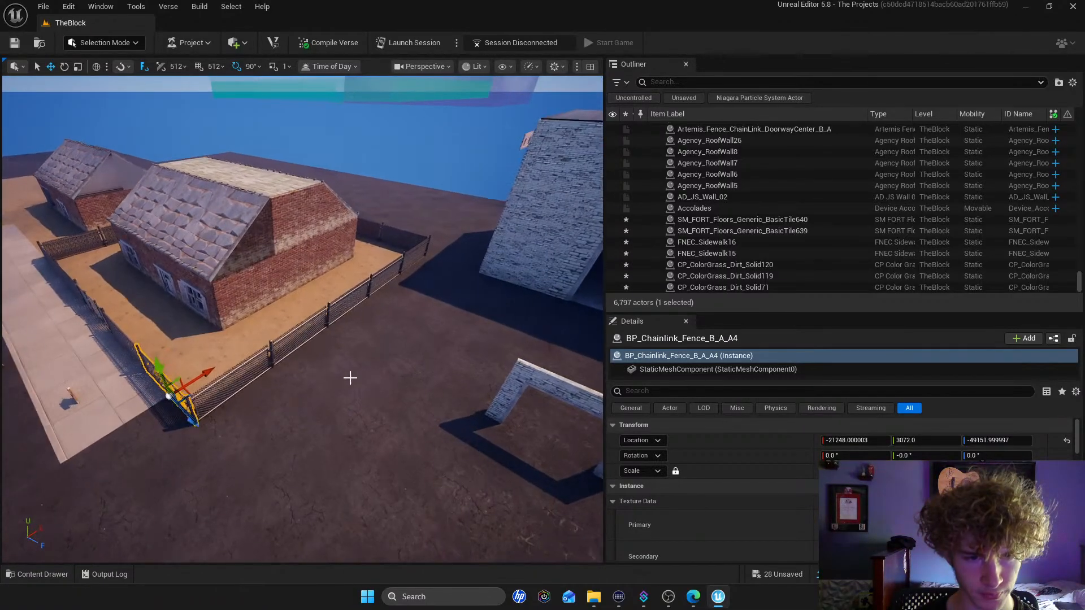
{"action": "left_click", "coordinate": [242, 363]}
{"action": "left_click_drag", "start_coordinate": [254, 416], "coordinate": [211, 381]}
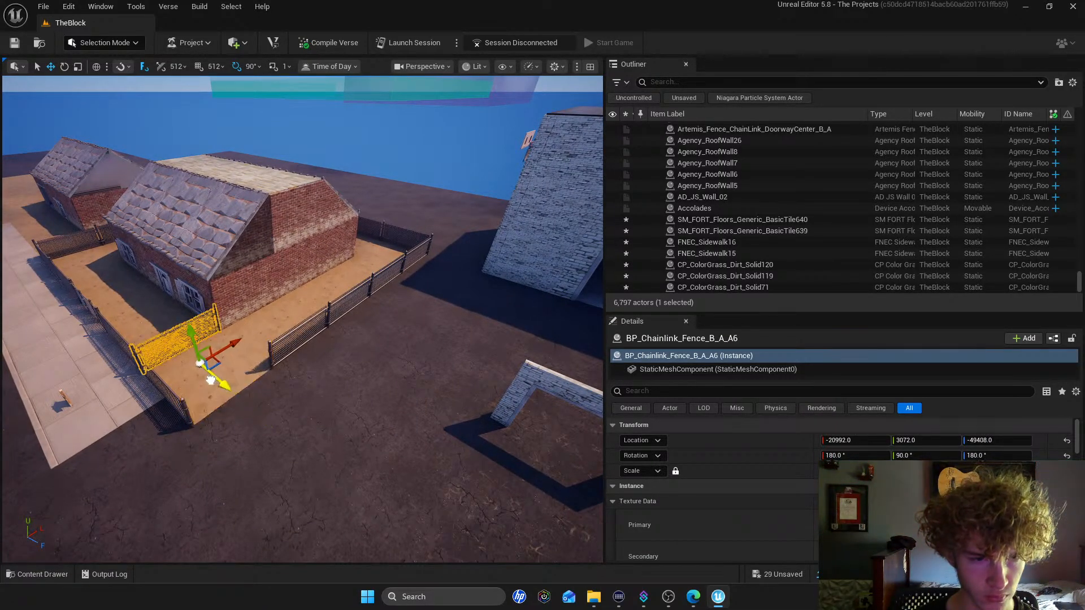
Delete the three middle chain-link segments along the neighbouring house's outer side yard
{"action": "left_click", "coordinate": [281, 341]}
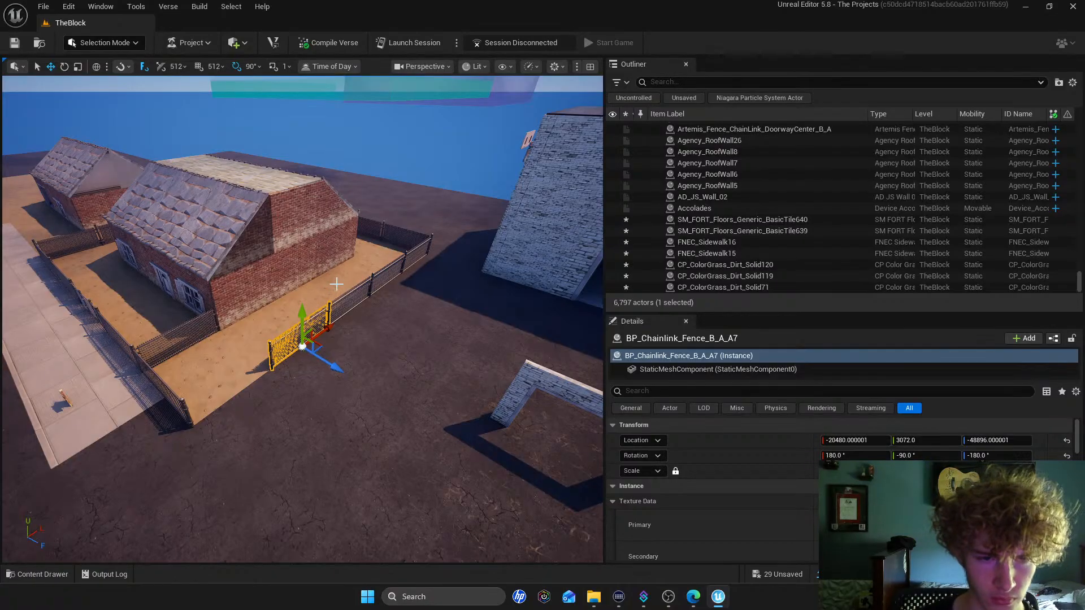
{"action": "key", "text": "Delete"}
{"action": "left_click", "coordinate": [353, 295]}
{"action": "key", "text": "Delete"}
{"action": "left_click", "coordinate": [394, 268]}
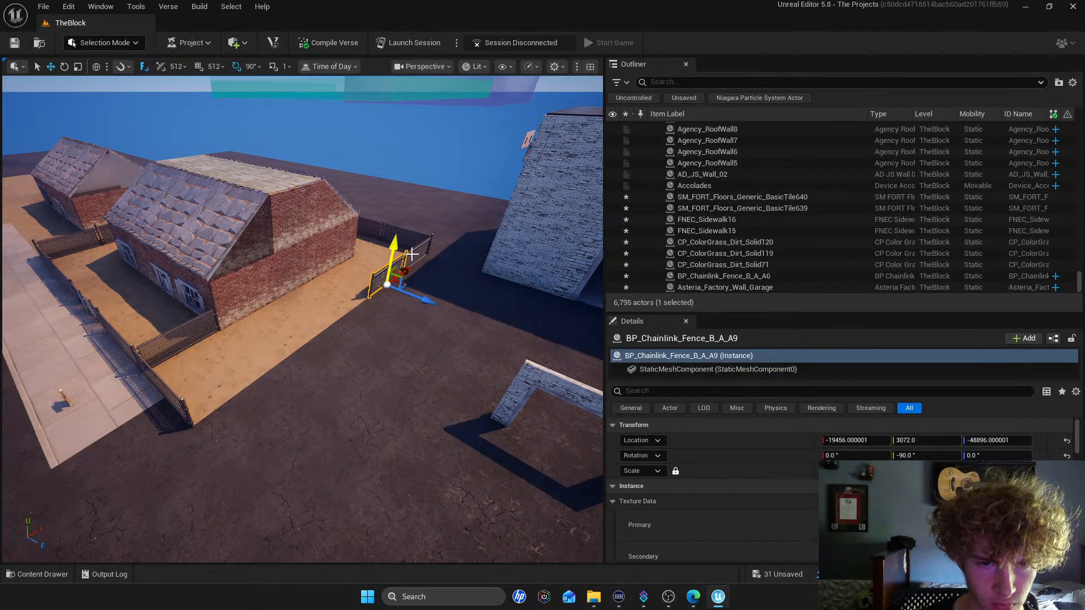
{"action": "key", "text": "Delete"}
{"action": "left_click", "coordinate": [417, 250]}
{"action": "key", "text": "Delete"}
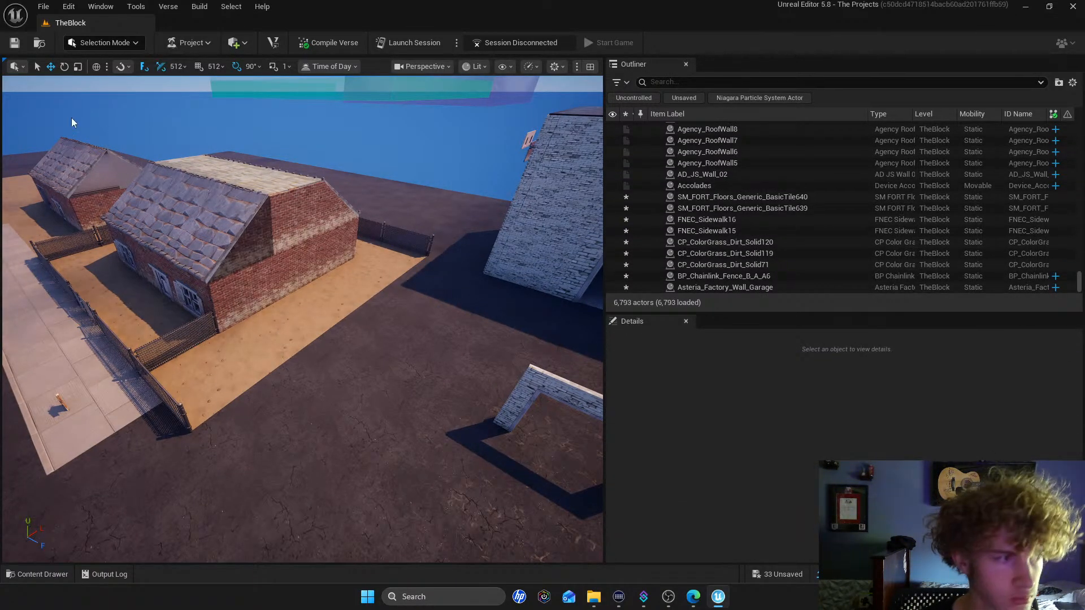
{"action": "left_click", "coordinate": [69, 6]}
{"action": "left_click", "coordinate": [90, 37]}
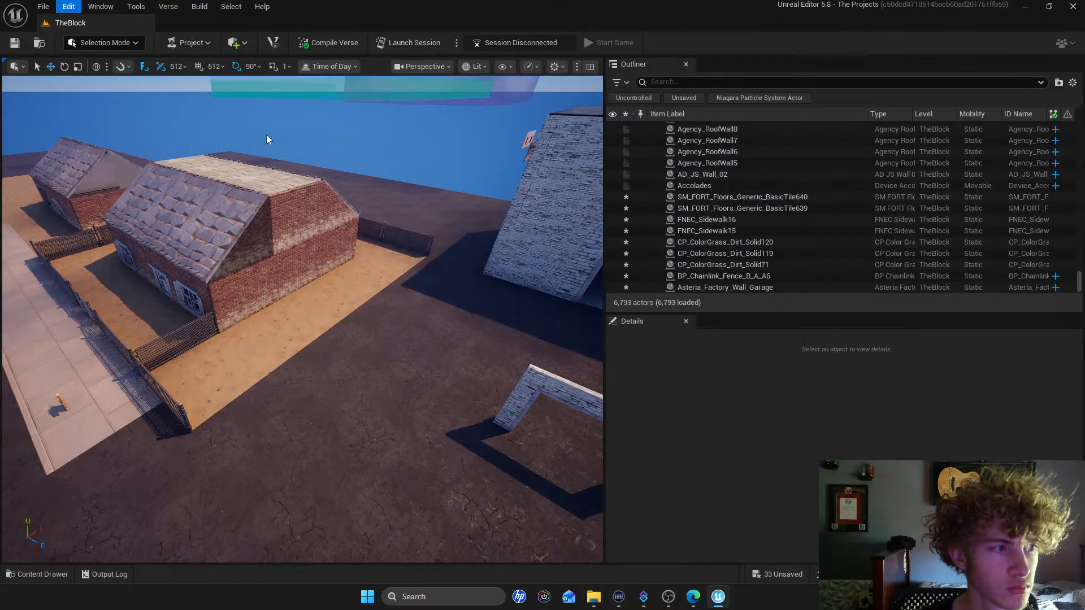
Delete the outer rear and front corner segments of the neighbouring house's fence and move the remaining rear side segment inward
{"action": "left_click", "coordinate": [418, 252]}
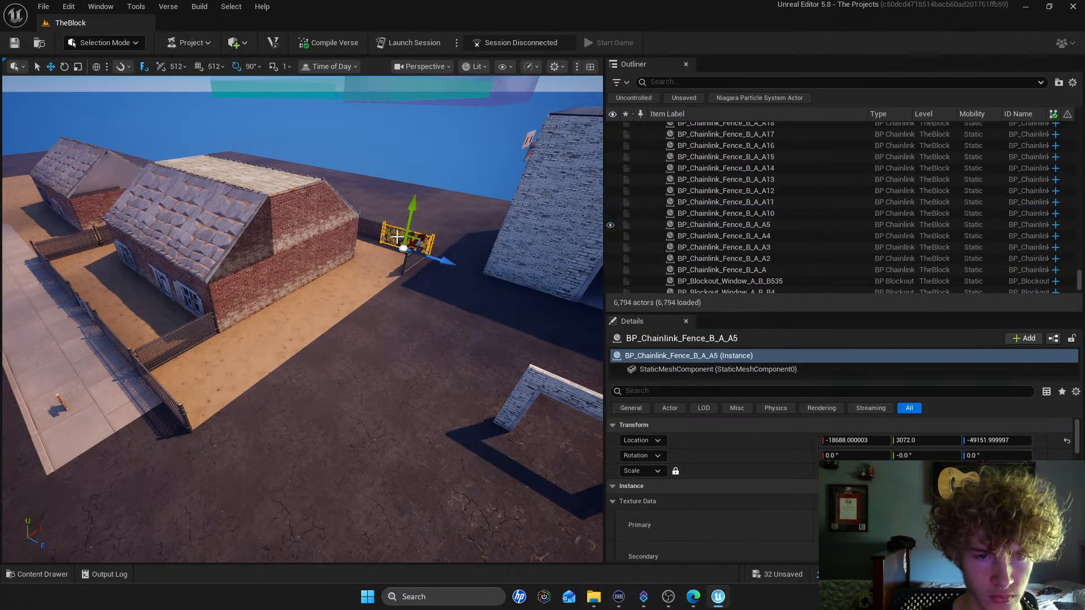
{"action": "key", "text": "Delete"}
{"action": "left_click", "coordinate": [428, 253]}
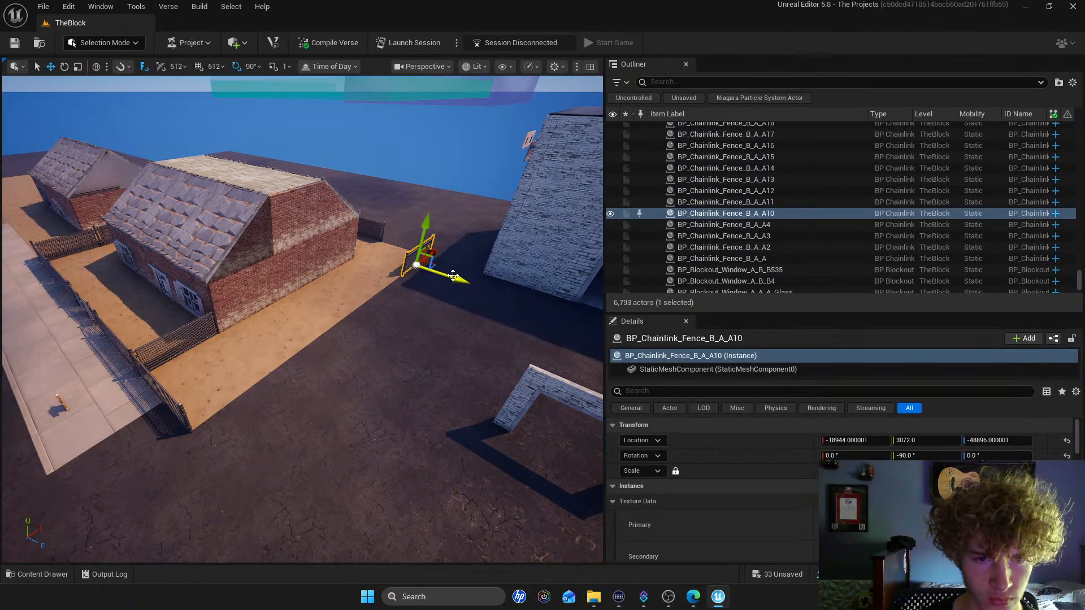
{"action": "left_click", "coordinate": [154, 384]}
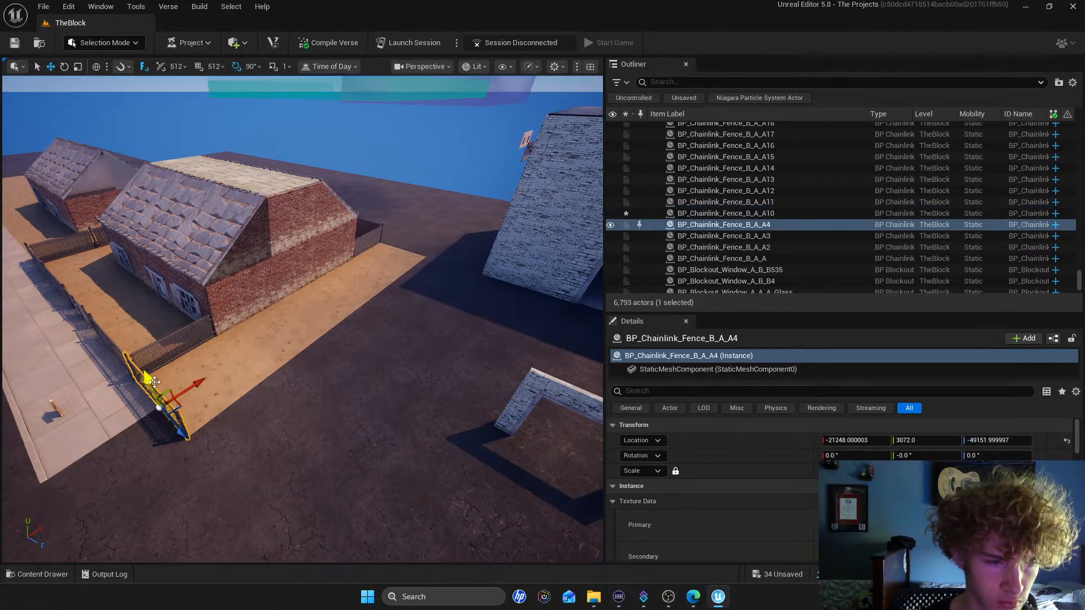
{"action": "key", "text": "Delete"}
Inspect the shortened fence line and the open ground between the neighbouring house and the large building
{"action": "key", "text": "s"}
{"action": "right_click_drag", "start_coordinate": [242, 363], "coordinate": [82, 299]}
{"action": "key", "text": "d"}
{"action": "key", "text": "a"}
{"action": "key", "text": "d"}
{"action": "key", "text": "w"}
{"action": "key", "text": "s"}
{"action": "key", "text": "d"}
{"action": "key", "text": "d"}
{"action": "key", "text": "w"}
{"action": "key", "text": "s"}
{"action": "key", "text": "w"}
{"action": "key", "text": "s"}
{"action": "key", "text": "d"}
{"action": "key", "text": "w"}
{"action": "key", "text": "w"}
{"action": "key", "text": "d"}
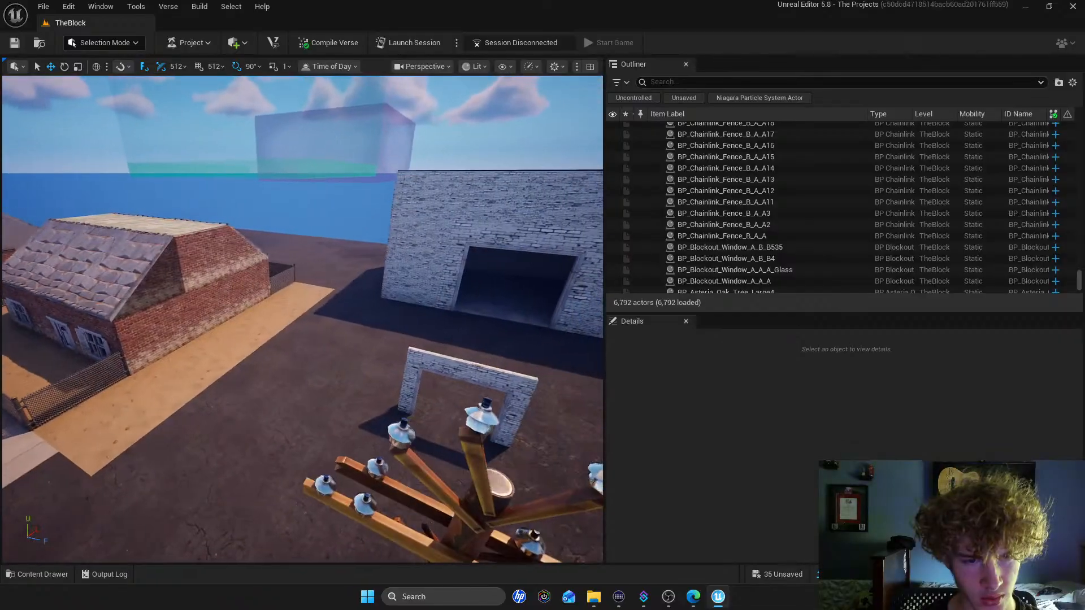
Duplicate the neighbouring yard's side fence segment to both sides of the dirt driveway in front of the garage
{"action": "right_click_drag", "start_coordinate": [41, 366], "coordinate": [42, 365]}
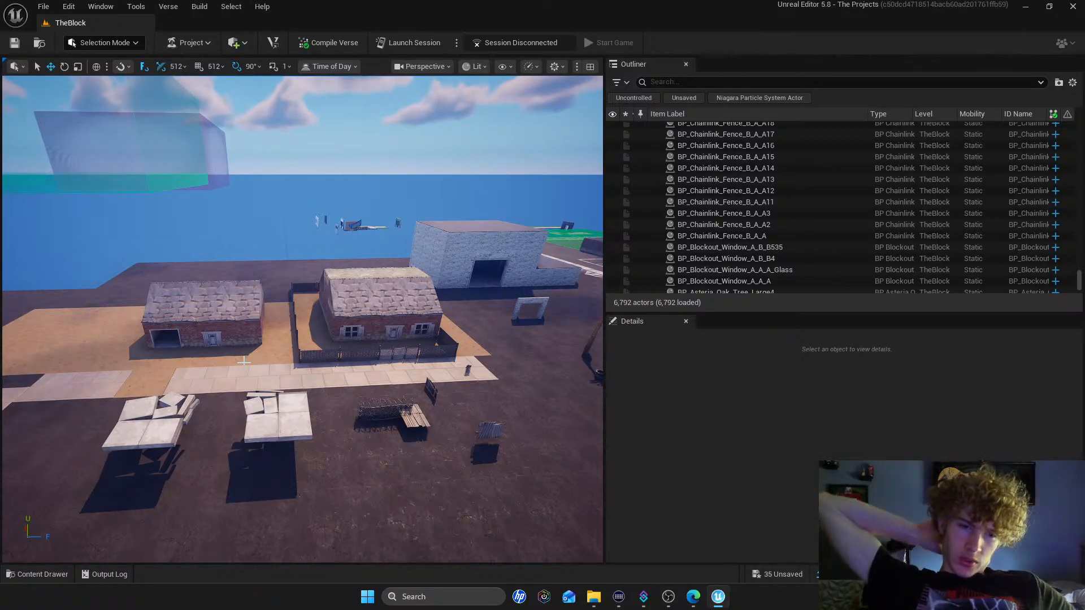
{"action": "mouse_move", "coordinate": [347, 347]}
{"action": "right_mouse_down"}
{"action": "mouse_move", "coordinate": [334, 344]}
{"action": "mouse_move", "coordinate": [348, 347]}
{"action": "right_mouse_up"}
{"action": "key", "text": "a"}
{"action": "key", "text": "d"}
{"action": "left_click", "coordinate": [449, 334]}
{"action": "left_click_drag", "start_coordinate": [477, 352], "coordinate": [232, 352], "text": "alt"}
{"action": "key", "text": "Escape"}
{"action": "right_click_drag", "start_coordinate": [233, 353], "coordinate": [232, 352]}
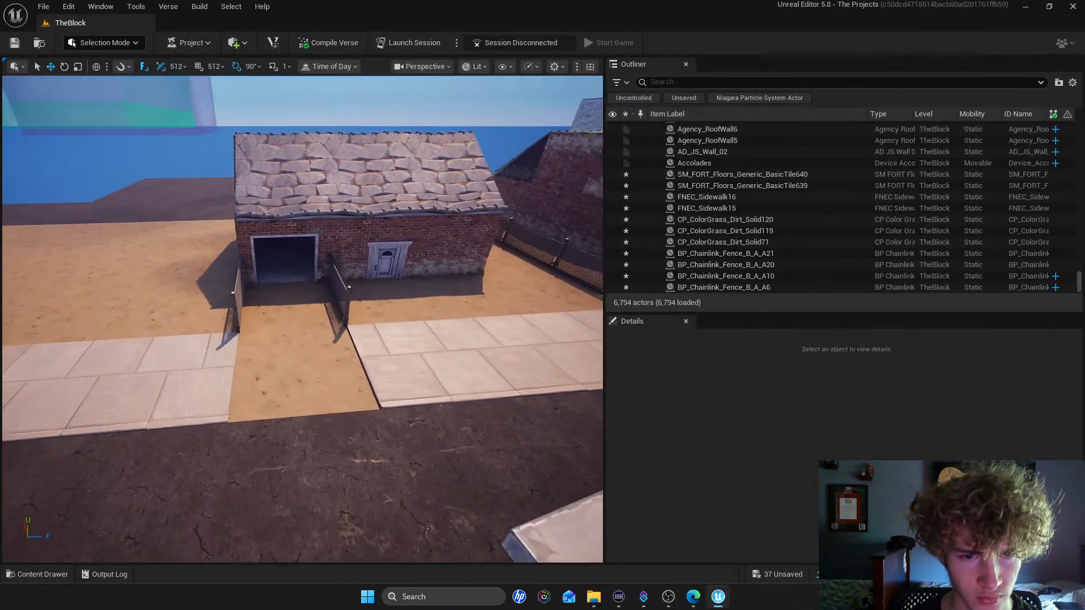
Inspect the chain-link segments lining the garage driveway from the street
{"action": "key", "text": "s"}
{"action": "right_click_drag", "start_coordinate": [303, 319], "coordinate": [337, 311]}
{"action": "key", "text": "s"}
{"action": "key", "text": "w"}
{"action": "key", "text": "a"}
{"action": "key", "text": "d"}
{"action": "key", "text": "a"}
{"action": "key", "text": "w"}
{"action": "key", "text": "s"}
{"action": "key", "text": "w"}
{"action": "key", "text": "s"}
{"action": "key", "text": "w"}
{"action": "key", "text": "s"}
{"action": "key", "text": "d"}
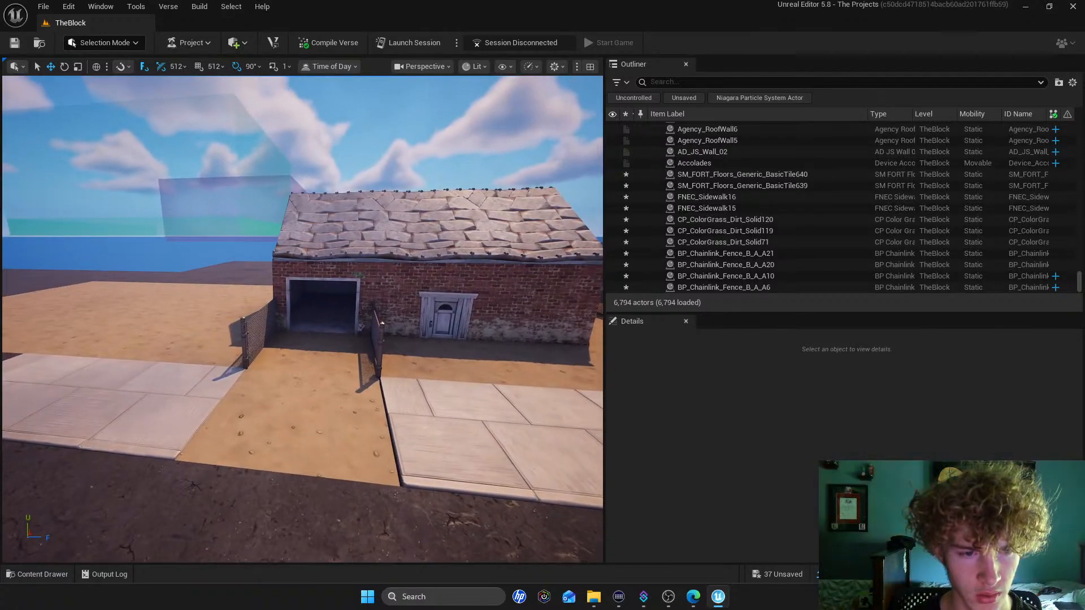
{"action": "left_click", "coordinate": [247, 336]}
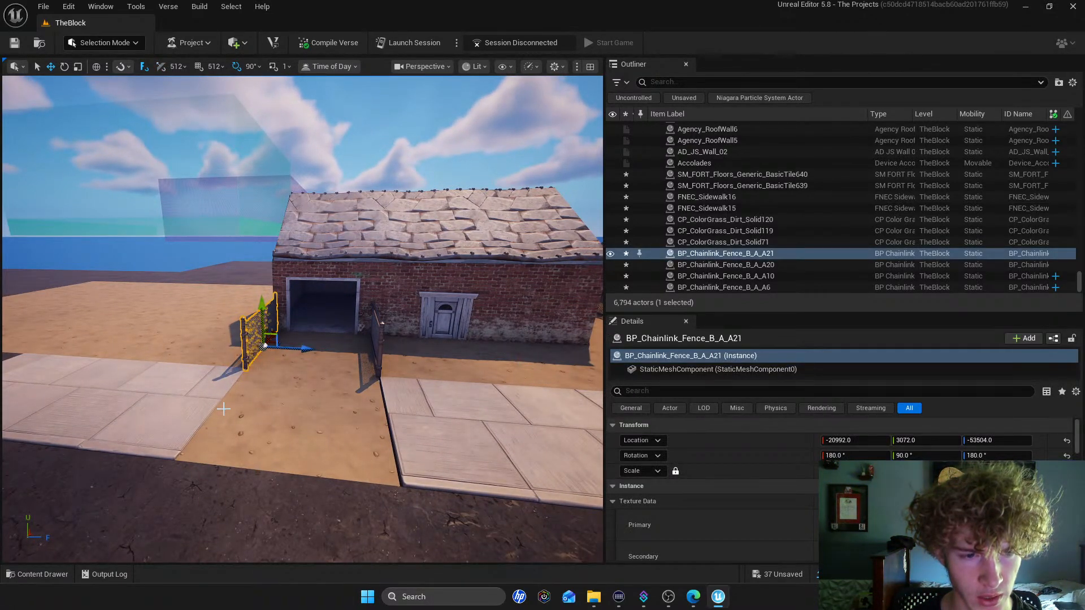
{"action": "left_click", "coordinate": [241, 234]}
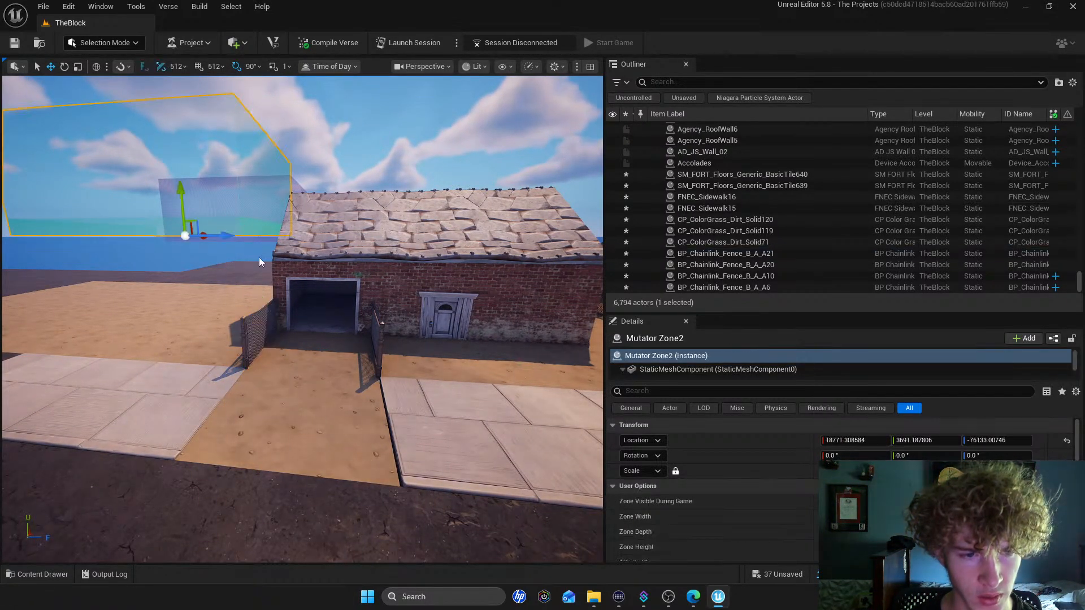
Duplicate the loose garage door standing on the street and move the copy toward the brick garage's driveway
{"action": "left_click", "coordinate": [474, 148]}
{"action": "right_click_drag", "start_coordinate": [460, 197], "coordinate": [441, 216]}
{"action": "left_click", "coordinate": [413, 341]}
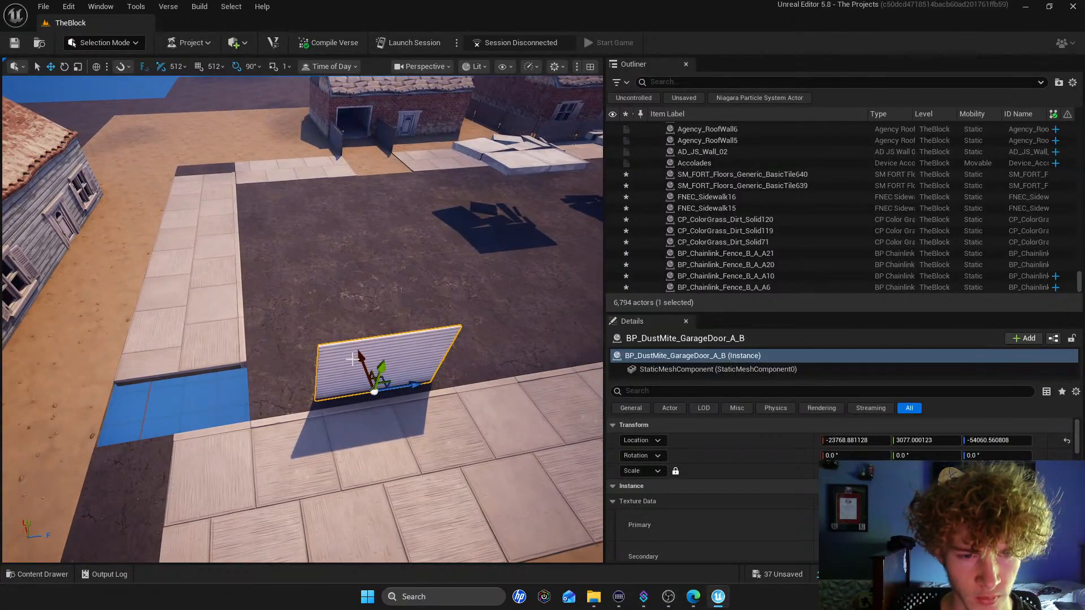
{"action": "left_click_drag", "start_coordinate": [358, 354], "coordinate": [326, 261], "text": "alt"}
{"action": "left_click", "coordinate": [366, 362]}
{"action": "right_click_drag", "start_coordinate": [363, 299], "coordinate": [358, 282]}
{"action": "left_click", "coordinate": [355, 302]}
{"action": "left_click_drag", "start_coordinate": [340, 307], "coordinate": [421, 211]}
{"action": "mouse_move", "coordinate": [441, 295]}
{"action": "right_mouse_down"}
{"action": "mouse_move", "coordinate": [452, 261]}
{"action": "mouse_move", "coordinate": [432, 306]}
{"action": "mouse_move", "coordinate": [442, 315]}
{"action": "right_mouse_up"}
{"action": "key", "text": "w"}
{"action": "key", "text": "s"}
{"action": "key", "text": "w"}
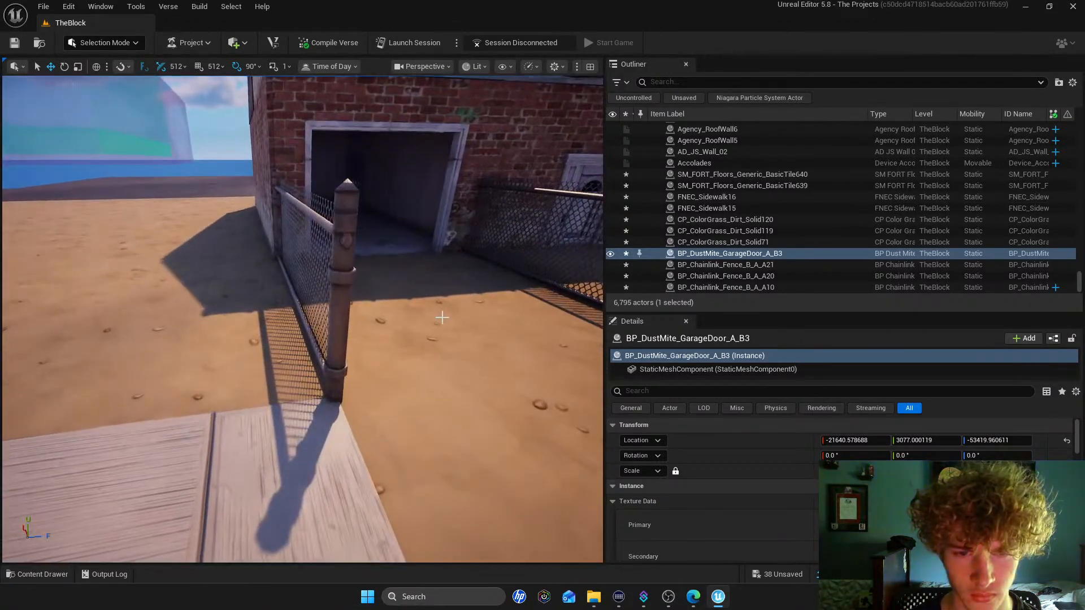
Try pasting the copied texture into the duplicated garage door's Secondary texture slot, and undo it
{"action": "scroll", "coordinate": [707, 470], "scroll_direction": "down", "scroll_amount": 1}
{"action": "left_click", "coordinate": [867, 532]}
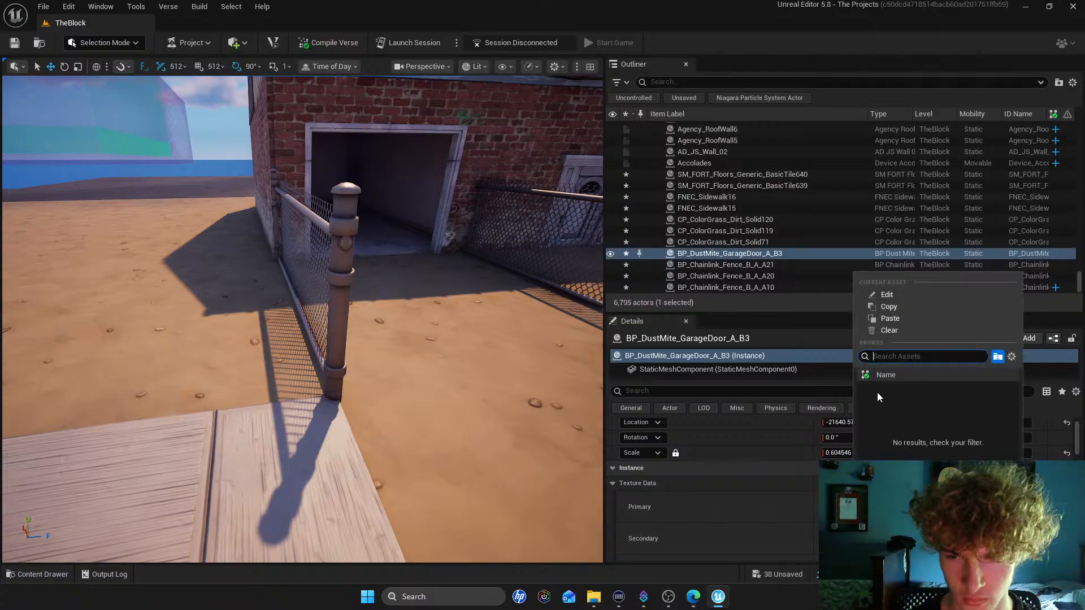
{"action": "left_click", "coordinate": [889, 320]}
{"action": "key", "text": "s"}
{"action": "right_click_drag", "start_coordinate": [435, 294], "coordinate": [497, 291]}
{"action": "key", "text": "w"}
{"action": "left_click", "coordinate": [67, 7]}
{"action": "left_click", "coordinate": [93, 38]}
Try pasting the copied texture into the duplicated garage door's Primary texture slot, and undo it
{"action": "key", "text": "s"}
{"action": "right_click_drag", "start_coordinate": [367, 168], "coordinate": [137, 178]}
{"action": "key", "text": "d"}
{"action": "key", "text": "w"}
{"action": "left_click", "coordinate": [867, 500]}
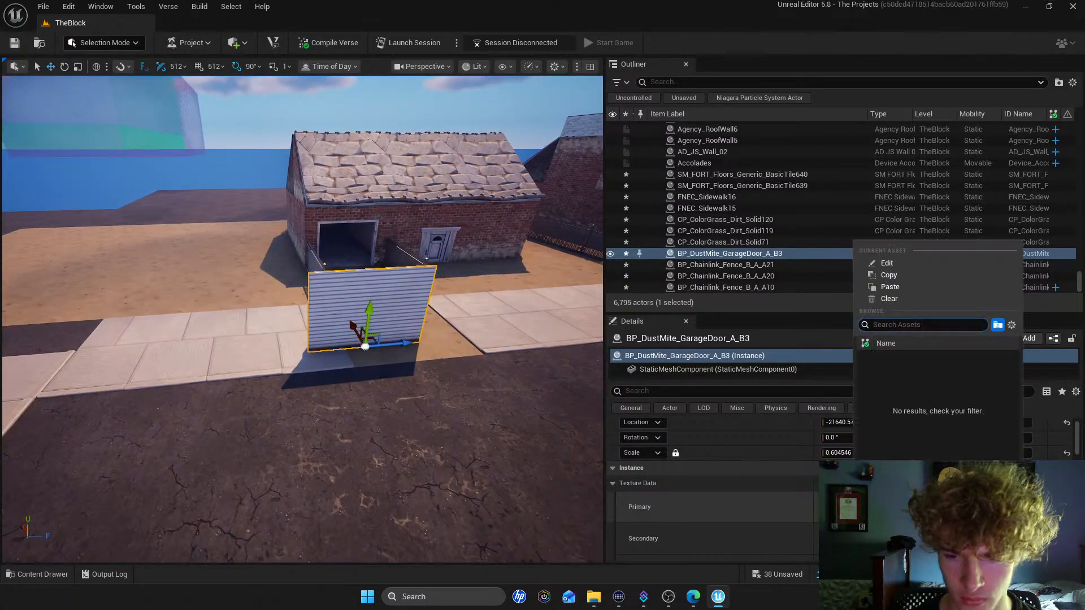
{"action": "left_click", "coordinate": [883, 291]}
{"action": "right_click_drag", "start_coordinate": [452, 282], "coordinate": [576, 283]}
{"action": "key", "text": "a"}
{"action": "right_click_drag", "start_coordinate": [302, 319], "coordinate": [265, 318]}
{"action": "key", "text": "w"}
{"action": "key", "text": "s"}
{"action": "left_click", "coordinate": [69, 7]}
{"action": "left_click", "coordinate": [92, 37]}
Move the duplicated garage door across the street to the brick garage's opening and frame it in view
{"action": "key", "text": "s"}
{"action": "right_click_drag", "start_coordinate": [271, 271], "coordinate": [297, 274]}
{"action": "key", "text": "s"}
{"action": "key", "text": "w"}
{"action": "scroll", "coordinate": [848, 502], "scroll_direction": "down", "scroll_amount": 2}
{"action": "scroll", "coordinate": [735, 480], "scroll_direction": "down", "scroll_amount": 2}
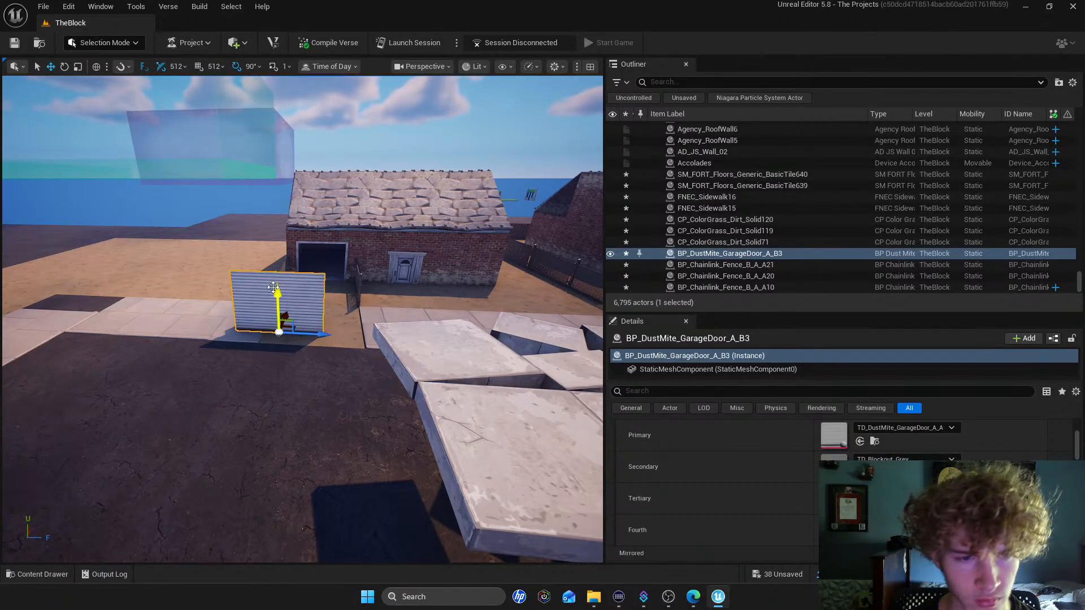
{"action": "left_click_drag", "start_coordinate": [318, 333], "coordinate": [330, 279]}
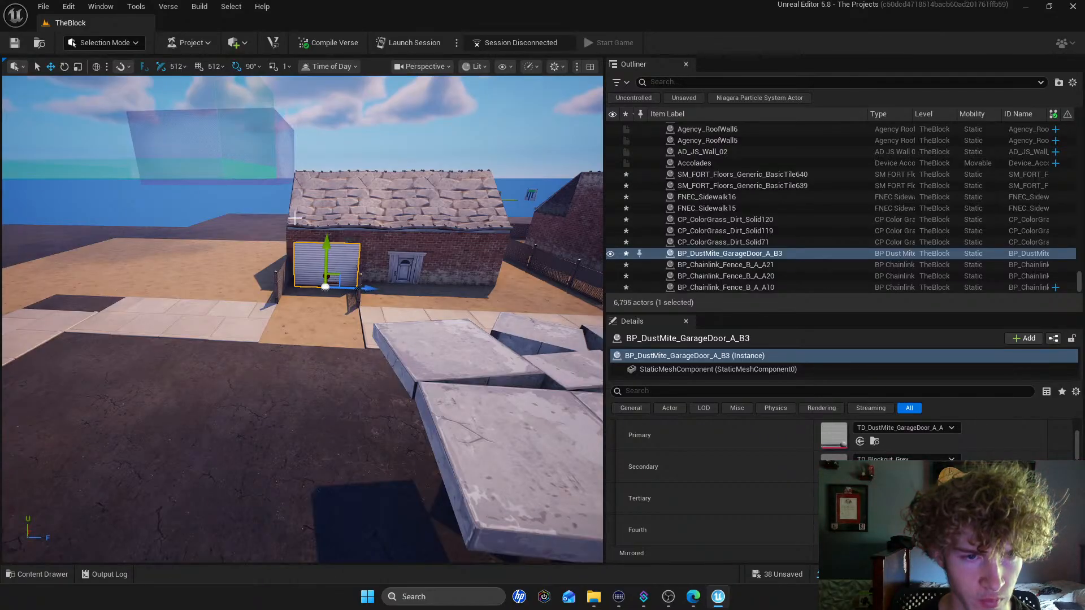
{"action": "right_click_drag", "start_coordinate": [348, 249], "coordinate": [360, 256]}
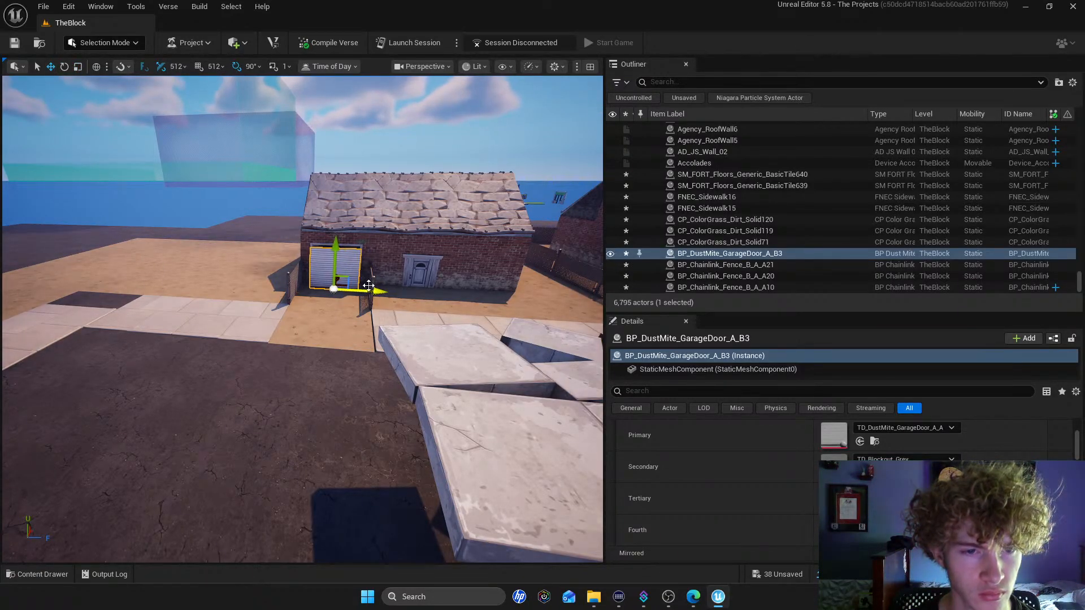
{"action": "key", "text": "f"}
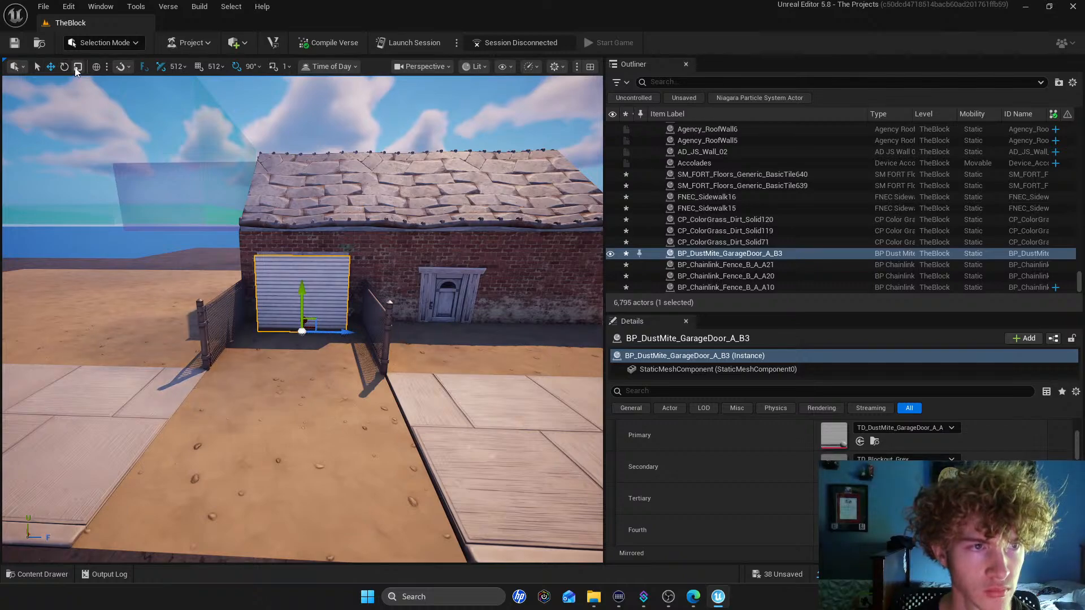
Reduce the garage door's height and seat it inside the frame of the garage opening
{"action": "left_click", "coordinate": [78, 66]}
{"action": "left_click_drag", "start_coordinate": [302, 283], "coordinate": [302, 296]}
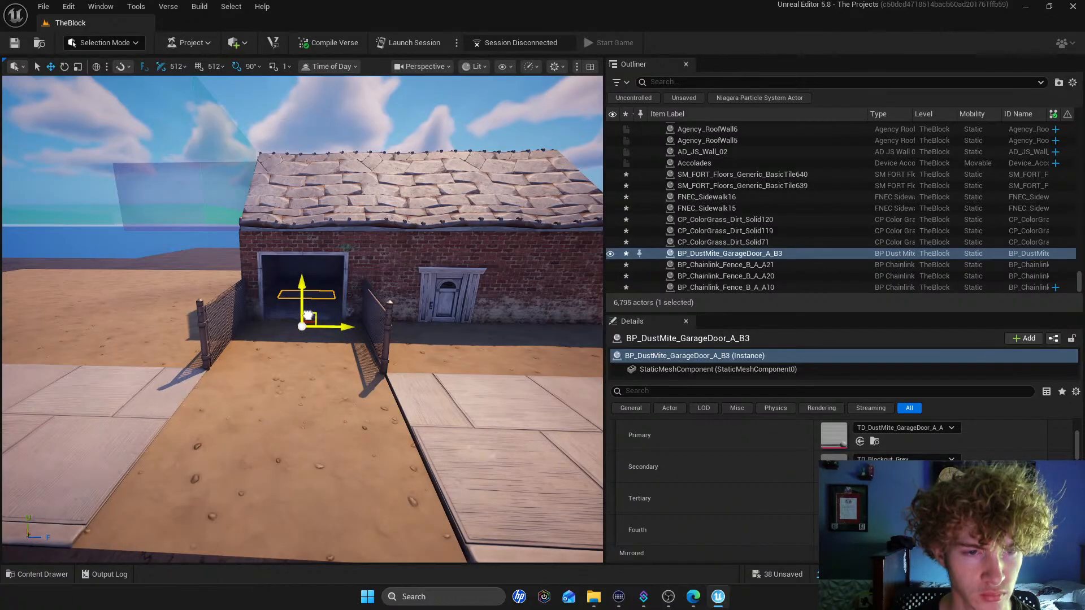
{"action": "left_click", "coordinate": [69, 11]}
{"action": "left_click", "coordinate": [93, 39]}
{"action": "right_click_drag", "start_coordinate": [335, 320], "coordinate": [336, 320]}
{"action": "key", "text": "w"}
{"action": "left_click_drag", "start_coordinate": [271, 405], "coordinate": [157, 339]}
{"action": "key", "text": "f"}
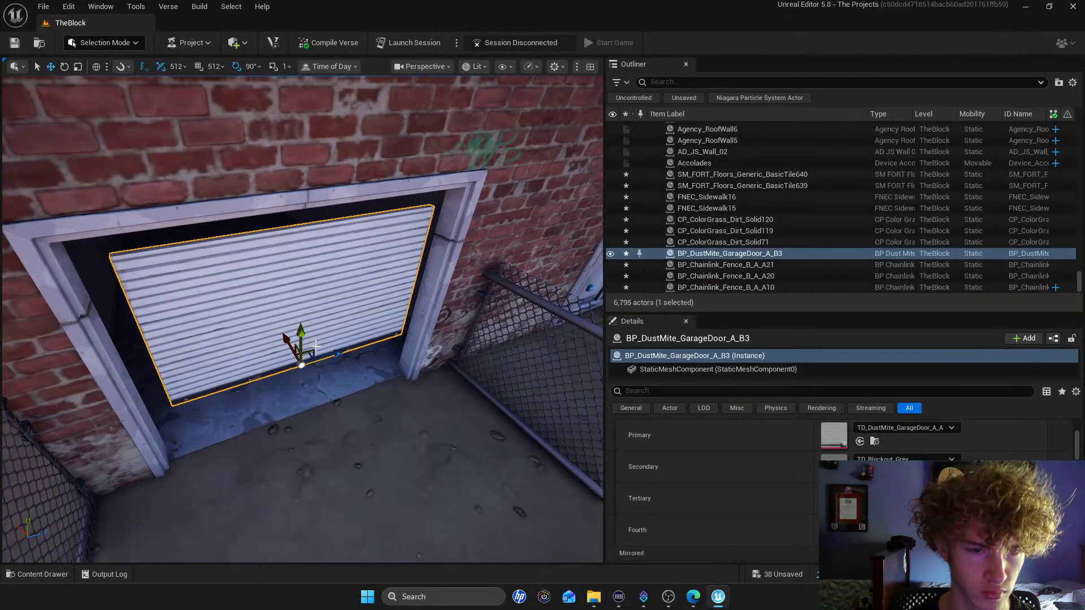
{"action": "left_click_drag", "start_coordinate": [284, 339], "coordinate": [303, 318]}
{"action": "right_click_drag", "start_coordinate": [288, 333], "coordinate": [335, 348]}
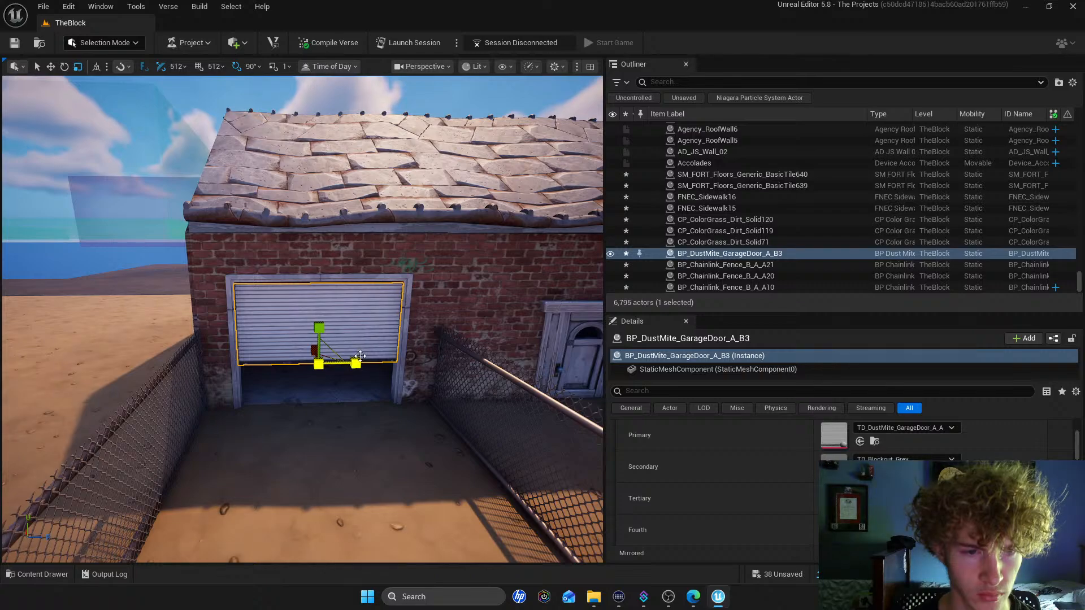
Shorten the garage door further and raise it against the top of the opening so it looks partly rolled up
{"action": "left_click_drag", "start_coordinate": [321, 331], "coordinate": [321, 362]}
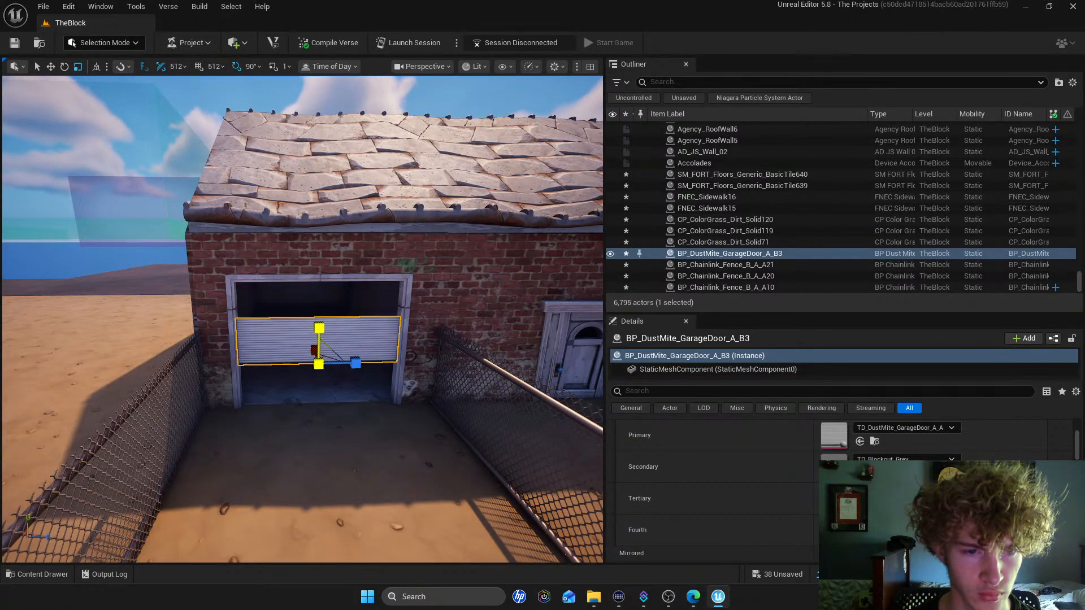
{"action": "left_click_drag", "start_coordinate": [312, 315], "coordinate": [325, 284]}
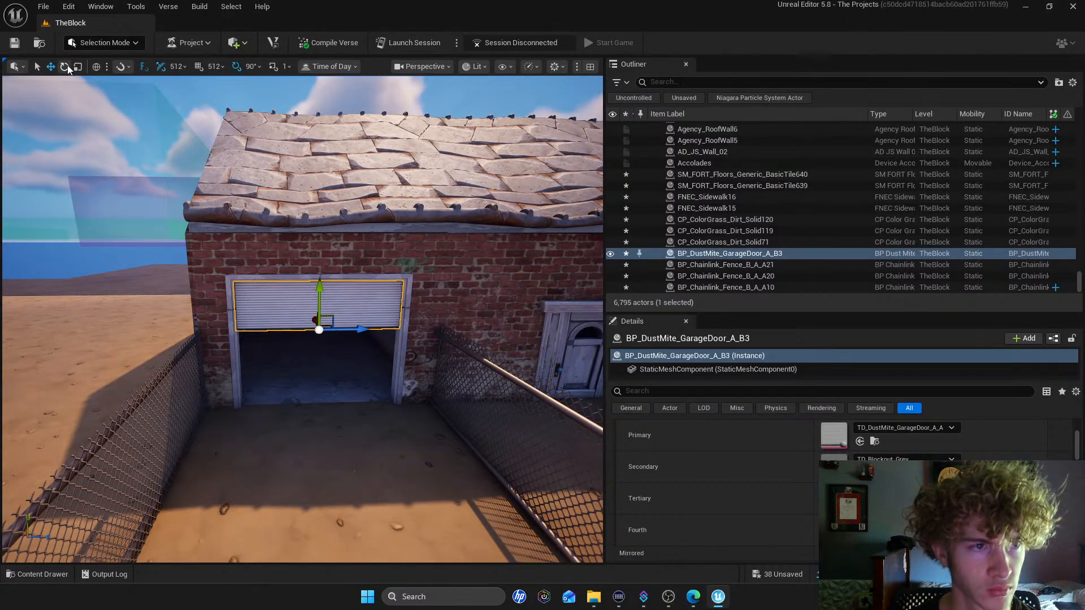
{"action": "left_click_drag", "start_coordinate": [326, 305], "coordinate": [326, 327]}
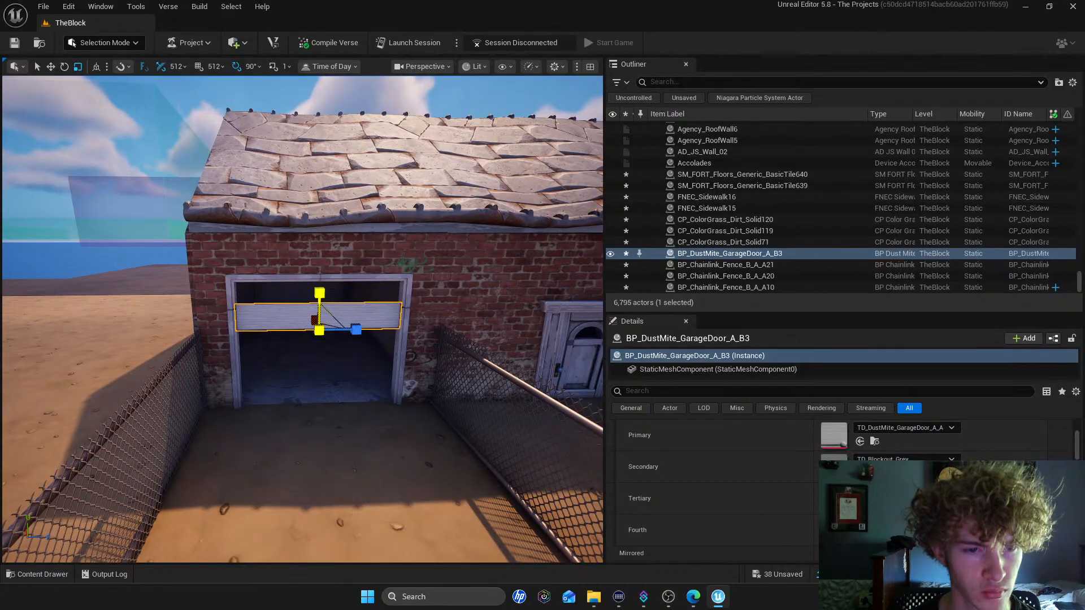
{"action": "left_click_drag", "start_coordinate": [319, 290], "coordinate": [329, 268]}
{"action": "left_click", "coordinate": [129, 189]}
{"action": "mouse_move", "coordinate": [248, 227]}
{"action": "right_mouse_down"}
{"action": "mouse_move", "coordinate": [248, 242]}
{"action": "mouse_move", "coordinate": [262, 223]}
{"action": "right_mouse_up"}
{"action": "key", "text": "s"}
{"action": "key", "text": "w"}
{"action": "key", "text": "s"}
{"action": "right_click_drag", "start_coordinate": [338, 226], "coordinate": [337, 226]}
{"action": "key", "text": "w"}
{"action": "left_click", "coordinate": [407, 190]}
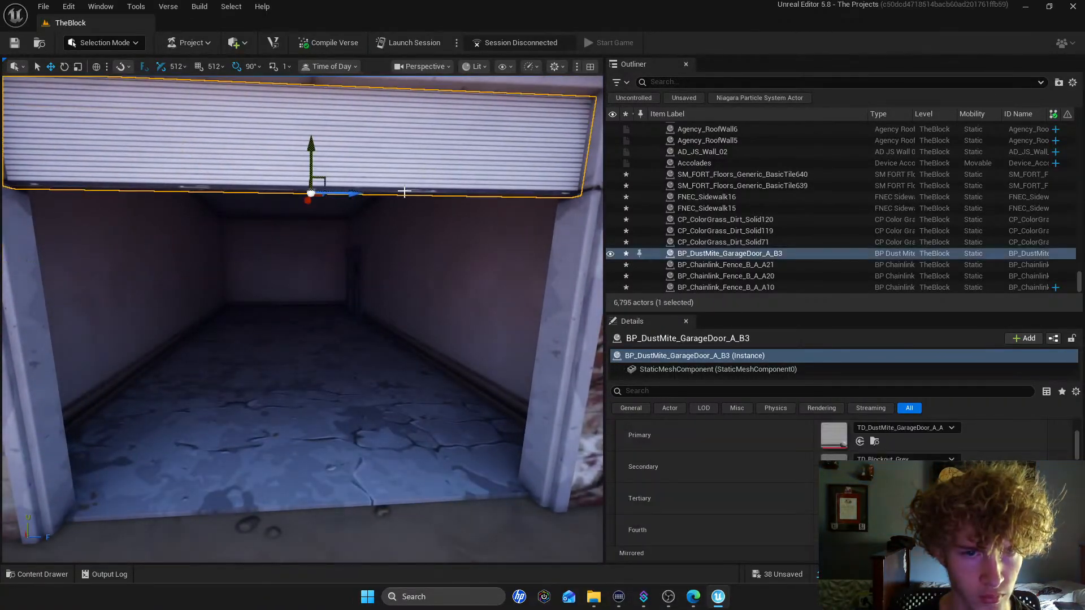
{"action": "mouse_move", "coordinate": [311, 151]}
{"action": "left_mouse_down"}
{"action": "mouse_move", "coordinate": [310, 169]}
{"action": "mouse_move", "coordinate": [310, 148]}
{"action": "left_mouse_up"}
Inspect the rolled-up garage door from the driveway and the sidewalks around the street from above
{"action": "left_click", "coordinate": [354, 298]}
{"action": "key", "text": "s"}
{"action": "right_click_drag", "start_coordinate": [353, 299], "coordinate": [305, 291]}
{"action": "key", "text": "w"}
{"action": "key", "text": "s"}
{"action": "key", "text": "Escape"}
{"action": "key", "text": "w"}
{"action": "key", "text": "s"}
{"action": "key", "text": "w"}
{"action": "key", "text": "s"}
{"action": "key", "text": "w"}
{"action": "key", "text": "s"}
{"action": "key", "text": "w"}
Delete one sidewalk piece in front of the blue-grey house, then lengthen the adjacent piece and shift it over the gap
{"action": "left_click", "coordinate": [408, 340]}
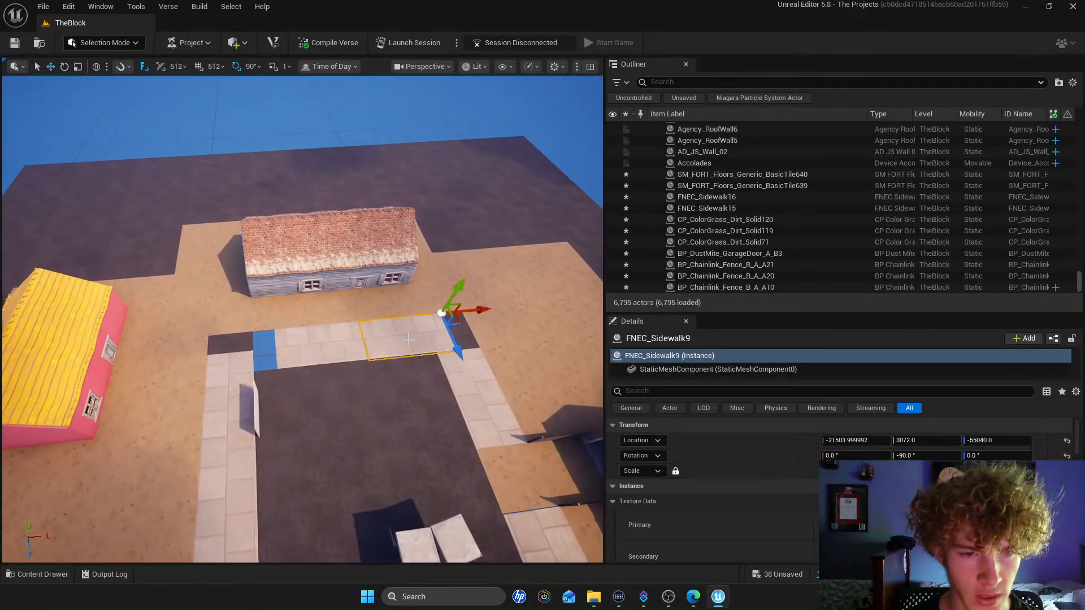
{"action": "key", "text": "Delete"}
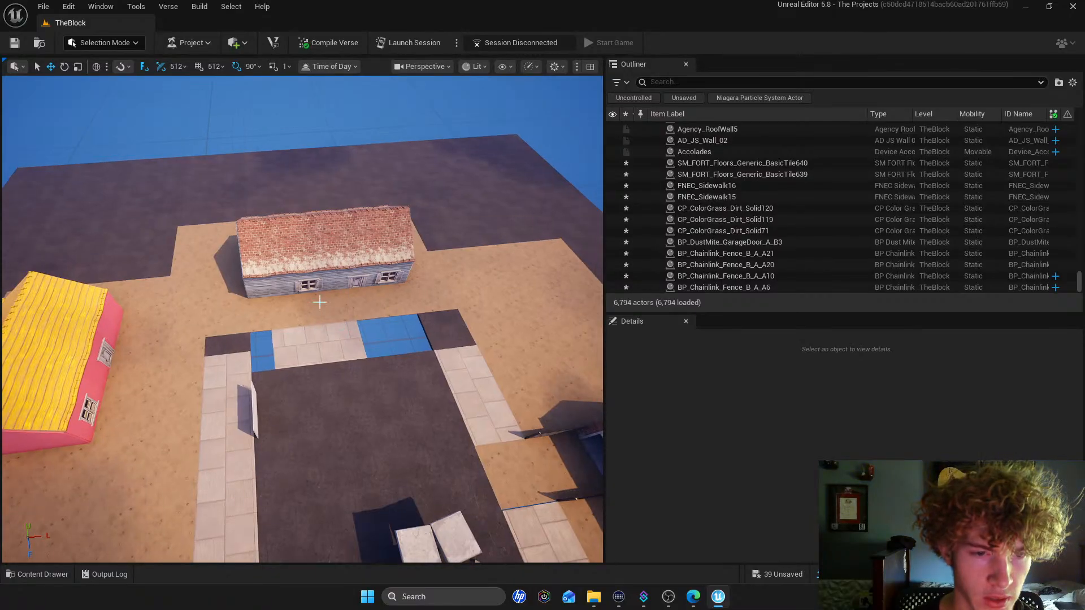
{"action": "left_click", "coordinate": [316, 344]}
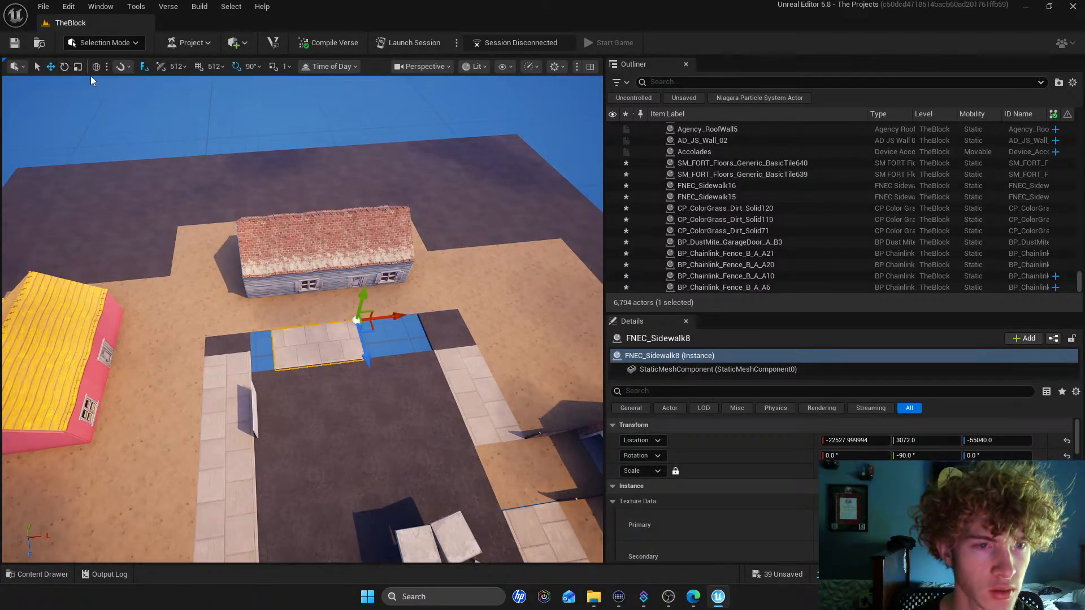
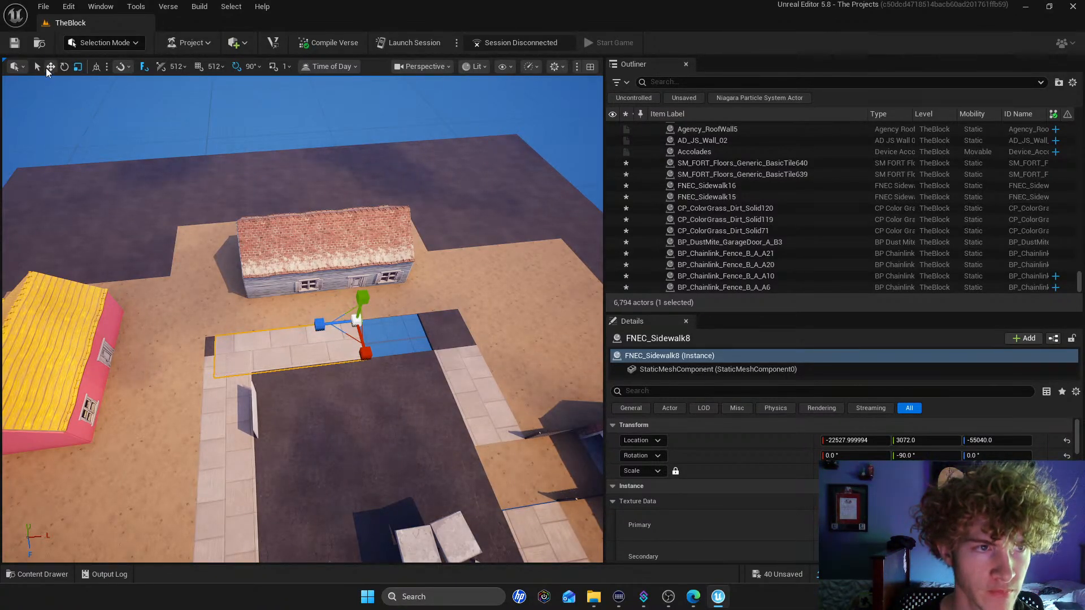
{"action": "left_click_drag", "start_coordinate": [385, 316], "coordinate": [414, 312]}
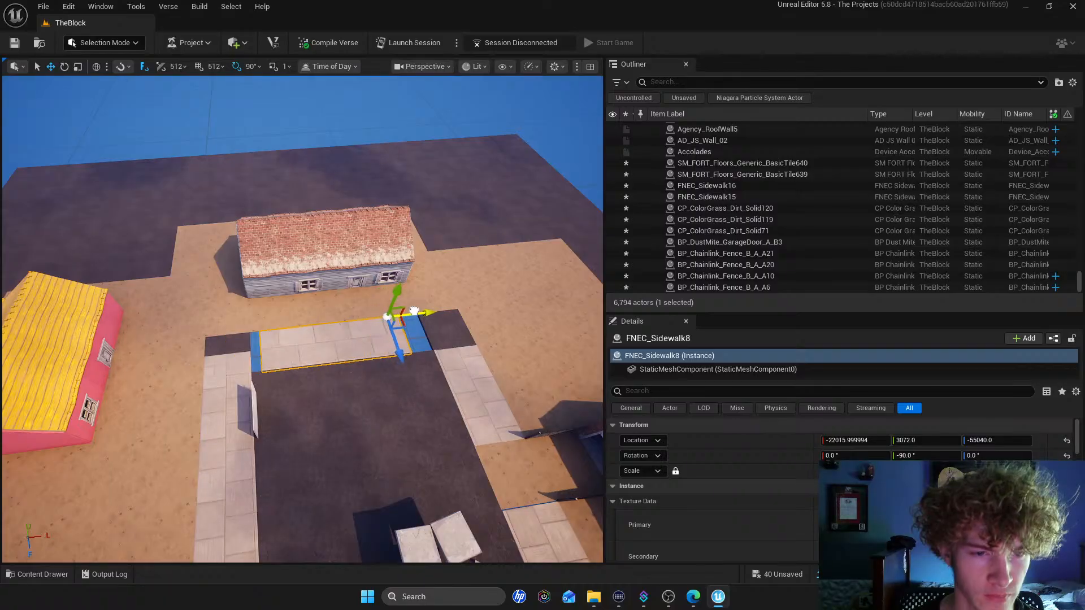
Delete the three sidewalk pieces in front of the fenced brick house next to the garage house
{"action": "left_click", "coordinate": [500, 304]}
{"action": "key", "text": "s"}
{"action": "right_click_drag", "start_coordinate": [501, 305], "coordinate": [472, 315]}
{"action": "key", "text": "w"}
{"action": "left_click", "coordinate": [362, 291]}
{"action": "left_click", "coordinate": [428, 282]}
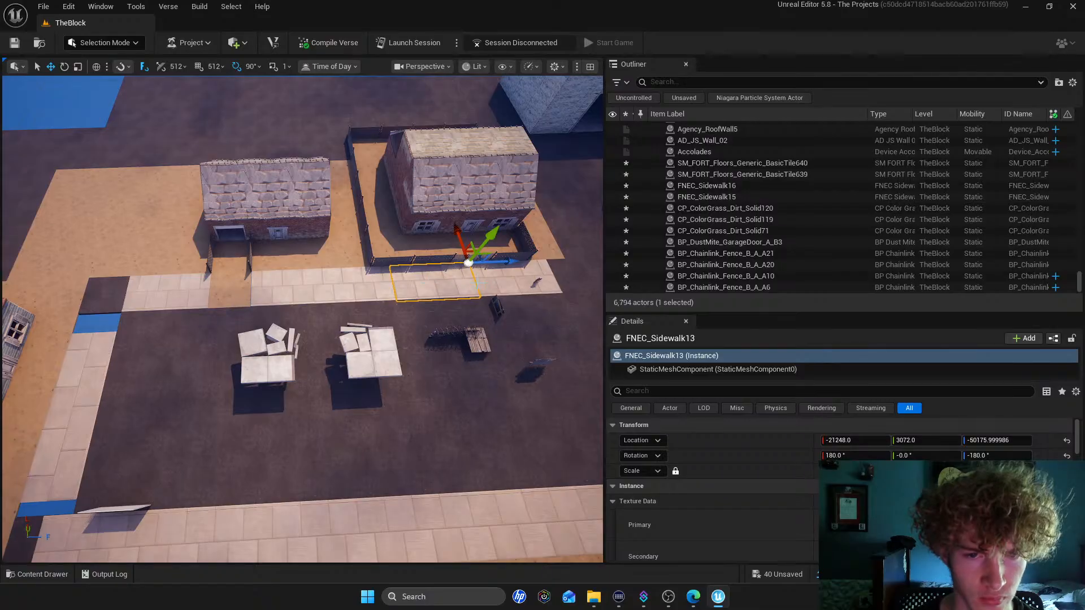
{"action": "left_click", "coordinate": [380, 288], "text": "ctrl"}
{"action": "left_click", "coordinate": [483, 285], "text": "ctrl"}
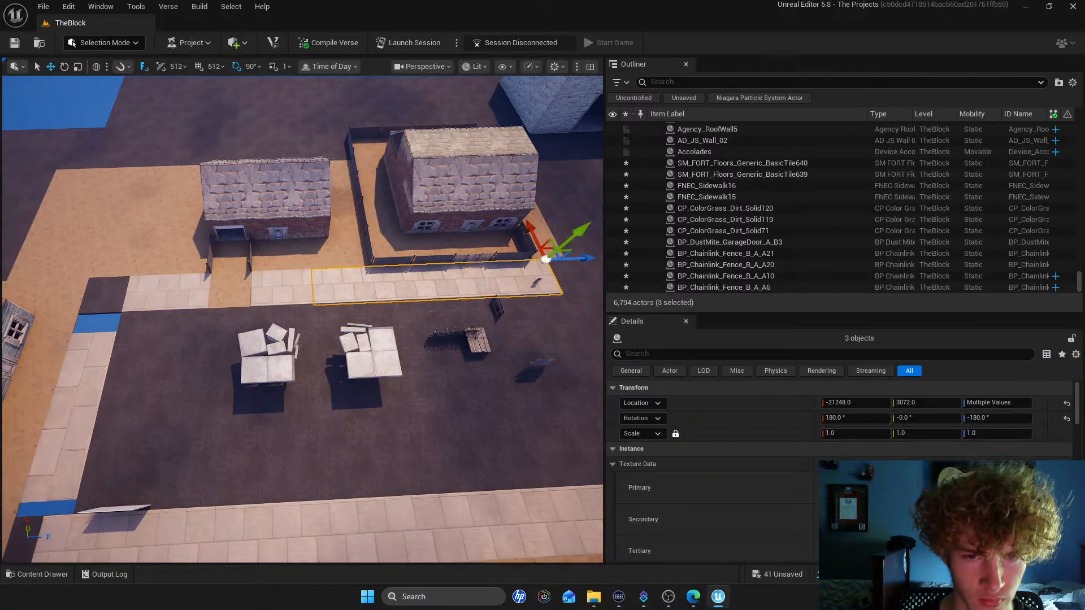
{"action": "key", "text": "Delete"}
Lengthen the remaining sidewalk piece beside the driveway and slide it along the fenced yard to the sidewalk's far end
{"action": "left_click", "coordinate": [315, 277]}
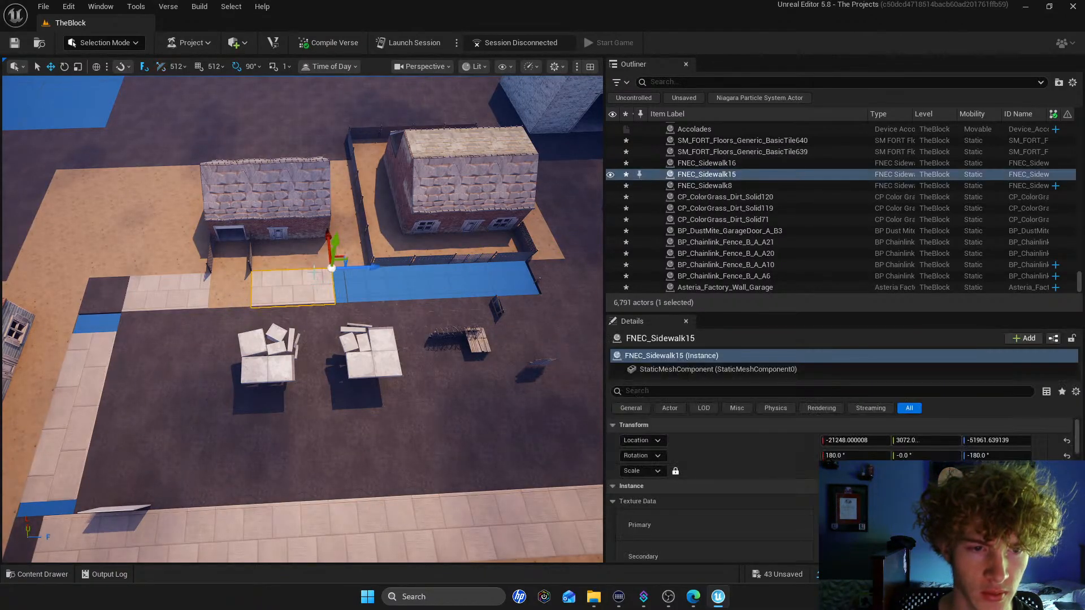
{"action": "left_click", "coordinate": [79, 67]}
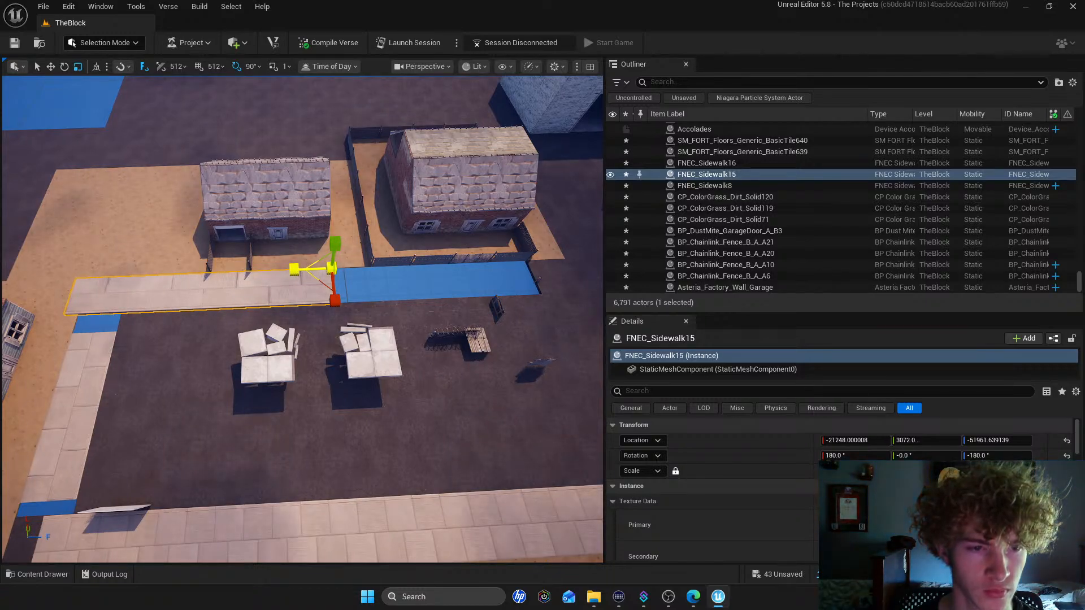
{"action": "left_click", "coordinate": [96, 66]}
{"action": "left_click_drag", "start_coordinate": [368, 274], "coordinate": [552, 258]}
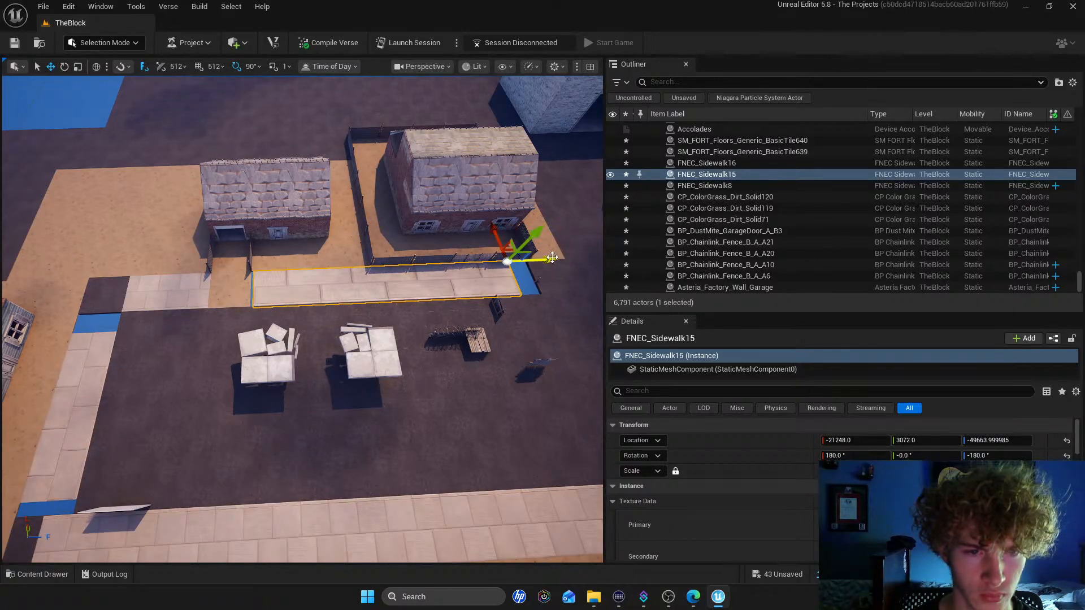
{"action": "key", "text": "s"}
{"action": "right_click_drag", "start_coordinate": [519, 297], "coordinate": [534, 273]}
{"action": "key", "text": "w"}
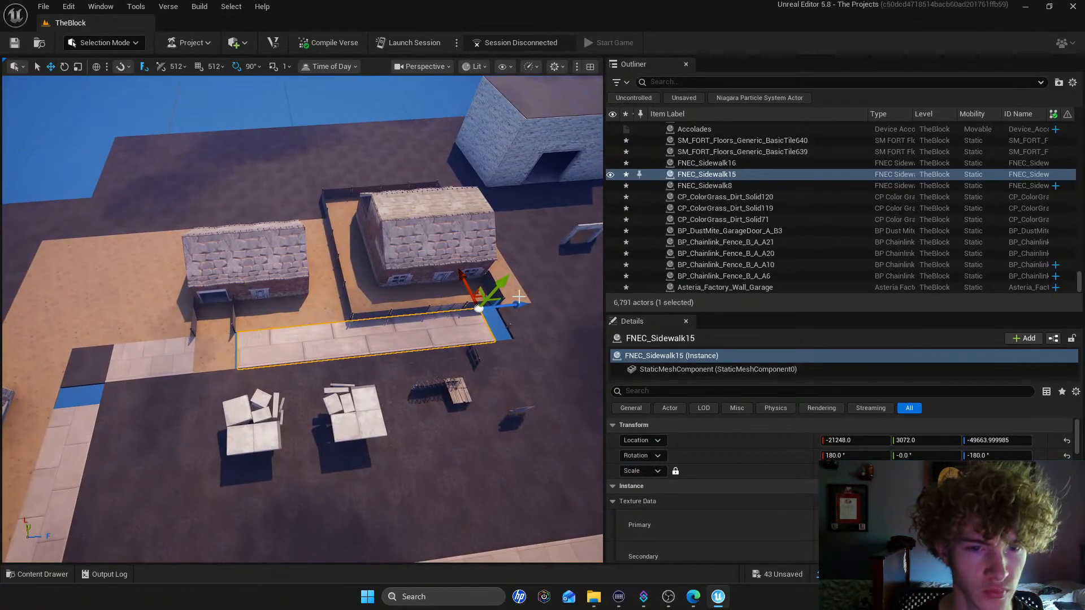
{"action": "left_click_drag", "start_coordinate": [513, 307], "coordinate": [544, 304]}
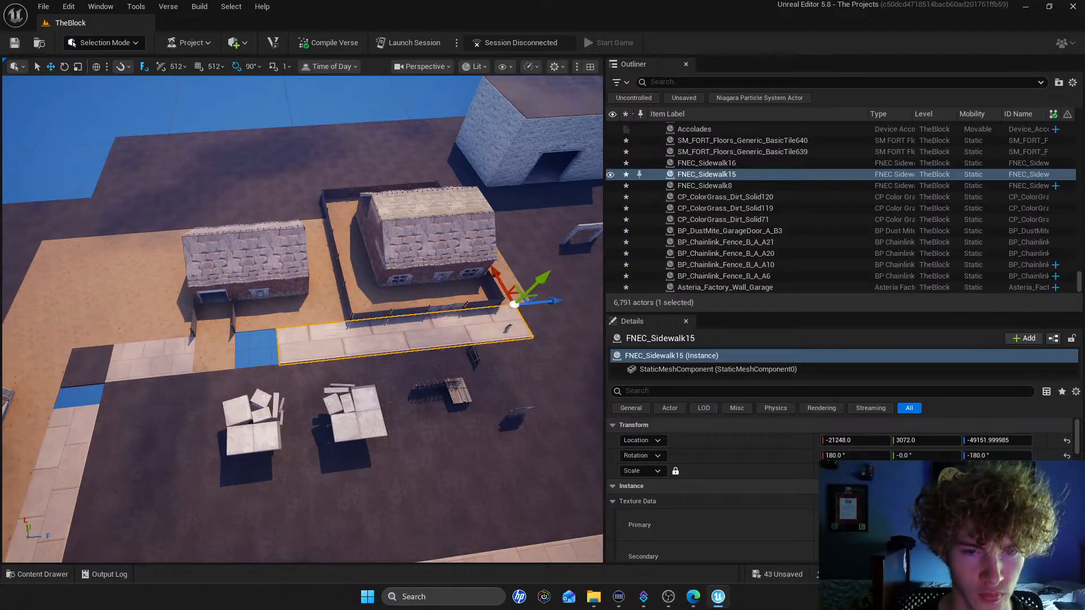
Stretch the long sidewalk piece back to the dirt driveway to close the gap
{"action": "left_click", "coordinate": [525, 320]}
{"action": "left_click", "coordinate": [421, 318]}
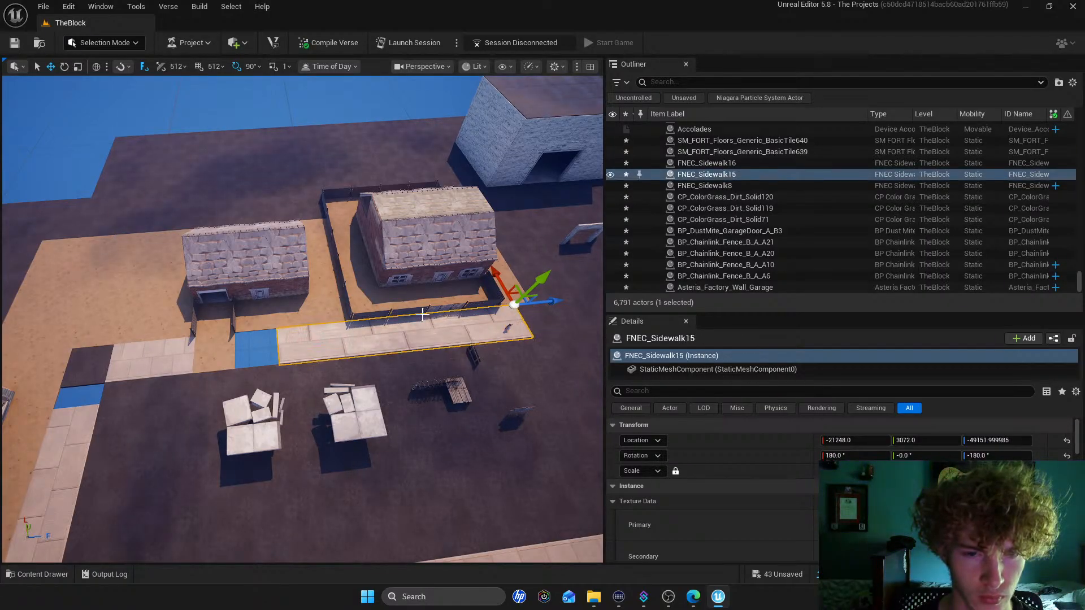
{"action": "left_click", "coordinate": [78, 67]}
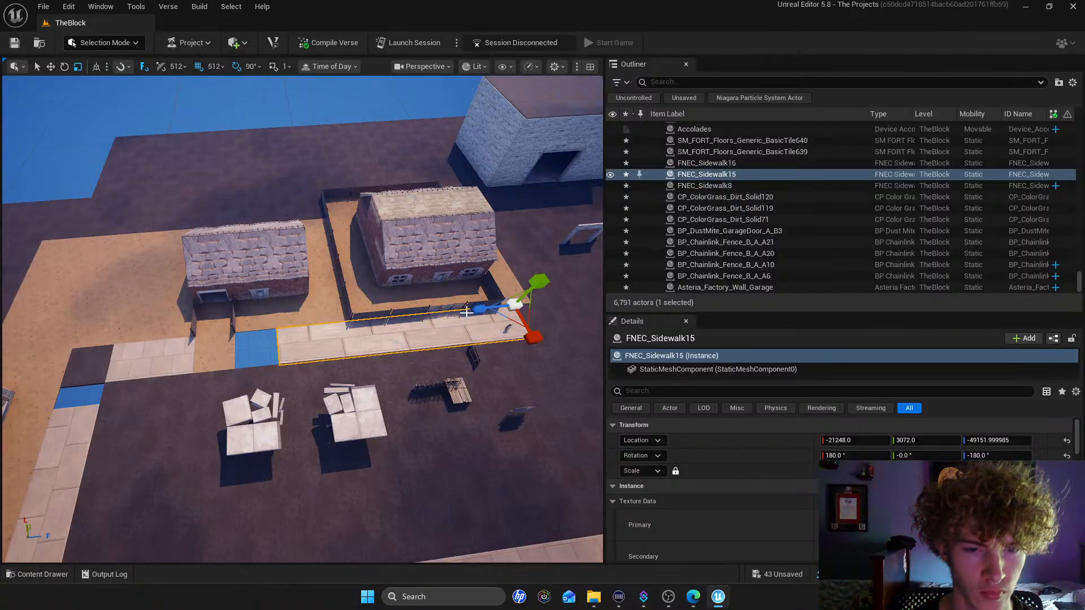
{"action": "left_click_drag", "start_coordinate": [479, 308], "coordinate": [470, 310]}
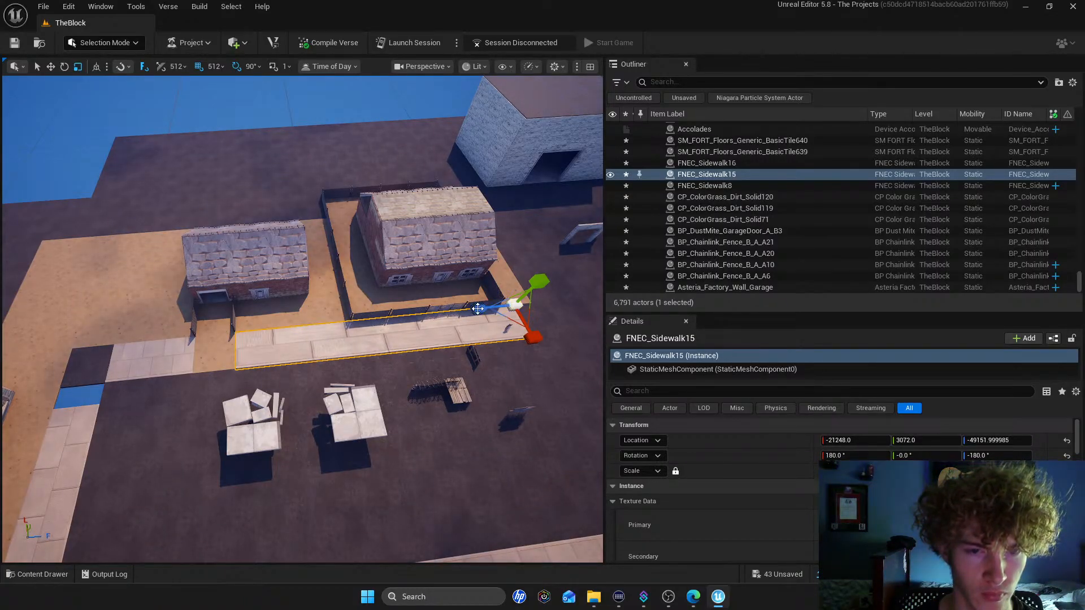
{"action": "left_click", "coordinate": [551, 345]}
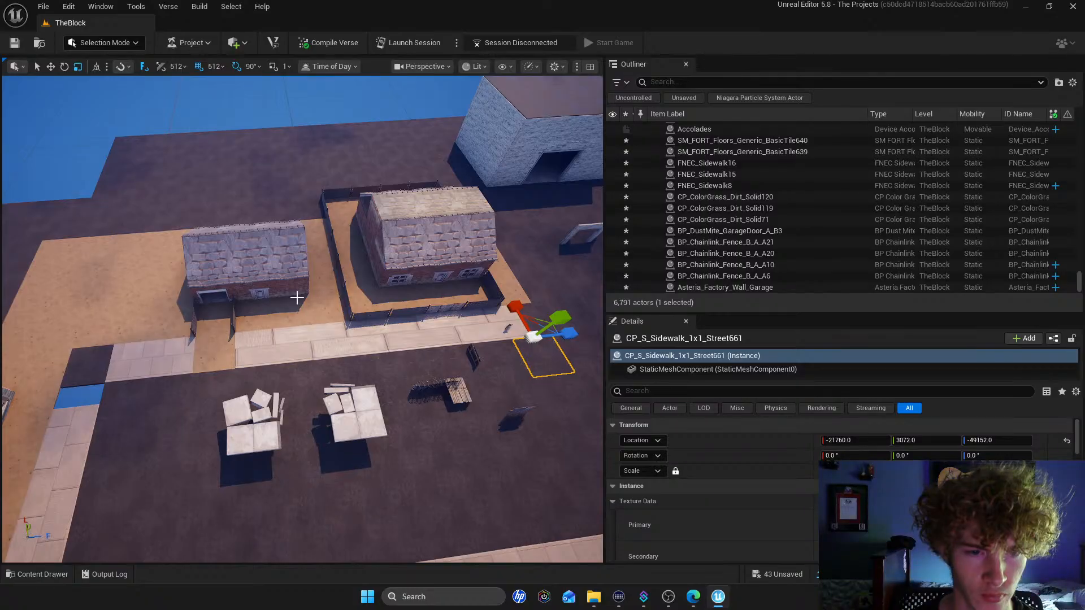
Inspect the sidewalks, corner gaps and fenced yards around the street from above
{"action": "left_click", "coordinate": [194, 147]}
{"action": "key", "text": "s"}
{"action": "right_click_drag", "start_coordinate": [252, 188], "coordinate": [217, 237]}
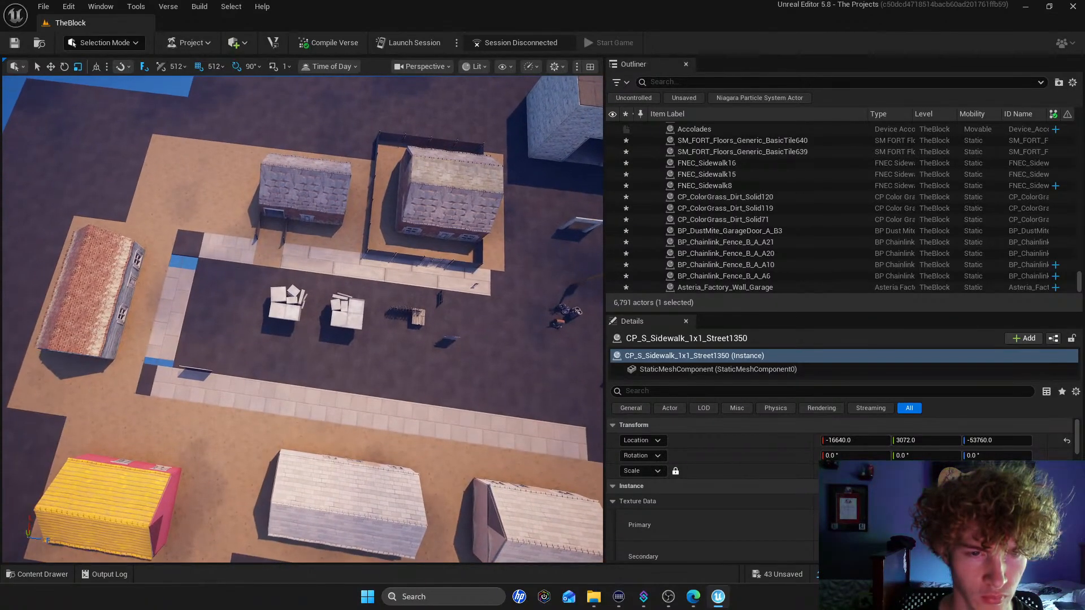
{"action": "key", "text": "w"}
{"action": "key", "text": "s"}
{"action": "right_click_drag", "start_coordinate": [302, 316], "coordinate": [237, 316]}
{"action": "key", "text": "w"}
{"action": "key", "text": "s"}
{"action": "right_click_drag", "start_coordinate": [303, 316], "coordinate": [390, 317]}
{"action": "key", "text": "w"}
{"action": "key", "text": "w"}
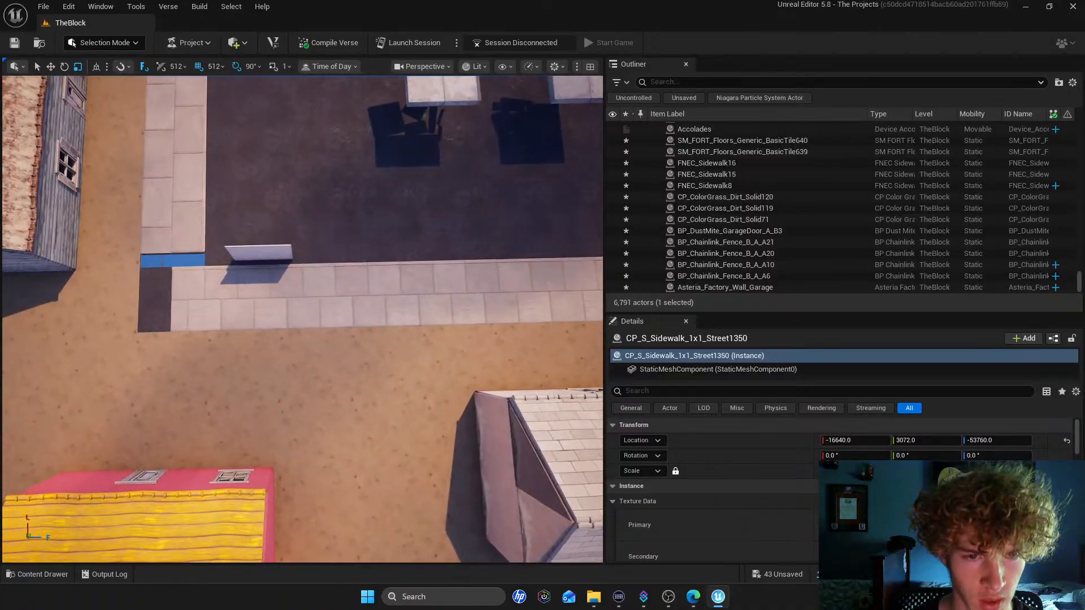
{"action": "key", "text": "s"}
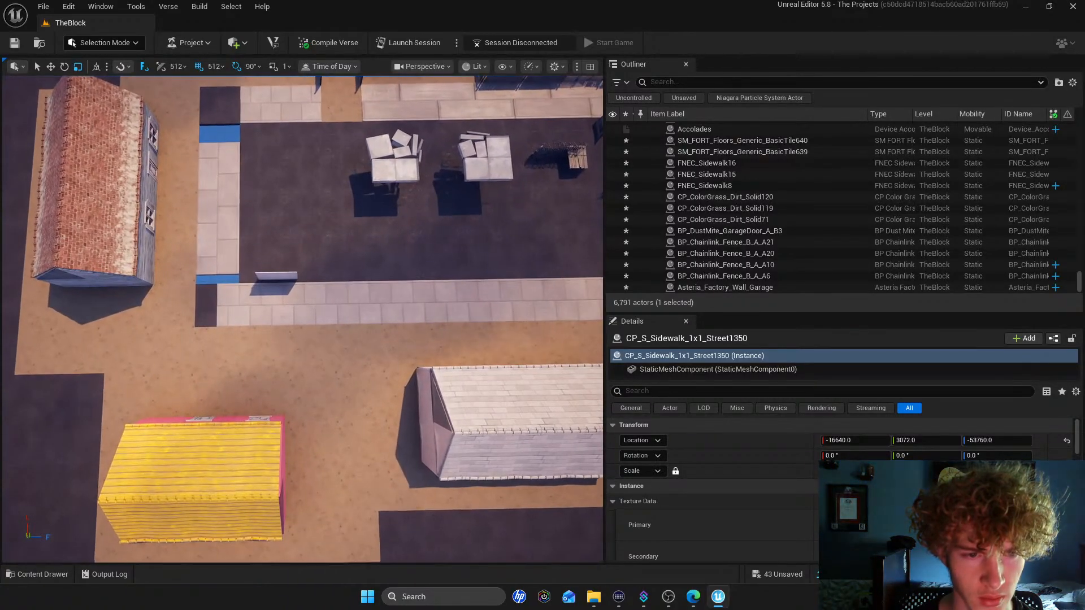
{"action": "key", "text": "w"}
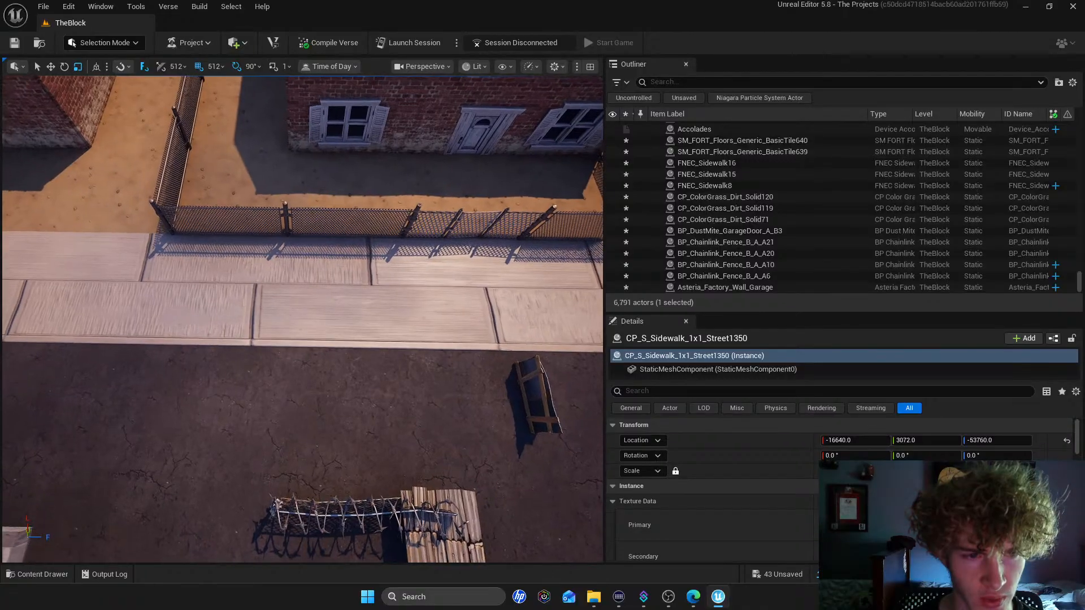
Inspect the fenced yards' sidewalk and the tiled sidewalk in front of the white houses across the street
{"action": "scroll", "coordinate": [302, 319], "scroll_direction": "down", "scroll_amount": 4}
{"action": "scroll", "coordinate": [302, 319], "scroll_direction": "up", "scroll_amount": 4}
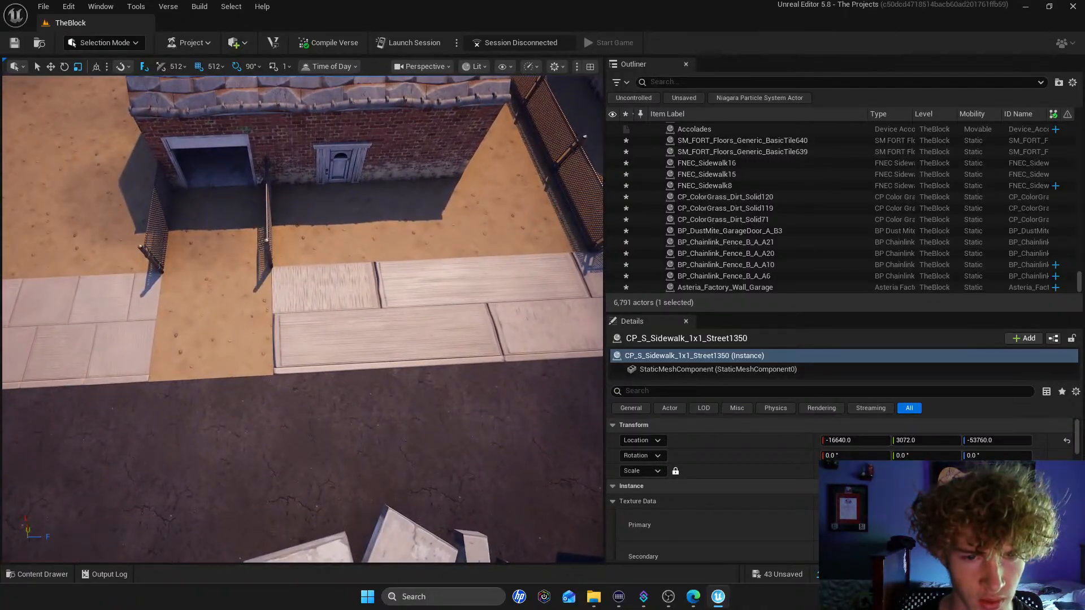
{"action": "key", "text": "s"}
{"action": "key", "text": "w"}
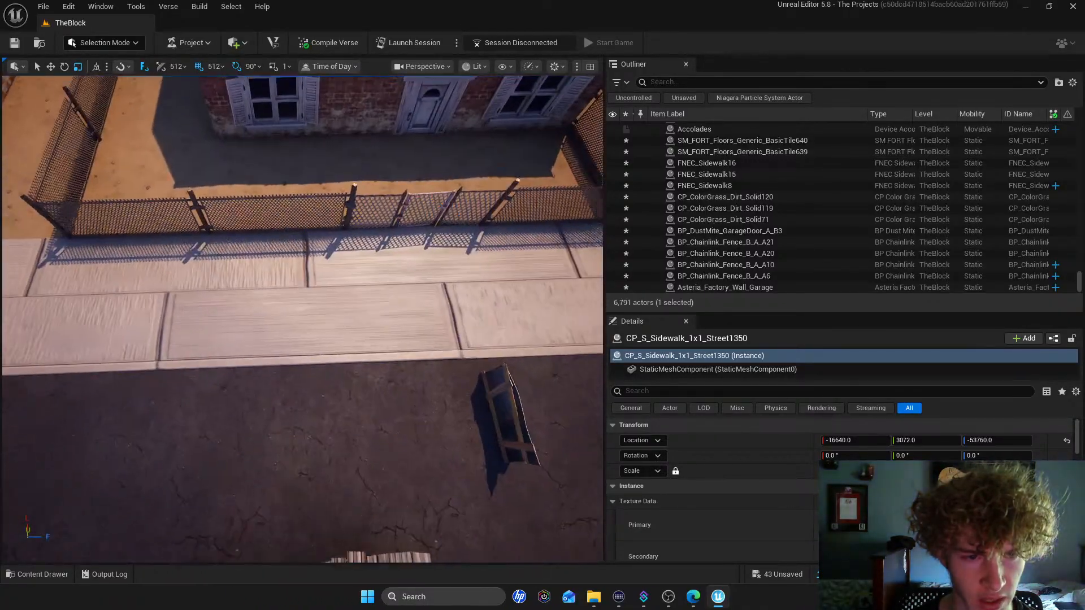
{"action": "right_click_drag", "start_coordinate": [302, 319], "coordinate": [440, 325]}
{"action": "scroll", "coordinate": [302, 319], "scroll_direction": "up", "scroll_amount": 4}
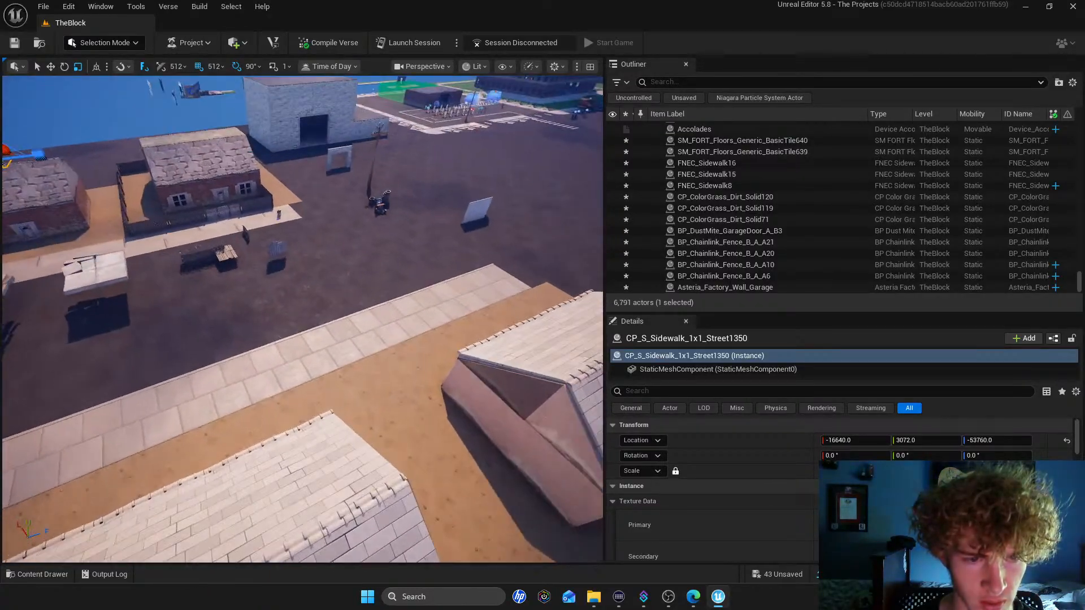
{"action": "scroll", "coordinate": [302, 319], "scroll_direction": "down", "scroll_amount": 4}
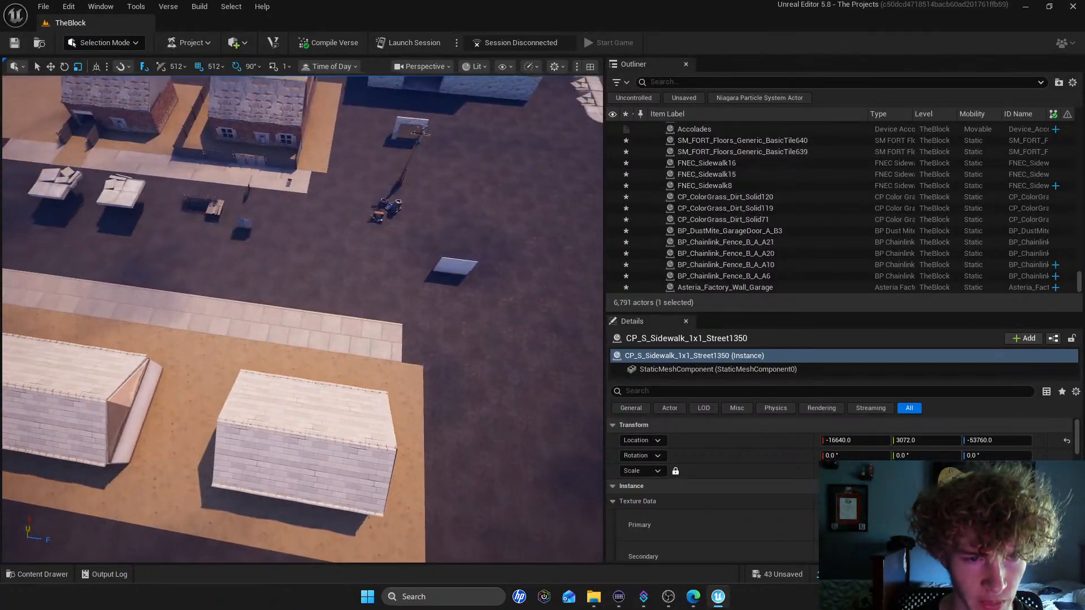
{"action": "left_click", "coordinate": [356, 337]}
{"action": "left_click", "coordinate": [266, 326], "text": "ctrl"}
{"action": "right_click_drag", "start_coordinate": [266, 327], "coordinate": [164, 281]}
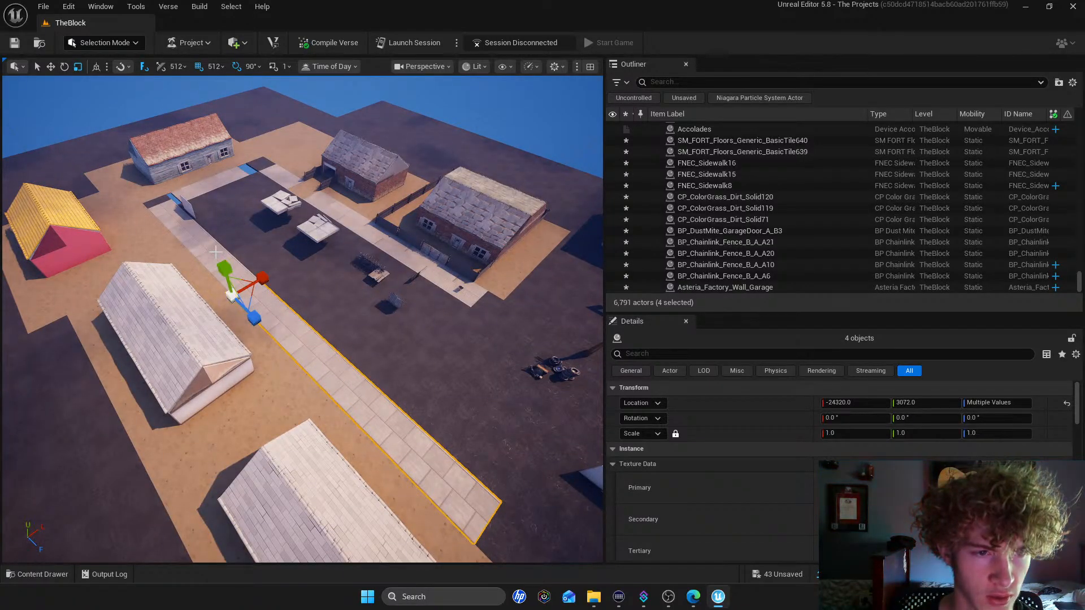
{"action": "right_click_drag", "start_coordinate": [391, 361], "coordinate": [209, 319]}
{"action": "left_click", "coordinate": [339, 351]}
{"action": "right_click_drag", "start_coordinate": [339, 351], "coordinate": [265, 424]}
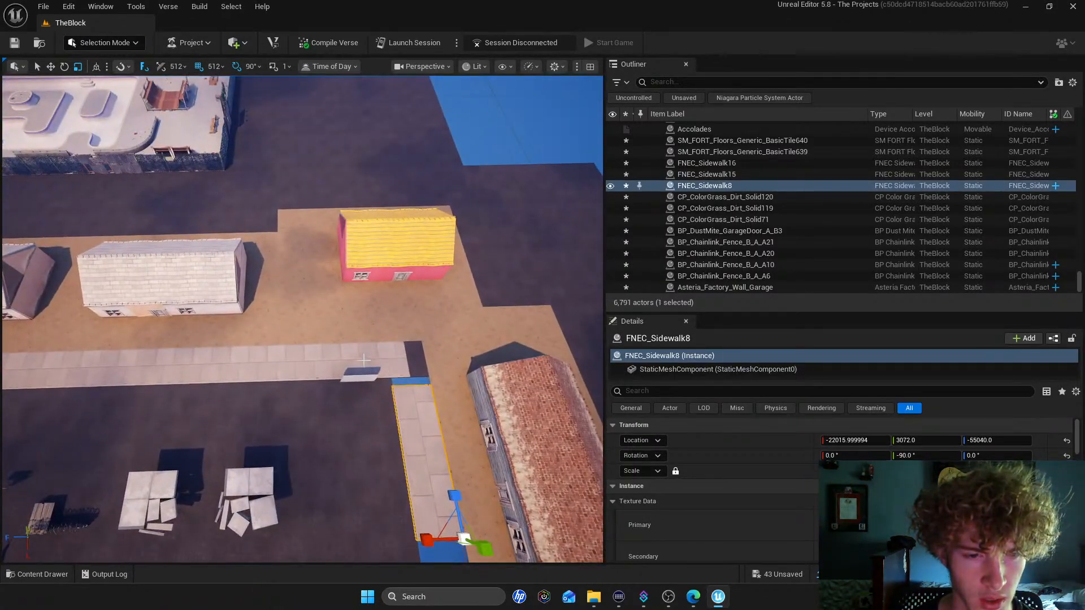
Delete the three tiled sidewalk pieces between the middle white house and the corner by the pink house
{"action": "left_click", "coordinate": [367, 358]}
{"action": "left_click", "coordinate": [298, 364], "text": "shift"}
{"action": "left_click", "coordinate": [226, 367], "text": "ctrl"}
{"action": "left_click", "coordinate": [147, 370], "text": "ctrl"}
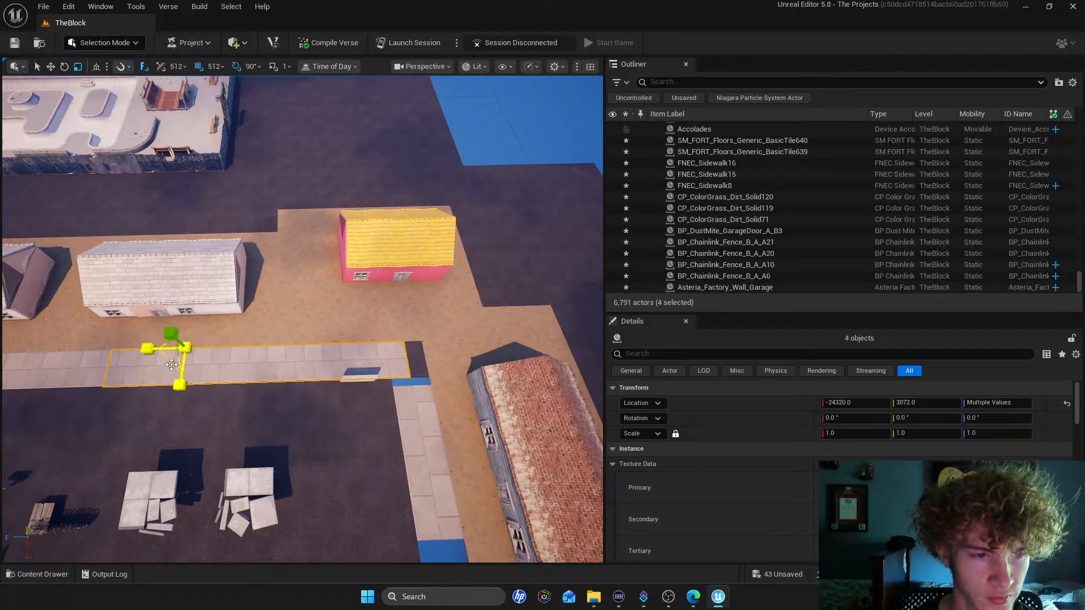
{"action": "left_click", "coordinate": [226, 366]}
{"action": "left_click", "coordinate": [305, 364], "text": "ctrl"}
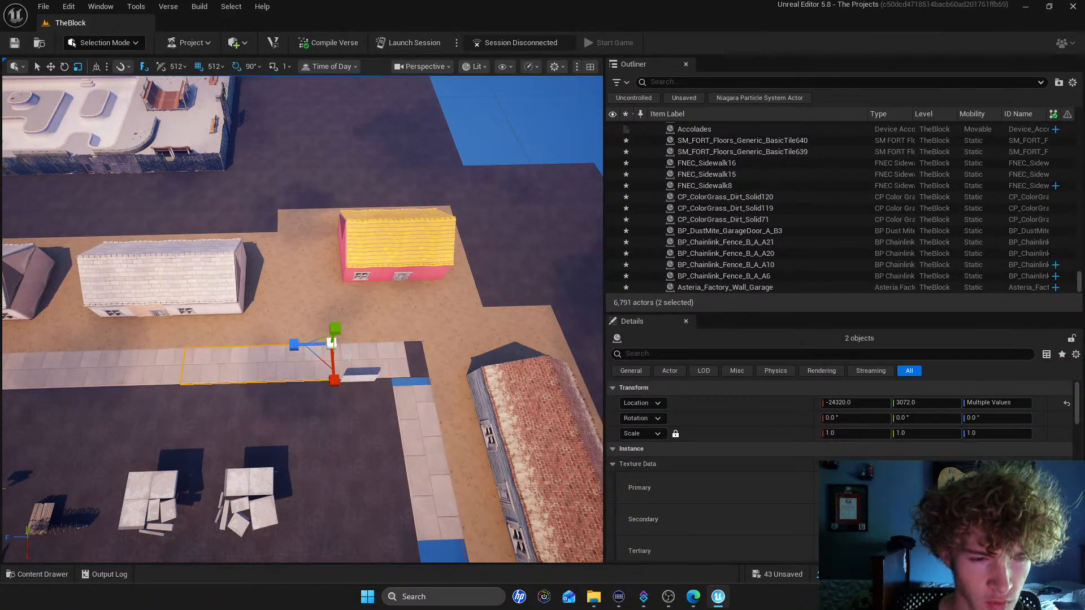
{"action": "left_click", "coordinate": [350, 356], "text": "ctrl"}
{"action": "key", "text": "Delete"}
Delete the three sidewalk pieces toward the open end of the white houses' side, leaving one piece
{"action": "mouse_move", "coordinate": [353, 320]}
{"action": "right_mouse_down"}
{"action": "mouse_move", "coordinate": [353, 308]}
{"action": "mouse_move", "coordinate": [350, 317]}
{"action": "right_mouse_up"}
{"action": "left_click", "coordinate": [333, 357]}
{"action": "left_click", "coordinate": [279, 361], "text": "ctrl"}
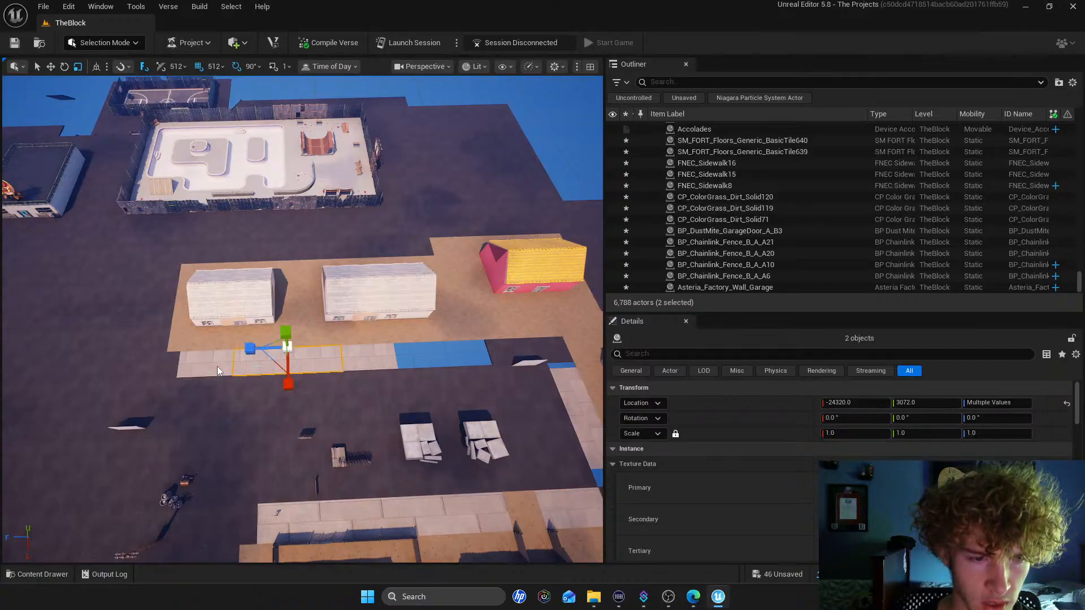
{"action": "left_click", "coordinate": [235, 363], "text": "ctrl"}
{"action": "key", "text": "Delete"}
Stretch the remaining sidewalk piece along the white houses and slide it toward the pink house's corner
{"action": "left_click", "coordinate": [354, 366]}
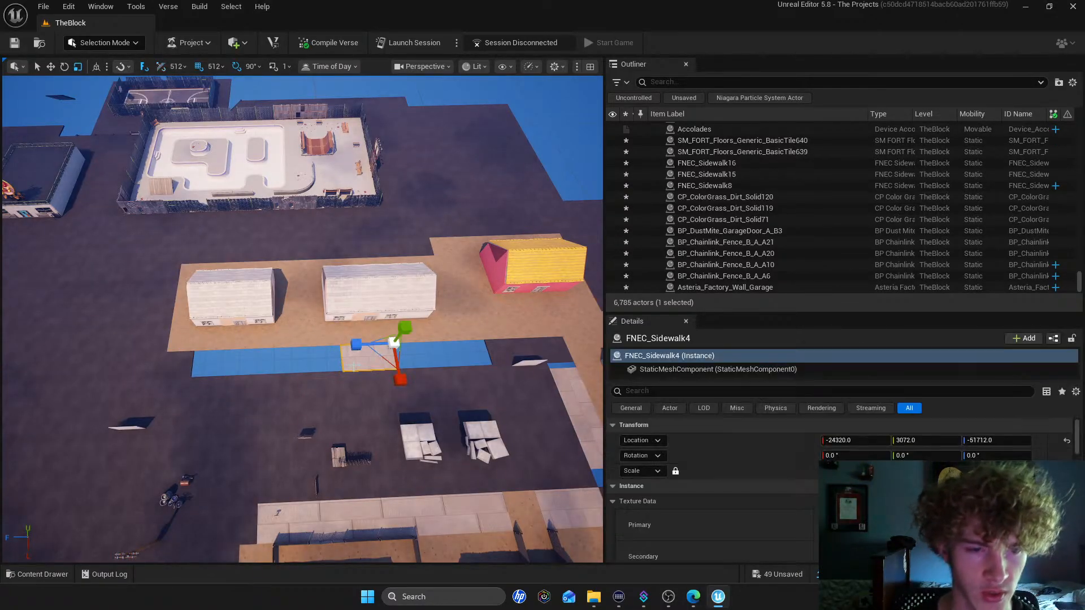
{"action": "left_click_drag", "start_coordinate": [356, 343], "coordinate": [209, 348]}
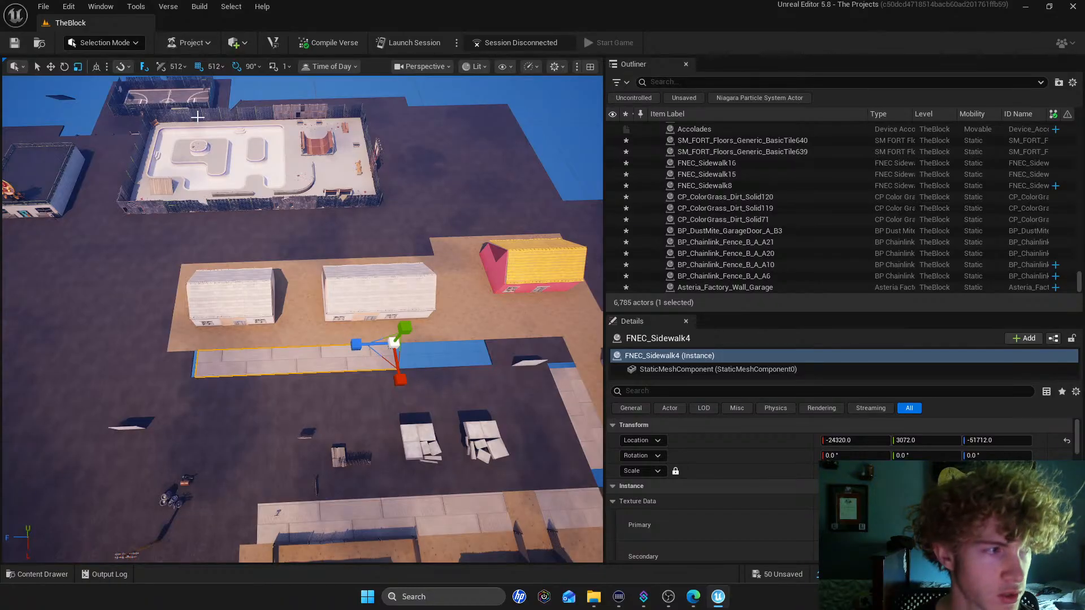
{"action": "left_click", "coordinate": [50, 67]}
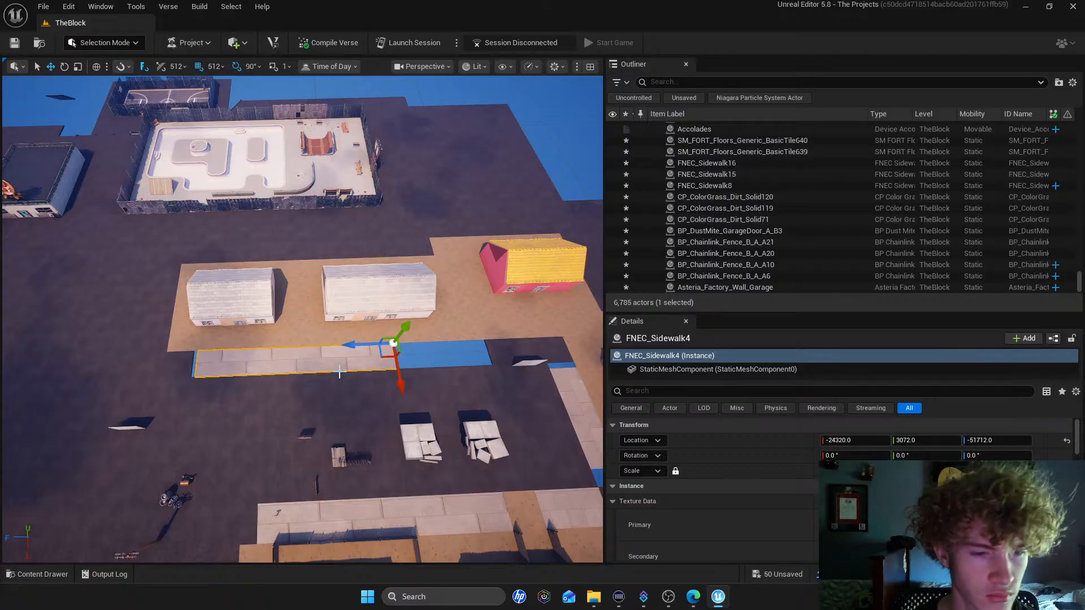
{"action": "left_click_drag", "start_coordinate": [347, 346], "coordinate": [433, 345]}
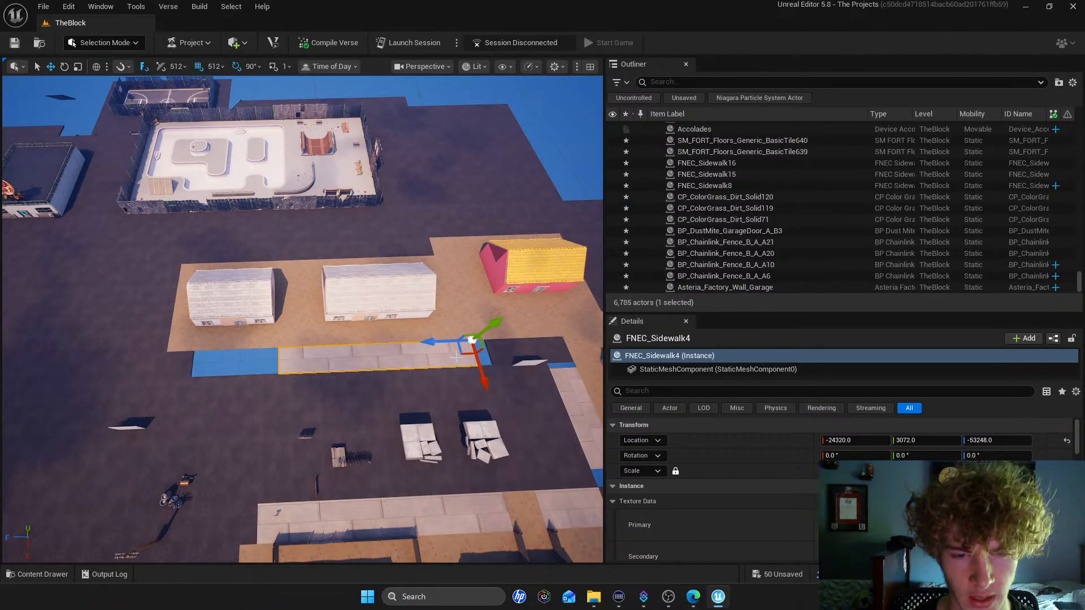
Move the loose garage door off the dark corner tiles and out into the street
{"action": "scroll", "coordinate": [433, 345], "scroll_direction": "down", "scroll_amount": 3}
{"action": "key", "text": "d"}
{"action": "key", "text": "w"}
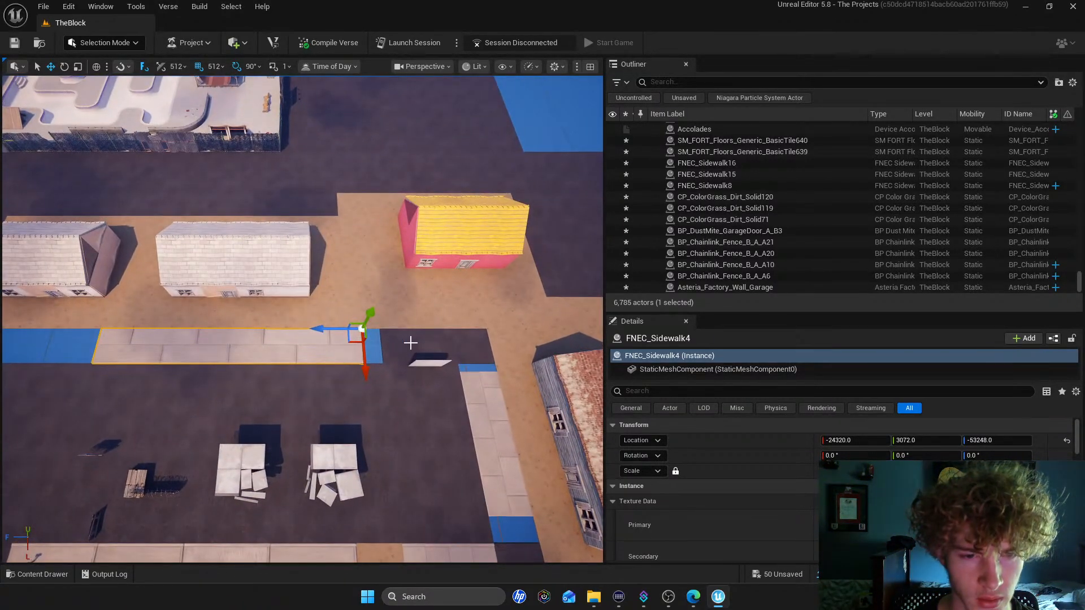
{"action": "left_click", "coordinate": [411, 342]}
{"action": "left_click", "coordinate": [433, 362]}
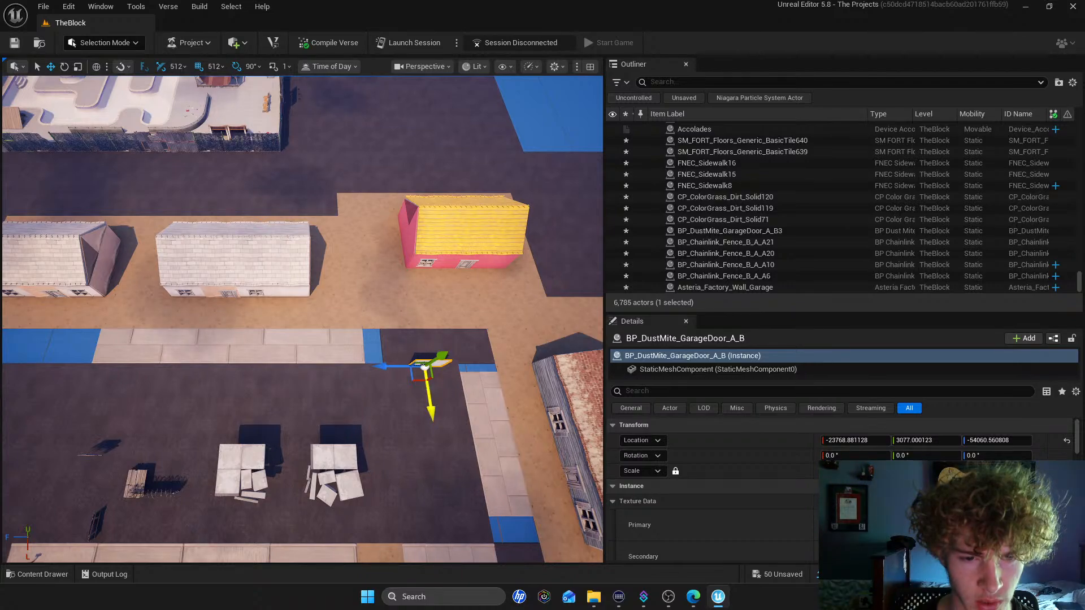
{"action": "left_click_drag", "start_coordinate": [430, 407], "coordinate": [436, 449]}
Delete the dark street tiles filling the sidewalk corner in front of the pink house
{"action": "left_click", "coordinate": [469, 347]}
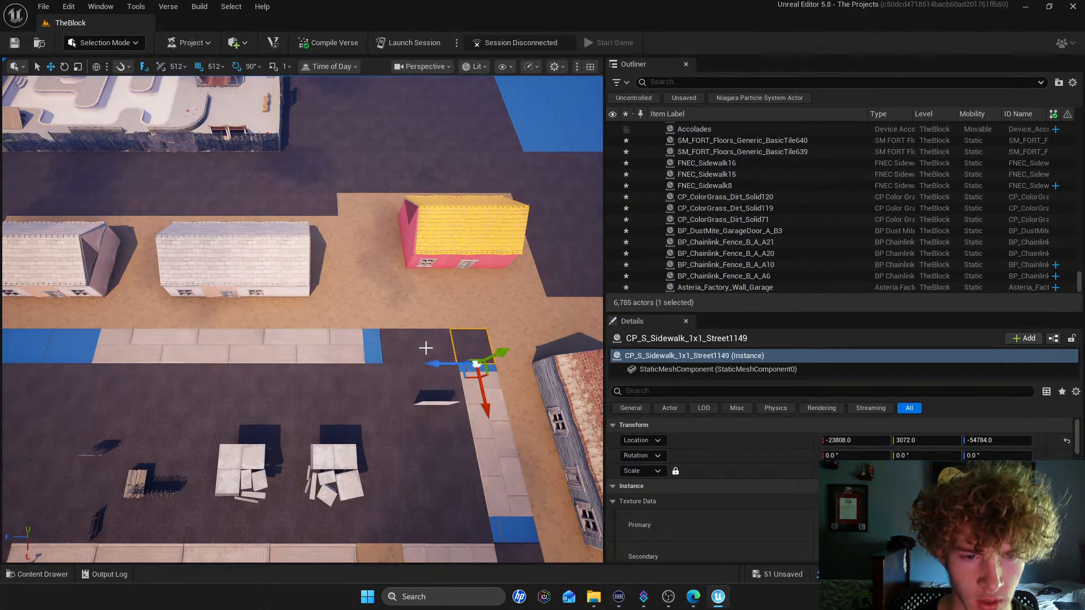
{"action": "left_click", "coordinate": [431, 348], "text": "ctrl"}
{"action": "key", "text": "Delete"}
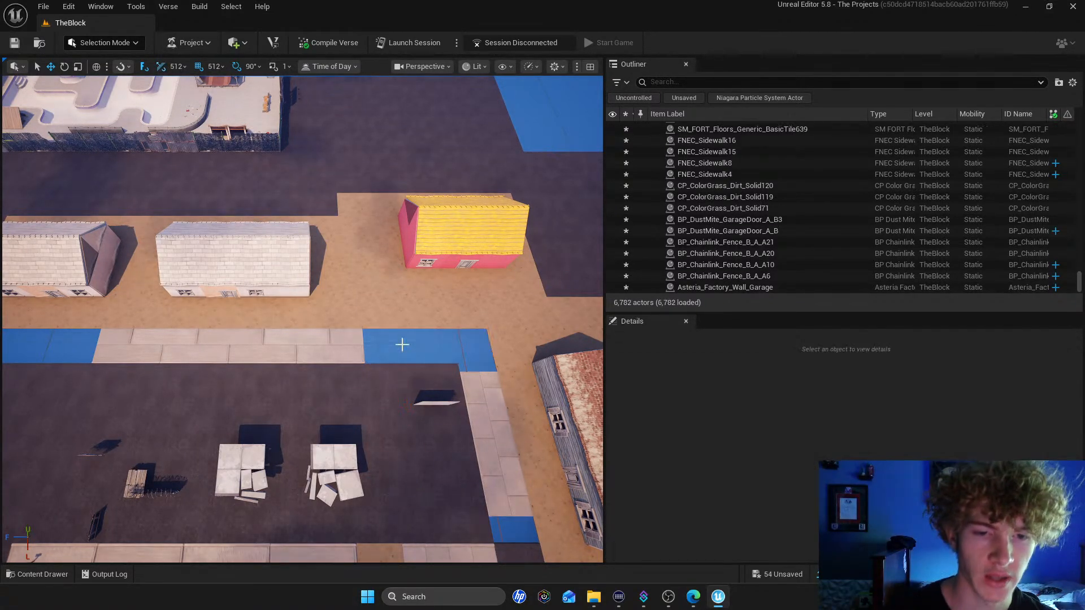
Slide the long sidewalk piece toward the corner and stretch it back along both white houses
{"action": "left_click", "coordinate": [331, 337]}
{"action": "left_click_drag", "start_coordinate": [334, 331], "coordinate": [442, 348]}
{"action": "key", "text": "s"}
{"action": "right_click_drag", "start_coordinate": [443, 349], "coordinate": [443, 348]}
{"action": "key", "text": "a"}
{"action": "left_click", "coordinate": [78, 66]}
{"action": "left_click_drag", "start_coordinate": [495, 328], "coordinate": [411, 334]}
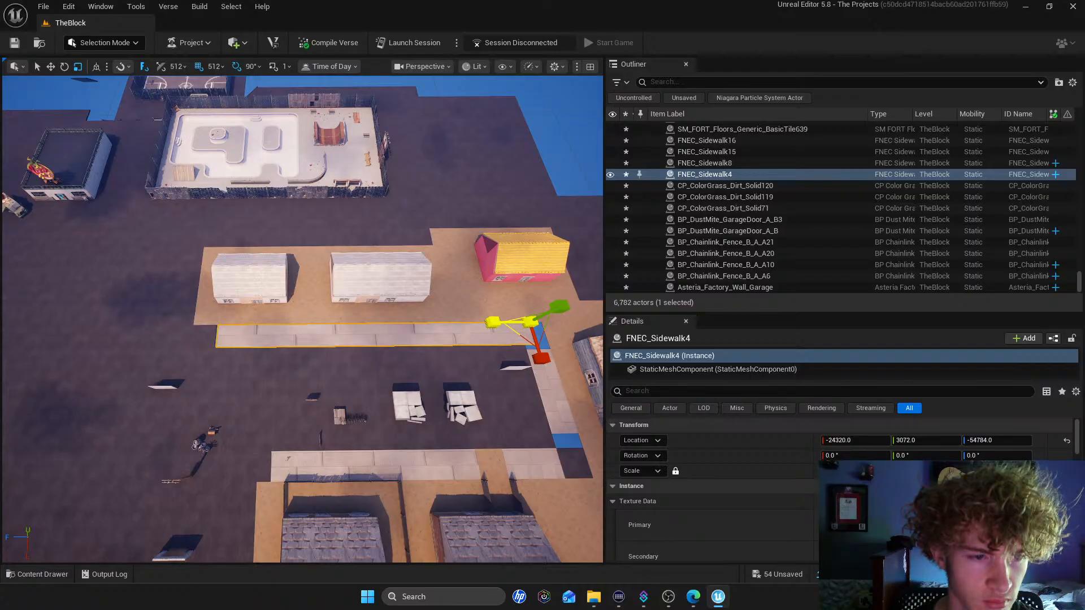
Move the long sidewalk piece one 512-unit grid step further to cover the corner near the pink house
{"action": "key", "text": "a"}
{"action": "mouse_move", "coordinate": [523, 337]}
{"action": "right_mouse_down"}
{"action": "mouse_move", "coordinate": [565, 340]}
{"action": "mouse_move", "coordinate": [508, 342]}
{"action": "right_mouse_up"}
{"action": "key", "text": "w"}
{"action": "key", "text": "s"}
{"action": "key", "text": "w"}
{"action": "scroll", "coordinate": [302, 319], "scroll_direction": "down", "scroll_amount": 6}
{"action": "left_click", "coordinate": [51, 66]}
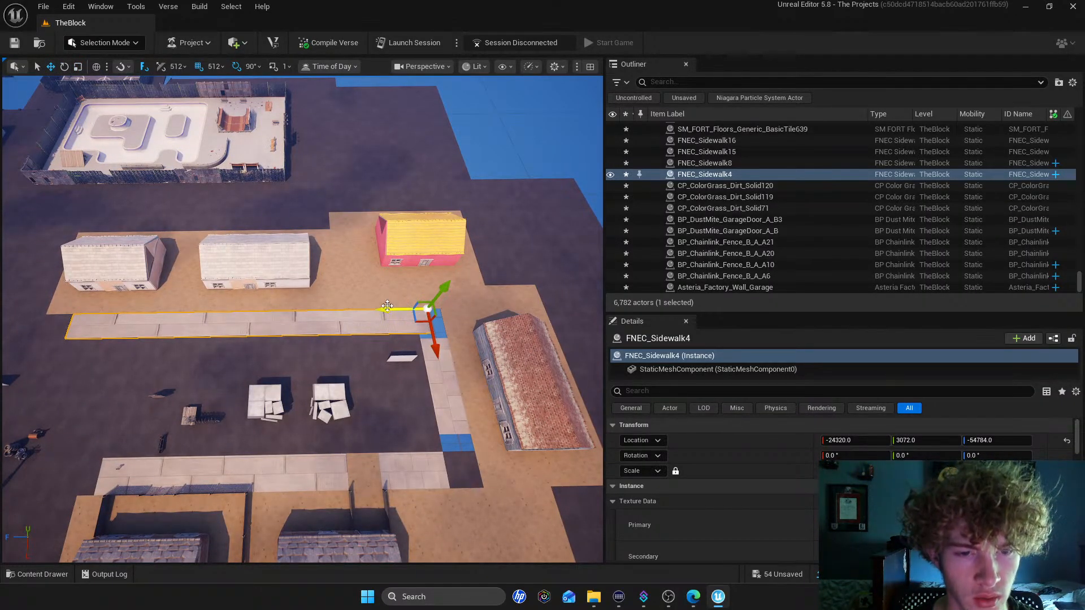
{"action": "left_click_drag", "start_coordinate": [392, 306], "coordinate": [410, 304]}
Examine how the long sidewalk piece meets the cross sidewalk at the corner
{"action": "mouse_move", "coordinate": [410, 305]}
{"action": "right_mouse_down"}
{"action": "mouse_move", "coordinate": [402, 314]}
{"action": "mouse_move", "coordinate": [448, 296]}
{"action": "mouse_move", "coordinate": [428, 295]}
{"action": "right_mouse_up"}
{"action": "key", "text": "s"}
{"action": "key", "text": "w"}
{"action": "key", "text": "s"}
{"action": "right_click_drag", "start_coordinate": [268, 206], "coordinate": [268, 207]}
{"action": "key", "text": "a"}
{"action": "key", "text": "w"}
{"action": "right_click_drag", "start_coordinate": [186, 181], "coordinate": [186, 181]}
{"action": "key", "text": "d"}
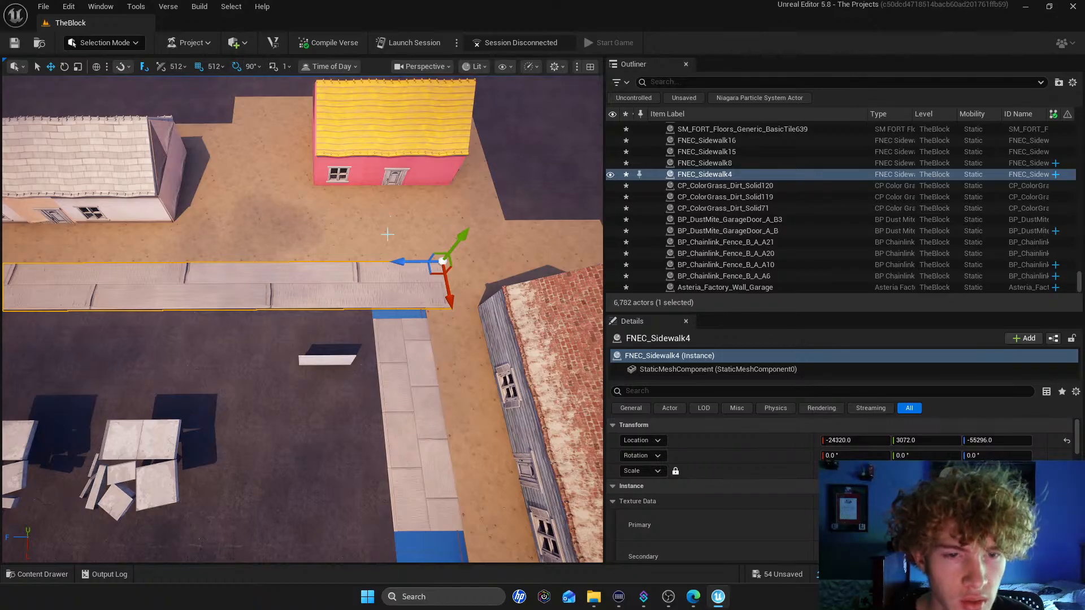
Stretch the long sidewalk piece slightly to close the narrow gap at its open end by the last white house
{"action": "mouse_move", "coordinate": [390, 258]}
{"action": "left_mouse_down"}
{"action": "mouse_move", "coordinate": [374, 258]}
{"action": "mouse_move", "coordinate": [400, 261]}
{"action": "mouse_move", "coordinate": [317, 262]}
{"action": "mouse_move", "coordinate": [398, 260]}
{"action": "mouse_move", "coordinate": [388, 262]}
{"action": "left_mouse_up"}
{"action": "right_click_drag", "start_coordinate": [389, 262], "coordinate": [365, 240]}
{"action": "key", "text": "a"}
{"action": "key", "text": "s"}
{"action": "right_click_drag", "start_coordinate": [316, 267], "coordinate": [477, 249]}
{"action": "left_click", "coordinate": [78, 66]}
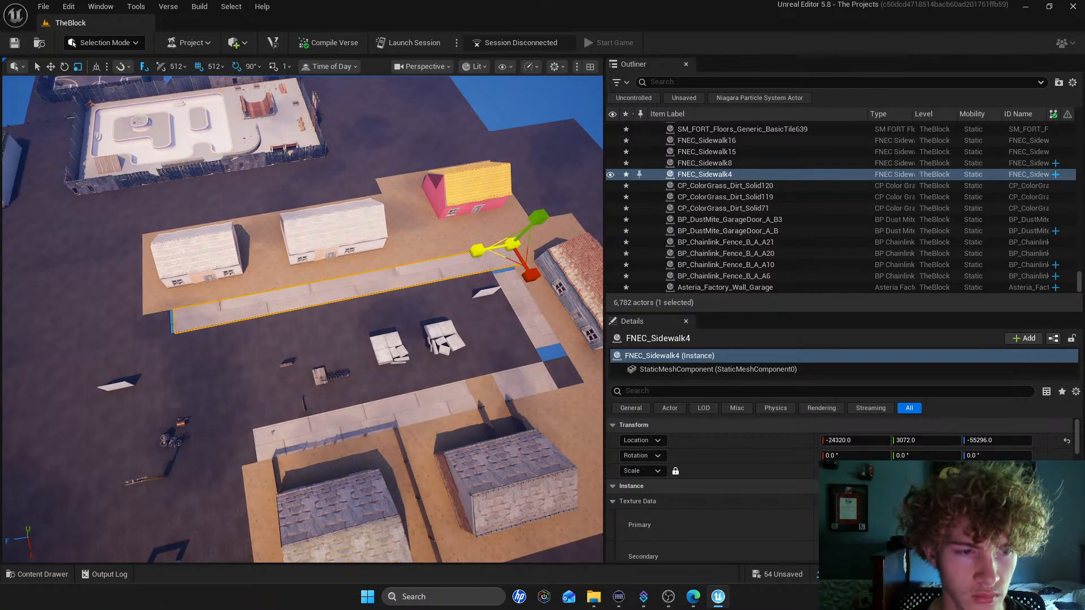
{"action": "left_click", "coordinate": [523, 131]}
{"action": "right_click_drag", "start_coordinate": [516, 231], "coordinate": [406, 245]}
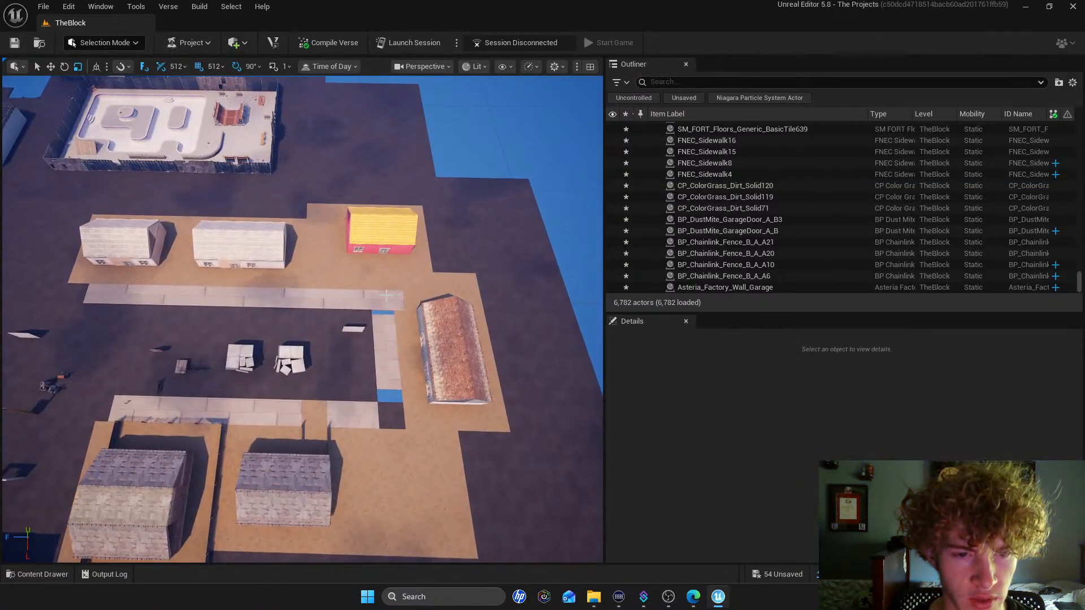
Inspect the long sidewalk's alignment with the corner and with the last white house's dirt yard
{"action": "left_click", "coordinate": [392, 302]}
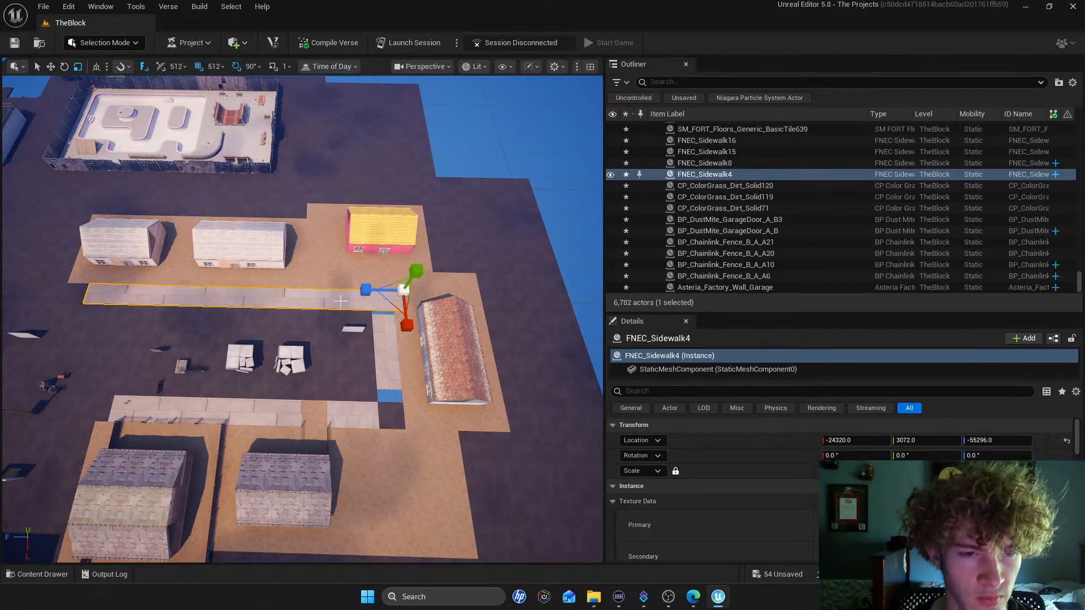
{"action": "right_click_drag", "start_coordinate": [341, 301], "coordinate": [340, 304]}
{"action": "left_click", "coordinate": [491, 183]}
{"action": "right_click_drag", "start_coordinate": [490, 183], "coordinate": [473, 226]}
{"action": "key", "text": "a"}
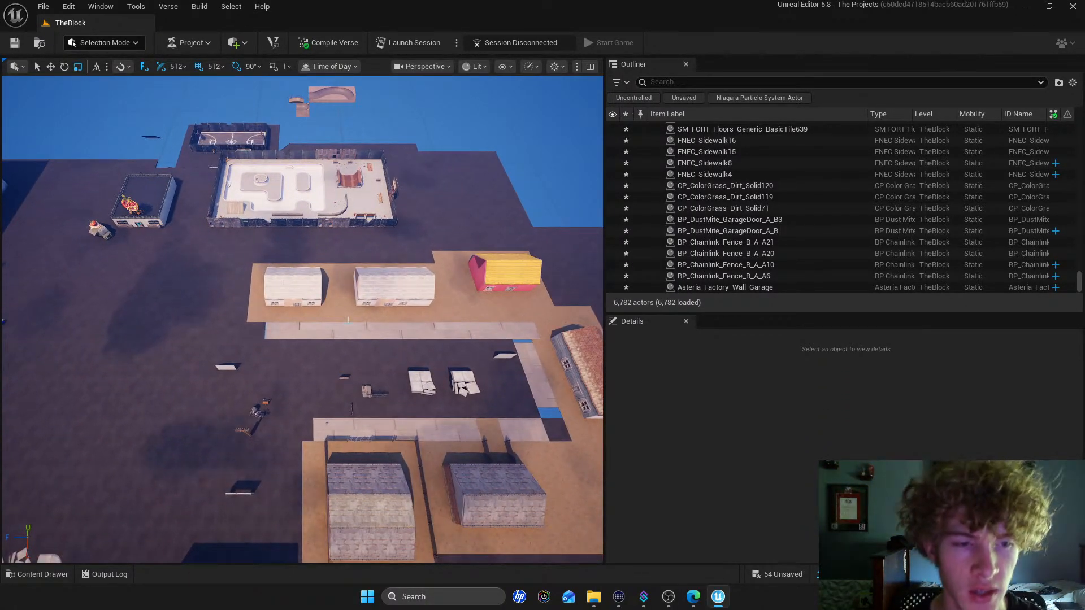
{"action": "left_click", "coordinate": [350, 325]}
{"action": "right_click_drag", "start_coordinate": [276, 155], "coordinate": [312, 162]}
{"action": "key", "text": "w"}
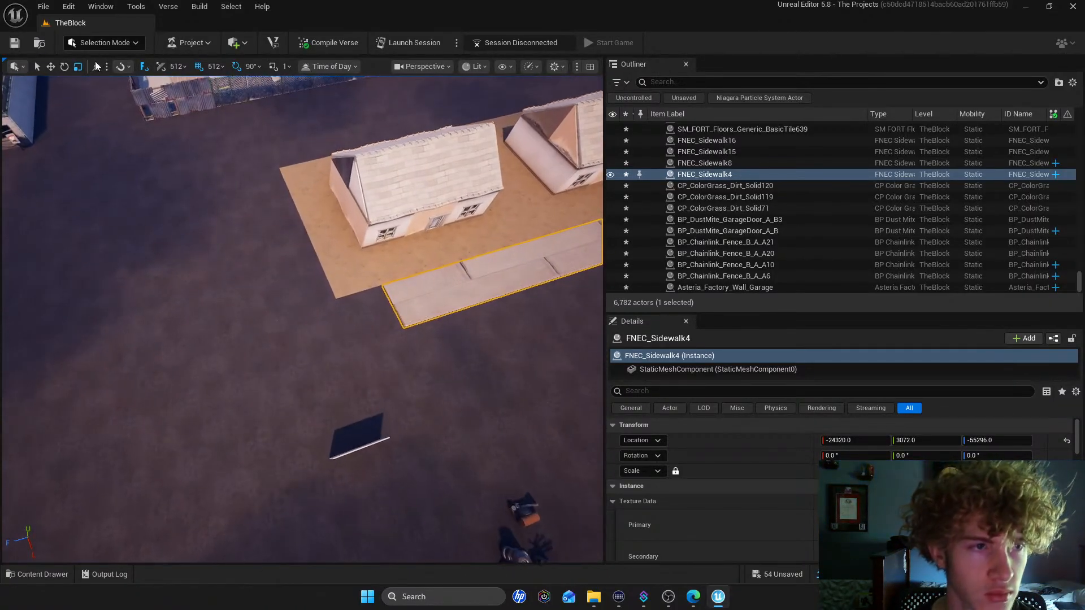
Turn off grid snapping for moves and nudge the long sidewalk piece slightly toward the street's open end
{"action": "left_click", "coordinate": [311, 286]}
{"action": "right_click_drag", "start_coordinate": [311, 286], "coordinate": [280, 292]}
{"action": "key", "text": "d"}
{"action": "left_click", "coordinate": [425, 286]}
{"action": "key", "text": "s"}
{"action": "right_click_drag", "start_coordinate": [425, 287], "coordinate": [440, 283]}
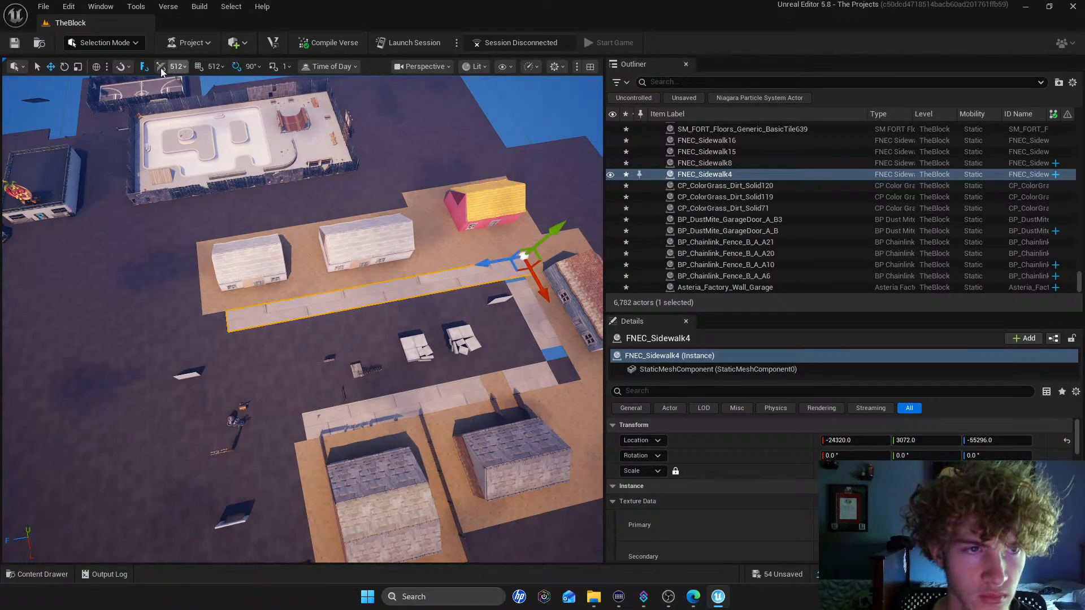
{"action": "key", "text": "w"}
{"action": "right_click_drag", "start_coordinate": [491, 256], "coordinate": [472, 273]}
{"action": "left_click", "coordinate": [405, 334]}
{"action": "key", "text": "ctrl+z"}
{"action": "right_click_drag", "start_coordinate": [434, 350], "coordinate": [510, 299]}
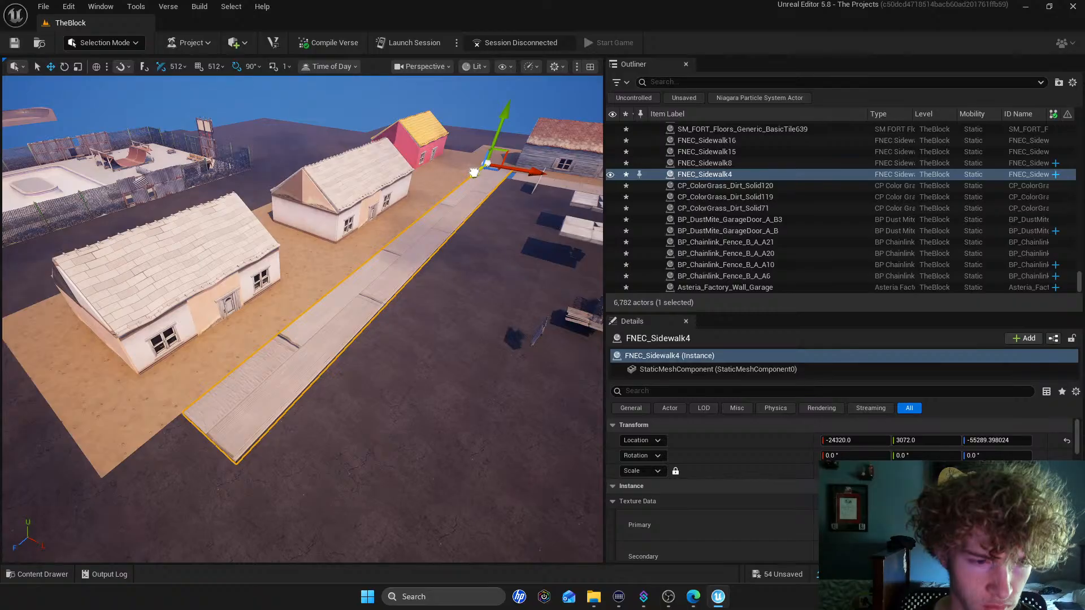
{"action": "left_click_drag", "start_coordinate": [473, 173], "coordinate": [472, 174]}
Delete the leftover dark street tile at the open end of the long sidewalk
{"action": "left_click", "coordinate": [470, 325]}
{"action": "key", "text": "s"}
{"action": "right_click_drag", "start_coordinate": [433, 349], "coordinate": [362, 373]}
{"action": "key", "text": "w"}
{"action": "key", "text": "d"}
{"action": "key", "text": "a"}
{"action": "left_click", "coordinate": [380, 335]}
{"action": "key", "text": "a"}
{"action": "right_click_drag", "start_coordinate": [380, 335], "coordinate": [376, 335]}
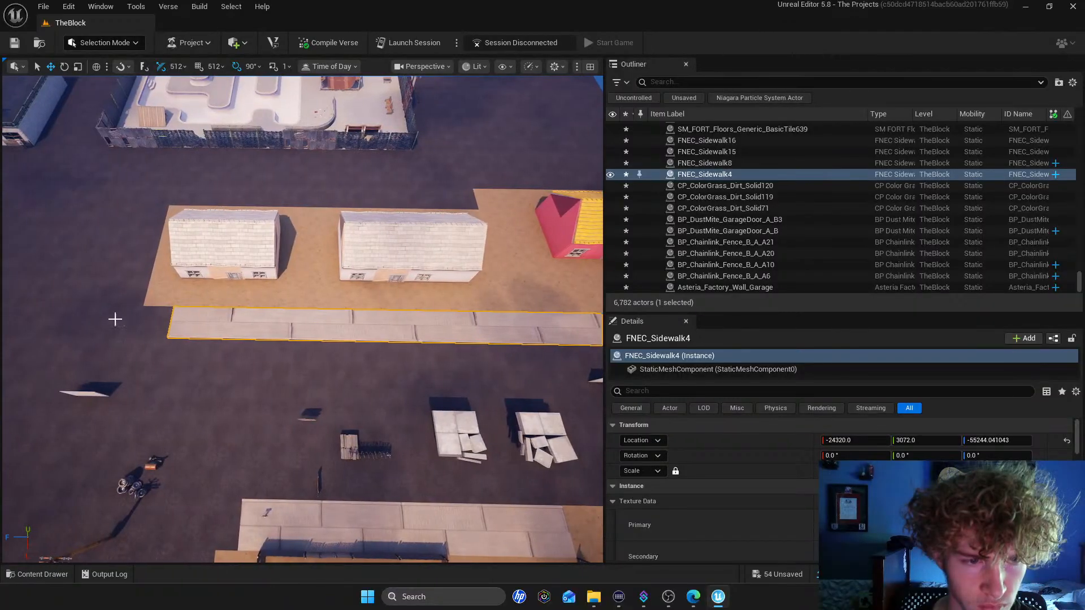
{"action": "left_click", "coordinate": [162, 321]}
{"action": "key", "text": "Delete"}
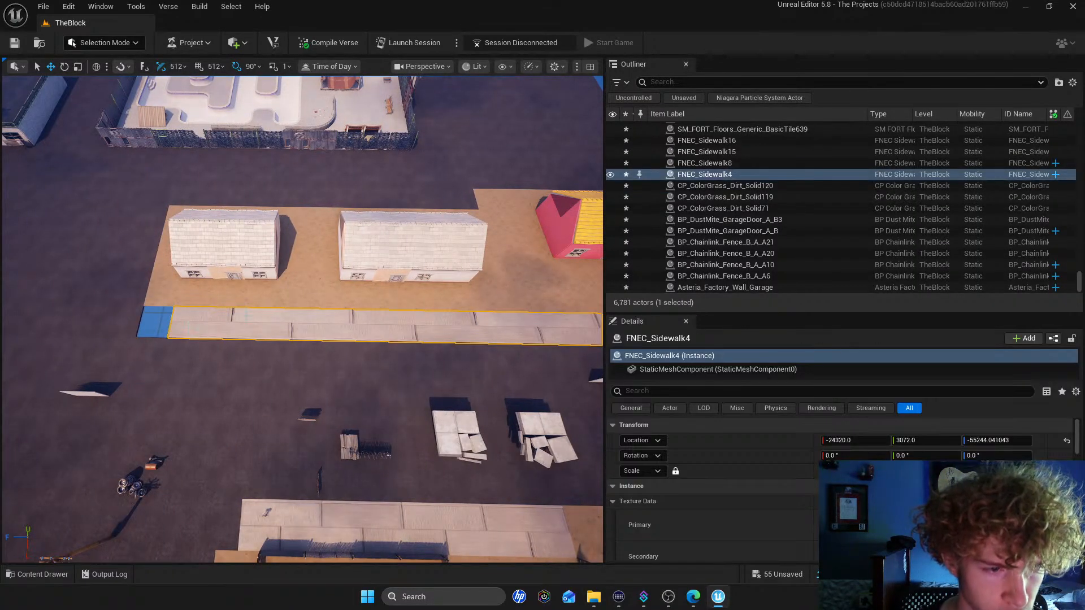
Slide the long sidewalk over the gap at its open end and adjust its length
{"action": "right_click_drag", "start_coordinate": [246, 315], "coordinate": [339, 282]}
{"action": "left_click_drag", "start_coordinate": [415, 241], "coordinate": [392, 247]}
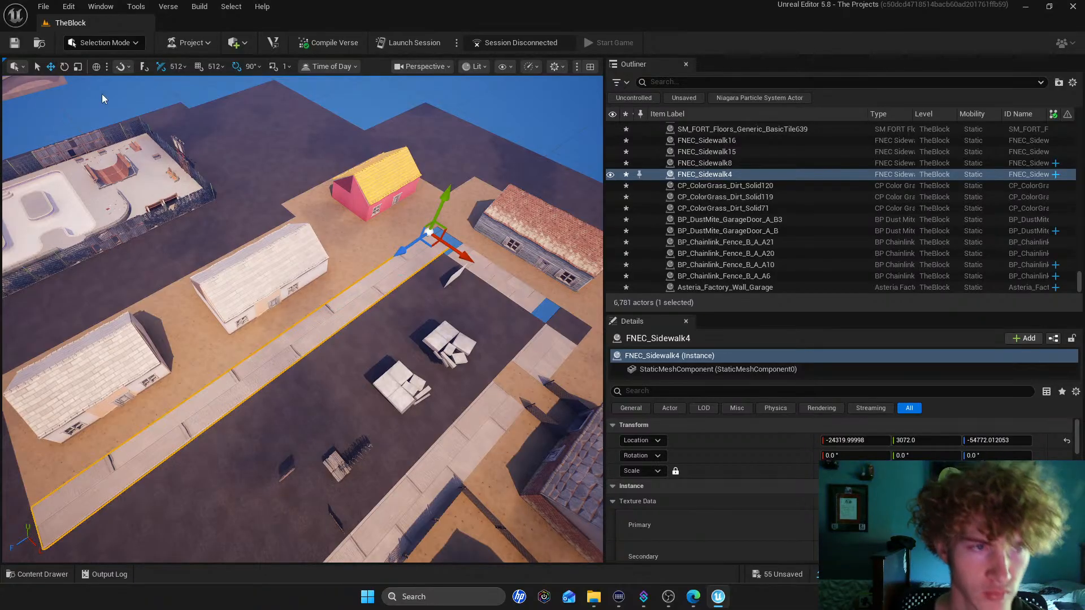
{"action": "left_click", "coordinate": [78, 67]}
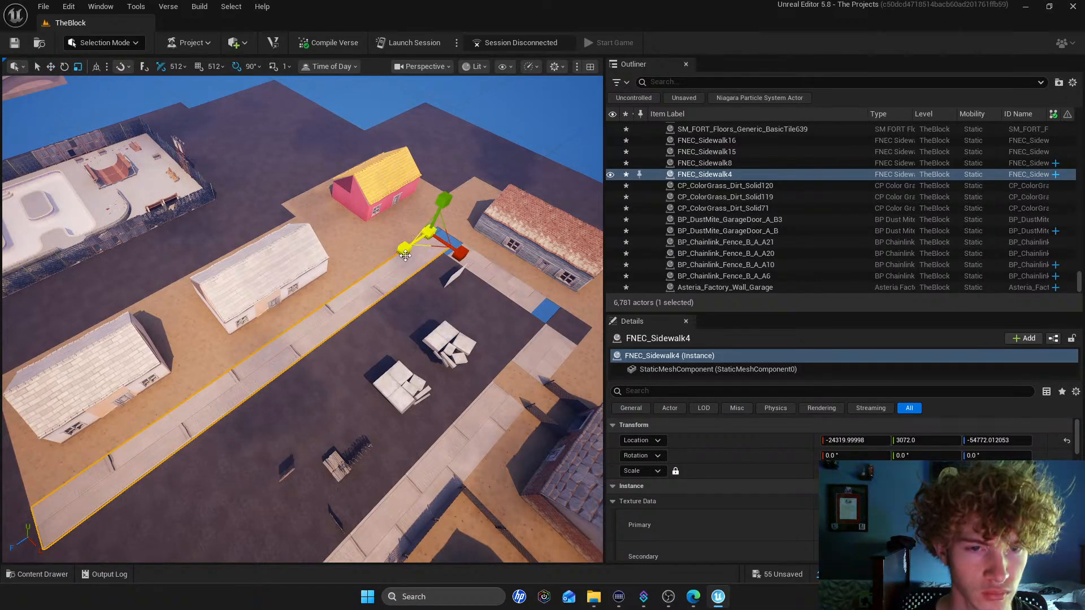
{"action": "mouse_move", "coordinate": [404, 252]}
{"action": "left_mouse_down"}
{"action": "mouse_move", "coordinate": [394, 258]}
{"action": "mouse_move", "coordinate": [412, 242]}
{"action": "left_mouse_up"}
Move the long sidewalk back so its end lines up with the cross sidewalk's outer edge at the corner
{"action": "left_click", "coordinate": [50, 67]}
{"action": "right_click_drag", "start_coordinate": [411, 241], "coordinate": [333, 266]}
{"action": "key", "text": "d"}
{"action": "key", "text": "w"}
{"action": "key", "text": "a"}
{"action": "right_click_drag", "start_coordinate": [109, 91], "coordinate": [109, 91]}
{"action": "left_click_drag", "start_coordinate": [511, 168], "coordinate": [505, 172]}
Fine-tune the long sidewalk's length so its open end meets the edge of the last dirt yard
{"action": "key", "text": "w"}
{"action": "right_click_drag", "start_coordinate": [505, 171], "coordinate": [211, 306]}
{"action": "key", "text": "a"}
{"action": "left_click", "coordinate": [206, 308]}
{"action": "left_click", "coordinate": [301, 312]}
{"action": "right_click_drag", "start_coordinate": [301, 313], "coordinate": [462, 169]}
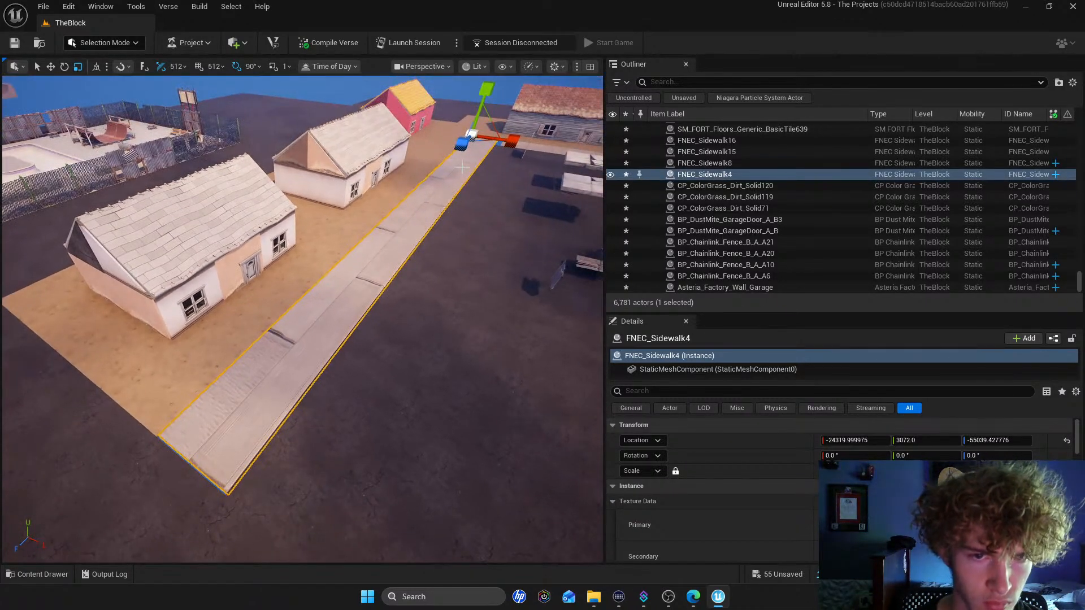
{"action": "left_click", "coordinate": [135, 436]}
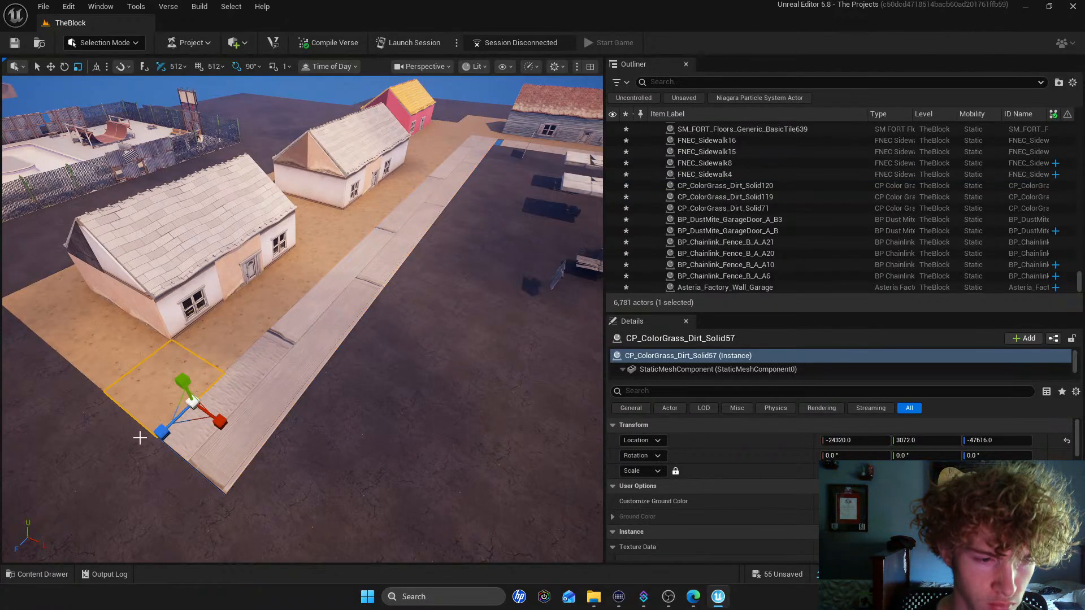
{"action": "left_click", "coordinate": [408, 215]}
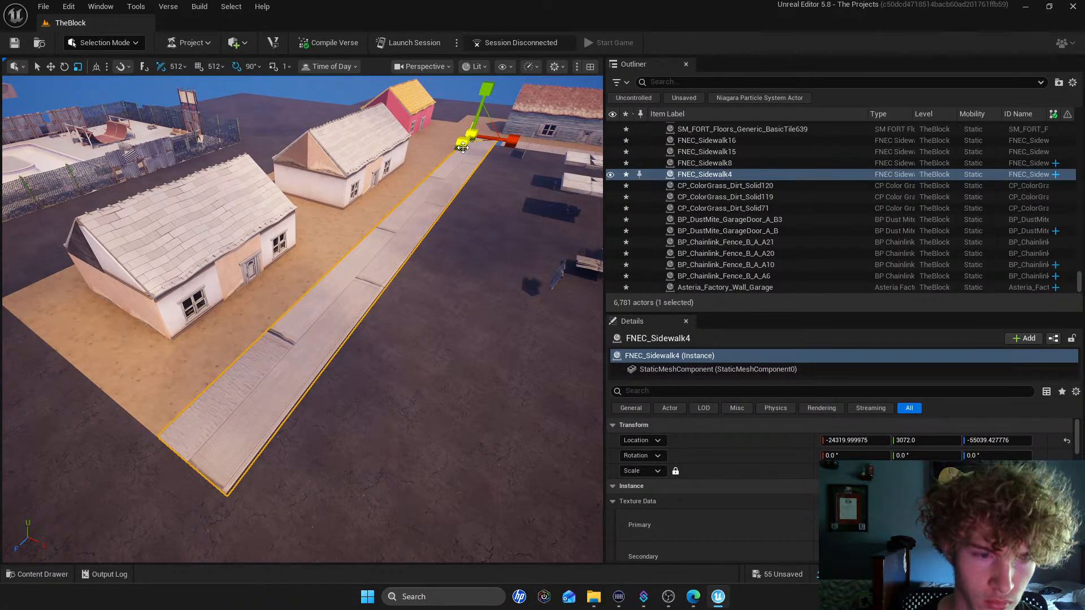
{"action": "left_click", "coordinate": [148, 399]}
{"action": "right_click_drag", "start_coordinate": [162, 396], "coordinate": [194, 412]}
{"action": "left_click", "coordinate": [308, 327]}
{"action": "right_click_drag", "start_coordinate": [304, 327], "coordinate": [296, 342]}
{"action": "left_click", "coordinate": [297, 317]}
{"action": "left_click", "coordinate": [298, 305]}
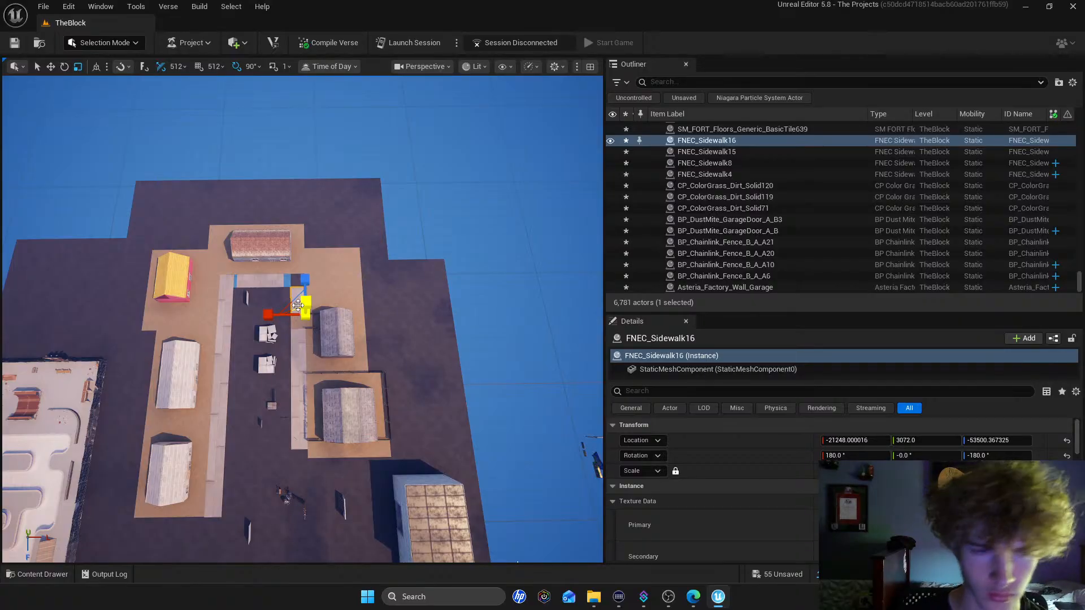
{"action": "key", "text": "Delete"}
{"action": "left_click", "coordinate": [302, 306]}
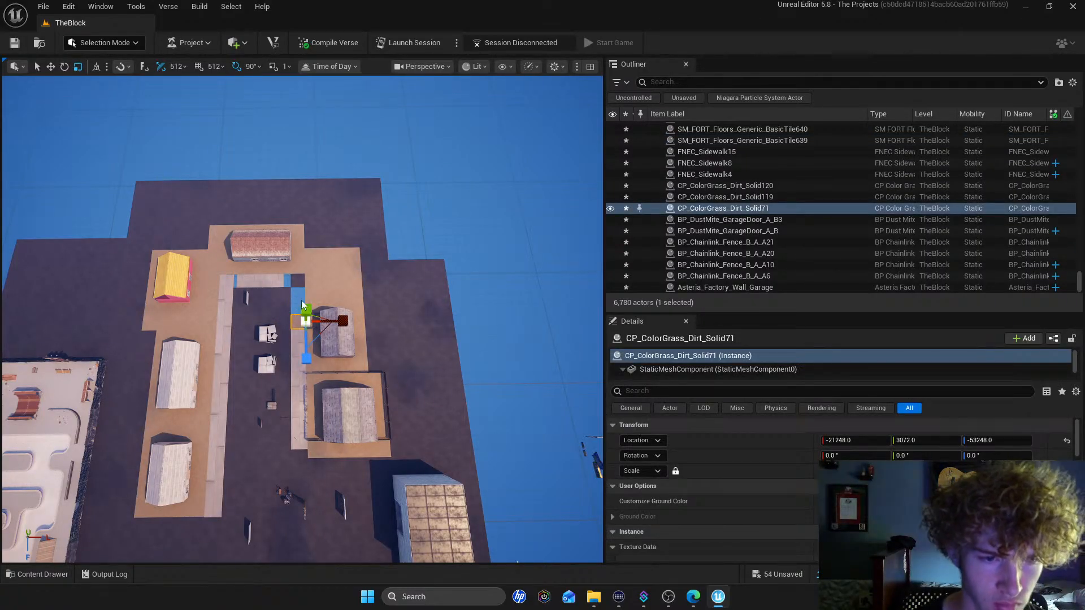
{"action": "left_click", "coordinate": [69, 7]}
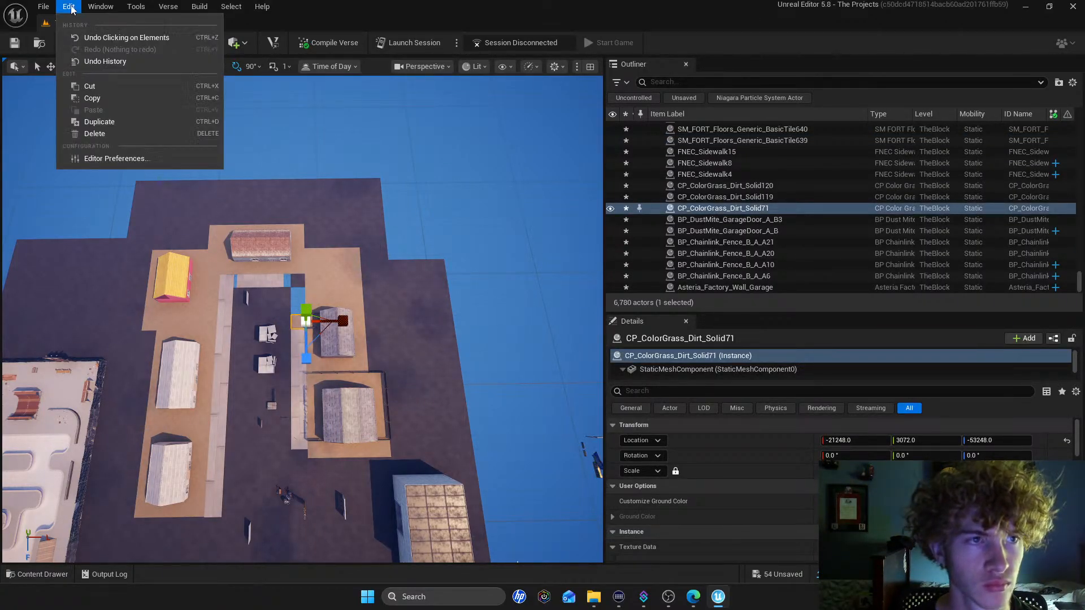
{"action": "left_click", "coordinate": [89, 35]}
{"action": "left_click", "coordinate": [68, 6]}
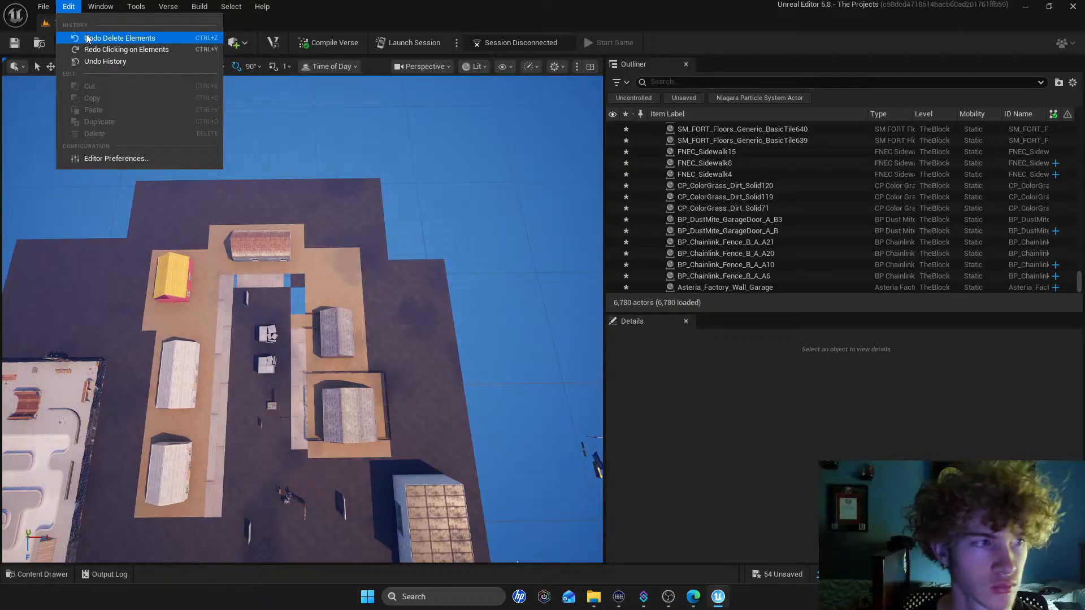
{"action": "left_click", "coordinate": [90, 35]}
Delete the dark street tile in the corner gap between the cross sidewalk and the shorter side's sidewalk
{"action": "right_click_drag", "start_coordinate": [304, 208], "coordinate": [289, 176]}
{"action": "key", "text": "w"}
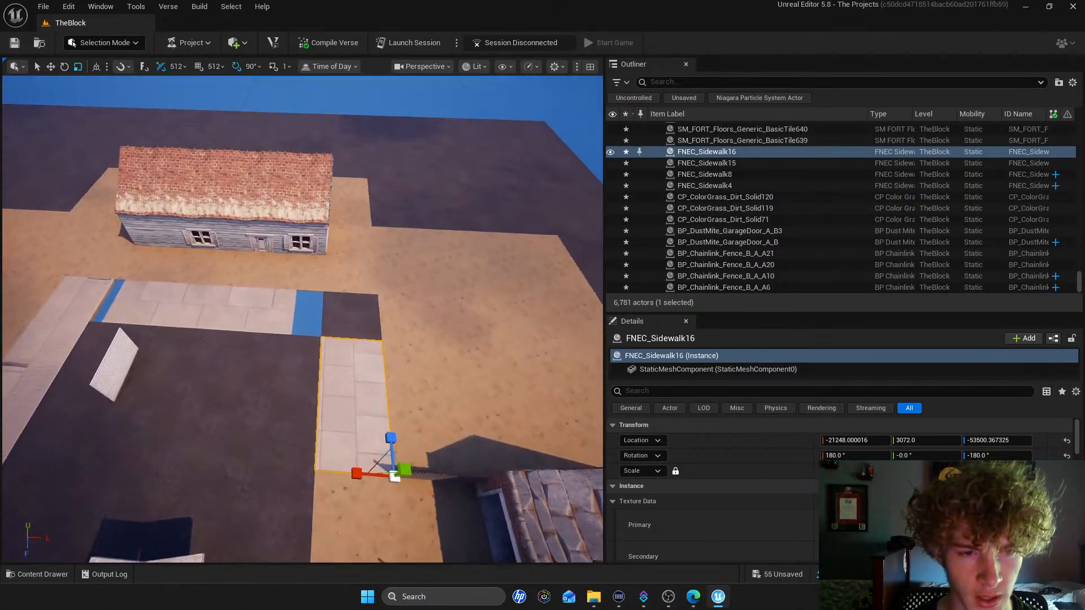
{"action": "right_click", "coordinate": [304, 210]}
{"action": "left_click", "coordinate": [225, 331]}
{"action": "left_click", "coordinate": [335, 342]}
{"action": "key", "text": "Delete"}
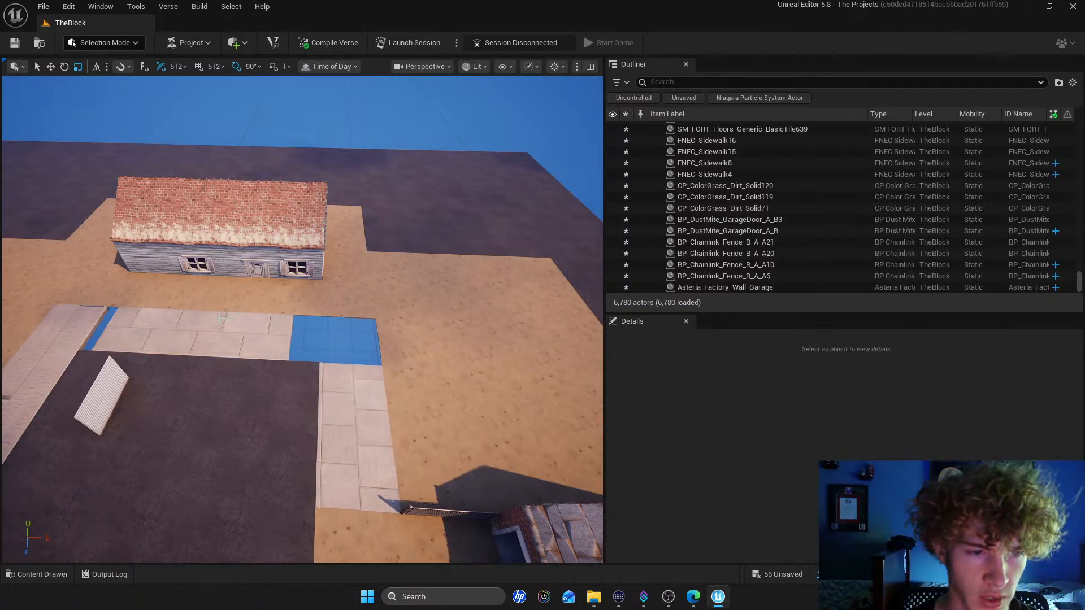
Slide the cross sidewalk in front of the brick-roofed house sideways so it covers the open corner gap
{"action": "left_click", "coordinate": [224, 318]}
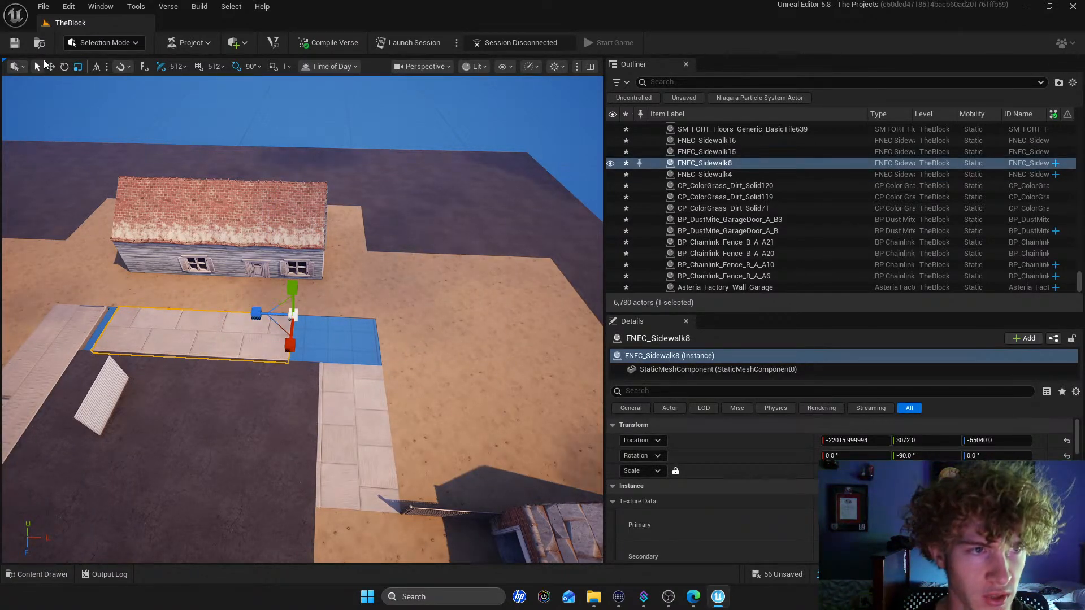
{"action": "left_click", "coordinate": [50, 66]}
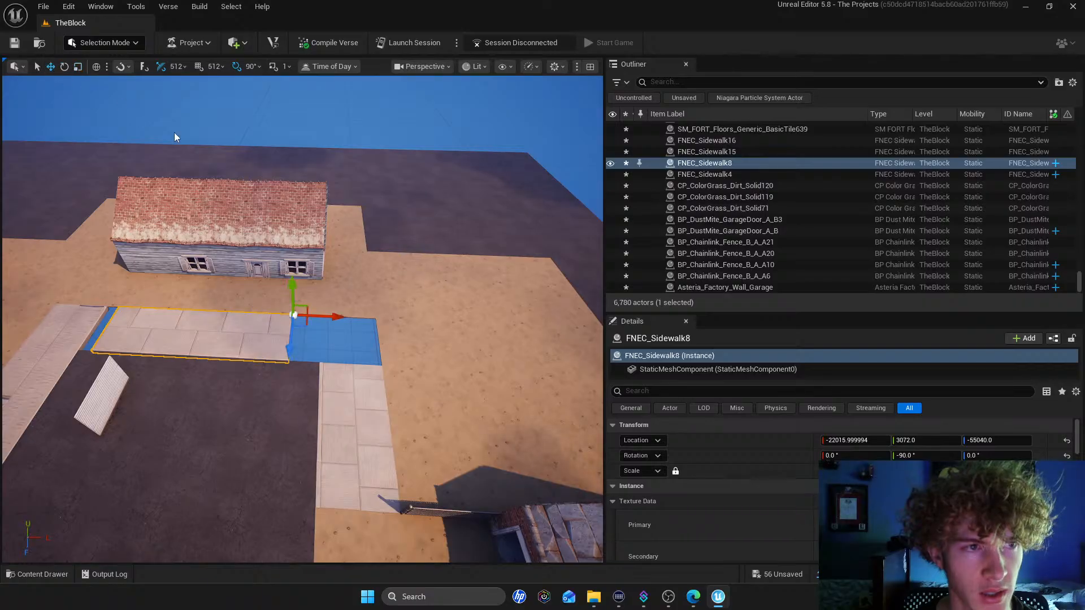
{"action": "left_click_drag", "start_coordinate": [328, 313], "coordinate": [414, 320]}
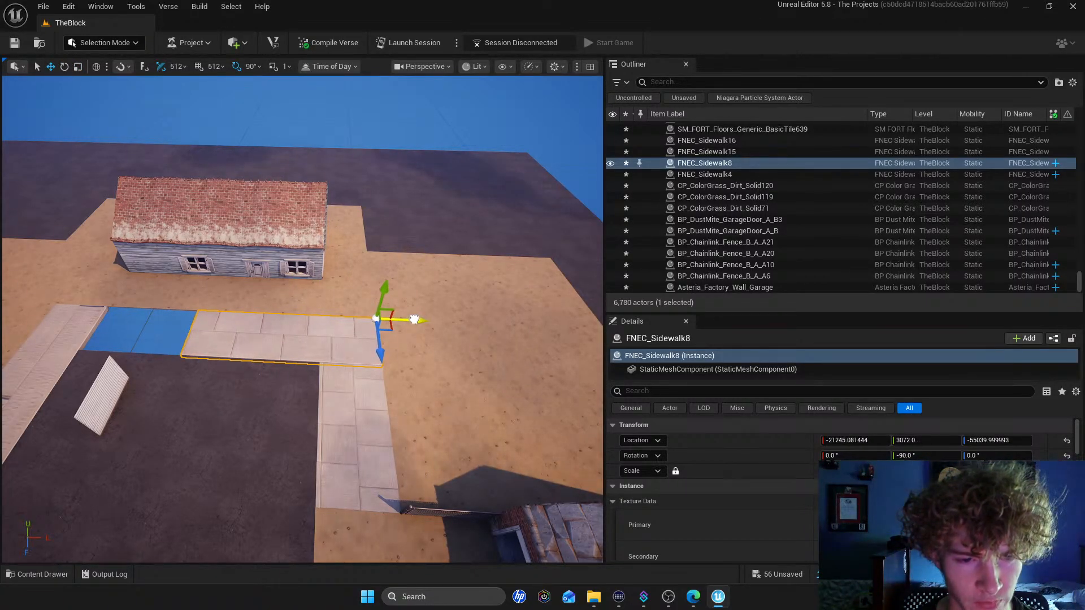
{"action": "left_click", "coordinate": [69, 6]}
{"action": "left_click", "coordinate": [96, 36]}
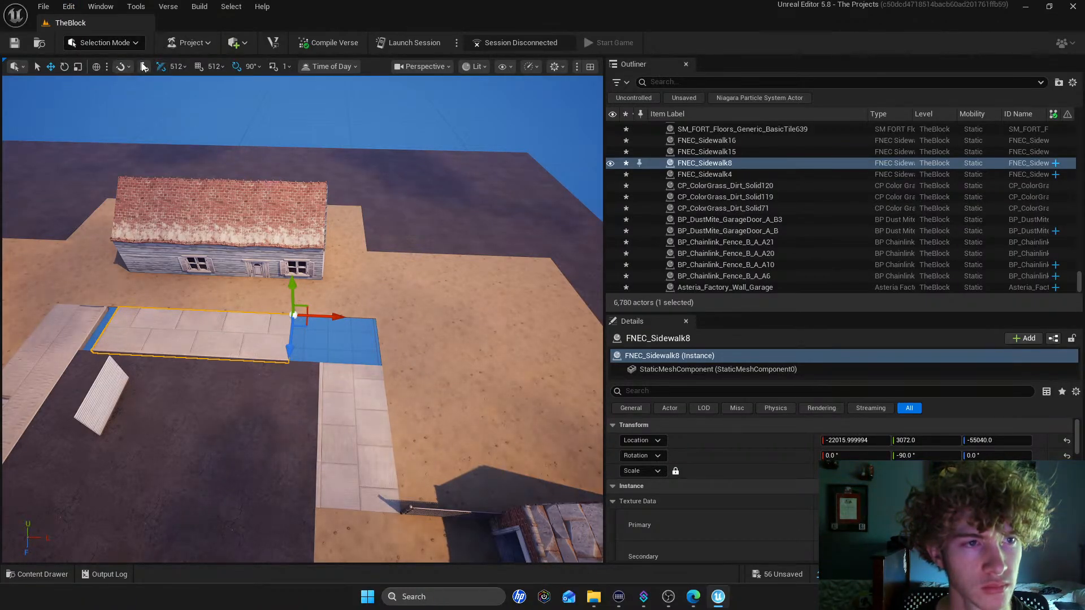
{"action": "left_click_drag", "start_coordinate": [330, 318], "coordinate": [424, 313]}
{"action": "mouse_move", "coordinate": [425, 313]}
{"action": "right_mouse_down"}
{"action": "mouse_move", "coordinate": [508, 333]}
{"action": "mouse_move", "coordinate": [407, 316]}
{"action": "right_mouse_up"}
{"action": "key", "text": "w"}
{"action": "key", "text": "s"}
{"action": "right_click_drag", "start_coordinate": [325, 316], "coordinate": [351, 315]}
{"action": "key", "text": "w"}
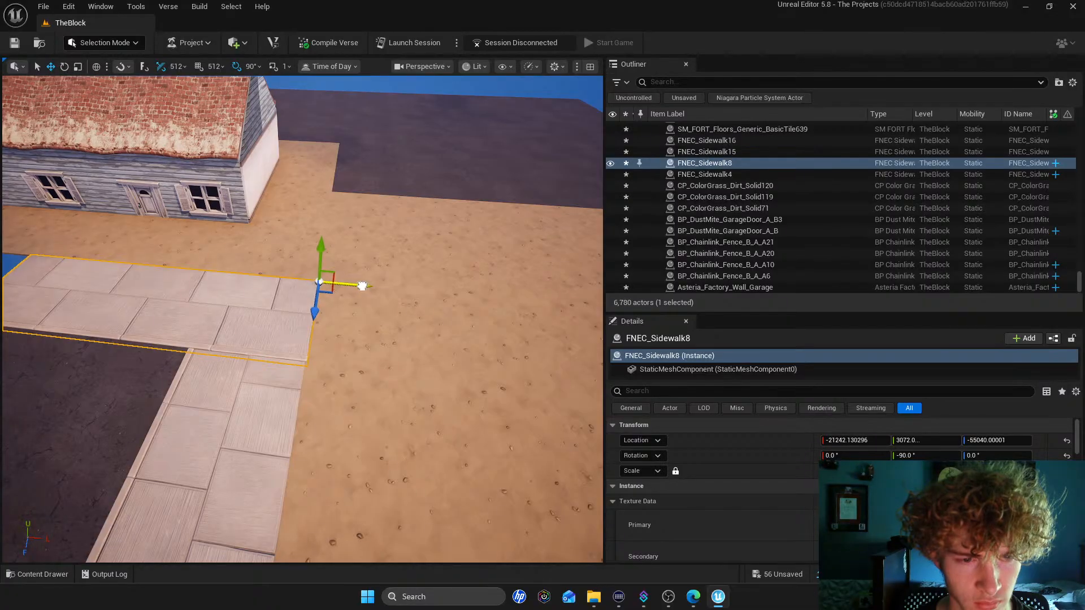
Fine-tune the cross sidewalk's position so its end is flush with the outer edge of the adjoining side sidewalk
{"action": "mouse_move", "coordinate": [364, 284]}
{"action": "right_mouse_down"}
{"action": "mouse_move", "coordinate": [381, 313]}
{"action": "mouse_move", "coordinate": [359, 278]}
{"action": "right_mouse_up"}
{"action": "key", "text": "w"}
{"action": "key", "text": "s"}
{"action": "key", "text": "w"}
{"action": "left_click", "coordinate": [335, 276]}
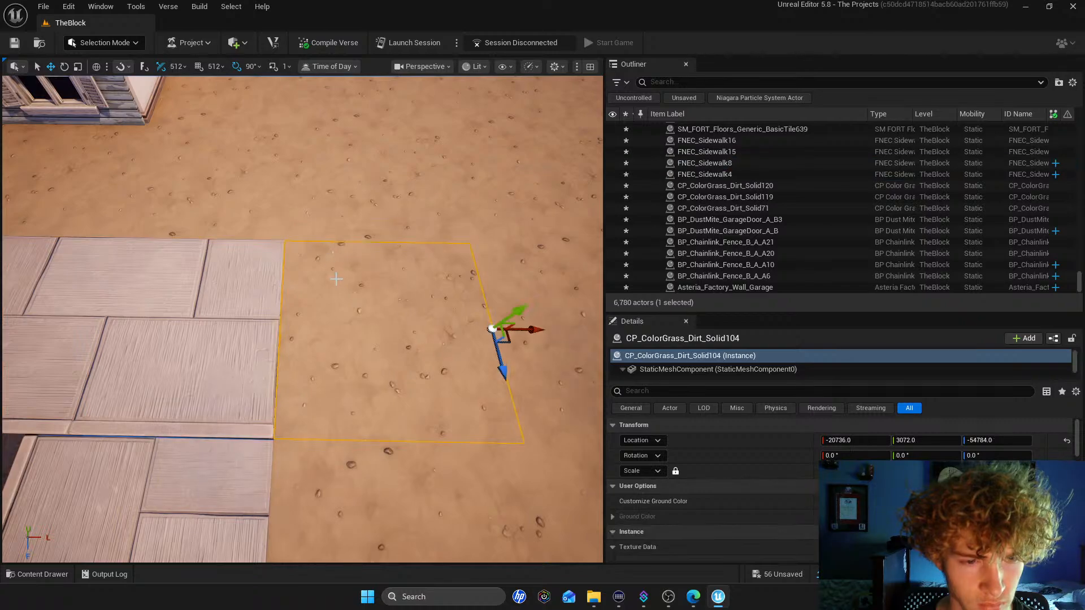
{"action": "left_click", "coordinate": [210, 296]}
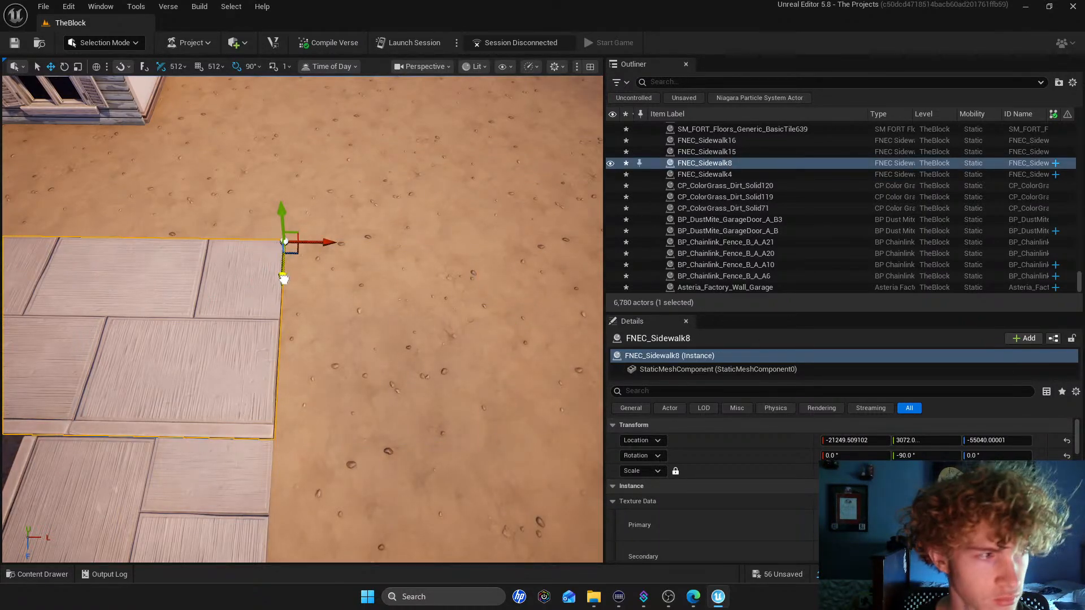
Stretch the cross sidewalk until its far end meets the long sidewalk, leaving no gap at that corner
{"action": "mouse_move", "coordinate": [337, 290]}
{"action": "right_mouse_down"}
{"action": "mouse_move", "coordinate": [317, 287]}
{"action": "mouse_move", "coordinate": [337, 290]}
{"action": "right_mouse_up"}
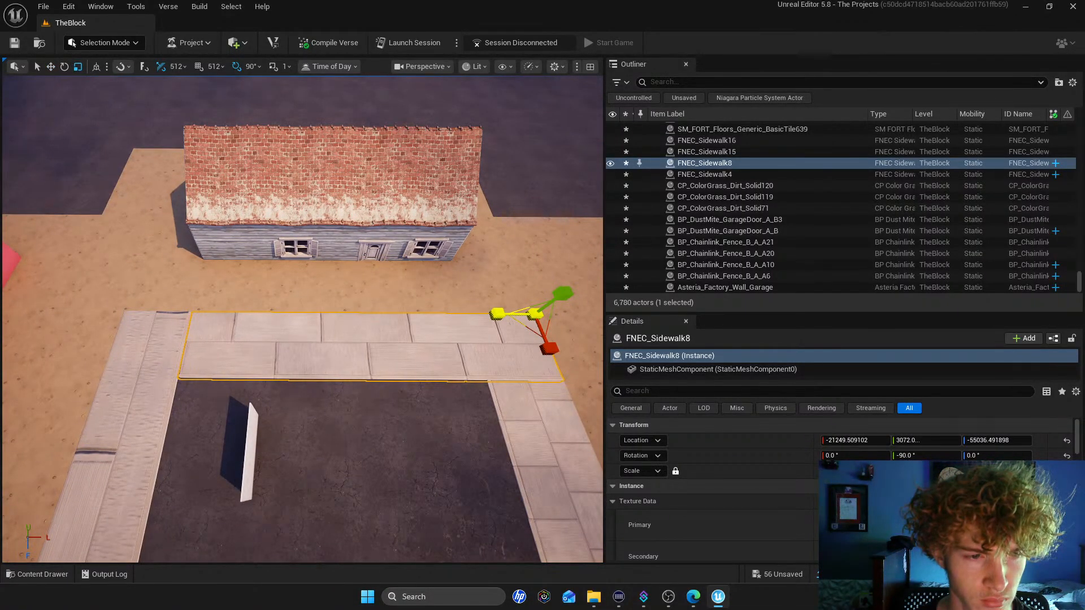
{"action": "left_click", "coordinate": [197, 258]}
{"action": "right_click_drag", "start_coordinate": [197, 259], "coordinate": [246, 266]}
{"action": "left_click", "coordinate": [202, 267]}
{"action": "right_click_drag", "start_coordinate": [412, 204], "coordinate": [417, 202]}
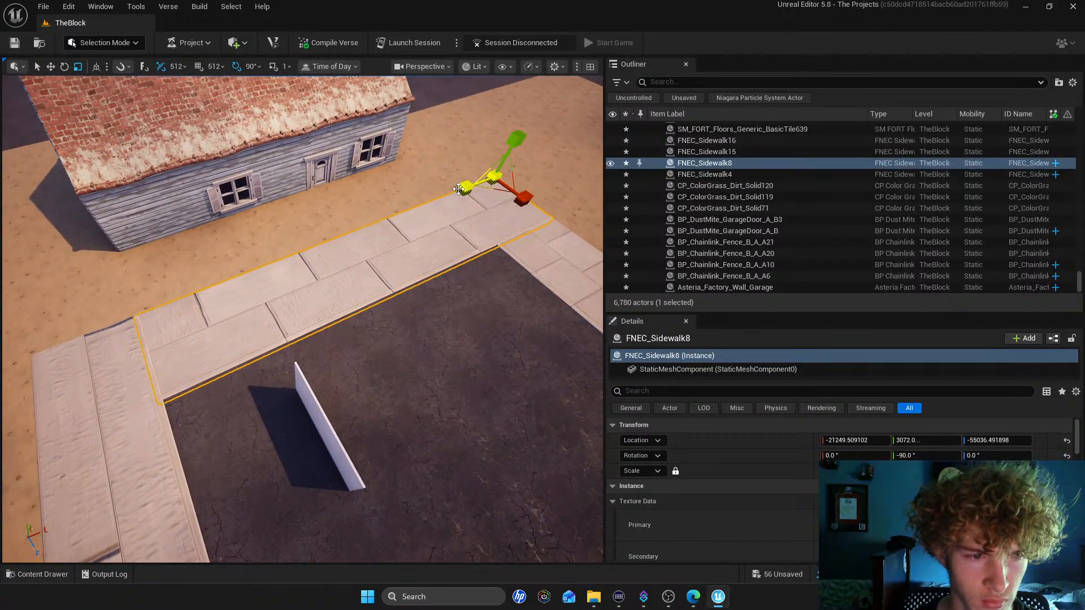
{"action": "left_click", "coordinate": [444, 180]}
{"action": "left_click", "coordinate": [16, 119]}
{"action": "right_click_drag", "start_coordinate": [16, 120], "coordinate": [21, 123]}
{"action": "left_click", "coordinate": [472, 208]}
{"action": "right_click_drag", "start_coordinate": [472, 208], "coordinate": [382, 219]}
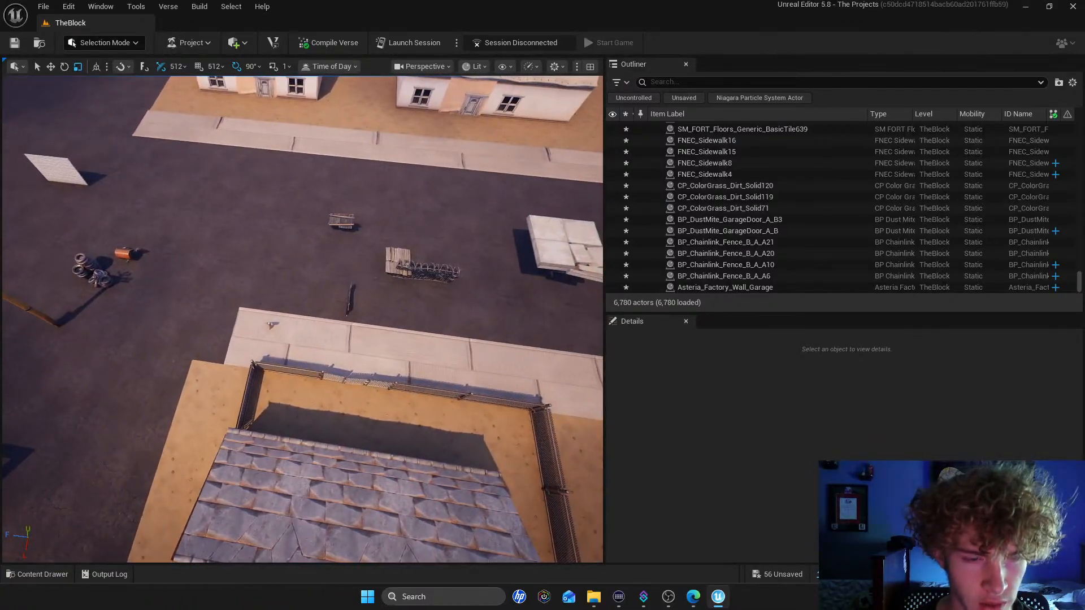
Move the loose garage door panel across the open lot to the doorway of the white brick building
{"action": "right_click_drag", "start_coordinate": [339, 254], "coordinate": [440, 244]}
{"action": "right_click_drag", "start_coordinate": [202, 293], "coordinate": [203, 292]}
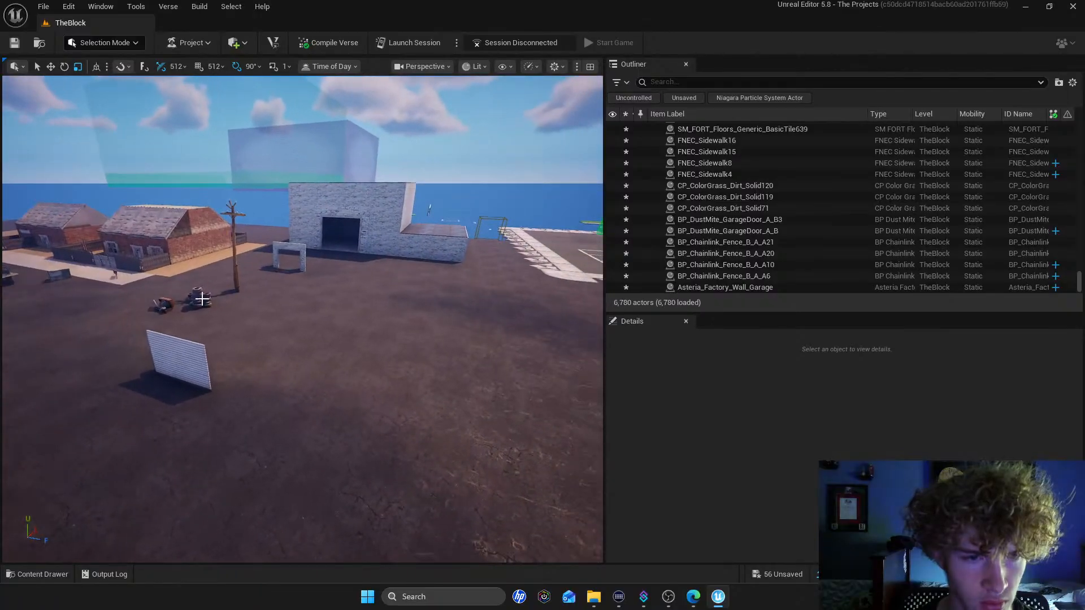
{"action": "left_click", "coordinate": [177, 354]}
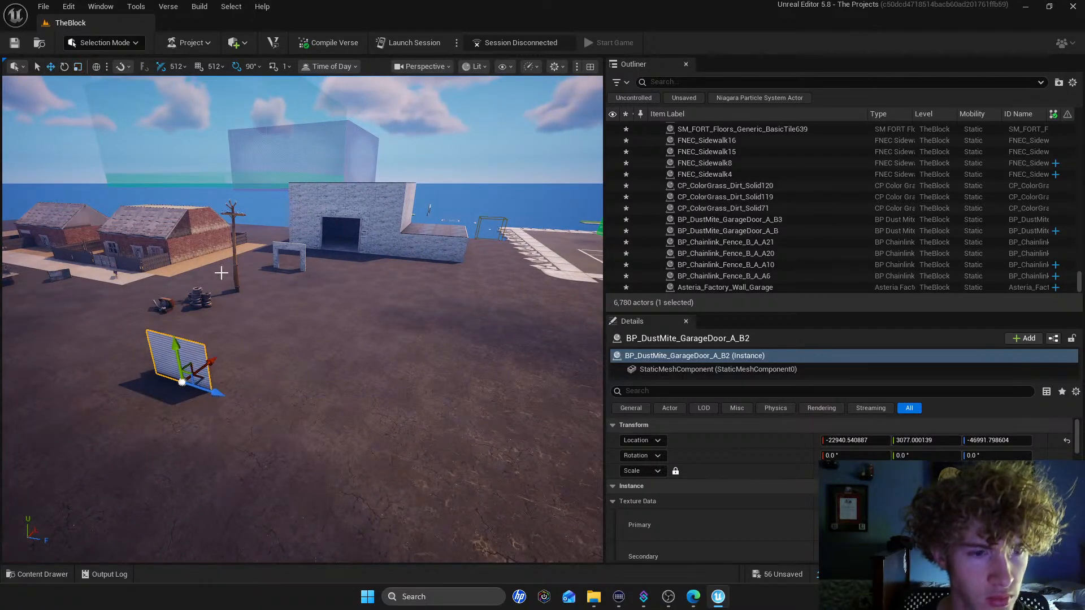
{"action": "left_click_drag", "start_coordinate": [206, 362], "coordinate": [355, 246]}
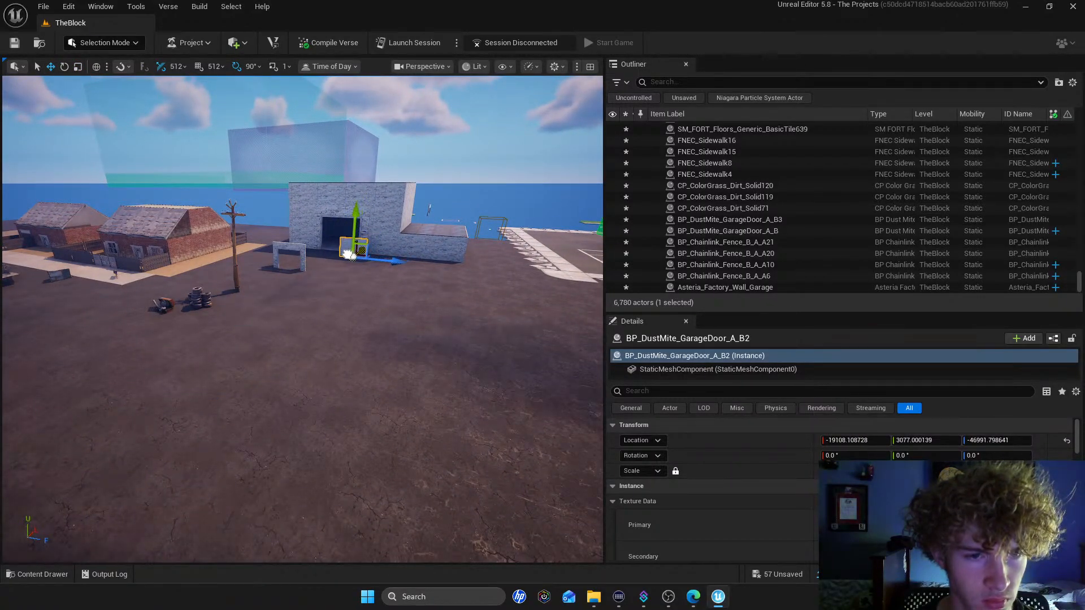
Undo the accidental selection of the mutator zone and return to the garage door panel
{"action": "left_click", "coordinate": [452, 167]}
{"action": "left_click", "coordinate": [66, 5]}
{"action": "left_click", "coordinate": [86, 37]}
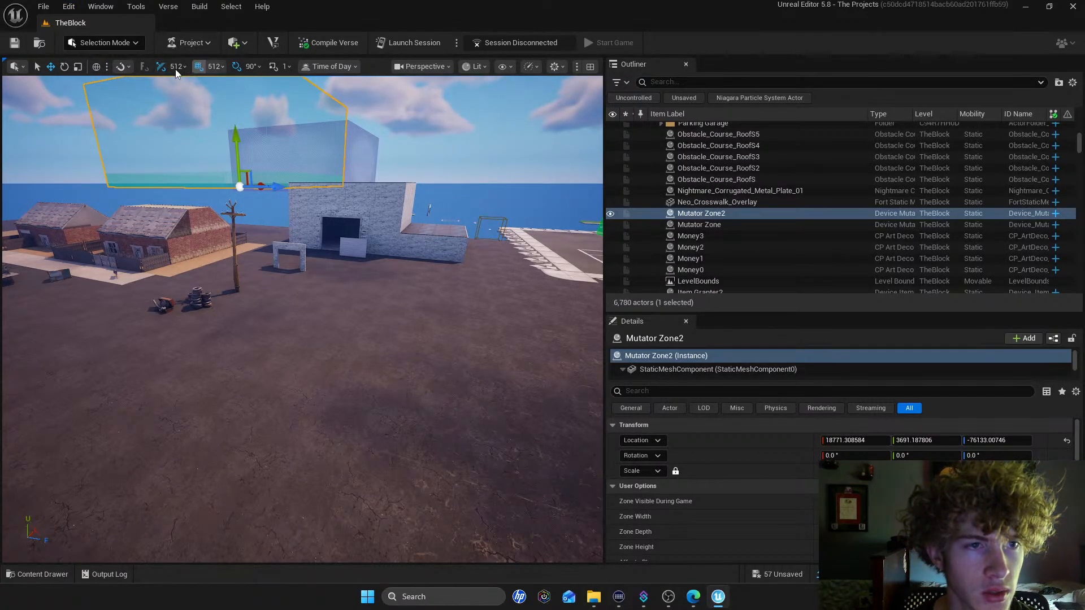
{"action": "left_click", "coordinate": [346, 244]}
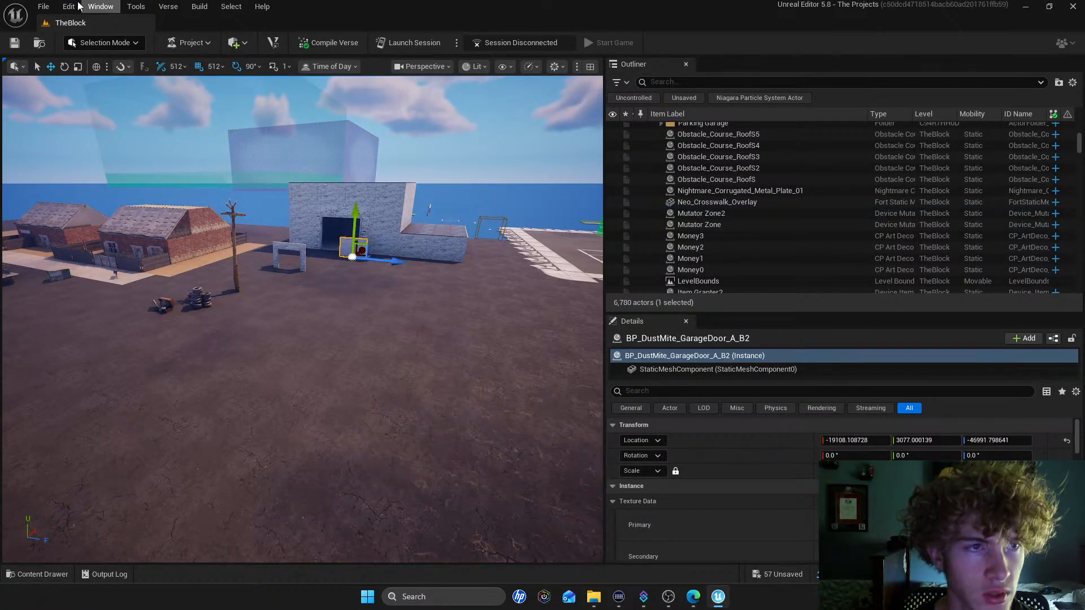
{"action": "left_click", "coordinate": [75, 6]}
{"action": "left_click", "coordinate": [70, 6]}
{"action": "left_click", "coordinate": [96, 35]}
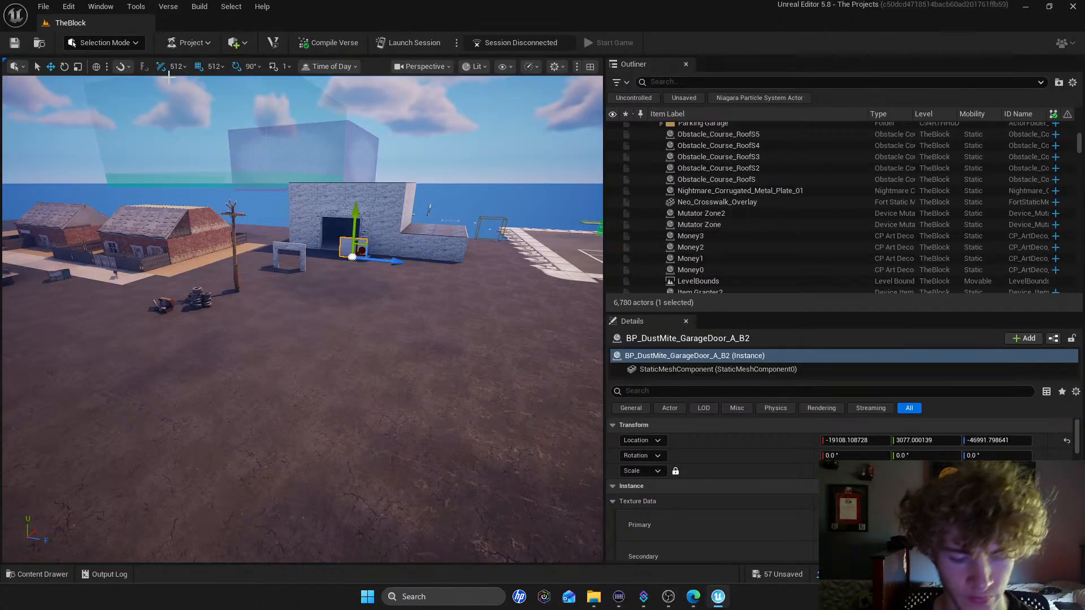
{"action": "key", "text": "ctrl+z"}
{"action": "key", "text": "ctrl+z"}
{"action": "key", "text": "ctrl+z"}
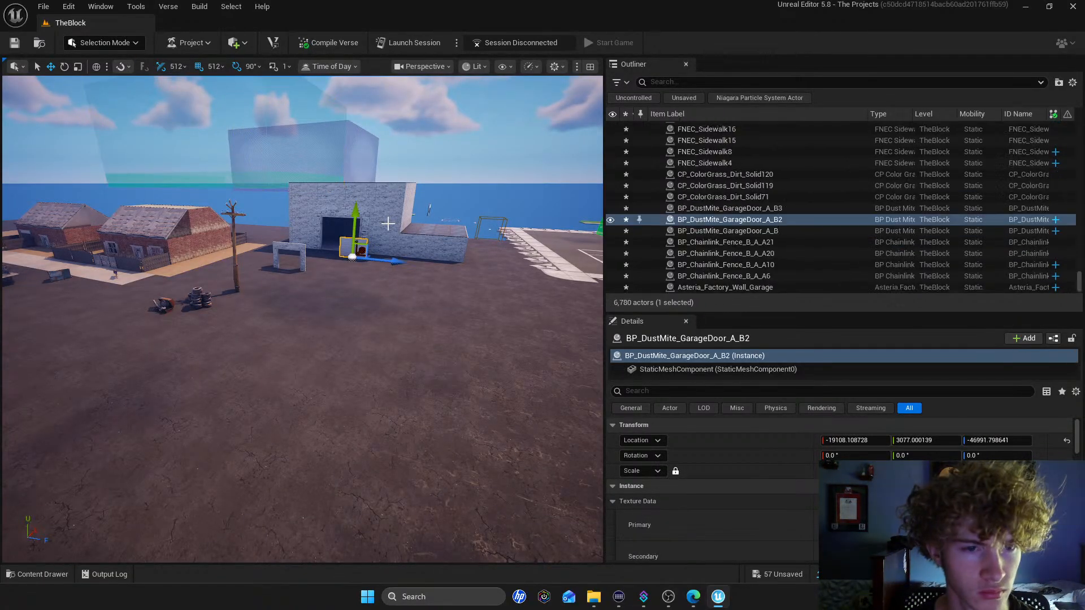
Finish sliding the garage door panel toward the white brick building and deselect it
{"action": "left_click_drag", "start_coordinate": [206, 361], "coordinate": [375, 260]}
{"action": "left_click", "coordinate": [444, 172]}
{"action": "mouse_move", "coordinate": [445, 171]}
{"action": "right_mouse_down"}
{"action": "mouse_move", "coordinate": [551, 198]}
{"action": "mouse_move", "coordinate": [621, 184]}
{"action": "mouse_move", "coordinate": [452, 187]}
{"action": "mouse_move", "coordinate": [448, 170]}
{"action": "right_mouse_up"}
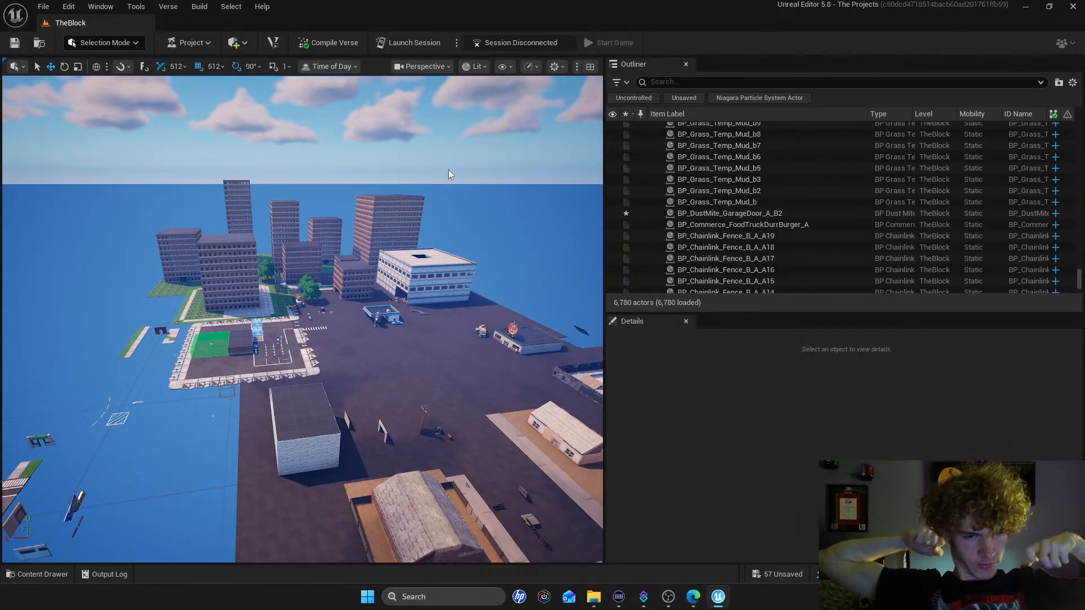
Select one of the sewer floor pieces inside the tunnel beneath the map
{"action": "right_click_drag", "start_coordinate": [302, 319], "coordinate": [339, 413]}
{"action": "right_click_drag", "start_coordinate": [475, 339], "coordinate": [475, 249]}
{"action": "key", "text": "w"}
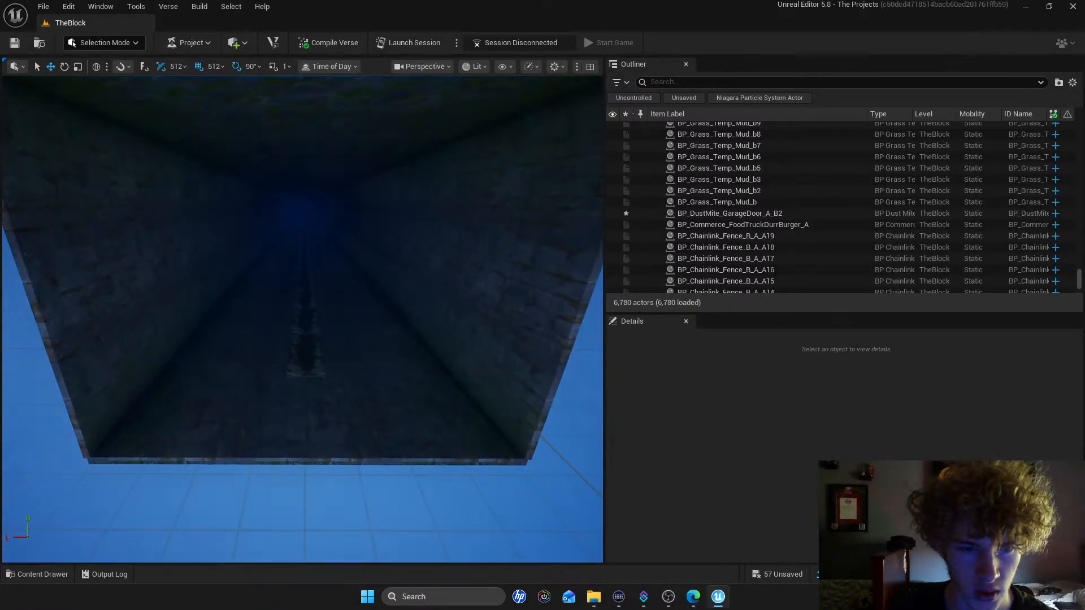
{"action": "left_click", "coordinate": [303, 341]}
{"action": "right_click_drag", "start_coordinate": [303, 342], "coordinate": [299, 311]}
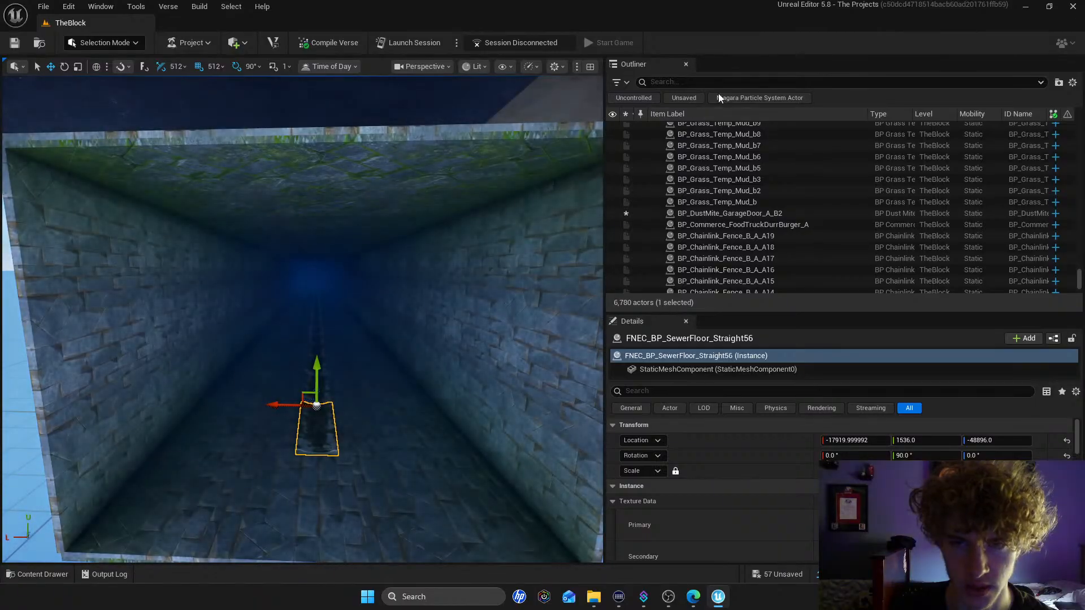
Filter the actor list by FNEC_BP and select every sewer floor piece it lists
{"action": "left_click", "coordinate": [688, 82]}
{"action": "type", "text": "FNEC"}
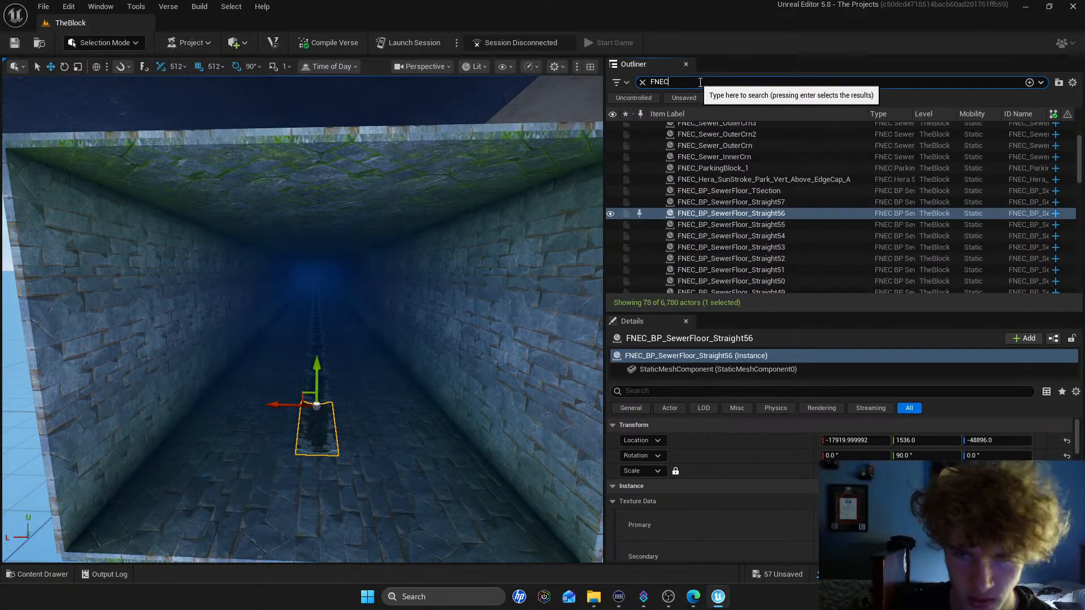
{"action": "type", "text": "_BP"}
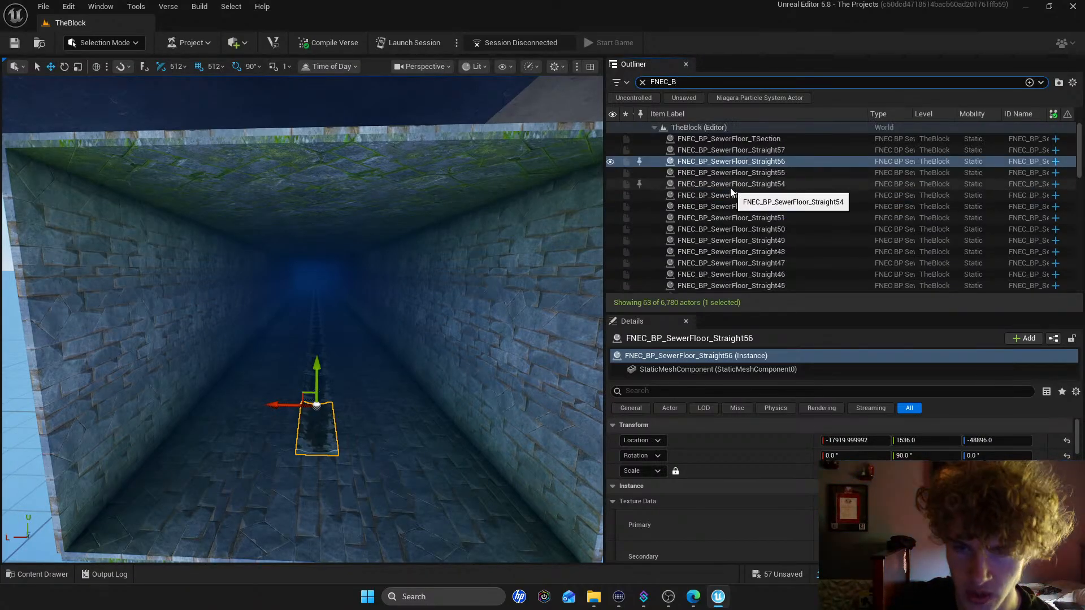
{"action": "left_click", "coordinate": [723, 150]}
{"action": "key", "text": "ctrl+a"}
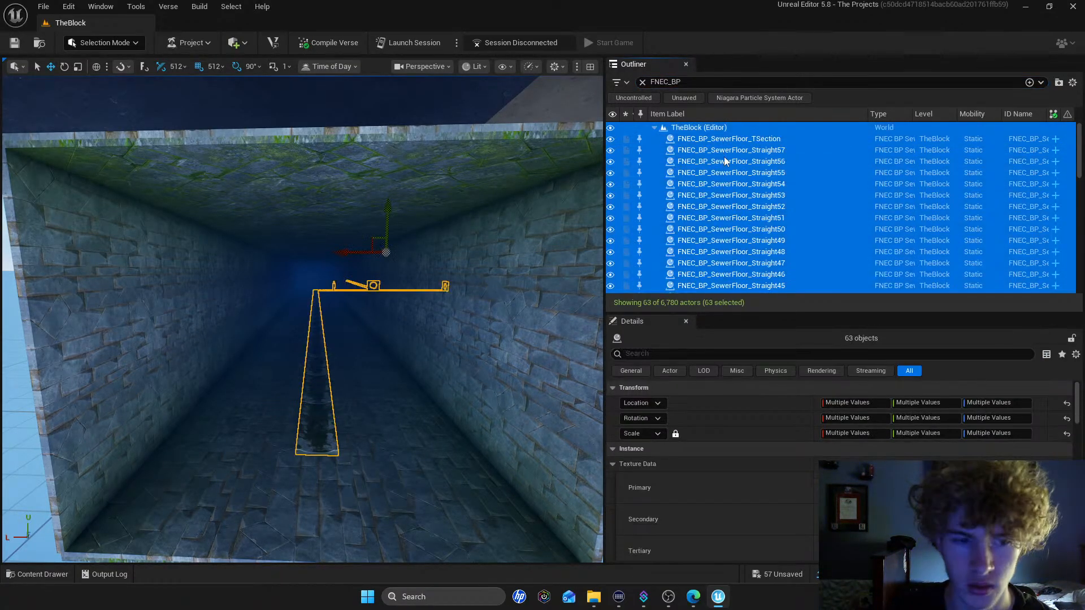
Frame the selected sewer floor pieces and examine where they run beneath the map
{"action": "key", "text": "f"}
{"action": "key", "text": "w"}
{"action": "right_click_drag", "start_coordinate": [303, 319], "coordinate": [367, 294]}
{"action": "key", "text": "w"}
{"action": "key", "text": "w"}
{"action": "key", "text": "s"}
{"action": "right_click", "coordinate": [737, 190]}
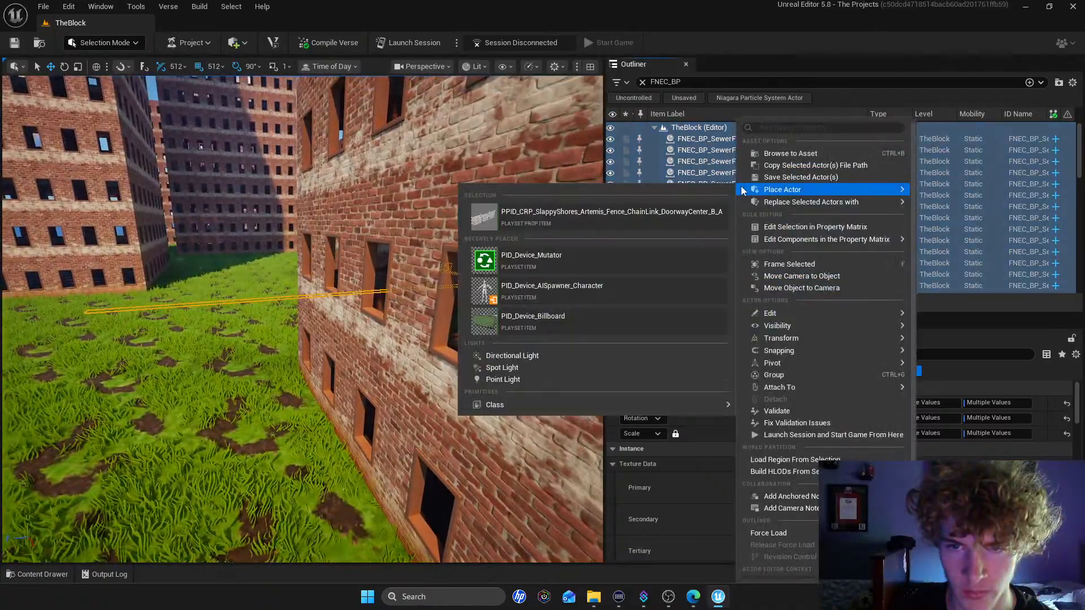
{"action": "right_click_drag", "start_coordinate": [452, 334], "coordinate": [314, 305]}
{"action": "key", "text": "s"}
{"action": "key", "text": "d"}
{"action": "key", "text": "w"}
{"action": "right_click", "coordinate": [700, 229]}
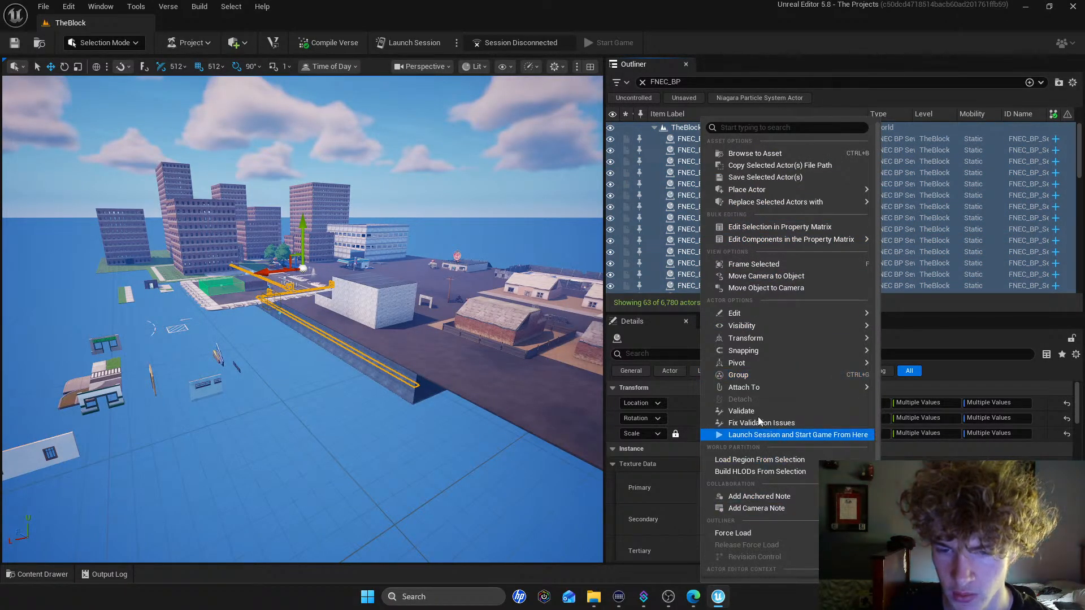
{"action": "scroll", "coordinate": [735, 339], "scroll_direction": "down", "scroll_amount": 1}
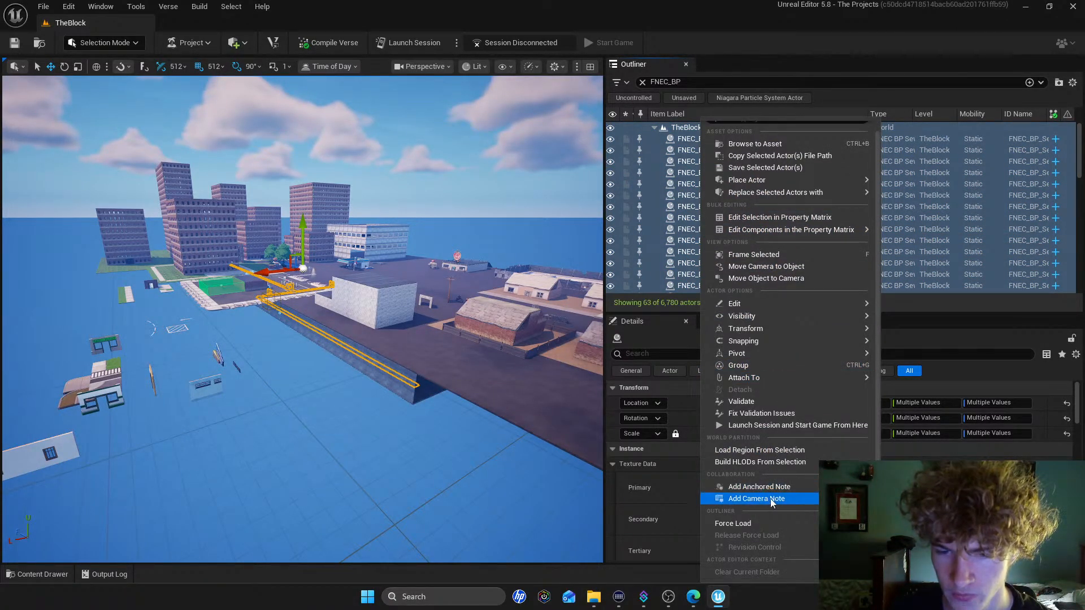
{"action": "scroll", "coordinate": [770, 498], "scroll_direction": "up", "scroll_amount": 1}
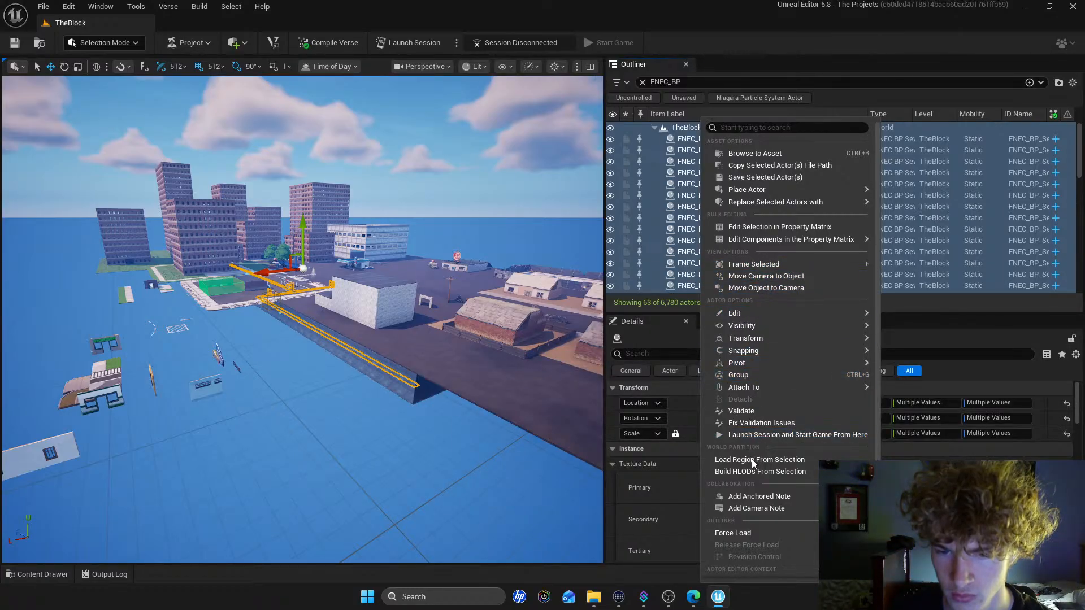
{"action": "scroll", "coordinate": [750, 453], "scroll_direction": "down", "scroll_amount": 1}
{"action": "right_click_drag", "start_coordinate": [445, 336], "coordinate": [434, 346]}
{"action": "right_click", "coordinate": [701, 155]}
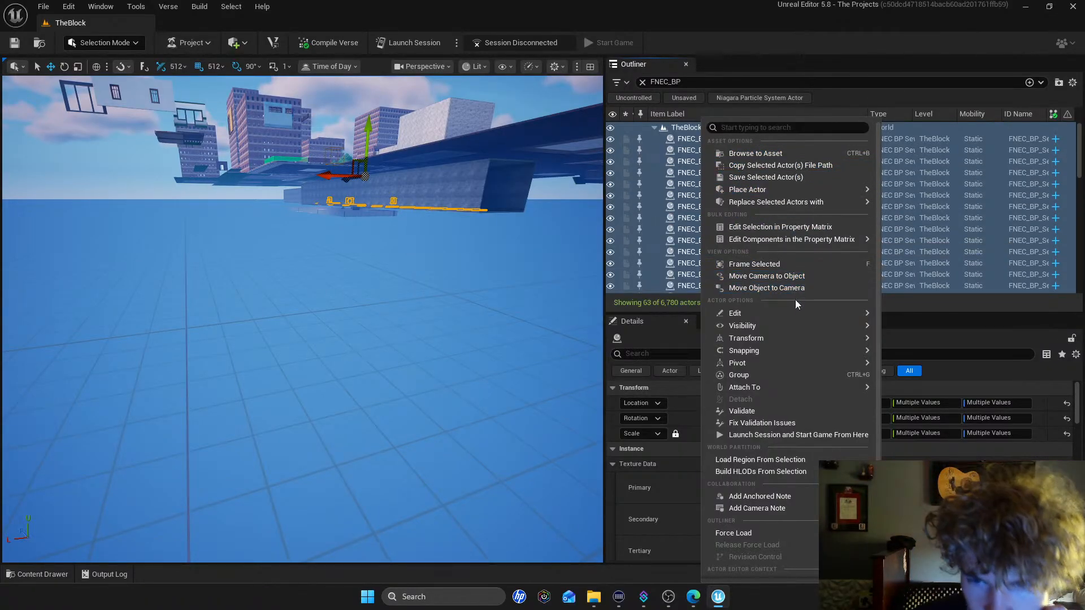
{"action": "scroll", "coordinate": [749, 454], "scroll_direction": "down", "scroll_amount": 1}
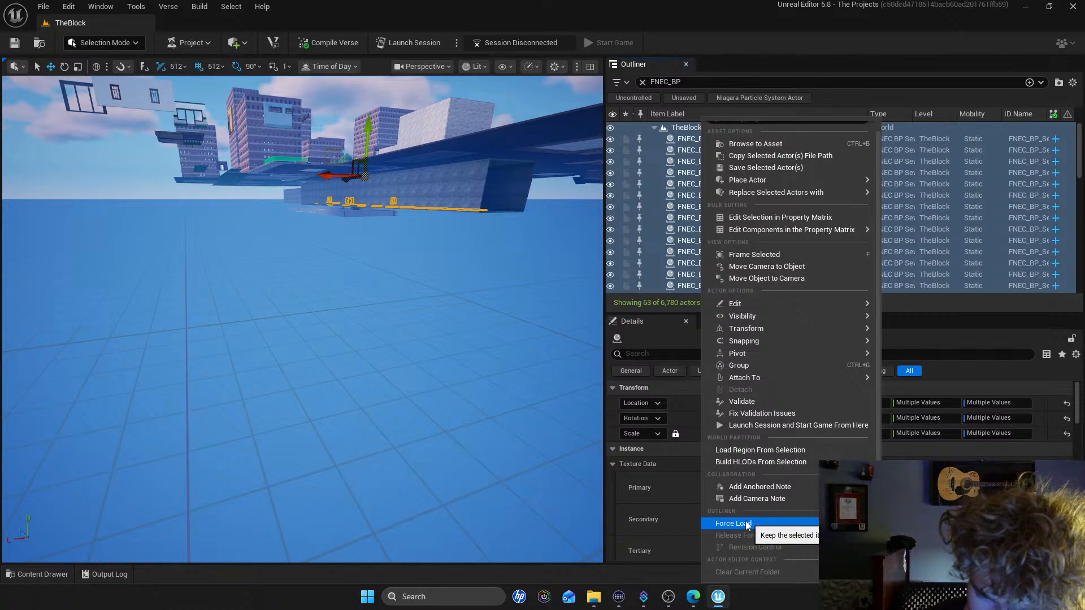
{"action": "scroll", "coordinate": [766, 540], "scroll_direction": "up", "scroll_amount": 1}
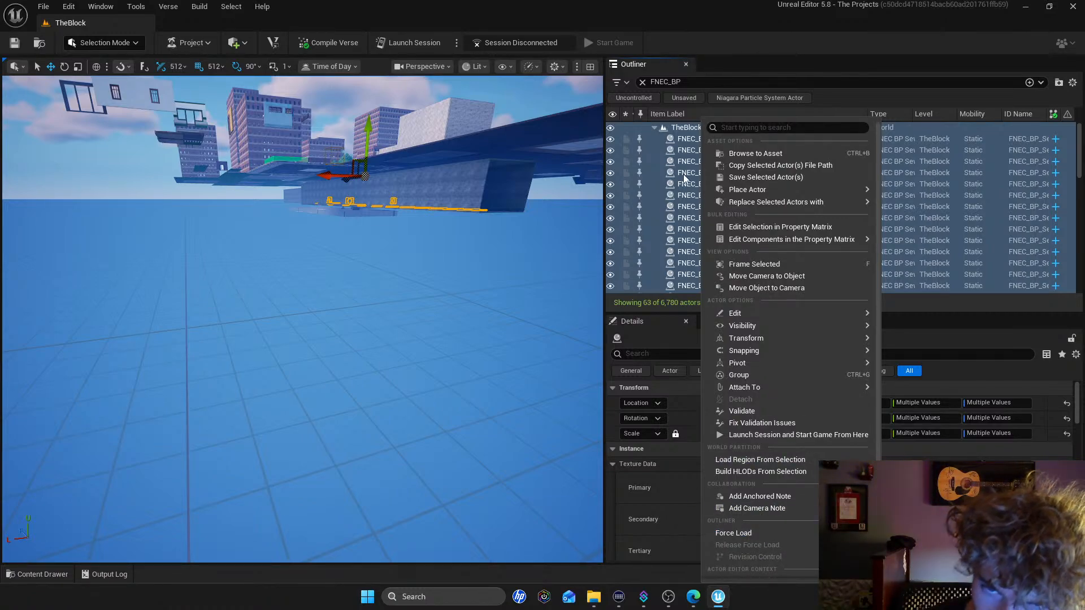
Drop the TheBlock world entry from the selection and move all selected sewer floor pieces into the Sewer folder
{"action": "left_click", "coordinate": [676, 125], "text": "ctrl"}
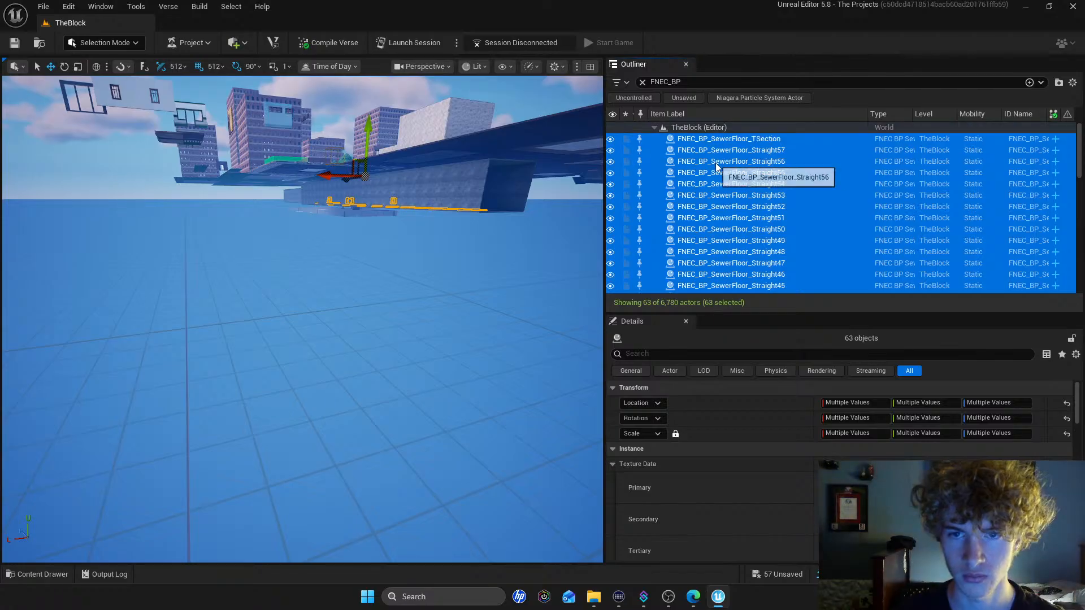
{"action": "right_click", "coordinate": [715, 163]}
{"action": "mouse_move", "coordinate": [765, 536]}
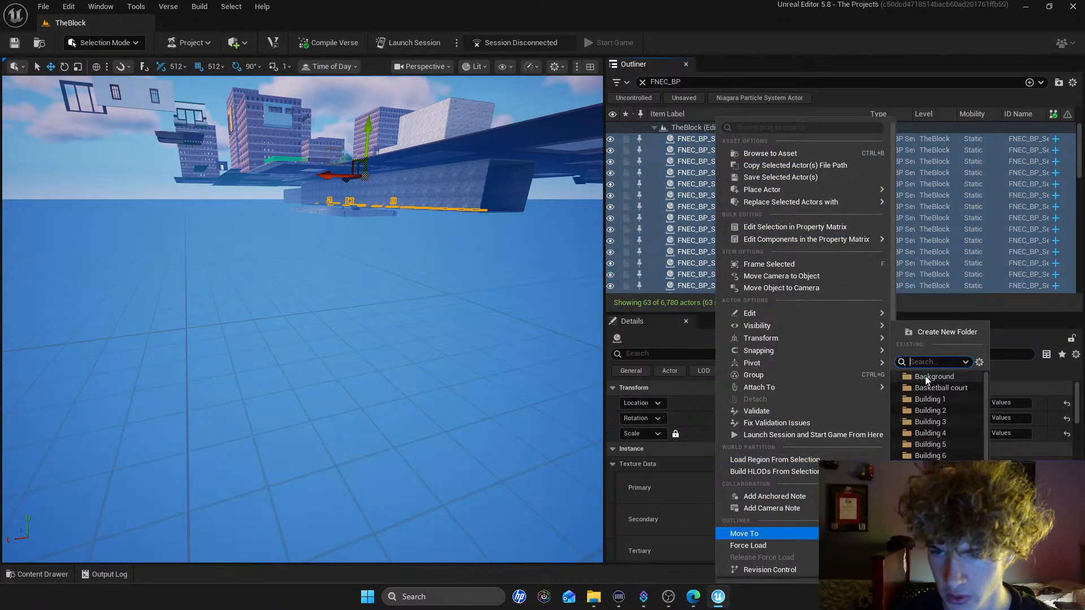
{"action": "scroll", "coordinate": [927, 438], "scroll_direction": "down", "scroll_amount": 3}
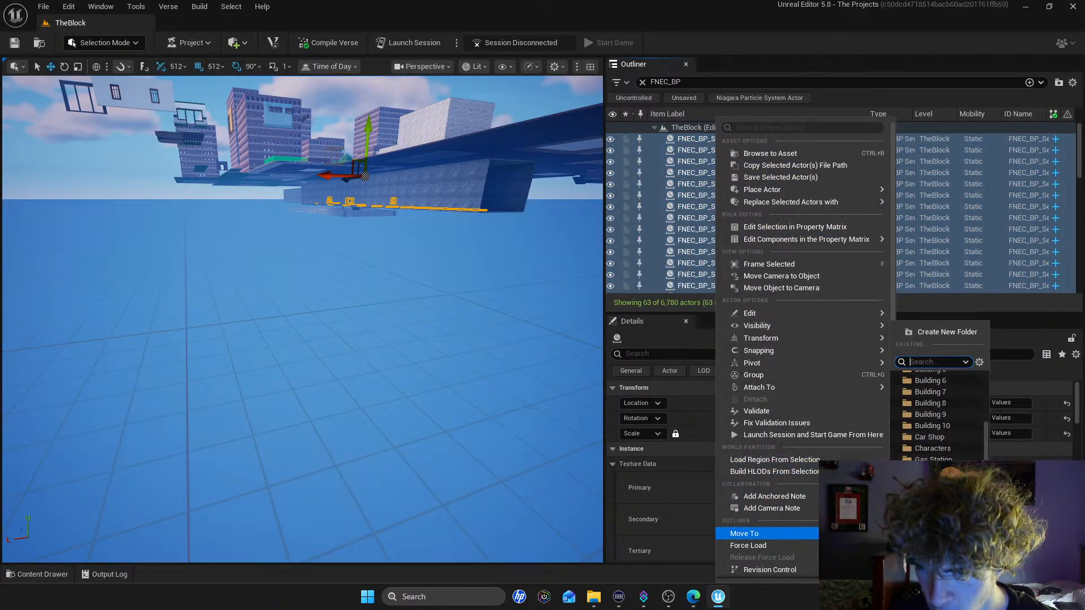
{"action": "left_click", "coordinate": [927, 493]}
Select the round sewer grate at the tunnel's end together with its ring and the surrounding wall piece
{"action": "key", "text": "d"}
{"action": "right_click_drag", "start_coordinate": [474, 301], "coordinate": [543, 252]}
{"action": "key", "text": "w"}
{"action": "key", "text": "w"}
{"action": "right_click_drag", "start_coordinate": [334, 352], "coordinate": [292, 353]}
{"action": "left_click", "coordinate": [334, 352]}
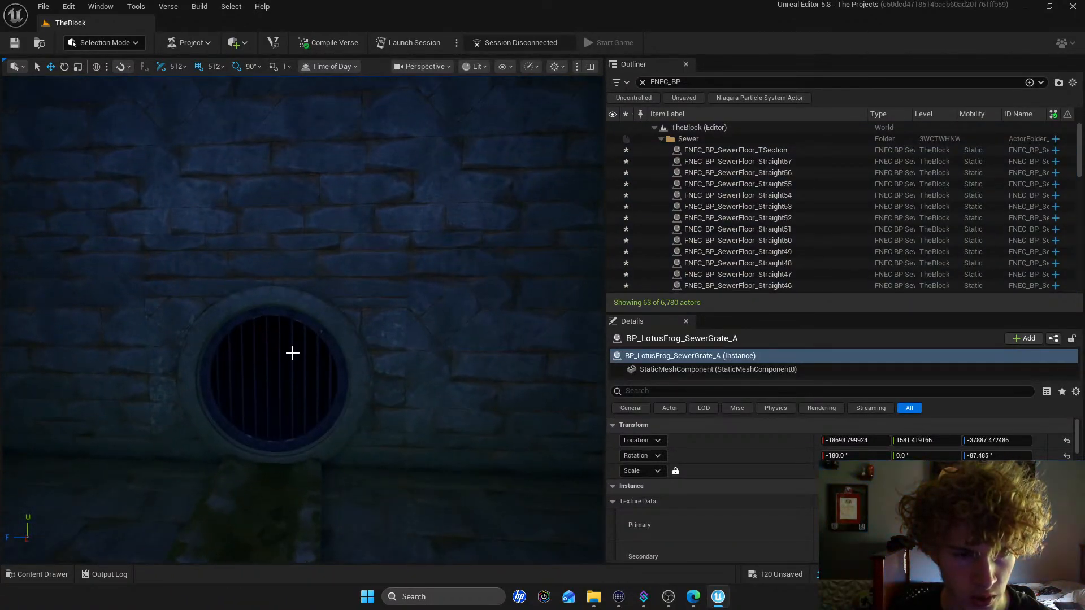
{"action": "left_click", "coordinate": [291, 318], "text": "ctrl"}
{"action": "right_click_drag", "start_coordinate": [315, 318], "coordinate": [339, 300]}
{"action": "left_click", "coordinate": [360, 304], "text": "ctrl"}
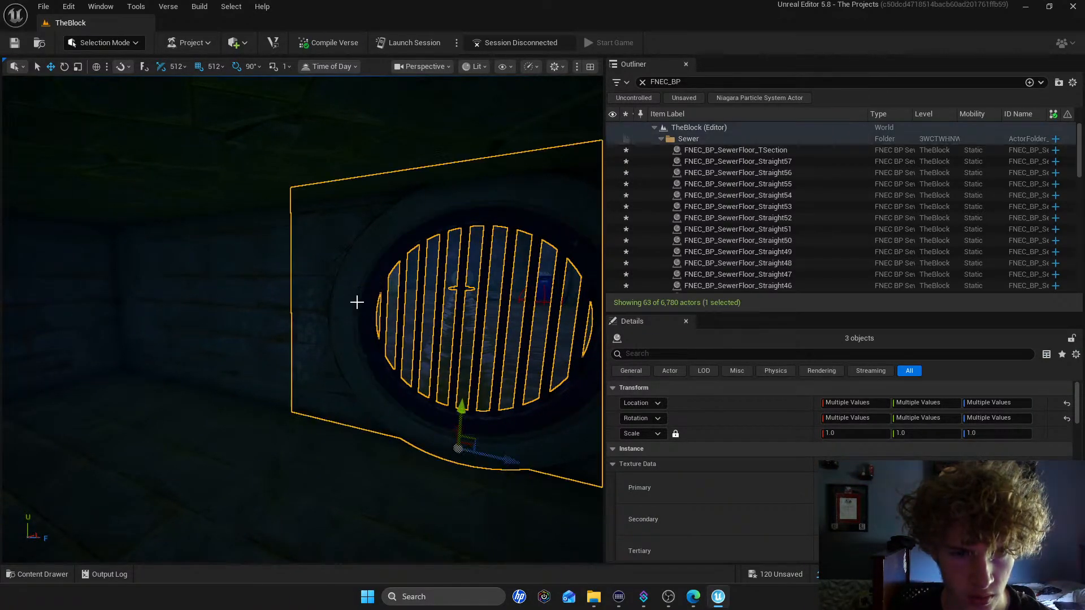
{"action": "right_click_drag", "start_coordinate": [556, 284], "coordinate": [556, 284]}
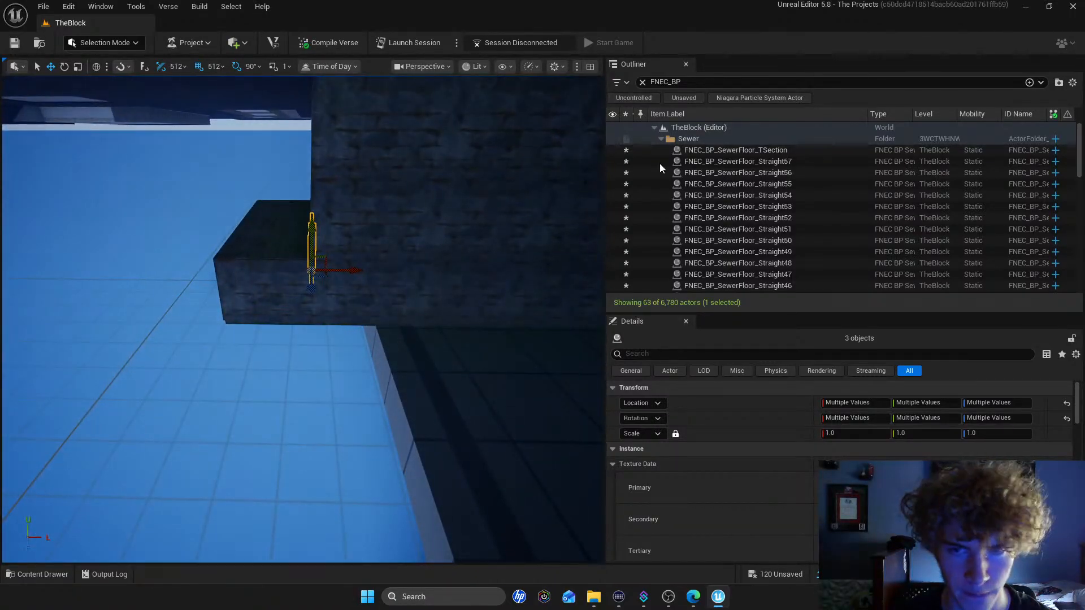
Collapse the Sewer folder in the actor list and clear the FNEC_BP filter
{"action": "scroll", "coordinate": [692, 152], "scroll_direction": "down", "scroll_amount": 2}
{"action": "scroll", "coordinate": [692, 147], "scroll_direction": "up", "scroll_amount": 3}
{"action": "left_click", "coordinate": [660, 139]}
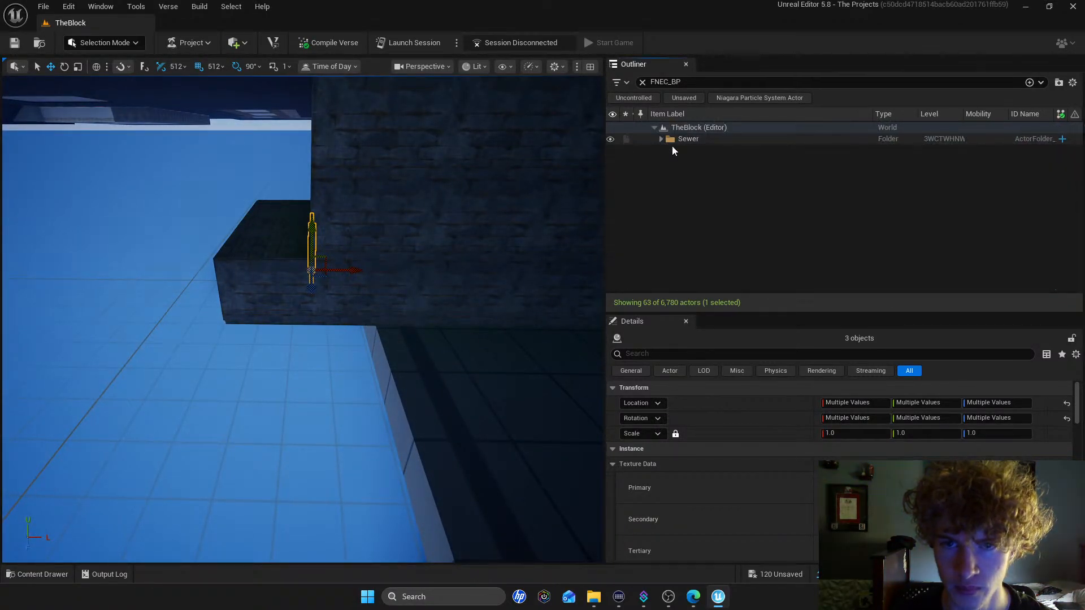
{"action": "left_click", "coordinate": [642, 83]}
Look through the unfiltered actor list and collapse the expanded Gas Station group
{"action": "scroll", "coordinate": [709, 205], "scroll_direction": "down", "scroll_amount": 5}
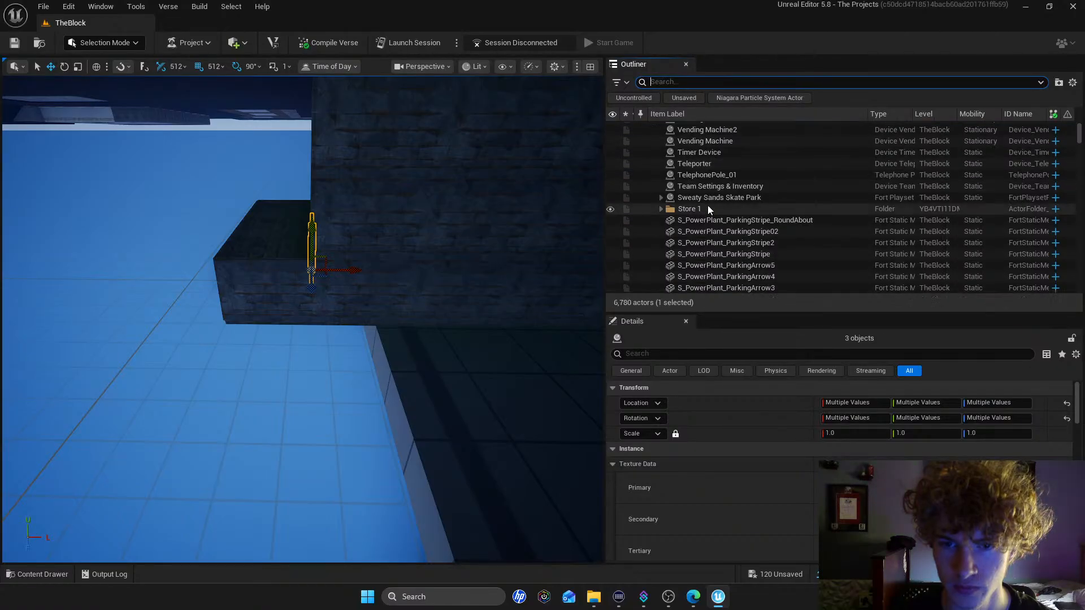
{"action": "scroll", "coordinate": [714, 201], "scroll_direction": "down", "scroll_amount": 15}
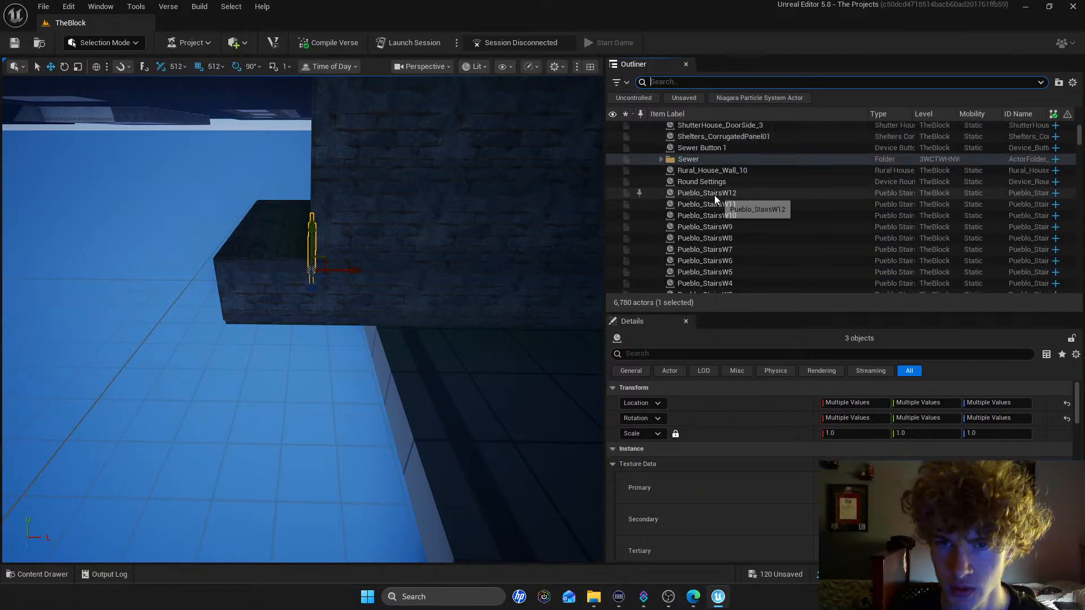
{"action": "scroll", "coordinate": [715, 199], "scroll_direction": "down", "scroll_amount": 15}
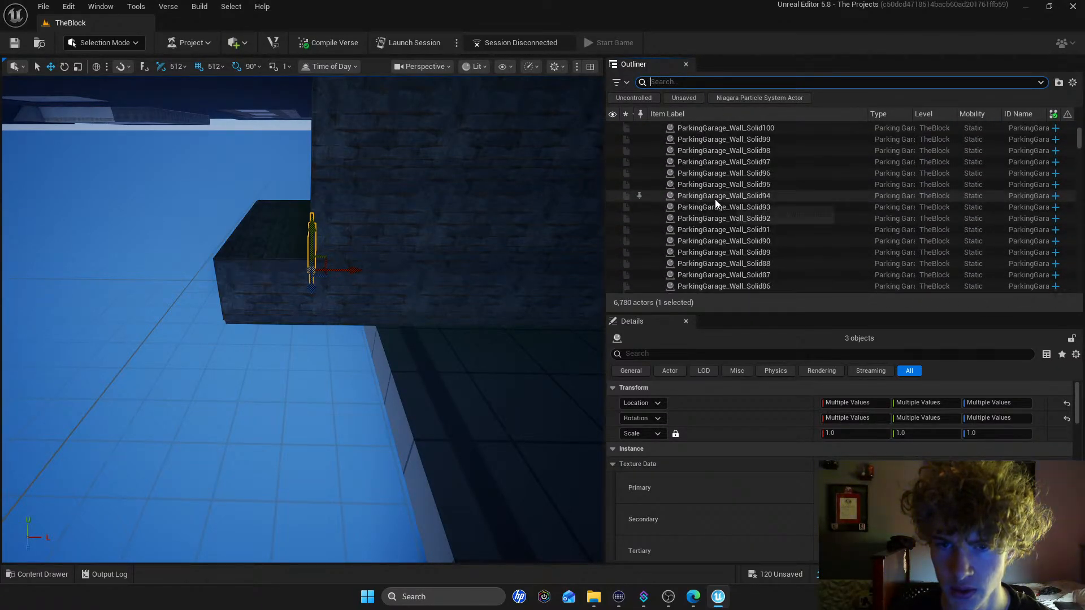
{"action": "scroll", "coordinate": [714, 200], "scroll_direction": "down", "scroll_amount": 15}
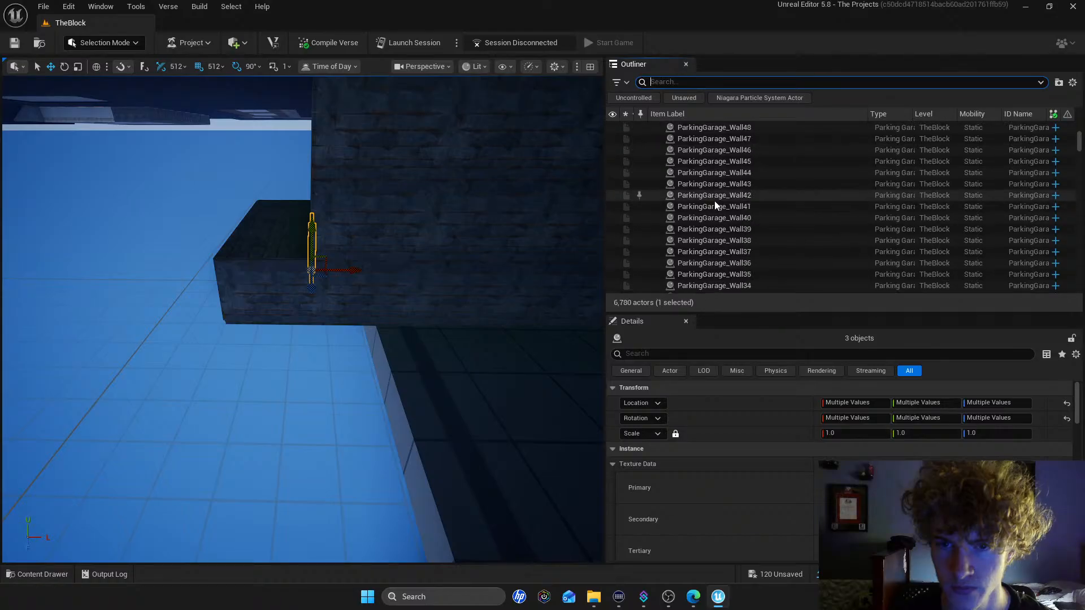
{"action": "scroll", "coordinate": [714, 200], "scroll_direction": "down", "scroll_amount": 8}
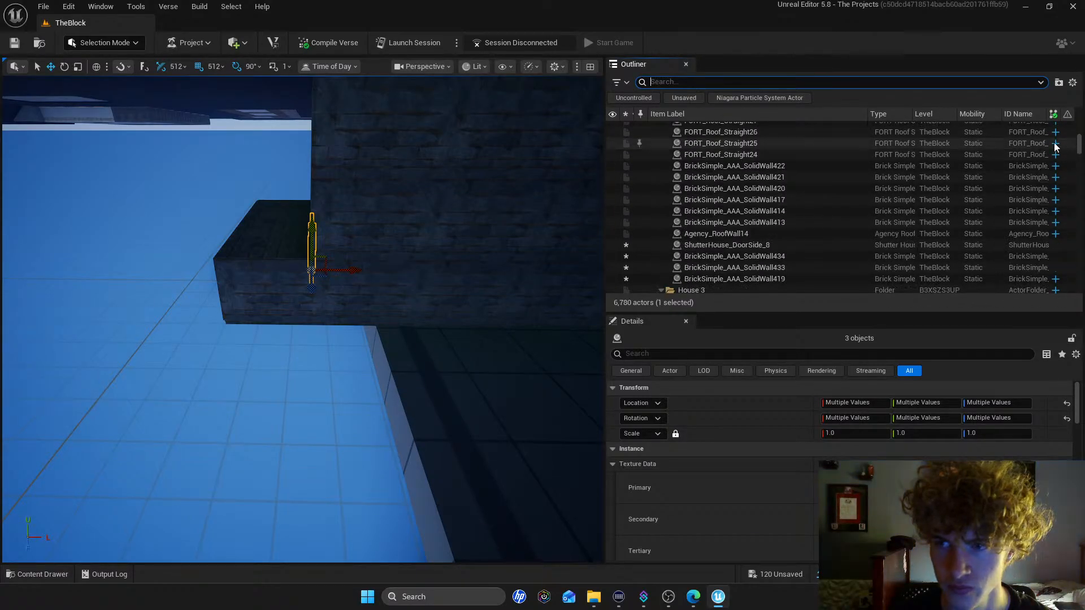
{"action": "left_click_drag", "start_coordinate": [1080, 142], "coordinate": [1081, 158]}
{"action": "left_click_drag", "start_coordinate": [1080, 180], "coordinate": [1060, 148]}
{"action": "scroll", "coordinate": [734, 177], "scroll_direction": "up", "scroll_amount": 10}
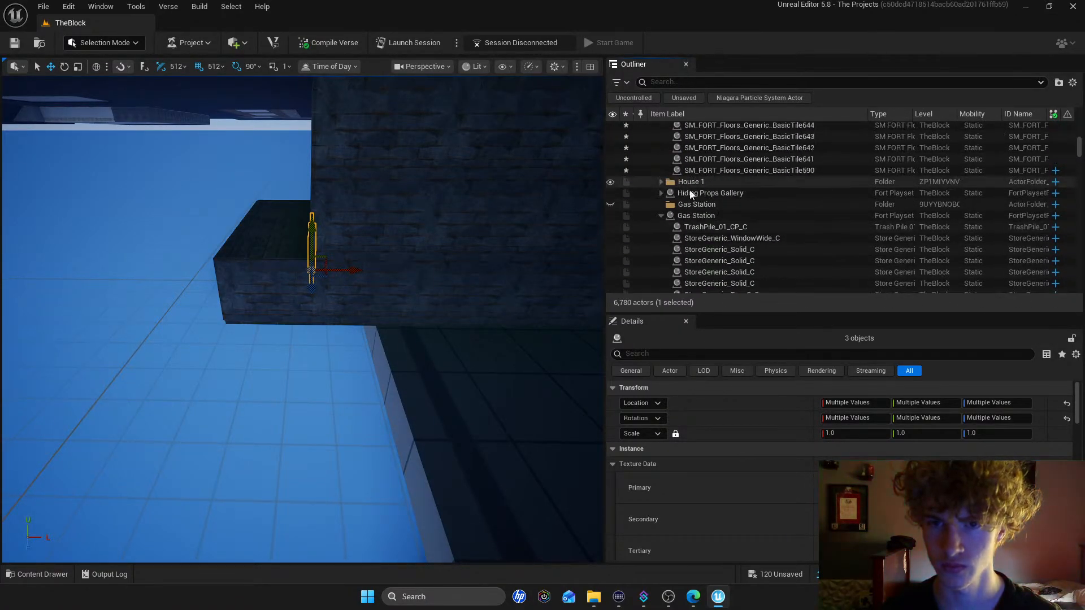
{"action": "left_click", "coordinate": [660, 216]}
Collapse the expanded Car Shop folder farther down the actor list
{"action": "scroll", "coordinate": [686, 202], "scroll_direction": "down", "scroll_amount": 5}
{"action": "scroll", "coordinate": [685, 205], "scroll_direction": "down", "scroll_amount": 15}
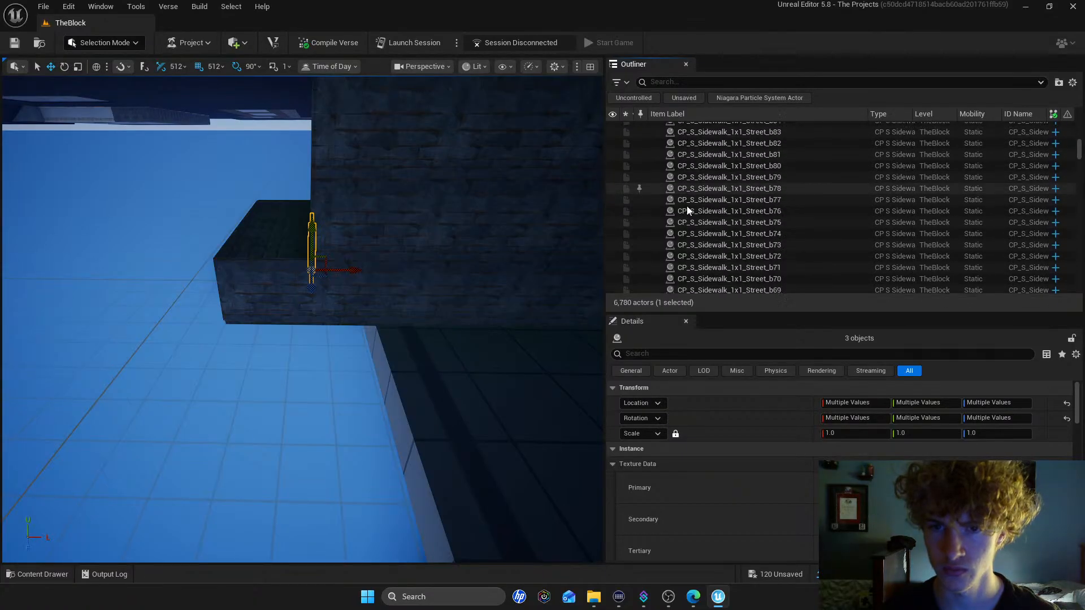
{"action": "scroll", "coordinate": [680, 209], "scroll_direction": "down", "scroll_amount": 10}
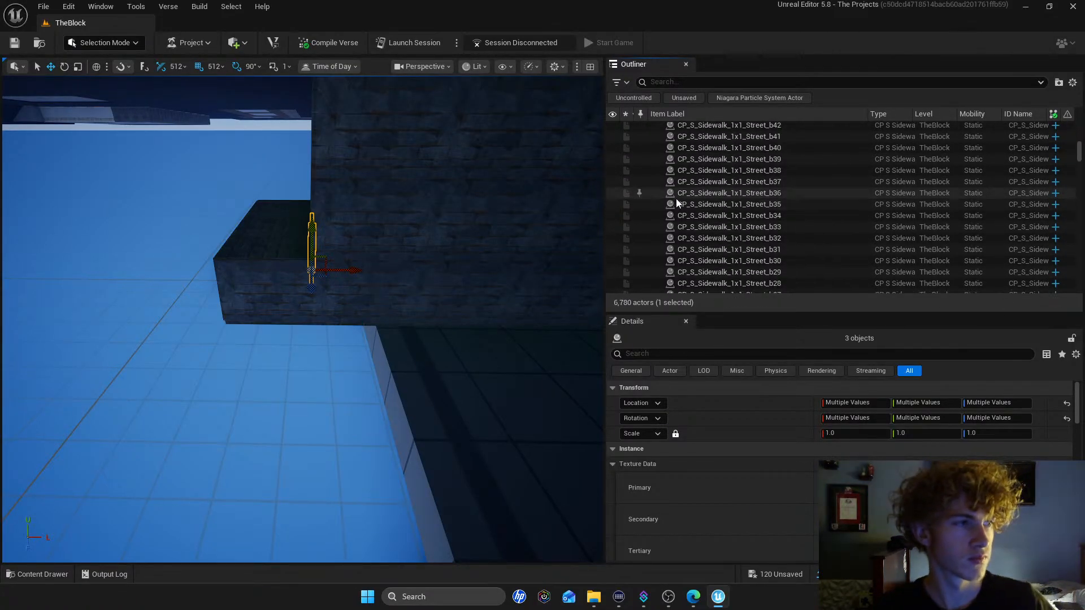
{"action": "left_click_drag", "start_coordinate": [1080, 164], "coordinate": [1077, 257]}
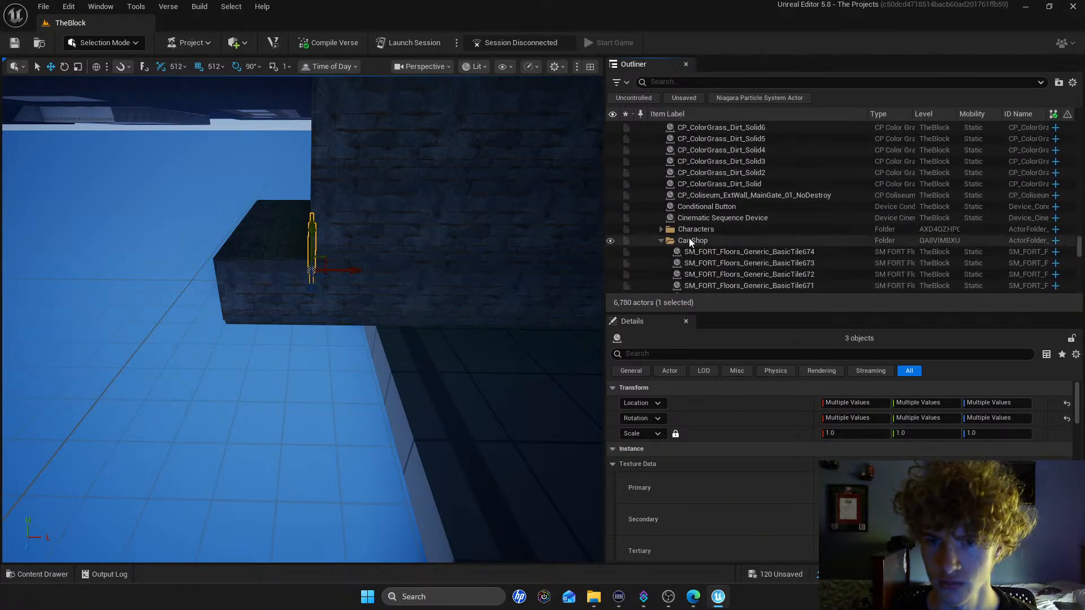
{"action": "left_click", "coordinate": [661, 240]}
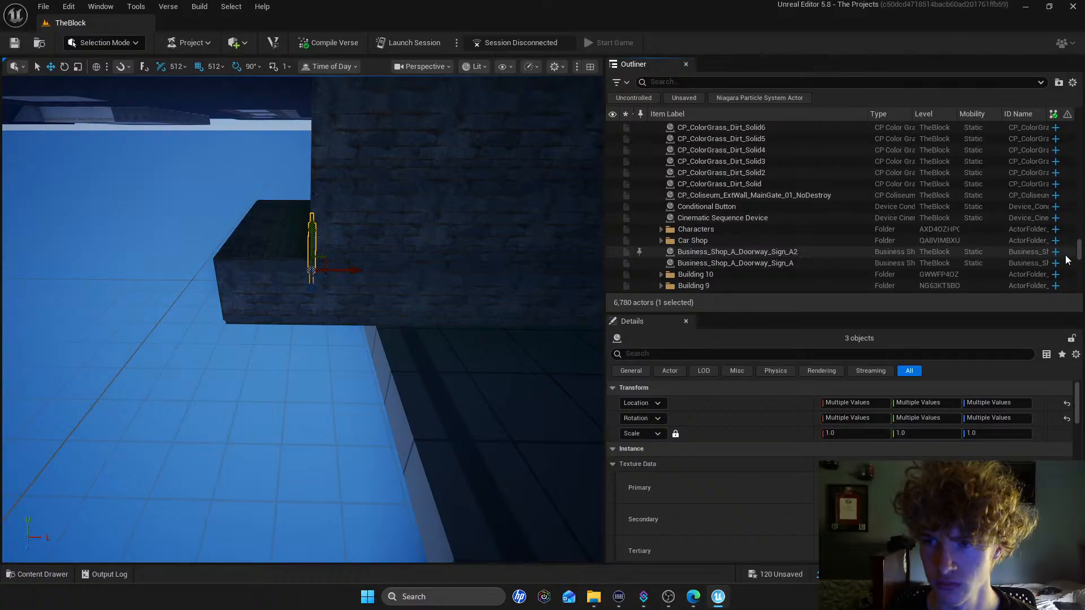
Check the end of the actor list and expand the Sewer folder to examine its contents
{"action": "left_click_drag", "start_coordinate": [1079, 253], "coordinate": [1078, 284]}
{"action": "scroll", "coordinate": [730, 233], "scroll_direction": "up", "scroll_amount": 10}
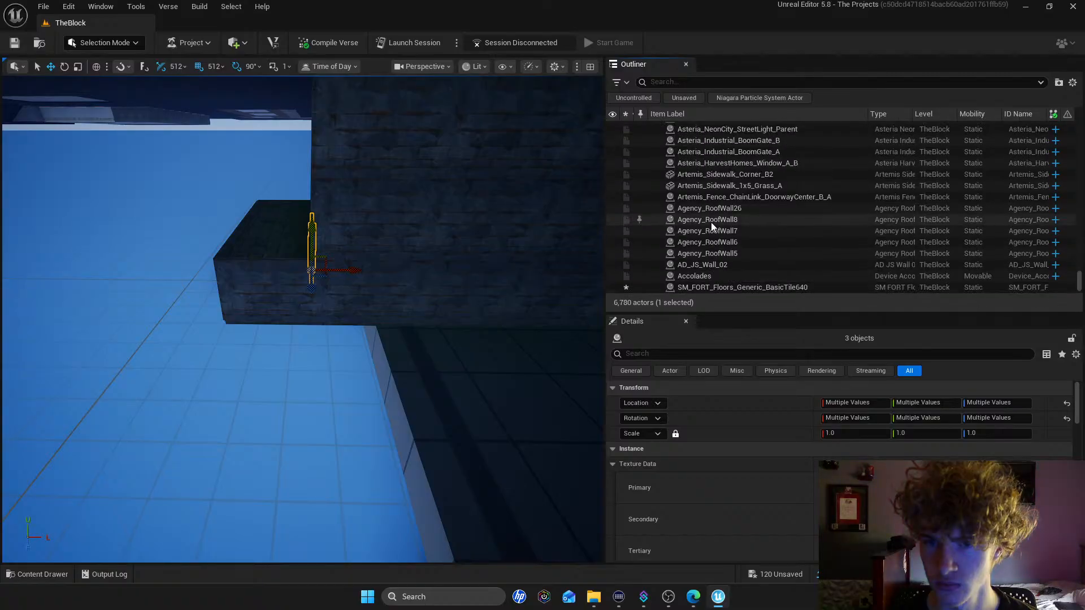
{"action": "scroll", "coordinate": [707, 198], "scroll_direction": "up", "scroll_amount": 6}
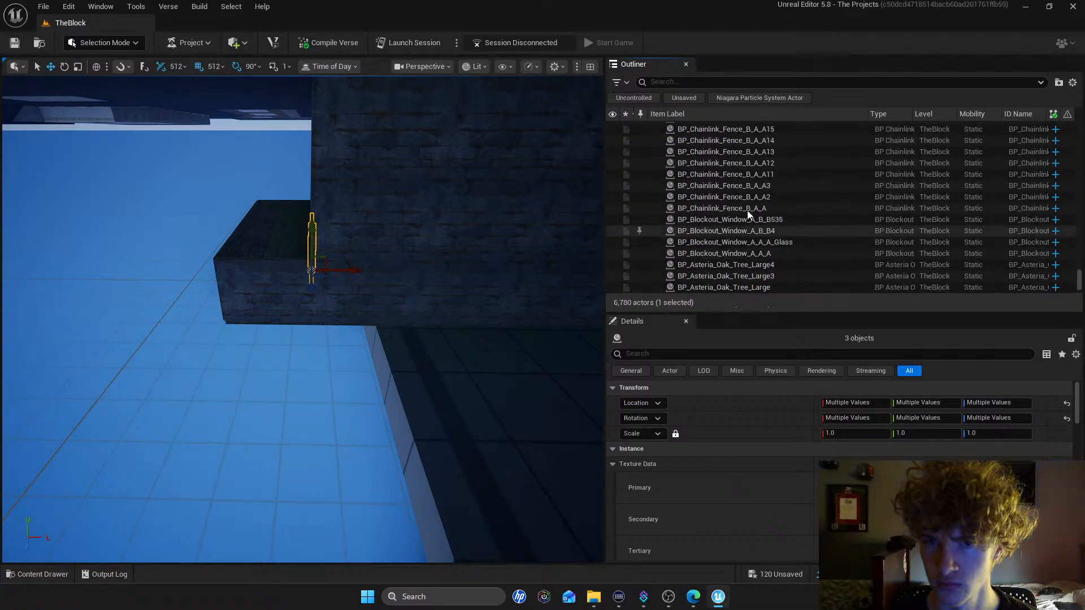
{"action": "left_click_drag", "start_coordinate": [1078, 273], "coordinate": [1067, 127]}
{"action": "scroll", "coordinate": [802, 141], "scroll_direction": "down", "scroll_amount": 3}
{"action": "scroll", "coordinate": [782, 161], "scroll_direction": "down", "scroll_amount": 10}
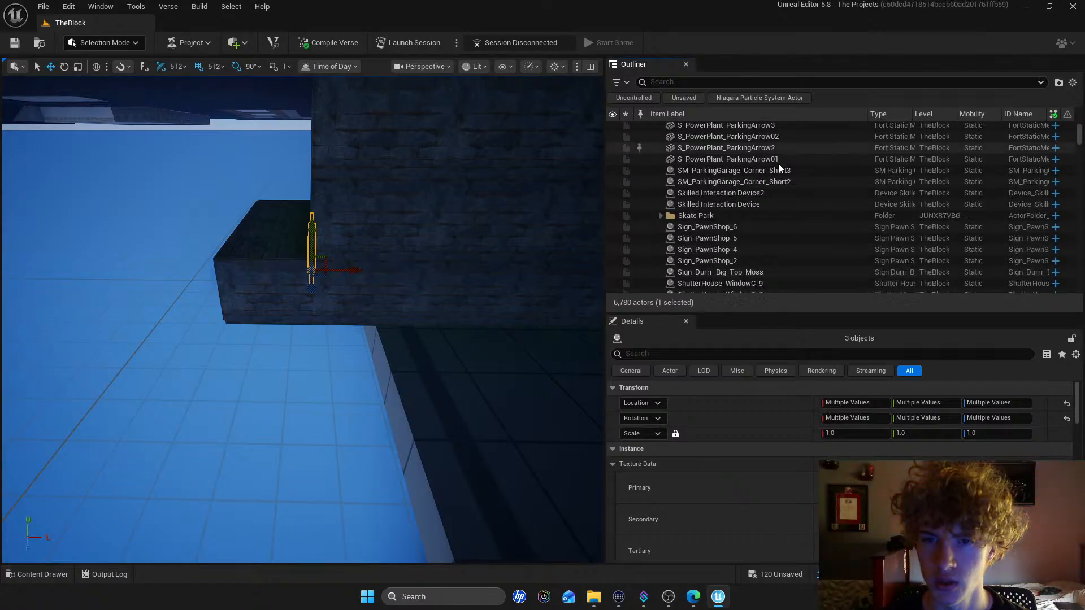
{"action": "left_click", "coordinate": [661, 177]}
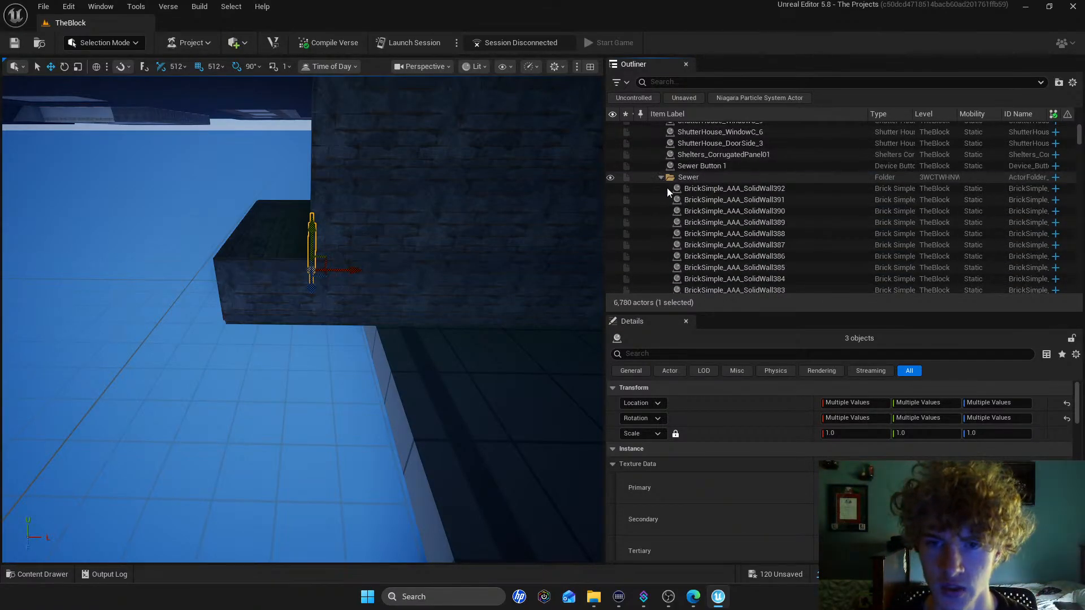
Remove the surrounding wall piece from the grate selection and collapse the Sewer folder
{"action": "right_click_drag", "start_coordinate": [413, 253], "coordinate": [319, 246]}
{"action": "left_click", "coordinate": [362, 305], "text": "ctrl"}
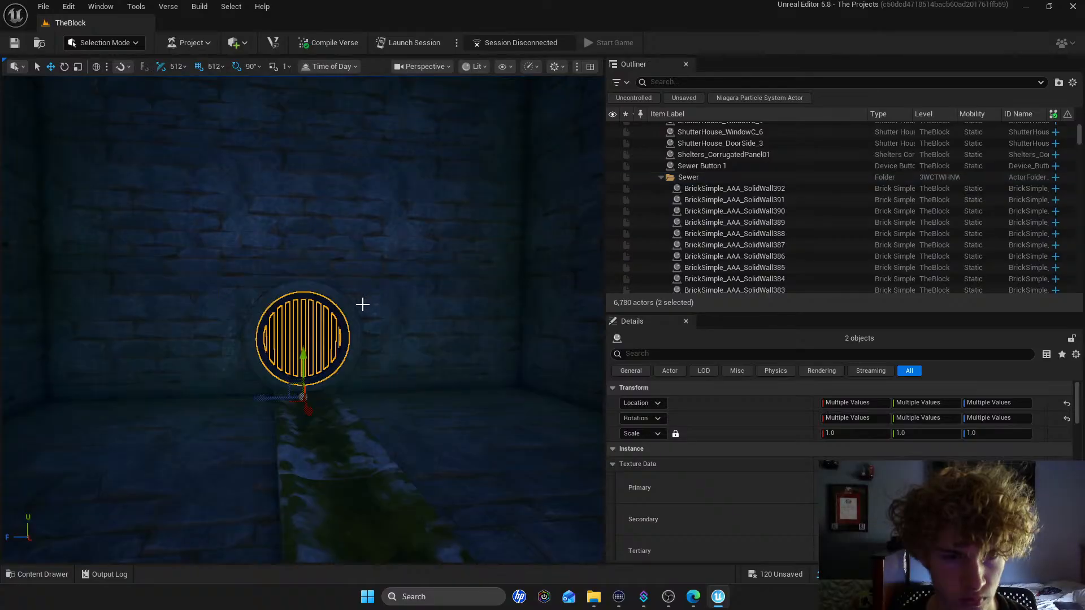
{"action": "left_click", "coordinate": [661, 177]}
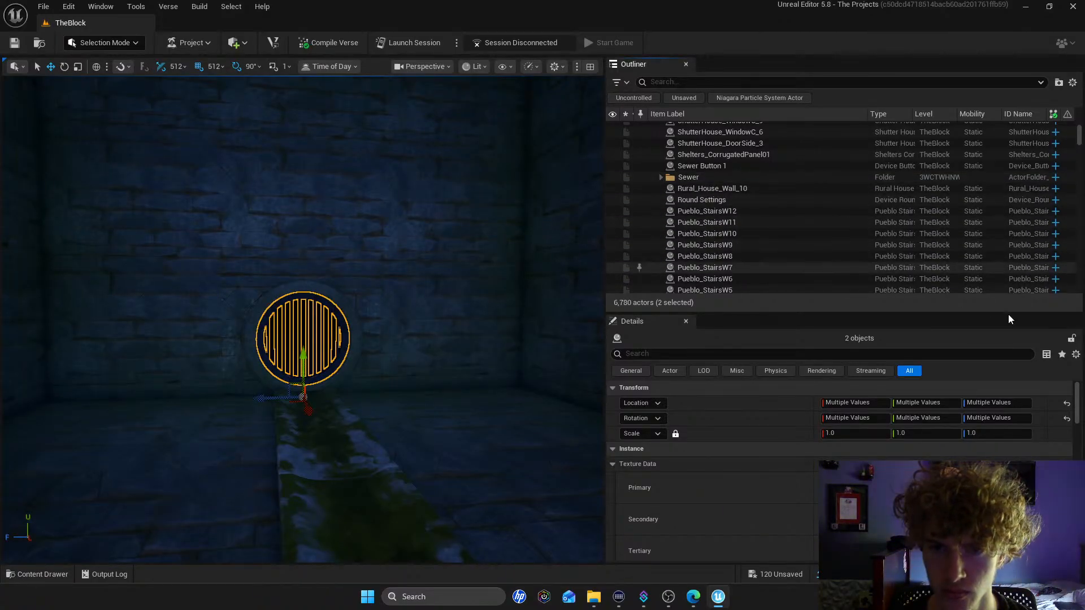
Look through the actor list from its beginning down to the parking garage walls for folders left expanded
{"action": "scroll", "coordinate": [1082, 154], "scroll_direction": "up", "scroll_amount": 5}
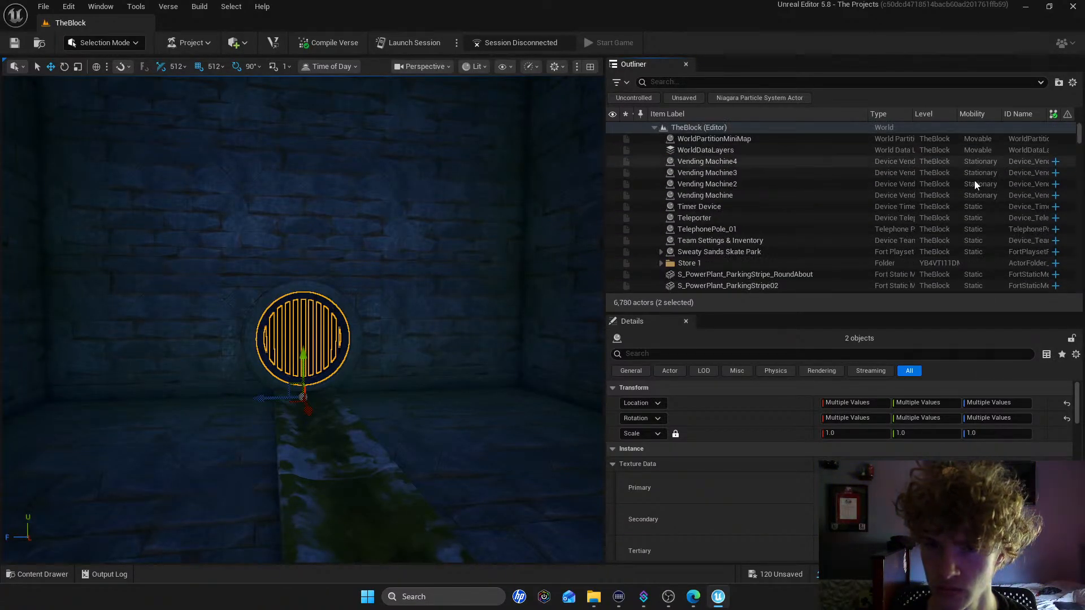
{"action": "scroll", "coordinate": [903, 222], "scroll_direction": "down", "scroll_amount": 10}
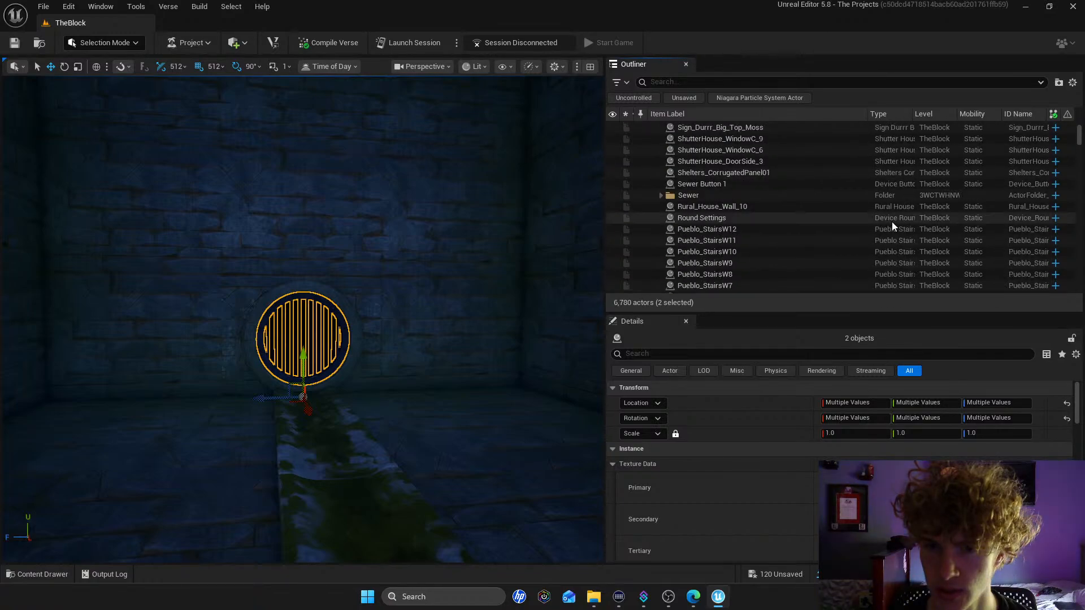
{"action": "scroll", "coordinate": [1082, 146], "scroll_direction": "down", "scroll_amount": 10}
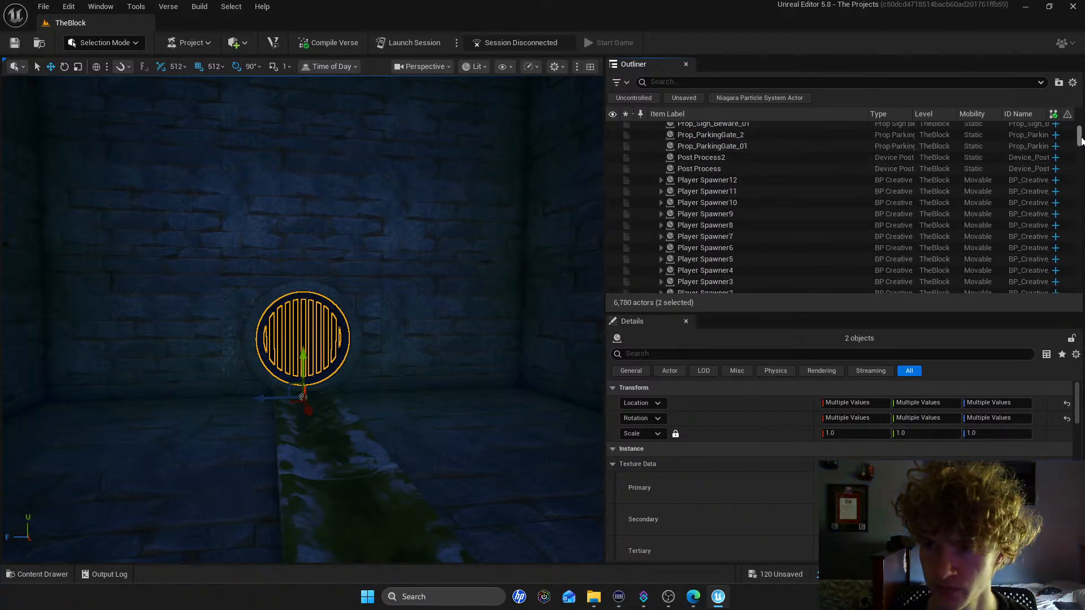
{"action": "left_click_drag", "start_coordinate": [1081, 147], "coordinate": [1082, 147]}
{"action": "scroll", "coordinate": [800, 195], "scroll_direction": "down", "scroll_amount": 3}
{"action": "scroll", "coordinate": [800, 190], "scroll_direction": "up", "scroll_amount": 10}
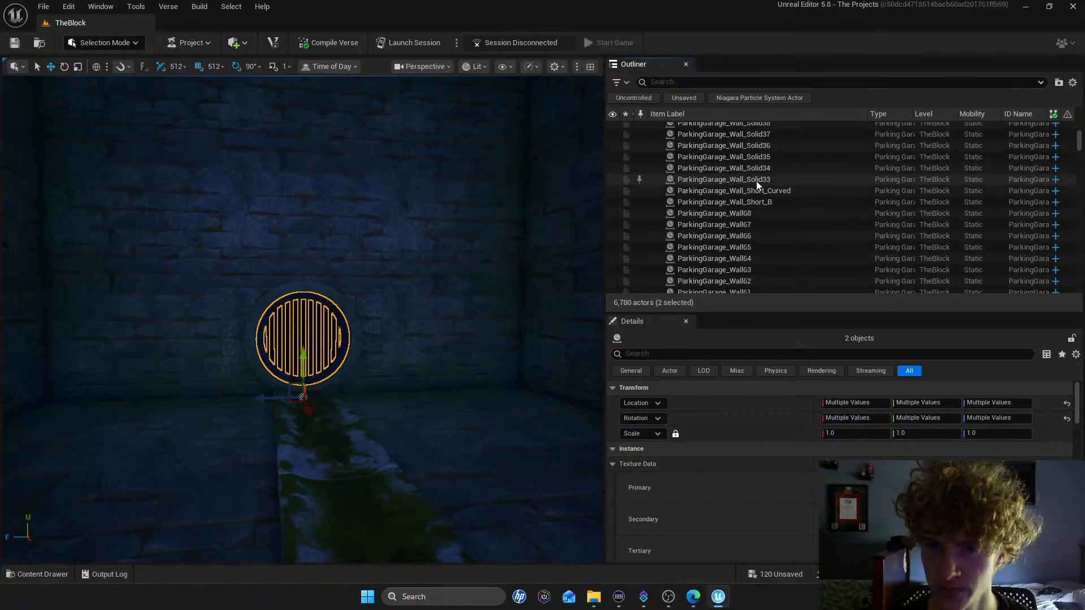
{"action": "scroll", "coordinate": [757, 182], "scroll_direction": "up", "scroll_amount": 20}
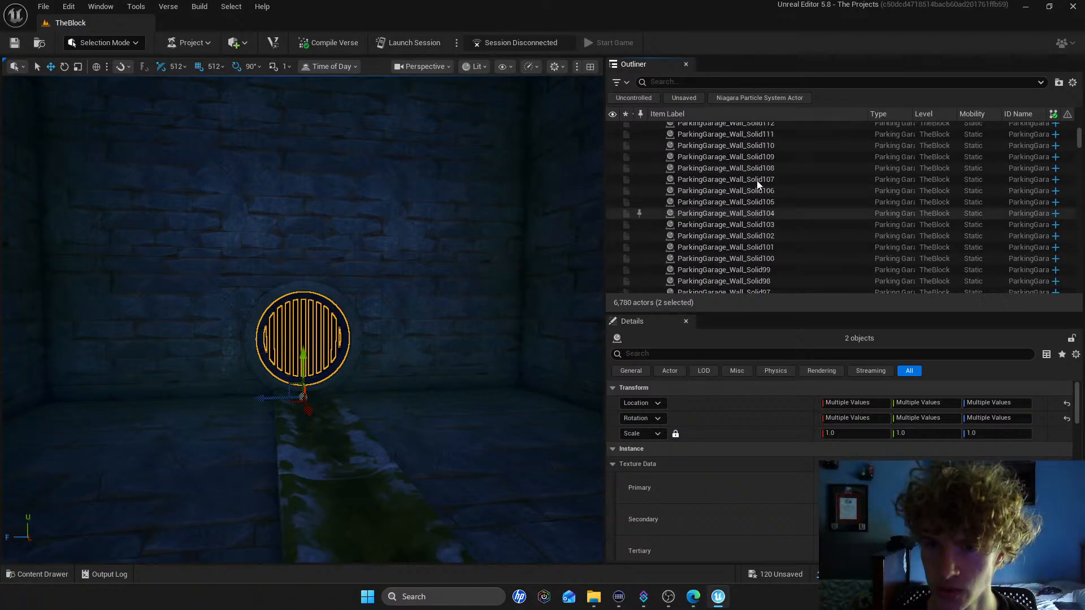
{"action": "scroll", "coordinate": [746, 191], "scroll_direction": "down", "scroll_amount": 4}
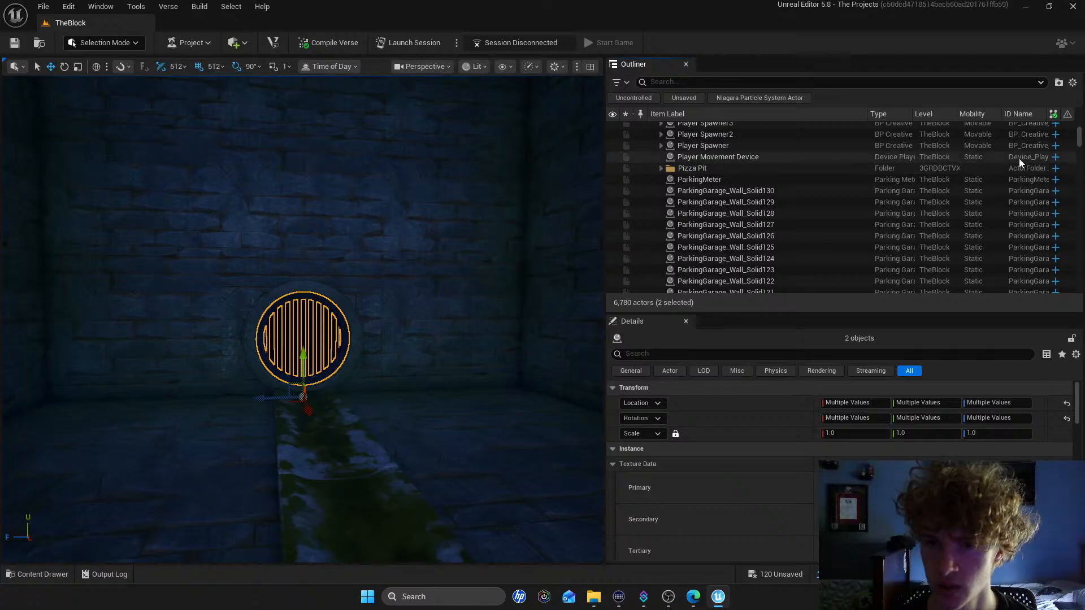
Collapse the expanded House 3 folder and the expanded folder just above it in the actor list
{"action": "left_click_drag", "start_coordinate": [1080, 143], "coordinate": [1081, 152]}
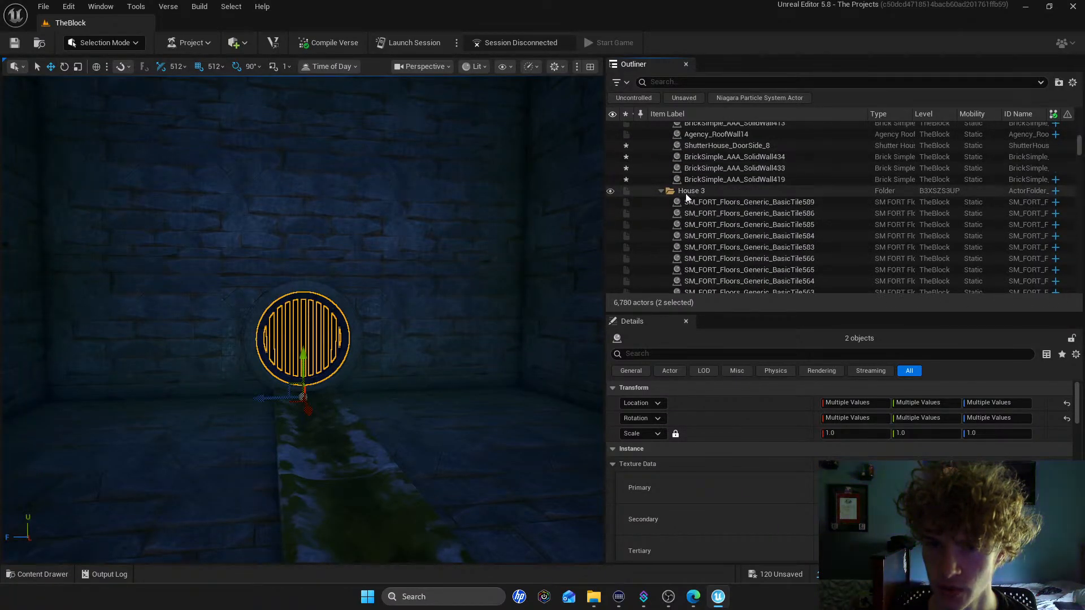
{"action": "left_click", "coordinate": [662, 190]}
{"action": "scroll", "coordinate": [709, 196], "scroll_direction": "up", "scroll_amount": 5}
{"action": "left_click", "coordinate": [661, 229]}
Move the selected BP_WetCement_Dam_SewerGate_A_A and BP_LotusFrog_SewerGrate_A actors into the existing Sewer folder
{"action": "scroll", "coordinate": [704, 212], "scroll_direction": "down", "scroll_amount": 5}
{"action": "scroll", "coordinate": [707, 216], "scroll_direction": "down", "scroll_amount": 10}
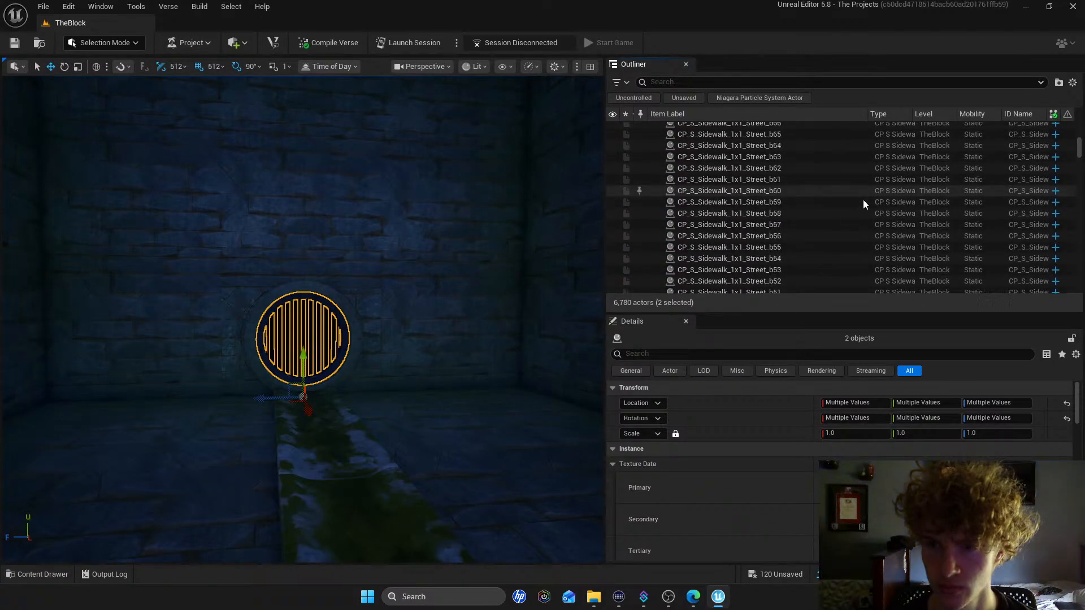
{"action": "scroll", "coordinate": [1046, 148], "scroll_direction": "down", "scroll_amount": 2}
{"action": "left_click_drag", "start_coordinate": [1079, 154], "coordinate": [1076, 257]}
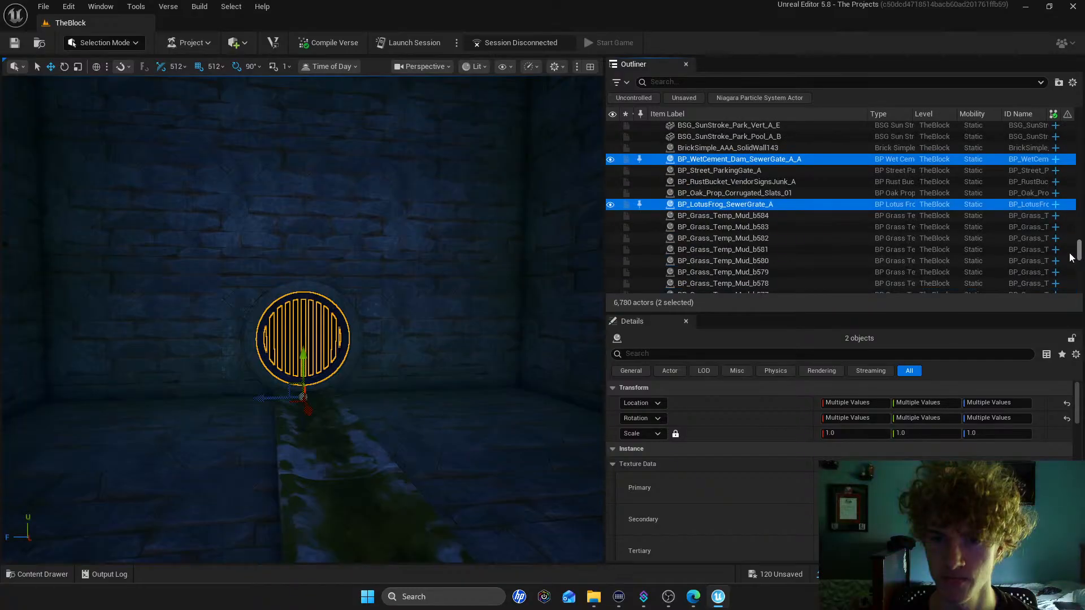
{"action": "right_click", "coordinate": [672, 158]}
{"action": "mouse_move", "coordinate": [714, 535]}
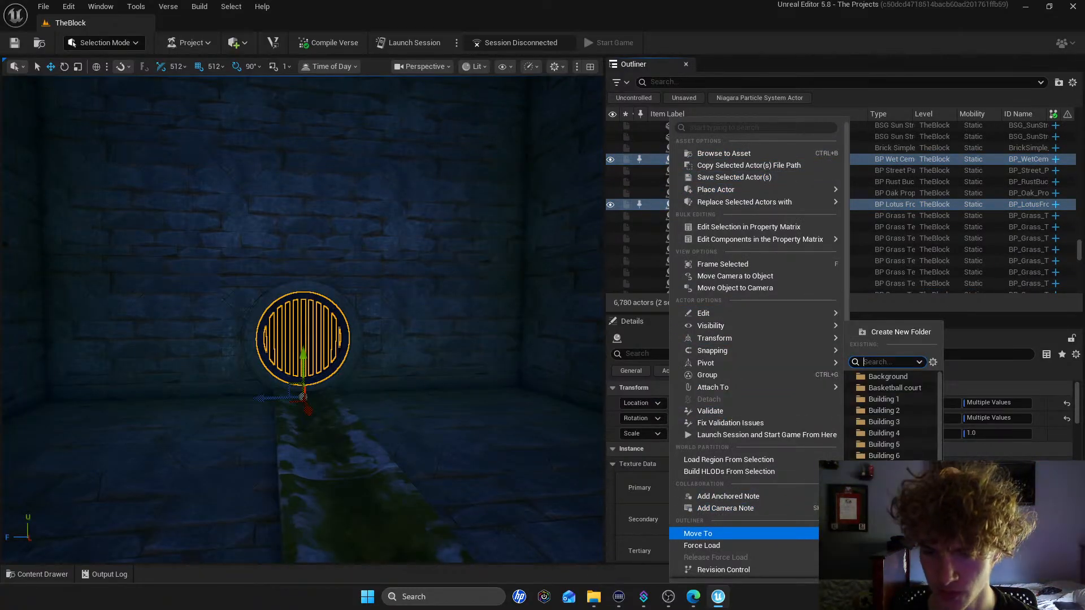
{"action": "left_click", "coordinate": [886, 498]}
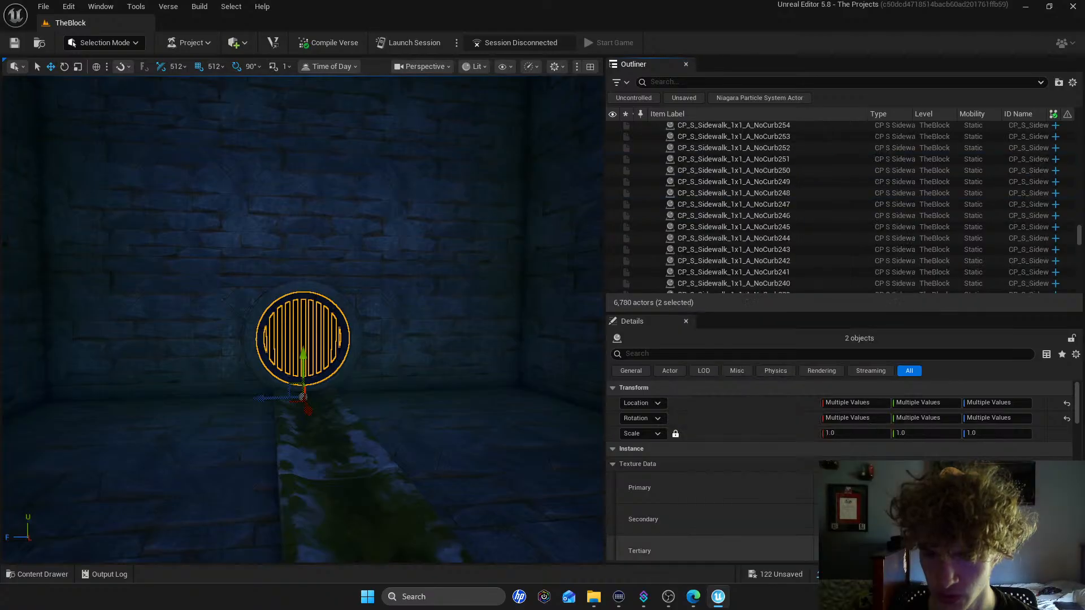
Select the brick wall piece BrickSimple_AAA_SolidWall100 at the end of the sewer and frame it in the viewport
{"action": "right_click_drag", "start_coordinate": [402, 378], "coordinate": [345, 368]}
{"action": "left_click", "coordinate": [274, 337]}
{"action": "key", "text": "f"}
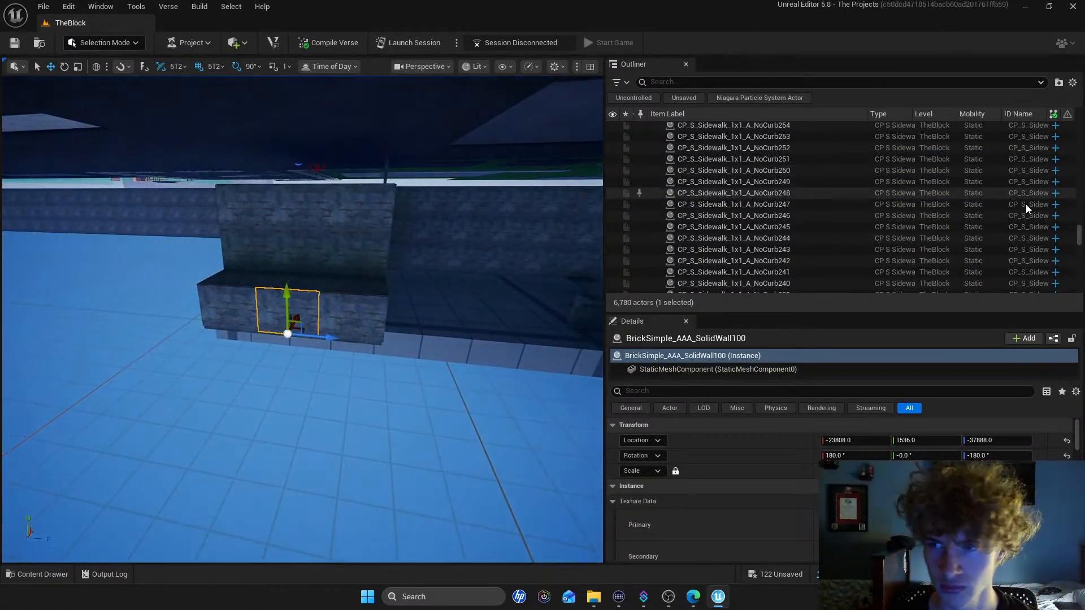
Filter the actor list by "sew" to check the Sewer folder's contents, and clear the filter
{"action": "left_click_drag", "start_coordinate": [1077, 240], "coordinate": [1062, 109]}
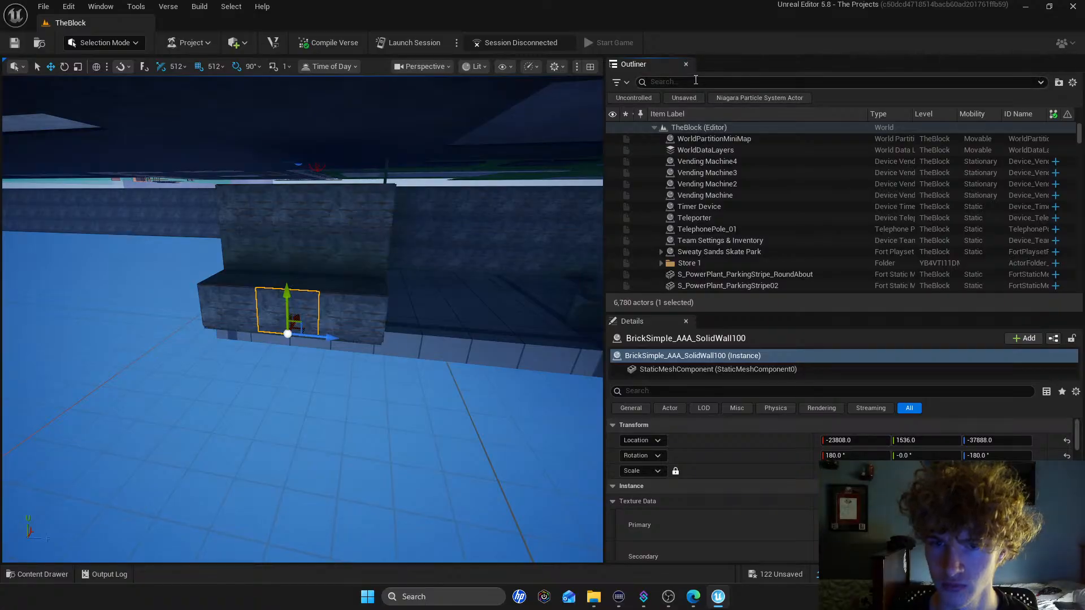
{"action": "type", "text": "sew"}
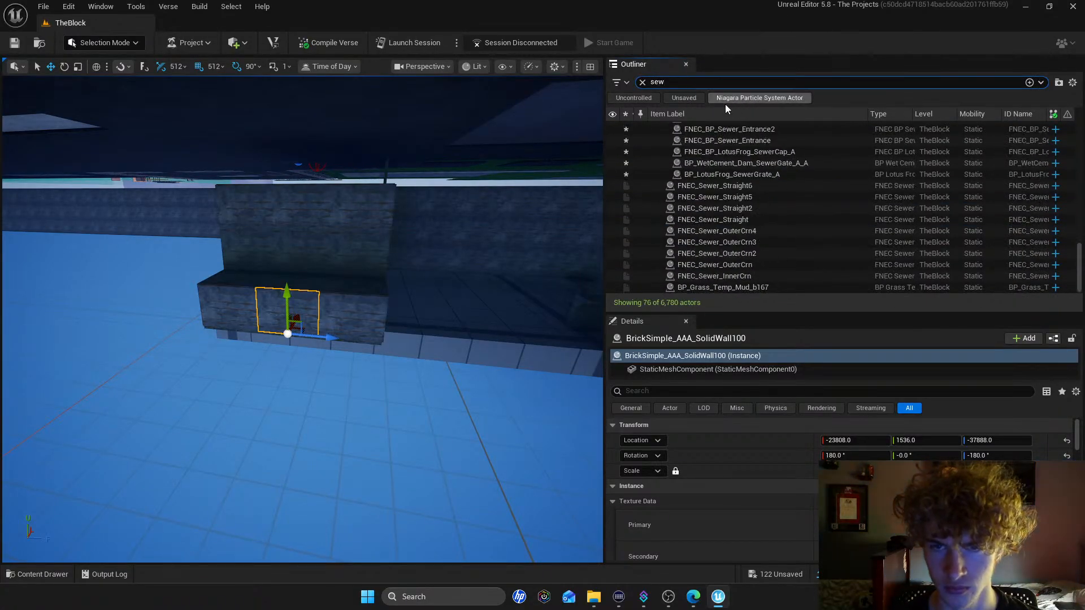
{"action": "scroll", "coordinate": [735, 198], "scroll_direction": "up", "scroll_amount": 10}
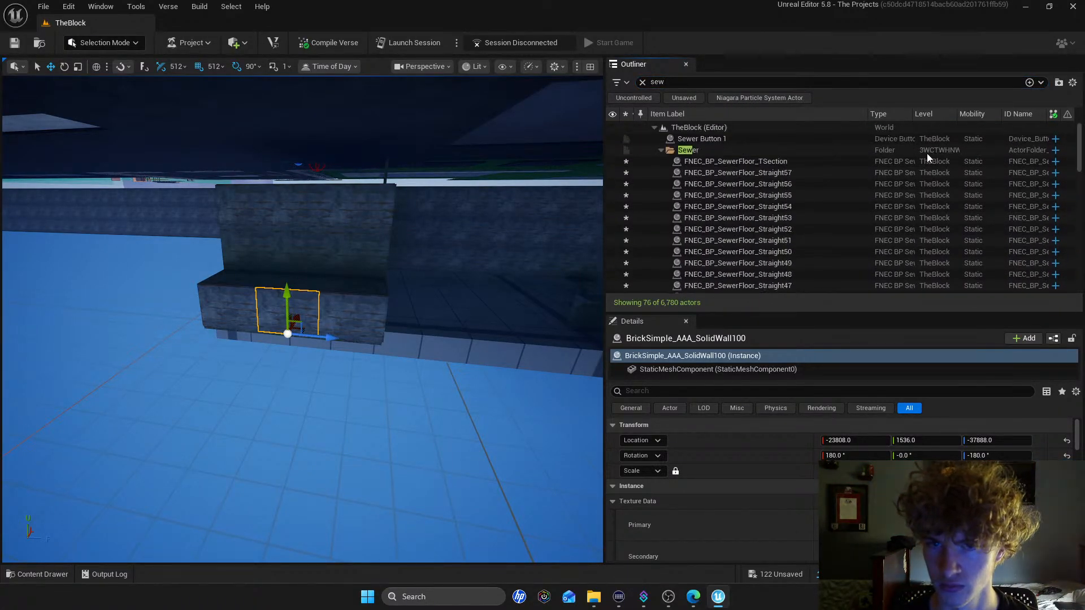
{"action": "left_click", "coordinate": [715, 148]}
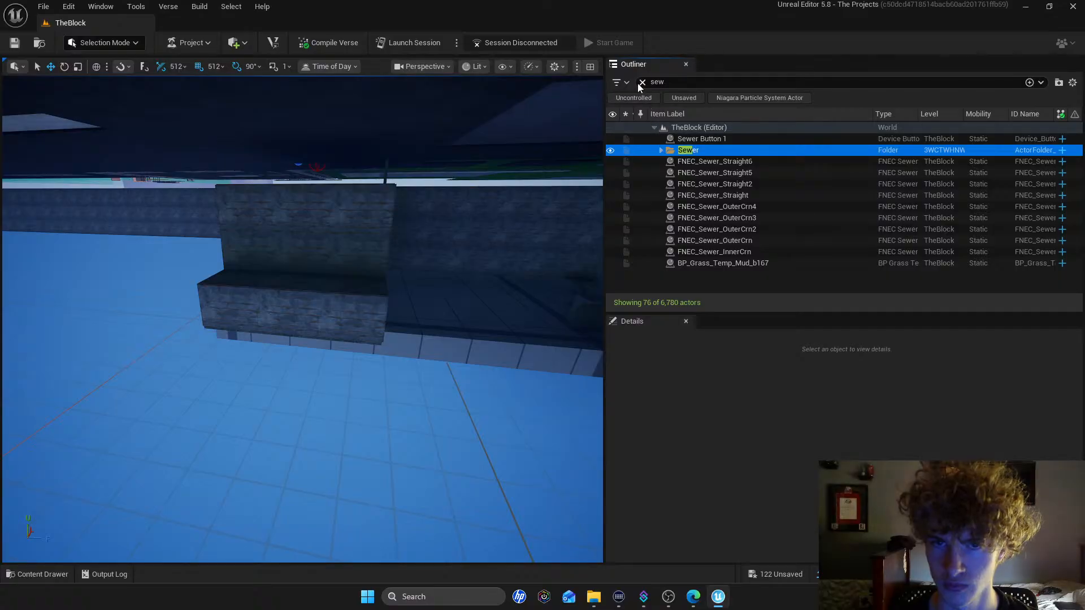
{"action": "left_click", "coordinate": [643, 82]}
Inspect the neighbouring brick wall and the round entrance inside the sewer, and collapse the Sewer folder
{"action": "left_click", "coordinate": [392, 301]}
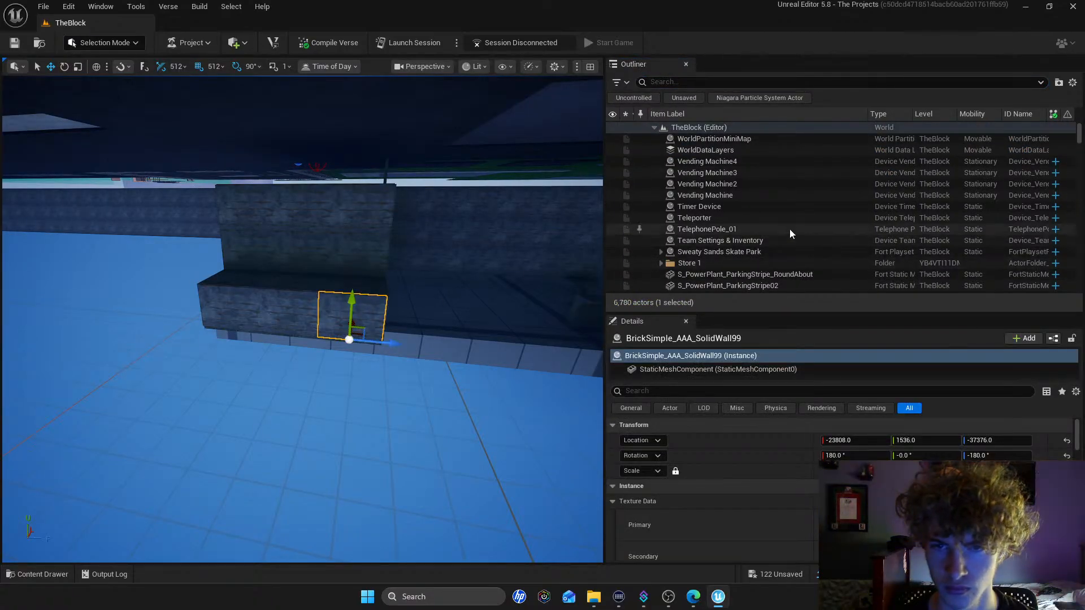
{"action": "scroll", "coordinate": [788, 220], "scroll_direction": "down", "scroll_amount": 5}
{"action": "scroll", "coordinate": [778, 223], "scroll_direction": "down", "scroll_amount": 3}
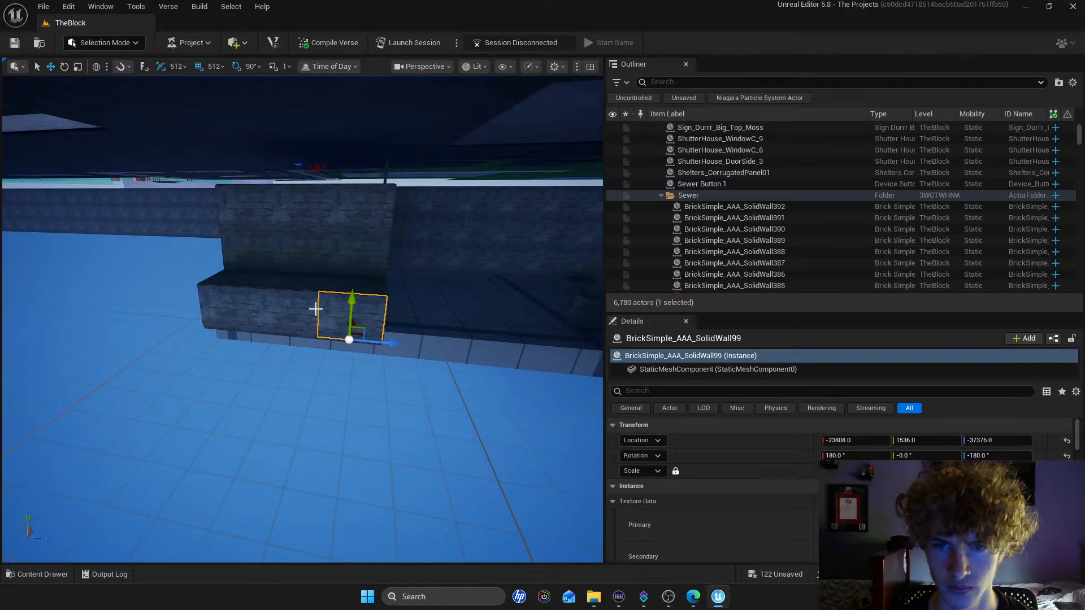
{"action": "key", "text": "w"}
{"action": "right_click_drag", "start_coordinate": [294, 316], "coordinate": [546, 302]}
{"action": "key", "text": "s"}
{"action": "key", "text": "w"}
{"action": "key", "text": "w"}
{"action": "key", "text": "w"}
{"action": "key", "text": "s"}
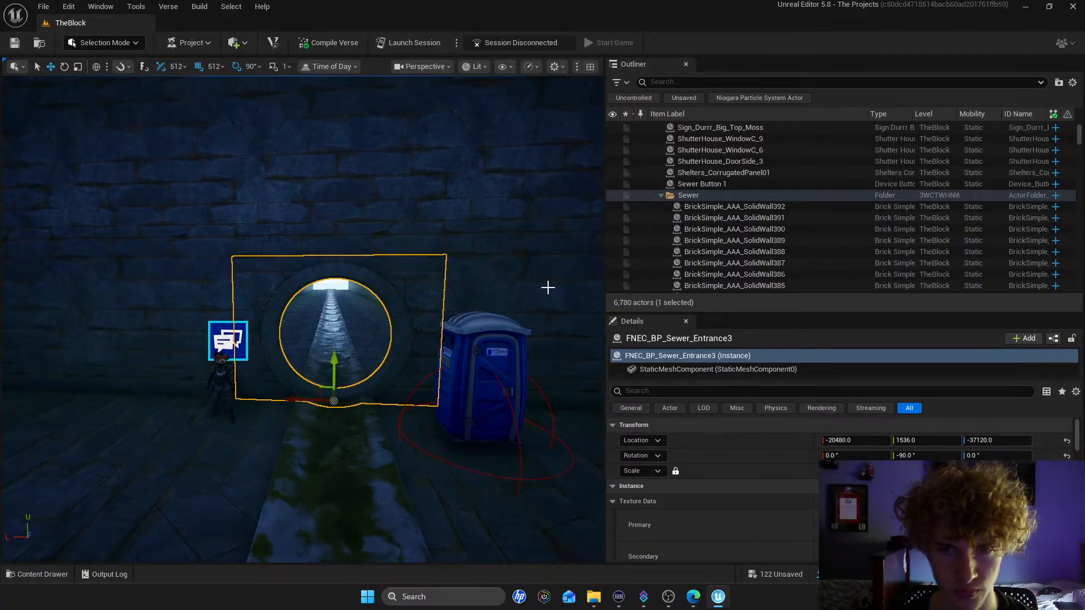
{"action": "left_click", "coordinate": [660, 195]}
Clear the selection and view the whole map from high above
{"action": "key", "text": "s"}
{"action": "right_click_drag", "start_coordinate": [273, 303], "coordinate": [288, 373]}
{"action": "key", "text": "w"}
{"action": "key", "text": "w"}
{"action": "key", "text": "s"}
{"action": "left_click", "coordinate": [397, 214]}
{"action": "key", "text": "d"}
{"action": "right_click_drag", "start_coordinate": [397, 215], "coordinate": [232, 232]}
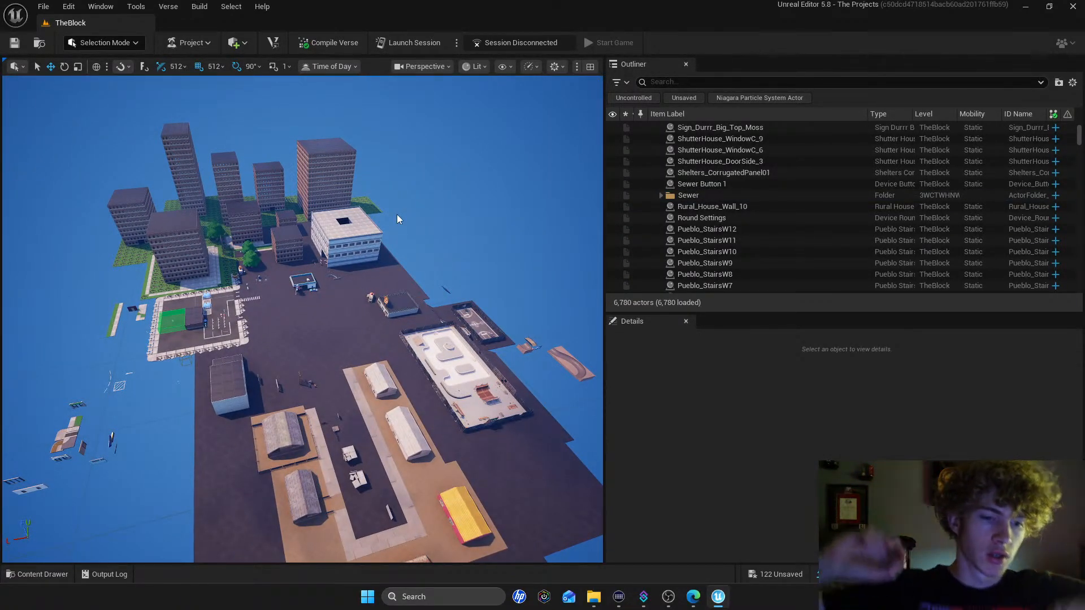
Move the telephone pole in the open lot next to the fenced brick house's dirt yard
{"action": "mouse_move", "coordinate": [389, 249]}
{"action": "right_mouse_down"}
{"action": "mouse_move", "coordinate": [384, 311]}
{"action": "mouse_move", "coordinate": [231, 263]}
{"action": "mouse_move", "coordinate": [248, 272]}
{"action": "mouse_move", "coordinate": [402, 242]}
{"action": "right_mouse_up"}
{"action": "key", "text": "w"}
{"action": "key", "text": "d"}
{"action": "key", "text": "s"}
{"action": "key", "text": "w"}
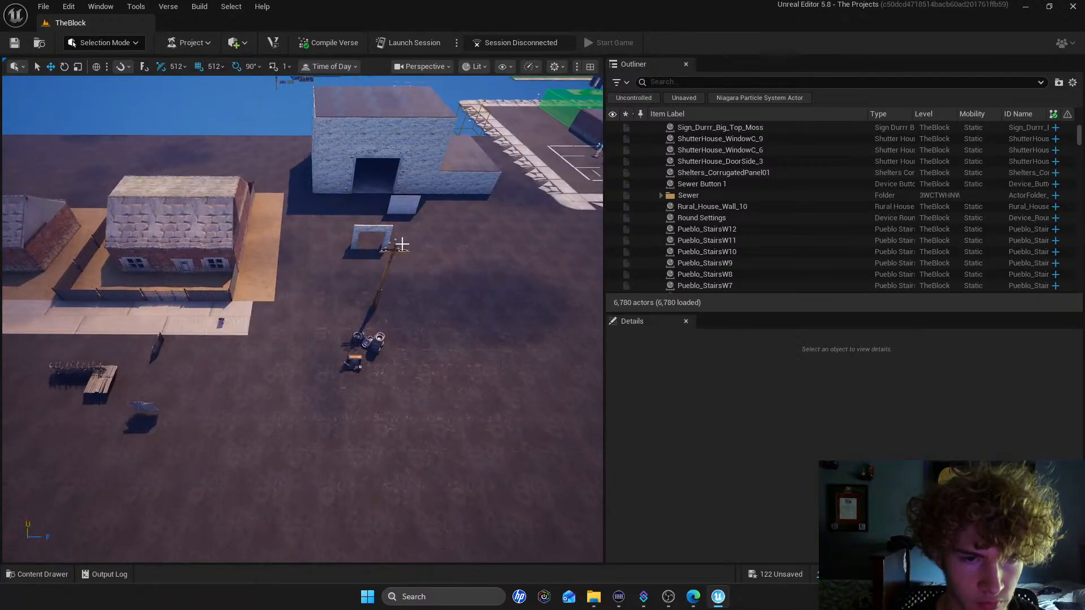
{"action": "left_click", "coordinate": [399, 244]}
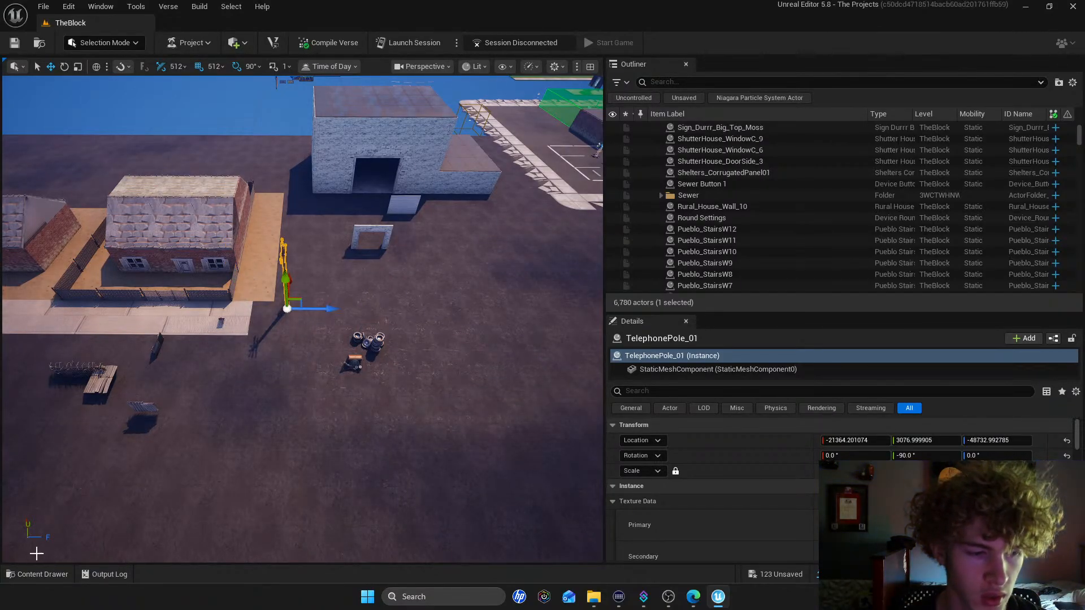
Search the Fortnite assets for "wire" and place the FNEC AlleyTown HangingWires A prop near the telephone pole's top
{"action": "key", "text": "ctrl+space"}
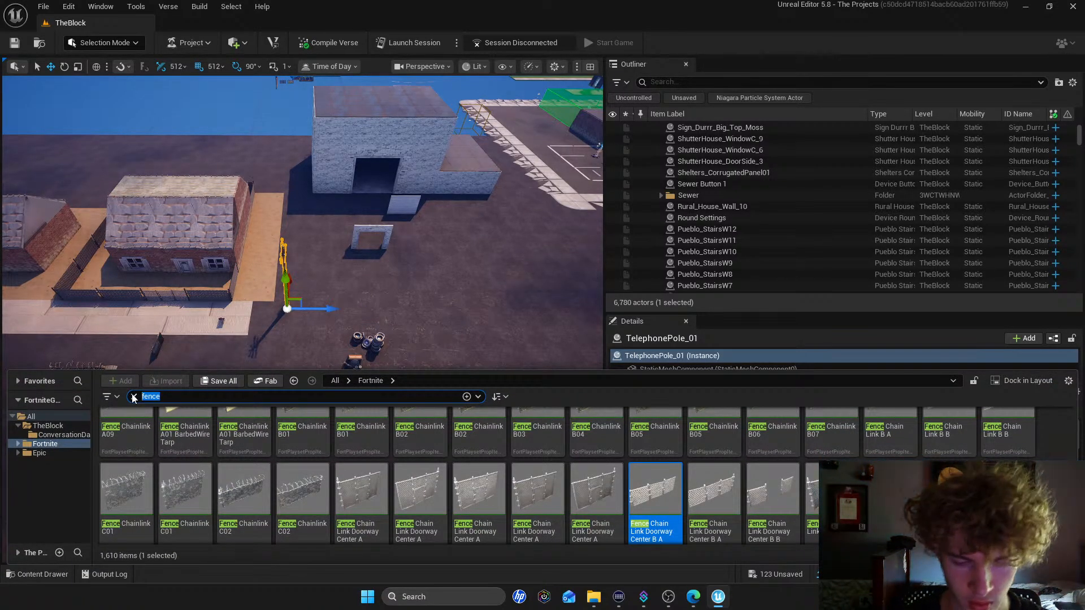
{"action": "type", "text": "wire"}
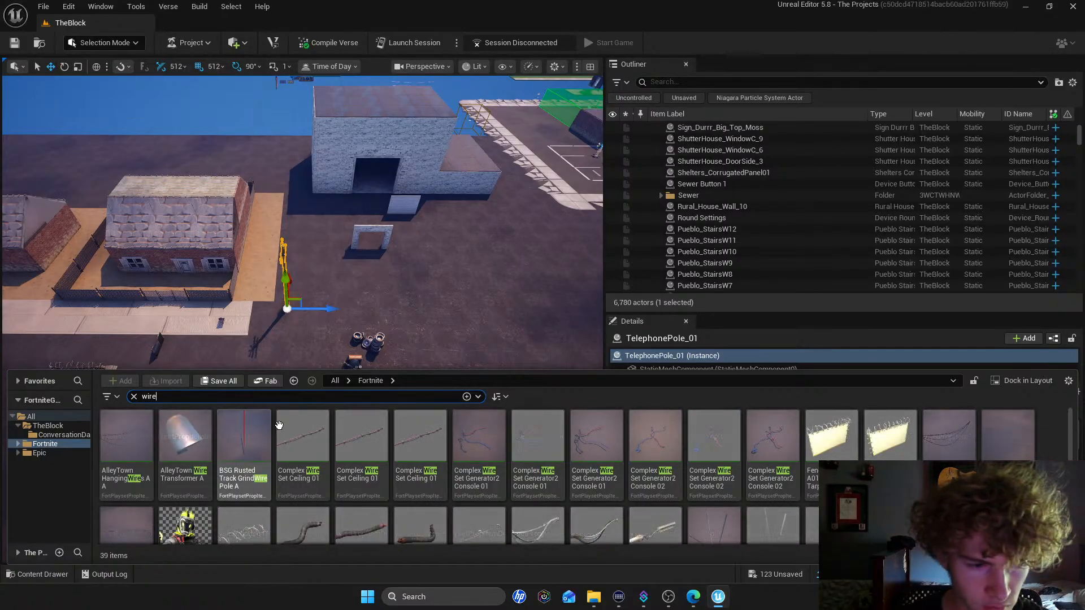
{"action": "left_click_drag", "start_coordinate": [127, 435], "coordinate": [293, 317]}
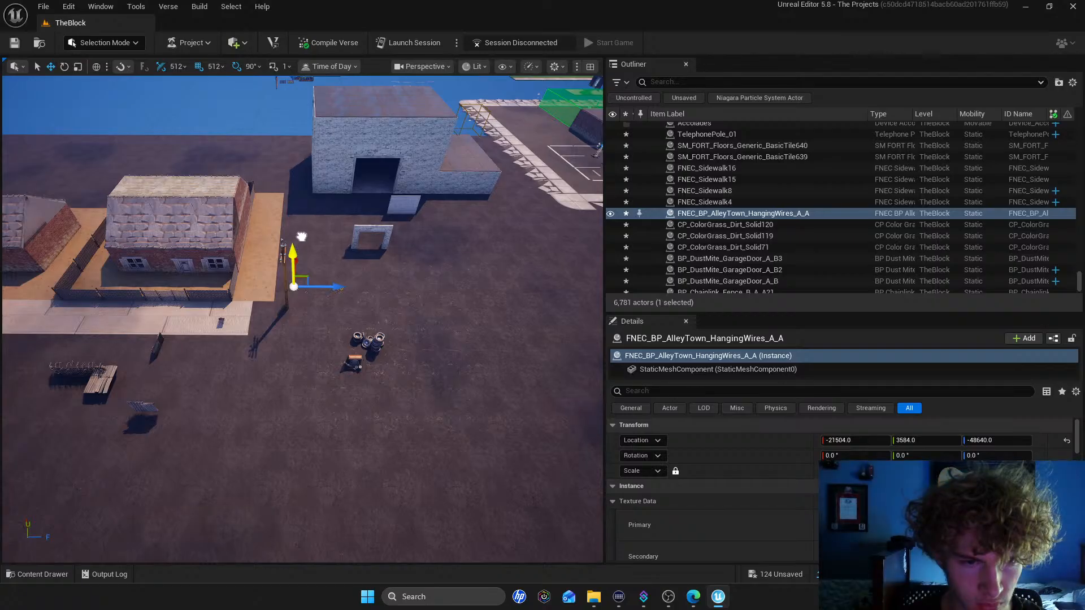
{"action": "right_click_drag", "start_coordinate": [291, 218], "coordinate": [339, 161]}
{"action": "left_click", "coordinate": [461, 244]}
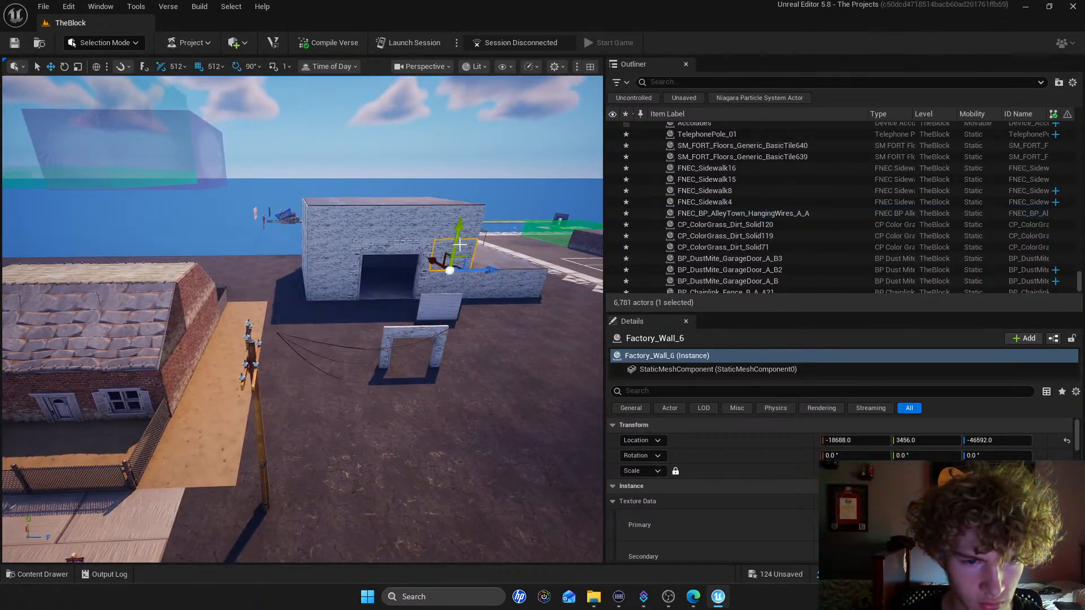
Try out the FNEC Hera VortexWires A prop beside the telephone pole and delete it
{"action": "left_click", "coordinate": [57, 578]}
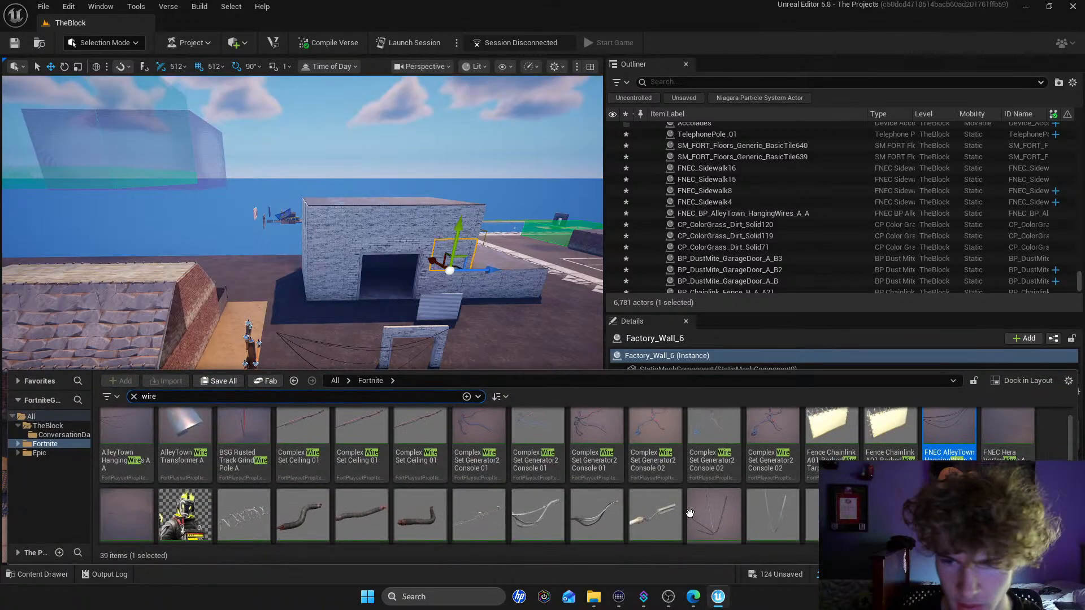
{"action": "scroll", "coordinate": [1015, 458], "scroll_direction": "up", "scroll_amount": 1}
{"action": "left_click_drag", "start_coordinate": [1022, 447], "coordinate": [370, 438]}
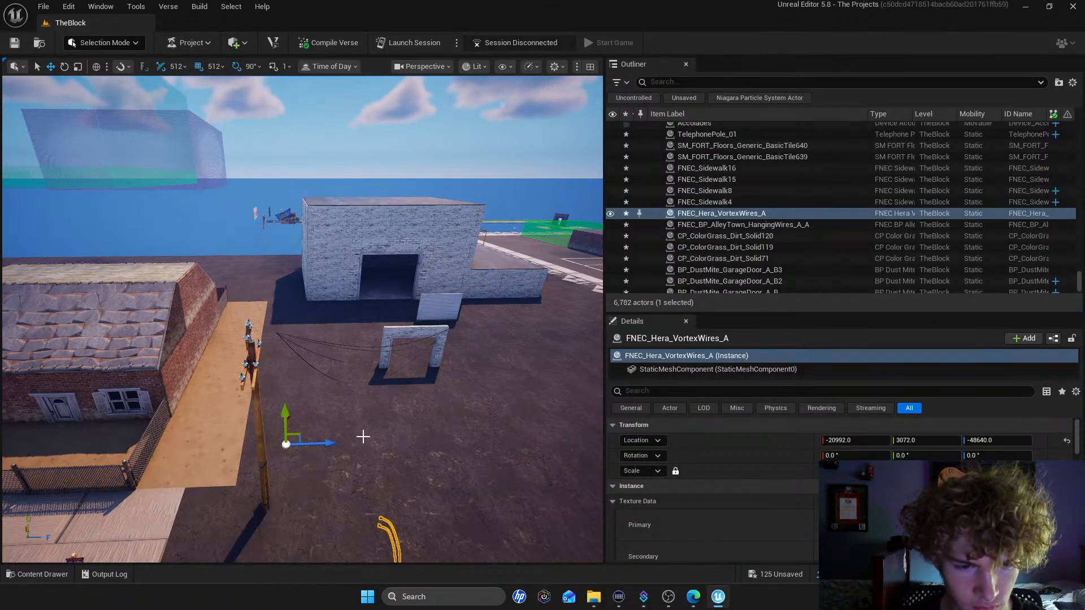
{"action": "right_click_drag", "start_coordinate": [323, 283], "coordinate": [492, 395]}
{"action": "left_click", "coordinate": [433, 279]}
{"action": "left_click", "coordinate": [436, 272]}
{"action": "key", "text": "Delete"}
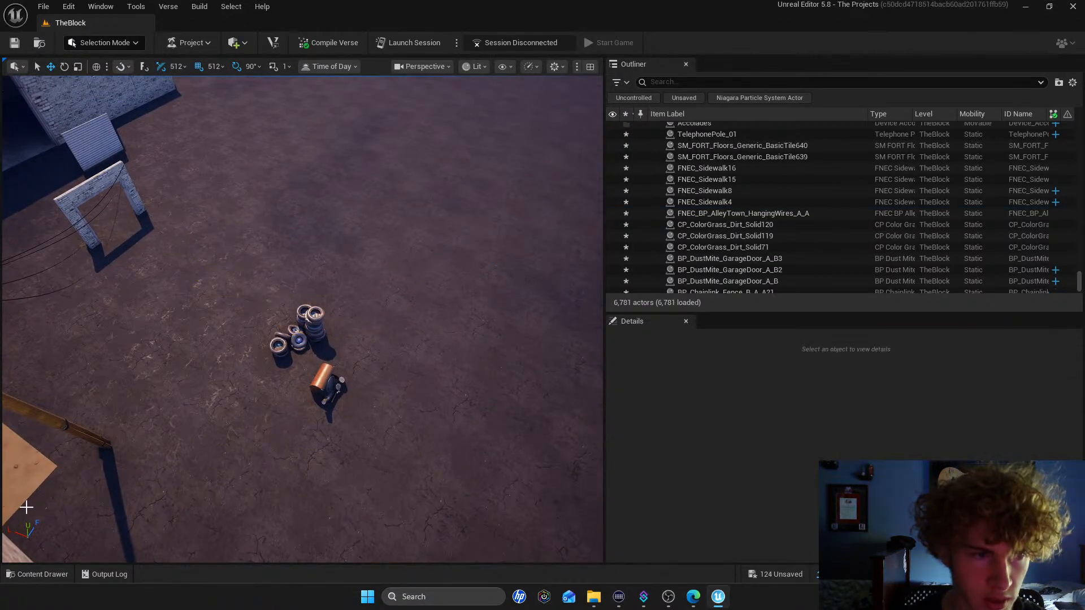
Look through the remaining wire assets for one that suits the telephone pole
{"action": "left_click", "coordinate": [34, 575]}
{"action": "scroll", "coordinate": [636, 497], "scroll_direction": "down", "scroll_amount": 1}
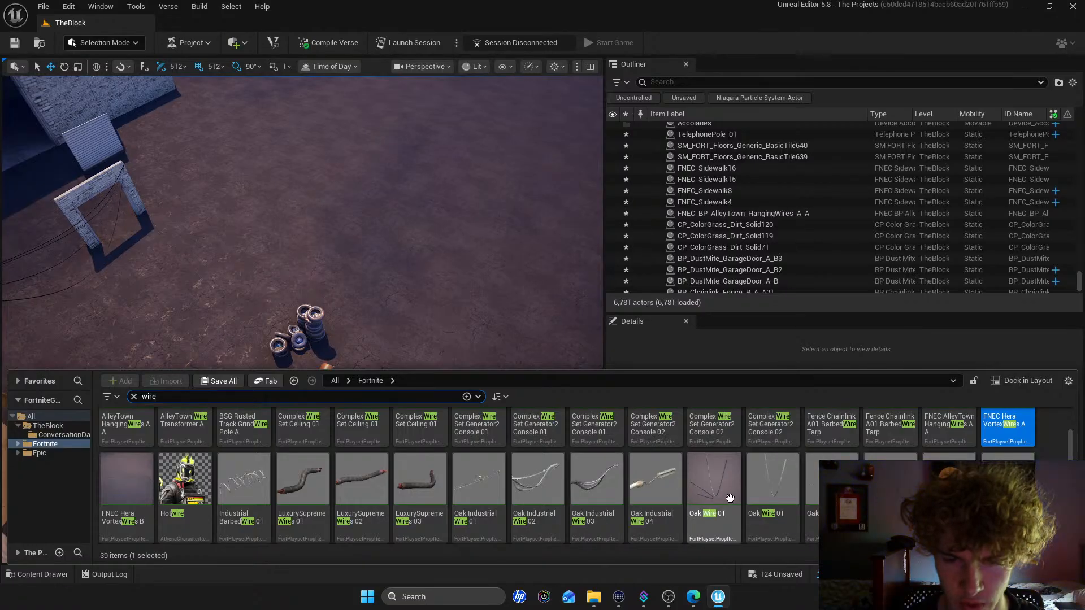
{"action": "scroll", "coordinate": [480, 525], "scroll_direction": "down", "scroll_amount": 2}
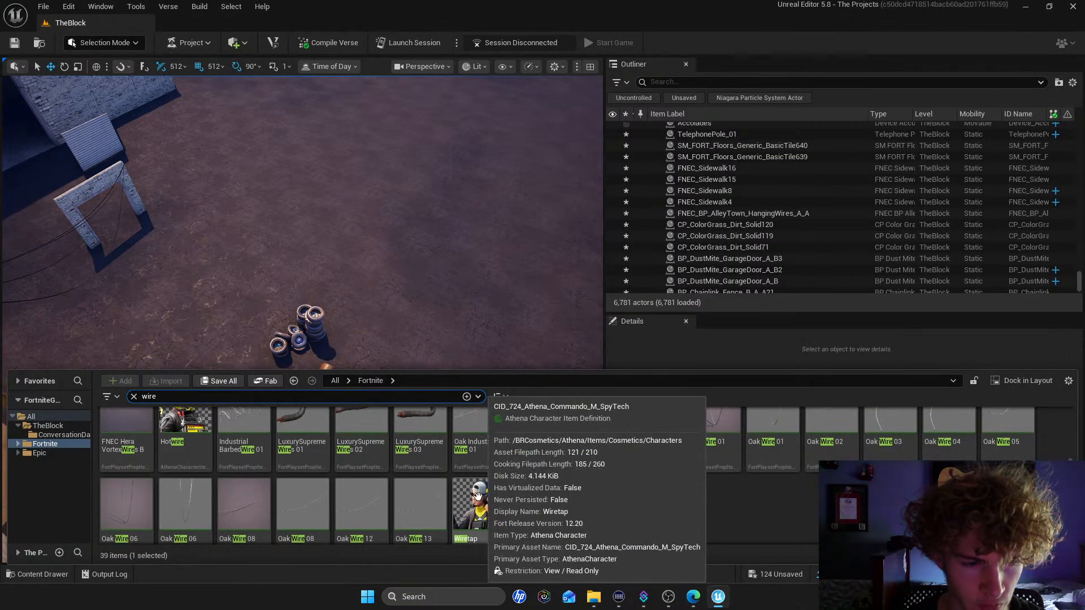
{"action": "scroll", "coordinate": [397, 498], "scroll_direction": "up", "scroll_amount": 3}
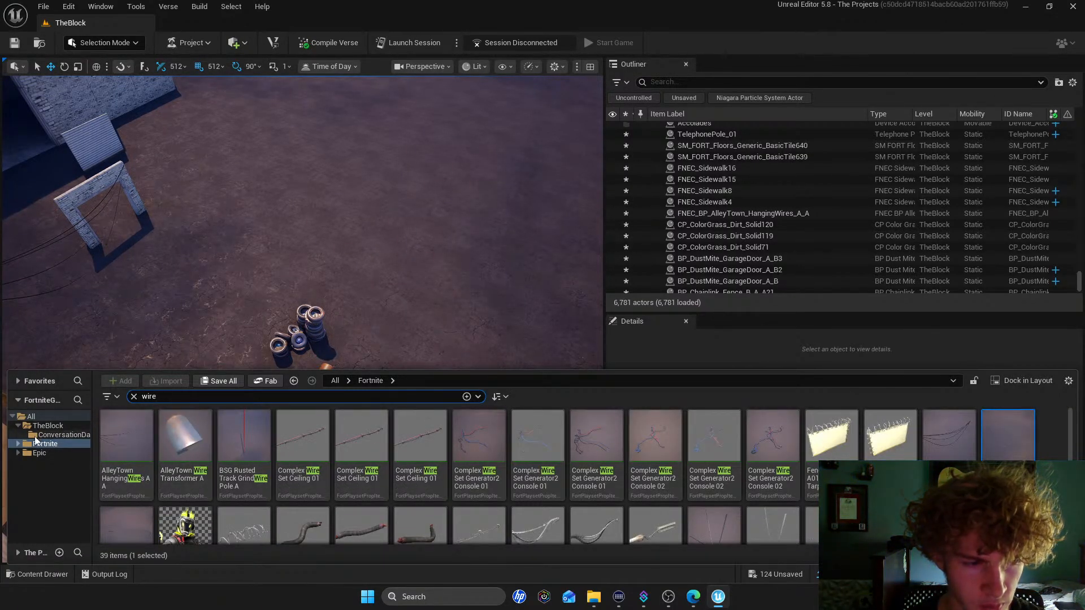
Clear the asset search and search the Fortnite Devices folder for "wire"
{"action": "left_click", "coordinate": [134, 397]}
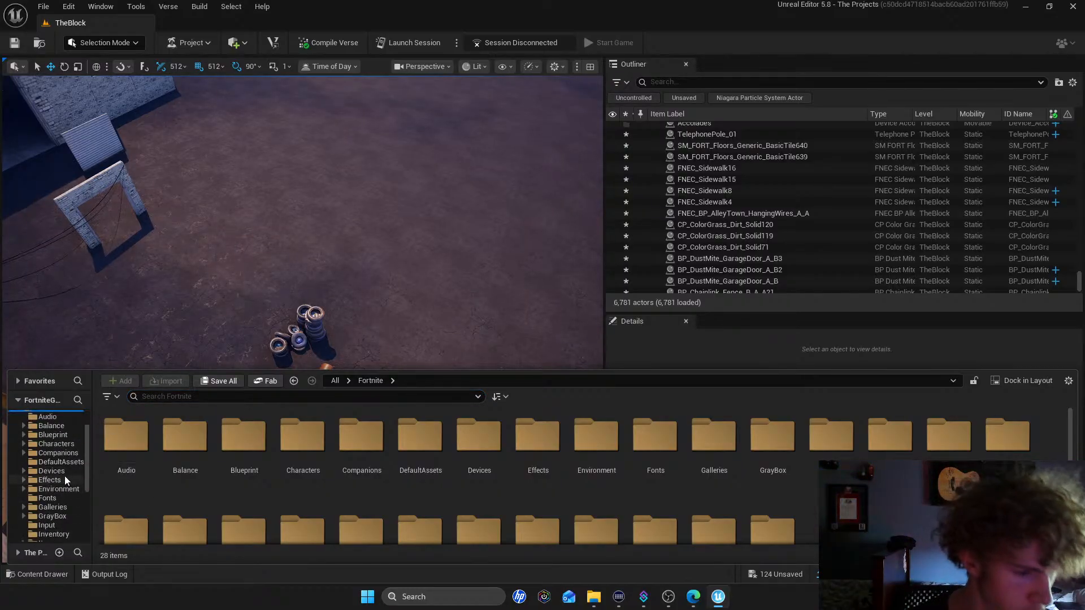
{"action": "left_click", "coordinate": [57, 472]}
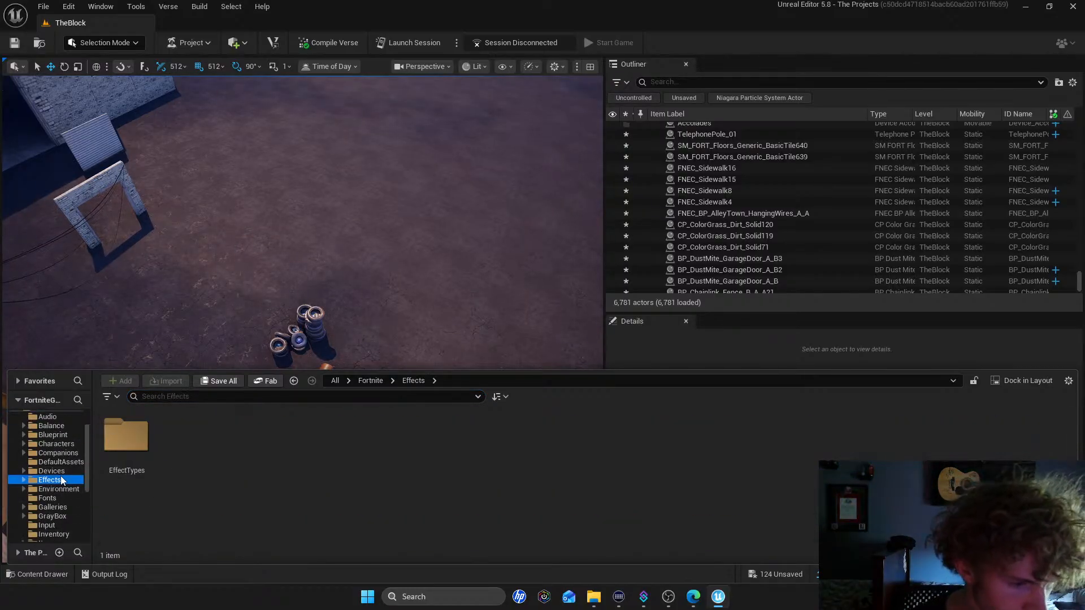
{"action": "left_click", "coordinate": [169, 398]}
{"action": "type", "text": "wire"}
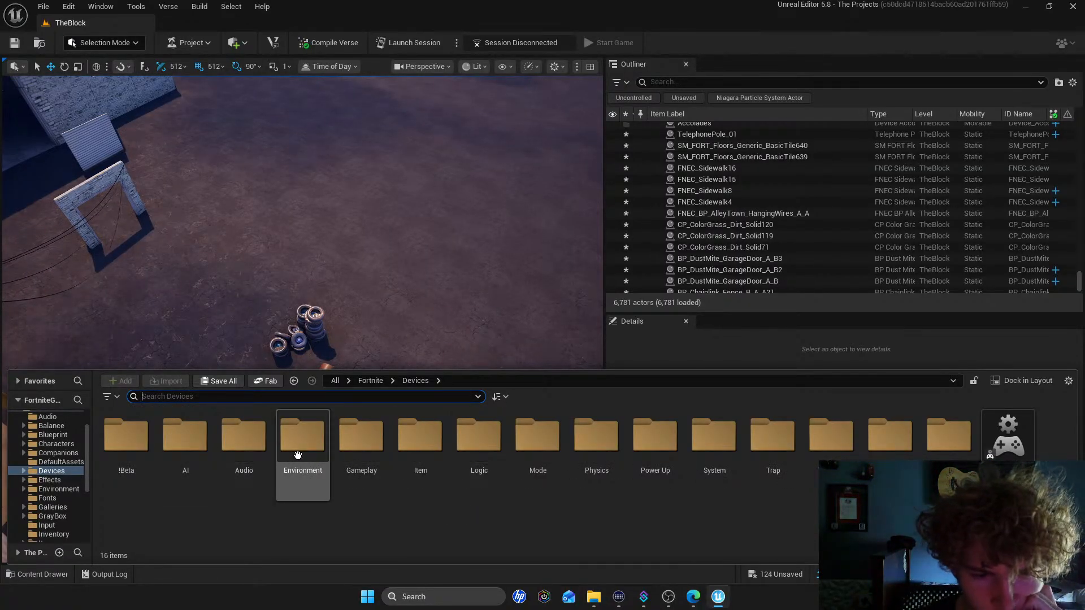
Look through the Devices subfolders, from Gameplay and Environment to System and Traversal, for a device that can serve as a wire
{"action": "double_click", "coordinate": [352, 450]}
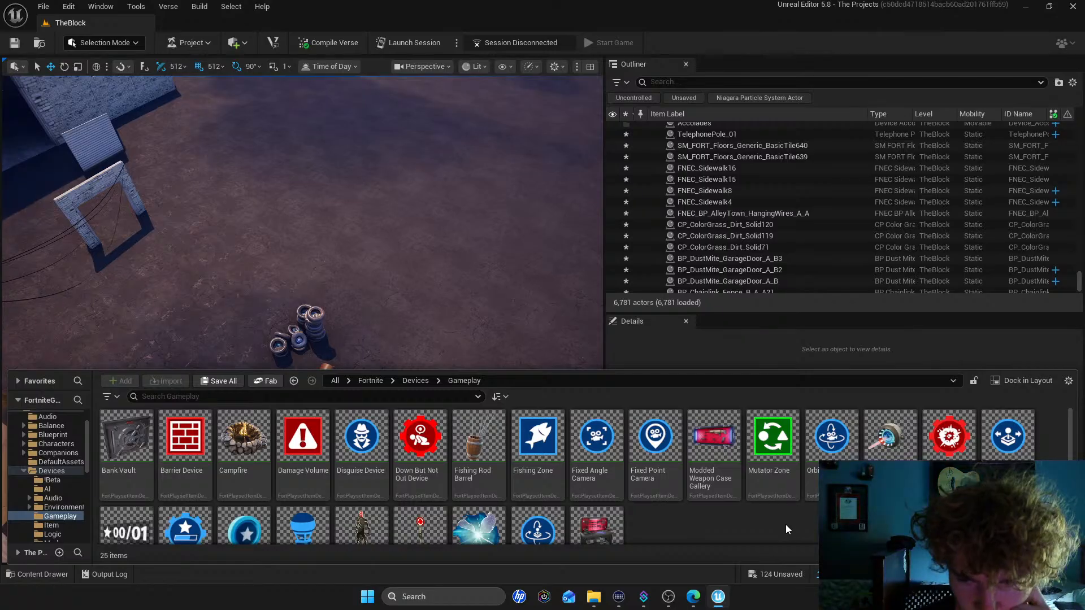
{"action": "scroll", "coordinate": [267, 503], "scroll_direction": "down", "scroll_amount": 1}
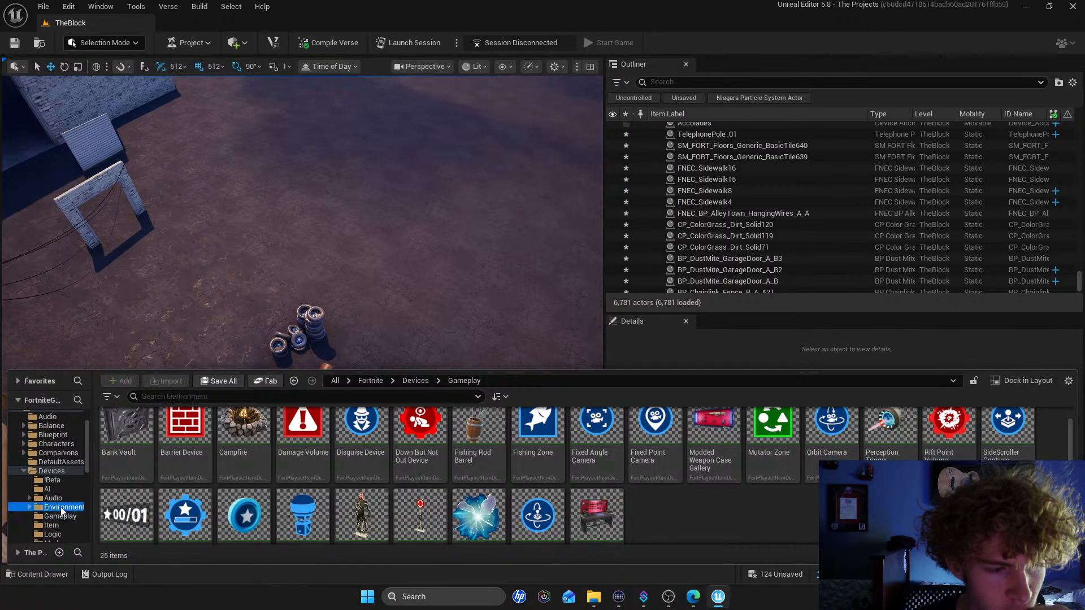
{"action": "left_click", "coordinate": [62, 507]}
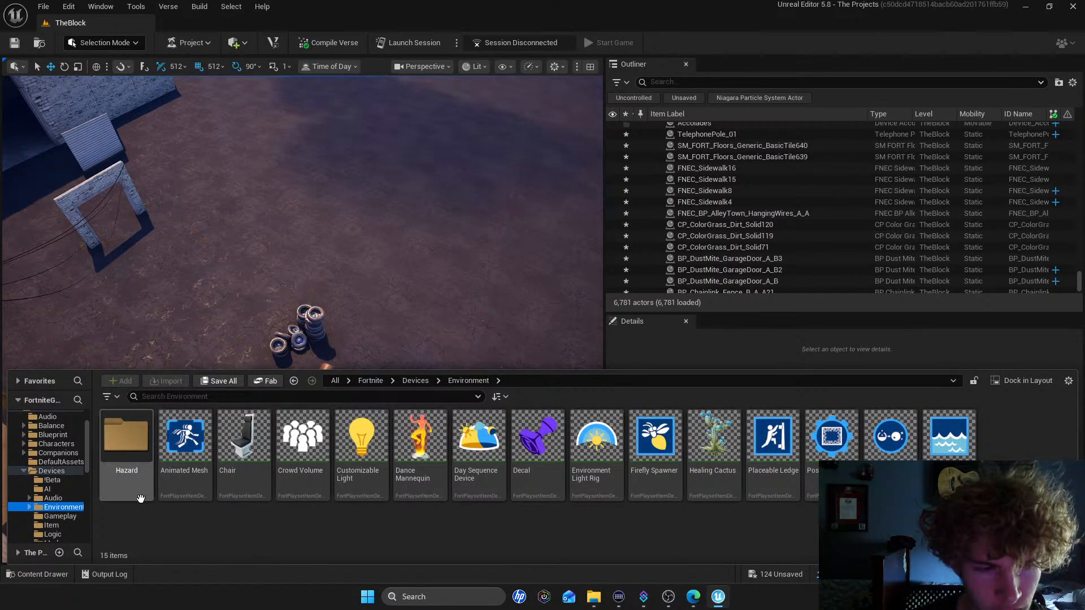
{"action": "left_click", "coordinate": [53, 497]}
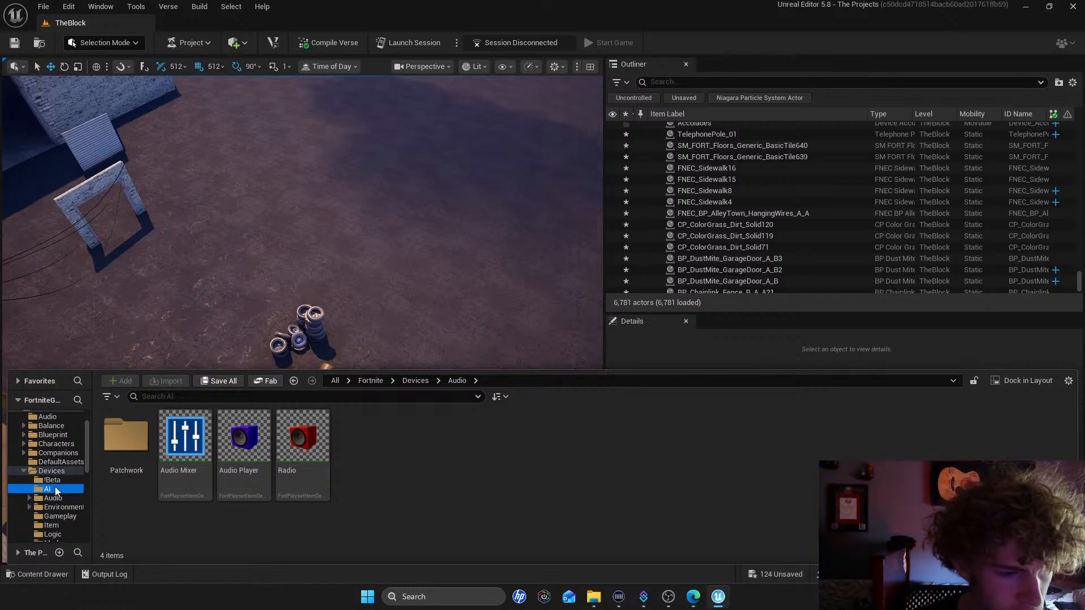
{"action": "left_click", "coordinate": [59, 480]}
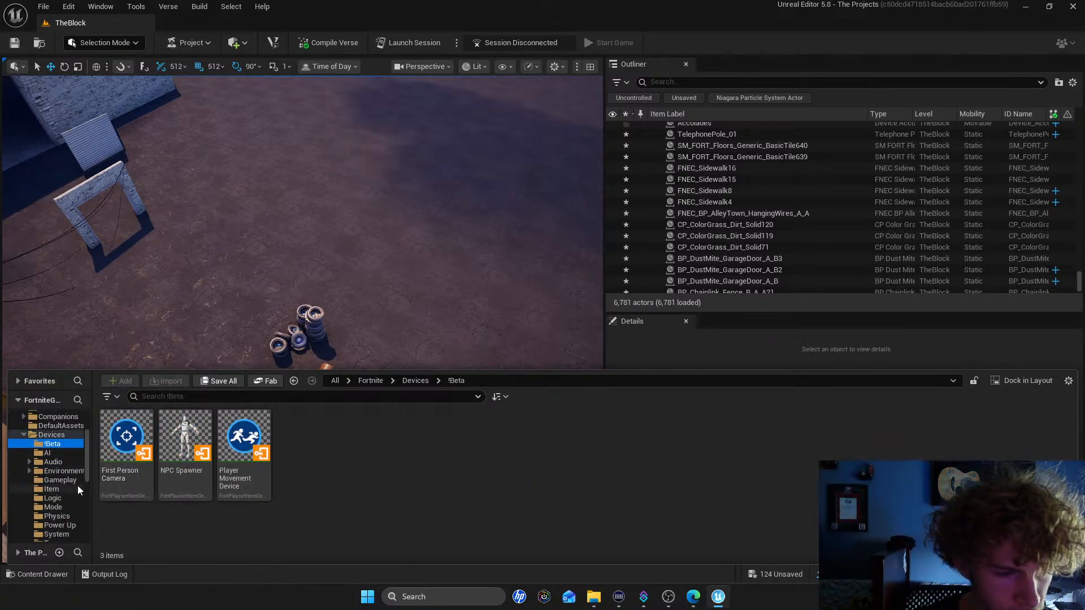
{"action": "left_click", "coordinate": [63, 507]}
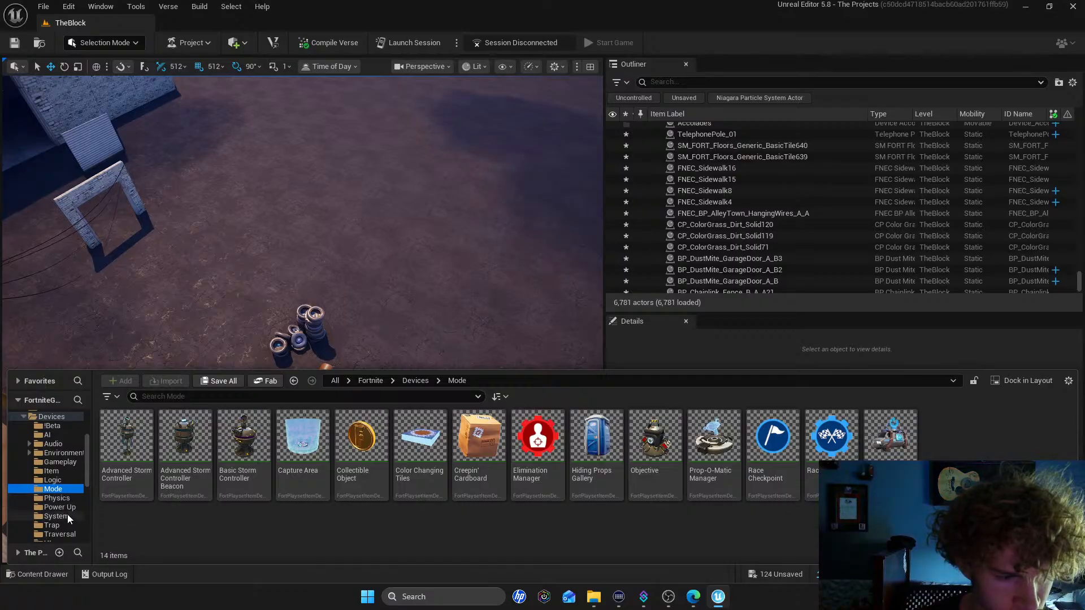
{"action": "left_click", "coordinate": [67, 516]}
{"action": "scroll", "coordinate": [66, 511], "scroll_direction": "down", "scroll_amount": 2}
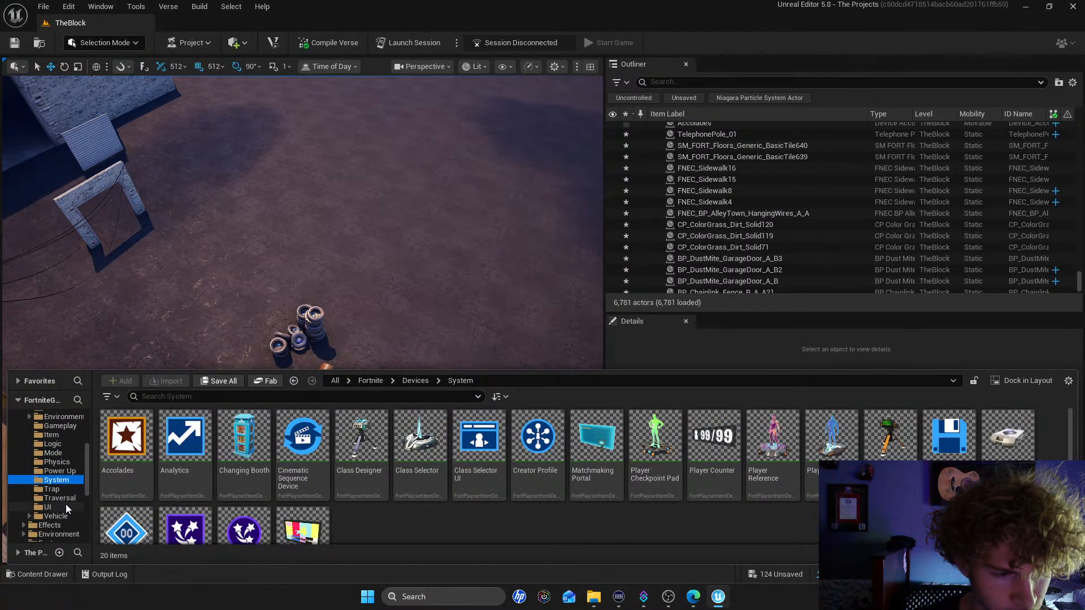
{"action": "left_click", "coordinate": [59, 498]}
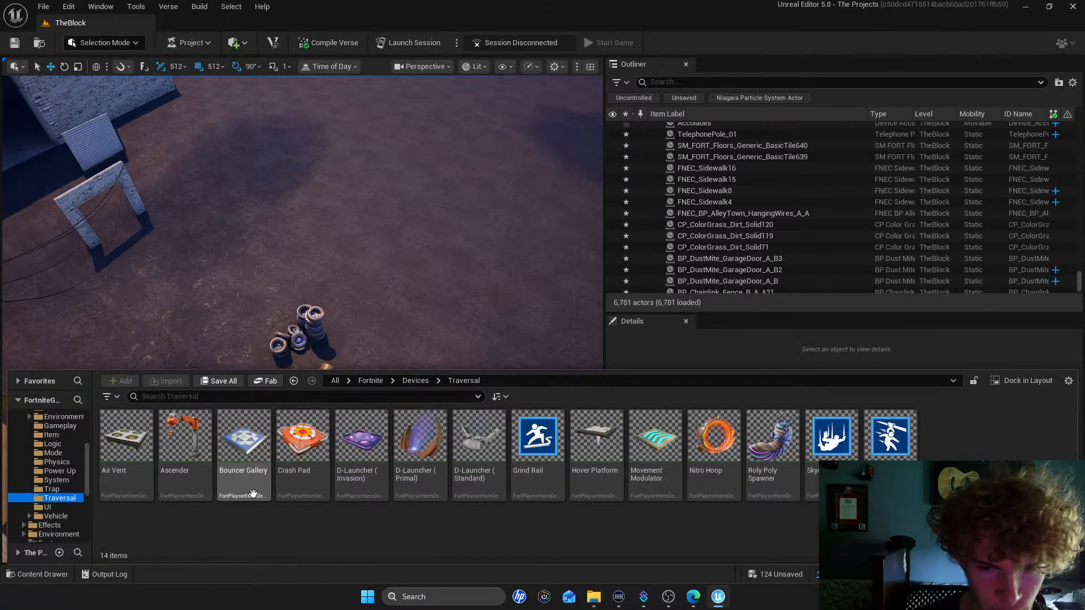
Place a Grind Rail device on the ground beside the stacked tires and set its Visual Style to Wire
{"action": "mouse_move", "coordinate": [560, 456]}
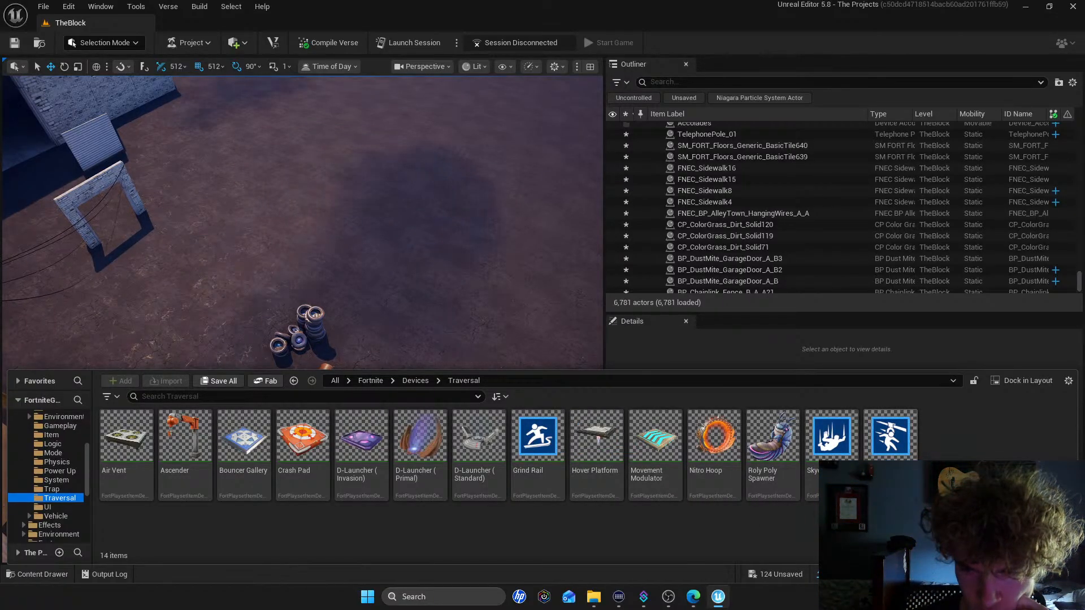
{"action": "left_click_drag", "start_coordinate": [538, 435], "coordinate": [204, 338]}
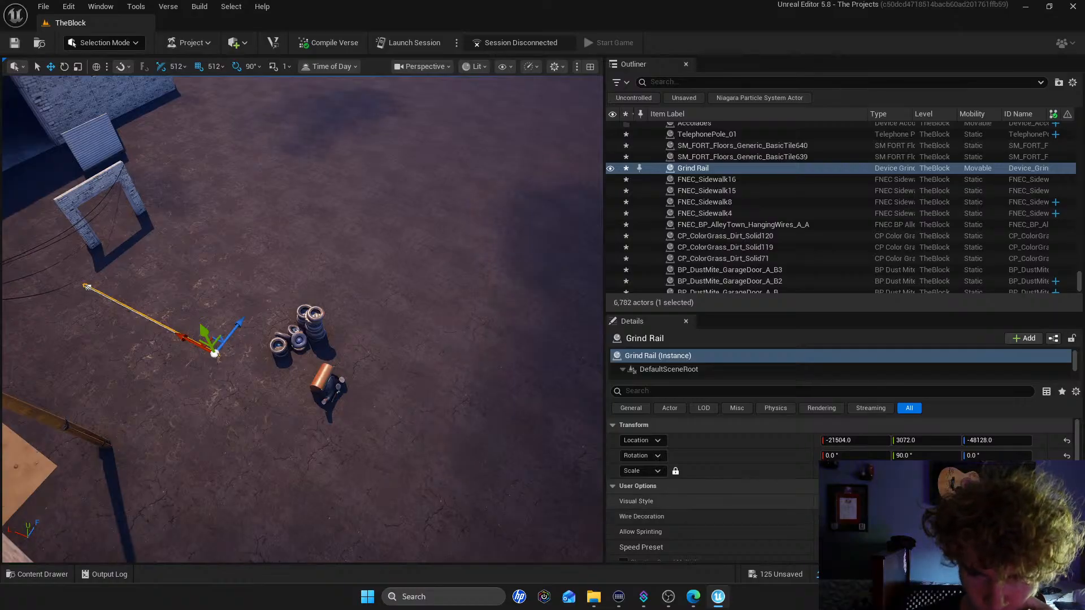
{"action": "left_click", "coordinate": [853, 501]}
{"action": "left_click", "coordinate": [853, 532]}
{"action": "left_click", "coordinate": [853, 501]}
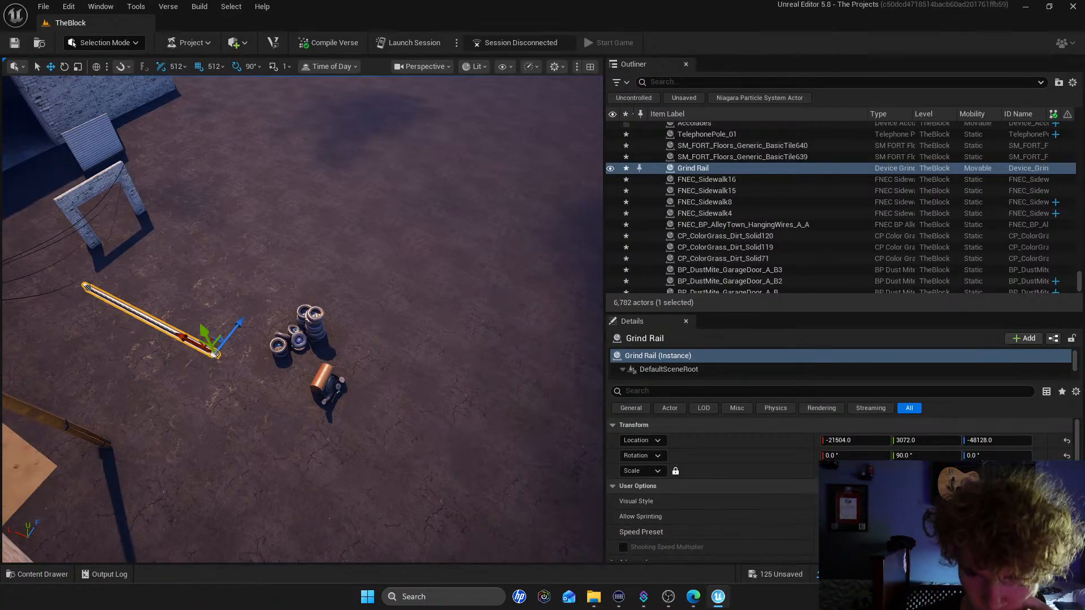
{"action": "left_click", "coordinate": [854, 517]}
Raise the grind rail off the ground to a height of 3584
{"action": "right_click_drag", "start_coordinate": [284, 272], "coordinate": [175, 169]}
{"action": "mouse_move", "coordinate": [302, 319]}
{"action": "right_mouse_down"}
{"action": "mouse_move", "coordinate": [311, 336]}
{"action": "mouse_move", "coordinate": [297, 395]}
{"action": "mouse_move", "coordinate": [308, 378]}
{"action": "mouse_move", "coordinate": [302, 308]}
{"action": "right_mouse_up"}
{"action": "right_click_drag", "start_coordinate": [361, 344], "coordinate": [360, 374]}
{"action": "left_click", "coordinate": [368, 371]}
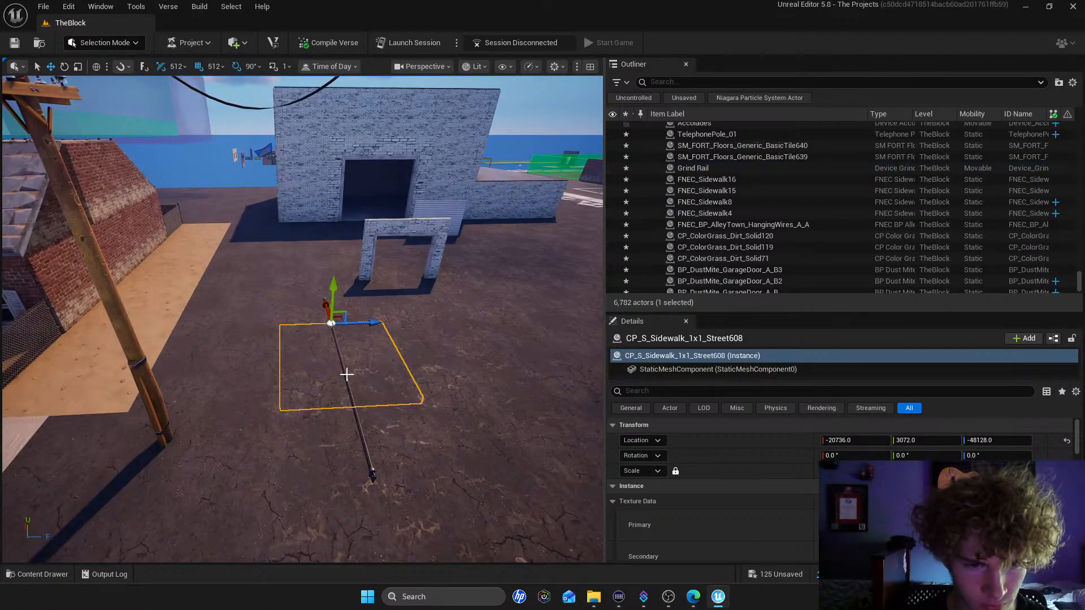
{"action": "left_click", "coordinate": [374, 452]}
{"action": "left_click_drag", "start_coordinate": [372, 447], "coordinate": [375, 291]}
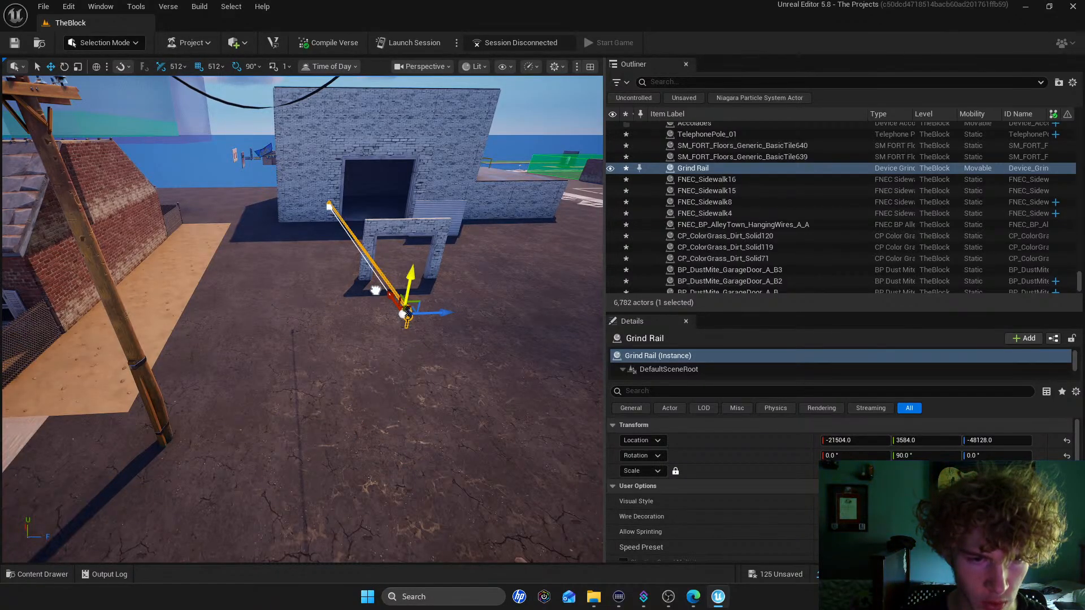
Rotate the grind rail 90 degrees about its vertical axis so it runs parallel to the house fronts
{"action": "key", "text": "s"}
{"action": "mouse_move", "coordinate": [380, 296]}
{"action": "right_mouse_down"}
{"action": "mouse_move", "coordinate": [380, 249]}
{"action": "mouse_move", "coordinate": [380, 295]}
{"action": "right_mouse_up"}
{"action": "key", "text": "w"}
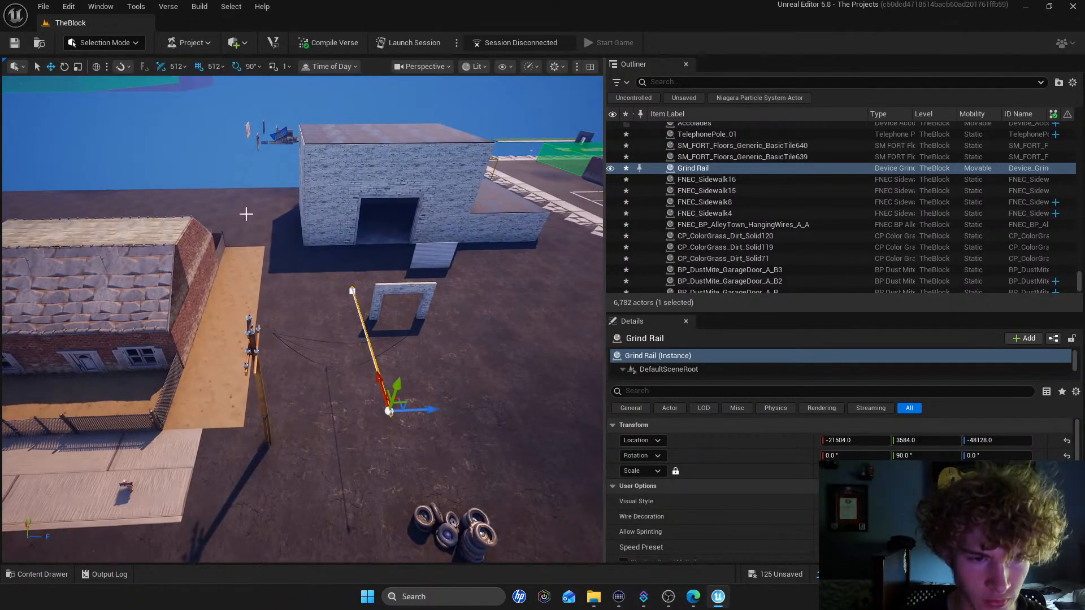
{"action": "left_click", "coordinate": [64, 67]}
{"action": "left_click_drag", "start_coordinate": [351, 443], "coordinate": [356, 451]}
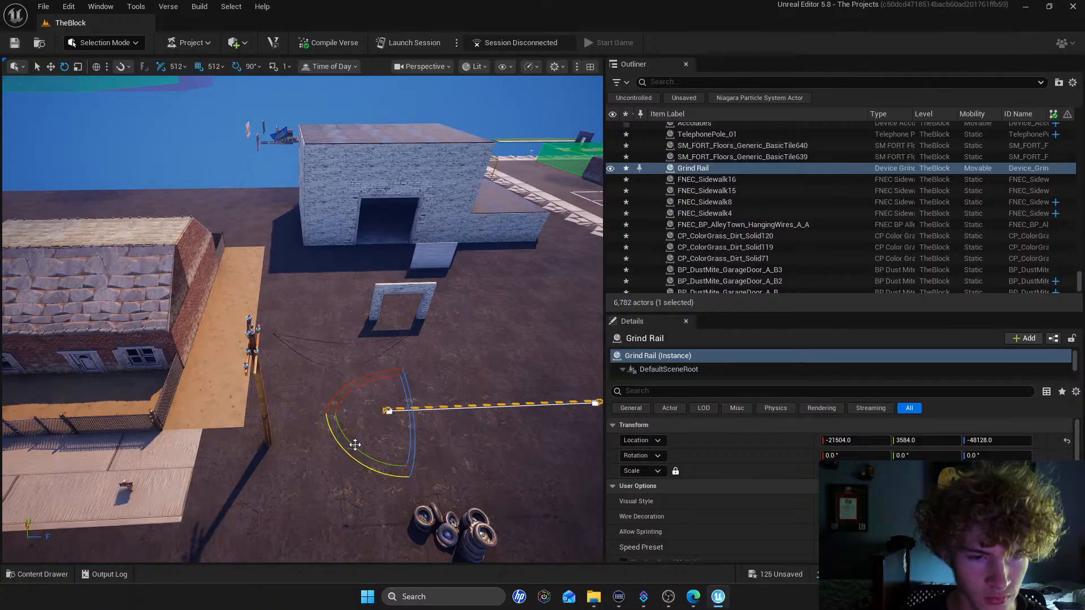
Move the grind rail alongside the fence in front of the house, to location -21504, 3584, -50176
{"action": "left_click", "coordinate": [50, 67]}
{"action": "scroll", "coordinate": [386, 397], "scroll_direction": "down", "scroll_amount": 5}
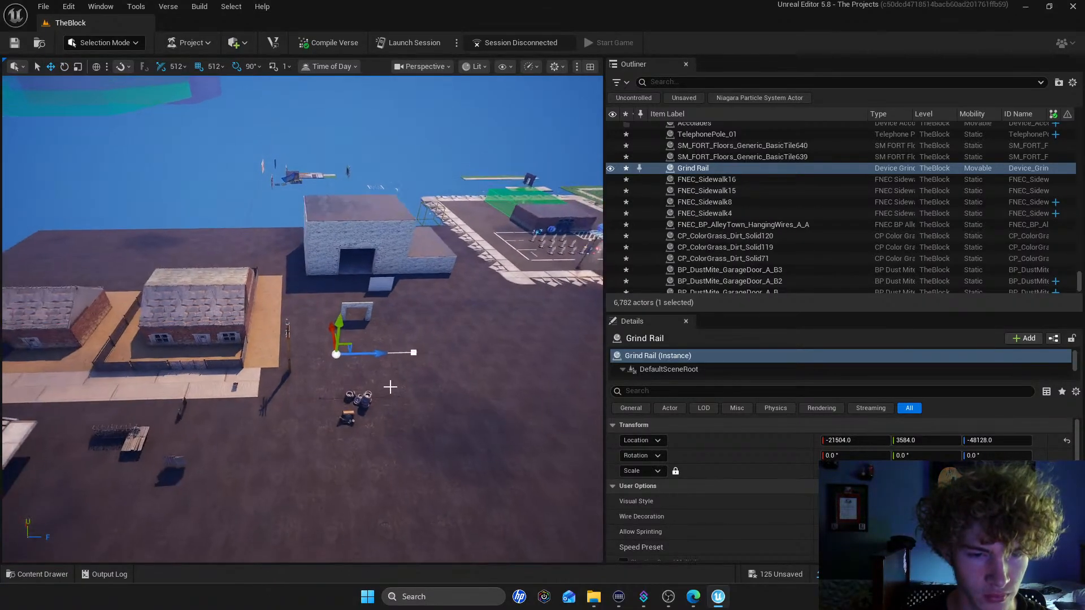
{"action": "left_click_drag", "start_coordinate": [367, 351], "coordinate": [205, 303]}
{"action": "key", "text": "w"}
{"action": "right_click_drag", "start_coordinate": [205, 303], "coordinate": [188, 339]}
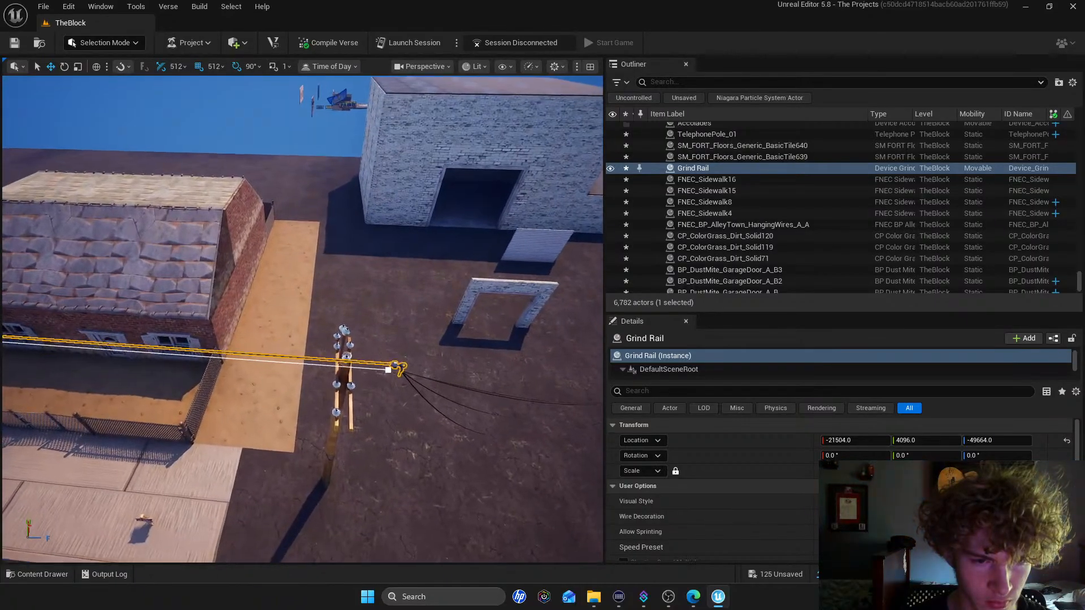
{"action": "scroll", "coordinate": [252, 302], "scroll_direction": "down", "scroll_amount": 5}
{"action": "left_click_drag", "start_coordinate": [191, 306], "coordinate": [196, 328]}
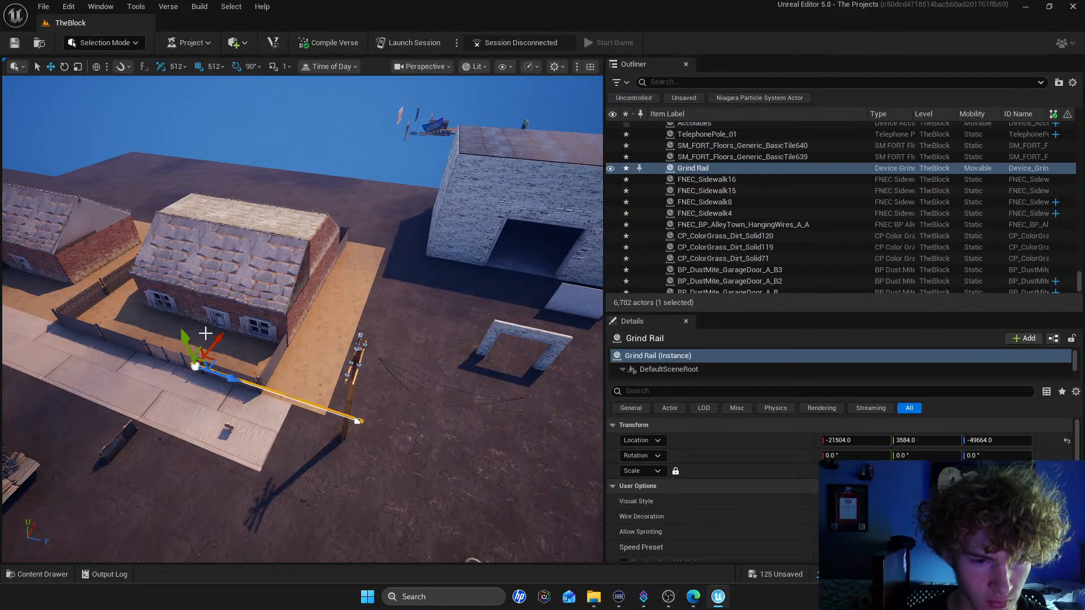
{"action": "left_click_drag", "start_coordinate": [209, 366], "coordinate": [187, 355]}
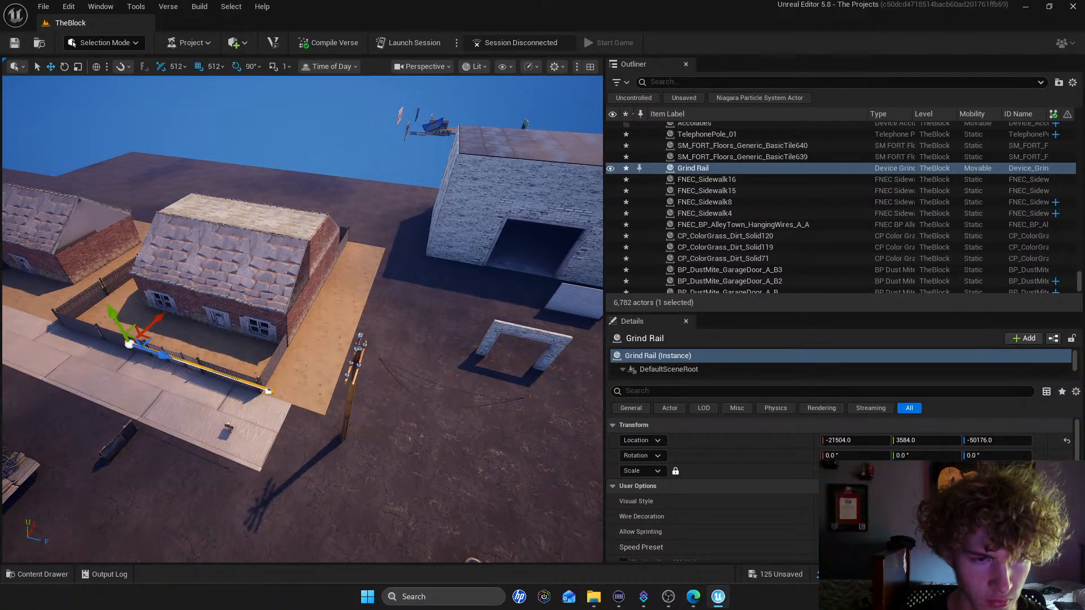
Duplicate the telephone pole and place the copy on the sidewalk between the two houses, at about -21364, 3077, -51805
{"action": "left_click", "coordinate": [236, 397]}
{"action": "left_click", "coordinate": [269, 391]}
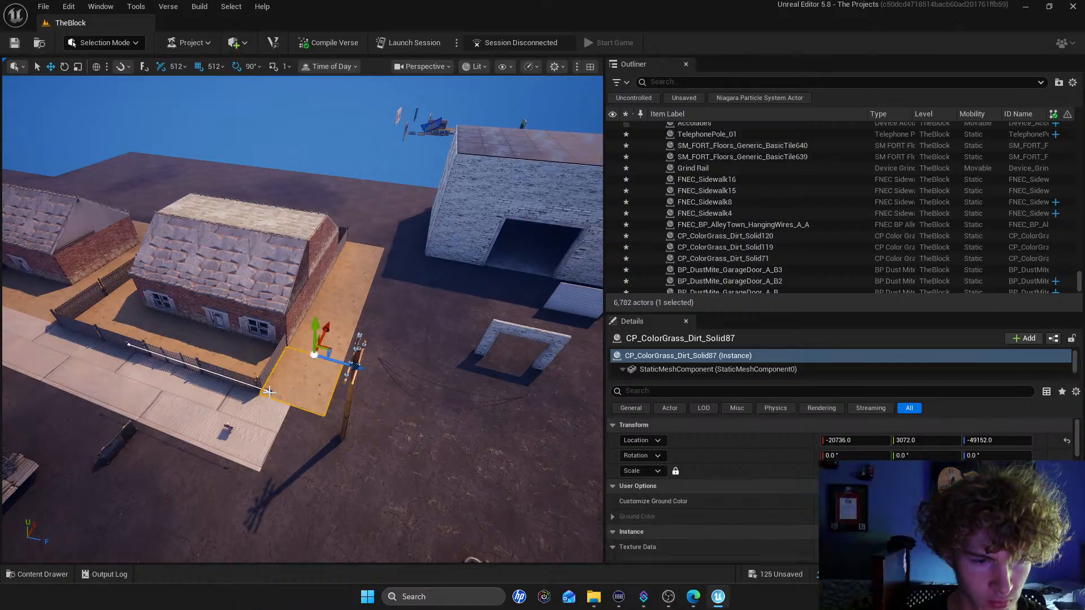
{"action": "left_click", "coordinate": [266, 392]}
{"action": "left_click_drag", "start_coordinate": [269, 390], "coordinate": [23, 328]}
{"action": "left_click", "coordinate": [351, 412]}
{"action": "right_click_drag", "start_coordinate": [24, 327], "coordinate": [5, 282]}
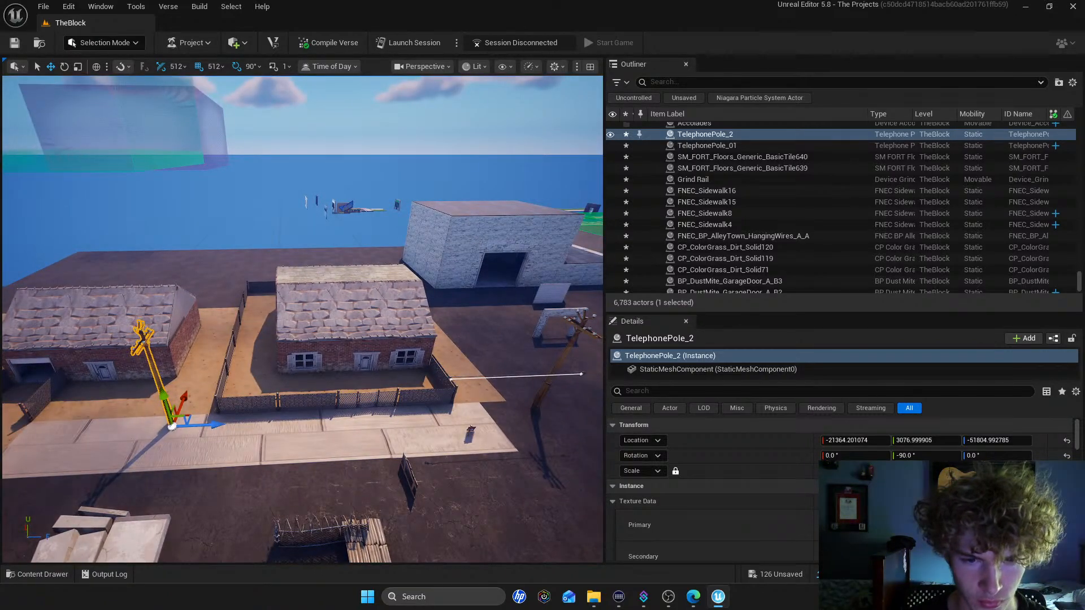
Select the grind rail and examine its user options, including the advanced speed, jump and event settings
{"action": "left_click", "coordinate": [452, 378]}
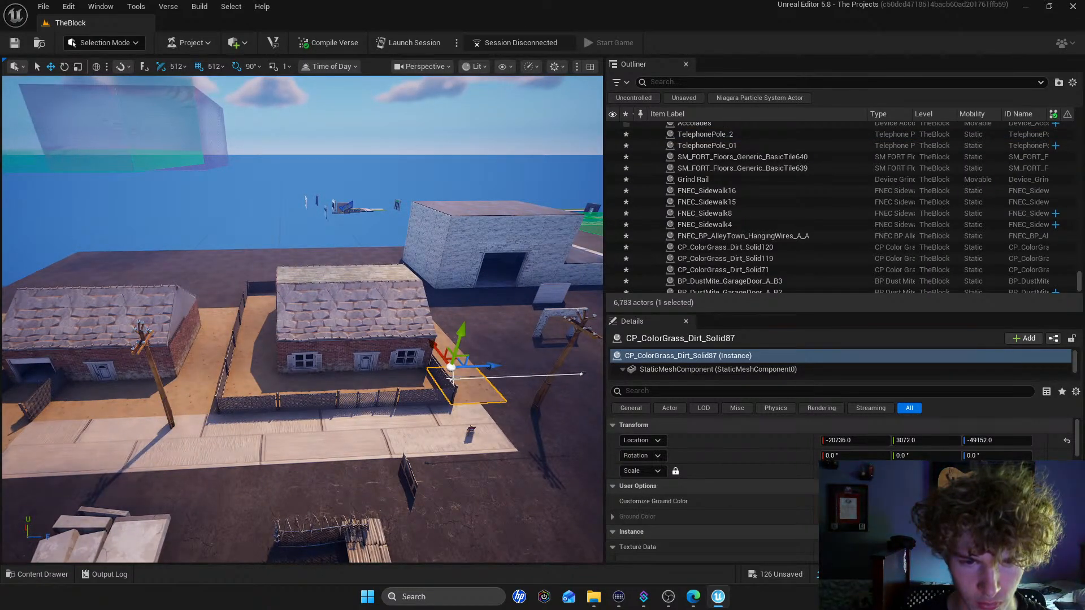
{"action": "left_click", "coordinate": [585, 375]}
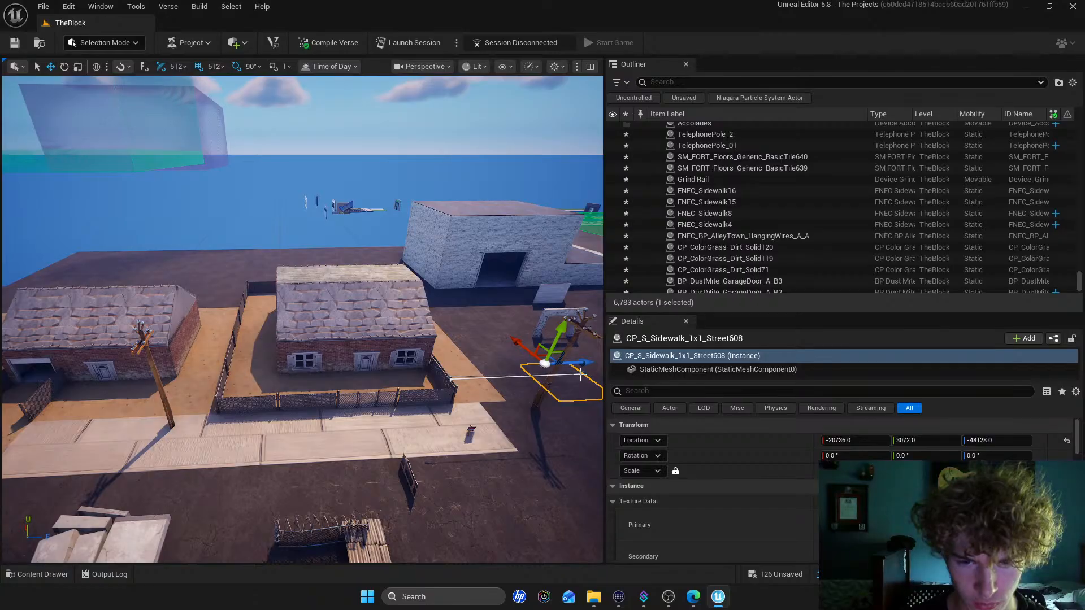
{"action": "left_click", "coordinate": [581, 375]}
{"action": "scroll", "coordinate": [812, 507], "scroll_direction": "down", "scroll_amount": 1}
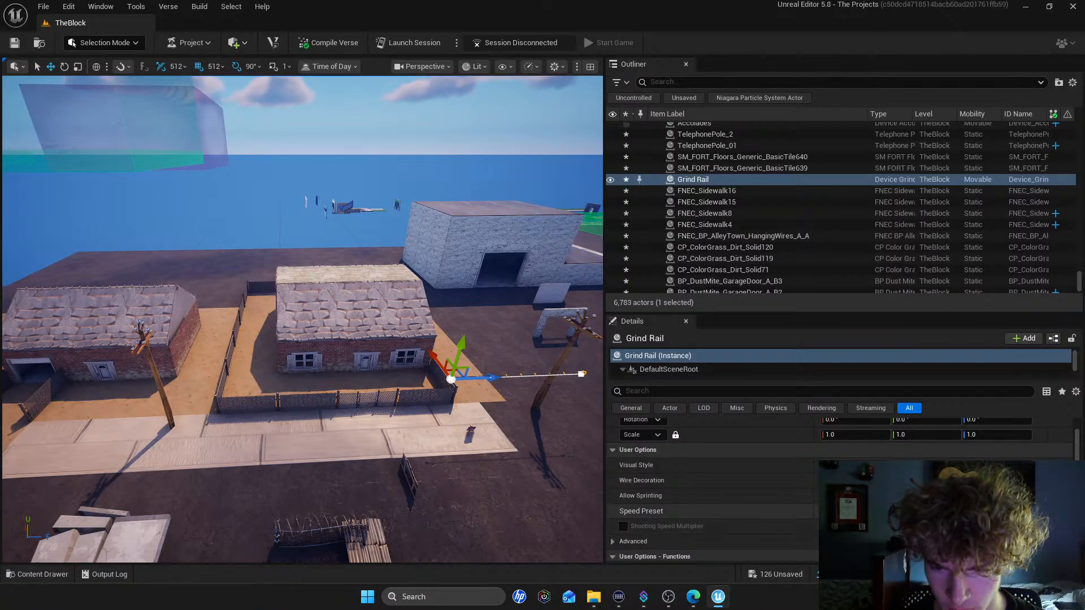
{"action": "scroll", "coordinate": [731, 506], "scroll_direction": "down", "scroll_amount": 2}
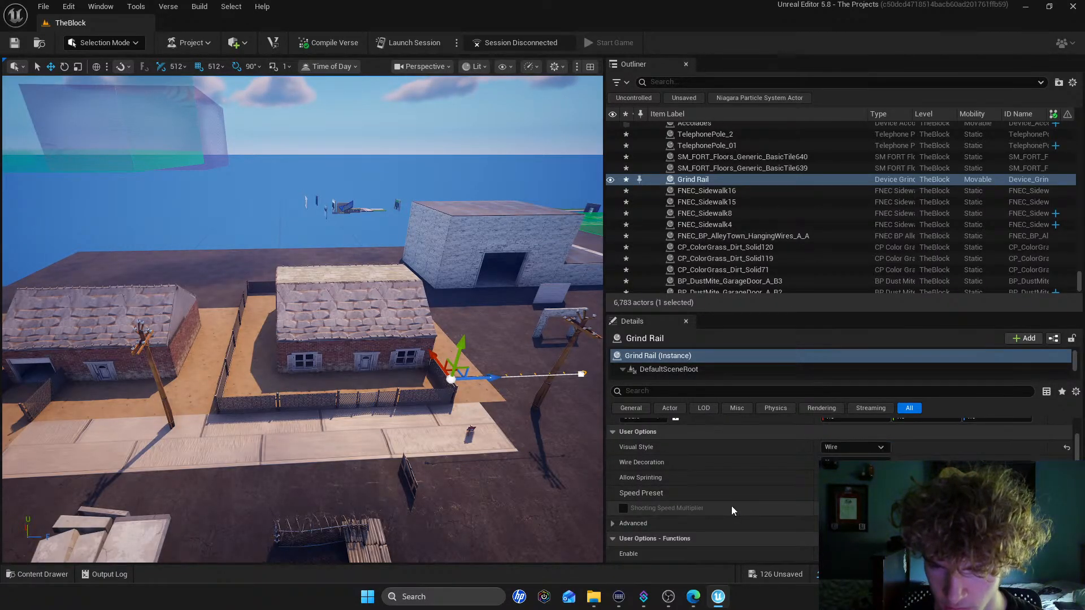
{"action": "left_click", "coordinate": [613, 504]}
{"action": "scroll", "coordinate": [671, 496], "scroll_direction": "down", "scroll_amount": 4}
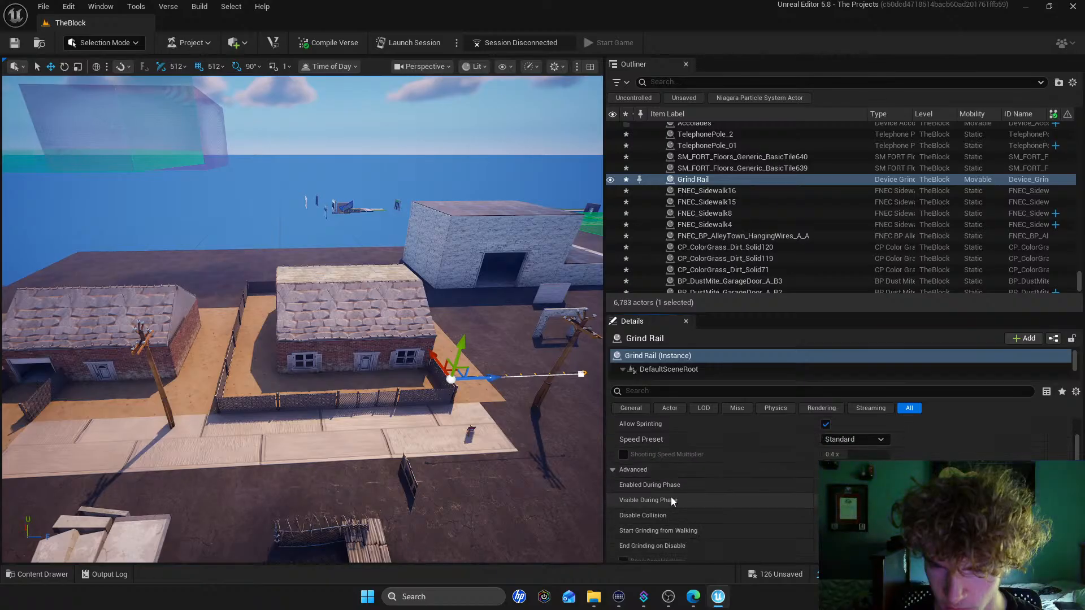
{"action": "scroll", "coordinate": [681, 485], "scroll_direction": "down", "scroll_amount": 1}
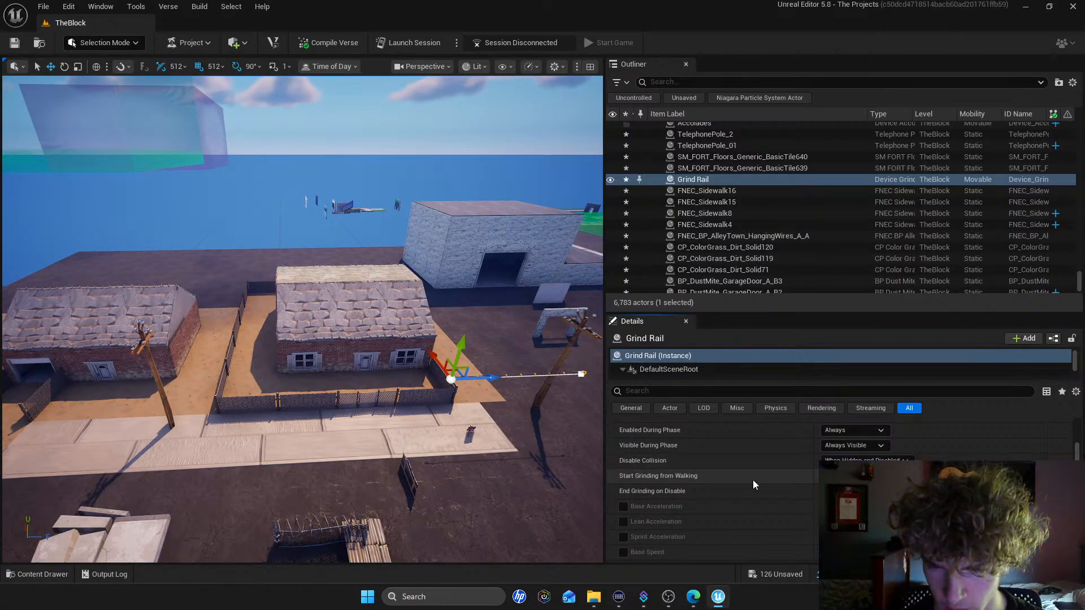
{"action": "scroll", "coordinate": [694, 489], "scroll_direction": "down", "scroll_amount": 2}
{"action": "scroll", "coordinate": [694, 489], "scroll_direction": "down", "scroll_amount": 1}
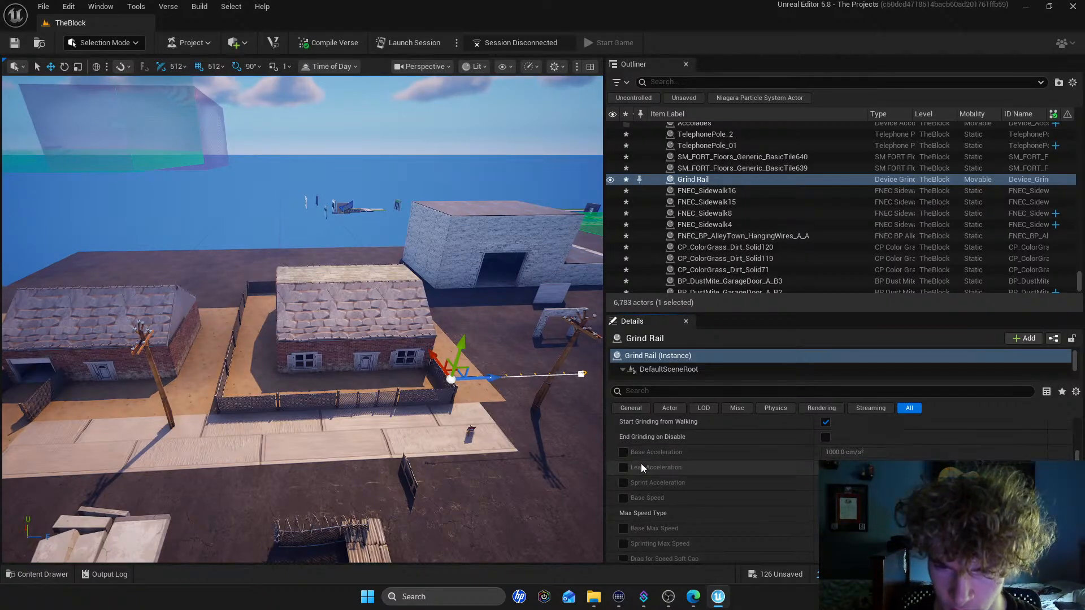
{"action": "scroll", "coordinate": [649, 475], "scroll_direction": "down", "scroll_amount": 5}
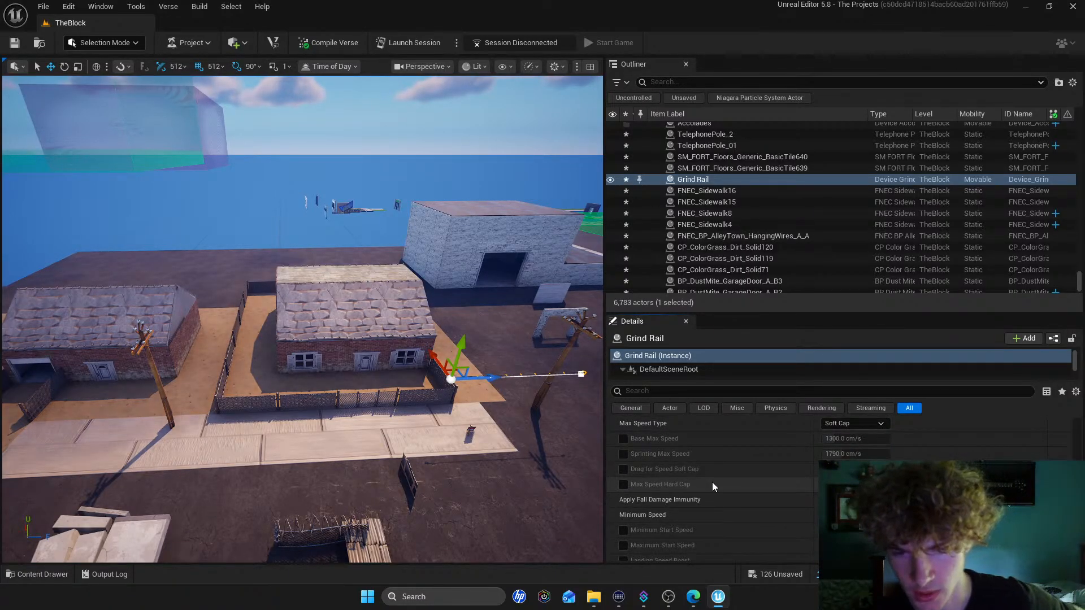
{"action": "scroll", "coordinate": [701, 484], "scroll_direction": "down", "scroll_amount": 7}
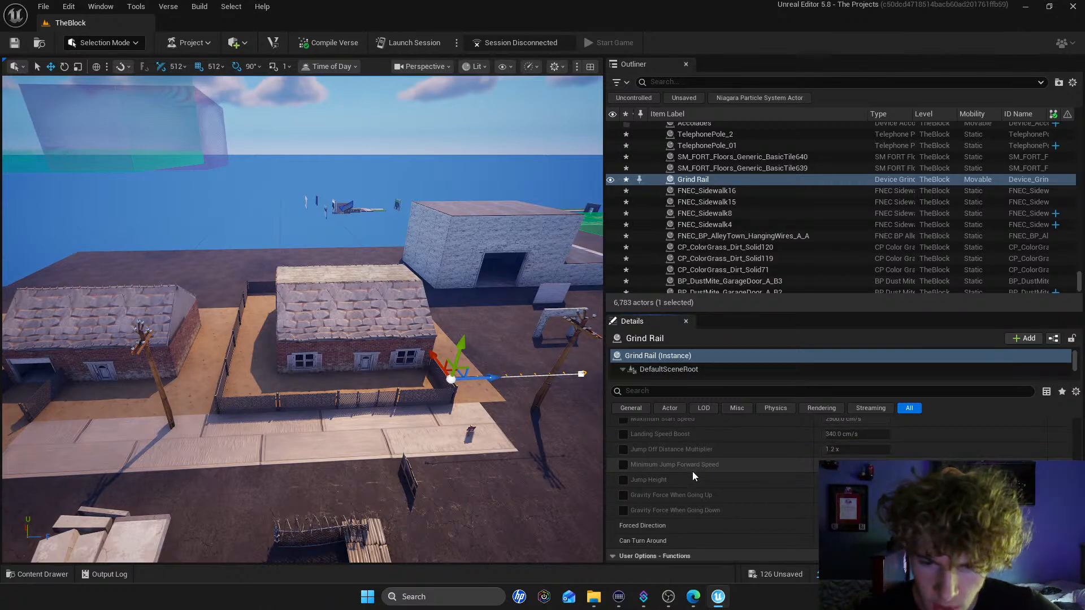
{"action": "scroll", "coordinate": [693, 471], "scroll_direction": "down", "scroll_amount": 3}
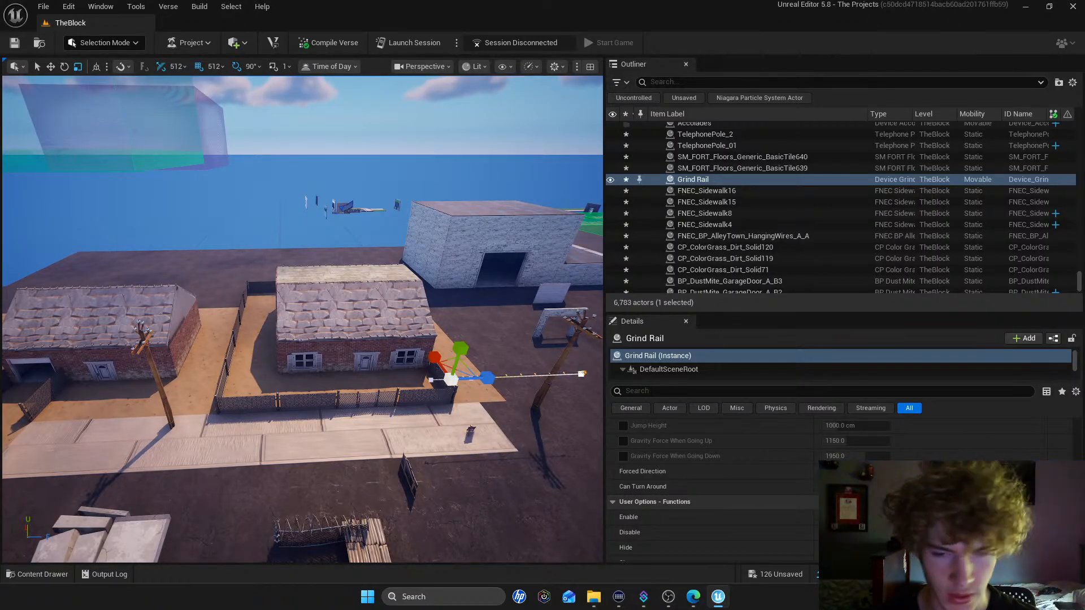
{"action": "scroll", "coordinate": [678, 508], "scroll_direction": "down", "scroll_amount": 7}
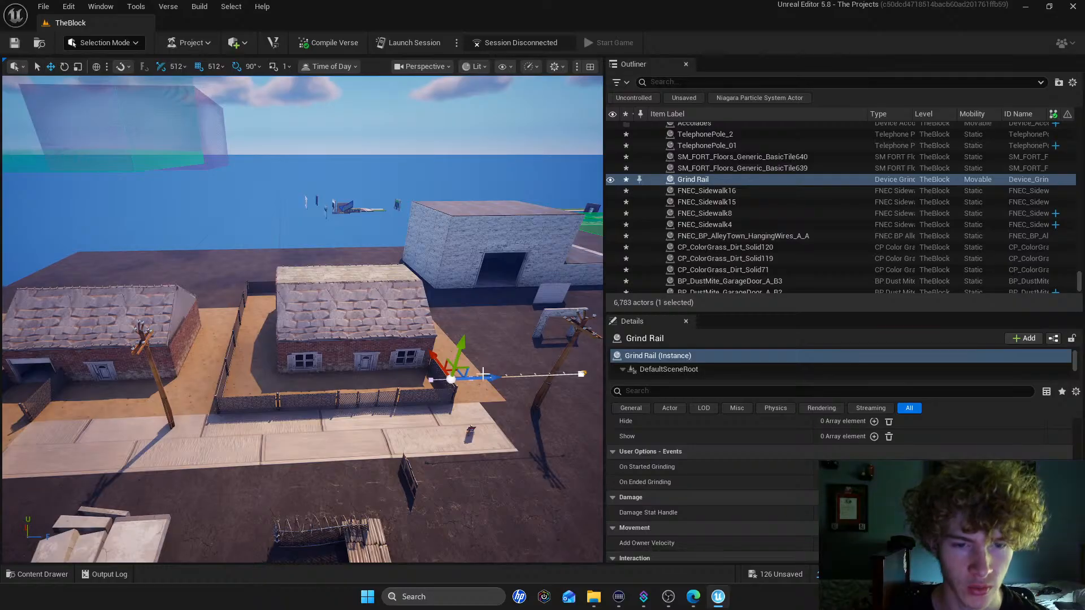
Extend the grind rail along the house fence toward the second telephone pole by pulling out a new spline point
{"action": "left_click_drag", "start_coordinate": [456, 377], "coordinate": [277, 345], "text": "alt"}
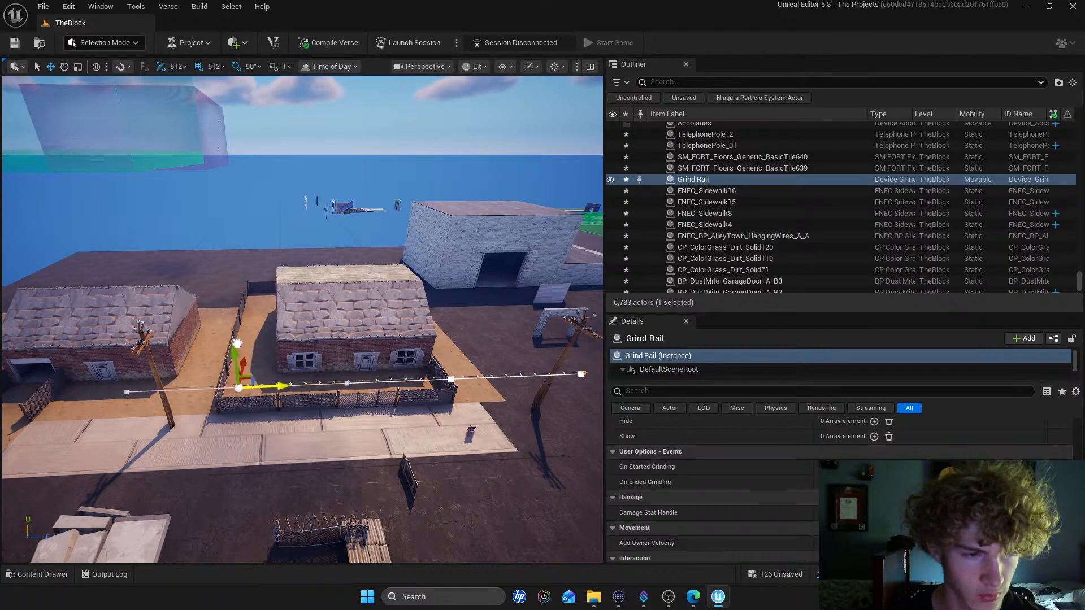
{"action": "key", "text": "s"}
{"action": "right_click_drag", "start_coordinate": [275, 329], "coordinate": [251, 334]}
{"action": "key", "text": "w"}
{"action": "left_click", "coordinate": [296, 242]}
{"action": "key", "text": "w"}
{"action": "right_click_drag", "start_coordinate": [295, 242], "coordinate": [297, 250]}
{"action": "key", "text": "w"}
Duplicate the grind rail in front of the house and reselect the original rail
{"action": "left_click", "coordinate": [281, 388]}
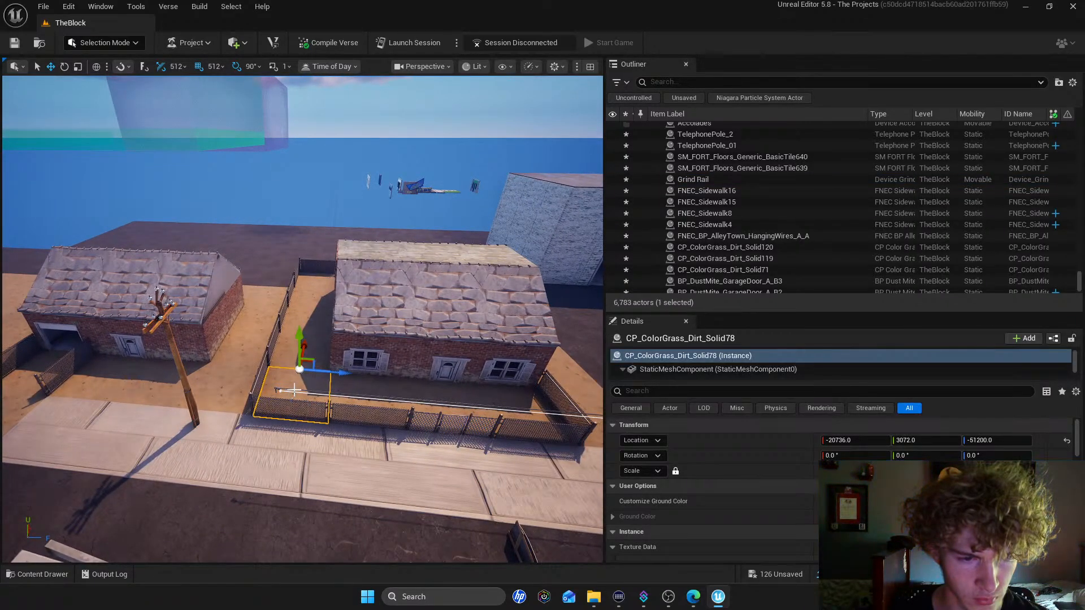
{"action": "left_click", "coordinate": [325, 392]}
{"action": "key", "text": "s"}
{"action": "right_click_drag", "start_coordinate": [391, 396], "coordinate": [412, 402]}
{"action": "key", "text": "w"}
{"action": "left_click_drag", "start_coordinate": [564, 362], "coordinate": [500, 365]}
{"action": "right_click_drag", "start_coordinate": [499, 365], "coordinate": [492, 374]}
{"action": "left_click_drag", "start_coordinate": [398, 339], "coordinate": [167, 326], "text": "alt"}
{"action": "left_click", "coordinate": [383, 341]}
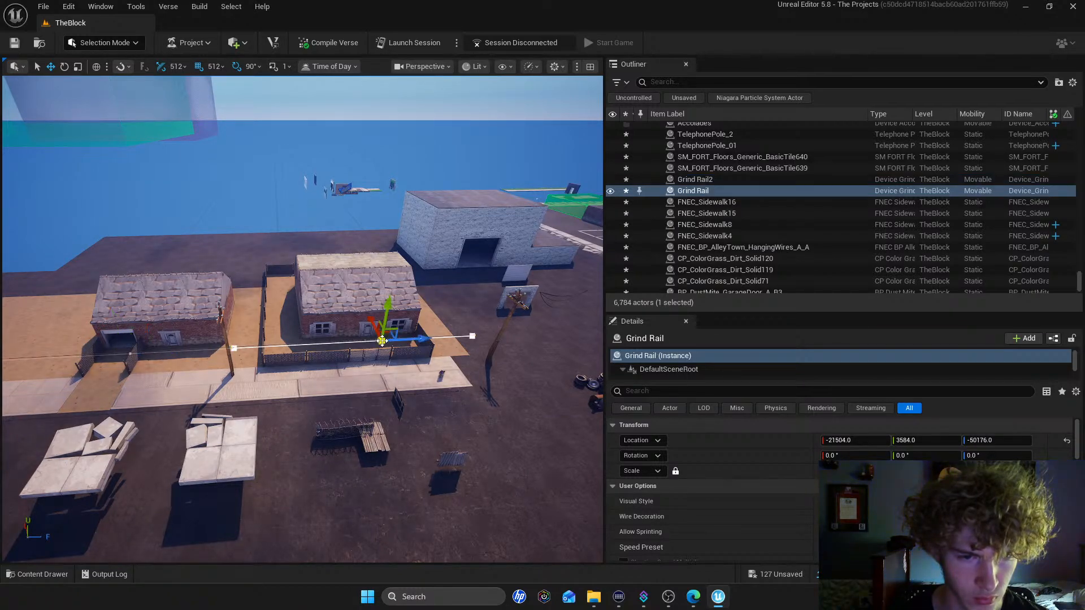
Filter the Outliner by "grind" and select the second grind rail
{"action": "left_click", "coordinate": [695, 179]}
{"action": "key", "text": "s"}
{"action": "right_click_drag", "start_coordinate": [468, 336], "coordinate": [449, 344]}
{"action": "key", "text": "w"}
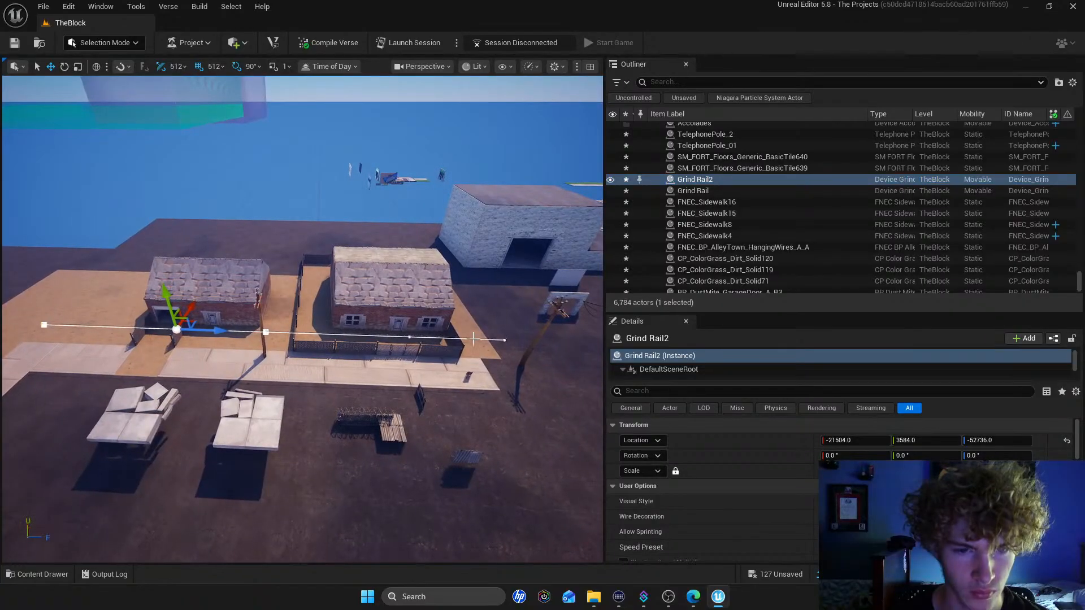
{"action": "left_click", "coordinate": [504, 340]}
{"action": "right_click_drag", "start_coordinate": [281, 308], "coordinate": [230, 304]}
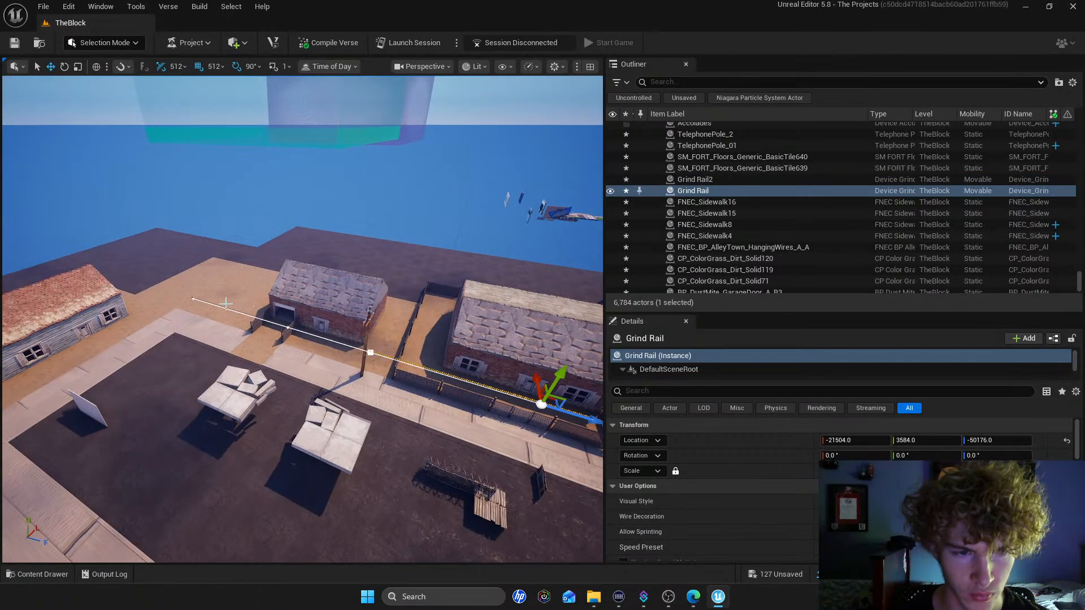
{"action": "left_click", "coordinate": [193, 297], "text": "ctrl"}
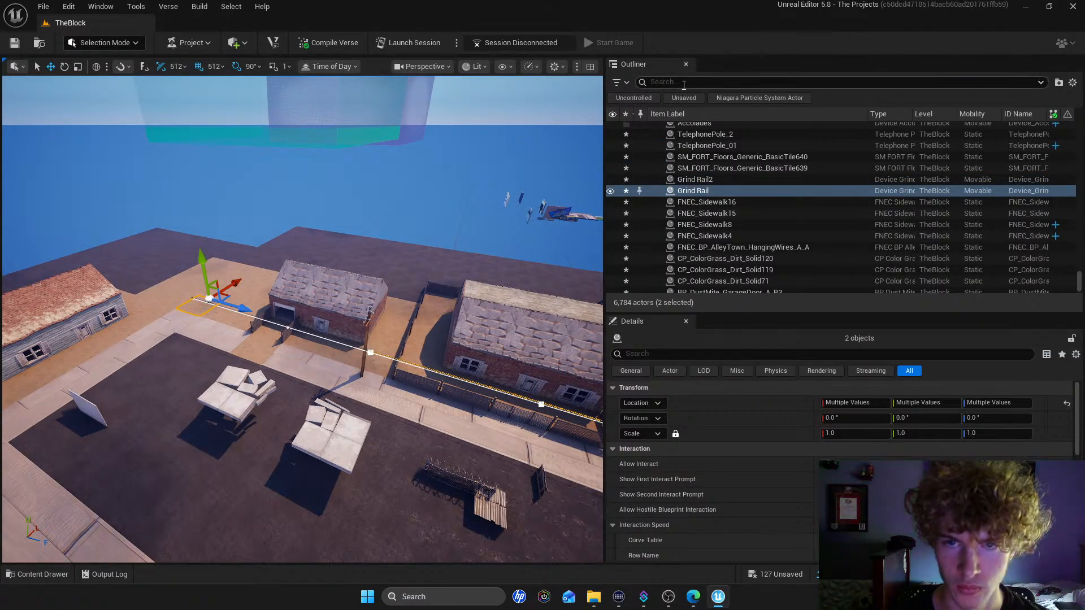
{"action": "type", "text": "grind"}
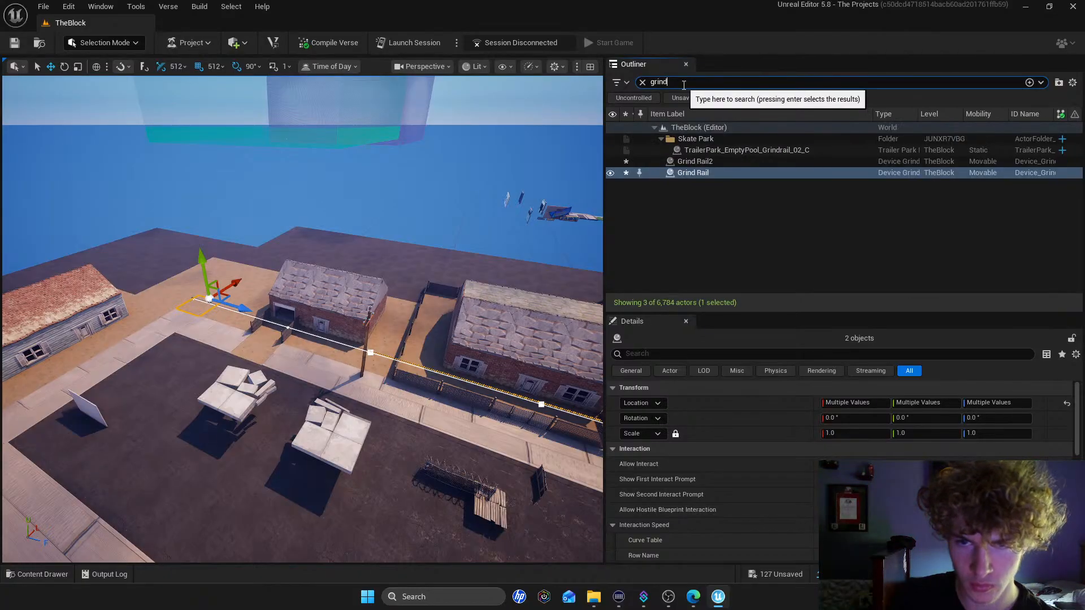
{"action": "left_click", "coordinate": [726, 162]}
Examine how the grind rails line up with the two telephone poles, including the pole beyond the sidewalk's end
{"action": "left_click", "coordinate": [403, 222]}
{"action": "right_click_drag", "start_coordinate": [404, 222], "coordinate": [353, 213]}
{"action": "key", "text": "w"}
{"action": "key", "text": "s"}
{"action": "key", "text": "w"}
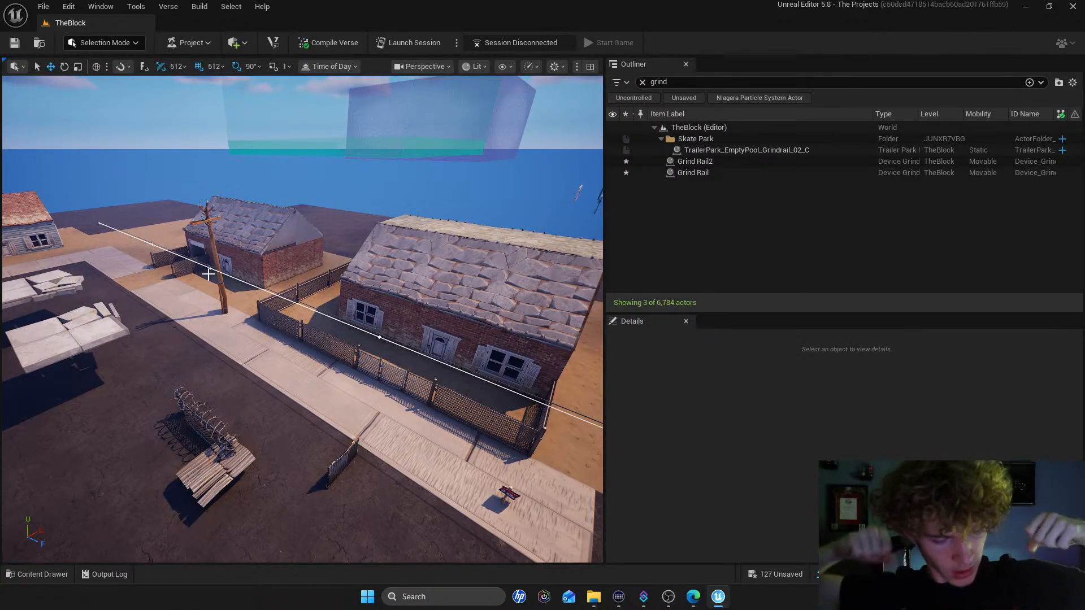
{"action": "key", "text": "s"}
{"action": "right_click_drag", "start_coordinate": [287, 300], "coordinate": [500, 308]}
{"action": "key", "text": "w"}
{"action": "key", "text": "s"}
{"action": "key", "text": "w"}
{"action": "right_click_drag", "start_coordinate": [593, 248], "coordinate": [389, 317]}
{"action": "key", "text": "s"}
{"action": "key", "text": "w"}
{"action": "key", "text": "s"}
{"action": "key", "text": "s"}
{"action": "key", "text": "w"}
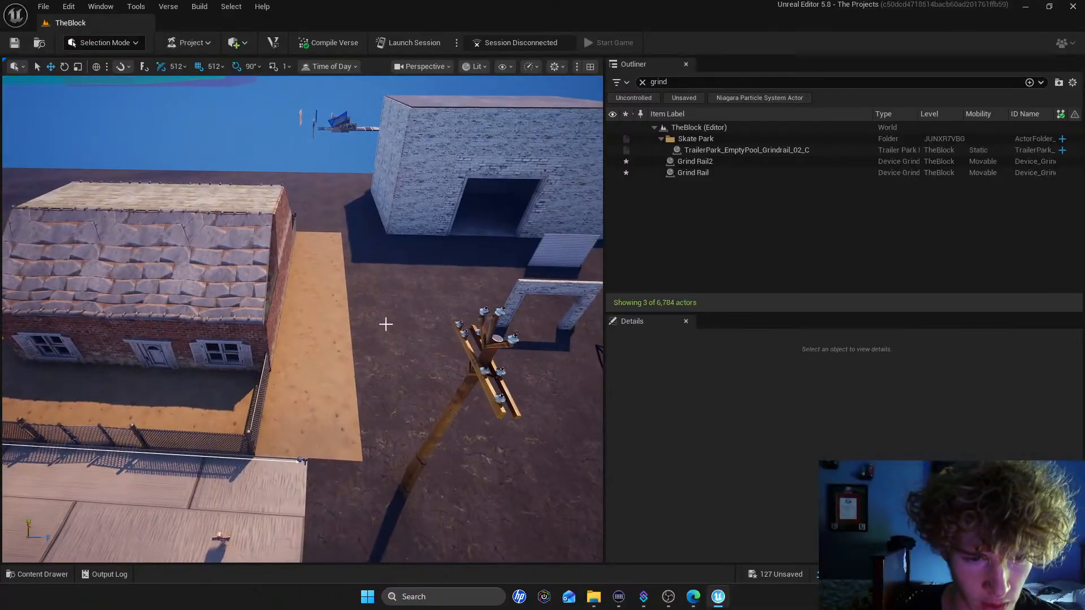
{"action": "left_click", "coordinate": [302, 459]}
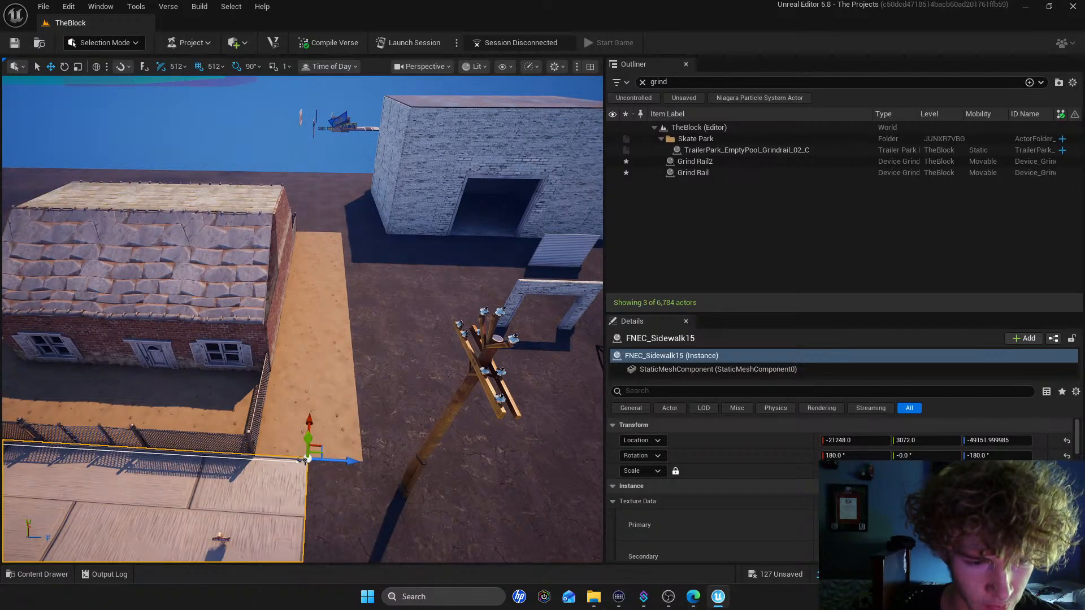
Select both grind rails and raise them toward the telephone pole's crossarms, to a height of about 3874
{"action": "left_click", "coordinate": [693, 173]}
{"action": "left_click", "coordinate": [695, 161], "text": "ctrl"}
{"action": "key", "text": "f"}
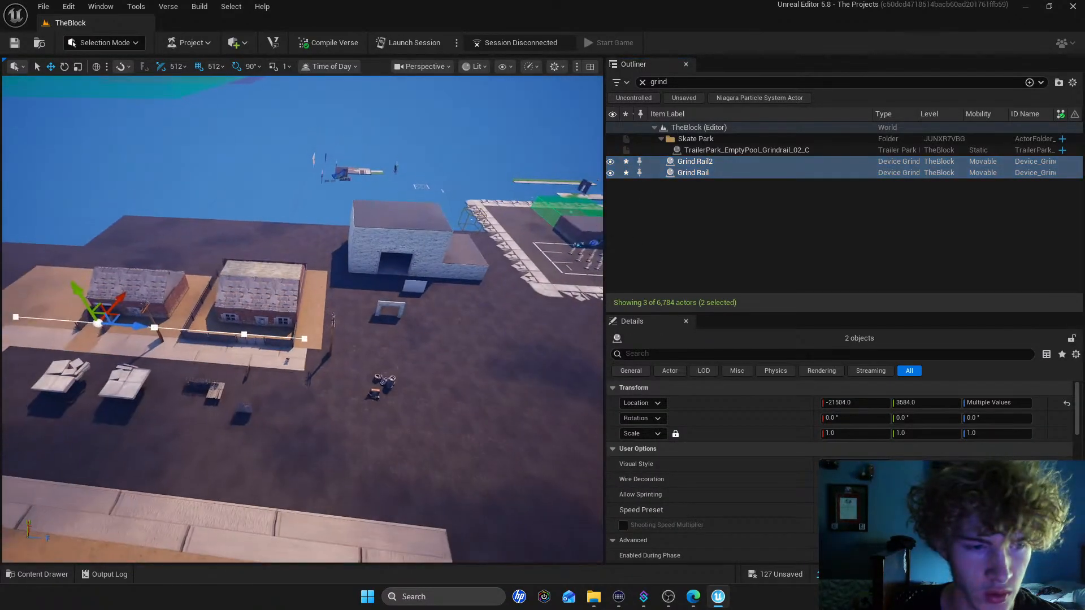
{"action": "left_click_drag", "start_coordinate": [82, 290], "coordinate": [73, 272]}
{"action": "right_click_drag", "start_coordinate": [72, 272], "coordinate": [11, 234]}
{"action": "key", "text": "w"}
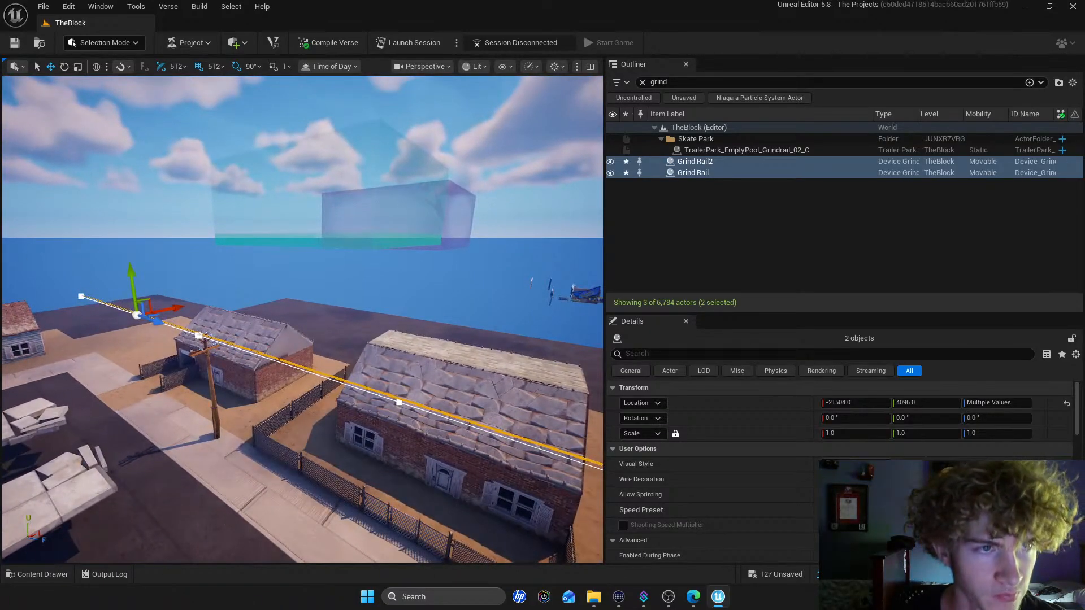
{"action": "left_click_drag", "start_coordinate": [133, 279], "coordinate": [135, 294]}
{"action": "key", "text": "w"}
{"action": "right_click_drag", "start_coordinate": [135, 295], "coordinate": [174, 230]}
{"action": "key", "text": "w"}
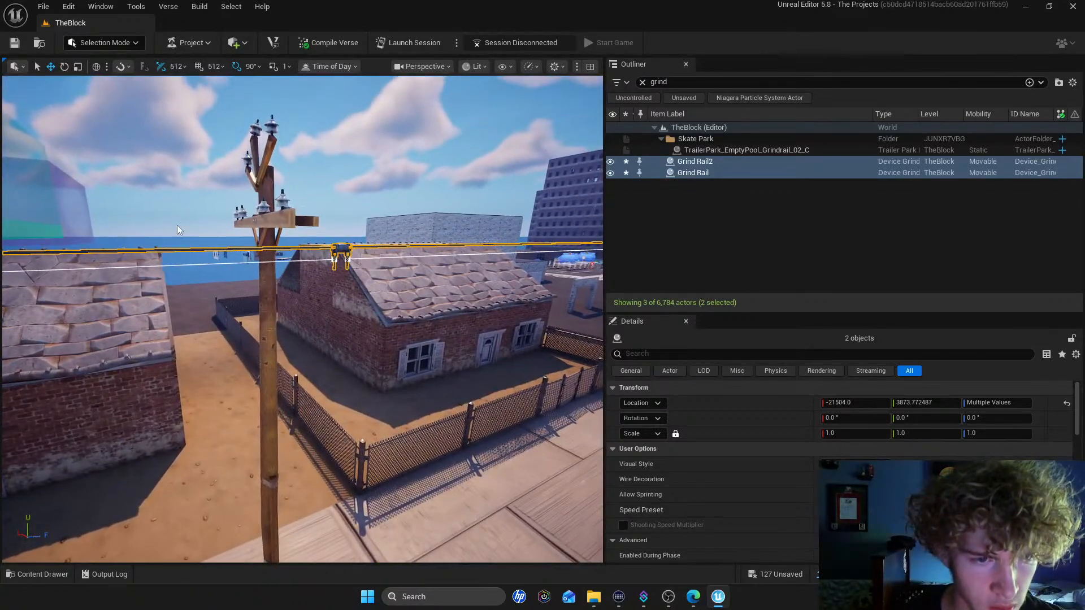
Fine-tune the height of both grind rails to about 3898, just under the crossarm of the pole between the houses
{"action": "key", "text": "s"}
{"action": "right_click_drag", "start_coordinate": [370, 241], "coordinate": [317, 242]}
{"action": "key", "text": "w"}
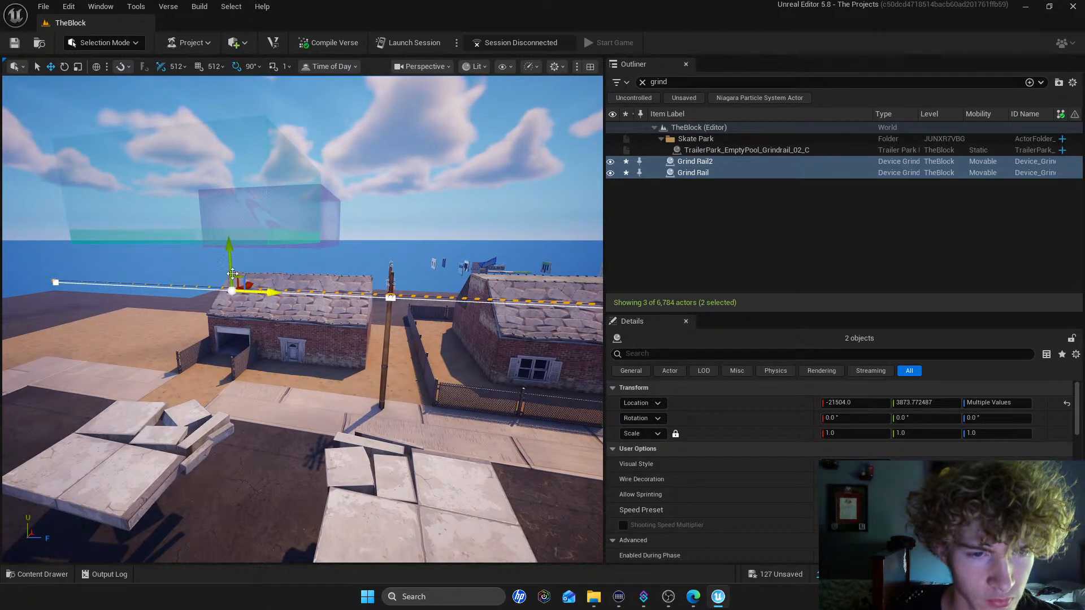
{"action": "left_click_drag", "start_coordinate": [228, 251], "coordinate": [228, 247]}
{"action": "right_click_drag", "start_coordinate": [228, 246], "coordinate": [346, 241]}
{"action": "key", "text": "w"}
{"action": "key", "text": "s"}
{"action": "key", "text": "w"}
{"action": "right_click_drag", "start_coordinate": [333, 184], "coordinate": [438, 210]}
{"action": "key", "text": "s"}
{"action": "key", "text": "w"}
{"action": "right_click_drag", "start_coordinate": [465, 300], "coordinate": [461, 241]}
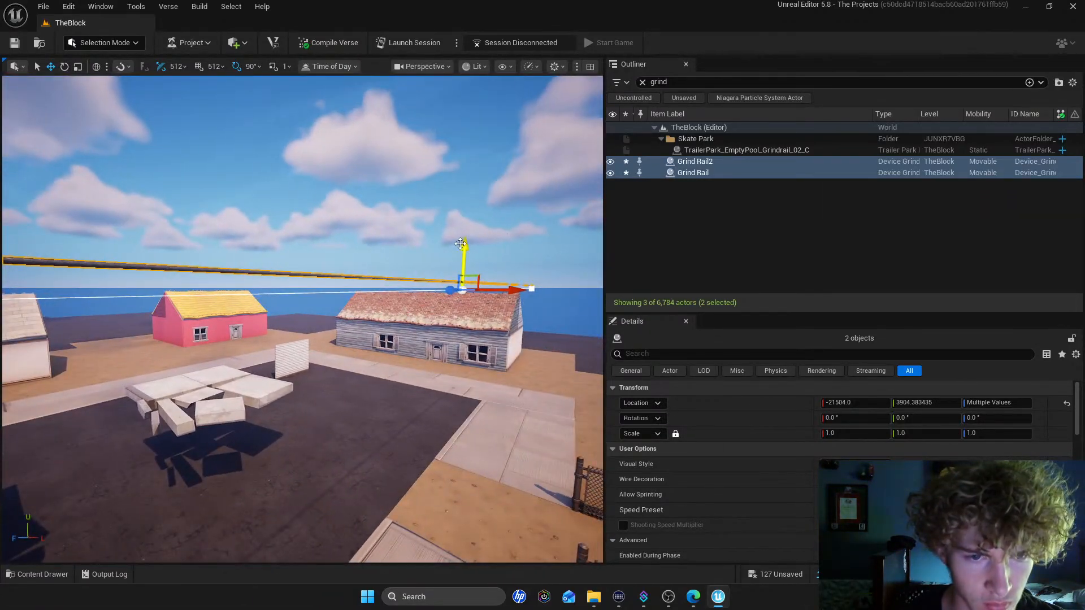
{"action": "left_click_drag", "start_coordinate": [463, 245], "coordinate": [463, 247]}
{"action": "right_click_drag", "start_coordinate": [463, 247], "coordinate": [533, 240]}
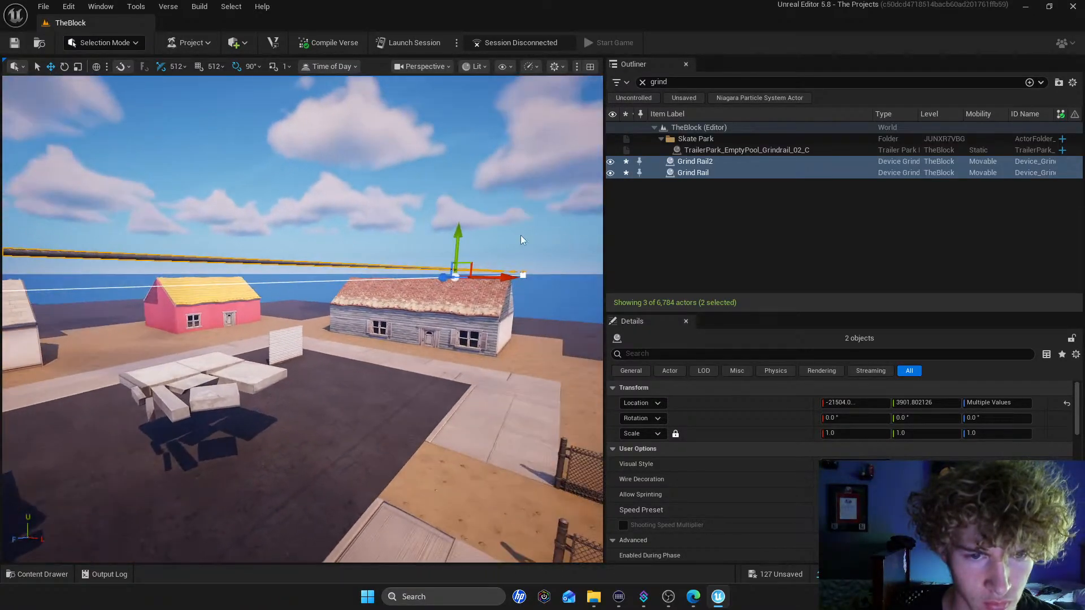
{"action": "right_click_drag", "start_coordinate": [456, 233], "coordinate": [342, 236]}
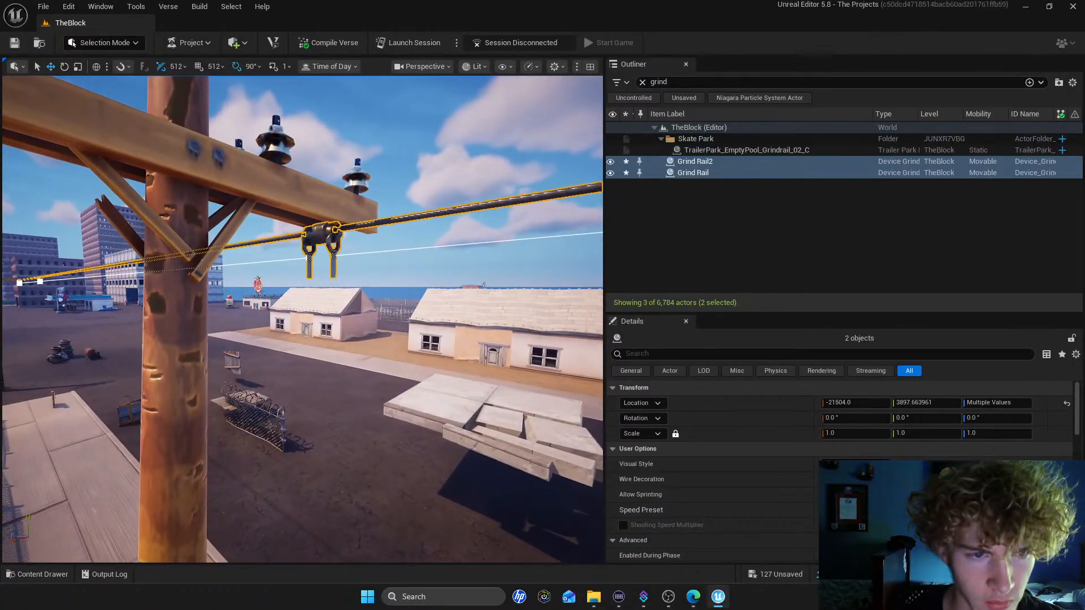
Duplicate both grind rails and shift the copies toward the houses, to about -21297 across the street
{"action": "key", "text": "s"}
{"action": "right_click_drag", "start_coordinate": [303, 319], "coordinate": [232, 353]}
{"action": "key", "text": "d"}
{"action": "key", "text": "a"}
{"action": "right_click_drag", "start_coordinate": [486, 254], "coordinate": [461, 255]}
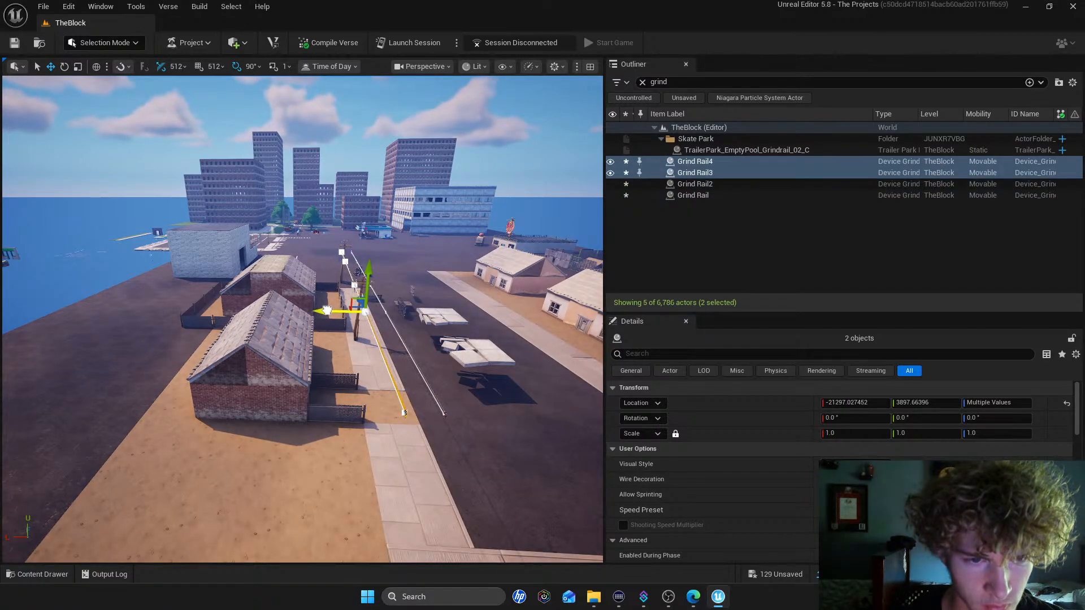
Align the duplicated rails with the house-side end of the pole's crossarm, at about -21308 across the street
{"action": "key", "text": "w"}
{"action": "right_click_drag", "start_coordinate": [330, 310], "coordinate": [345, 277]}
{"action": "key", "text": "d"}
{"action": "key", "text": "e"}
{"action": "right_click_drag", "start_coordinate": [243, 264], "coordinate": [246, 260]}
{"action": "key", "text": "w"}
{"action": "key", "text": "s"}
{"action": "key", "text": "e"}
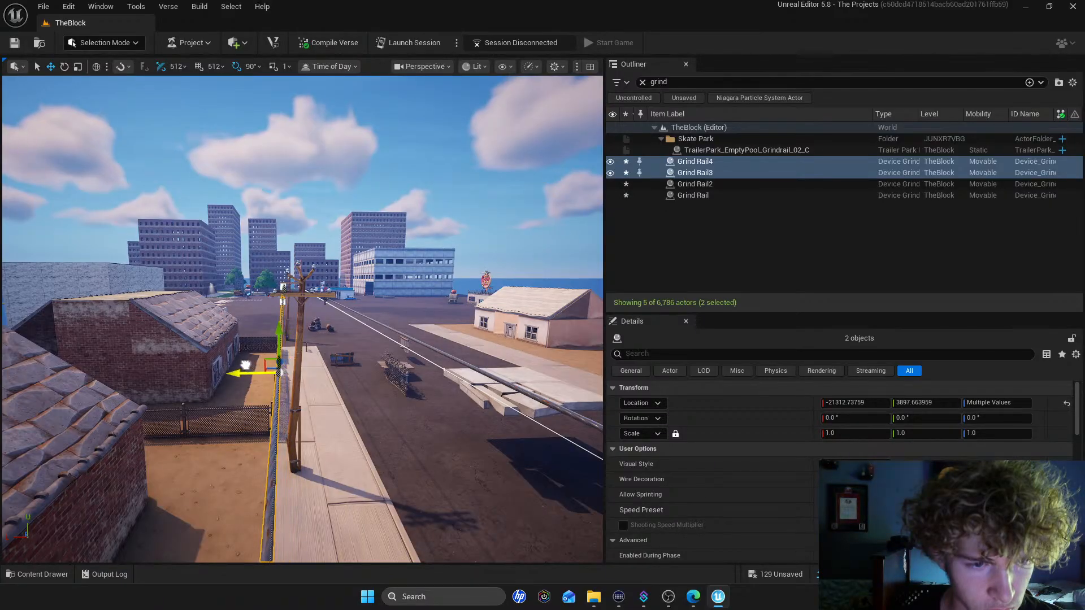
{"action": "right_click_drag", "start_coordinate": [243, 362], "coordinate": [334, 352]}
{"action": "key", "text": "w"}
{"action": "key", "text": "s"}
{"action": "right_click_drag", "start_coordinate": [256, 344], "coordinate": [258, 341]}
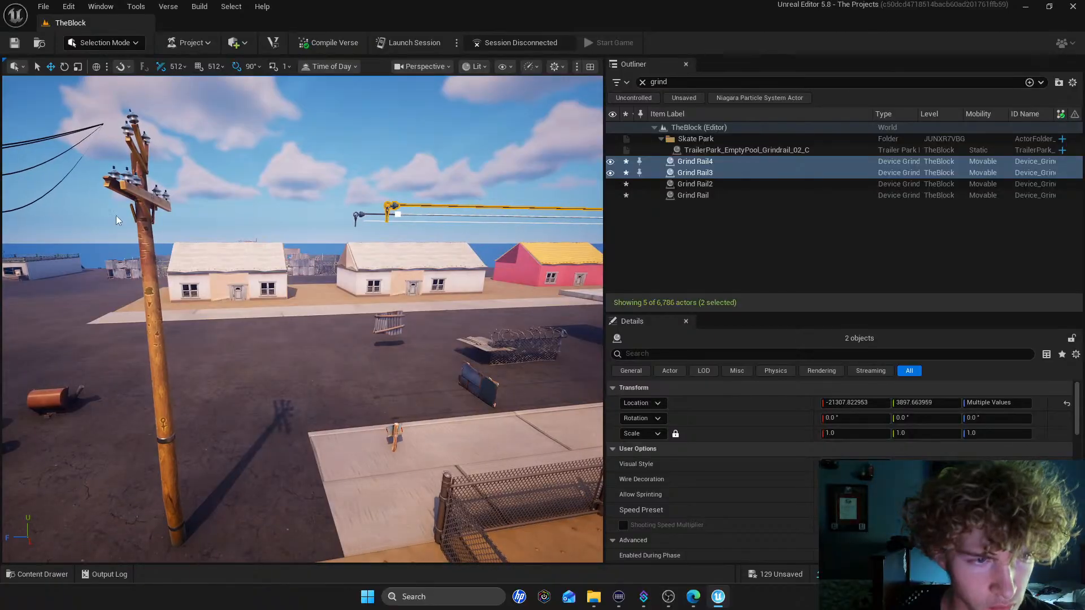
Move the outlying telephone pole along the street onto the sidewalk's end by the rail ends, at about -49234
{"action": "left_click", "coordinate": [142, 199]}
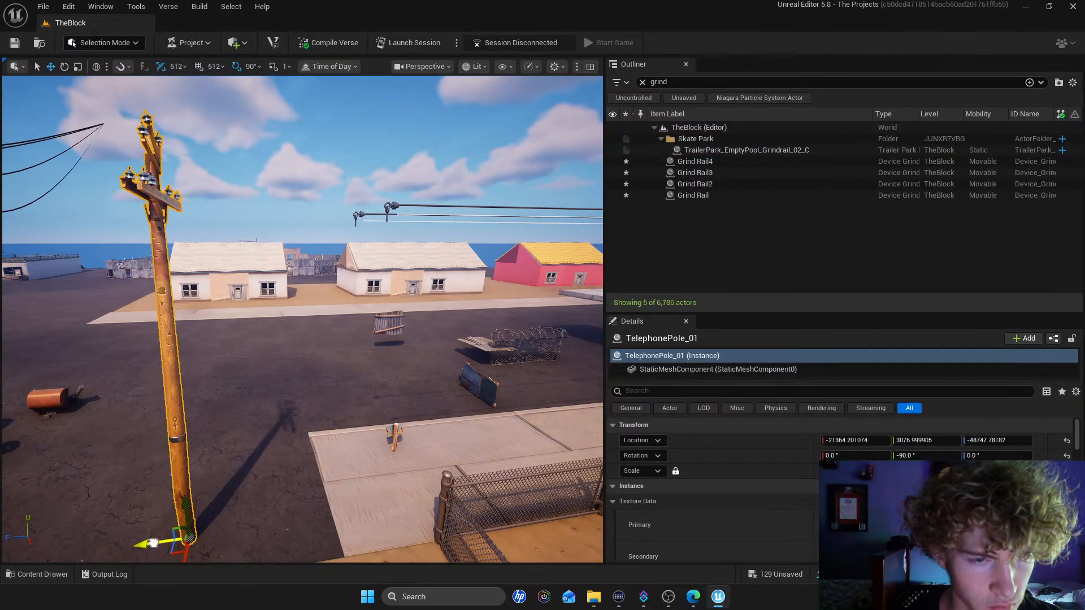
{"action": "right_click_drag", "start_coordinate": [327, 530], "coordinate": [285, 534]}
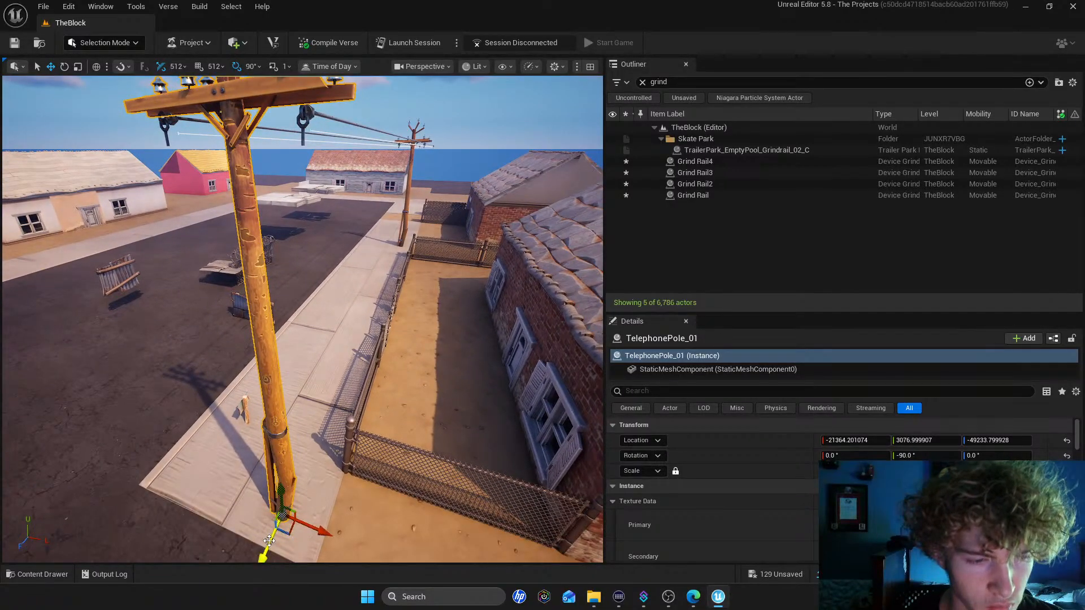
{"action": "left_click_drag", "start_coordinate": [269, 541], "coordinate": [271, 535]}
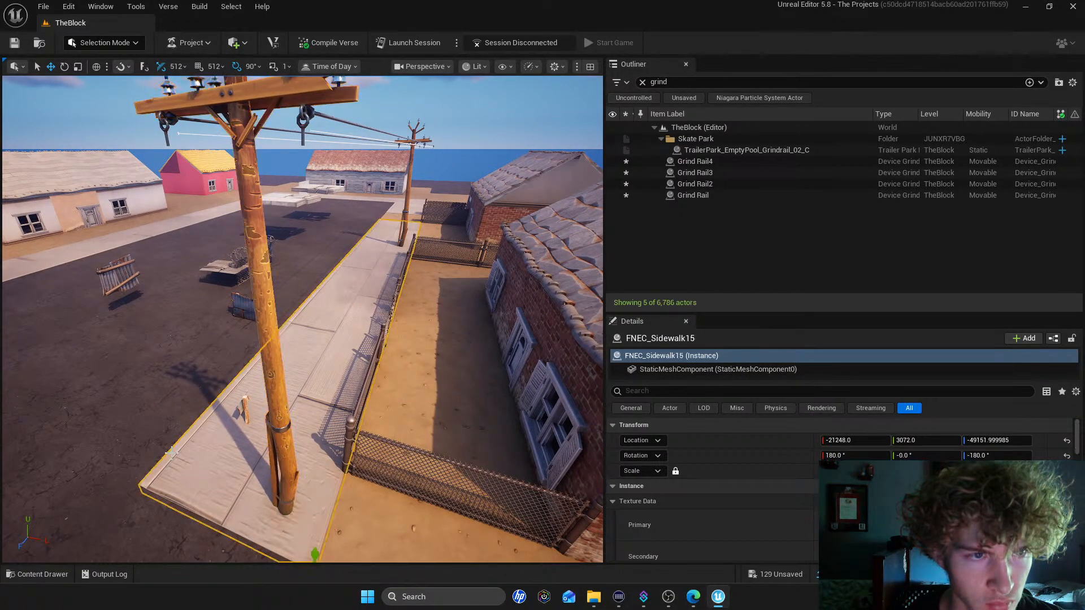
{"action": "mouse_move", "coordinate": [301, 169]}
{"action": "right_mouse_down"}
{"action": "mouse_move", "coordinate": [263, 137]}
{"action": "mouse_move", "coordinate": [305, 171]}
{"action": "right_mouse_up"}
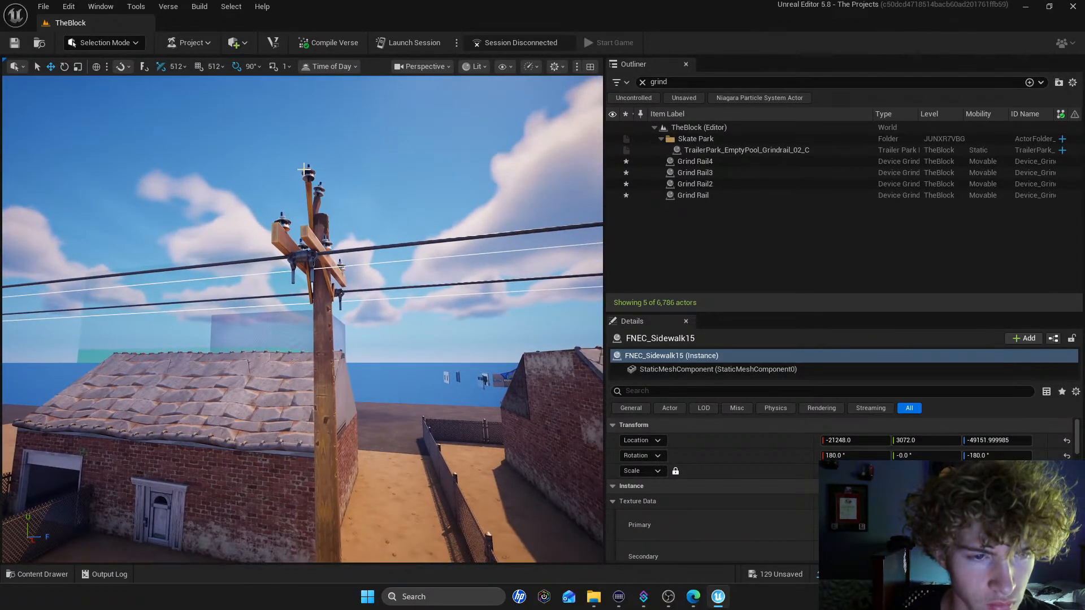
Try to raise Grind Rail2 and Grind Rail3 slightly on the pole's crossarms
{"action": "left_click", "coordinate": [313, 261]}
{"action": "left_click", "coordinate": [340, 294], "text": "ctrl"}
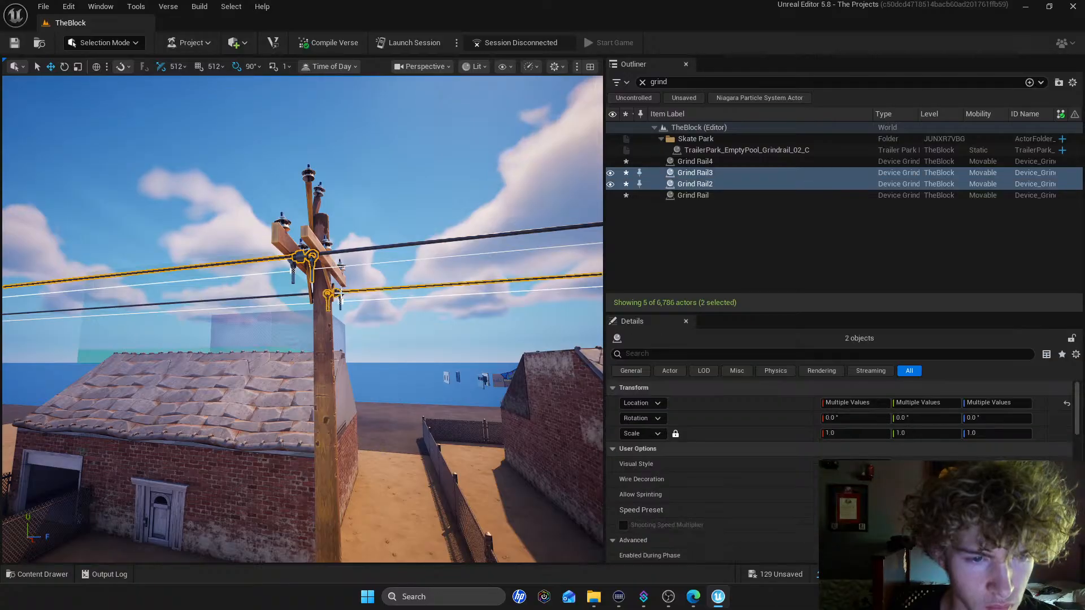
{"action": "mouse_move", "coordinate": [432, 273]}
{"action": "right_mouse_down"}
{"action": "mouse_move", "coordinate": [447, 273]}
{"action": "mouse_move", "coordinate": [432, 272]}
{"action": "right_mouse_up"}
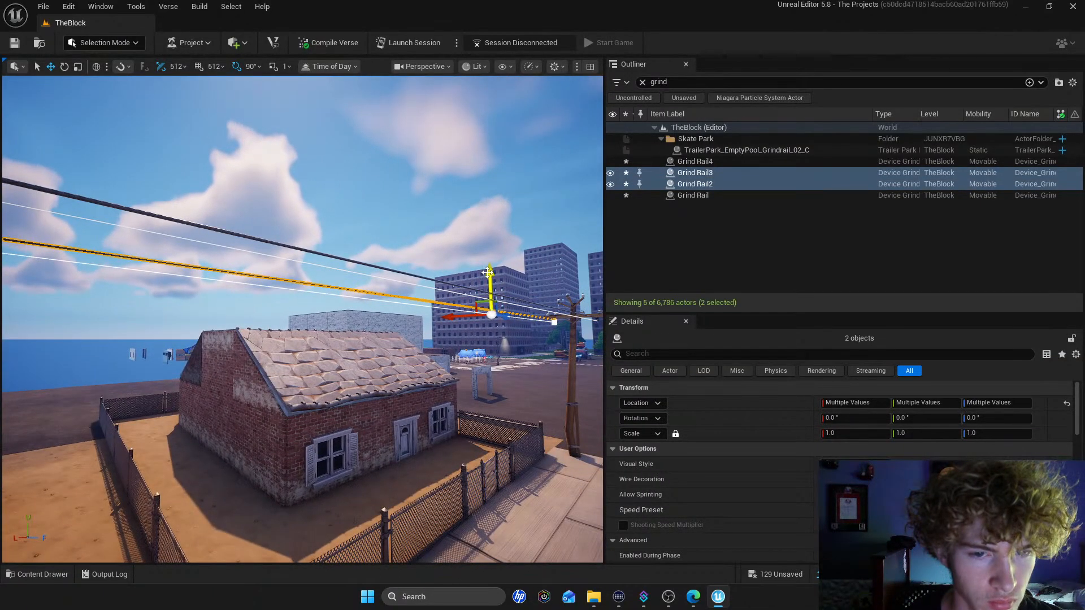
{"action": "left_click_drag", "start_coordinate": [487, 270], "coordinate": [487, 267]}
{"action": "right_click_drag", "start_coordinate": [487, 267], "coordinate": [444, 268]}
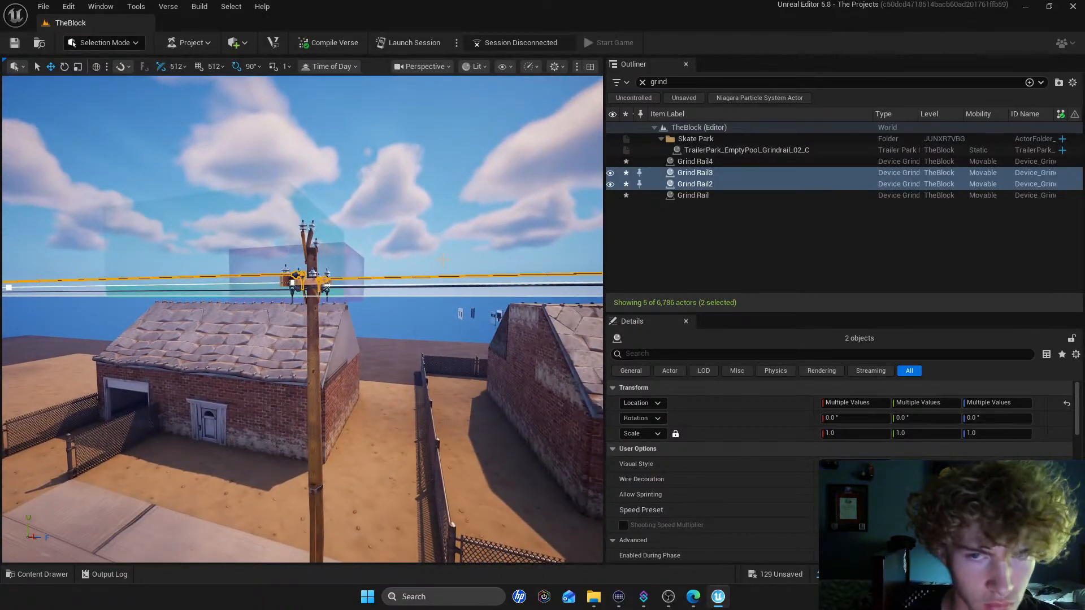
Undo the height change and the last selection of the two grind rails
{"action": "left_click", "coordinate": [69, 7]}
{"action": "left_click", "coordinate": [101, 40]}
{"action": "left_click", "coordinate": [64, 10]}
{"action": "left_click", "coordinate": [88, 43]}
{"action": "left_click", "coordinate": [68, 7]}
{"action": "left_click", "coordinate": [88, 38]}
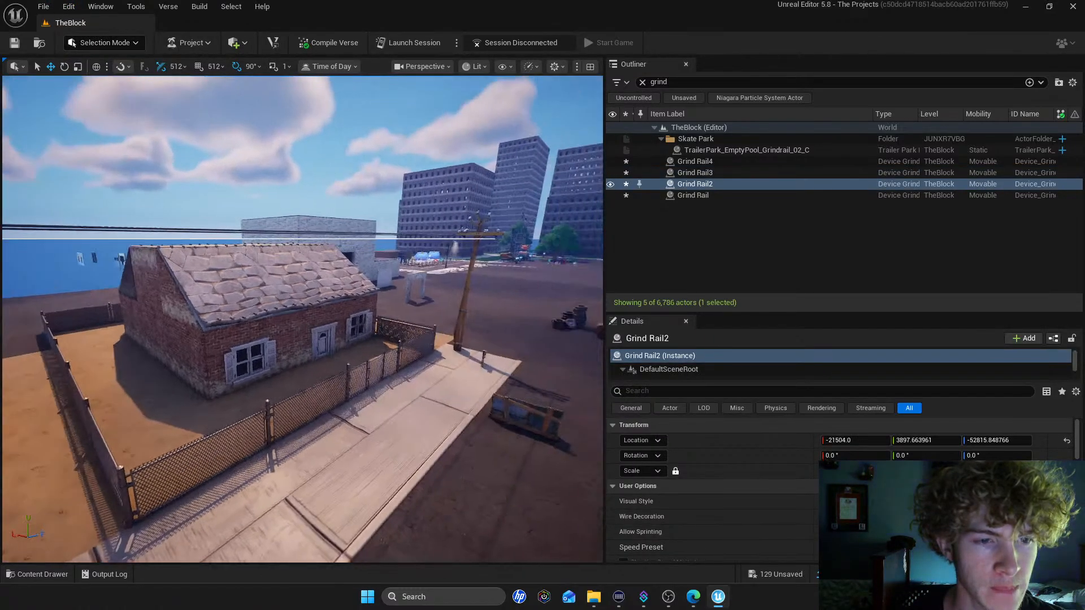
Select all four grind rails and raise them together to a height of about 3935
{"action": "key", "text": "s"}
{"action": "right_click_drag", "start_coordinate": [303, 319], "coordinate": [178, 358]}
{"action": "key", "text": "s"}
{"action": "key", "text": "w"}
{"action": "left_click", "coordinate": [691, 162]}
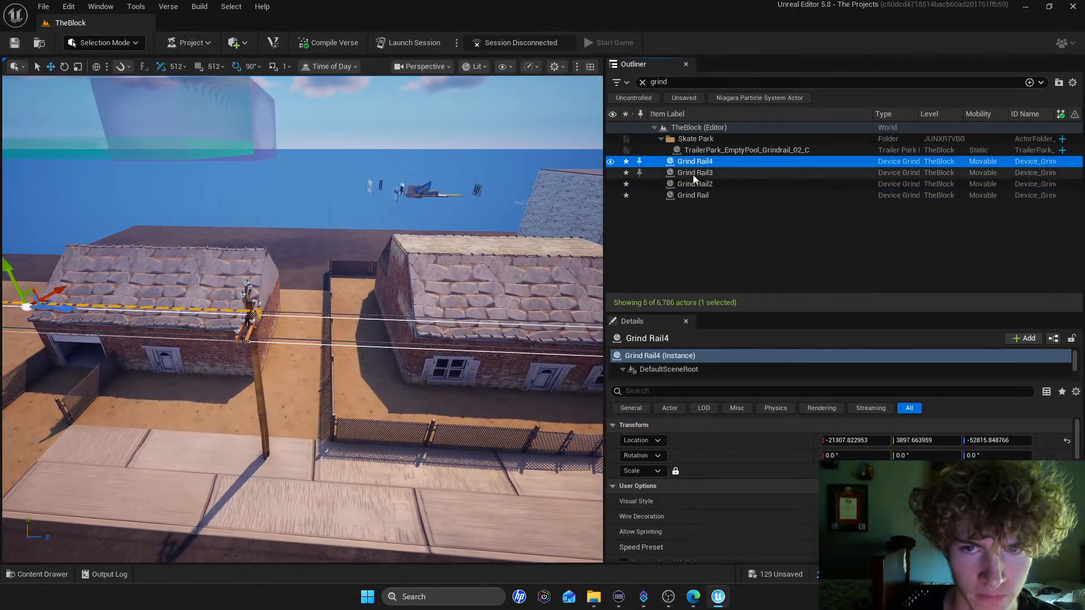
{"action": "left_click", "coordinate": [692, 175], "text": "ctrl"}
{"action": "left_click", "coordinate": [691, 185], "text": "ctrl"}
{"action": "left_click", "coordinate": [690, 196], "text": "ctrl"}
{"action": "right_click_drag", "start_coordinate": [452, 271], "coordinate": [599, 243]}
{"action": "key", "text": "w"}
{"action": "key", "text": "s"}
{"action": "key", "text": "w"}
{"action": "key", "text": "s"}
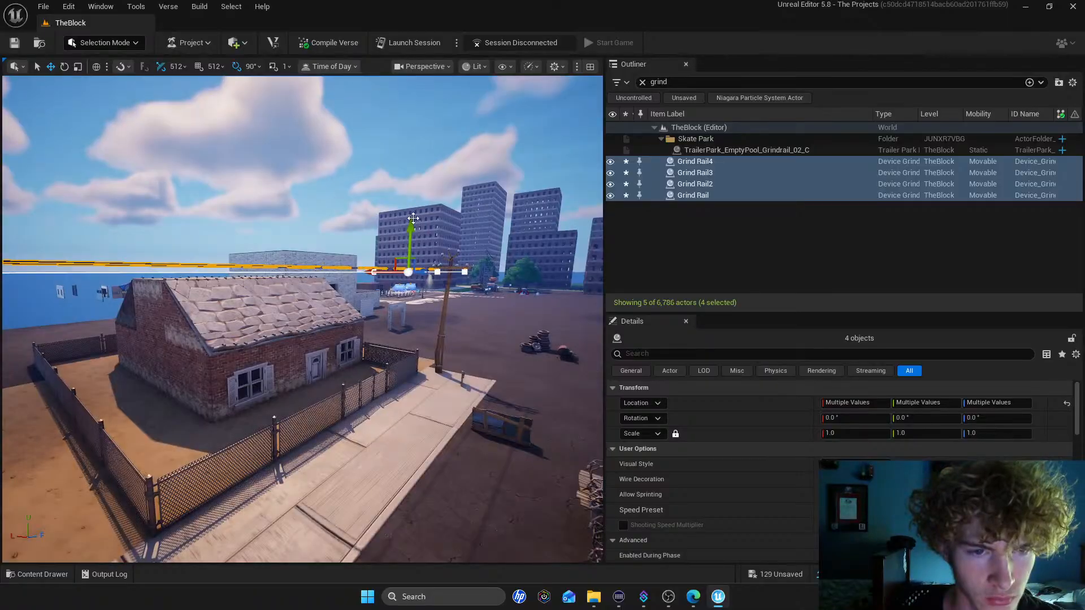
{"action": "right_click_drag", "start_coordinate": [414, 218], "coordinate": [385, 155]}
{"action": "key", "text": "w"}
{"action": "key", "text": "s"}
{"action": "key", "text": "w"}
{"action": "right_click_drag", "start_coordinate": [409, 301], "coordinate": [542, 322]}
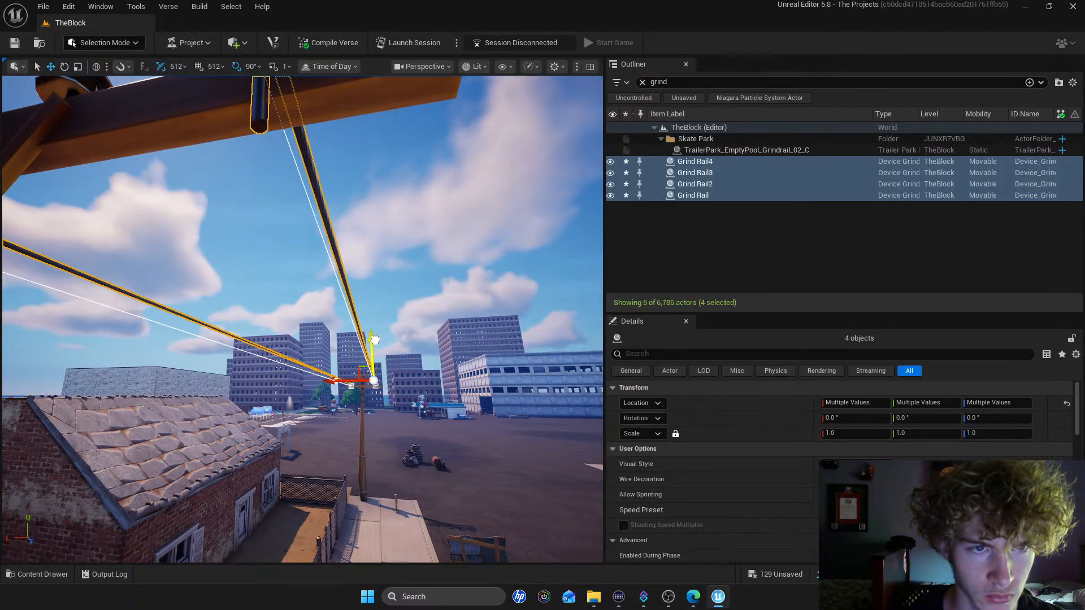
{"action": "right_click_drag", "start_coordinate": [364, 339], "coordinate": [519, 365]}
{"action": "key", "text": "s"}
{"action": "key", "text": "w"}
{"action": "key", "text": "s"}
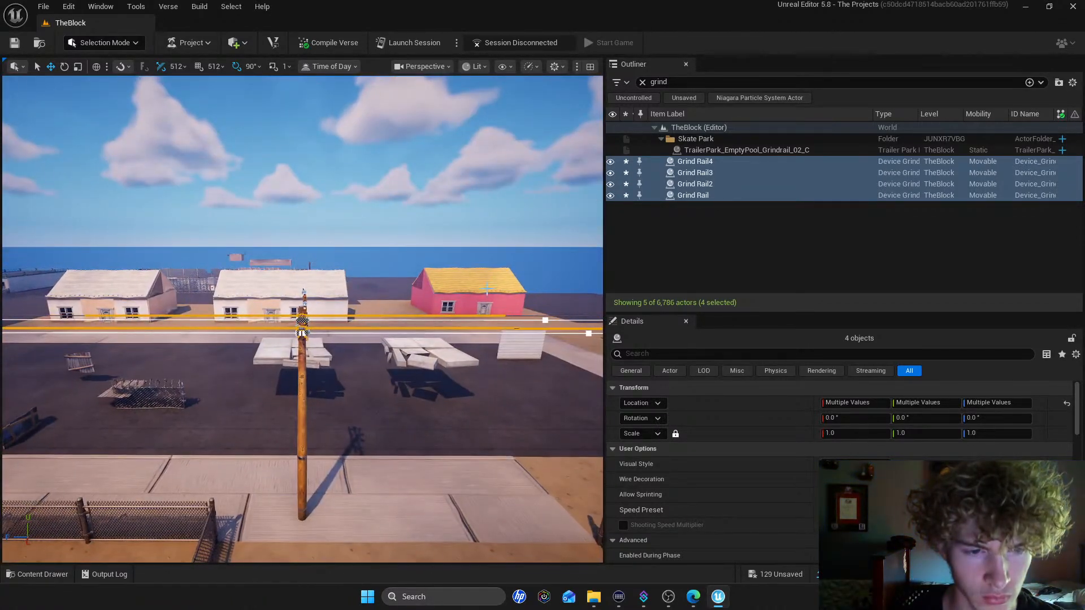
Inspect the rail fittings up close, then reselect all four grind rails and lower them slightly against the pole's crossarm
{"action": "left_click", "coordinate": [385, 229]}
{"action": "key", "text": "w"}
{"action": "right_click_drag", "start_coordinate": [385, 229], "coordinate": [399, 282]}
{"action": "key", "text": "s"}
{"action": "key", "text": "w"}
{"action": "left_click", "coordinate": [704, 163]}
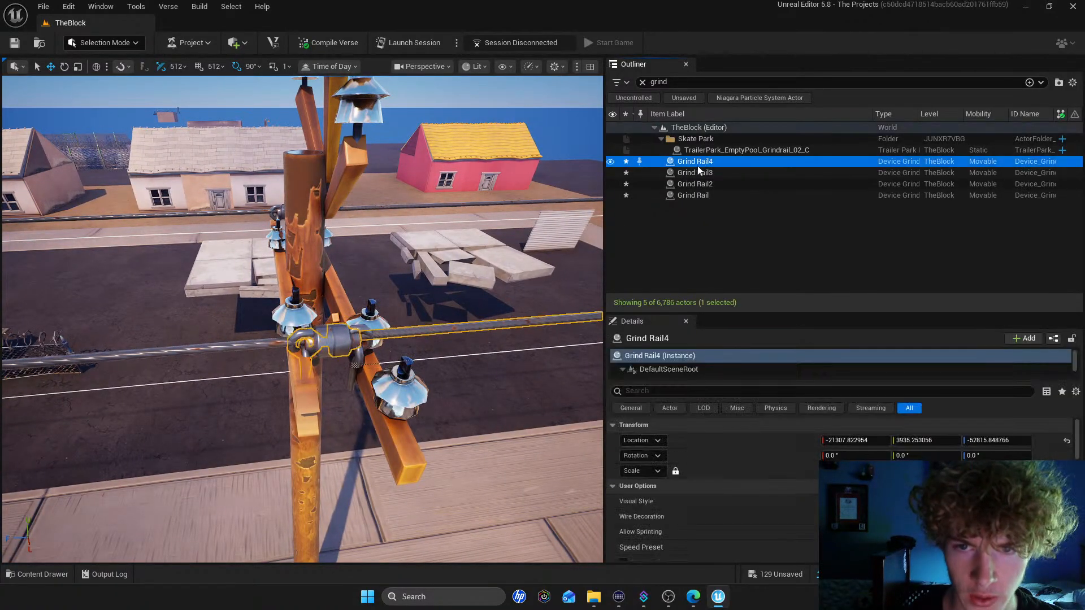
{"action": "left_click", "coordinate": [700, 173], "text": "ctrl"}
{"action": "left_click", "coordinate": [695, 185], "text": "ctrl"}
{"action": "left_click", "coordinate": [685, 196], "text": "ctrl"}
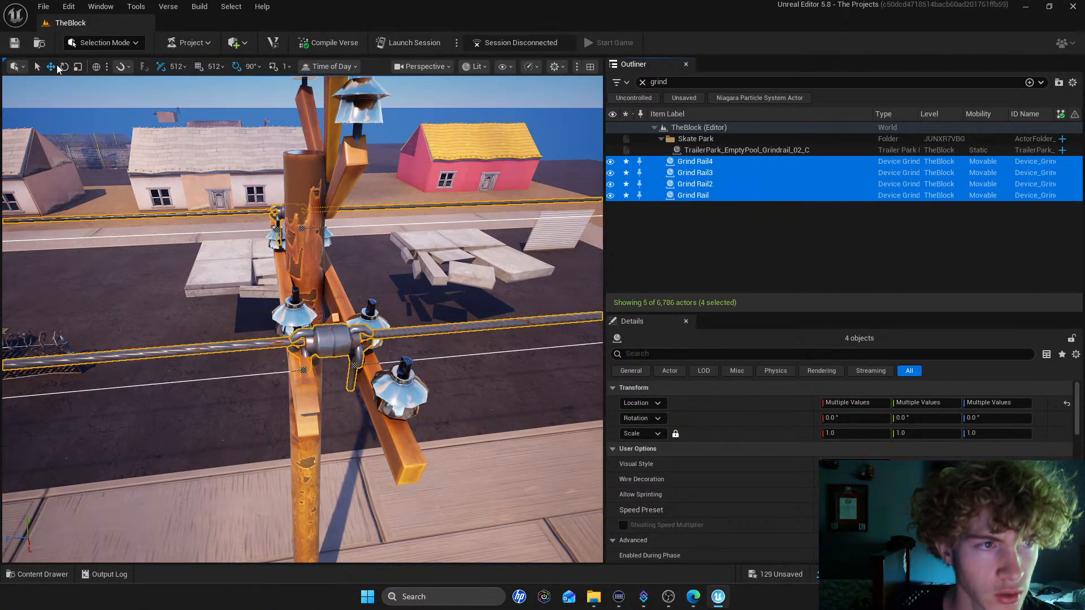
{"action": "right_click_drag", "start_coordinate": [325, 256], "coordinate": [195, 220]}
{"action": "key", "text": "w"}
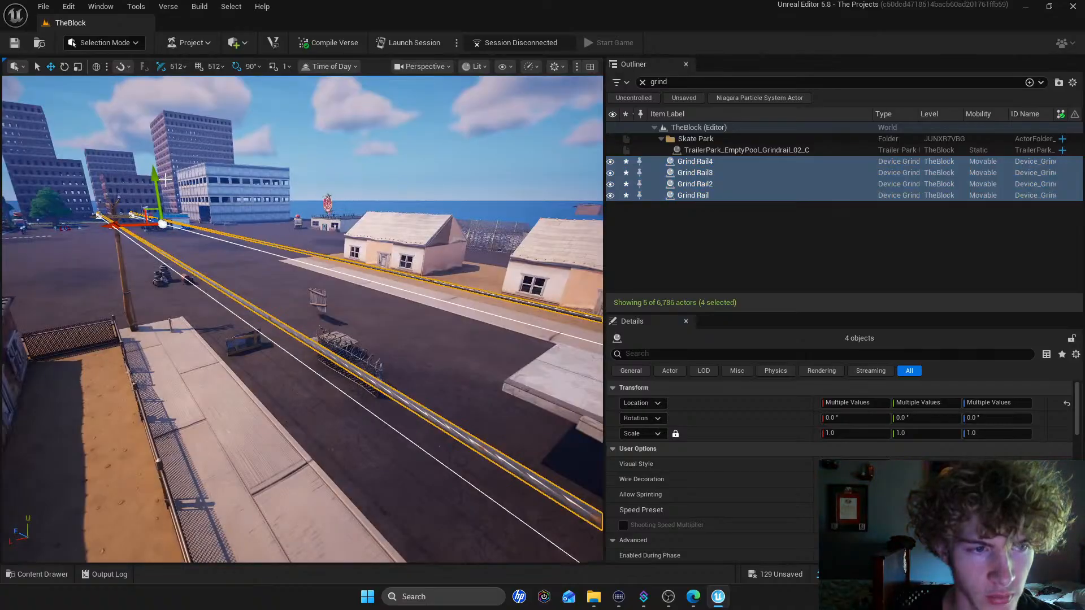
{"action": "right_click_drag", "start_coordinate": [157, 180], "coordinate": [198, 182]}
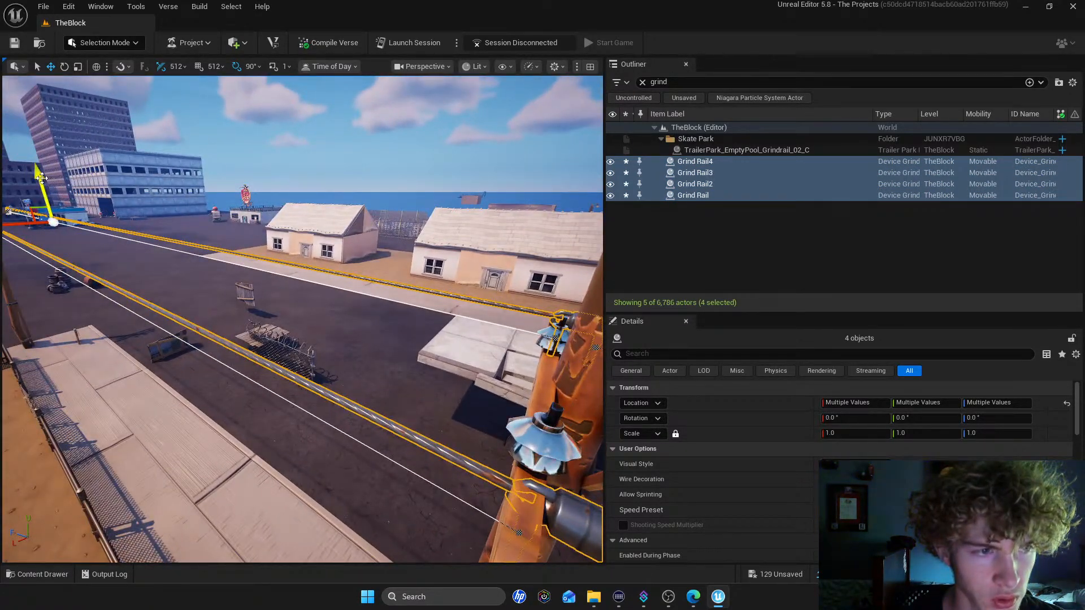
{"action": "right_click_drag", "start_coordinate": [41, 178], "coordinate": [93, 188]}
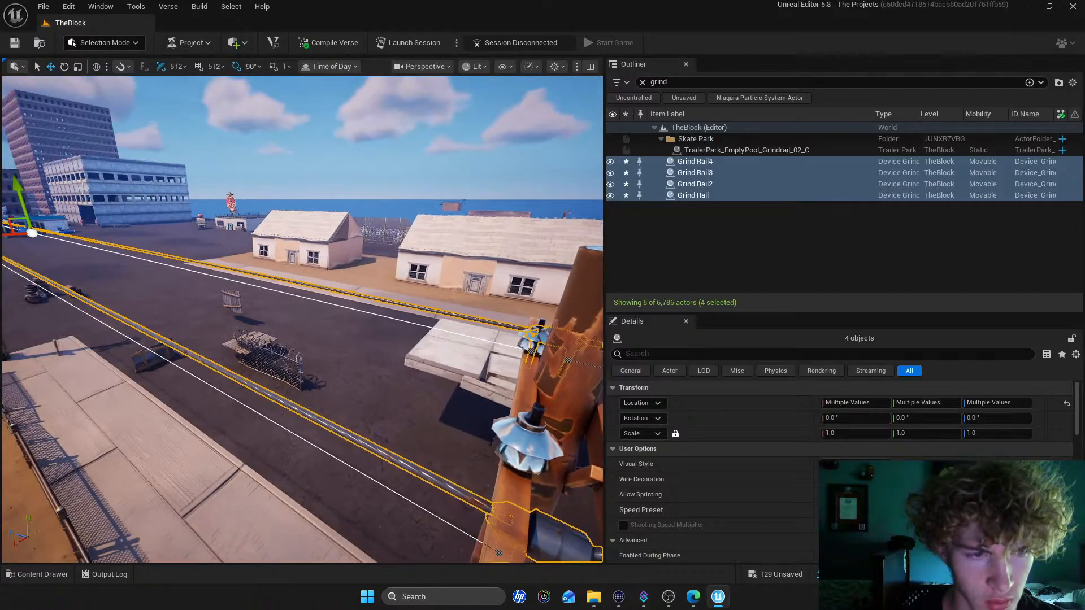
{"action": "left_click_drag", "start_coordinate": [20, 190], "coordinate": [21, 195]}
{"action": "right_click_drag", "start_coordinate": [22, 195], "coordinate": [207, 175]}
{"action": "right_click_drag", "start_coordinate": [339, 212], "coordinate": [259, 224]}
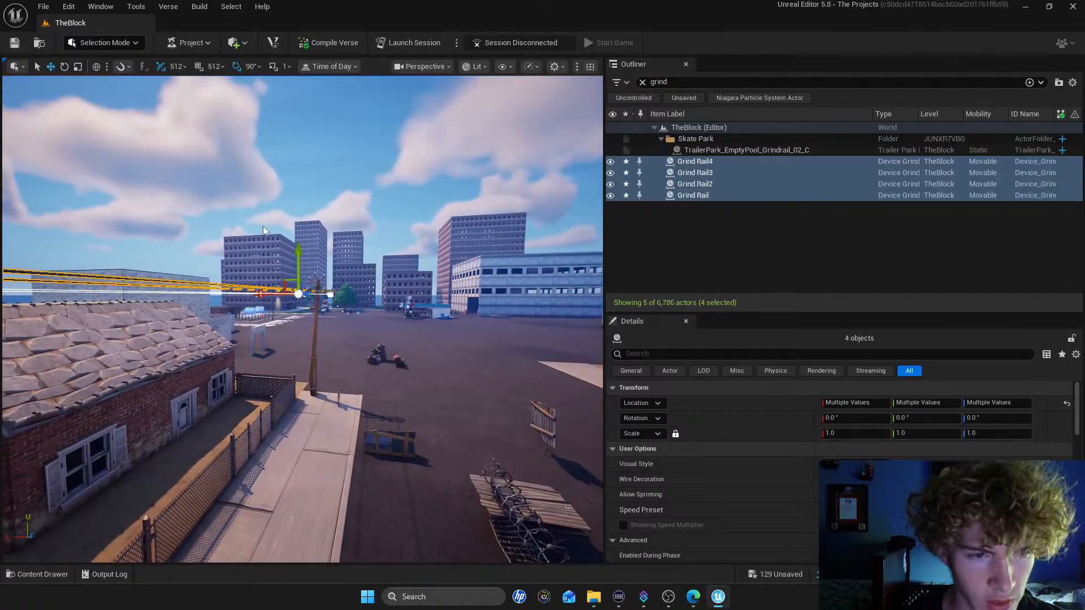
Lower the four selected grind rails slightly against the pole's crossarm, and clear the selection
{"action": "left_click_drag", "start_coordinate": [298, 244], "coordinate": [298, 247]}
{"action": "right_click_drag", "start_coordinate": [298, 248], "coordinate": [53, 265]}
{"action": "key", "text": "Escape"}
{"action": "right_click_drag", "start_coordinate": [167, 264], "coordinate": [167, 268]}
Save all unsaved content in the project and clear the grind filter from the Outliner
{"action": "left_click", "coordinate": [771, 575]}
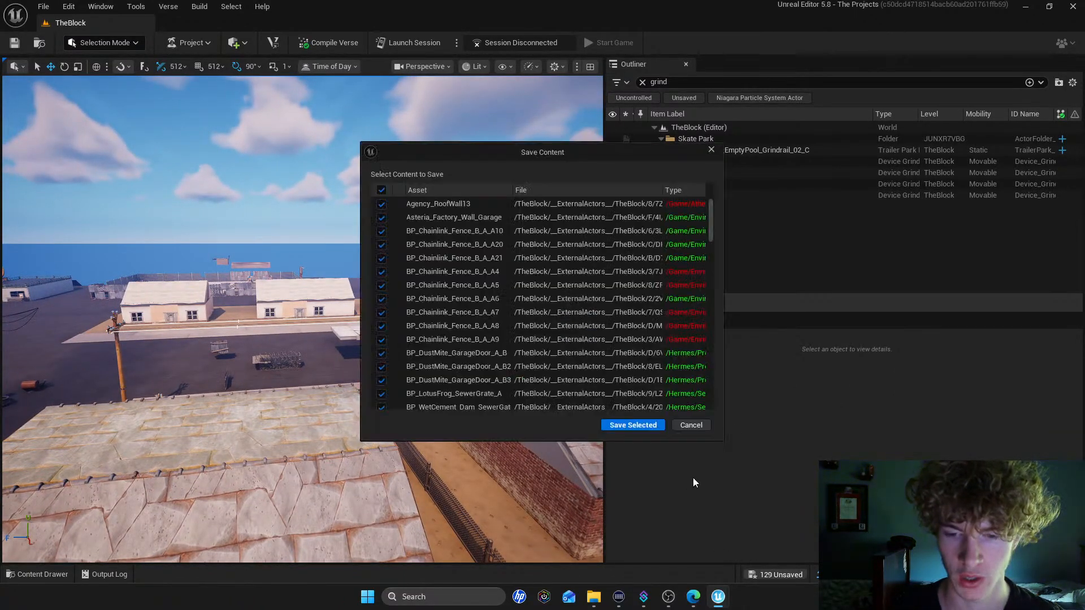
{"action": "left_click", "coordinate": [624, 428]}
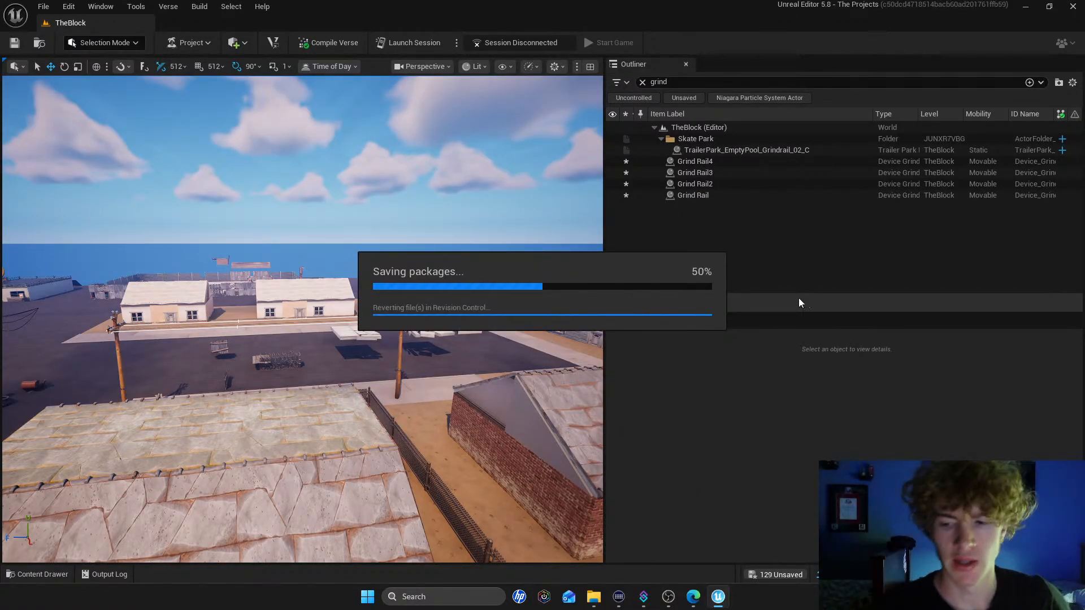
{"action": "left_click", "coordinate": [643, 83]}
Duplicate TelephonePole_2 and move the copy farther along the street, to about -55228 on the third location coordinate
{"action": "right_click_drag", "start_coordinate": [331, 189], "coordinate": [218, 206]}
{"action": "key", "text": "s"}
{"action": "mouse_move", "coordinate": [448, 178]}
{"action": "right_mouse_down"}
{"action": "mouse_move", "coordinate": [431, 181]}
{"action": "mouse_move", "coordinate": [490, 189]}
{"action": "mouse_move", "coordinate": [449, 178]}
{"action": "right_mouse_up"}
{"action": "key", "text": "d"}
{"action": "key", "text": "s"}
{"action": "key", "text": "d"}
{"action": "key", "text": "w"}
{"action": "key", "text": "a"}
{"action": "key", "text": "a"}
{"action": "left_click", "coordinate": [263, 337]}
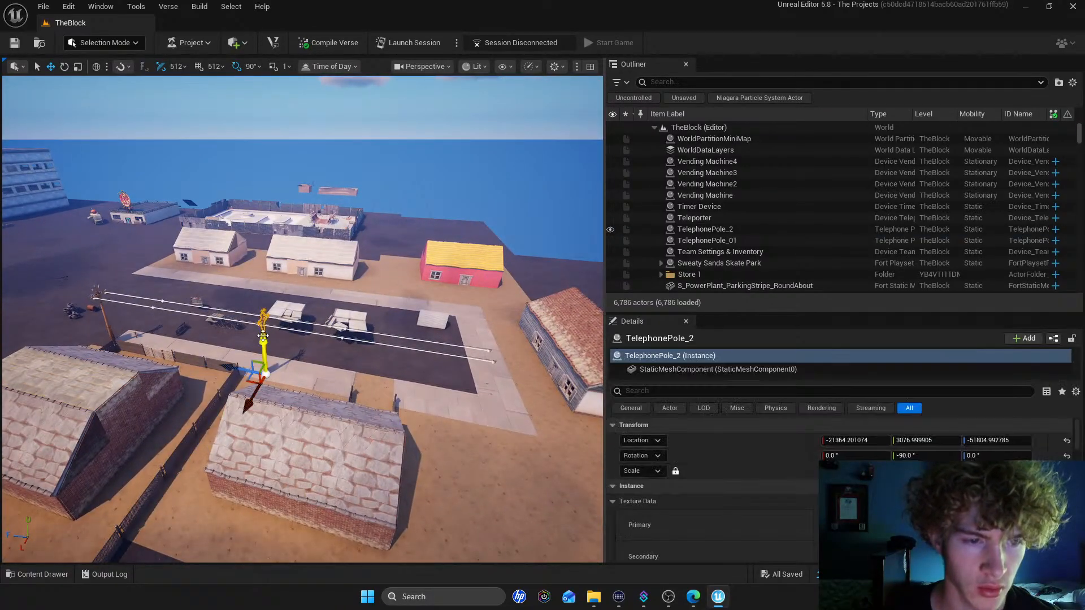
{"action": "left_click_drag", "start_coordinate": [264, 336], "coordinate": [515, 416], "text": "alt"}
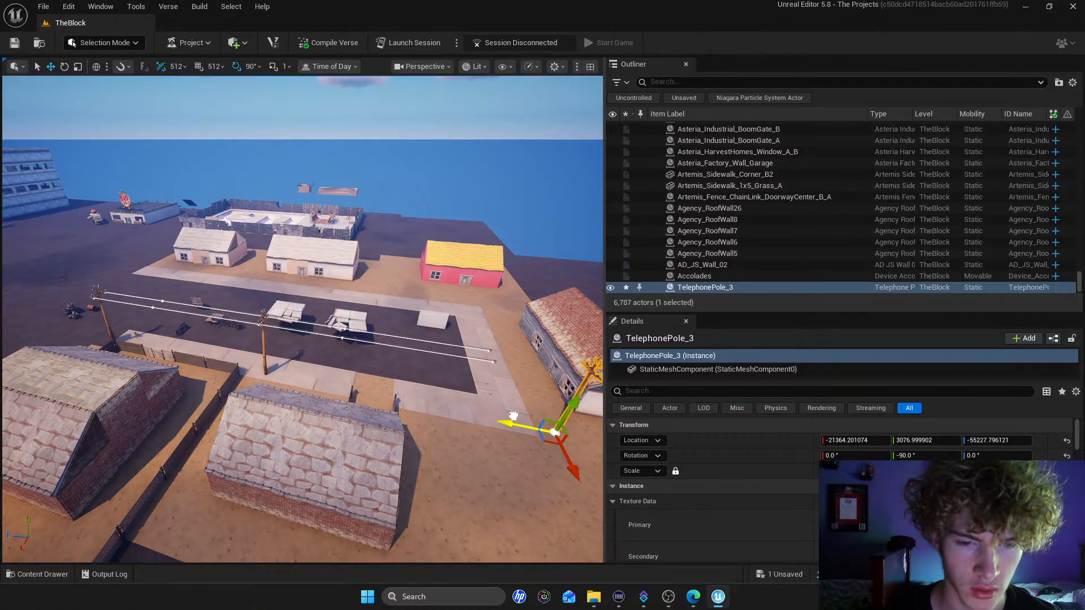
Deselect the new pole copy and reselect TelephonePole_2 at the middle of the grind rail line
{"action": "left_click", "coordinate": [524, 184]}
{"action": "right_click_drag", "start_coordinate": [525, 184], "coordinate": [525, 185]}
{"action": "left_click", "coordinate": [331, 311]}
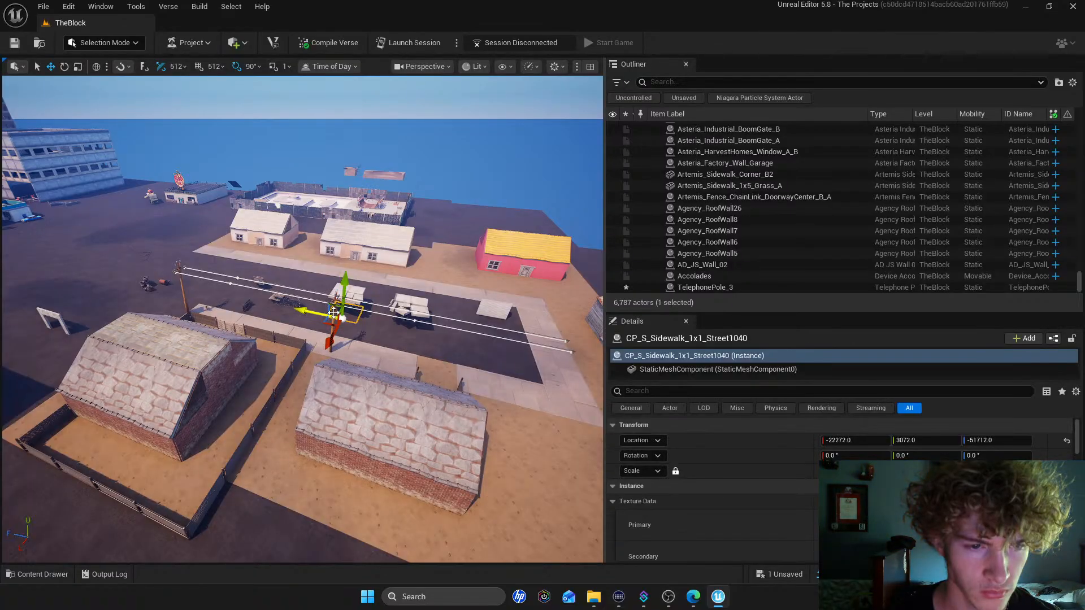
{"action": "left_click", "coordinate": [334, 302]}
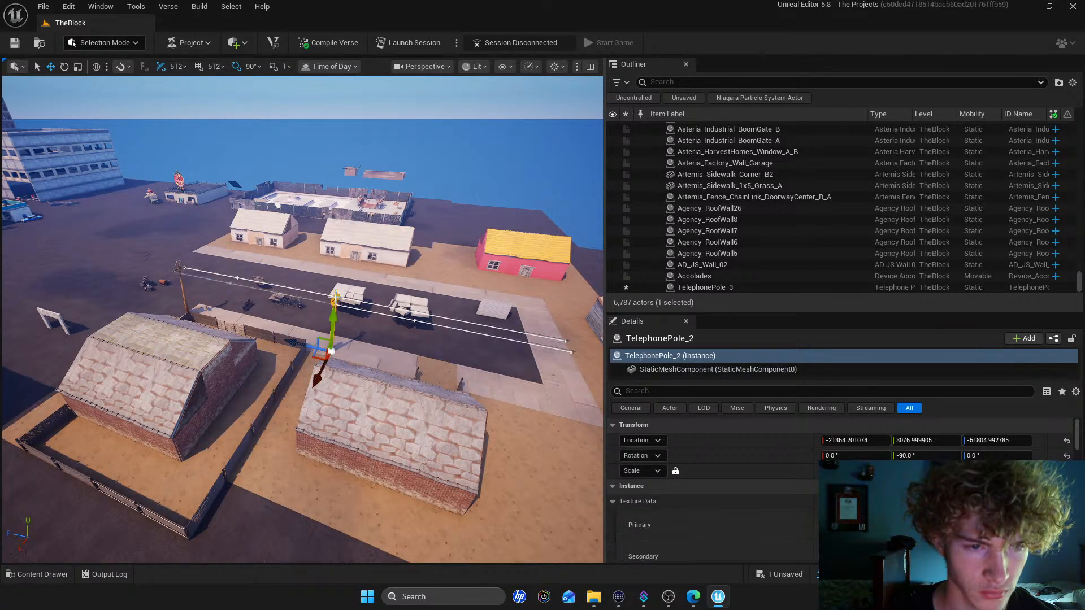
{"action": "scroll", "coordinate": [190, 244], "scroll_direction": "down", "scroll_amount": 6}
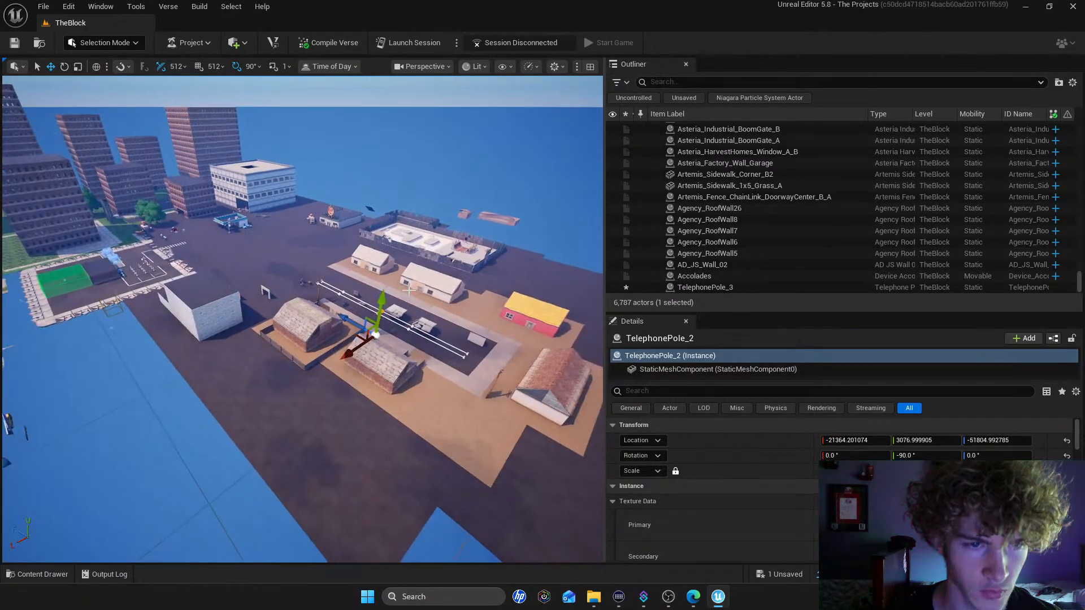